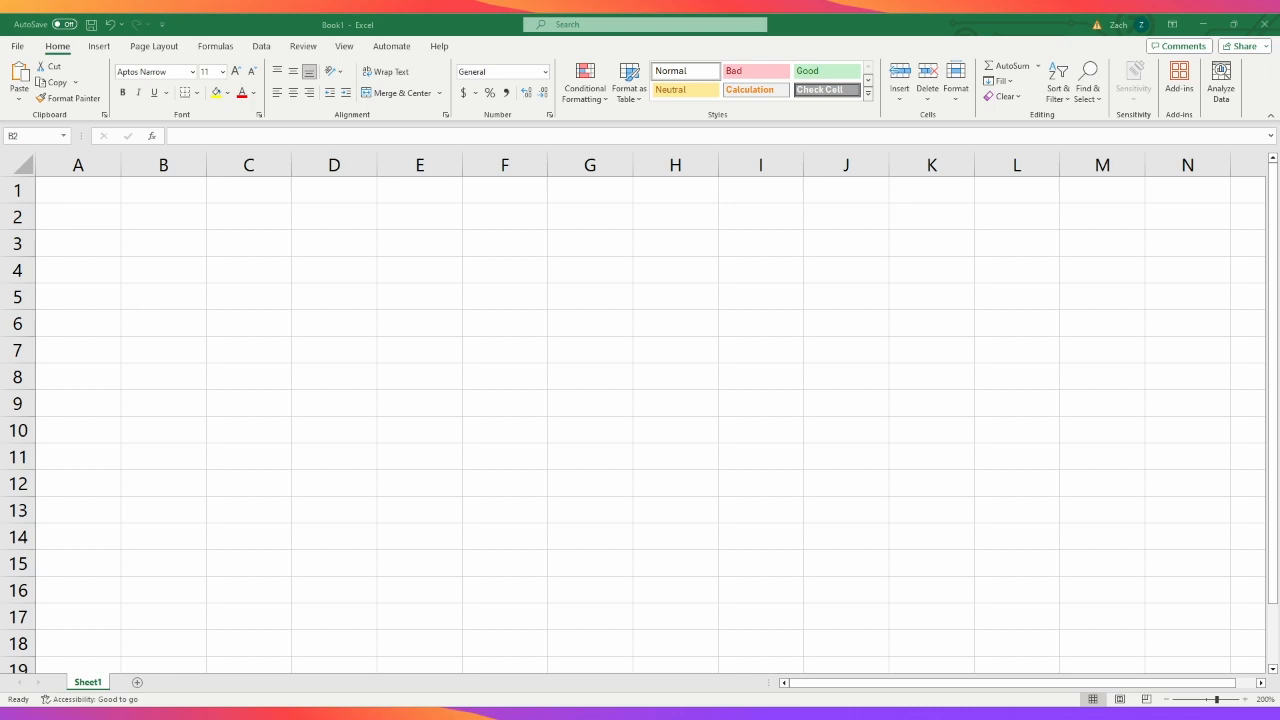
- Enter the title "TICK TACK TOE" in cell B1
{"action": "left_click", "coordinate": [154, 192]}
{"action": "left_click", "coordinate": [246, 138]}
{"action": "type", "text": "TI"}
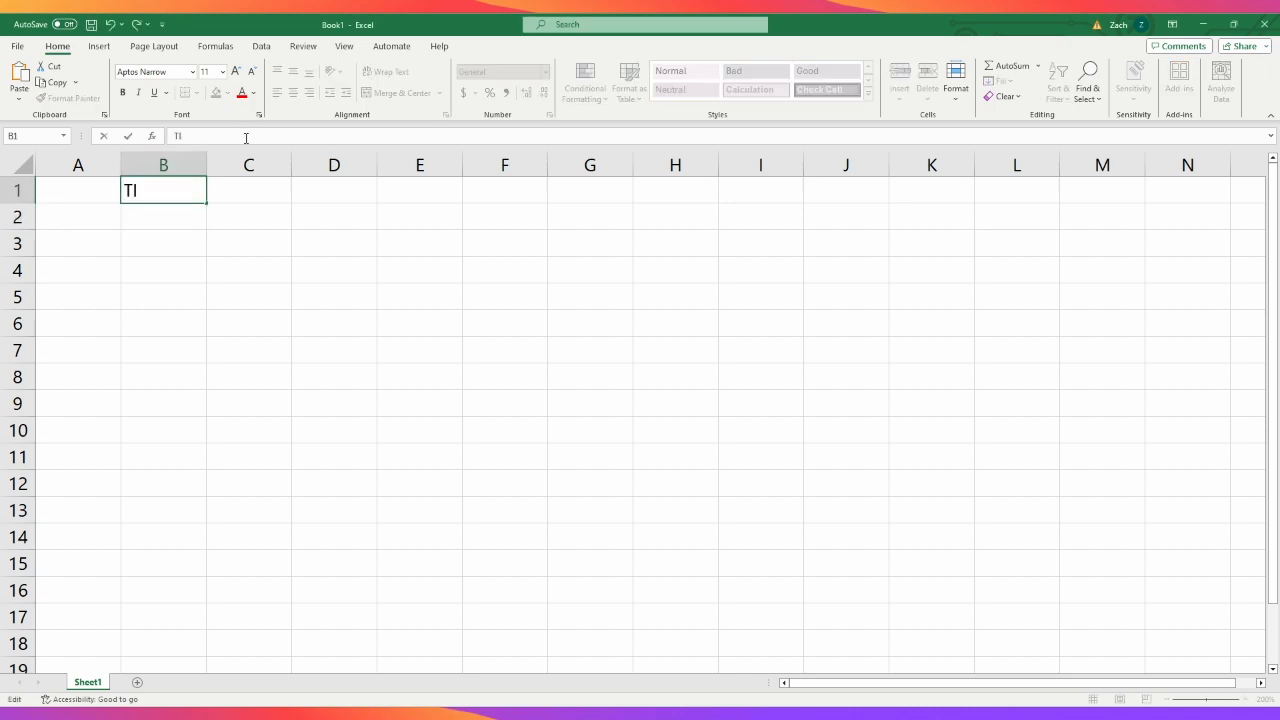
{"action": "type", "text": "CK TACK TOE"}
{"action": "left_click", "coordinate": [362, 514]}
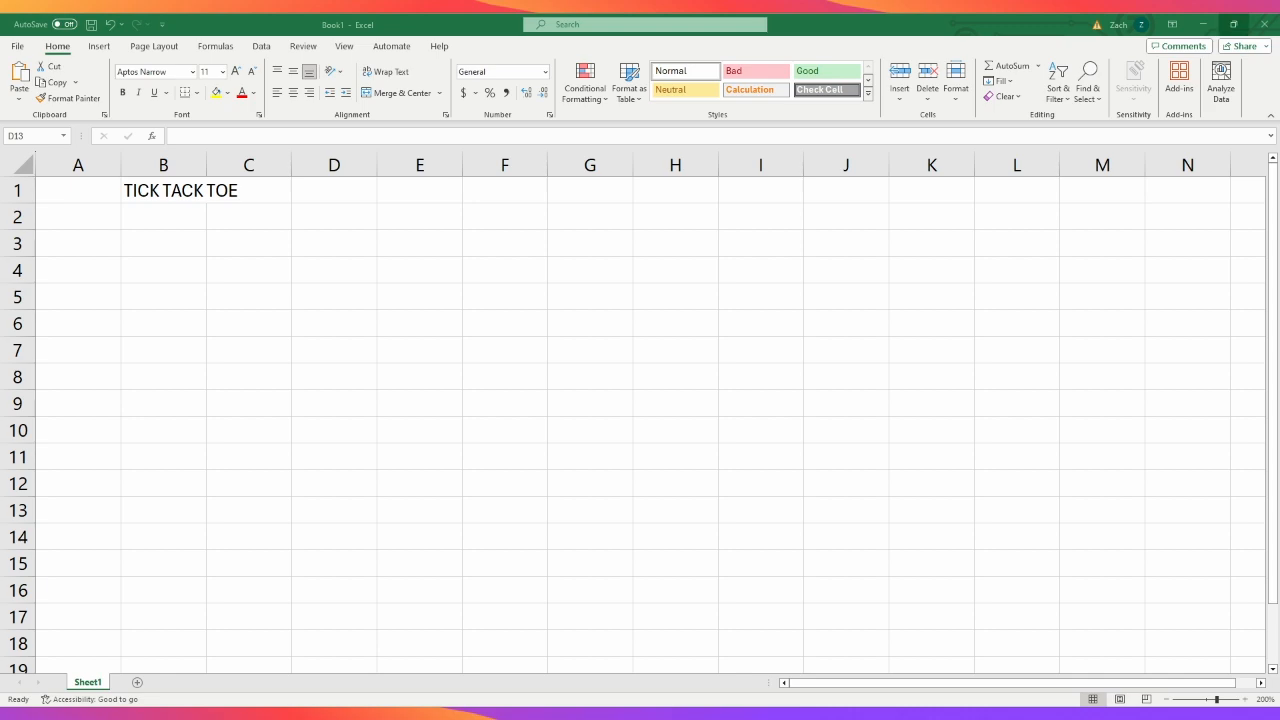
- Correct the title in cell B1 to read "TIC TAC TOE"
{"action": "left_click", "coordinate": [158, 188]}
{"action": "left_click", "coordinate": [190, 138]}
{"action": "key", "text": "BackSpace"}
{"action": "key", "text": "Delete"}
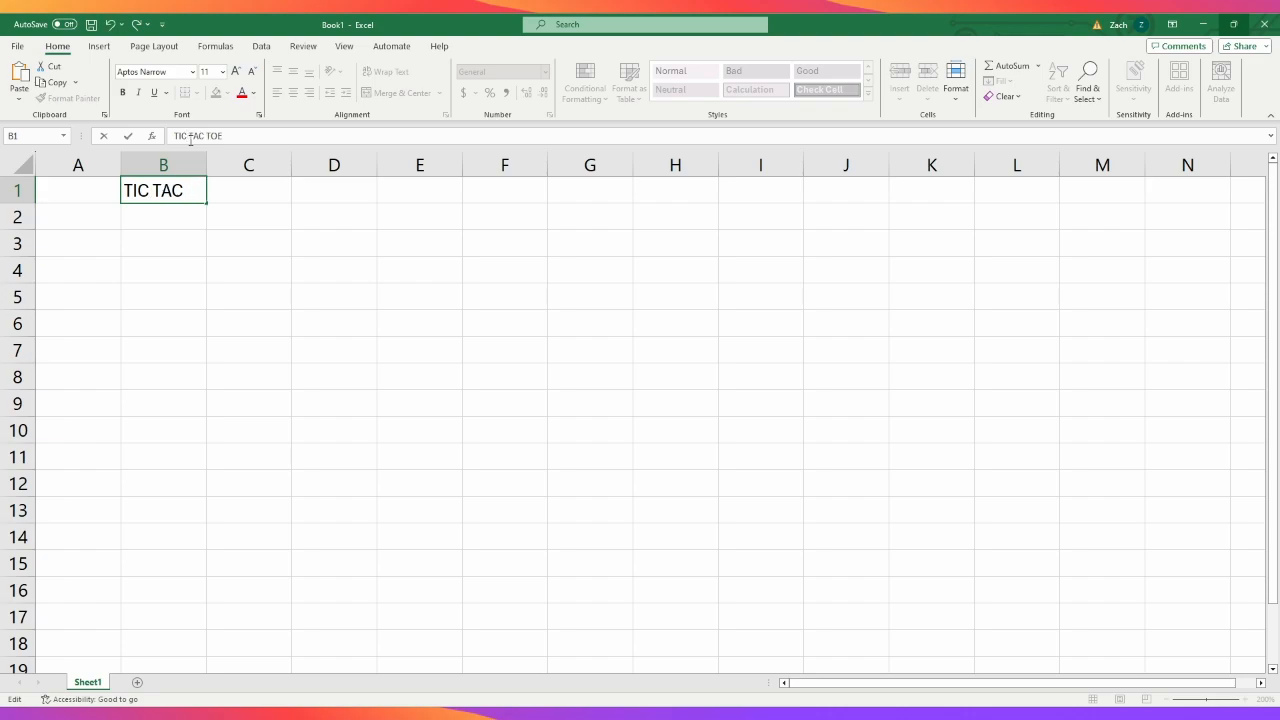
{"action": "left_click", "coordinate": [277, 314]}
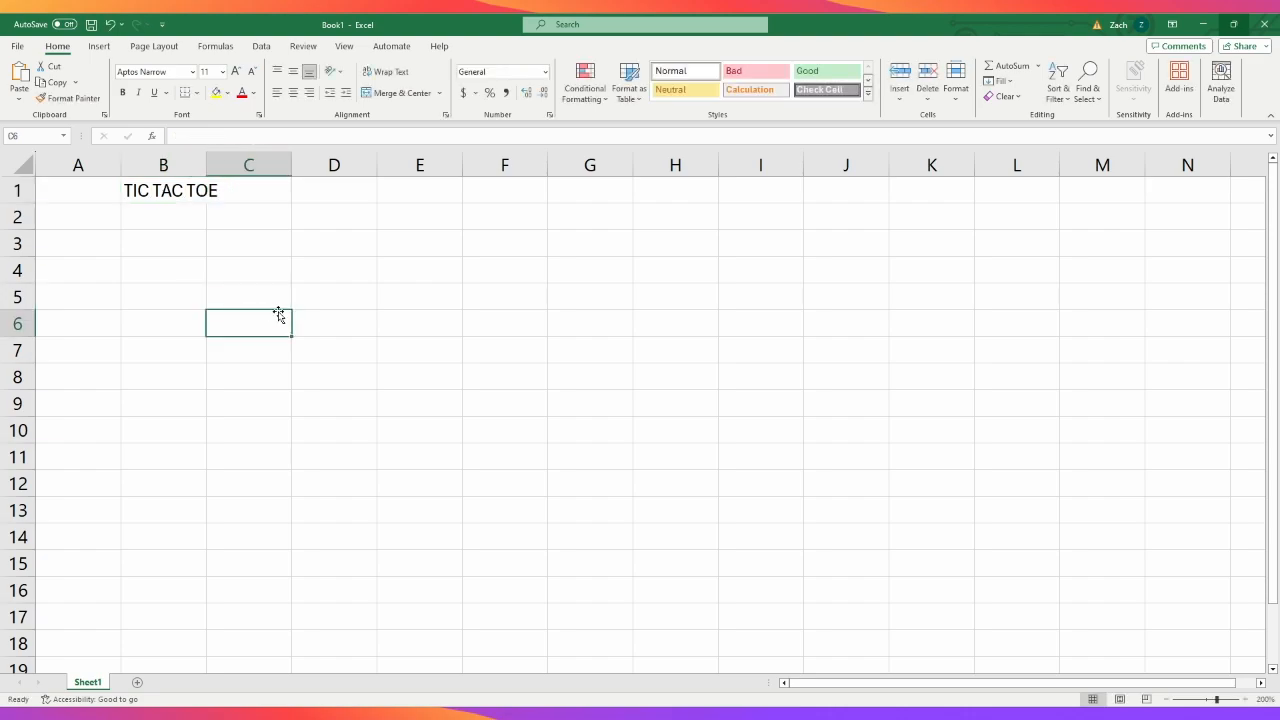
- Increase the height of row 3 to about five times the standard row height
{"action": "left_click", "coordinate": [191, 243]}
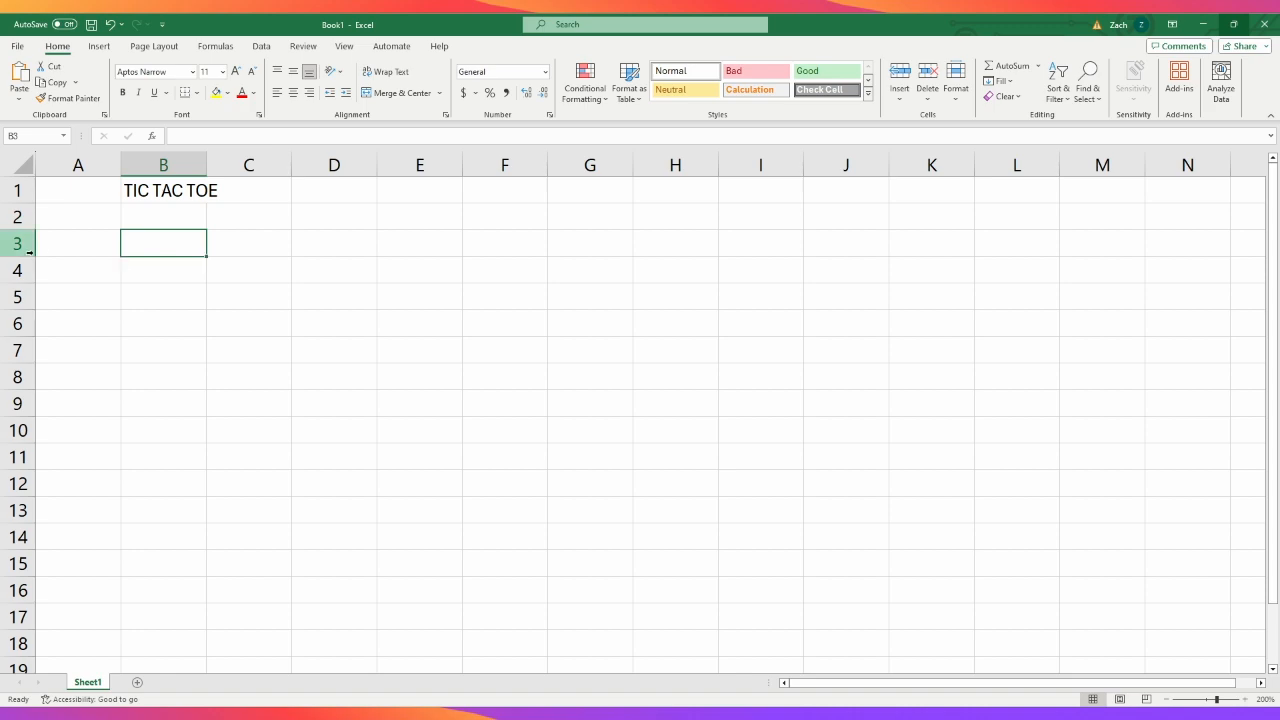
{"action": "left_click_drag", "start_coordinate": [32, 255], "coordinate": [32, 255]}
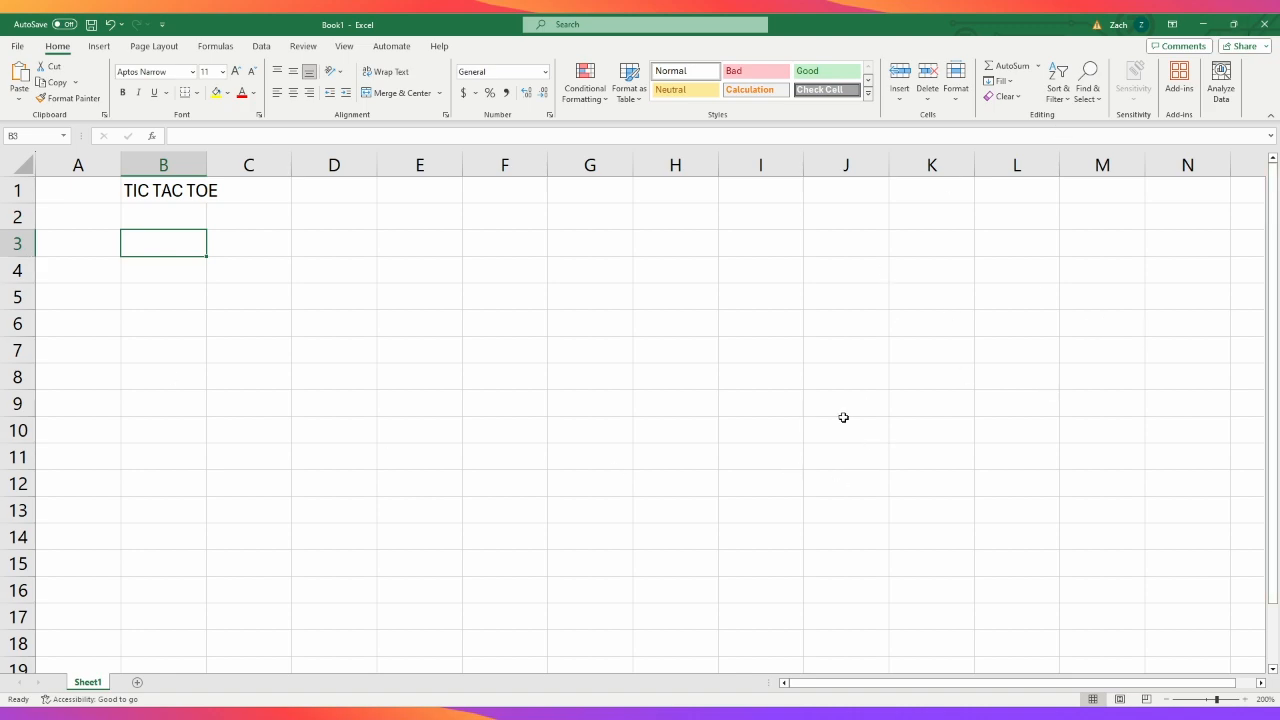
{"action": "left_click_drag", "start_coordinate": [28, 256], "coordinate": [51, 363]}
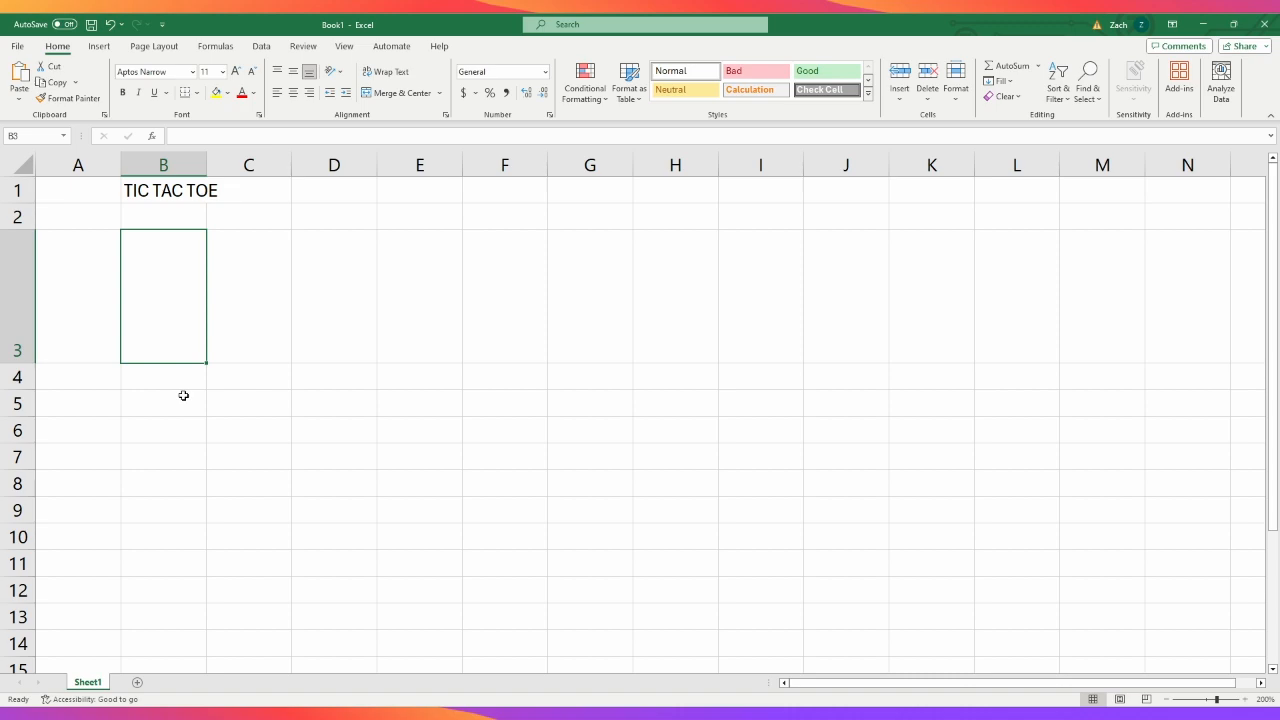
{"action": "left_click_drag", "start_coordinate": [11, 294], "coordinate": [8, 410]}
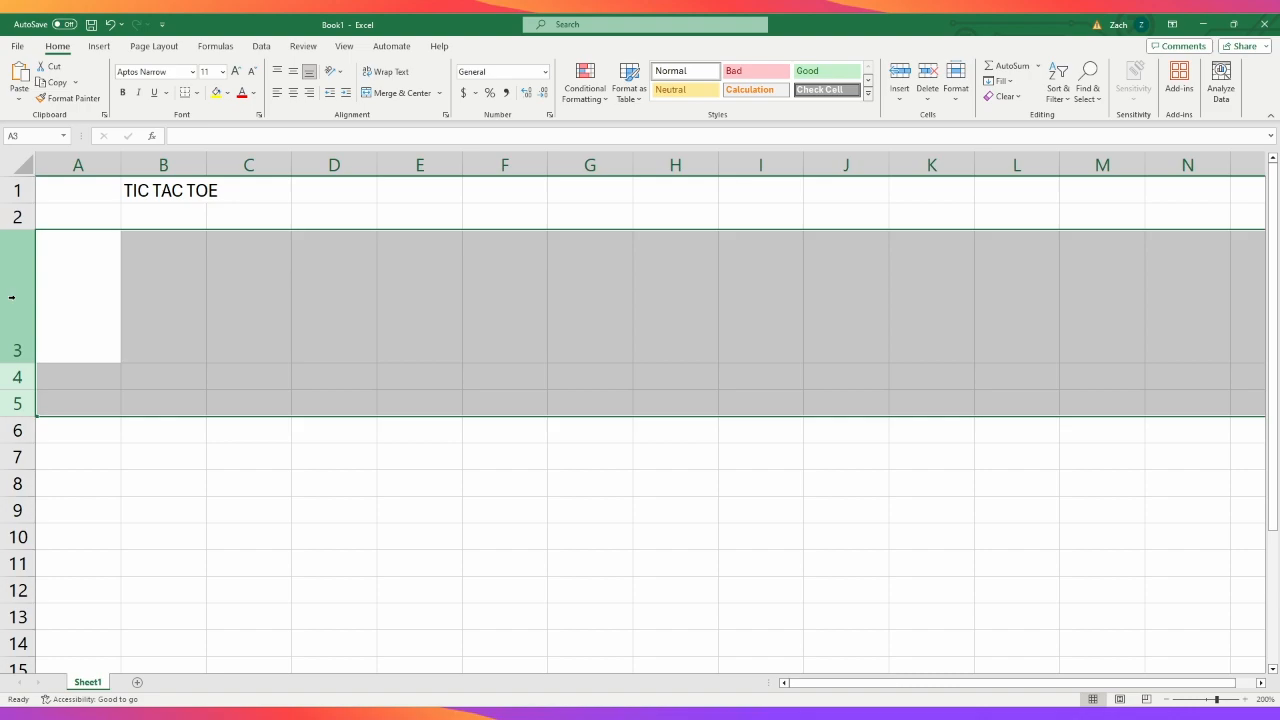
{"action": "left_click", "coordinate": [18, 348]}
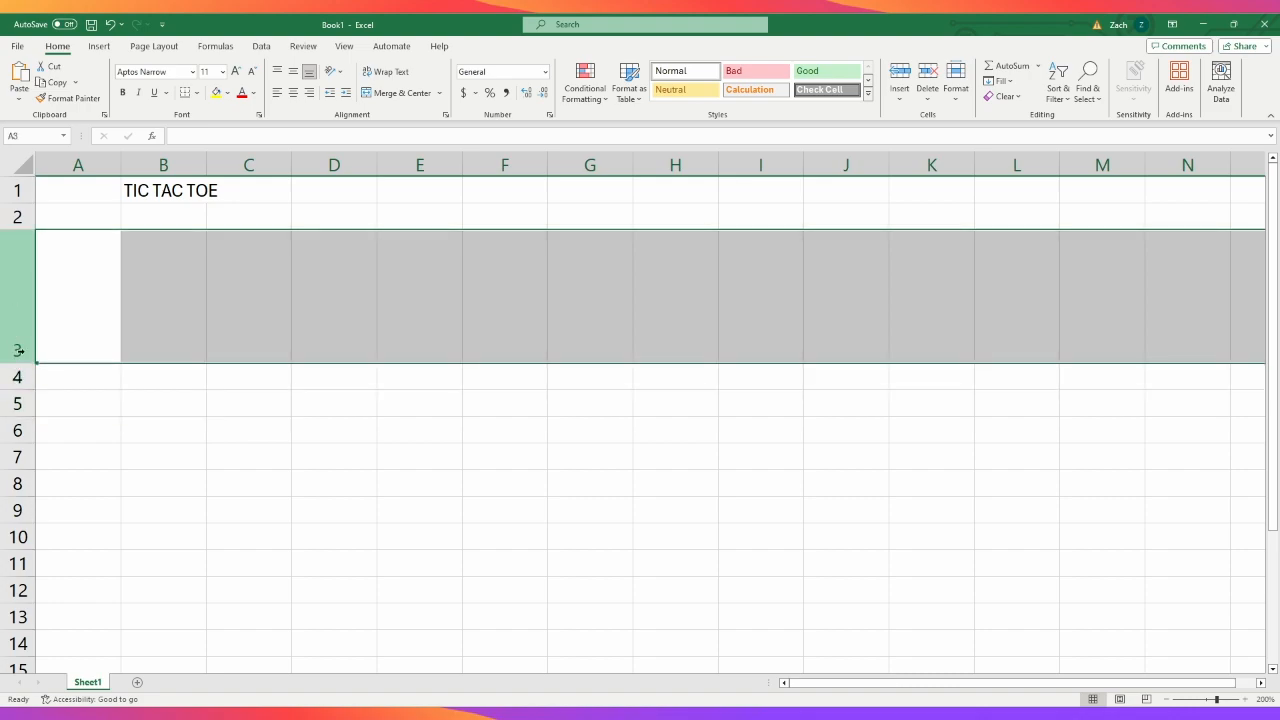
- Shrink row 3 to slightly above standard height and widen column B to more than twice its default width
{"action": "mouse_move", "coordinate": [206, 163]}
{"action": "left_mouse_down"}
{"action": "mouse_move", "coordinate": [220, 163]}
{"action": "mouse_move", "coordinate": [206, 163]}
{"action": "left_mouse_up"}
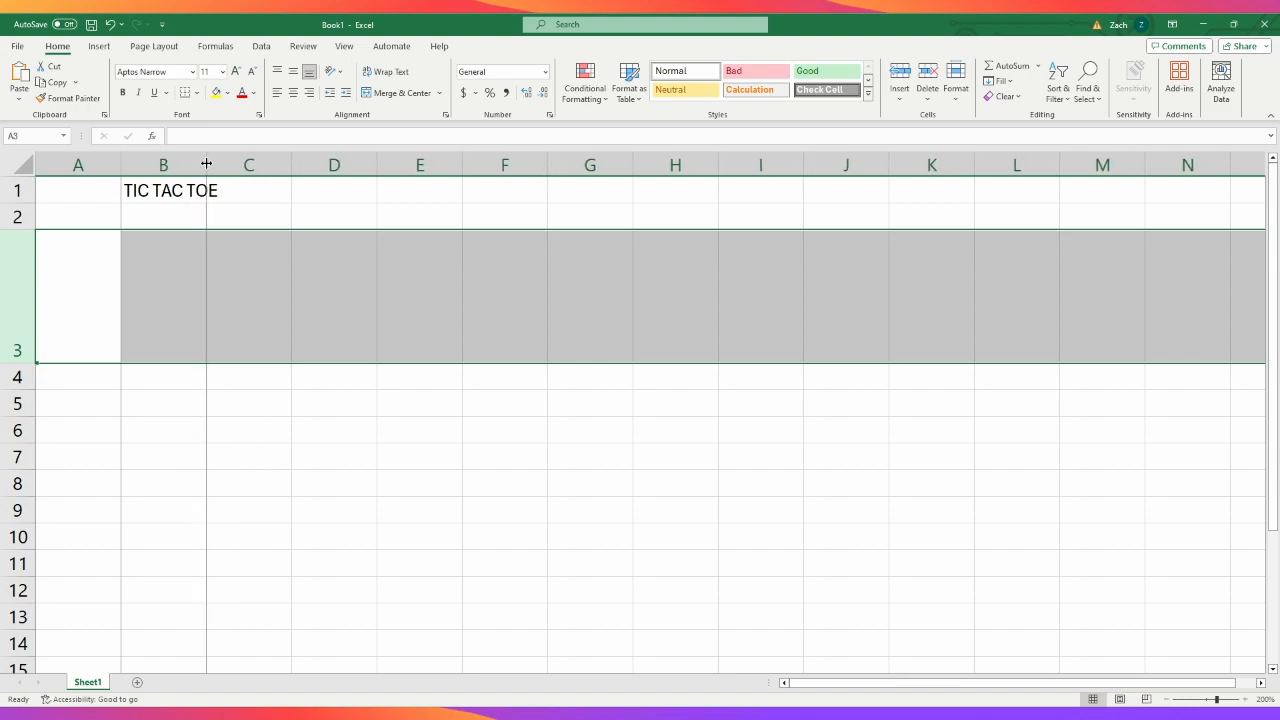
{"action": "left_click_drag", "start_coordinate": [206, 163], "coordinate": [204, 163]}
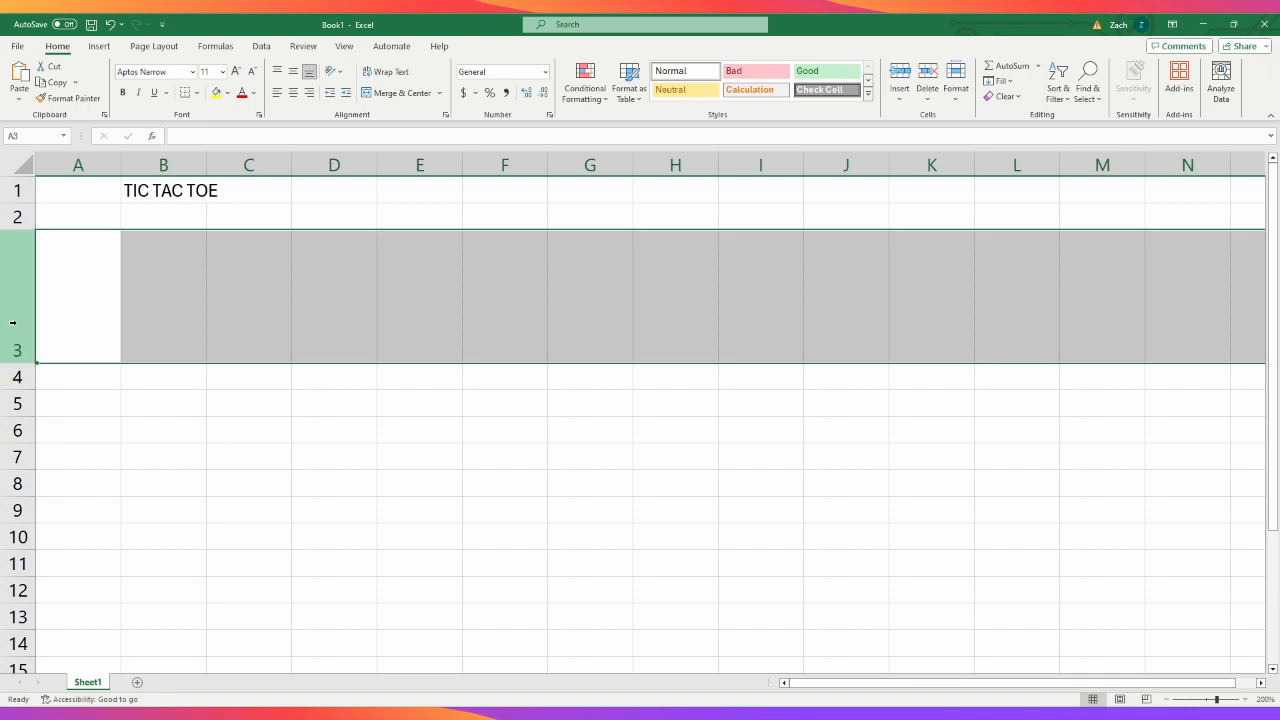
{"action": "left_click_drag", "start_coordinate": [14, 362], "coordinate": [14, 268]}
{"action": "left_click_drag", "start_coordinate": [205, 166], "coordinate": [321, 162]}
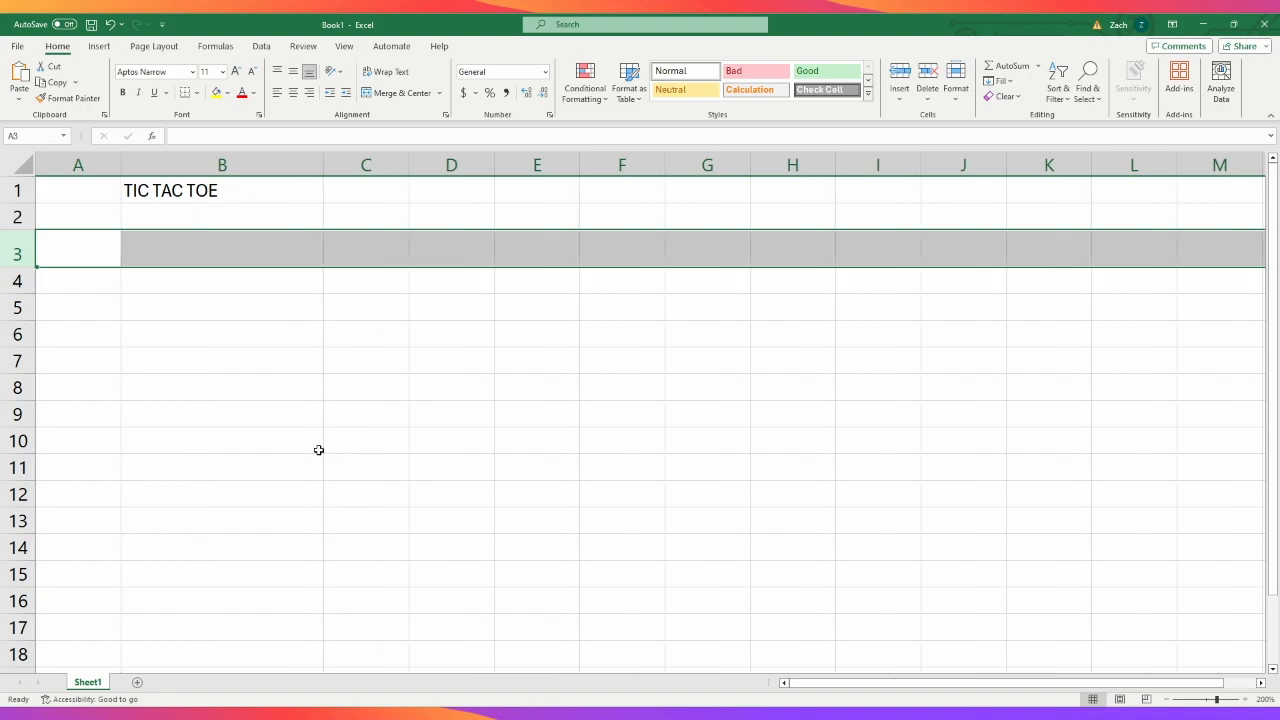
- Narrow column B and heighten row 3 so that cell B3 forms a large square
{"action": "left_click_drag", "start_coordinate": [322, 161], "coordinate": [253, 168]}
{"action": "left_click_drag", "start_coordinate": [30, 267], "coordinate": [37, 363]}
{"action": "left_click", "coordinate": [388, 498]}
{"action": "left_click", "coordinate": [174, 271]}
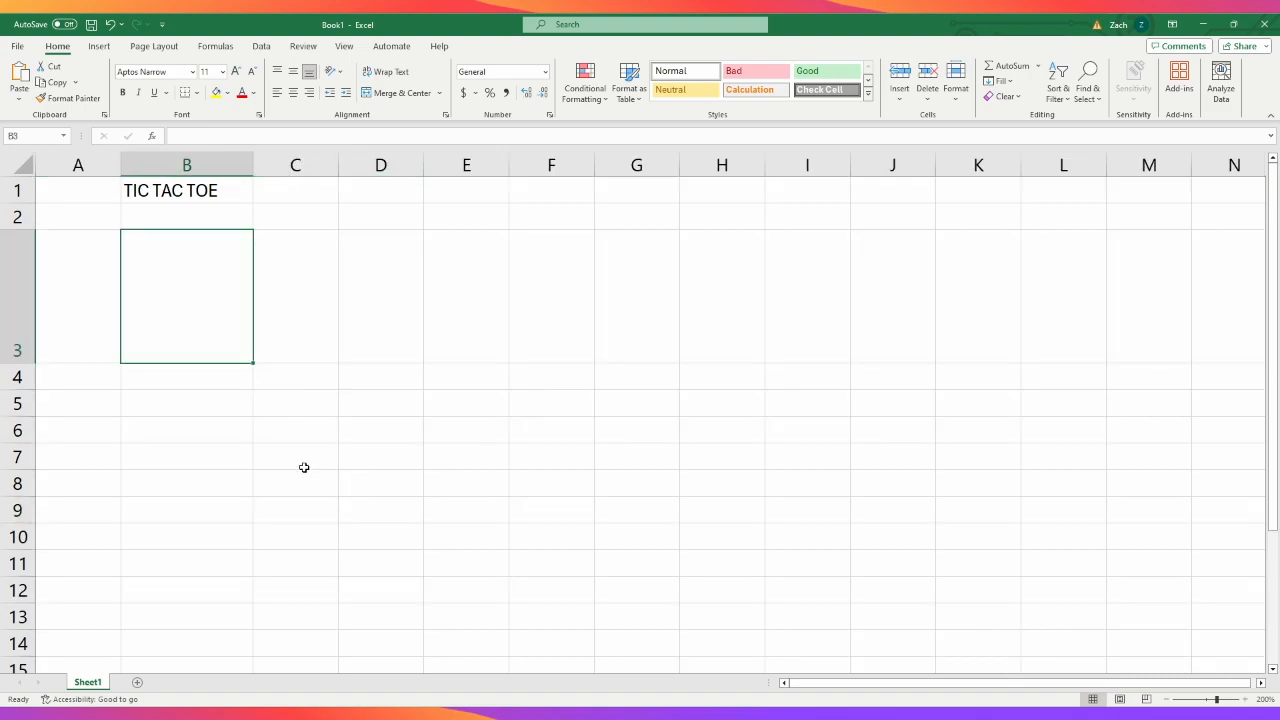
- Give rows 3 to 5 the same tall height as row 3
{"action": "left_click_drag", "start_coordinate": [26, 280], "coordinate": [17, 396]}
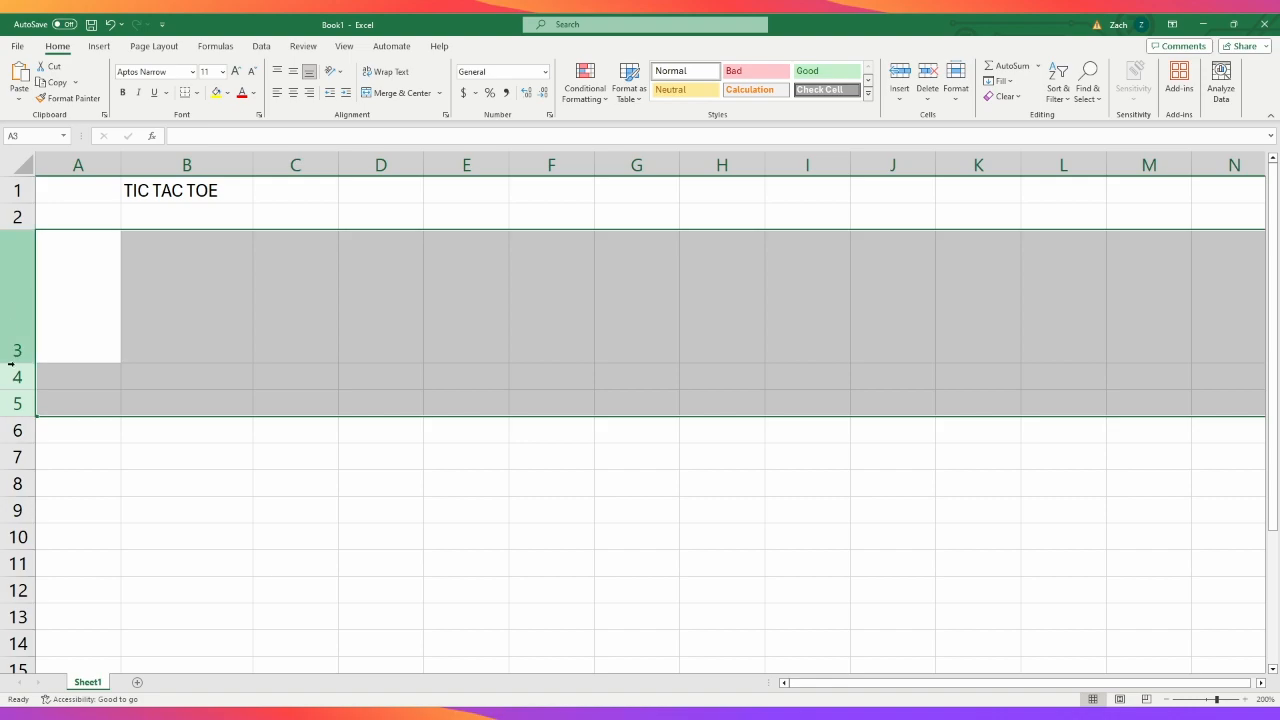
{"action": "left_click_drag", "start_coordinate": [17, 362], "coordinate": [16, 364]}
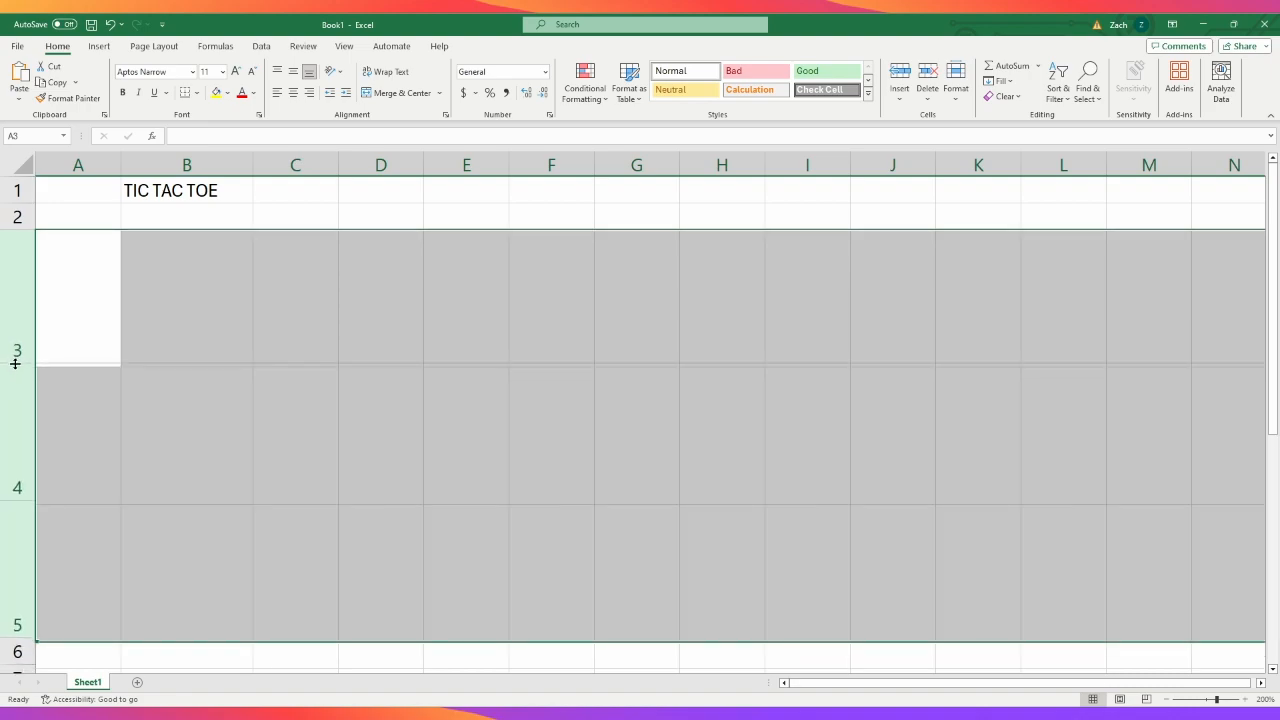
{"action": "left_click", "coordinate": [202, 412]}
{"action": "key", "text": "Up"}
{"action": "key", "text": "Down"}
{"action": "key", "text": "Down"}
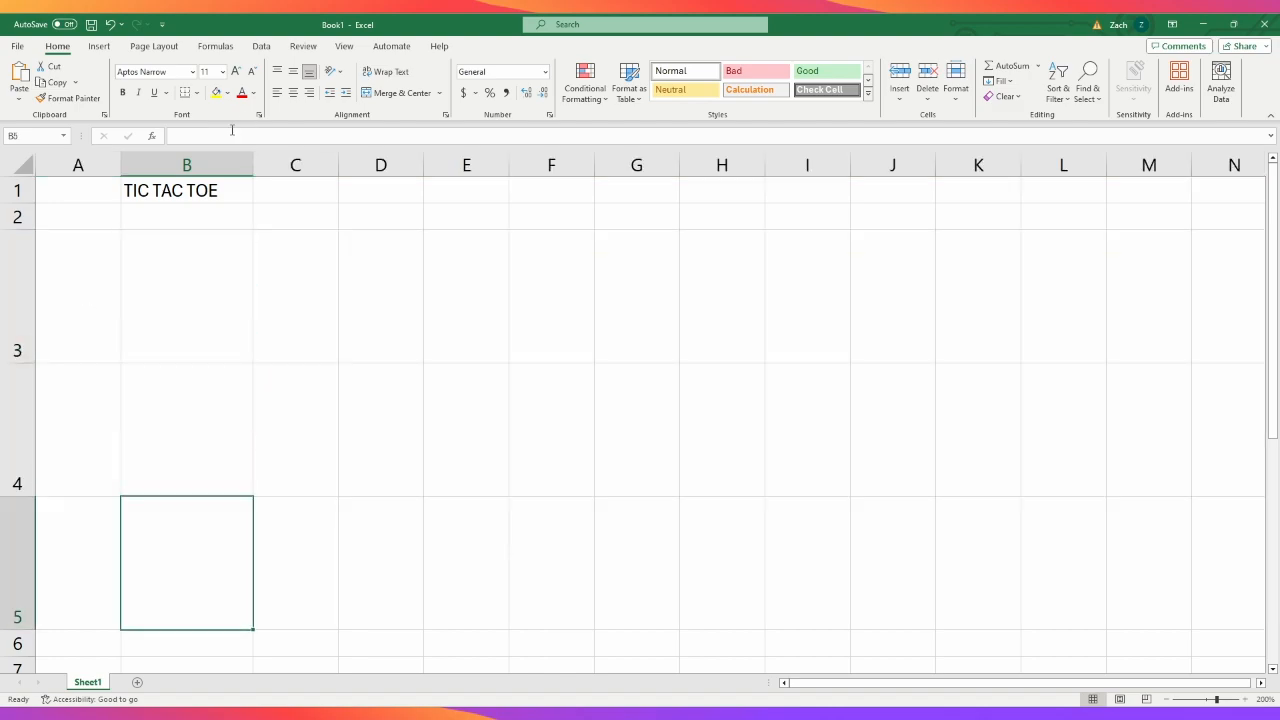
- Give columns B to D the same width as column B so the nine cells are square
{"action": "left_click_drag", "start_coordinate": [211, 164], "coordinate": [360, 166]}
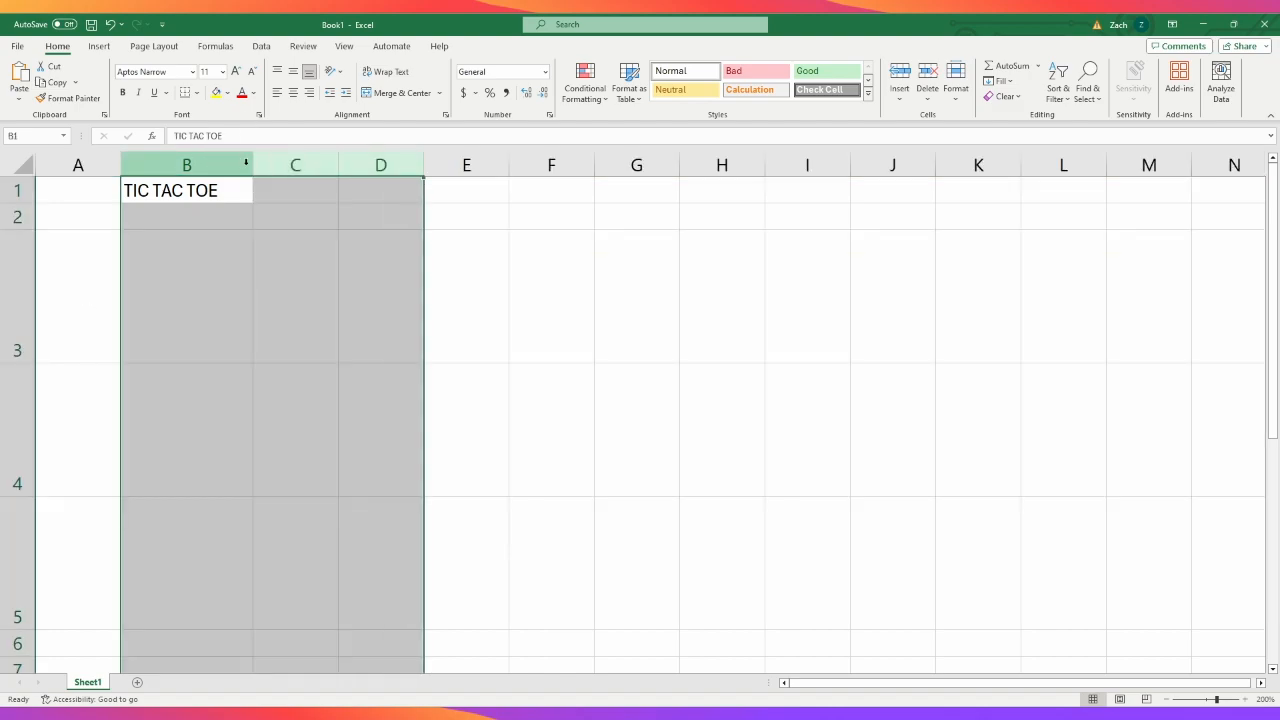
{"action": "left_click_drag", "start_coordinate": [252, 163], "coordinate": [254, 163]}
{"action": "left_click", "coordinate": [369, 367]}
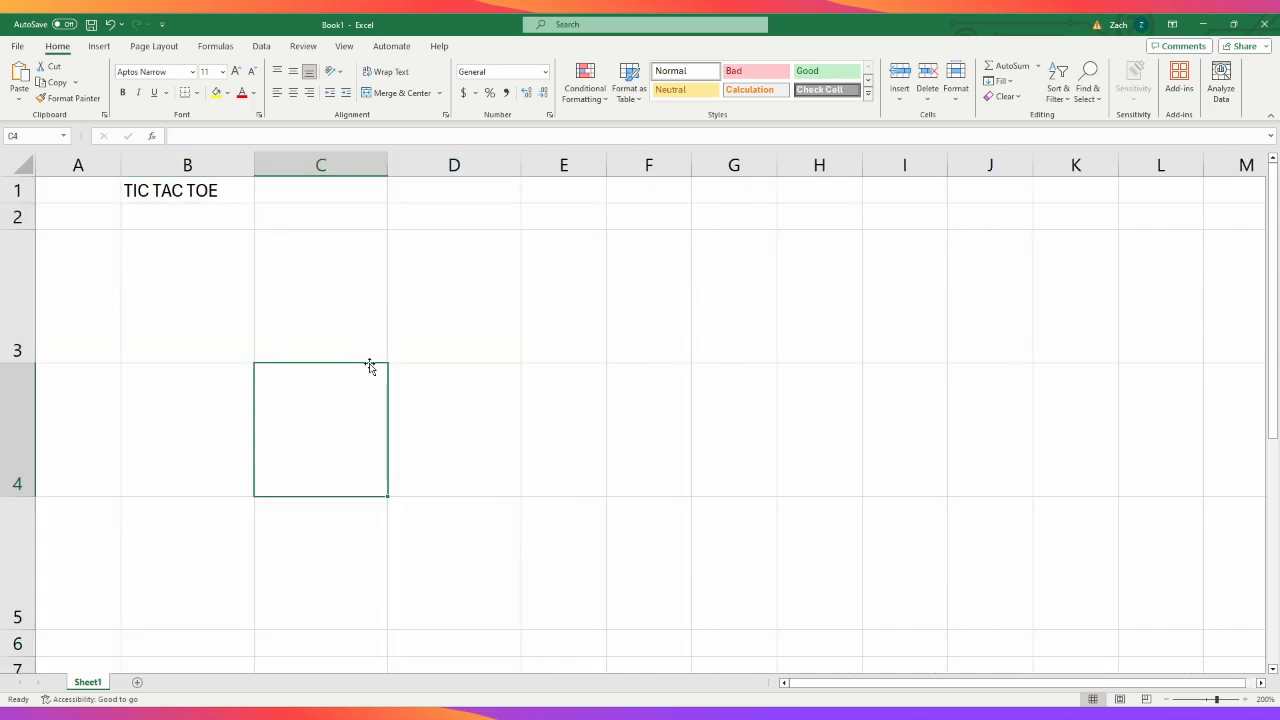
- Apply thin black borders to all cells of the range B3:D5
{"action": "left_click_drag", "start_coordinate": [189, 300], "coordinate": [414, 520]}
{"action": "left_click", "coordinate": [866, 472]}
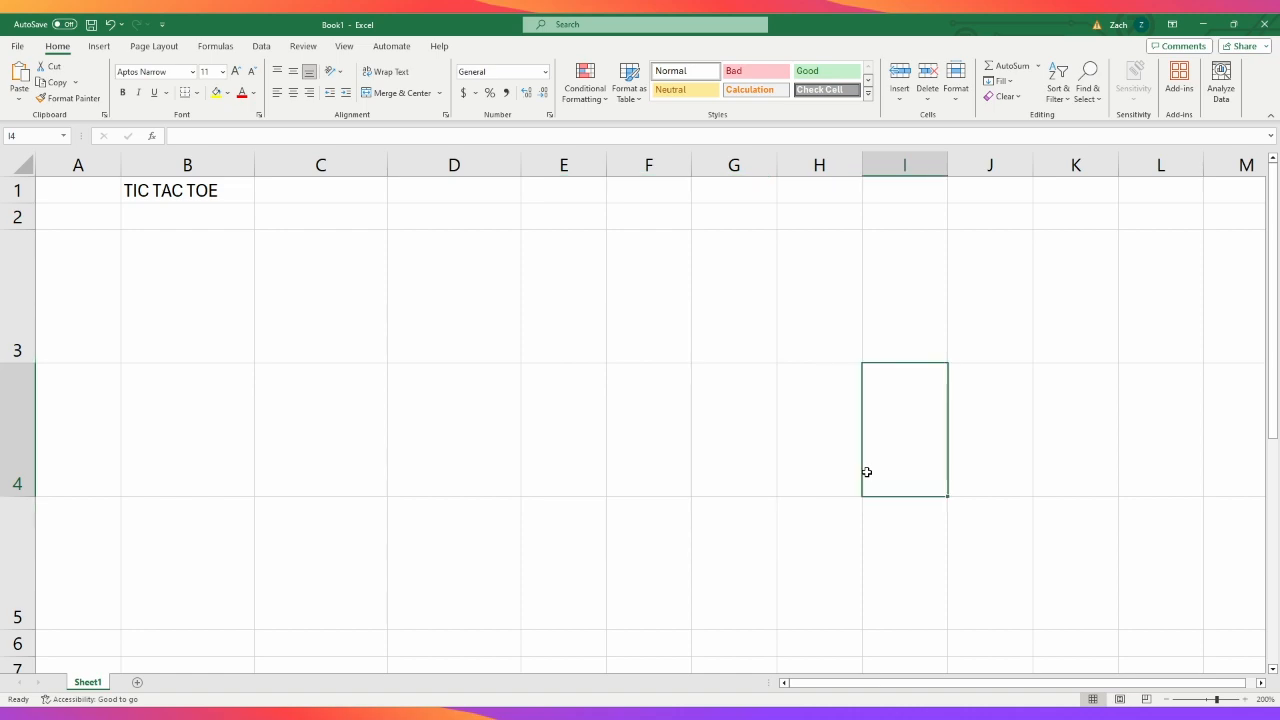
{"action": "left_click", "coordinate": [199, 274]}
{"action": "left_click_drag", "start_coordinate": [199, 274], "coordinate": [403, 534]}
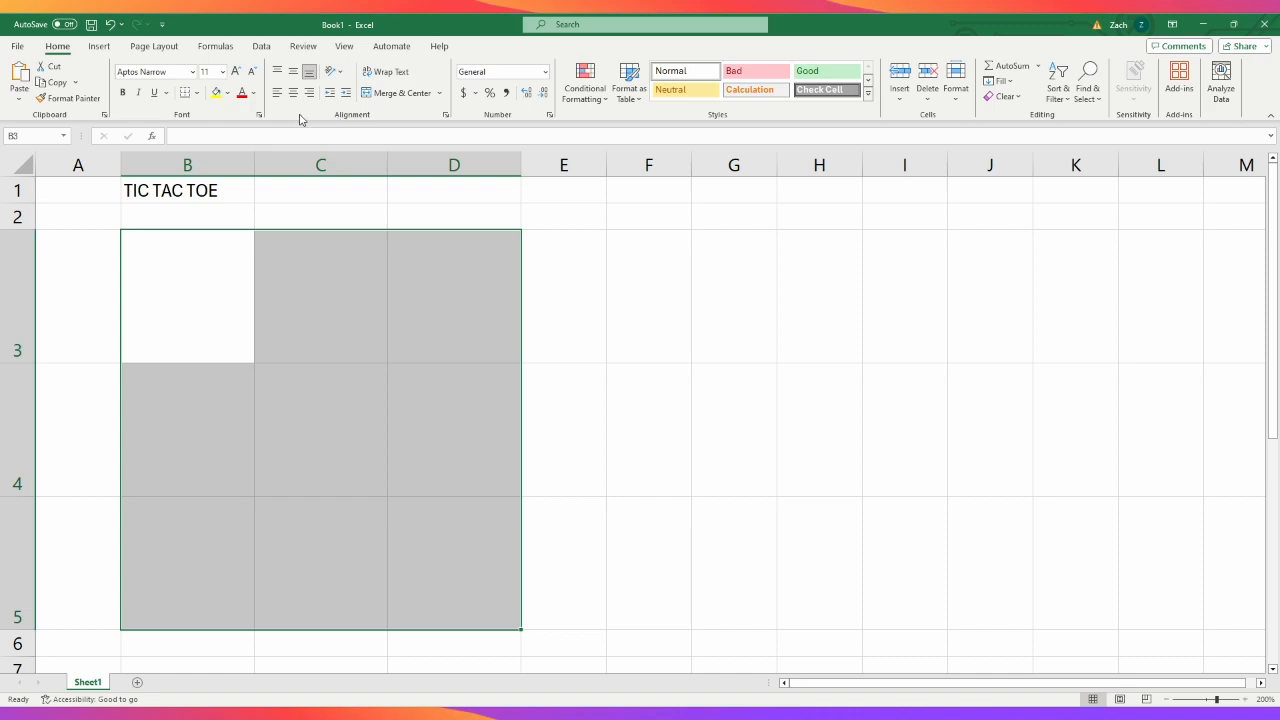
{"action": "left_click", "coordinate": [322, 398]}
{"action": "left_click_drag", "start_coordinate": [204, 235], "coordinate": [417, 543]}
{"action": "left_click", "coordinate": [199, 91]}
{"action": "left_click_drag", "start_coordinate": [186, 281], "coordinate": [407, 550]}
{"action": "left_click", "coordinate": [212, 218]}
{"action": "left_click", "coordinate": [703, 371]}
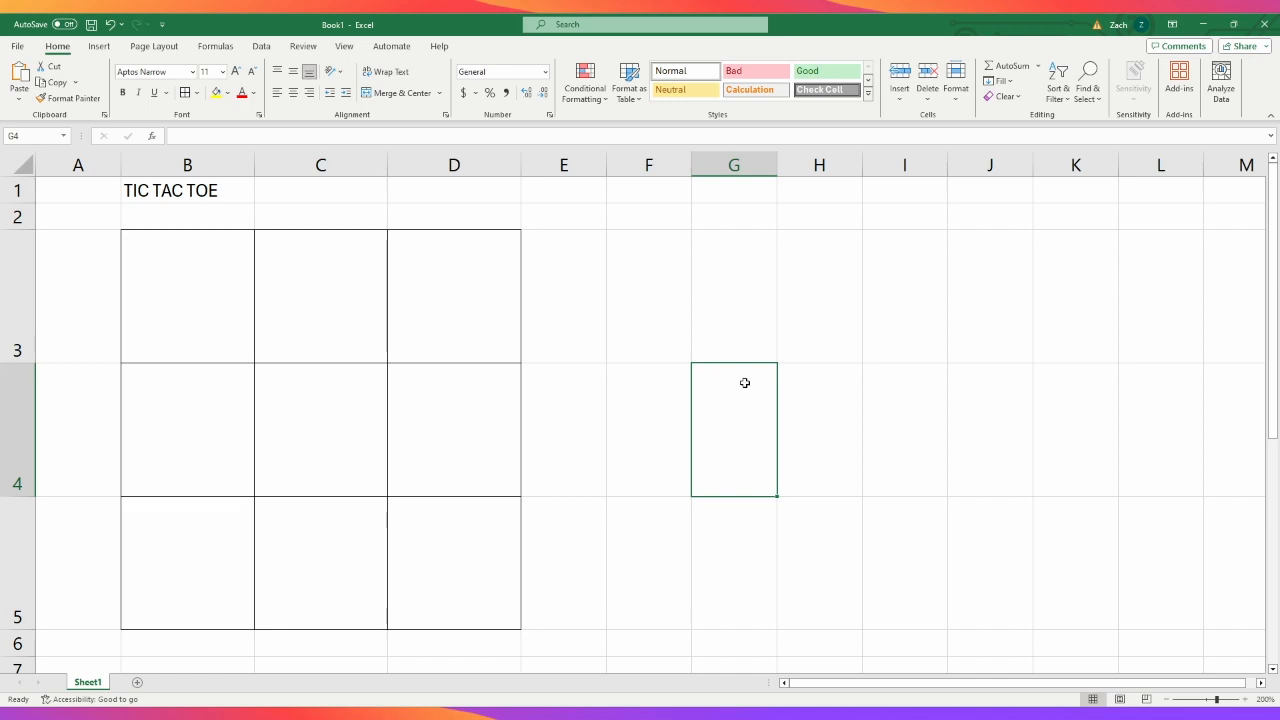
- Remove all borders from the range B3:D5
{"action": "left_click_drag", "start_coordinate": [214, 263], "coordinate": [391, 574]}
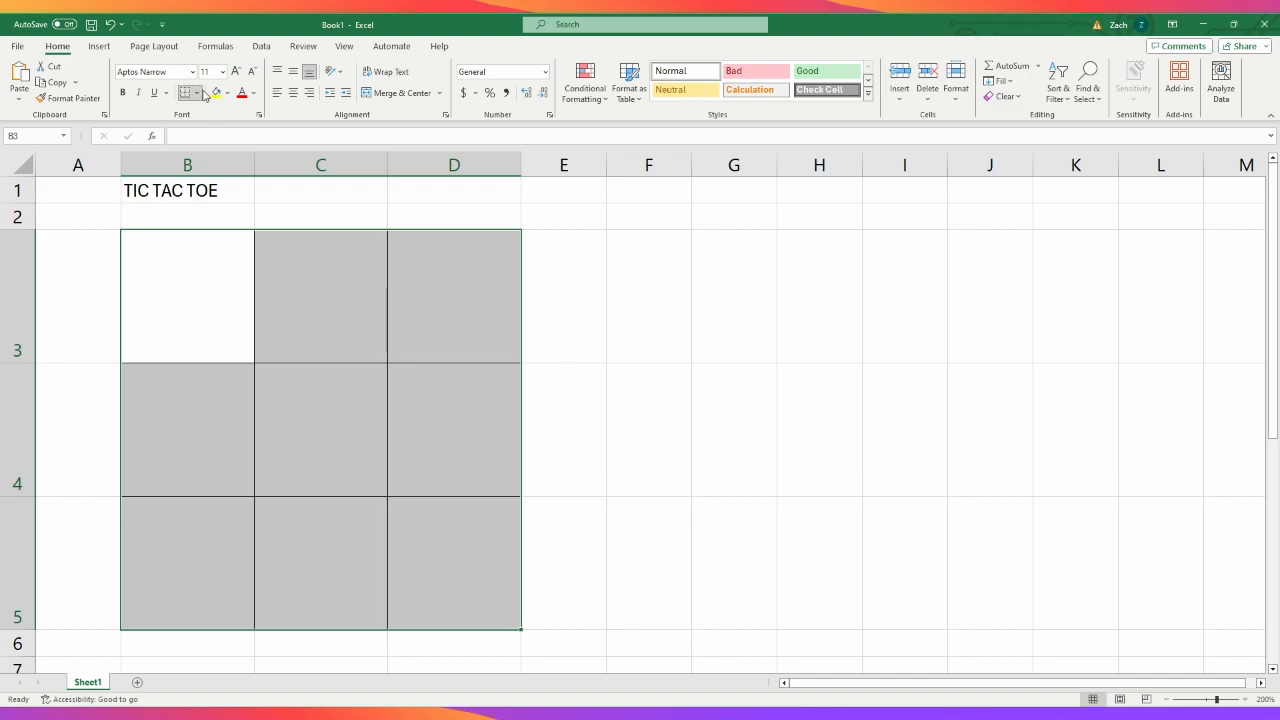
{"action": "key", "text": "ctrl+shift+minus"}
{"action": "left_click", "coordinate": [195, 318]}
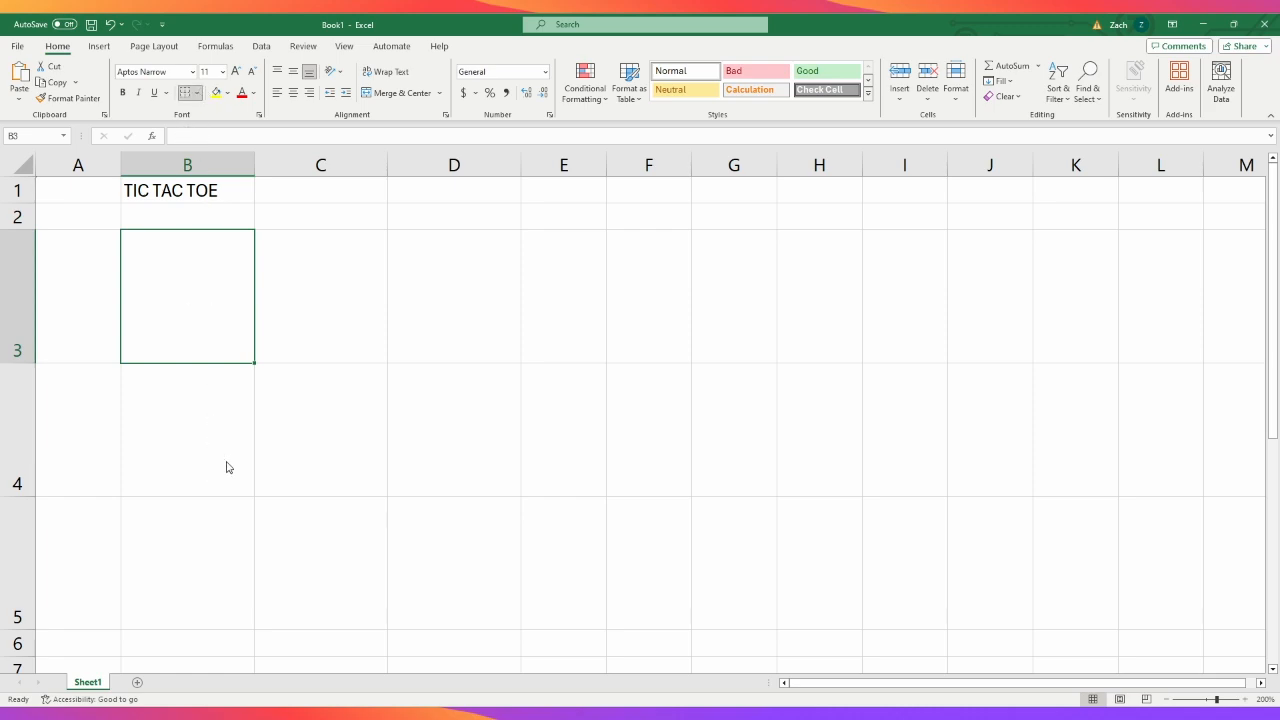
- Draw light green borders freehand around cells C3 and C4 and along edges in columns D to F
{"action": "left_click", "coordinate": [440, 522]}
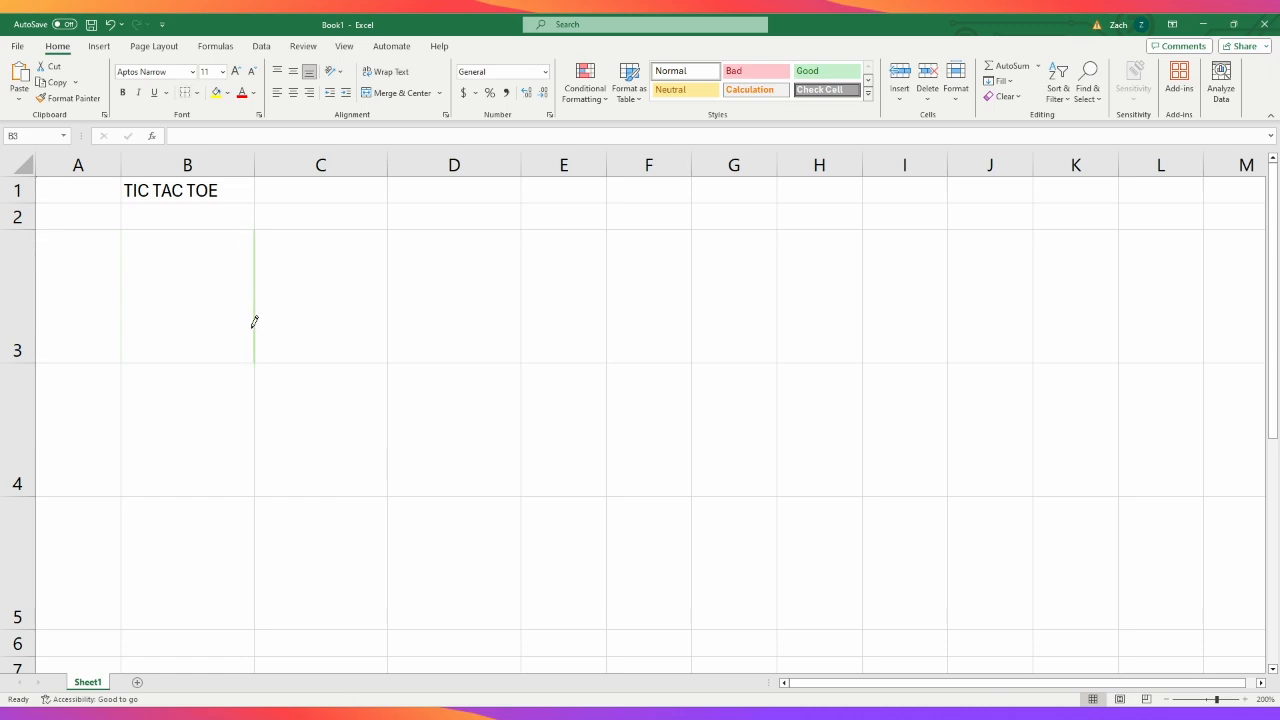
{"action": "left_click", "coordinate": [345, 377]}
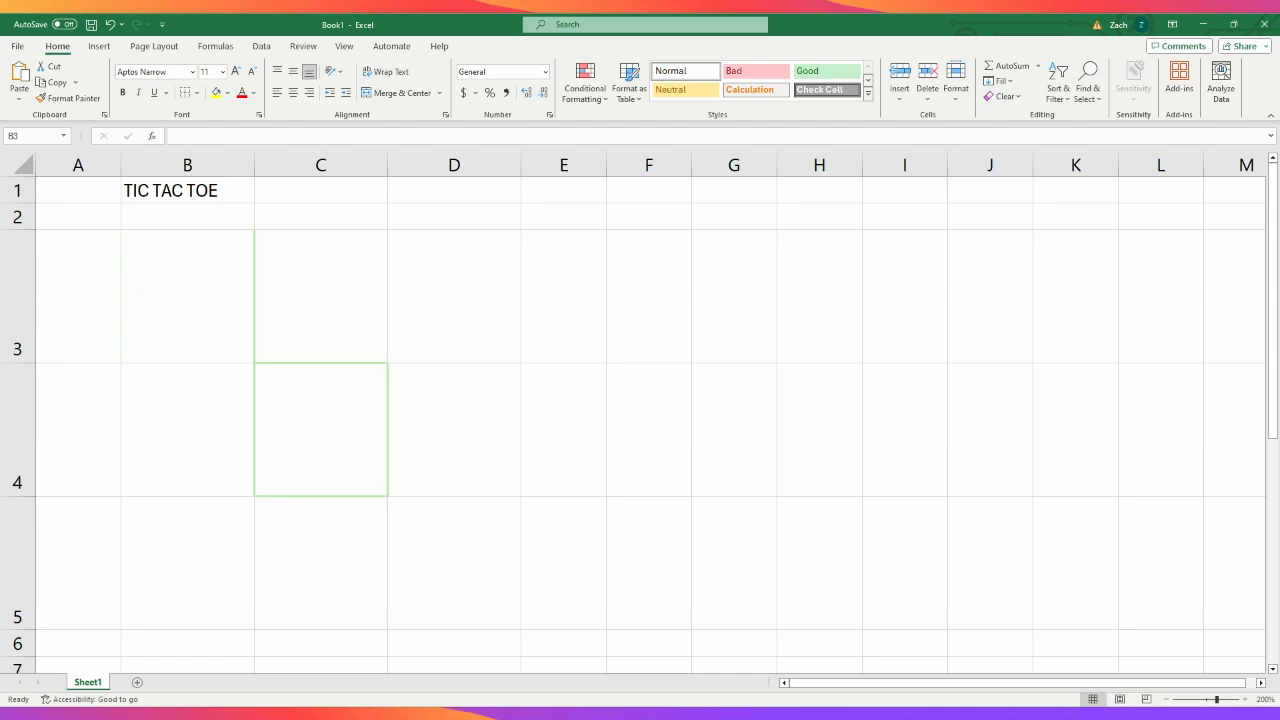
{"action": "left_click", "coordinate": [306, 263]}
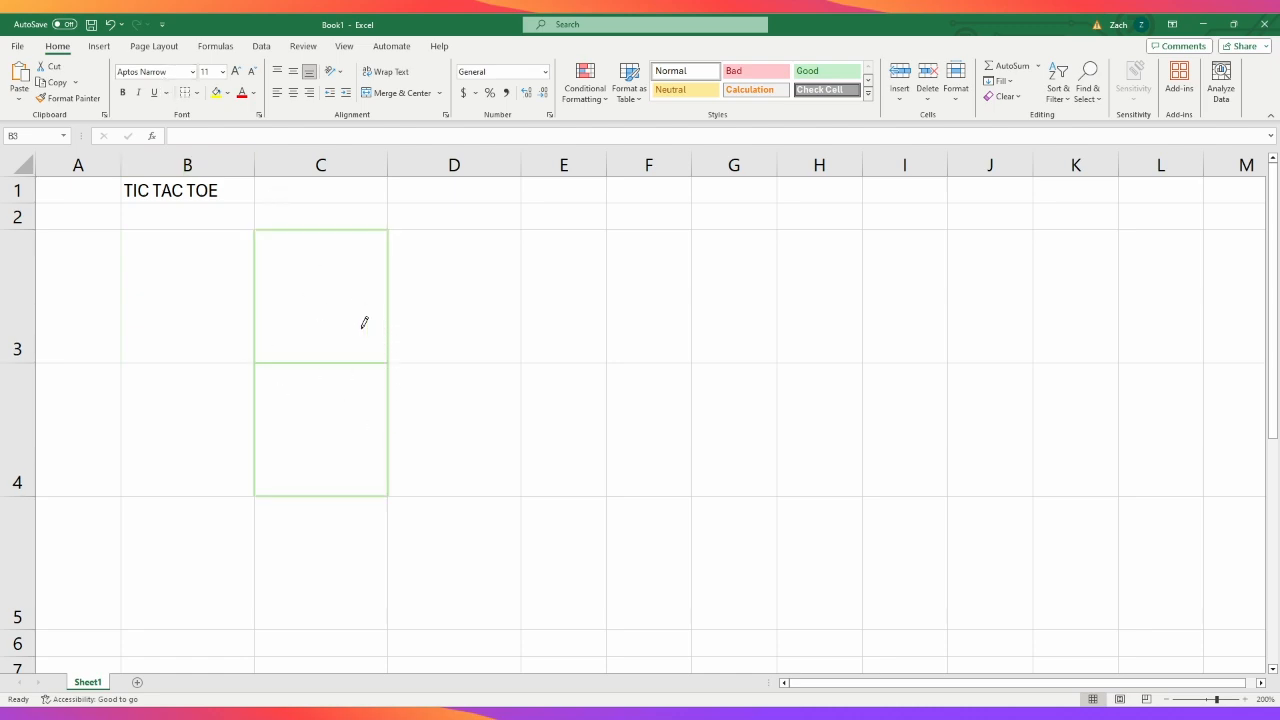
{"action": "left_click", "coordinate": [366, 376]}
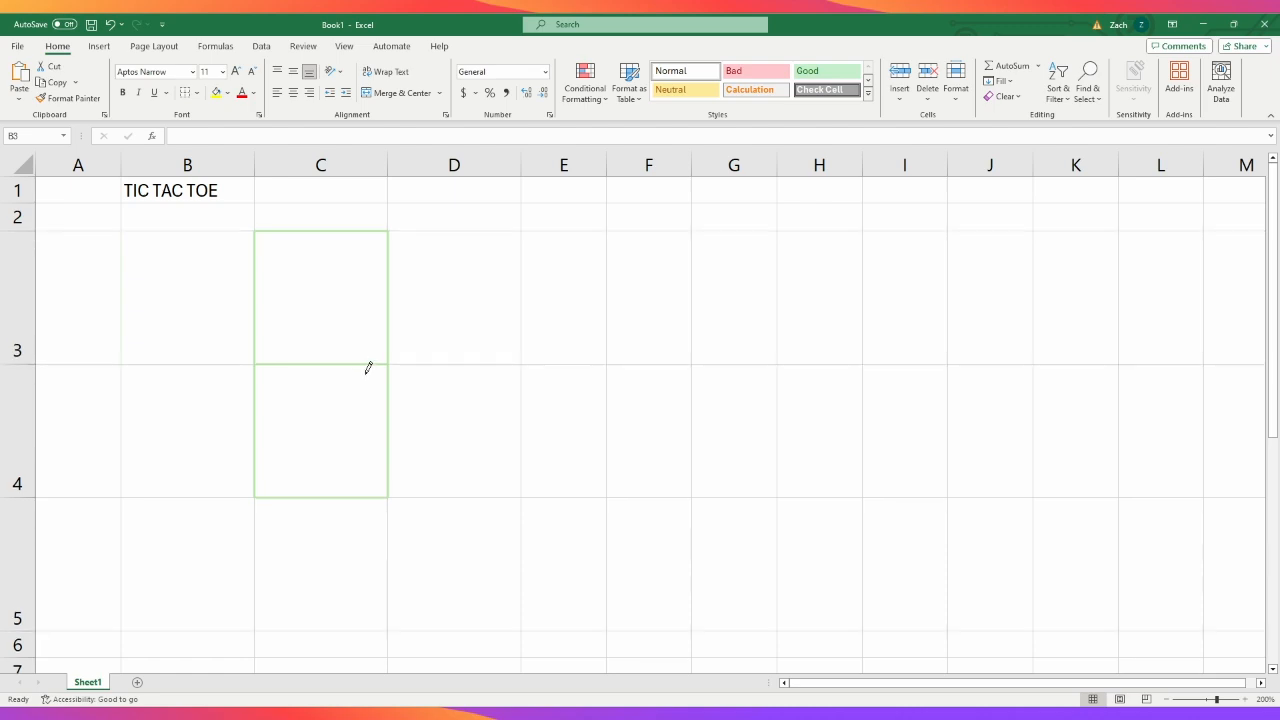
{"action": "left_click", "coordinate": [489, 363]}
{"action": "left_click", "coordinate": [543, 473]}
{"action": "left_click_drag", "start_coordinate": [552, 490], "coordinate": [618, 488]}
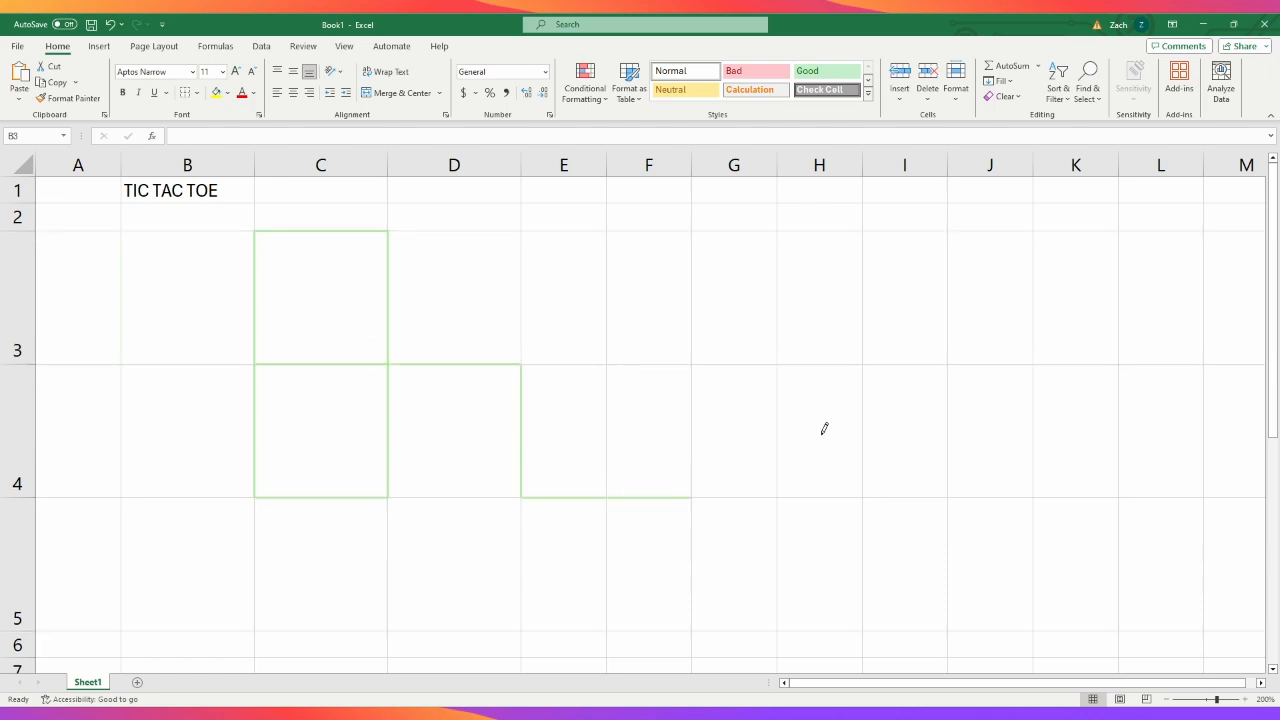
- Undo the drawn green borders
{"action": "key", "text": "ctrl+z"}
{"action": "key", "text": "ctrl+z"}
{"action": "key", "text": "ctrl+z"}
{"action": "key", "text": "ctrl+z"}
{"action": "key", "text": "ctrl+z"}
{"action": "key", "text": "ctrl+z"}
{"action": "key", "text": "ctrl+z"}
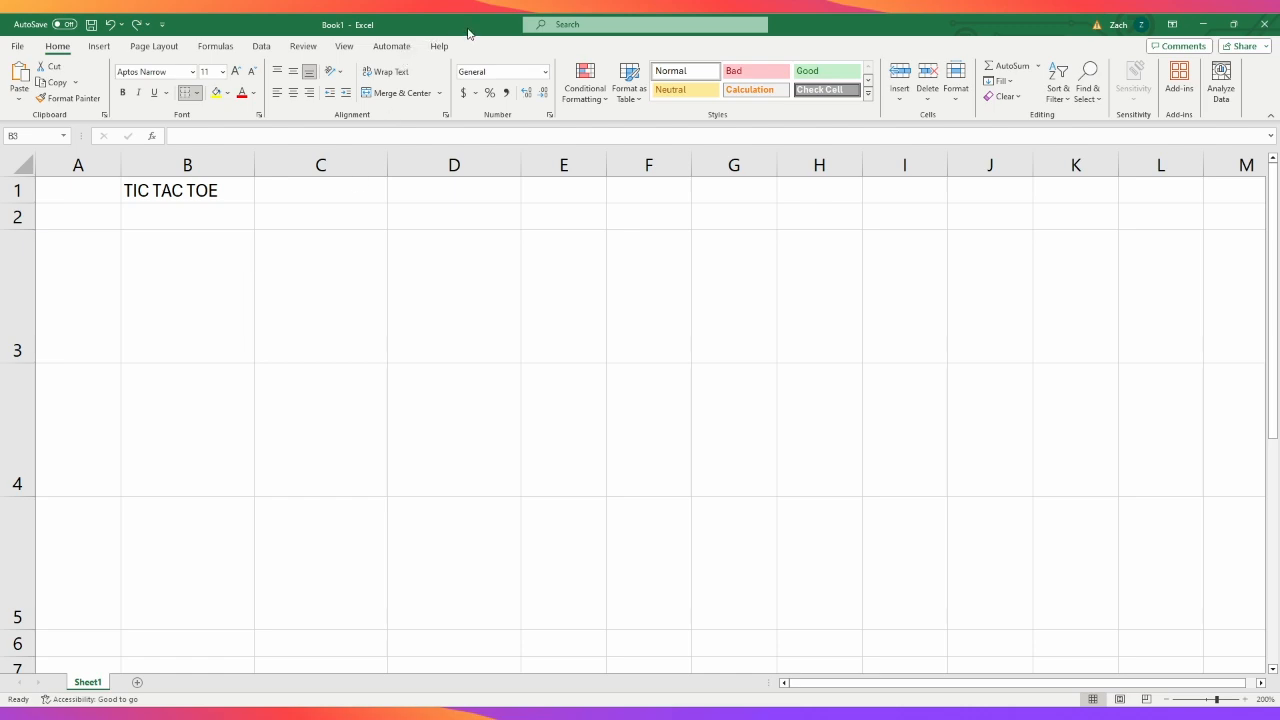
- Draw a thick black border around the range B3:D5 and along the shared edge between columns B and C in rows 3 and 4
{"action": "left_click", "coordinate": [199, 93]}
{"action": "left_click_drag", "start_coordinate": [207, 260], "coordinate": [419, 549]}
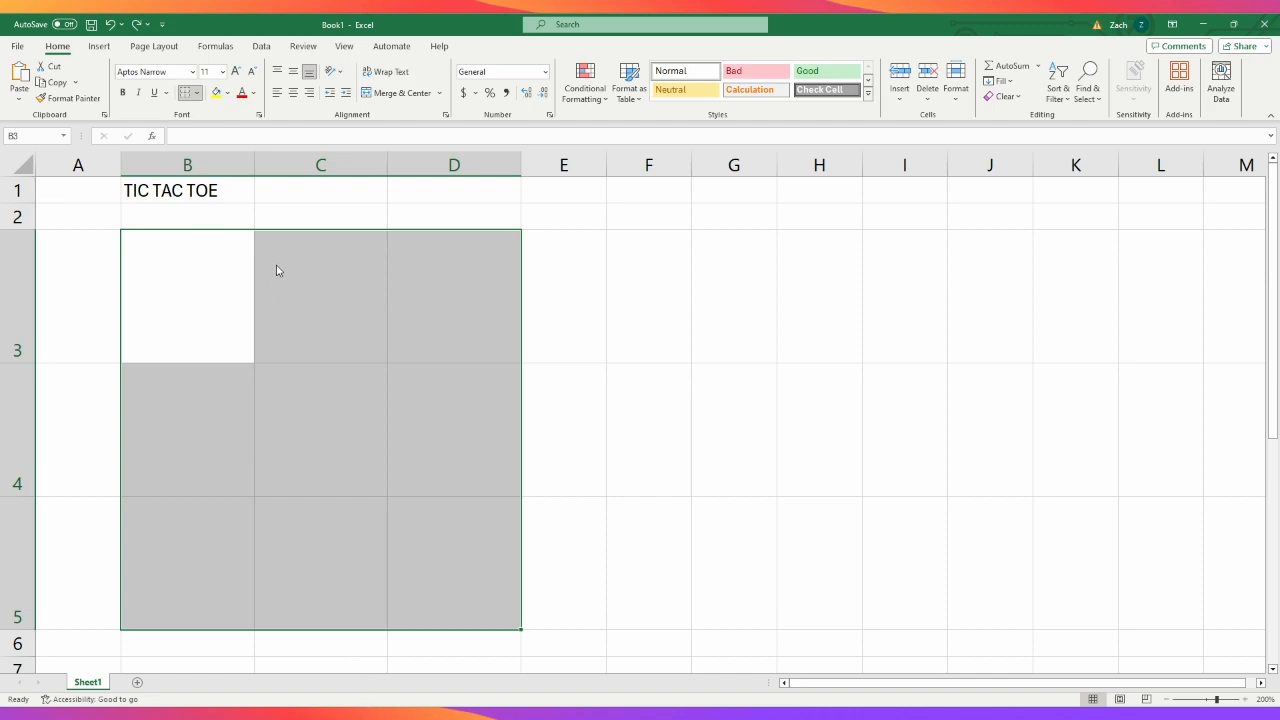
{"action": "left_click", "coordinate": [376, 458]}
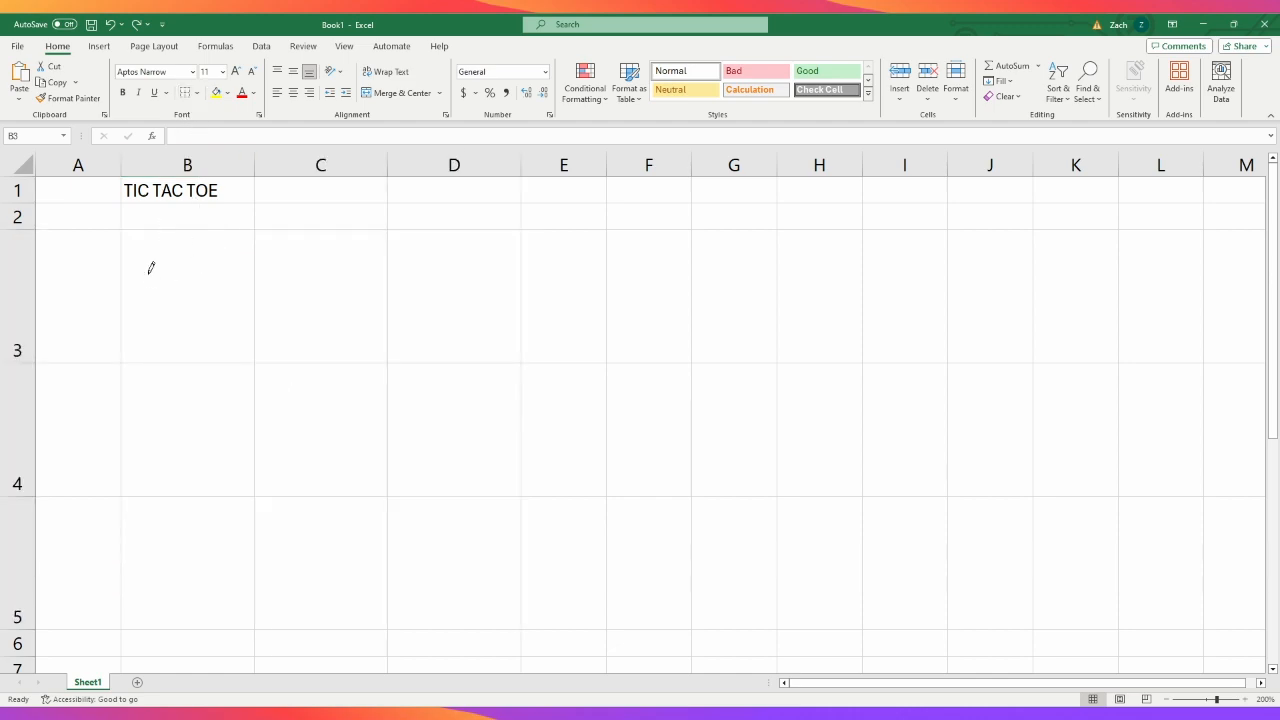
{"action": "mouse_move", "coordinate": [147, 254]}
{"action": "left_mouse_down"}
{"action": "mouse_move", "coordinate": [349, 458]}
{"action": "mouse_move", "coordinate": [401, 541]}
{"action": "left_mouse_up"}
{"action": "left_click", "coordinate": [252, 345]}
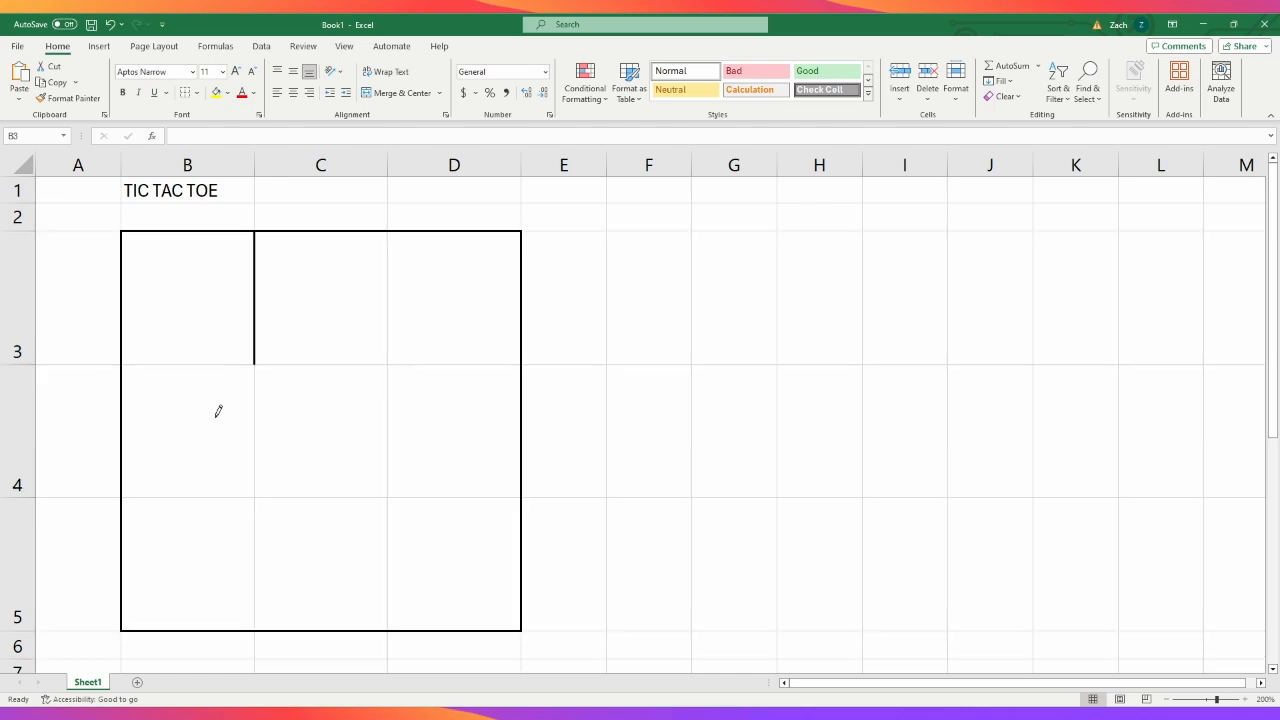
{"action": "left_click", "coordinate": [254, 420]}
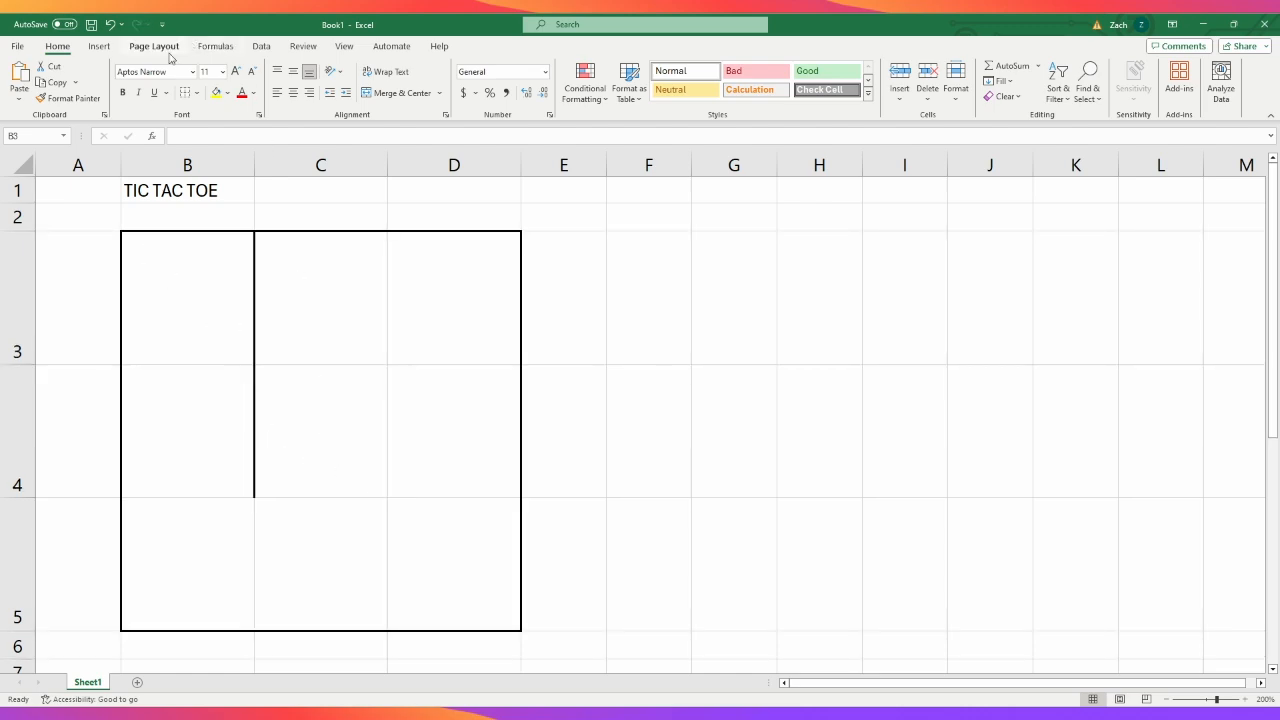
- Stop drawing borders and apply thick black borders to all cells of the range B3:D5
{"action": "key", "text": "Escape"}
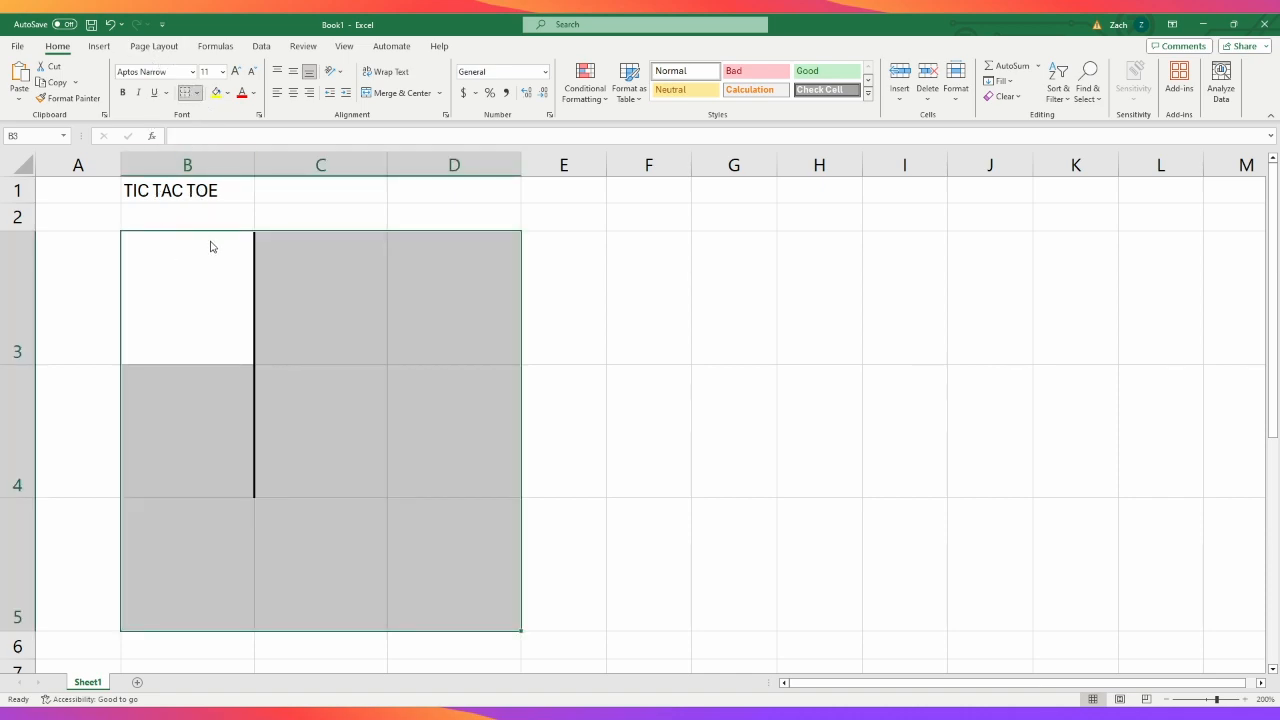
{"action": "key", "text": "alt+h"}
{"action": "key", "text": "b"}
{"action": "key", "text": "a"}
{"action": "left_click", "coordinate": [696, 480]}
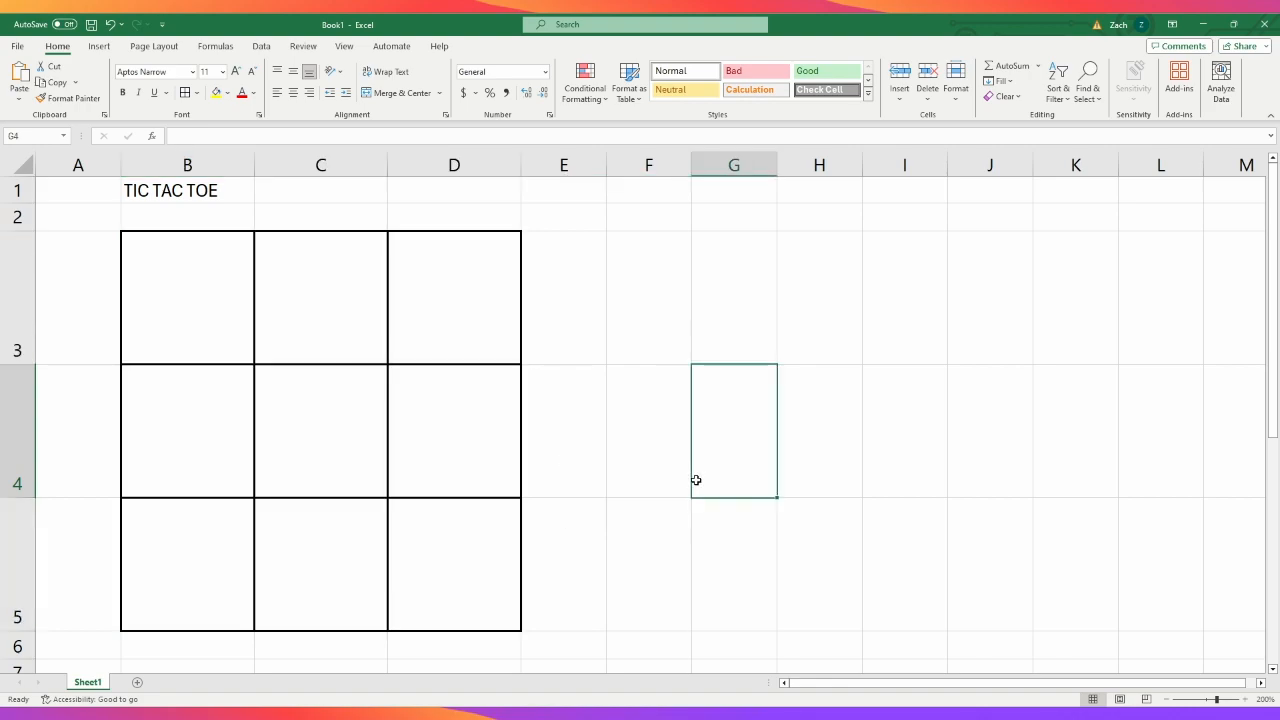
- Enter sample text in the grid: ewrsgv in B3, serv in C3, D3 and D4, and erv in D5
{"action": "left_click", "coordinate": [226, 190]}
{"action": "left_click", "coordinate": [241, 299]}
{"action": "left_click", "coordinate": [306, 309]}
{"action": "left_click", "coordinate": [188, 296]}
{"action": "type", "text": "ewrsgv"}
{"action": "left_click", "coordinate": [340, 280]}
{"action": "type", "text": "serv"}
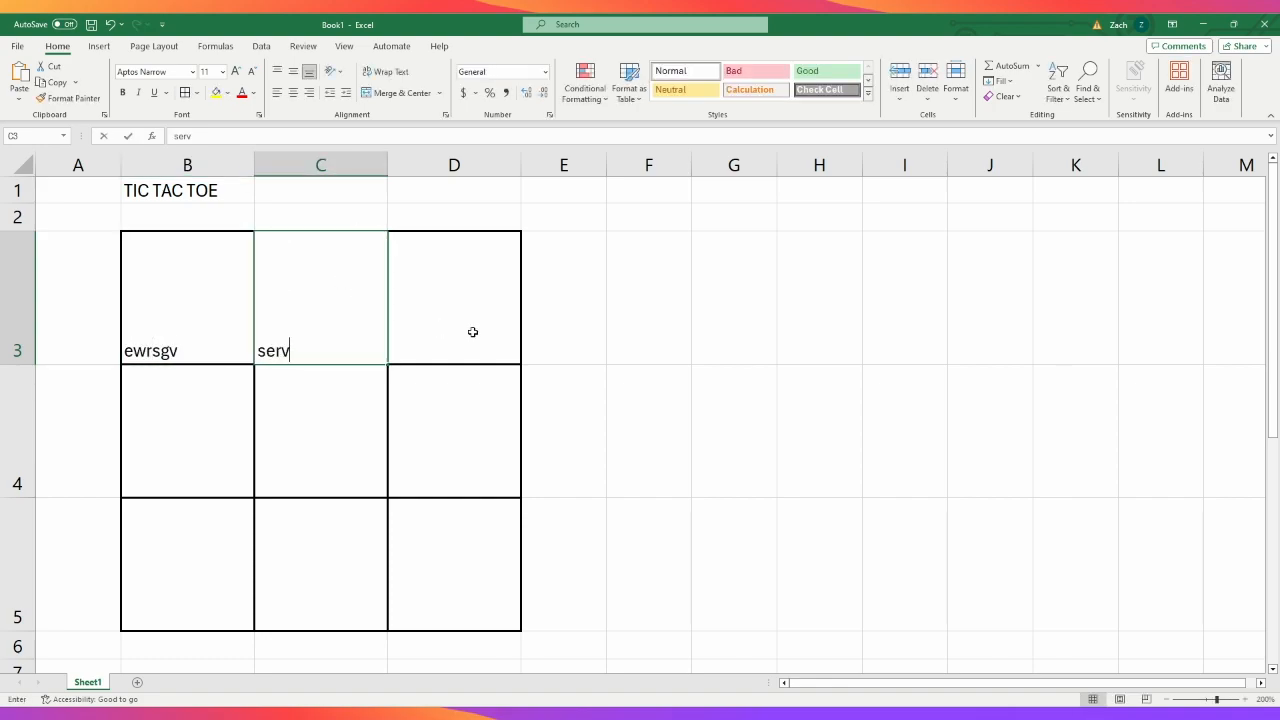
{"action": "left_click", "coordinate": [471, 331]}
{"action": "type", "text": "serv"}
{"action": "left_click", "coordinate": [469, 431]}
{"action": "type", "text": "serv"}
{"action": "left_click", "coordinate": [480, 521]}
{"action": "type", "text": "erv"}
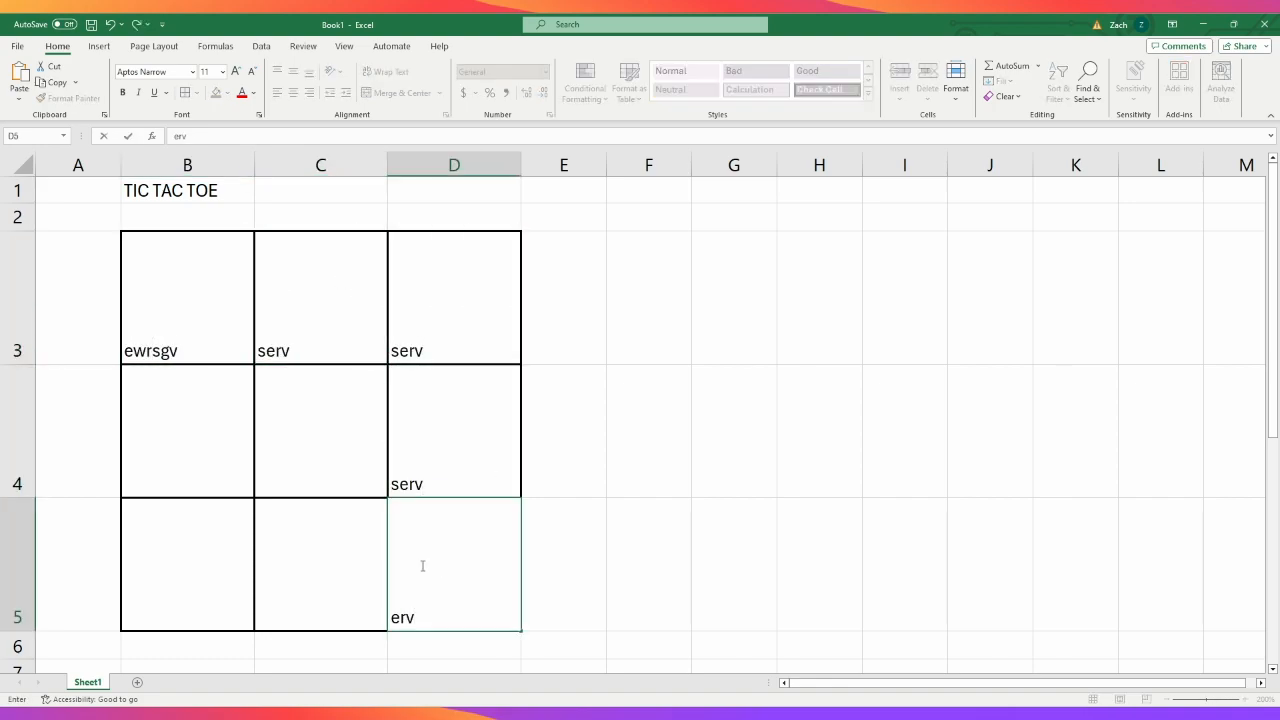
- Discard the entry in D5 and clear the sample text from cells D4, D3, C3 and B3
{"action": "key", "text": "Escape"}
{"action": "key", "text": "Up"}
{"action": "key", "text": "Delete"}
{"action": "key", "text": "Up"}
{"action": "key", "text": "Delete"}
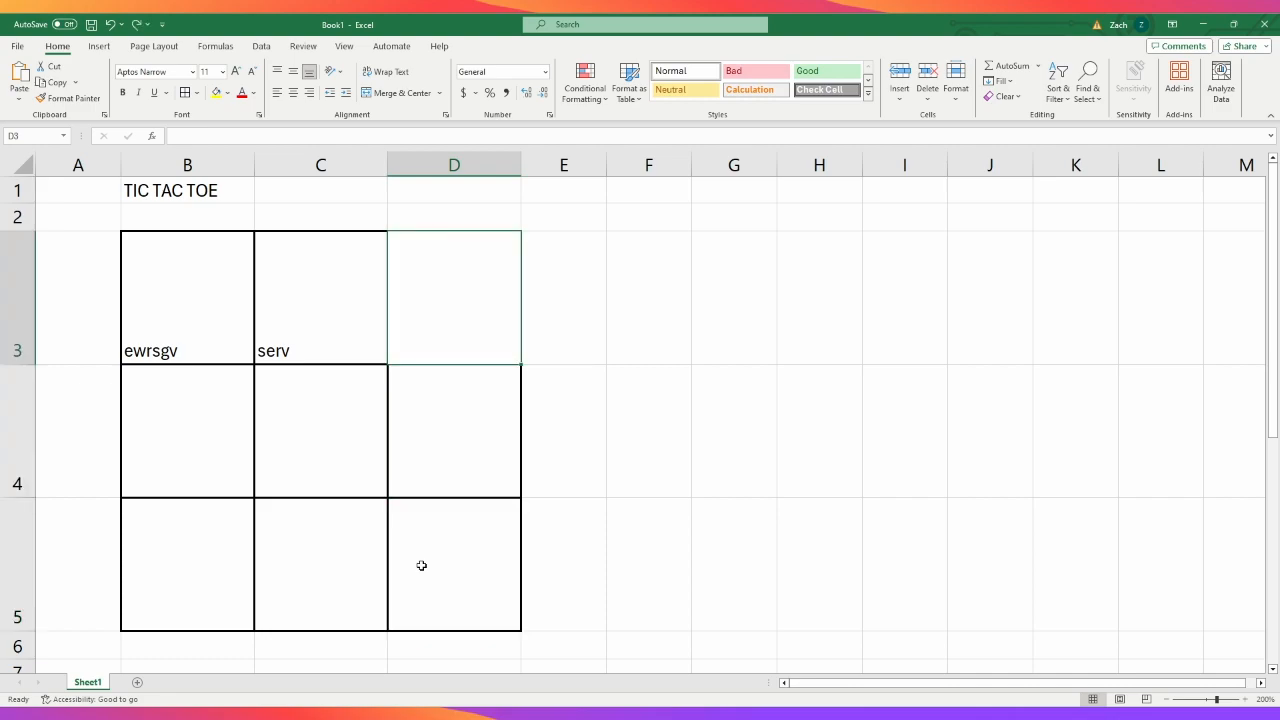
{"action": "key", "text": "Left"}
{"action": "key", "text": "Delete"}
{"action": "key", "text": "Left"}
{"action": "key", "text": "Delete"}
{"action": "left_click", "coordinate": [697, 479]}
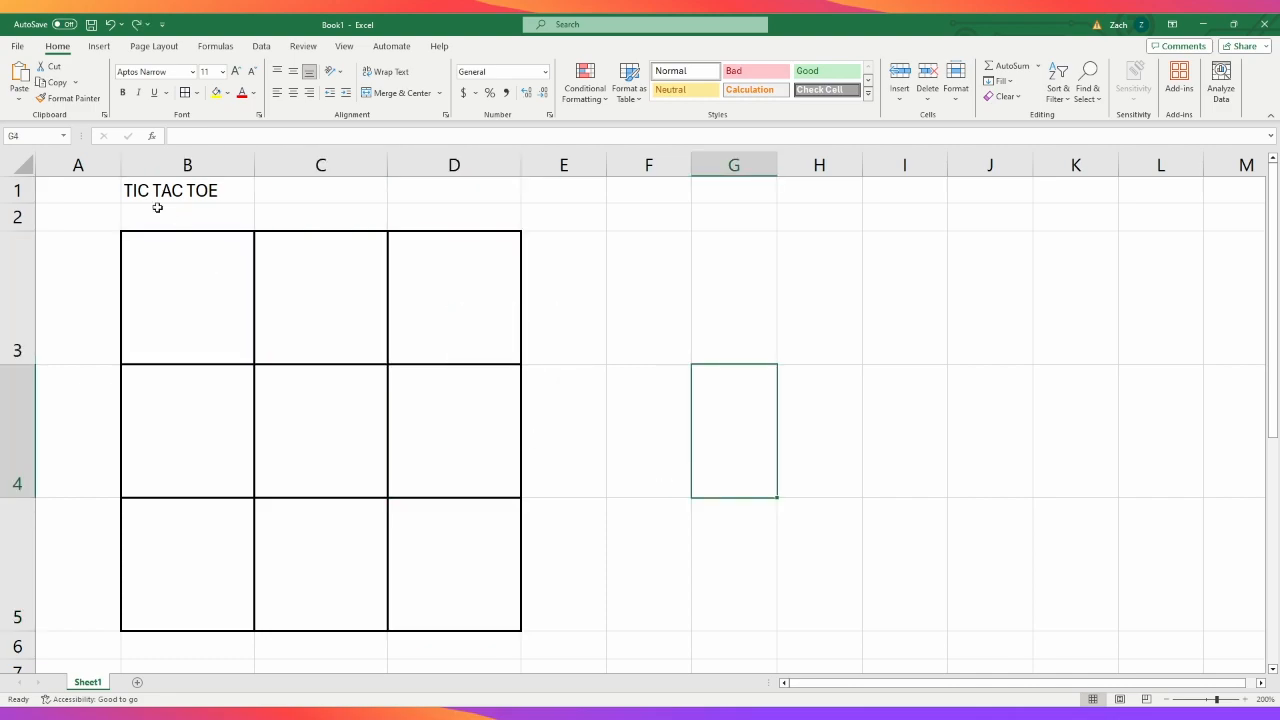
- Try widening column B to more than twice its width, and undo the change
{"action": "left_click", "coordinate": [186, 186]}
{"action": "left_click_drag", "start_coordinate": [241, 190], "coordinate": [408, 194]}
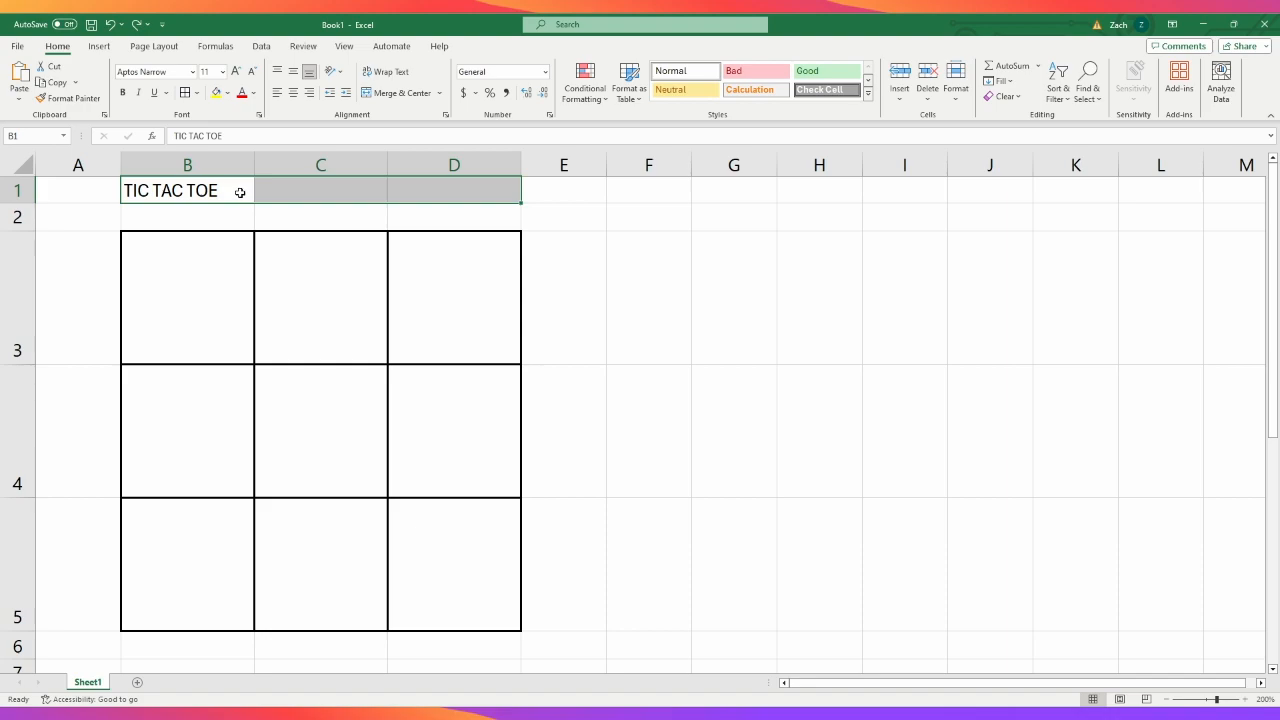
{"action": "left_click_drag", "start_coordinate": [254, 165], "coordinate": [430, 174]}
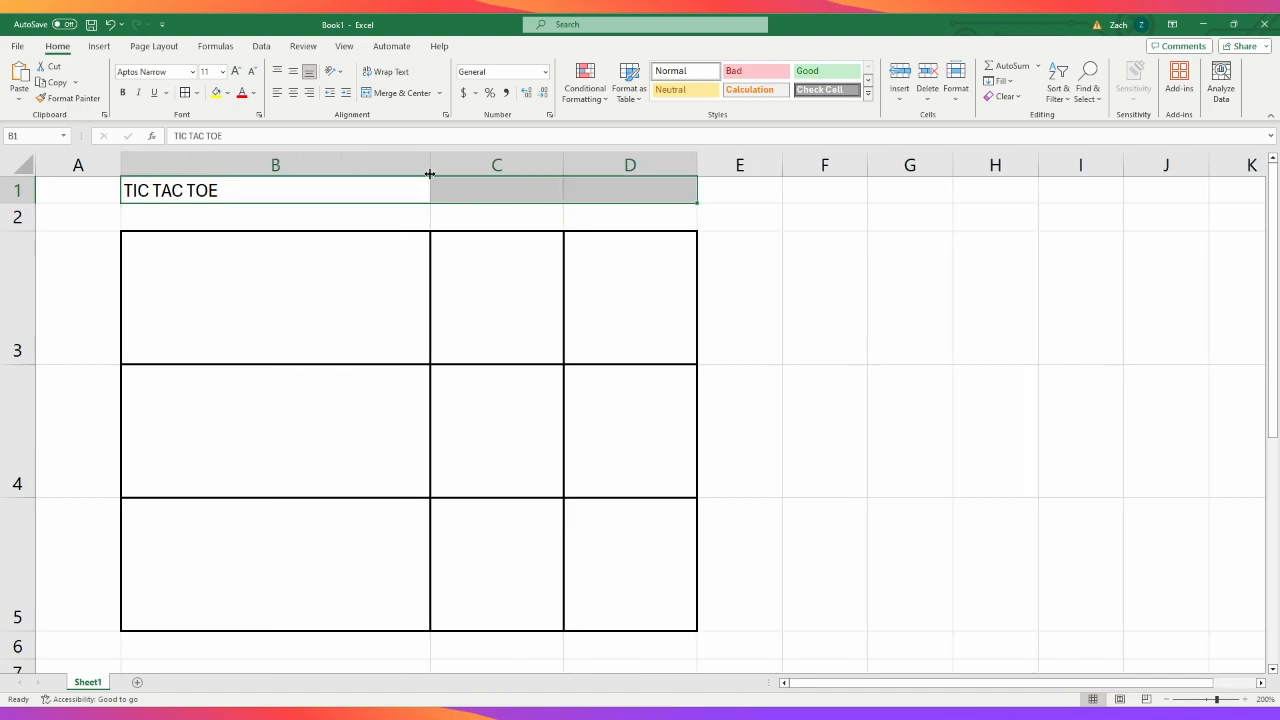
{"action": "key", "text": "ctrl+z"}
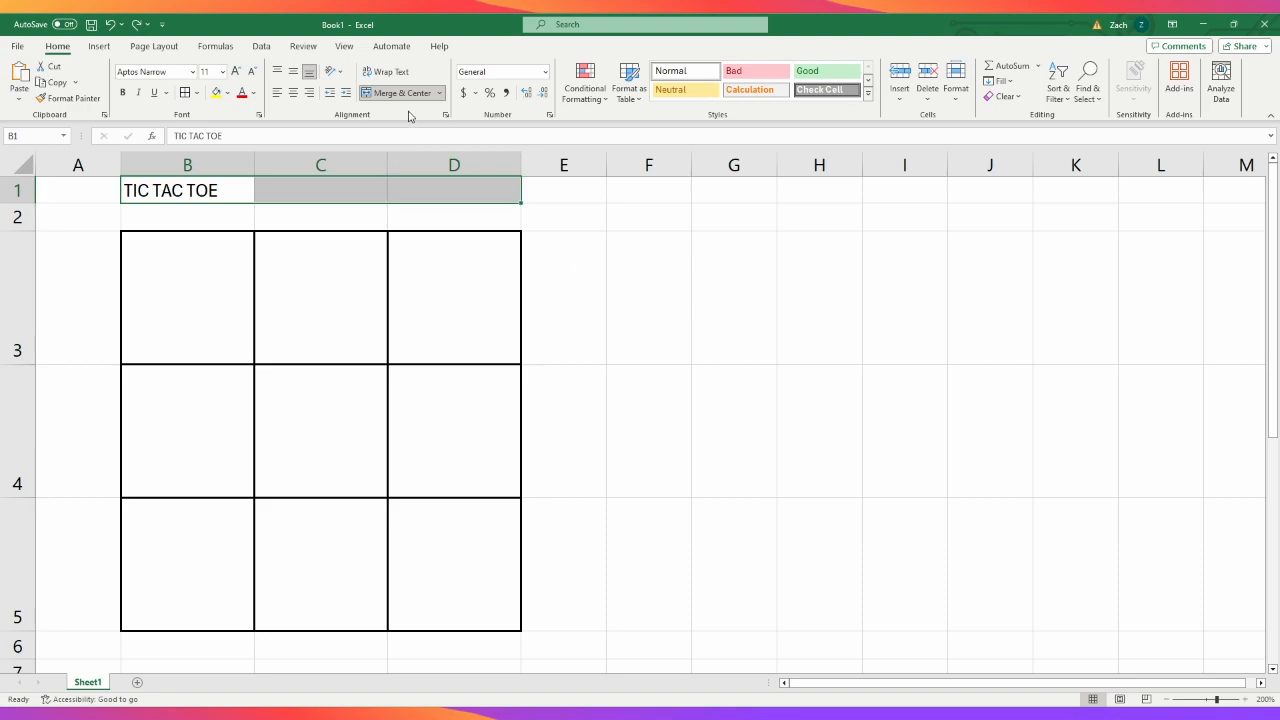
- Merge cells B1:D1 without centring, middle-align the title vertically, and try centre, left and right horizontal alignment
{"action": "left_click", "coordinate": [676, 371]}
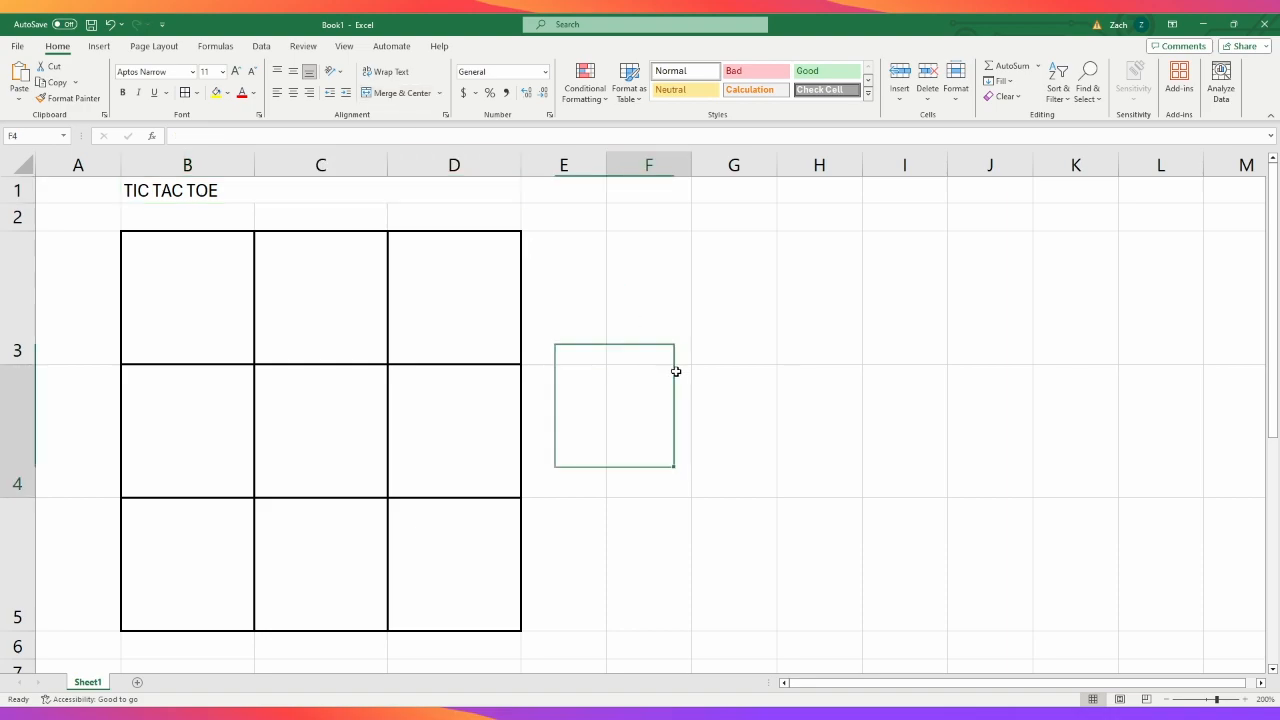
{"action": "left_click", "coordinate": [289, 193]}
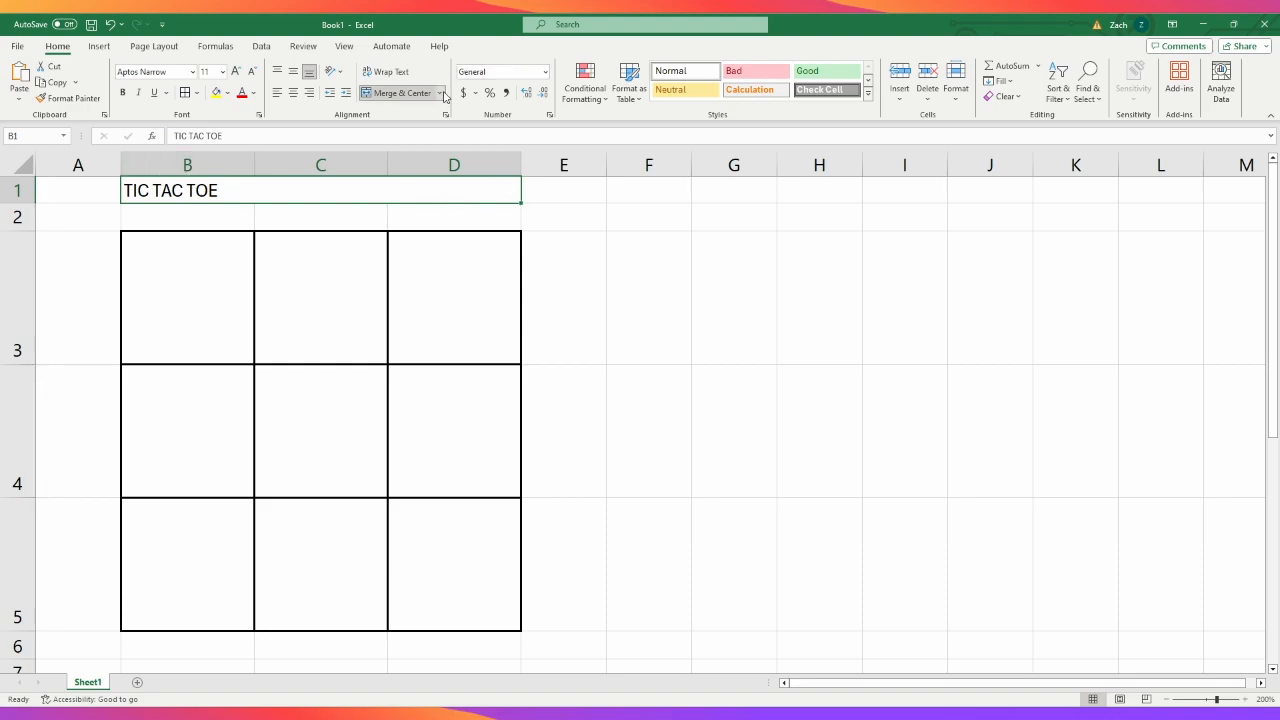
{"action": "left_click", "coordinate": [293, 71]}
{"action": "left_click", "coordinate": [293, 92]}
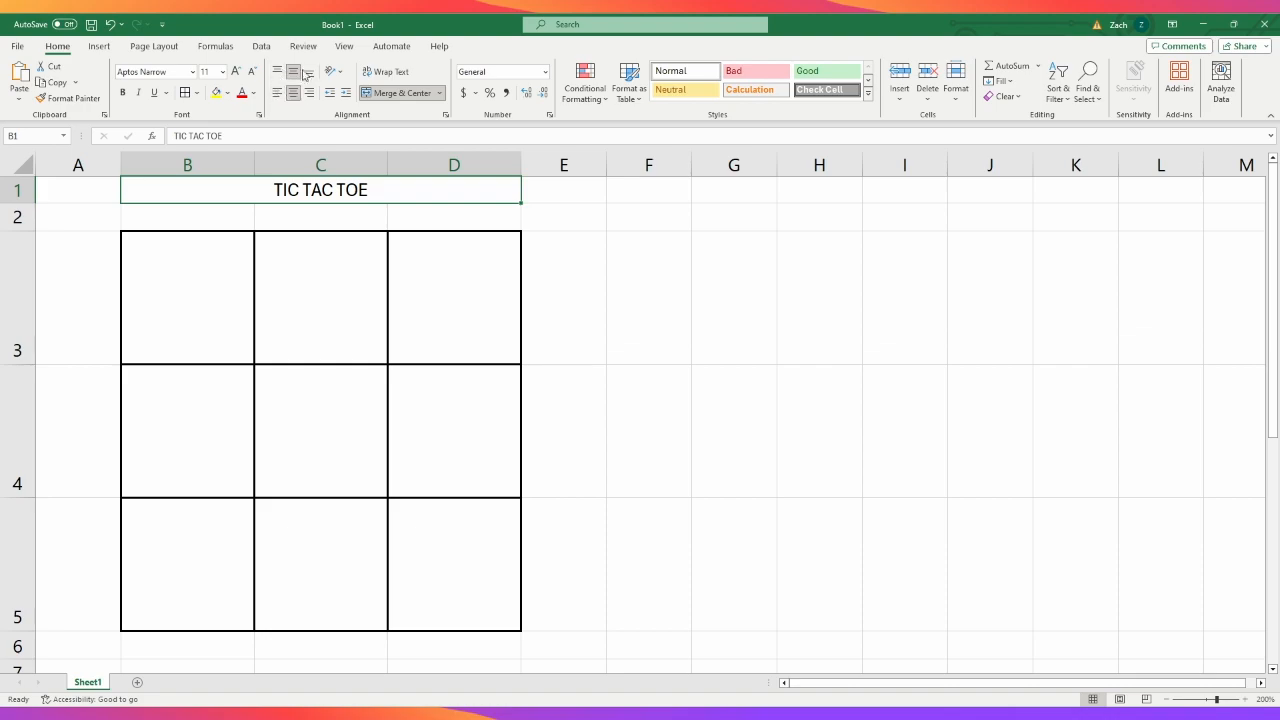
{"action": "left_click", "coordinate": [278, 92]}
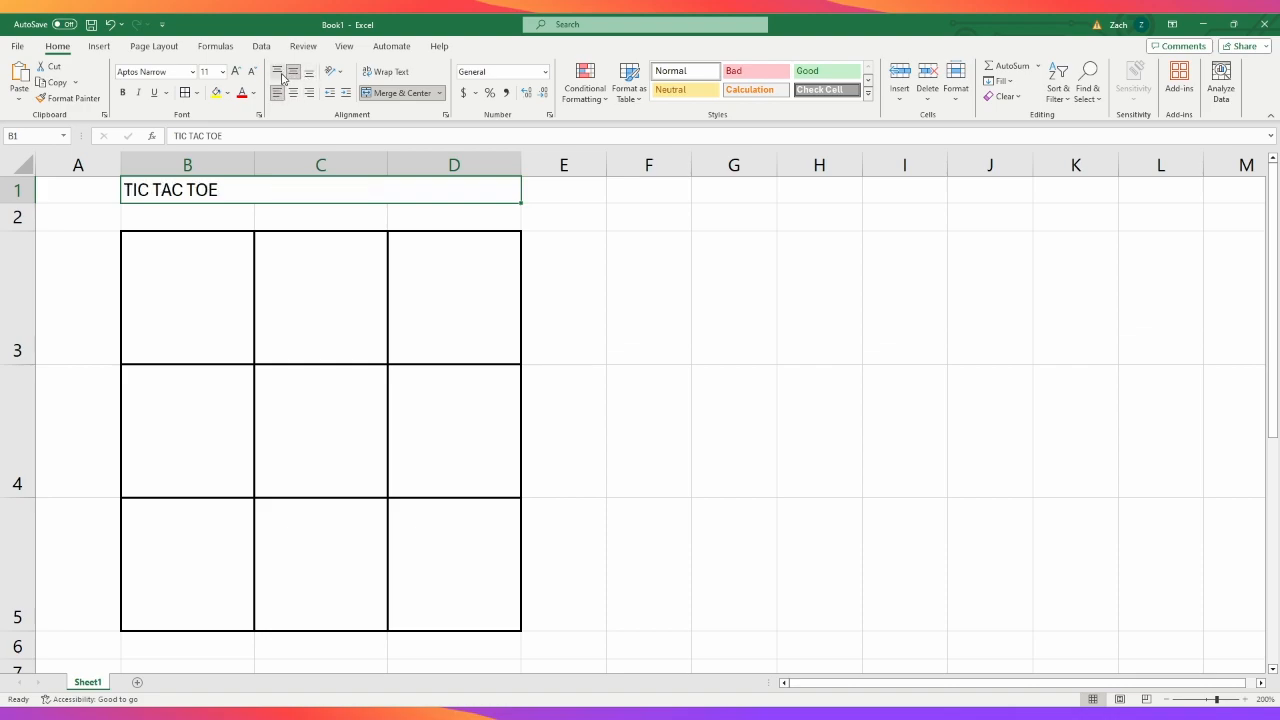
{"action": "left_click", "coordinate": [309, 92]}
{"action": "left_click", "coordinate": [293, 92]}
{"action": "left_click", "coordinate": [278, 92]}
{"action": "left_click", "coordinate": [292, 93]}
{"action": "left_click", "coordinate": [278, 92]}
- Undo the title's alignment changes and cell merge, back past the grid's thick borders
{"action": "key", "text": "ctrl+z"}
{"action": "key", "text": "ctrl+z"}
{"action": "key", "text": "ctrl+z"}
{"action": "key", "text": "ctrl+z"}
{"action": "key", "text": "ctrl+z"}
{"action": "key", "text": "ctrl+z"}
{"action": "key", "text": "ctrl+z"}
{"action": "key", "text": "ctrl+z"}
{"action": "key", "text": "ctrl+z"}
{"action": "key", "text": "ctrl+z"}
{"action": "key", "text": "ctrl+z"}
{"action": "key", "text": "ctrl+z"}
{"action": "key", "text": "ctrl+z"}
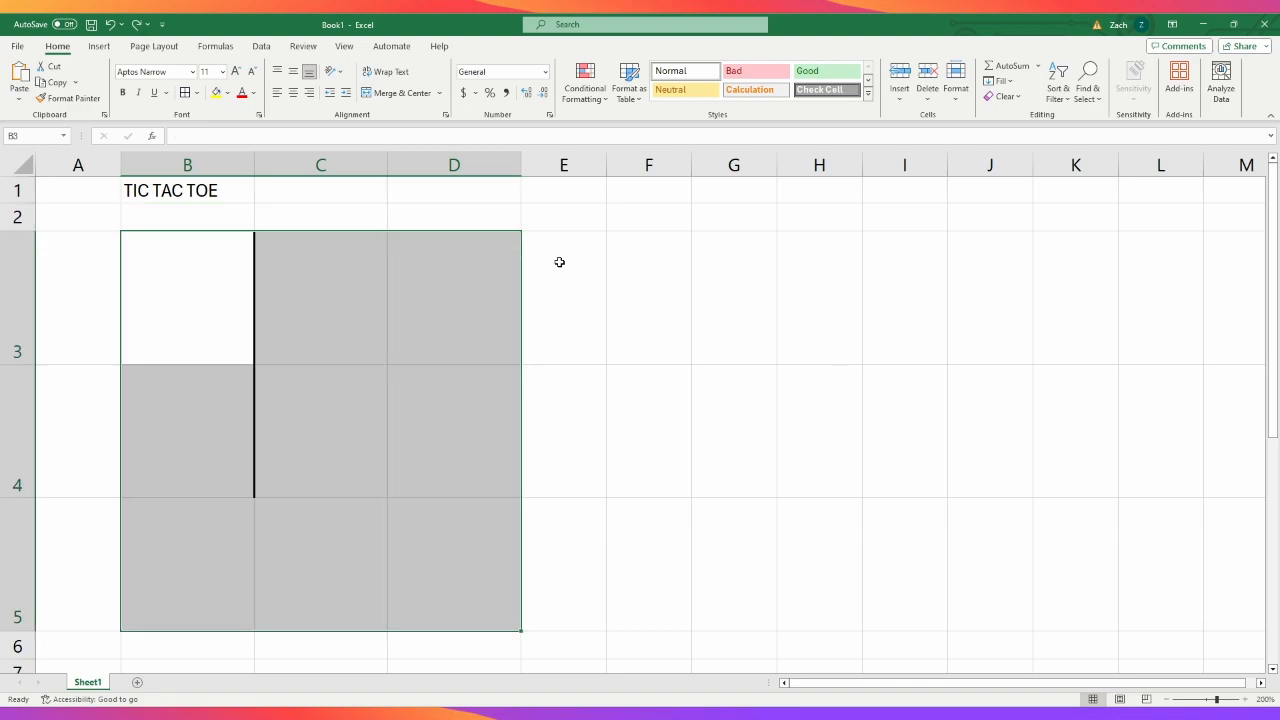
- Redo the thick black borders on all cells of the range B3:D5
{"action": "left_click", "coordinate": [210, 190]}
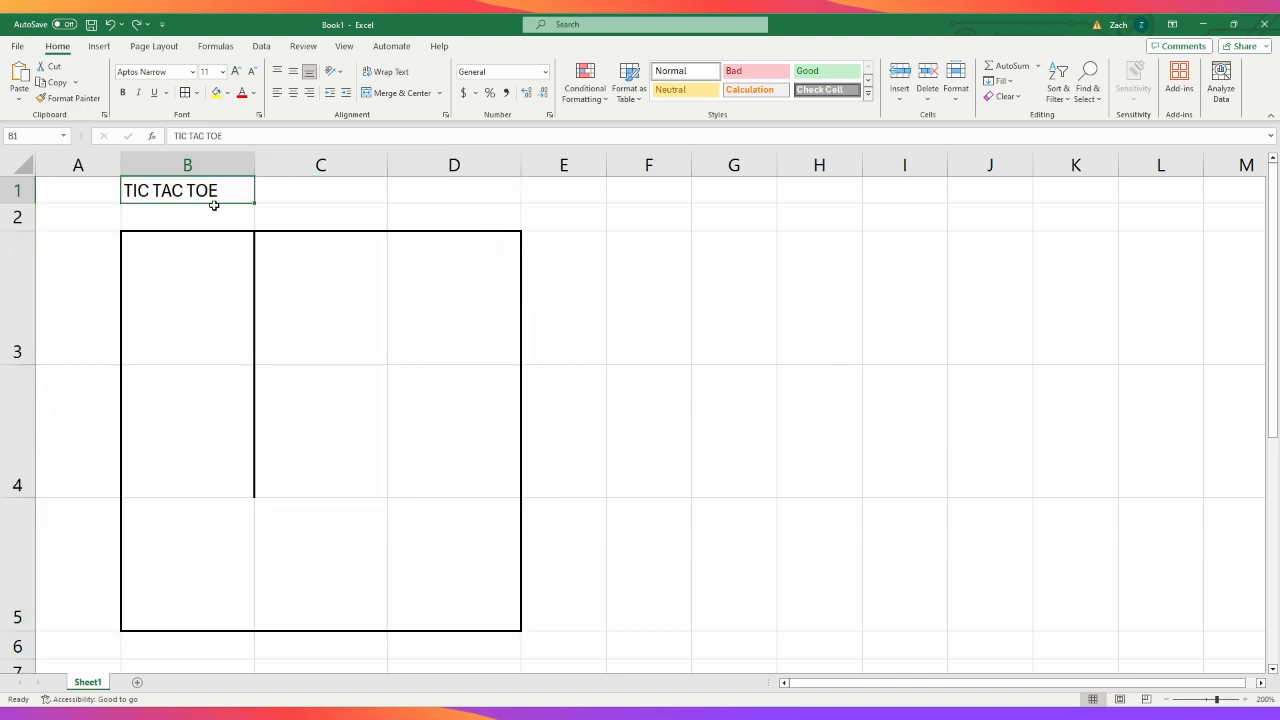
{"action": "left_click", "coordinate": [135, 26]}
{"action": "left_click", "coordinate": [745, 290]}
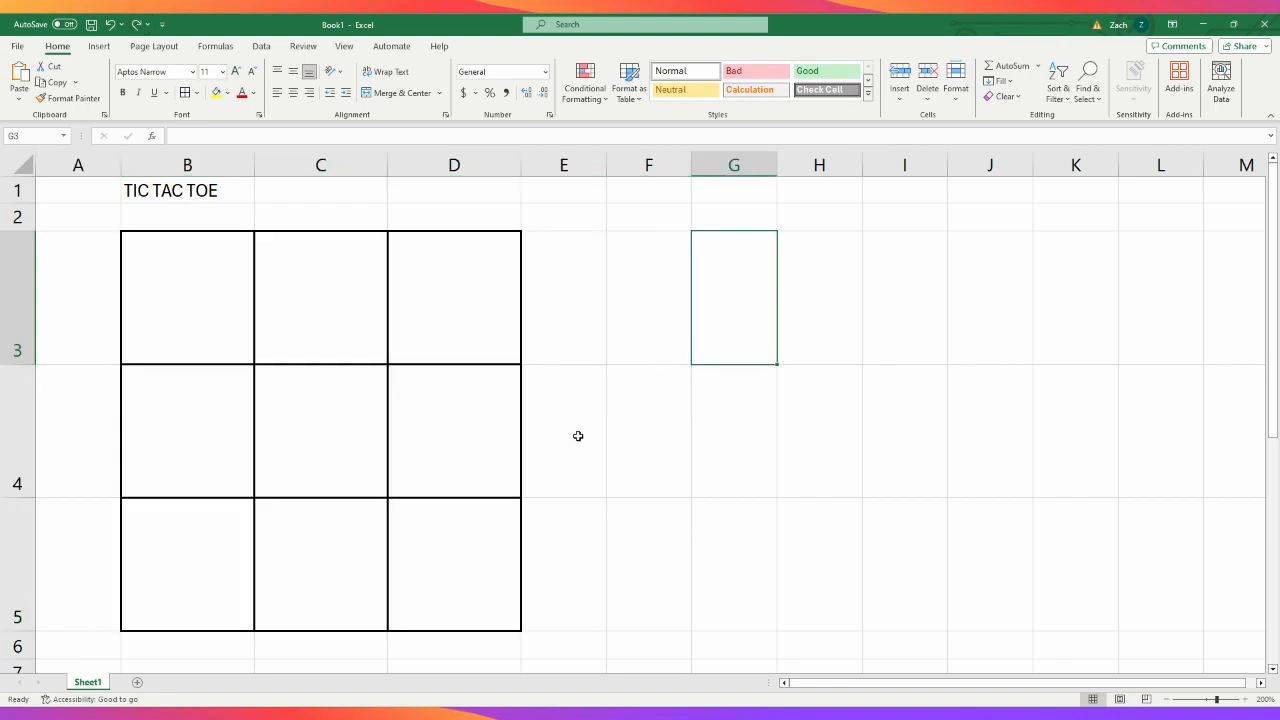
- Merge and centre the title across B1:D1 and apply a thick black outside border around it
{"action": "left_click_drag", "start_coordinate": [234, 186], "coordinate": [463, 172]}
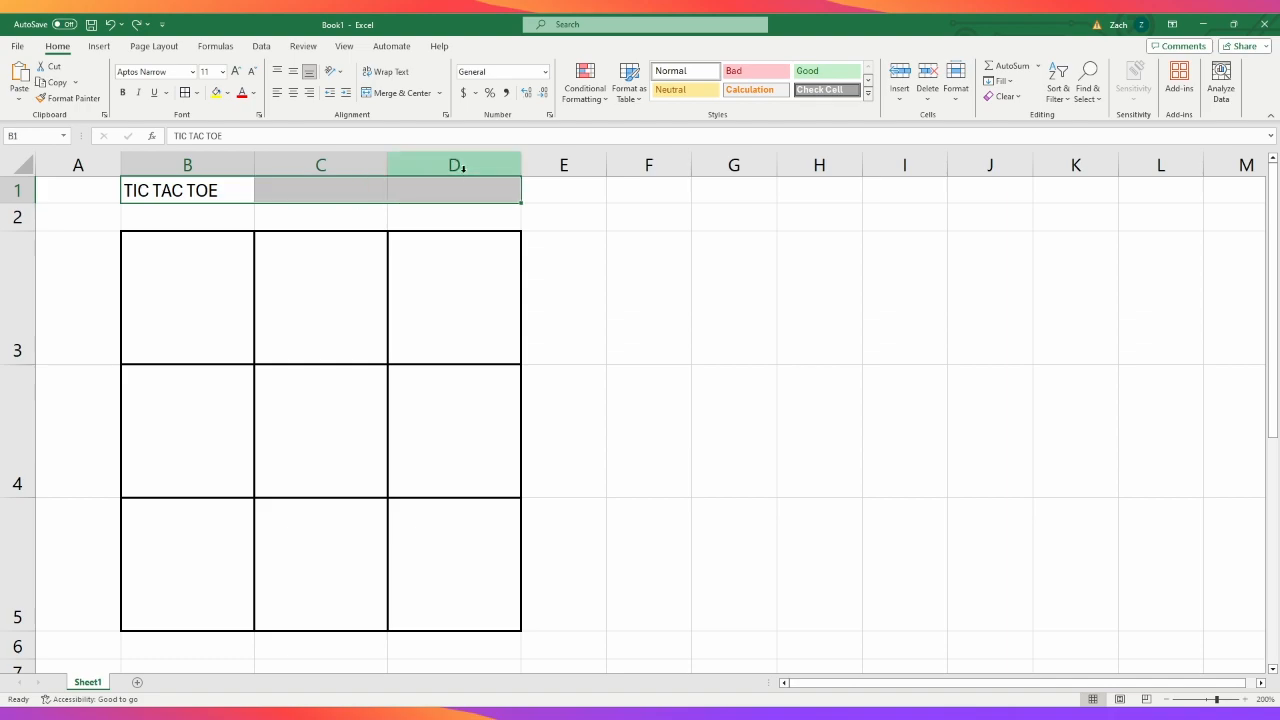
{"action": "left_click", "coordinate": [406, 97]}
{"action": "left_click", "coordinate": [689, 421]}
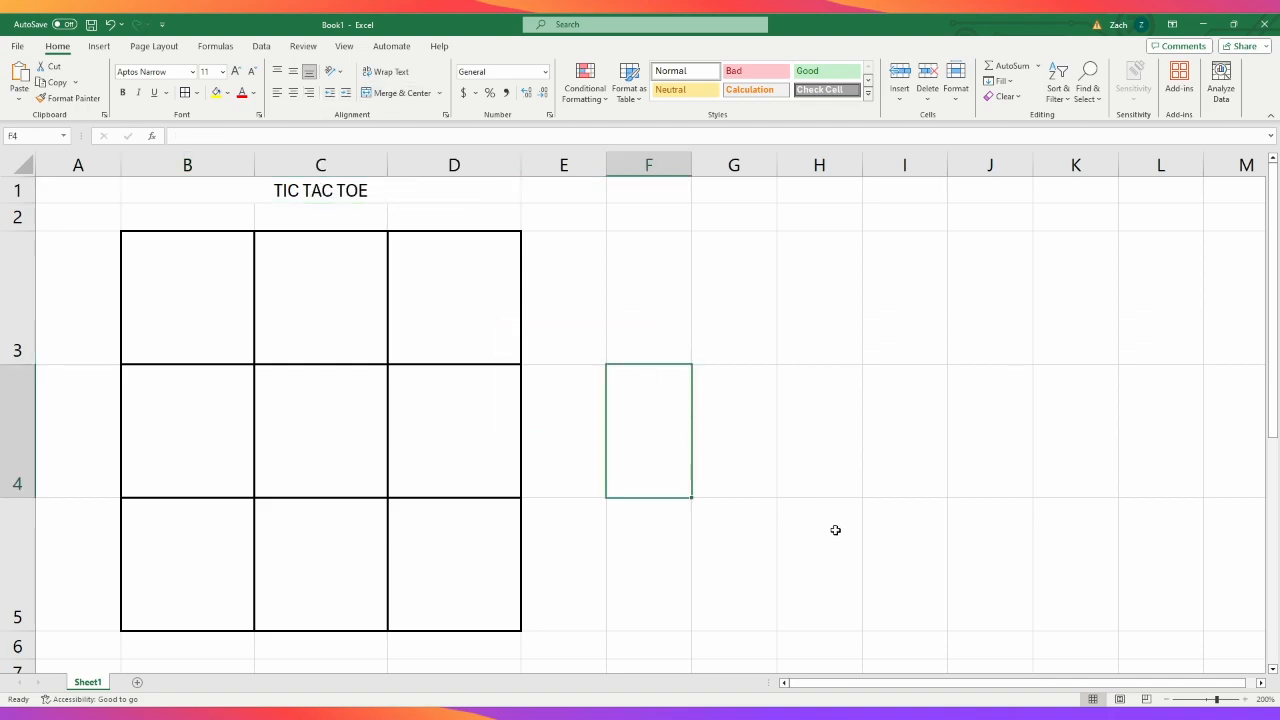
{"action": "left_click", "coordinate": [489, 186]}
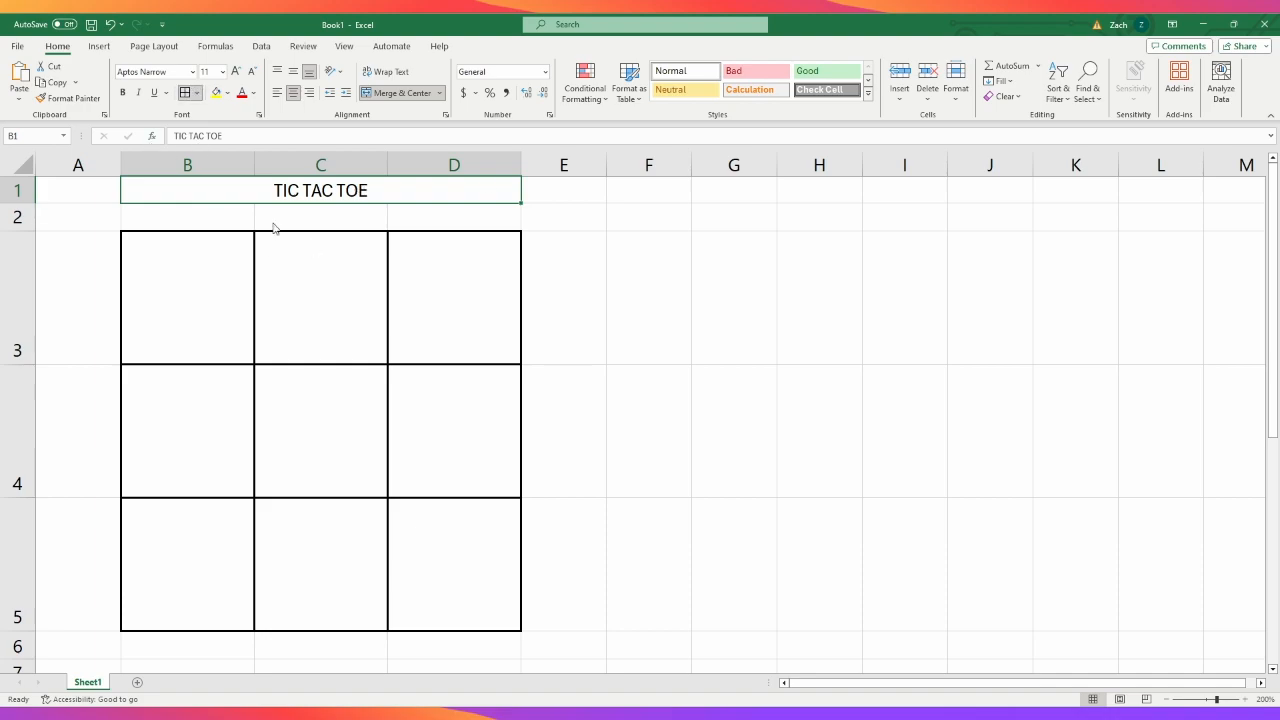
{"action": "left_click", "coordinate": [770, 430]}
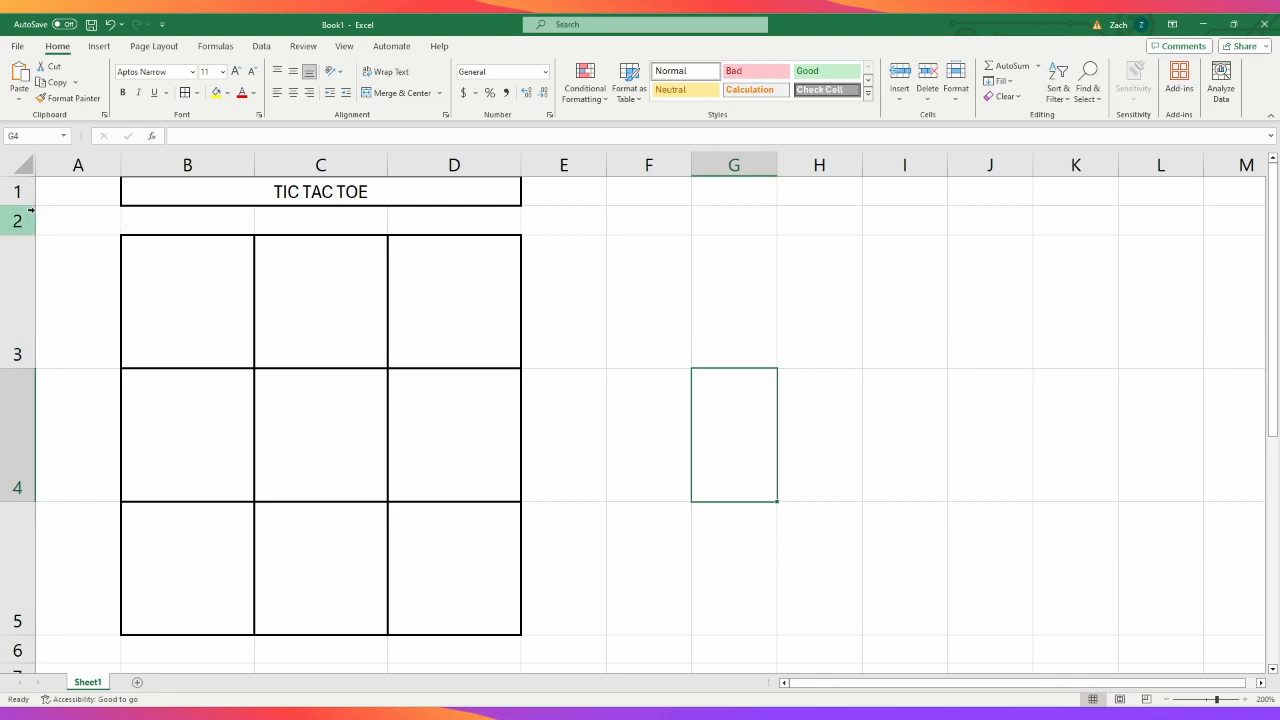
- Make row 1 more than twice as tall and set the title's font size to 20
{"action": "left_click_drag", "start_coordinate": [32, 206], "coordinate": [31, 243]}
{"action": "left_click", "coordinate": [355, 217]}
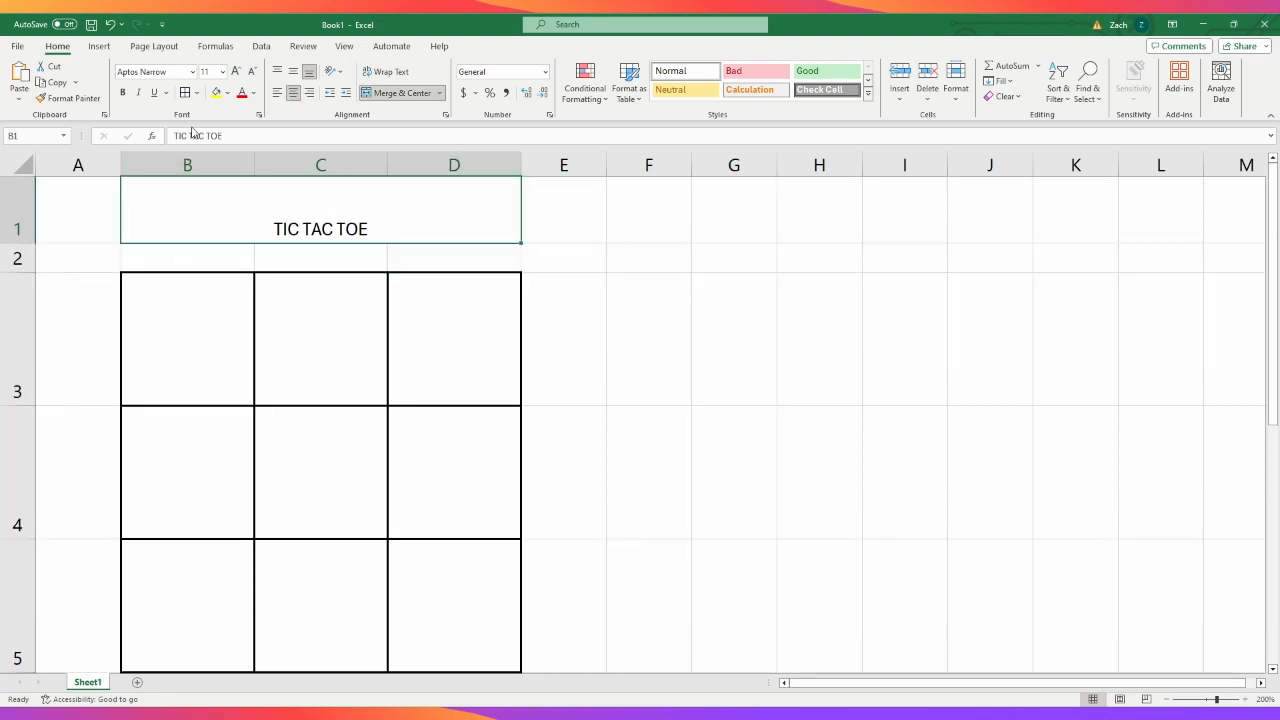
{"action": "left_click", "coordinate": [216, 217]}
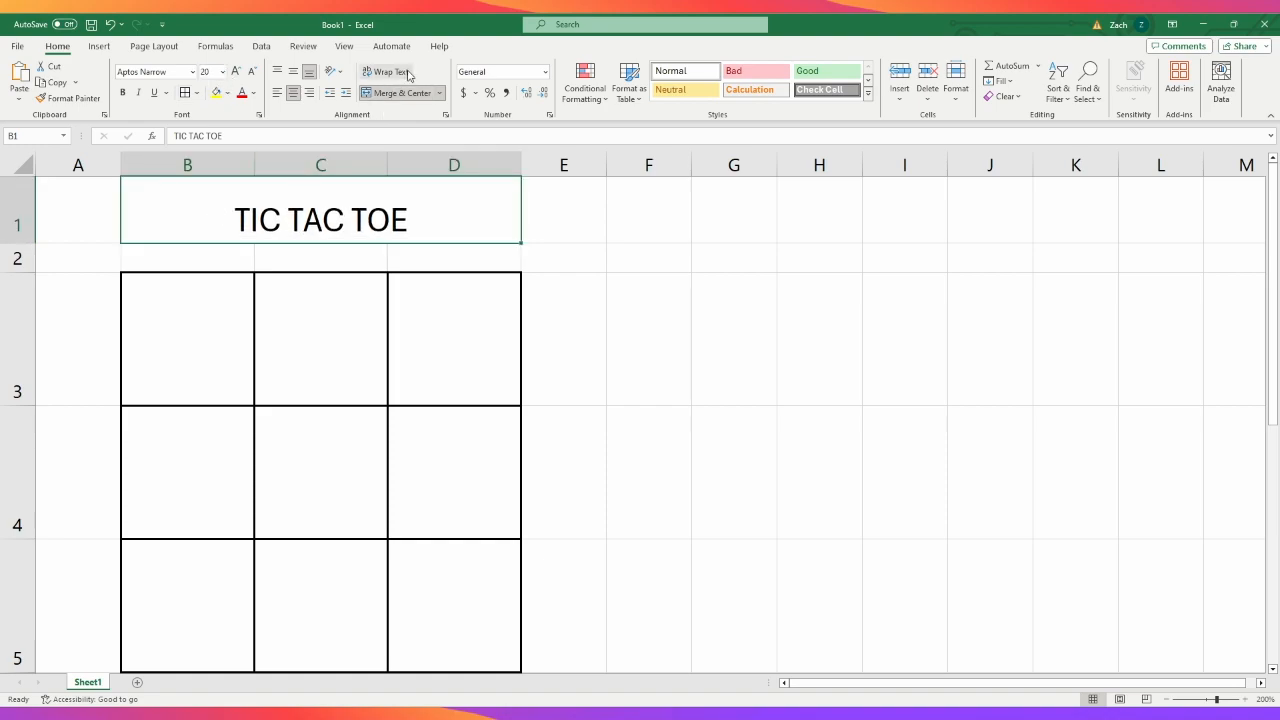
- Middle-align the TIC TAC TOE title vertically within its merged cell
{"action": "left_click", "coordinate": [296, 74]}
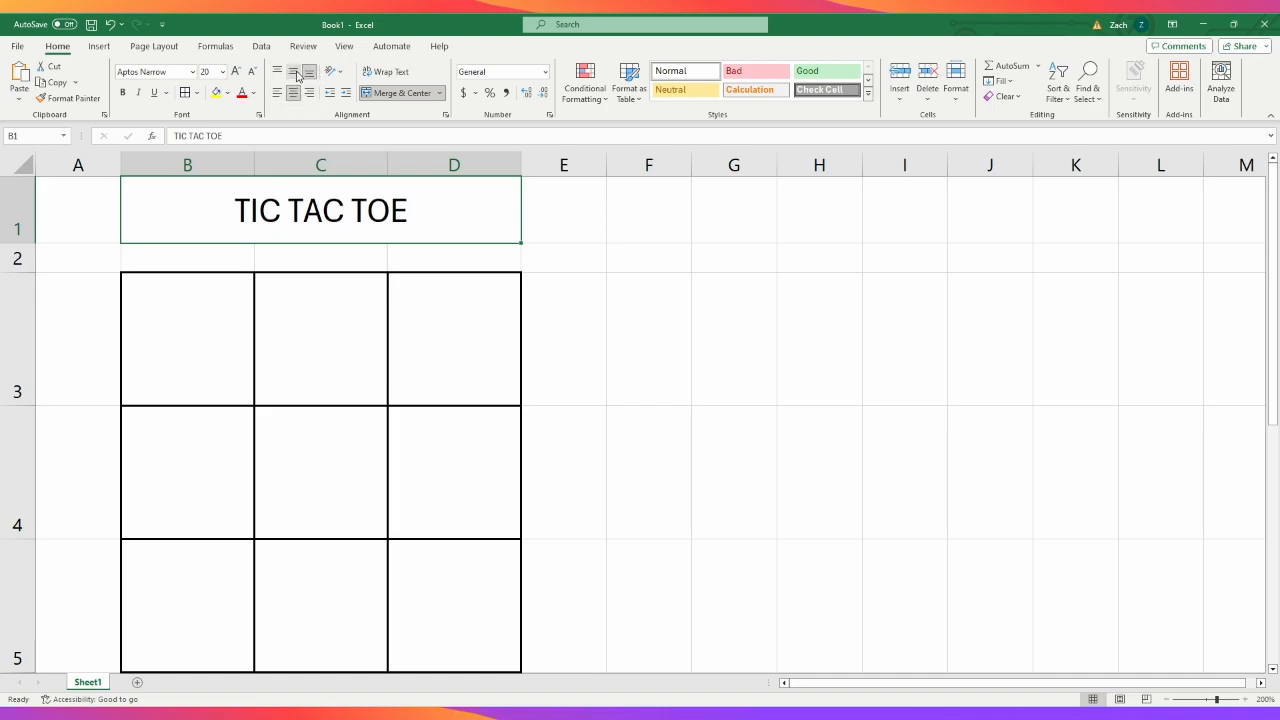
{"action": "left_click", "coordinate": [734, 506]}
{"action": "left_click", "coordinate": [434, 188]}
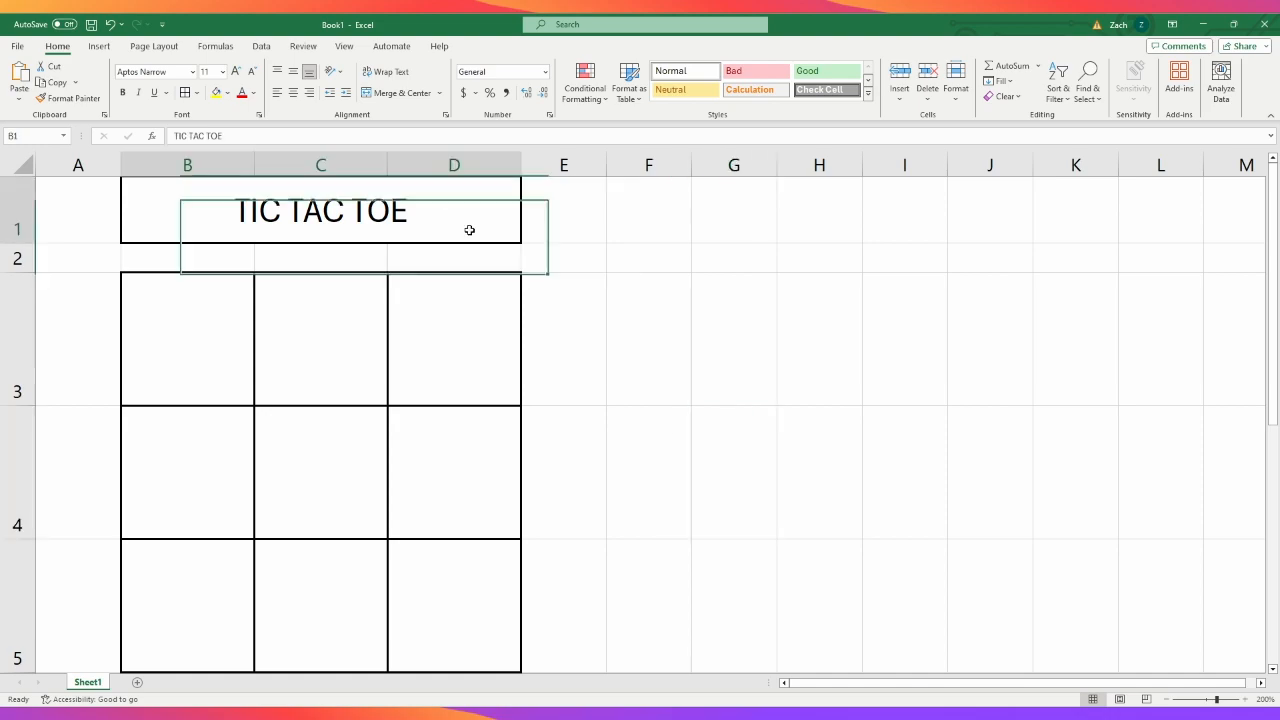
{"action": "left_click", "coordinate": [699, 470]}
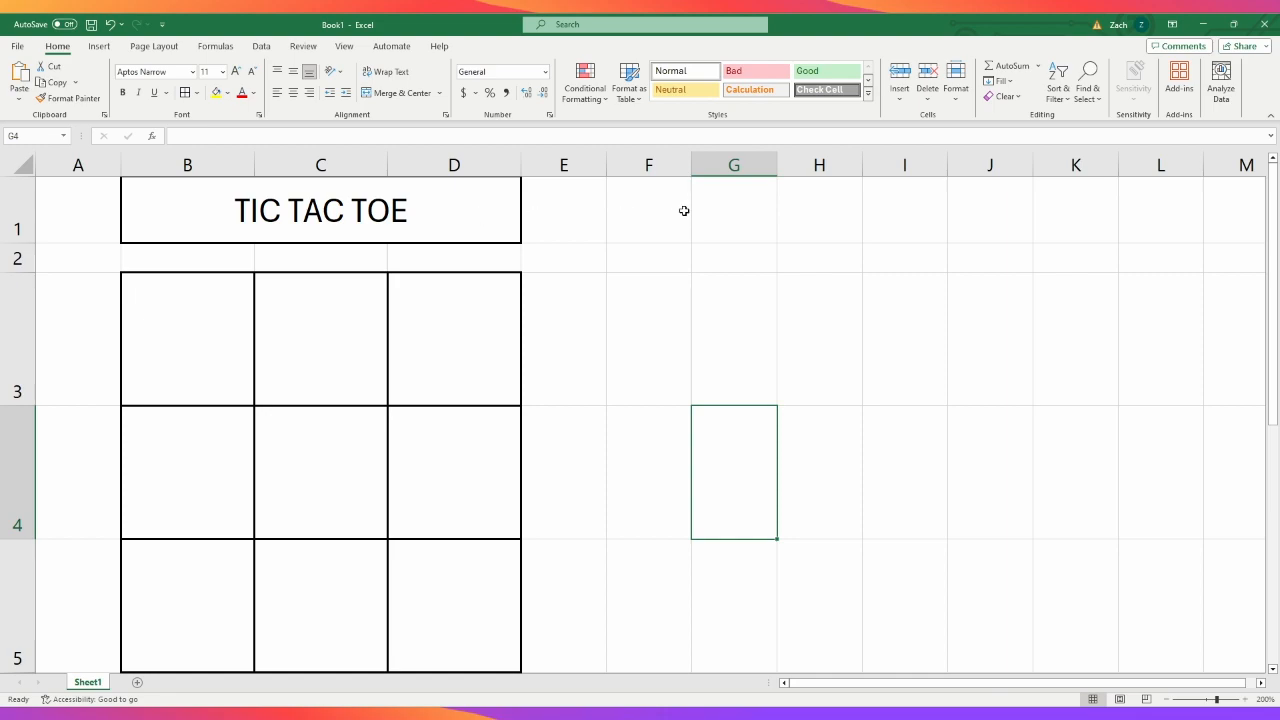
{"action": "left_click", "coordinate": [641, 225]}
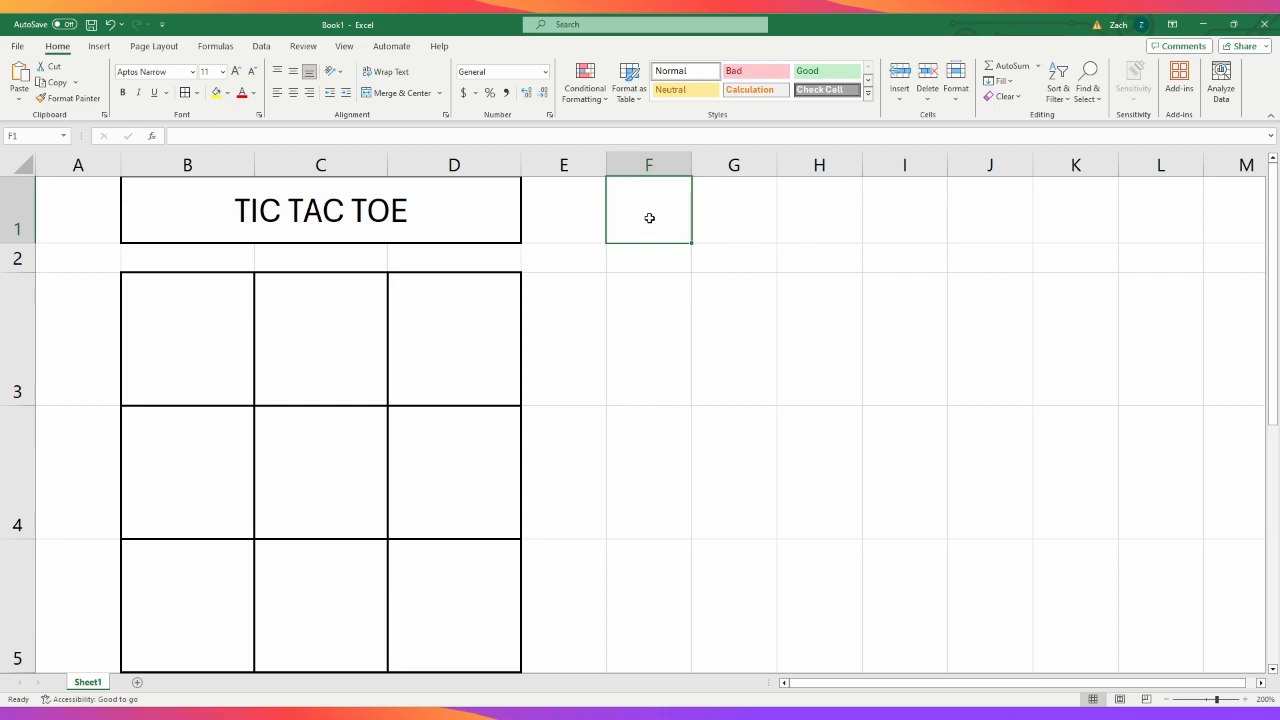
{"action": "left_click", "coordinate": [226, 345]}
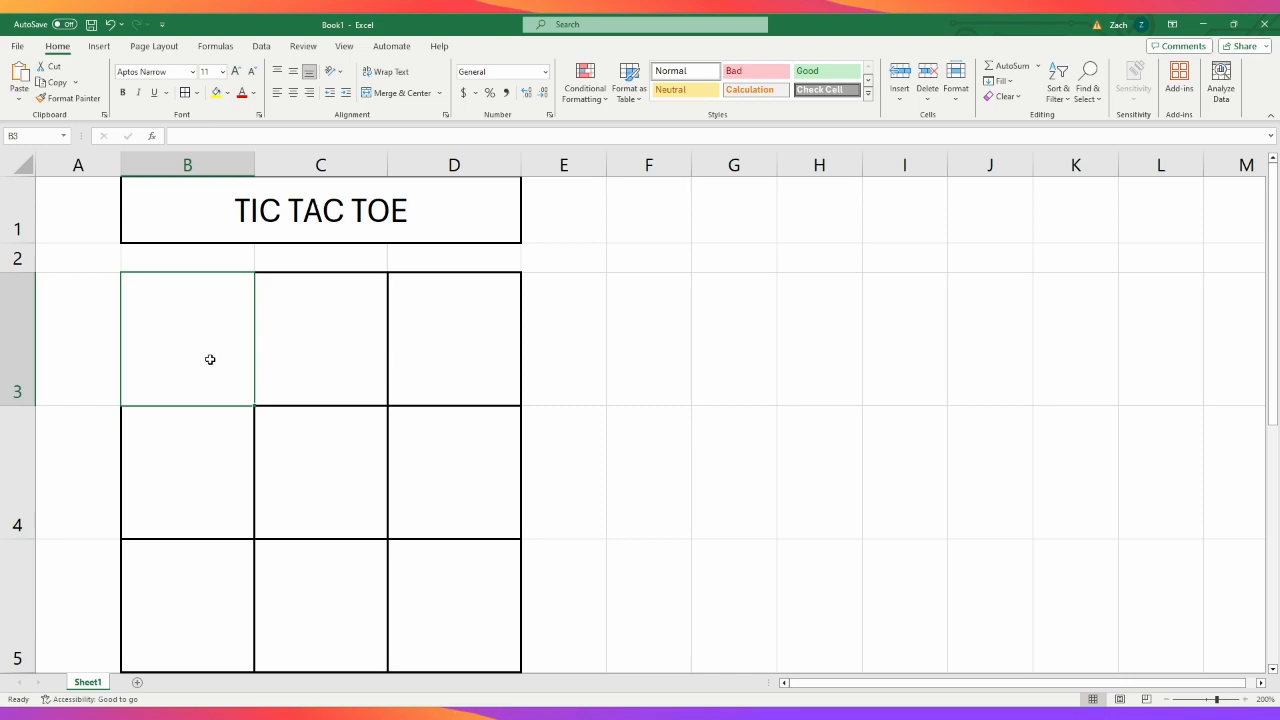
{"action": "left_click", "coordinate": [500, 526]}
{"action": "left_click", "coordinate": [717, 543]}
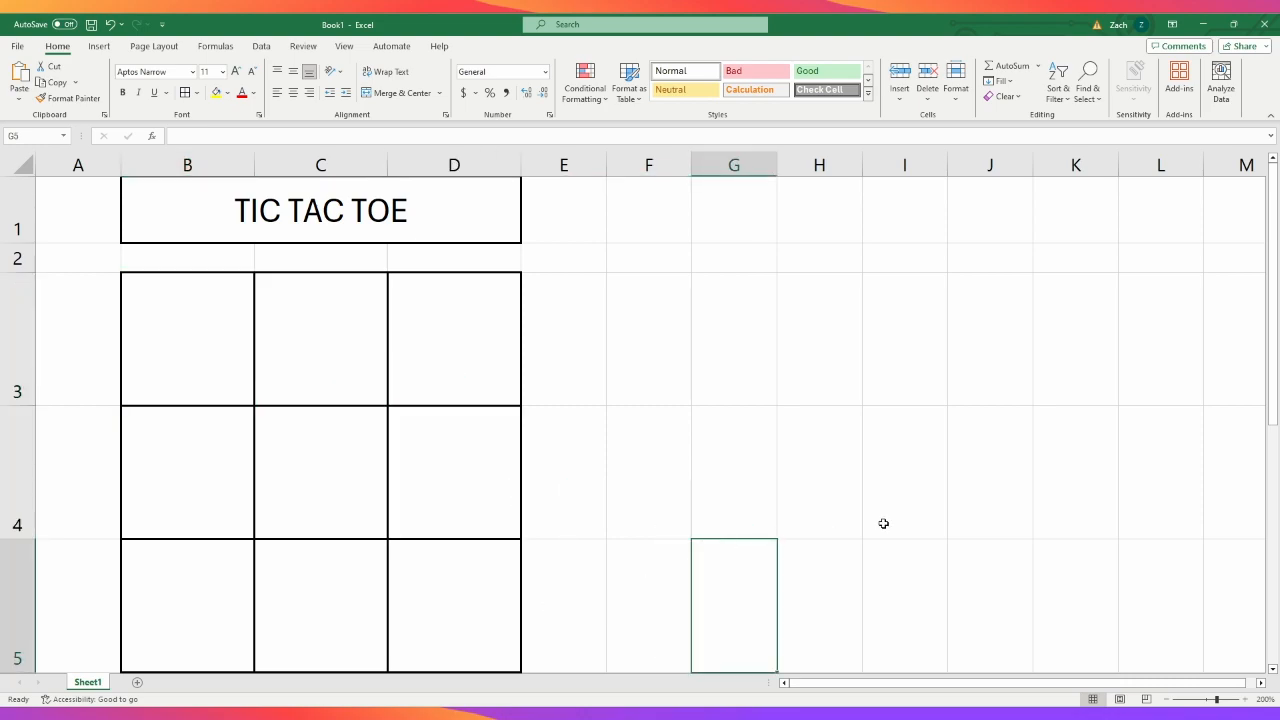
{"action": "left_click", "coordinate": [323, 377]}
{"action": "left_click", "coordinate": [856, 444]}
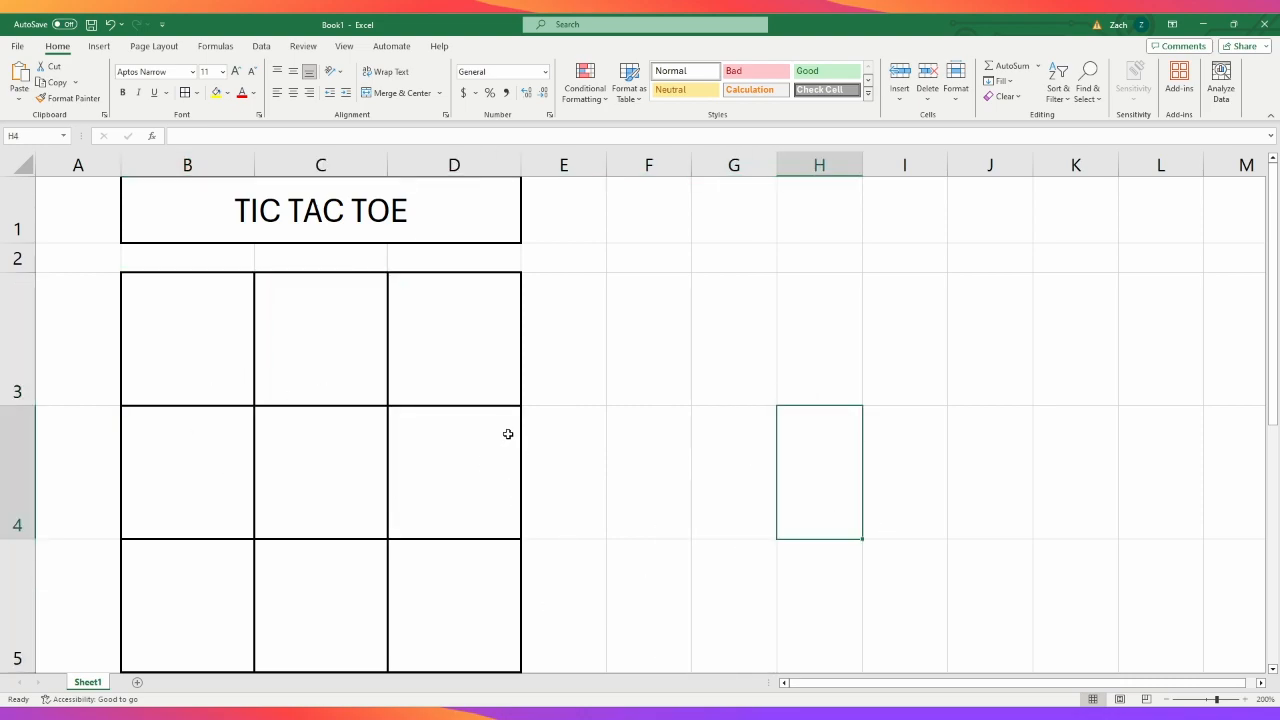
- Enter X in cell B3, the first square of the grid
{"action": "left_click", "coordinate": [194, 338]}
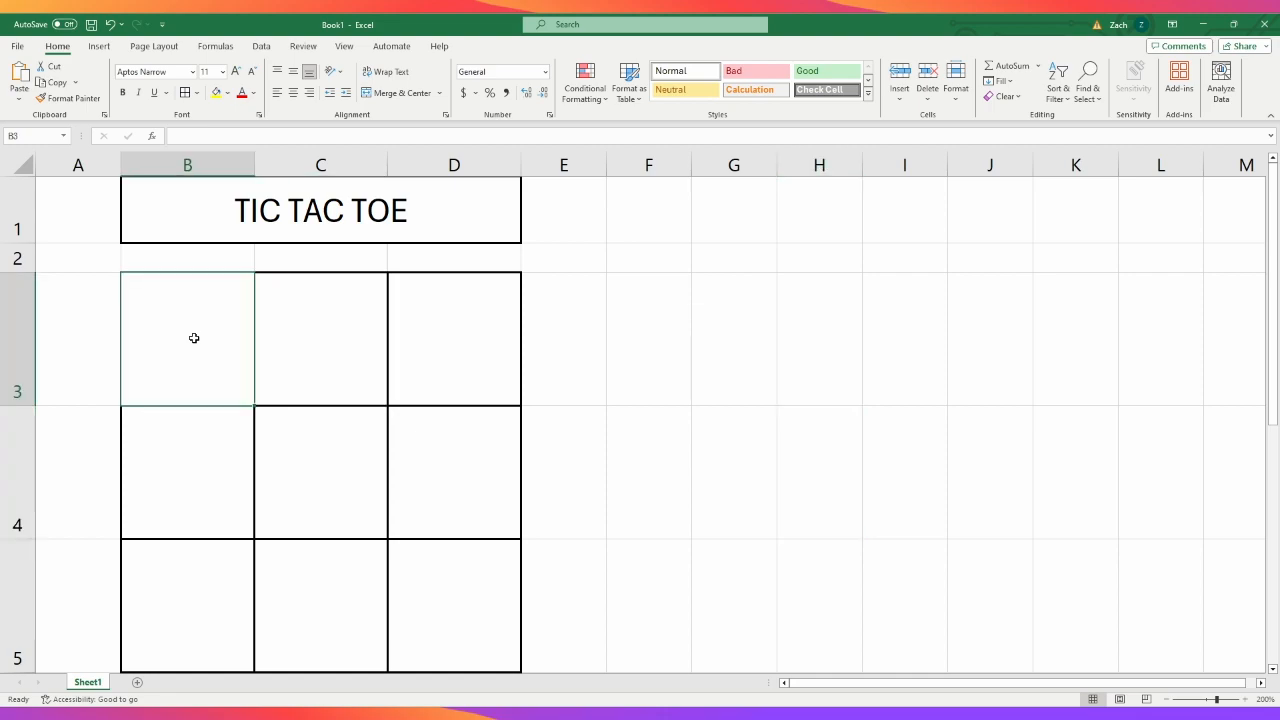
{"action": "type", "text": "X"}
{"action": "left_click", "coordinate": [883, 566]}
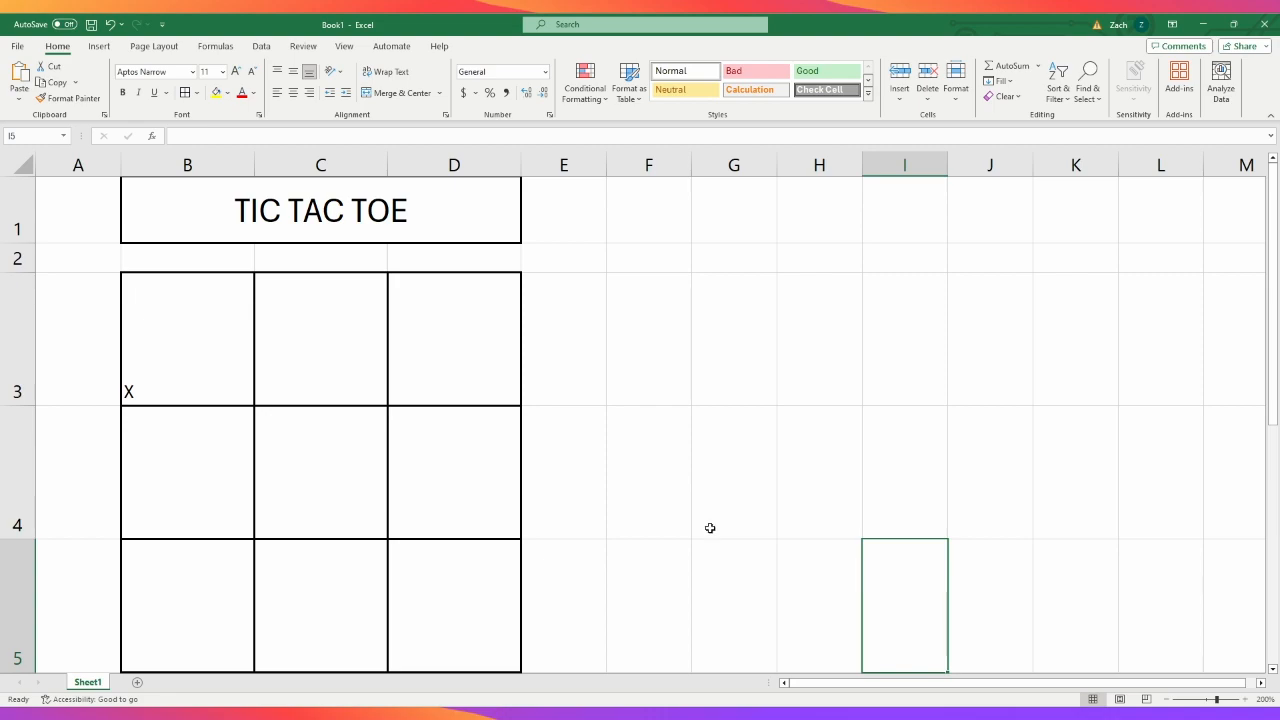
- Centre the contents of the range B3:D5 both horizontally and vertically
{"action": "left_click_drag", "start_coordinate": [180, 334], "coordinate": [431, 616]}
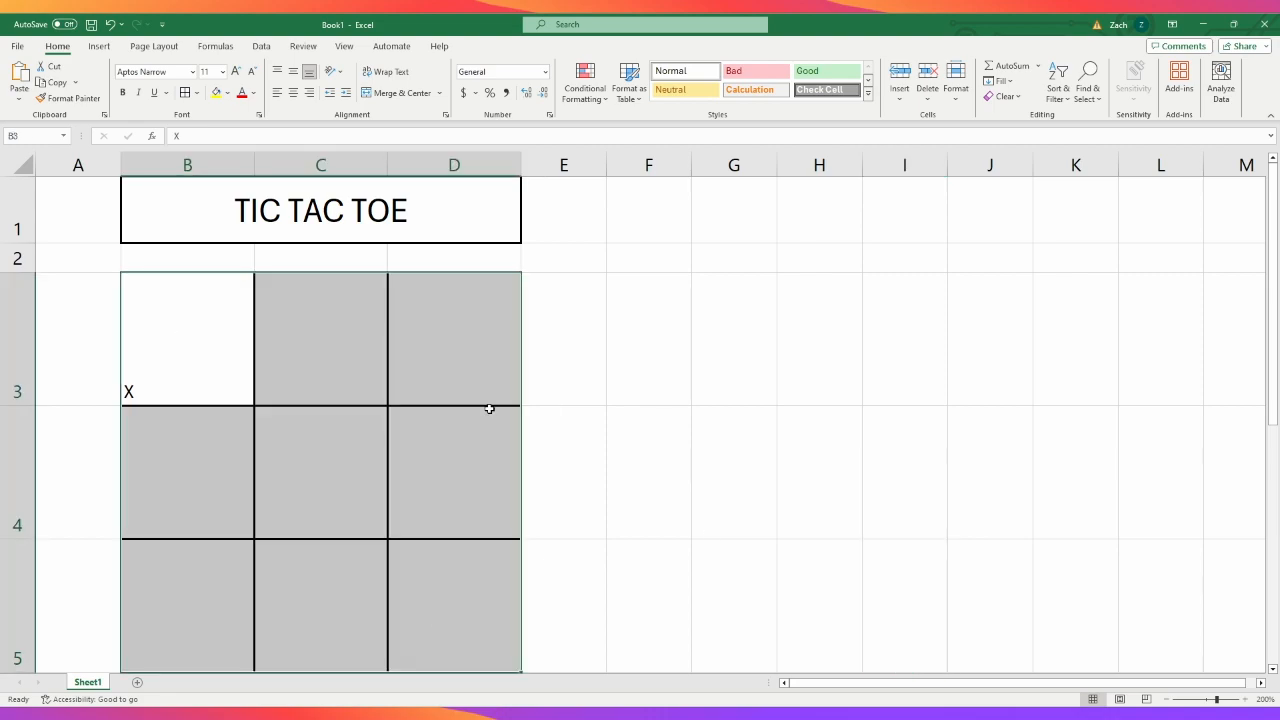
{"action": "left_click", "coordinate": [293, 92]}
{"action": "left_click", "coordinate": [293, 71]}
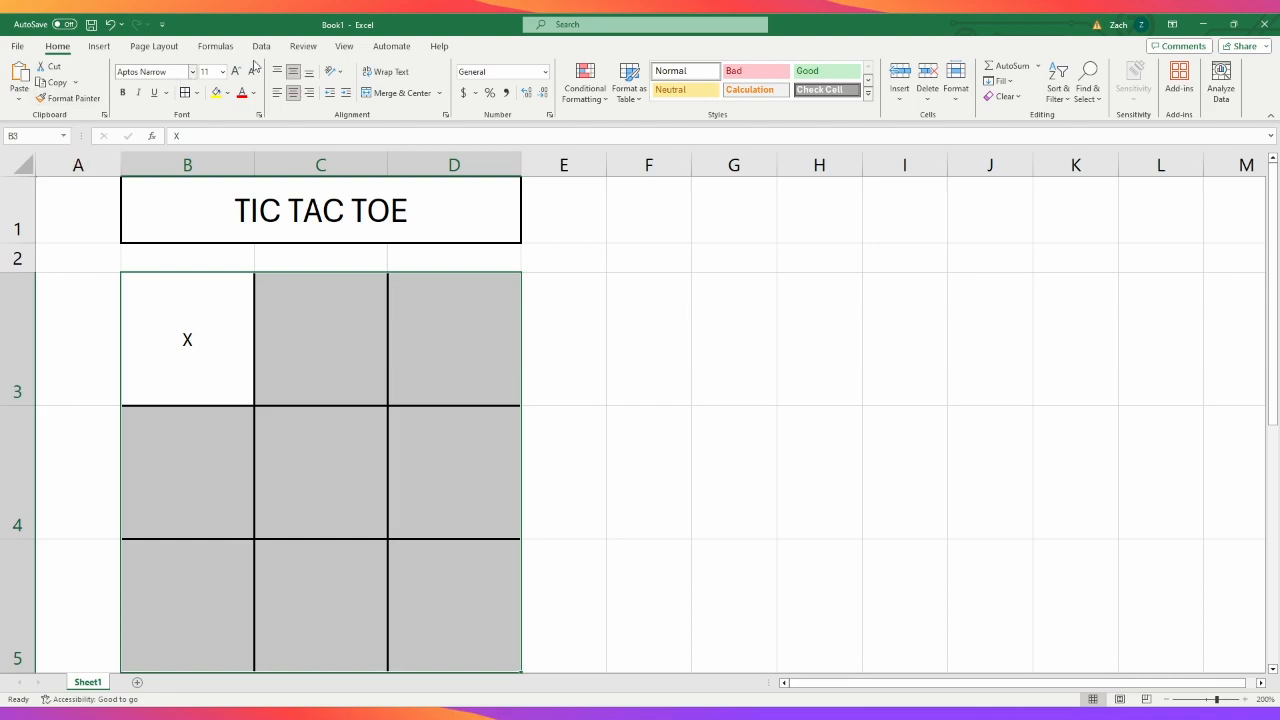
{"action": "left_click", "coordinate": [341, 381]}
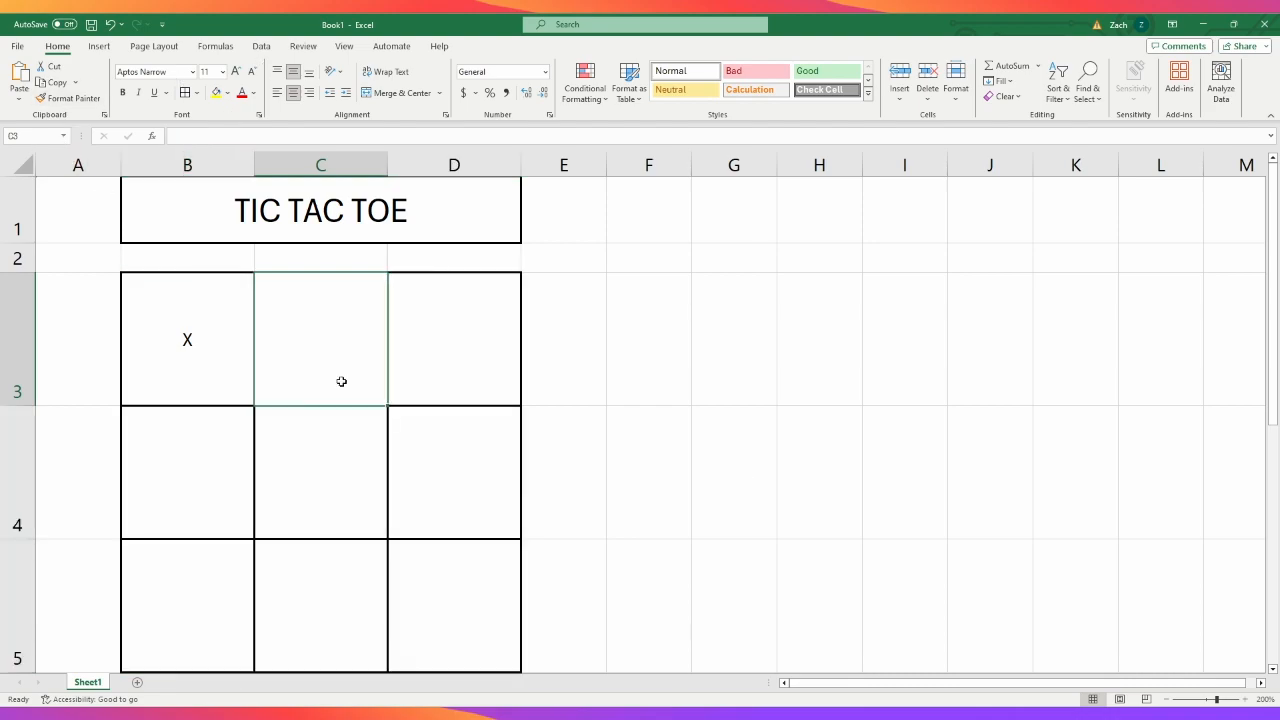
{"action": "type", "text": "C"}
{"action": "key", "text": "BackSpace"}
{"action": "left_click", "coordinate": [742, 606]}
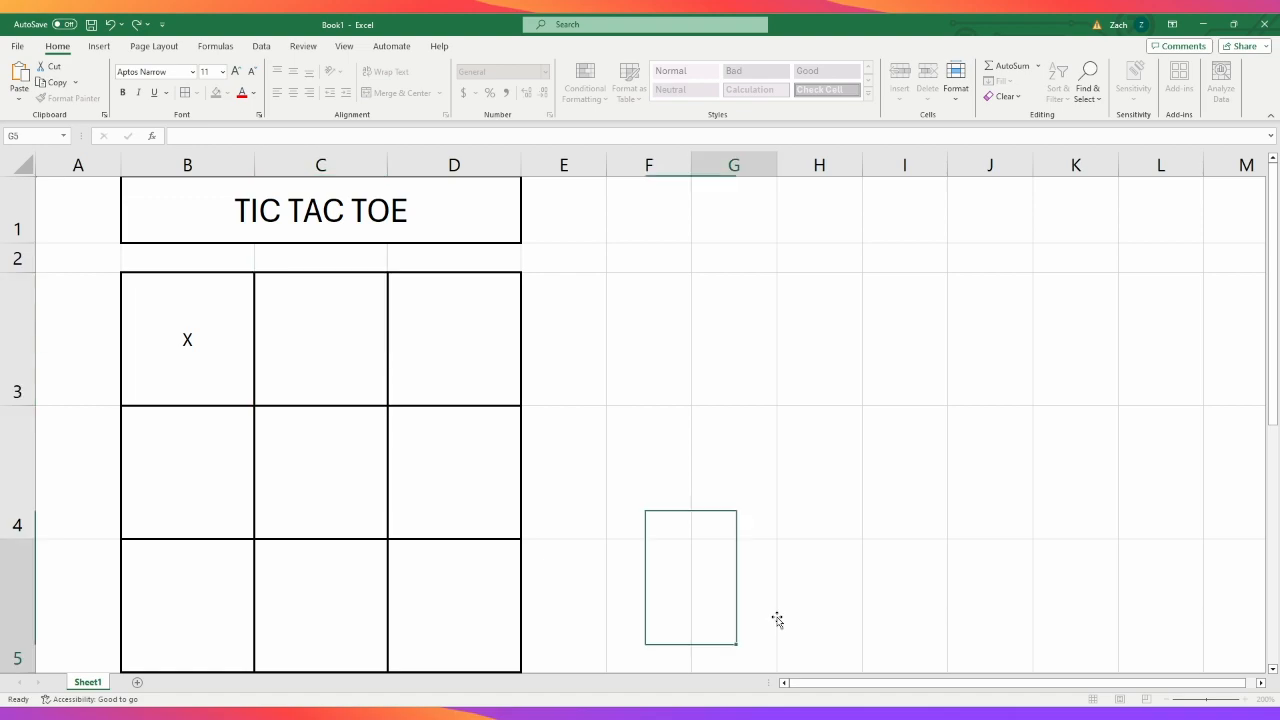
- Set the font size of the grid range B3:D5 to 72
{"action": "left_click", "coordinate": [174, 343]}
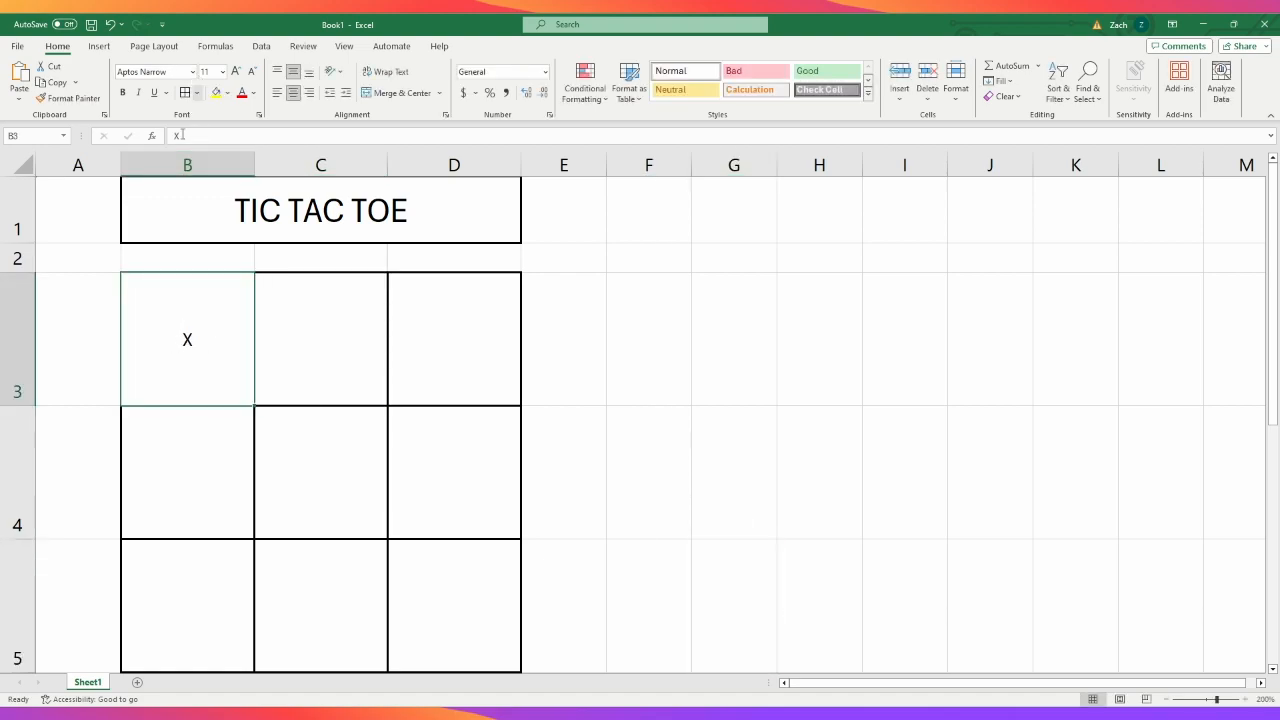
{"action": "left_click_drag", "start_coordinate": [157, 328], "coordinate": [434, 611]}
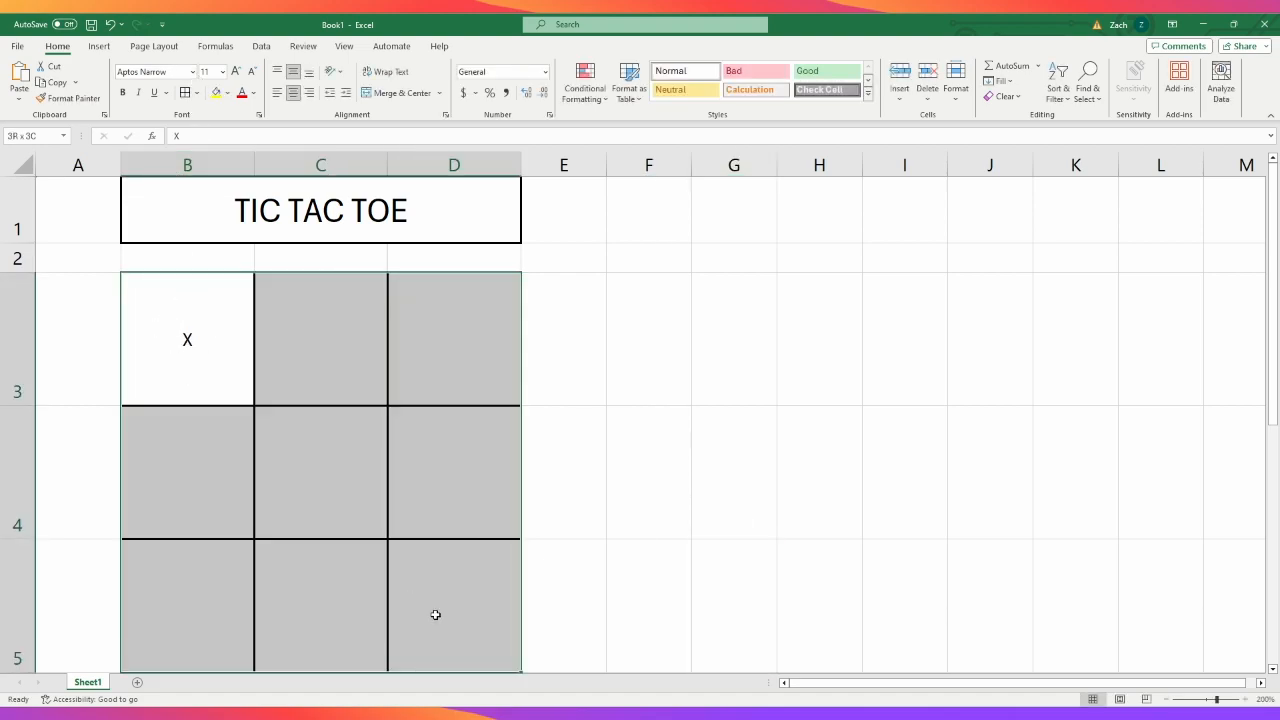
{"action": "left_click", "coordinate": [223, 72]}
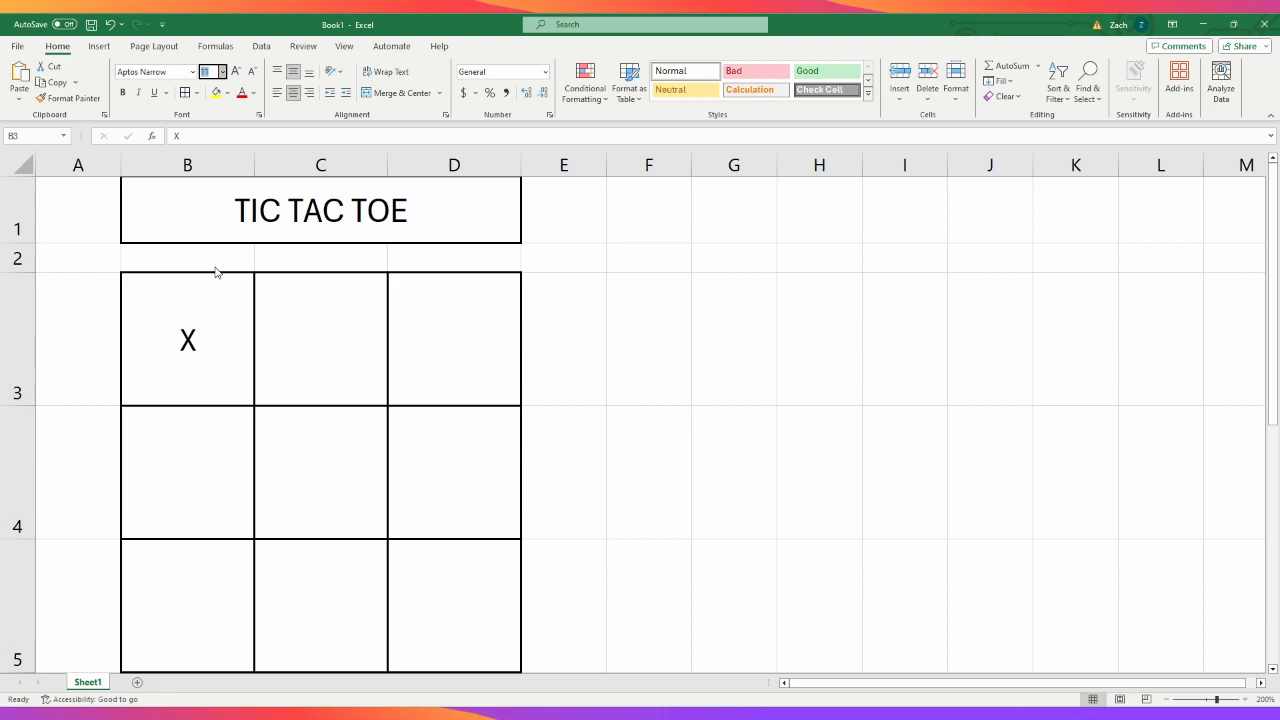
{"action": "left_click", "coordinate": [215, 321]}
{"action": "left_click", "coordinate": [797, 420]}
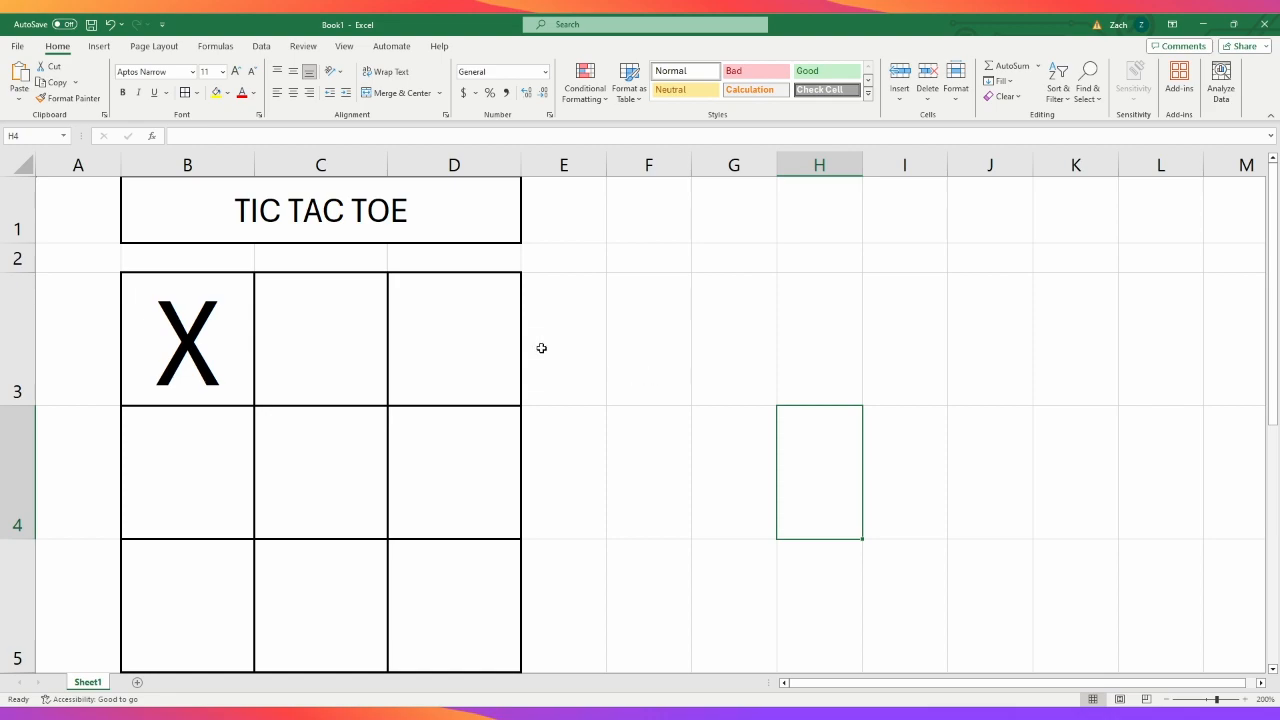
{"action": "left_click", "coordinate": [583, 305]}
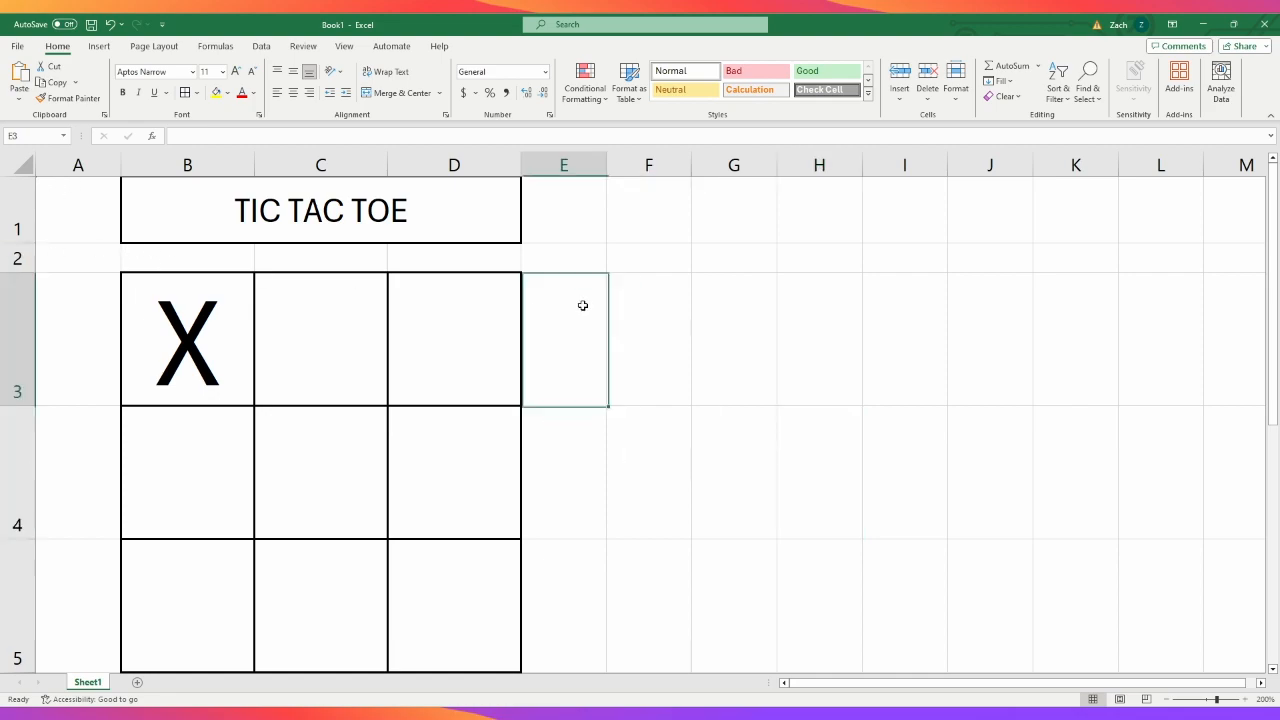
{"action": "left_click", "coordinate": [664, 349]}
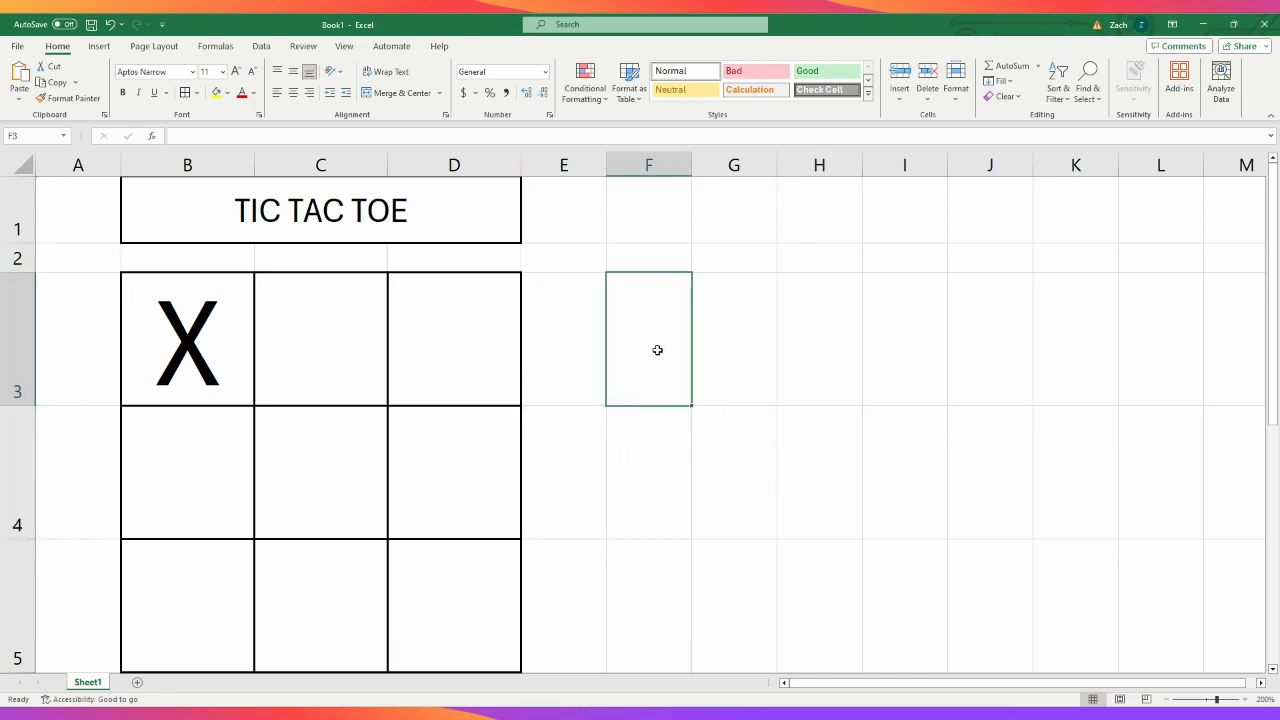
{"action": "left_click", "coordinate": [203, 360]}
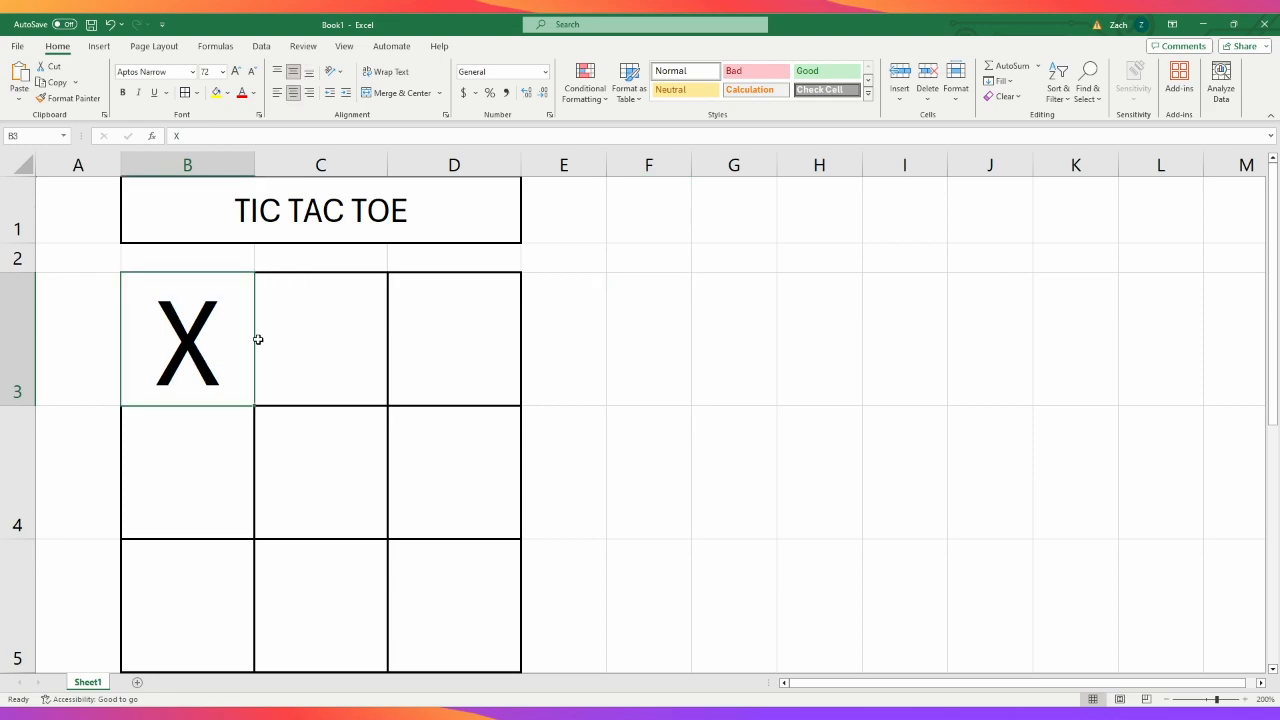
{"action": "left_click", "coordinate": [283, 455]}
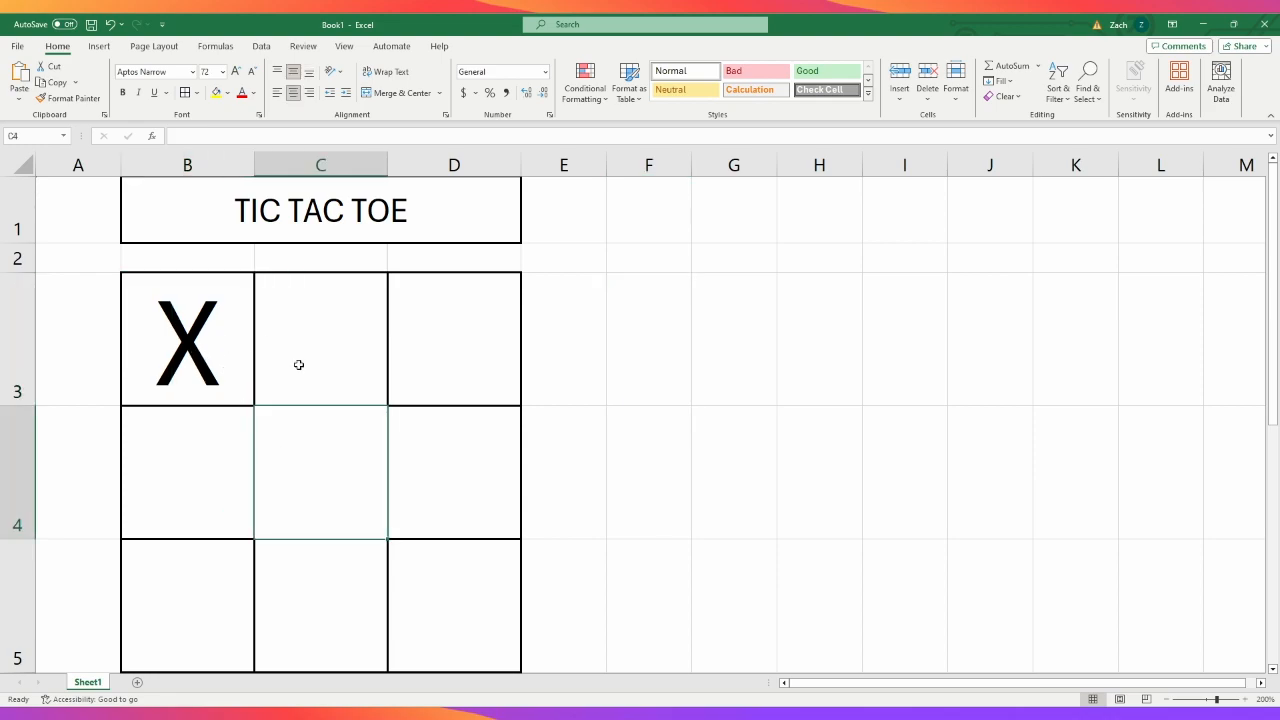
{"action": "left_click", "coordinate": [588, 359]}
{"action": "left_click", "coordinate": [628, 357]}
- Enter the player labels X in cell G1 and O in cell H1
{"action": "left_click", "coordinate": [731, 217]}
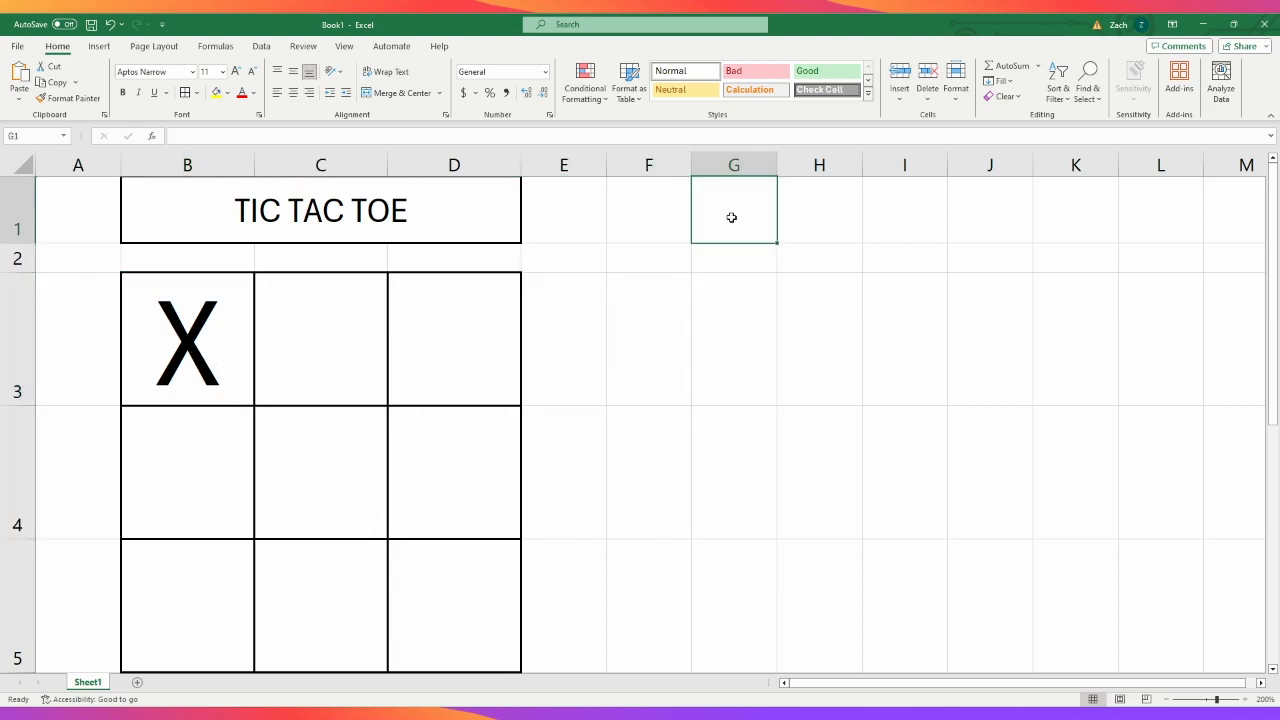
{"action": "type", "text": "X"}
{"action": "left_click", "coordinate": [805, 200]}
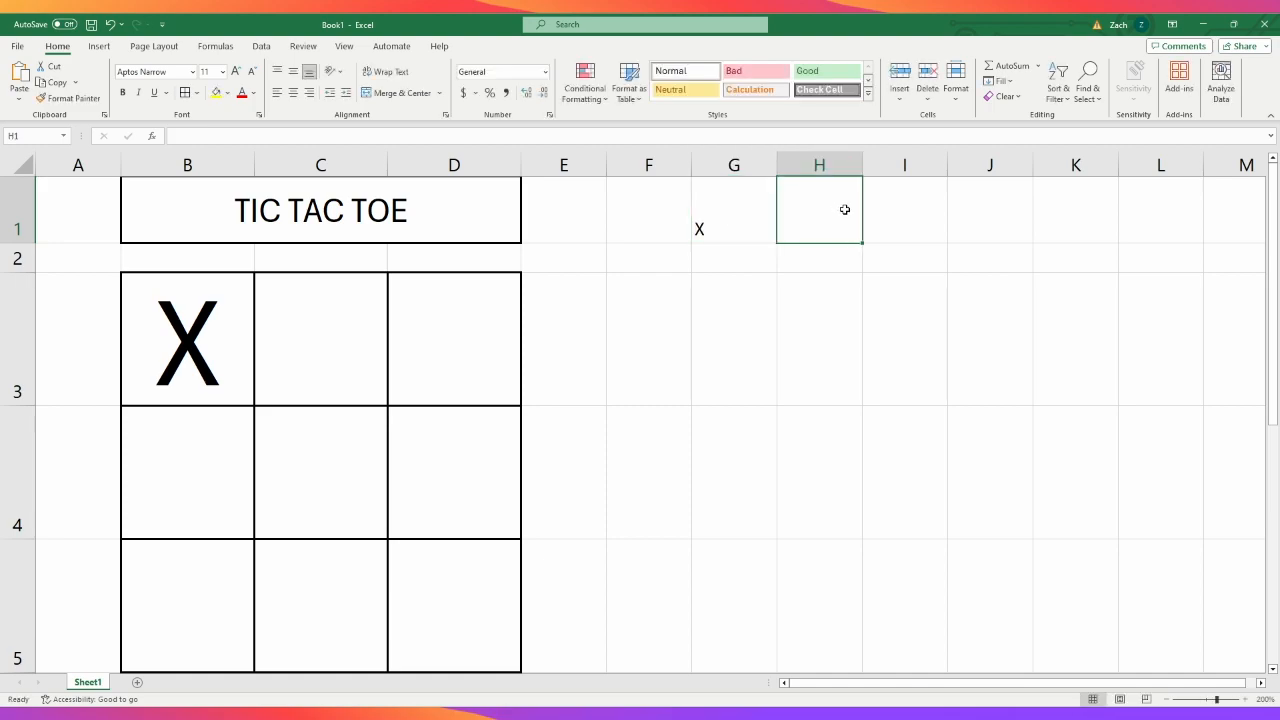
{"action": "type", "text": "O"}
{"action": "left_click", "coordinate": [636, 351]}
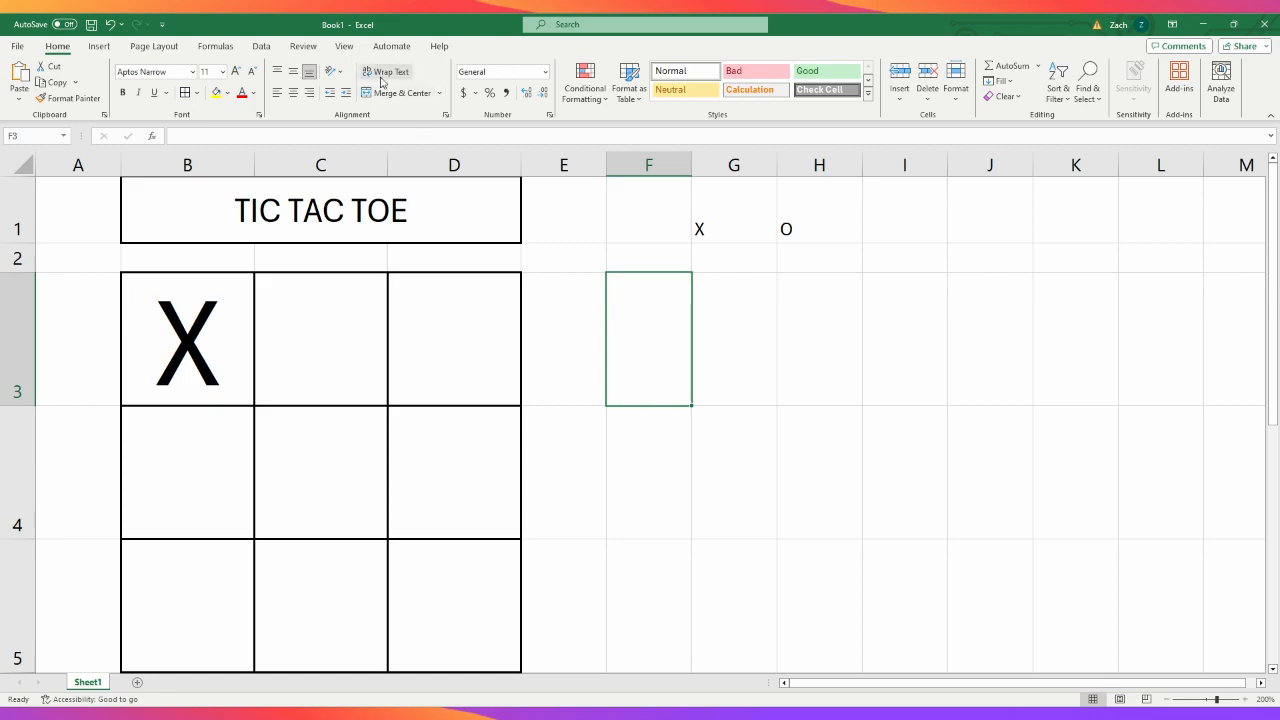
- Complete the grid's first row by entering X in cells C3 and D3
{"action": "left_click", "coordinate": [354, 139]}
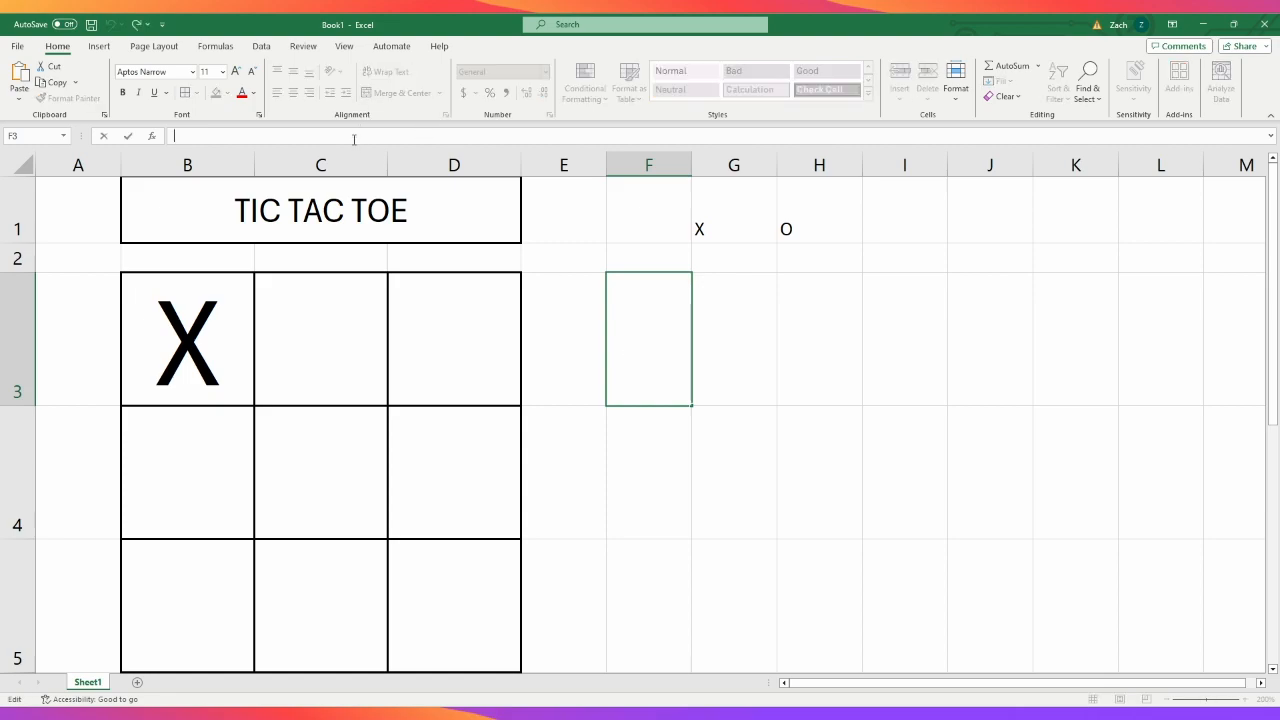
{"action": "left_click", "coordinate": [303, 349]}
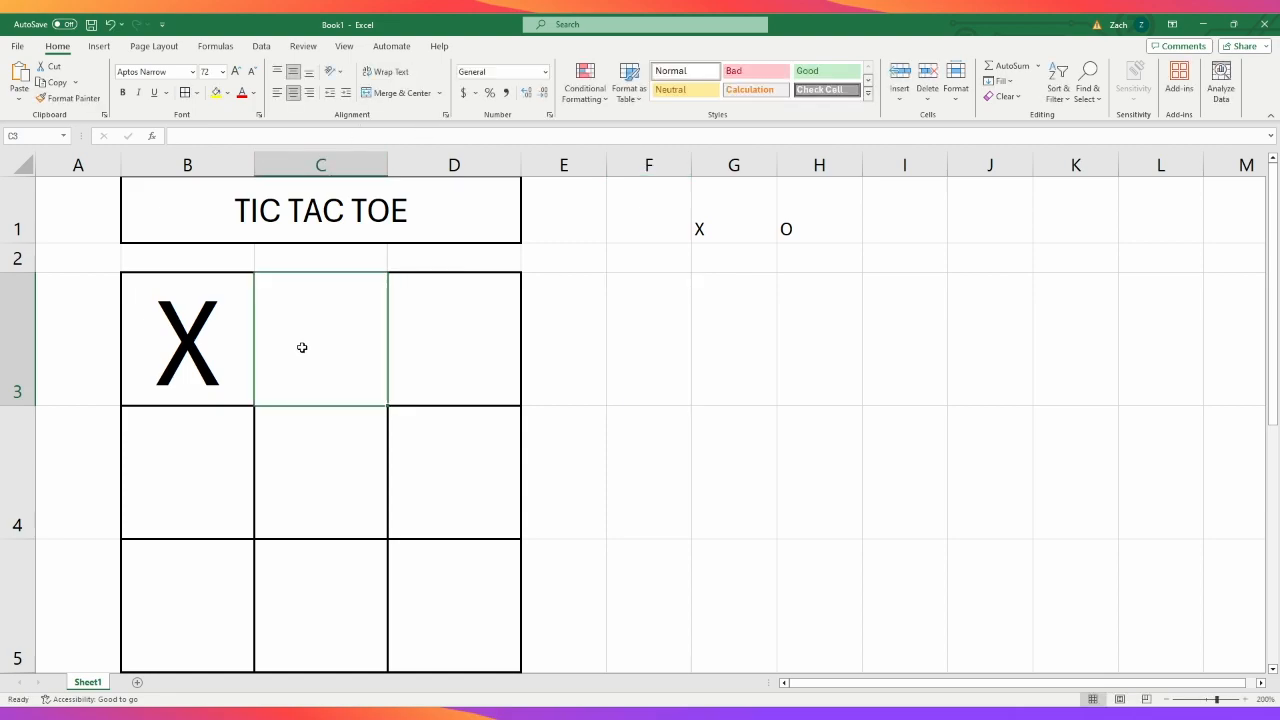
{"action": "type", "text": "X"}
{"action": "key", "text": "Tab"}
{"action": "type", "text": "X"}
{"action": "left_click", "coordinate": [626, 343]}
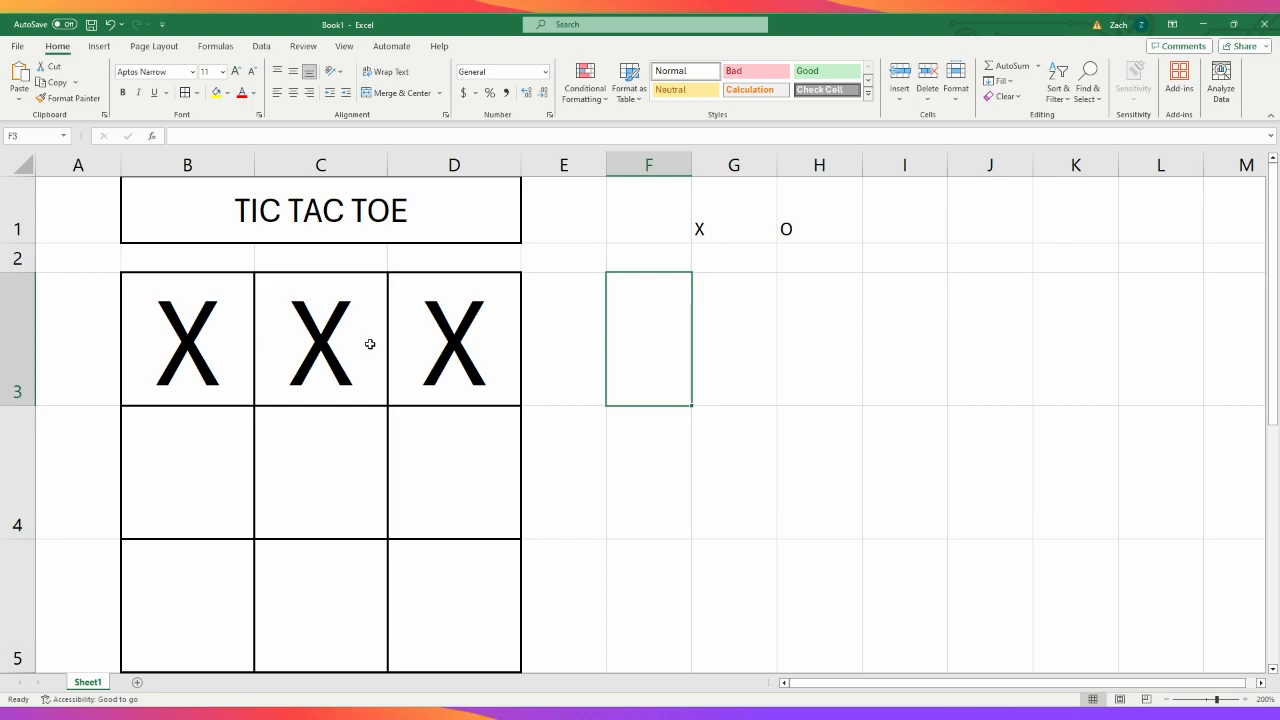
{"action": "left_click", "coordinate": [703, 366]}
{"action": "left_click", "coordinate": [666, 365]}
{"action": "left_click", "coordinate": [431, 139]}
{"action": "type", "text": "="}
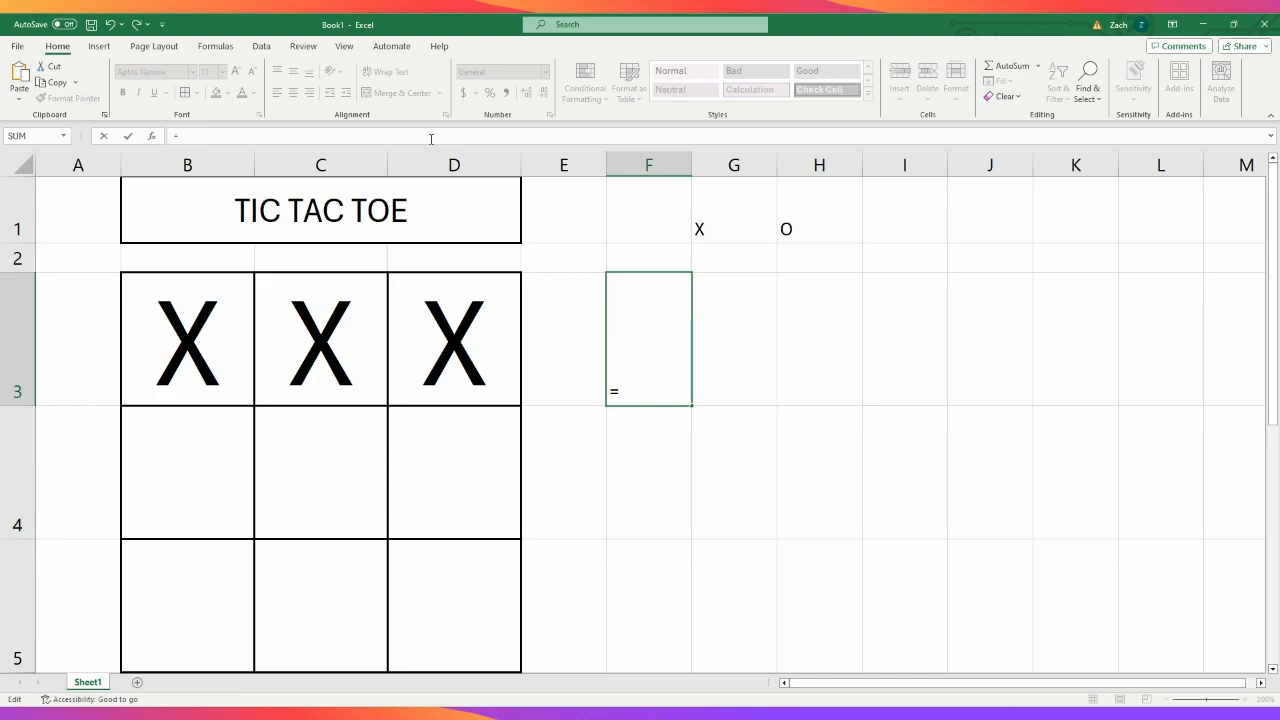
{"action": "left_click", "coordinate": [188, 334]}
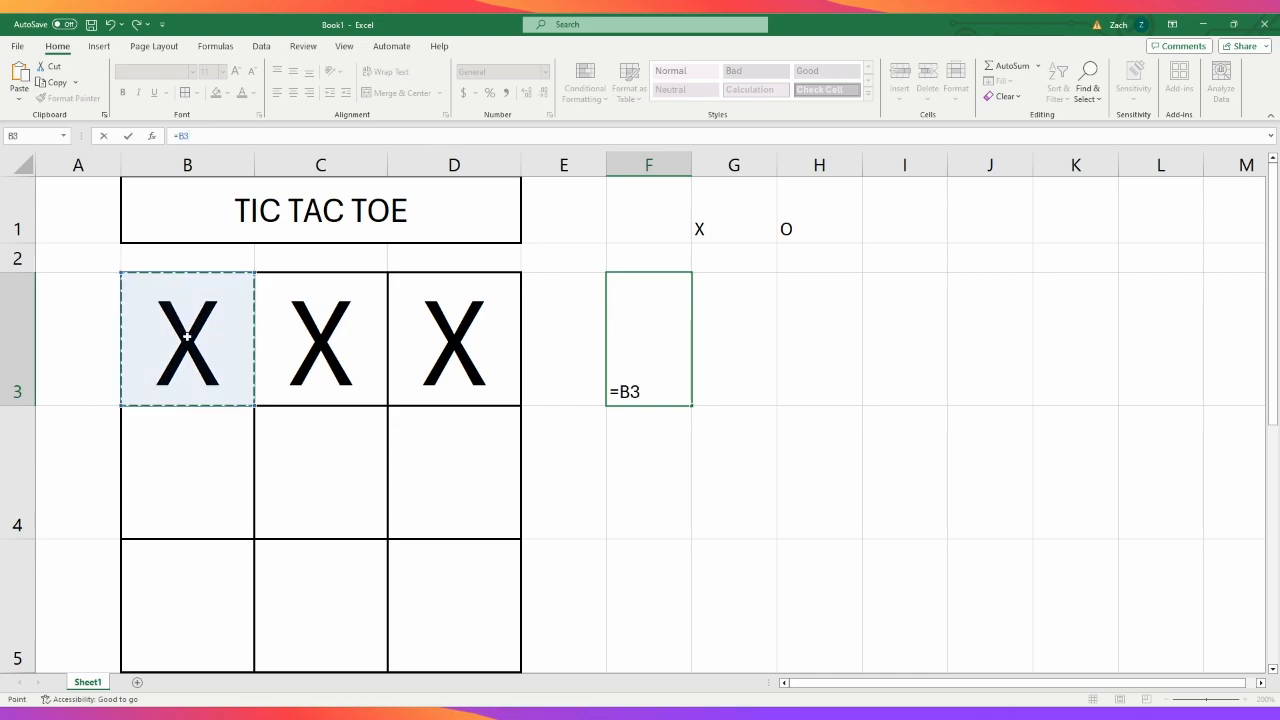
{"action": "key", "text": "Escape"}
{"action": "left_click_drag", "start_coordinate": [220, 348], "coordinate": [420, 351]}
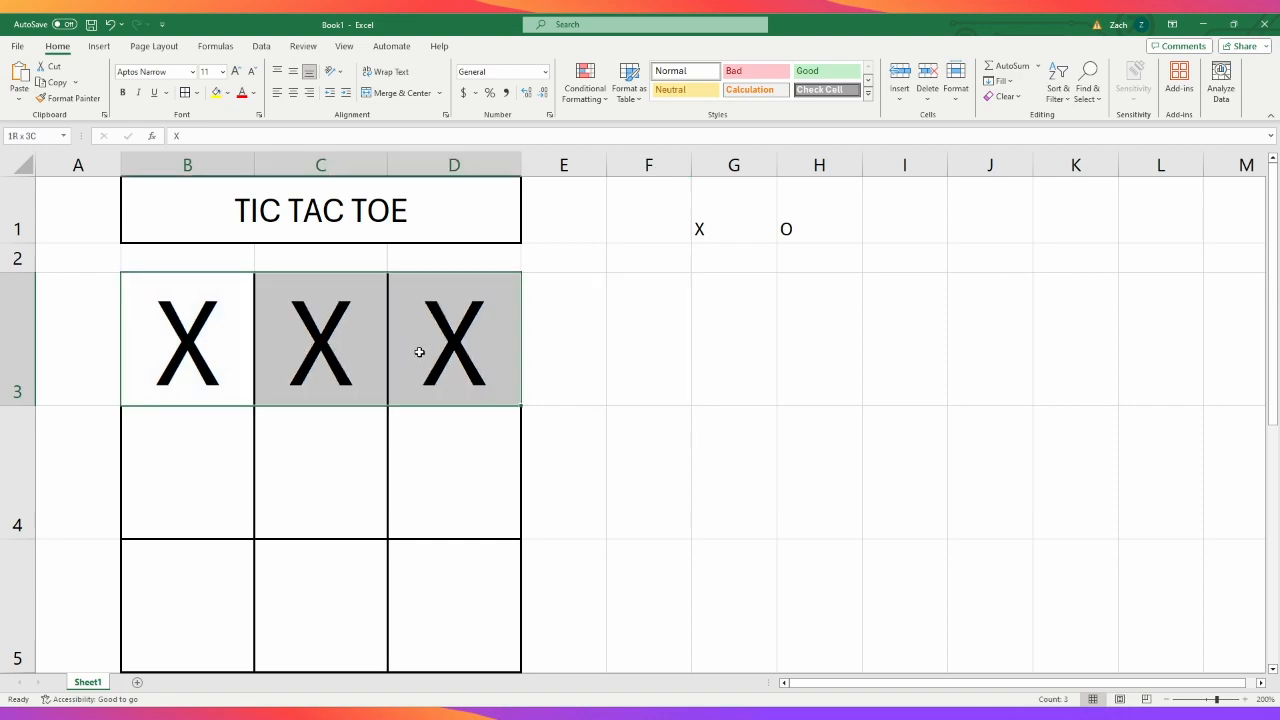
{"action": "left_click_drag", "start_coordinate": [204, 346], "coordinate": [429, 350]}
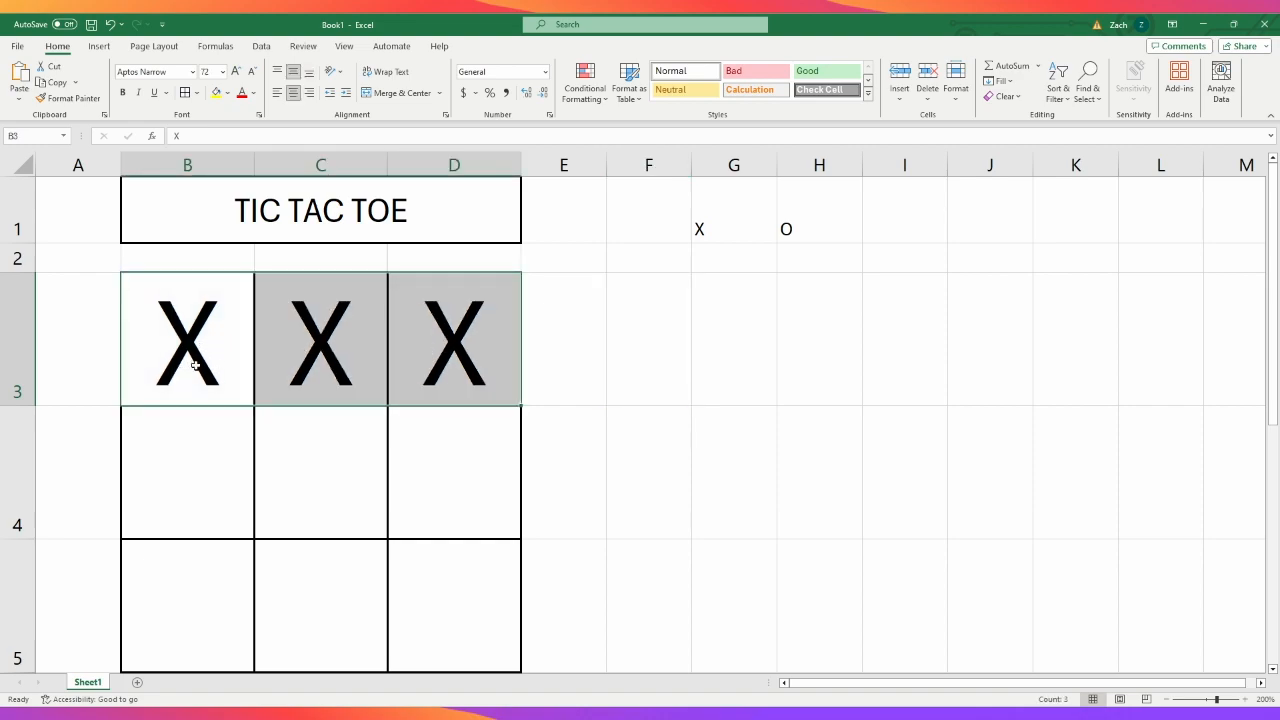
- Enter the formula =CONCATENATE(B3,C3,D3) in cell F3 to join the marks of the grid's first row
{"action": "left_click", "coordinate": [631, 350]}
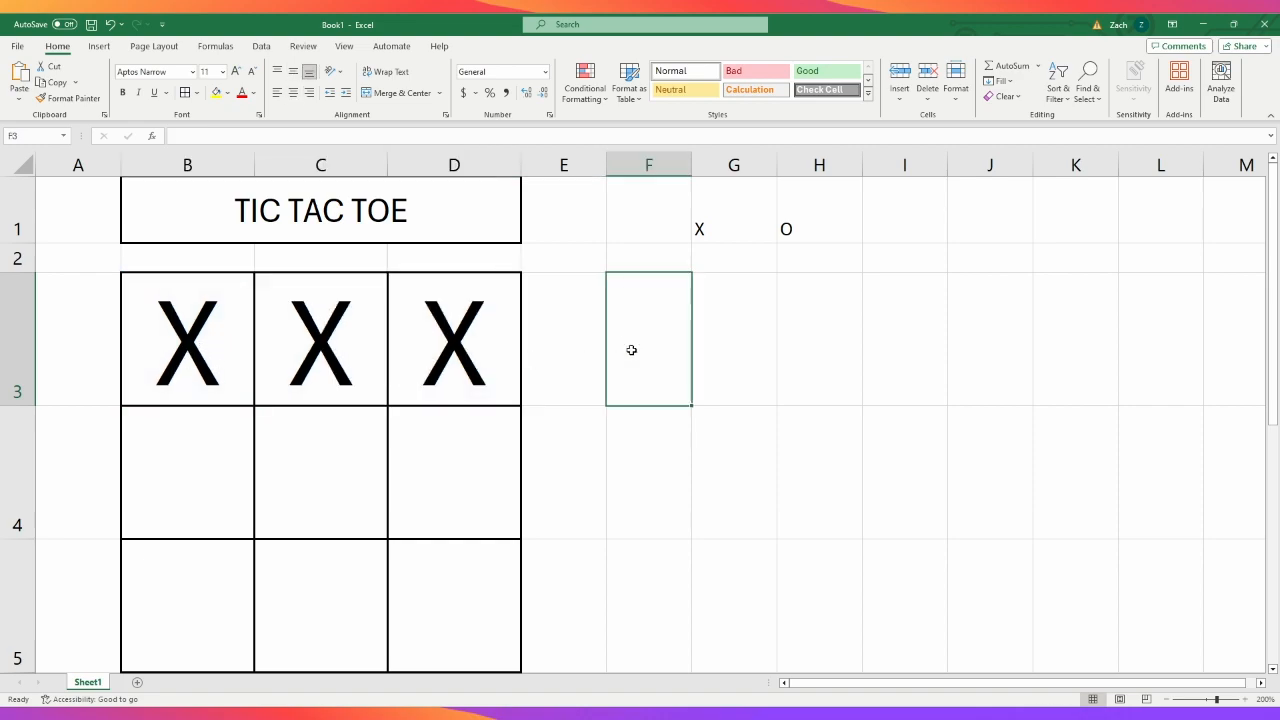
{"action": "left_click", "coordinate": [456, 140]}
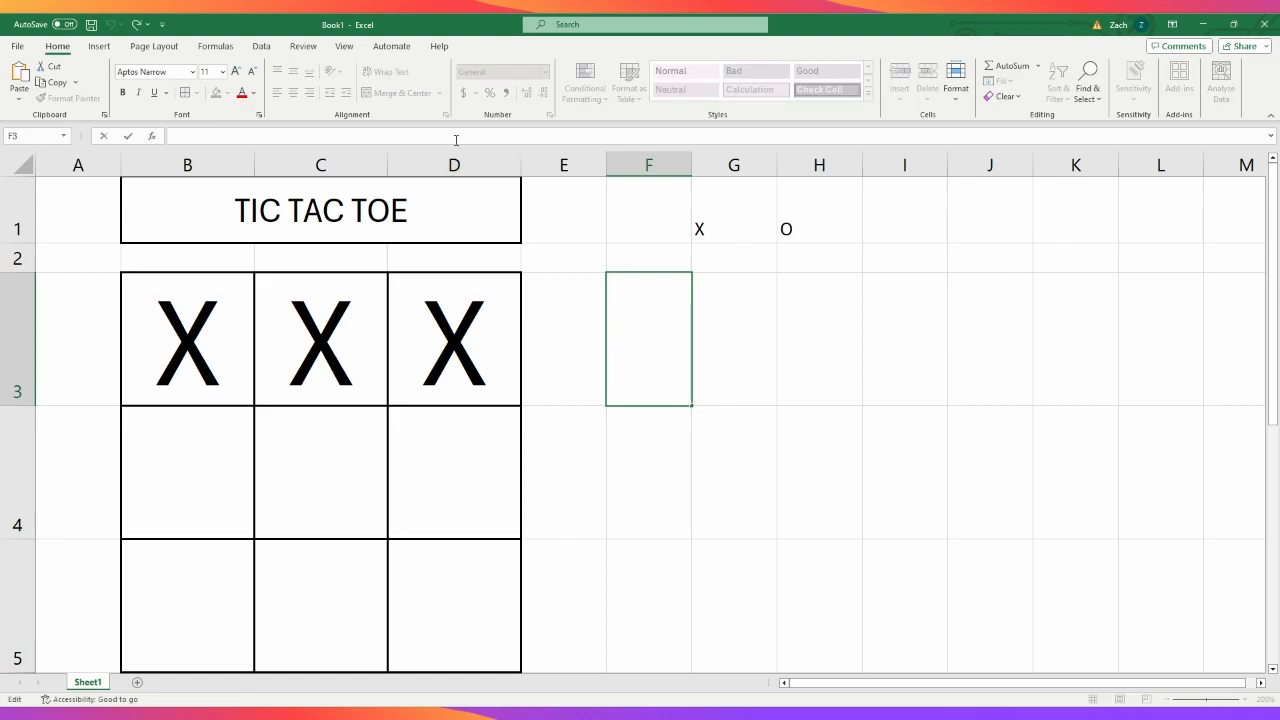
{"action": "type", "text": "="}
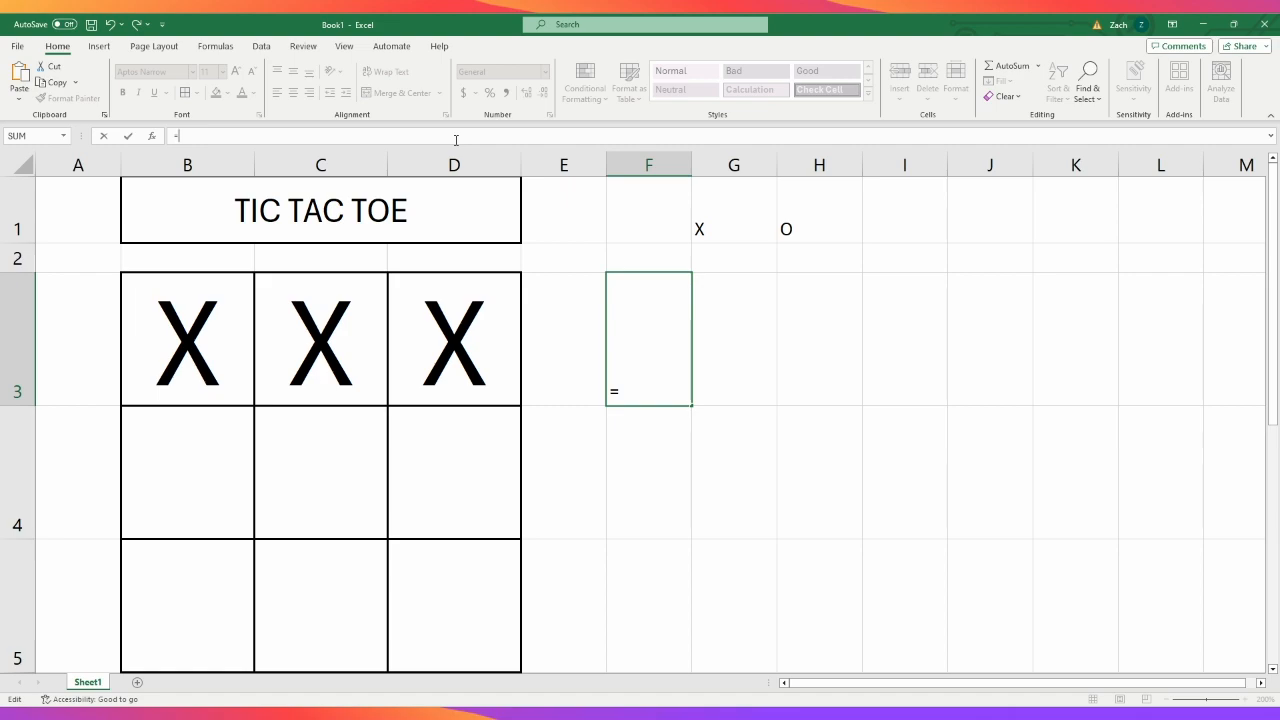
{"action": "type", "text": "CON"}
{"action": "key", "text": "Tab"}
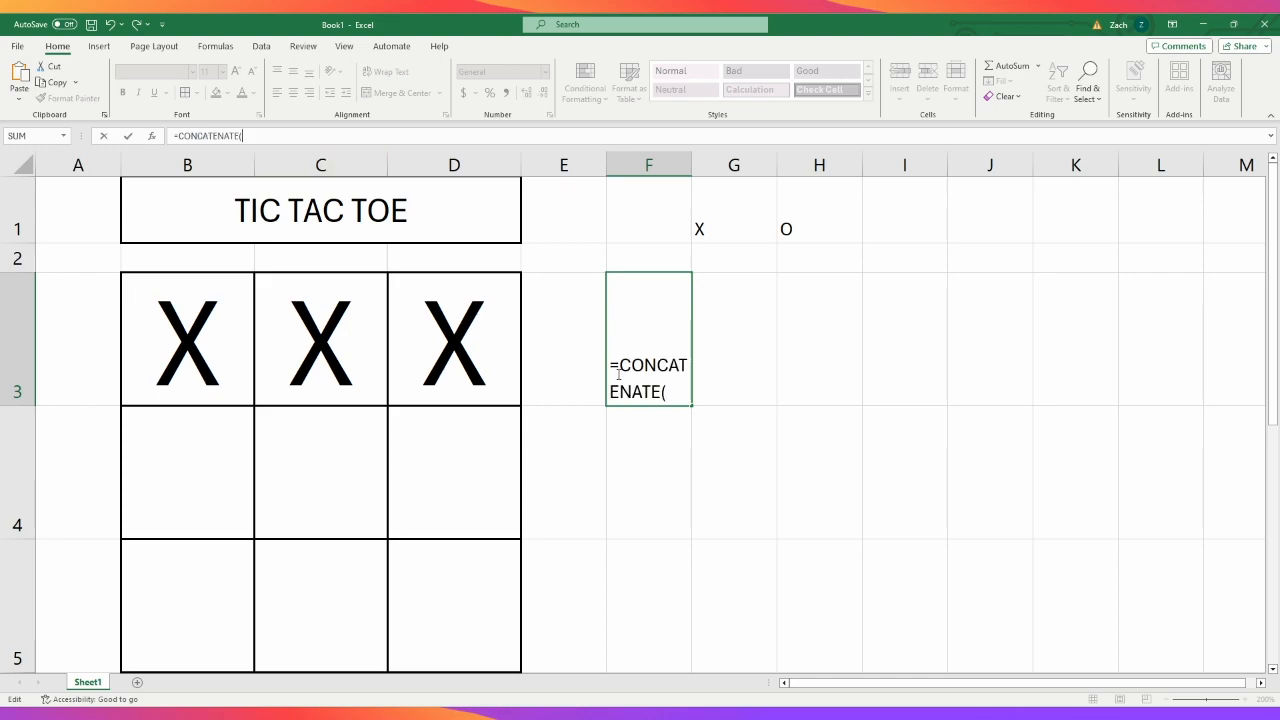
{"action": "left_click", "coordinate": [208, 332]}
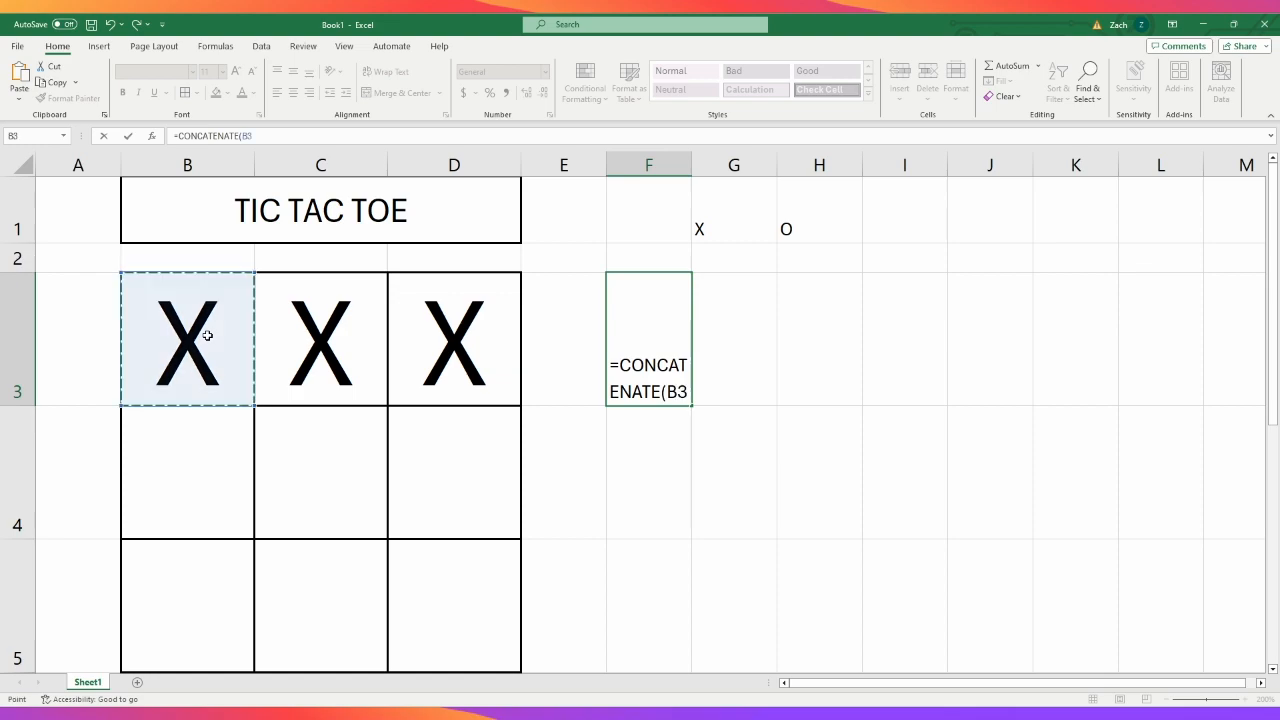
{"action": "type", "text": ","}
{"action": "left_click", "coordinate": [310, 343]}
{"action": "type", "text": ","}
{"action": "left_click", "coordinate": [423, 352]}
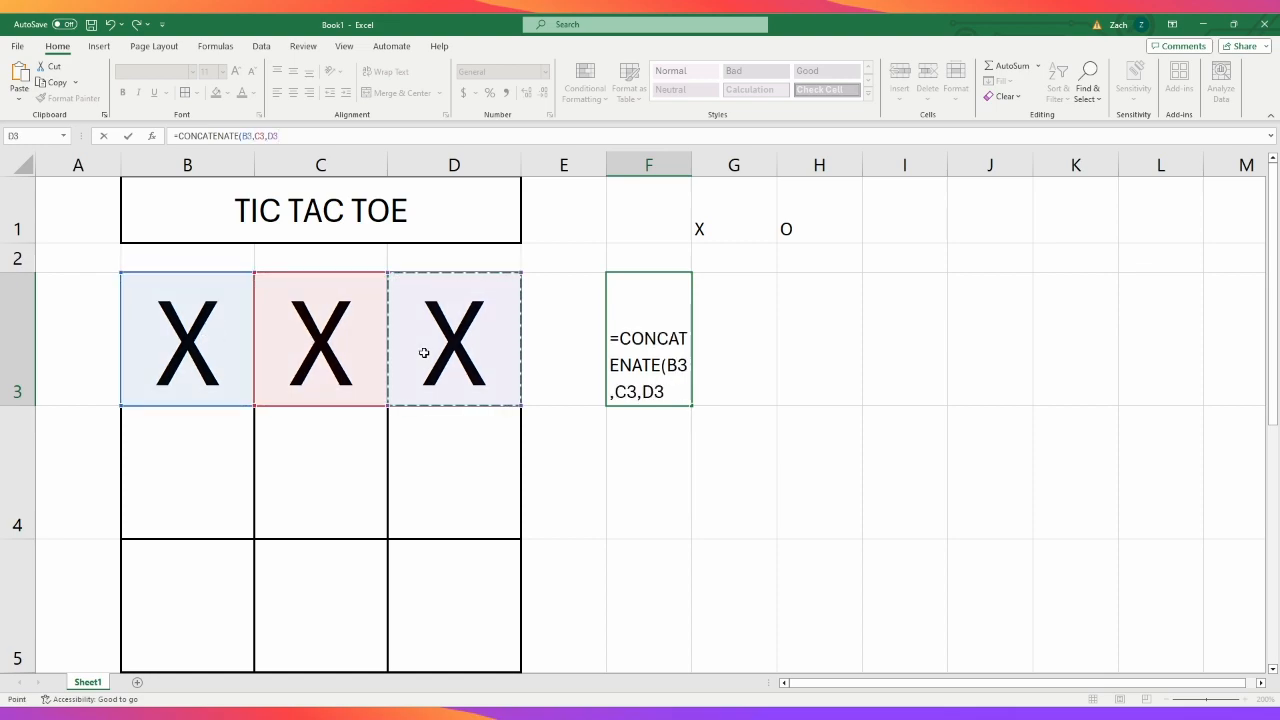
{"action": "key", "text": "Return"}
- Test the joining formula by entering C and FHASC one after the other in cell C3
{"action": "left_click", "coordinate": [355, 360]}
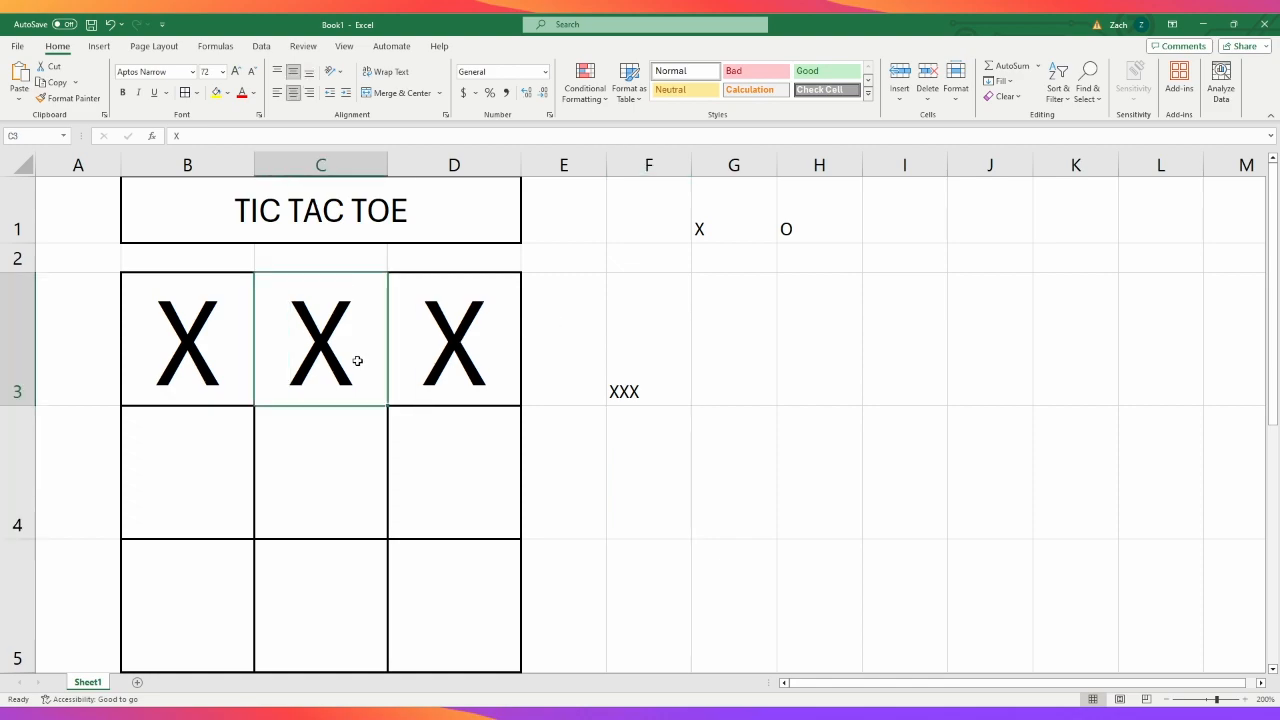
{"action": "type", "text": "C"}
{"action": "key", "text": "Return"}
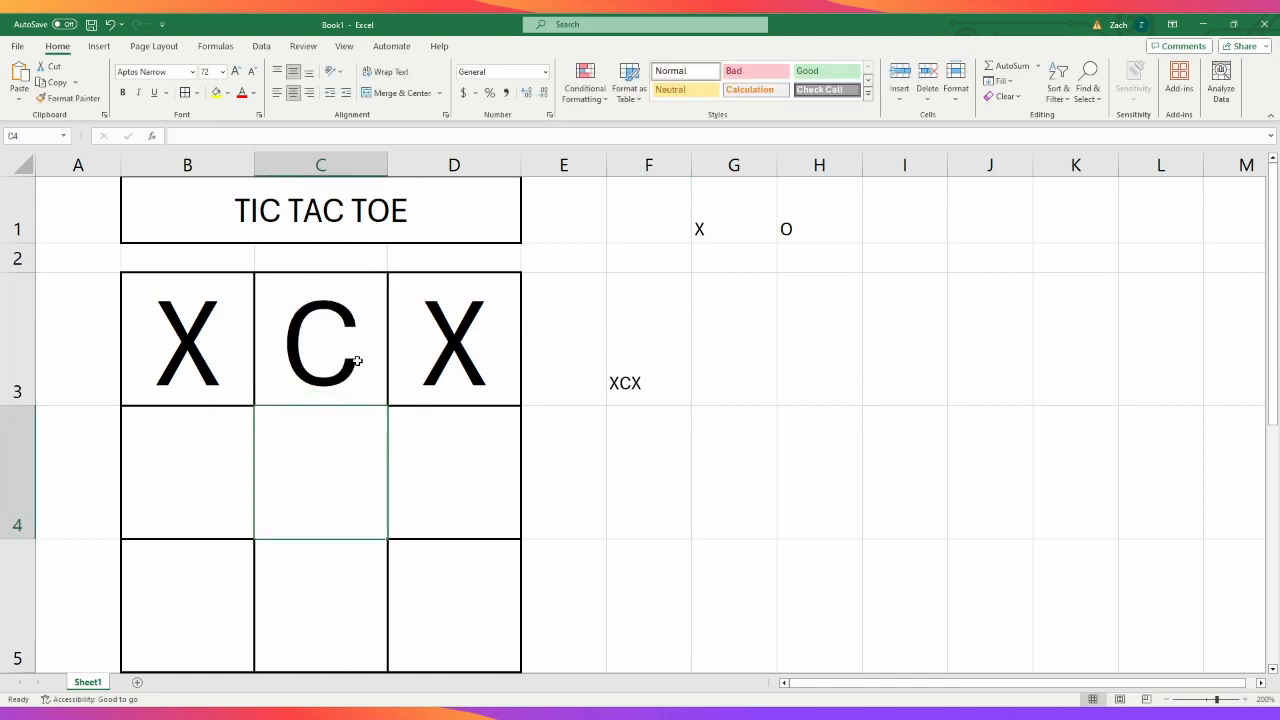
{"action": "left_click", "coordinate": [357, 361]}
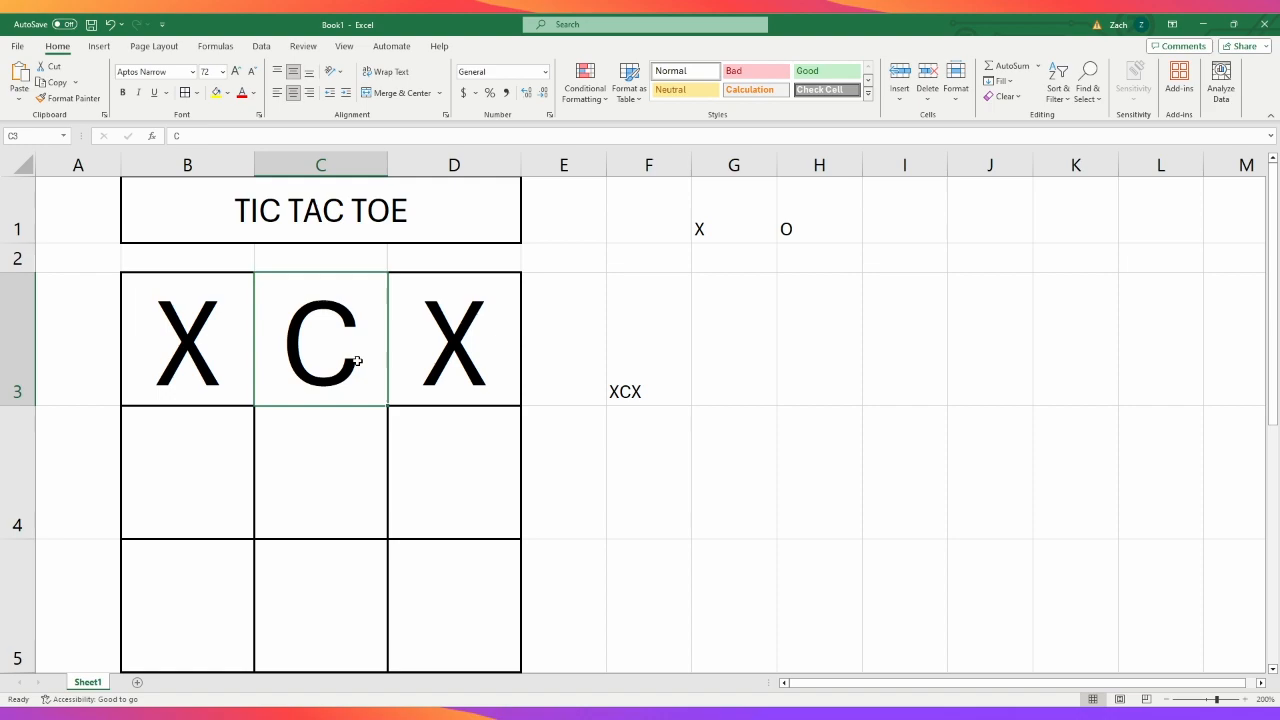
{"action": "type", "text": "FHASC"}
{"action": "key", "text": "Return"}
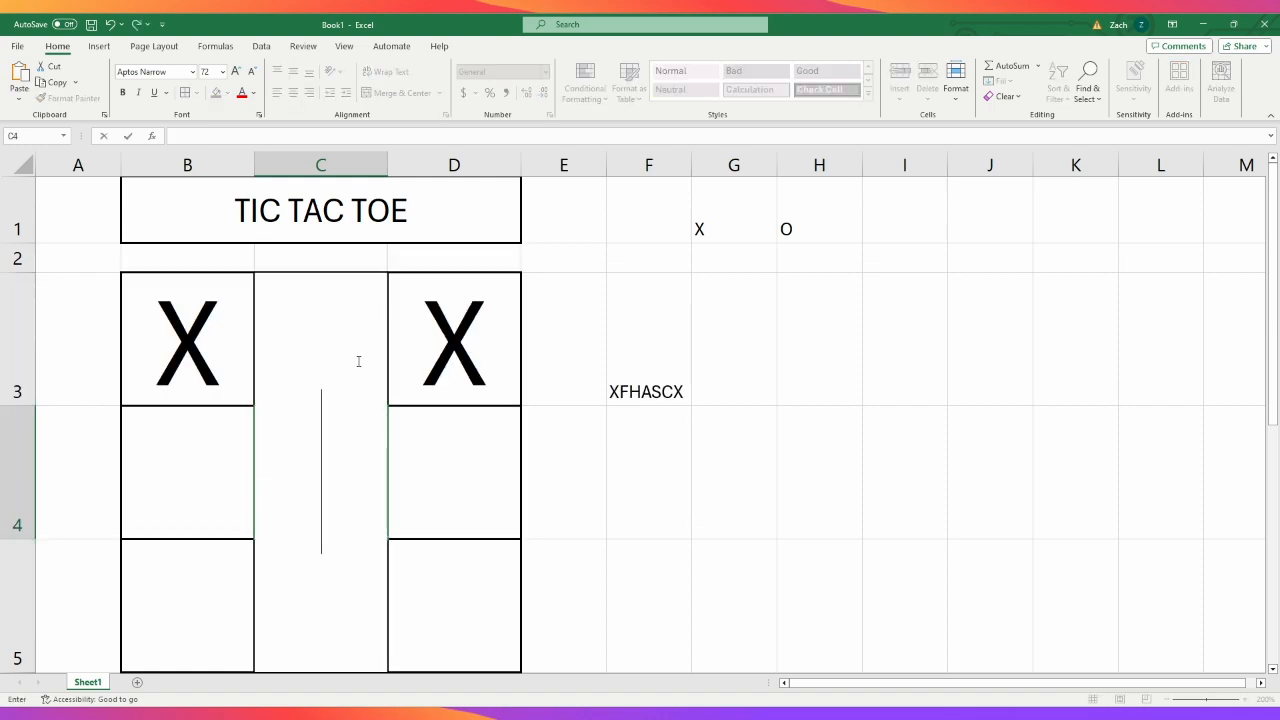
- Enter O in cell C4 and replace the content of cell C3 with O
{"action": "type", "text": "O"}
{"action": "key", "text": "Return"}
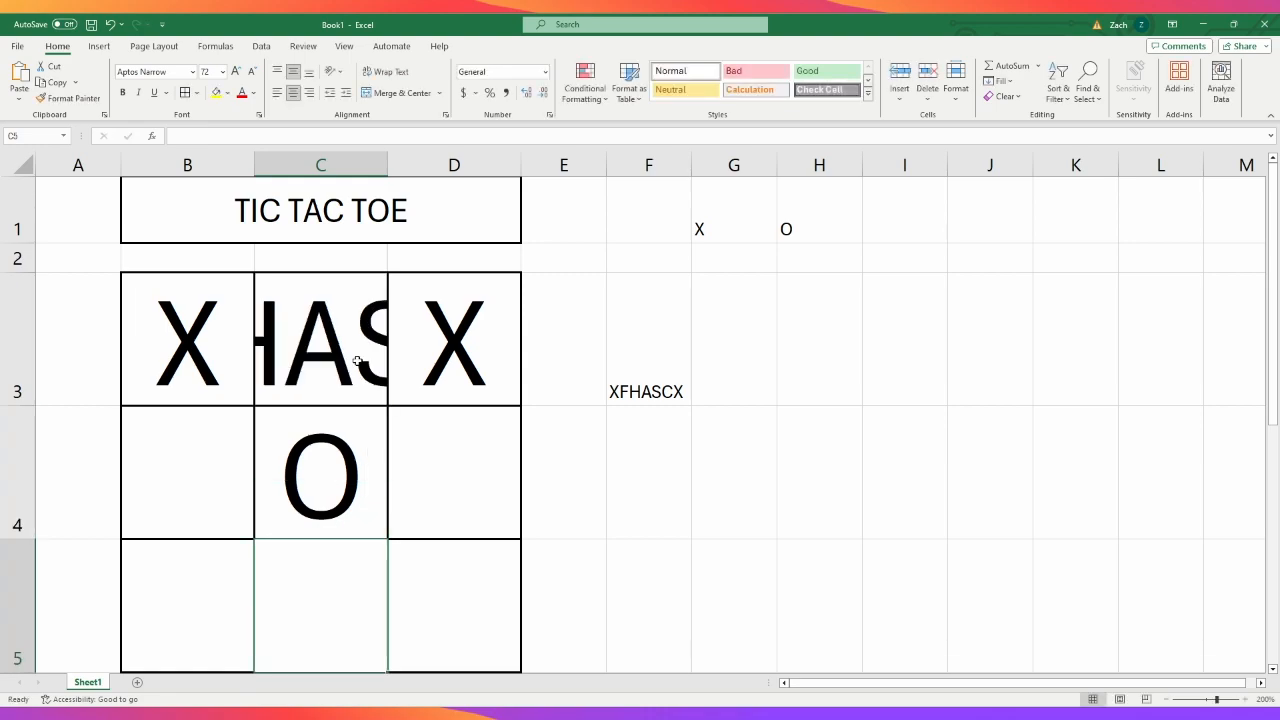
{"action": "key", "text": "Up"}
{"action": "key", "text": "Up"}
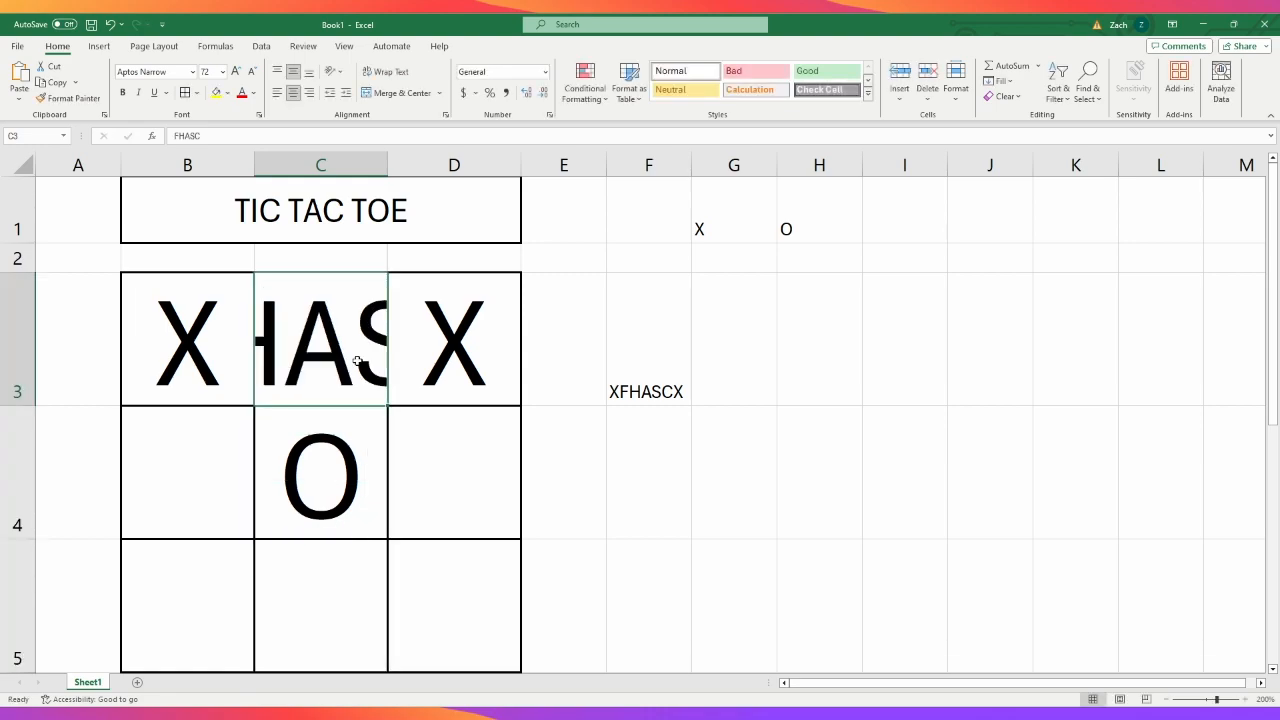
{"action": "type", "text": "O"}
{"action": "key", "text": "Return"}
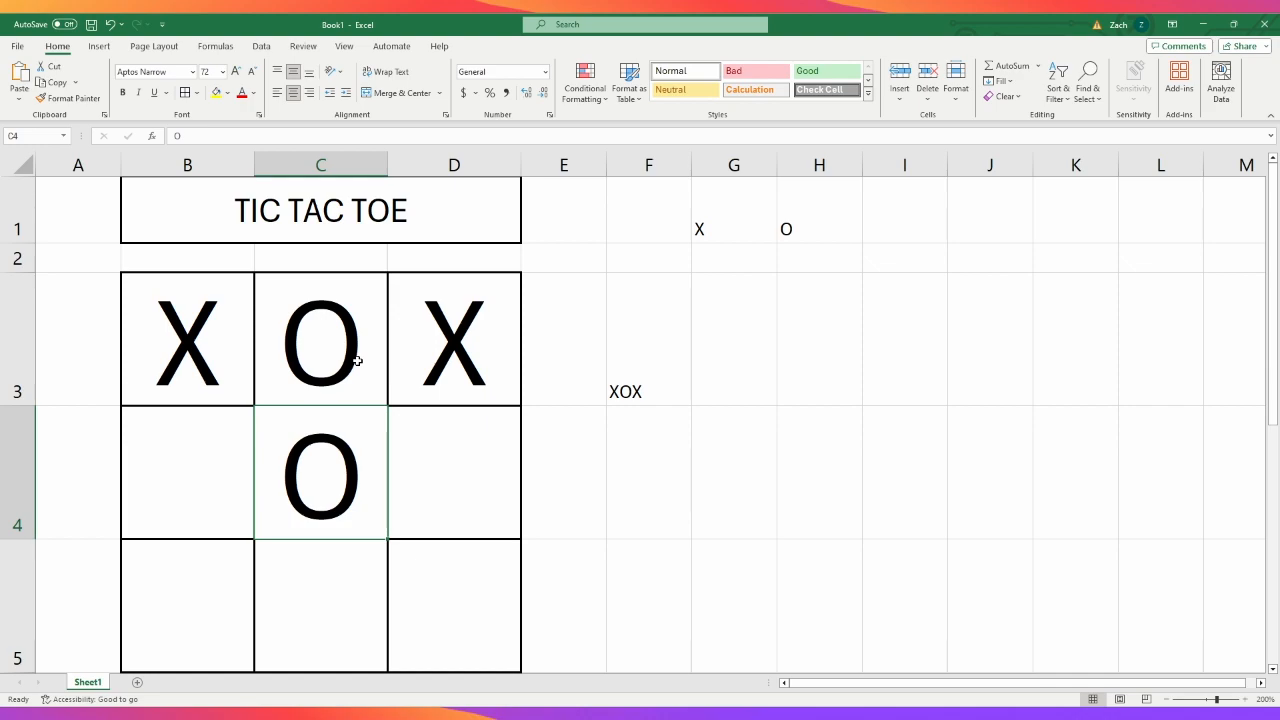
{"action": "left_click", "coordinate": [626, 374]}
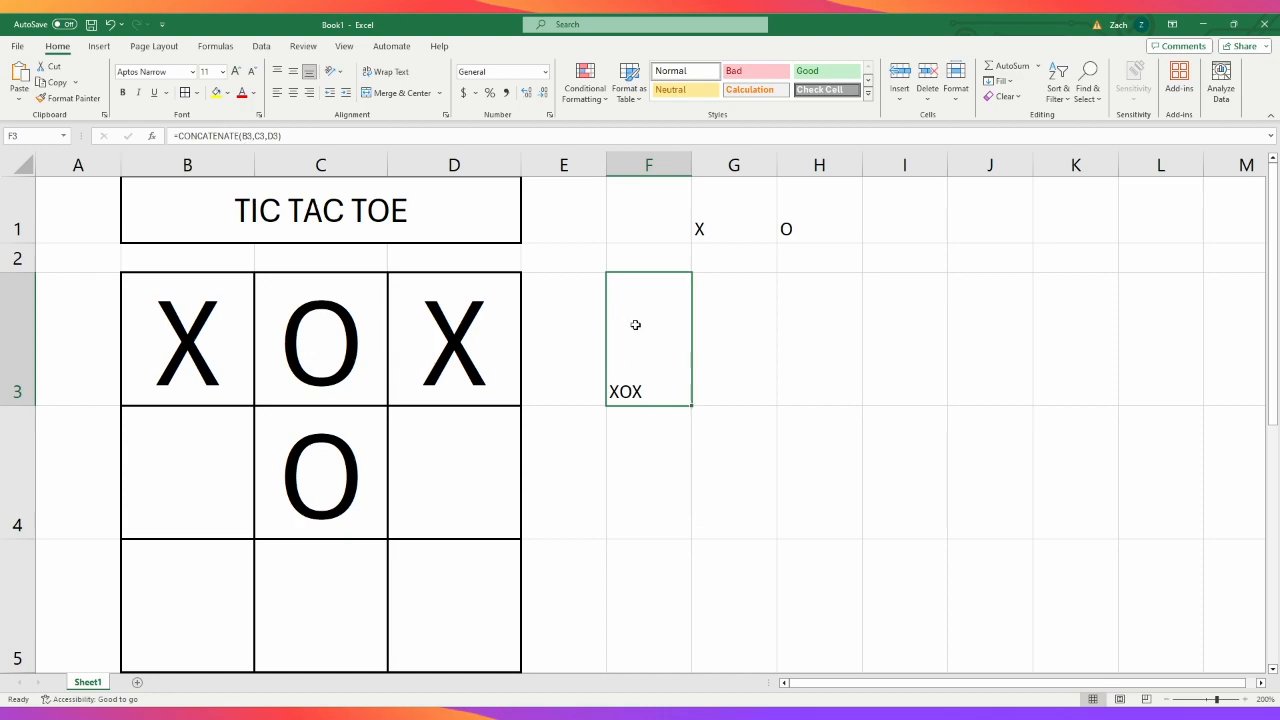
{"action": "left_click", "coordinate": [654, 491]}
{"action": "left_click", "coordinate": [665, 361]}
{"action": "scroll", "coordinate": [705, 427], "scroll_direction": "down", "scroll_amount": 3}
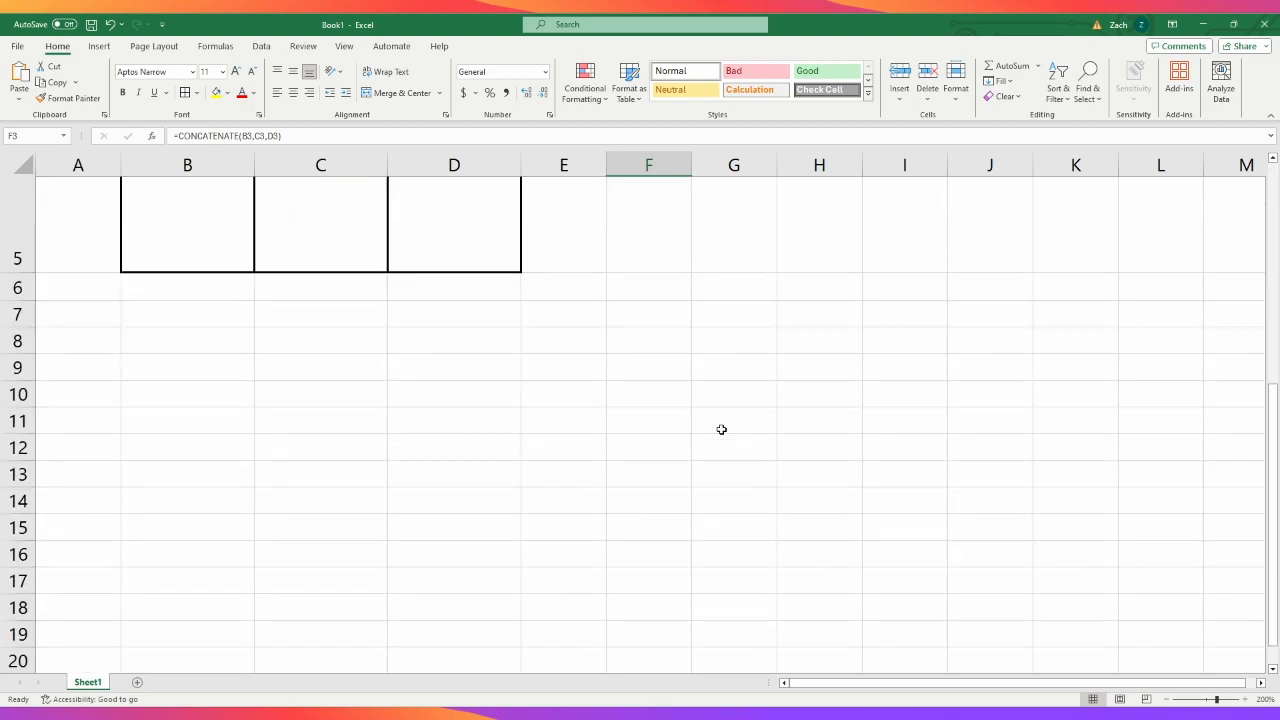
{"action": "scroll", "coordinate": [721, 429], "scroll_direction": "down", "scroll_amount": 3}
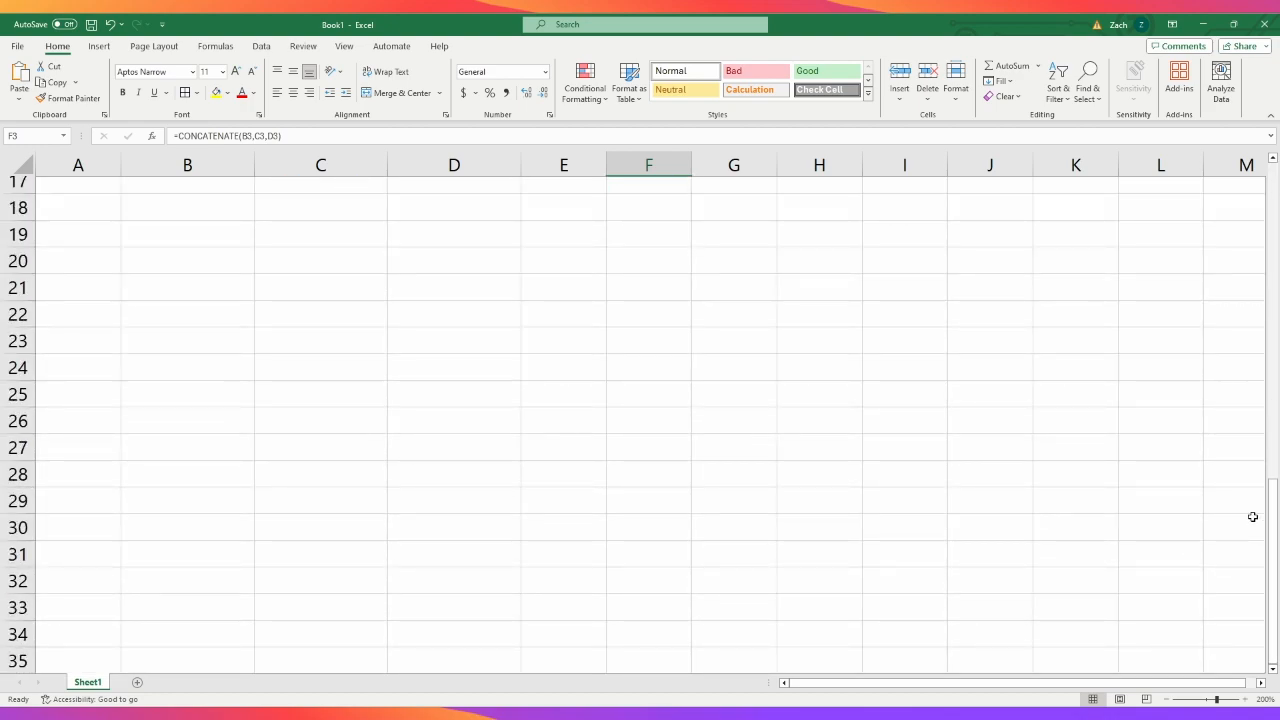
{"action": "left_click_drag", "start_coordinate": [1275, 525], "coordinate": [1274, 205]}
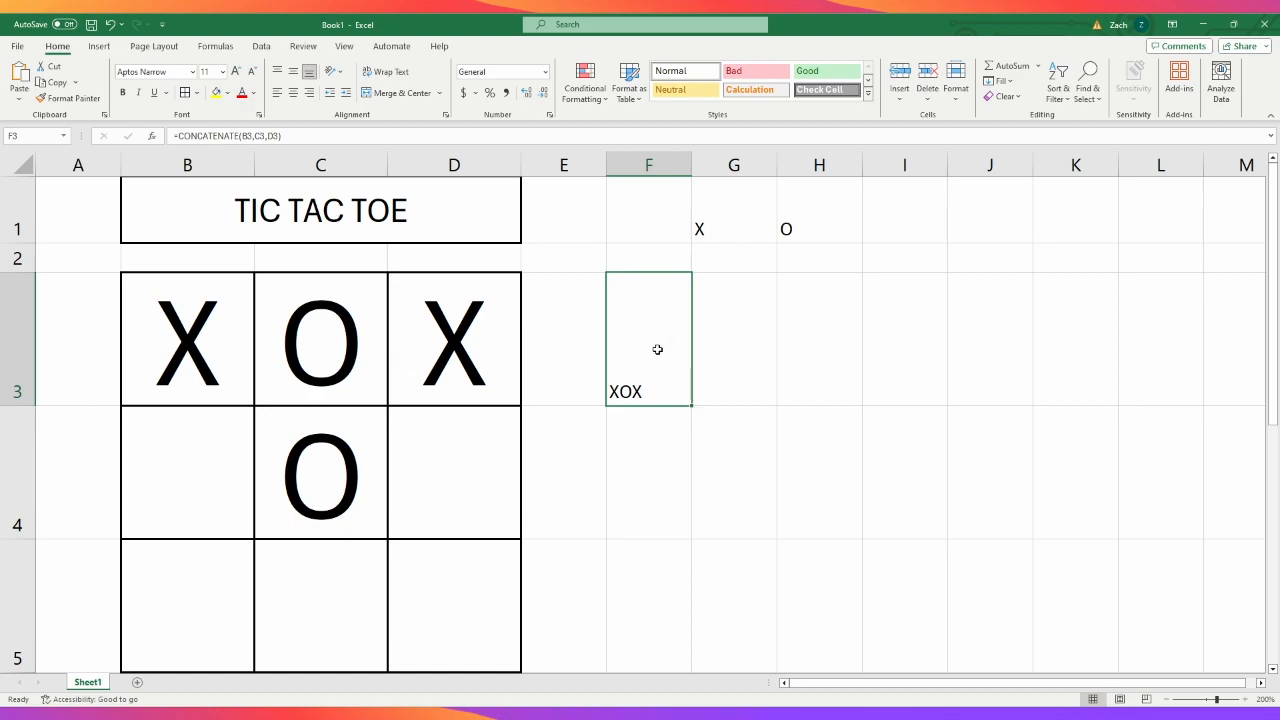
- Fill the joining formula in cell F3 down to cells F4 and F5 for the grid's other two rows
{"action": "left_click_drag", "start_coordinate": [692, 357], "coordinate": [830, 461]}
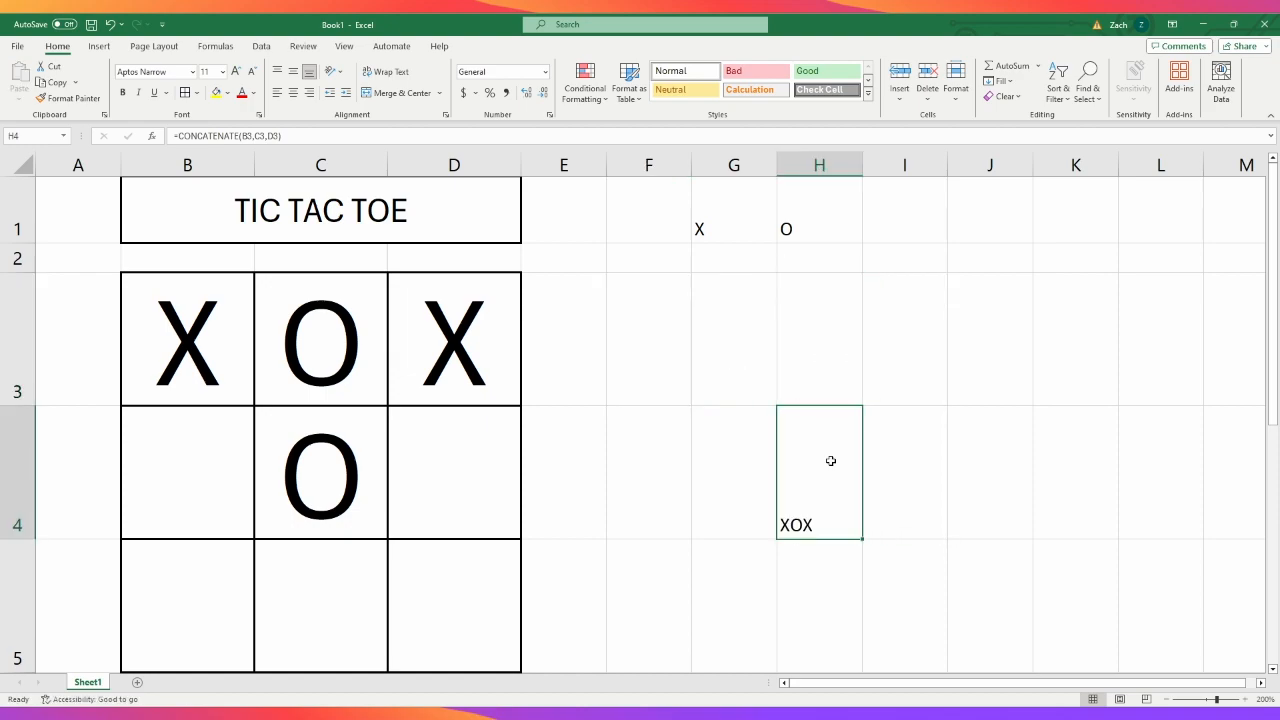
{"action": "key", "text": "ctrl+z"}
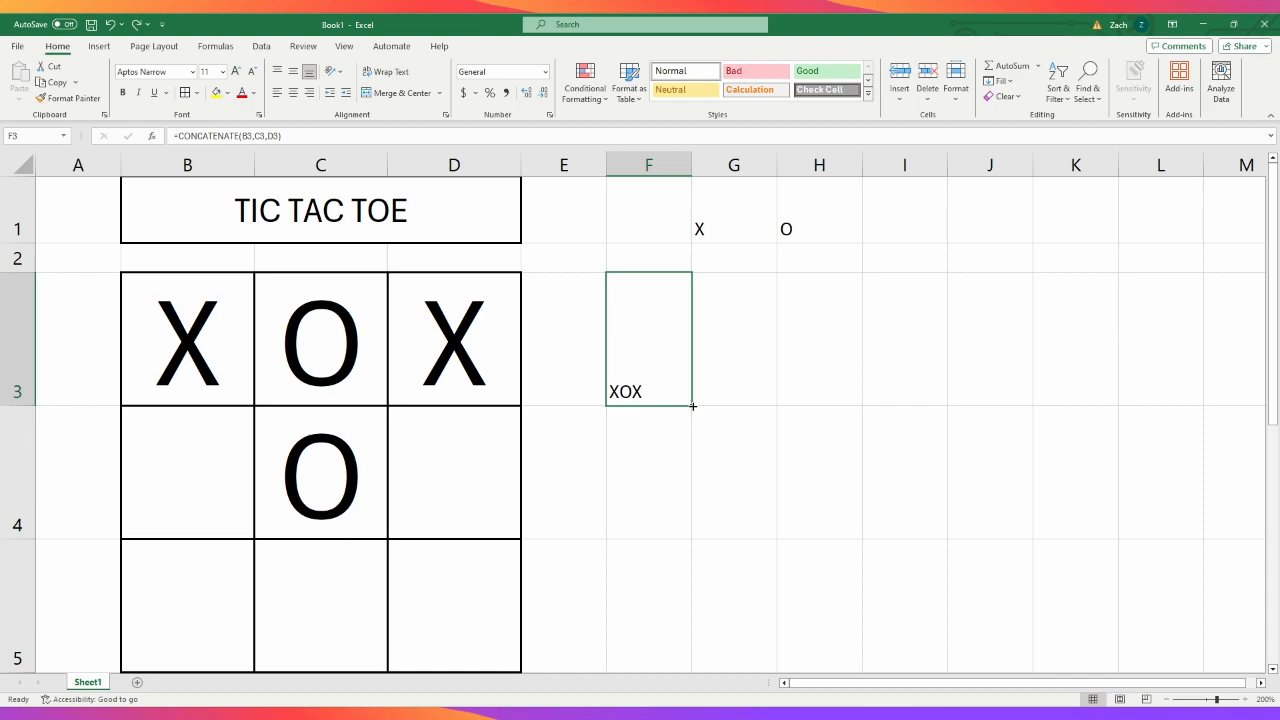
{"action": "left_click_drag", "start_coordinate": [693, 406], "coordinate": [686, 528]}
{"action": "left_click_drag", "start_coordinate": [686, 589], "coordinate": [684, 630]}
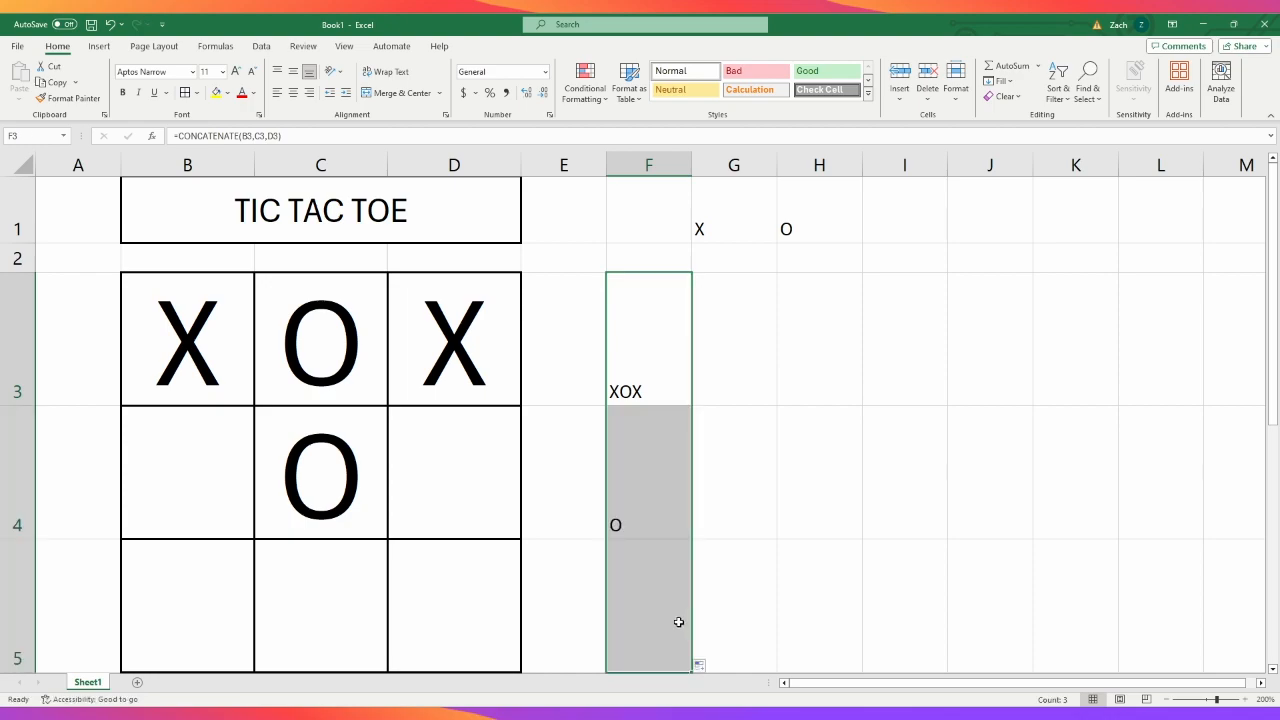
- Check which grid cells the row-joining formulas in F3, F4 and F5 refer to
{"action": "left_click", "coordinate": [650, 372]}
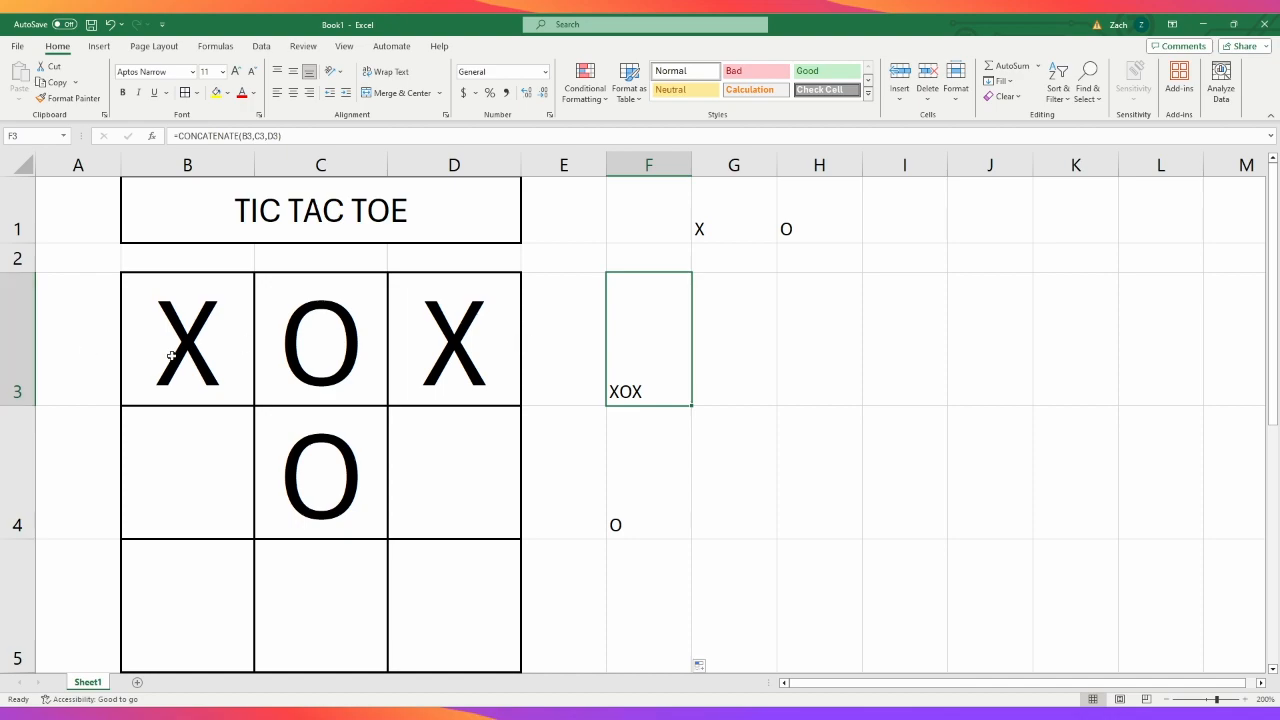
{"action": "left_click", "coordinate": [649, 457]}
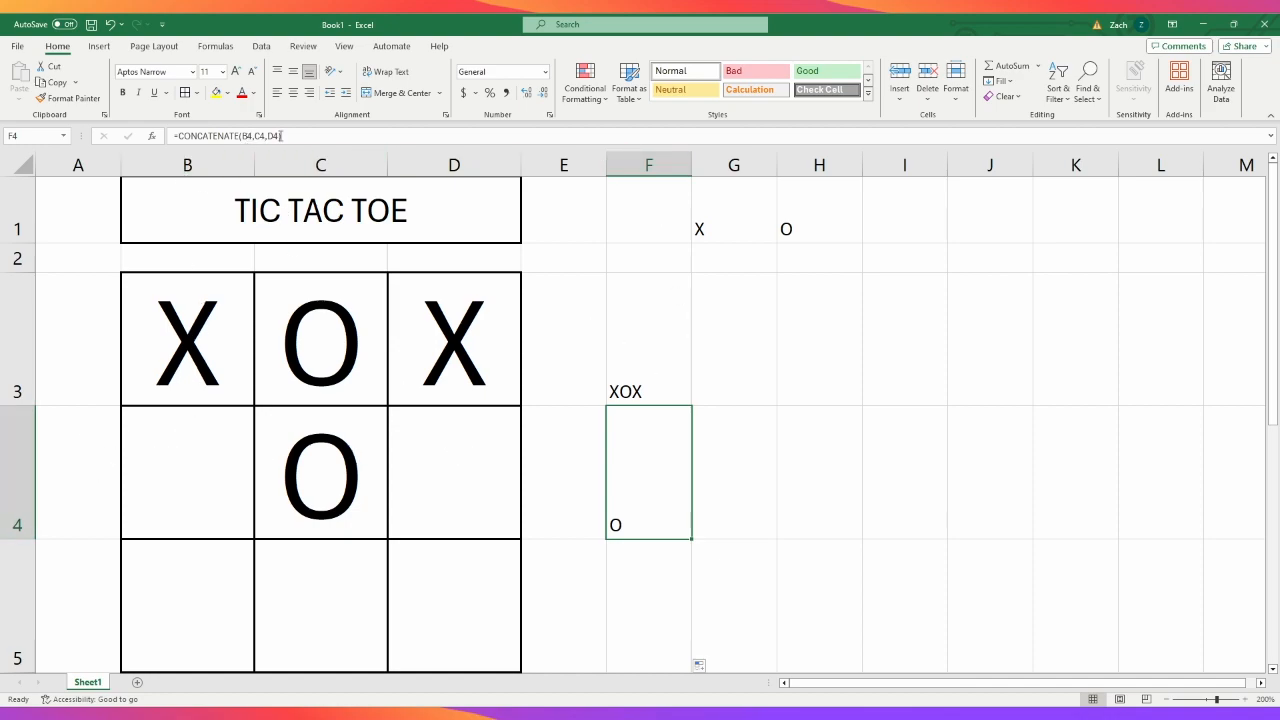
{"action": "left_click", "coordinate": [652, 354]}
{"action": "left_click", "coordinate": [649, 451]}
{"action": "left_click", "coordinate": [648, 574]}
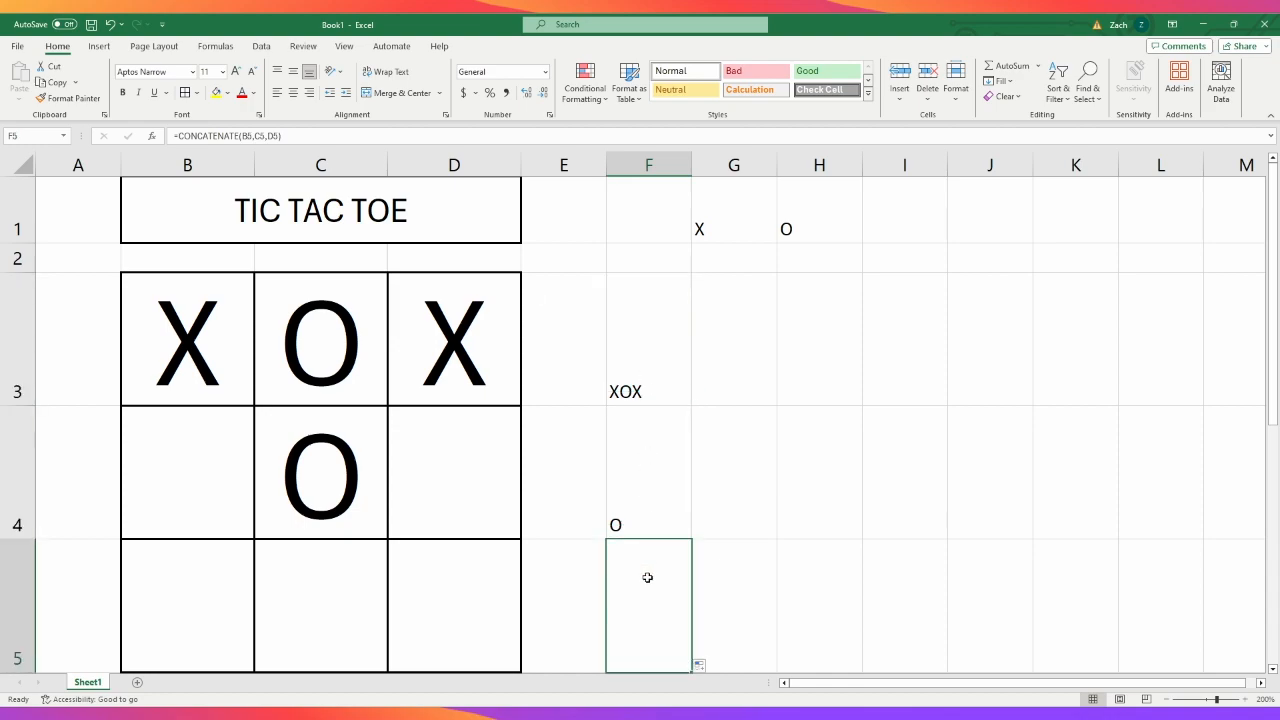
{"action": "left_click", "coordinate": [649, 352]}
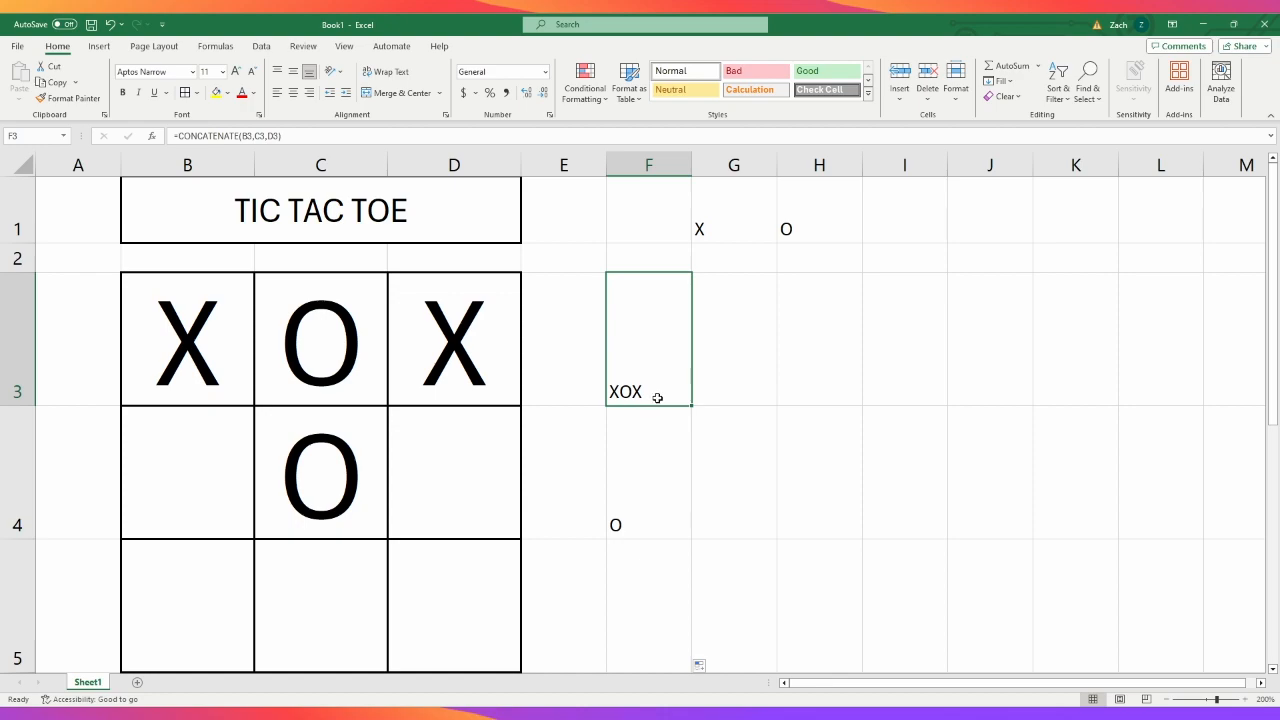
- Test the second row's joining formula by entering G in B4 and YHW in D4, and undo both entries
{"action": "left_click", "coordinate": [197, 474]}
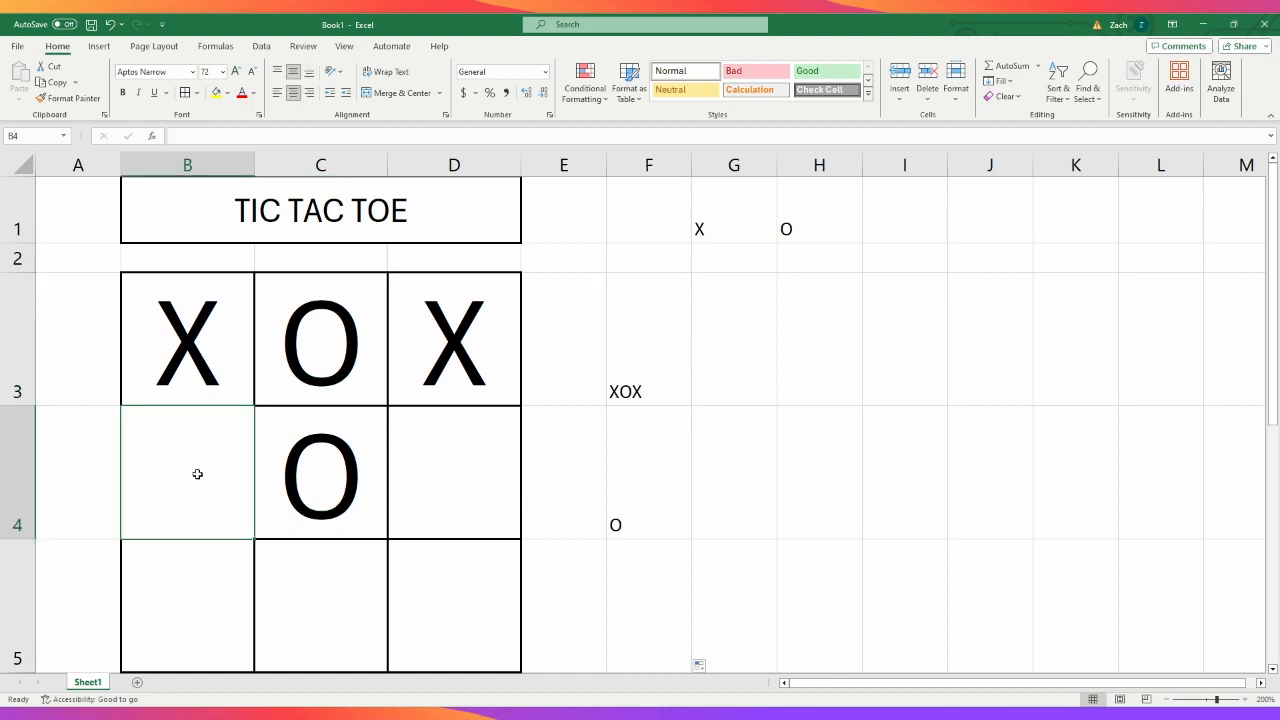
{"action": "type", "text": "G"}
{"action": "left_click", "coordinate": [471, 480]}
{"action": "type", "text": "YHW"}
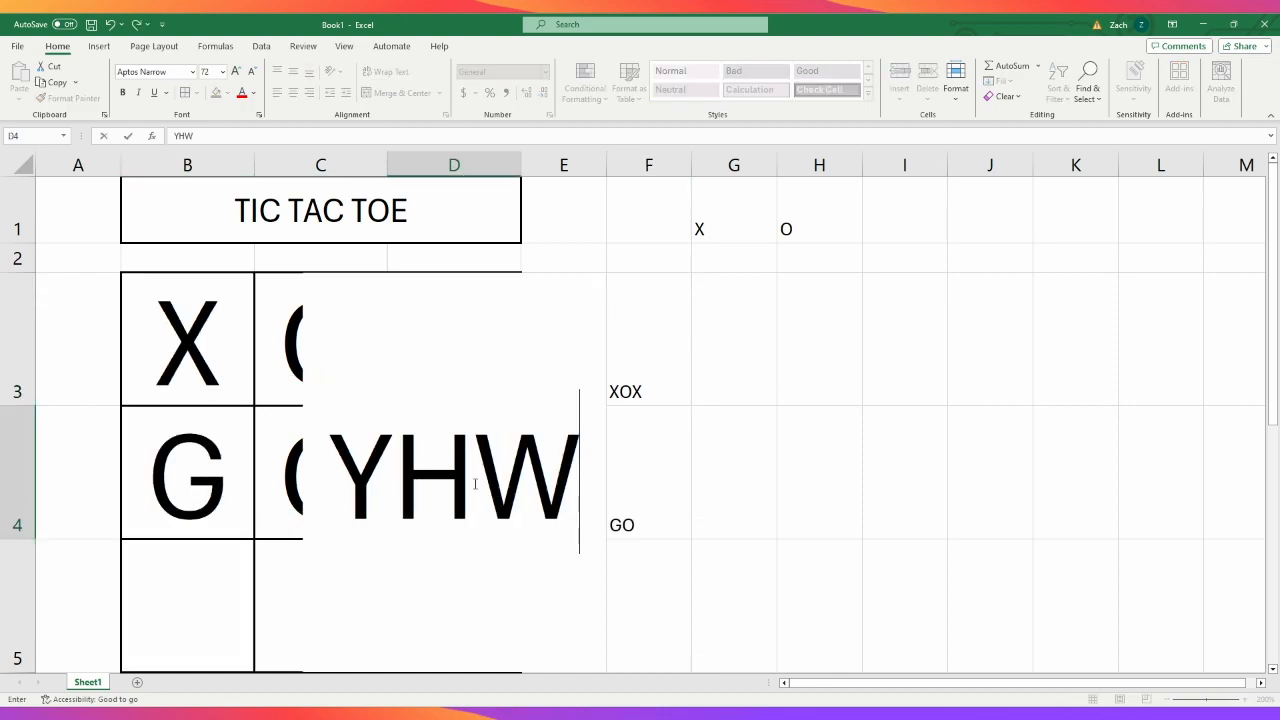
{"action": "left_click", "coordinate": [467, 606]}
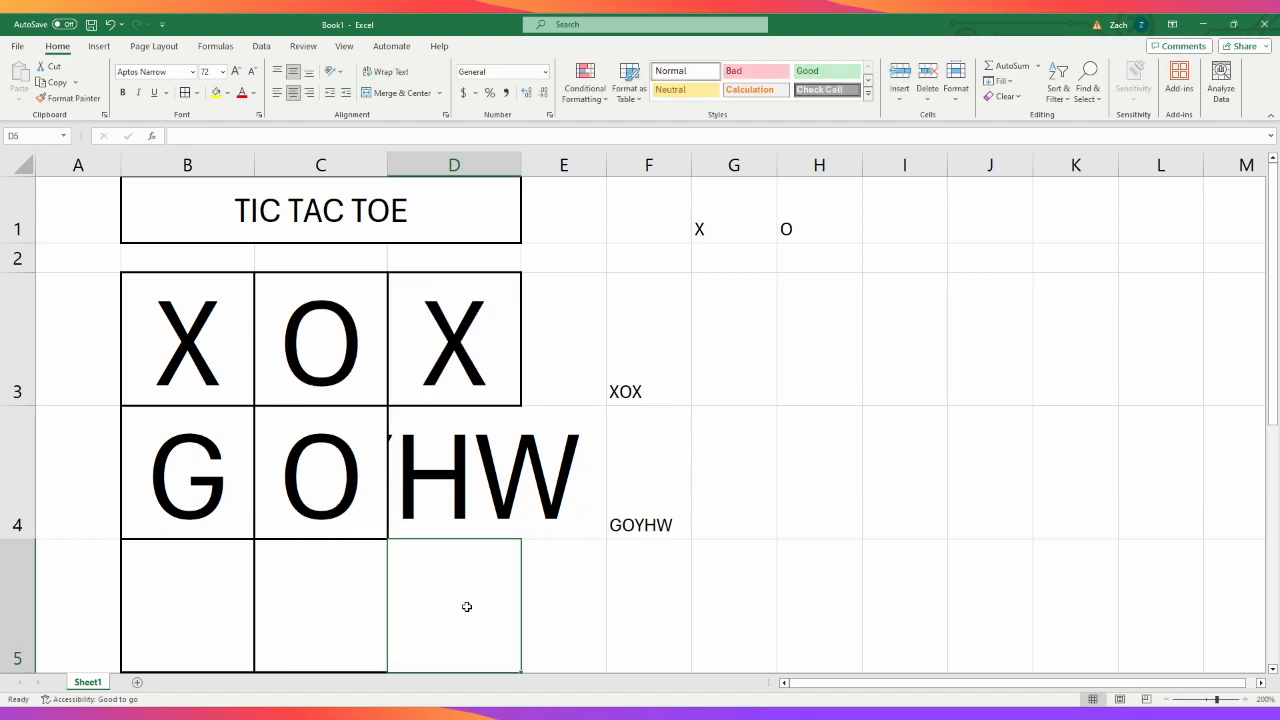
{"action": "key", "text": "ctrl+z"}
{"action": "key", "text": "ctrl+z"}
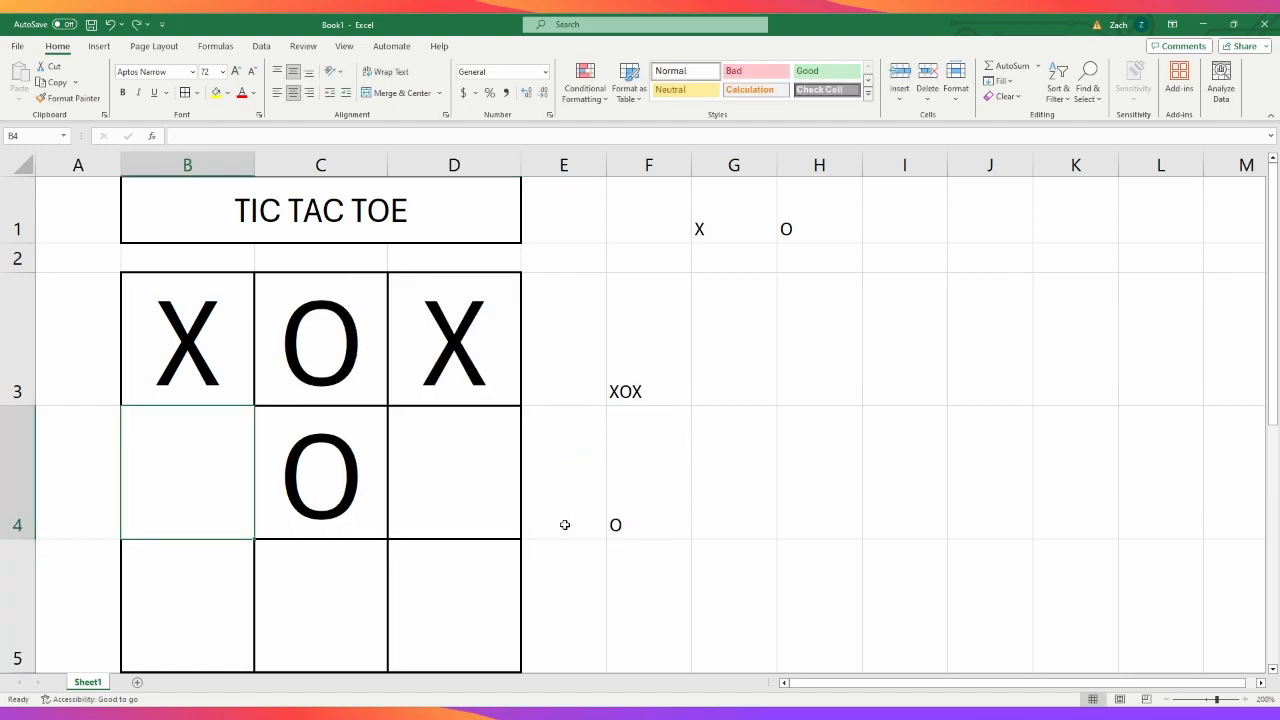
- Replace the content of cells C3 and C4 with X
{"action": "left_click", "coordinate": [210, 350]}
{"action": "left_click", "coordinate": [224, 463]}
{"action": "left_click", "coordinate": [309, 385]}
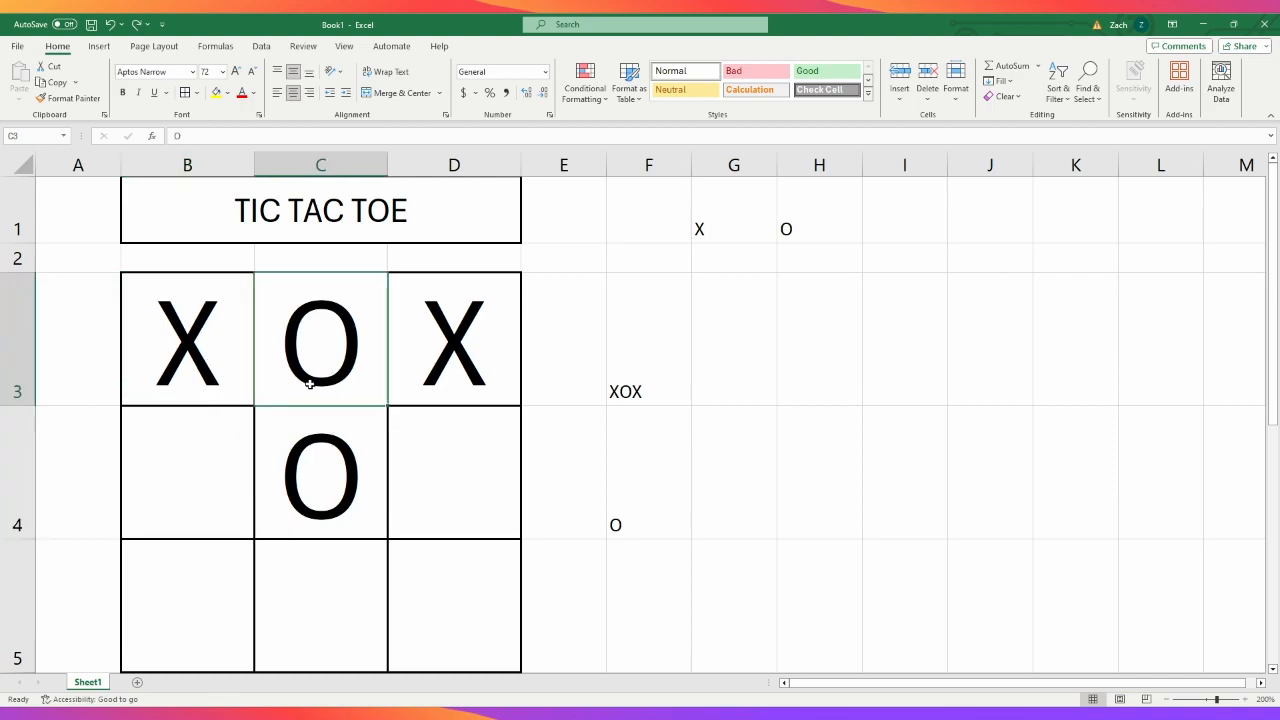
{"action": "type", "text": "X"}
{"action": "left_click", "coordinate": [466, 377]}
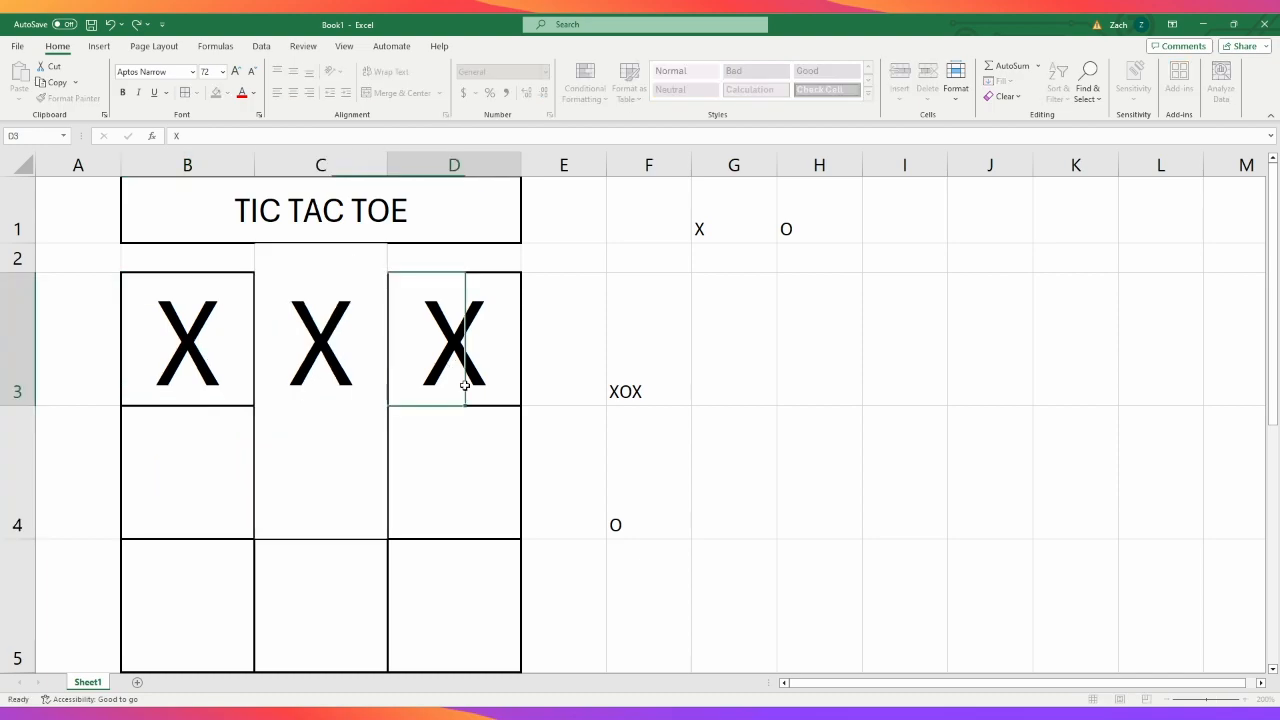
{"action": "left_click", "coordinate": [375, 485]}
{"action": "type", "text": "X"}
{"action": "left_click", "coordinate": [409, 489]}
- Fill the grid's remaining empty cells B4, D4, B5, C5 and D5 with X
{"action": "left_click", "coordinate": [229, 466]}
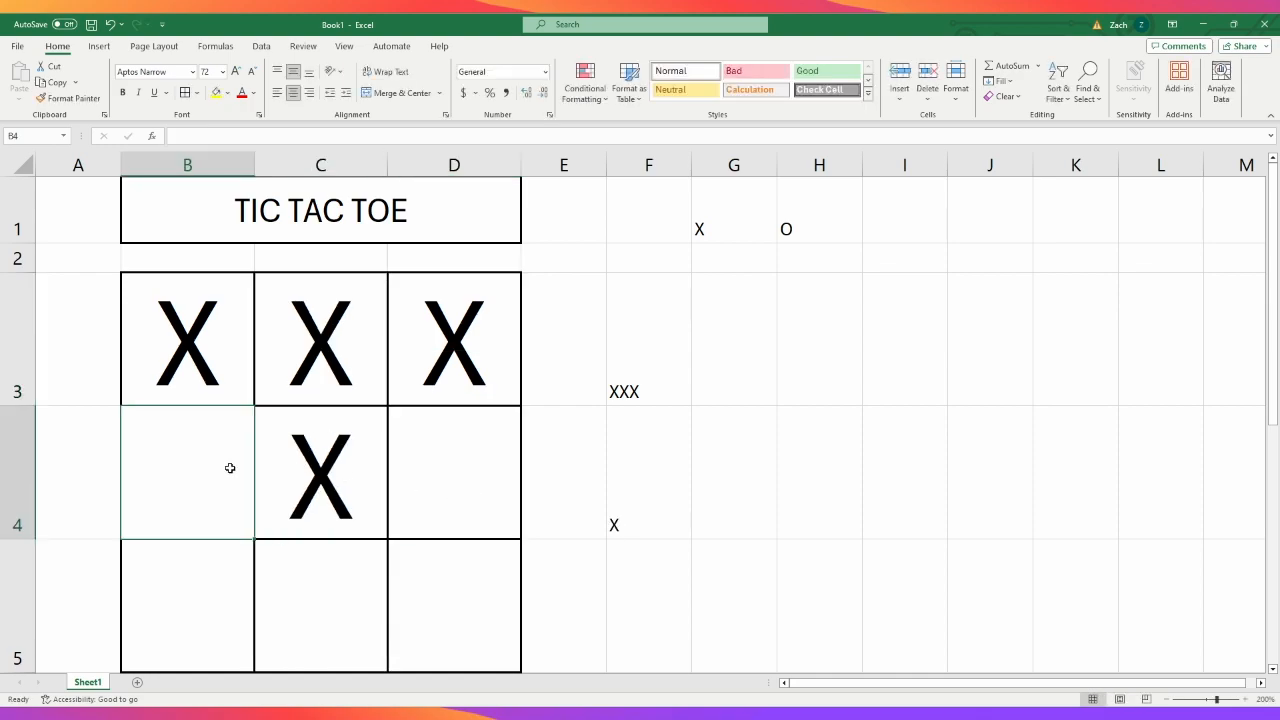
{"action": "type", "text": "X"}
{"action": "left_click", "coordinate": [471, 466]}
{"action": "type", "text": "X"}
{"action": "left_click", "coordinate": [208, 586]}
{"action": "type", "text": "X"}
{"action": "left_click", "coordinate": [322, 592]}
{"action": "type", "text": "X"}
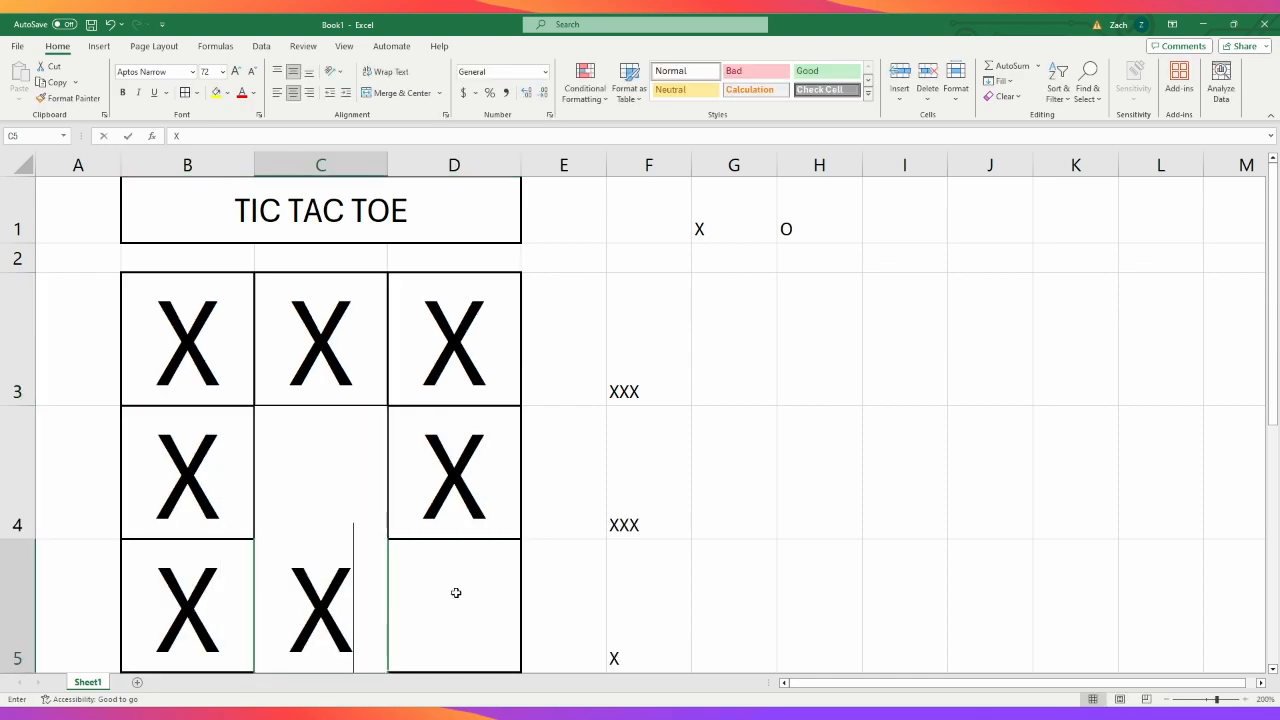
{"action": "left_click", "coordinate": [454, 594]}
{"action": "type", "text": "X"}
{"action": "left_click", "coordinate": [771, 520]}
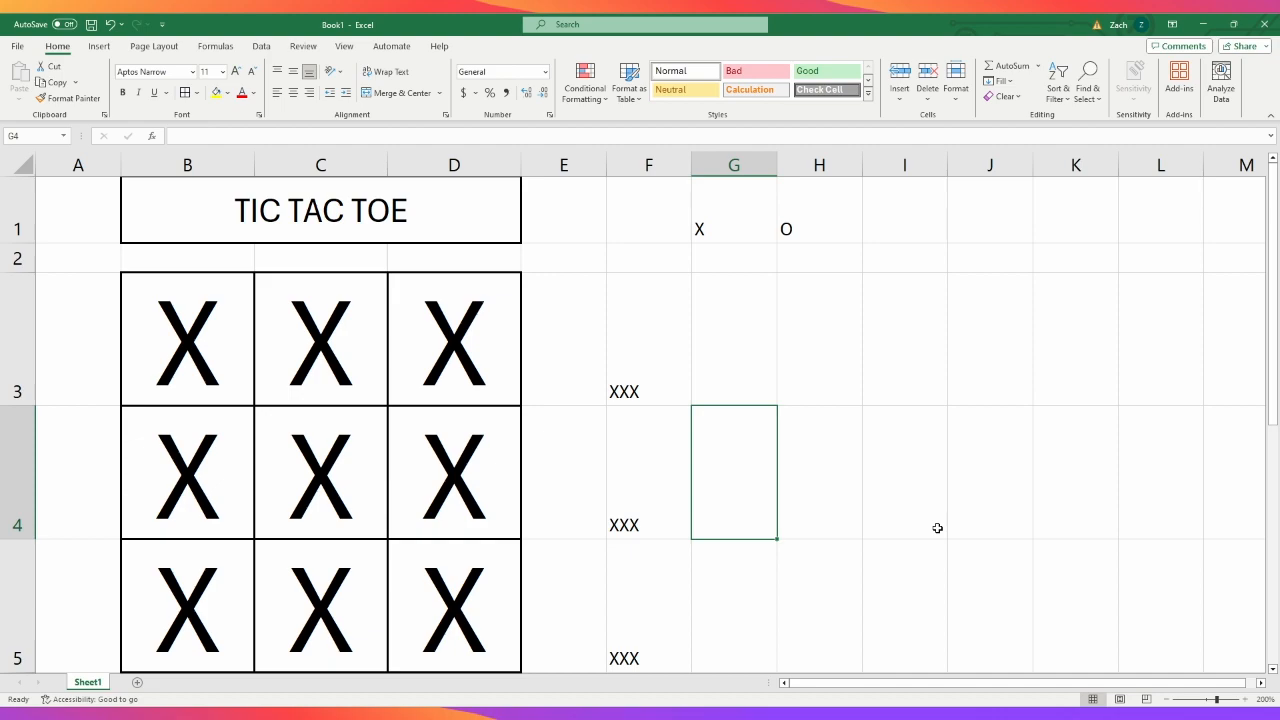
- Review the area below the grid and the joining formula in cell F3, leaving the formula as it is
{"action": "scroll", "coordinate": [866, 526], "scroll_direction": "down", "scroll_amount": 3}
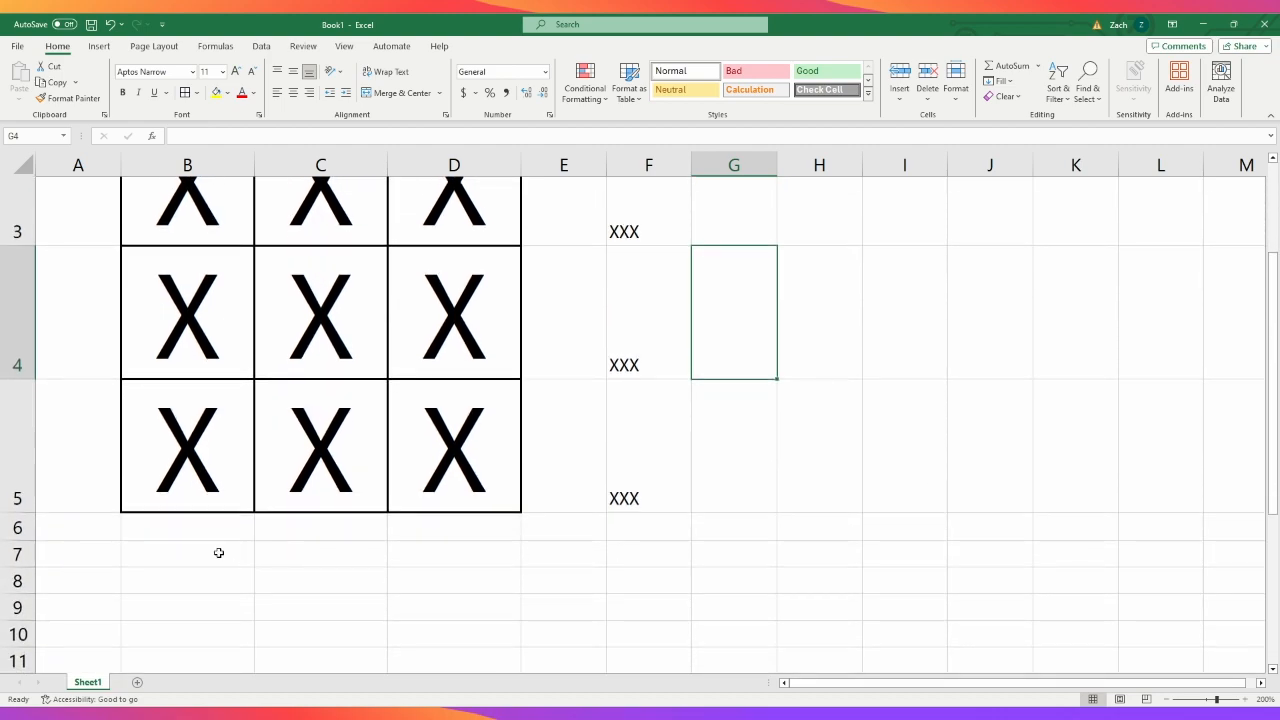
{"action": "left_click", "coordinate": [229, 554]}
{"action": "scroll", "coordinate": [363, 511], "scroll_direction": "up", "scroll_amount": 1}
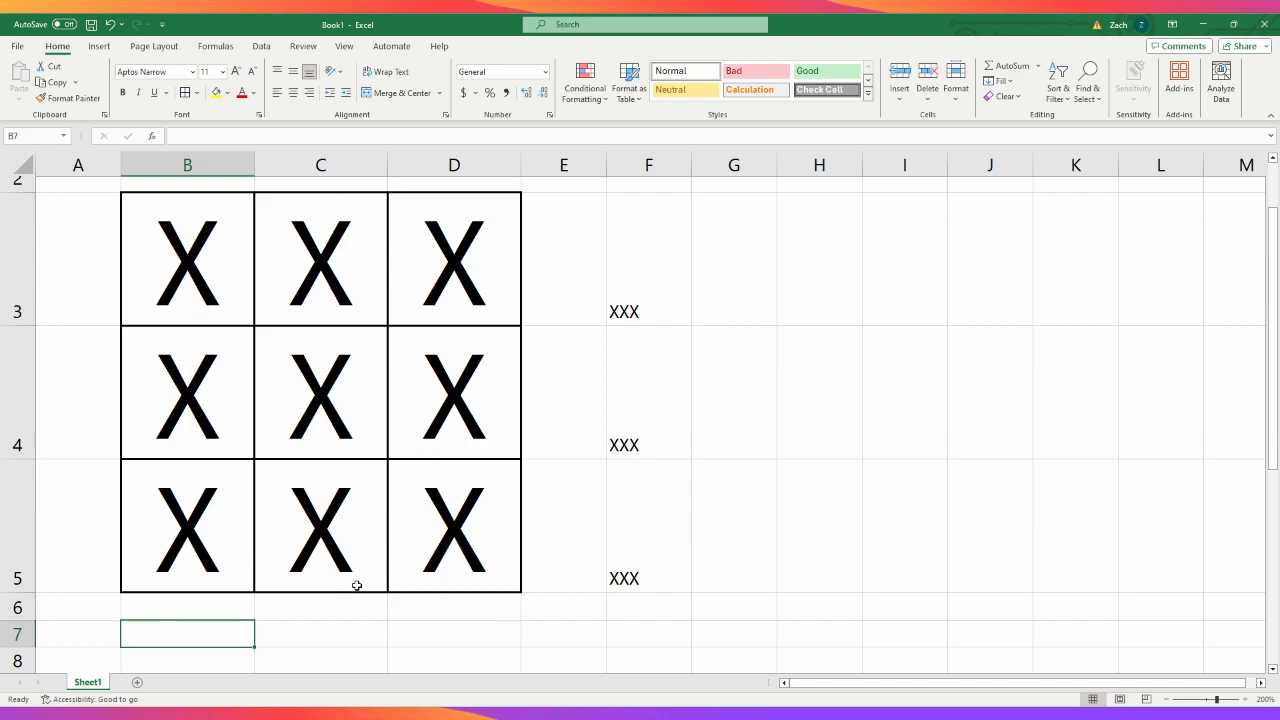
{"action": "left_click", "coordinate": [610, 275]}
{"action": "left_click", "coordinate": [349, 140]}
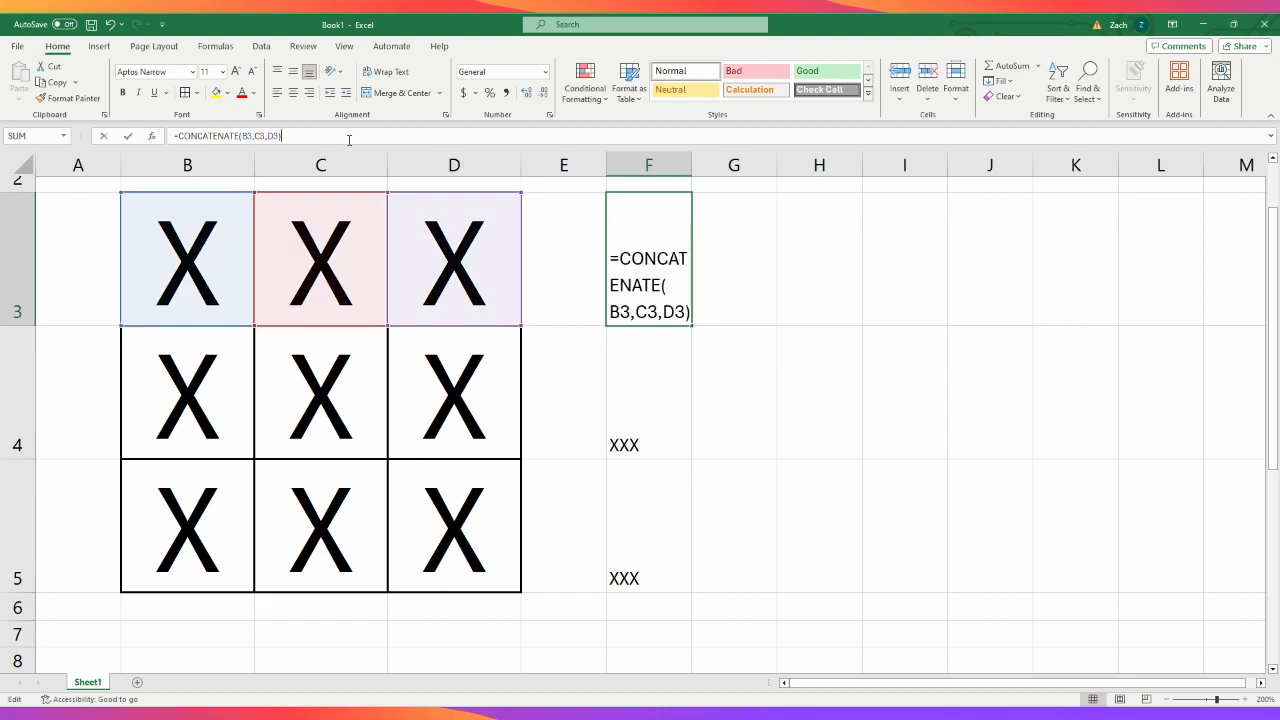
{"action": "key", "text": "ctrl+a"}
{"action": "key", "text": "Escape"}
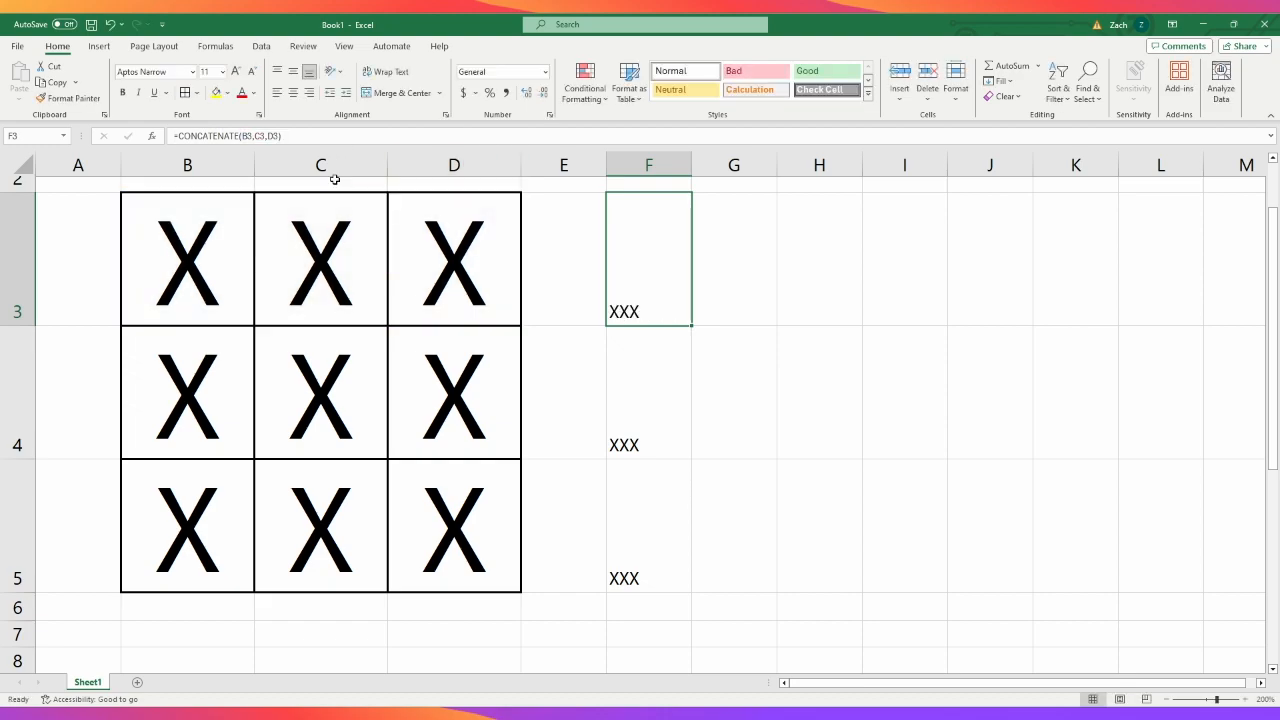
- Enter the formula =CONCATENATE(B3,B4,B5) in cell B7 to join the marks of the grid's first column
{"action": "left_click", "coordinate": [188, 640]}
{"action": "left_click", "coordinate": [276, 140]}
{"action": "type", "text": "="}
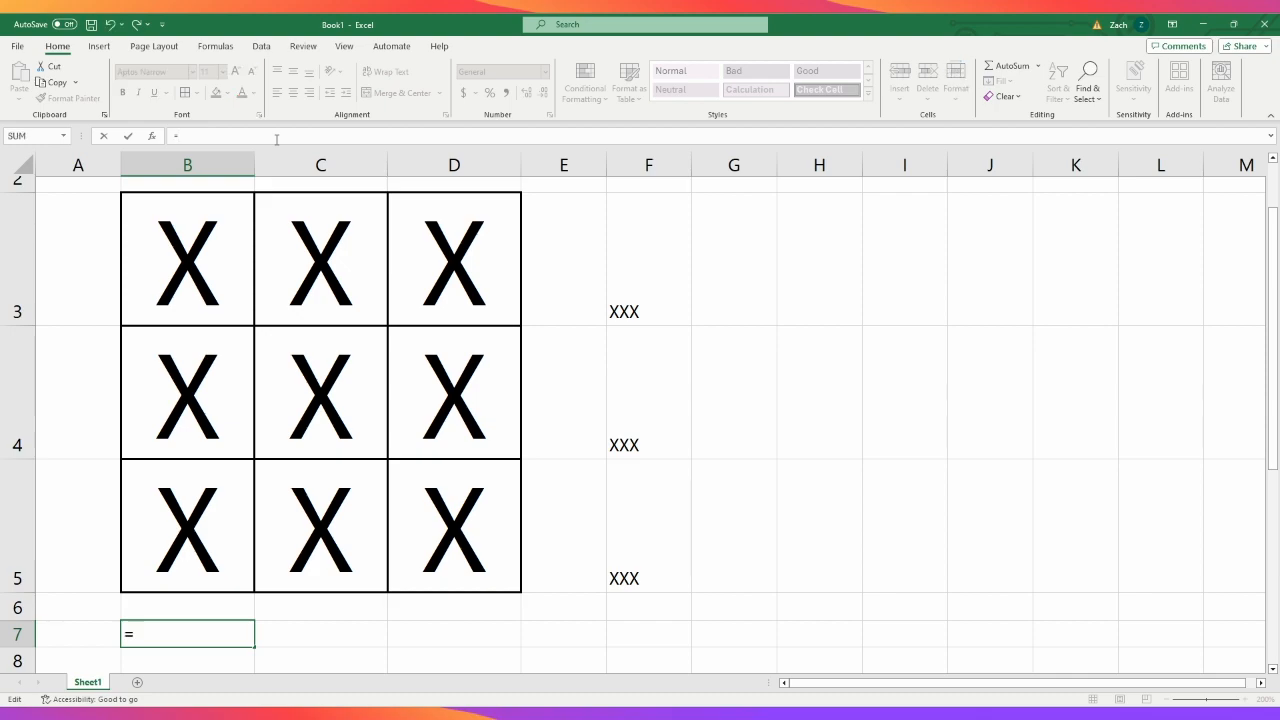
{"action": "type", "text": "CON"}
{"action": "key", "text": "BackSpace"}
{"action": "type", "text": "CAN"}
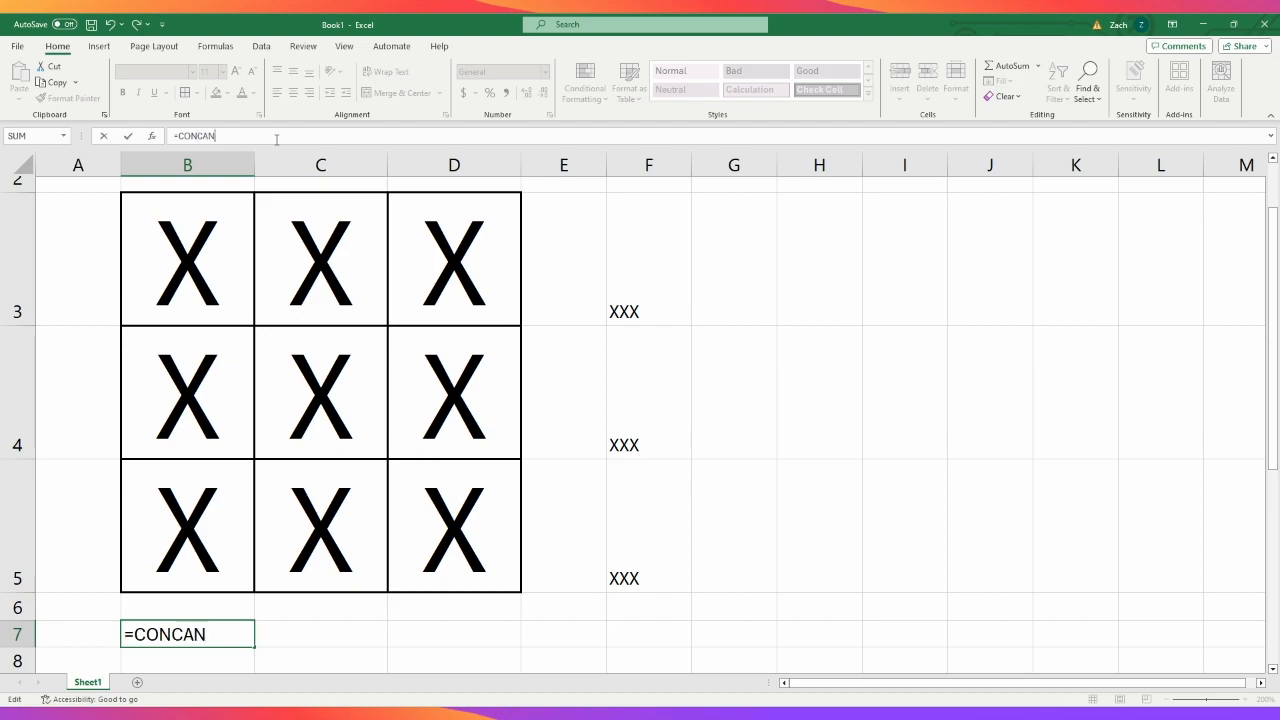
{"action": "key", "text": "BackSpace"}
{"action": "type", "text": "TENATE("}
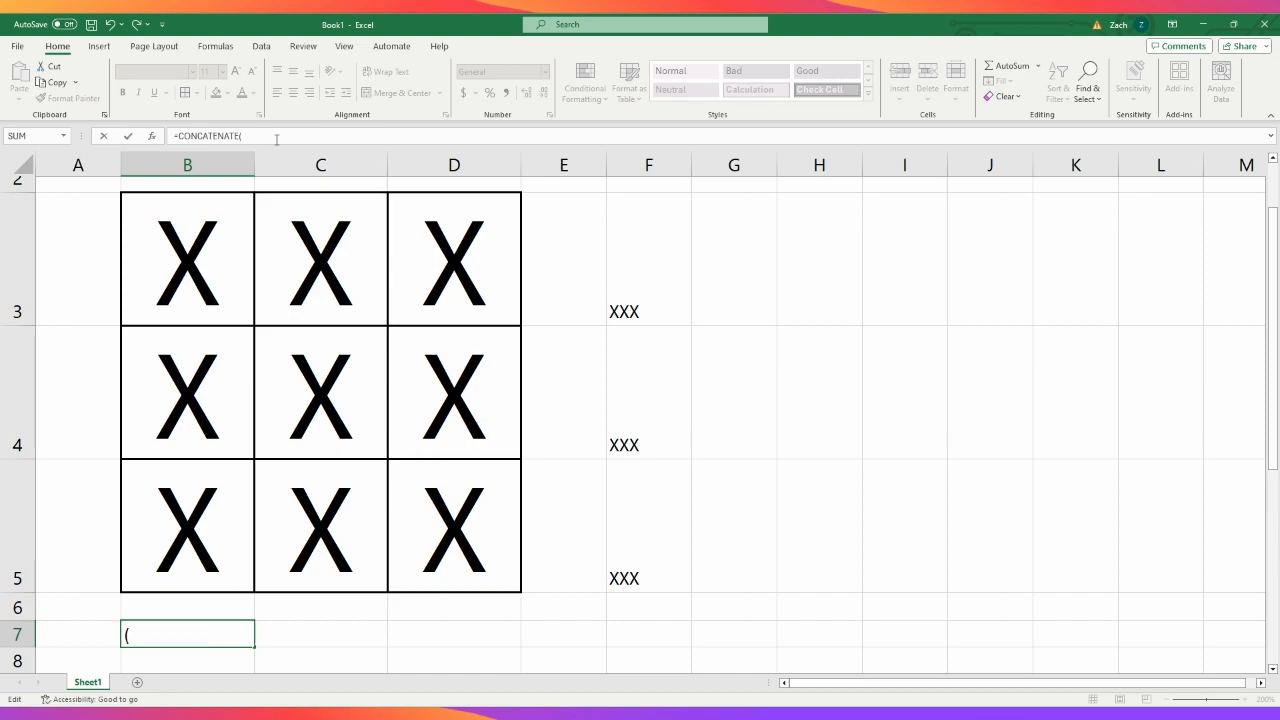
{"action": "left_click", "coordinate": [206, 257]}
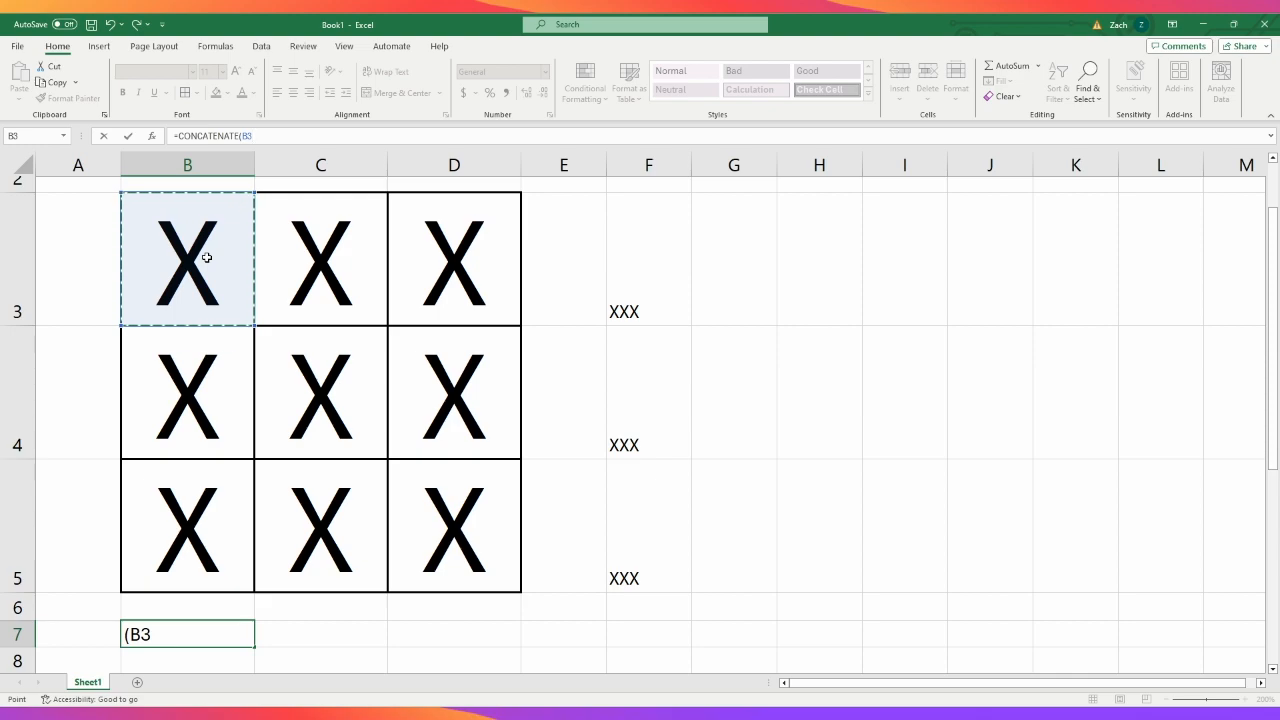
{"action": "type", "text": ","}
{"action": "left_click", "coordinate": [201, 401]}
{"action": "type", "text": ","}
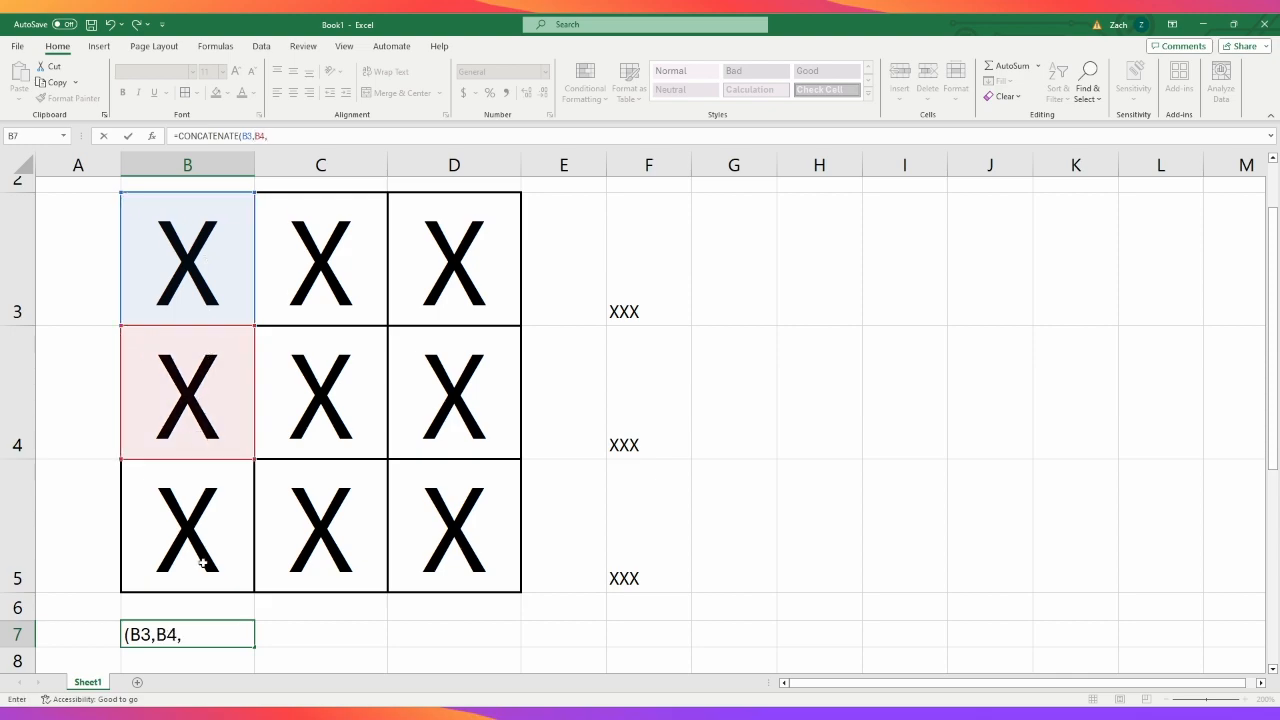
{"action": "left_click", "coordinate": [203, 563]}
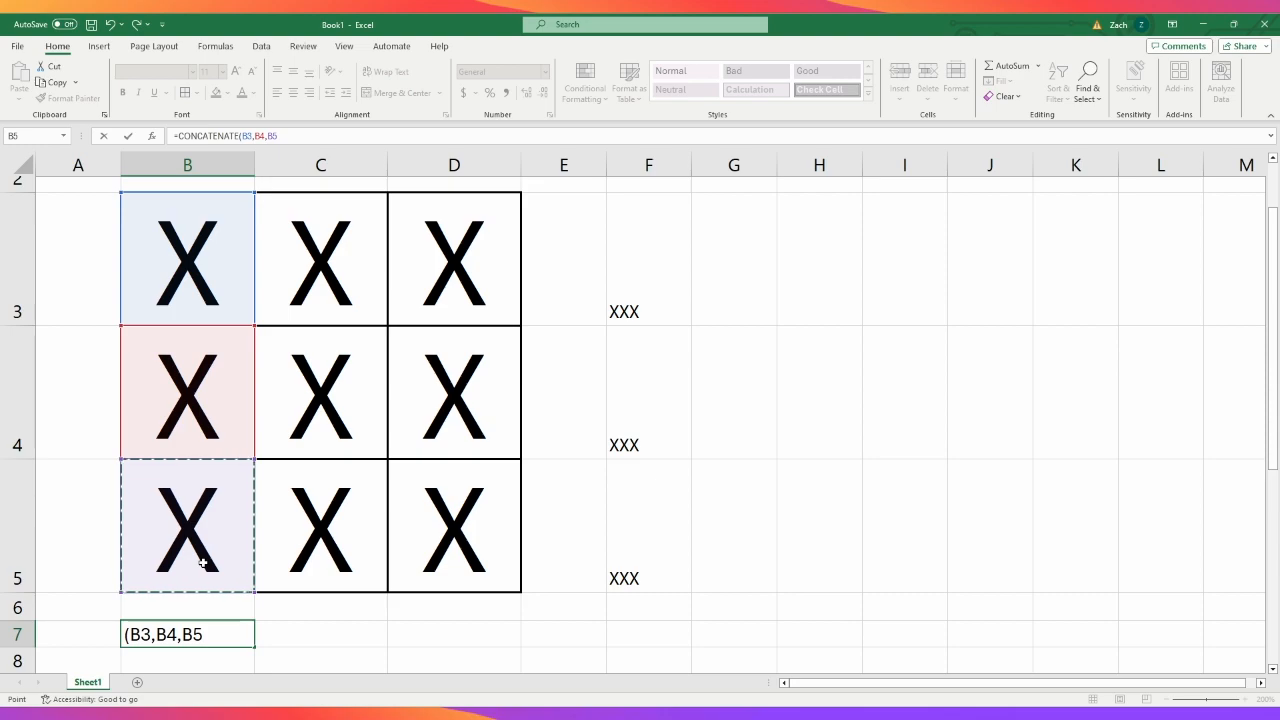
{"action": "key", "text": "Return"}
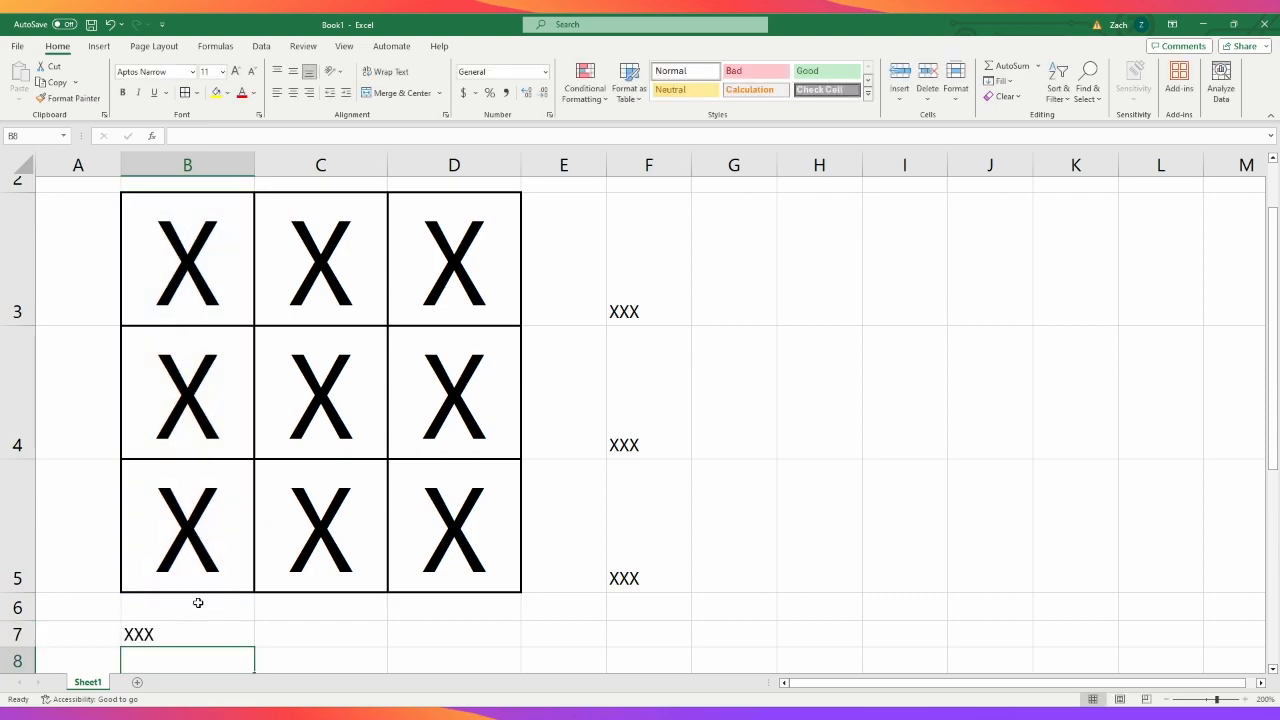
- Fill the column-joining formula from B7 across to C7 and D7, and check the references in the copies
{"action": "left_click", "coordinate": [194, 633]}
{"action": "left_click_drag", "start_coordinate": [255, 649], "coordinate": [482, 648]}
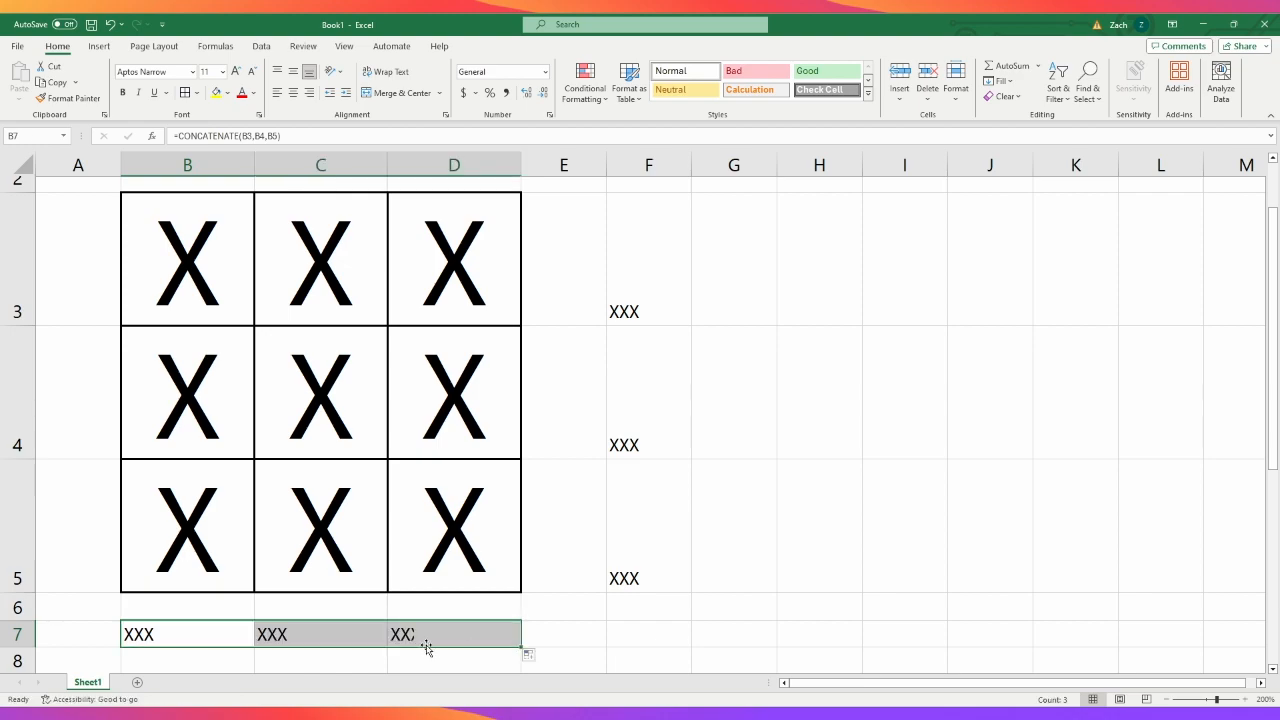
{"action": "left_click", "coordinate": [287, 631]}
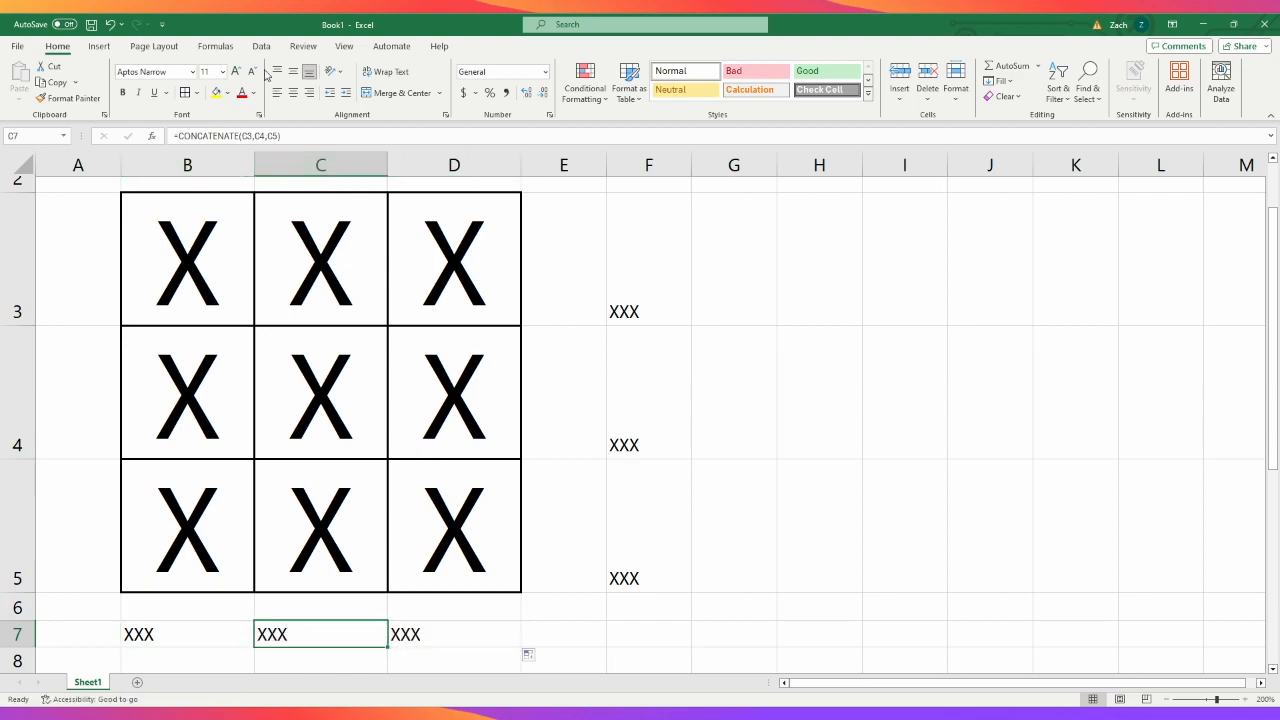
{"action": "left_click", "coordinate": [284, 135]}
{"action": "left_click", "coordinate": [482, 640]}
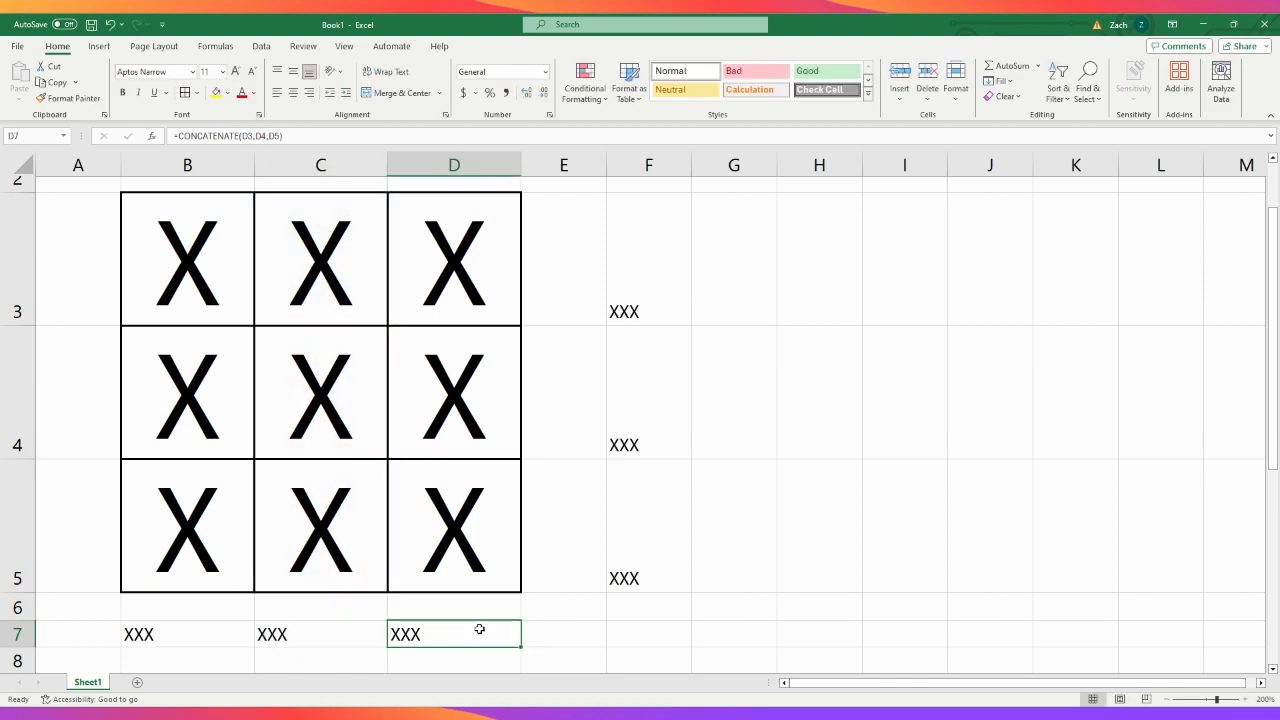
{"action": "key", "text": "F2"}
{"action": "left_click", "coordinate": [828, 452]}
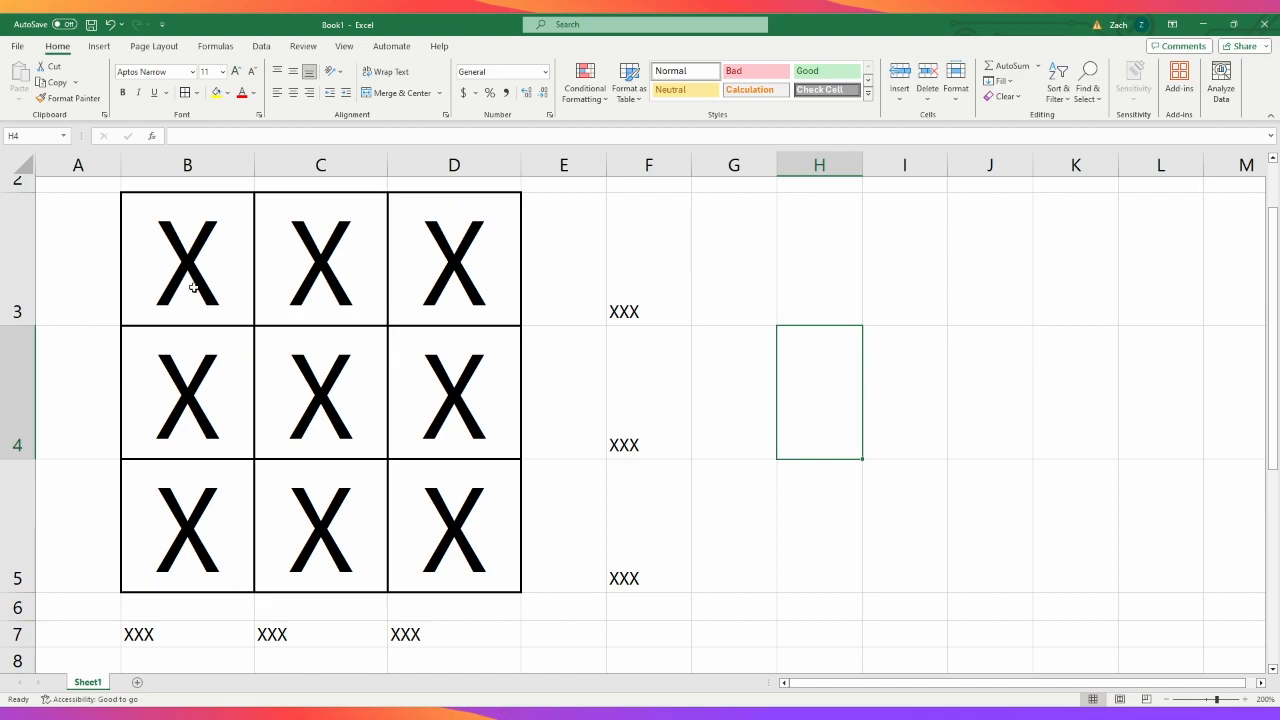
- Test the first column's formula by replacing the content of B4 with O, and select cells B3 to B5
{"action": "left_click", "coordinate": [215, 428]}
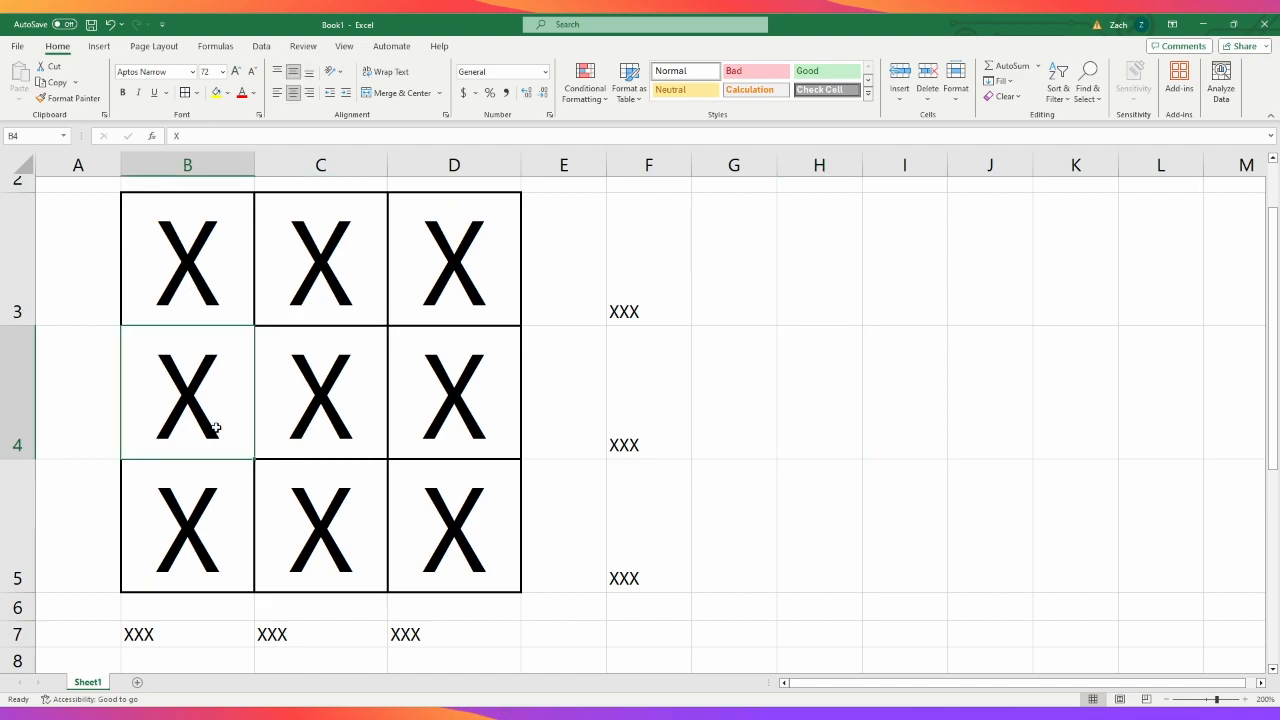
{"action": "type", "text": "O"}
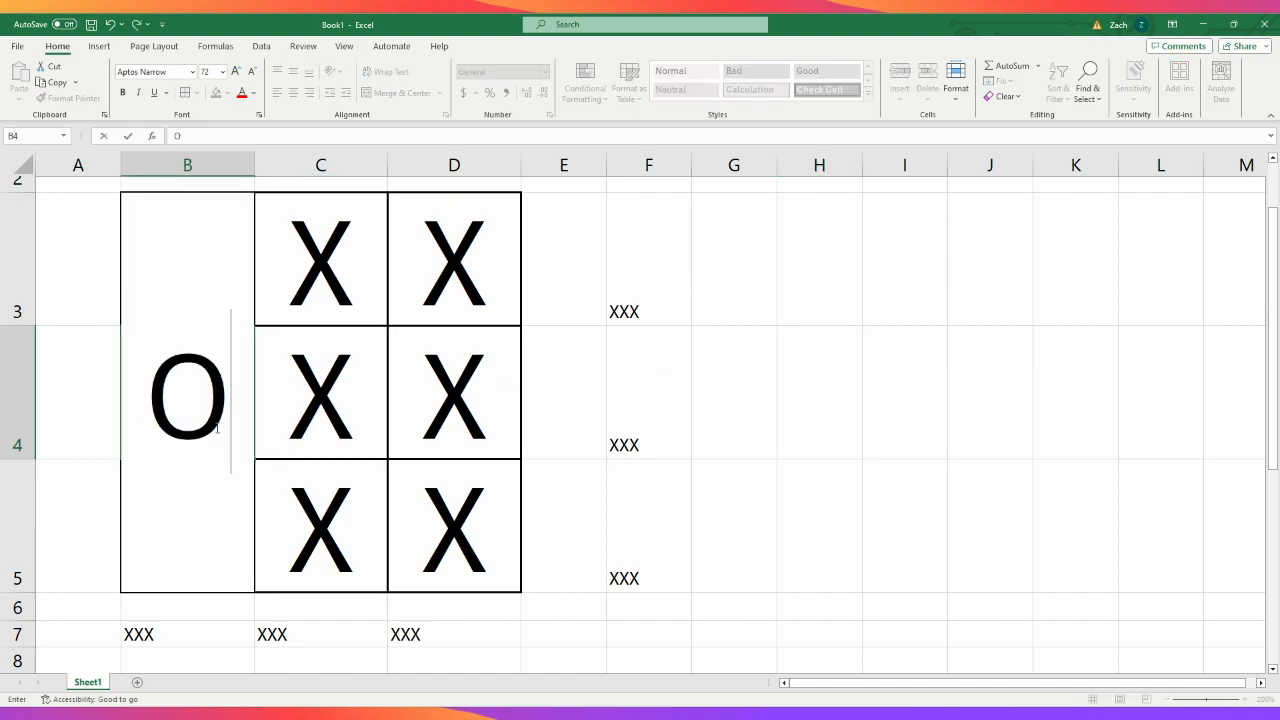
{"action": "key", "text": "Return"}
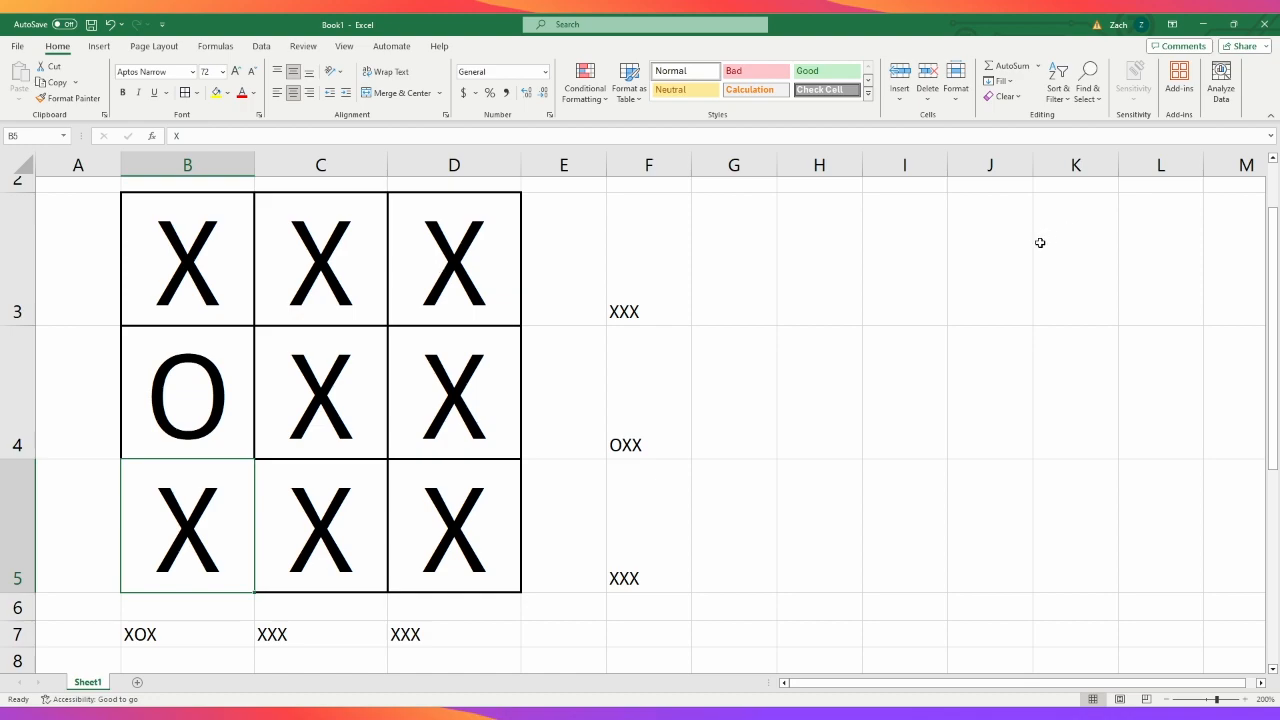
{"action": "left_click", "coordinate": [164, 312]}
{"action": "left_click_drag", "start_coordinate": [185, 255], "coordinate": [205, 548]}
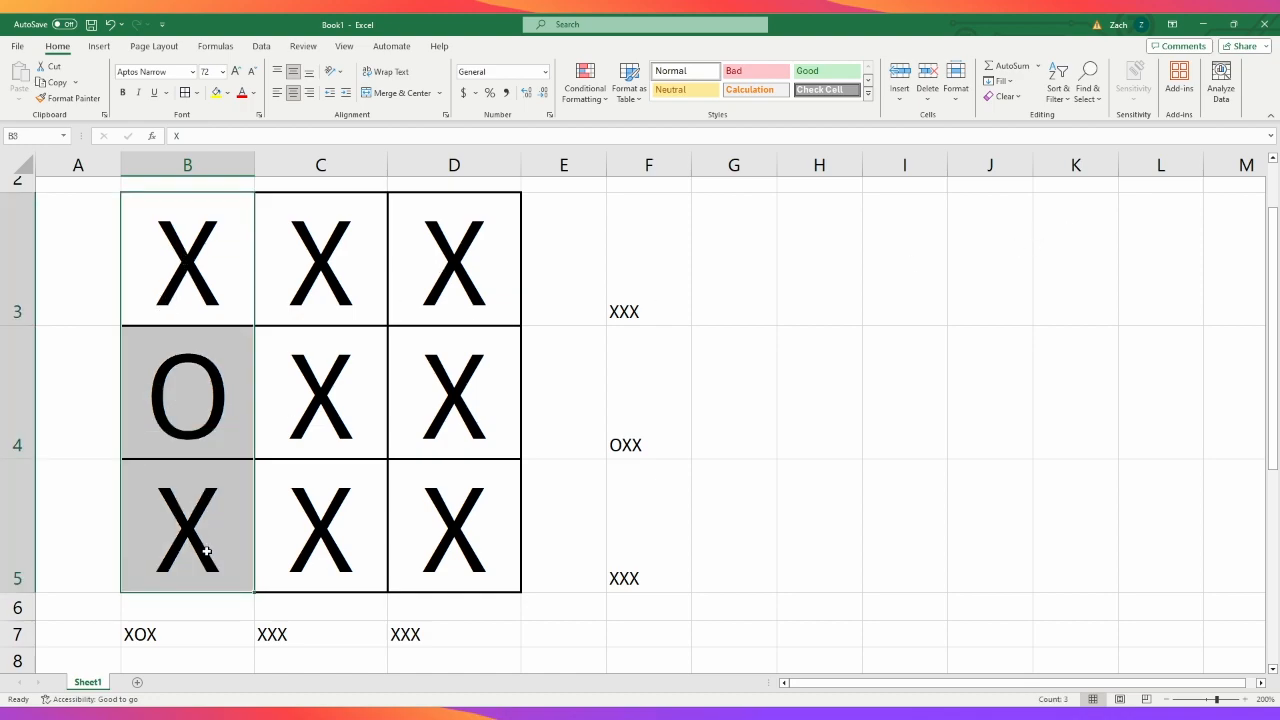
- Select cells B4 to D4 to compare the grid's middle row with its joined text in F4
{"action": "left_click_drag", "start_coordinate": [214, 404], "coordinate": [440, 408]}
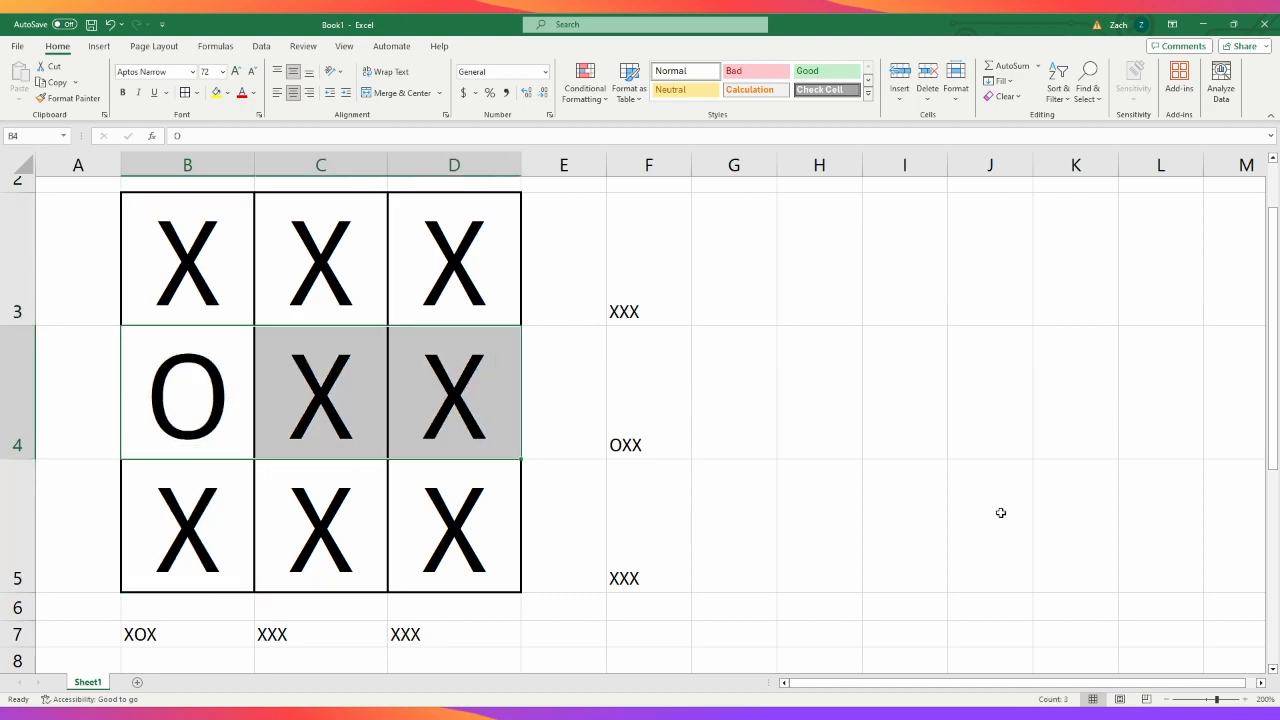
{"action": "left_click", "coordinate": [780, 499]}
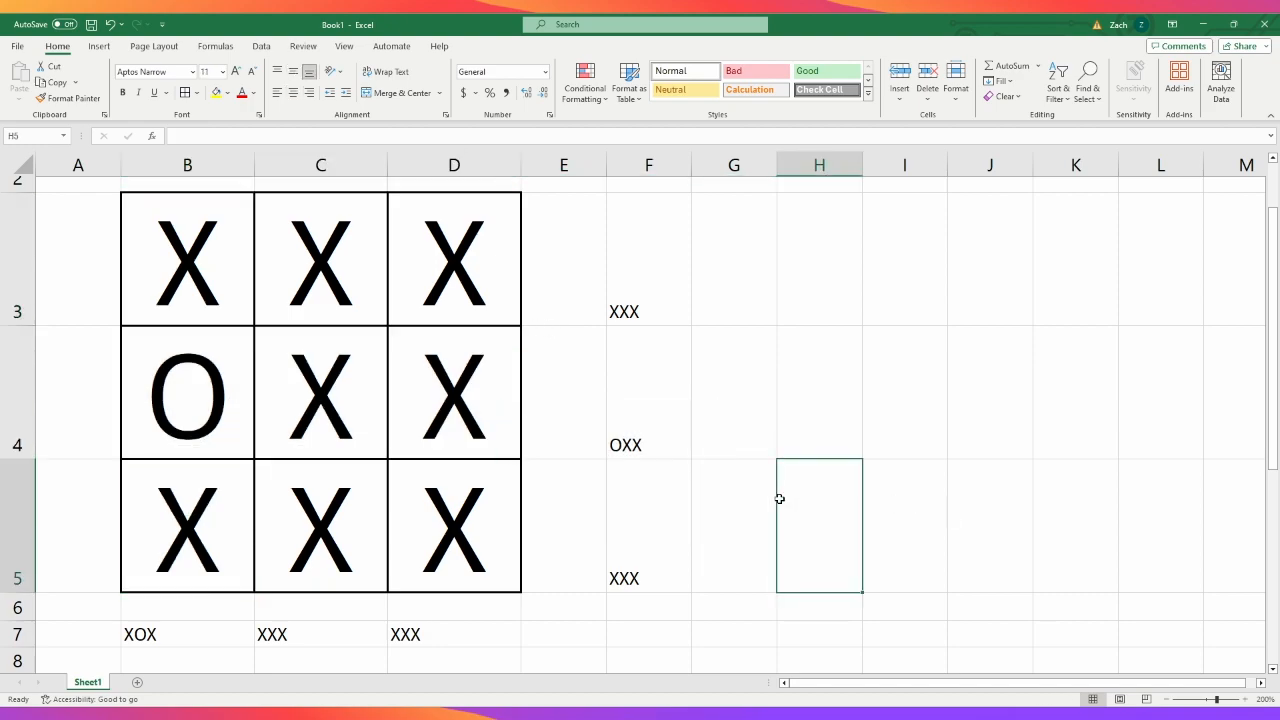
- Enter the formula =CONCATENATE(B5,C4,D3) in cell F2 to join the marks of the rising diagonal
{"action": "scroll", "coordinate": [253, 481], "scroll_direction": "up", "scroll_amount": 2}
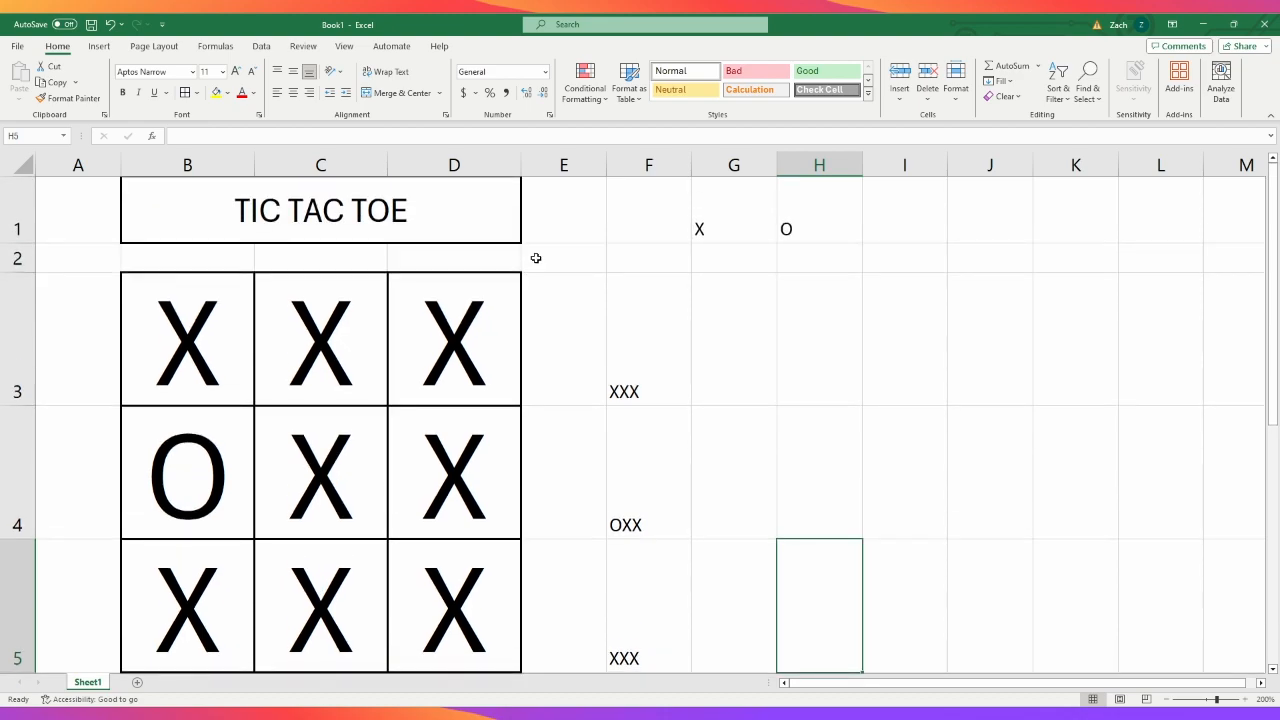
{"action": "left_click", "coordinate": [633, 262]}
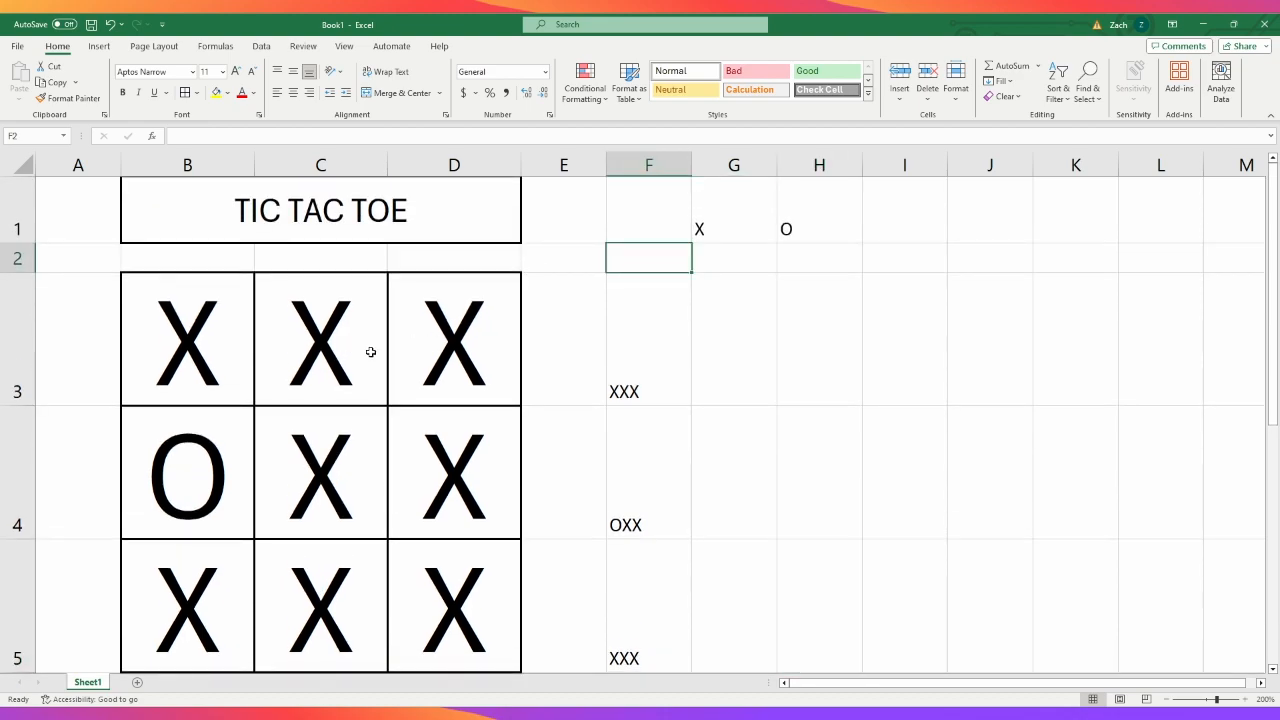
{"action": "left_click", "coordinate": [452, 133]}
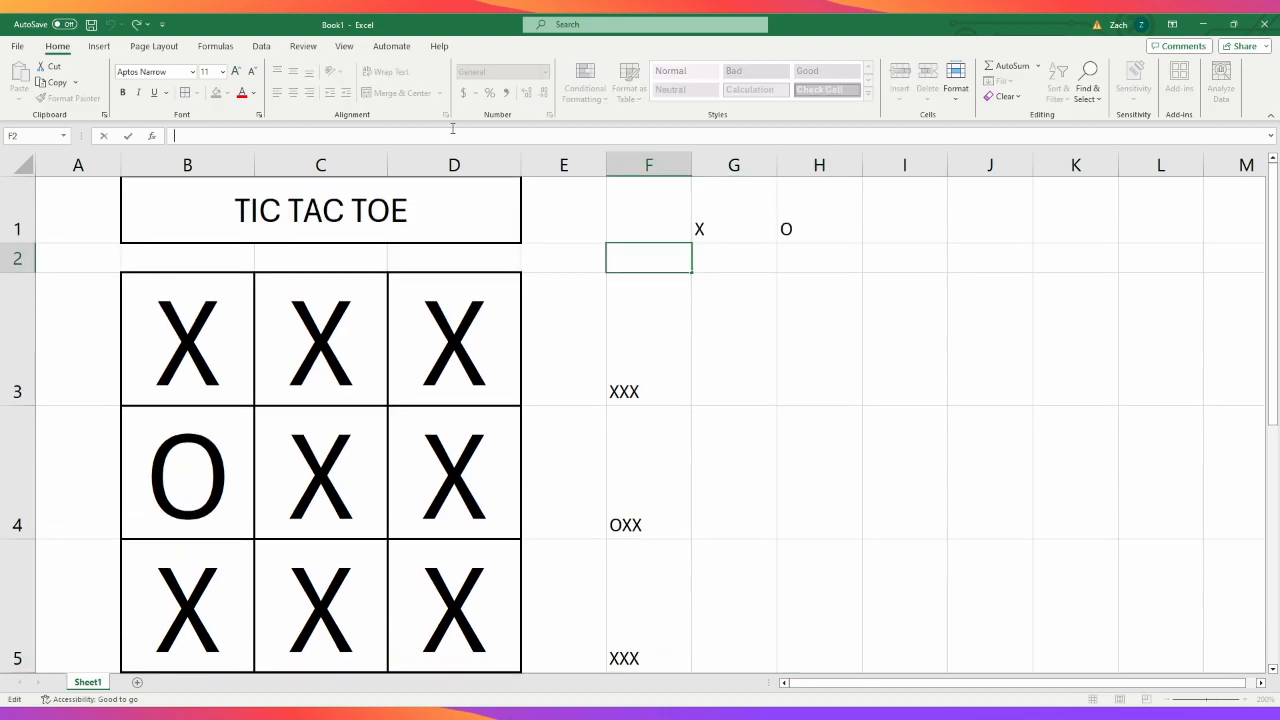
{"action": "type", "text": "=CON"}
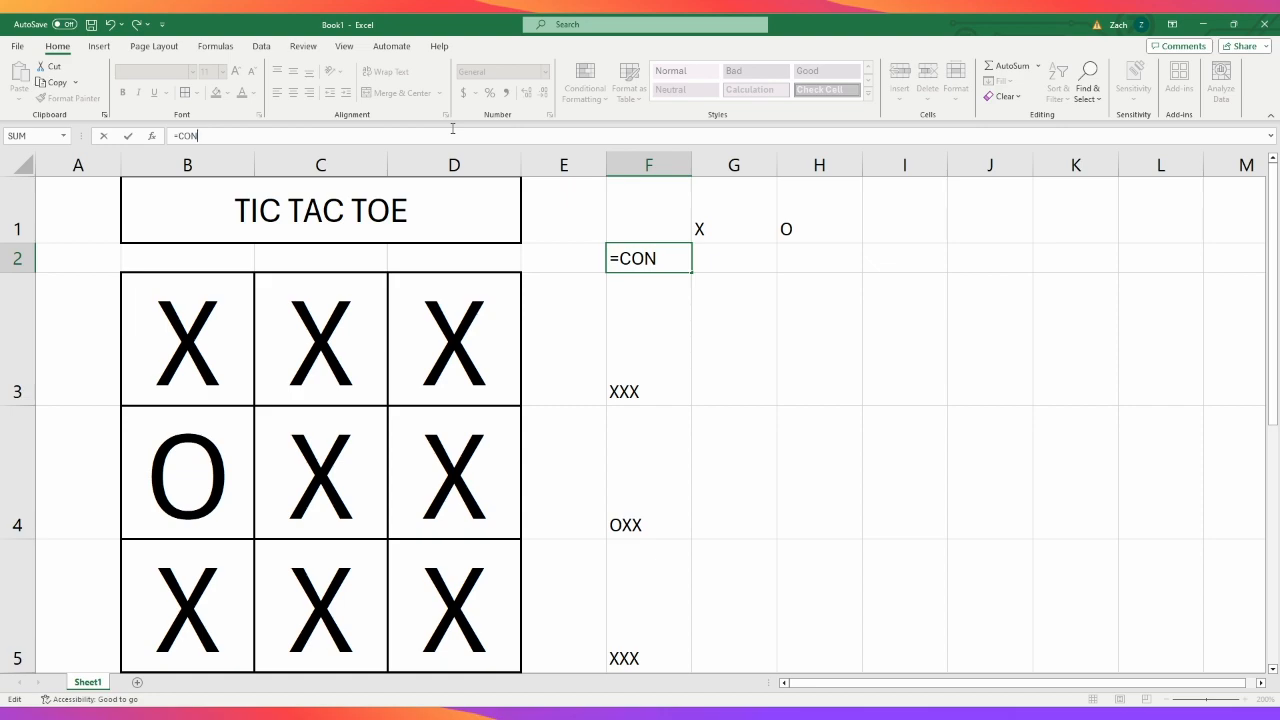
{"action": "type", "text": "CA"}
{"action": "key", "text": "Tab"}
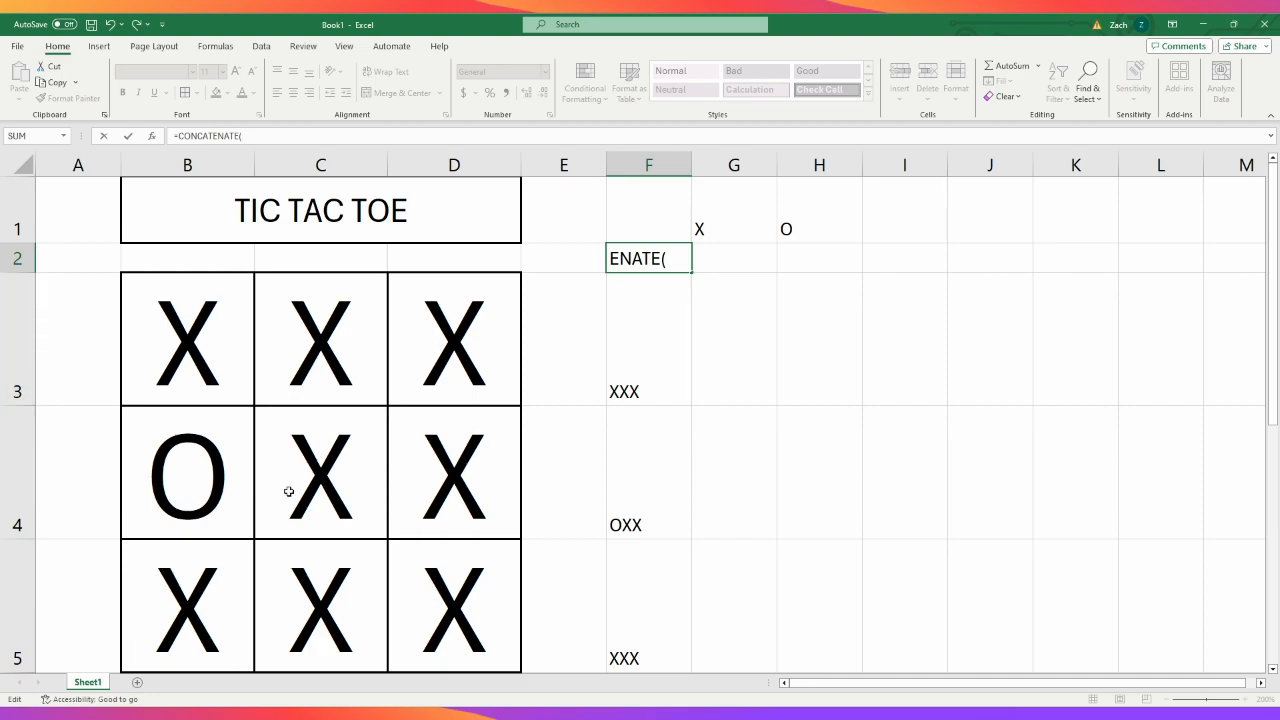
{"action": "left_click", "coordinate": [178, 616]}
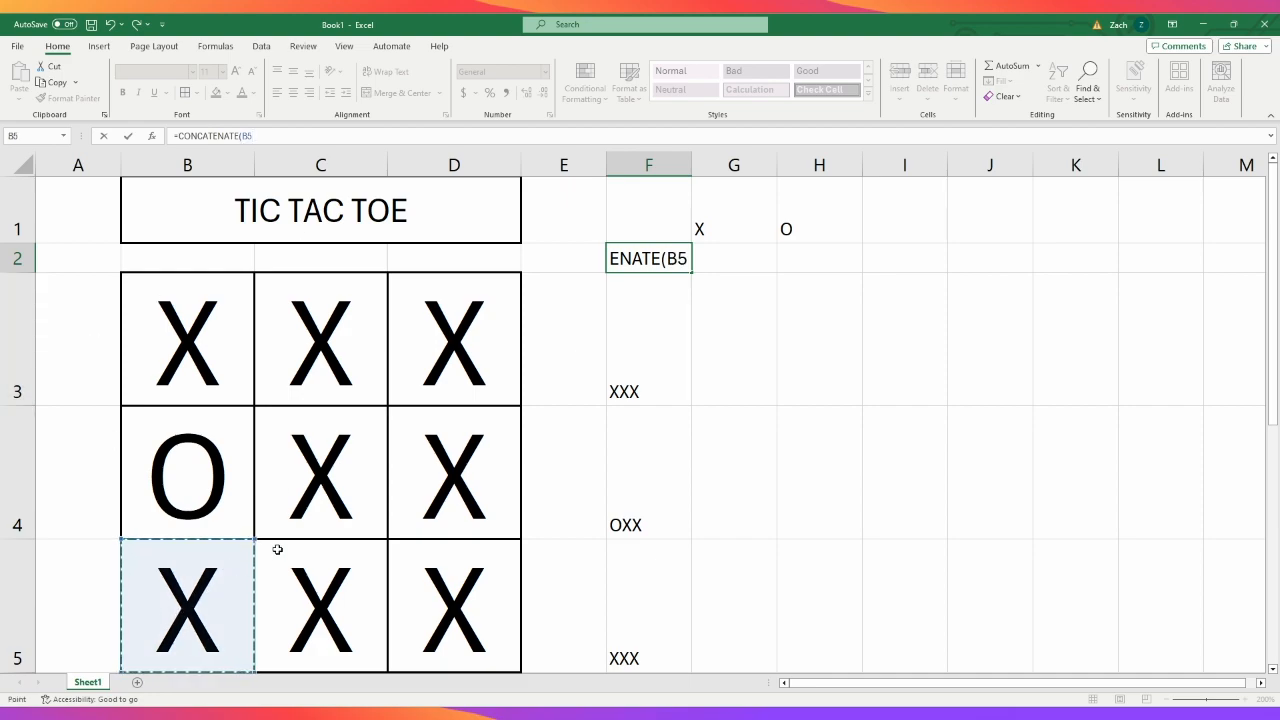
{"action": "type", "text": ","}
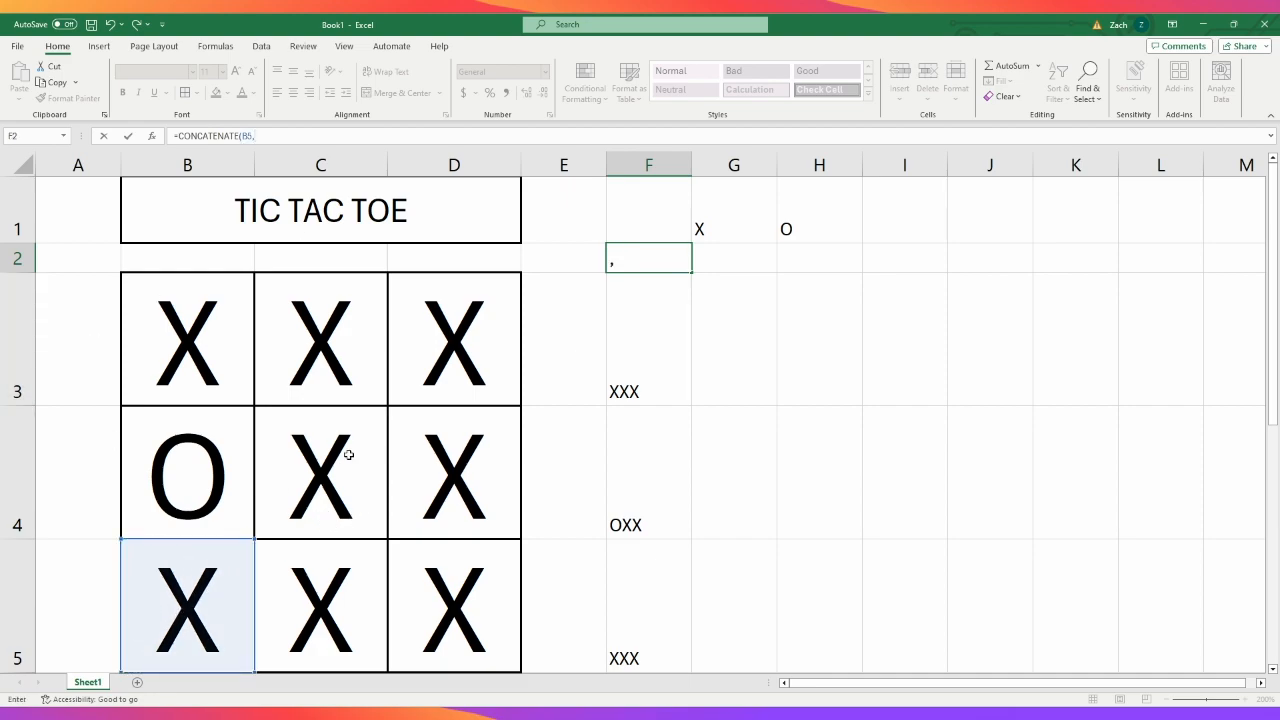
{"action": "left_click", "coordinate": [322, 527]}
{"action": "type", "text": ","}
{"action": "left_click", "coordinate": [496, 290]}
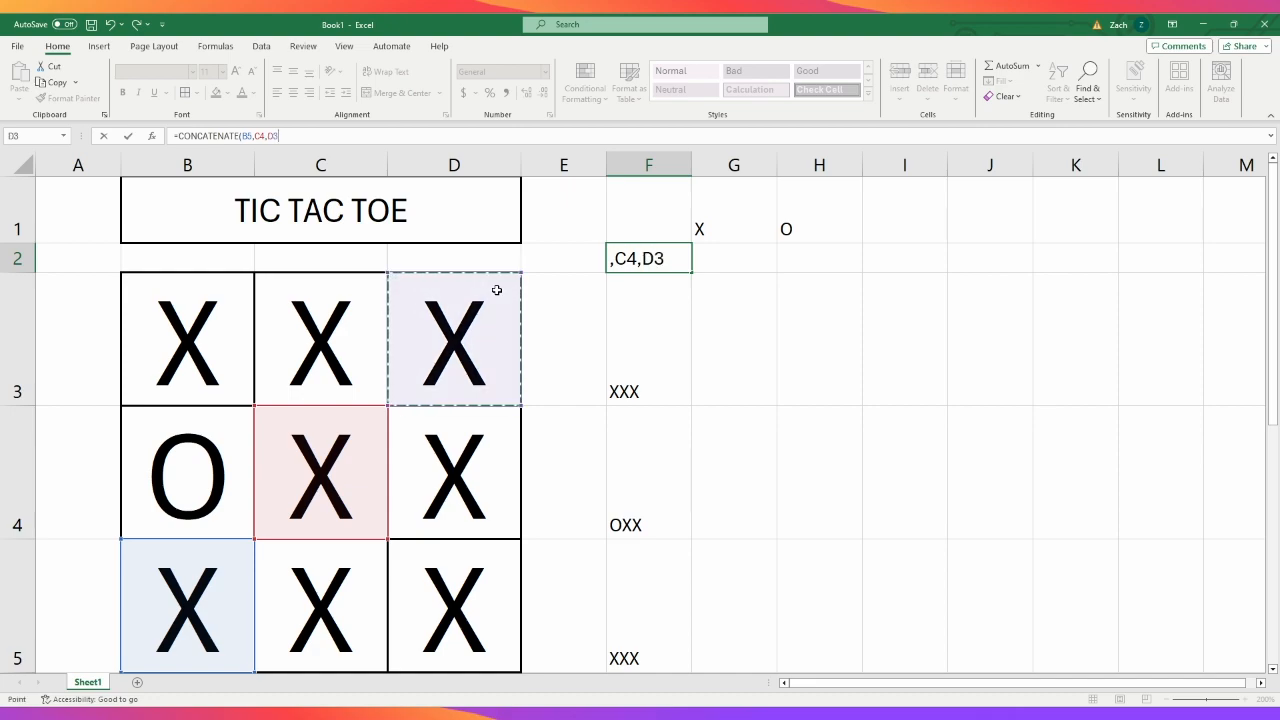
{"action": "key", "text": "Return"}
- Test the rising diagonal's formula by replacing the content of D3 with O, then undo the trial while keeping the formula in F2
{"action": "left_click", "coordinate": [307, 458]}
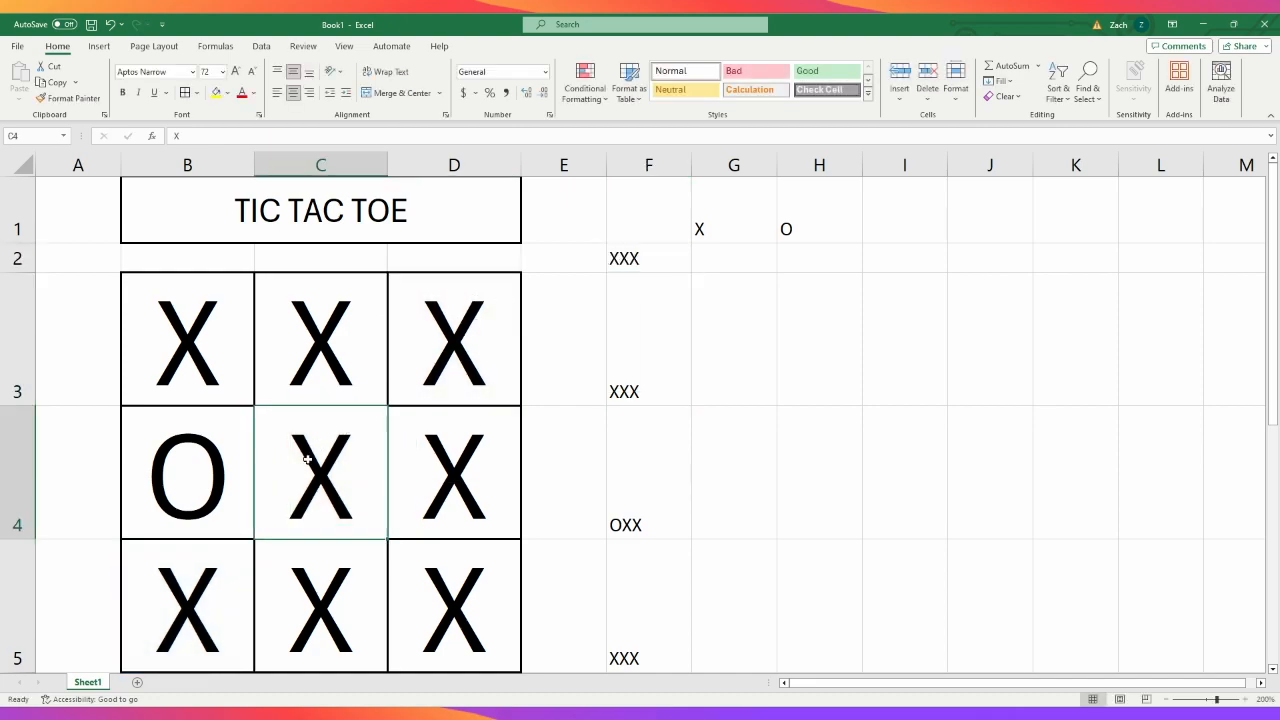
{"action": "left_click", "coordinate": [450, 368]}
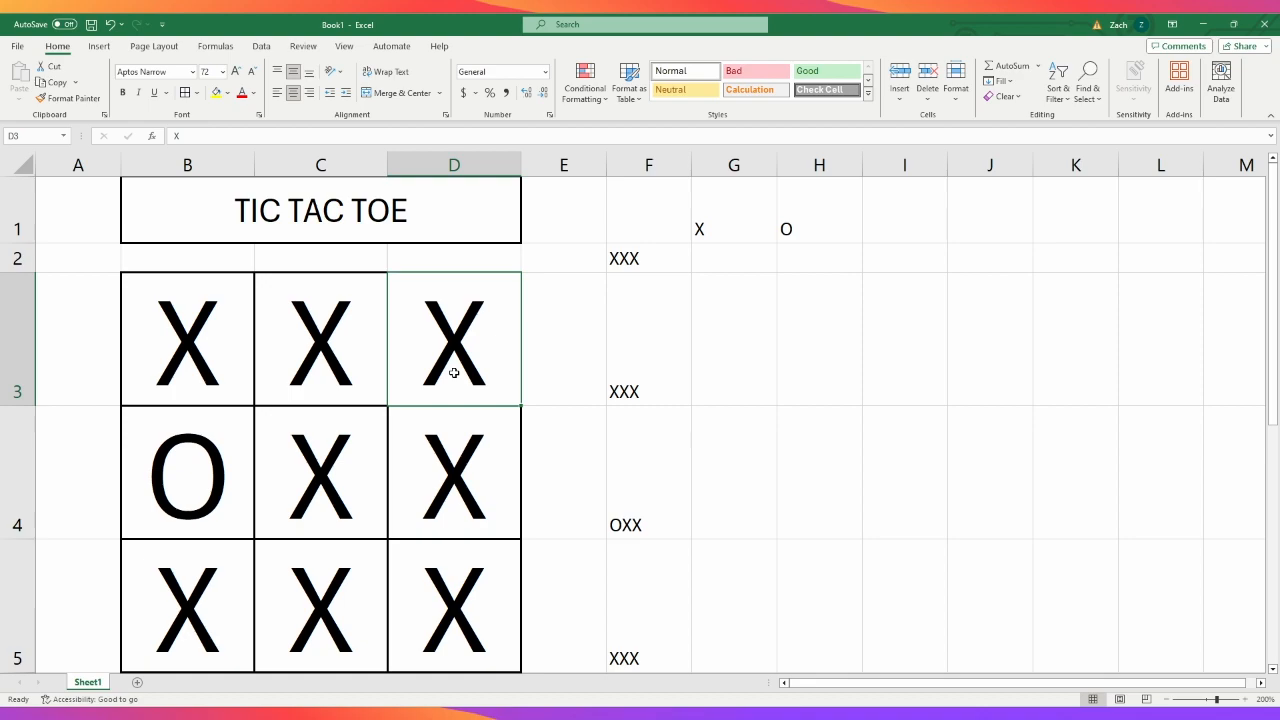
{"action": "type", "text": "O"}
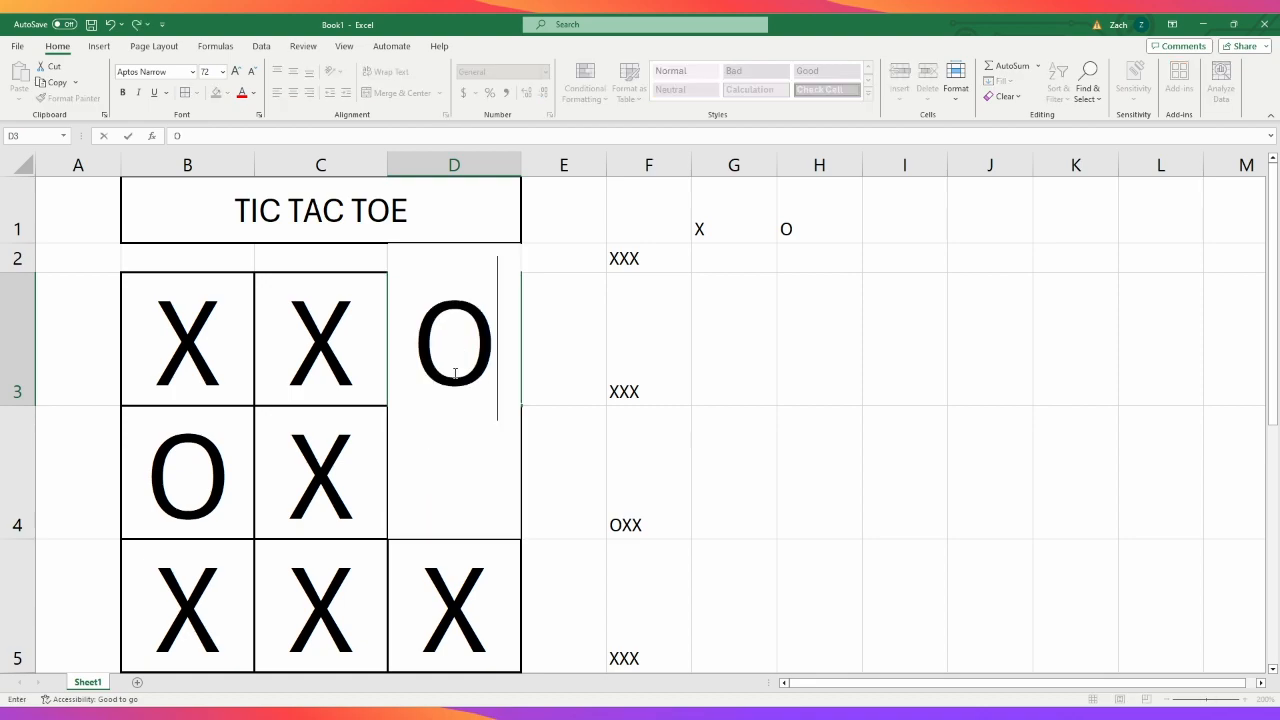
{"action": "key", "text": "Return"}
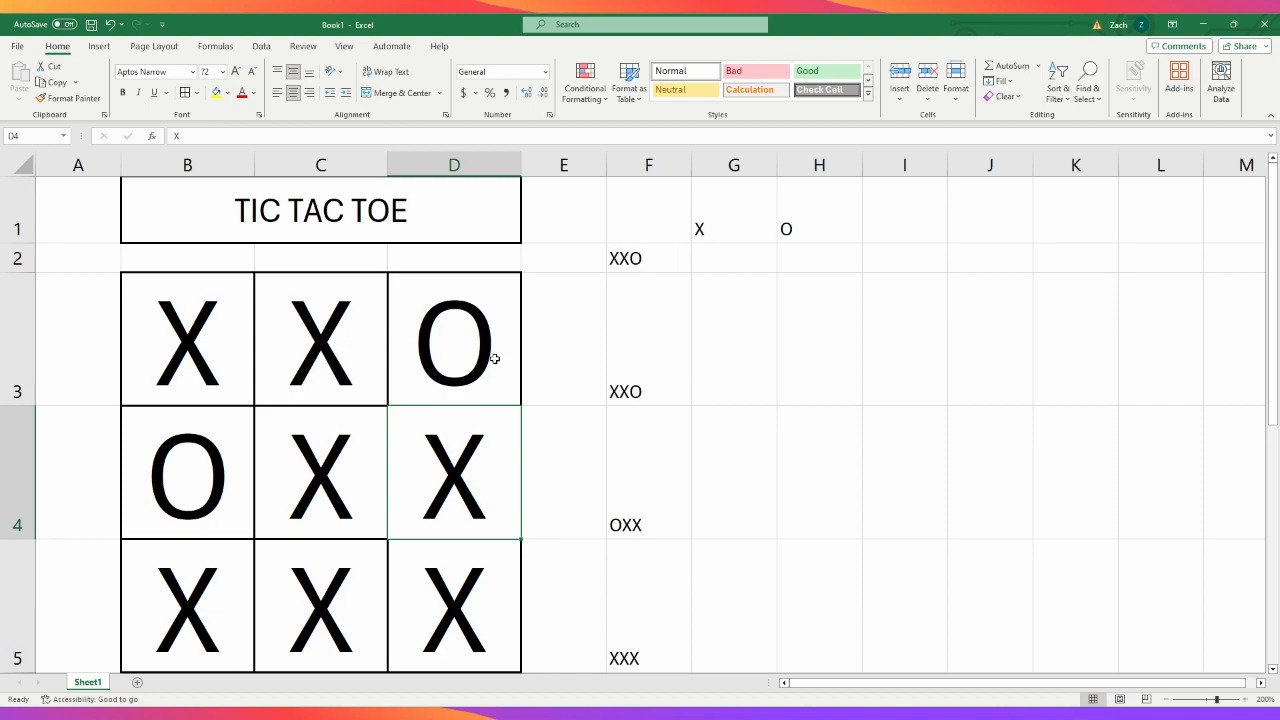
{"action": "key", "text": "ctrl+z"}
{"action": "key", "text": "ctrl+z"}
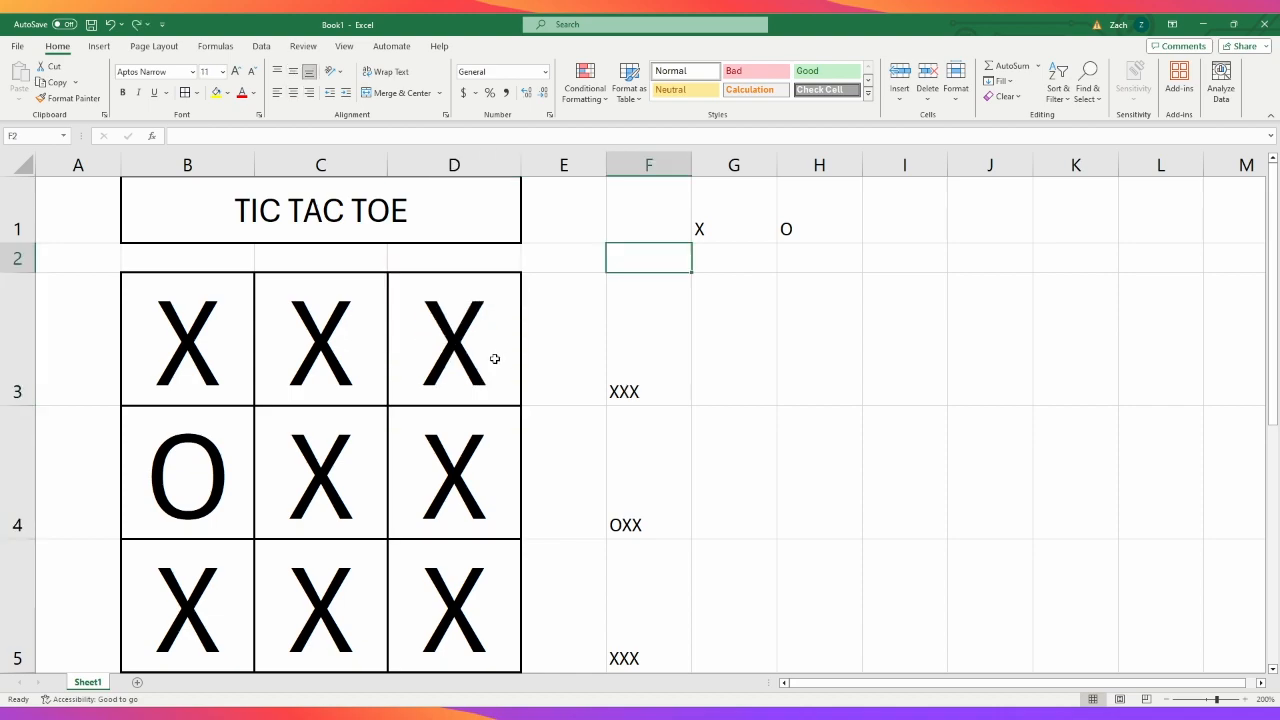
{"action": "left_click", "coordinate": [135, 24]}
- Enter the formula =CONCATENATE(B3,C4,D5) in cell F6 to join the marks of the falling diagonal
{"action": "scroll", "coordinate": [703, 554], "scroll_direction": "down", "scroll_amount": 2}
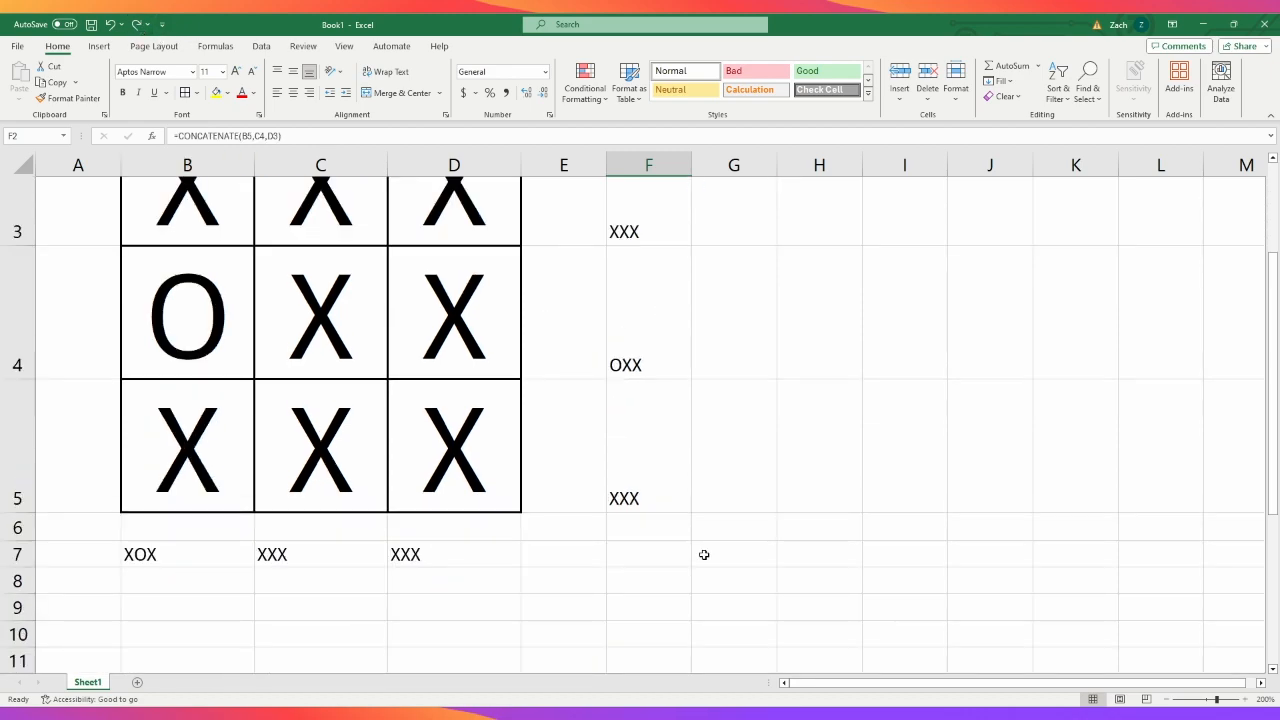
{"action": "left_click", "coordinate": [641, 557]}
{"action": "scroll", "coordinate": [636, 548], "scroll_direction": "up", "scroll_amount": 2}
{"action": "scroll", "coordinate": [632, 560], "scroll_direction": "down", "scroll_amount": 2}
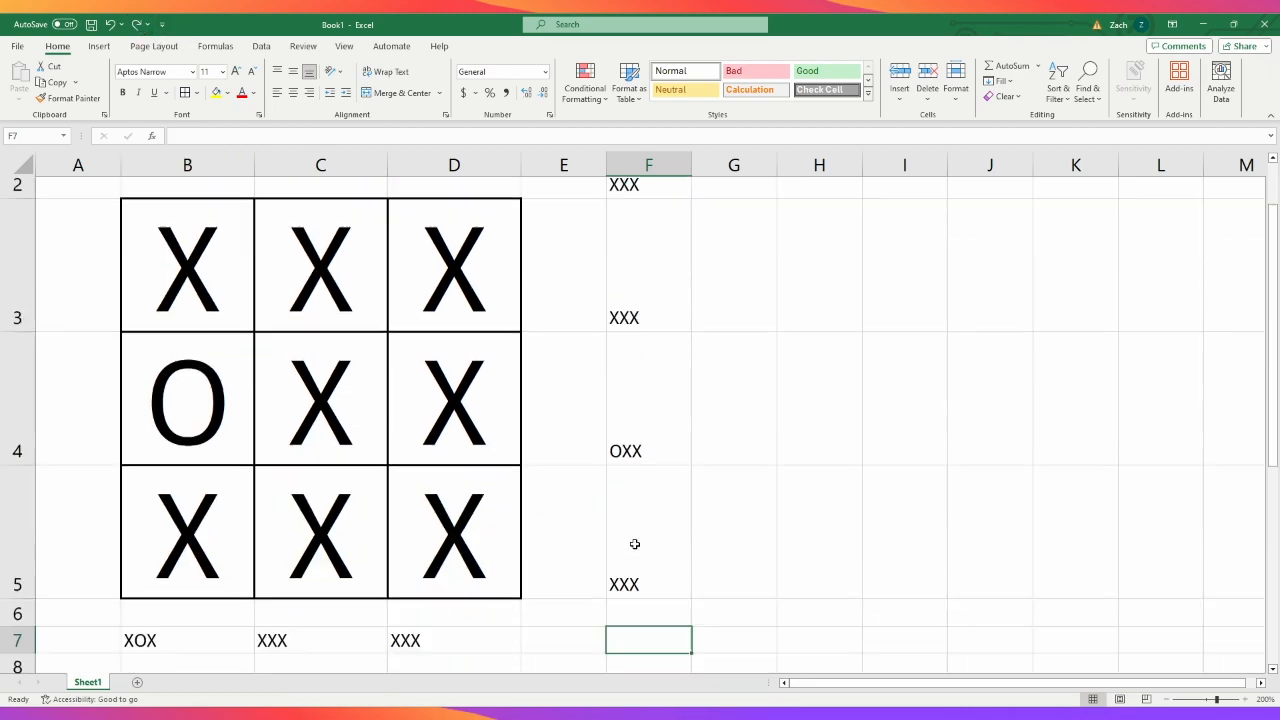
{"action": "left_click", "coordinate": [213, 285]}
{"action": "left_click", "coordinate": [660, 603]}
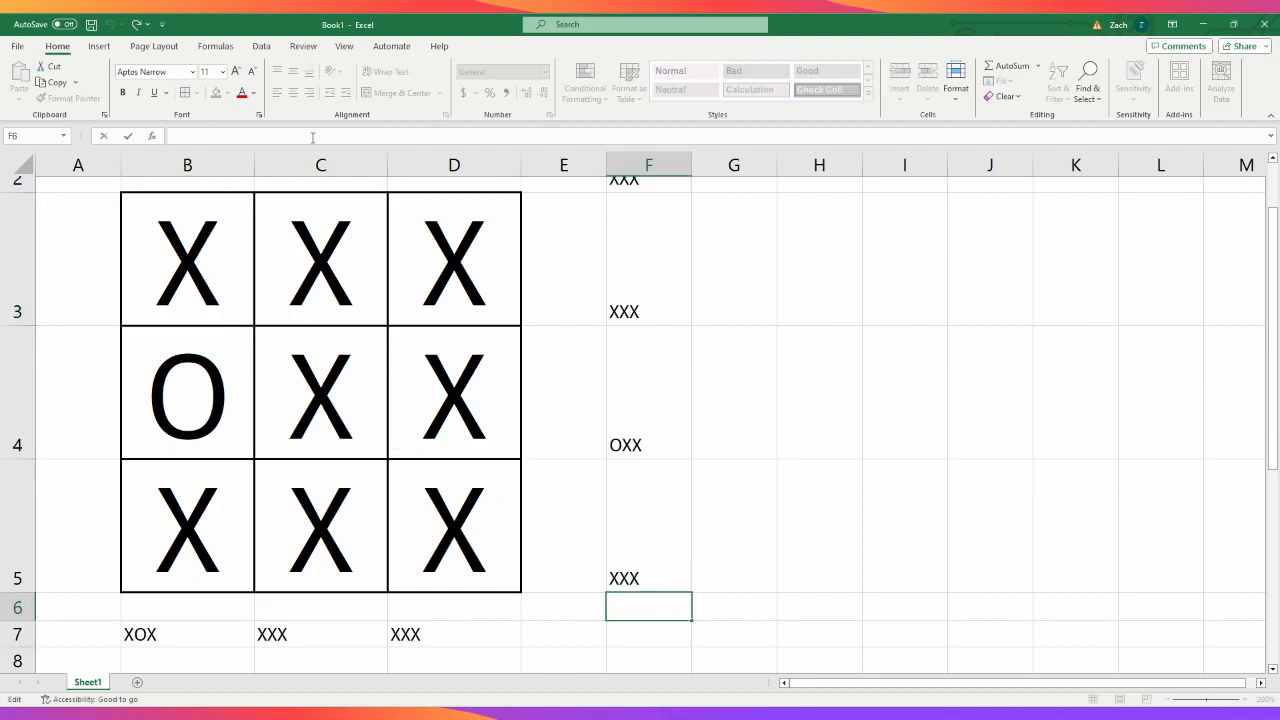
{"action": "type", "text": "="}
{"action": "key", "text": "BackSpace"}
{"action": "type", "text": "=CONCA"}
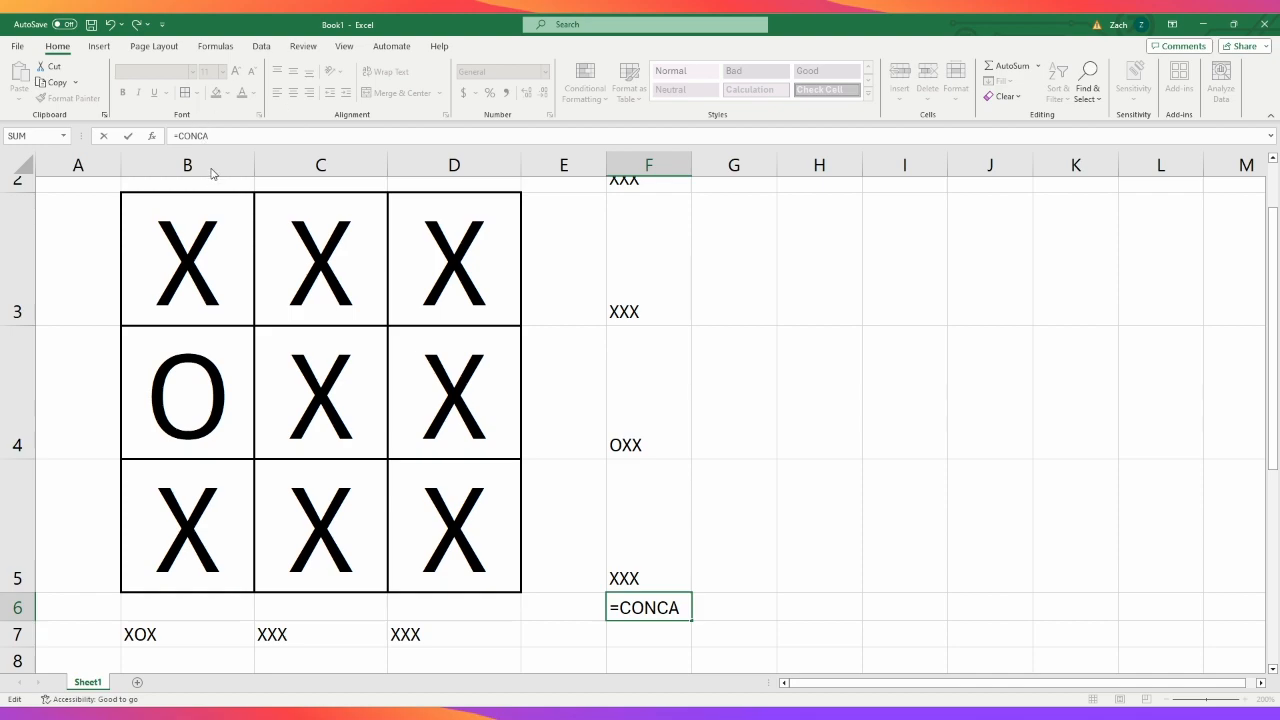
{"action": "key", "text": "Tab"}
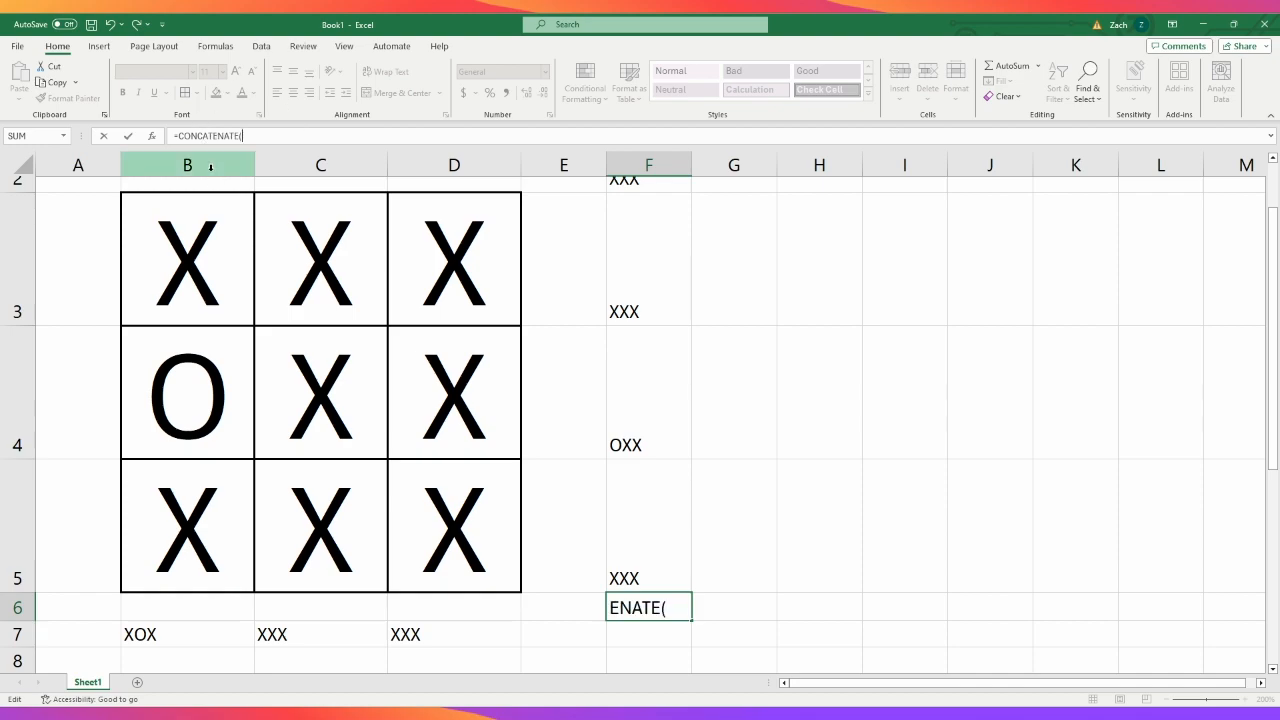
{"action": "left_click", "coordinate": [221, 273]}
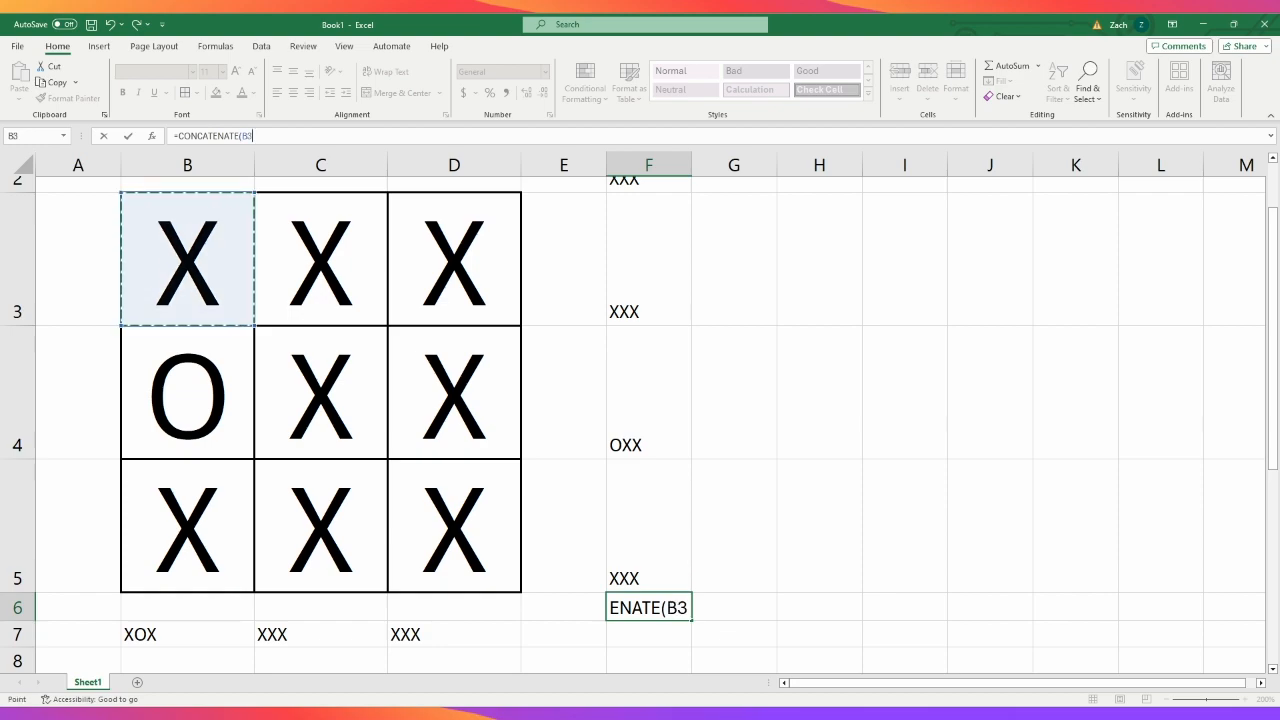
{"action": "type", "text": ","}
{"action": "left_click", "coordinate": [355, 372]}
{"action": "type", "text": ","}
{"action": "left_click", "coordinate": [430, 523]}
{"action": "key", "text": "Return"}
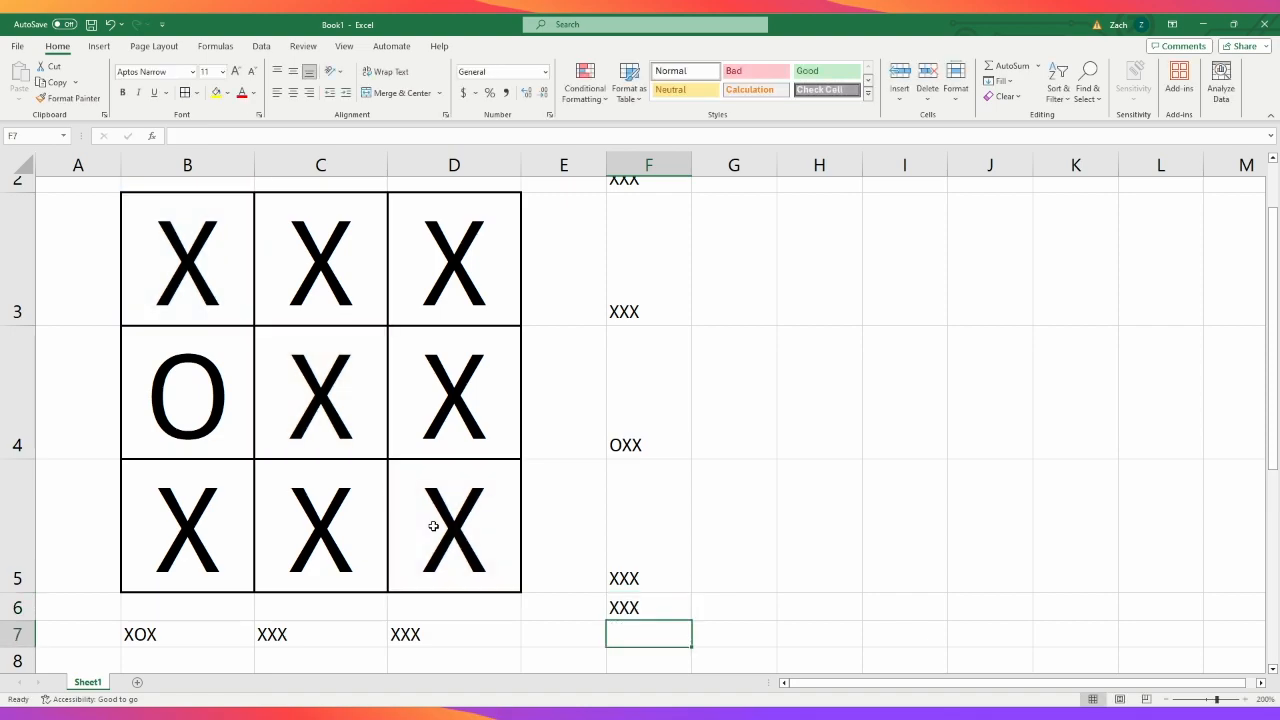
- Test the diagonal formulas by entering 9 in D5 and 7 in D3, and check the joined texts around the grid
{"action": "left_click", "coordinate": [495, 511]}
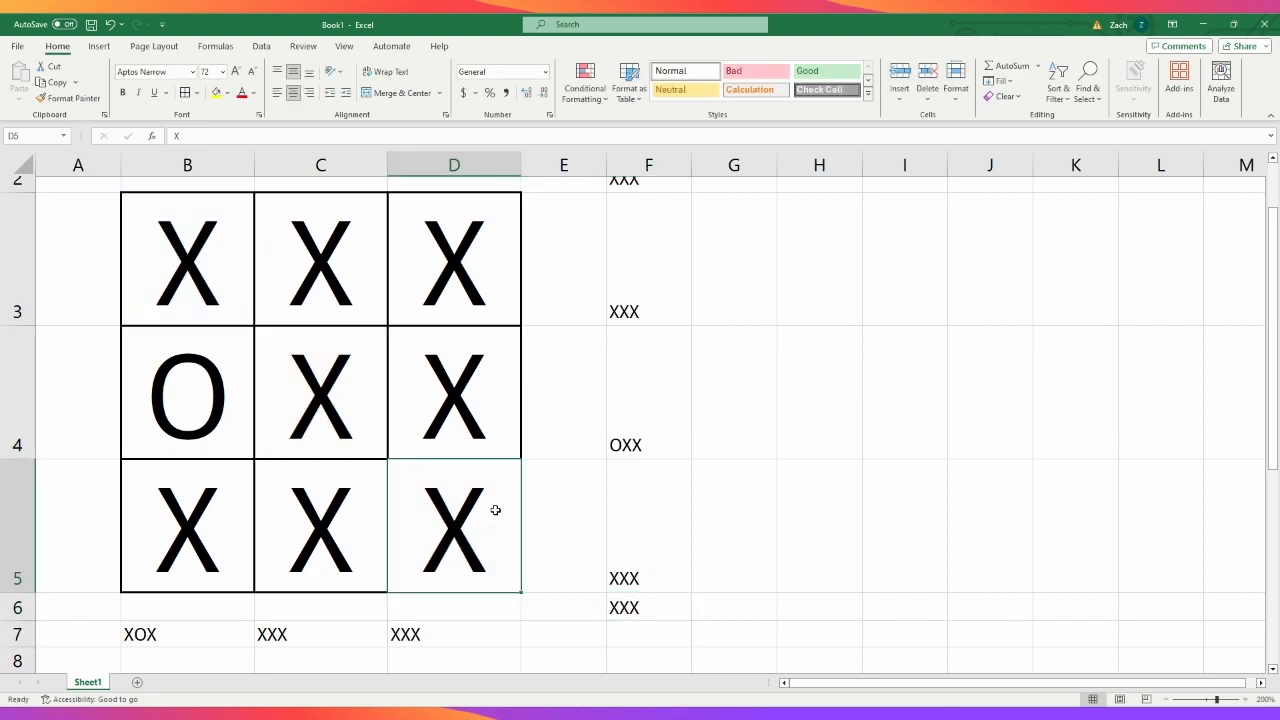
{"action": "type", "text": "9"}
{"action": "key", "text": "Return"}
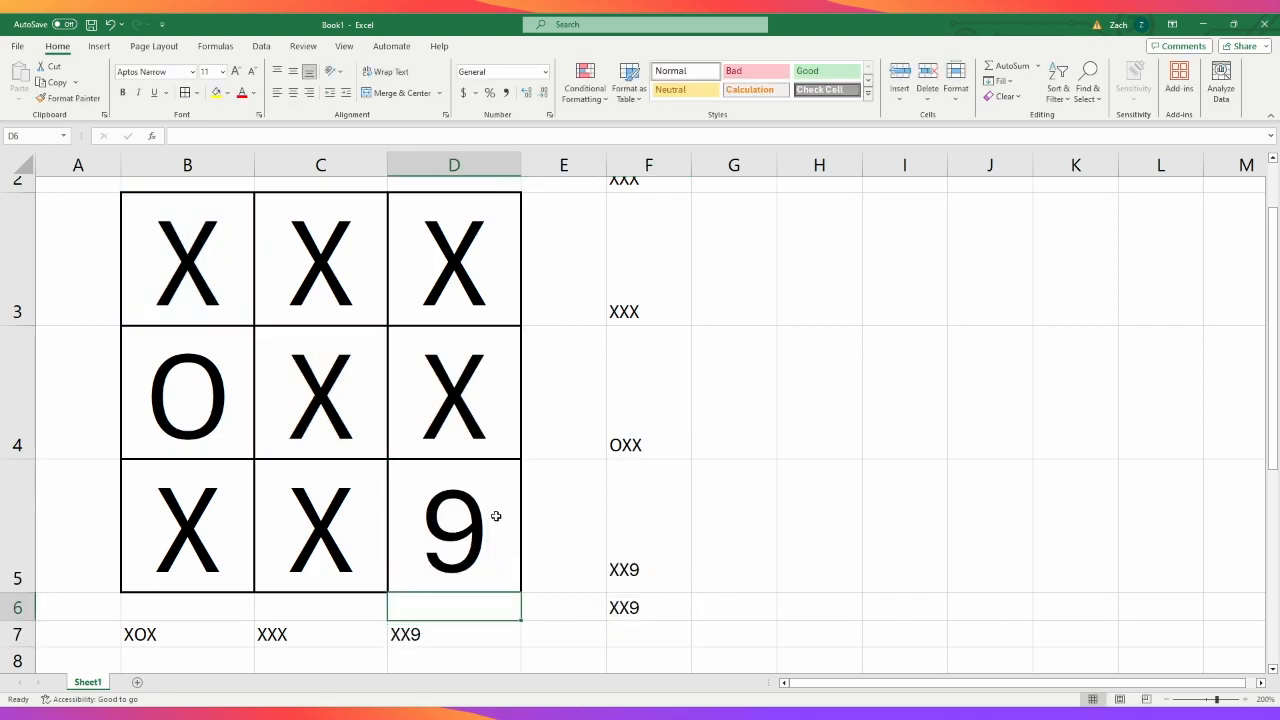
{"action": "scroll", "coordinate": [629, 604], "scroll_direction": "up", "scroll_amount": 1}
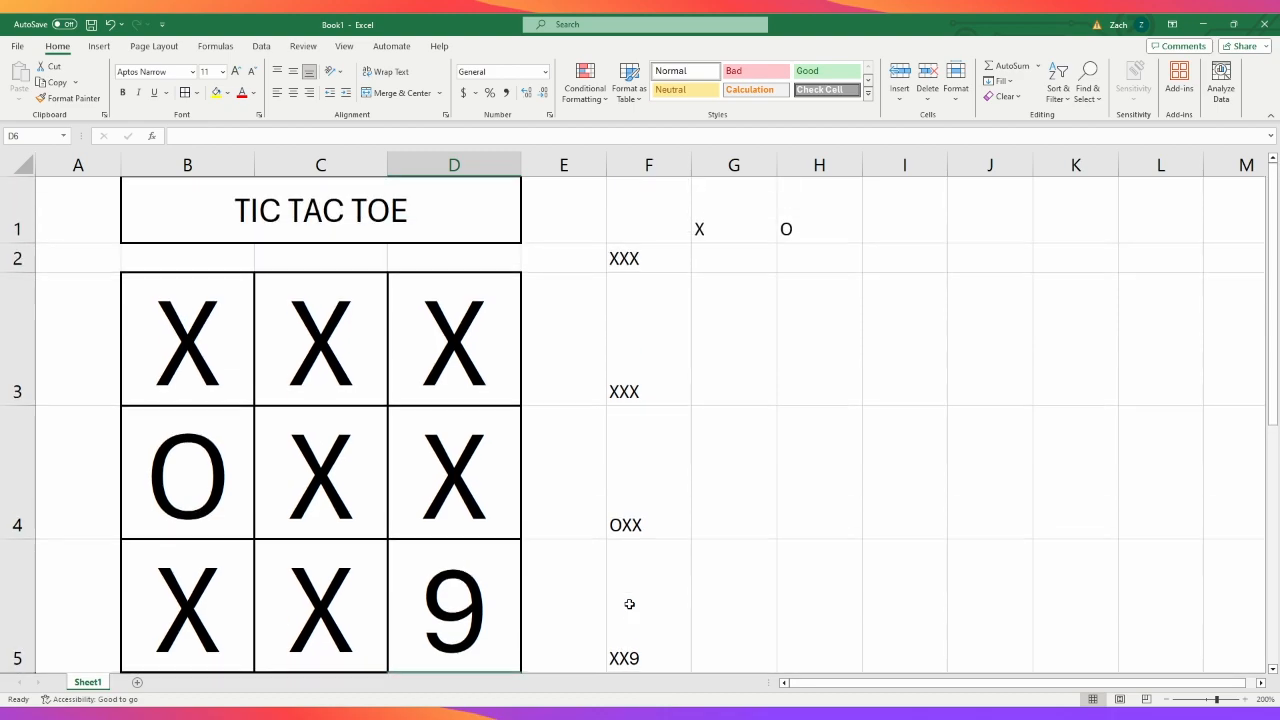
{"action": "left_click", "coordinate": [426, 339]}
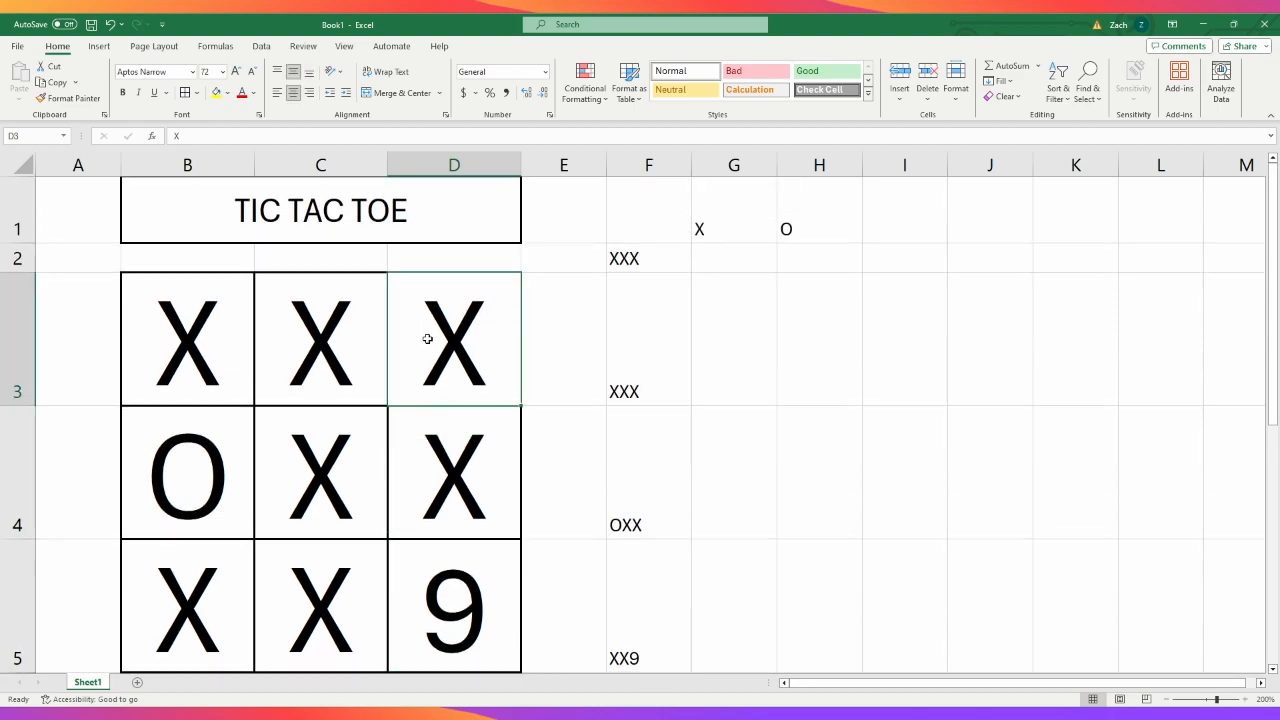
{"action": "type", "text": "7"}
{"action": "key", "text": "Return"}
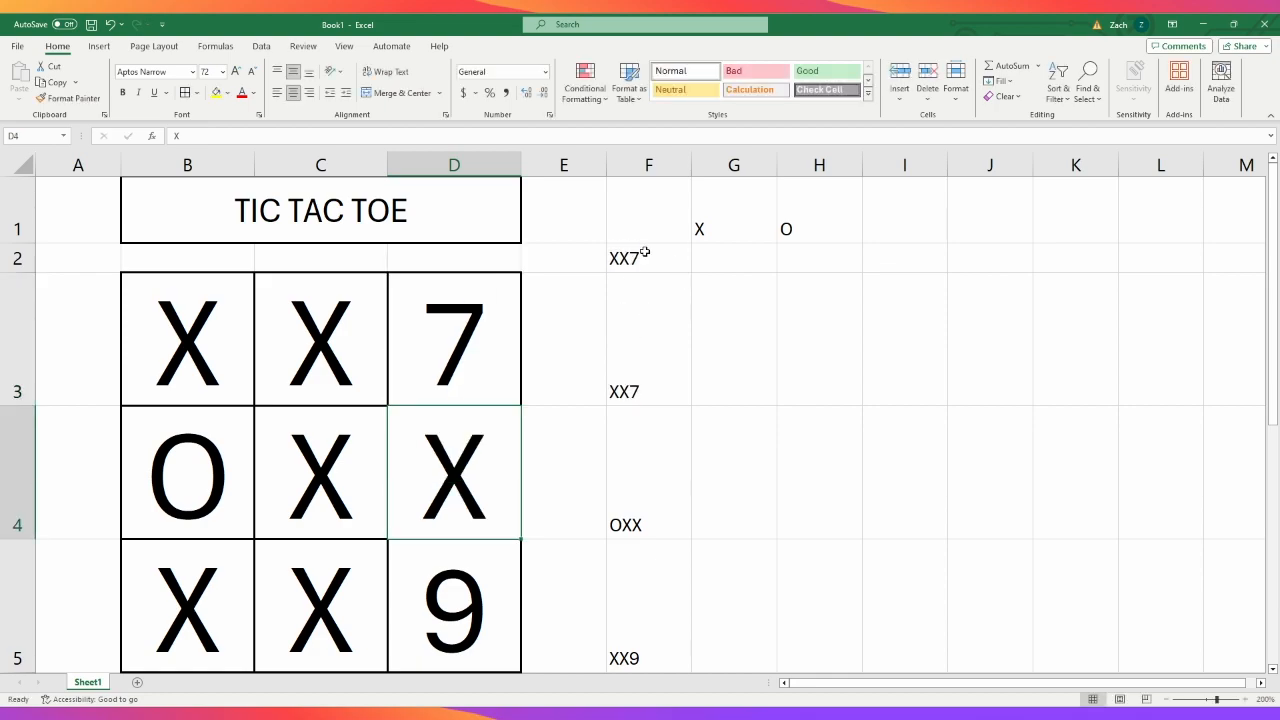
{"action": "scroll", "coordinate": [645, 460], "scroll_direction": "down", "scroll_amount": 1}
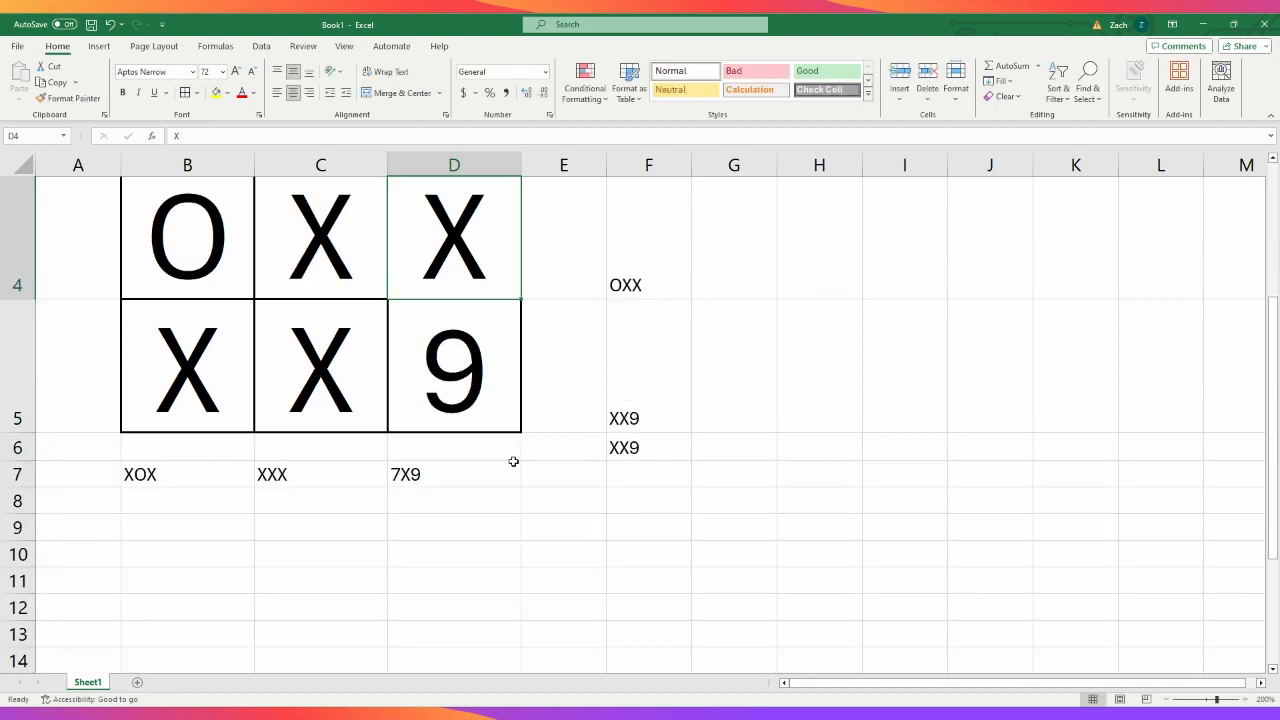
{"action": "scroll", "coordinate": [470, 500], "scroll_direction": "up", "scroll_amount": 1}
{"action": "scroll", "coordinate": [437, 497], "scroll_direction": "up", "scroll_amount": 1}
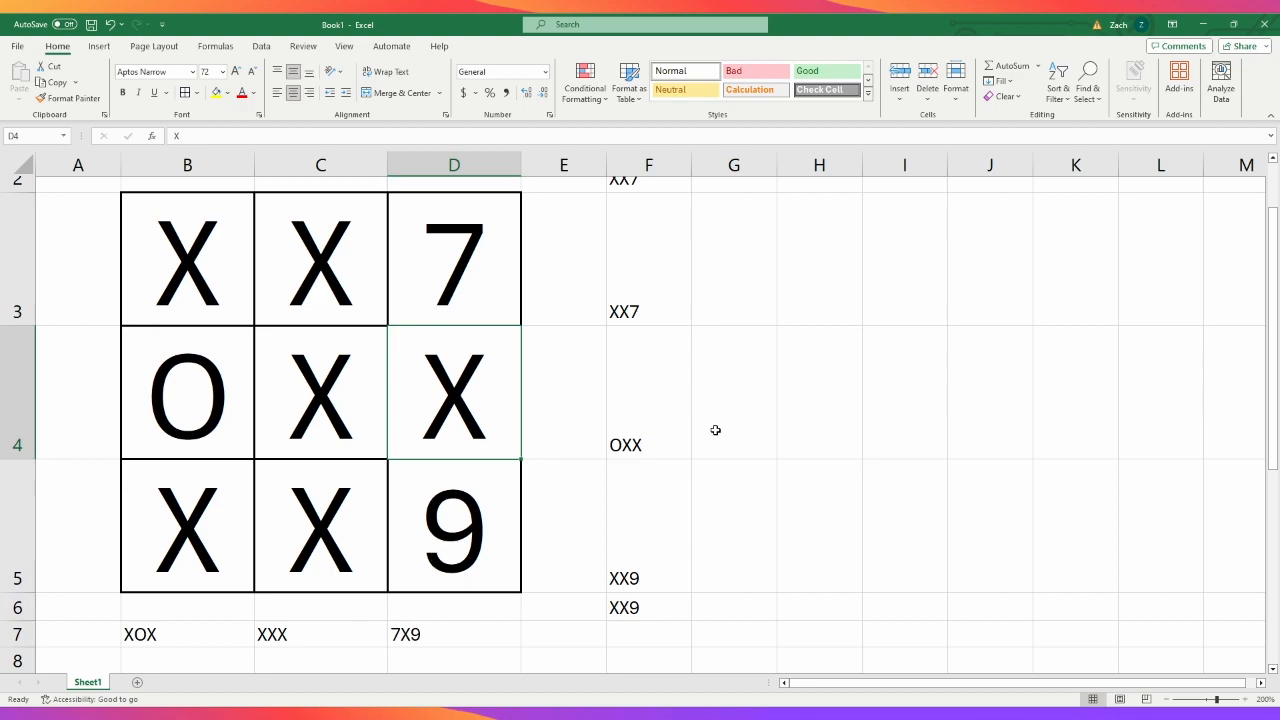
- Clear the contents of all nine cells of the grid, B3 to D5
{"action": "left_click", "coordinate": [458, 266]}
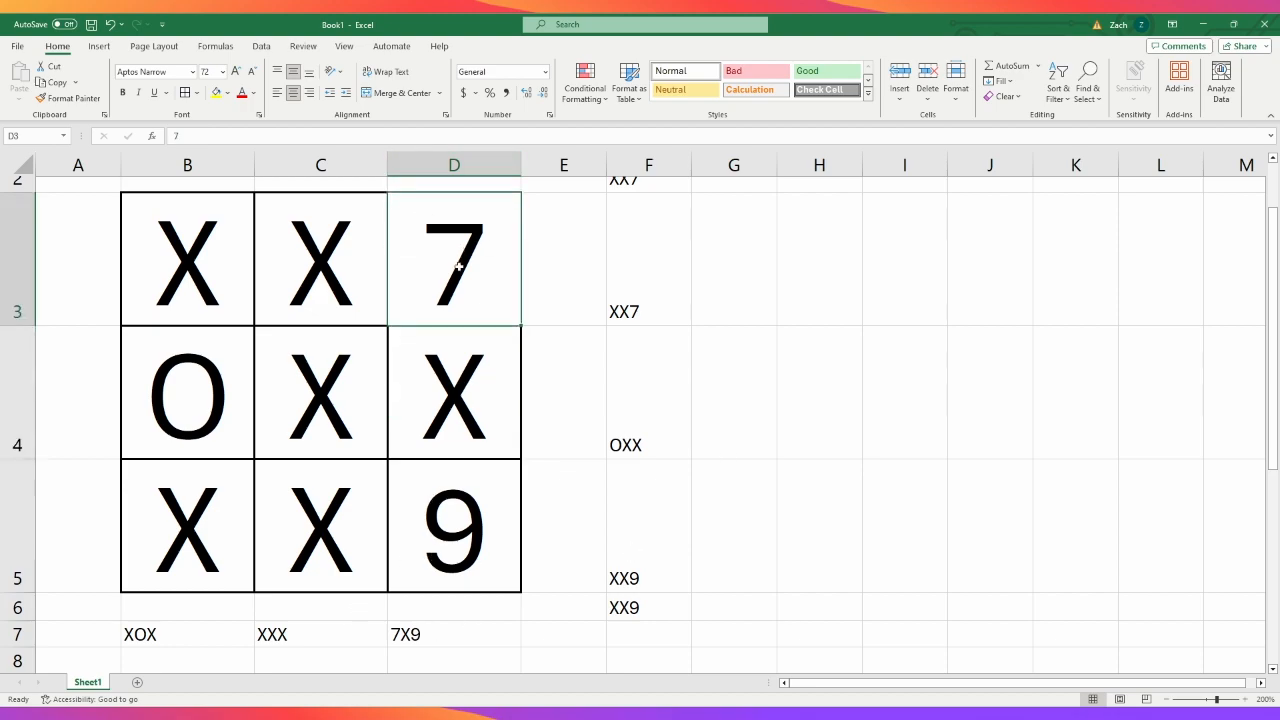
{"action": "key", "text": "Delete"}
{"action": "left_click", "coordinate": [382, 506]}
{"action": "key", "text": "Delete"}
{"action": "left_click", "coordinate": [136, 360]}
{"action": "key", "text": "Delete"}
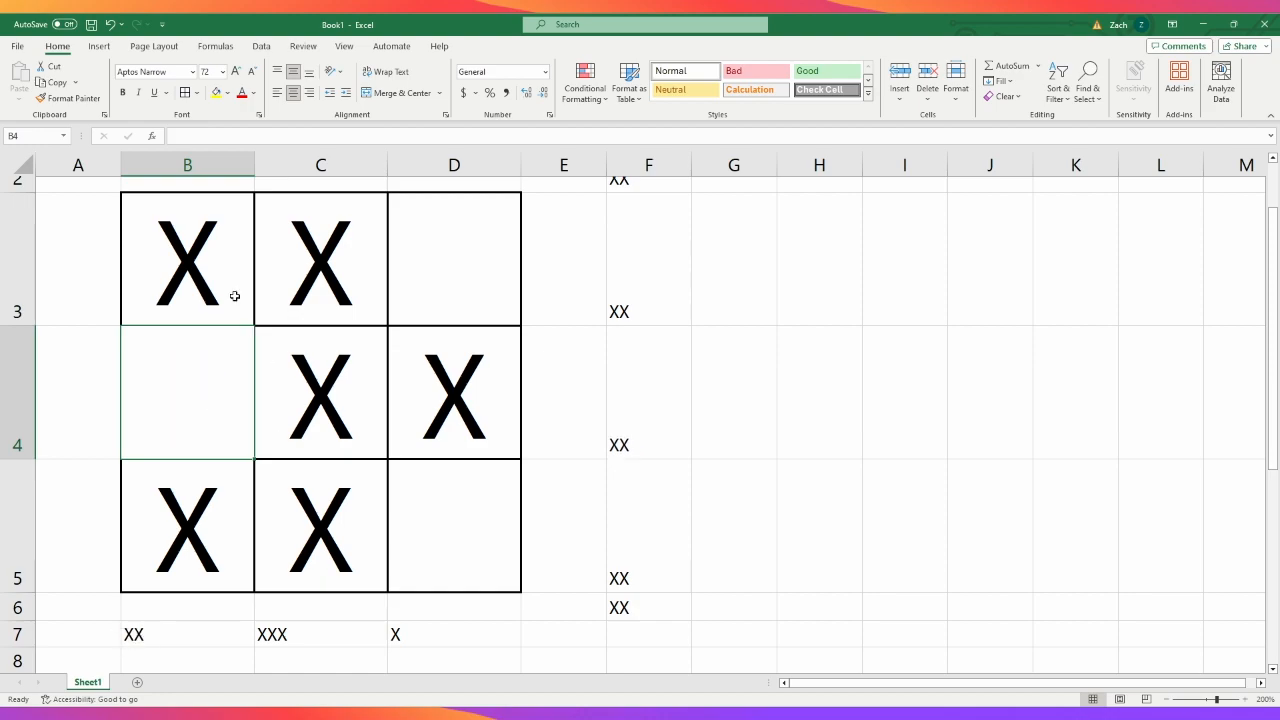
{"action": "left_click", "coordinate": [250, 318]}
{"action": "key", "text": "Delete"}
{"action": "left_click", "coordinate": [308, 271]}
{"action": "key", "text": "Delete"}
{"action": "left_click", "coordinate": [450, 390]}
{"action": "key", "text": "Delete"}
{"action": "left_click", "coordinate": [323, 371]}
{"action": "key", "text": "Delete"}
{"action": "key", "text": "Delete"}
{"action": "left_click", "coordinate": [239, 516]}
{"action": "key", "text": "Delete"}
{"action": "left_click", "coordinate": [346, 271]}
- Enter X in cells B3, C3 and D3 and check the joined texts beside and below the grid
{"action": "left_click", "coordinate": [216, 257]}
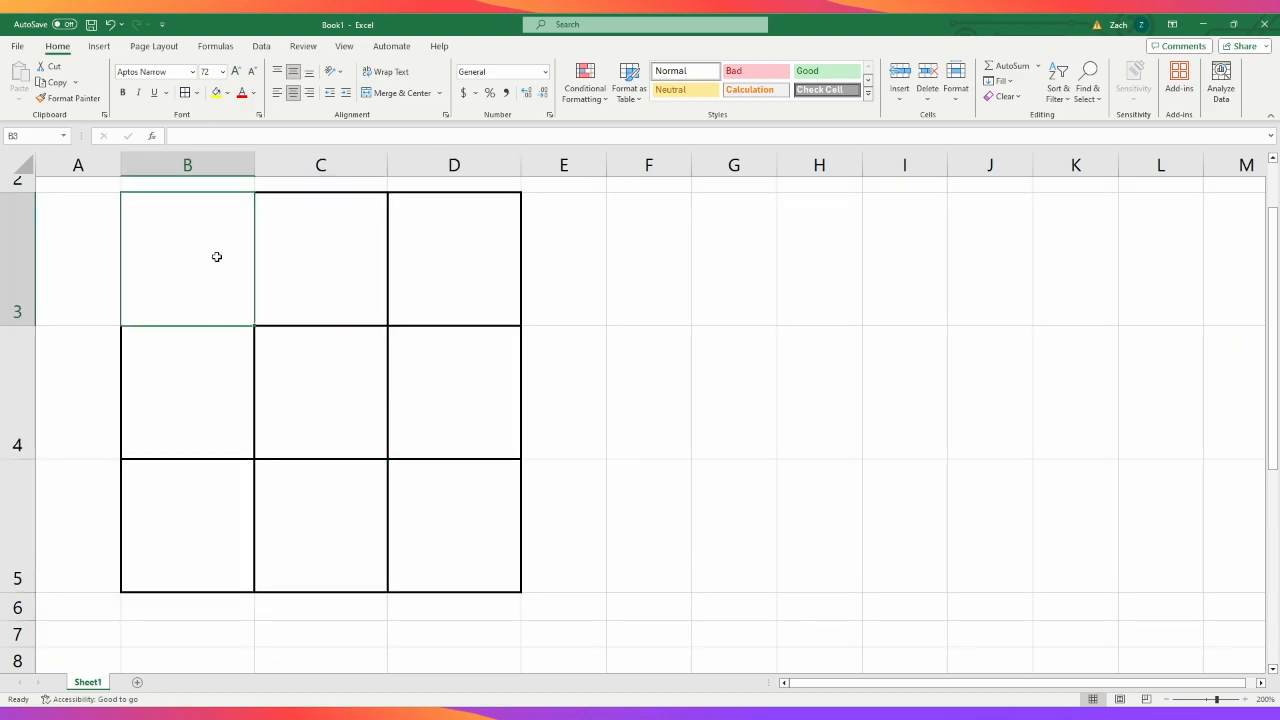
{"action": "type", "text": "X"}
{"action": "key", "text": "Tab"}
{"action": "type", "text": "X"}
{"action": "key", "text": "Tab"}
{"action": "type", "text": "X"}
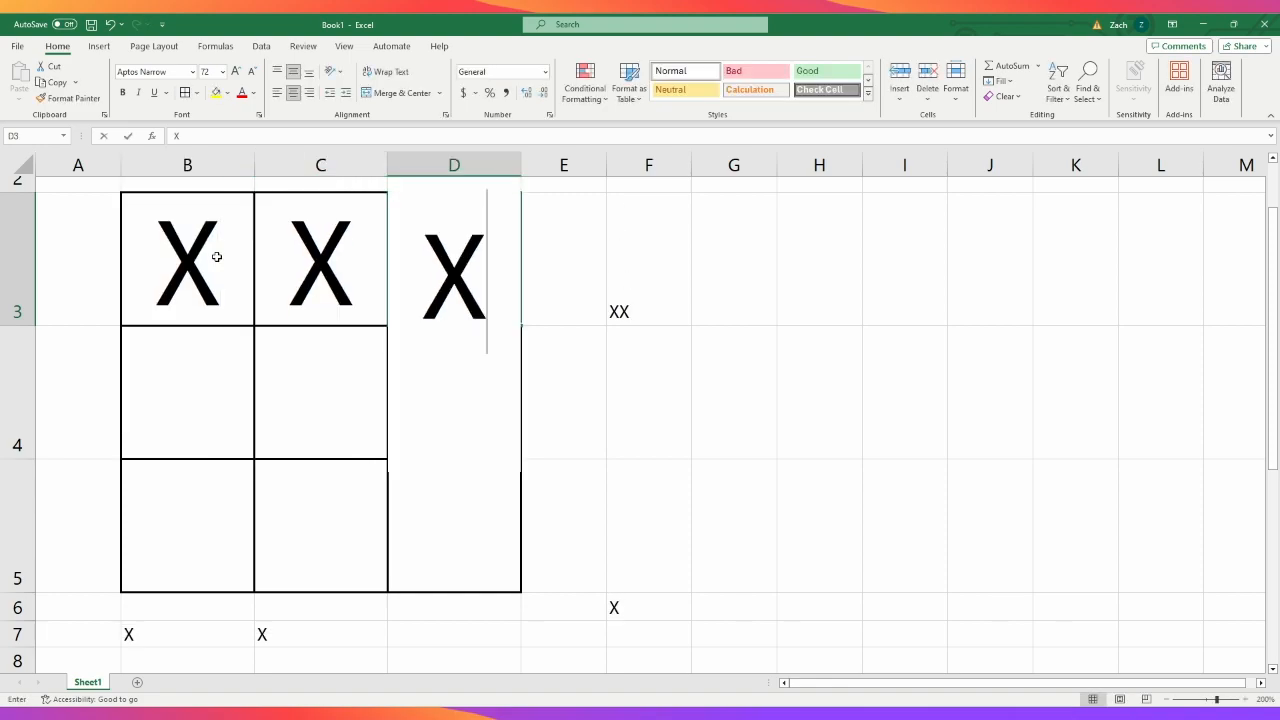
{"action": "key", "text": "Return"}
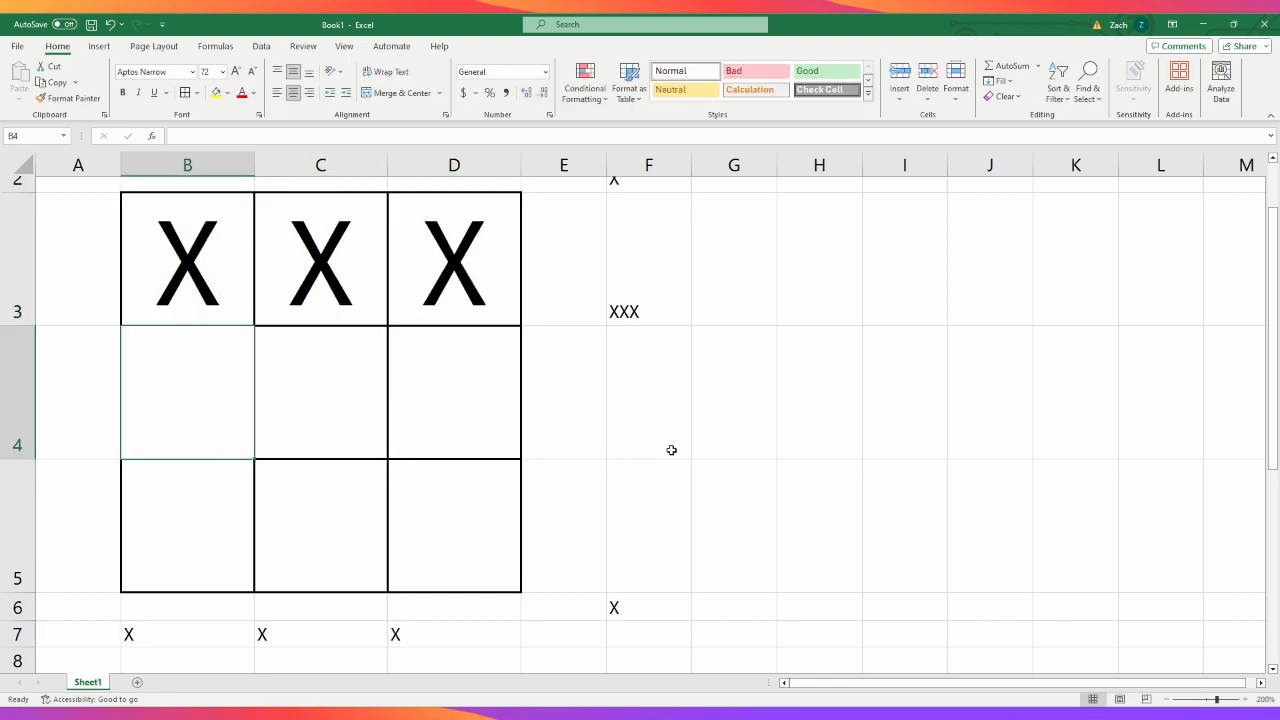
{"action": "scroll", "coordinate": [671, 449], "scroll_direction": "up", "scroll_amount": 1}
{"action": "scroll", "coordinate": [671, 449], "scroll_direction": "down", "scroll_amount": 1}
{"action": "scroll", "coordinate": [671, 449], "scroll_direction": "up", "scroll_amount": 1}
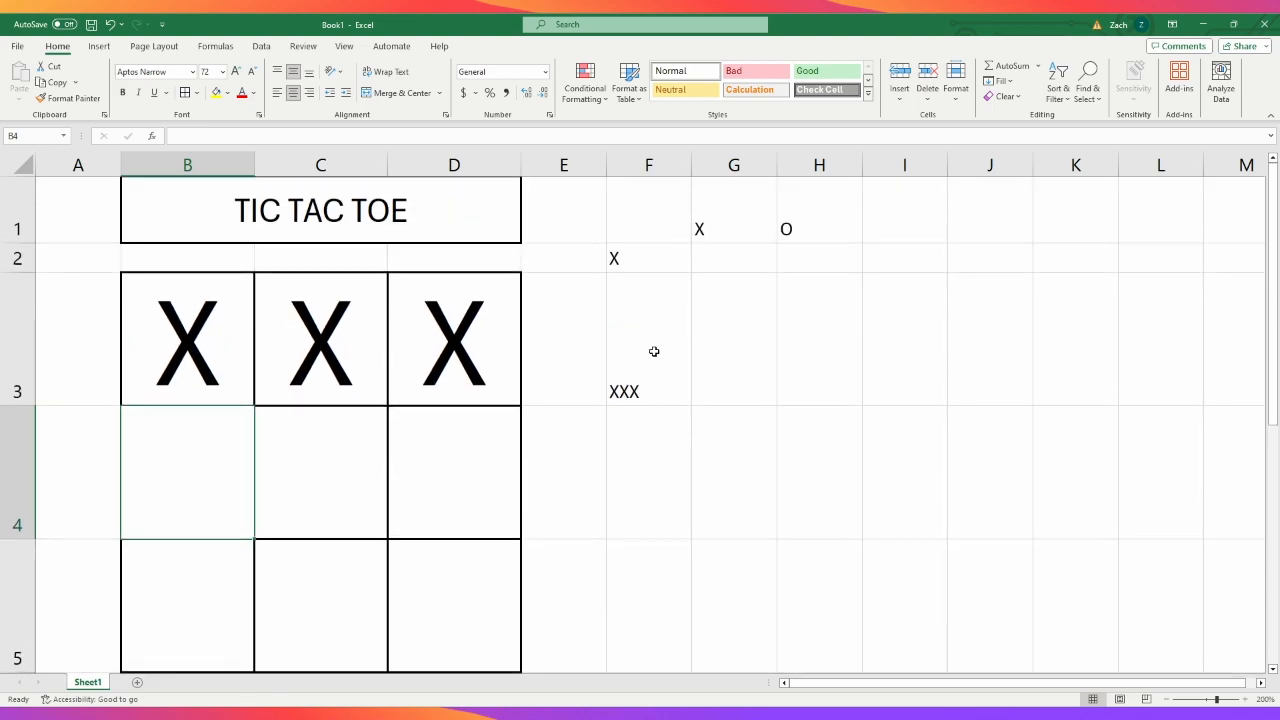
- Inspect the diagonal formula in F2 and clear the contents of cells G1 and H1
{"action": "left_click", "coordinate": [638, 263]}
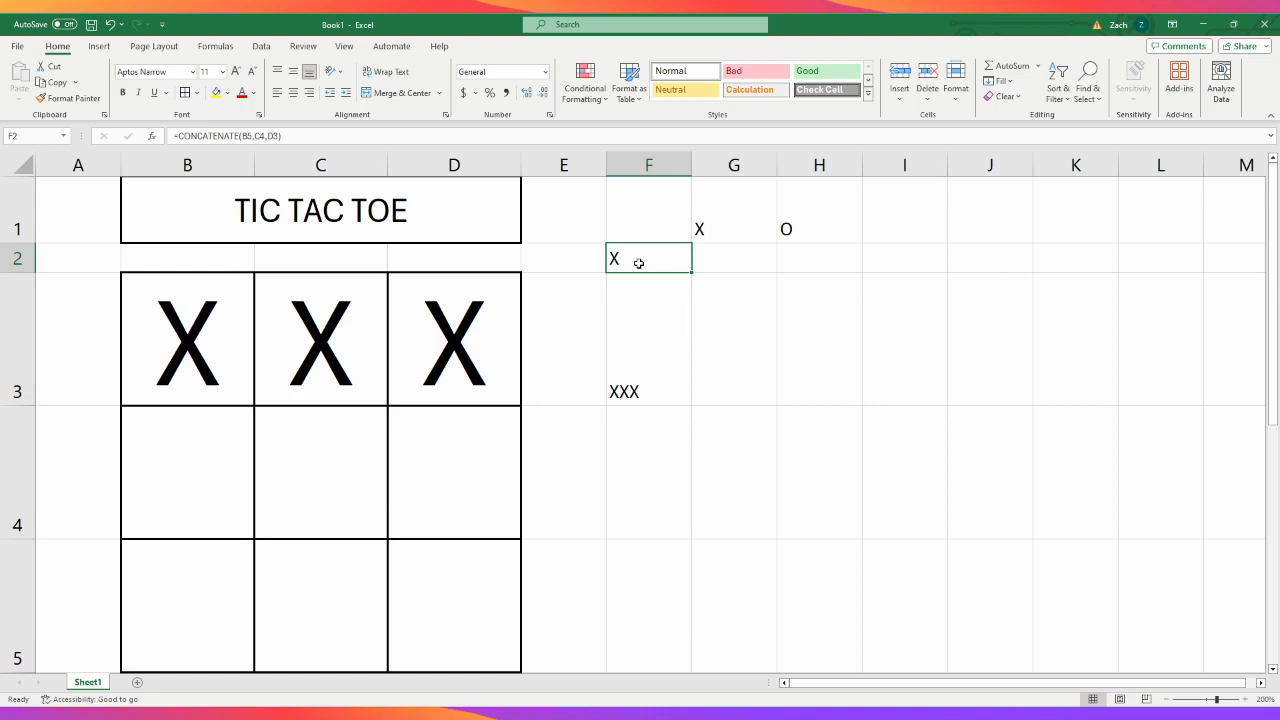
{"action": "left_click", "coordinate": [748, 206]}
{"action": "key", "text": "Delete"}
{"action": "left_click", "coordinate": [828, 221]}
{"action": "key", "text": "Delete"}
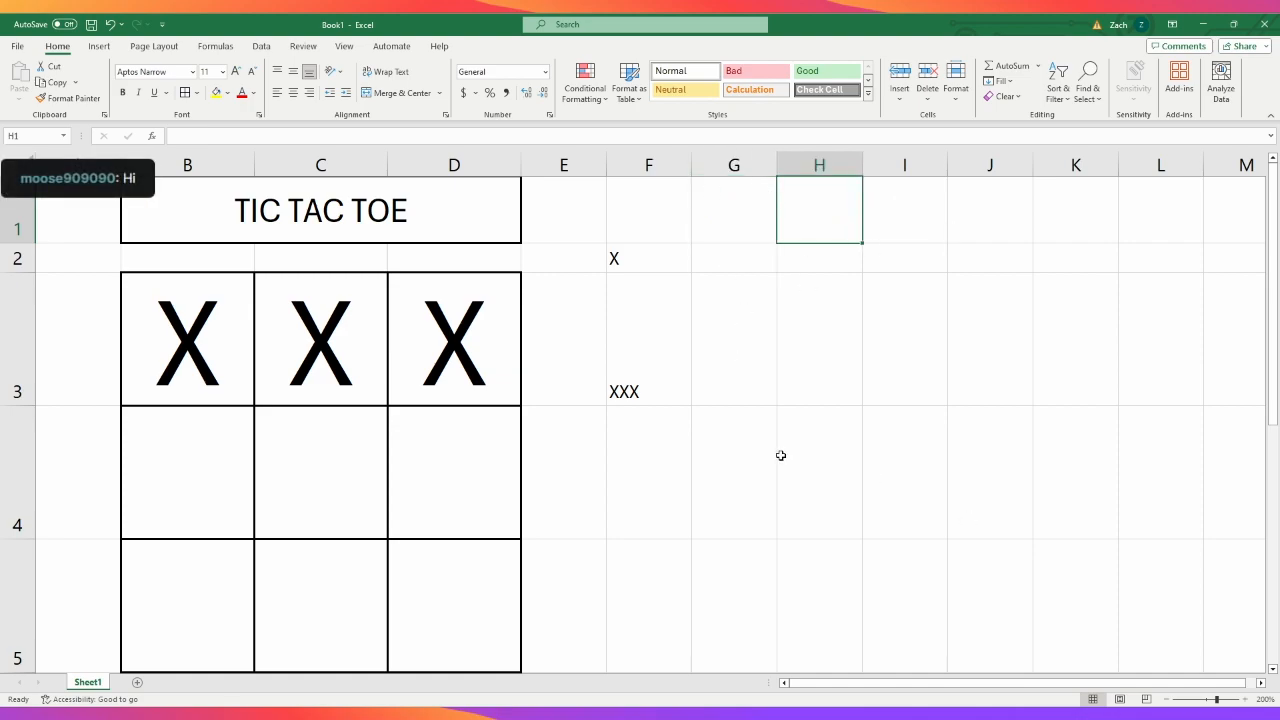
- Try hiding column F with the joined texts and undo the hiding
{"action": "left_click", "coordinate": [667, 148]}
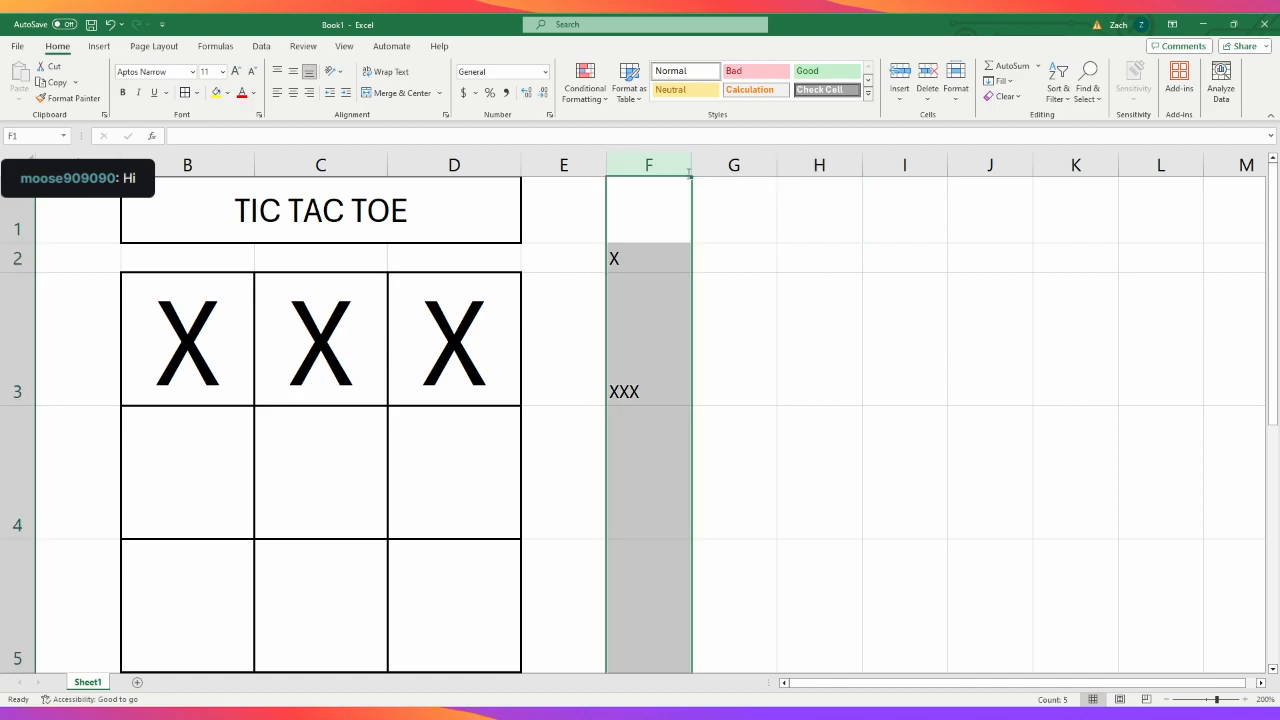
{"action": "key", "text": "ctrl+0"}
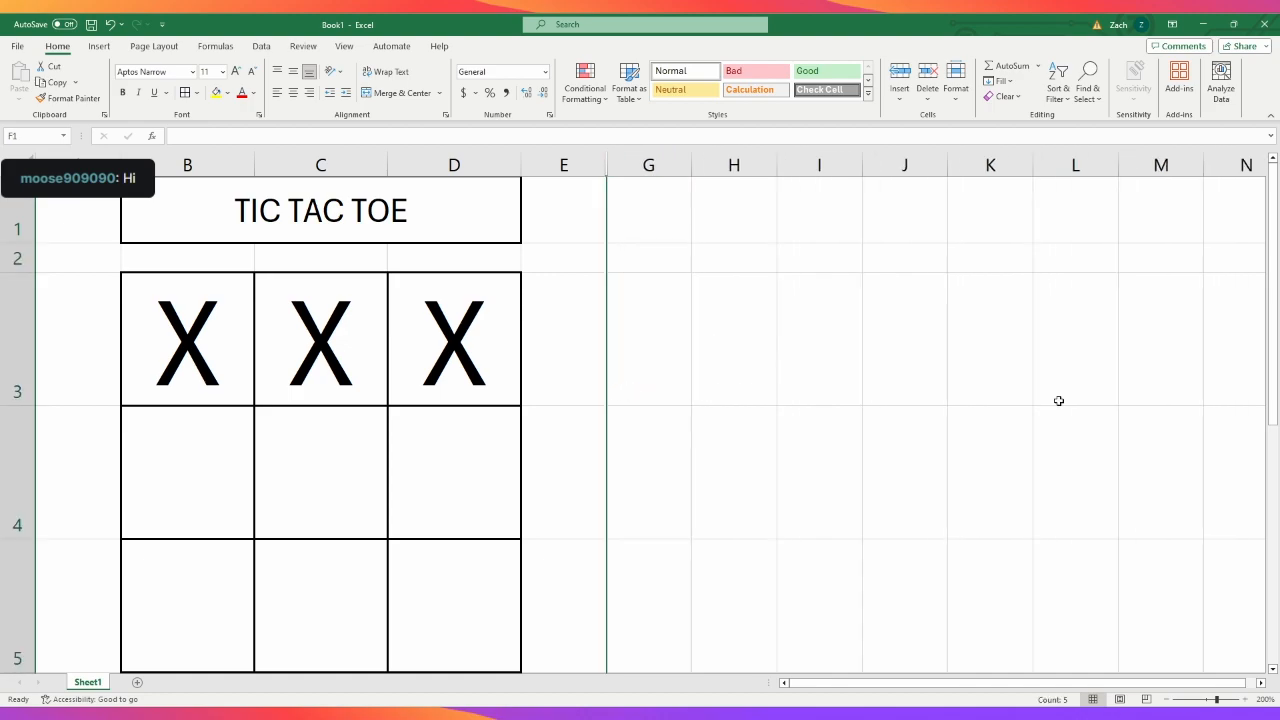
{"action": "left_click", "coordinate": [874, 462]}
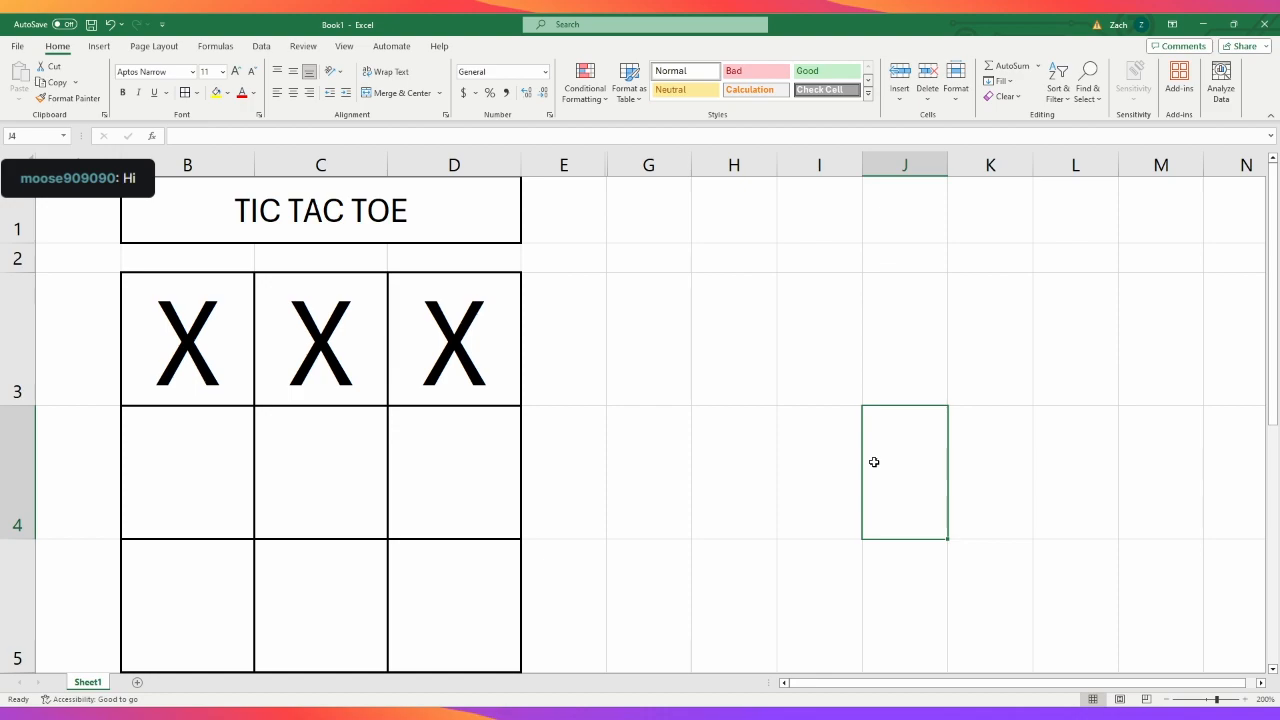
{"action": "key", "text": "ctrl+z"}
{"action": "left_click", "coordinate": [748, 355]}
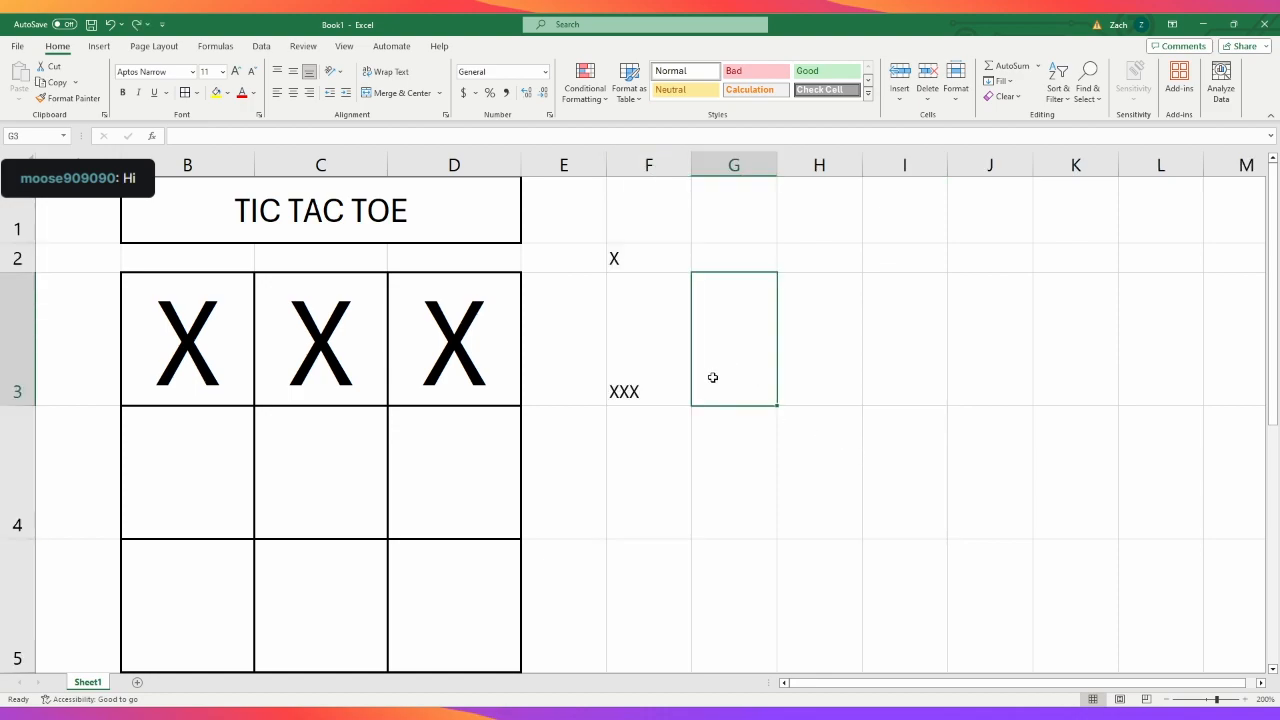
- Make the TIC TAC TOE title in the merged cell B1 bold
{"action": "left_click", "coordinate": [315, 210]}
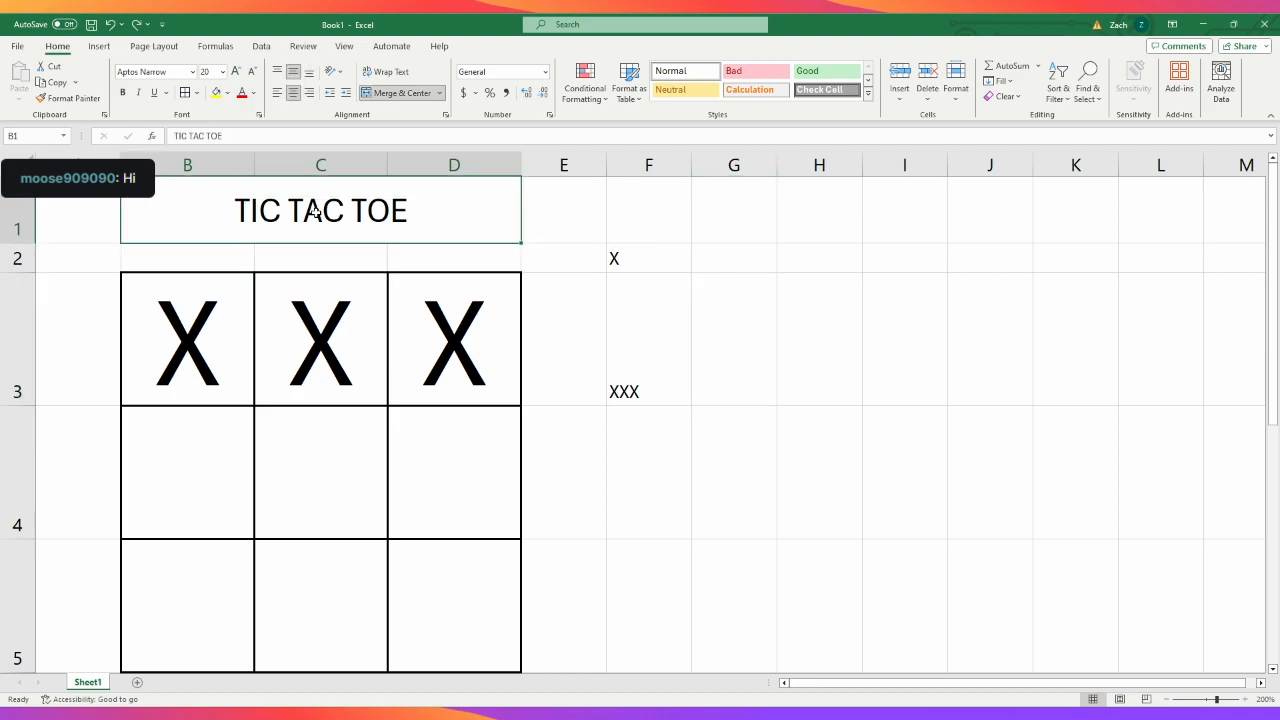
{"action": "key", "text": "ctrl+b"}
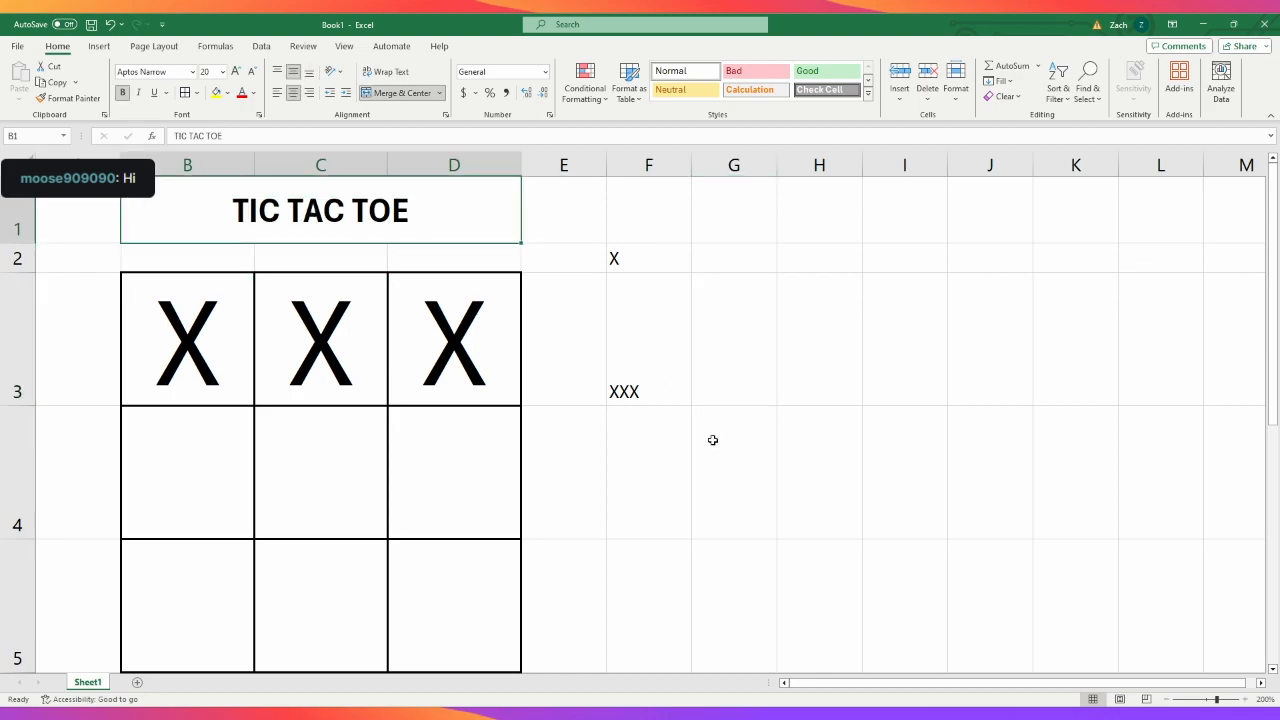
{"action": "left_click", "coordinate": [730, 506]}
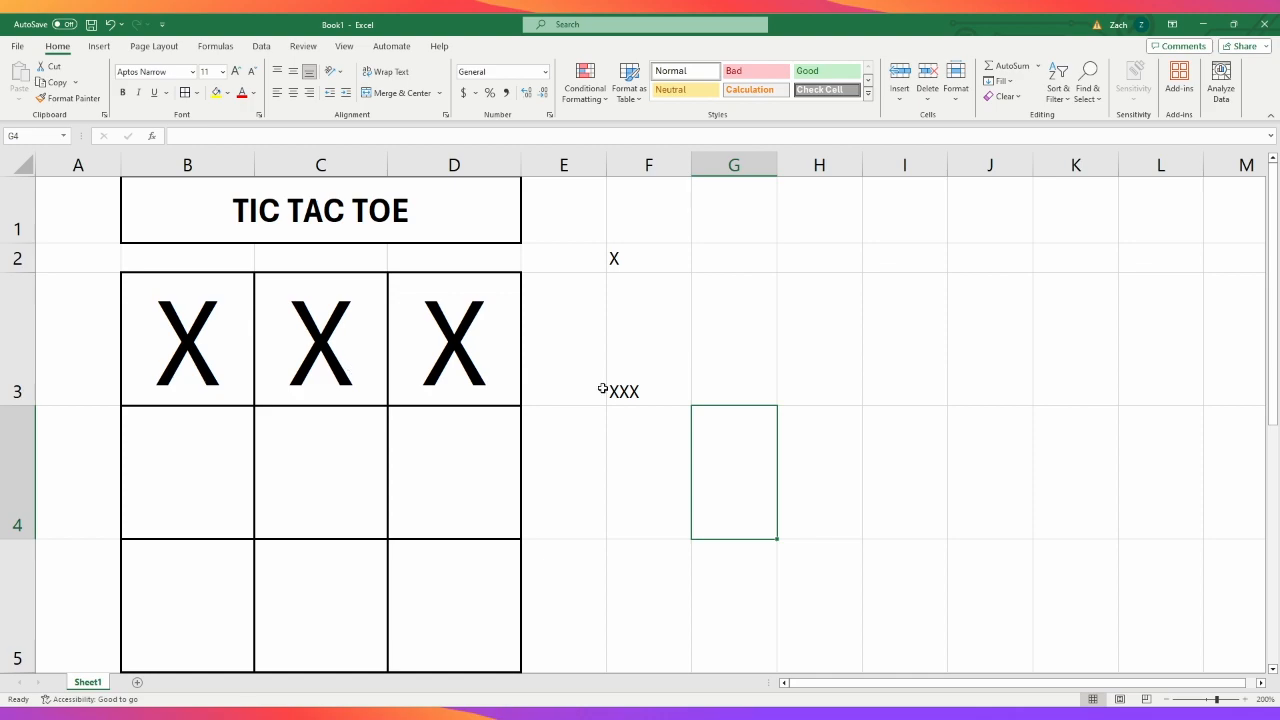
- Enter O in cells B4, C4 and D4 to fill the grid's middle row
{"action": "left_click", "coordinate": [751, 376]}
{"action": "left_click", "coordinate": [200, 446]}
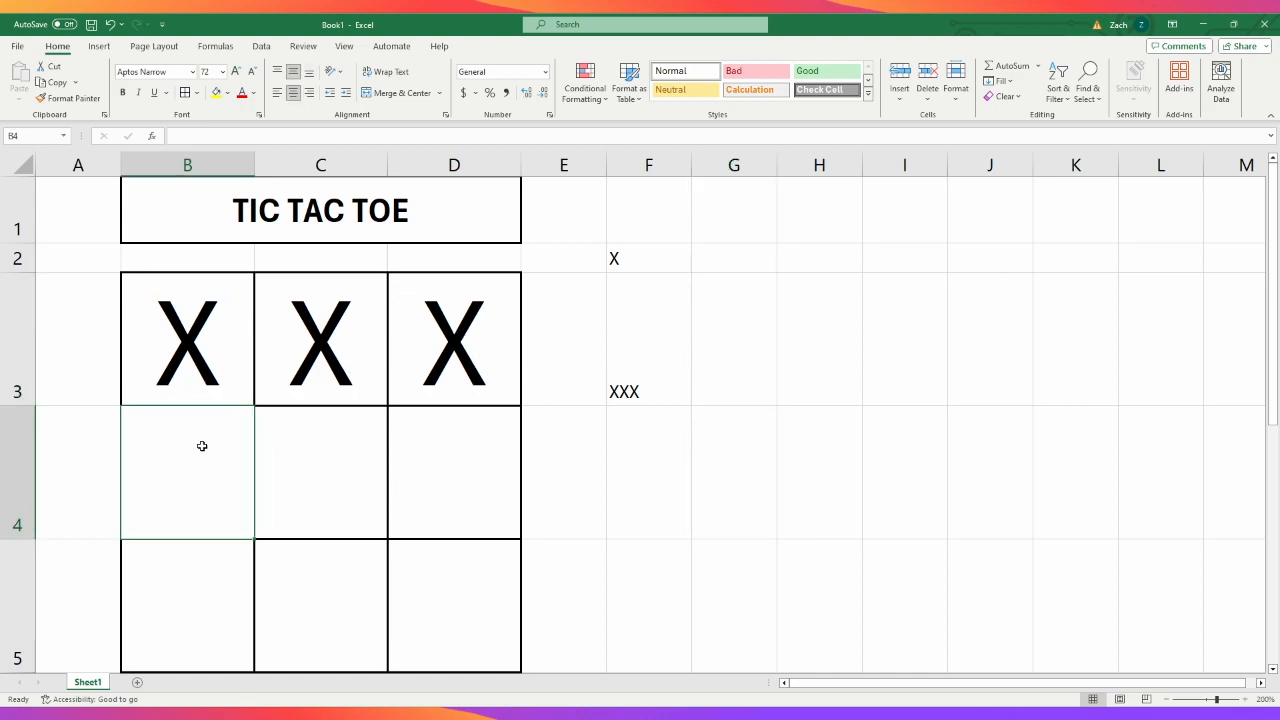
{"action": "type", "text": "O"}
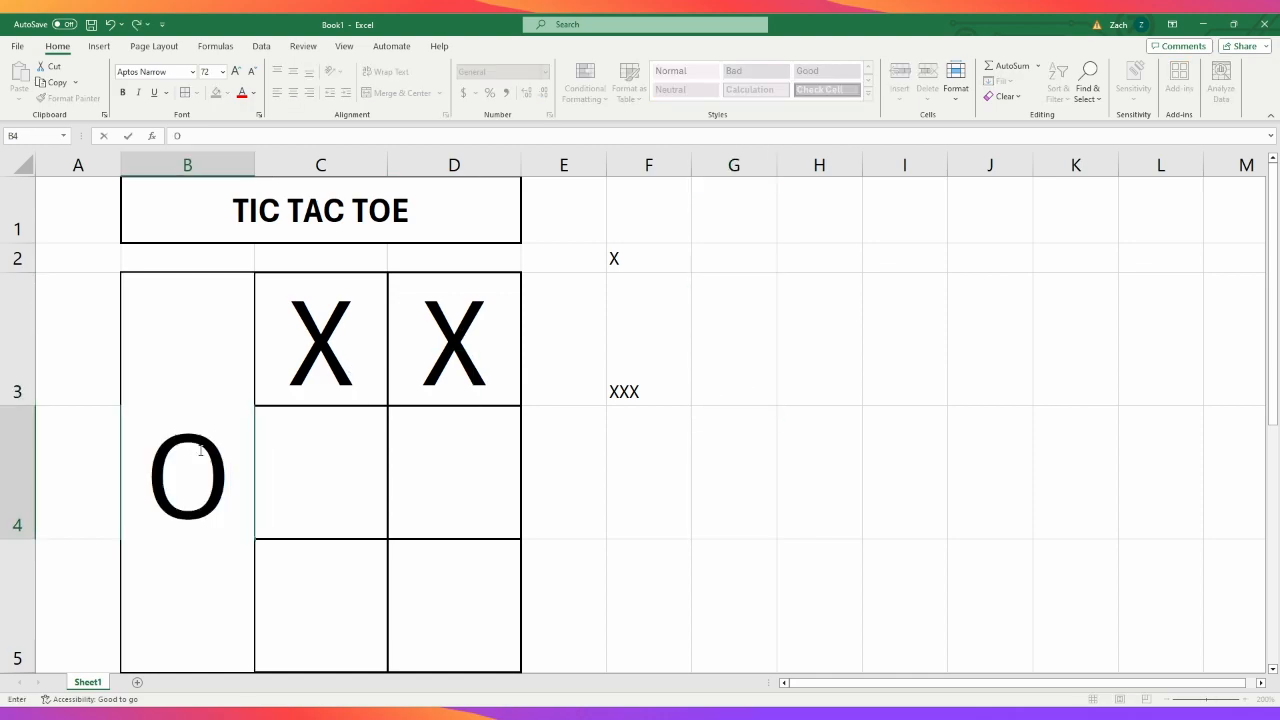
{"action": "key", "text": "Tab"}
{"action": "type", "text": "O"}
{"action": "key", "text": "Tab"}
{"action": "type", "text": "O"}
{"action": "key", "text": "Tab"}
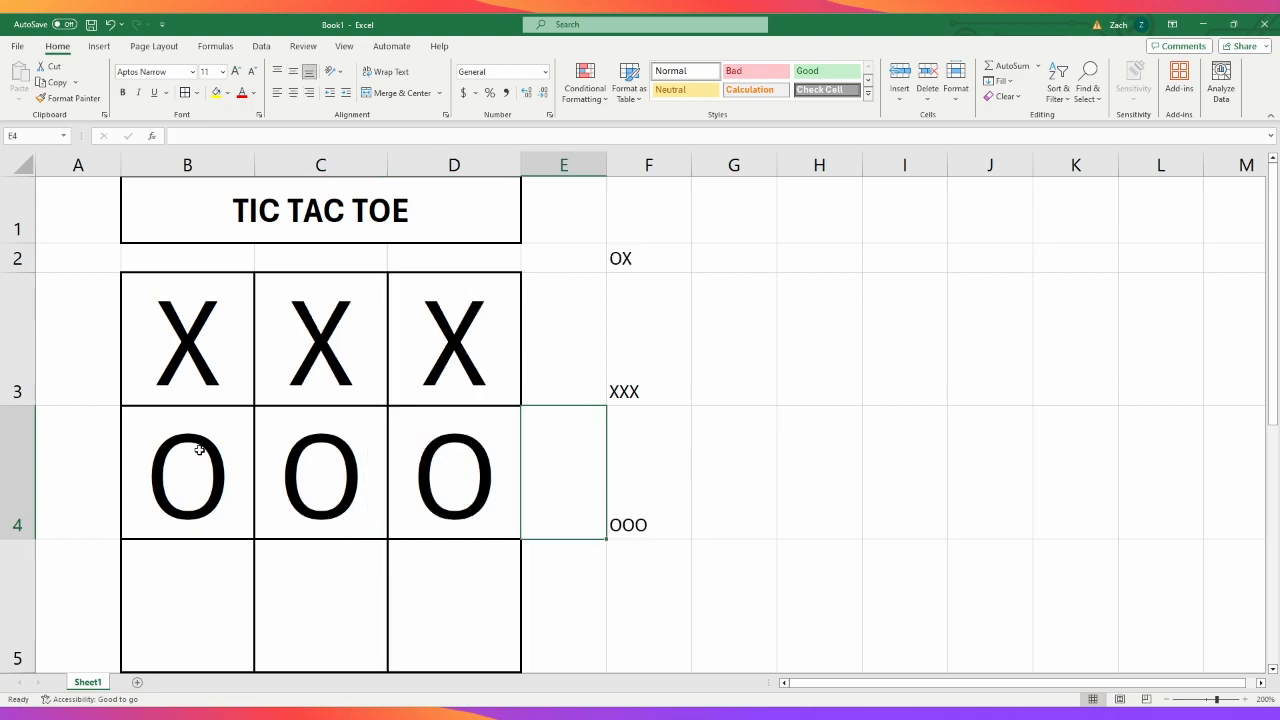
- Start an IF formula in cell G3 with the condition F3="XXX", checking the joined text of the first row
{"action": "left_click", "coordinate": [675, 354]}
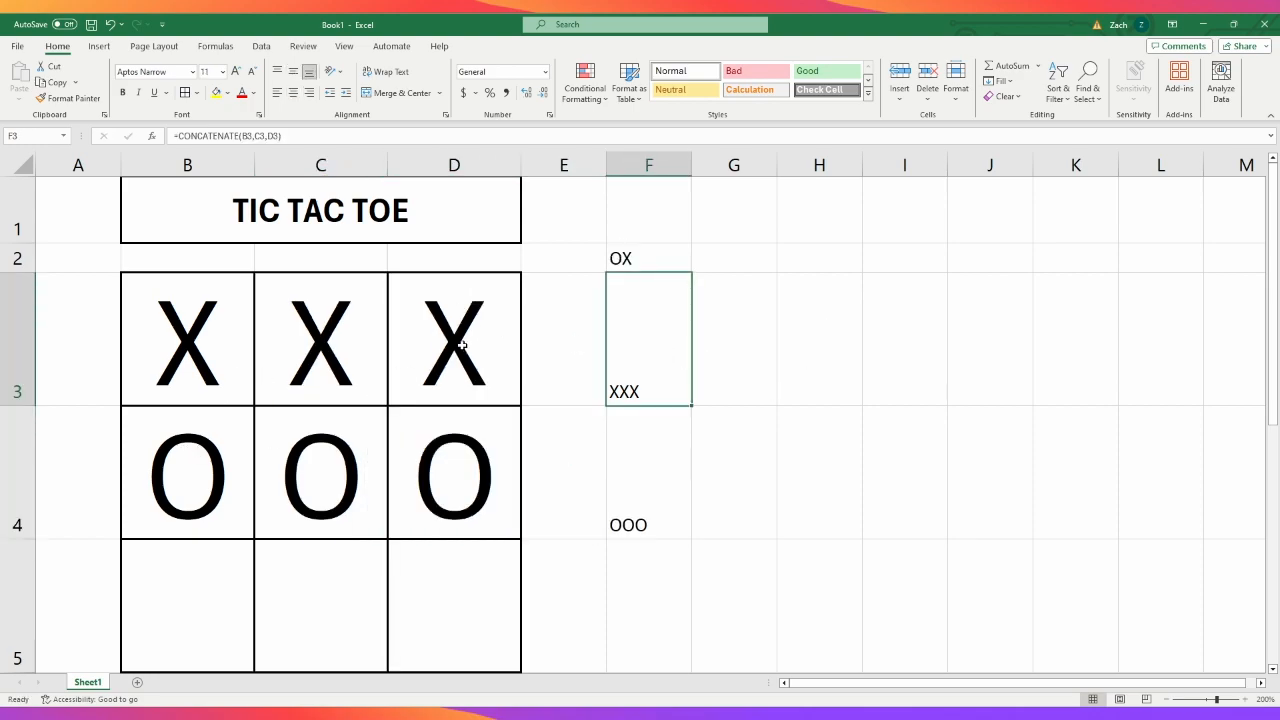
{"action": "left_click", "coordinate": [726, 350]}
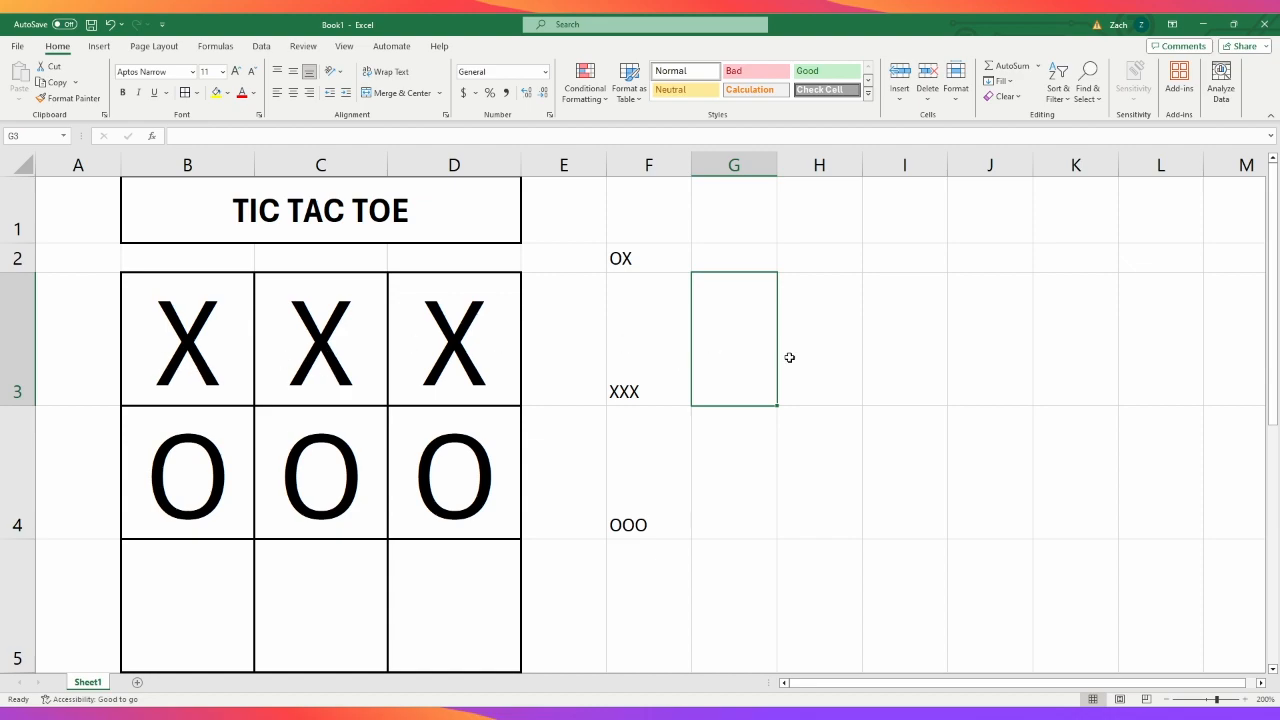
{"action": "left_click", "coordinate": [218, 135]}
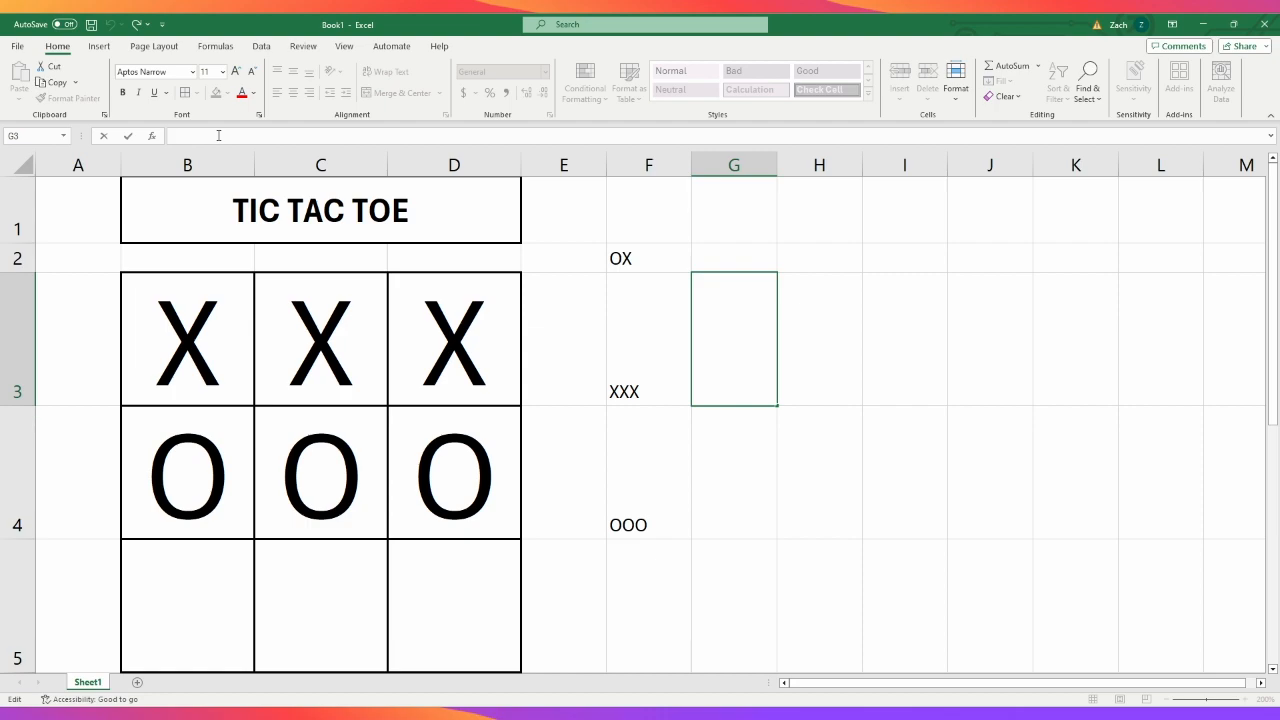
{"action": "type", "text": "=IF"}
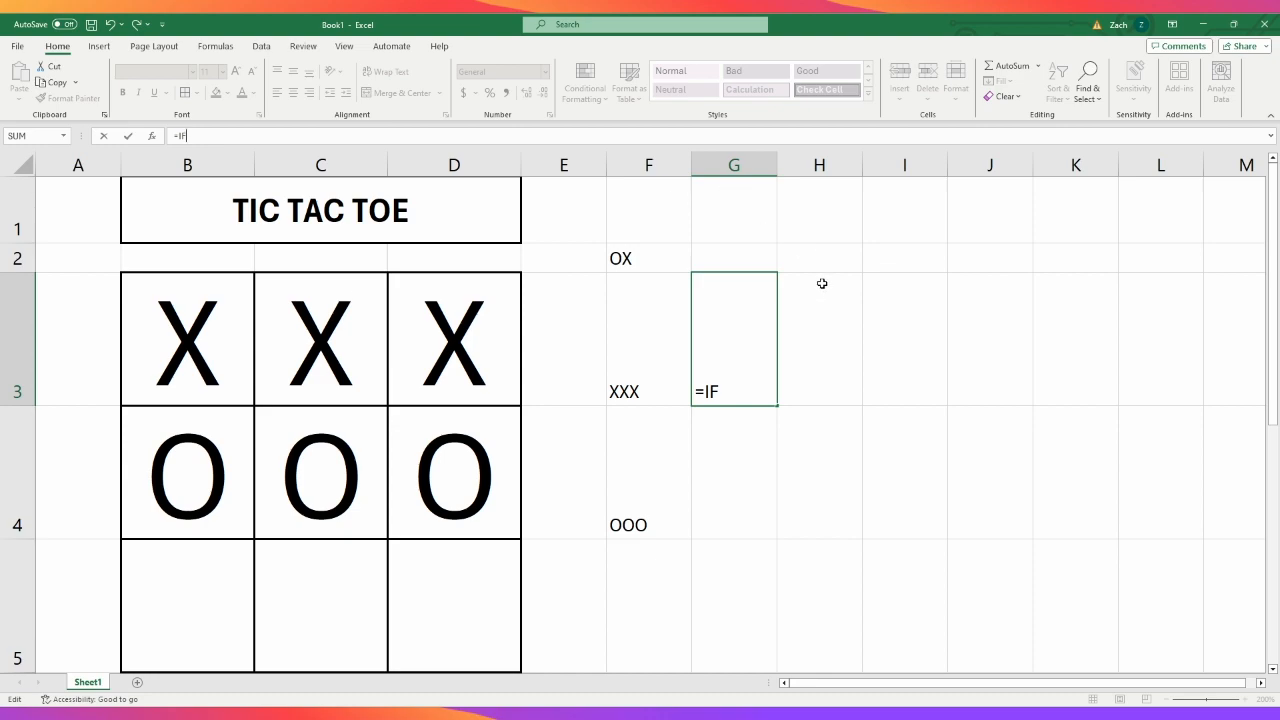
{"action": "type", "text": "("}
{"action": "left_click", "coordinate": [625, 368]}
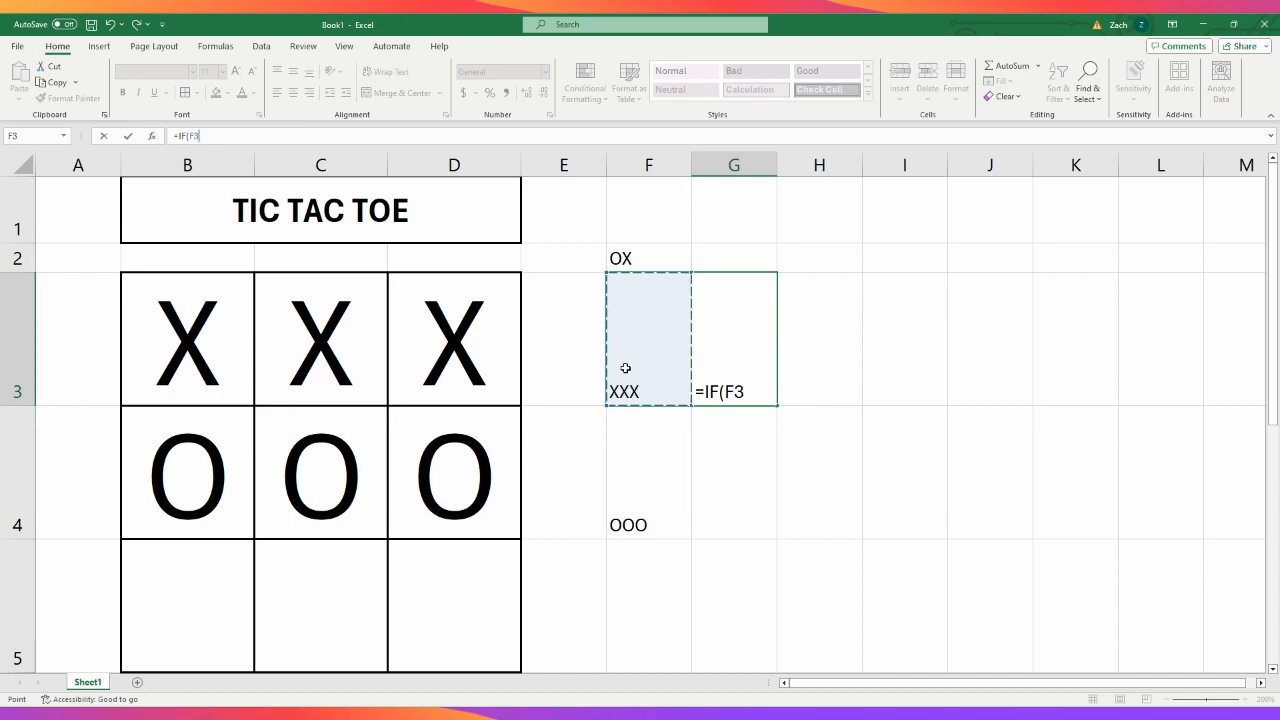
{"action": "type", "text": "="}
{"action": "type", "text": "xxx"}
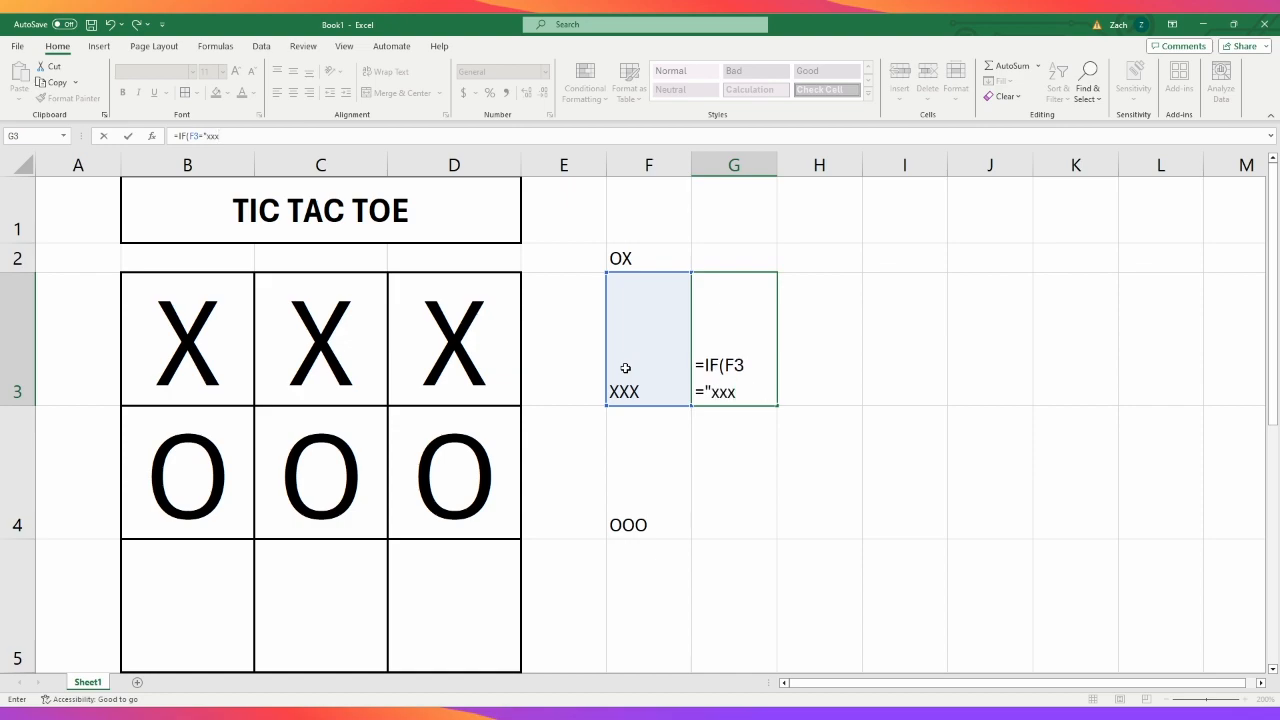
{"action": "key", "text": "BackSpace"}
{"action": "key", "text": "BackSpace"}
{"action": "key", "text": "BackSpace"}
{"action": "type", "text": "XXX\""}
{"action": "type", "text": ",x IS T"}
- Complete the G3 formula with the true result "X is the WINNER" and an empty false argument
{"action": "key", "text": "BackSpace"}
{"action": "key", "text": "BackSpace"}
{"action": "key", "text": "BackSpace"}
{"action": "key", "text": "BackSpace"}
{"action": "key", "text": "BackSpace"}
{"action": "key", "text": "BackSpace"}
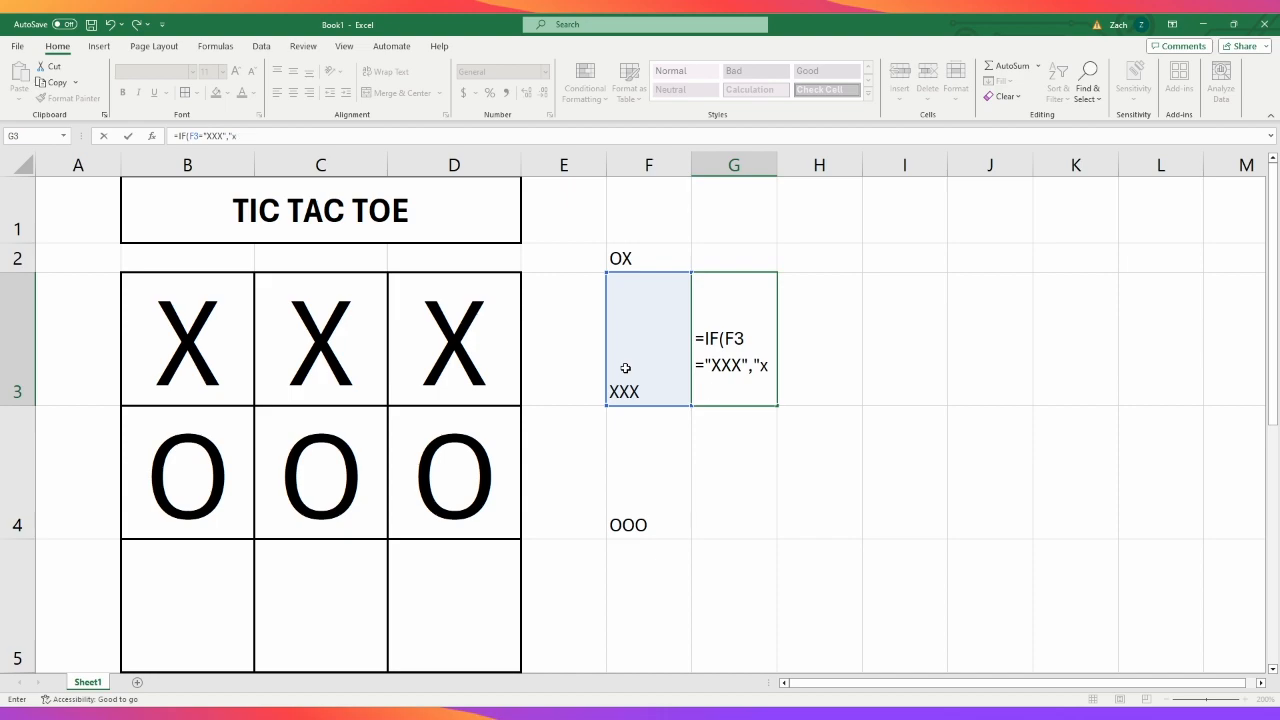
{"action": "type", "text": "X is the w"}
{"action": "key", "text": "BackSpace"}
{"action": "type", "text": "WINNER"}
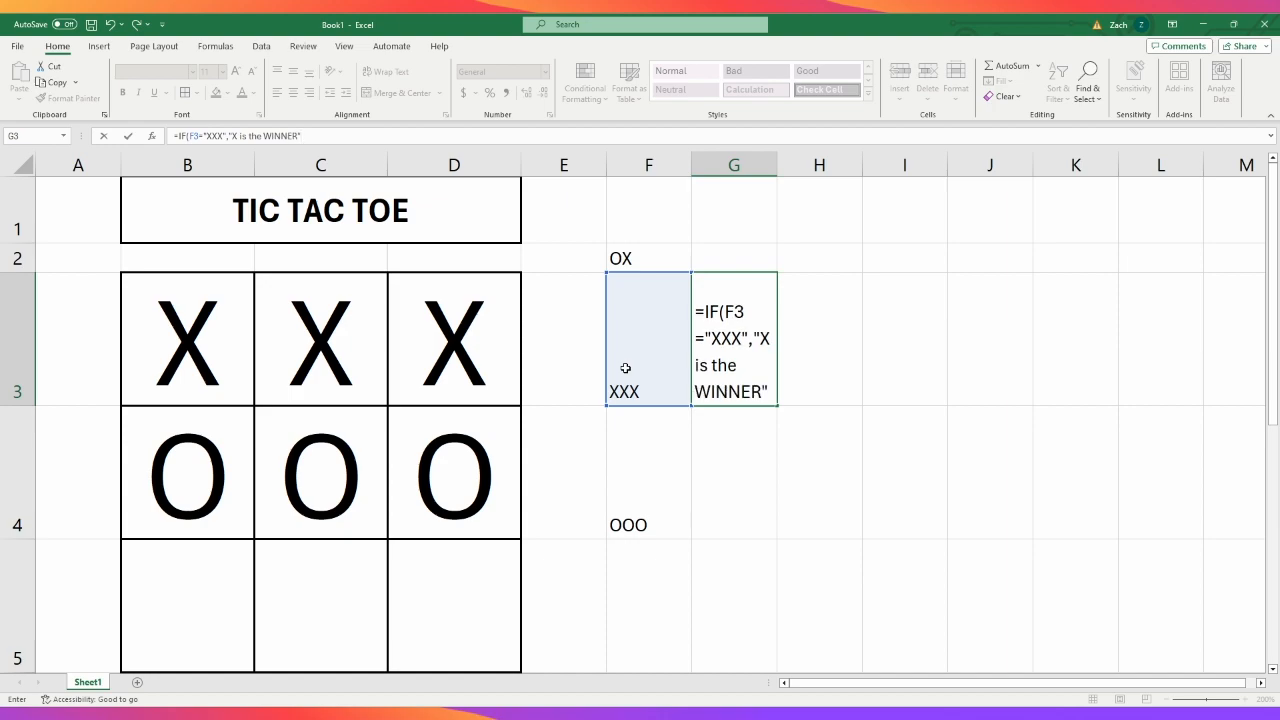
{"action": "type", "text": "\","}
{"action": "key", "text": "Return"}
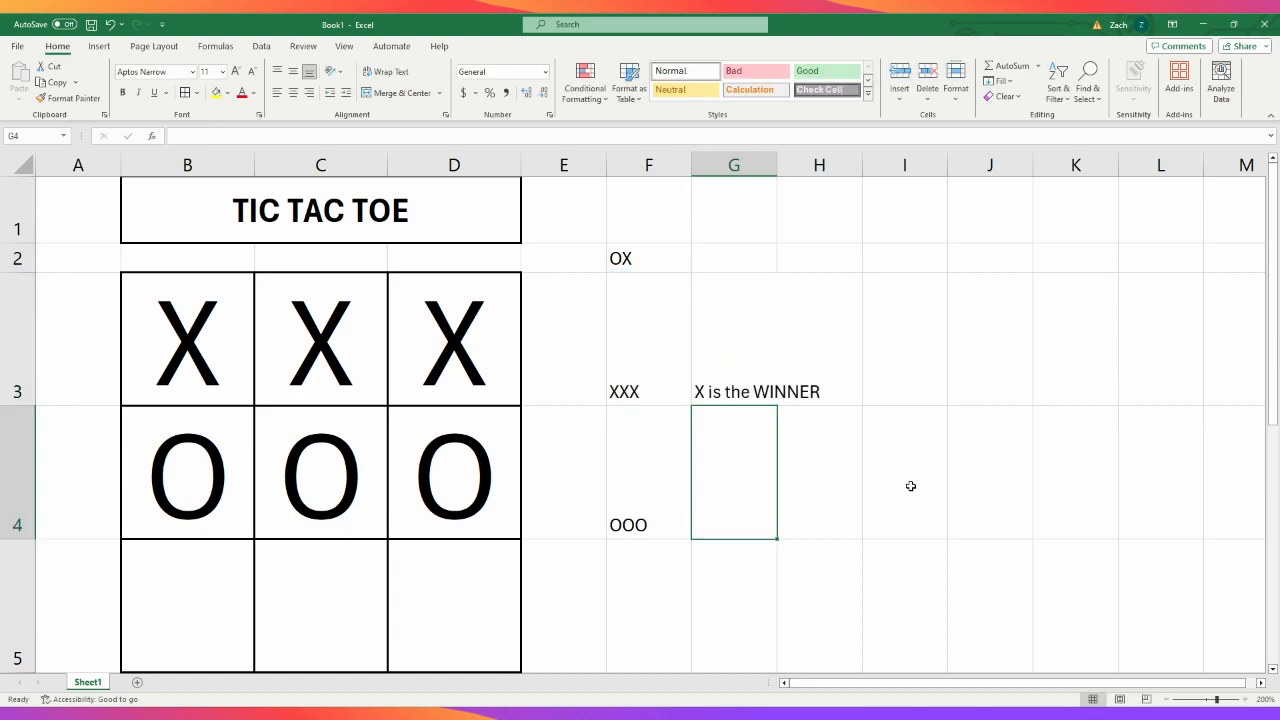
- Test the winner formula by entering o in cell D3
{"action": "left_click", "coordinate": [748, 357]}
{"action": "left_click", "coordinate": [475, 365]}
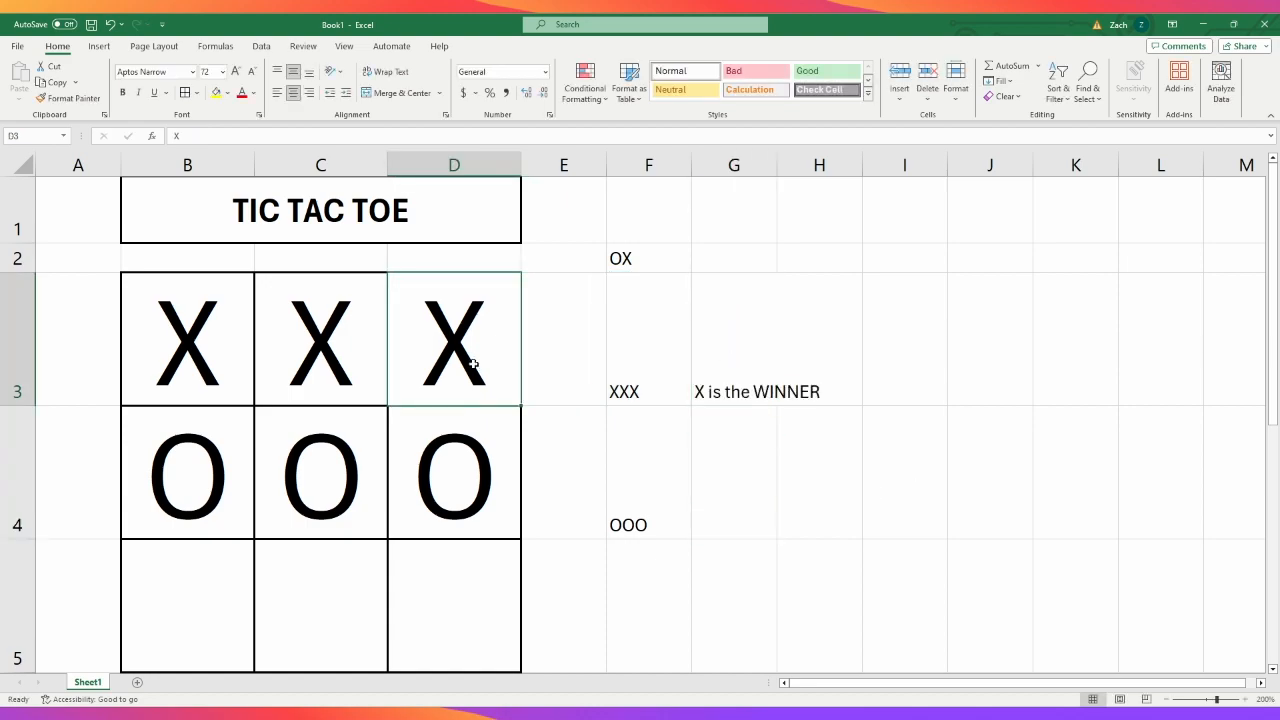
{"action": "type", "text": "o"}
{"action": "key", "text": "Return"}
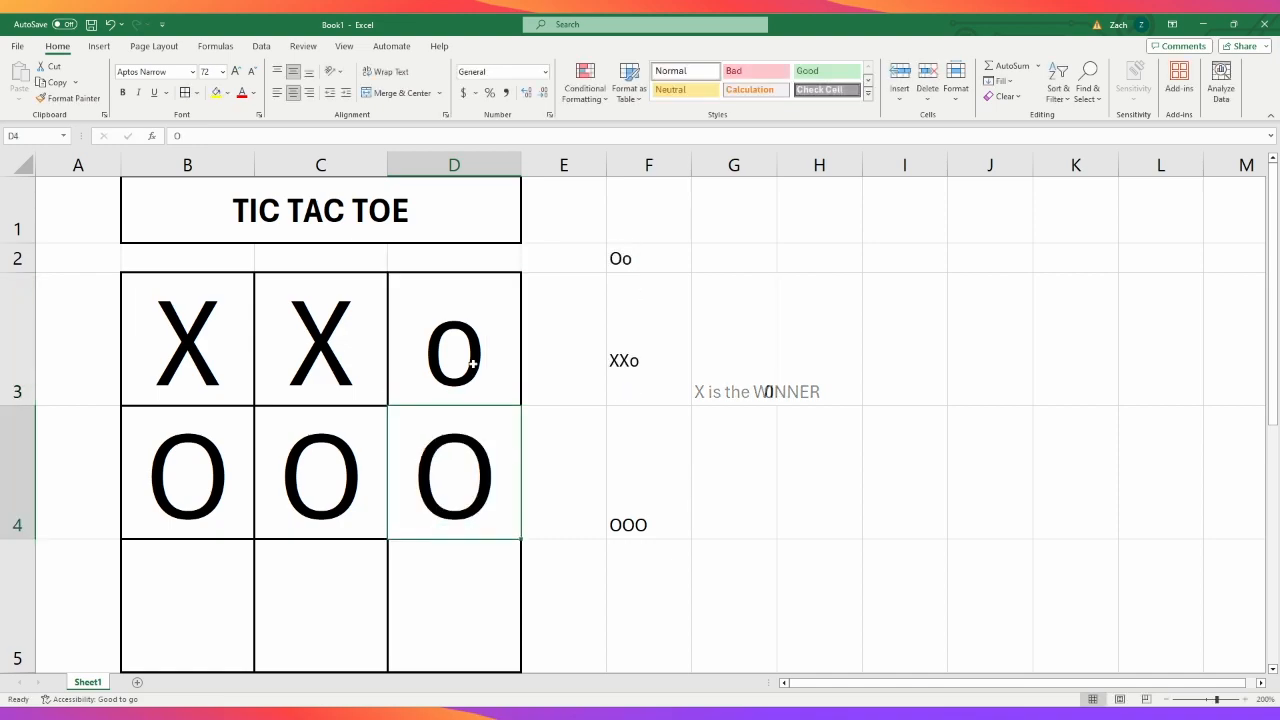
- Nest a second IF with the condition F3="OOO" as the false argument of the G3 formula
{"action": "left_click", "coordinate": [717, 359]}
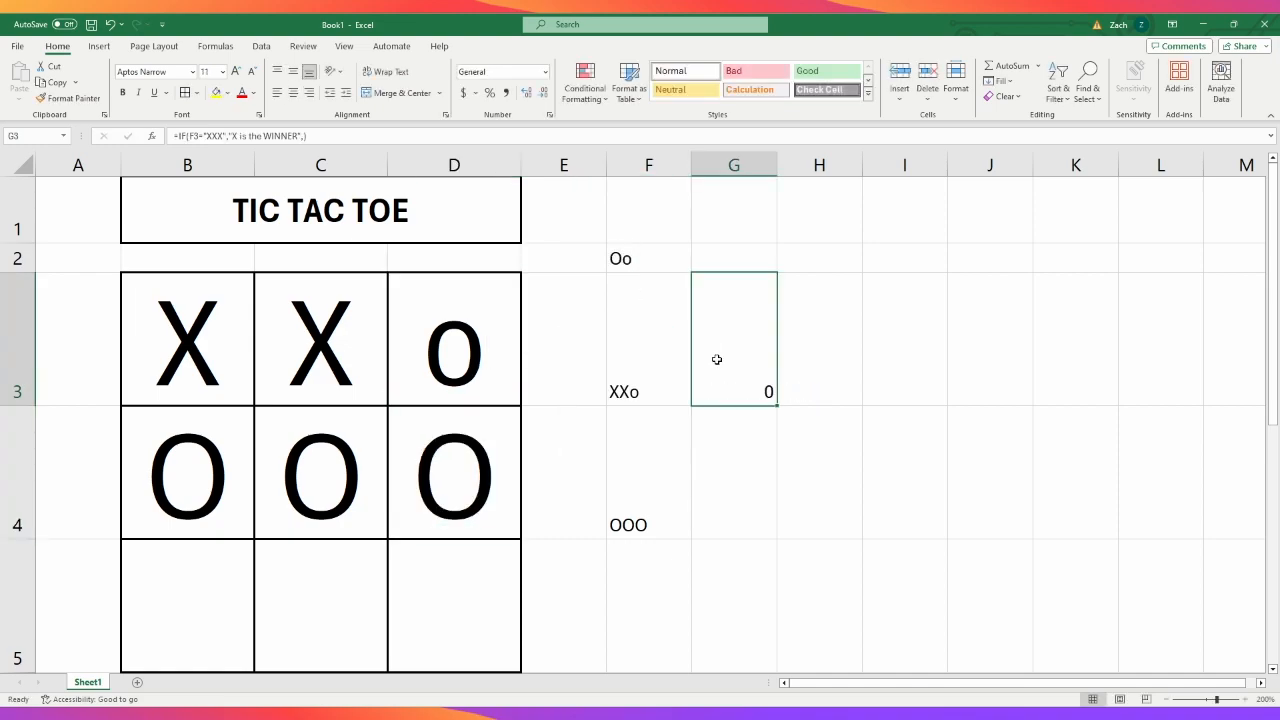
{"action": "left_click", "coordinate": [310, 145]}
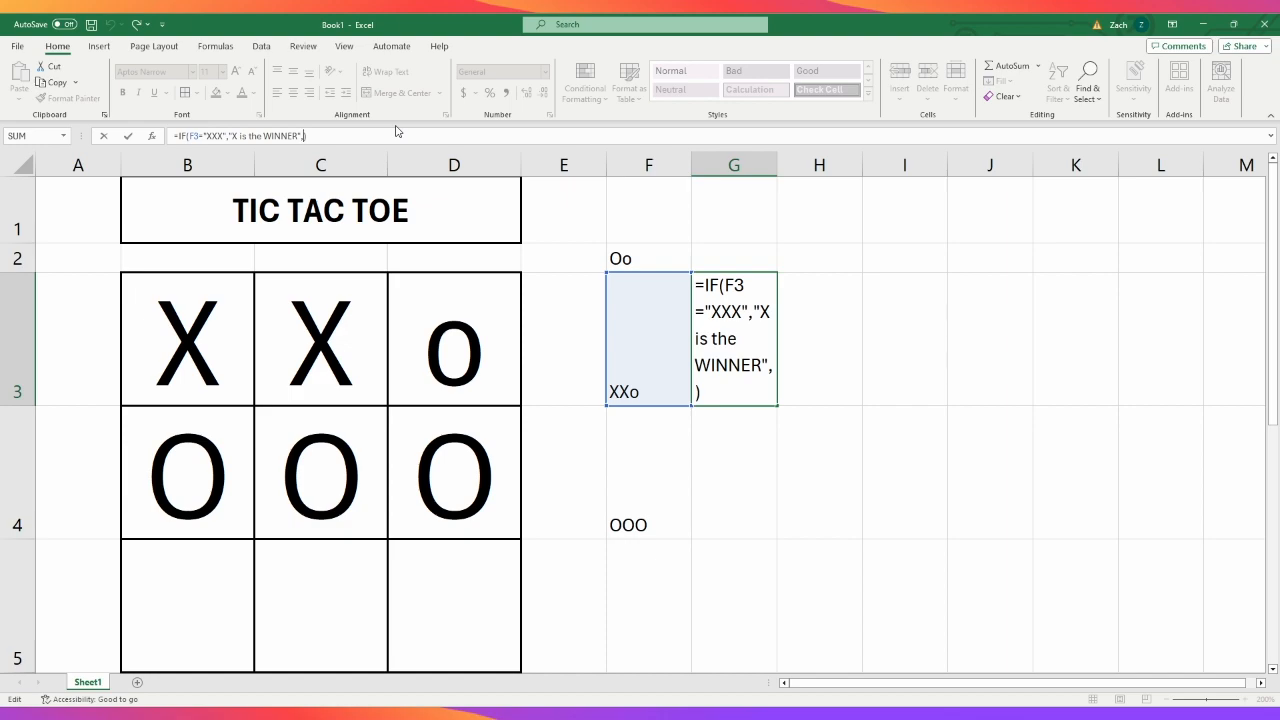
{"action": "type", "text": "if"}
{"action": "key", "text": "Tab"}
{"action": "left_click", "coordinate": [650, 393]}
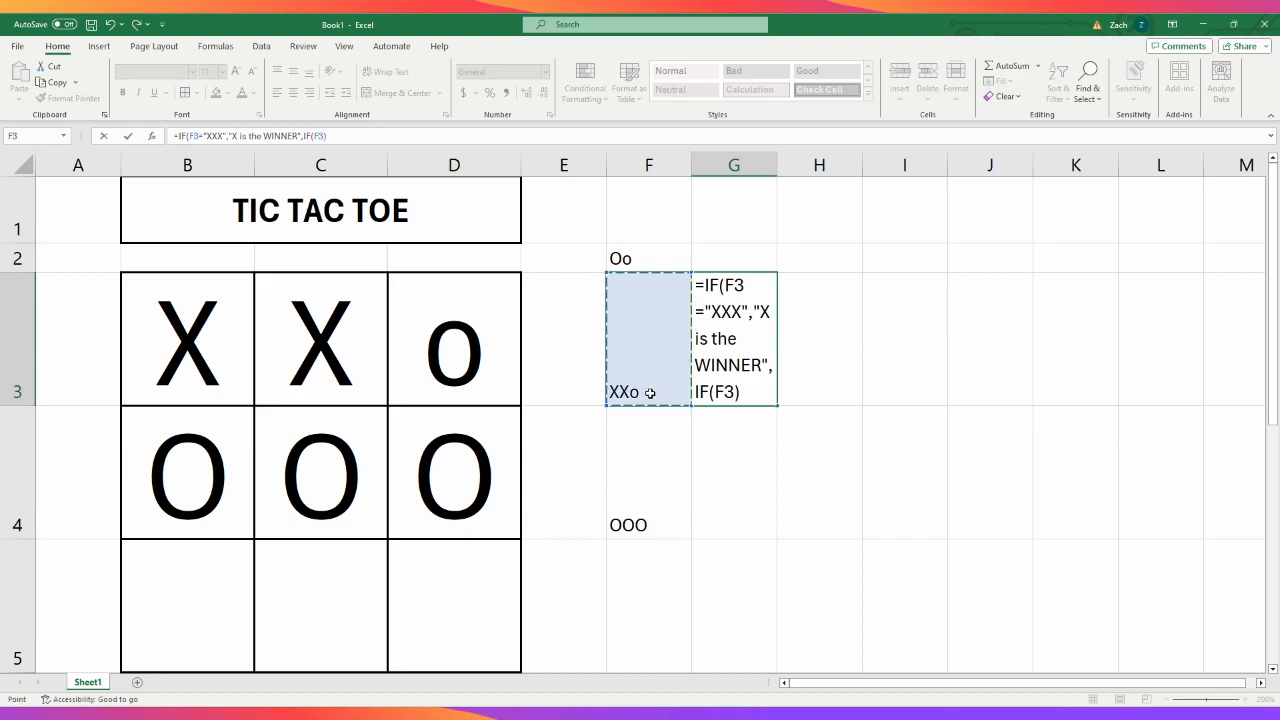
{"action": "type", "text": ","}
{"action": "key", "text": "BackSpace"}
{"action": "type", "text": "=\"OOO"}
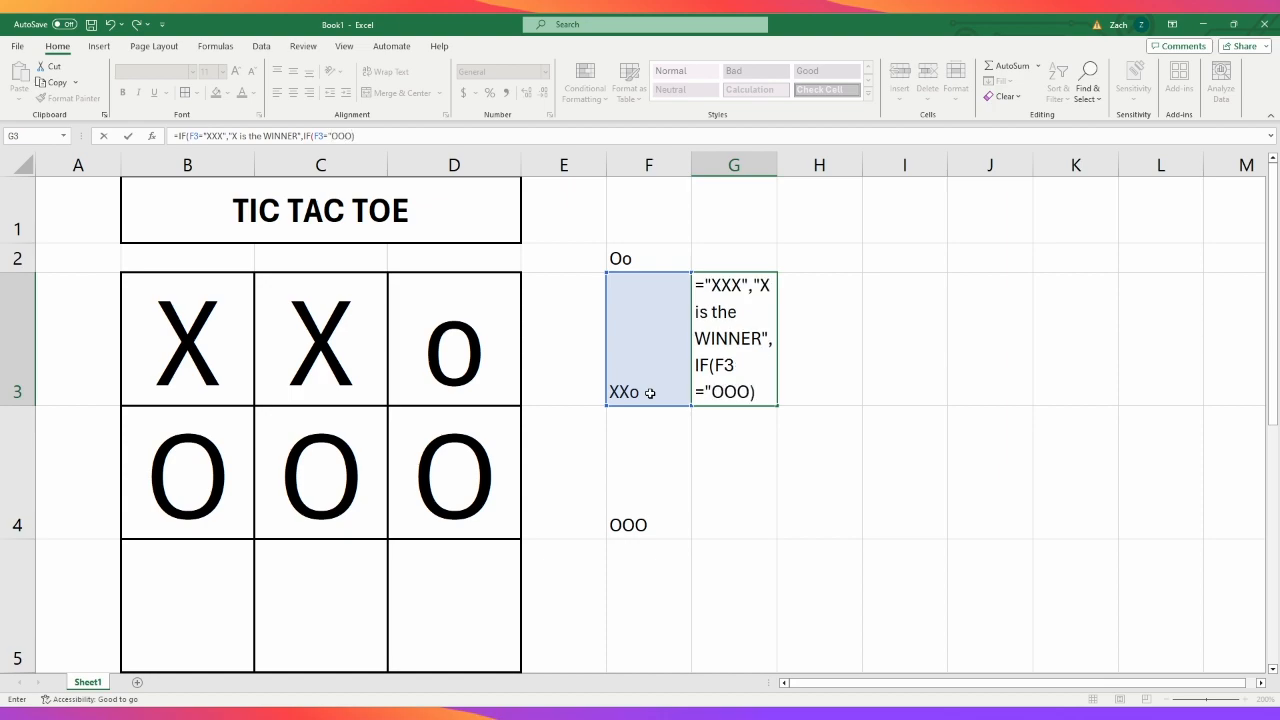
{"action": "type", "text": "\",\"O"}
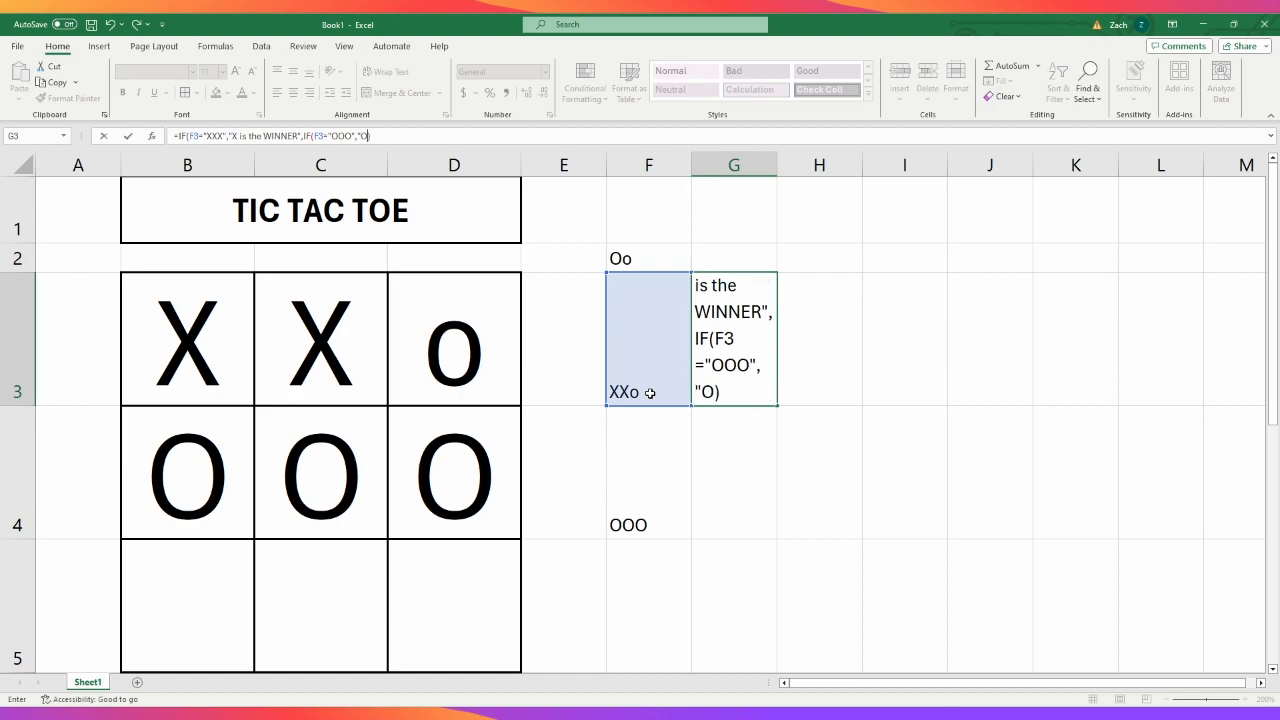
{"action": "type", "text": " is the wW"}
- Add "O is the WINNER!" as the true result of the nested IF in the G3 formula
{"action": "key", "text": "BackSpace"}
{"action": "key", "text": "BackSpace"}
{"action": "type", "text": "WINNER"}
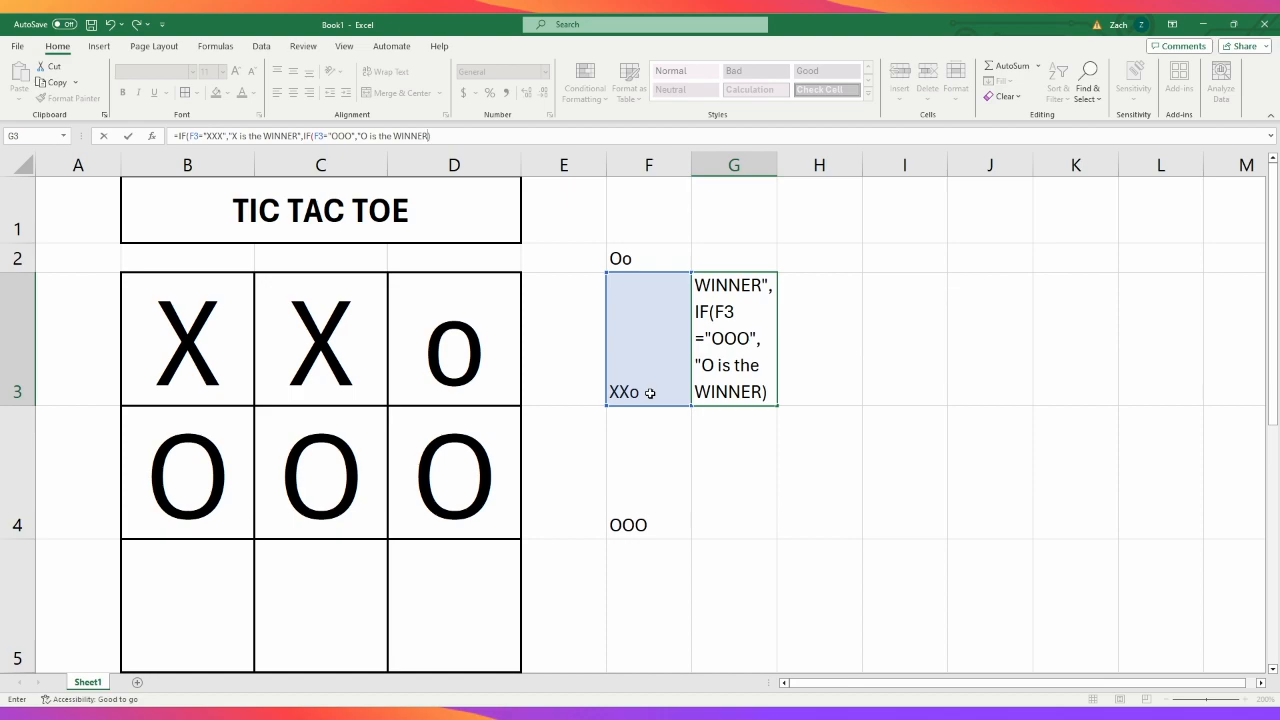
{"action": "type", "text": "!\""}
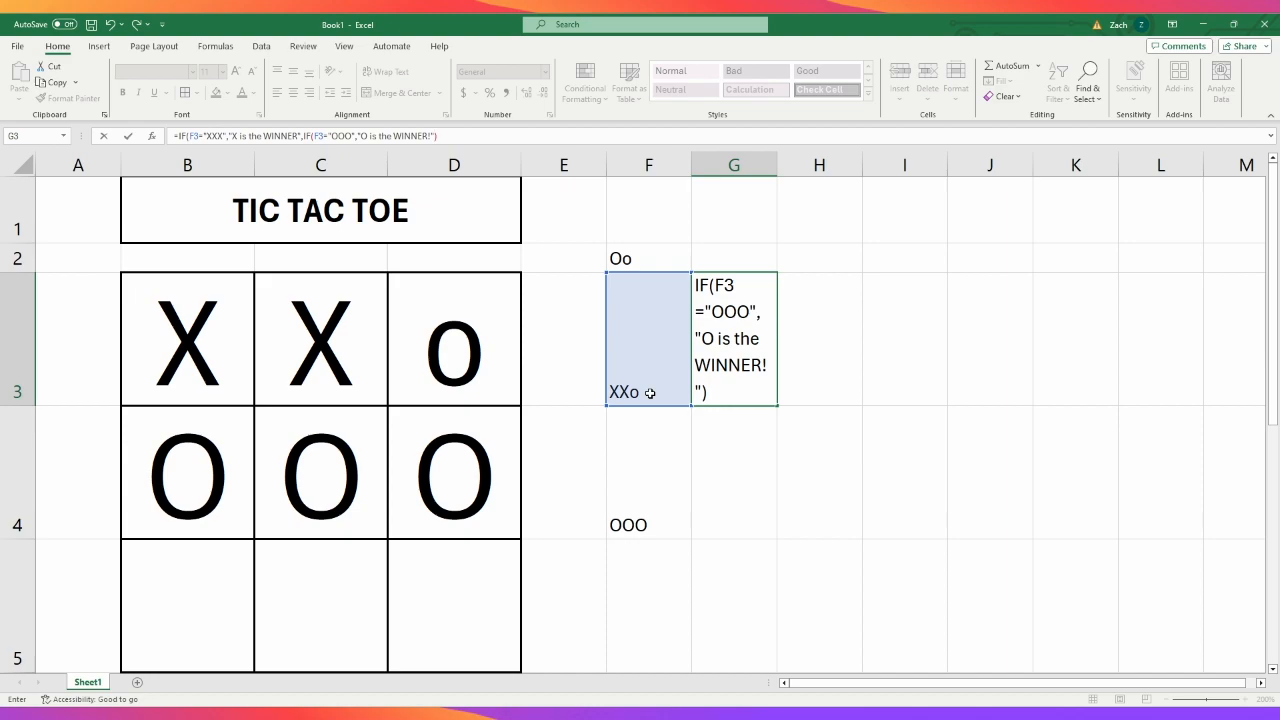
- Add an exclamation mark to the X message so it reads "X is the WINNER!" and commit the G3 formula
{"action": "left_click", "coordinate": [299, 135]}
{"action": "type", "text": "!"}
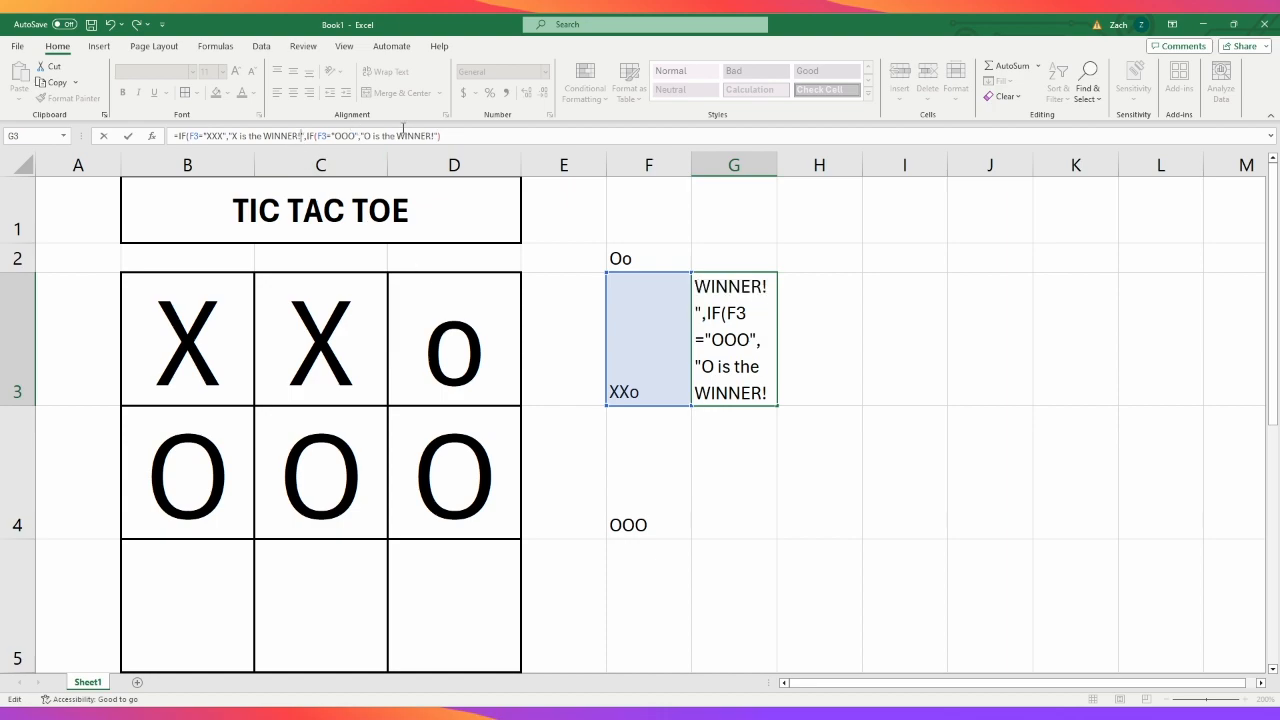
{"action": "left_click", "coordinate": [447, 136]}
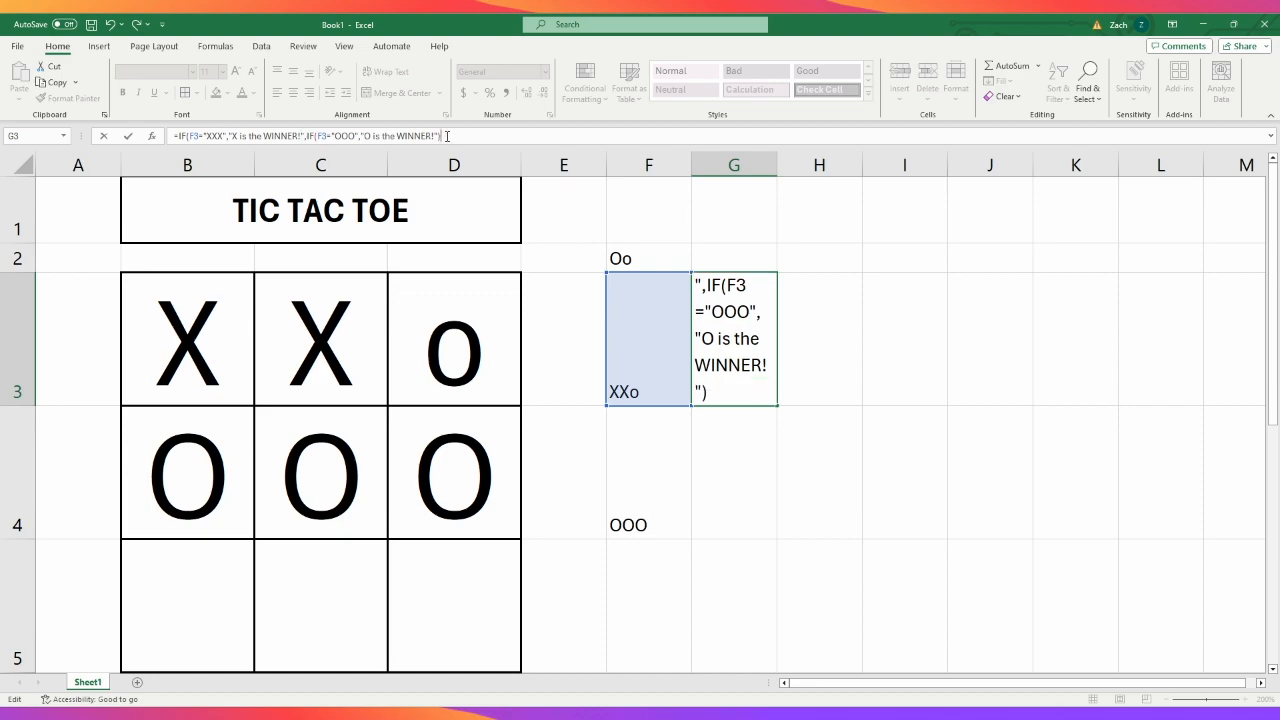
{"action": "key", "text": "Return"}
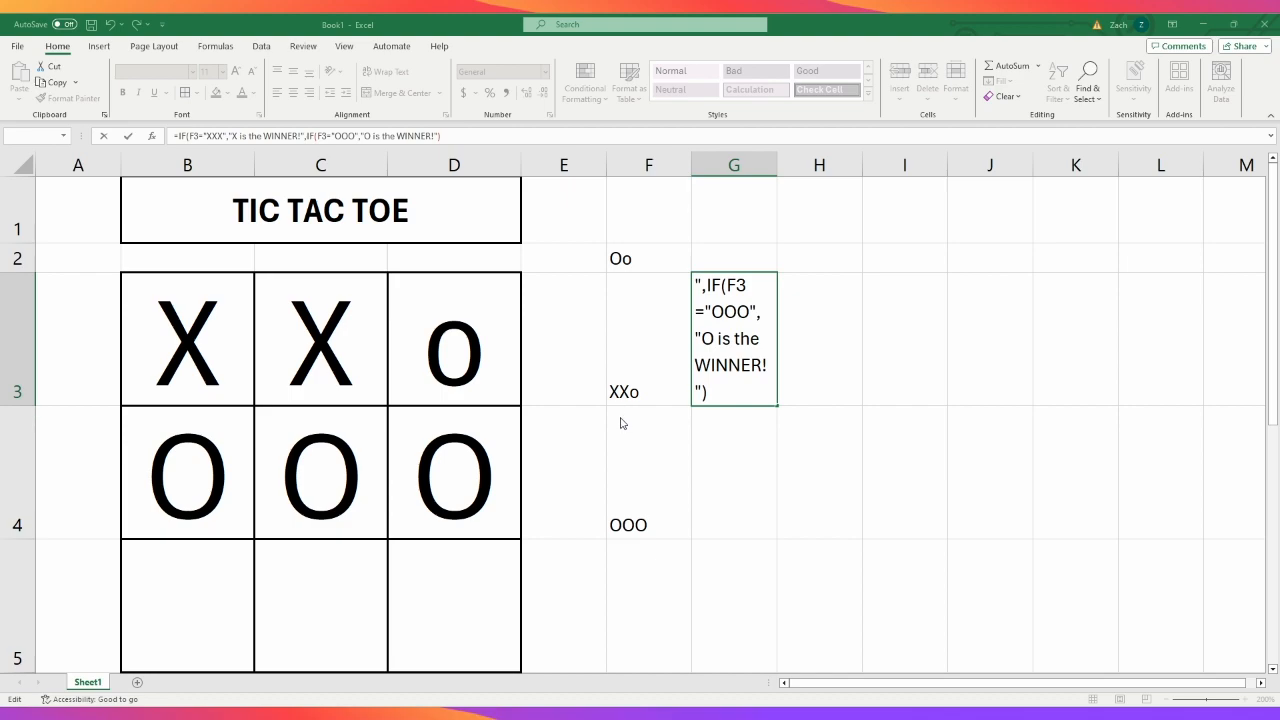
{"action": "key", "text": "Return"}
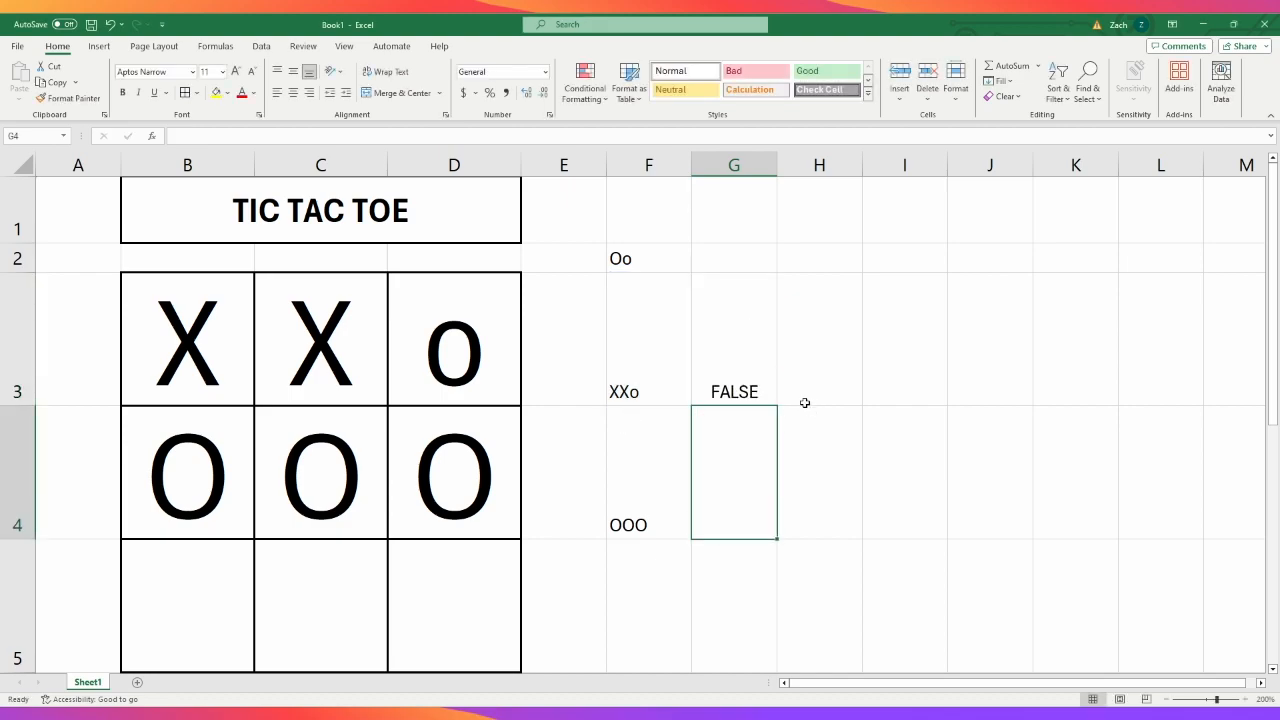
- Test the winner formula for X by entering x in cell D3
{"action": "left_click", "coordinate": [749, 341]}
{"action": "left_click", "coordinate": [427, 328]}
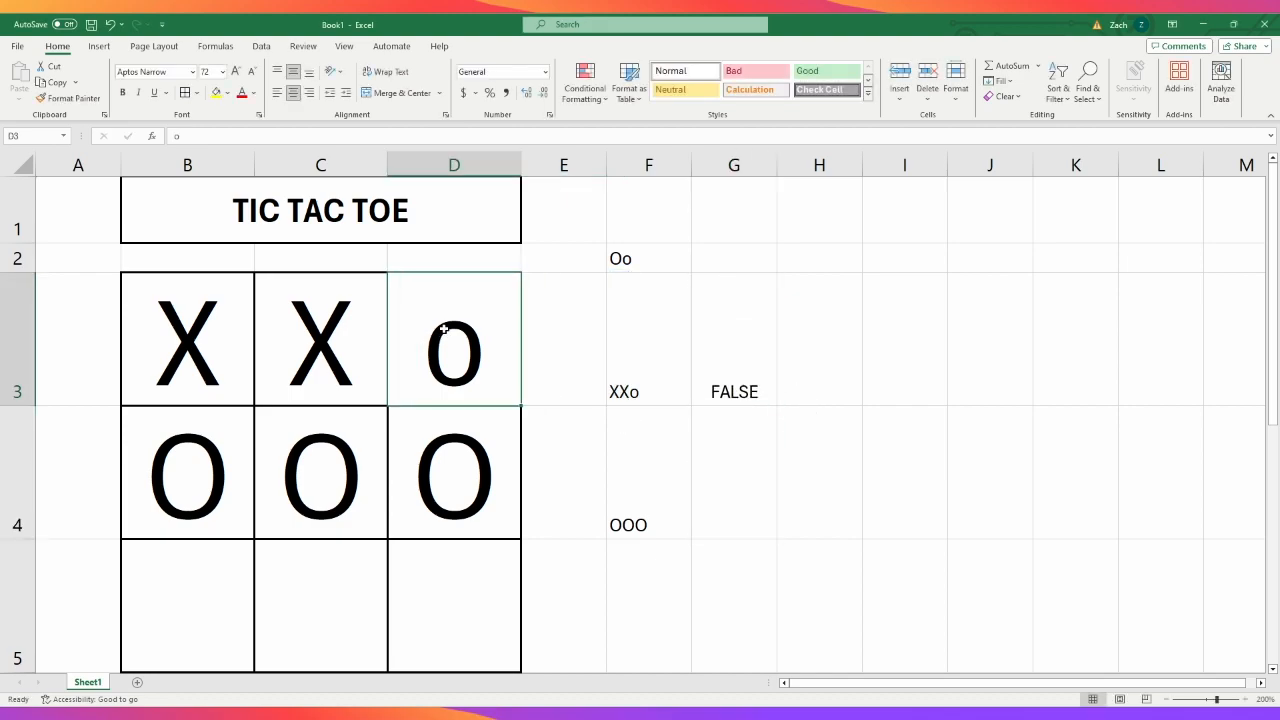
{"action": "type", "text": "x"}
{"action": "key", "text": "Return"}
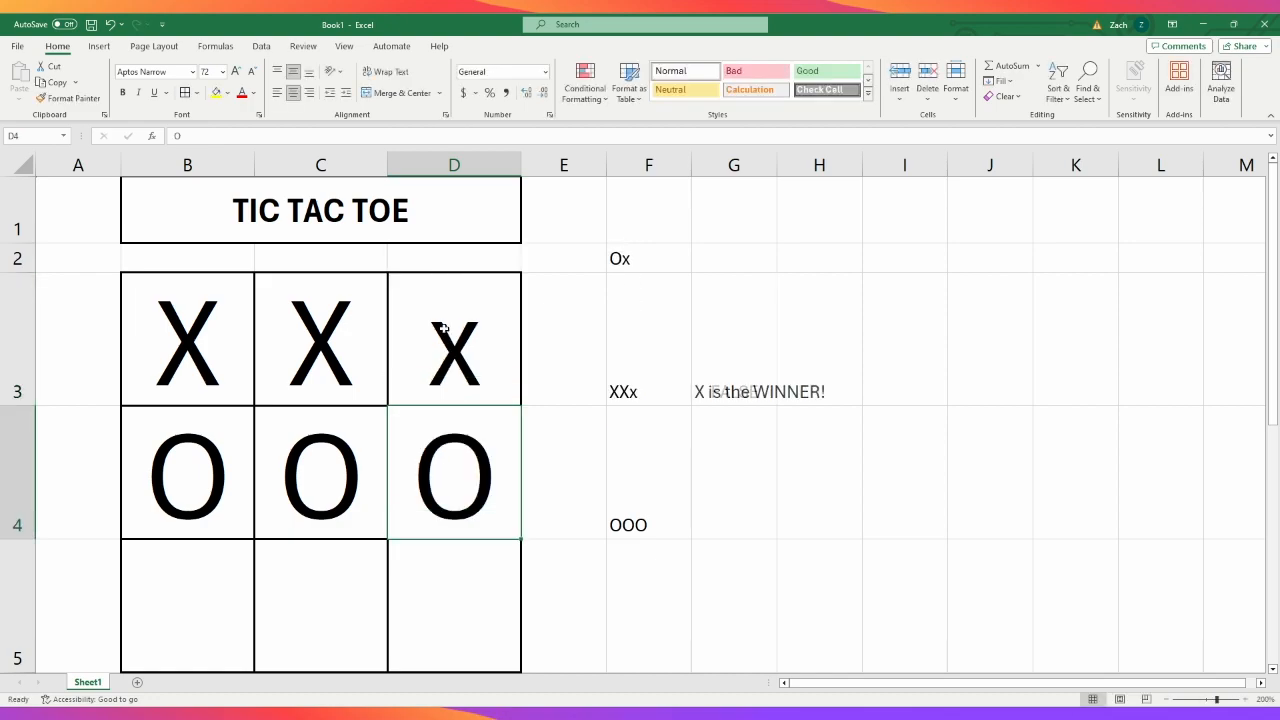
- Test the winner formula for O by entering o in cells B3, C3 and D3
{"action": "left_click", "coordinate": [229, 325]}
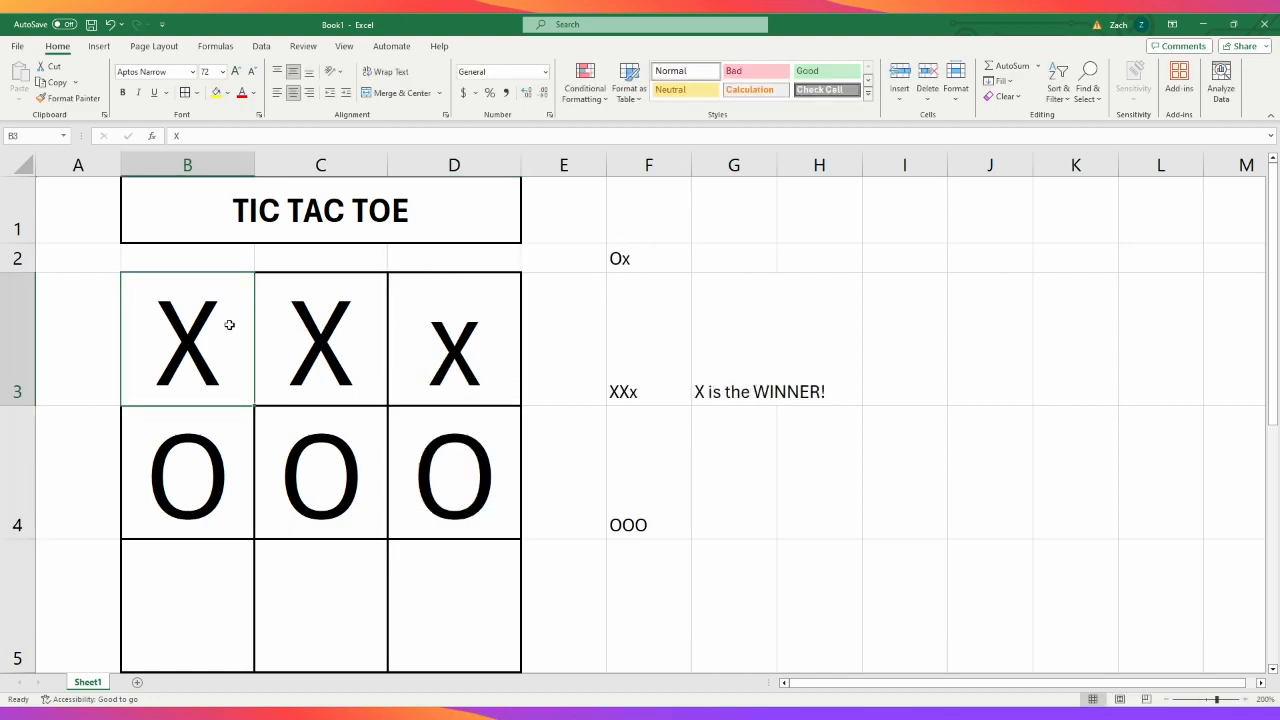
{"action": "type", "text": "o"}
{"action": "key", "text": "Tab"}
{"action": "type", "text": "o"}
{"action": "key", "text": "Tab"}
{"action": "type", "text": "o"}
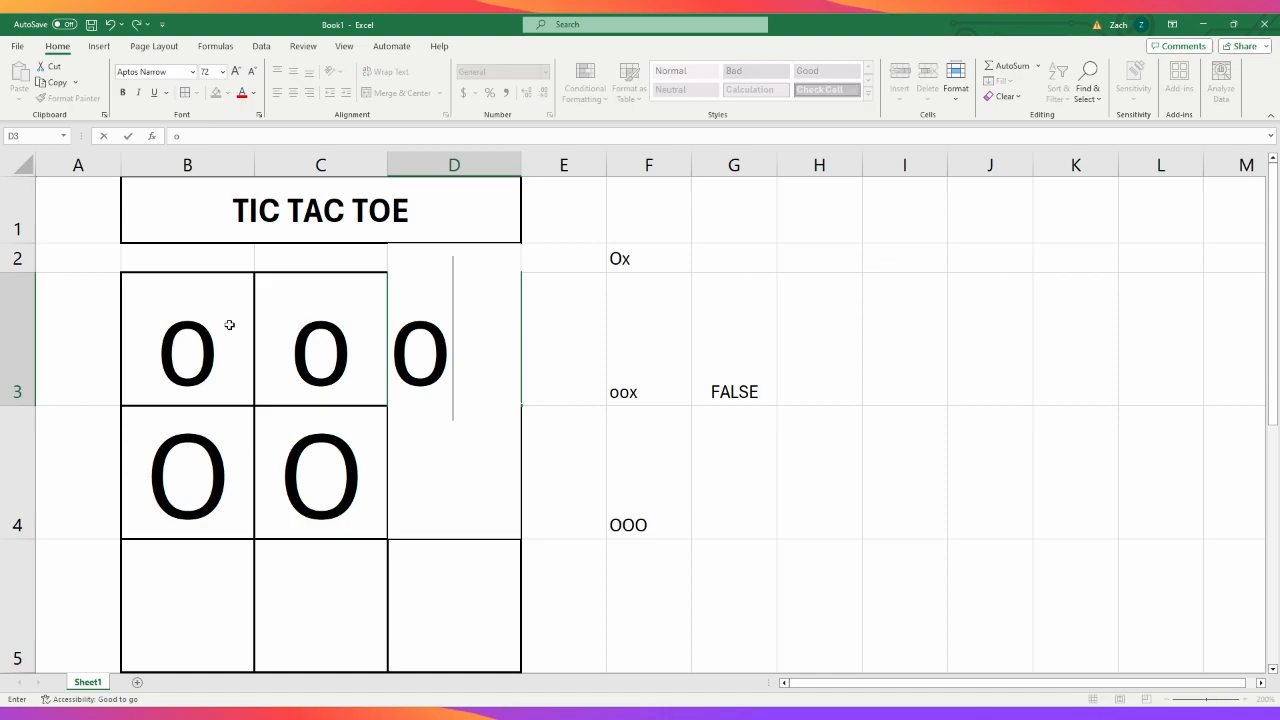
{"action": "key", "text": "Return"}
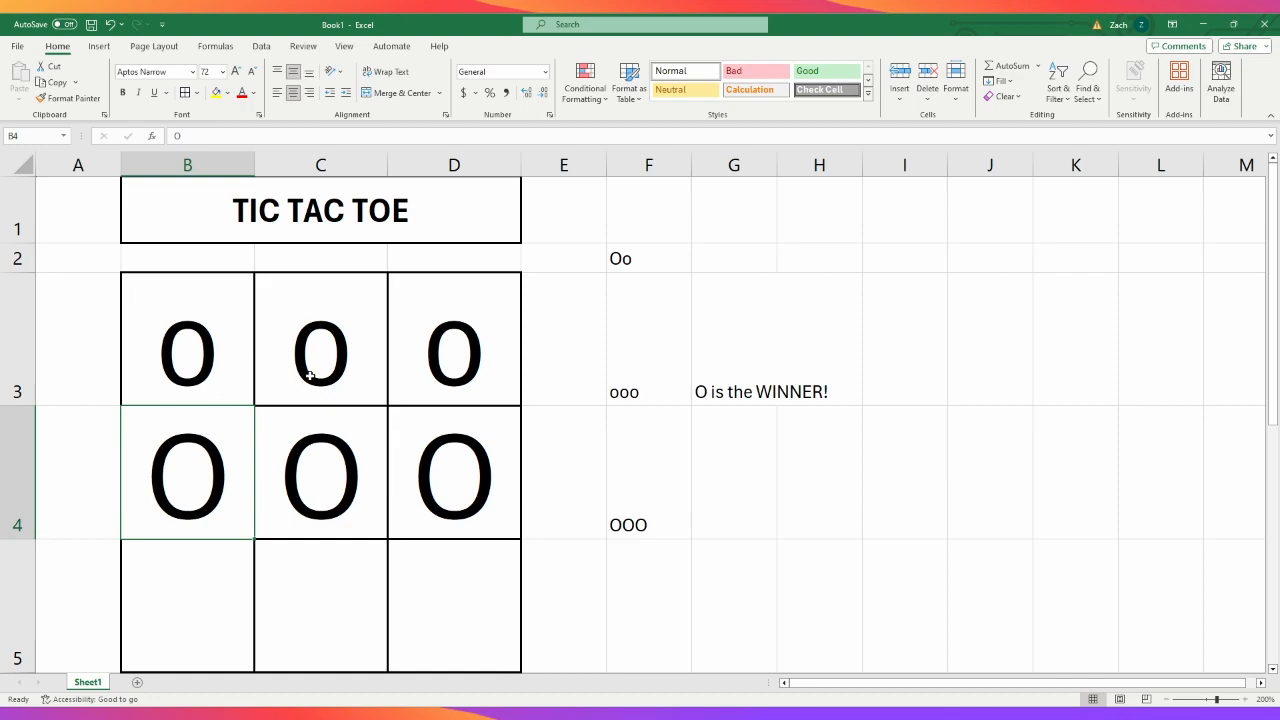
- Clear all the marks from the first two rows of the board, cells B3 to D4
{"action": "left_click", "coordinate": [340, 315]}
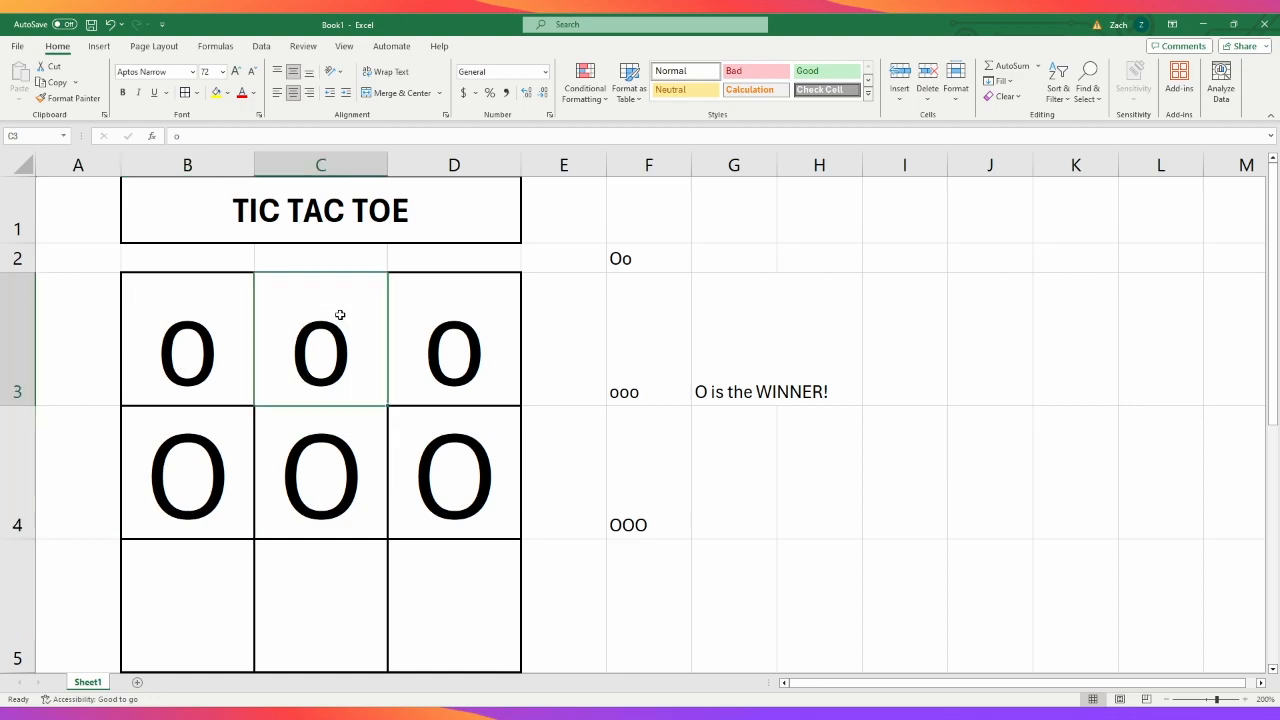
{"action": "key", "text": "Delete"}
{"action": "left_click", "coordinate": [411, 364]}
{"action": "key", "text": "Delete"}
{"action": "left_click", "coordinate": [415, 450]}
{"action": "key", "text": "Delete"}
{"action": "left_click", "coordinate": [338, 489]}
{"action": "key", "text": "Delete"}
{"action": "left_click", "coordinate": [203, 348]}
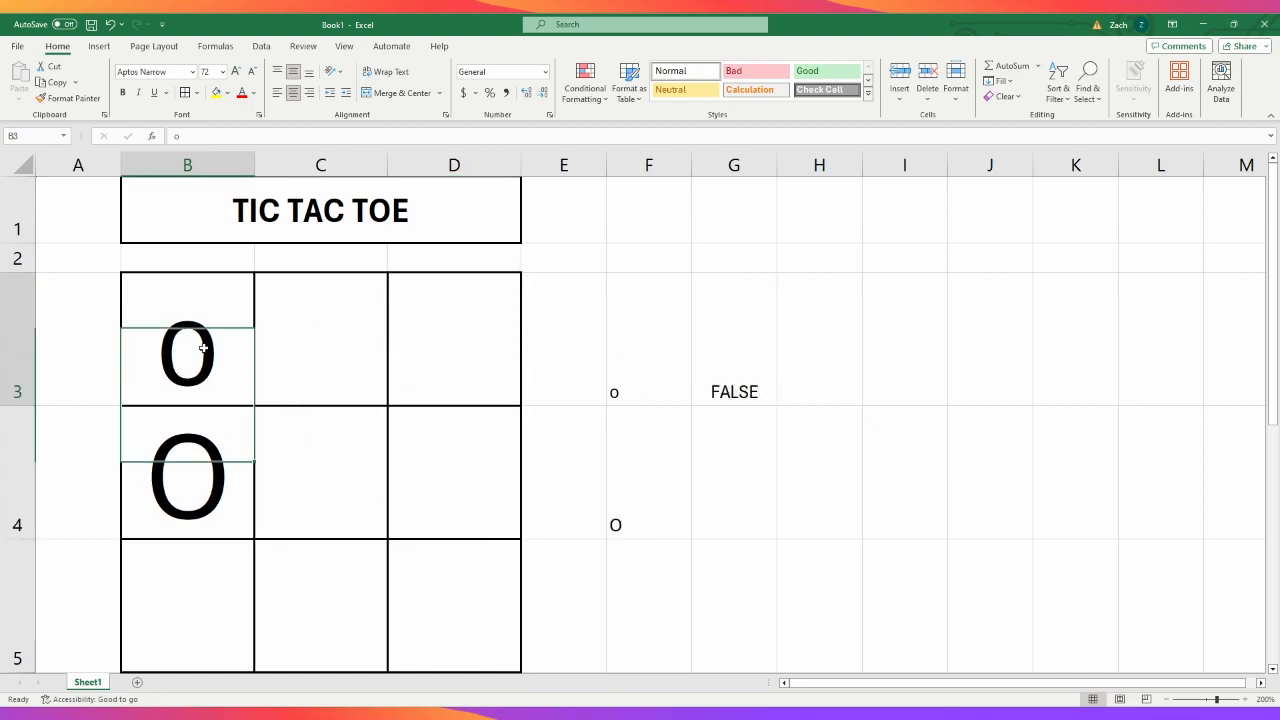
{"action": "key", "text": "Delete"}
{"action": "left_click", "coordinate": [208, 474]}
{"action": "key", "text": "Delete"}
- Open the winner formula in cell G3 for editing at its closing parentheses
{"action": "left_click", "coordinate": [723, 372]}
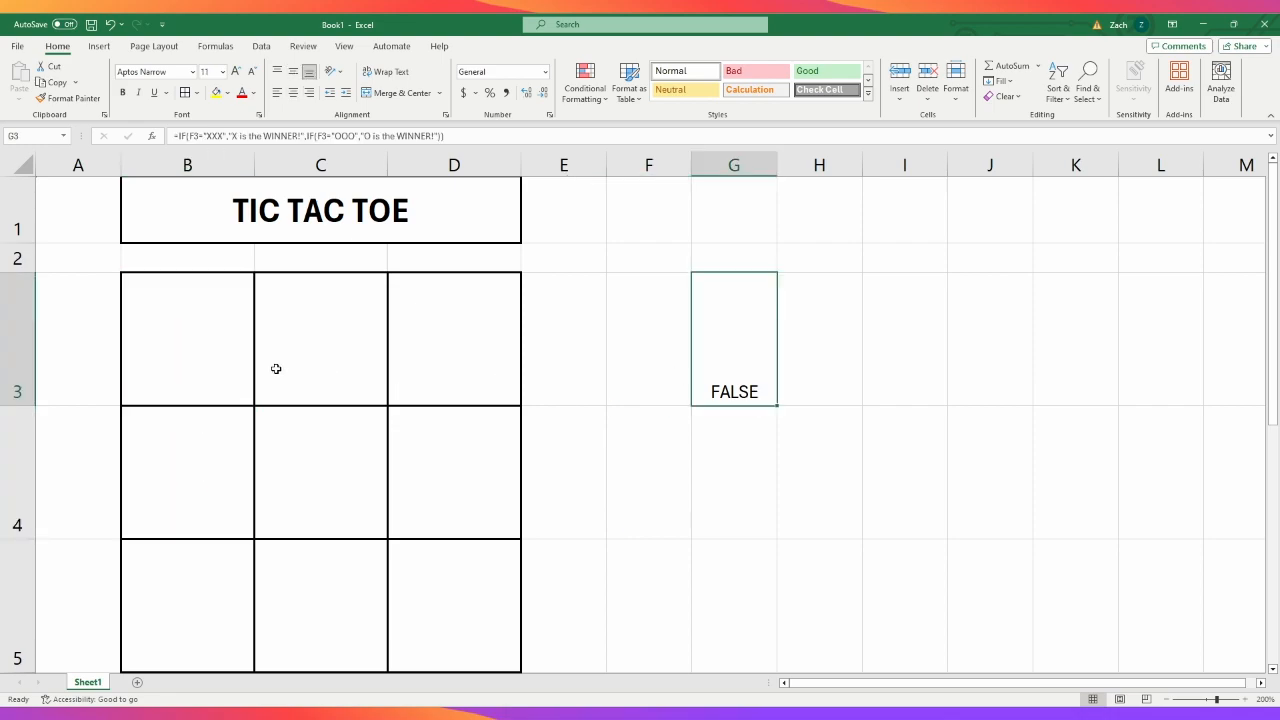
{"action": "left_click", "coordinate": [442, 138]}
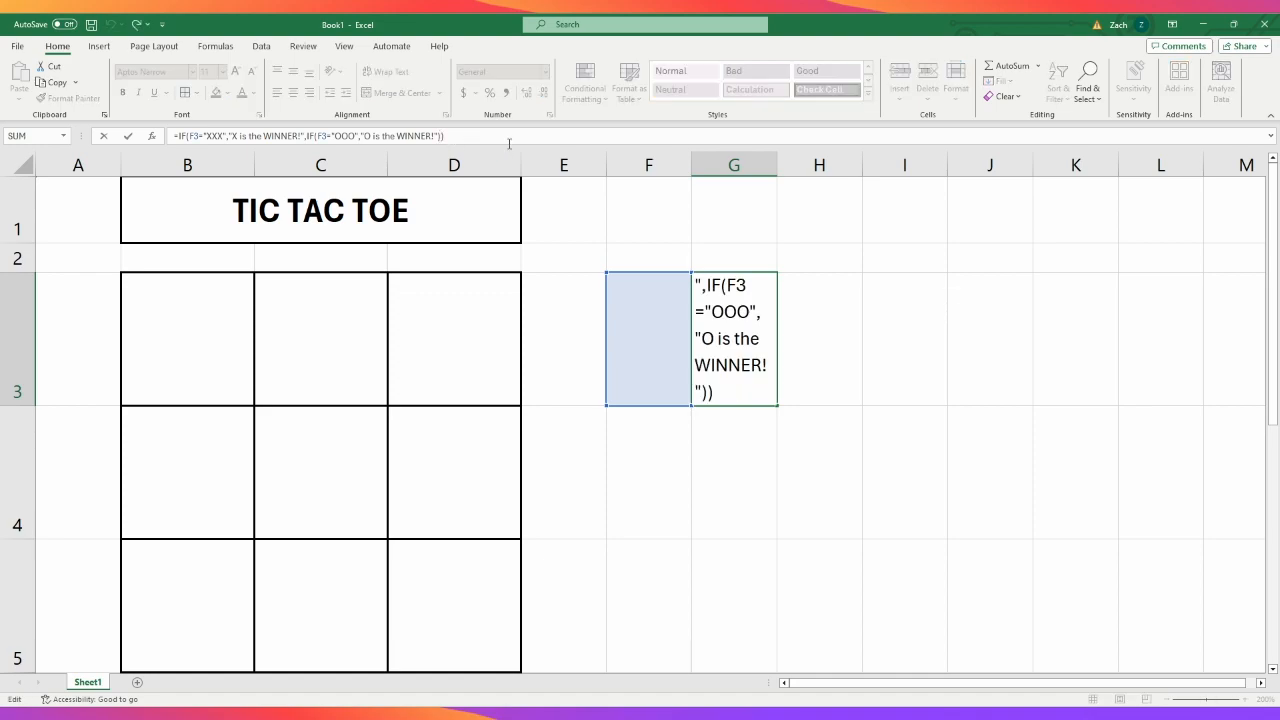
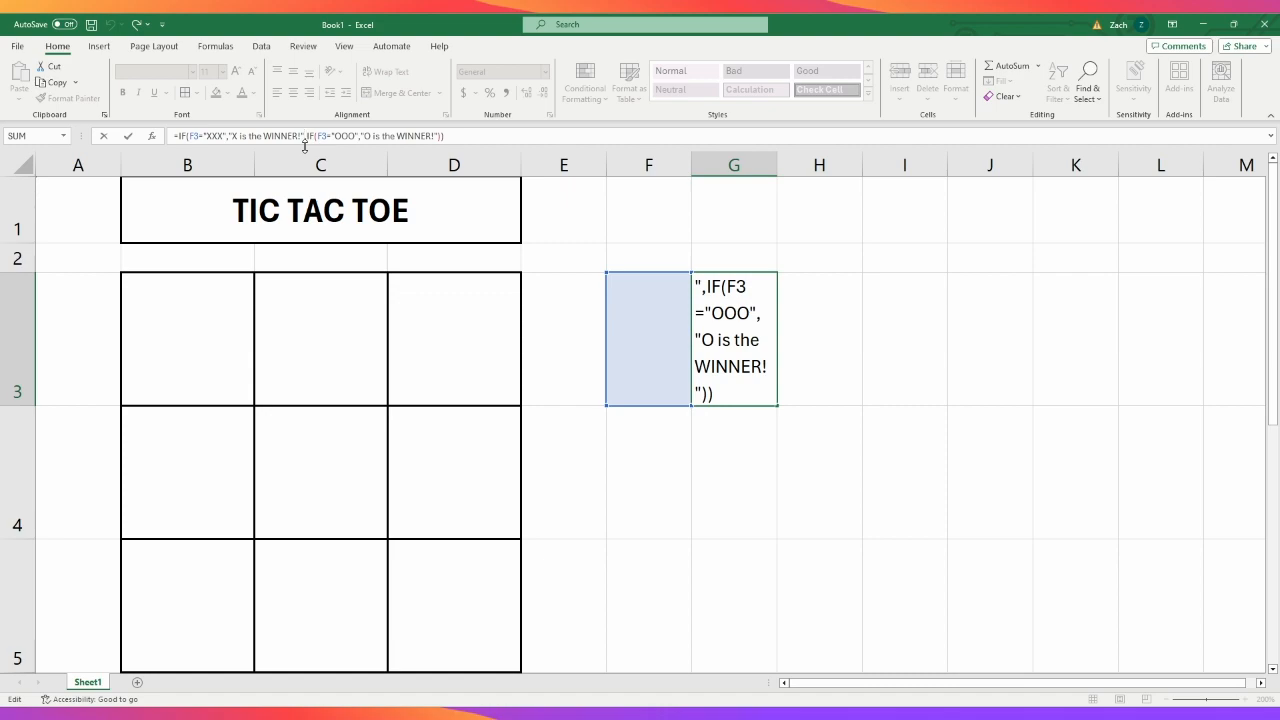
- Add an empty text "" as the value-if-false of the inner IF in cell G3's winner formula
{"action": "left_click", "coordinate": [339, 137]}
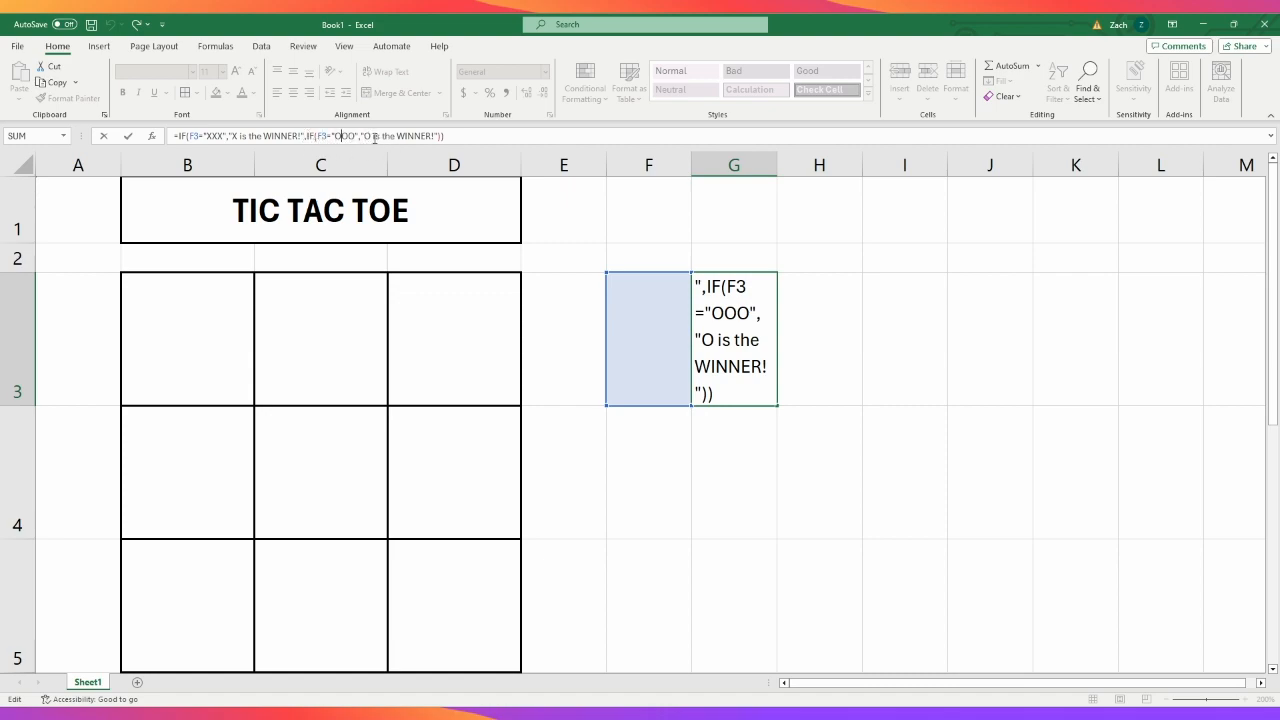
{"action": "left_click", "coordinate": [445, 139]}
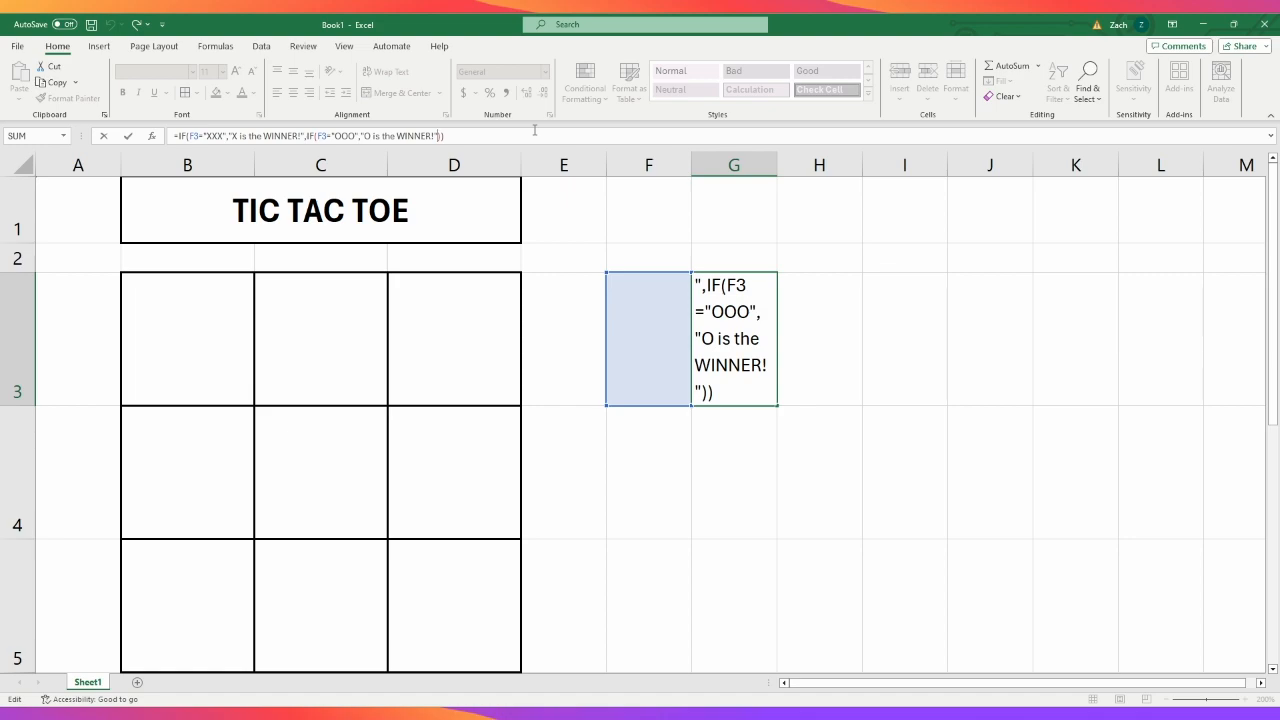
{"action": "type", "text": ",\"\""}
{"action": "key", "text": "Return"}
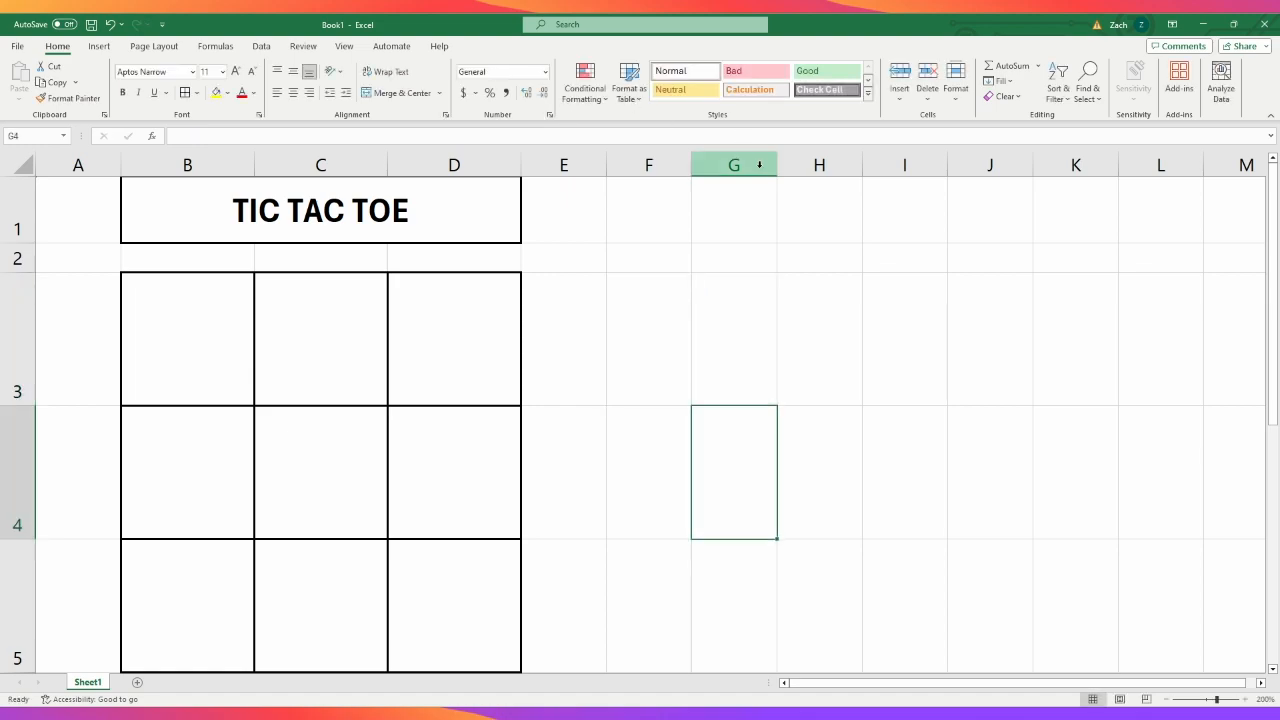
- Test the revised winner formula by entering x in cells B3, C3 and D3
{"action": "left_click", "coordinate": [223, 348]}
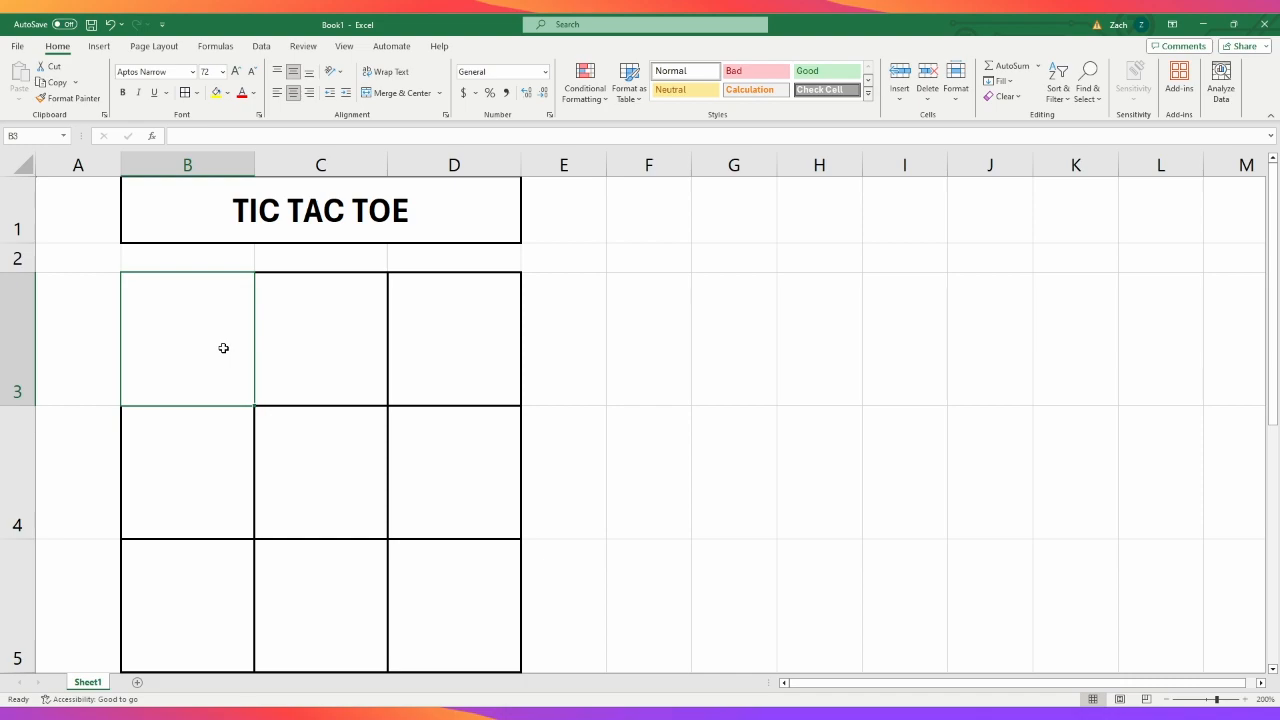
{"action": "type", "text": "X"}
{"action": "key", "text": "Return"}
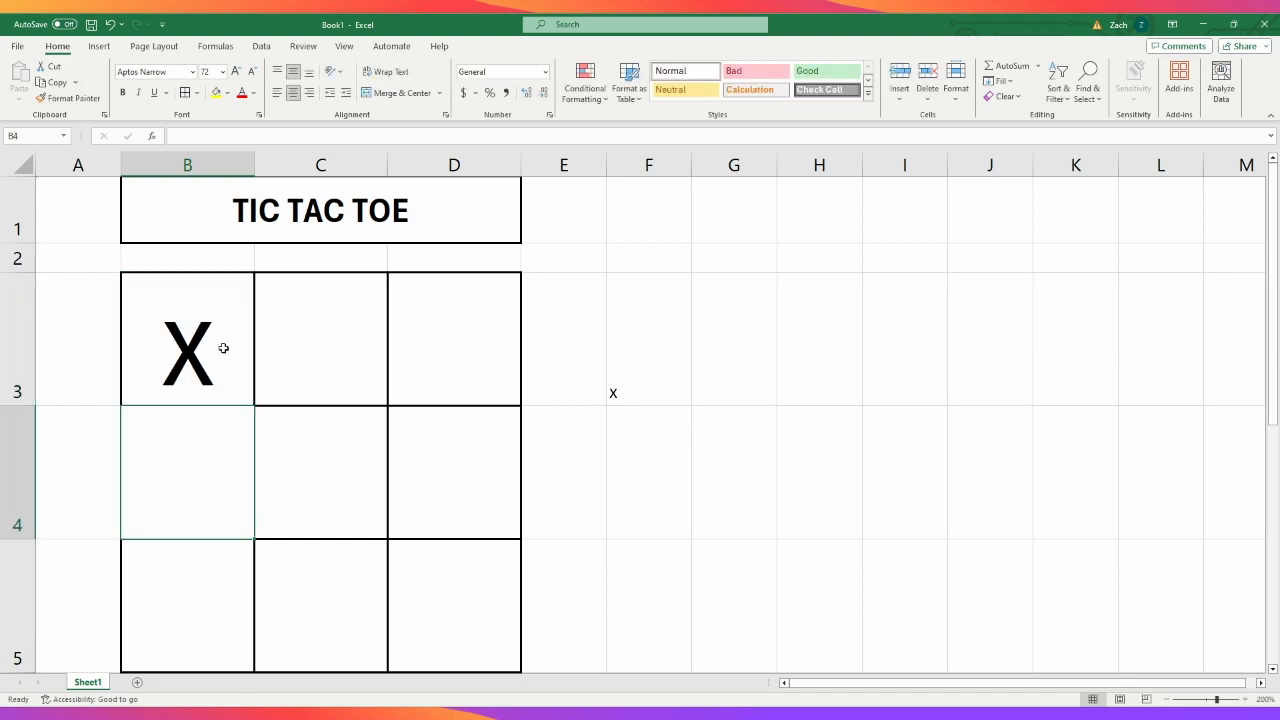
{"action": "left_click", "coordinate": [731, 371]}
{"action": "left_click", "coordinate": [302, 350]}
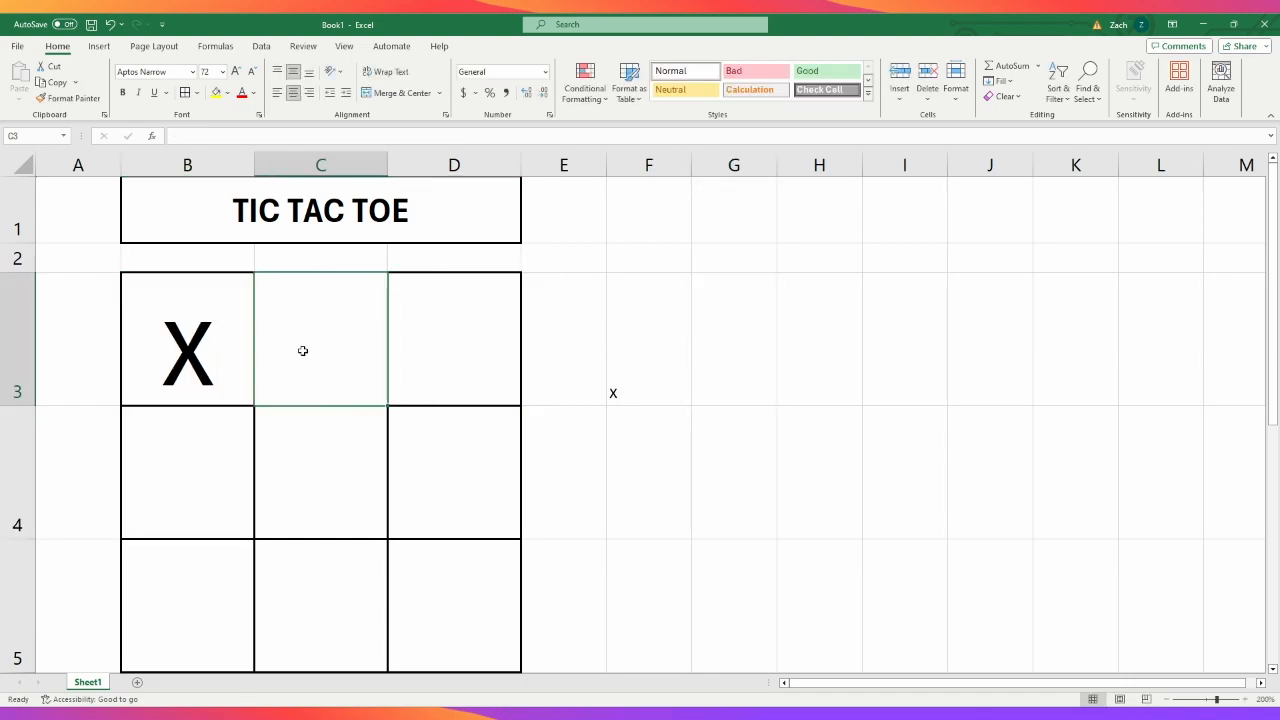
{"action": "type", "text": "X"}
{"action": "key", "text": "Tab"}
{"action": "type", "text": "X"}
{"action": "key", "text": "Tab"}
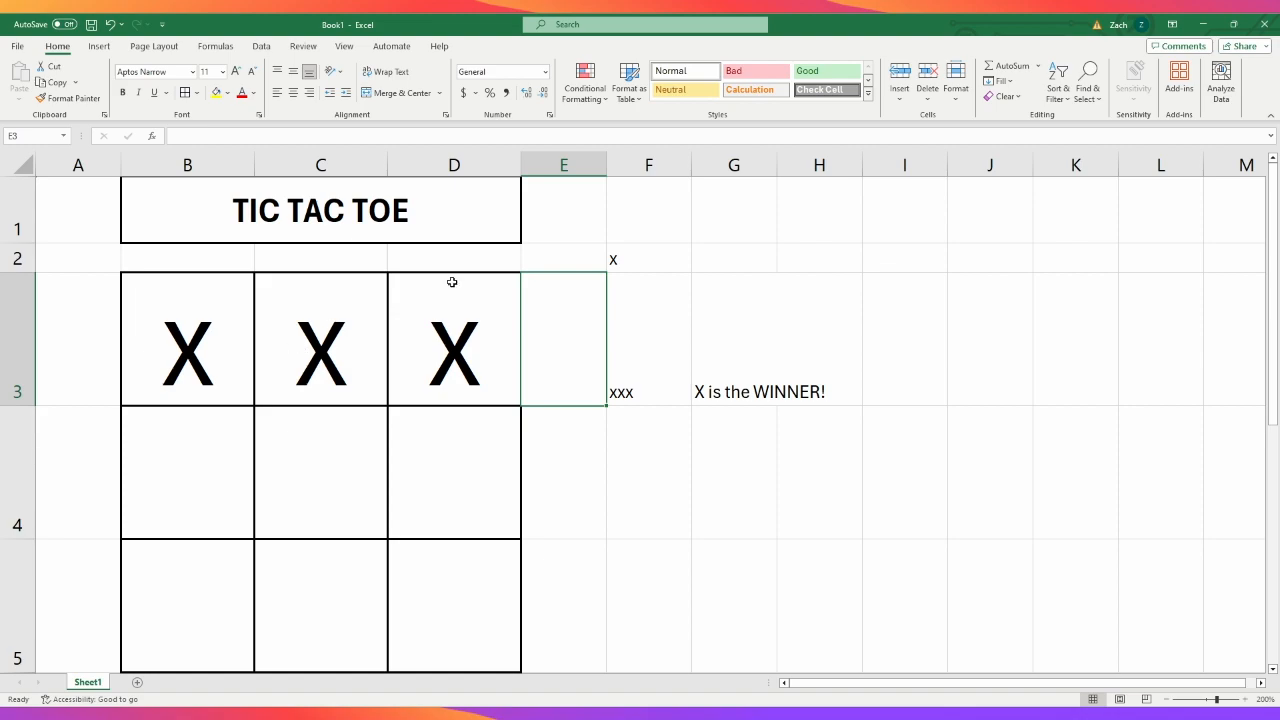
- Fill the winner formula from G3 down to G5 and test it by entering o in cells B4, C4 and D4
{"action": "left_click", "coordinate": [723, 360]}
{"action": "left_click_drag", "start_coordinate": [777, 405], "coordinate": [777, 628]}
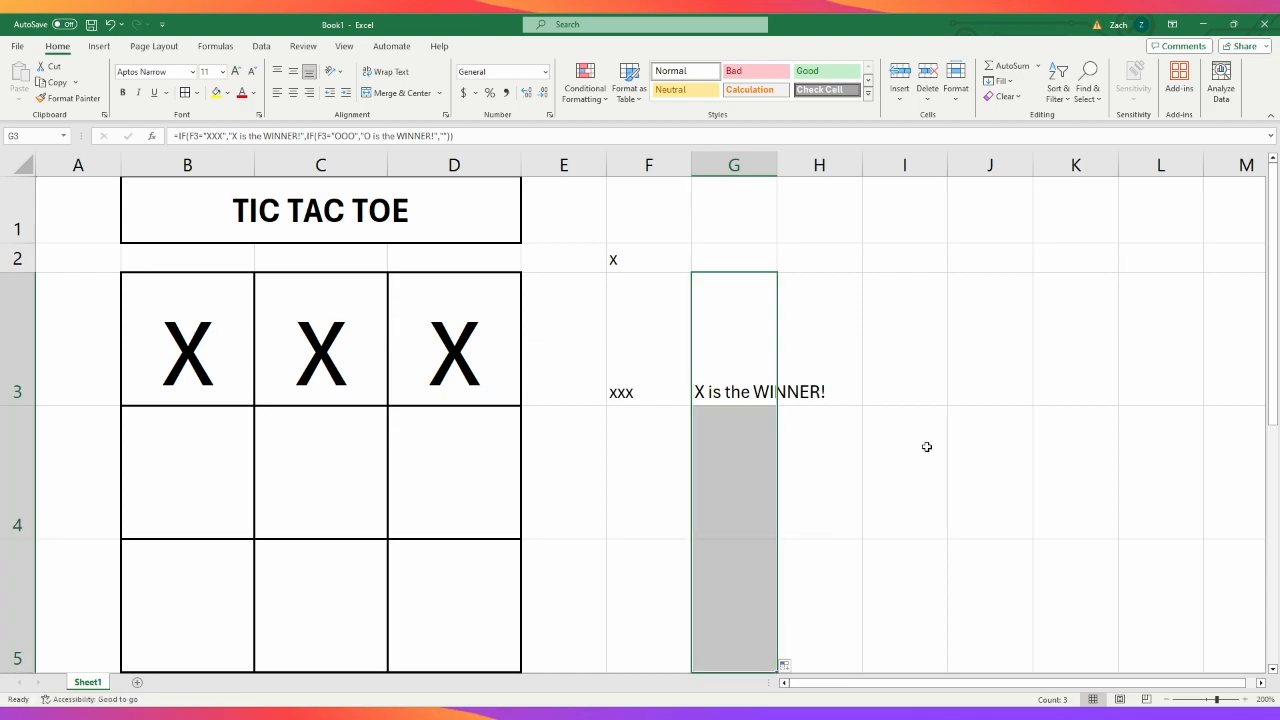
{"action": "left_click", "coordinate": [219, 477]}
{"action": "type", "text": "O"}
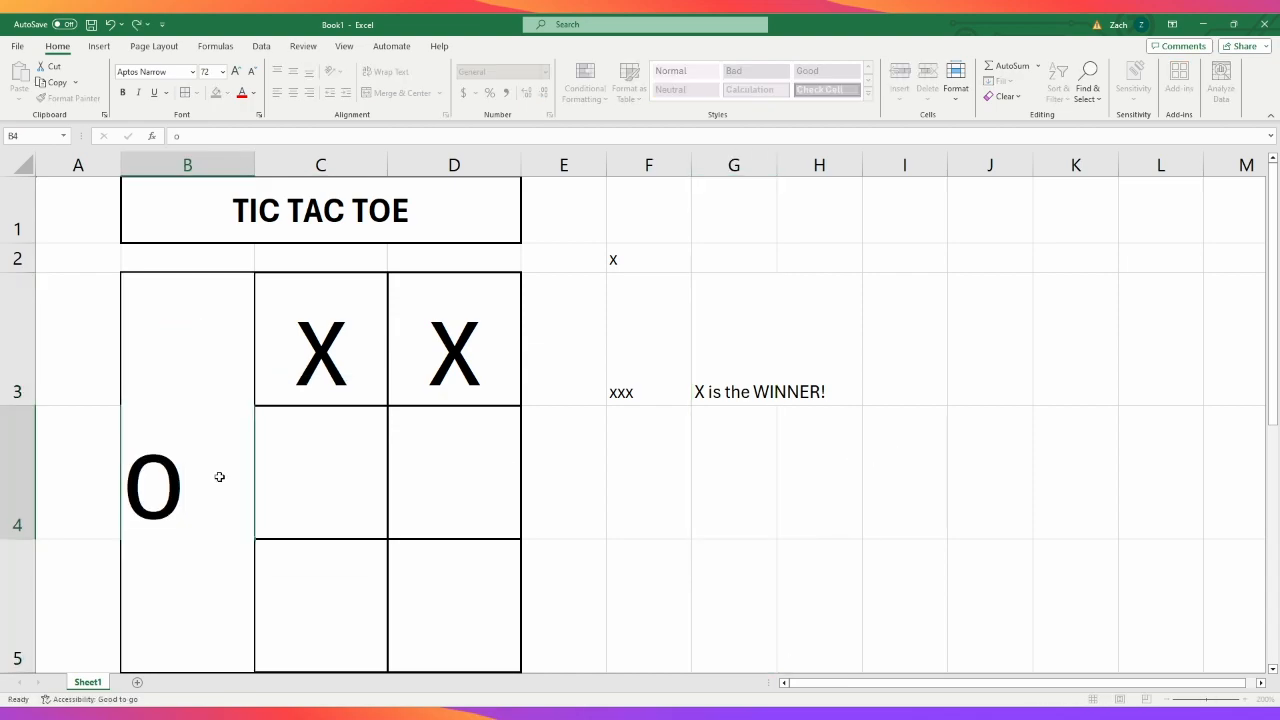
{"action": "key", "text": "Tab"}
{"action": "type", "text": "O"}
{"action": "key", "text": "Tab"}
{"action": "type", "text": "O"}
{"action": "key", "text": "Return"}
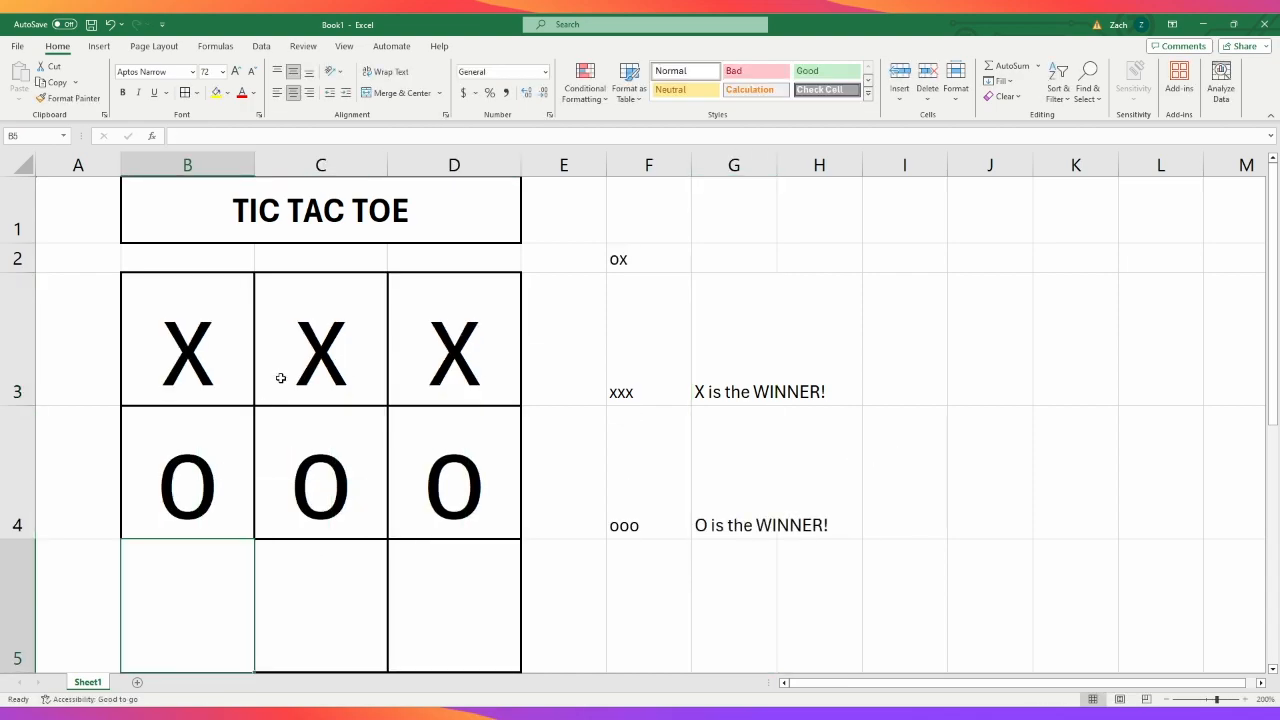
- Test the bottom row's winner formula by entering x in cells B5, C5 and D5
{"action": "scroll", "coordinate": [277, 377], "scroll_direction": "down", "scroll_amount": 1}
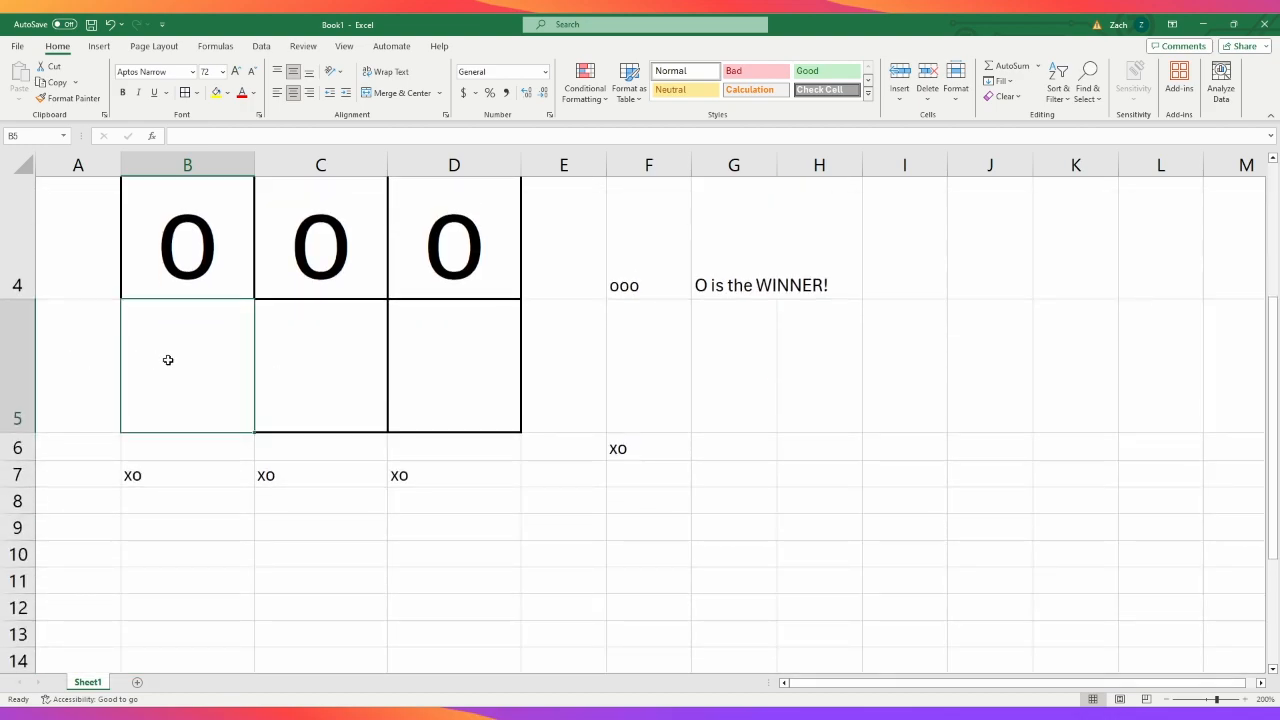
{"action": "type", "text": "X"}
{"action": "key", "text": "Tab"}
{"action": "type", "text": "X"}
{"action": "key", "text": "Tab"}
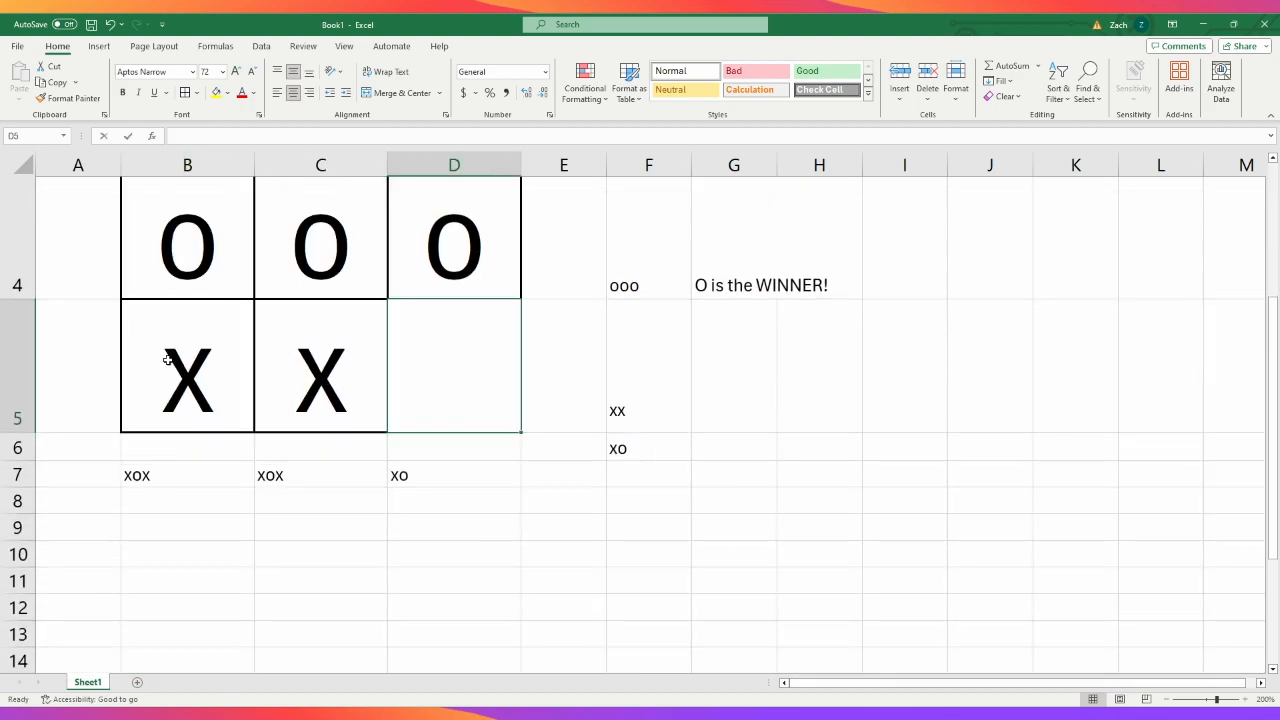
{"action": "type", "text": "X"}
{"action": "key", "text": "Tab"}
{"action": "key", "text": "Return"}
{"action": "scroll", "coordinate": [177, 318], "scroll_direction": "up", "scroll_amount": 1}
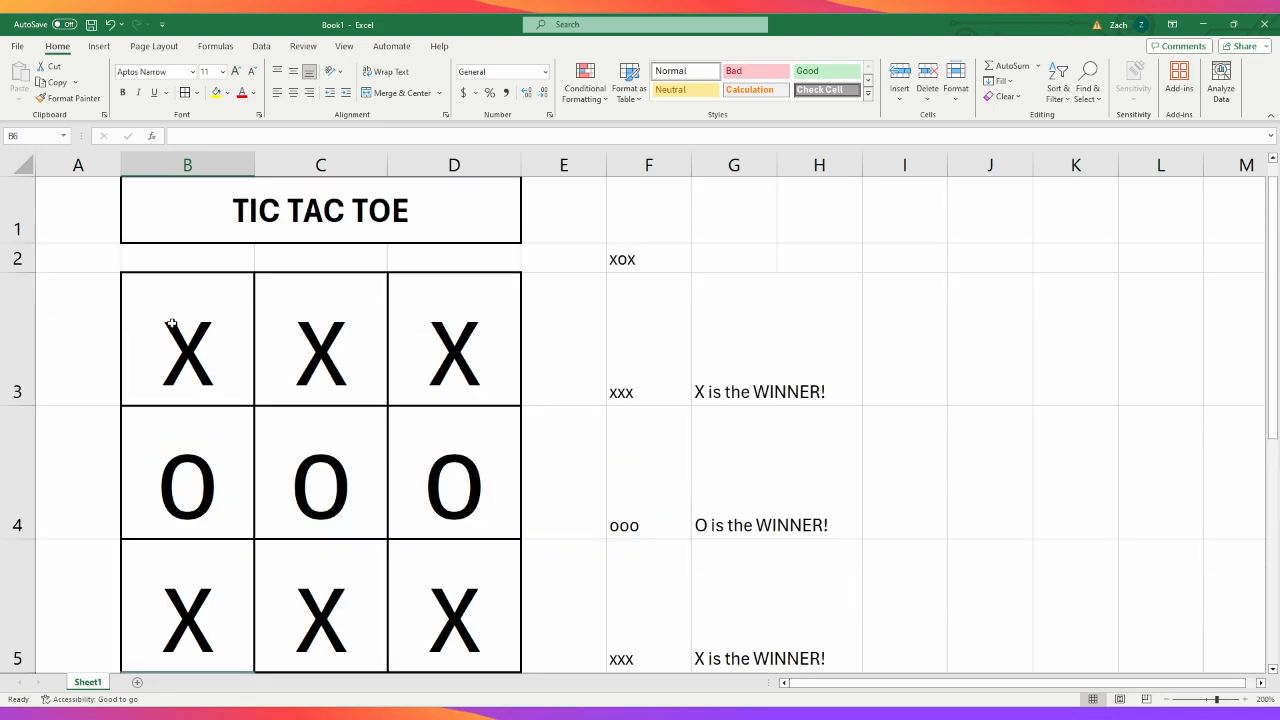
- Replace the marks in the middle row, cells B4 to D4, with x
{"action": "left_click", "coordinate": [204, 464]}
{"action": "type", "text": "x"}
{"action": "key", "text": "Tab"}
{"action": "type", "text": "x"}
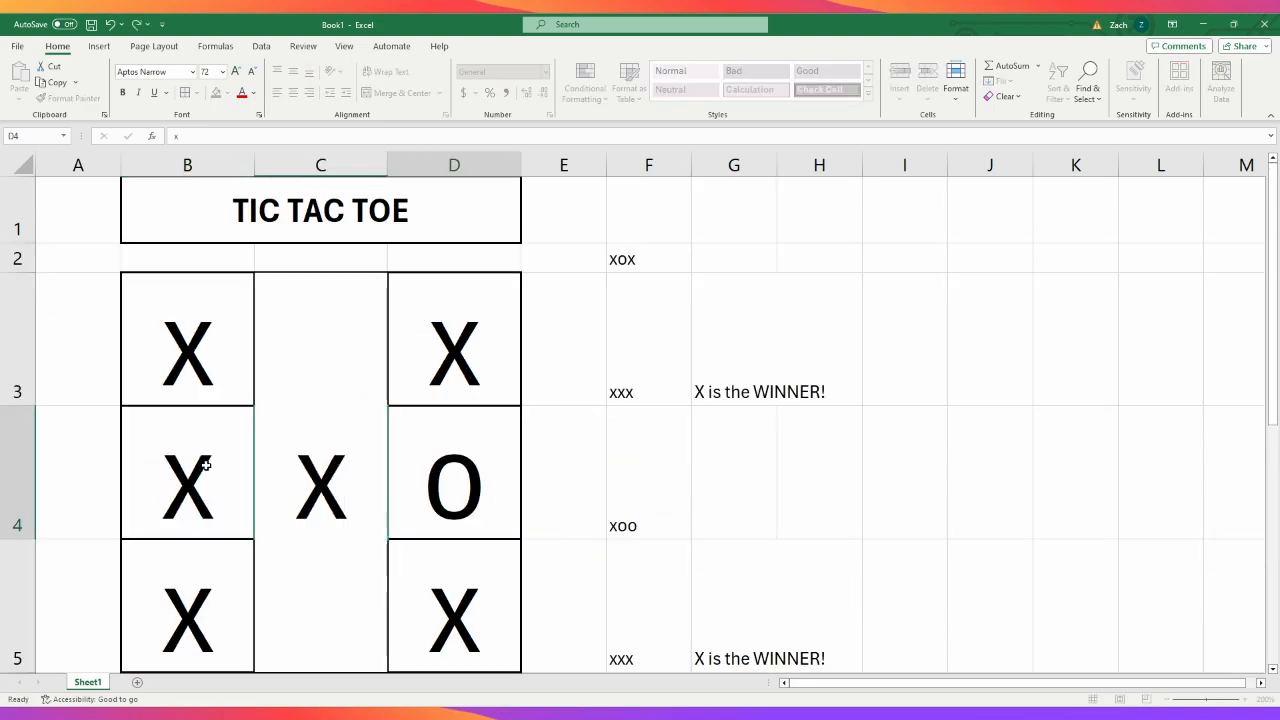
{"action": "key", "text": "Tab"}
{"action": "type", "text": "x"}
{"action": "key", "text": "Tab"}
{"action": "left_click", "coordinate": [930, 477]}
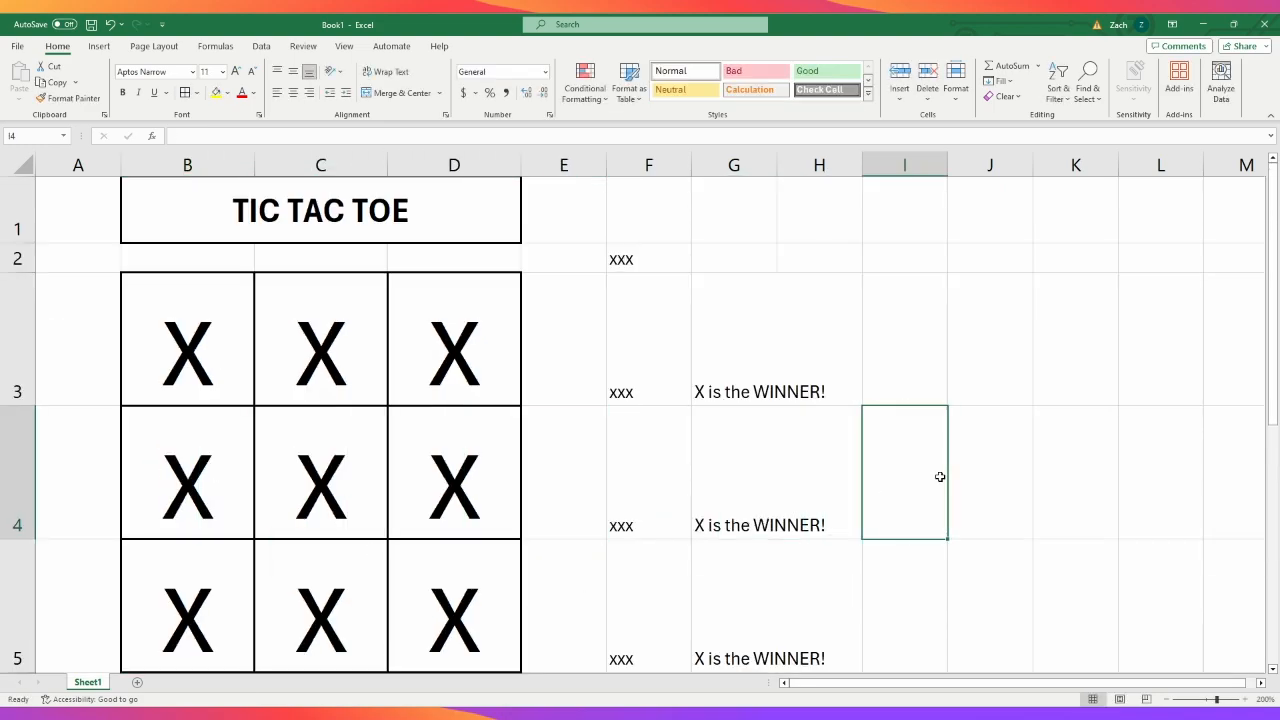
- Start a column winner formula in cell B8 with an IF that tests whether B7 equals "XXX"
{"action": "scroll", "coordinate": [374, 457], "scroll_direction": "down", "scroll_amount": 1}
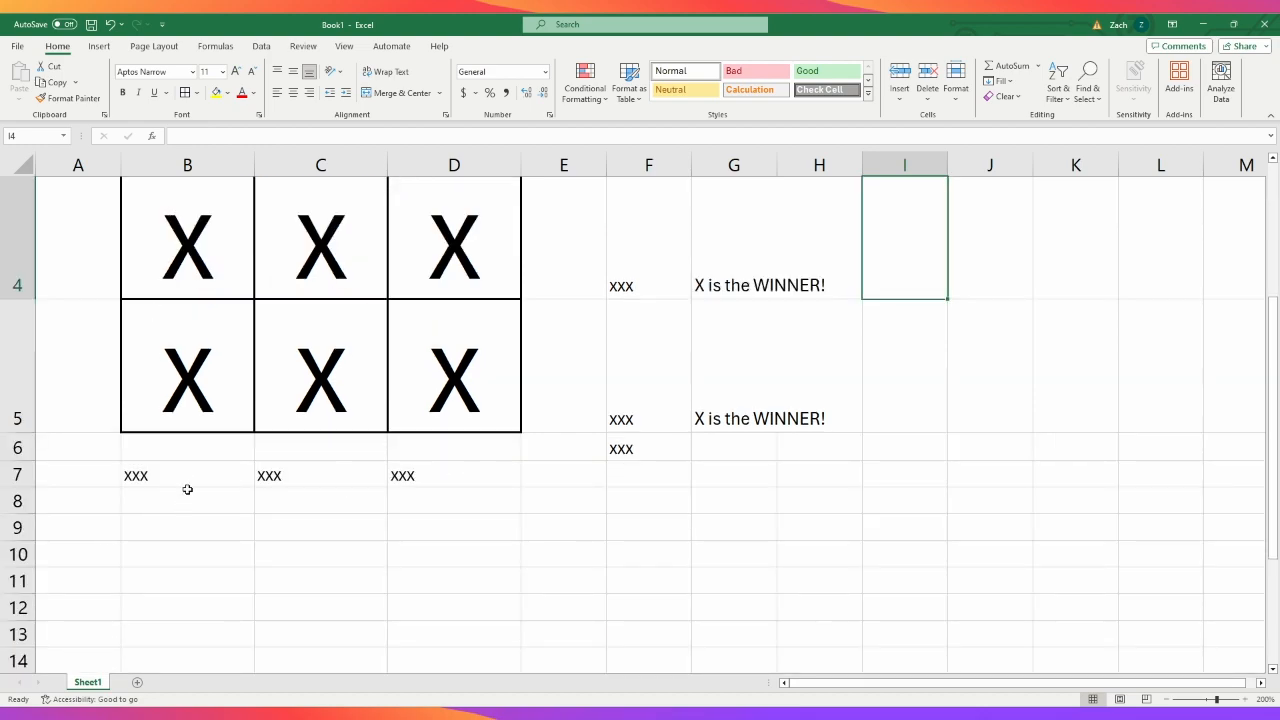
{"action": "scroll", "coordinate": [183, 503], "scroll_direction": "up", "scroll_amount": 1}
{"action": "scroll", "coordinate": [207, 557], "scroll_direction": "down", "scroll_amount": 1}
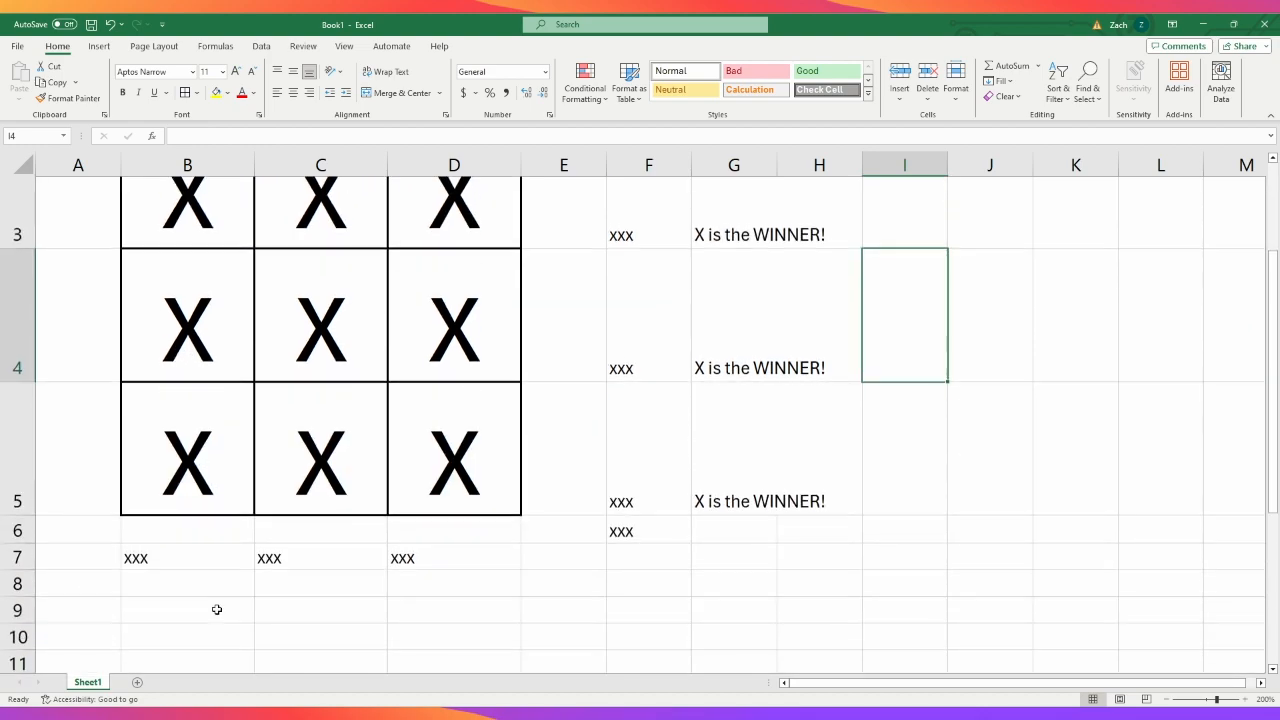
{"action": "left_click", "coordinate": [194, 591]}
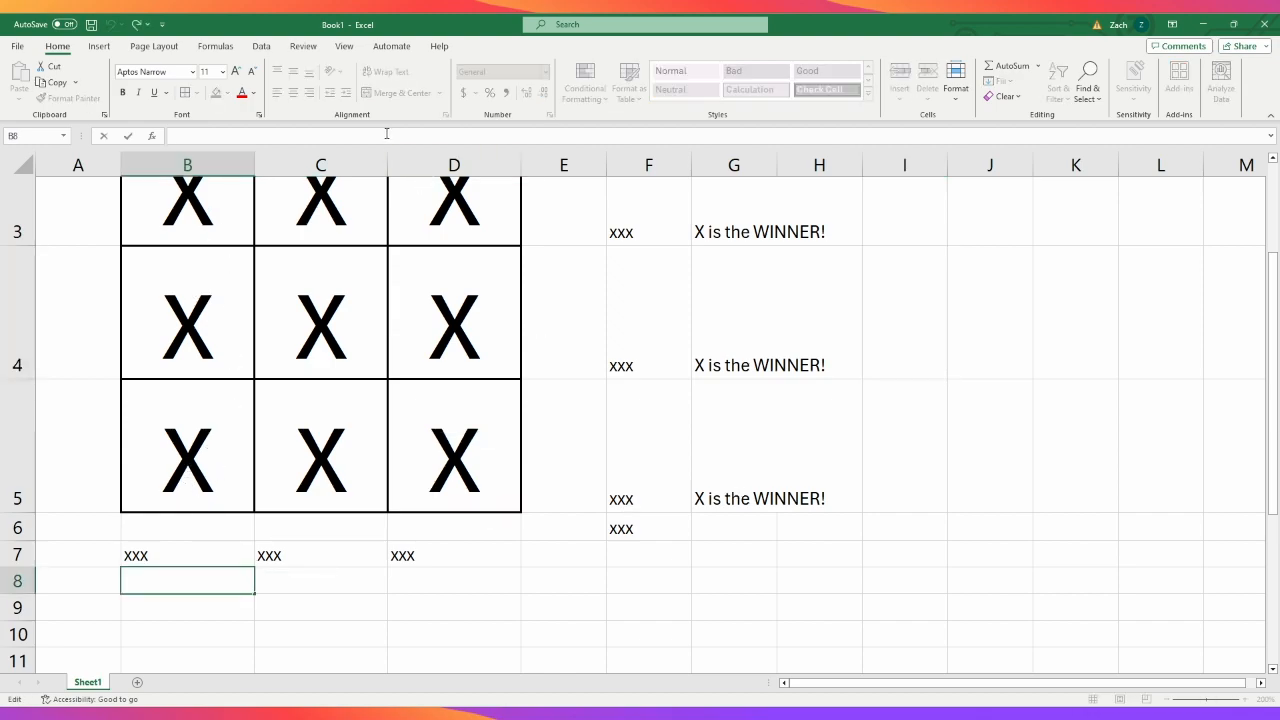
{"action": "type", "text": "="}
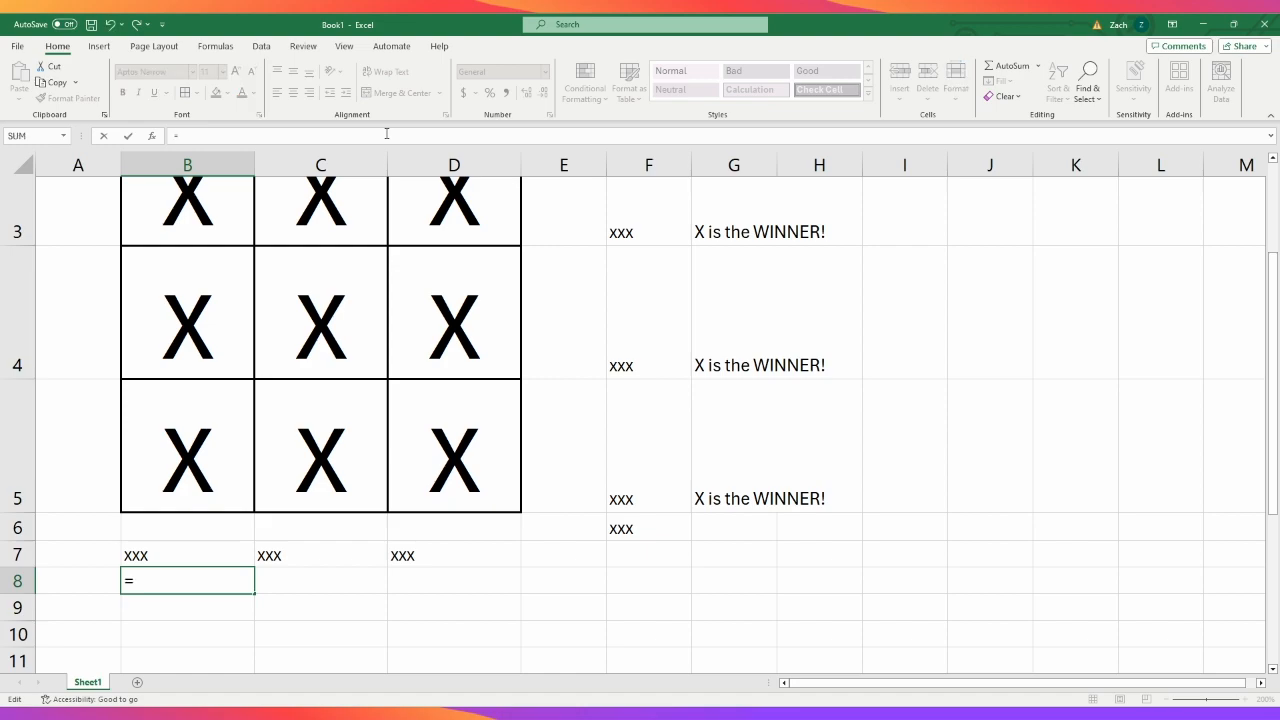
{"action": "type", "text": "if"}
{"action": "key", "text": "Tab"}
{"action": "left_click", "coordinate": [189, 556]}
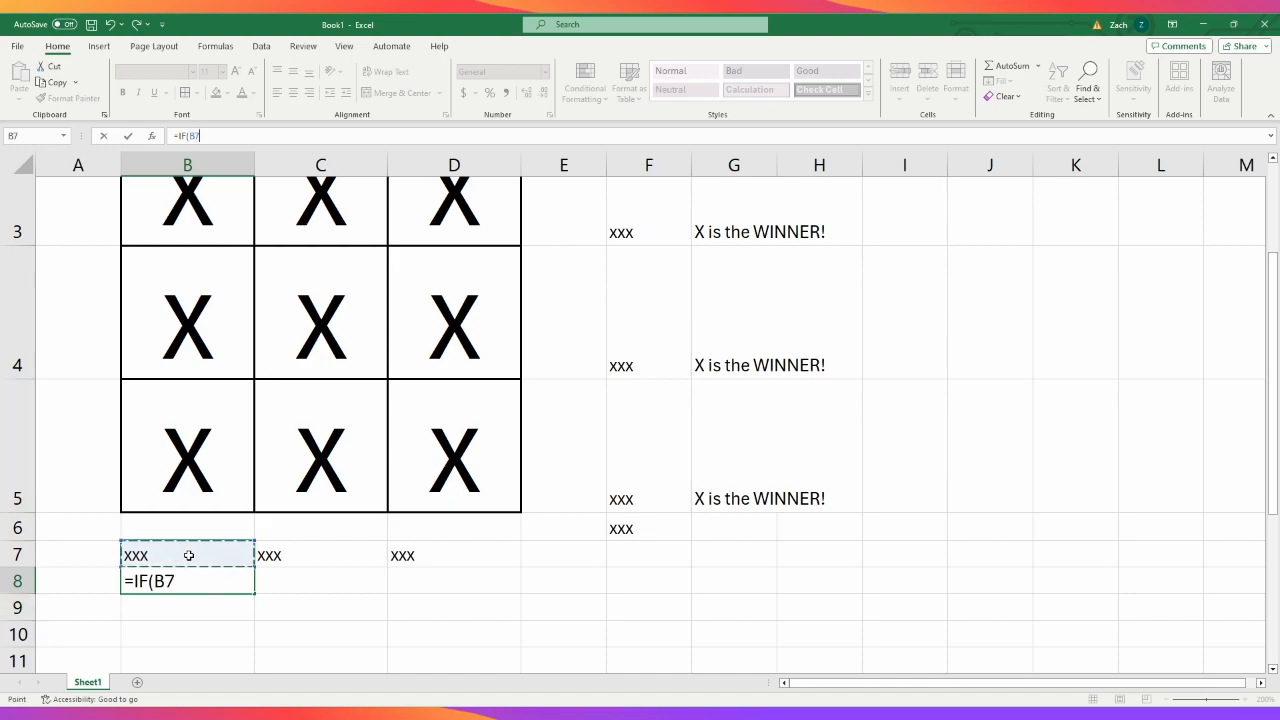
{"action": "type", "text": "="}
{"action": "type", "text": "\"XXX\""}
{"action": "type", "text": "\"X is thee"}
- Give the B8 formula's IF the value-if-true text "X is the WINNER!"
{"action": "key", "text": "BackSpace"}
{"action": "type", "text": "winn"}
{"action": "key", "text": "BackSpace"}
{"action": "key", "text": "BackSpace"}
{"action": "key", "text": "BackSpace"}
{"action": "key", "text": "BackSpace"}
{"action": "type", "text": "Winner"}
{"action": "key", "text": "BackSpace"}
{"action": "key", "text": "BackSpace"}
{"action": "key", "text": "BackSpace"}
{"action": "key", "text": "BackSpace"}
{"action": "key", "text": "BackSpace"}
{"action": "type", "text": "INNER"}
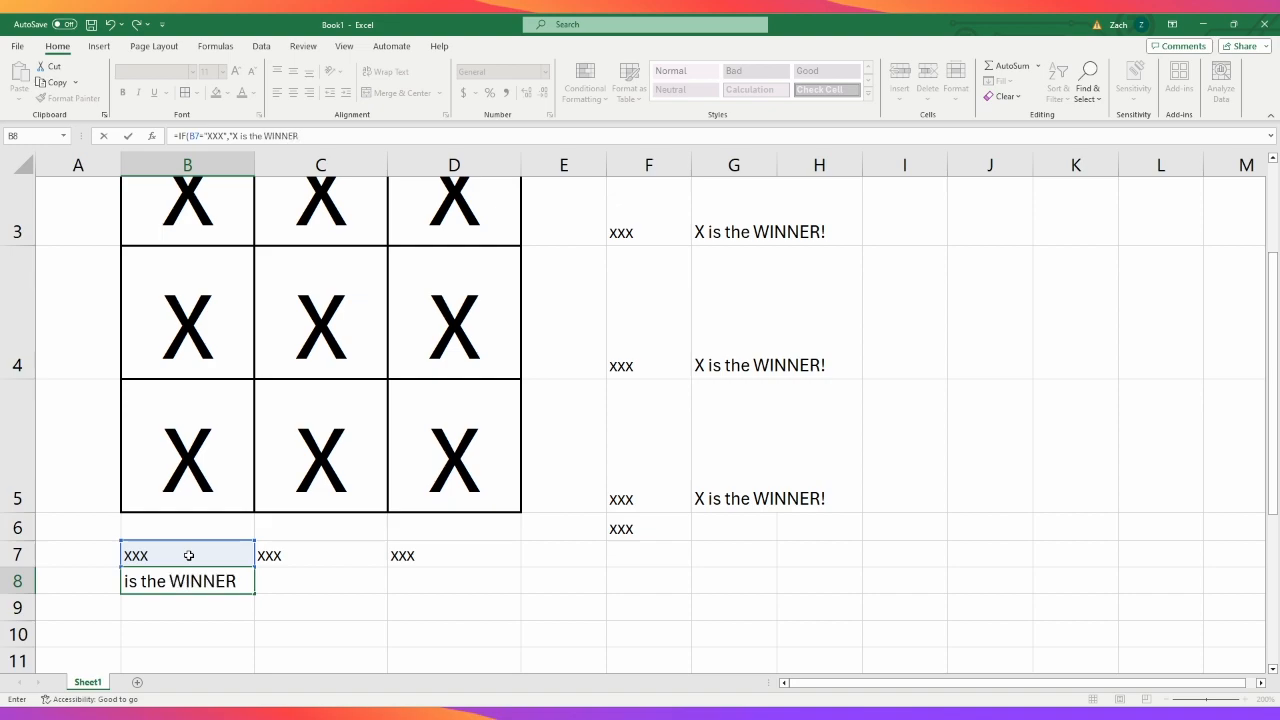
{"action": "type", "text": "\""}
{"action": "type", "text": "!\","}
- Nest a second IF in the B8 formula that tests whether B7 equals "OOO"
{"action": "type", "text": "IF("}
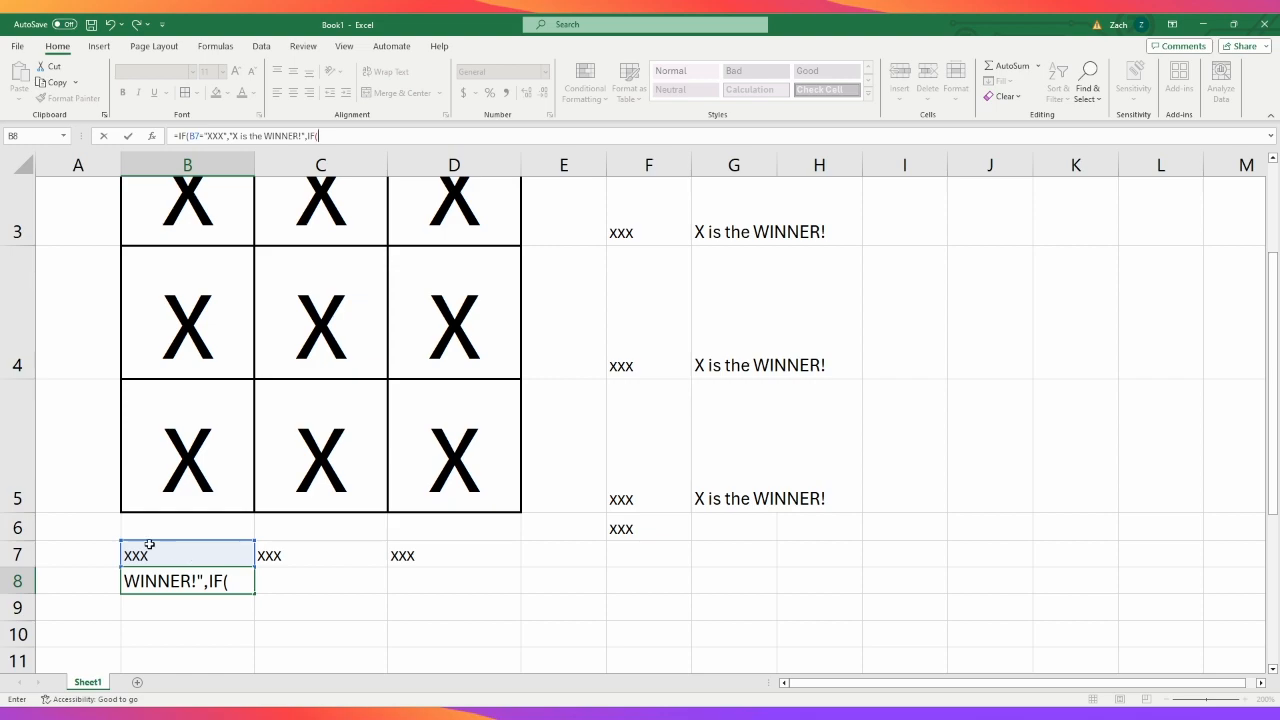
{"action": "left_click", "coordinate": [165, 553]}
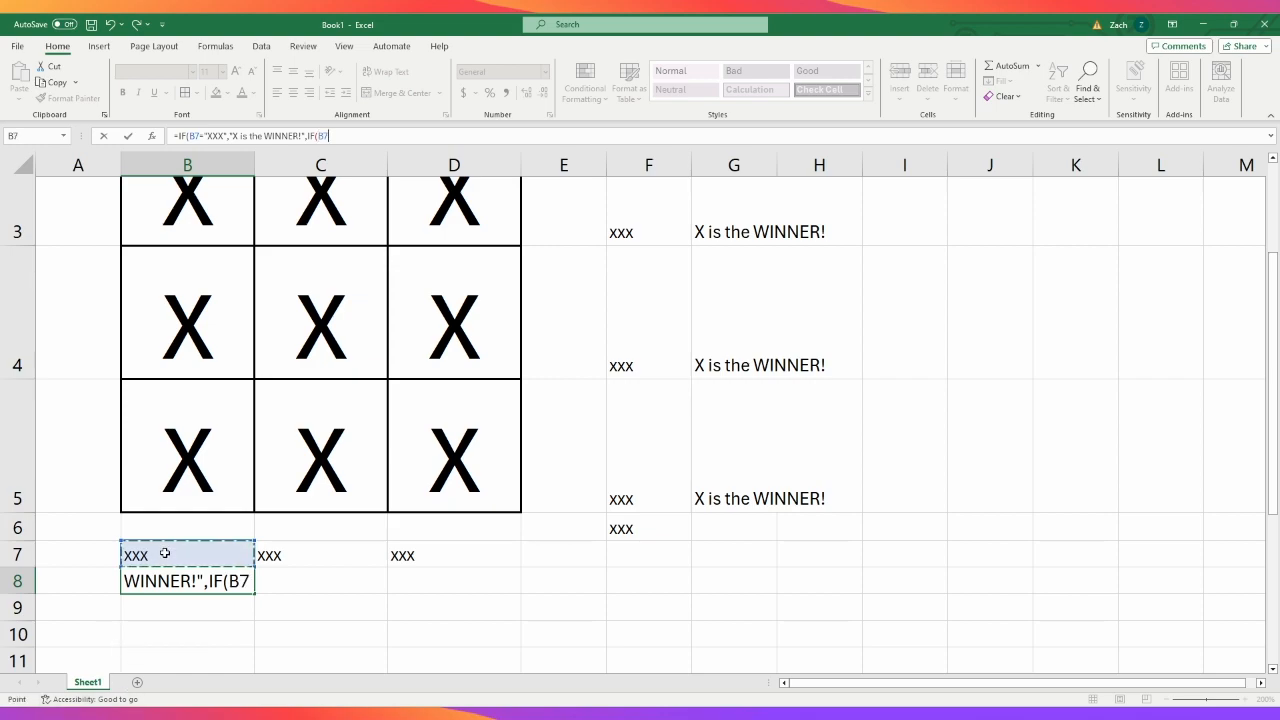
{"action": "type", "text": "="}
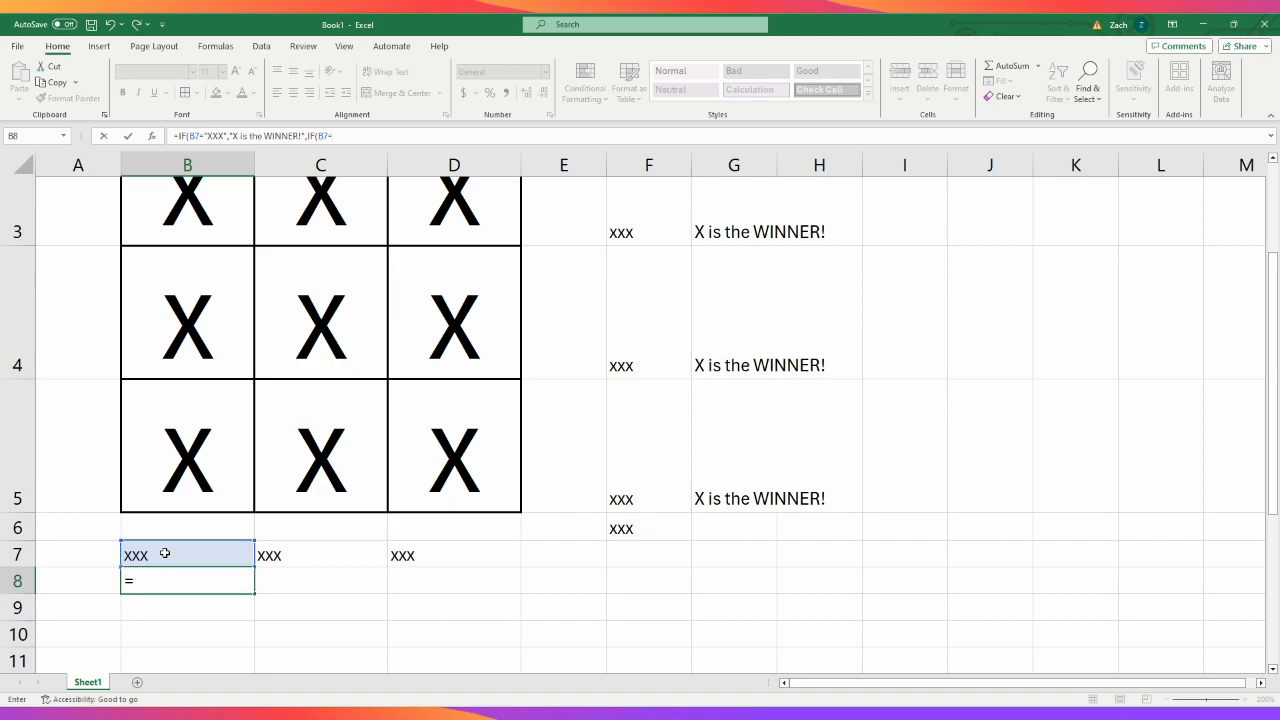
{"action": "type", "text": "\"OOO\",\"O is the WINNER"}
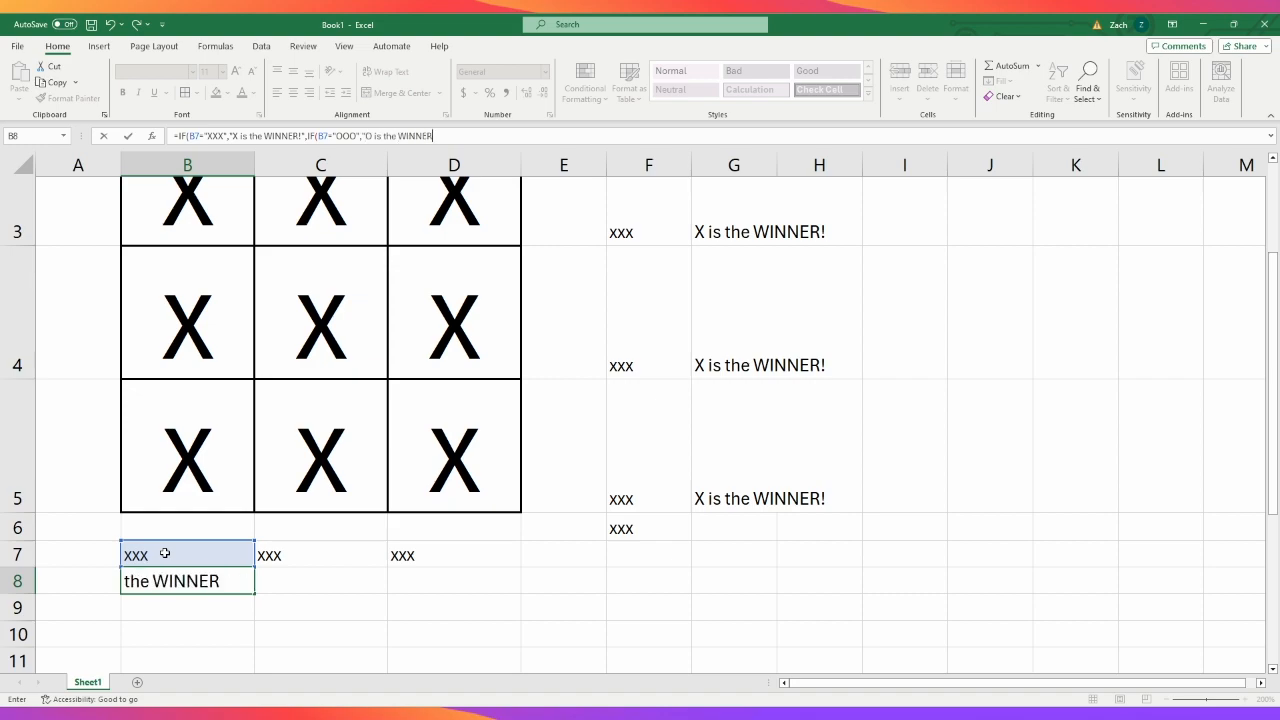
{"action": "type", "text": "!\""}
- Complete the B8 formula with "O is the WINNER!" as the nested IF's true result and "" as its false result
{"action": "type", "text": ",\"\")"}
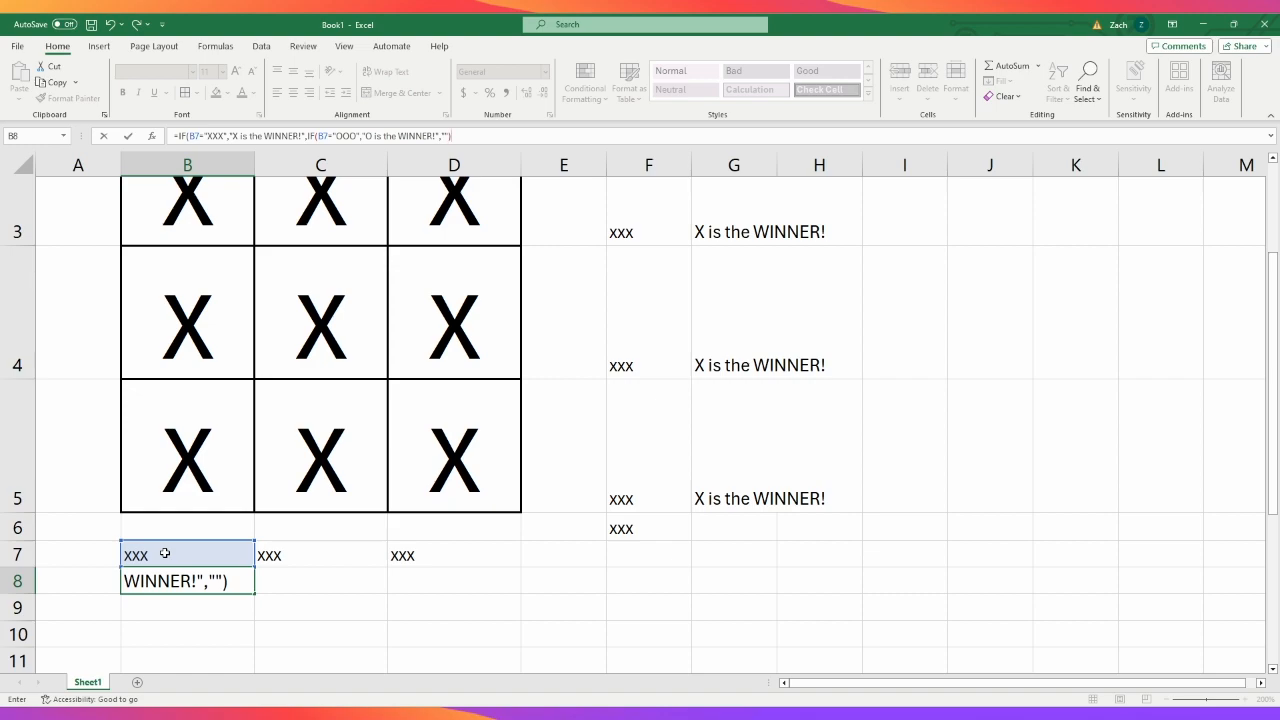
{"action": "key", "text": "Return"}
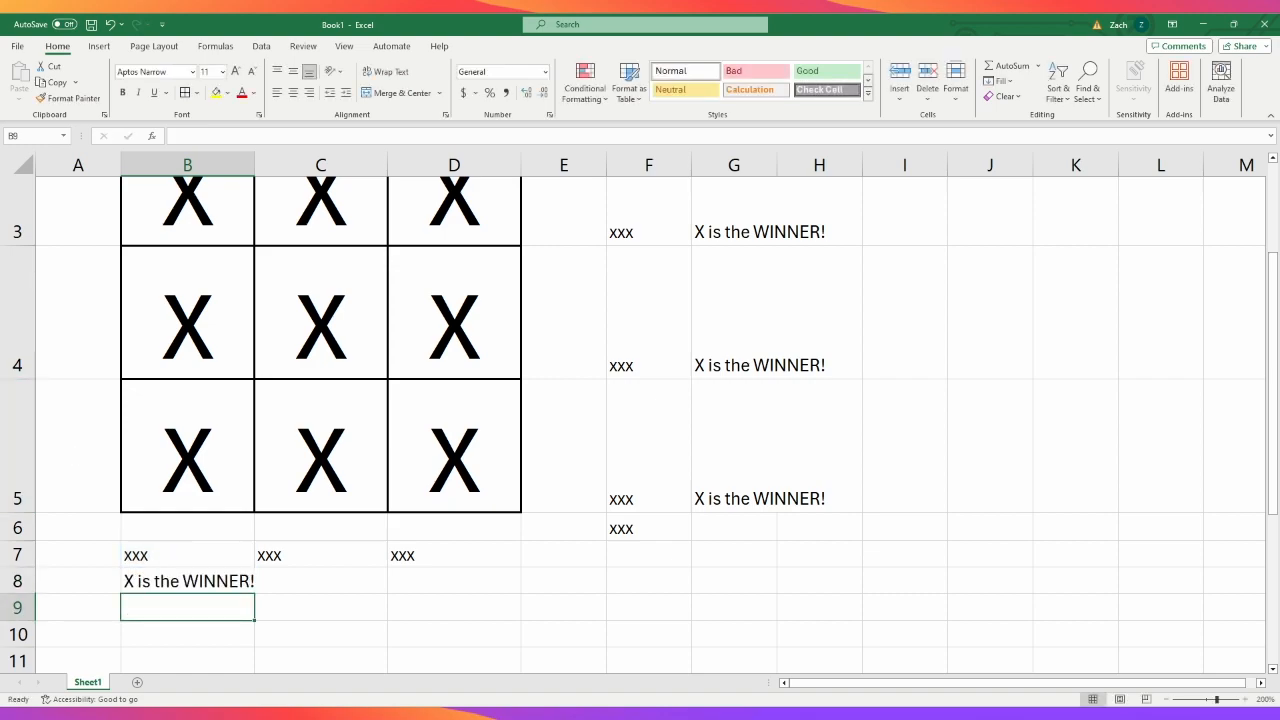
- Fill the winner formula from B8 across to D8 and check the cell references in C8, C7 and D8
{"action": "left_click", "coordinate": [166, 577]}
{"action": "left_click_drag", "start_coordinate": [256, 594], "coordinate": [510, 591]}
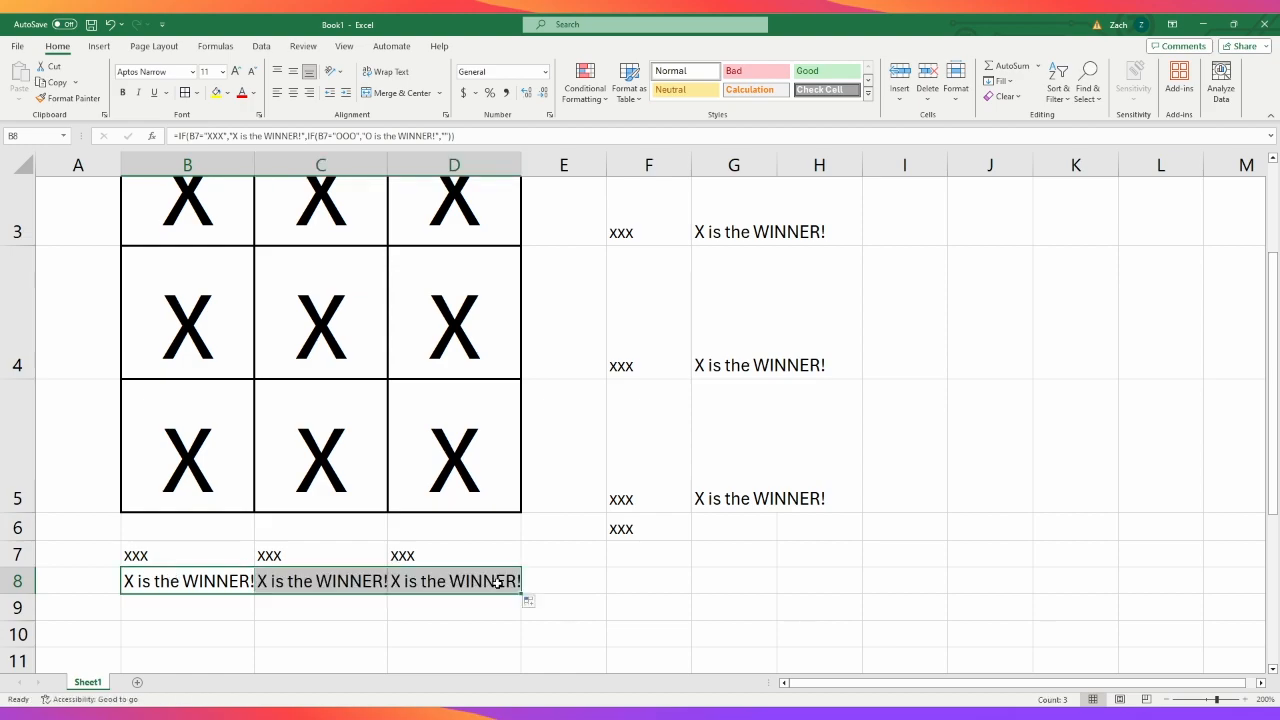
{"action": "left_click", "coordinate": [340, 582]}
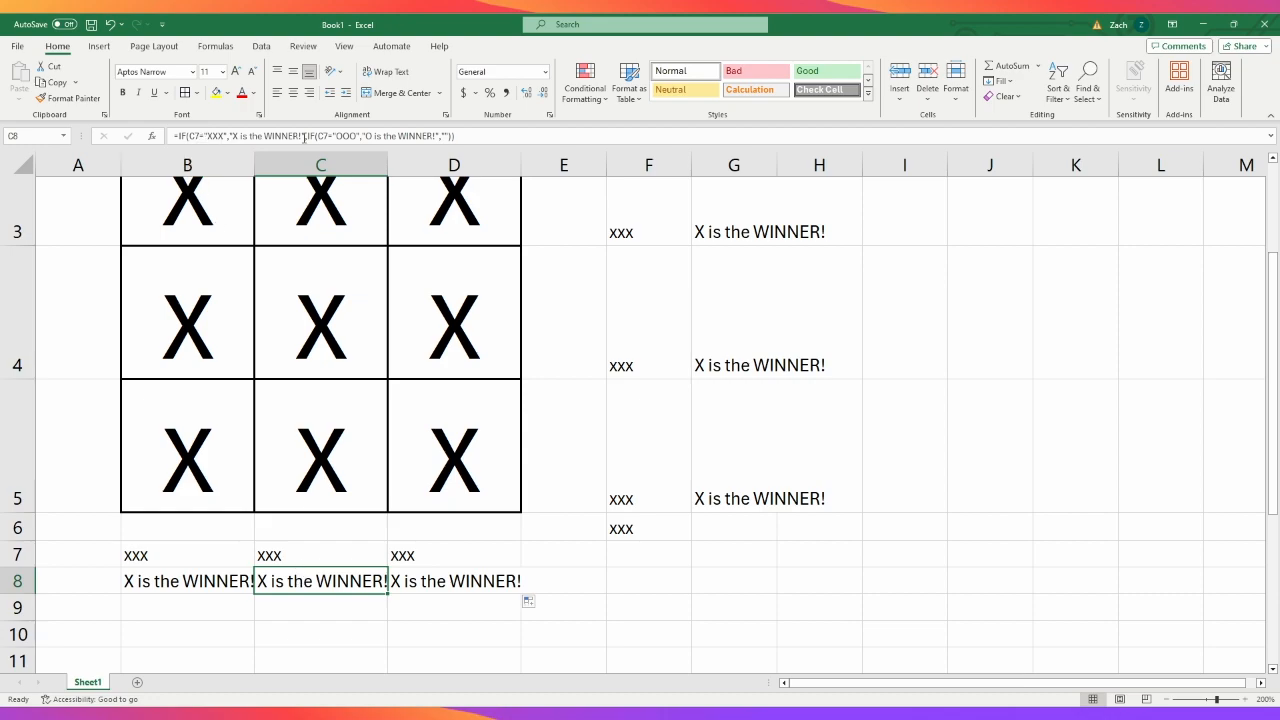
{"action": "left_click", "coordinate": [328, 550]}
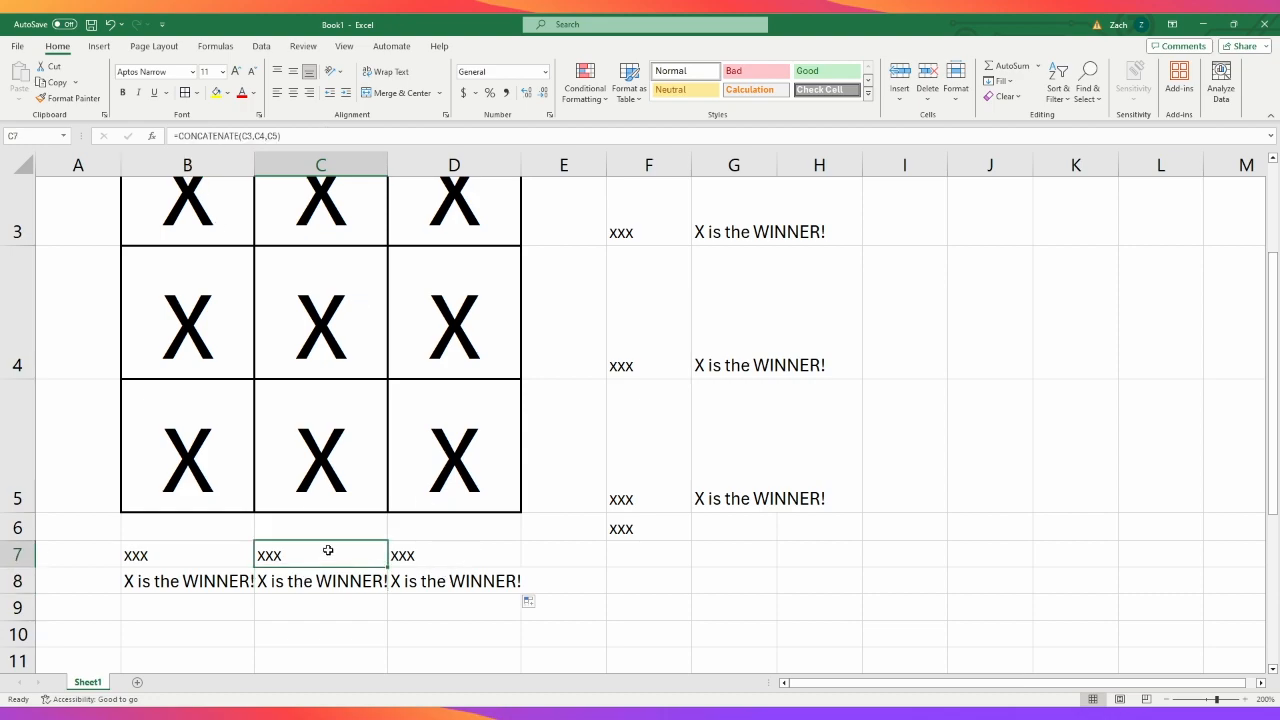
{"action": "left_click", "coordinate": [440, 582]}
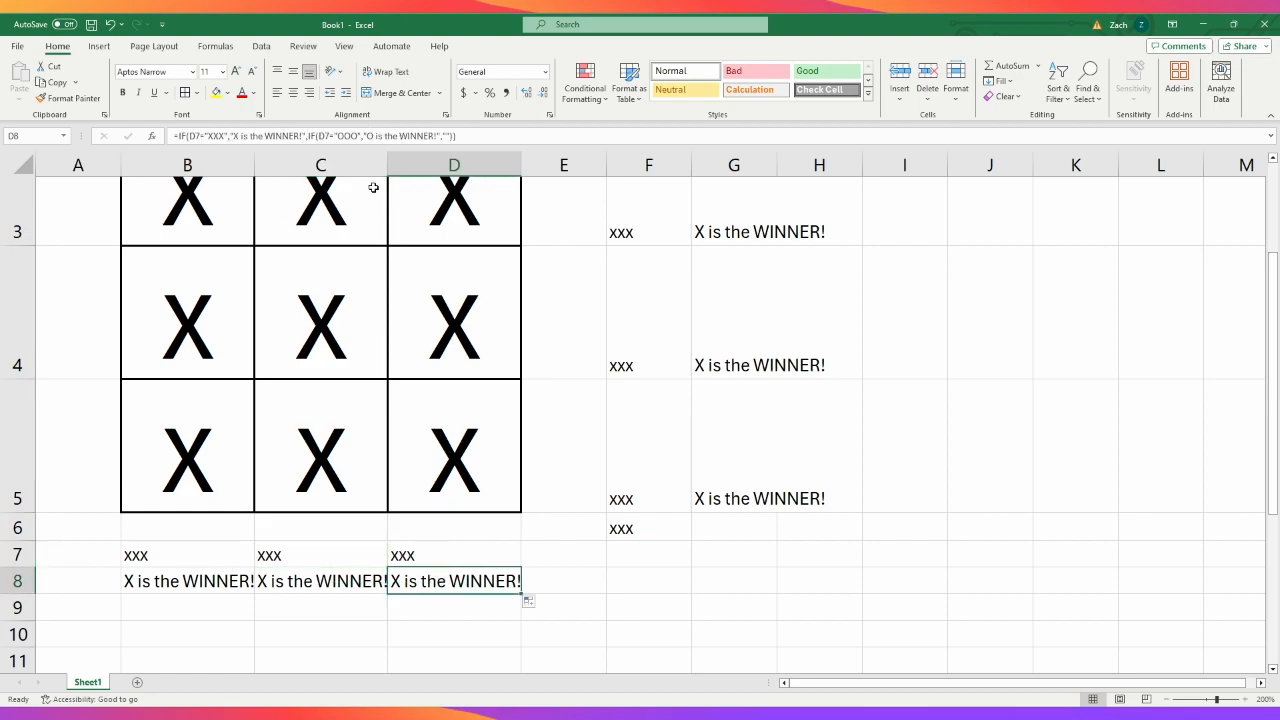
{"action": "left_click", "coordinate": [447, 629]}
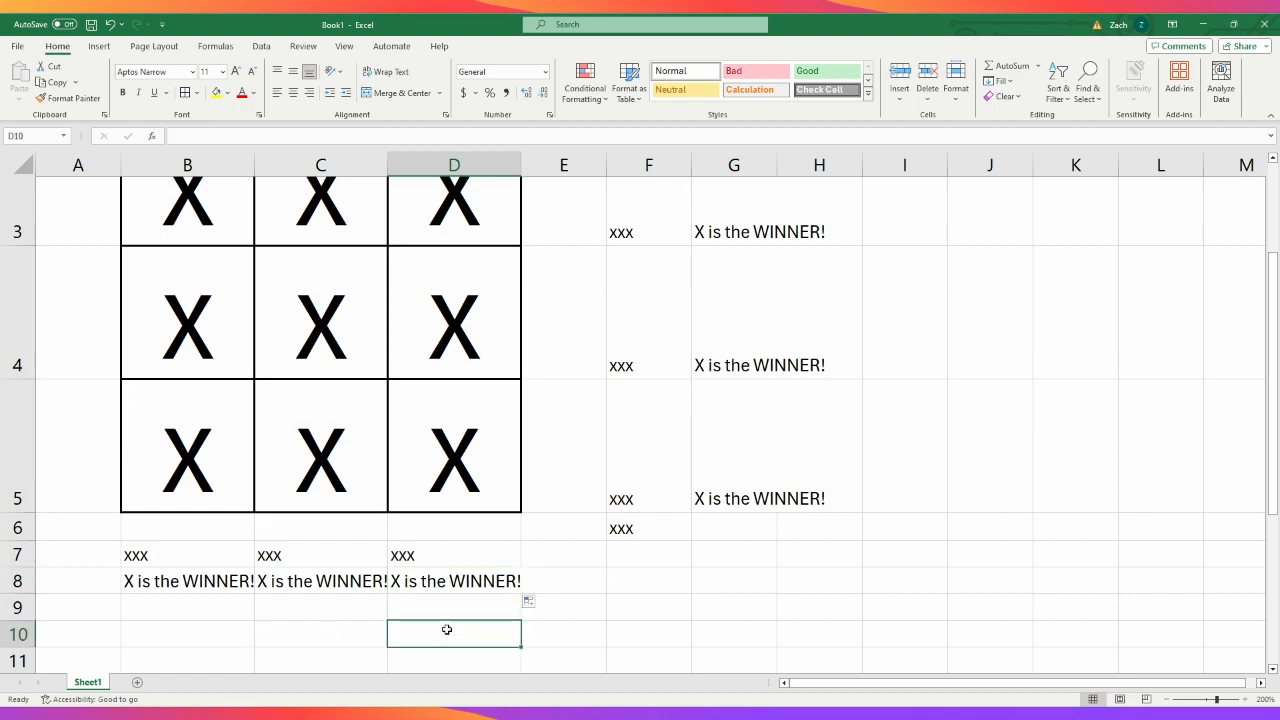
{"action": "scroll", "coordinate": [623, 617], "scroll_direction": "up", "scroll_amount": 1}
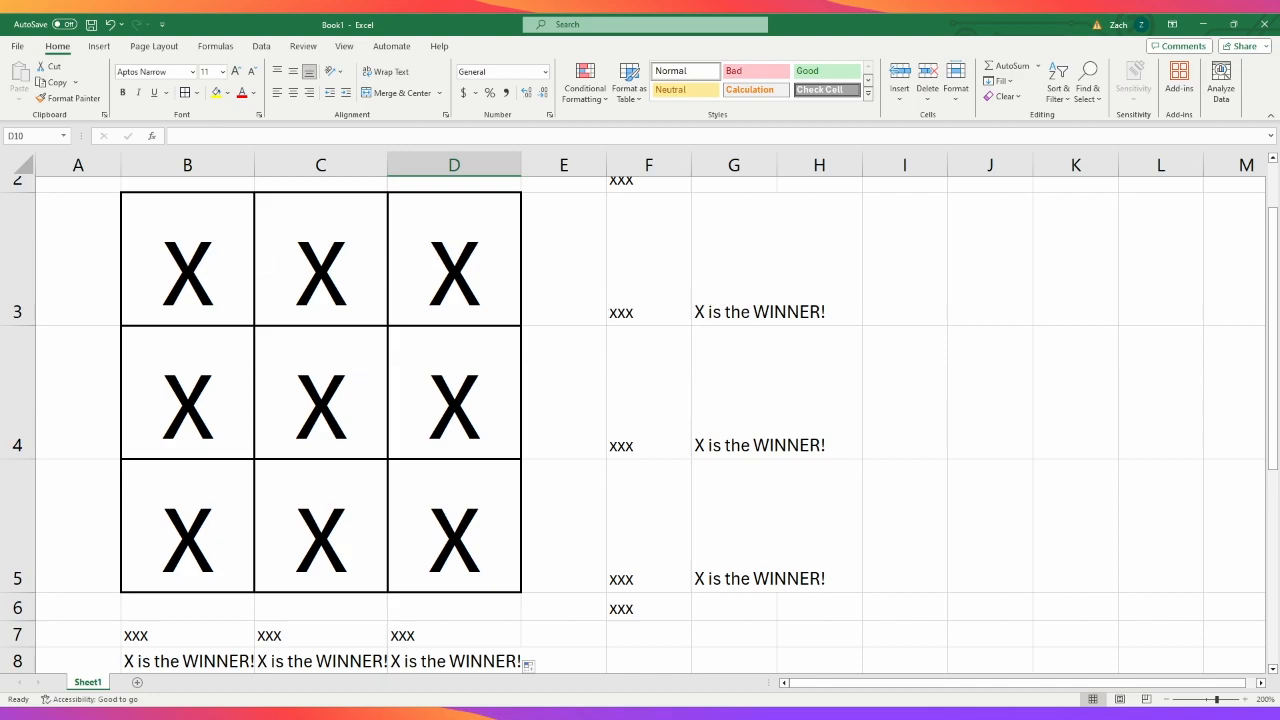
{"action": "scroll", "coordinate": [634, 386], "scroll_direction": "up", "scroll_amount": 1}
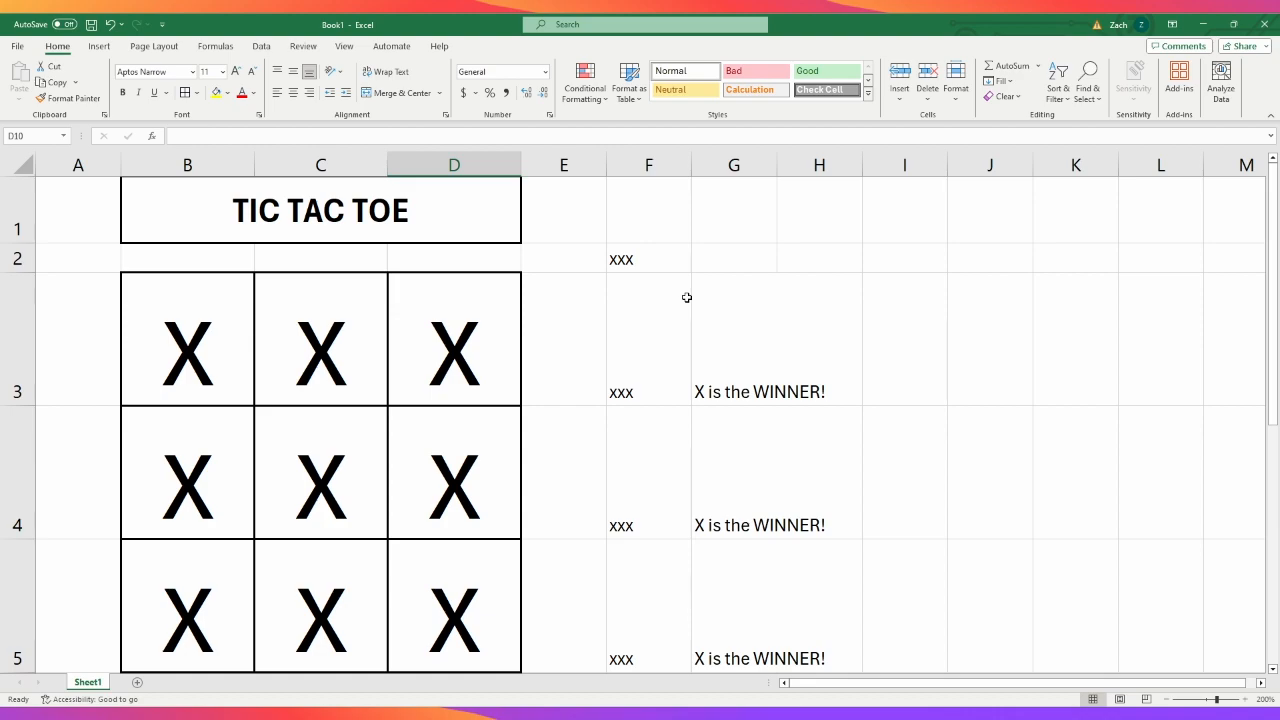
{"action": "left_click", "coordinate": [636, 352]}
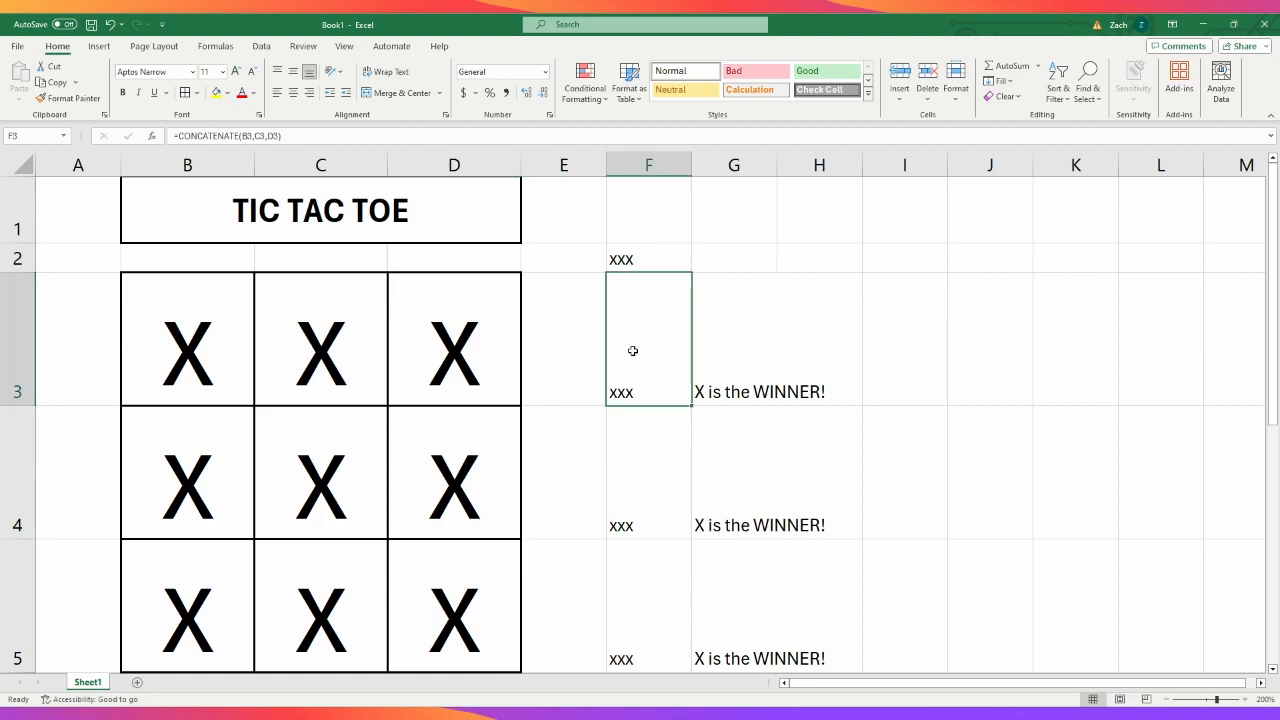
{"action": "left_click", "coordinate": [824, 346]}
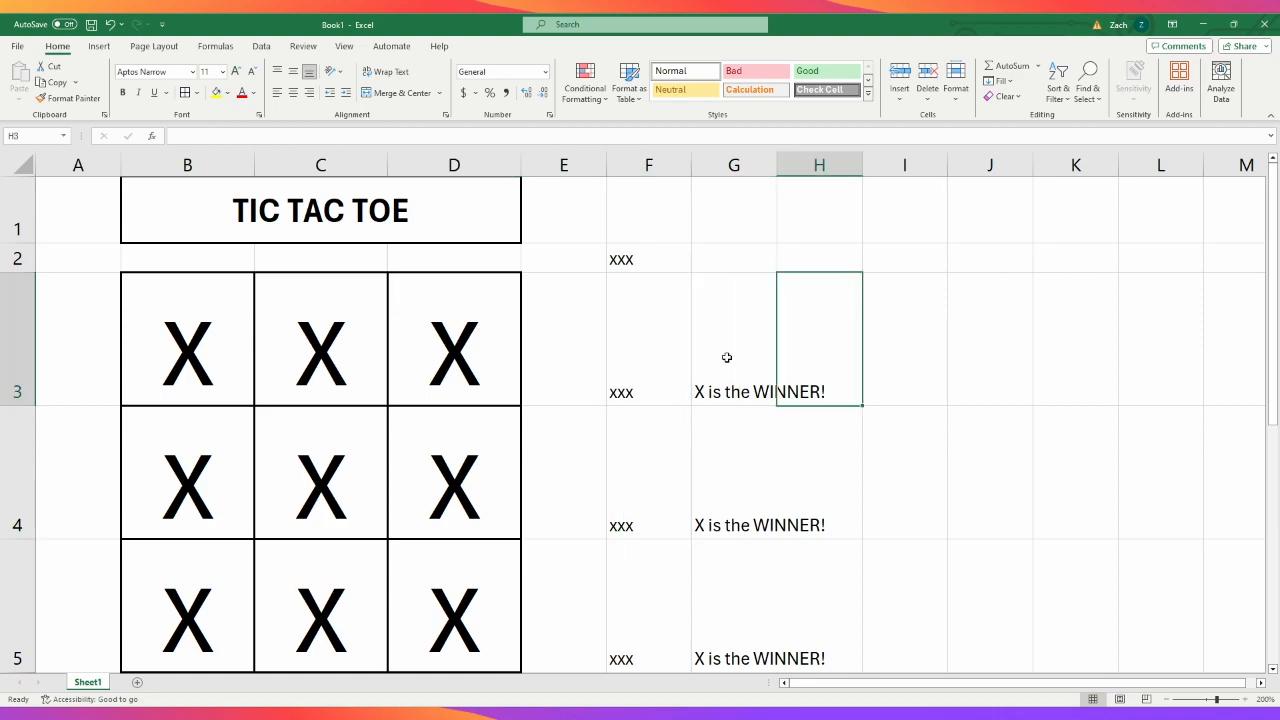
- Inspect the nested IF winner formula in G3 without changing it
{"action": "left_click", "coordinate": [733, 357]}
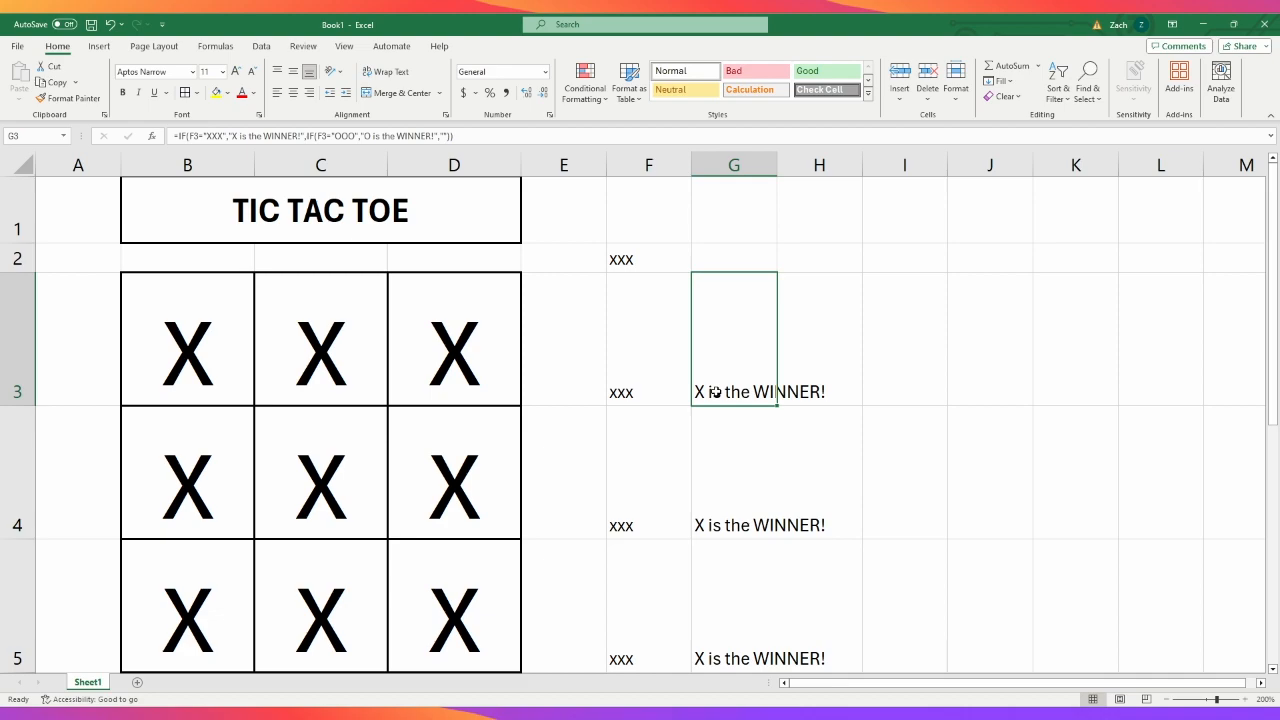
{"action": "left_click", "coordinate": [443, 131]}
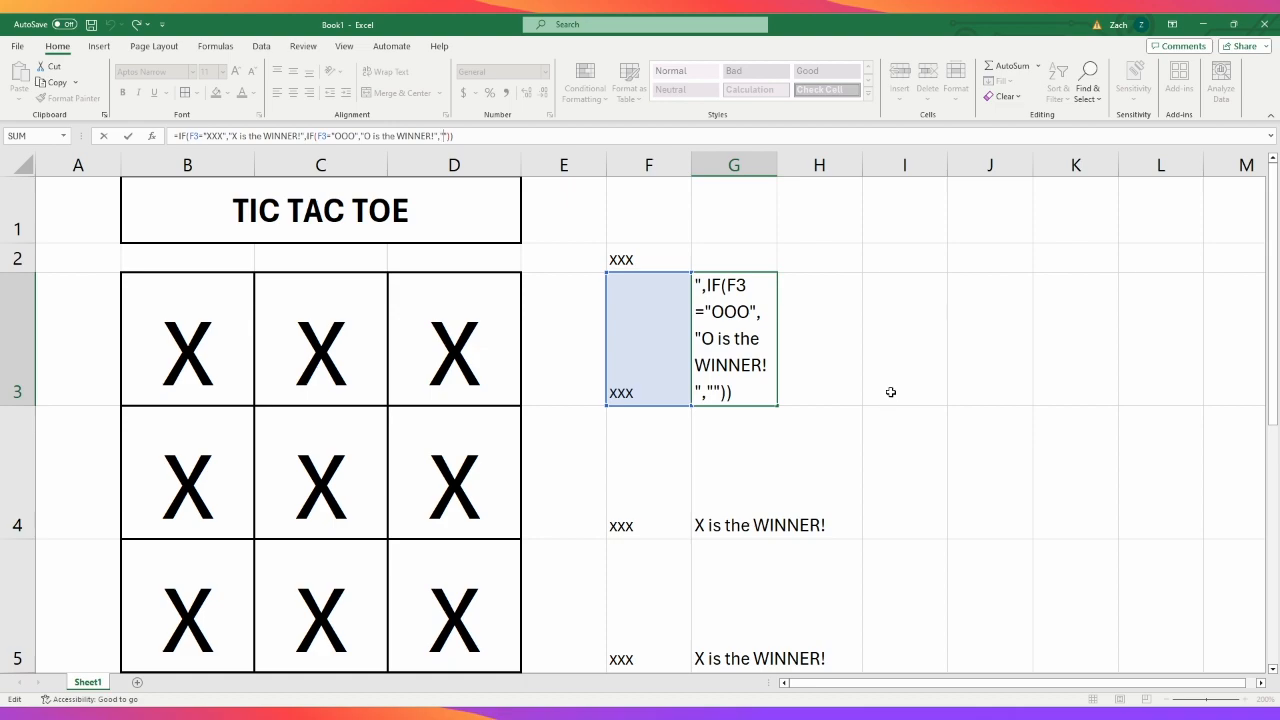
{"action": "key", "text": "Escape"}
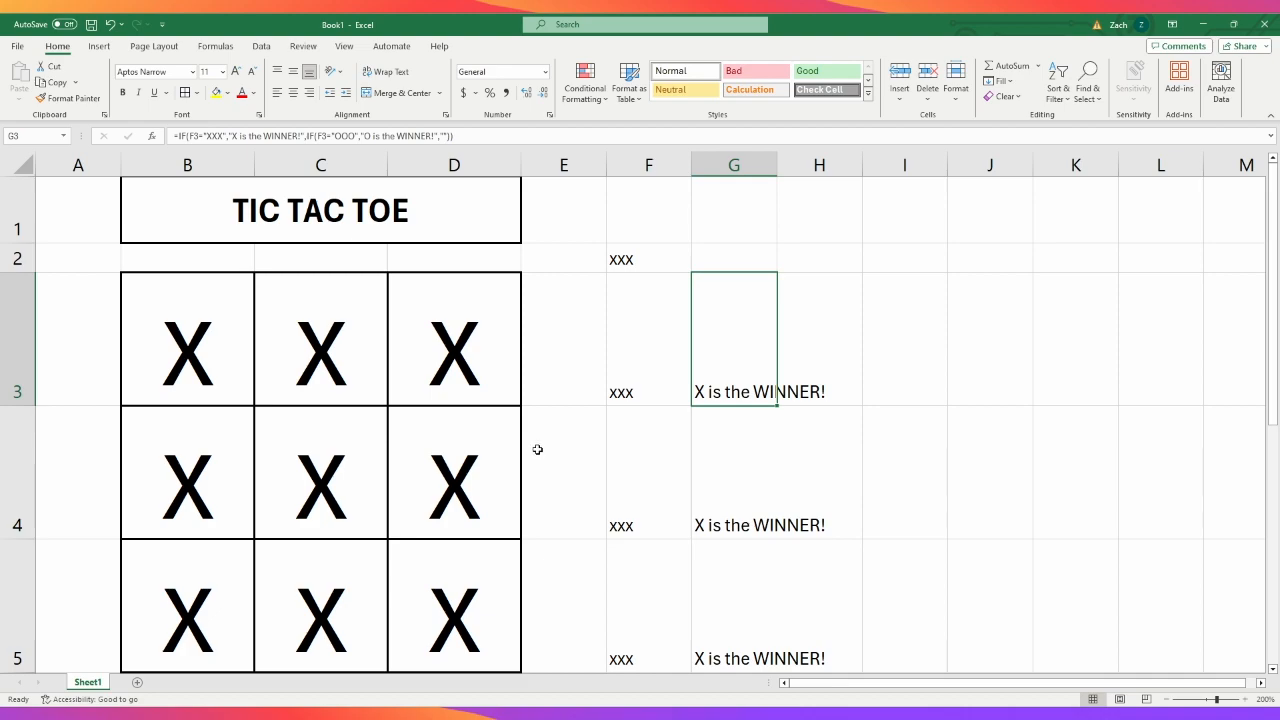
- Clear all the marks from the game board in B3:D5
{"action": "left_click", "coordinate": [211, 361]}
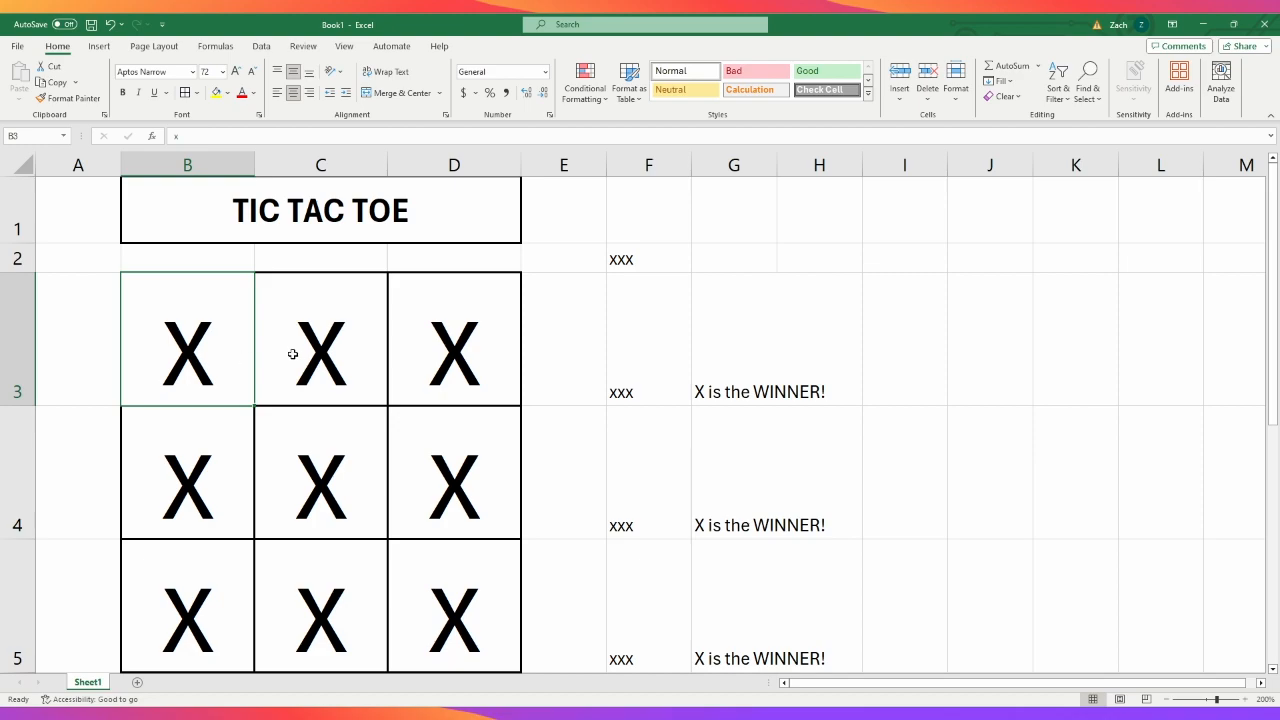
{"action": "left_click_drag", "start_coordinate": [208, 358], "coordinate": [410, 602]}
{"action": "key", "text": "Delete"}
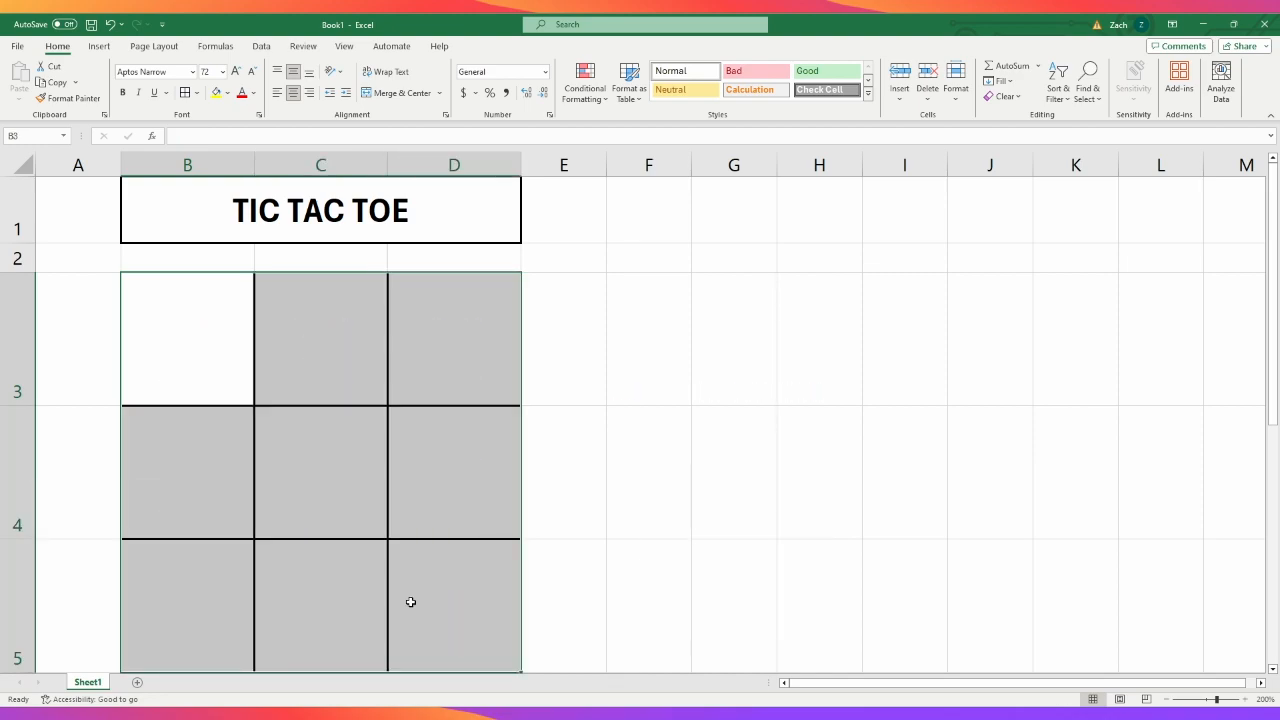
- Try out marks in the board's first row by entering "x" in B3, C3 and D3
{"action": "left_click", "coordinate": [200, 328]}
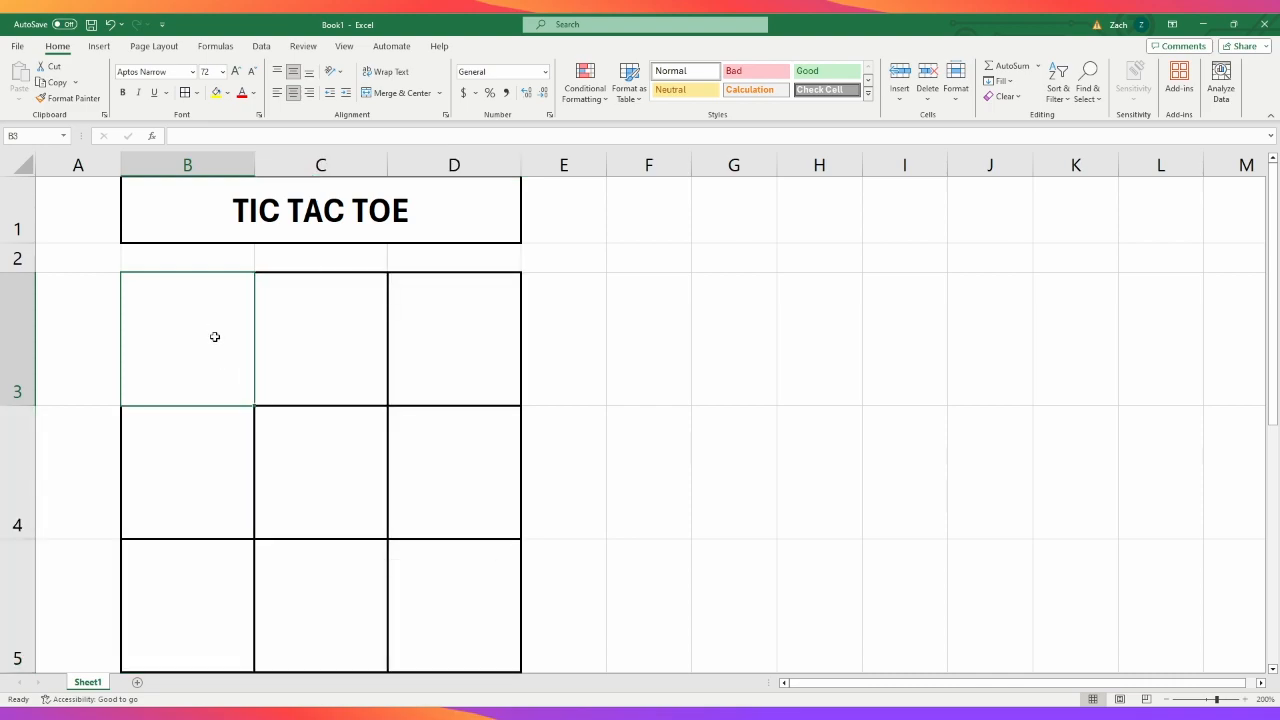
{"action": "type", "text": "X"}
{"action": "left_click", "coordinate": [311, 354]}
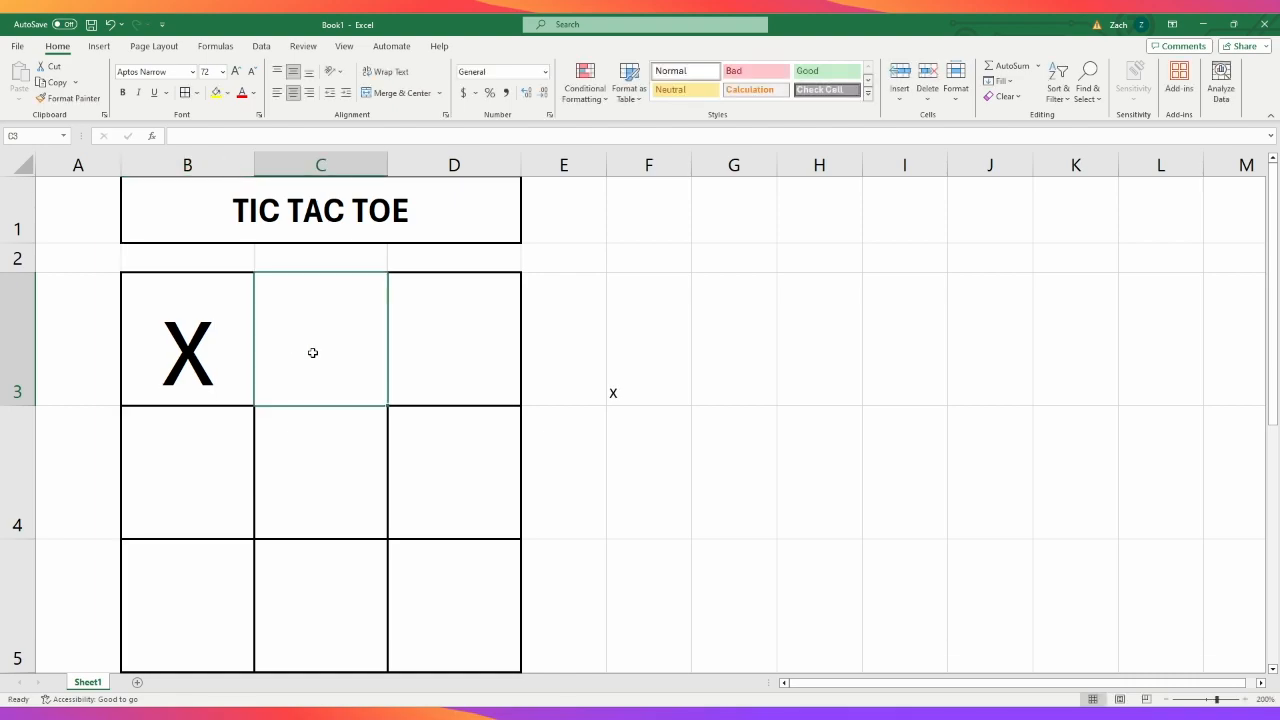
{"action": "type", "text": "X"}
{"action": "left_click", "coordinate": [413, 355]}
{"action": "type", "text": "X"}
- Remove the trial marks from D3, C3 and B3
{"action": "key", "text": "BackSpace"}
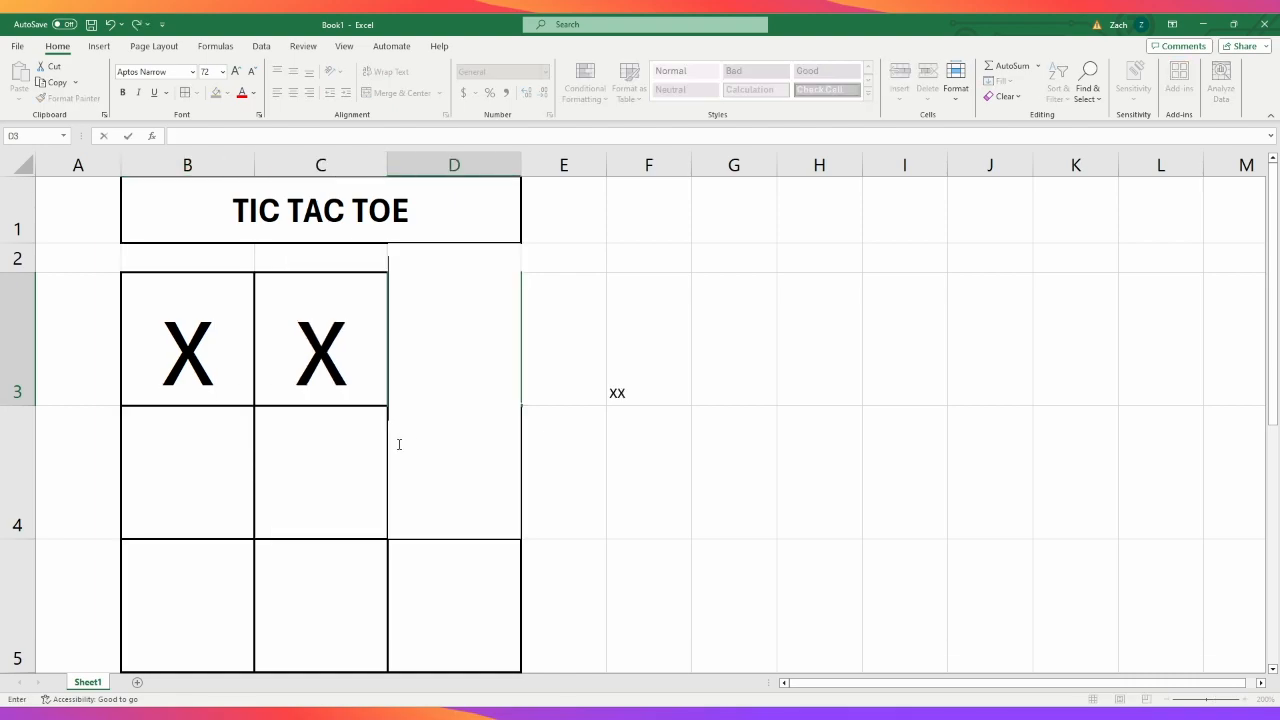
{"action": "left_click", "coordinate": [330, 343]}
{"action": "key", "text": "Delete"}
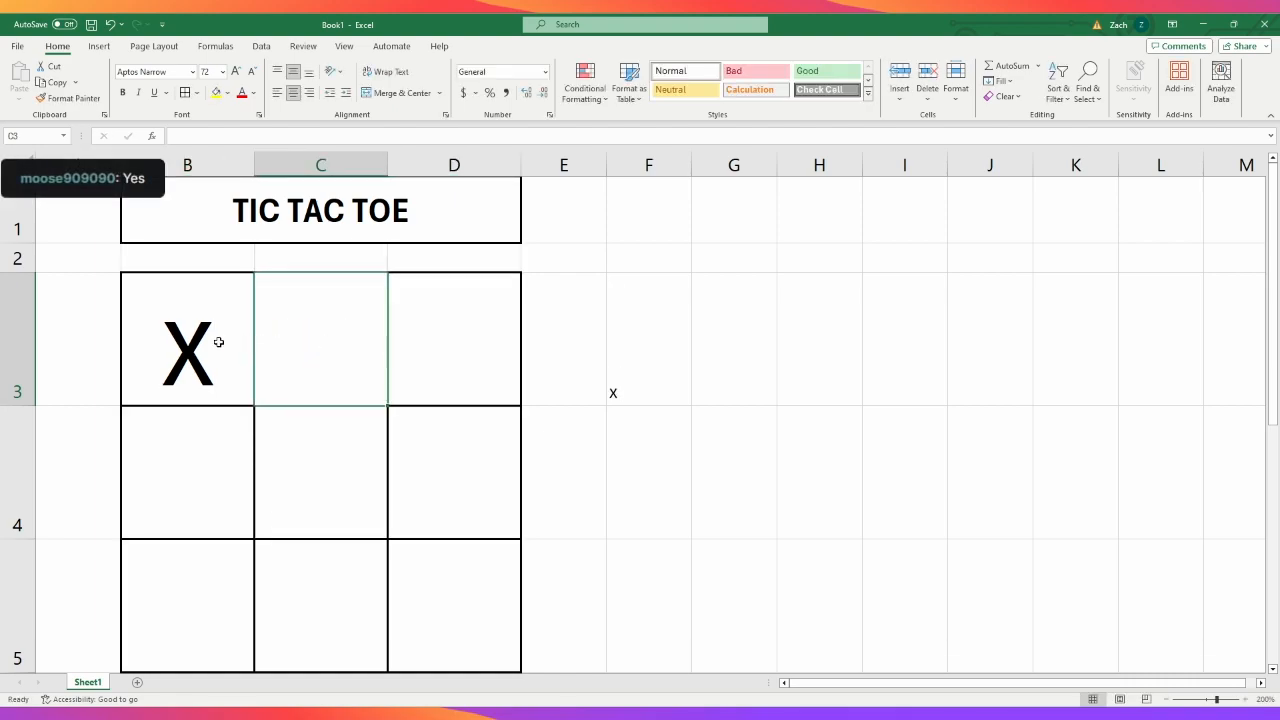
{"action": "left_click", "coordinate": [202, 341]}
{"action": "key", "text": "Delete"}
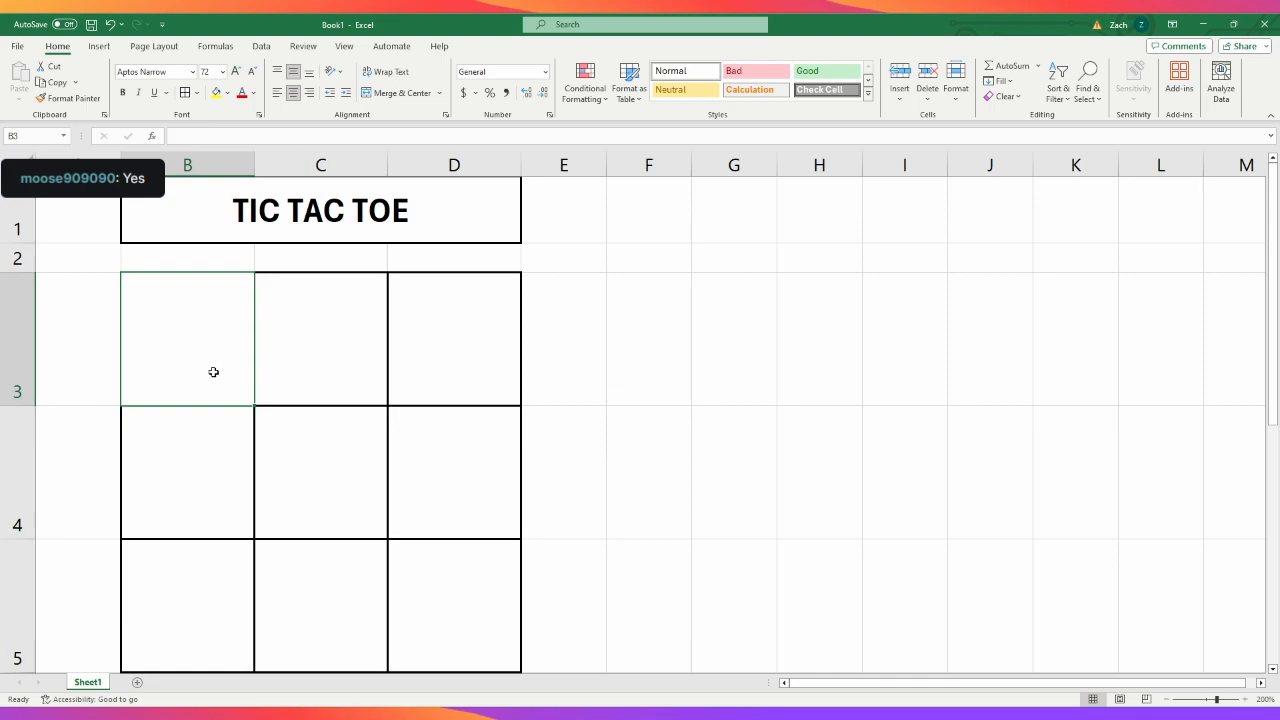
{"action": "left_click", "coordinate": [962, 495]}
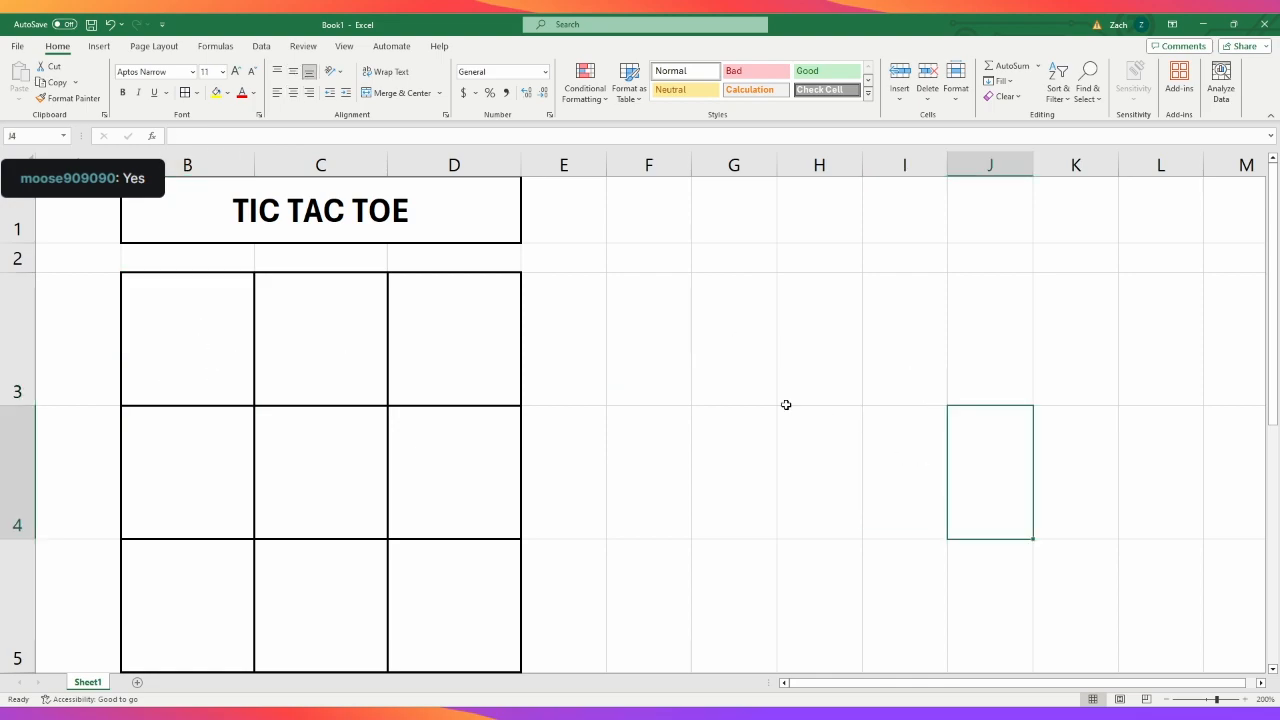
- Number the board's first row 1, 2 and 3 across B3:D3
{"action": "left_click", "coordinate": [167, 332]}
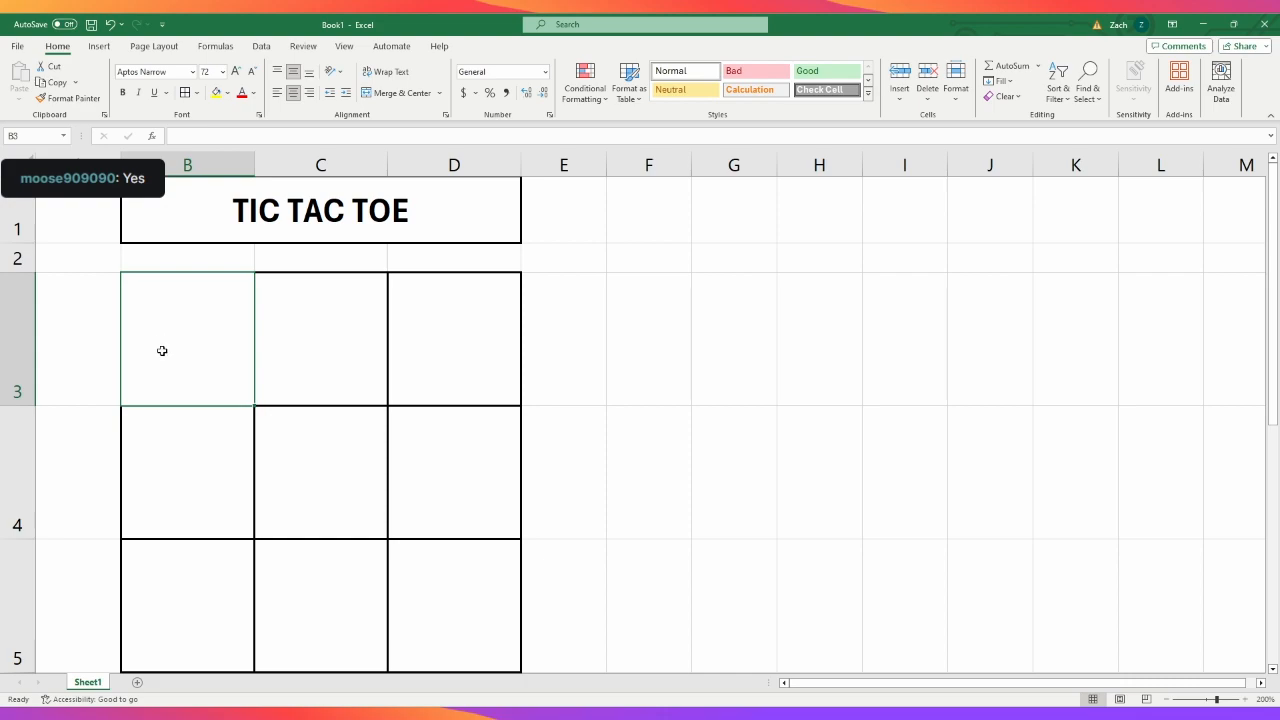
{"action": "type", "text": "1"}
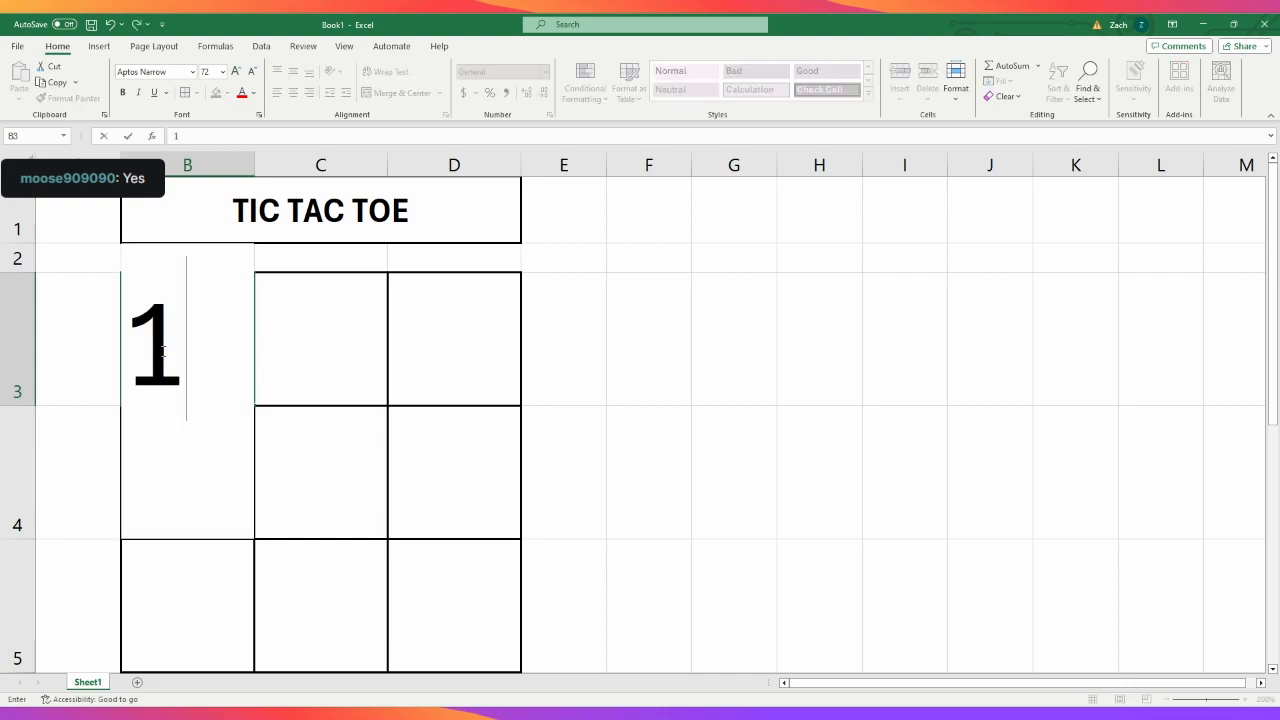
{"action": "key", "text": "Tab"}
{"action": "type", "text": "2"}
{"action": "key", "text": "Tab"}
{"action": "type", "text": "3"}
{"action": "key", "text": "Tab"}
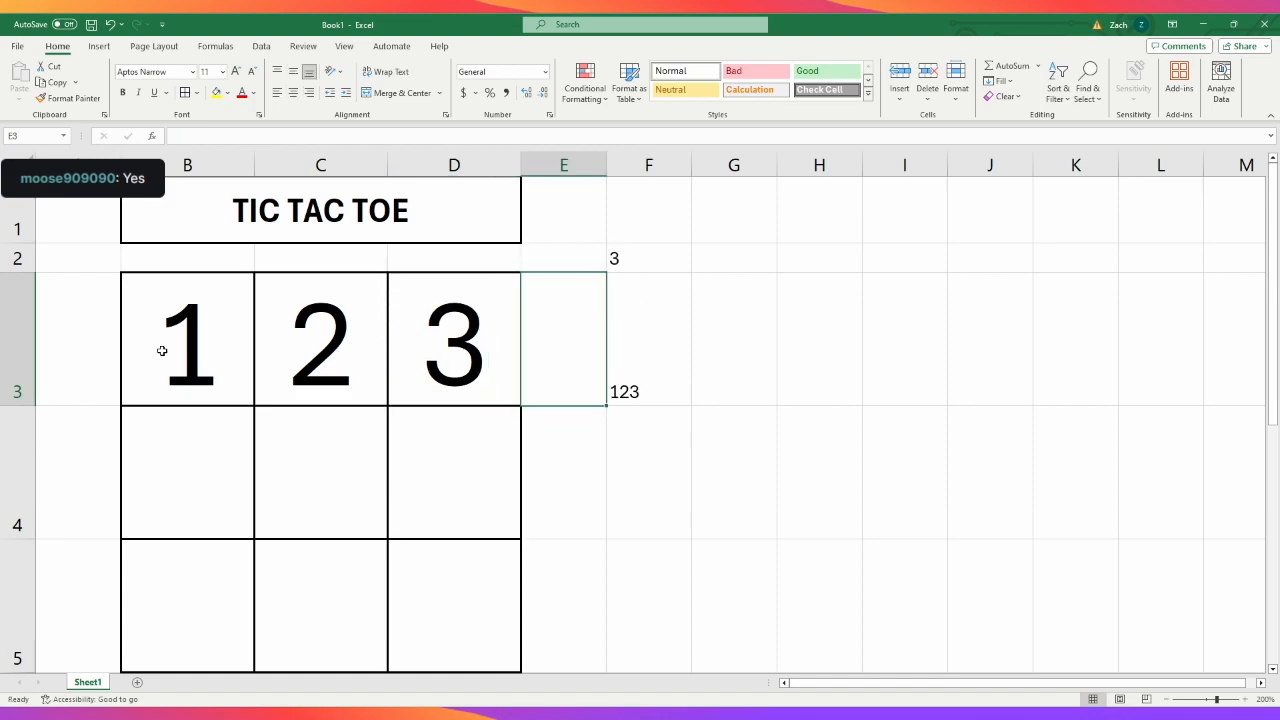
{"action": "key", "text": "Return"}
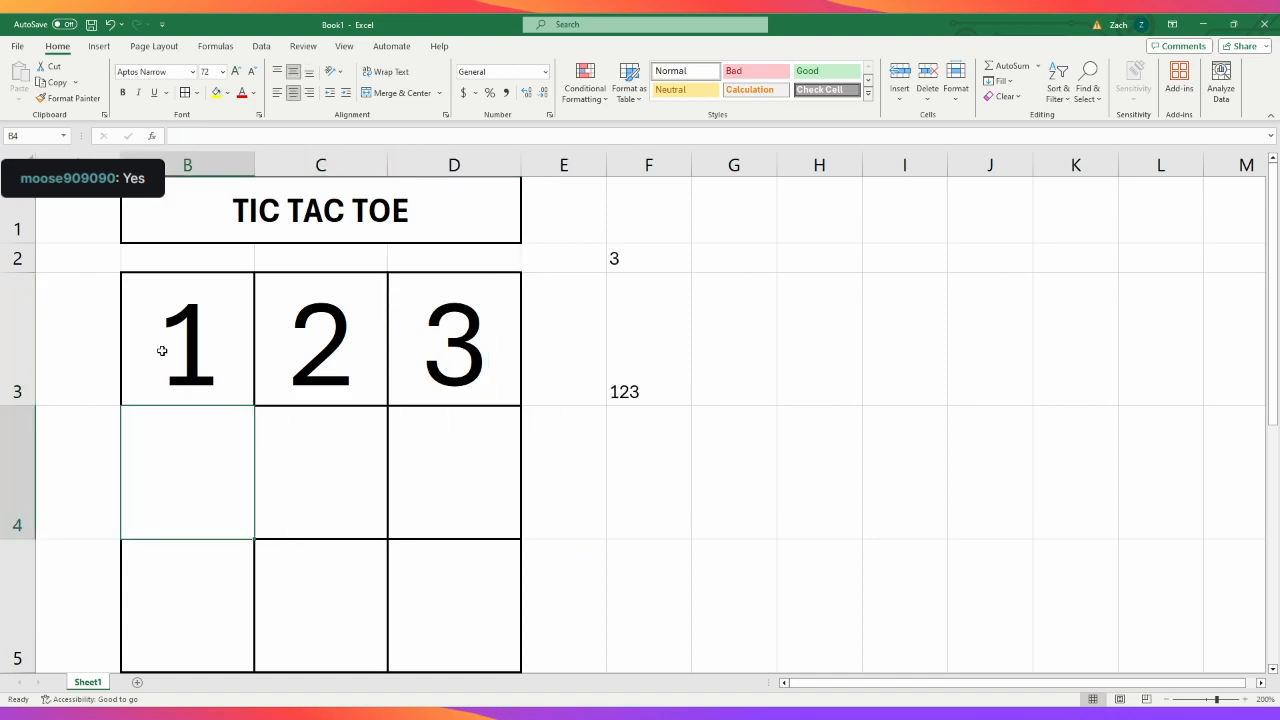
- Number the board's middle row 4, 5 and 6 across B4:D4
{"action": "key", "text": "Tab"}
{"action": "key", "text": "Left"}
{"action": "type", "text": "4"}
{"action": "key", "text": "Tab"}
{"action": "type", "text": "5"}
{"action": "key", "text": "Tab"}
{"action": "type", "text": "6"}
{"action": "key", "text": "Tab"}
{"action": "key", "text": "Return"}
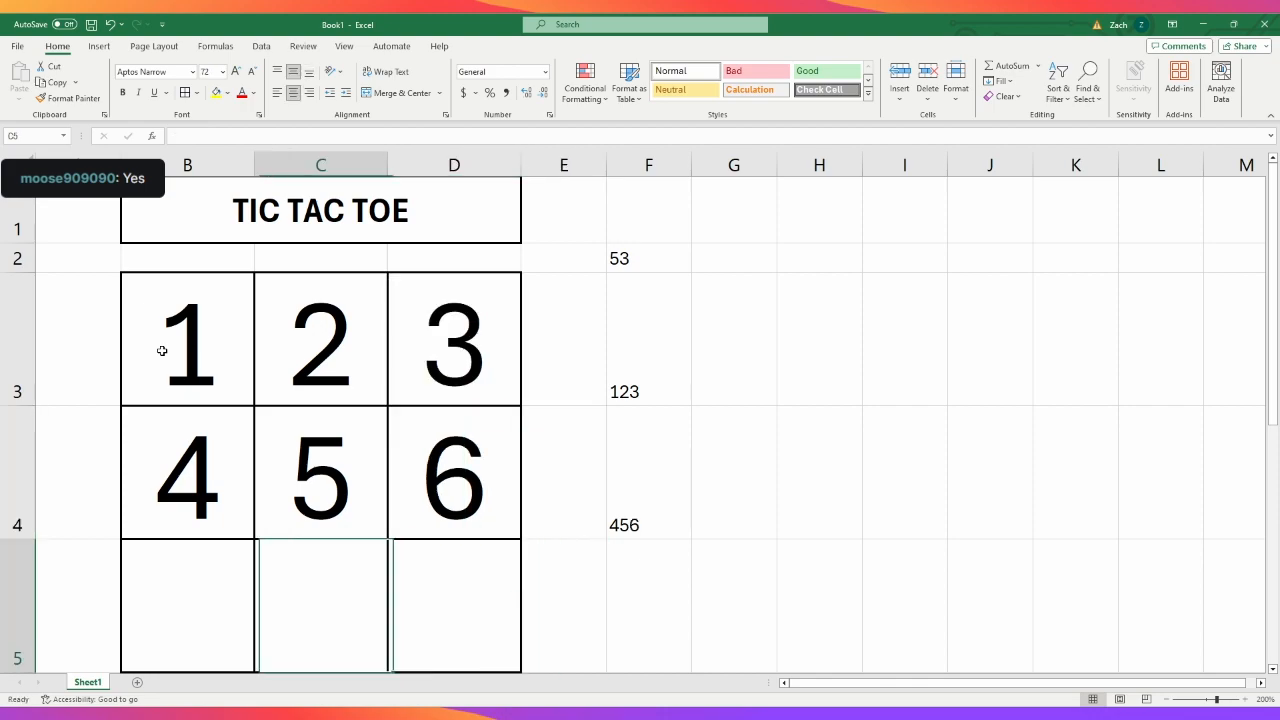
- Number the board's last row 7, 8 and 9 across B5:D5
{"action": "type", "text": "7"}
{"action": "key", "text": "Tab"}
{"action": "type", "text": "8"}
{"action": "key", "text": "Tab"}
{"action": "type", "text": "9"}
{"action": "key", "text": "Tab"}
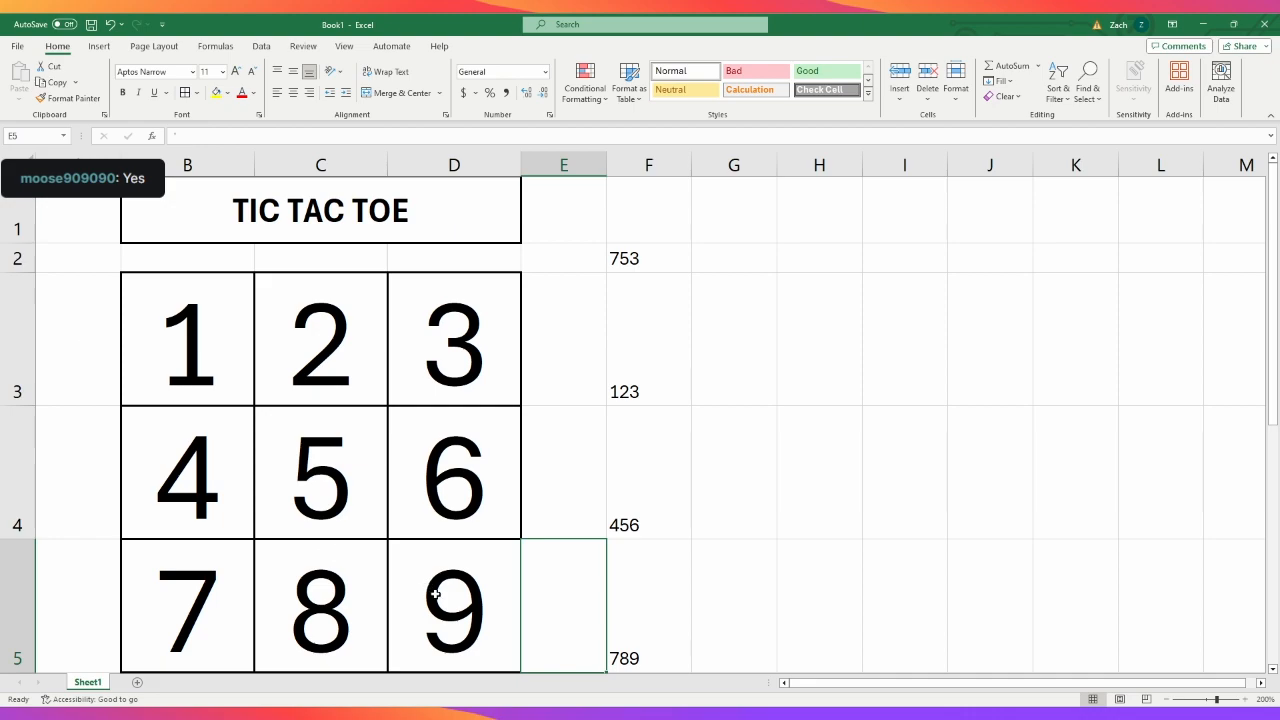
- Clear the position numbers from the whole board in B3:D5
{"action": "left_click_drag", "start_coordinate": [435, 594], "coordinate": [219, 382]}
{"action": "key", "text": "Delete"}
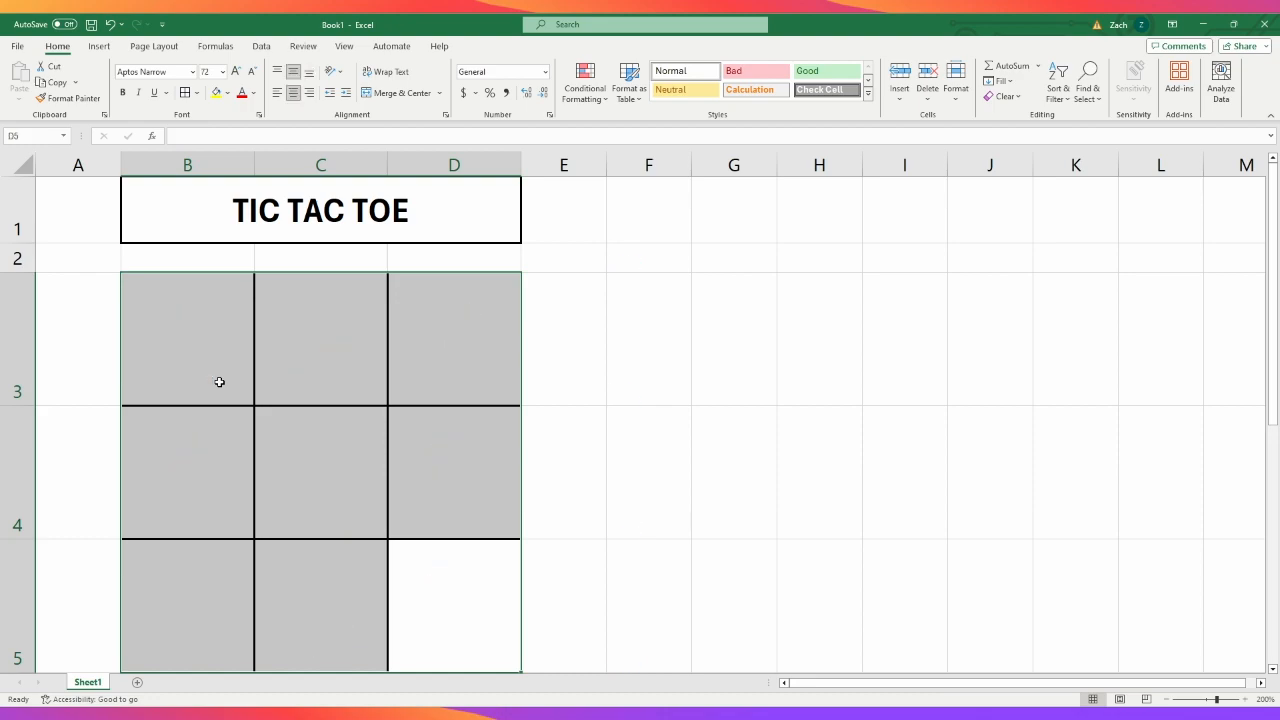
{"action": "left_click", "coordinate": [824, 344]}
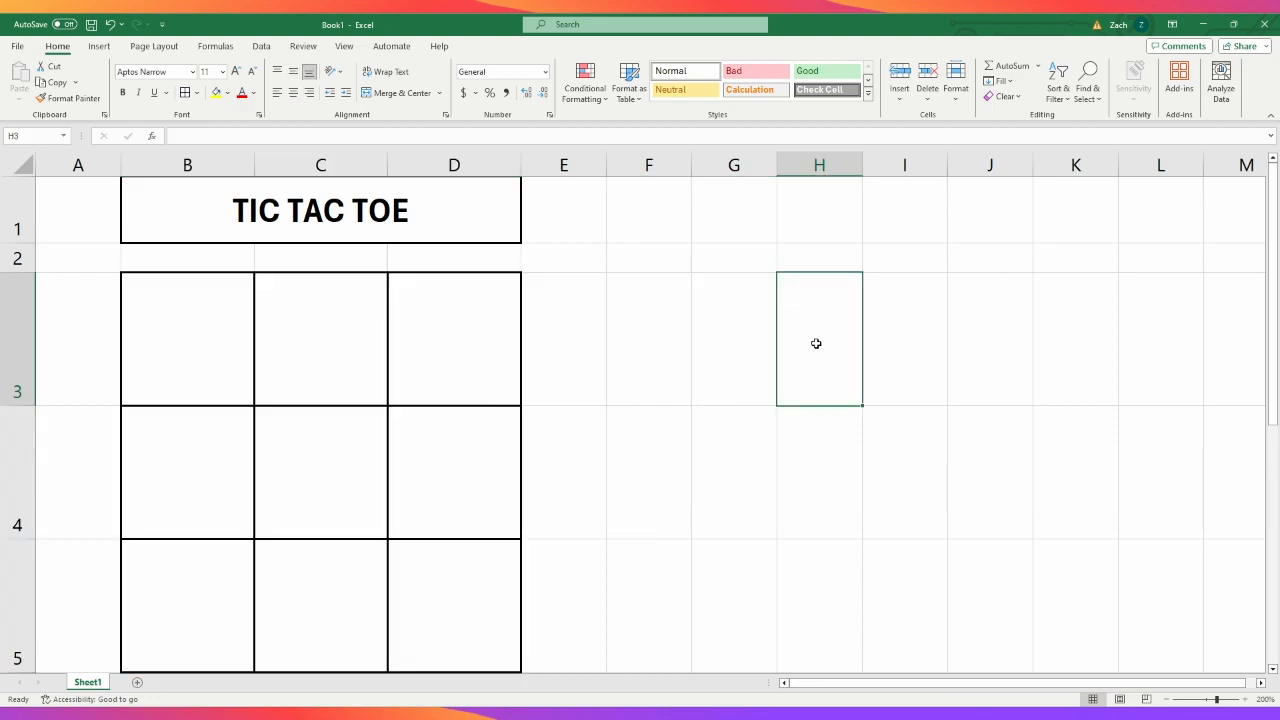
- Label the two players beside the board with "x" in H1 and "o" in I1
{"action": "left_click", "coordinate": [820, 230]}
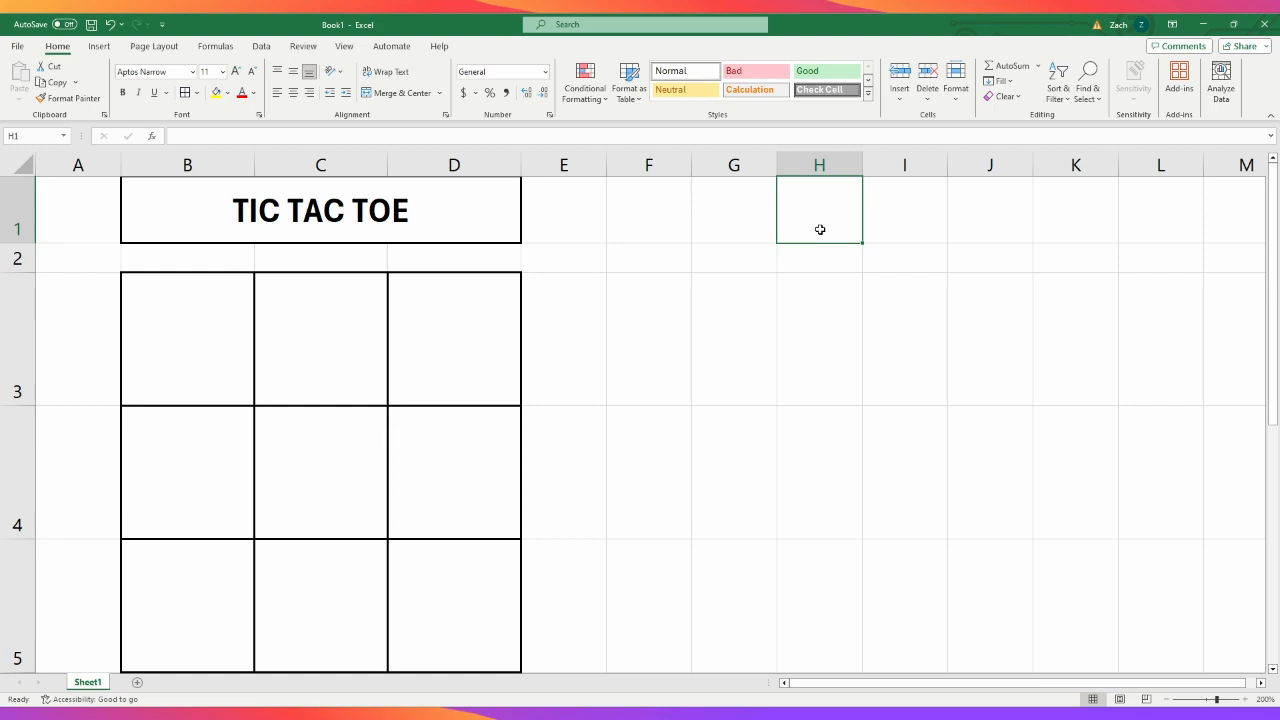
{"action": "type", "text": "X"}
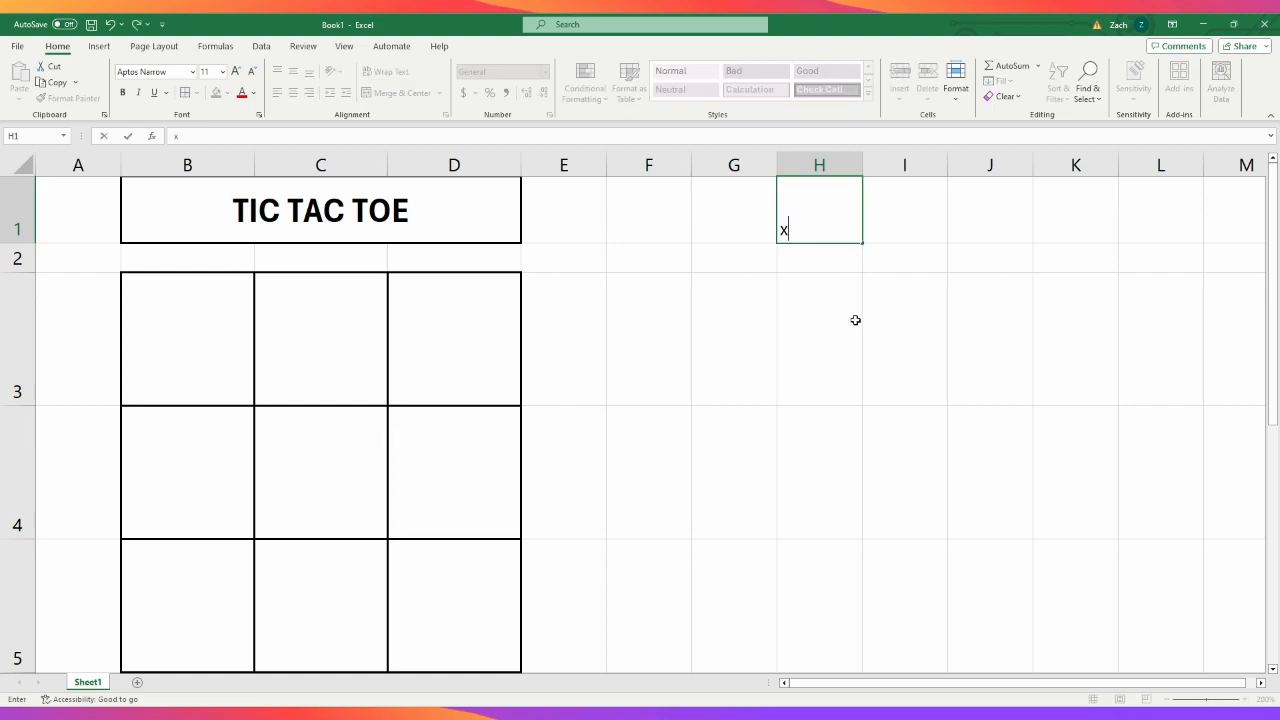
{"action": "left_click", "coordinate": [907, 231]}
{"action": "type", "text": "o"}
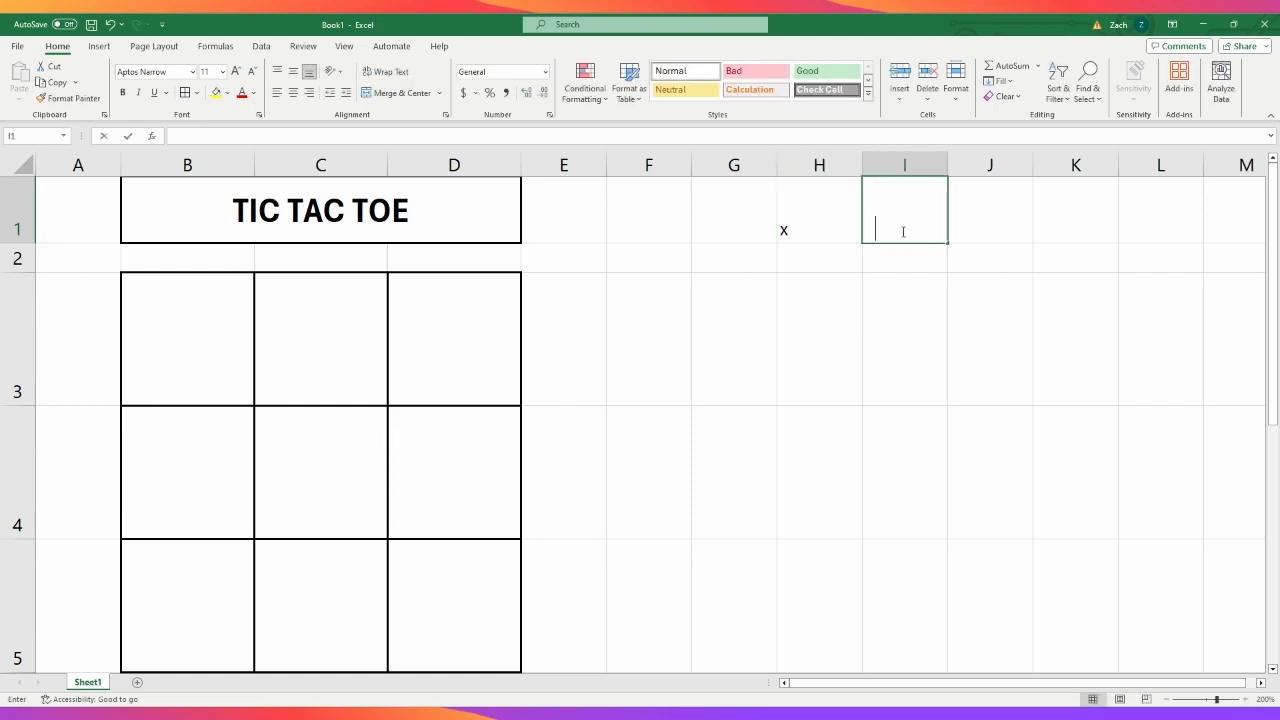
{"action": "left_click", "coordinate": [911, 349]}
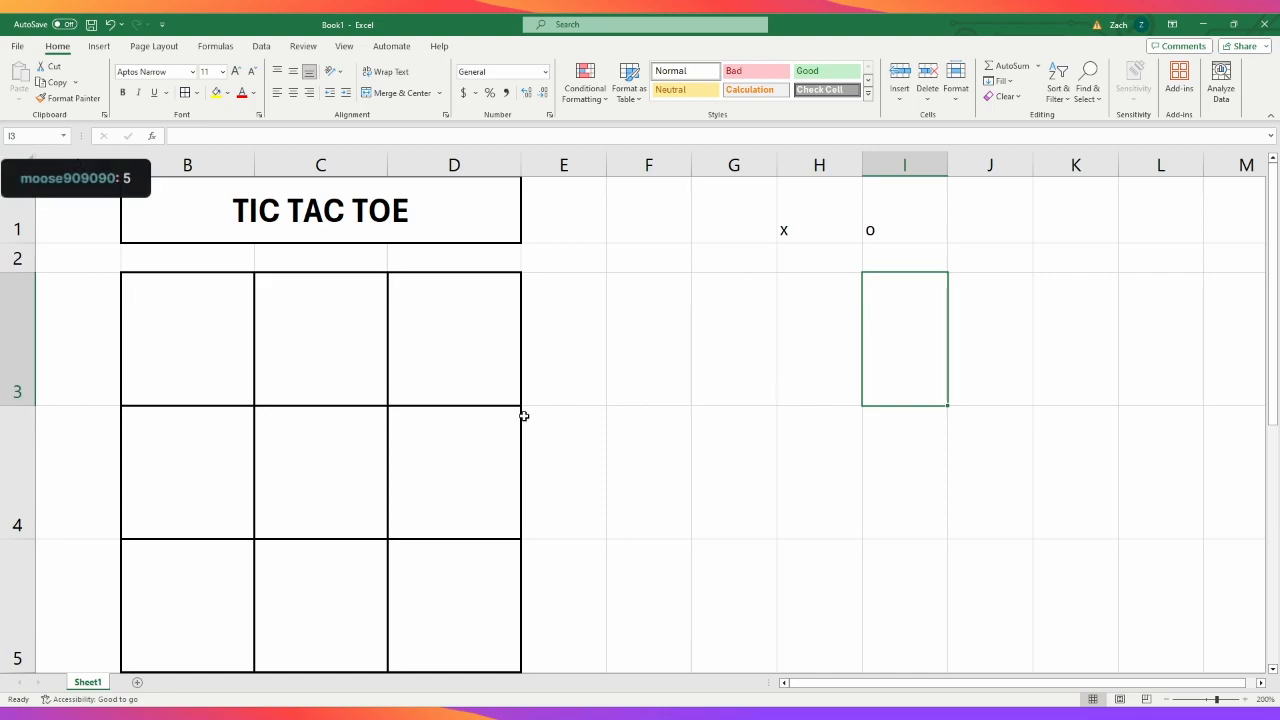
- Play the opening moves by entering "x" in C4 and "o" in B3
{"action": "left_click", "coordinate": [319, 454]}
{"action": "type", "text": "X"}
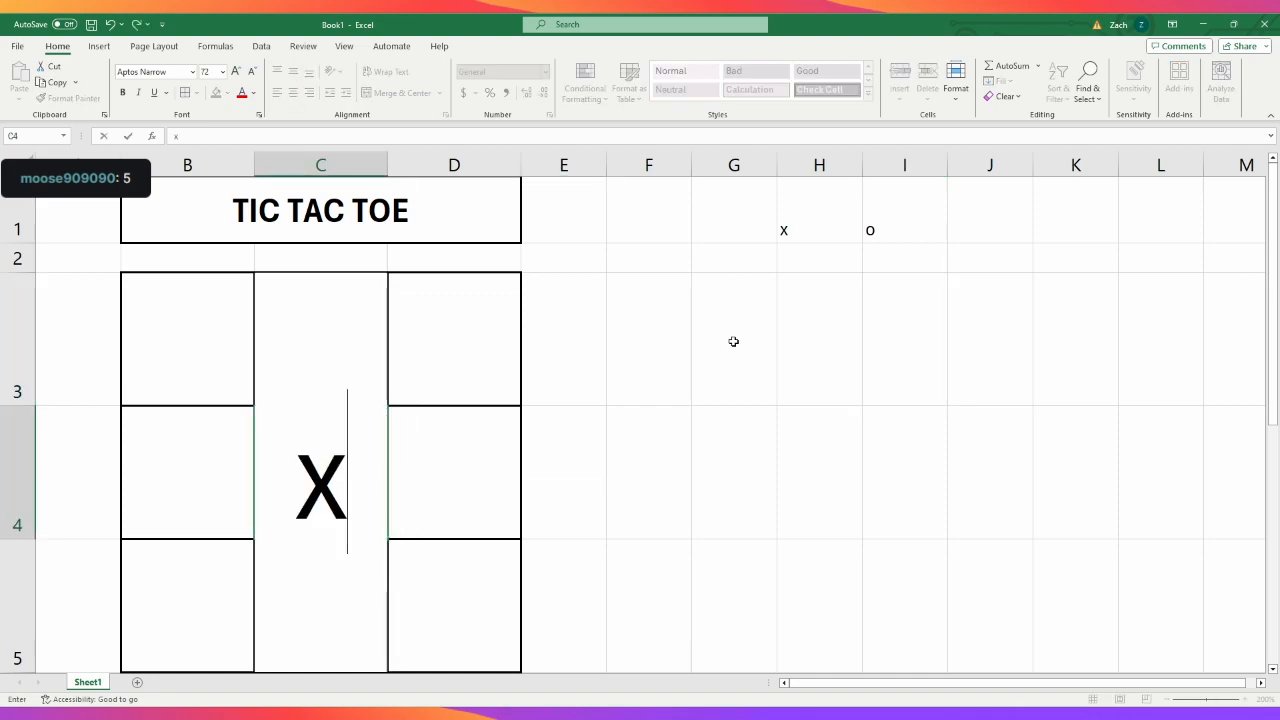
{"action": "left_click", "coordinate": [902, 465]}
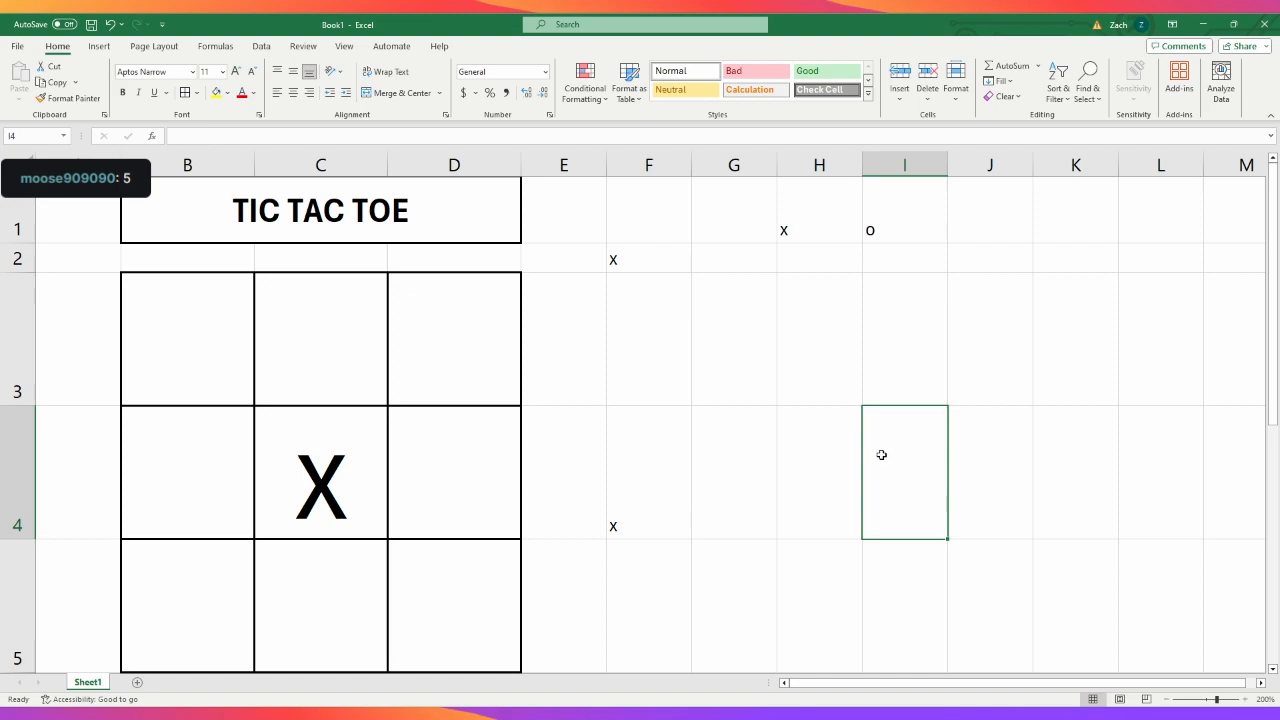
{"action": "left_click", "coordinate": [211, 303]}
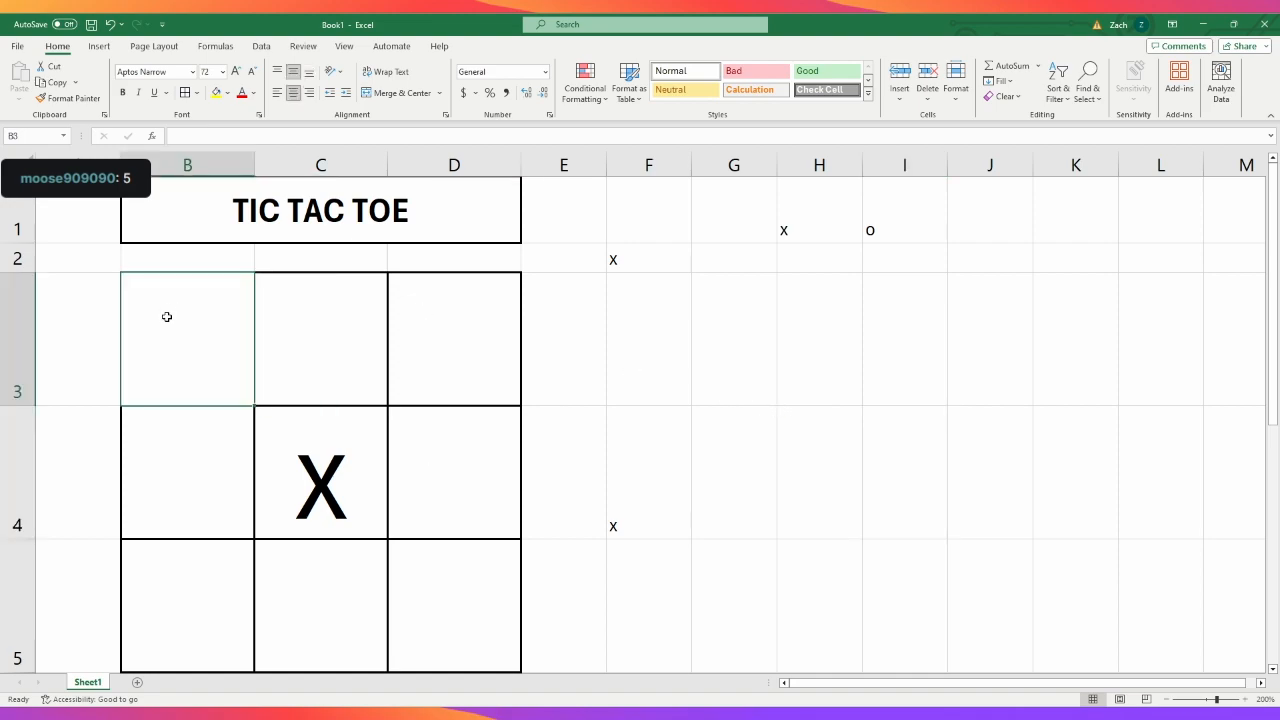
{"action": "type", "text": "o"}
{"action": "left_click", "coordinate": [920, 379]}
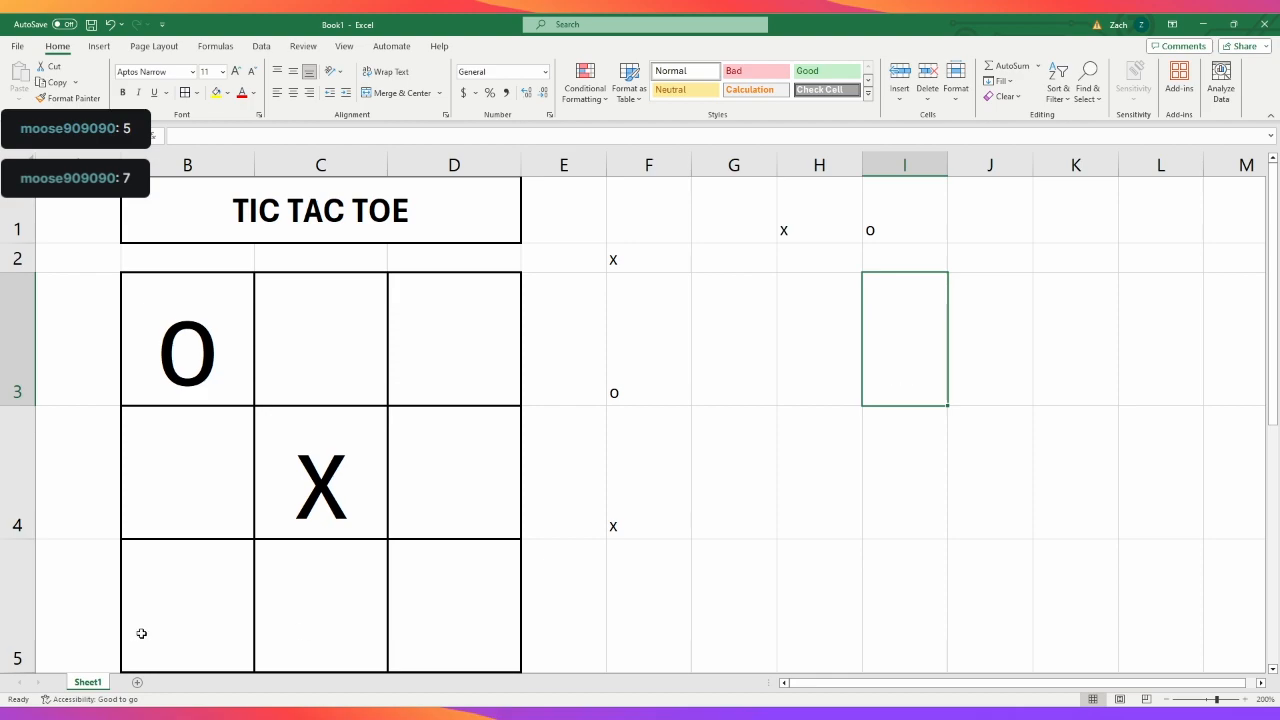
- Play the next pair of moves by entering "x" in B5 and "o" in D3
{"action": "left_click", "coordinate": [183, 598]}
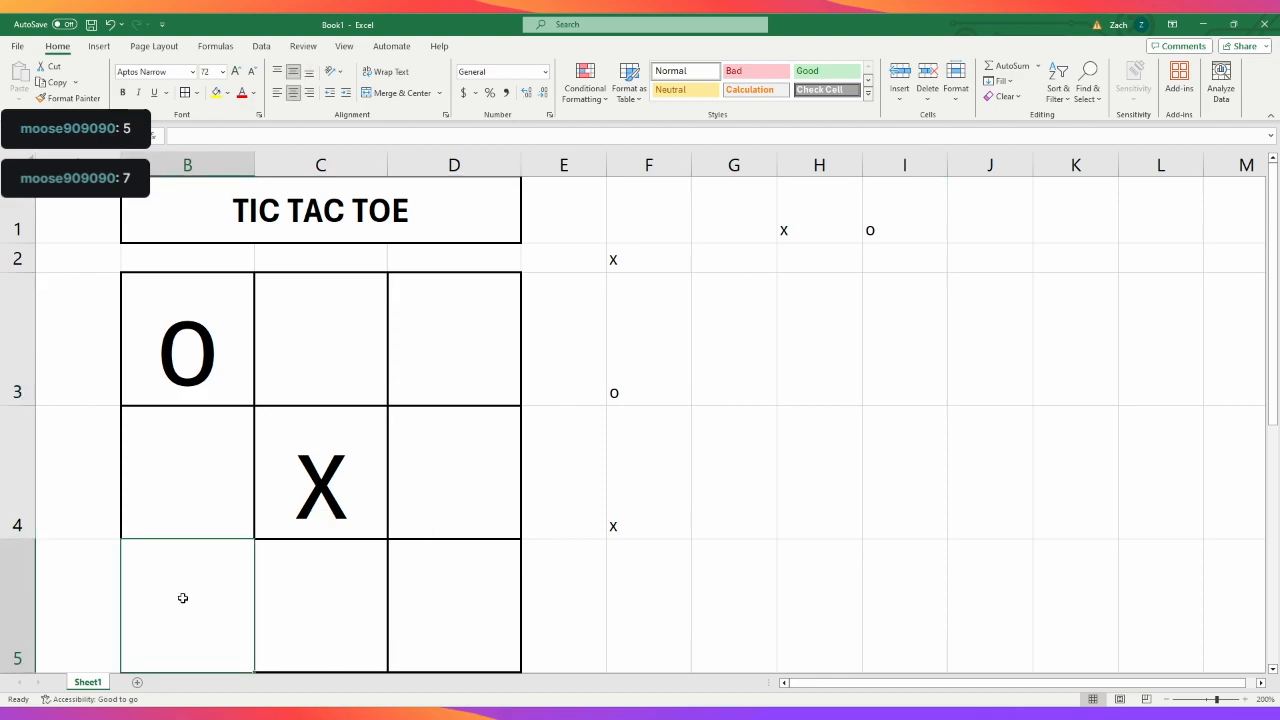
{"action": "type", "text": "X"}
{"action": "left_click", "coordinate": [823, 550]}
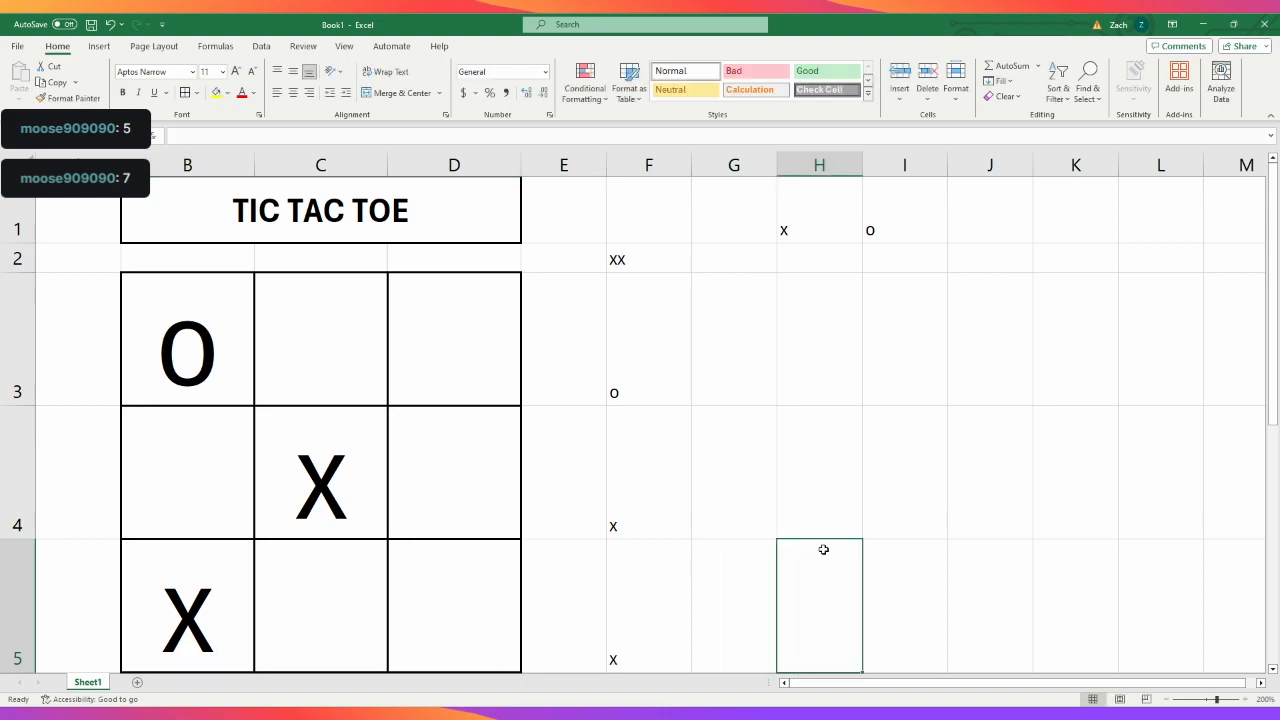
{"action": "left_click", "coordinate": [461, 322]}
{"action": "type", "text": "O"}
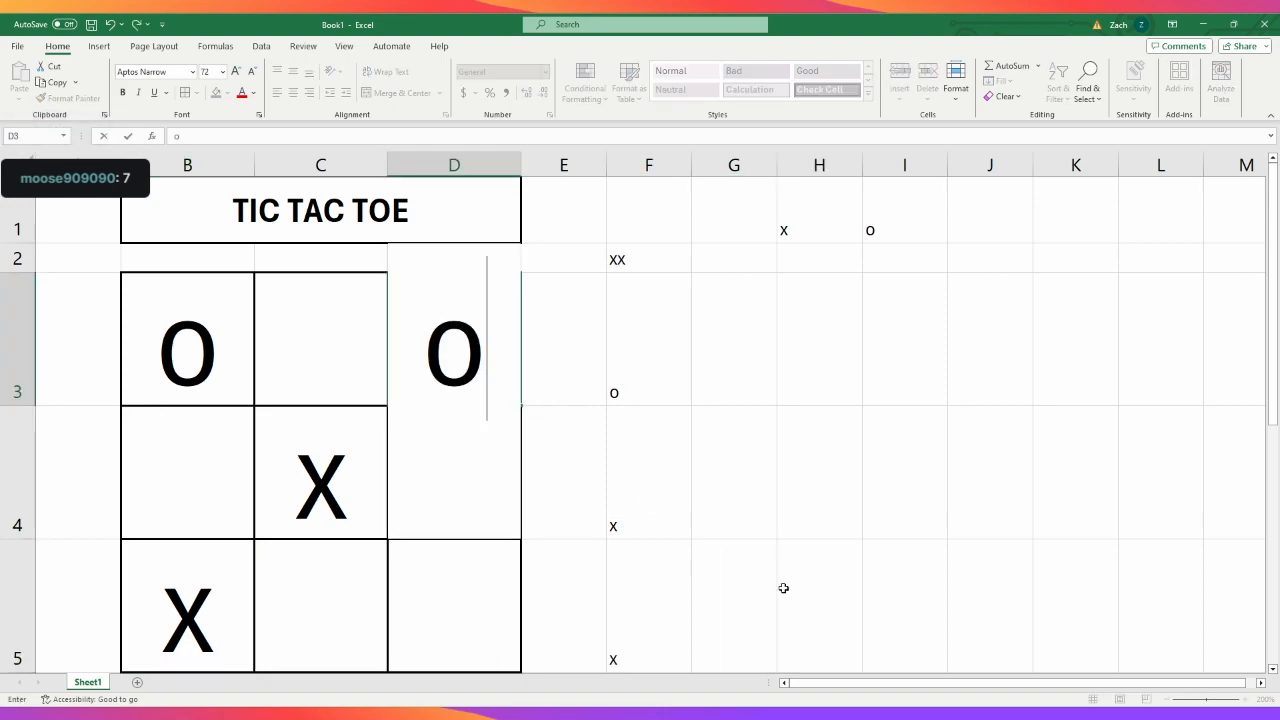
{"action": "left_click", "coordinate": [876, 591]}
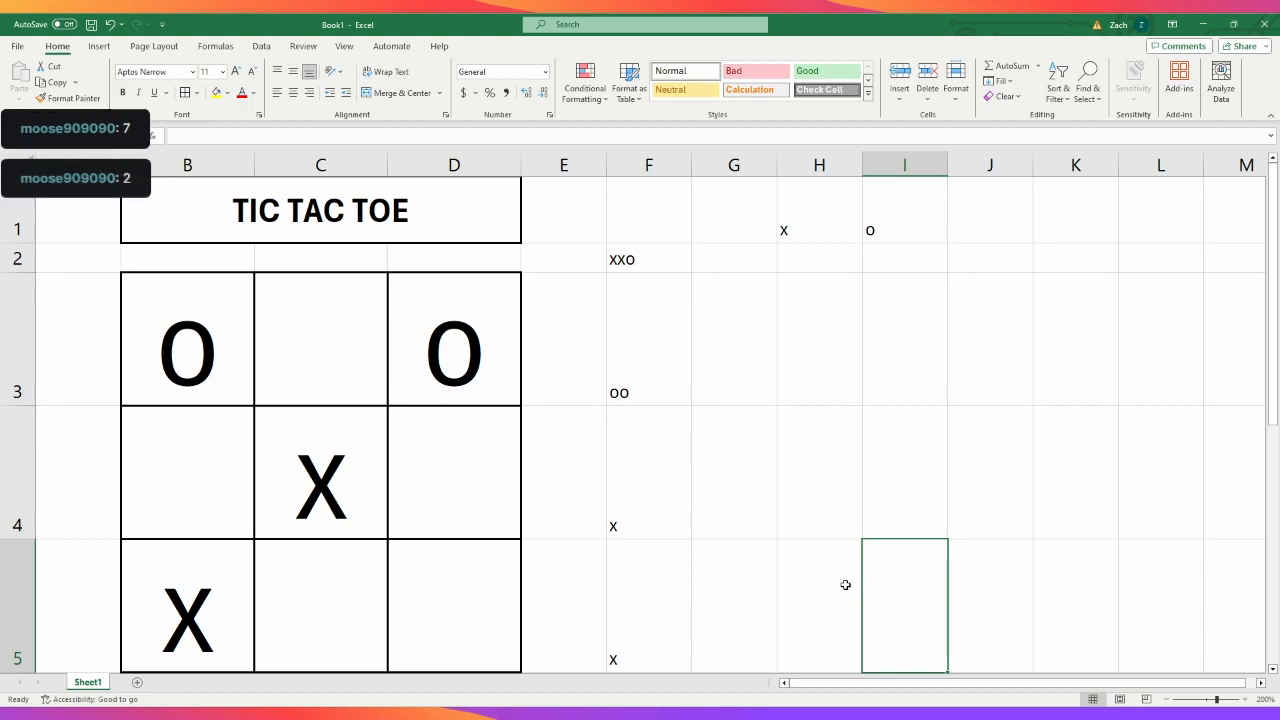
- Play another round by entering "x" in C3 and the blocking "o" in C5
{"action": "left_click", "coordinate": [323, 338]}
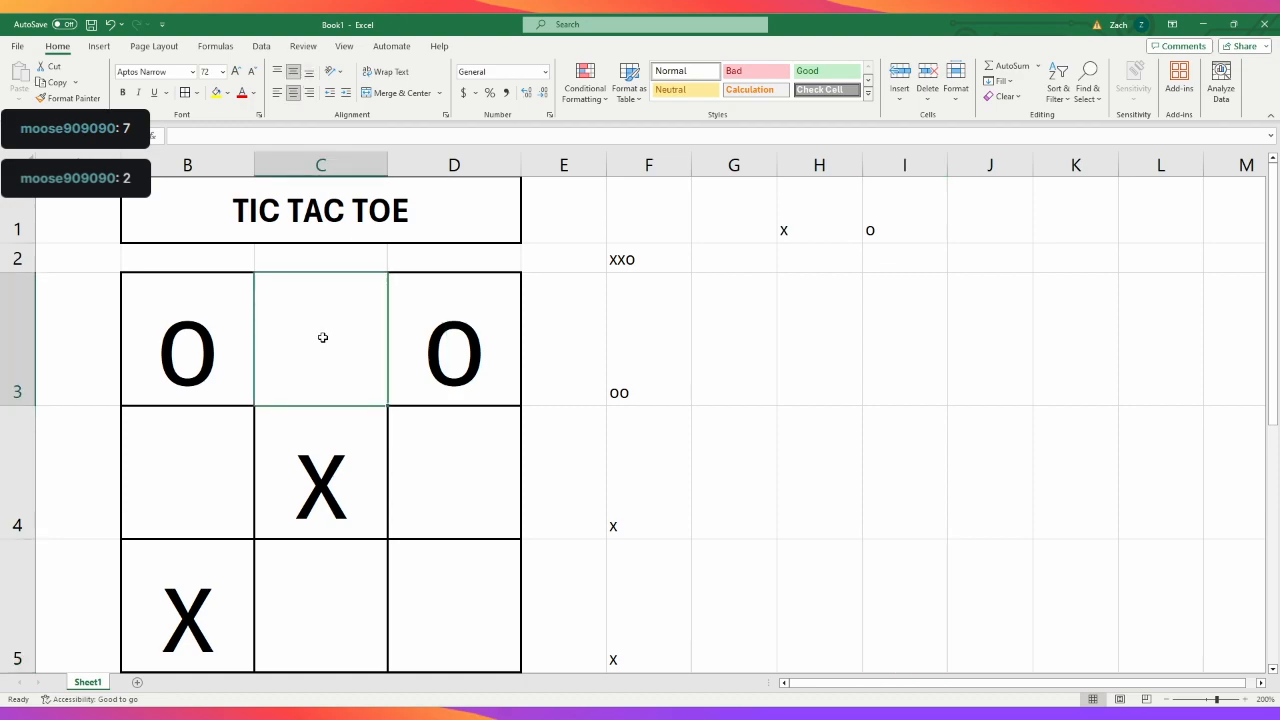
{"action": "type", "text": "X"}
{"action": "left_click", "coordinate": [346, 602]}
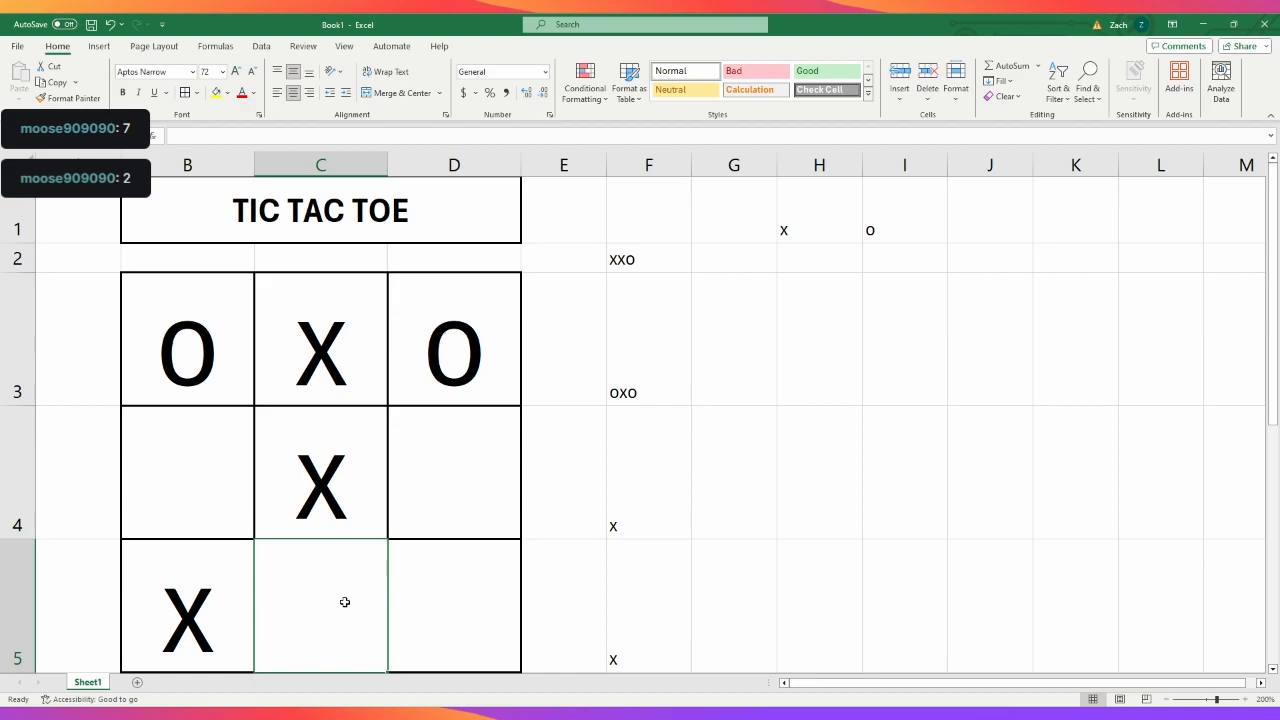
{"action": "type", "text": "O"}
{"action": "left_click", "coordinate": [865, 578]}
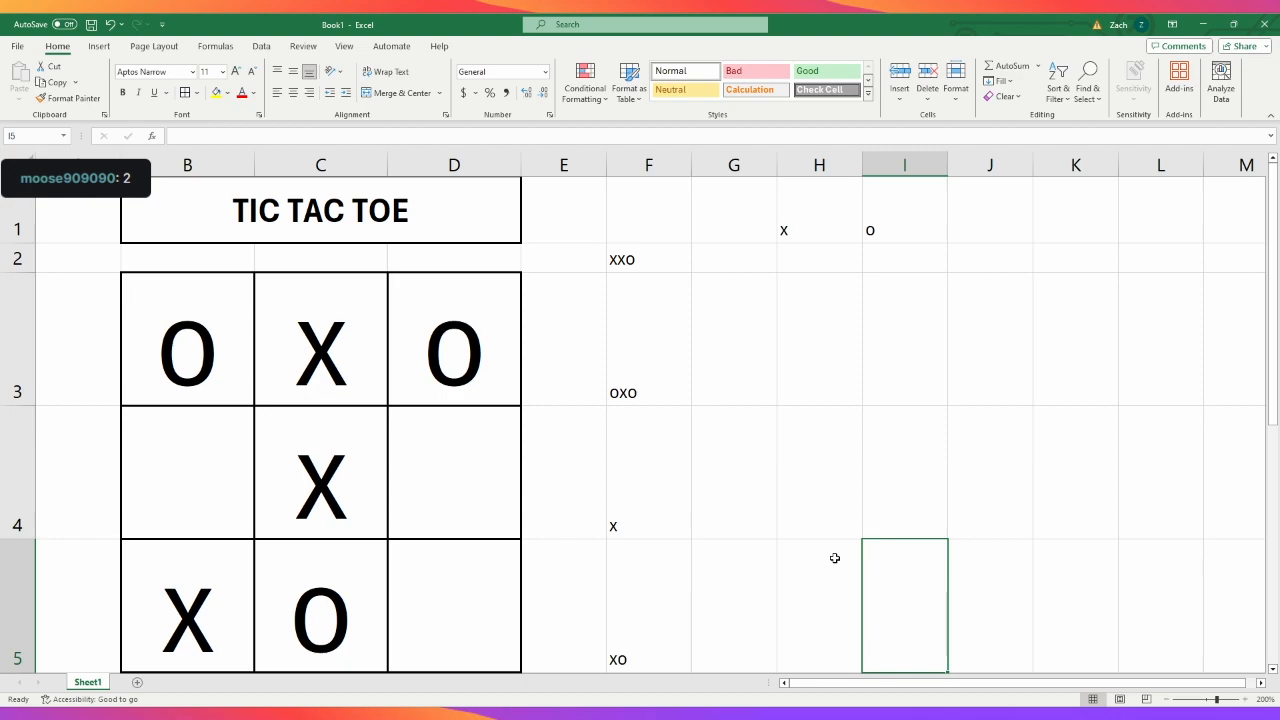
{"action": "left_click", "coordinate": [304, 632]}
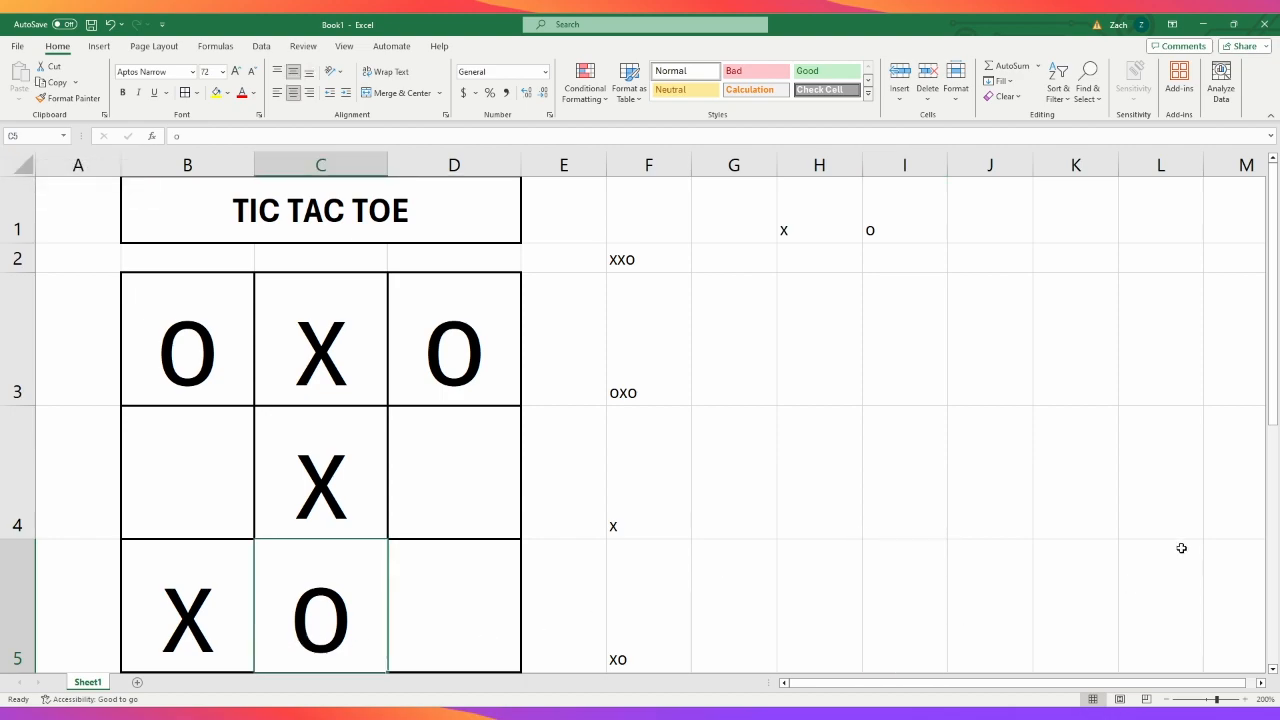
- Play the next pair of moves by entering "x" in D4 and "o" in B4
{"action": "left_click", "coordinate": [950, 596]}
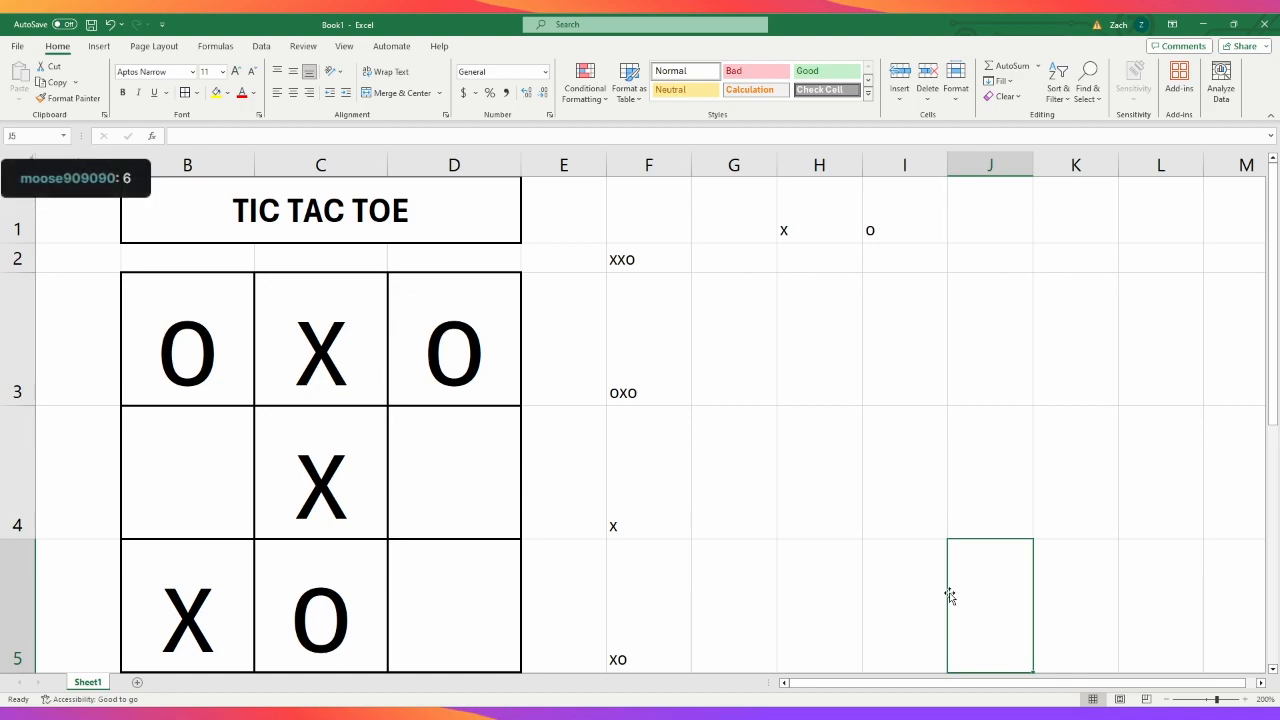
{"action": "left_click", "coordinate": [449, 480]}
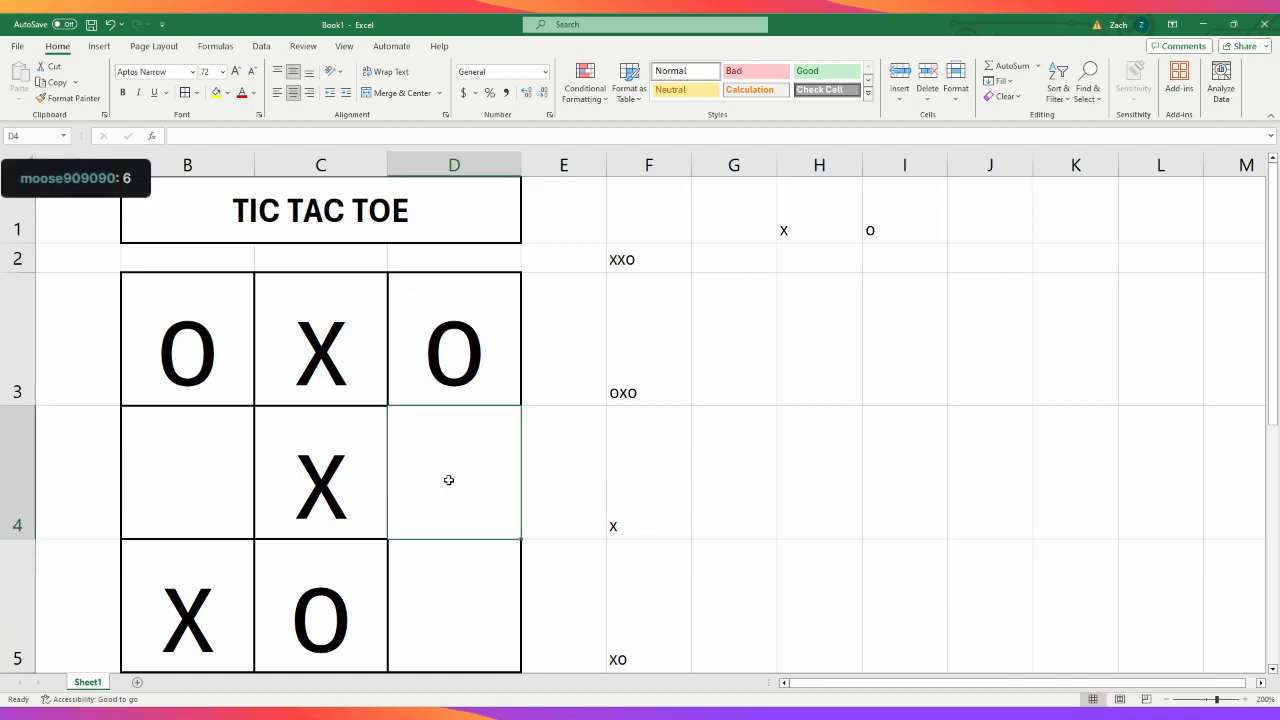
{"action": "type", "text": "x"}
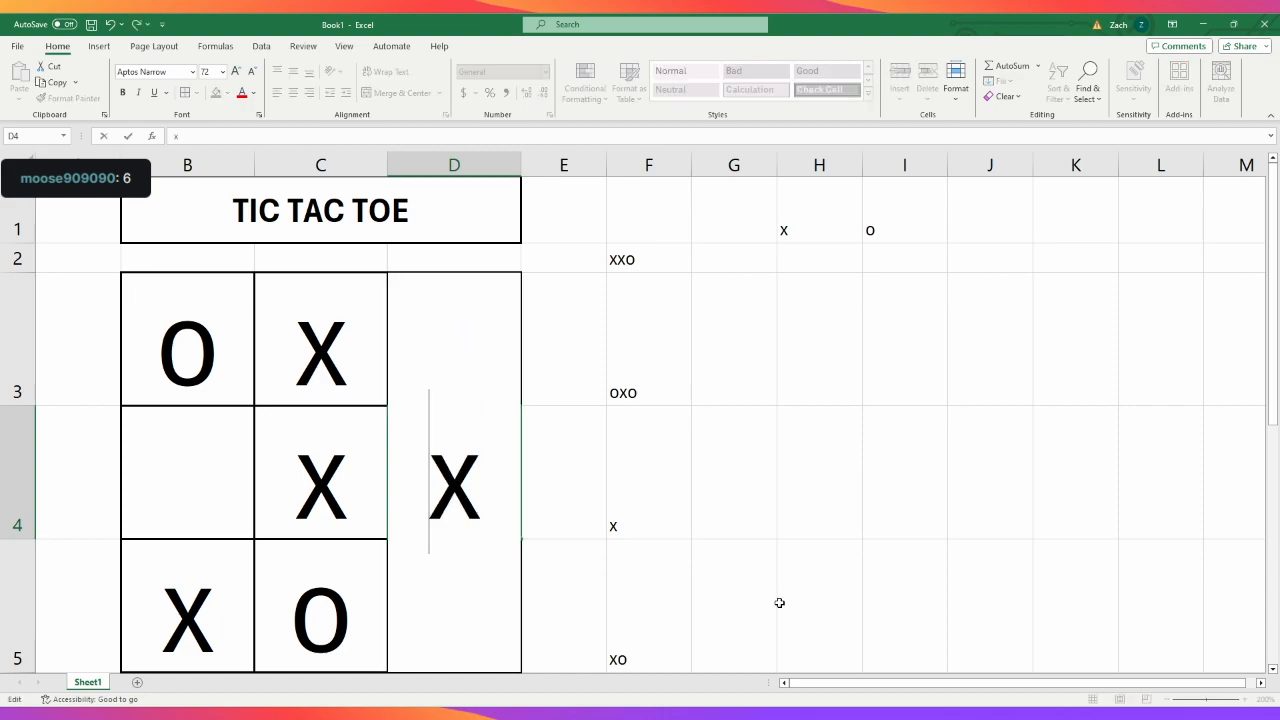
{"action": "left_click", "coordinate": [980, 562]}
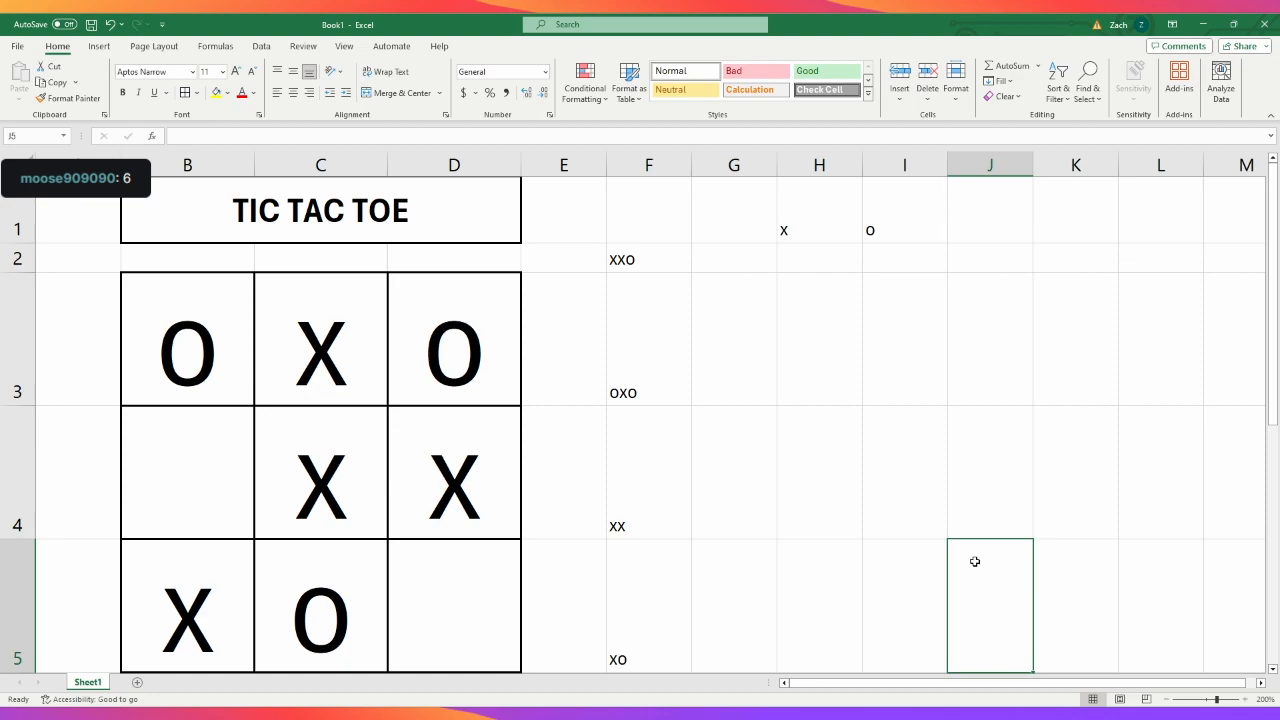
{"action": "left_click", "coordinate": [202, 478]}
{"action": "type", "text": "o"}
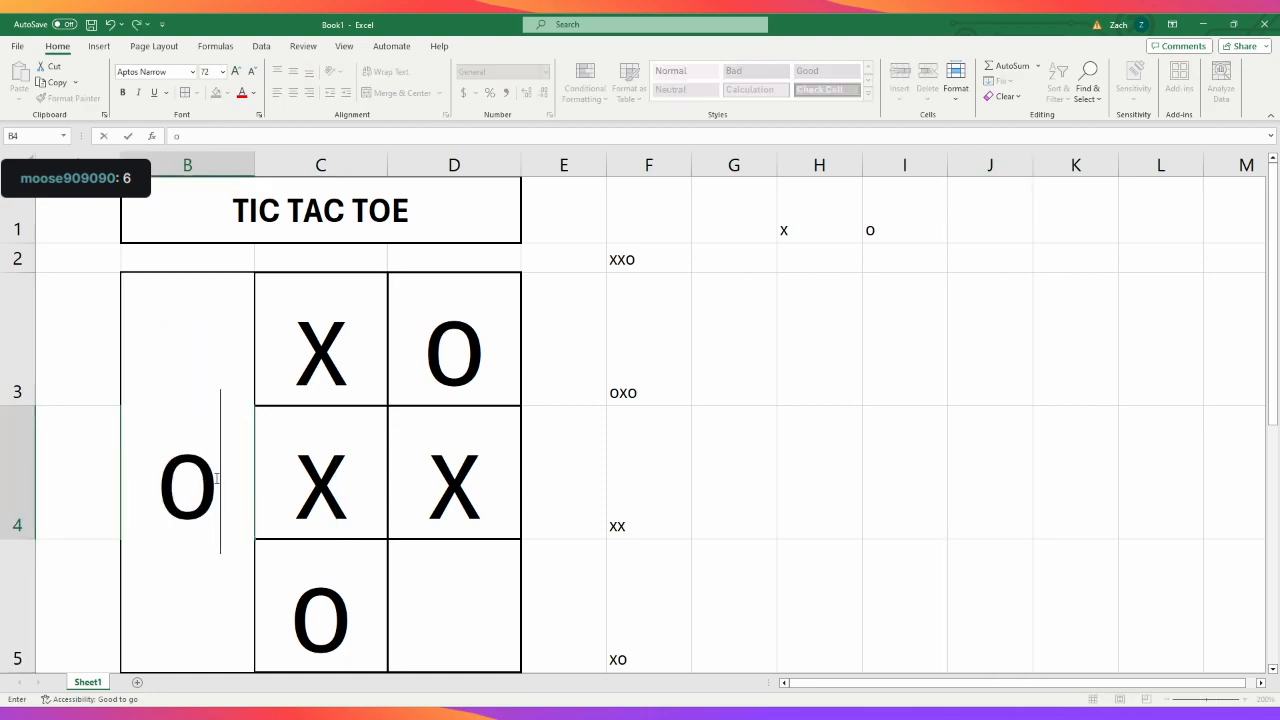
{"action": "left_click", "coordinate": [1002, 562]}
- Fill the last open square of the board by entering "x" in D5
{"action": "left_click", "coordinate": [480, 612]}
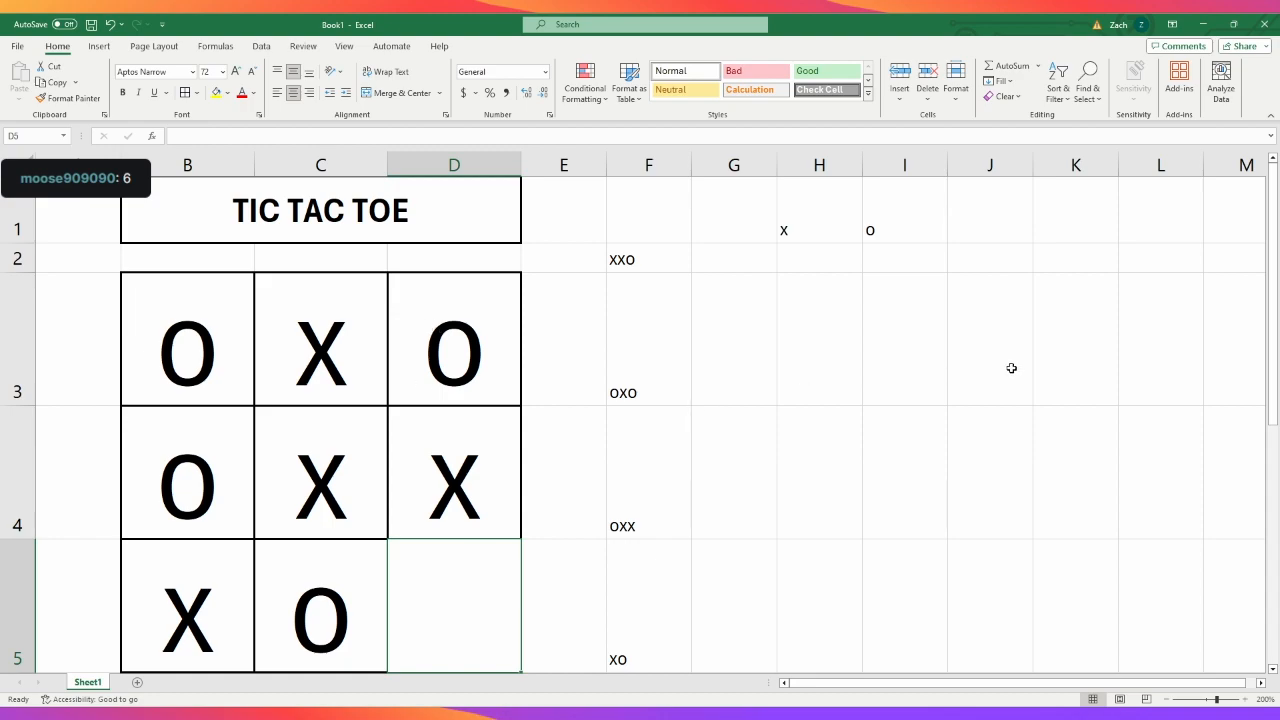
{"action": "type", "text": "x"}
{"action": "left_click", "coordinate": [1026, 465]}
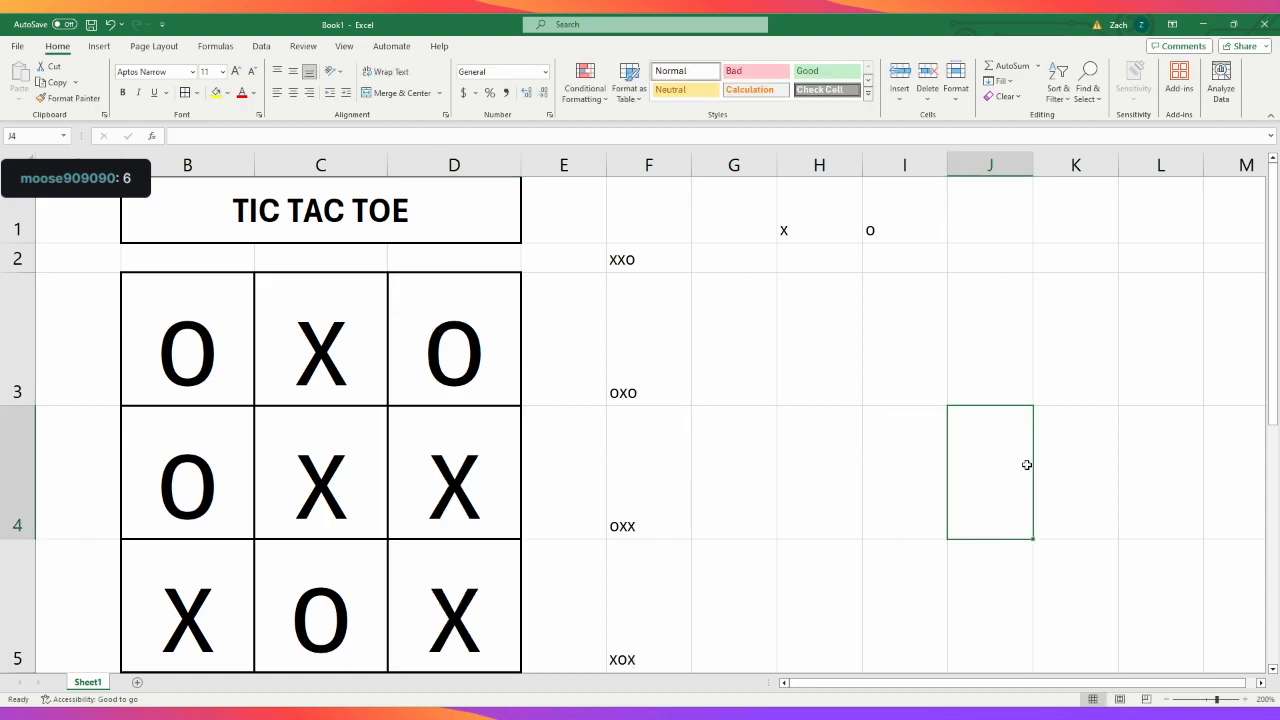
- Clear all the marks from the board squares B3:D5 for a new game
{"action": "scroll", "coordinate": [986, 471], "scroll_direction": "down", "scroll_amount": 1}
{"action": "scroll", "coordinate": [966, 477], "scroll_direction": "up", "scroll_amount": 1}
{"action": "mouse_move", "coordinate": [199, 352]}
{"action": "left_mouse_down"}
{"action": "mouse_move", "coordinate": [371, 589]}
{"action": "mouse_move", "coordinate": [396, 589]}
{"action": "left_mouse_up"}
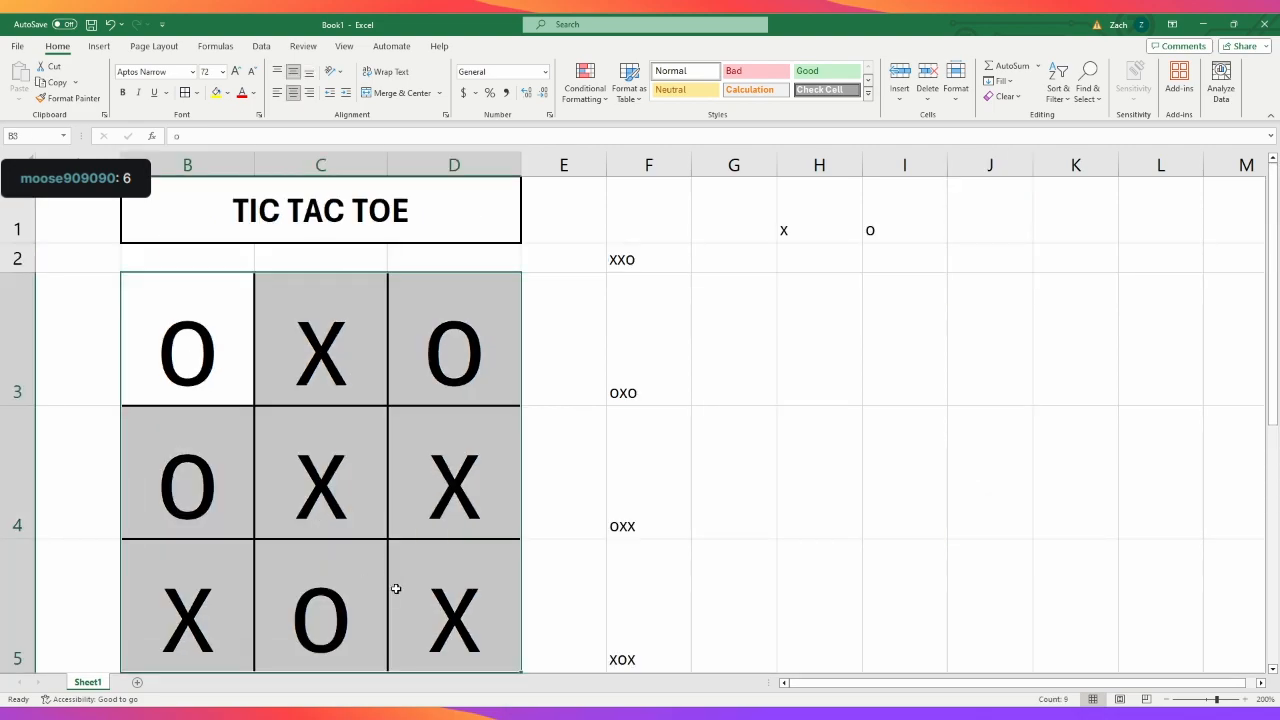
{"action": "key", "text": "Delete"}
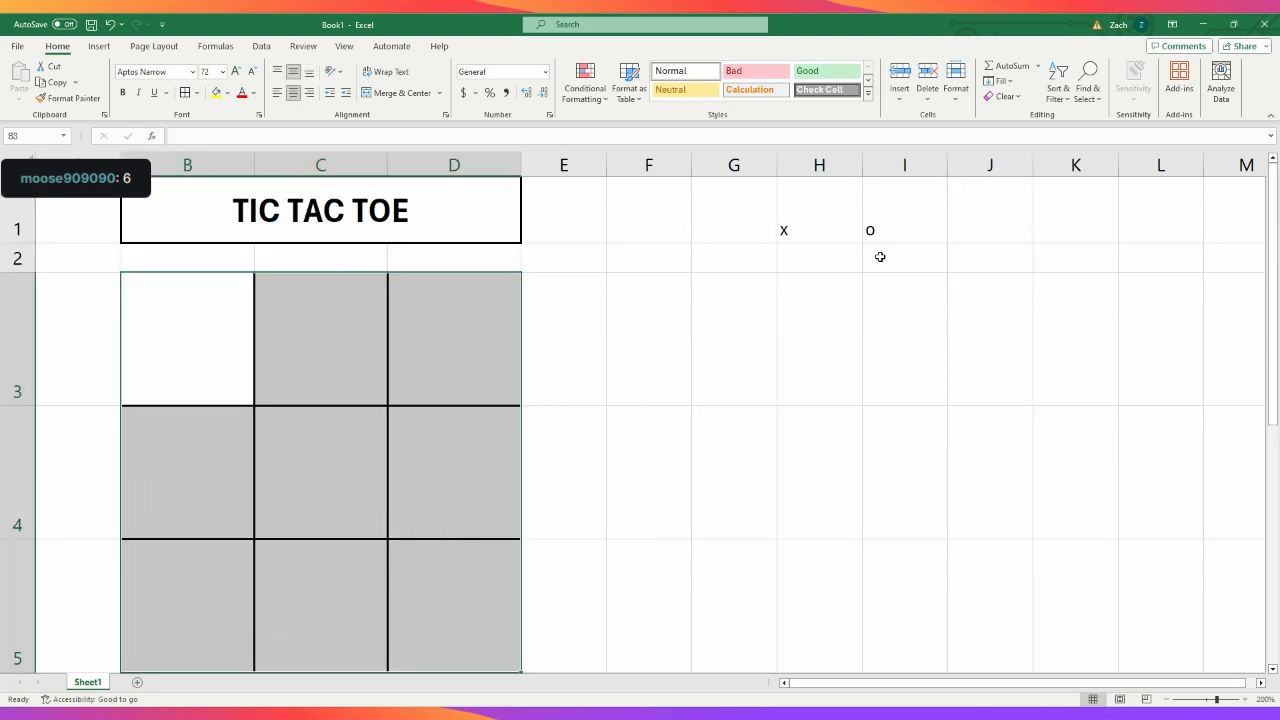
{"action": "left_click", "coordinate": [829, 226]}
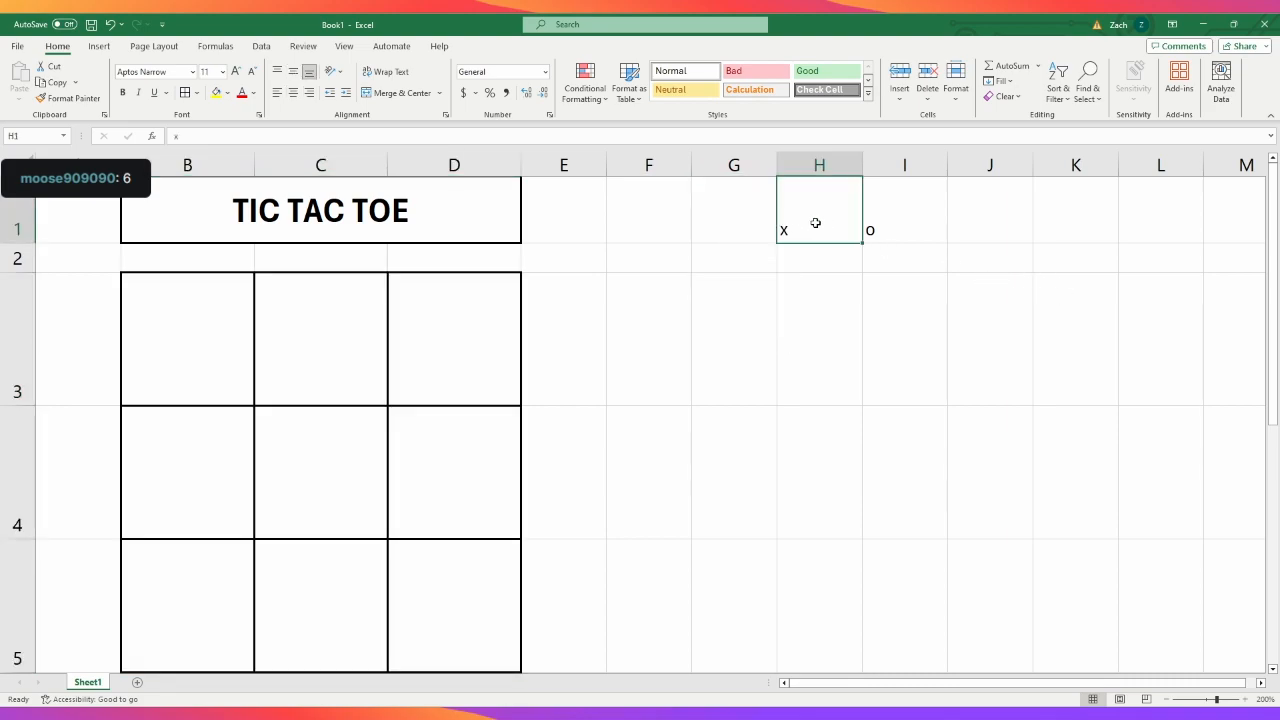
{"action": "left_click", "coordinate": [812, 256]}
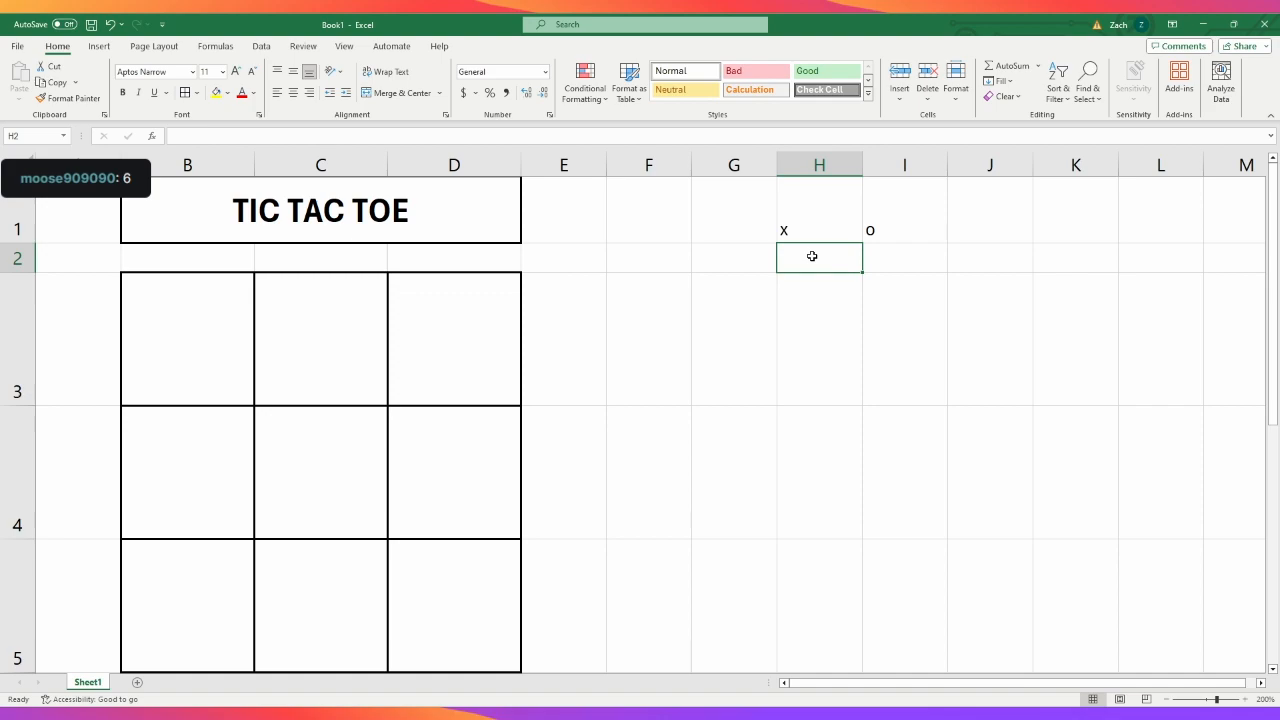
{"action": "type", "text": "X"}
{"action": "left_click", "coordinate": [901, 261]}
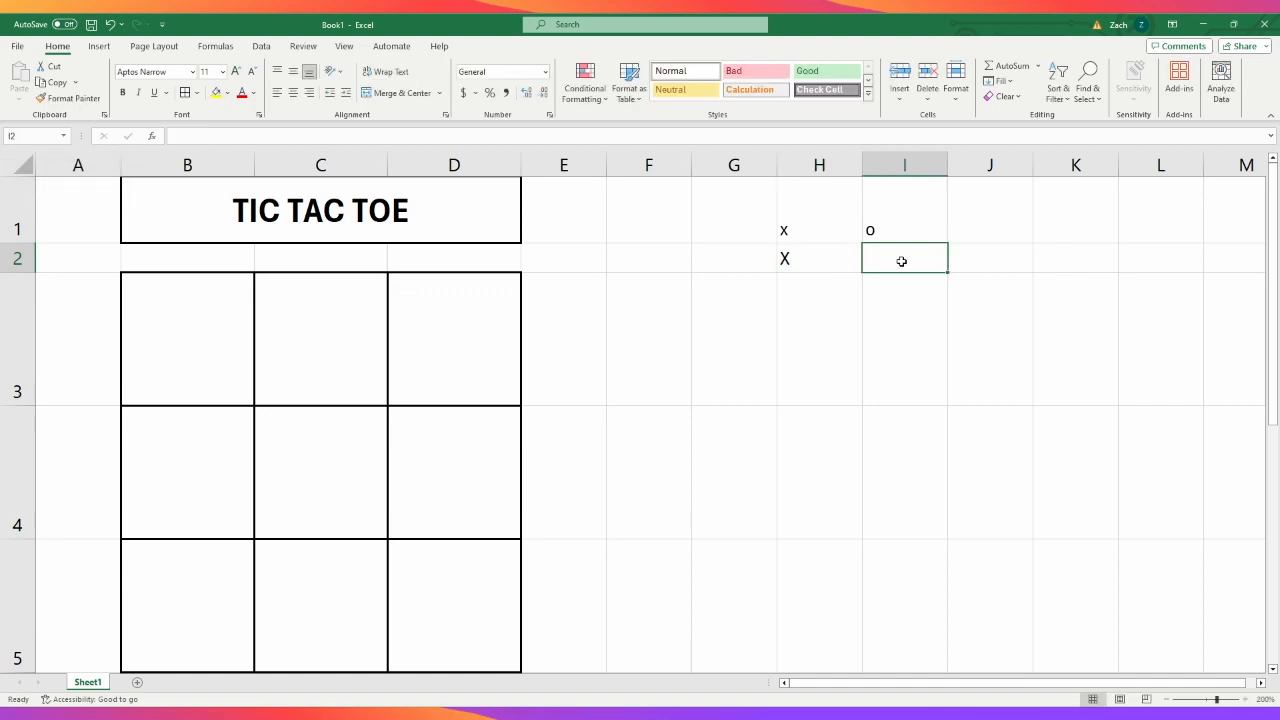
{"action": "left_click", "coordinate": [791, 225]}
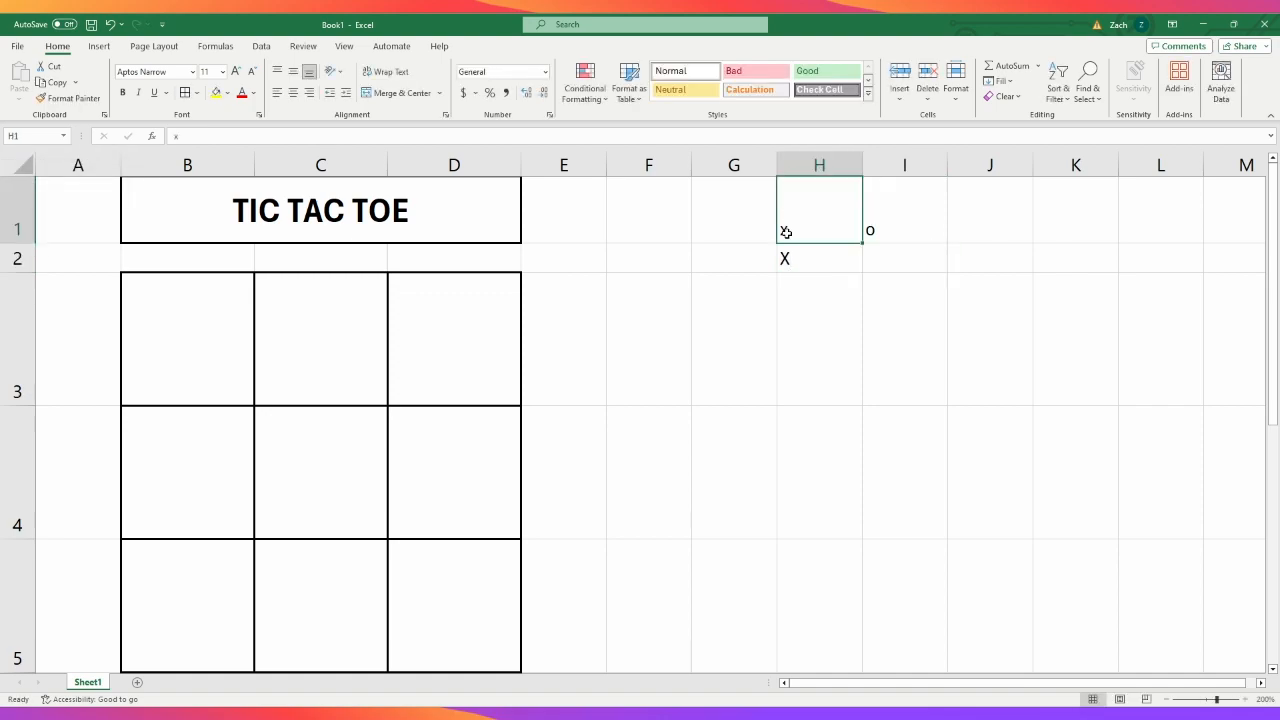
{"action": "left_click", "coordinate": [783, 261]}
{"action": "key", "text": "Delete"}
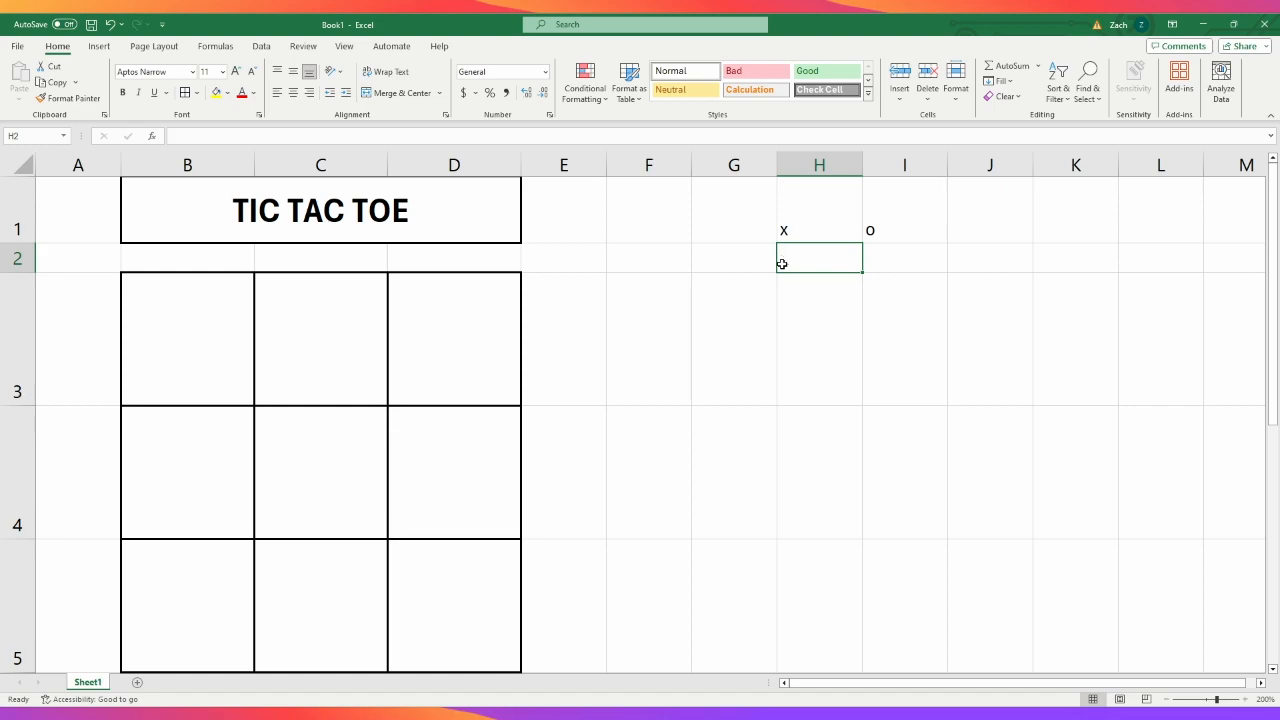
- Enter the X player's name in H2 and the O player's name in I2
{"action": "type", "text": "Moose"}
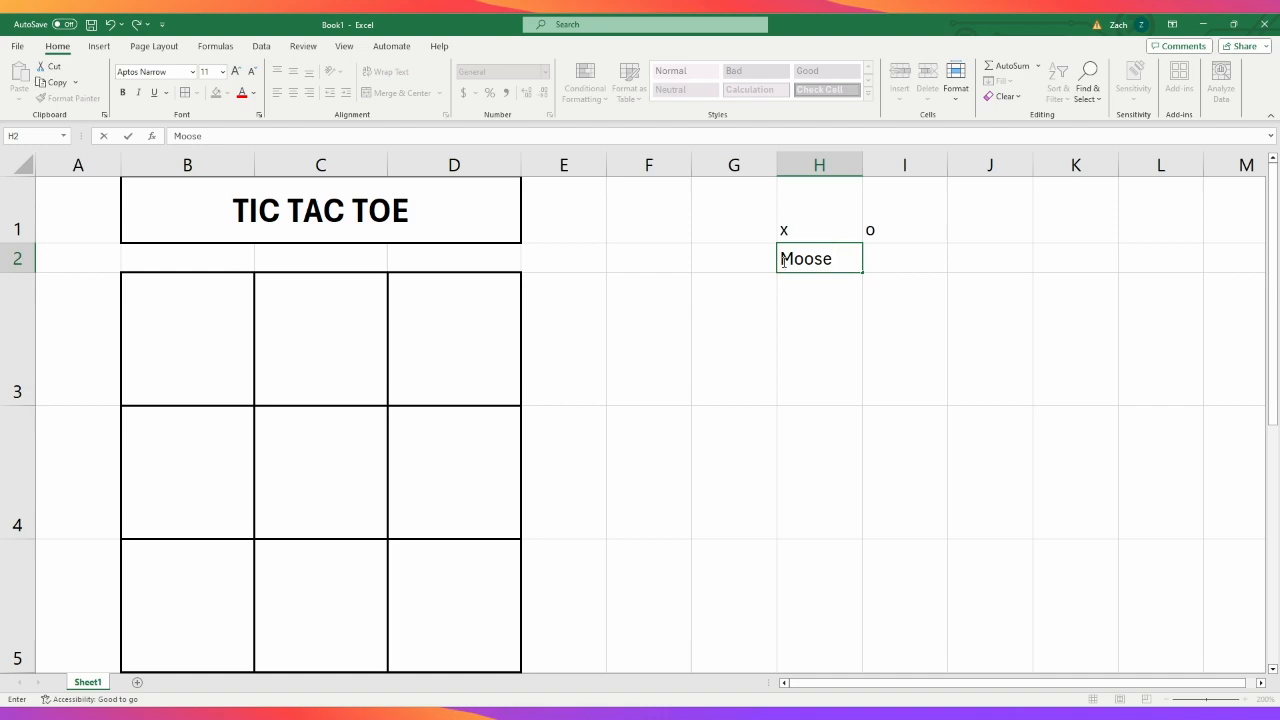
{"action": "left_click", "coordinate": [888, 255]}
{"action": "type", "text": "Jokeles"}
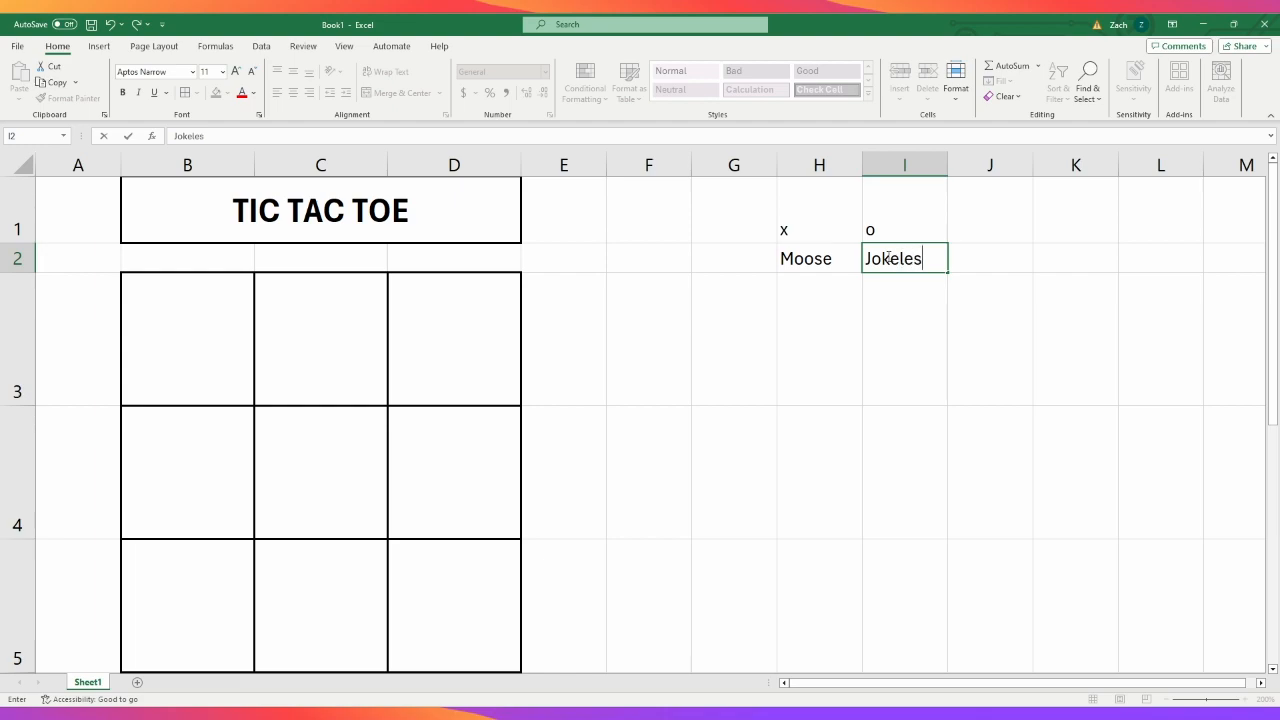
{"action": "left_click", "coordinate": [834, 232]}
{"action": "left_click", "coordinate": [807, 317]}
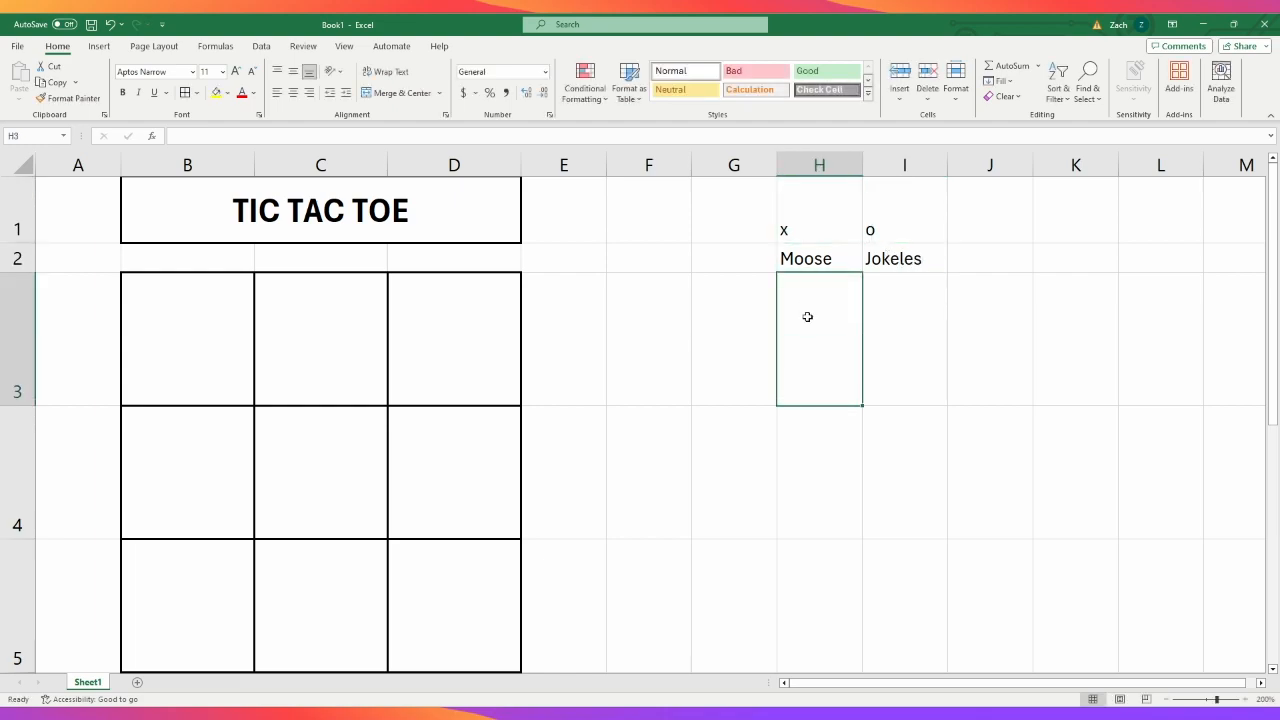
- Add a draw tally beside the players with "Draw" in J2 and 1 in J3
{"action": "left_click", "coordinate": [973, 261]}
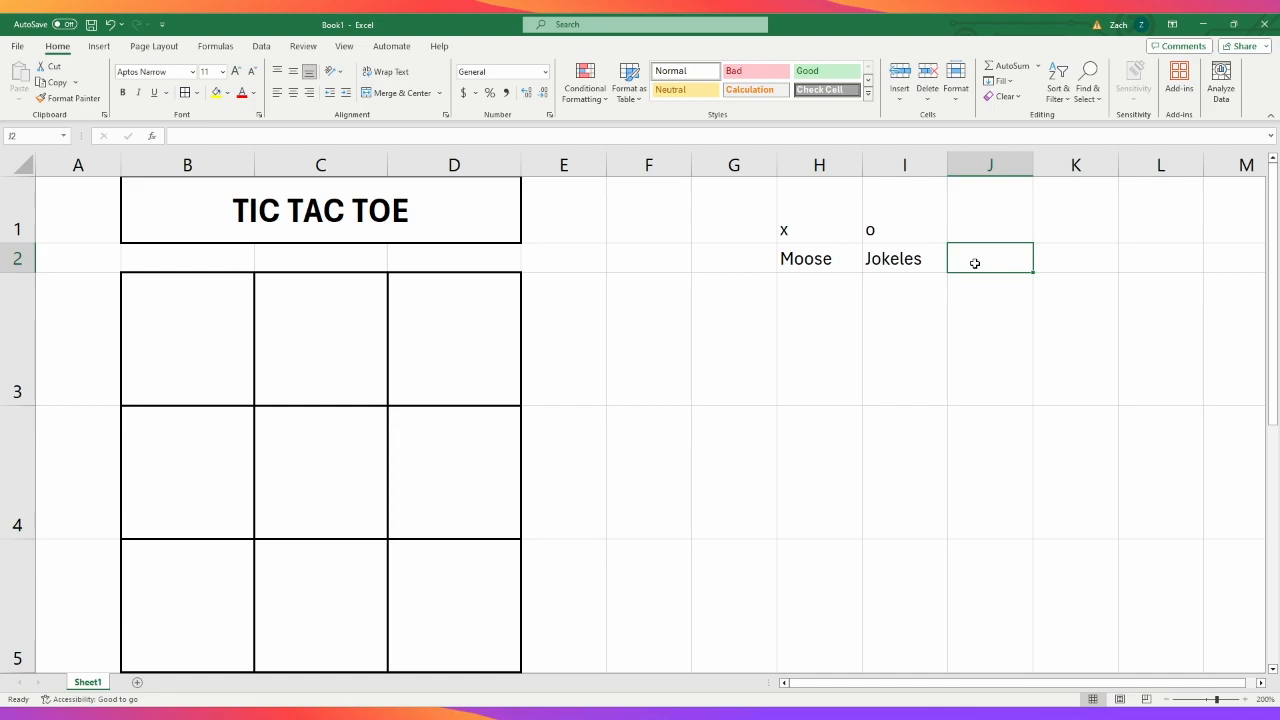
{"action": "type", "text": "Draw"}
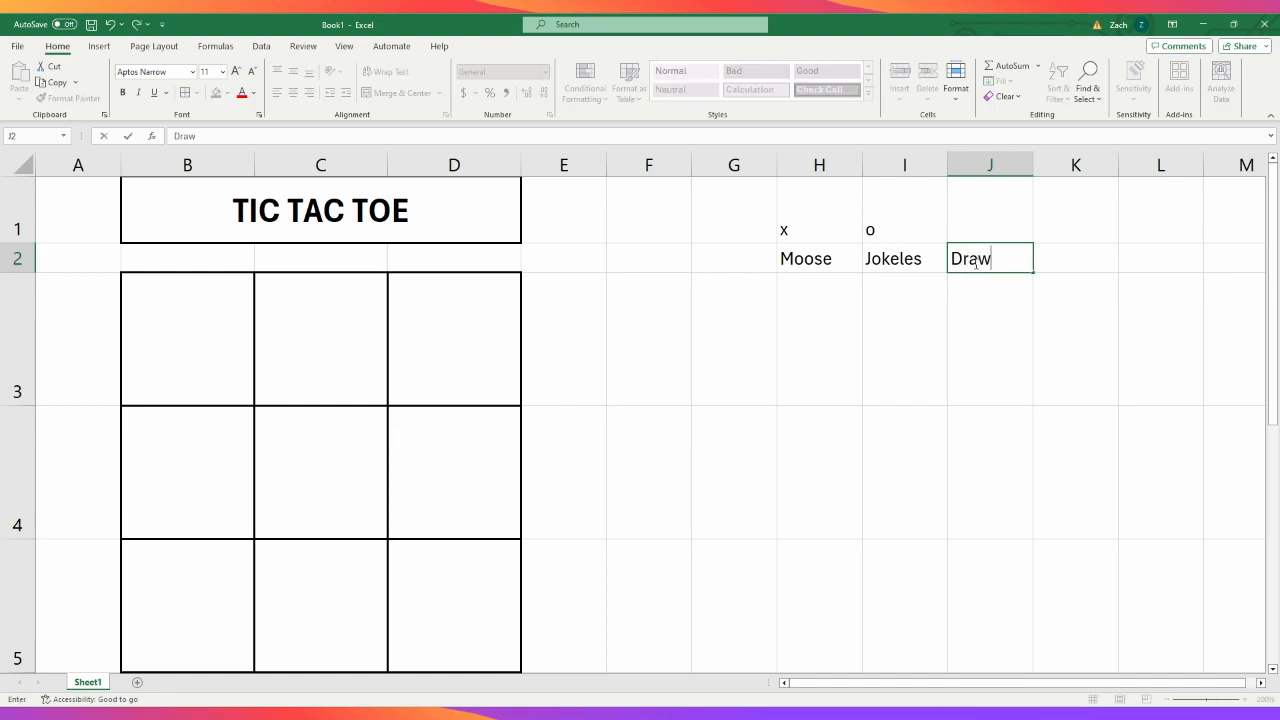
{"action": "left_click", "coordinate": [1001, 344]}
{"action": "type", "text": "1"}
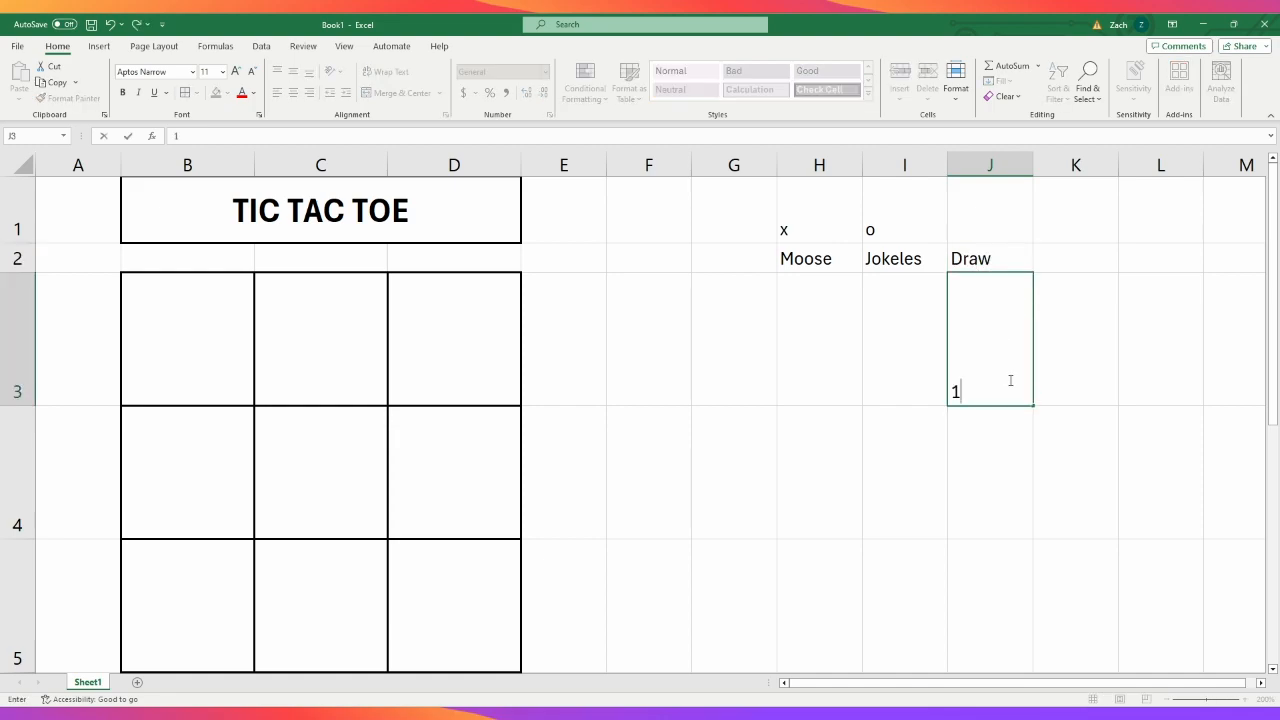
{"action": "left_click", "coordinate": [1060, 396]}
- Center the player symbols in H1:I1 horizontally and vertically
{"action": "left_click", "coordinate": [810, 219]}
{"action": "left_click_drag", "start_coordinate": [810, 219], "coordinate": [874, 229]}
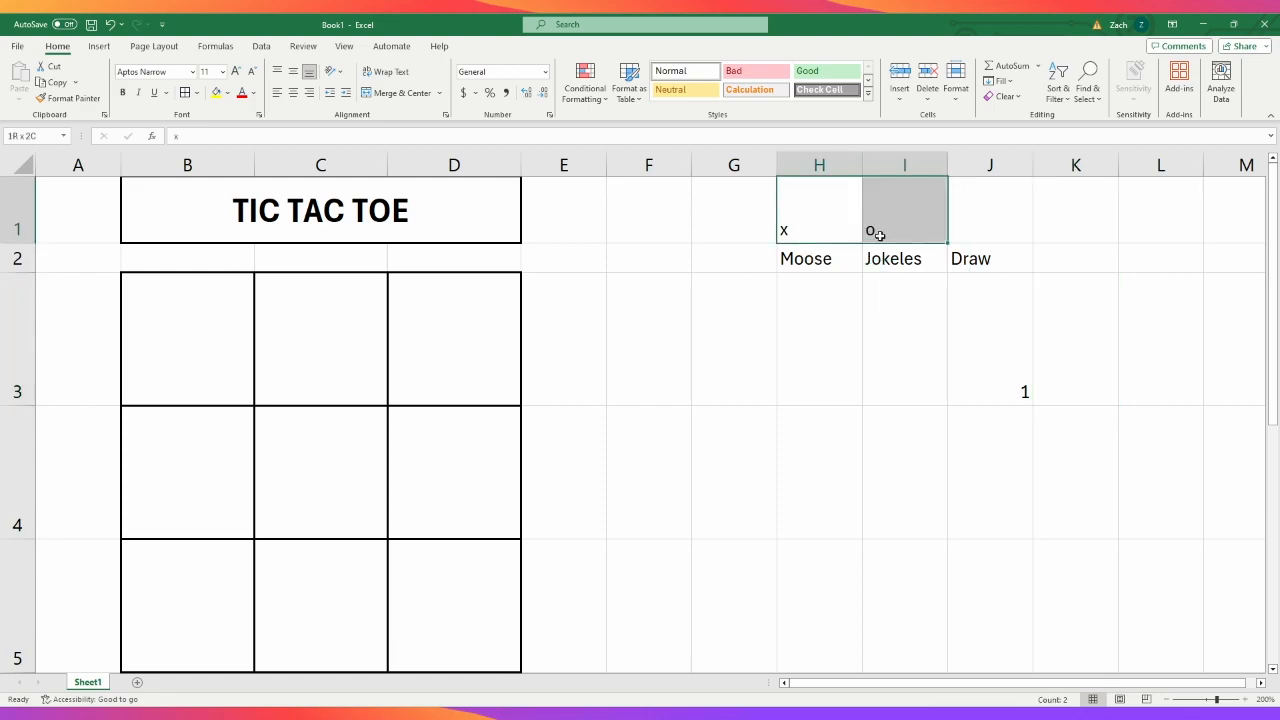
{"action": "left_click", "coordinate": [297, 76]}
{"action": "left_click", "coordinate": [294, 94]}
{"action": "left_click", "coordinate": [908, 355]}
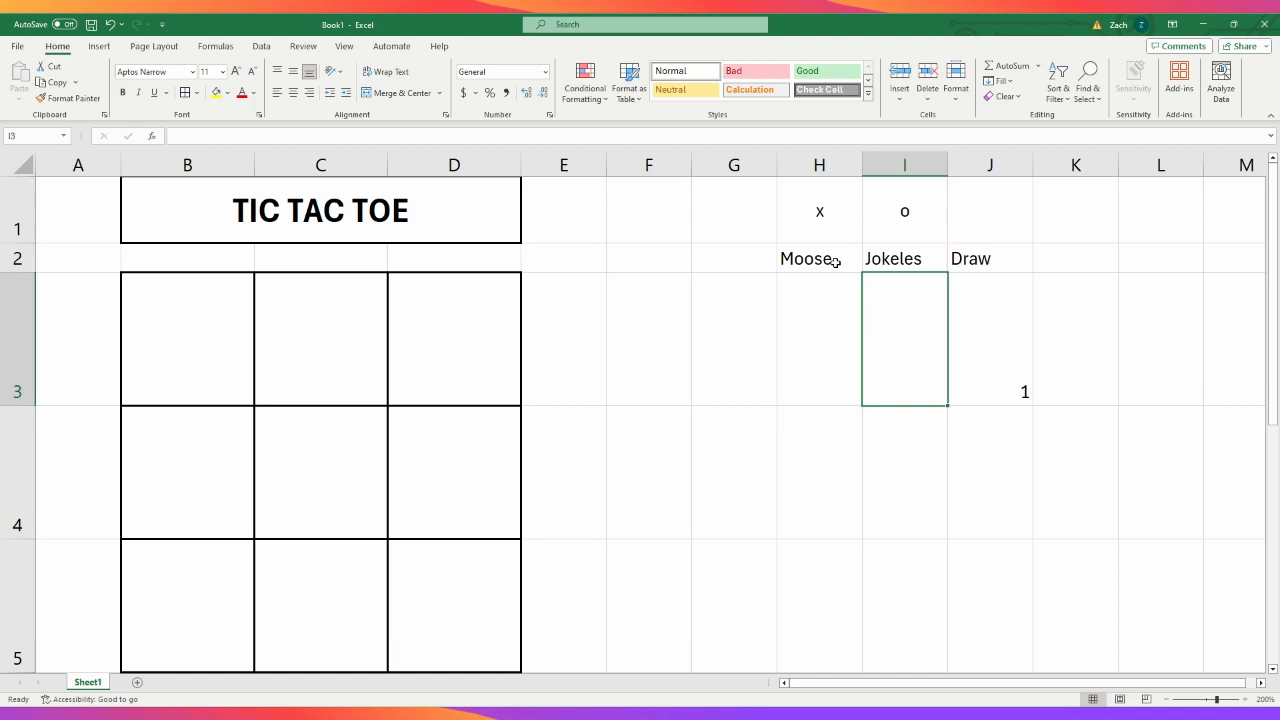
- Center the score cells H3:J3 horizontally and vertically
{"action": "left_click", "coordinate": [978, 325]}
{"action": "left_click_drag", "start_coordinate": [851, 322], "coordinate": [986, 343]}
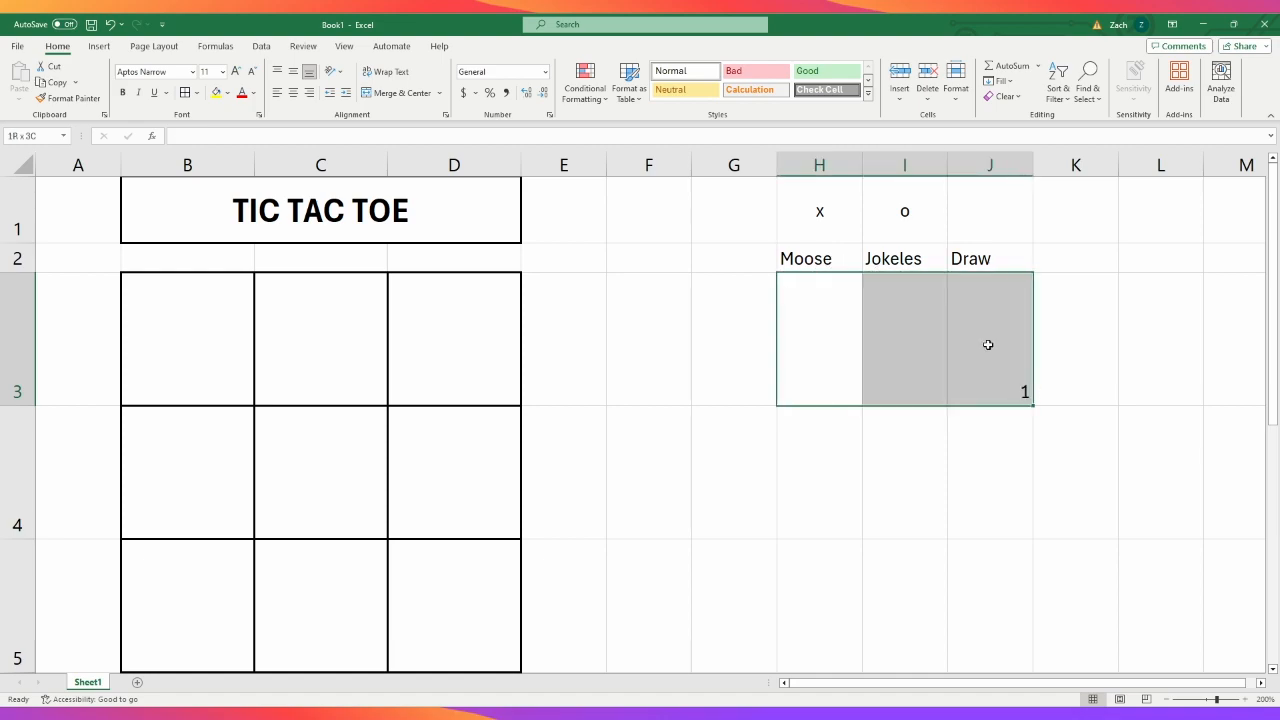
{"action": "left_click", "coordinate": [293, 71]}
{"action": "left_click", "coordinate": [294, 94]}
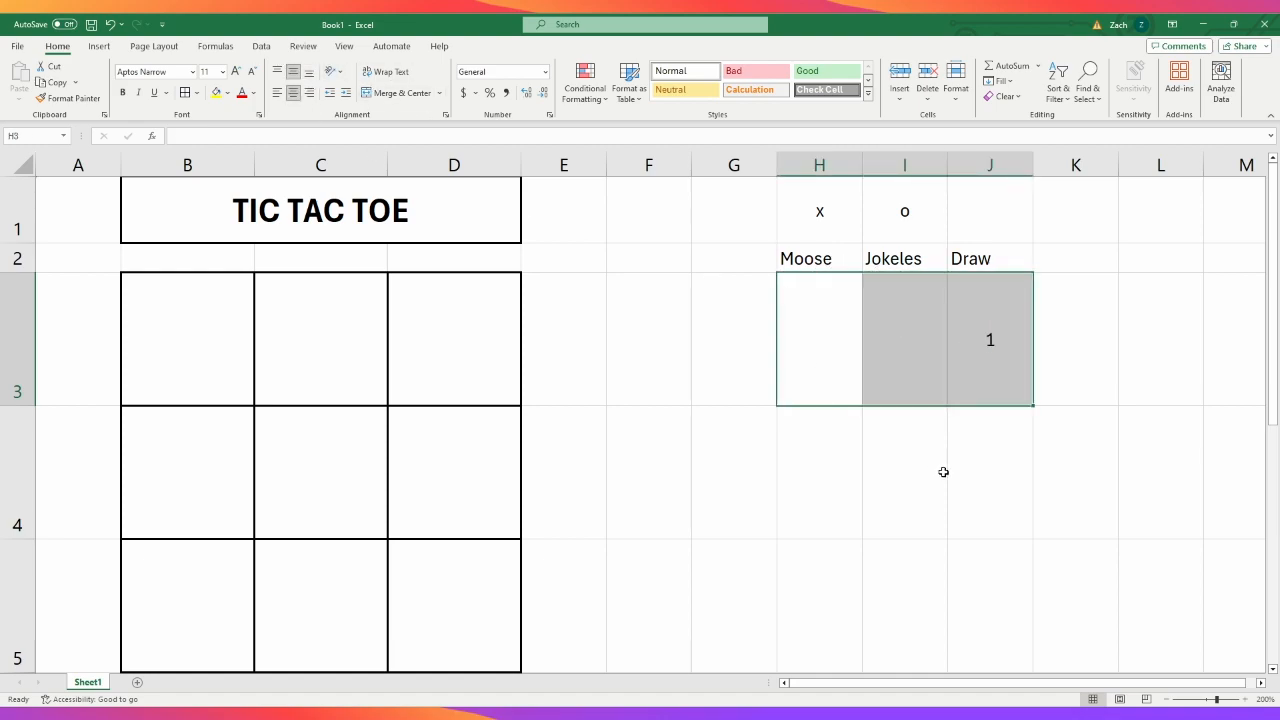
{"action": "left_click", "coordinate": [955, 475]}
- Apply borders around every cell of the scoreboard H1:J3
{"action": "left_click_drag", "start_coordinate": [808, 224], "coordinate": [982, 393]}
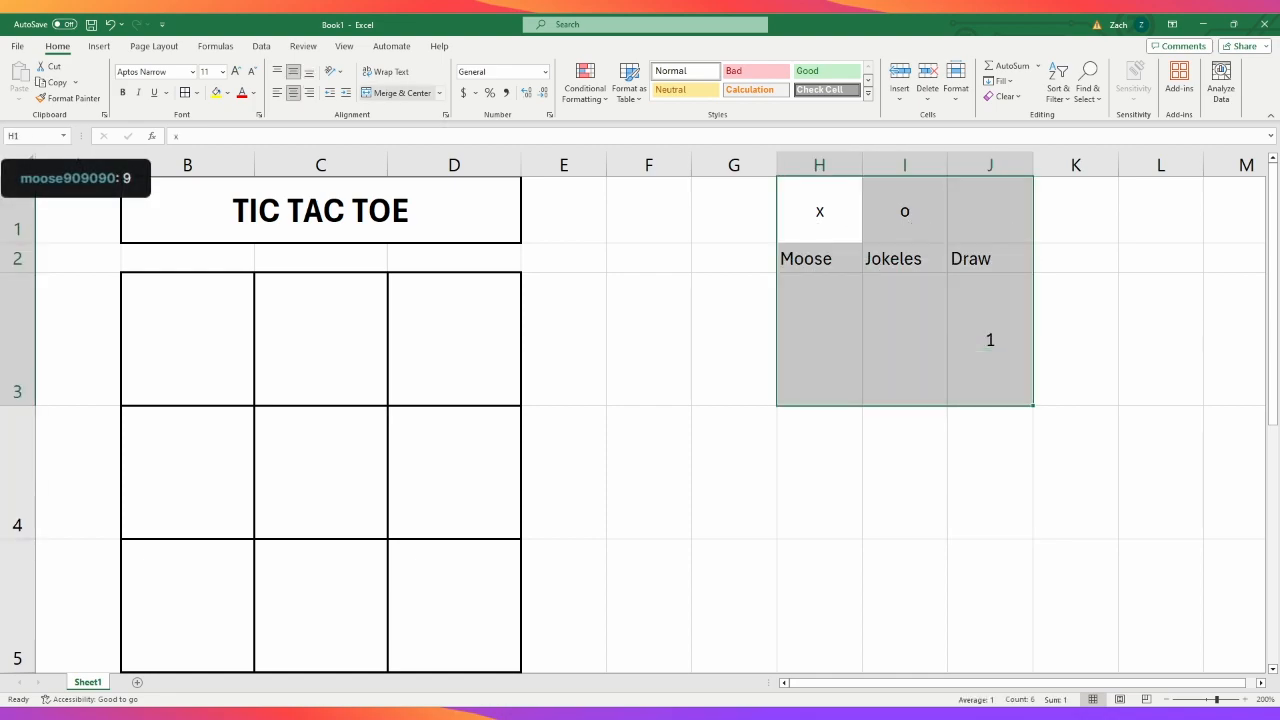
{"action": "left_click", "coordinate": [185, 92]}
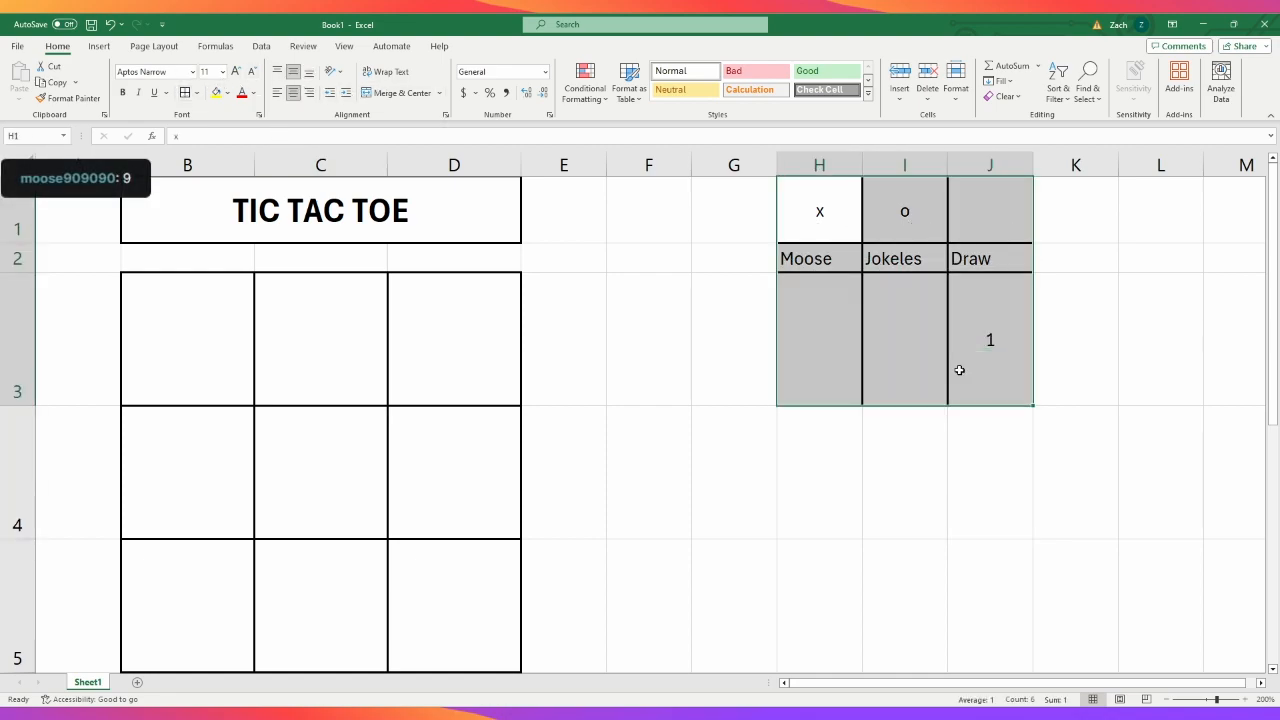
{"action": "left_click", "coordinate": [925, 420]}
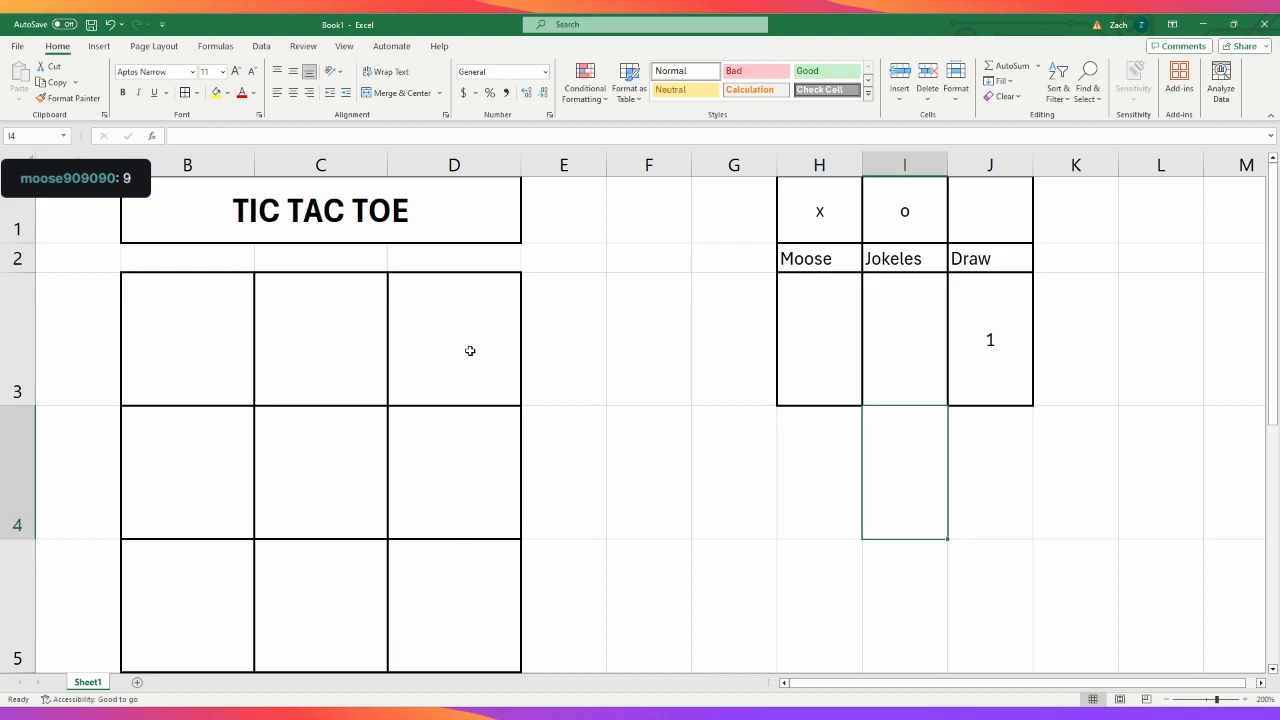
- Open the new game by entering "x" in D5 and "o" in B3
{"action": "left_click", "coordinate": [450, 605]}
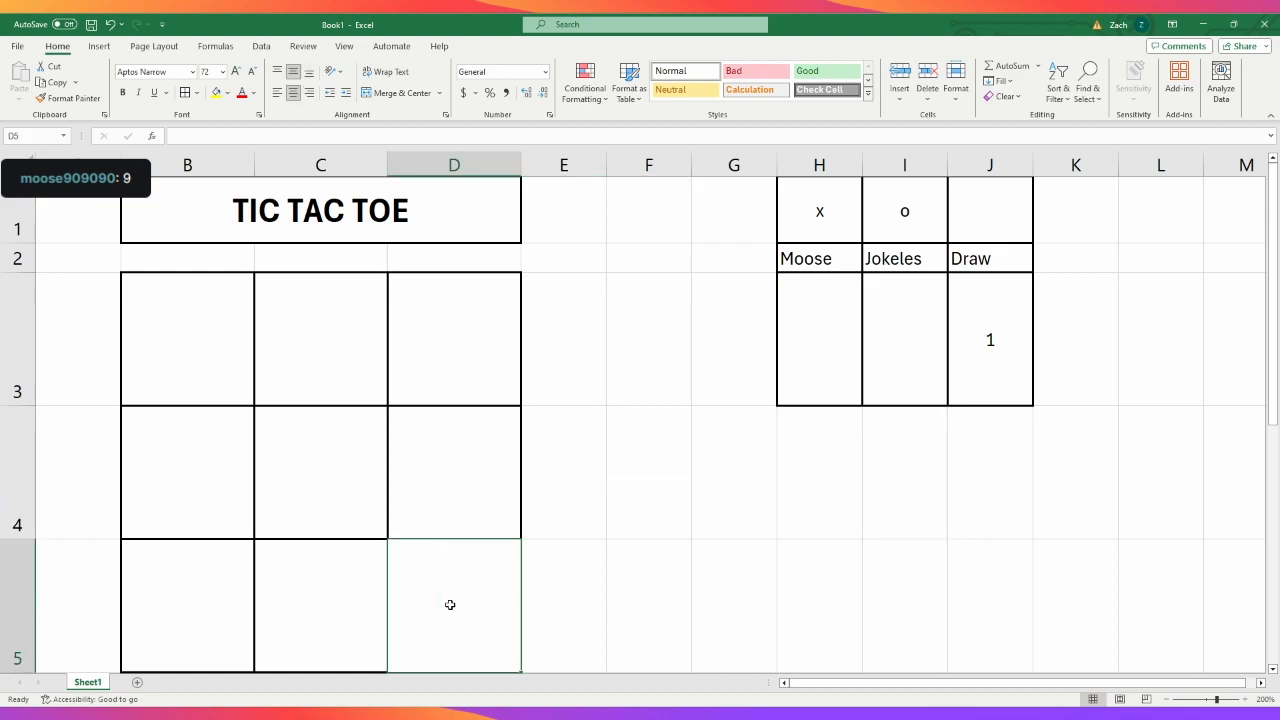
{"action": "type", "text": "x"}
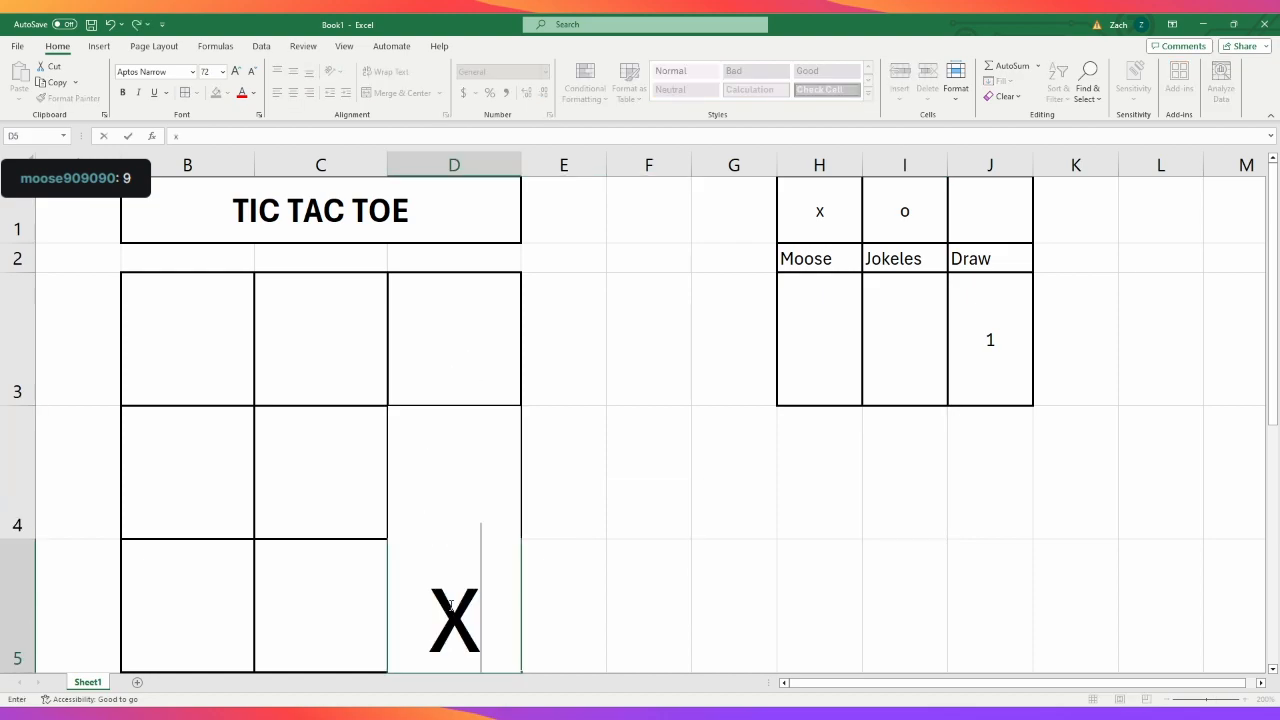
{"action": "left_click", "coordinate": [685, 584]}
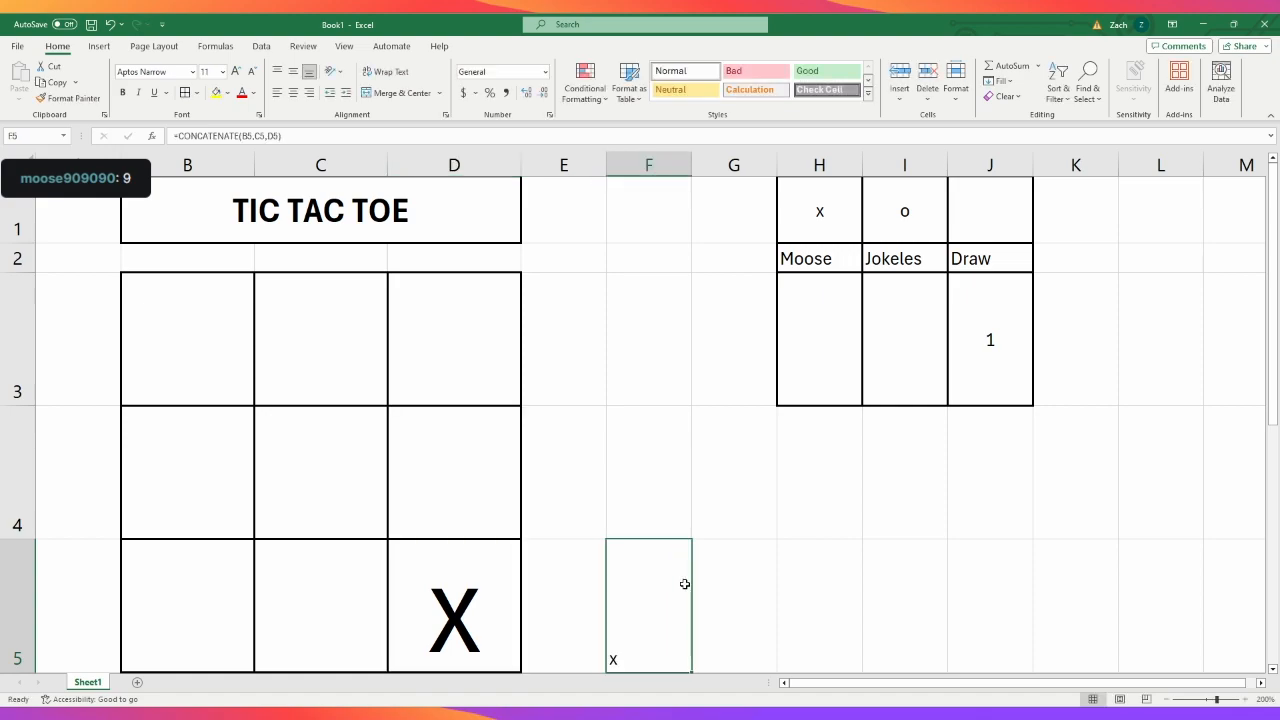
{"action": "left_click", "coordinate": [1016, 552]}
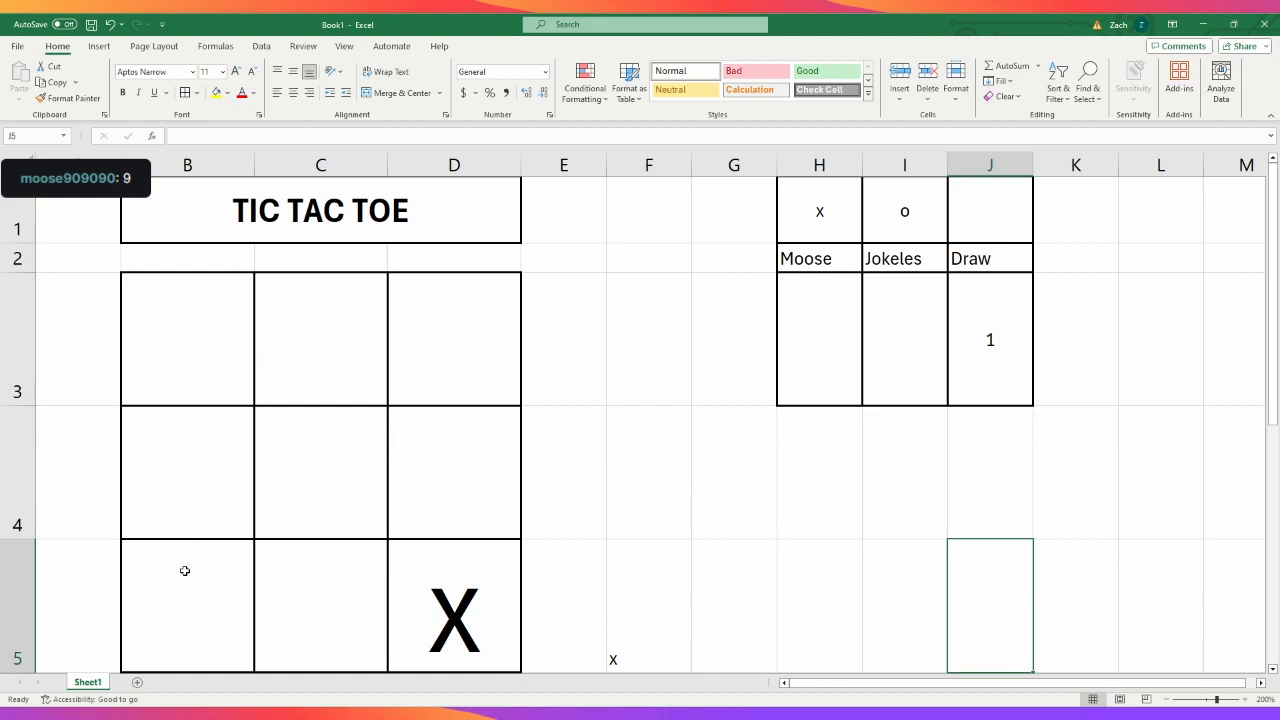
{"action": "left_click", "coordinate": [213, 351]}
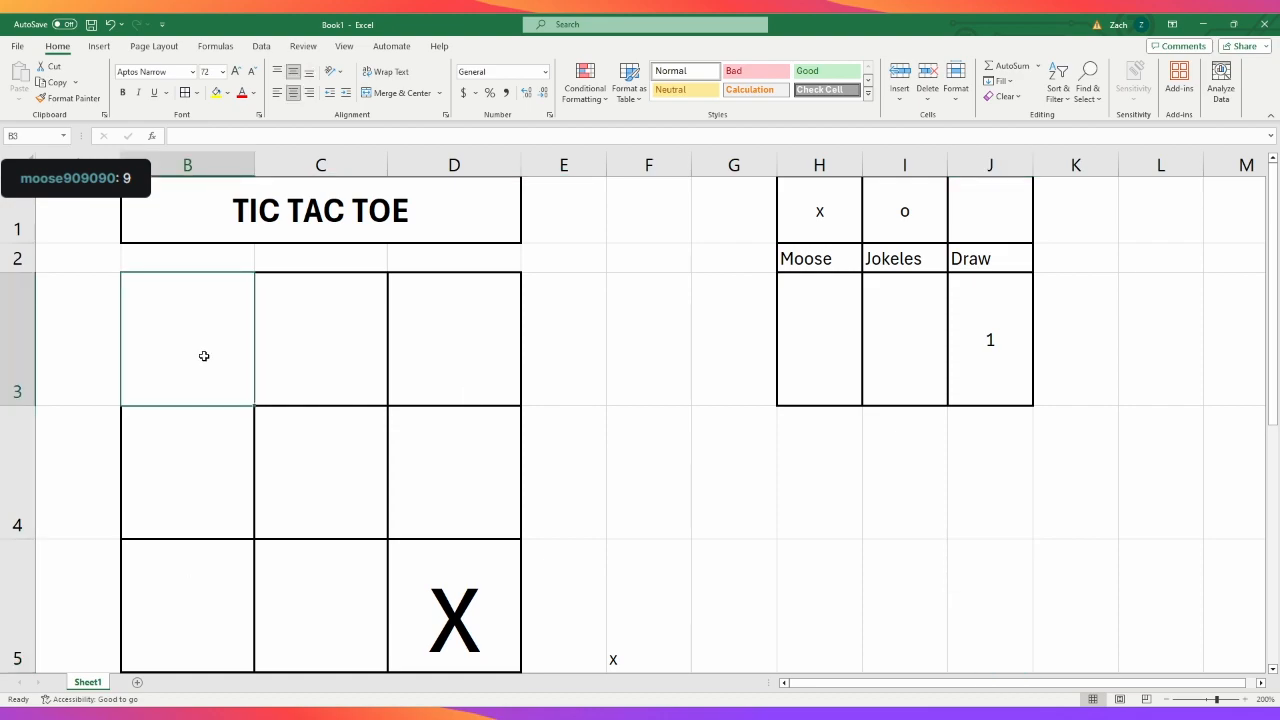
{"action": "type", "text": "O"}
{"action": "left_click", "coordinate": [1030, 577]}
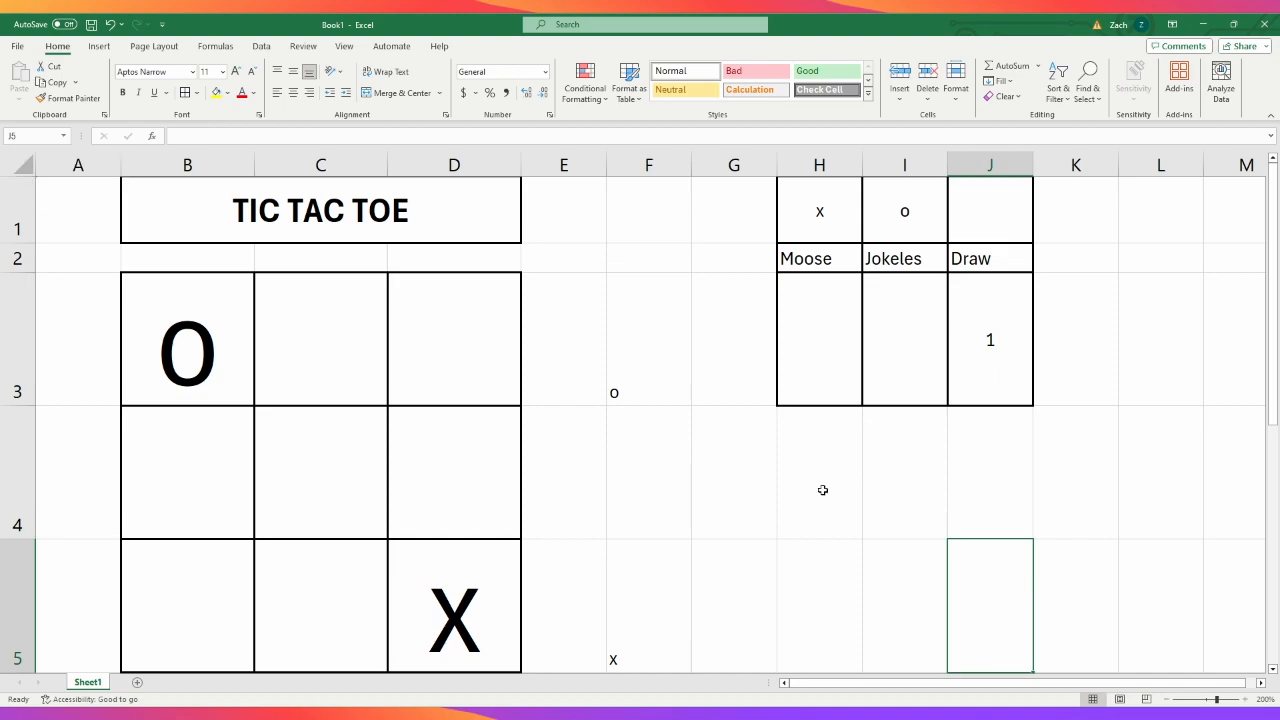
- Continue the game by entering "x" in B5 and "o" in C5
{"action": "left_click_drag", "start_coordinate": [820, 489], "coordinate": [965, 492]}
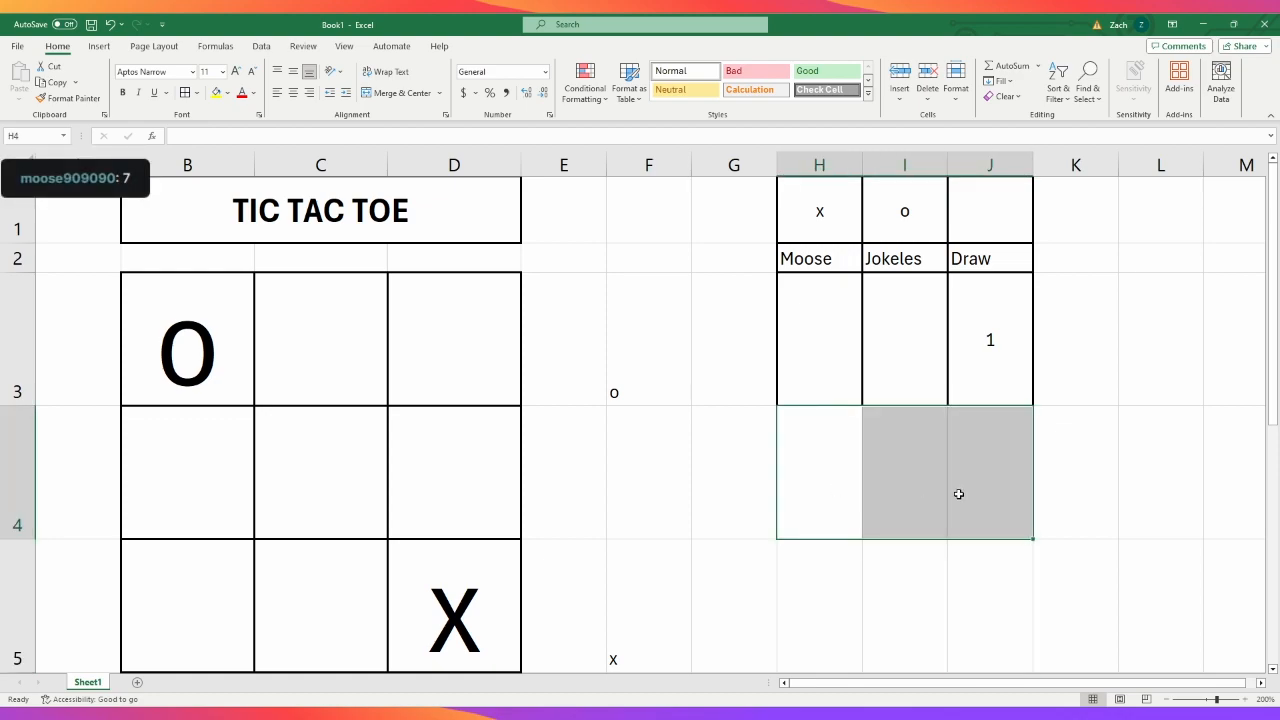
{"action": "left_click", "coordinate": [178, 620]}
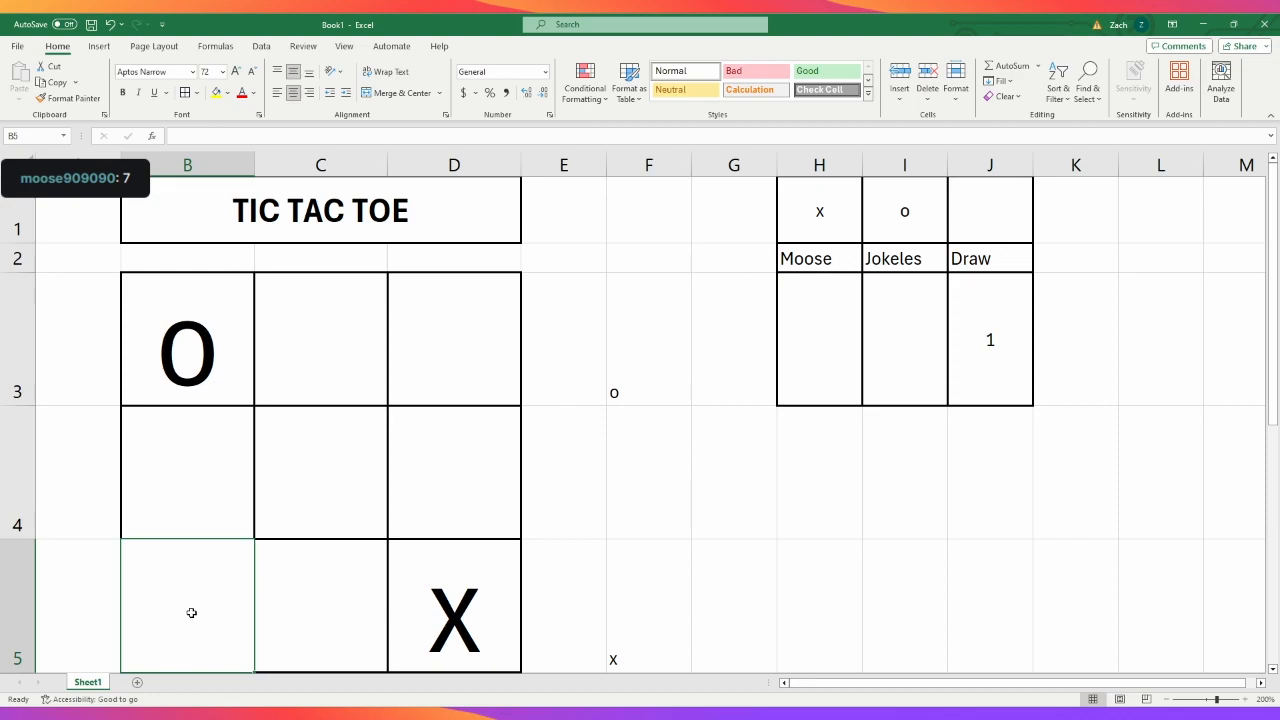
{"action": "type", "text": "X"}
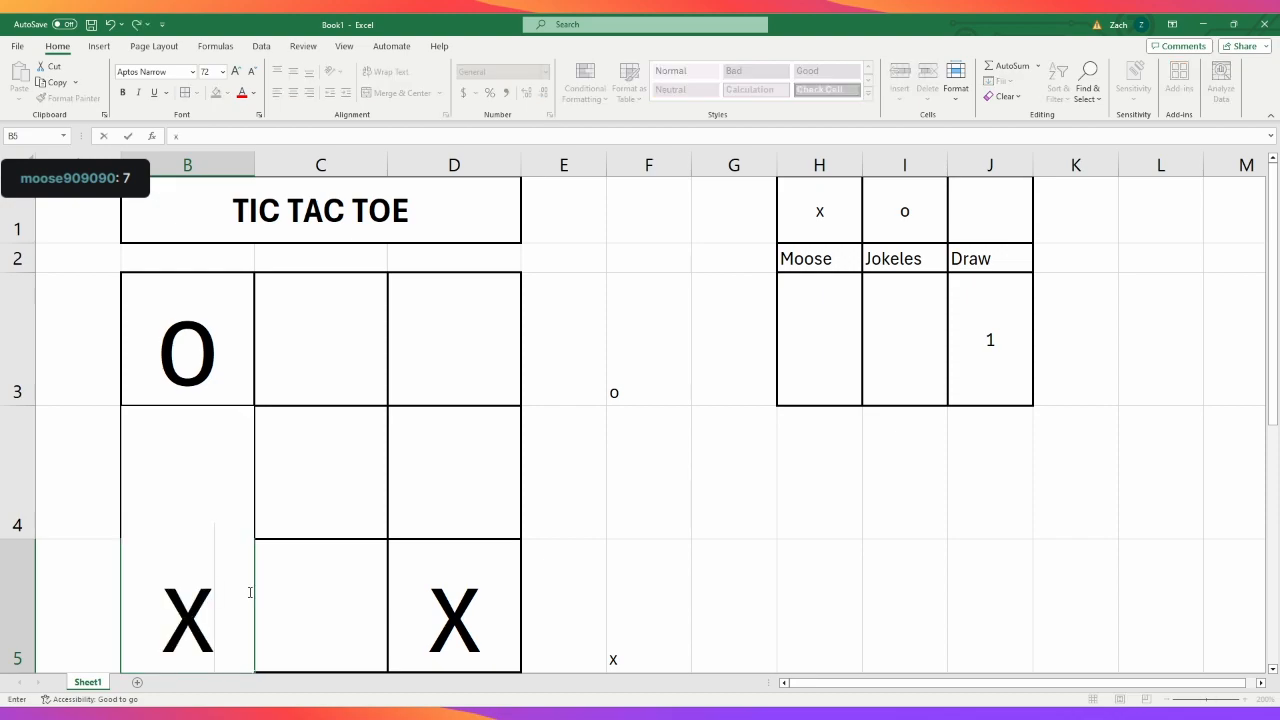
{"action": "left_click", "coordinate": [322, 591]}
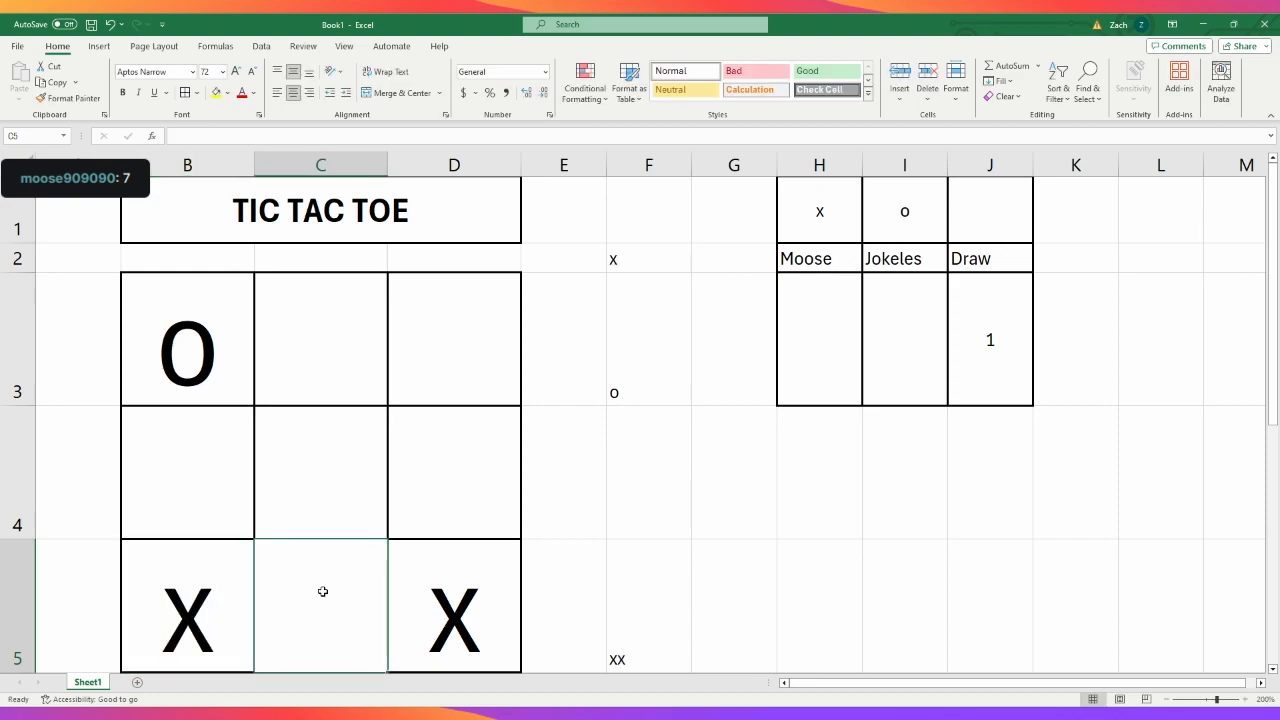
{"action": "left_click", "coordinate": [901, 564]}
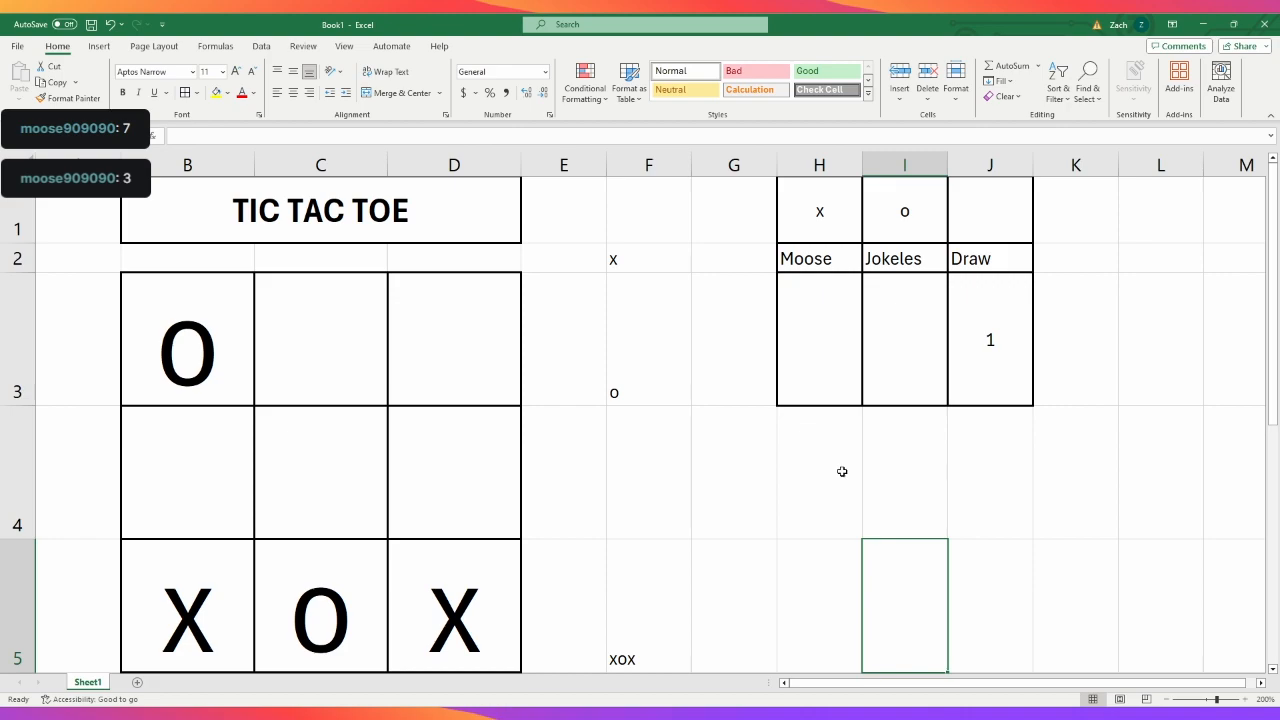
- Play the next two moves by entering "x" in D3 and "o" in D4
{"action": "left_click", "coordinate": [442, 350]}
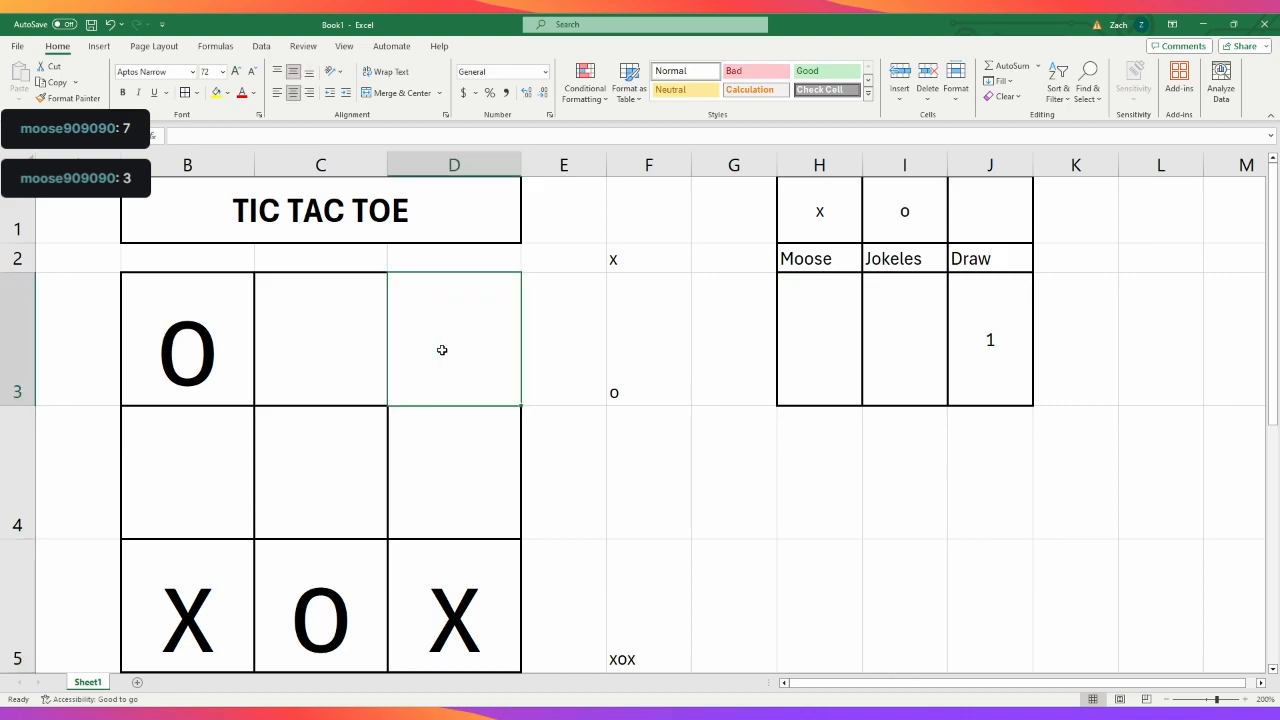
{"action": "type", "text": "x"}
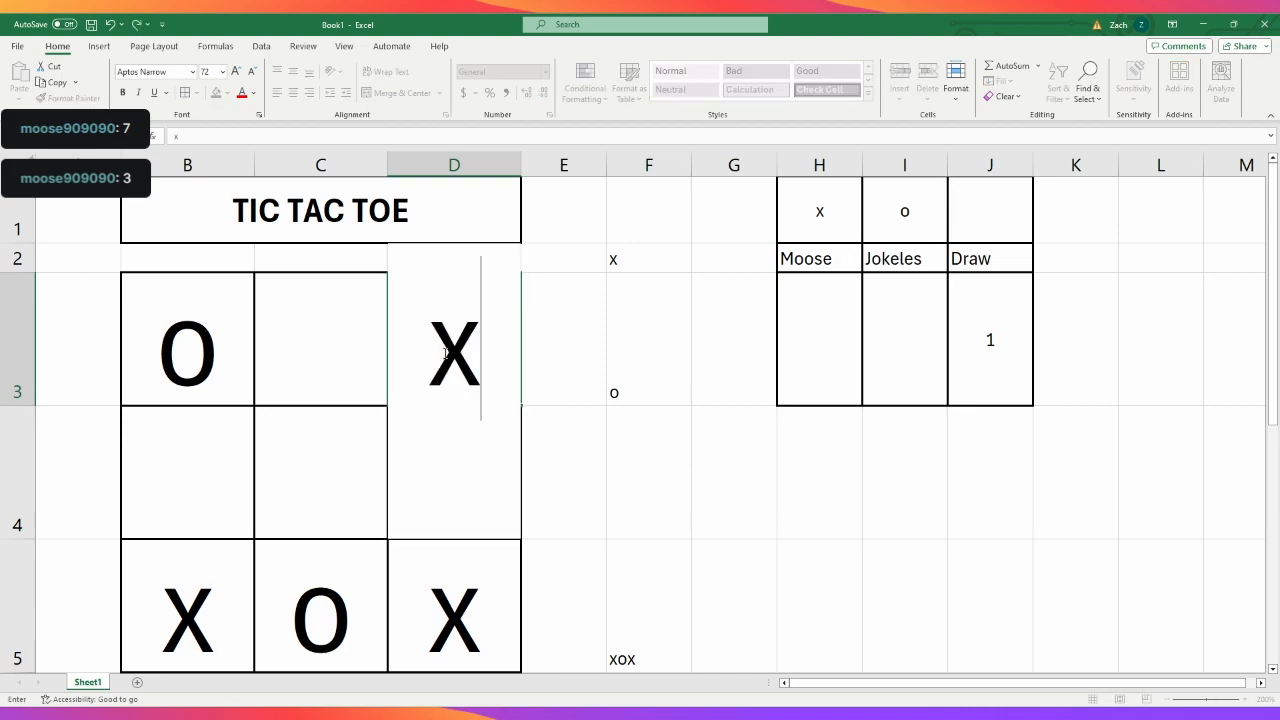
{"action": "left_click", "coordinate": [1041, 575]}
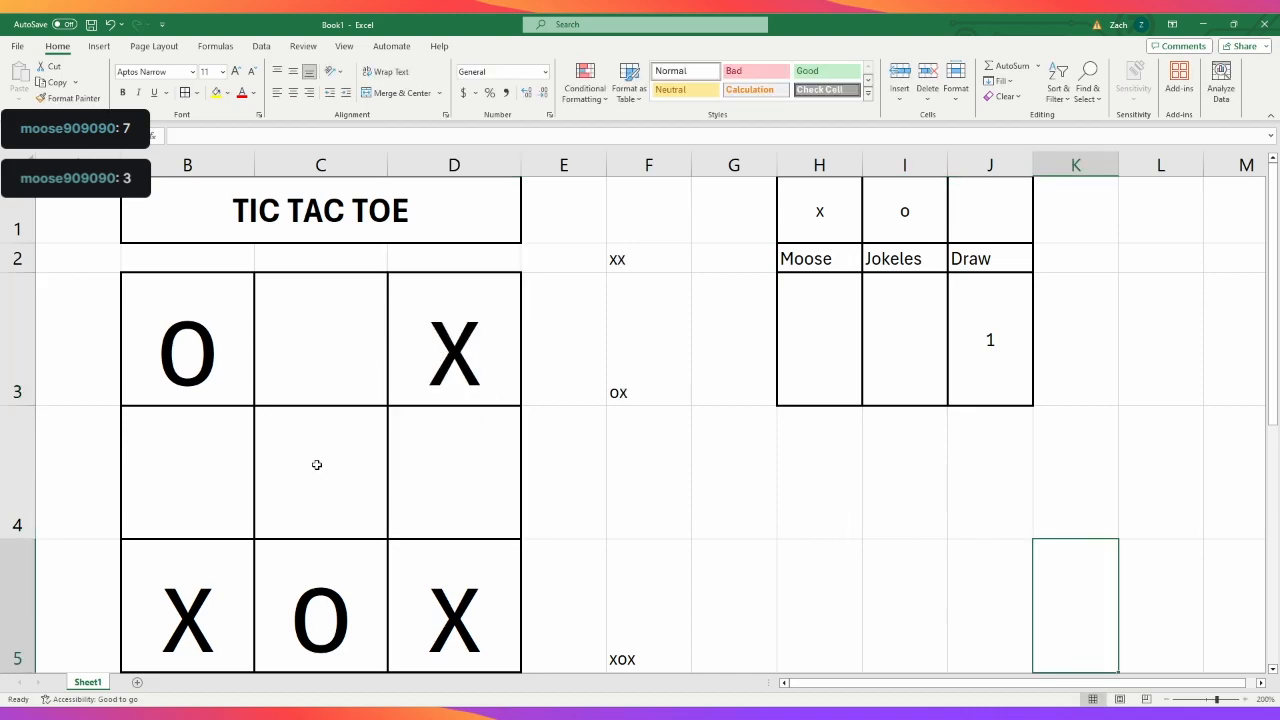
{"action": "left_click", "coordinate": [475, 476]}
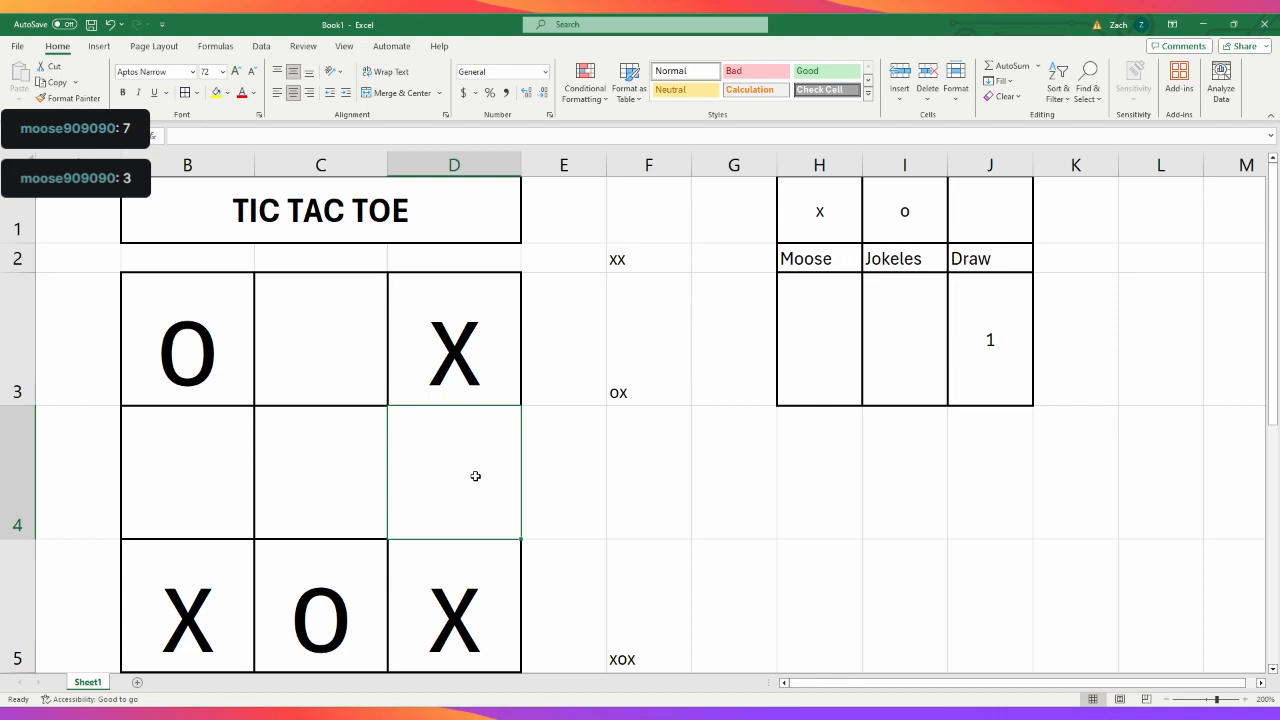
{"action": "left_click", "coordinate": [274, 485]}
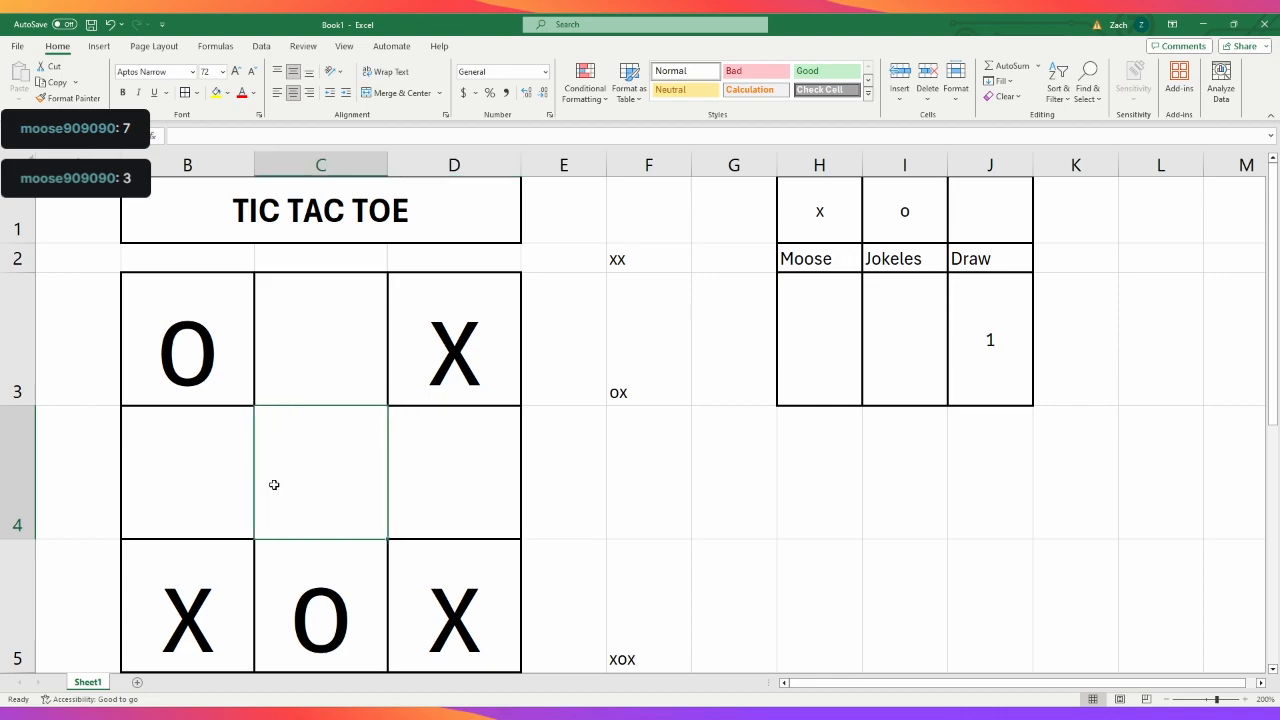
{"action": "left_click", "coordinate": [420, 479]}
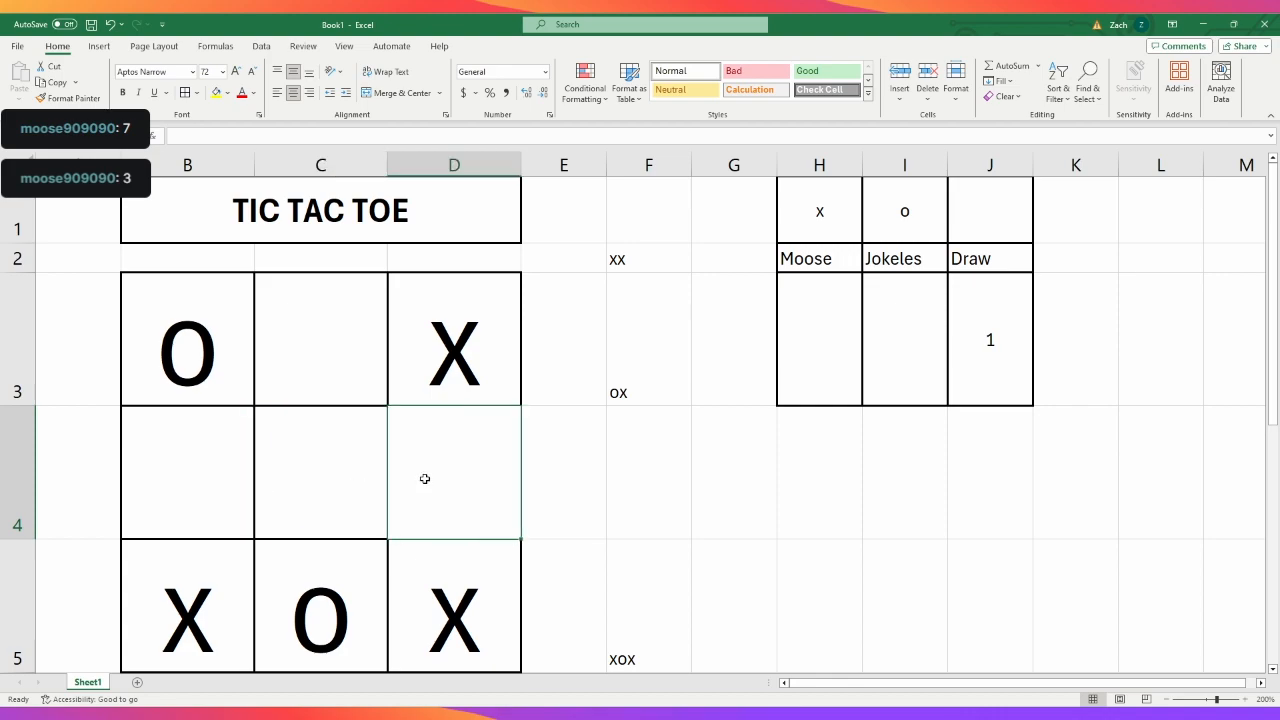
{"action": "type", "text": "O"}
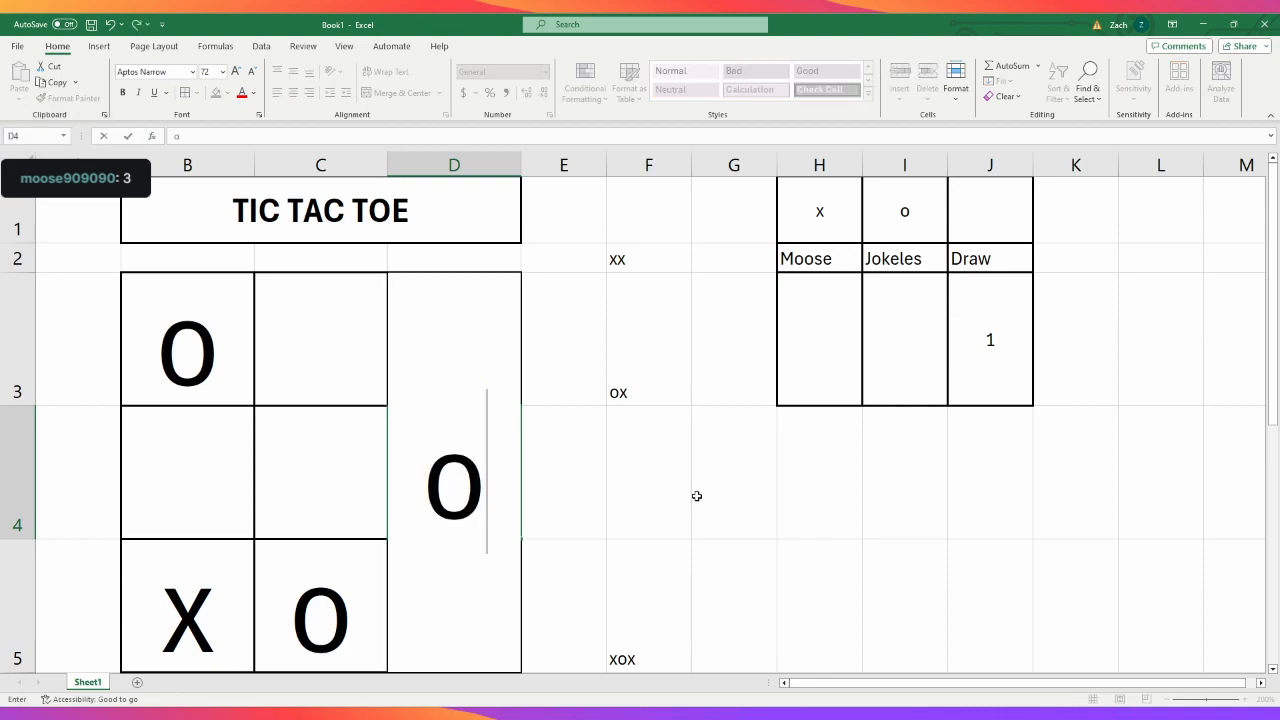
{"action": "left_click", "coordinate": [957, 586]}
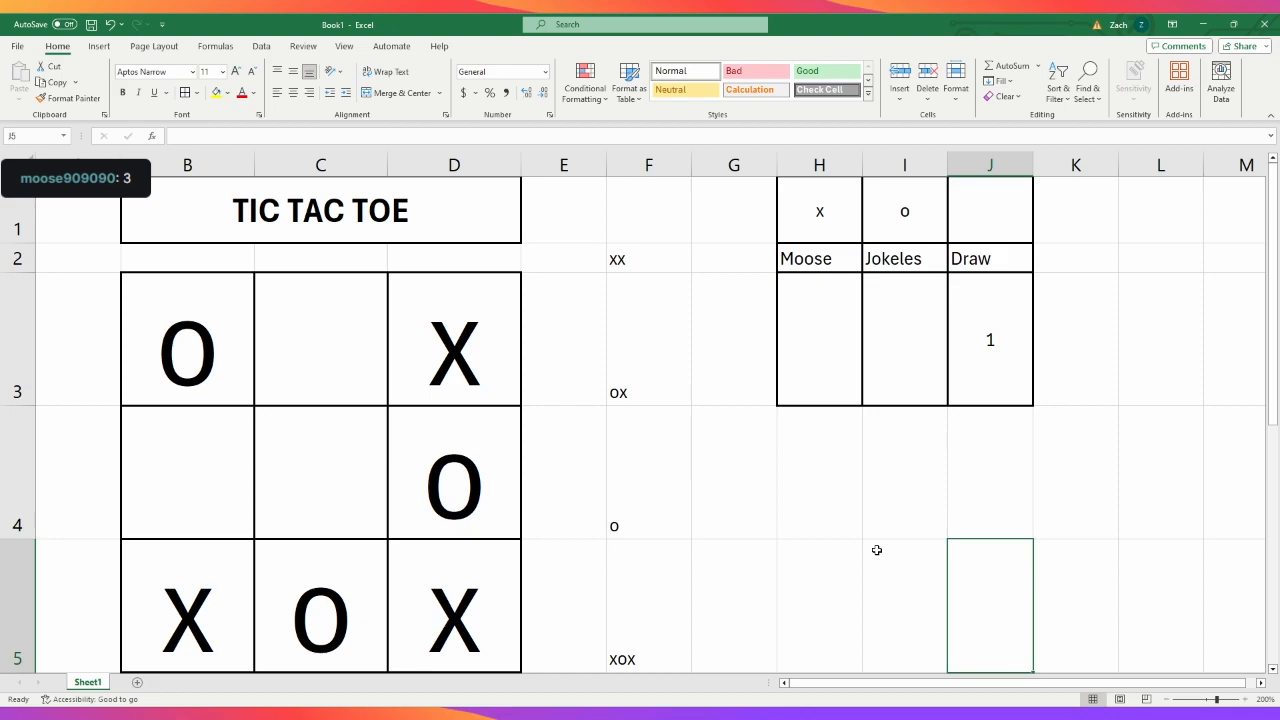
- Complete the diagonal for X by entering "x" in the centre cell C4
{"action": "left_click", "coordinate": [318, 470]}
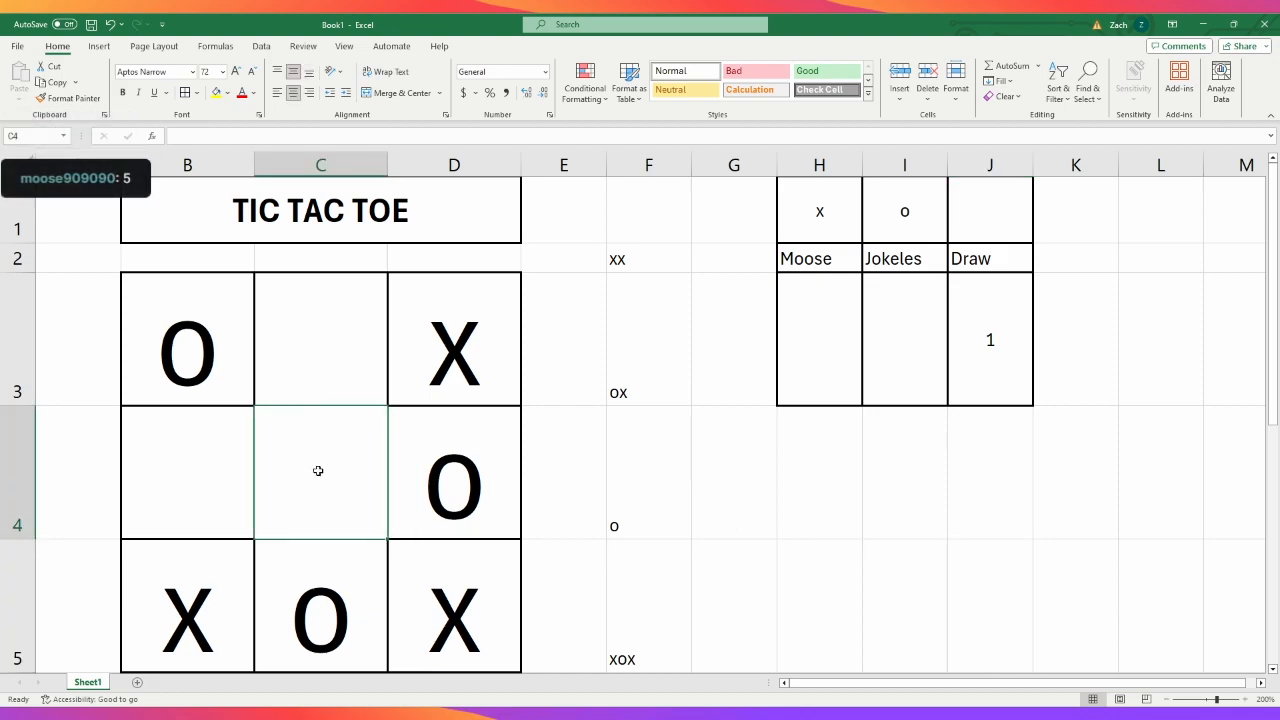
{"action": "type", "text": "x"}
{"action": "key", "text": "Return"}
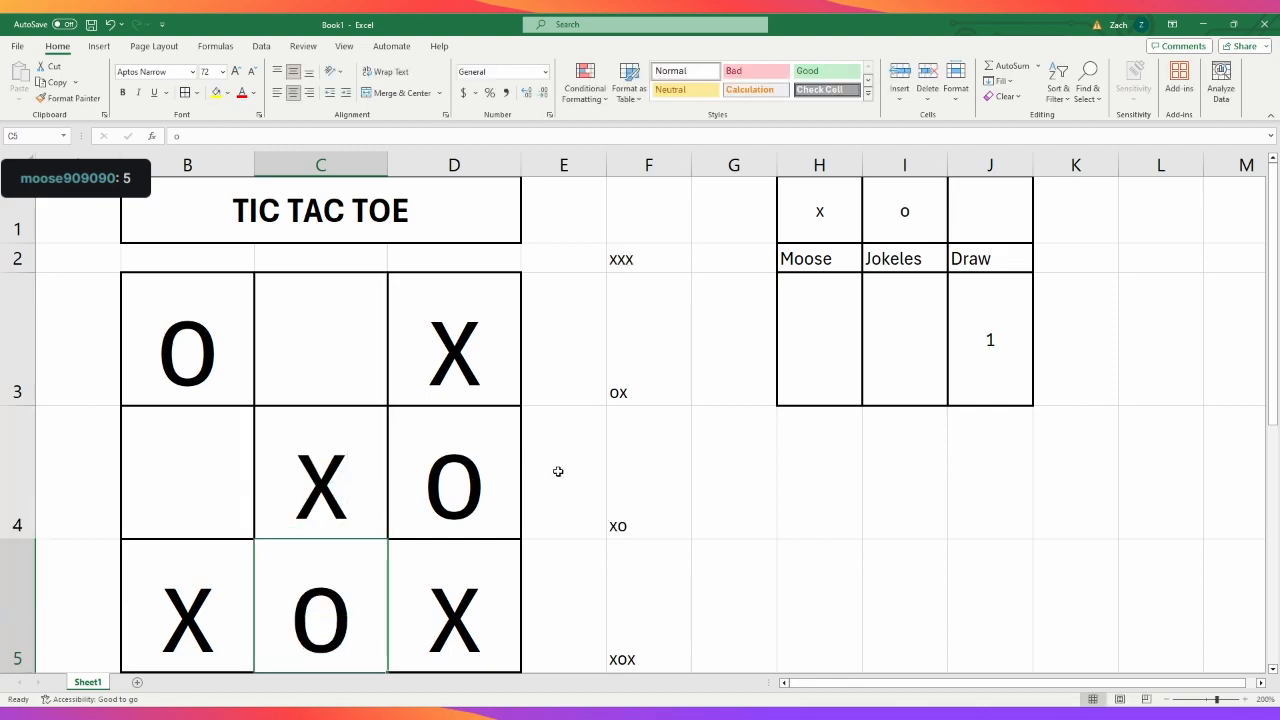
- Examine cells G2 and G3 beside the line strings to see which of them hold a winner formula
{"action": "scroll", "coordinate": [748, 549], "scroll_direction": "down", "scroll_amount": 1}
{"action": "scroll", "coordinate": [748, 549], "scroll_direction": "up", "scroll_amount": 1}
{"action": "left_click", "coordinate": [730, 262]}
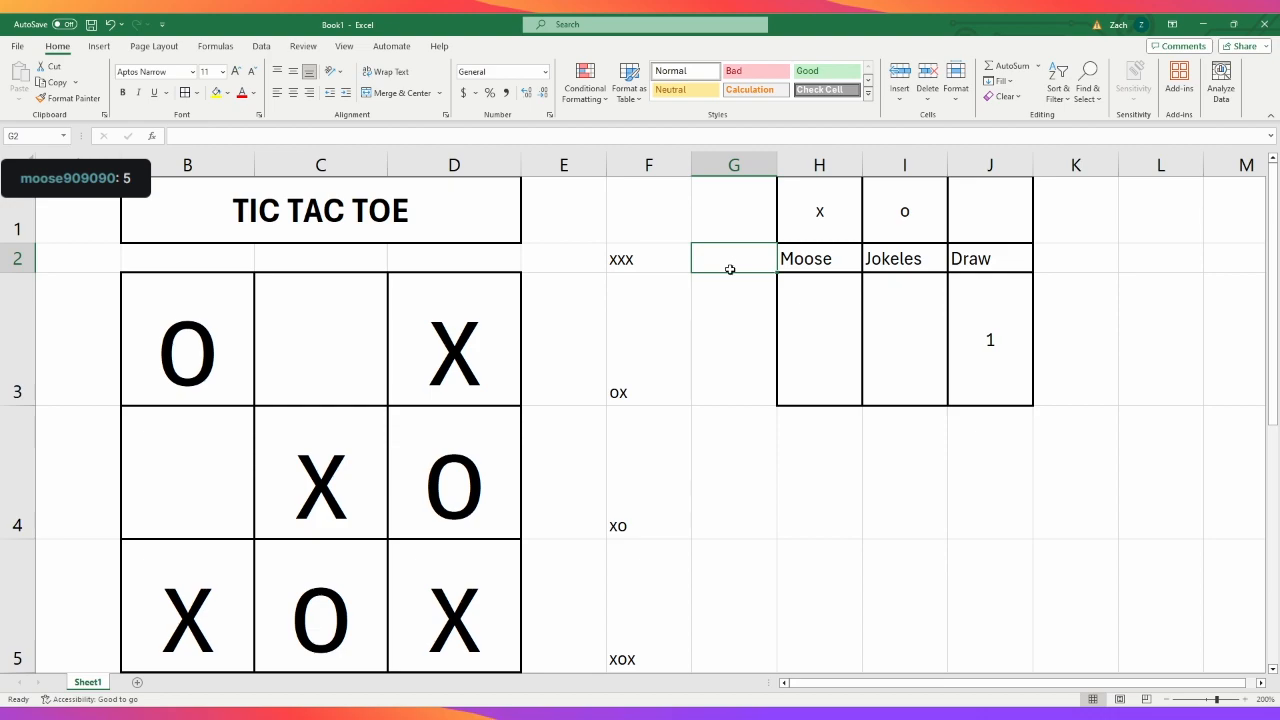
{"action": "left_click", "coordinate": [737, 361]}
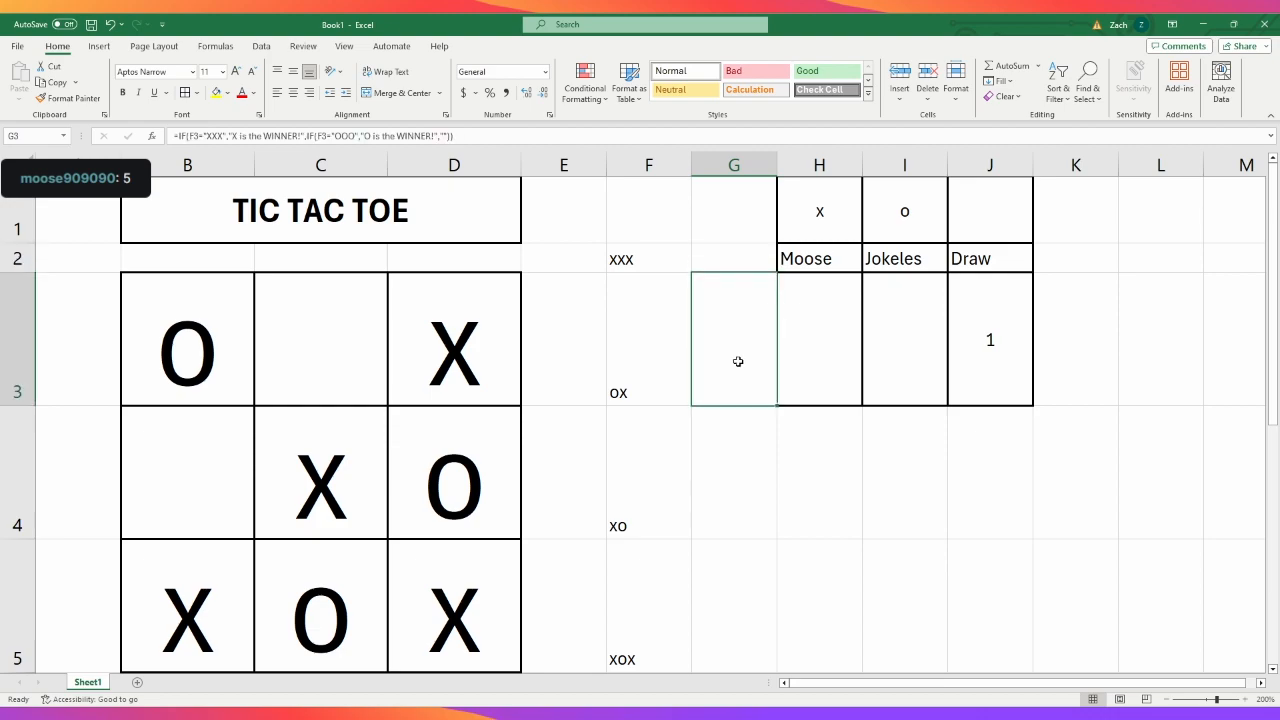
{"action": "left_click", "coordinate": [724, 257]}
{"action": "left_click_drag", "start_coordinate": [822, 220], "coordinate": [956, 394]}
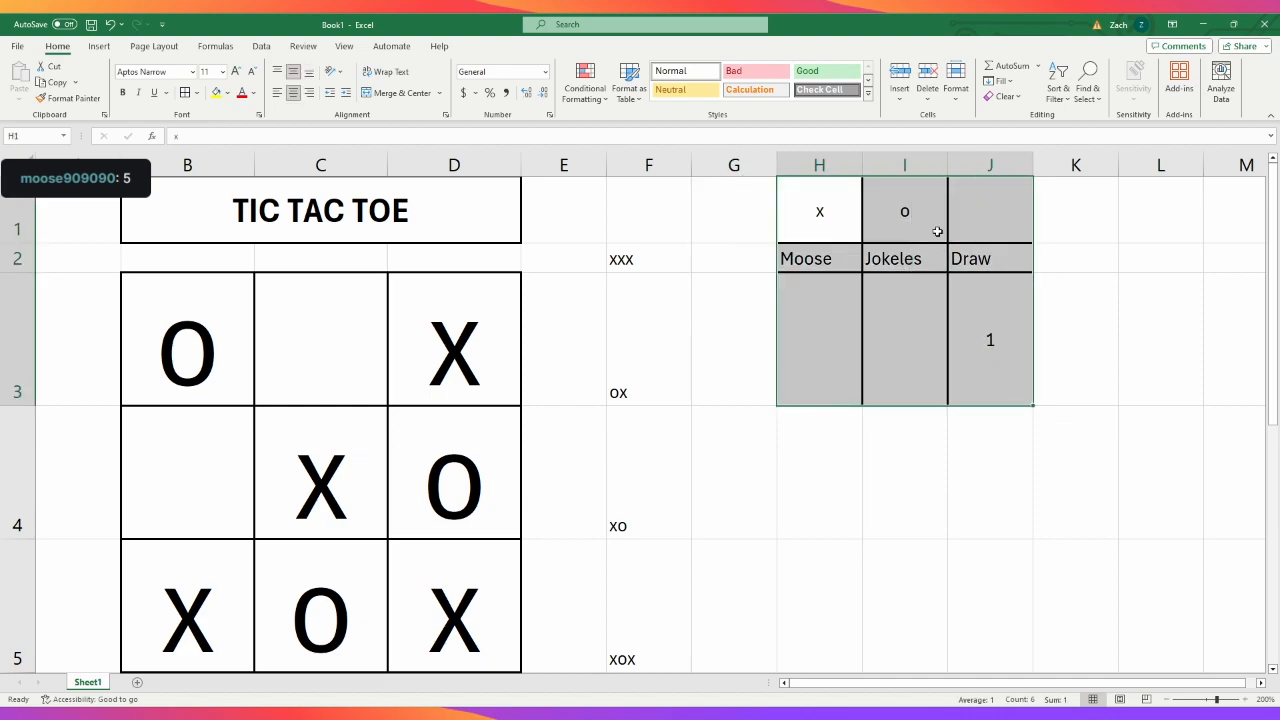
{"action": "left_click", "coordinate": [808, 161]}
{"action": "left_click", "coordinate": [729, 251]}
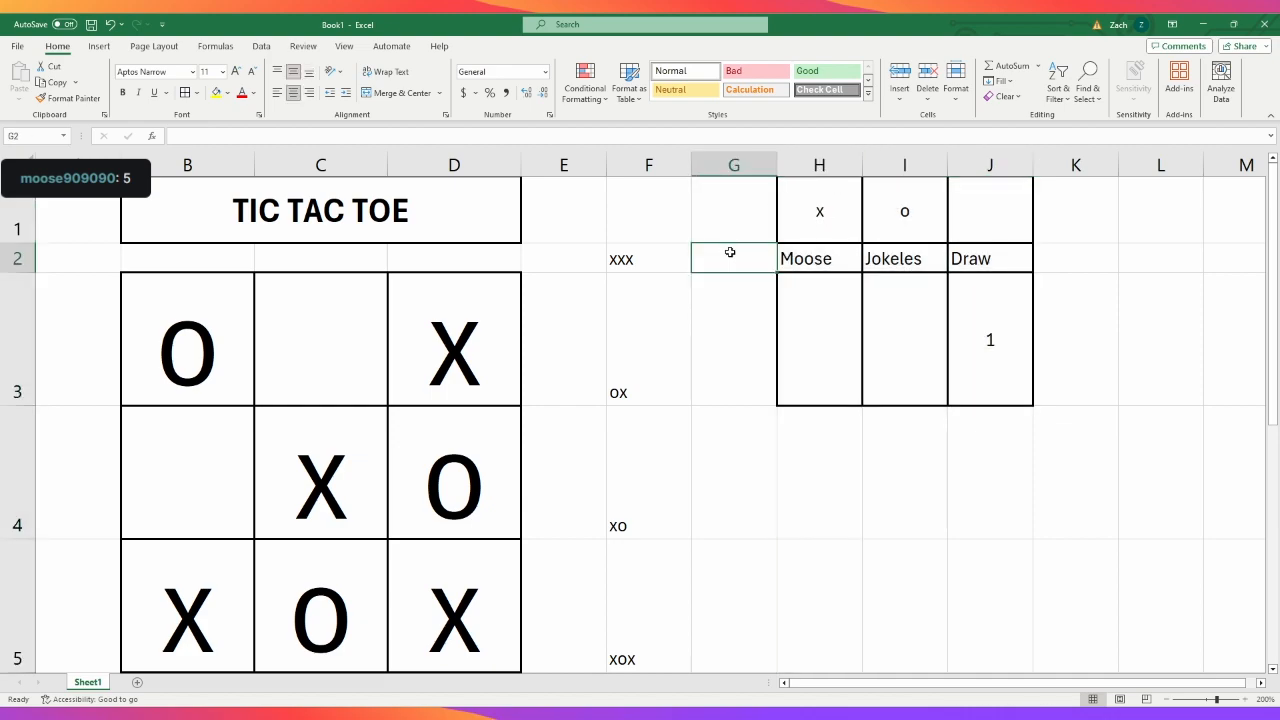
{"action": "left_click", "coordinate": [729, 323]}
- Start an IF formula in G2 that returns "X is the WINNER!" when F2 equals "XXX"
{"action": "left_click", "coordinate": [722, 252]}
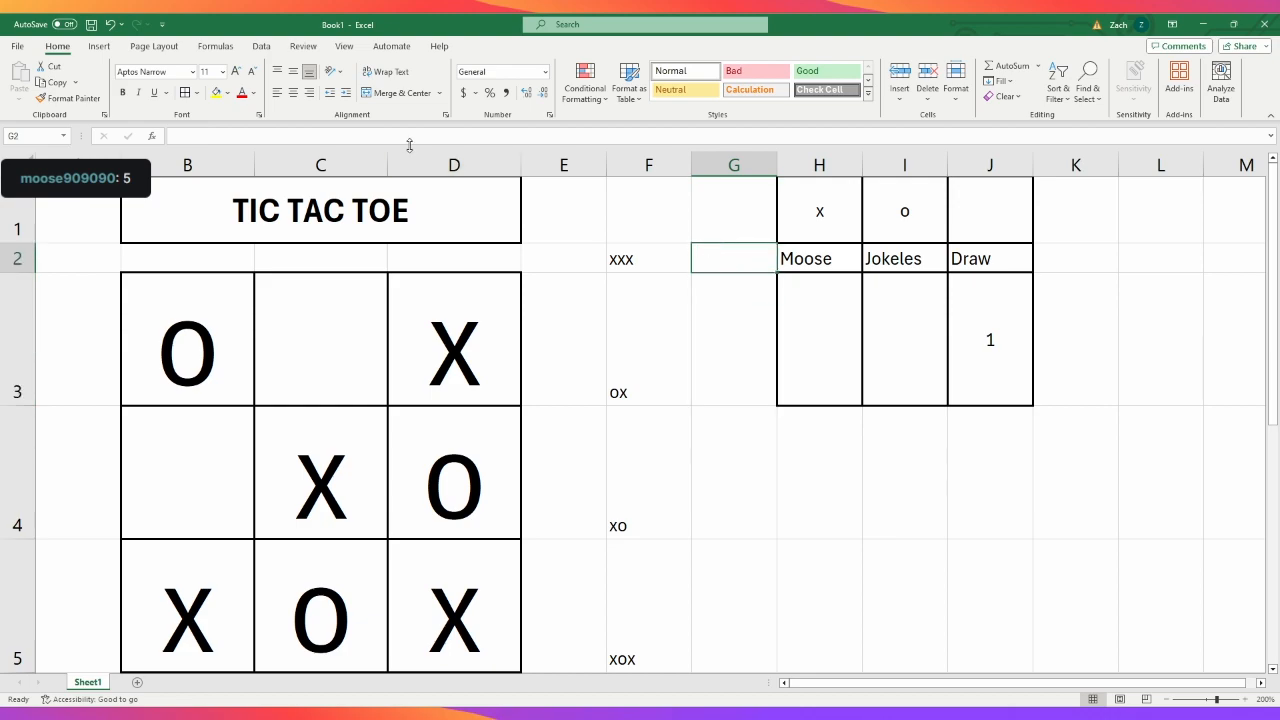
{"action": "left_click", "coordinate": [582, 135]}
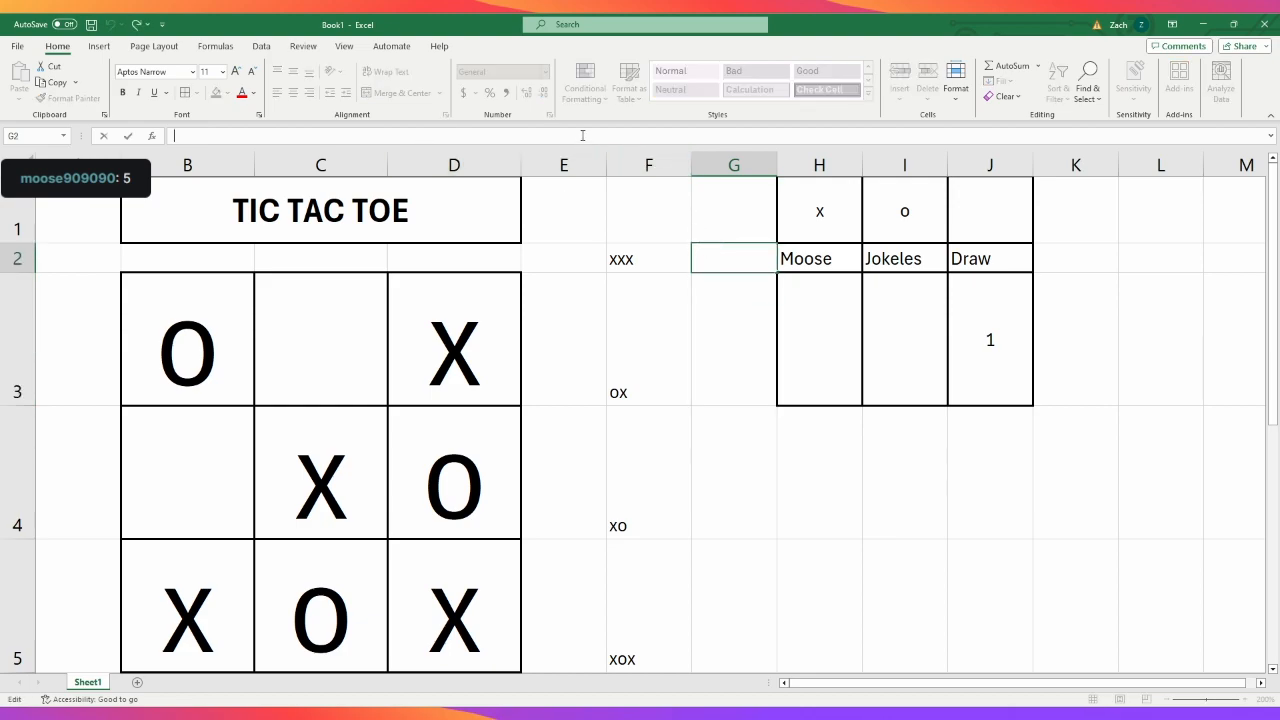
{"action": "type", "text": "="}
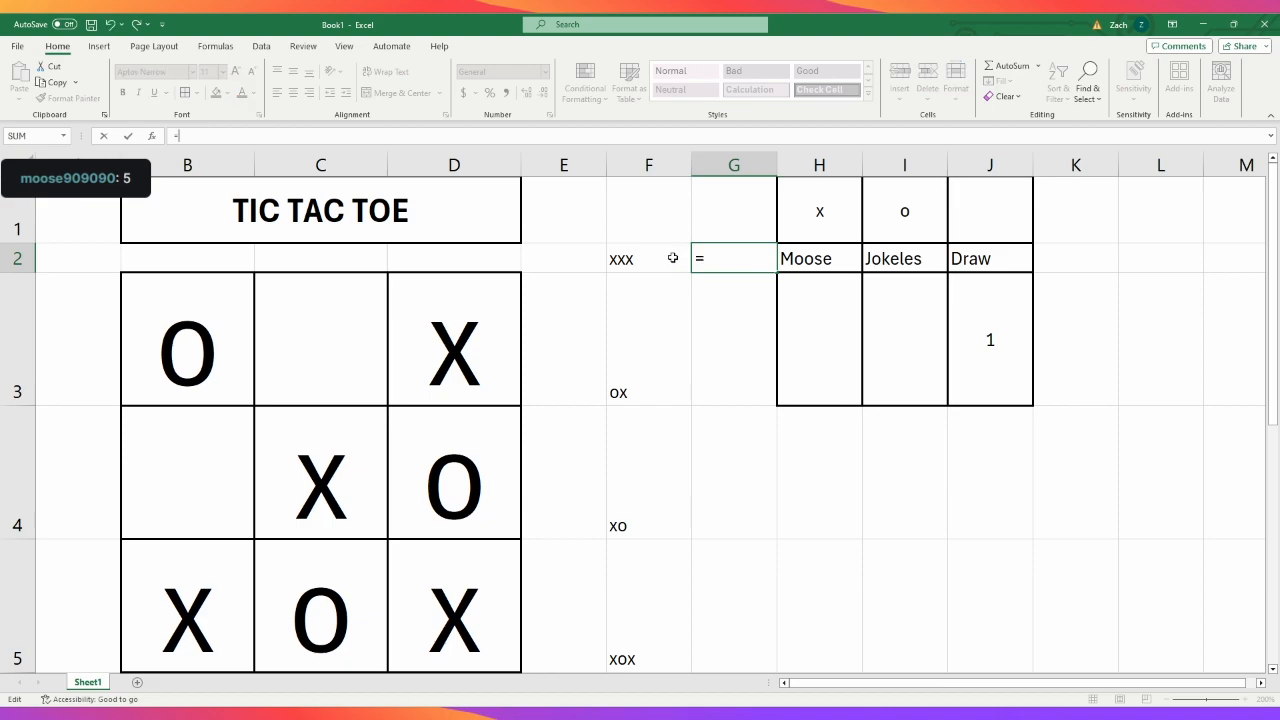
{"action": "type", "text": "if"}
{"action": "key", "text": "Tab"}
{"action": "left_click", "coordinate": [673, 258]}
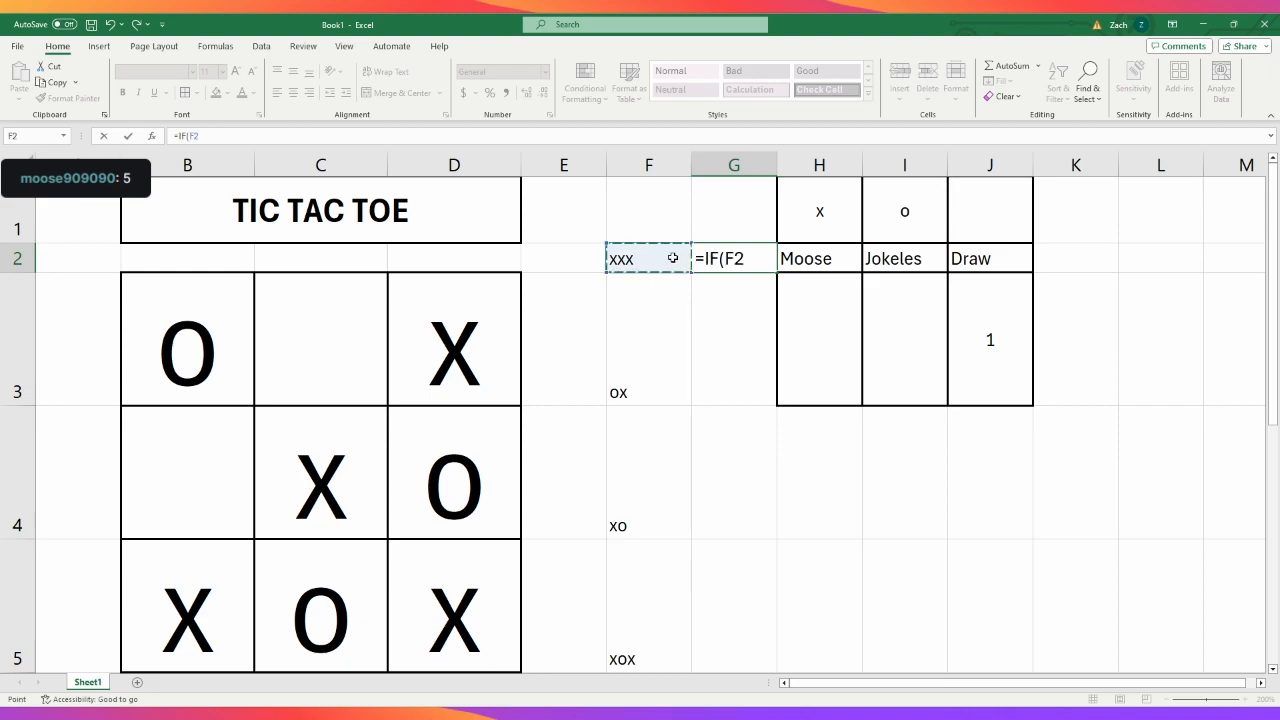
{"action": "type", "text": "="}
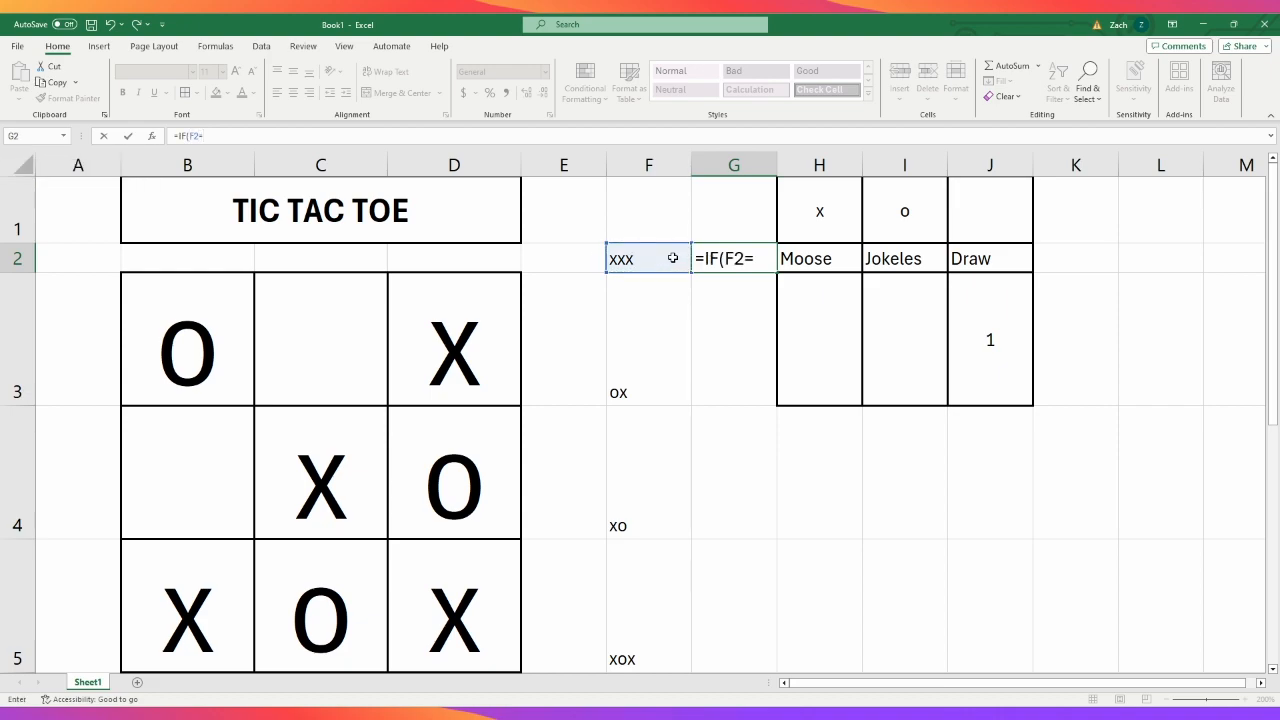
{"action": "type", "text": "\"XXX"}
{"action": "type", "text": "\",\"X"}
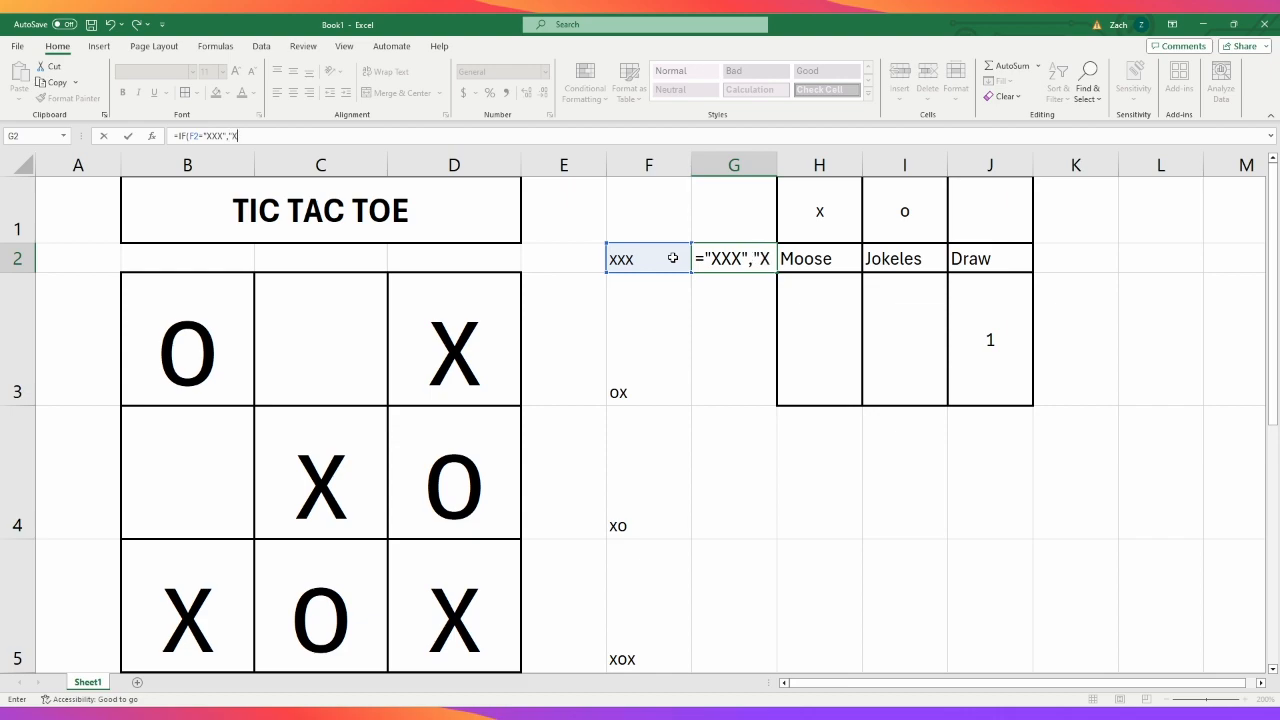
{"action": "type", "text": " is the WINNER"}
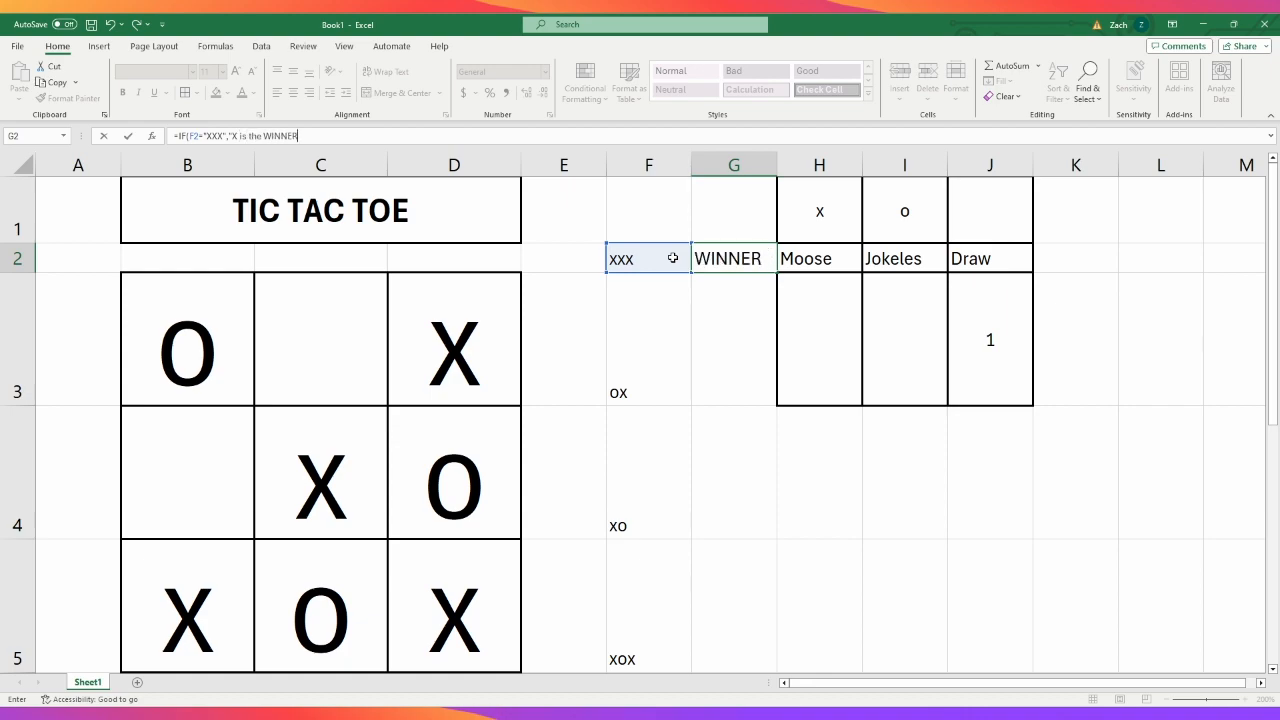
{"action": "type", "text": "!\"<"}
- Finish the G2 formula with a nested IF returning "O is the WINNER!" when F2 equals "OOO", otherwise an empty string
{"action": "key", "text": "BackSpace"}
{"action": "type", "text": ",If"}
{"action": "key", "text": "Tab"}
{"action": "left_click", "coordinate": [673, 258]}
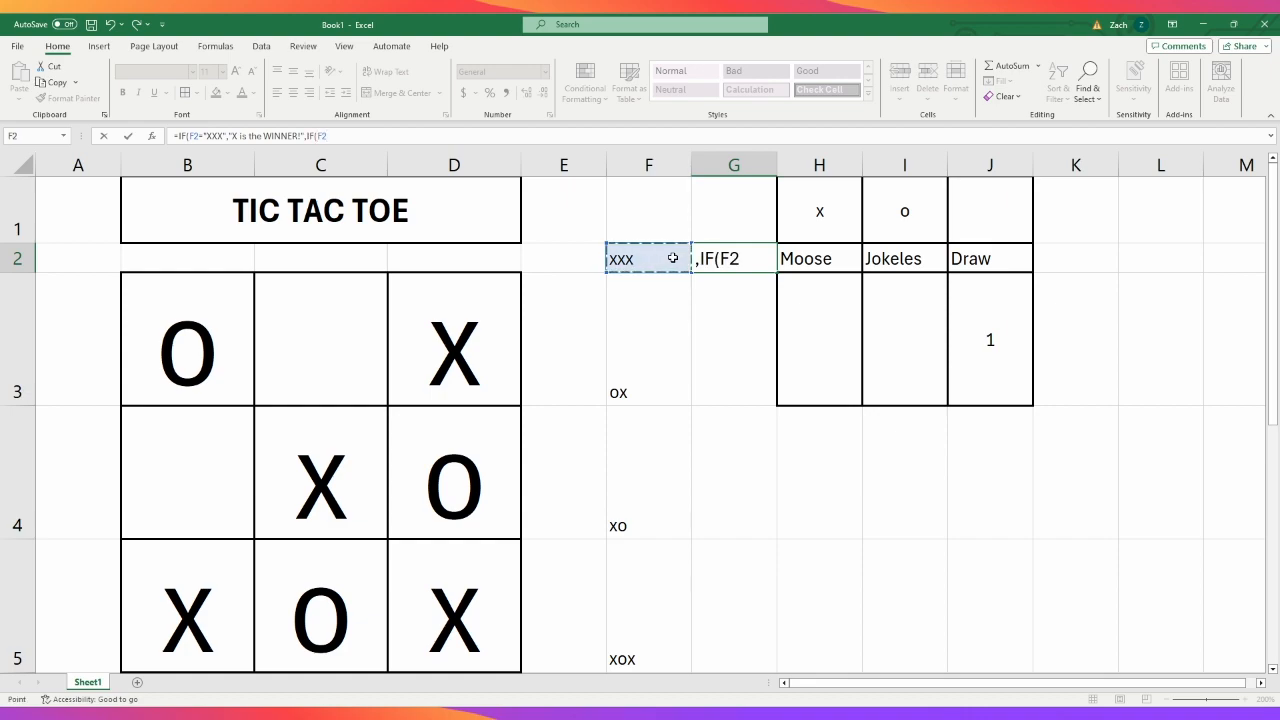
{"action": "type", "text": "="}
{"action": "type", "text": "OOO"}
{"action": "key", "text": "BackSpace"}
{"action": "key", "text": "BackSpace"}
{"action": "key", "text": "BackSpace"}
{"action": "type", "text": "\"OOO\",\"O"}
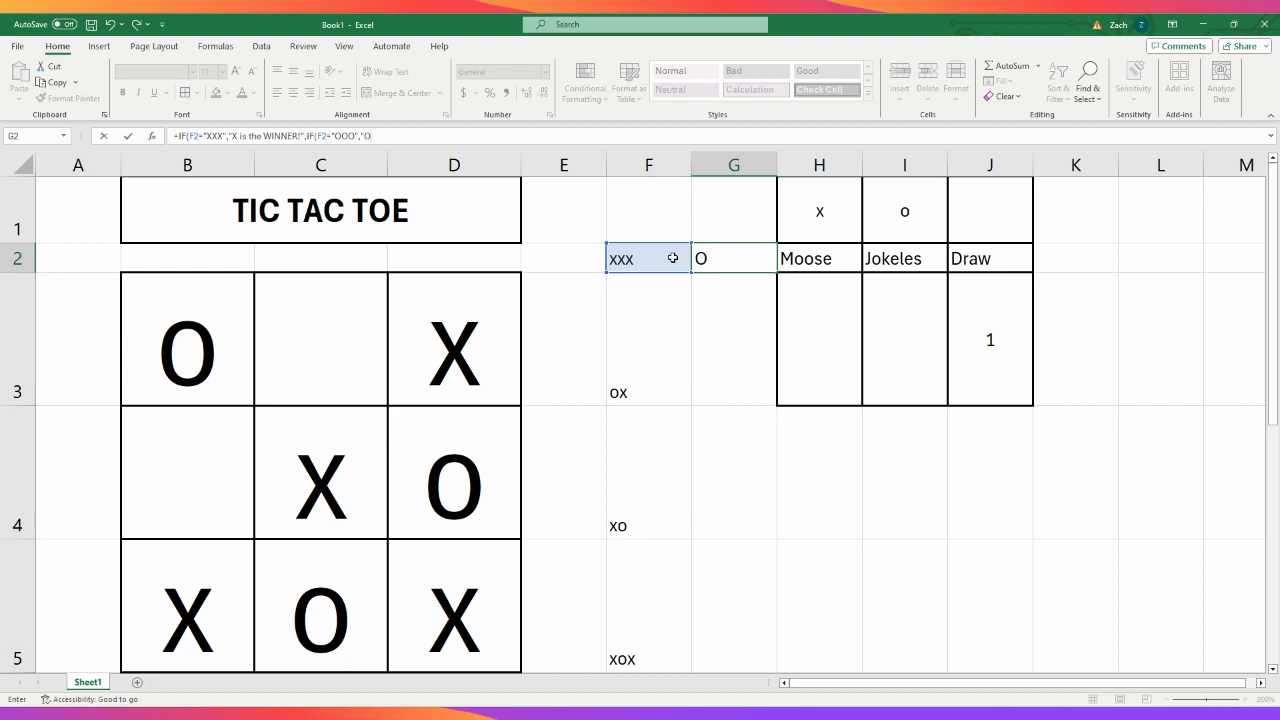
{"action": "type", "text": " is the WINNER"}
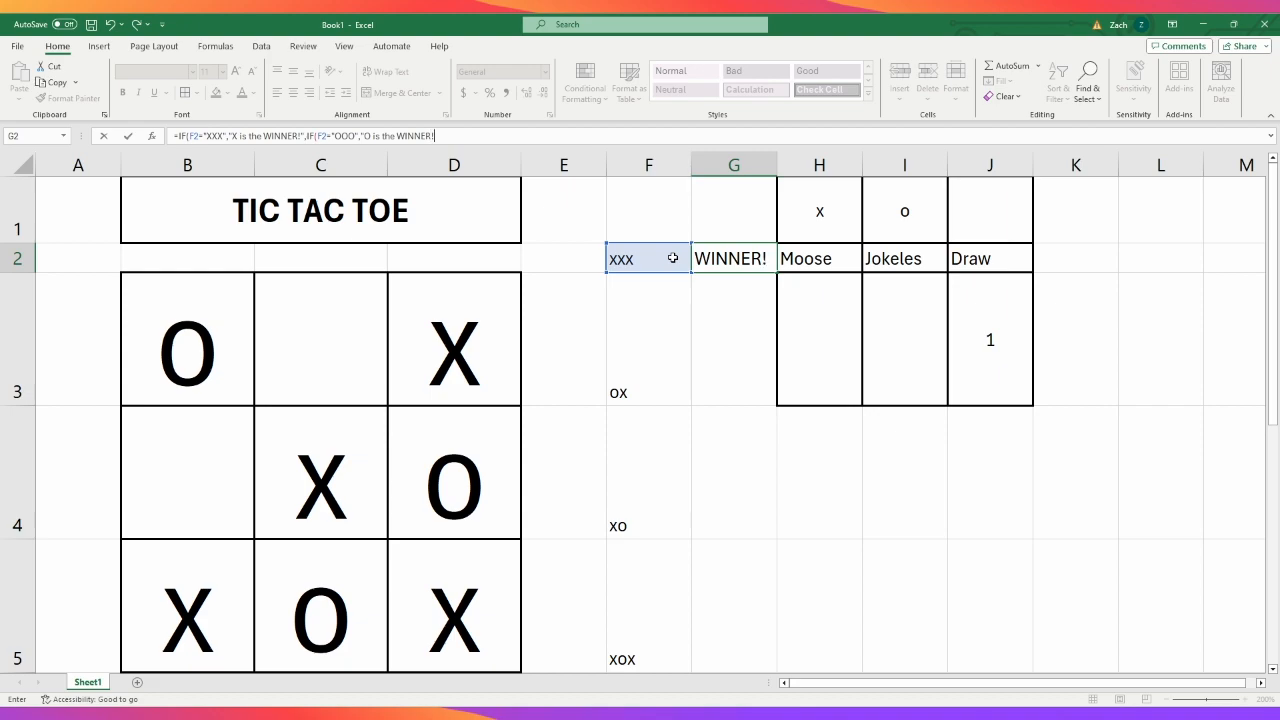
{"action": "type", "text": "!\","}
{"action": "key", "text": "Return"}
{"action": "left_click", "coordinate": [735, 252]}
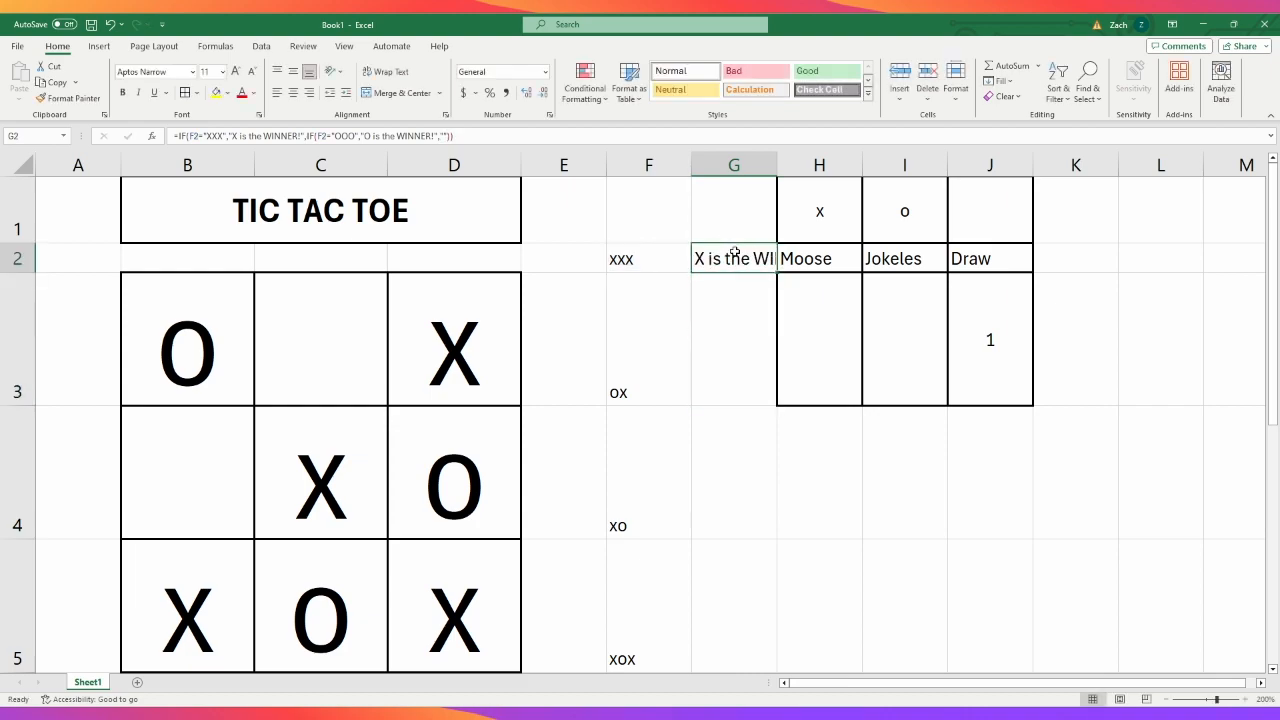
{"action": "scroll", "coordinate": [742, 480], "scroll_direction": "down", "scroll_amount": 1}
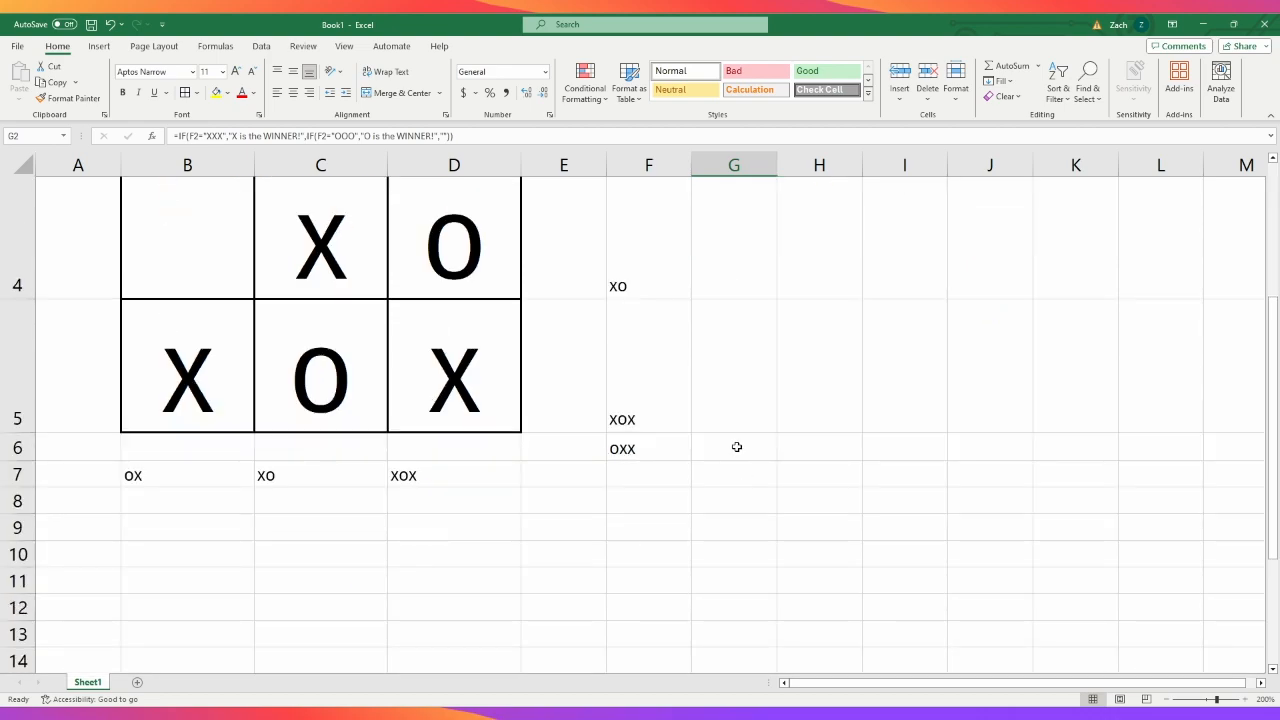
{"action": "left_click", "coordinate": [736, 447]}
{"action": "scroll", "coordinate": [736, 447], "scroll_direction": "up", "scroll_amount": 1}
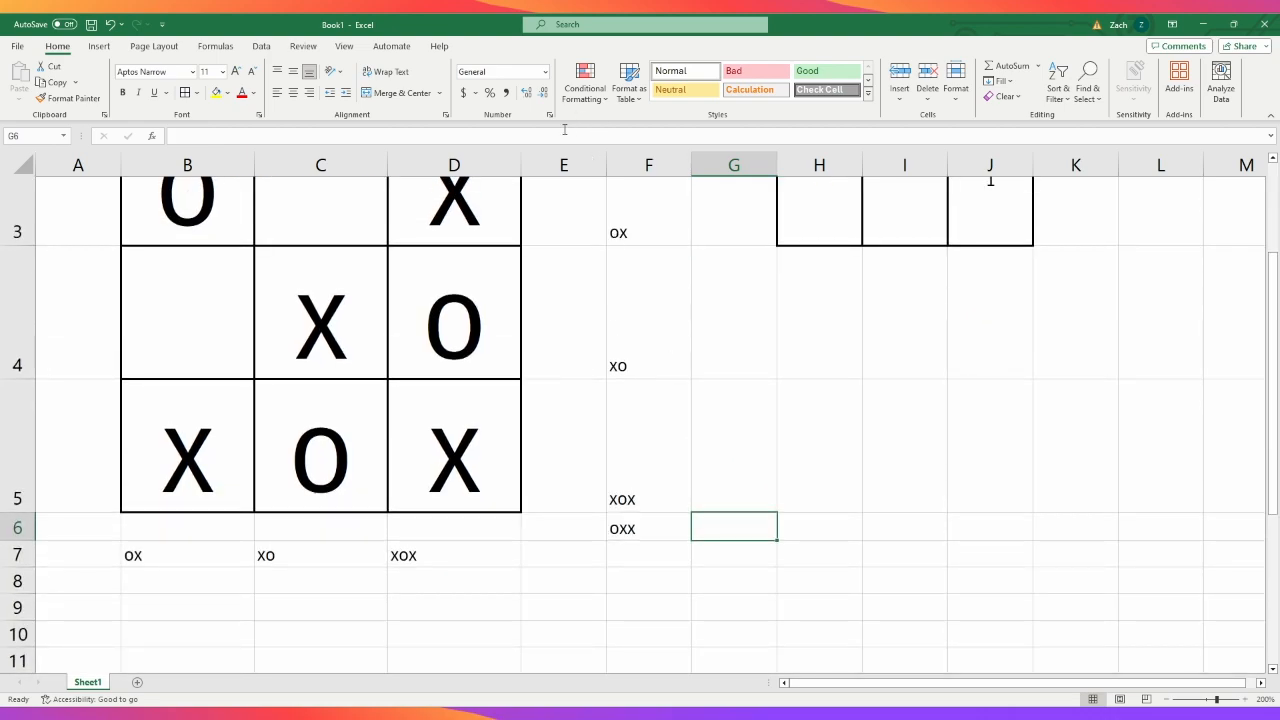
{"action": "left_click", "coordinate": [564, 129]}
{"action": "type", "text": "="}
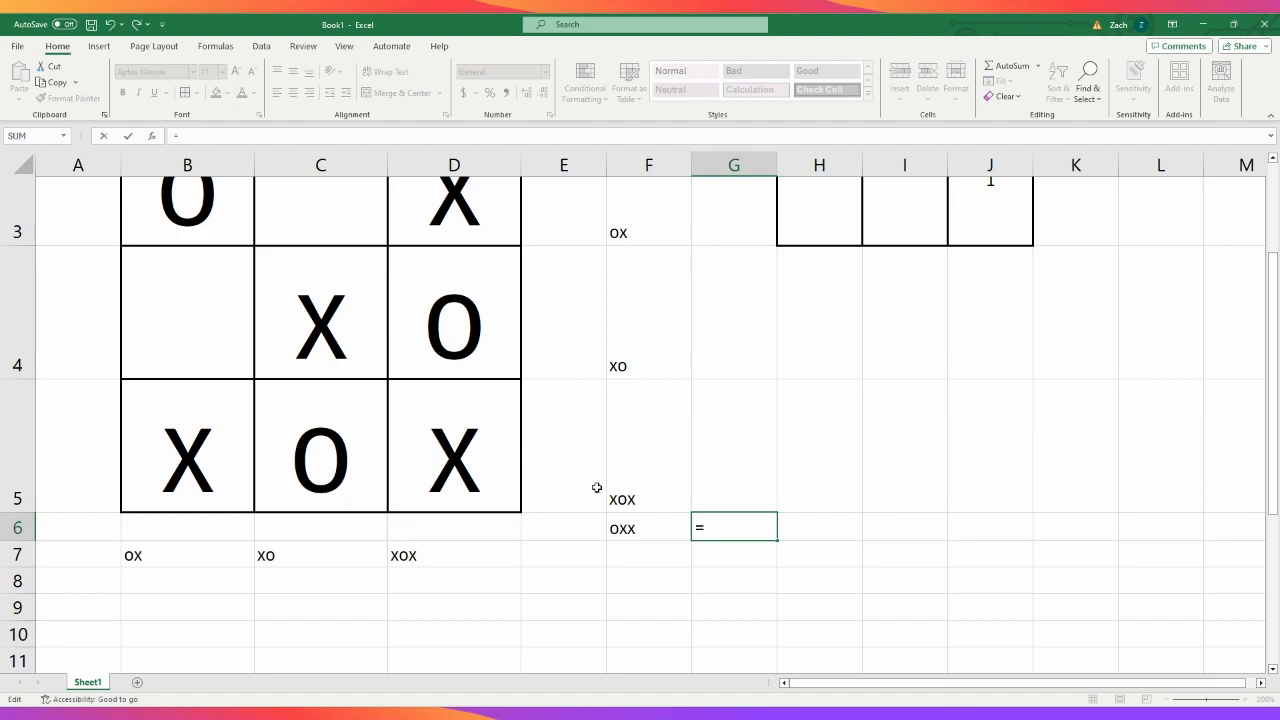
{"action": "left_click", "coordinate": [634, 557]}
{"action": "left_click", "coordinate": [641, 530]}
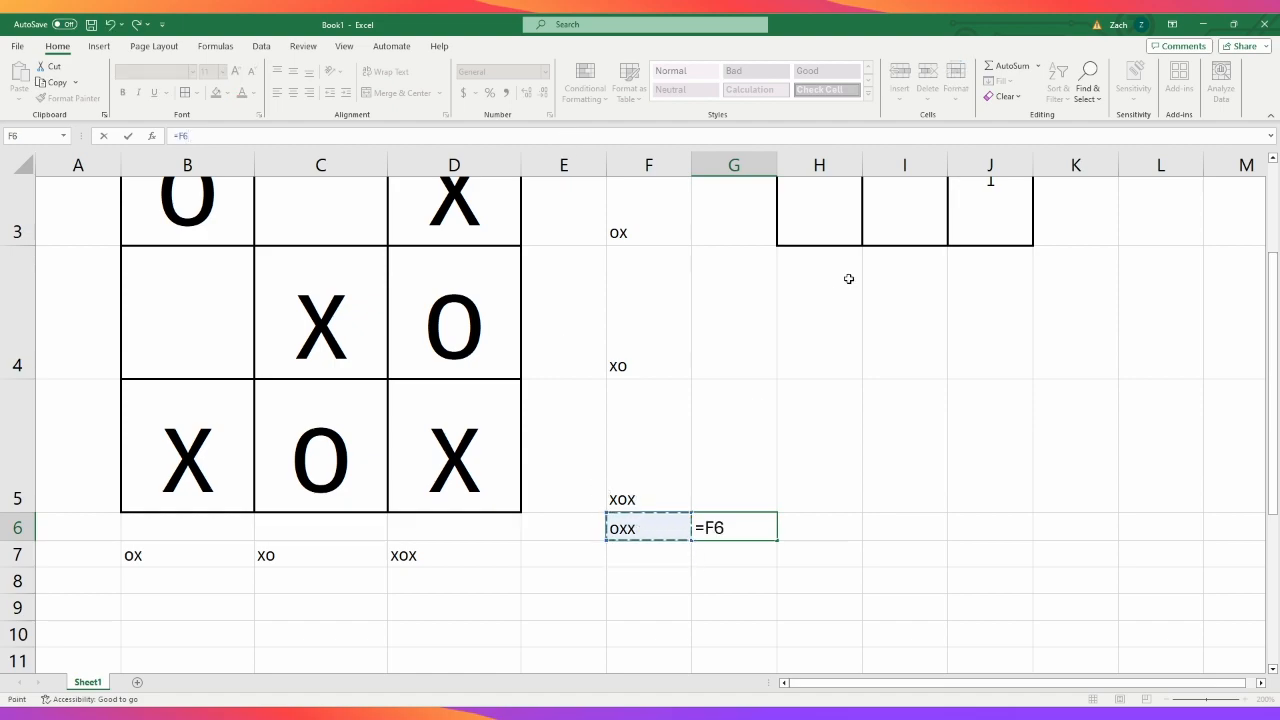
{"action": "key", "text": "BackSpace"}
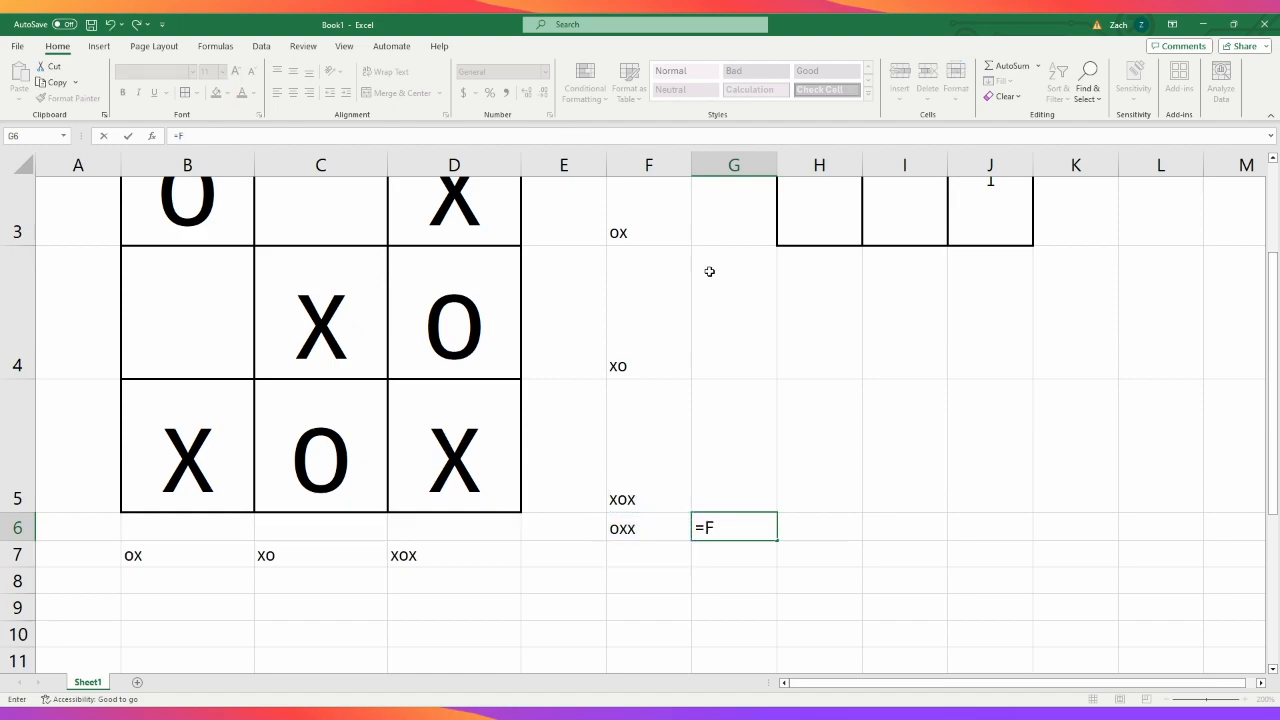
{"action": "key", "text": "Tab"}
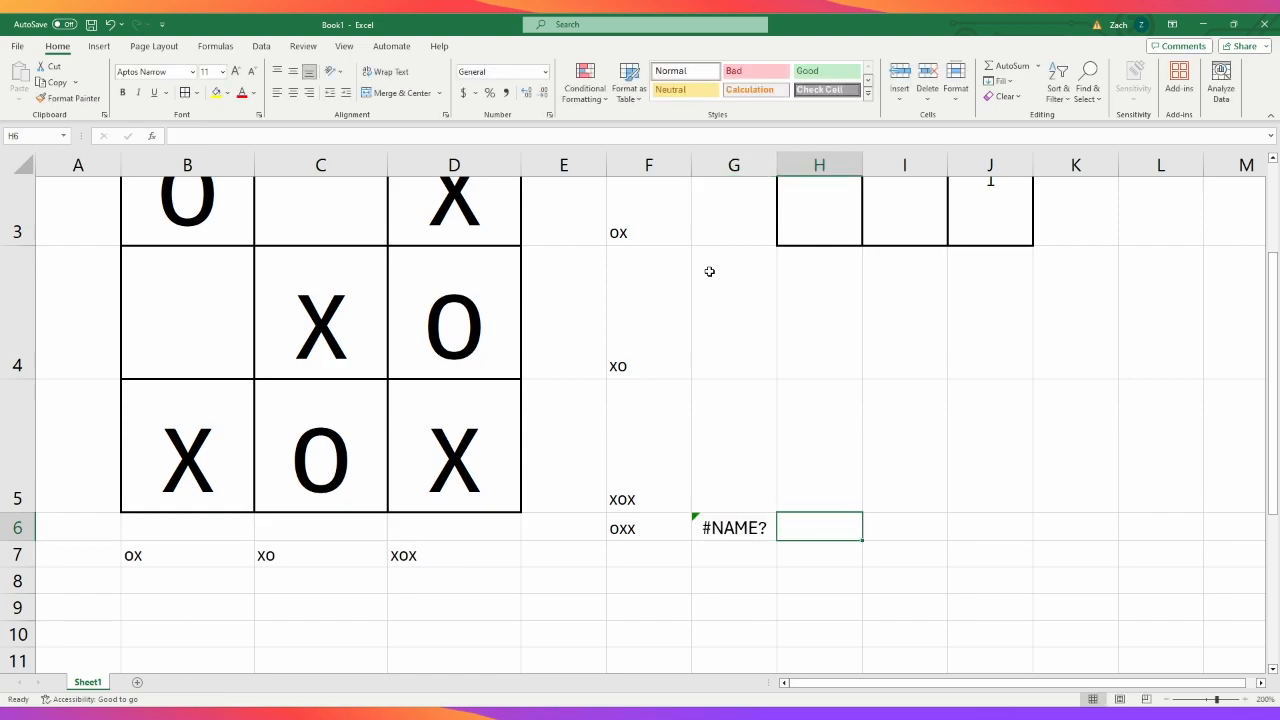
{"action": "key", "text": "Left"}
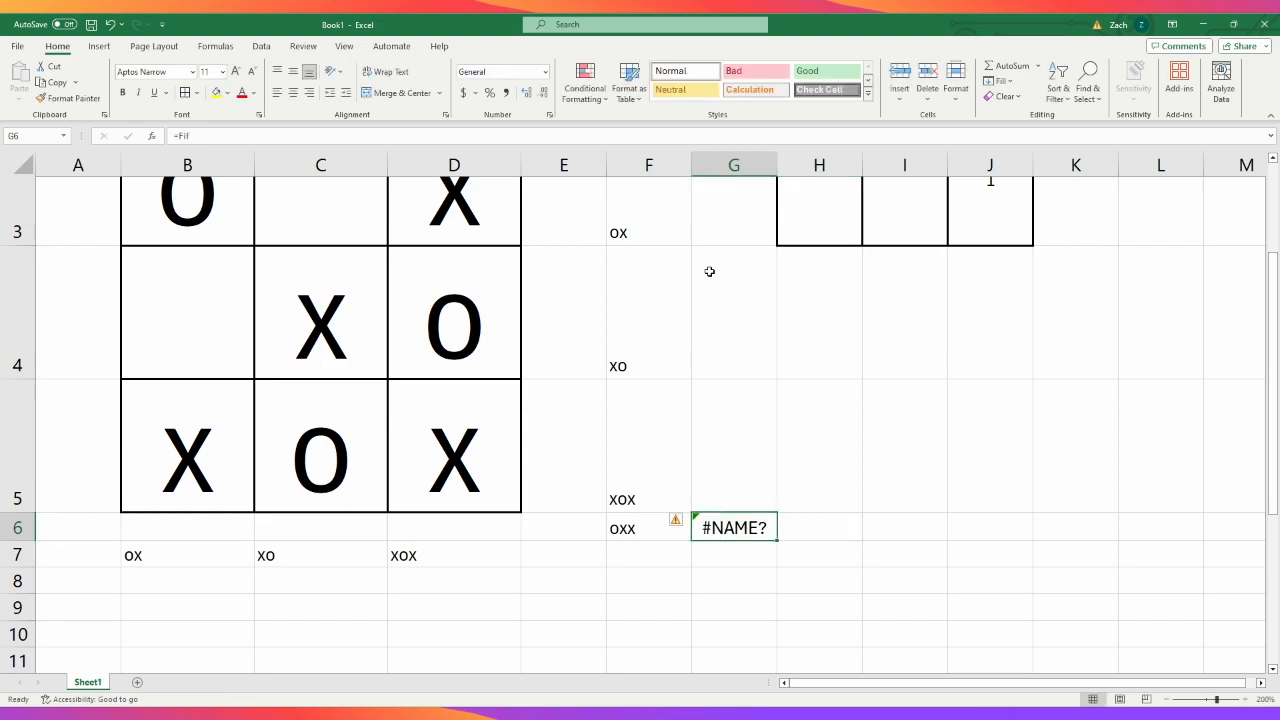
- Start an IF formula in G6 with "XXX" as its condition
{"action": "type", "text": "=fi"}
{"action": "key", "text": "BackSpace"}
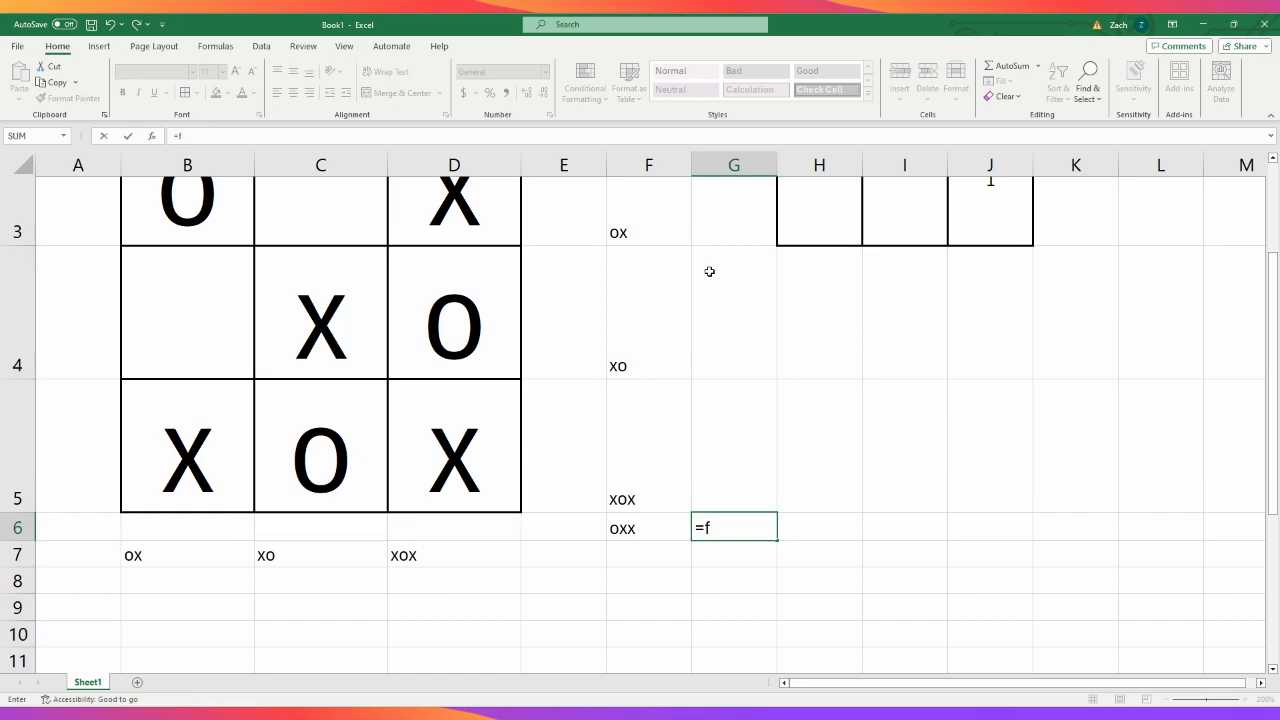
{"action": "type", "text": "if"}
{"action": "key", "text": "BackSpace"}
{"action": "key", "text": "BackSpace"}
{"action": "key", "text": "BackSpace"}
{"action": "type", "text": "if"}
{"action": "key", "text": "Tab"}
{"action": "type", "text": "\"xxx\""}
{"action": "key", "text": "BackSpace"}
{"action": "key", "text": "BackSpace"}
{"action": "key", "text": "BackSpace"}
{"action": "key", "text": "BackSpace"}
{"action": "type", "text": "XXX\""}
{"action": "key", "text": "BackSpace"}
{"action": "key", "text": "BackSpace"}
{"action": "type", "text": "\",\"X is"}
- Give the G6 IF formula "X is the WINNER!" as its value if true
{"action": "key", "text": "BackSpace"}
{"action": "key", "text": "BackSpace"}
{"action": "type", "text": "is the WI"}
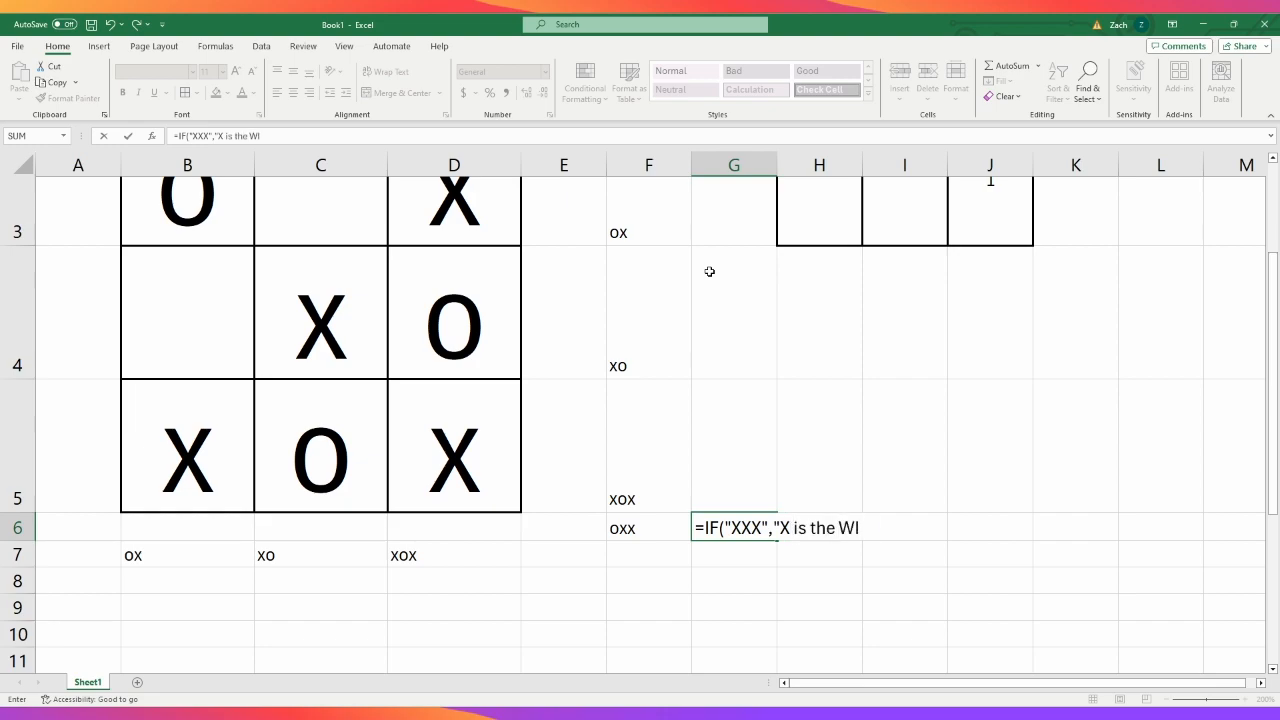
{"action": "type", "text": "NNER!\",IF("}
- Nest a second IF in the G6 formula that tests whether F6 equals "OOO"
{"action": "left_click", "coordinate": [632, 527]}
{"action": "type", "text": "=\"OOO\","}
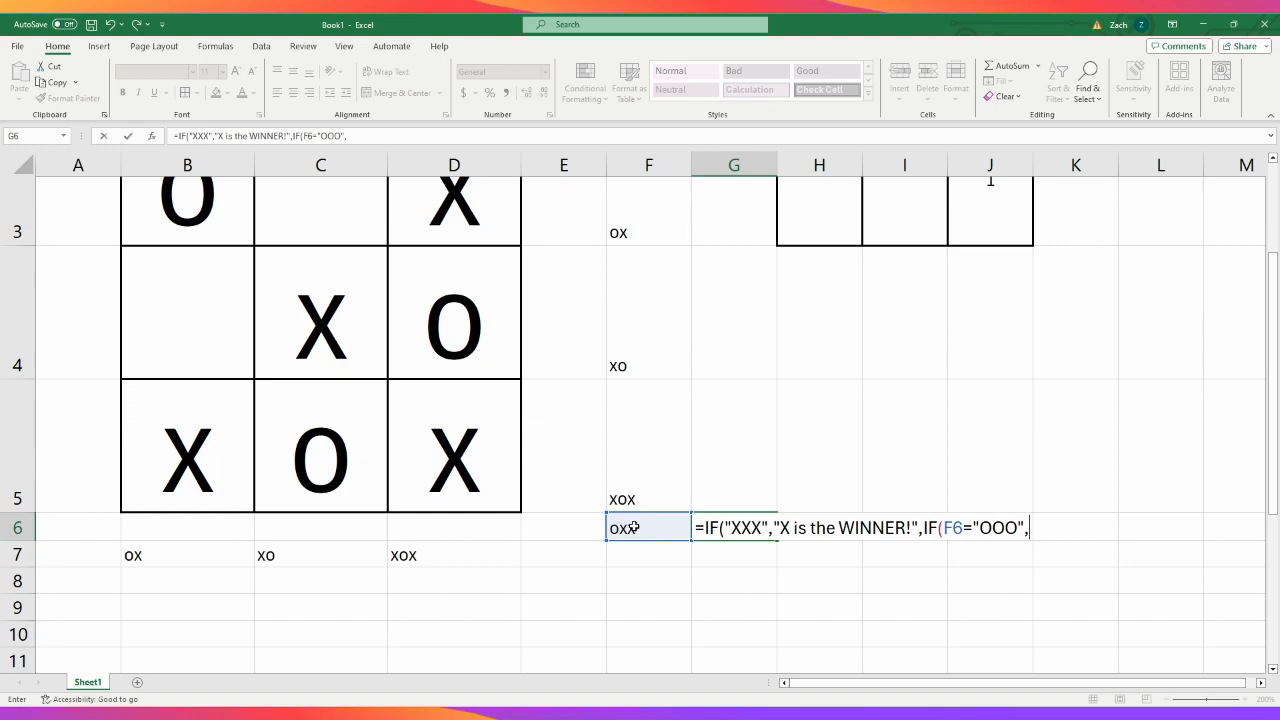
{"action": "type", "text": "\"OO"}
- Make the nested IF in G6 return "O is the WINNER!" and close the formula
{"action": "key", "text": "BackSpace"}
{"action": "type", "text": "is the winn"}
{"action": "key", "text": "BackSpace"}
{"action": "key", "text": "BackSpace"}
{"action": "key", "text": "BackSpace"}
{"action": "key", "text": "BackSpace"}
{"action": "type", "text": "WINNER"}
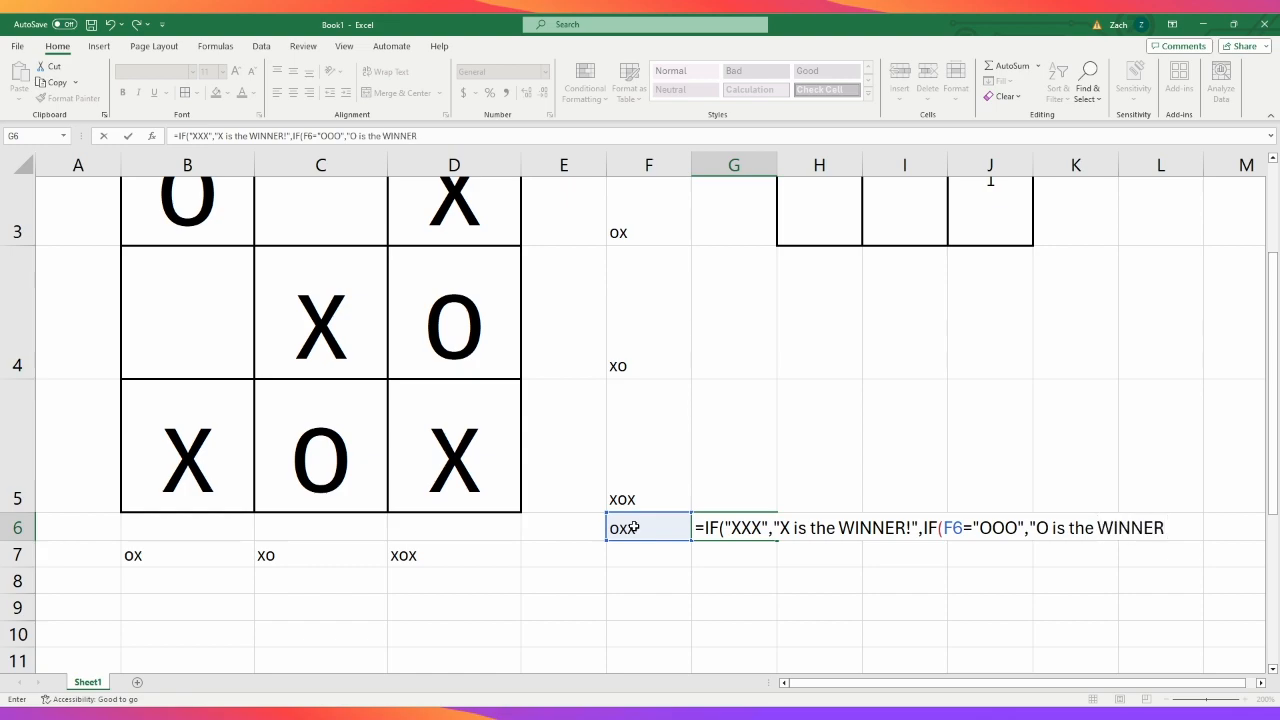
{"action": "type", "text": "!\"))"}
{"action": "key", "text": "Return"}
{"action": "left_click", "coordinate": [708, 526]}
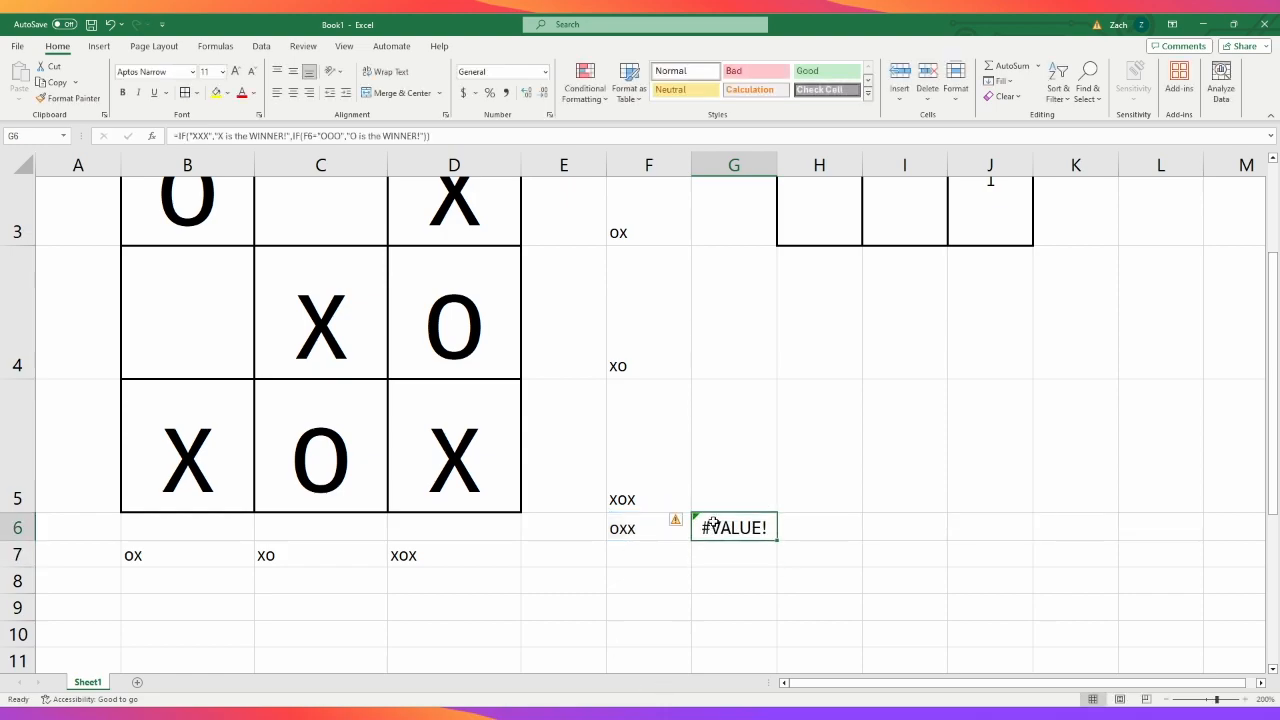
- Add an empty string as the nested IF's value if false in the G6 formula
{"action": "left_click", "coordinate": [423, 133]}
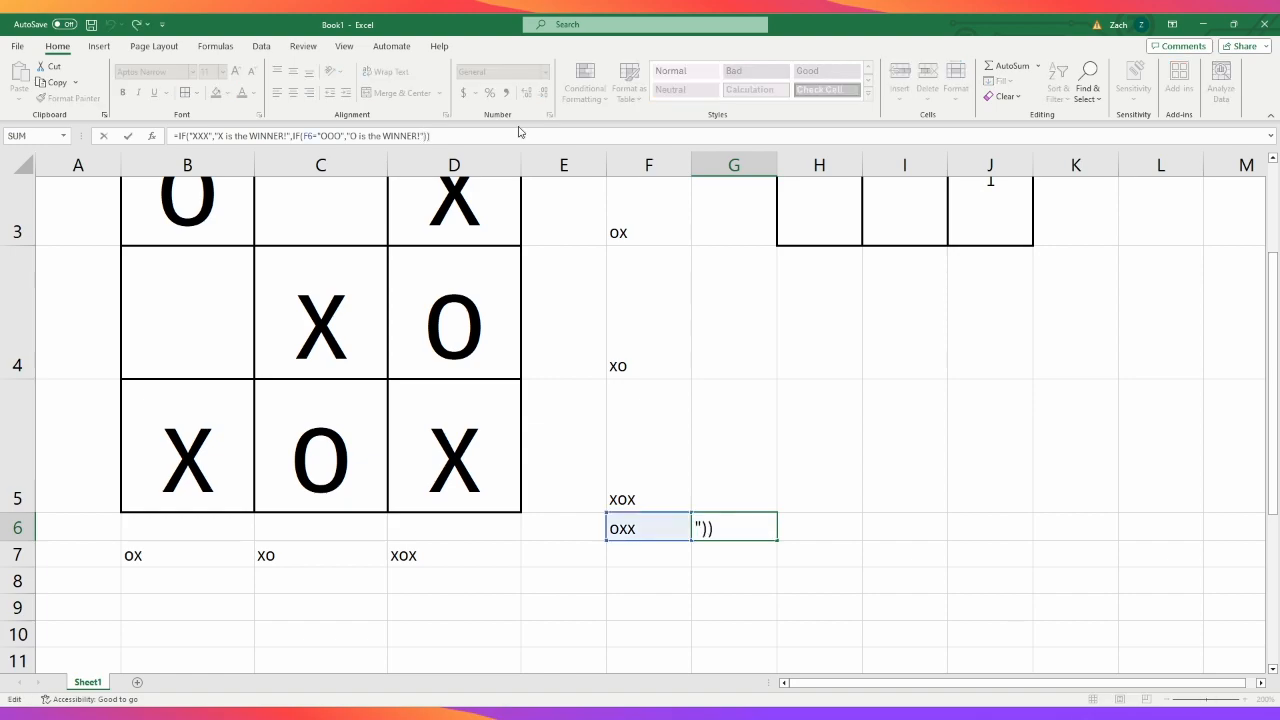
{"action": "type", "text": ",\"\""}
{"action": "key", "text": "Return"}
{"action": "left_click", "coordinate": [744, 527]}
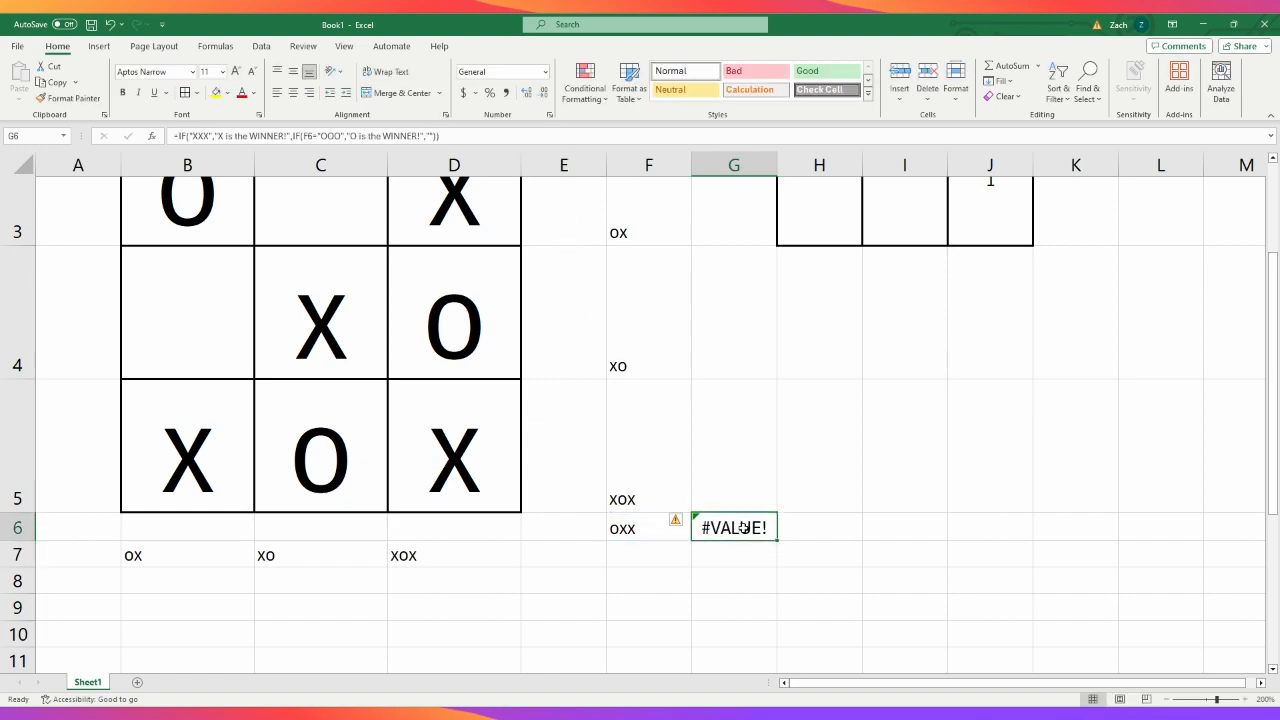
- Correct the first condition of the G6 formula to F6="XXX"
{"action": "left_click", "coordinate": [384, 135]}
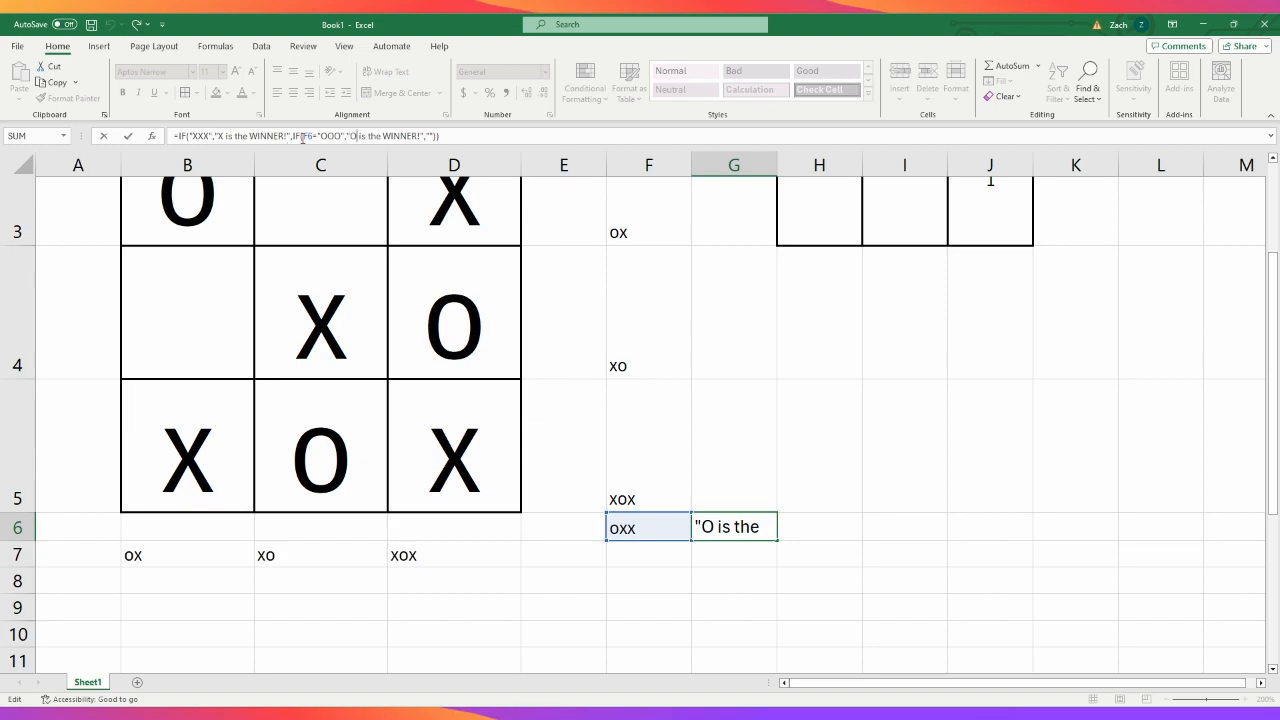
{"action": "left_click", "coordinate": [190, 135]}
{"action": "left_click", "coordinate": [630, 532]}
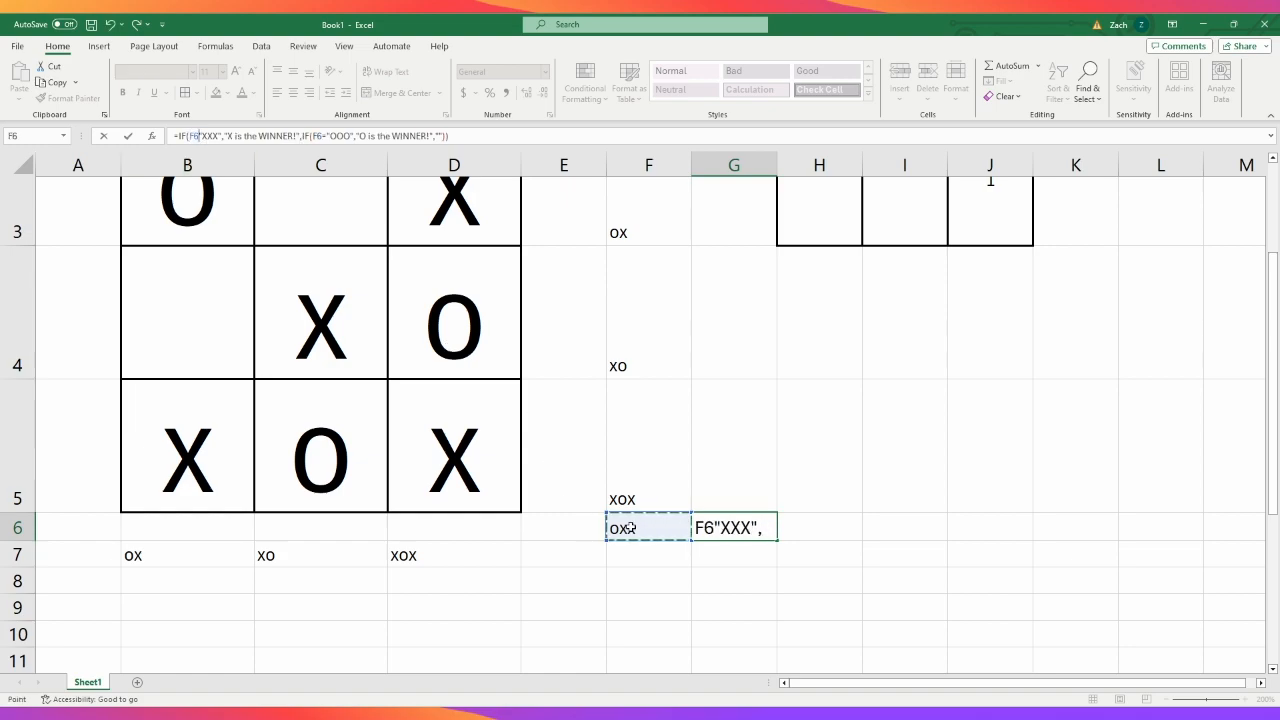
{"action": "type", "text": "="}
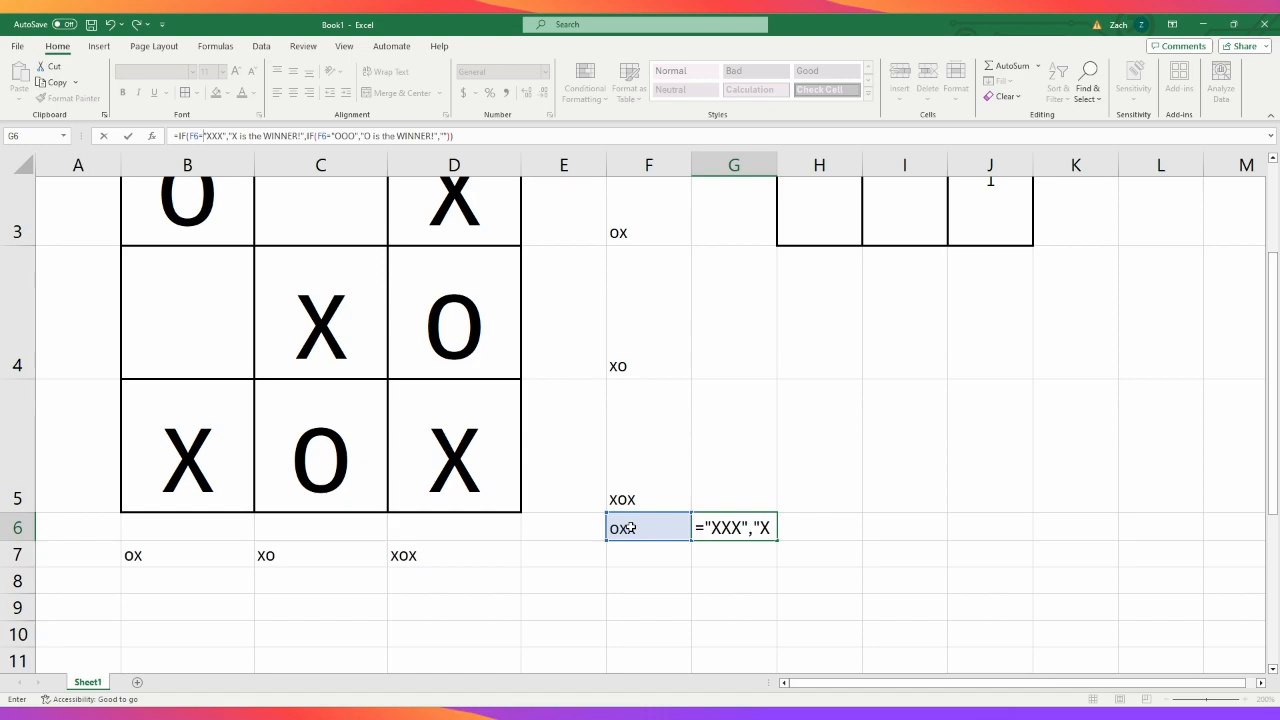
{"action": "key", "text": "Return"}
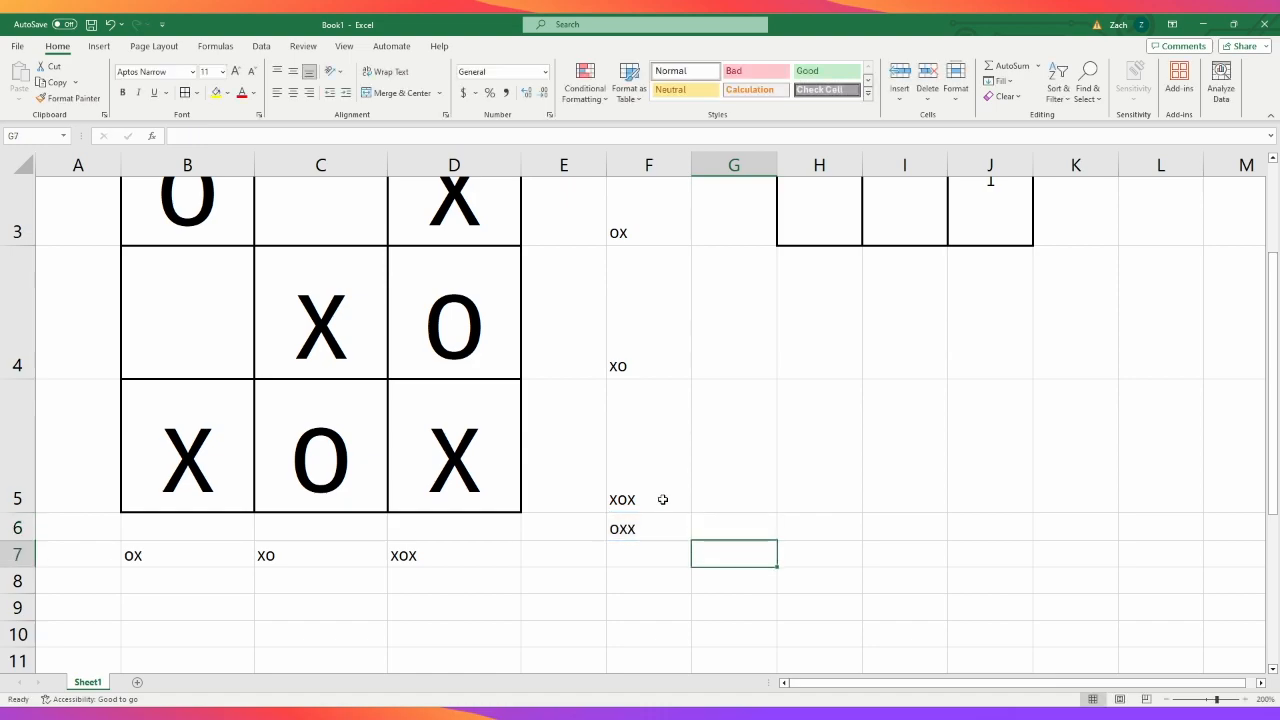
{"action": "left_click", "coordinate": [708, 516]}
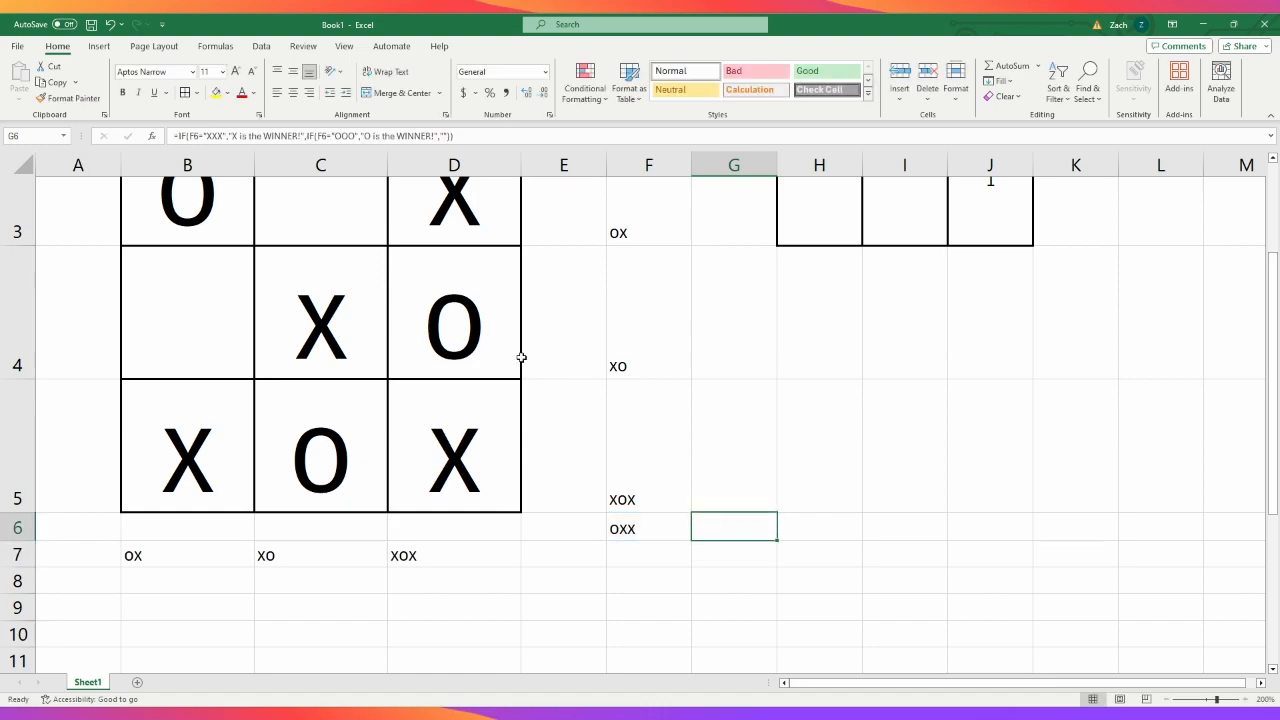
- Test the diagonal winner formula by entering "o" in C4 and D5, and undo both entries
{"action": "scroll", "coordinate": [521, 357], "scroll_direction": "up", "scroll_amount": 1}
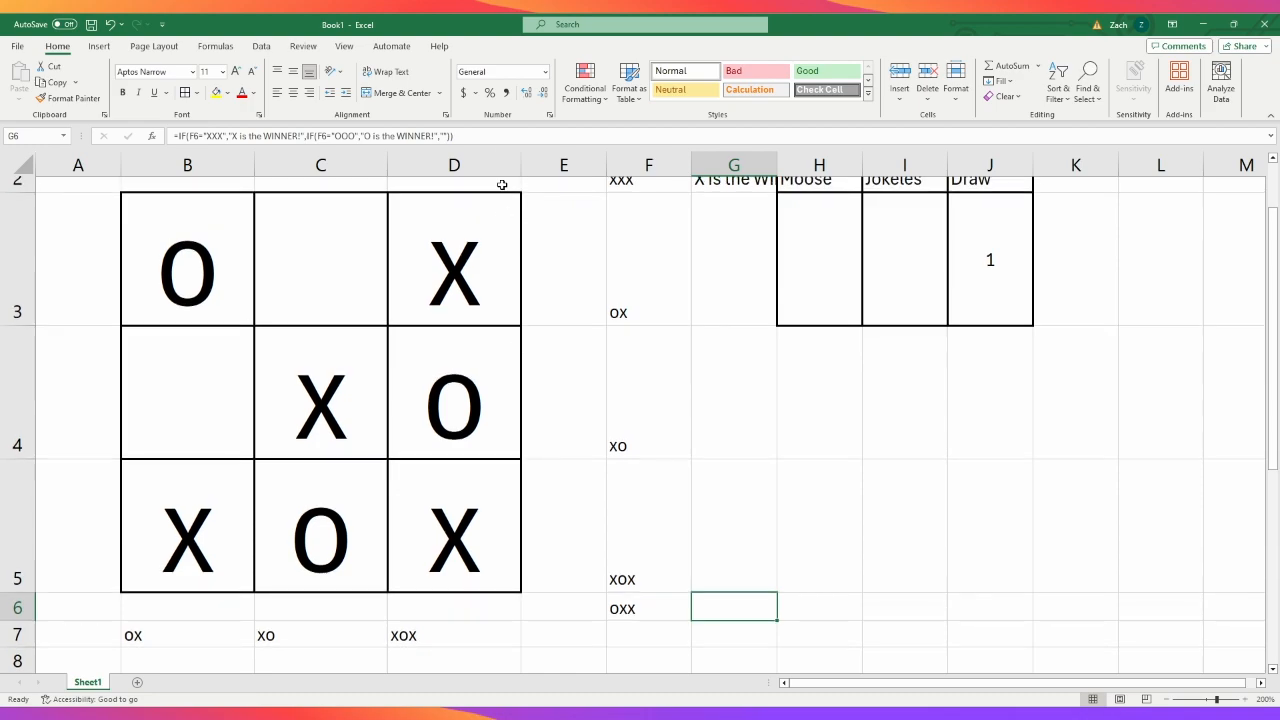
{"action": "left_click", "coordinate": [317, 406]}
{"action": "type", "text": "o"}
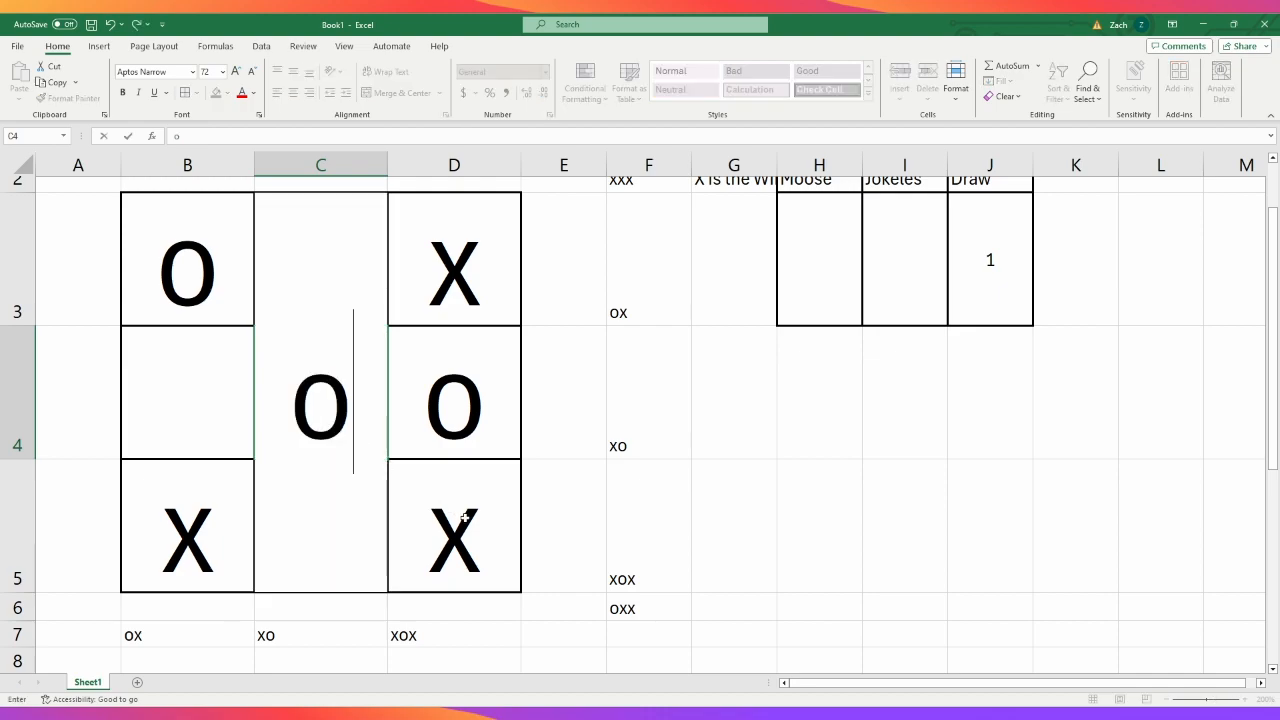
{"action": "left_click", "coordinate": [464, 519]}
{"action": "type", "text": "o"}
{"action": "key", "text": "Return"}
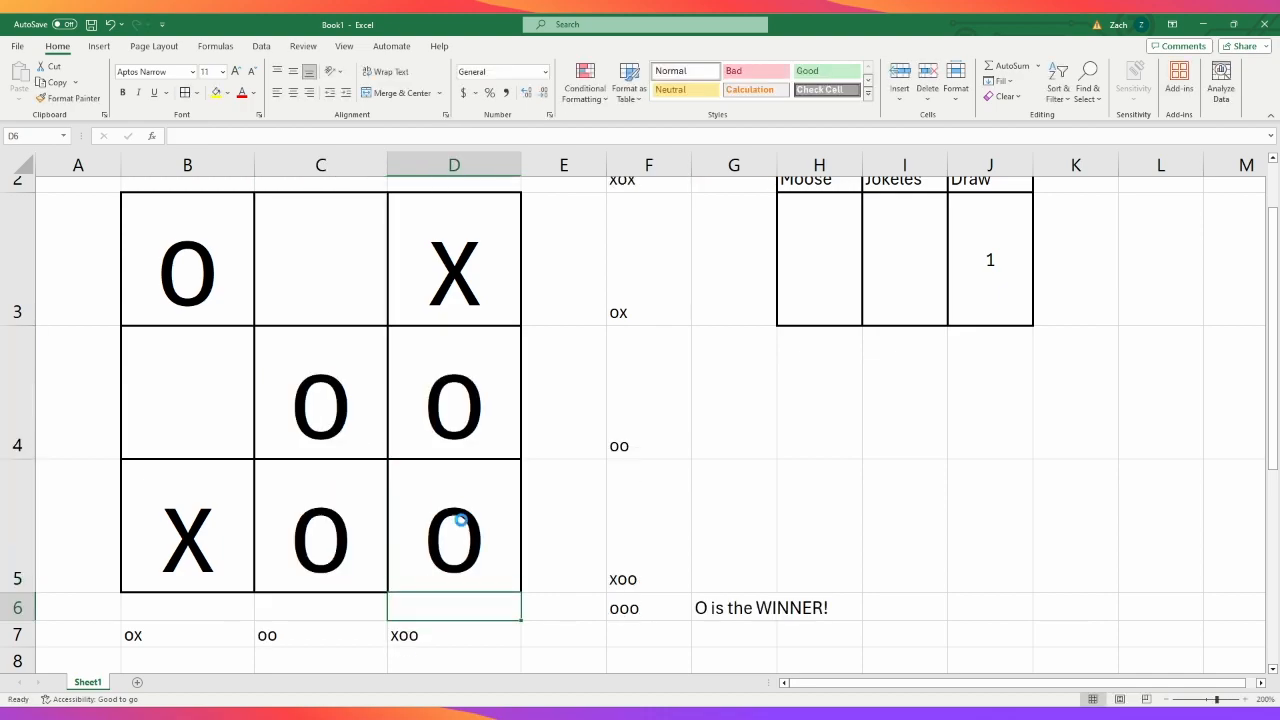
{"action": "key", "text": "ctrl+z"}
{"action": "key", "text": "ctrl+z"}
- Enter 1 as the X player's score in H3 and centre the scoreboard labels in H2:J2 horizontally
{"action": "scroll", "coordinate": [860, 386], "scroll_direction": "up", "scroll_amount": 1}
{"action": "left_click", "coordinate": [817, 351]}
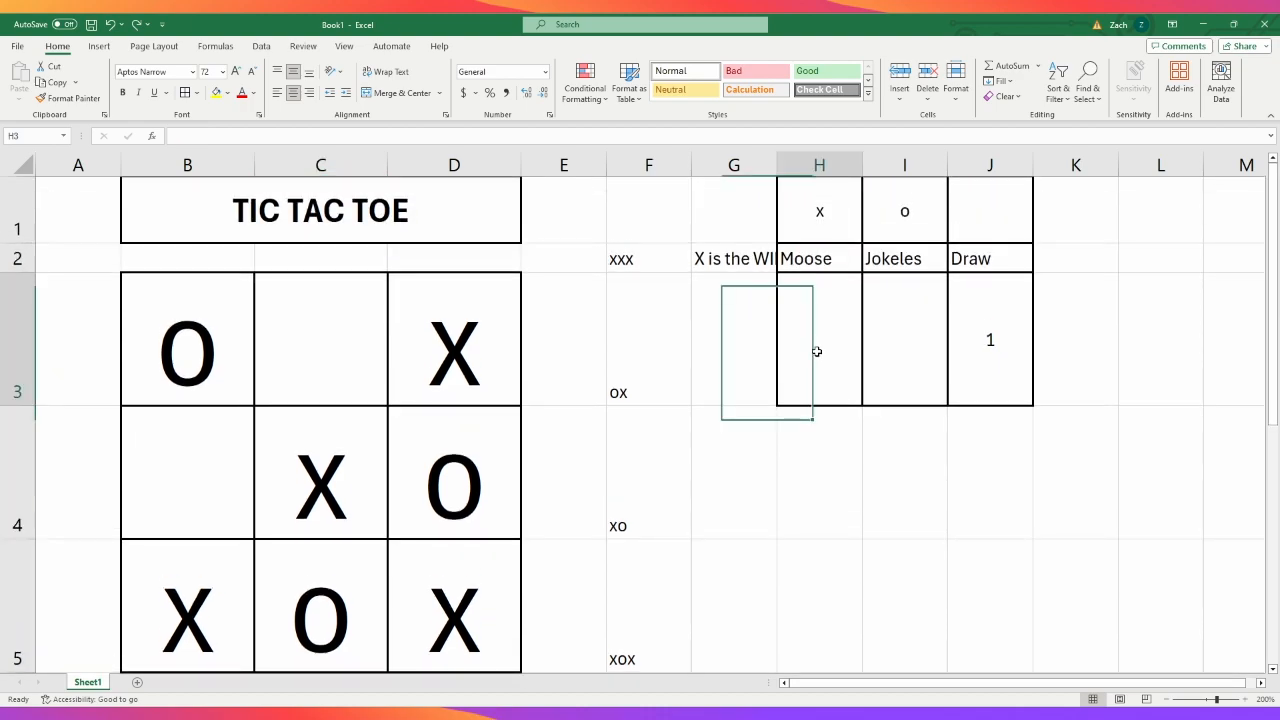
{"action": "type", "text": "1"}
{"action": "left_click", "coordinate": [880, 522]}
{"action": "left_click_drag", "start_coordinate": [782, 256], "coordinate": [1000, 262]}
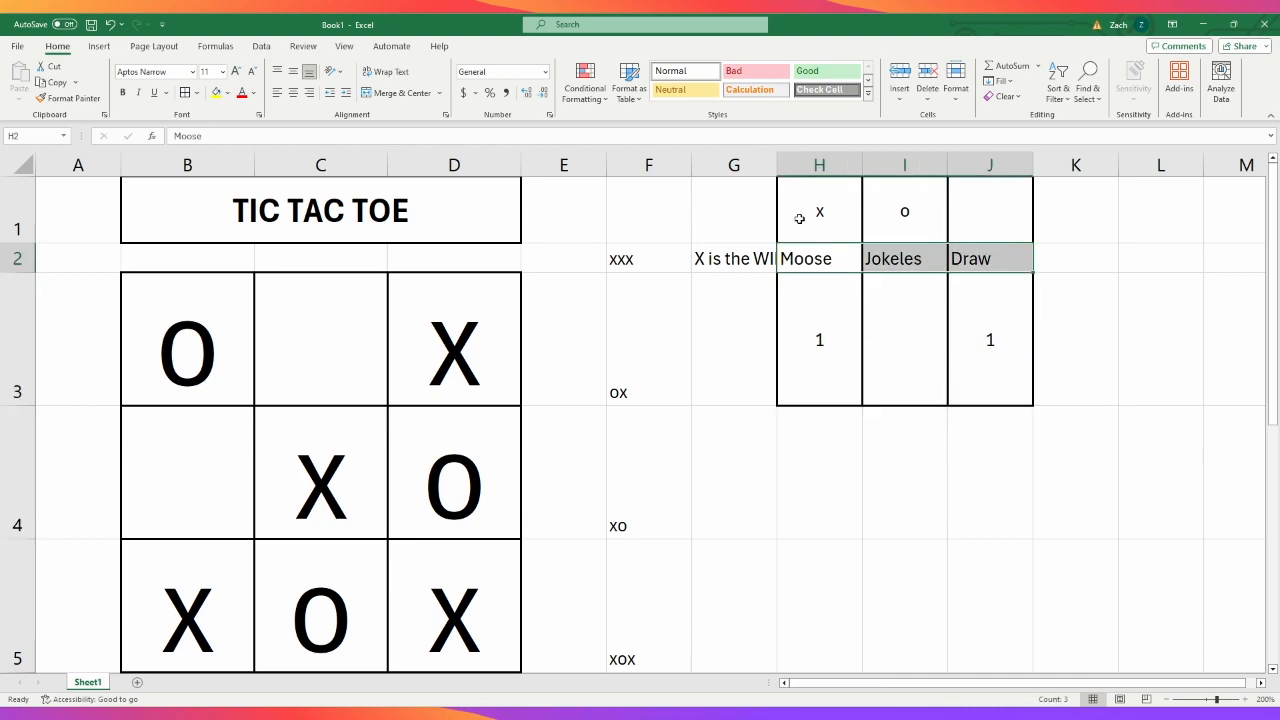
{"action": "left_click", "coordinate": [293, 92]}
{"action": "left_click", "coordinate": [913, 533]}
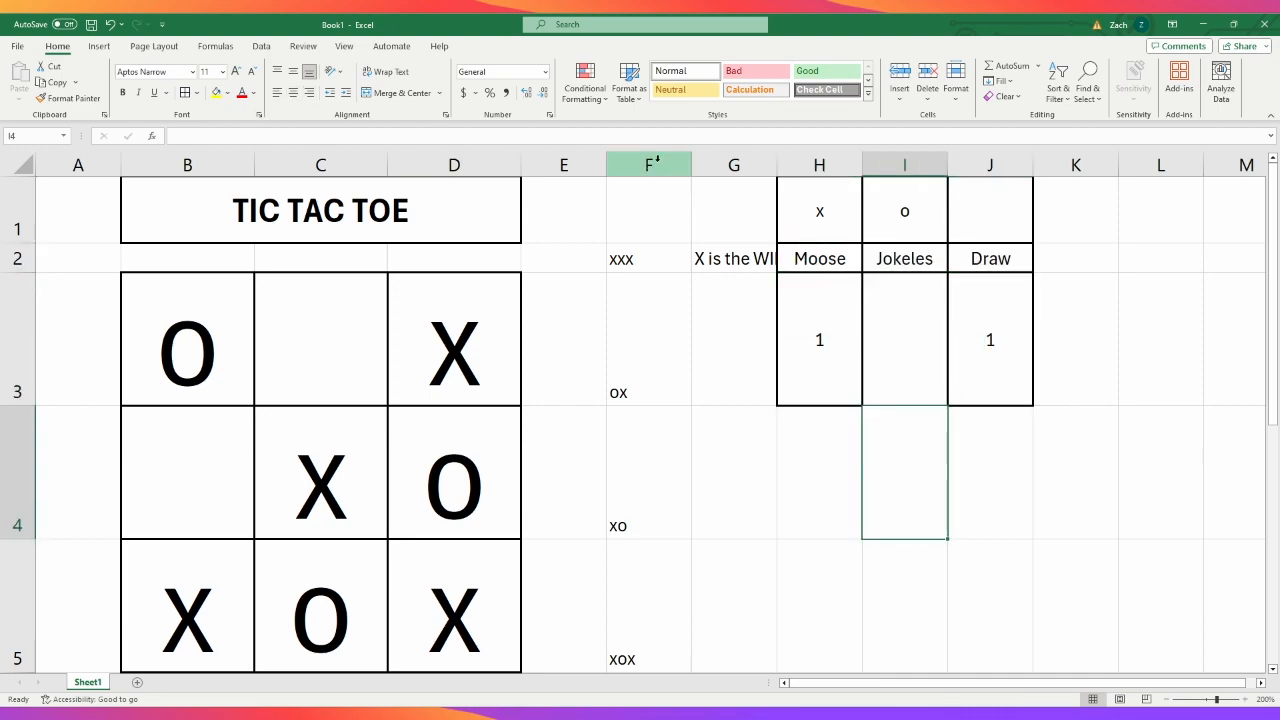
- Merge and centre cells H4:J4 below the scoreboard, with middle vertical alignment
{"action": "left_click", "coordinate": [734, 167]}
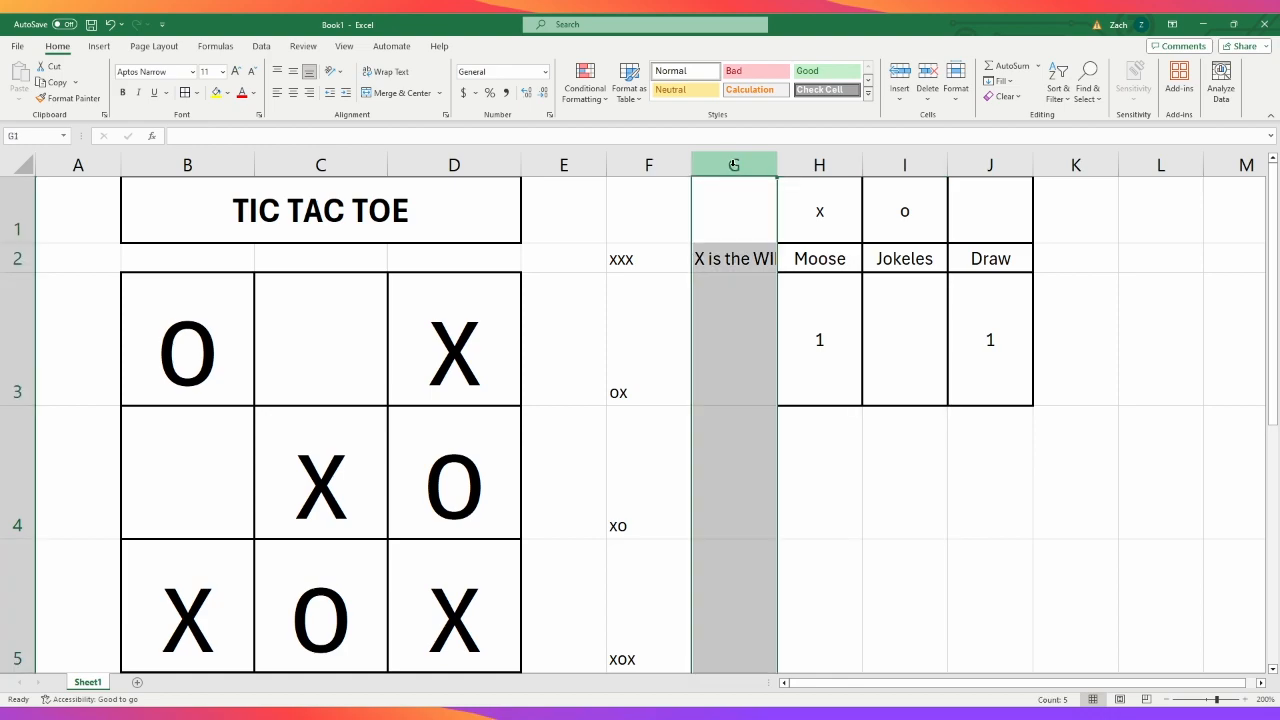
{"action": "left_click", "coordinate": [894, 578]}
{"action": "left_click", "coordinate": [840, 467]}
{"action": "left_click_drag", "start_coordinate": [836, 467], "coordinate": [1002, 472]}
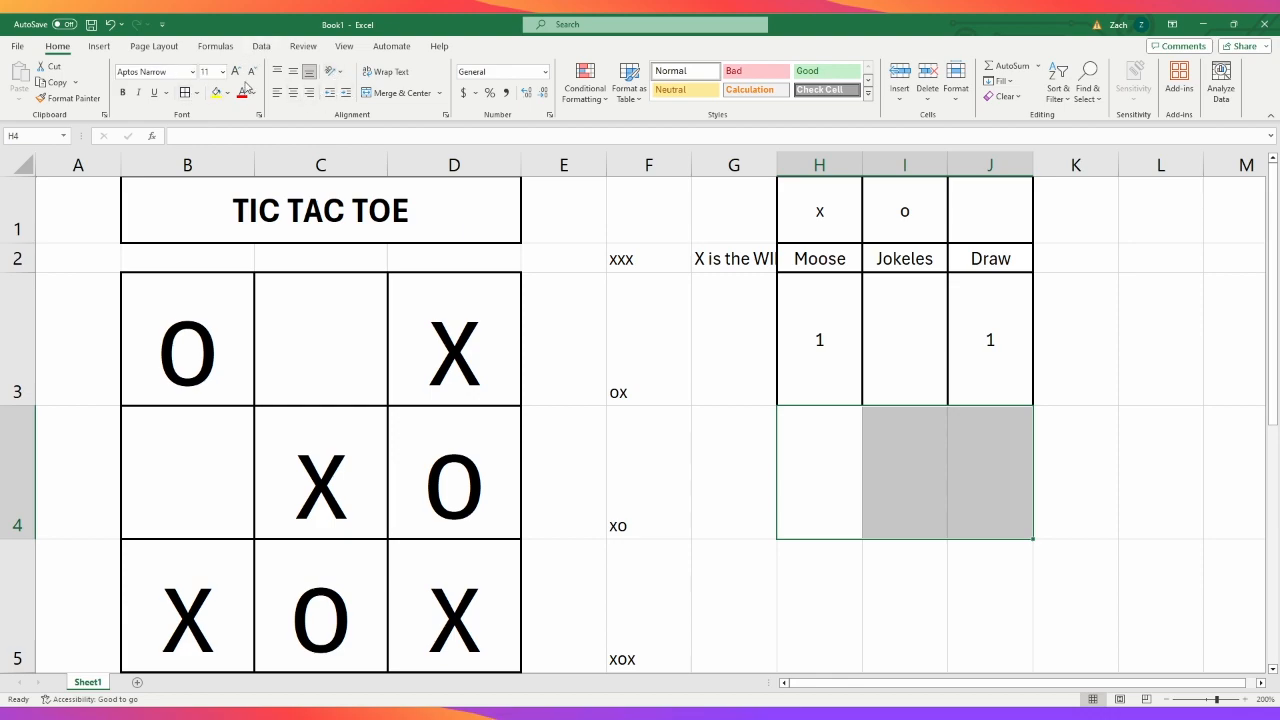
{"action": "left_click", "coordinate": [293, 71]}
{"action": "left_click", "coordinate": [398, 93]}
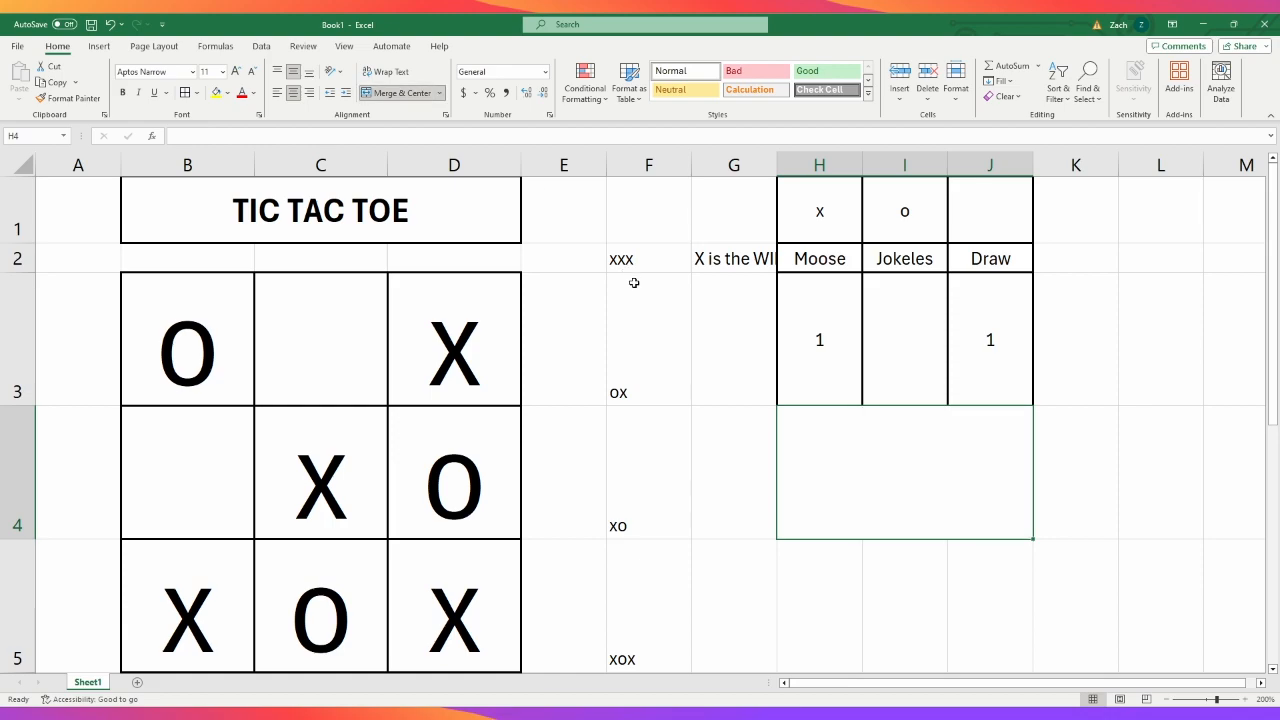
{"action": "left_click", "coordinate": [1186, 508]}
{"action": "left_click", "coordinate": [878, 421]}
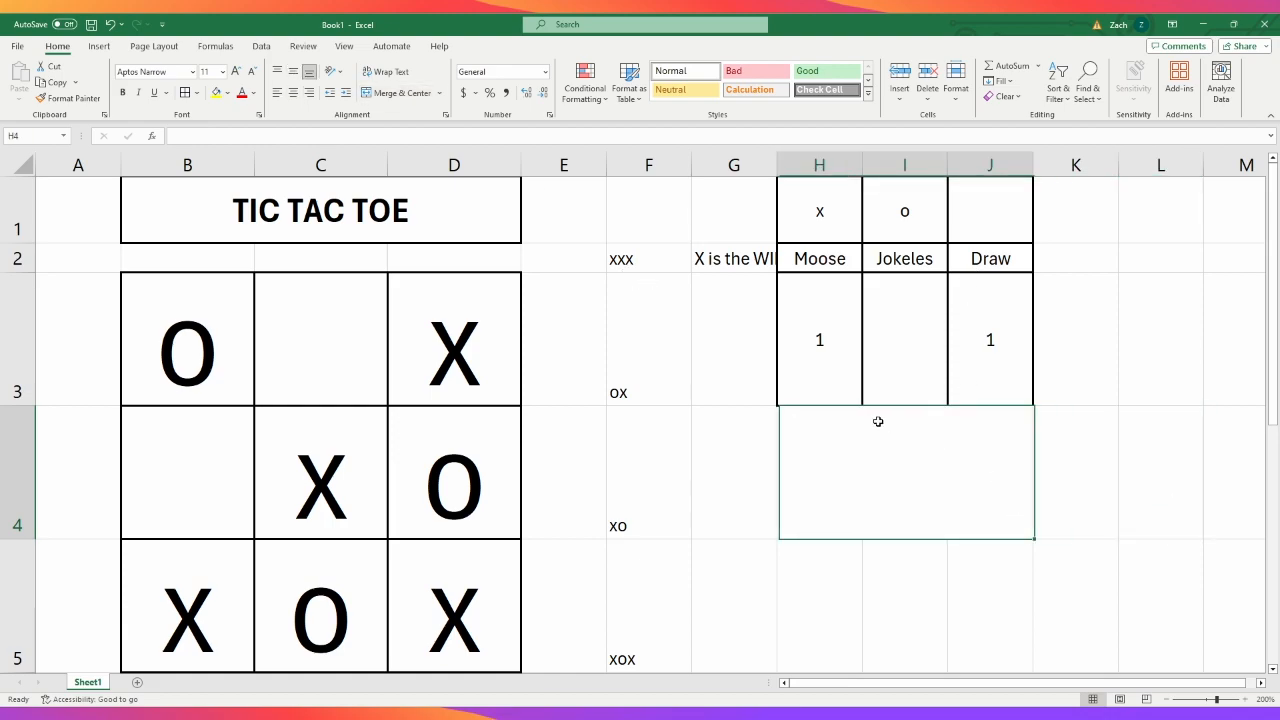
{"action": "left_click", "coordinate": [422, 135]}
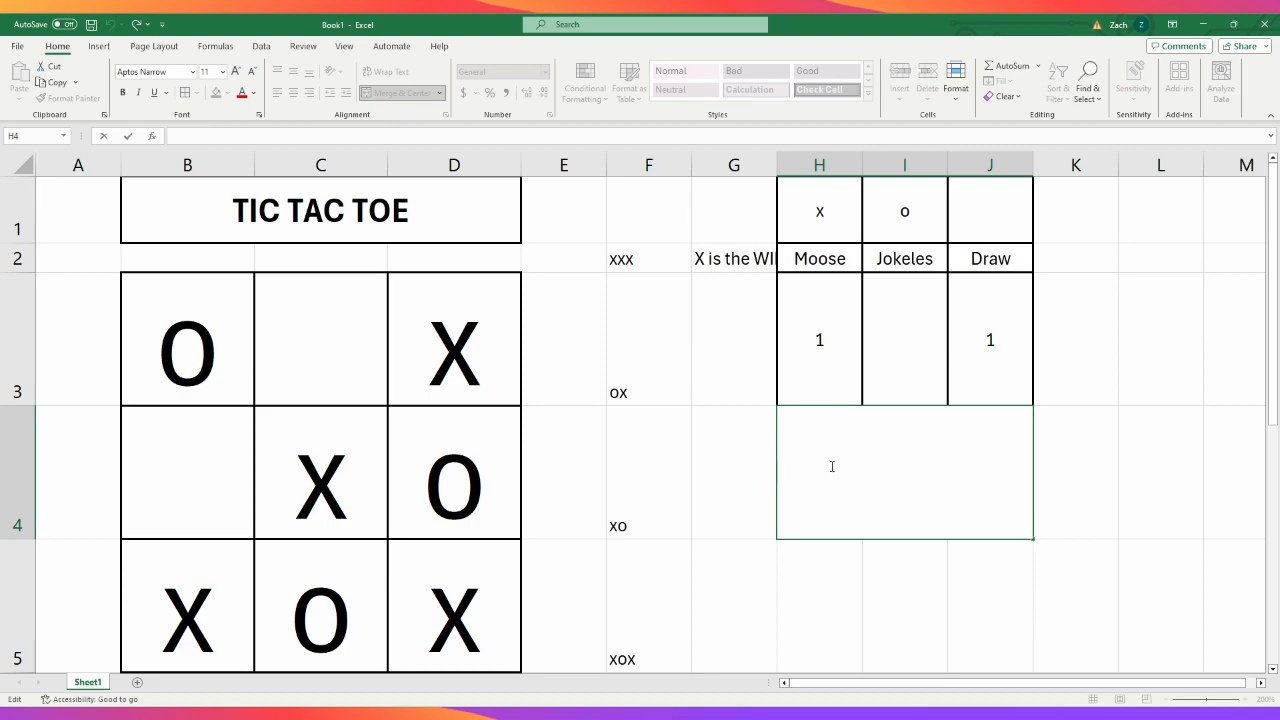
- In the G2 formula, replace the X in the first winner message with a cell reference so it reads H2&" is the WINNER!"
{"action": "left_click", "coordinate": [705, 262]}
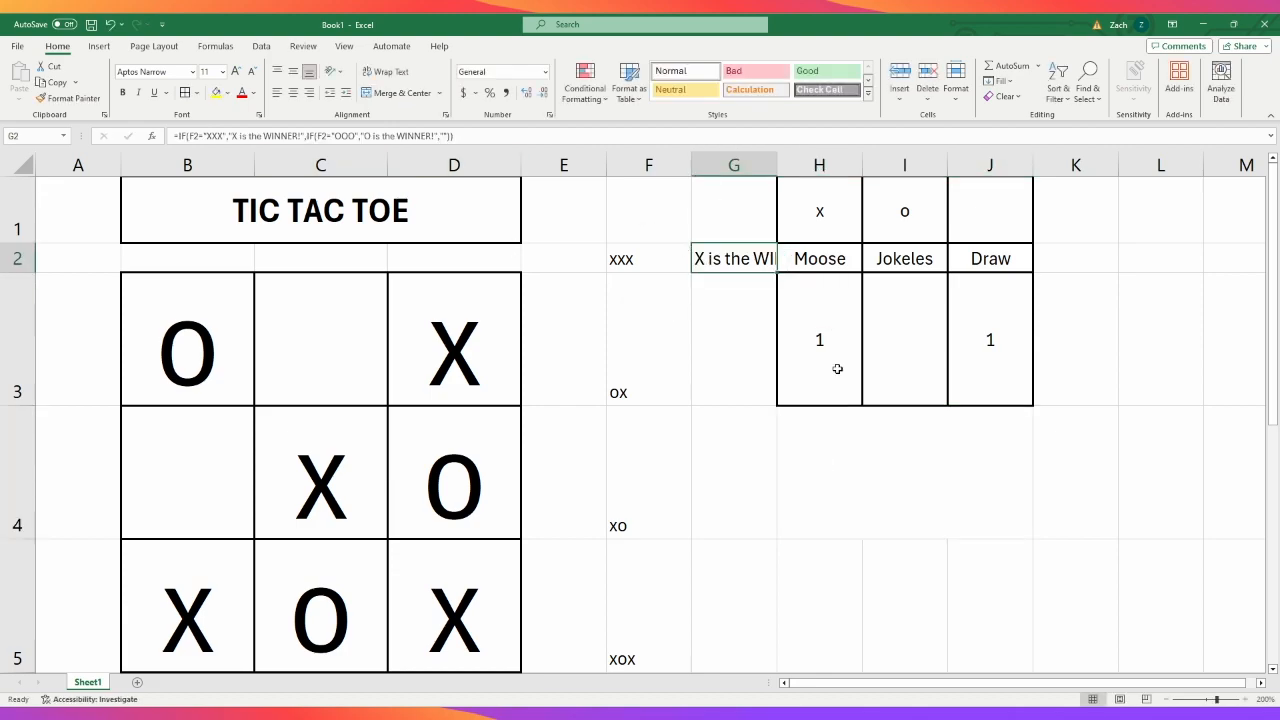
{"action": "left_click", "coordinate": [237, 136]}
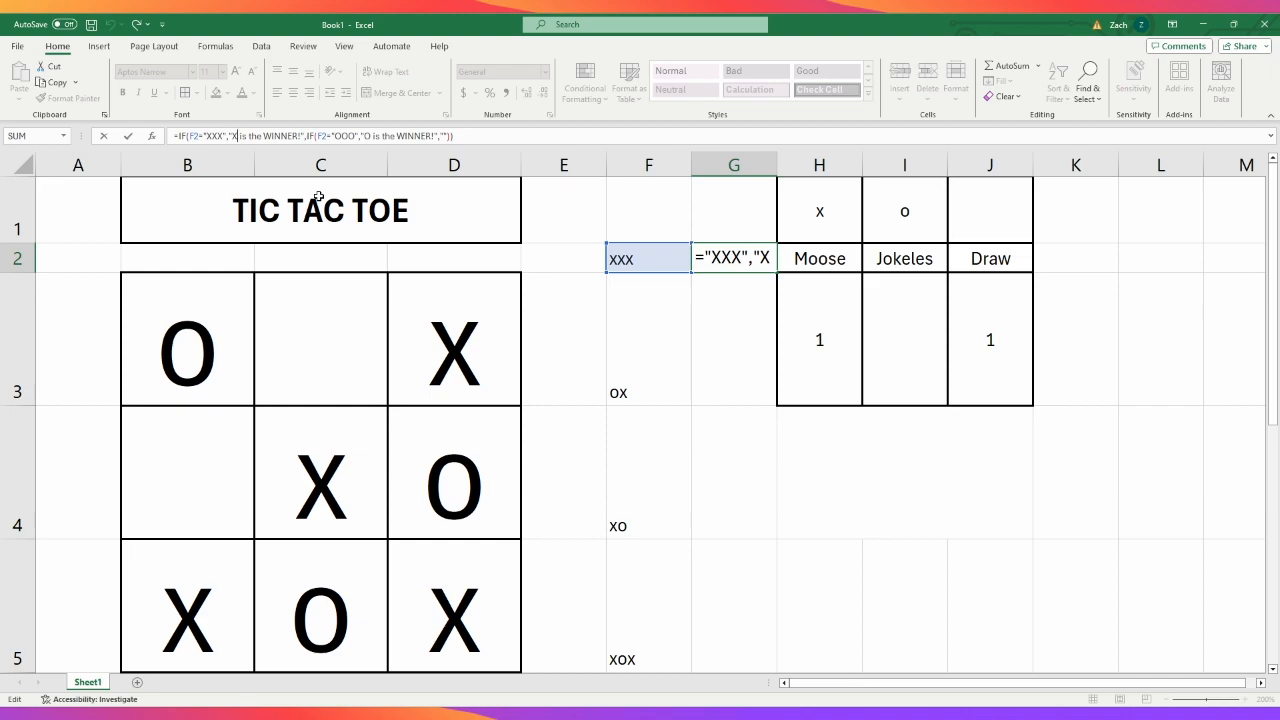
{"action": "key", "text": "BackSpace"}
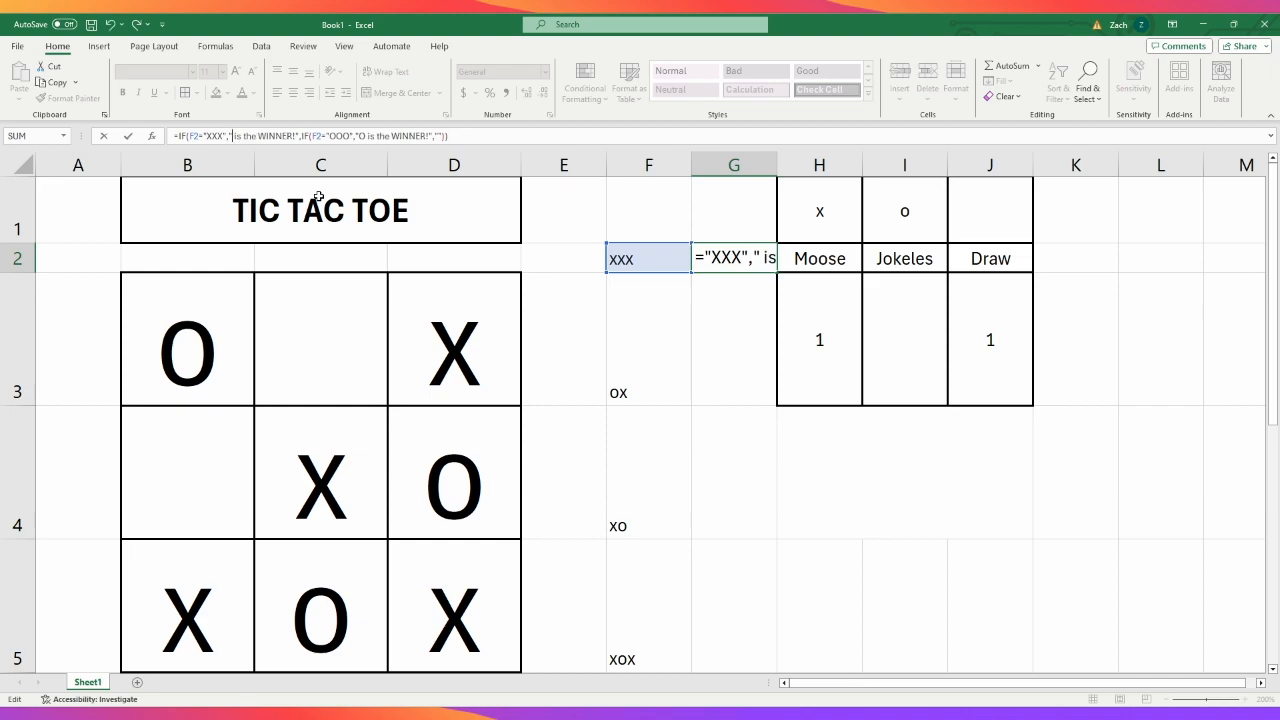
{"action": "left_click", "coordinate": [810, 259]}
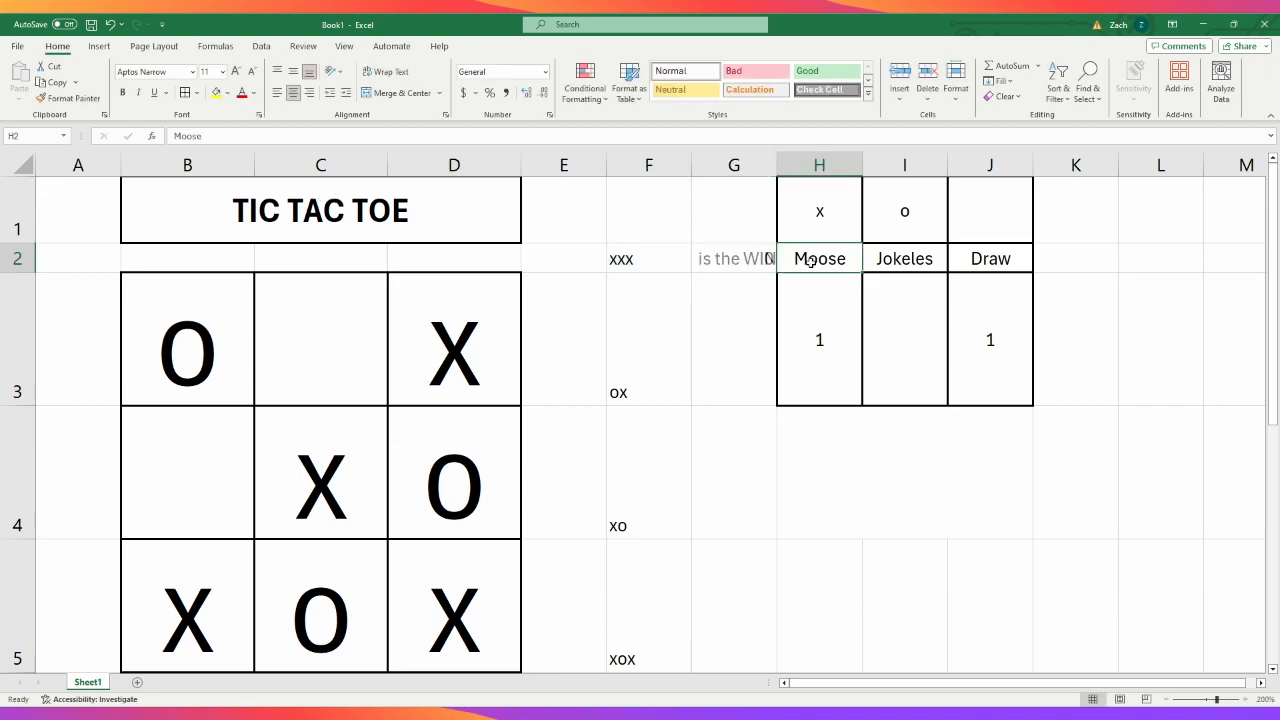
{"action": "left_click", "coordinate": [768, 266]}
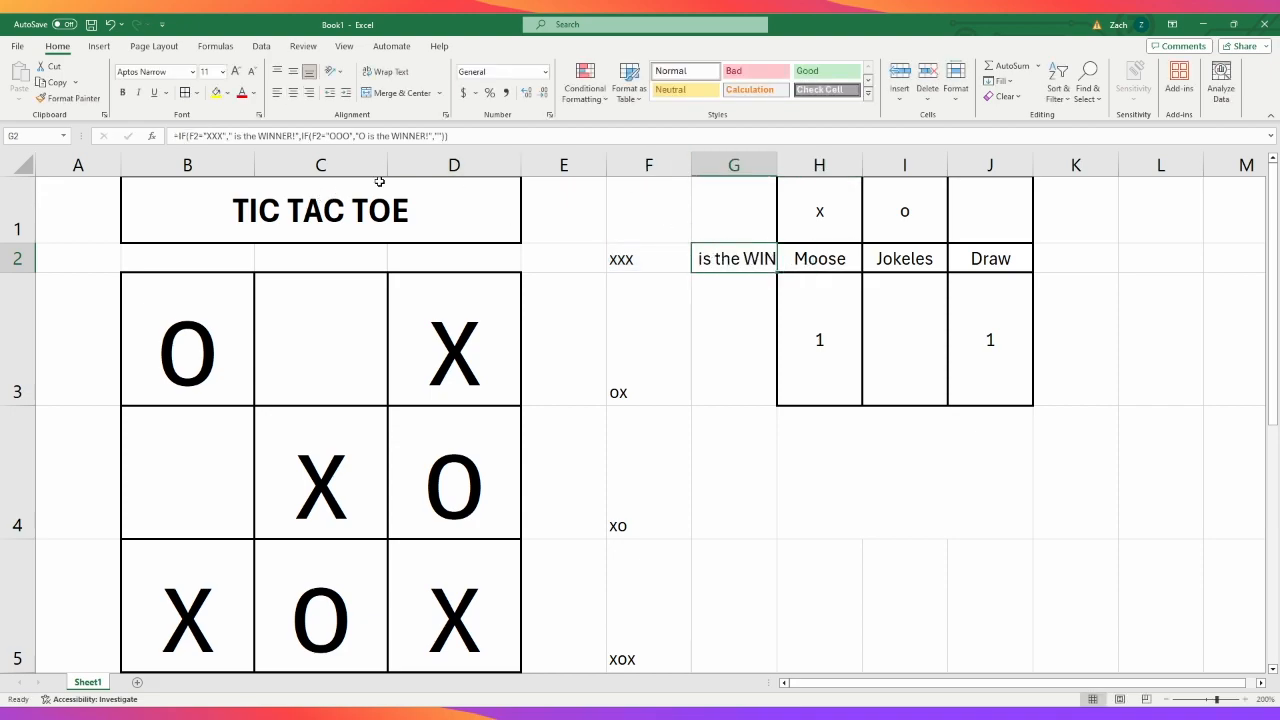
{"action": "left_click", "coordinate": [237, 137]}
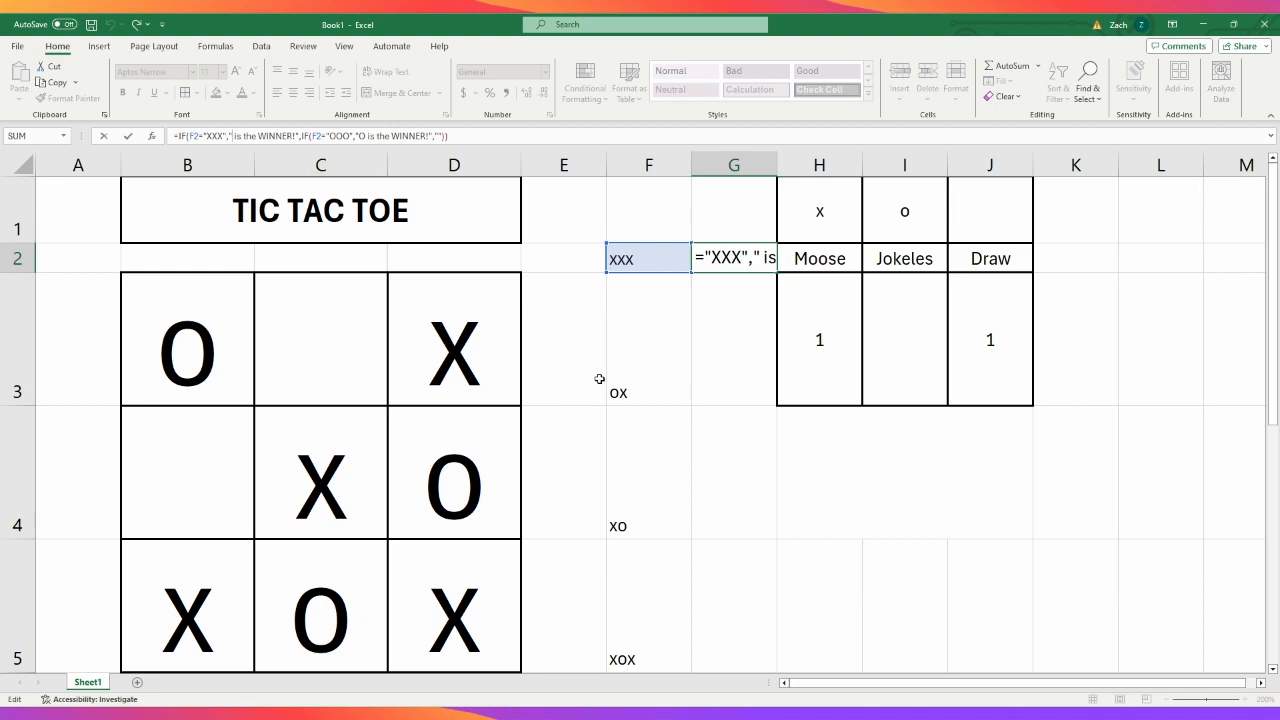
{"action": "key", "text": "BackSpace"}
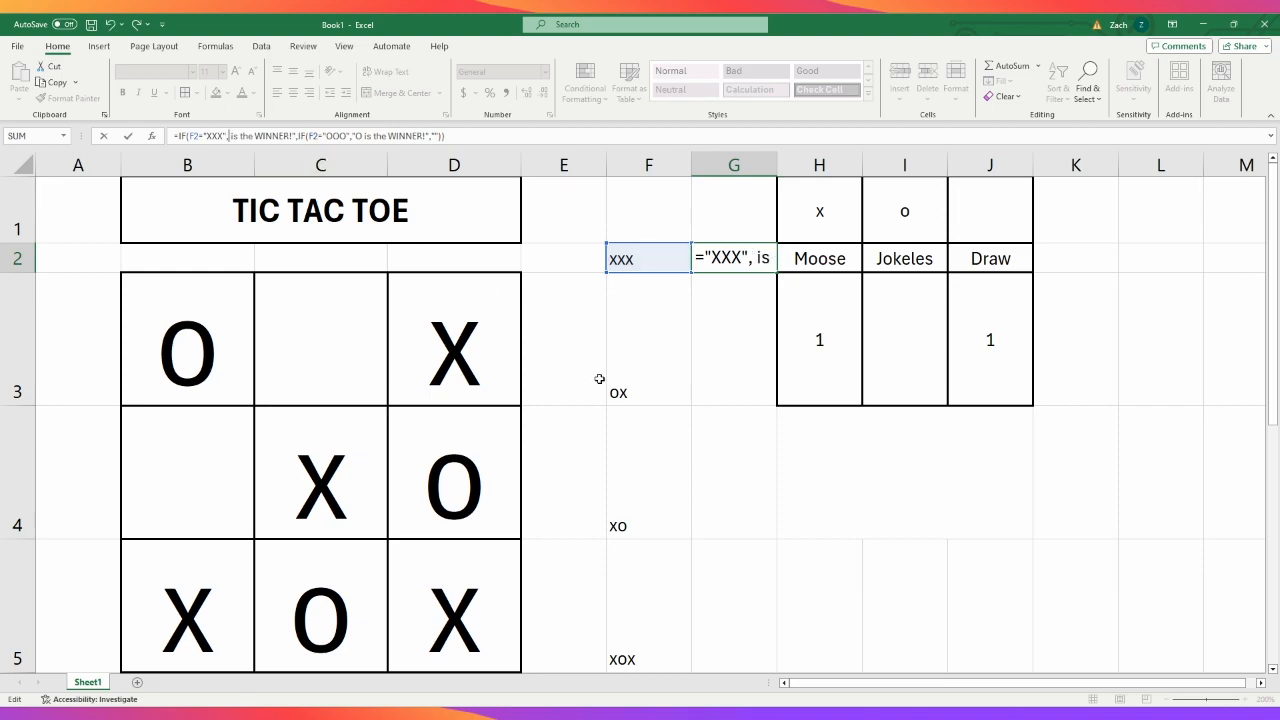
{"action": "left_click", "coordinate": [810, 258]}
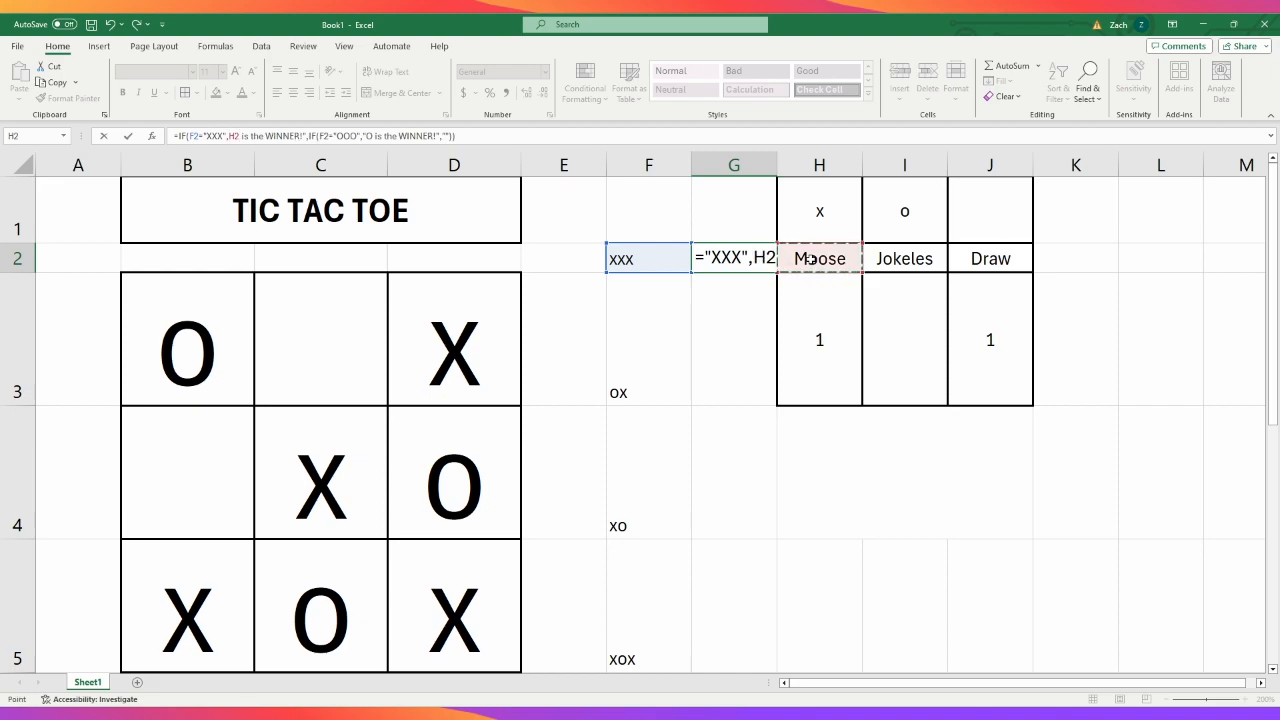
{"action": "type", "text": "&"}
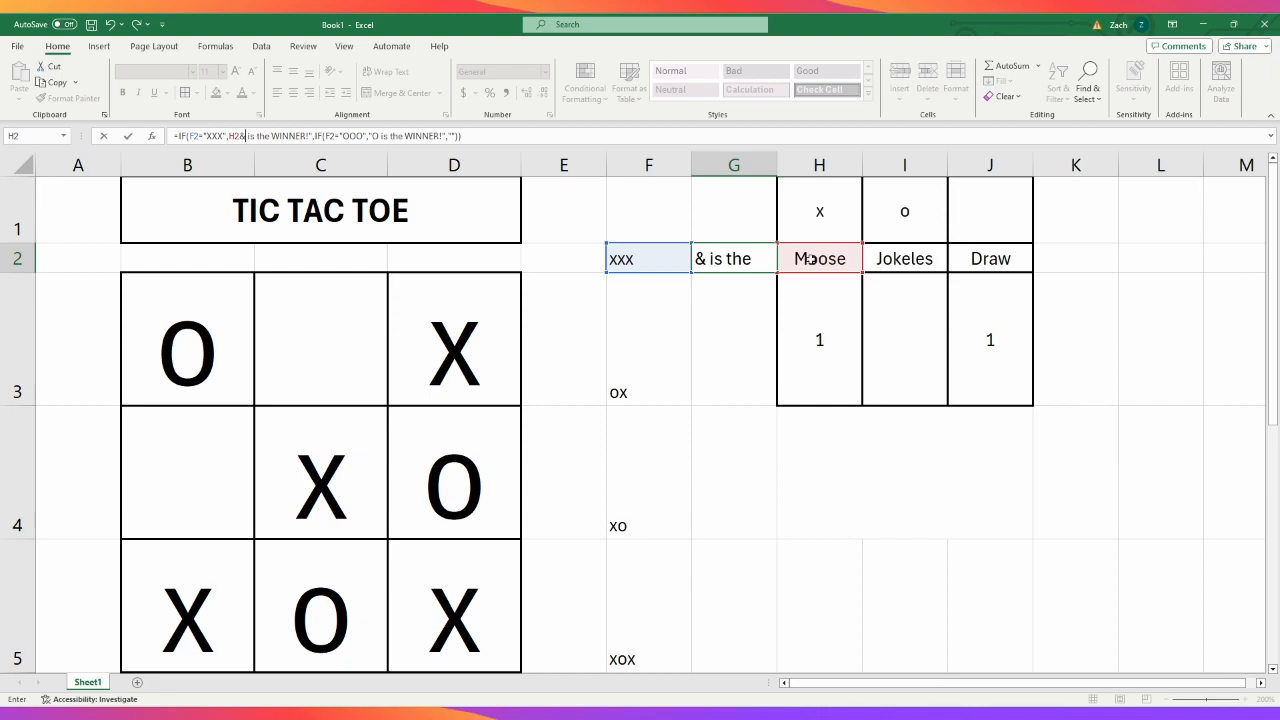
{"action": "type", "text": "\""}
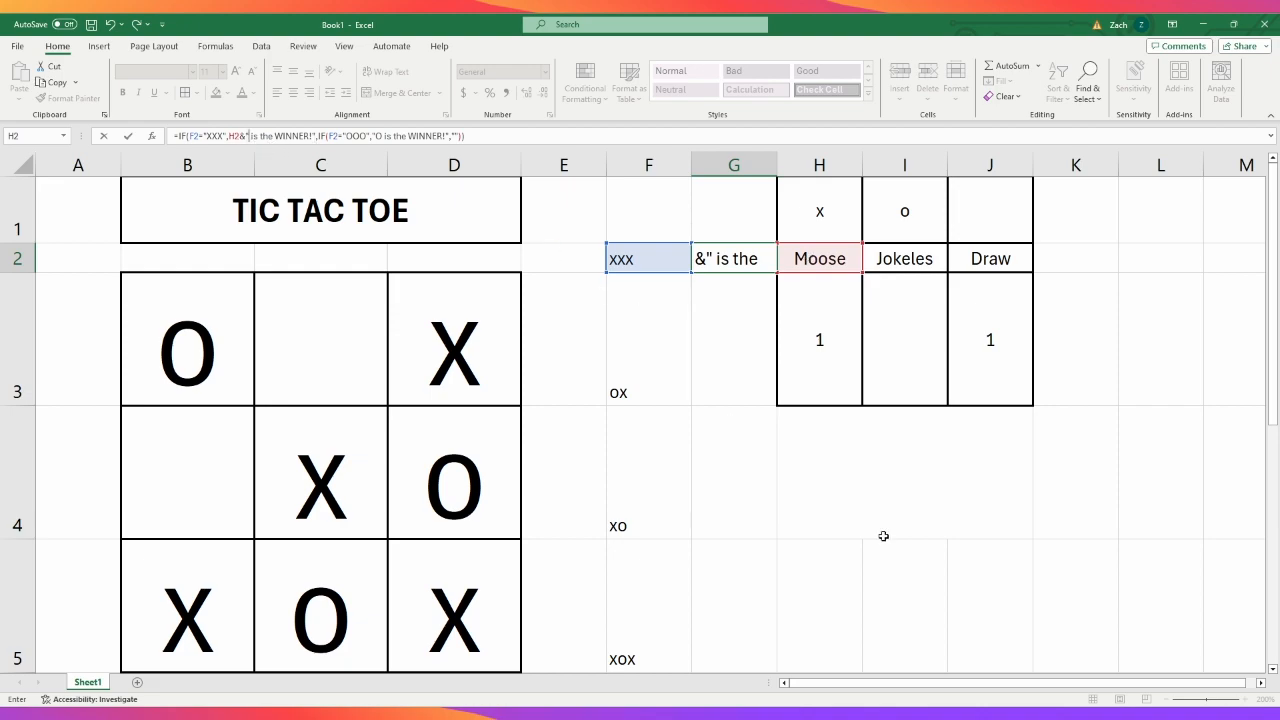
{"action": "key", "text": "Return"}
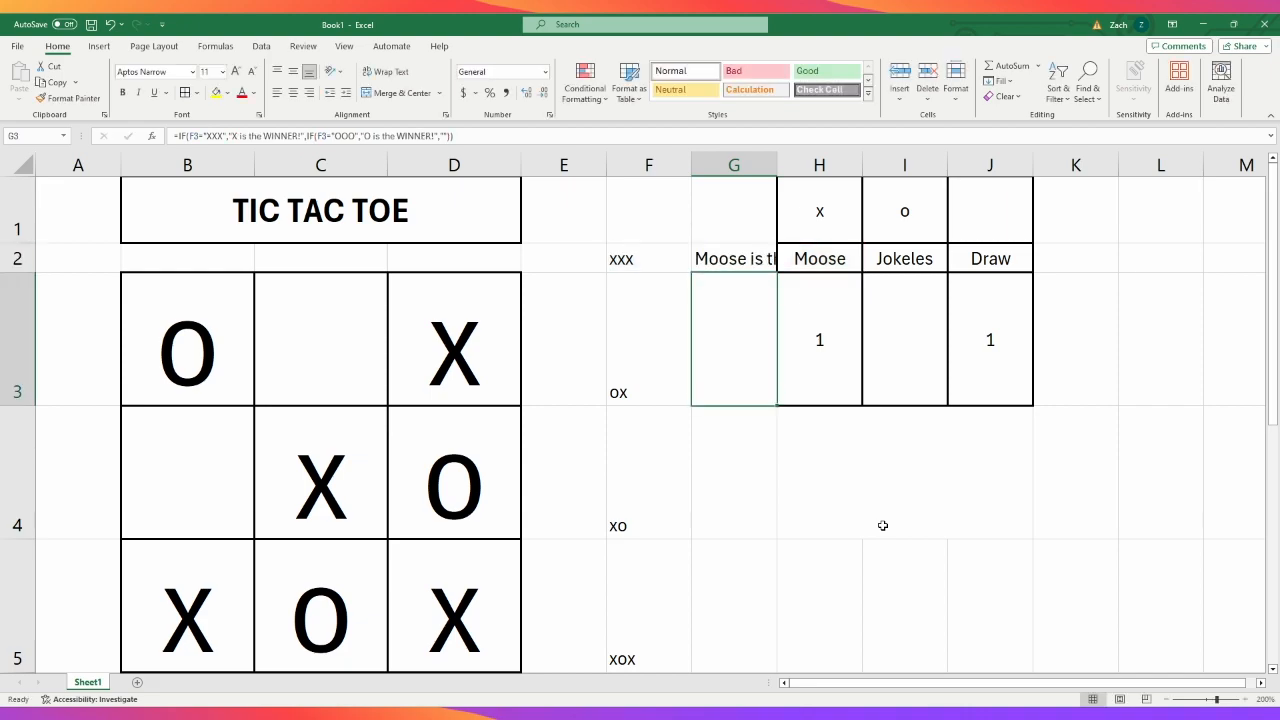
- Replace the O in G2's second winner message with a copy of the H2&" reference from the first message
{"action": "left_click", "coordinate": [743, 268]}
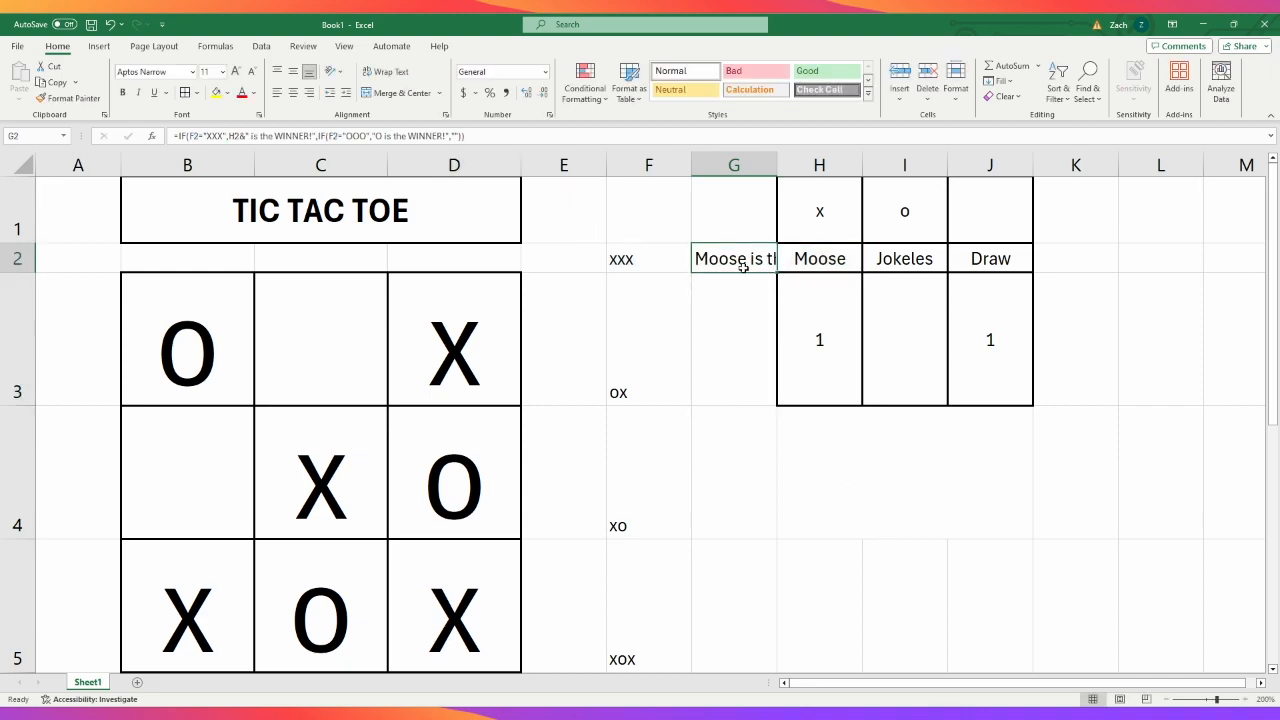
{"action": "left_click", "coordinate": [740, 349]}
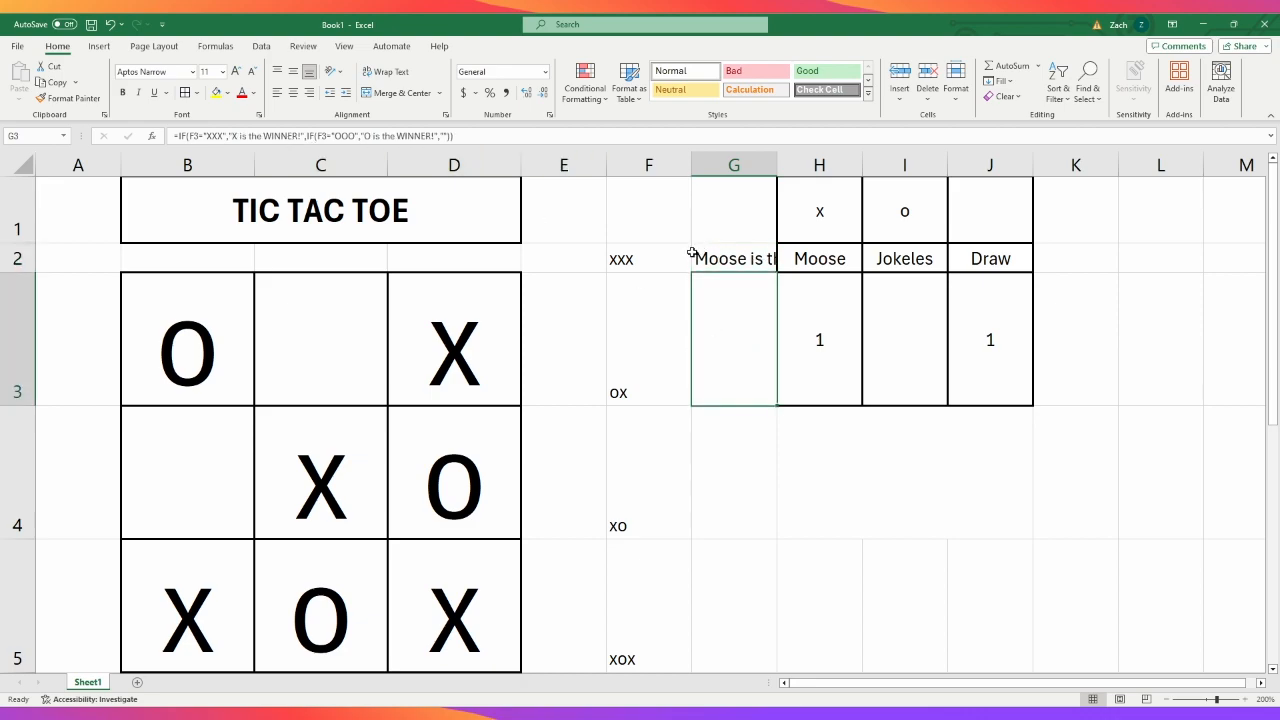
{"action": "left_click", "coordinate": [722, 258]}
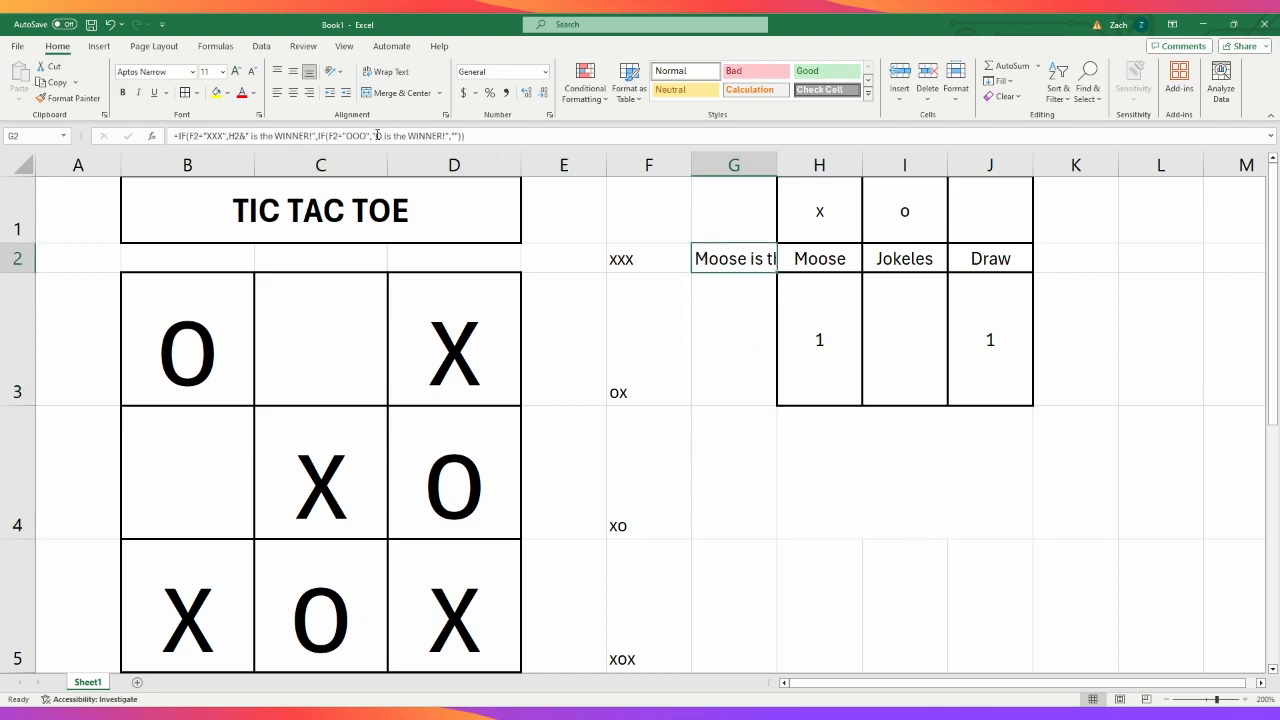
{"action": "left_click_drag", "start_coordinate": [229, 136], "coordinate": [247, 136]}
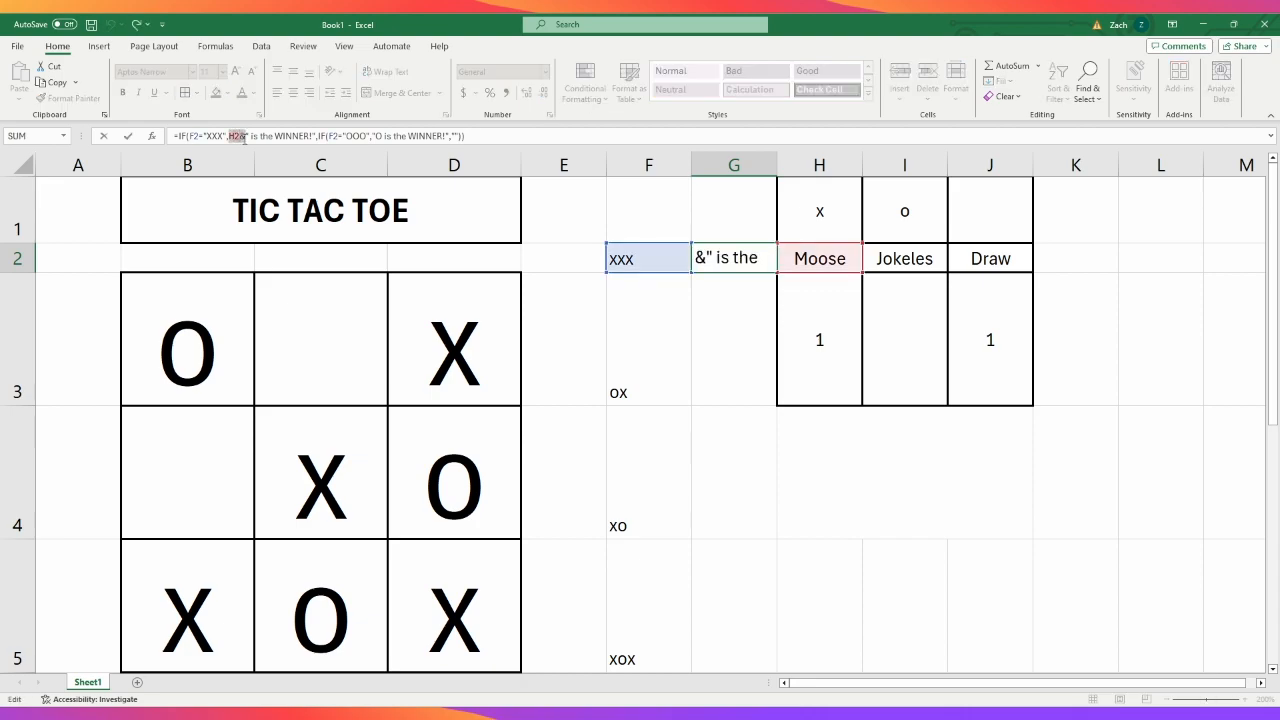
{"action": "key", "text": "Escape"}
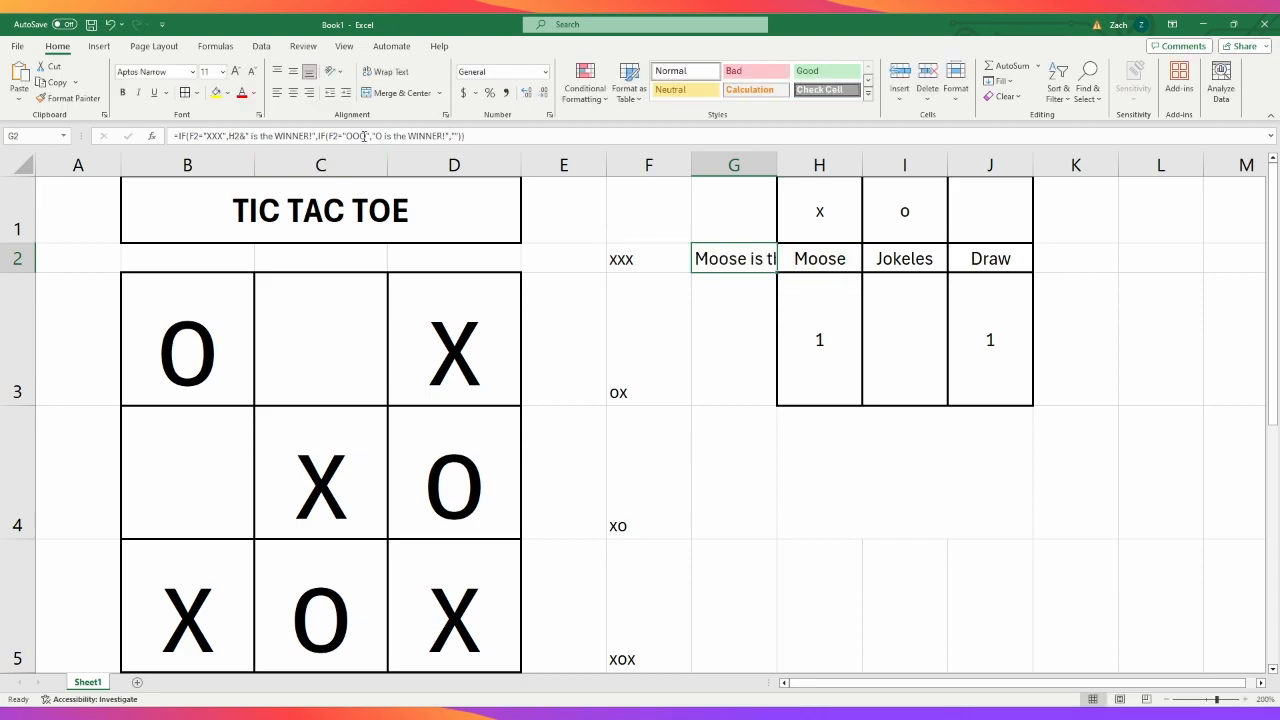
{"action": "left_click", "coordinate": [378, 136]}
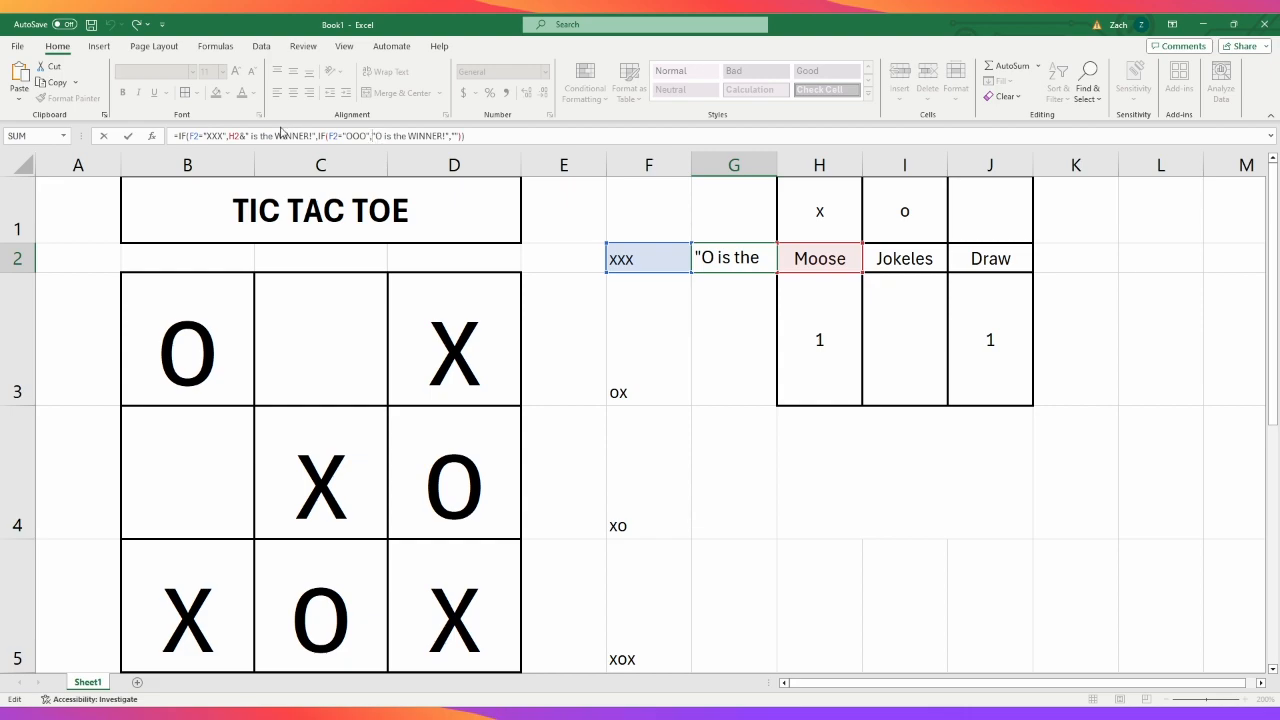
{"action": "left_click_drag", "start_coordinate": [229, 137], "coordinate": [250, 141]}
{"action": "key", "text": "ctrl+c"}
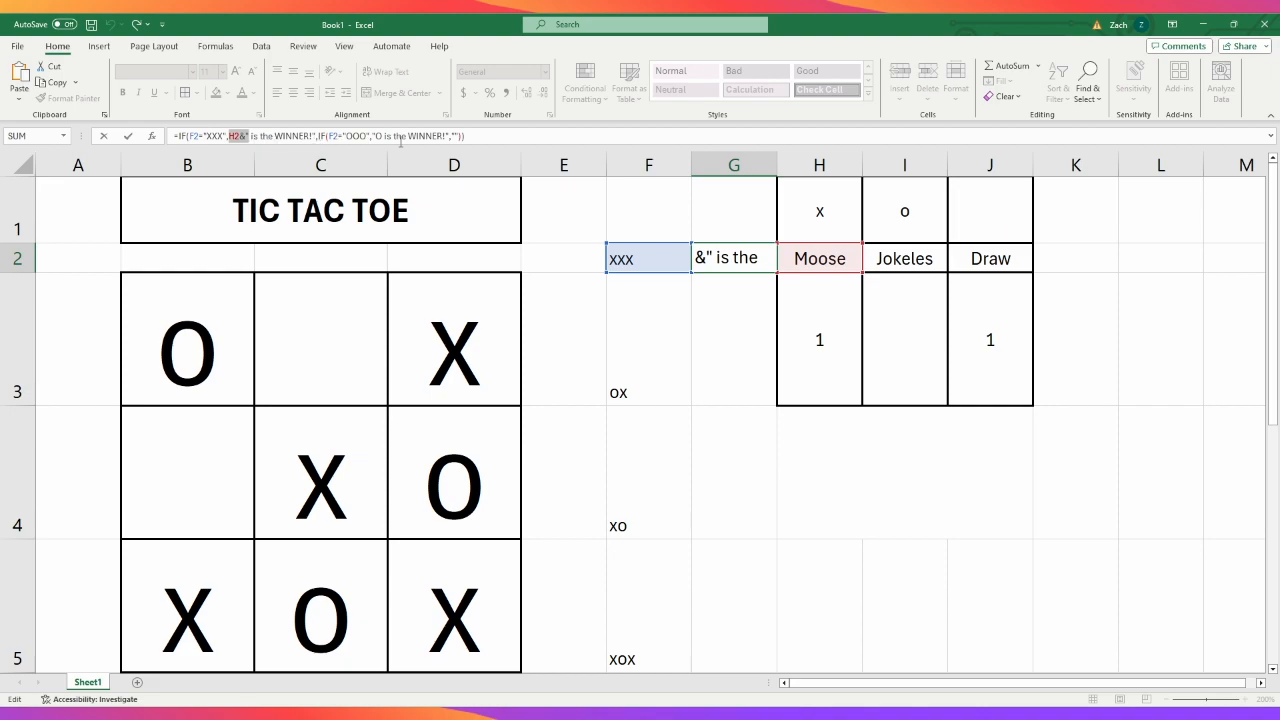
{"action": "left_click_drag", "start_coordinate": [373, 137], "coordinate": [382, 139]}
{"action": "key", "text": "ctrl+v"}
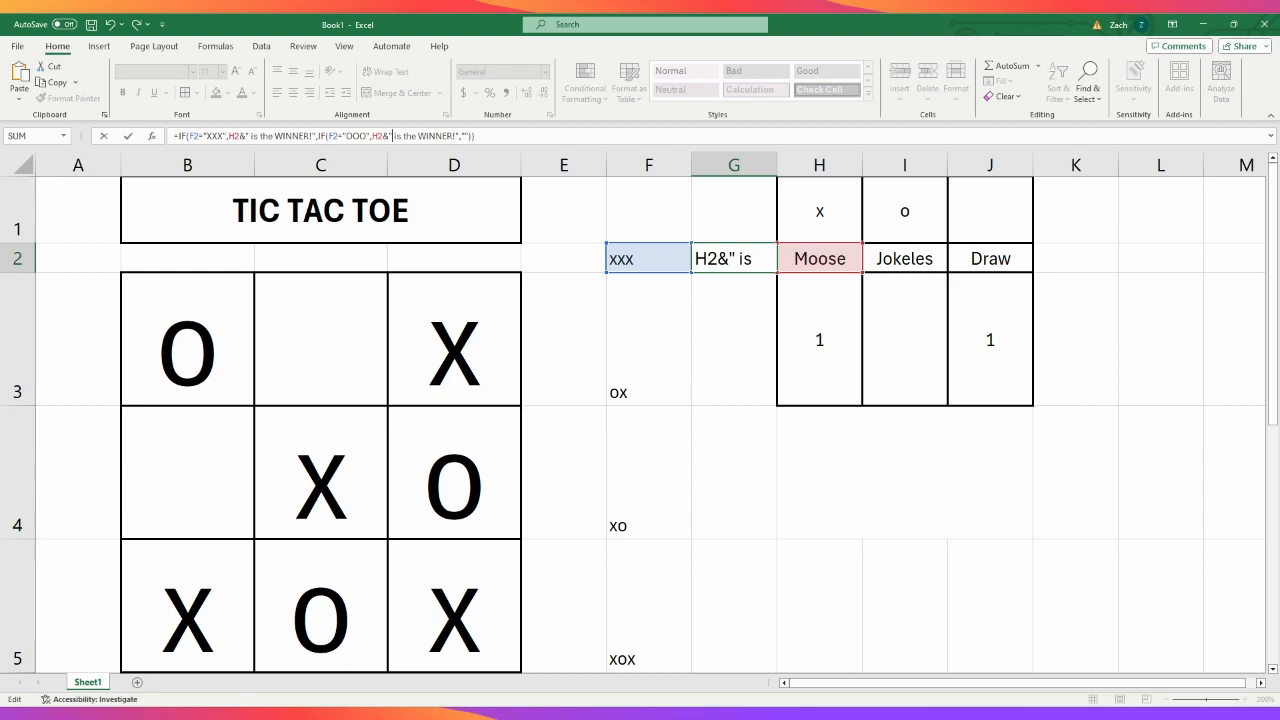
{"action": "key", "text": "Return"}
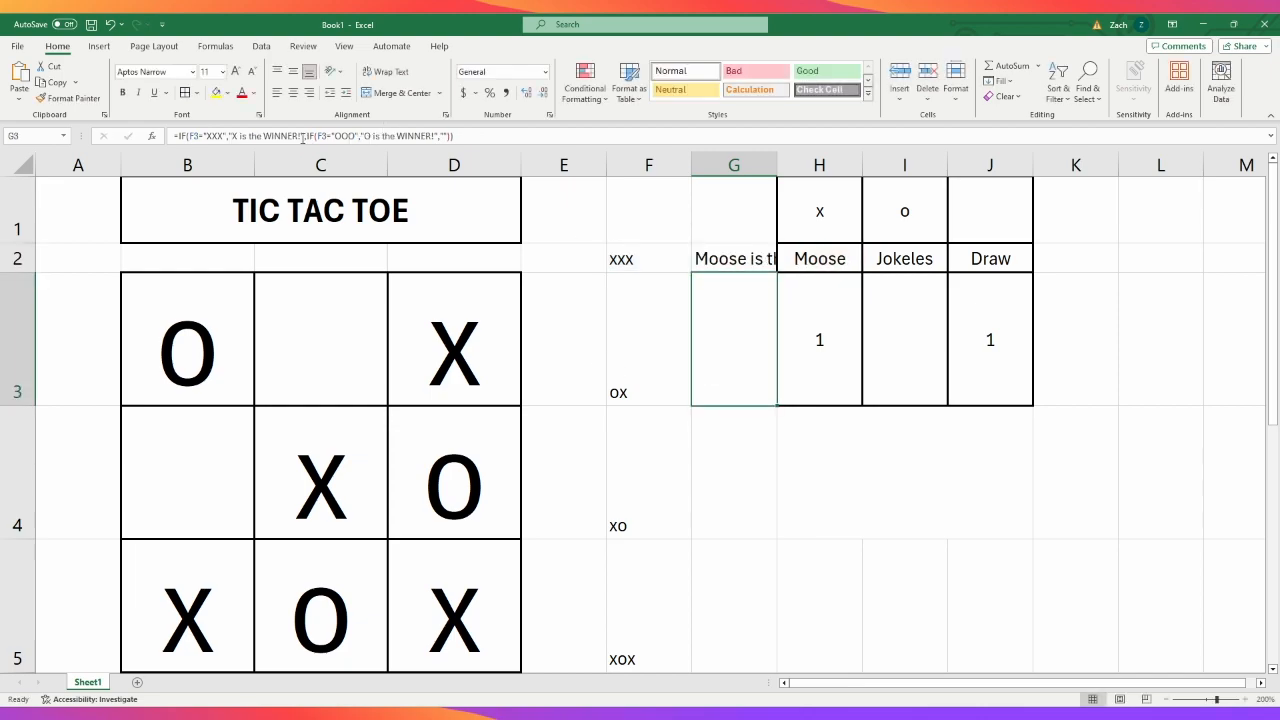
{"action": "left_click", "coordinate": [232, 136]}
{"action": "double_click", "coordinate": [233, 136]}
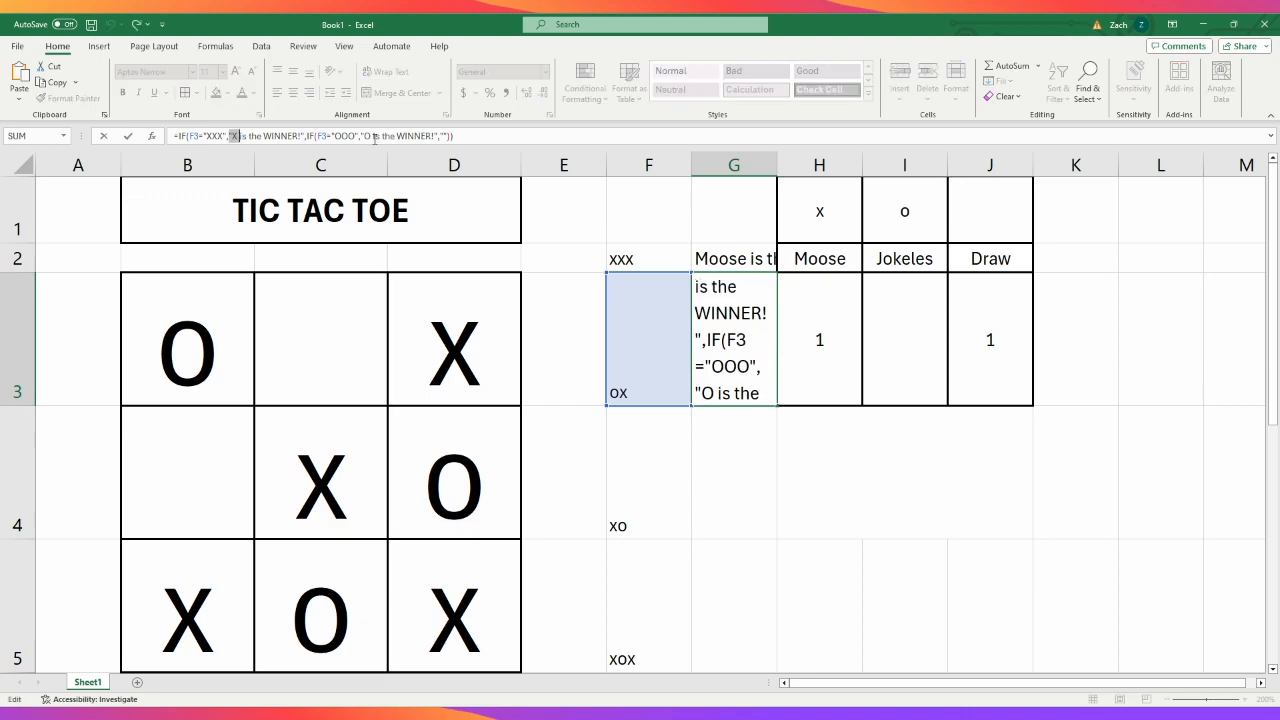
{"action": "key", "text": "Left"}
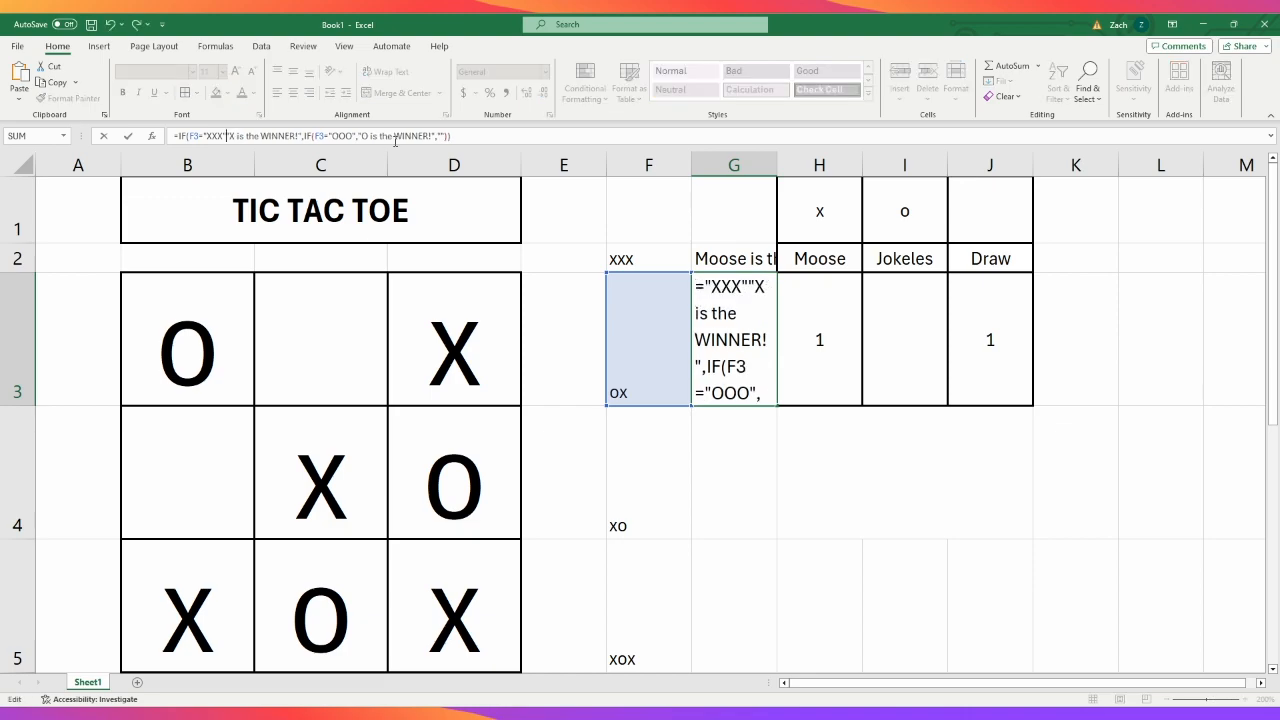
{"action": "key", "text": "BackSpace"}
{"action": "key", "text": "BackSpace"}
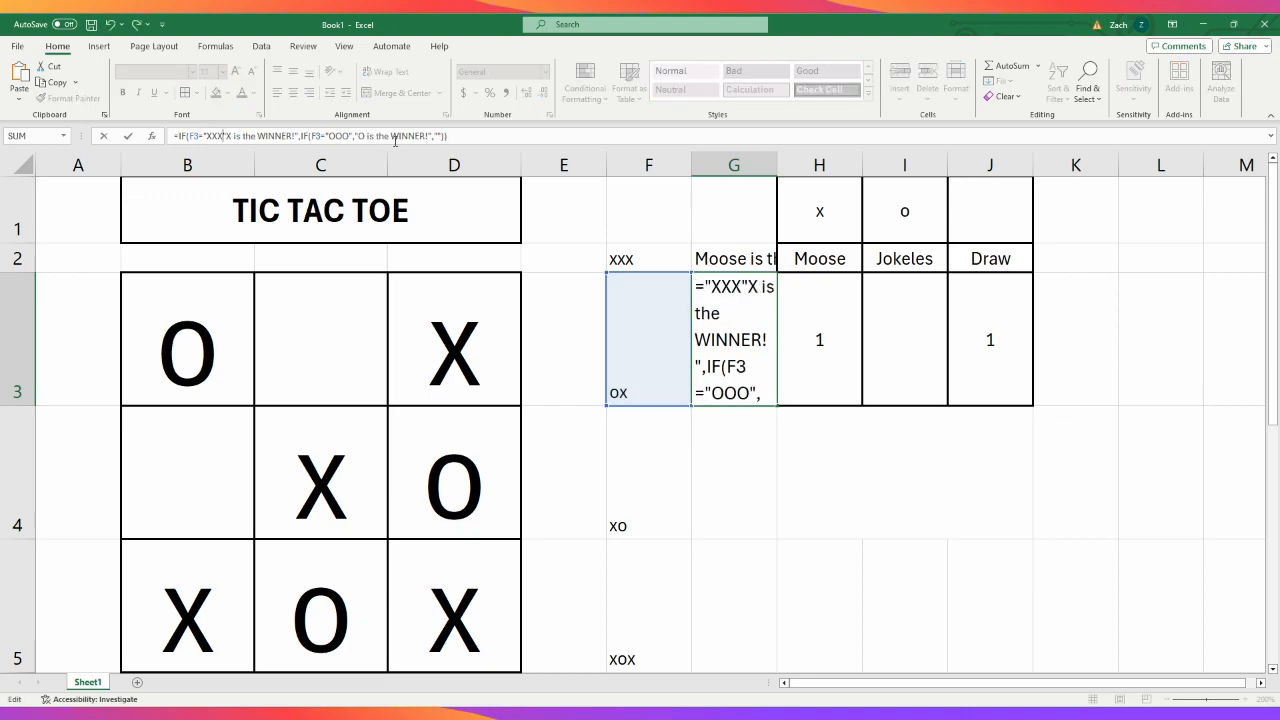
{"action": "type", "text": ","}
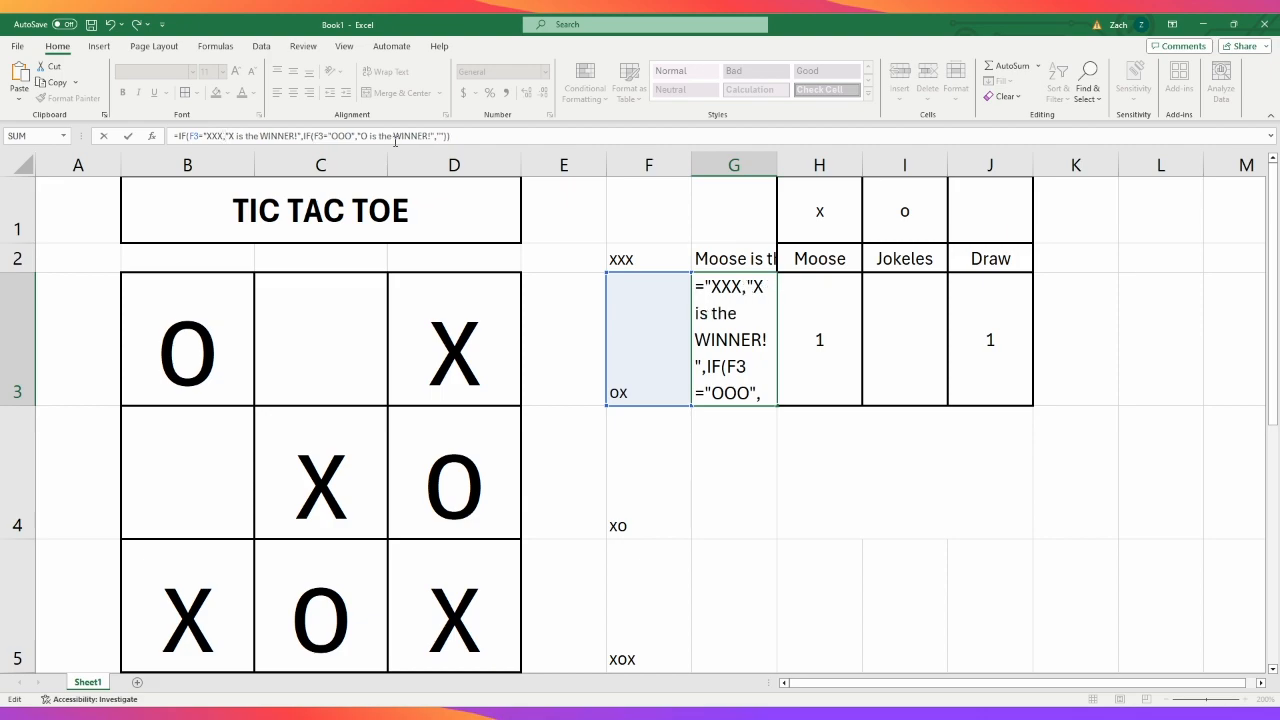
{"action": "type", "text": "H2&\""}
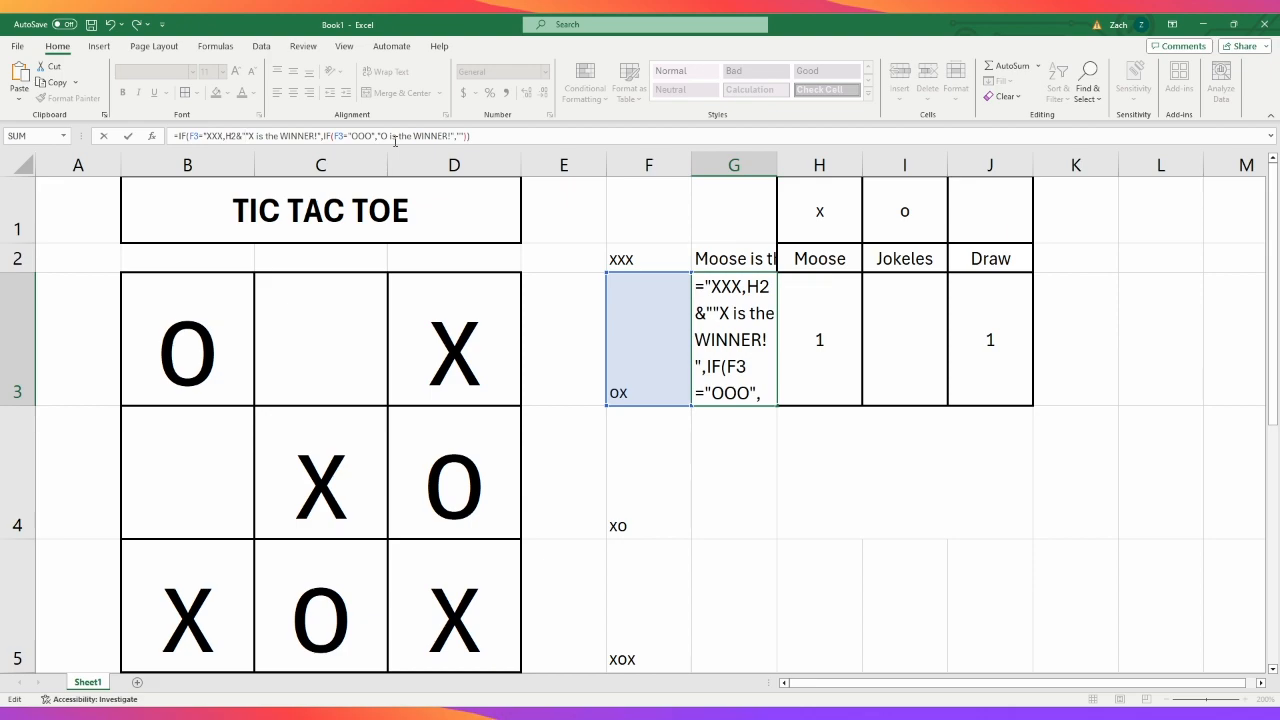
{"action": "key", "text": "Delete"}
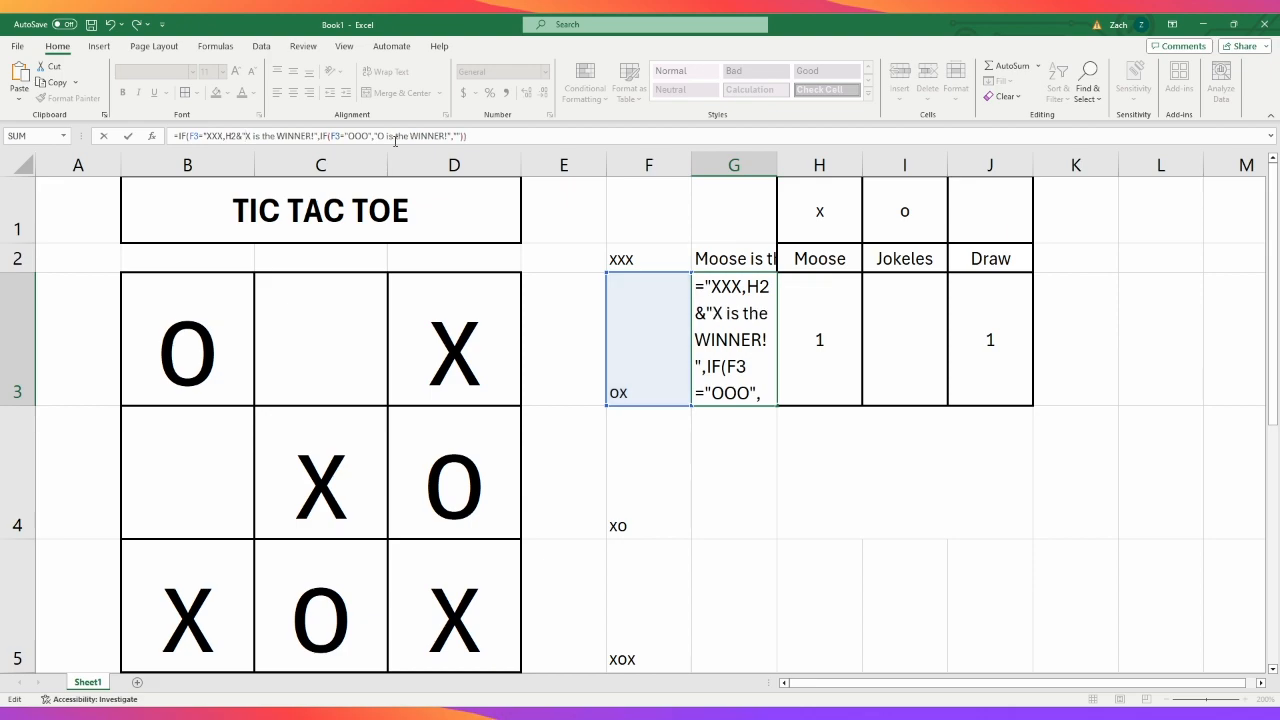
{"action": "key", "text": "Delete"}
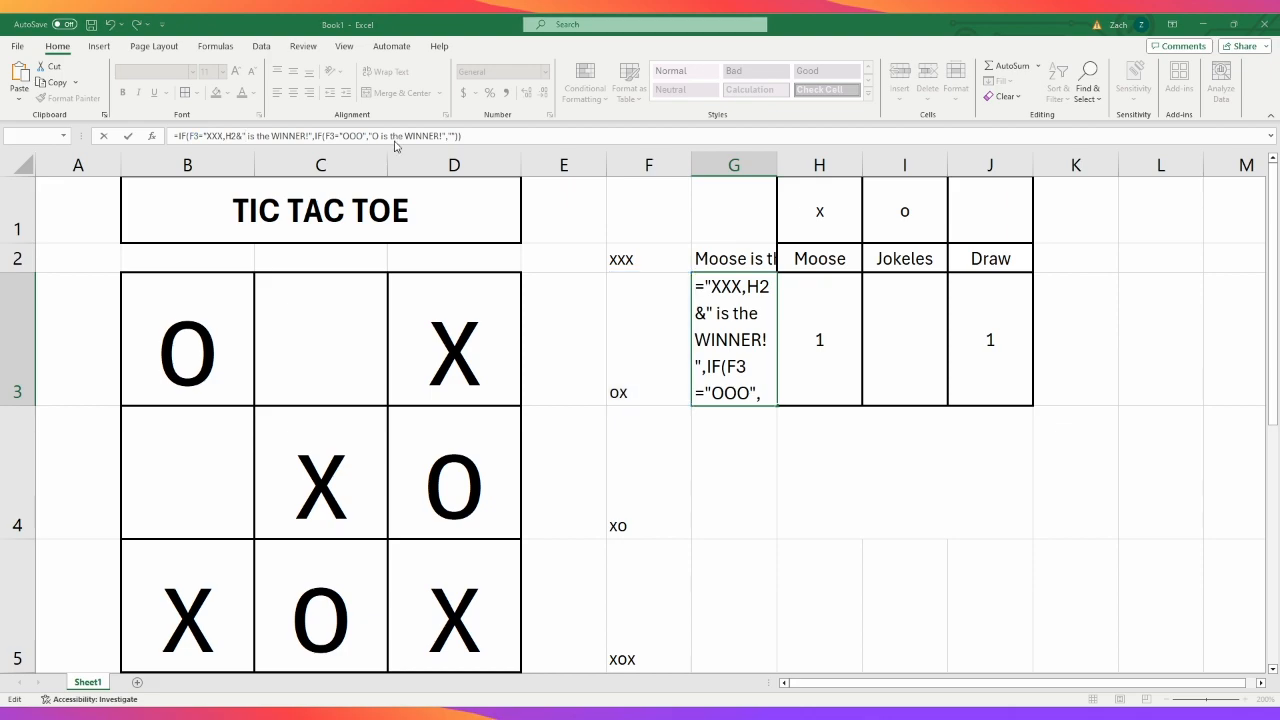
{"action": "key", "text": "Escape"}
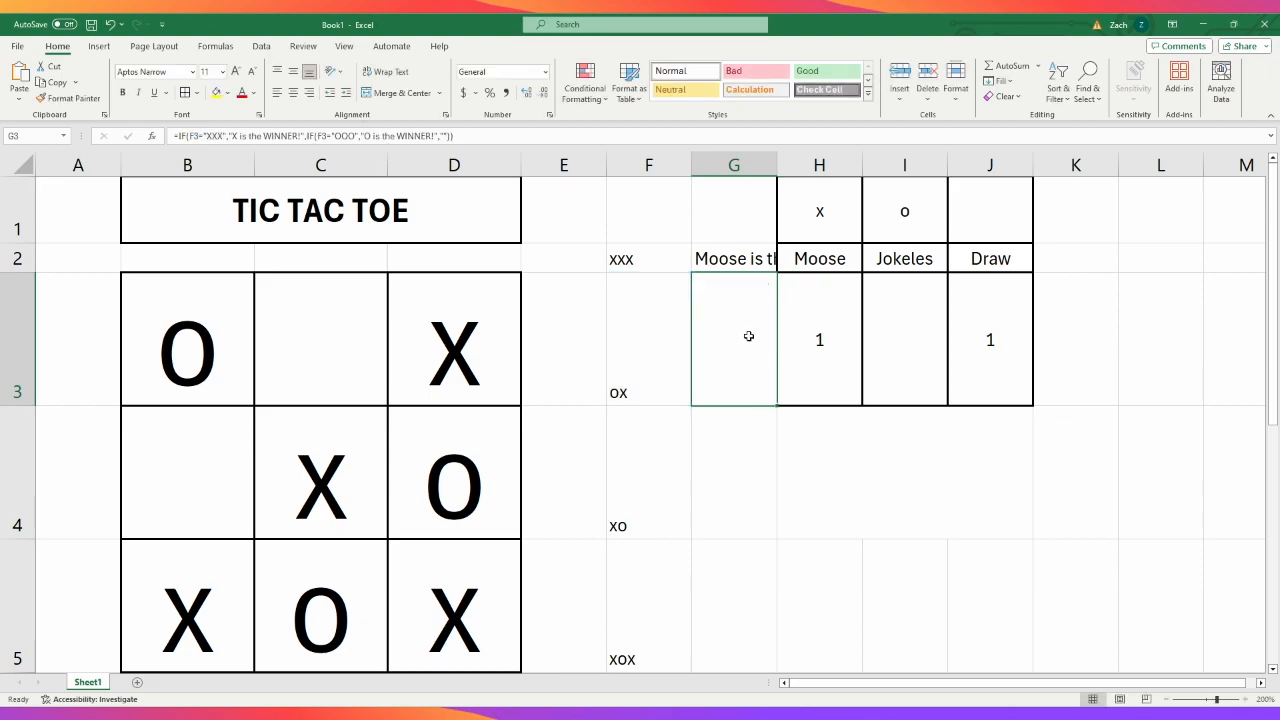
- In the G3 formula, replace the X and O in both winner messages with the H2&" reference
{"action": "left_click", "coordinate": [234, 138]}
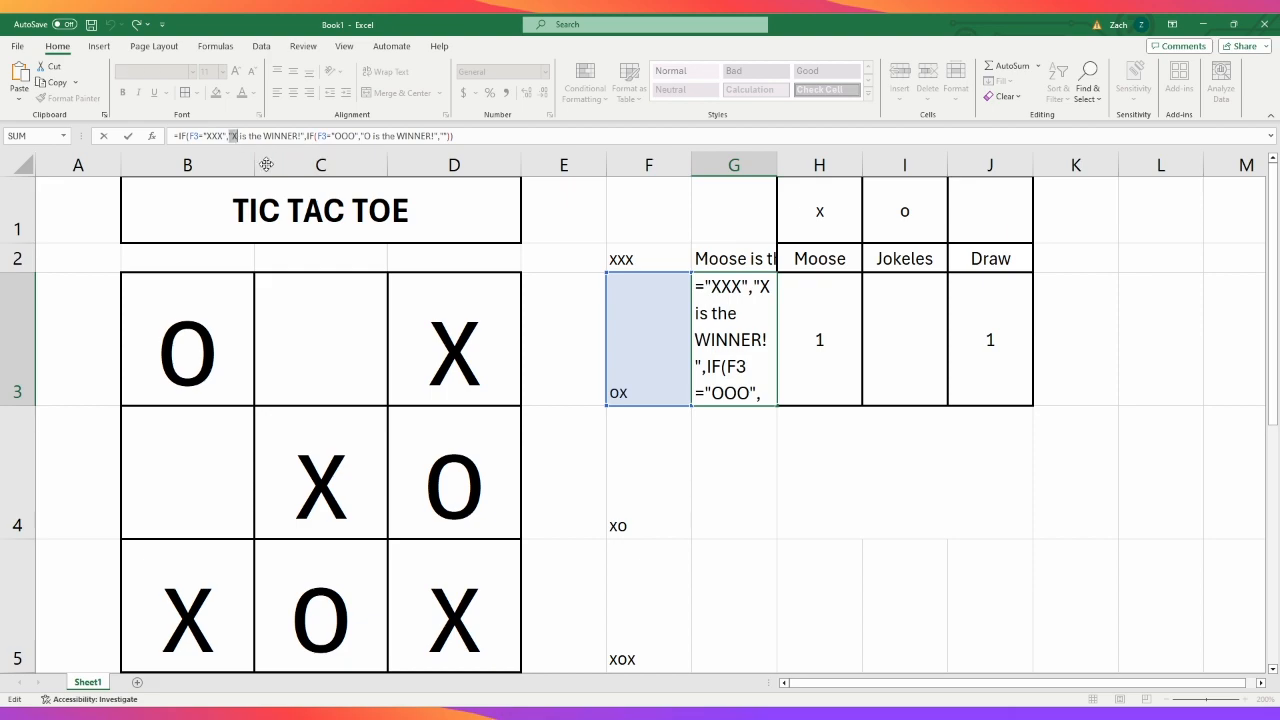
{"action": "type", "text": "H2&\""}
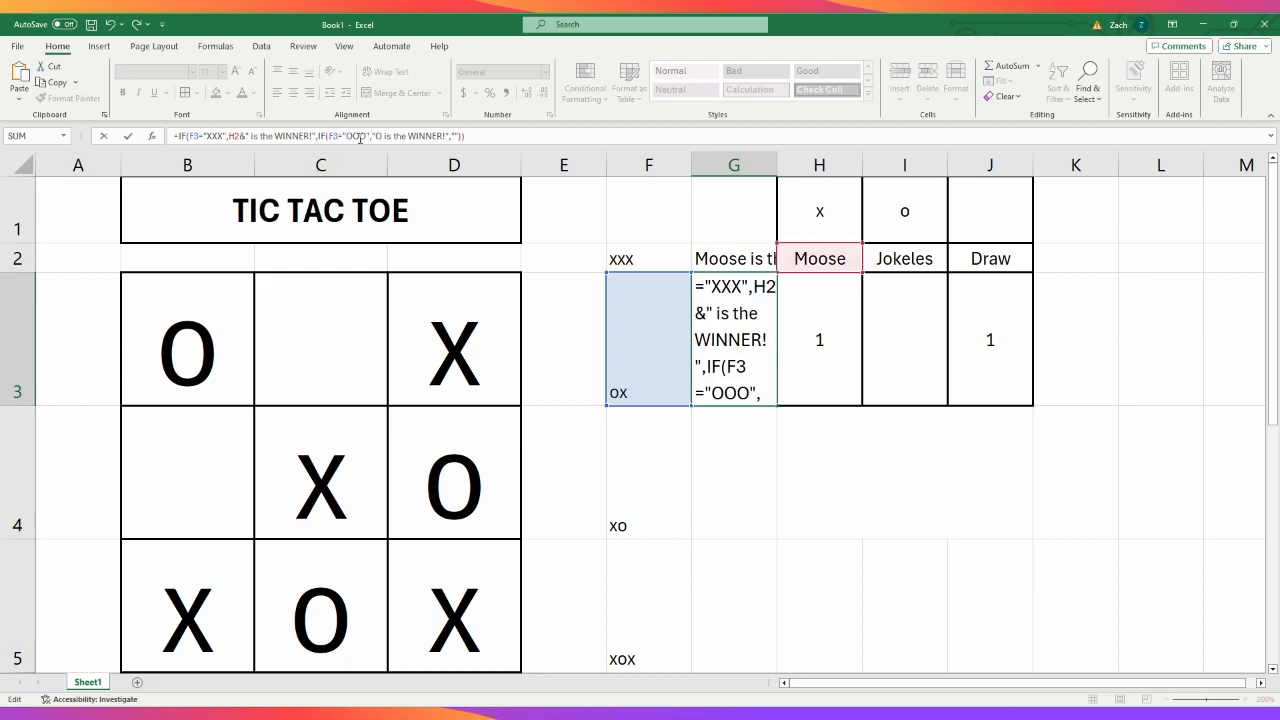
{"action": "left_click_drag", "start_coordinate": [329, 137], "coordinate": [383, 137]}
{"action": "type", "text": "H2&\""}
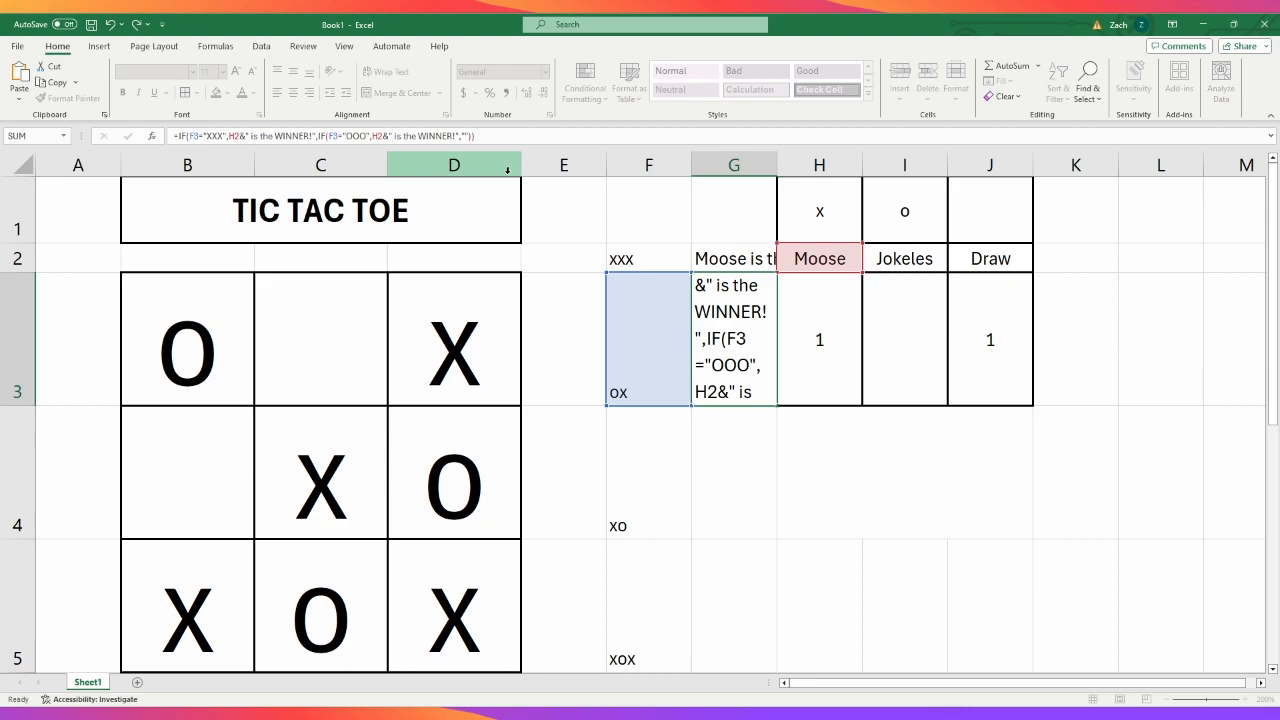
{"action": "key", "text": "Return"}
- In the G4 formula, replace the X and O in both winner messages with the H2&" reference
{"action": "left_click_drag", "start_coordinate": [229, 136], "coordinate": [238, 136]}
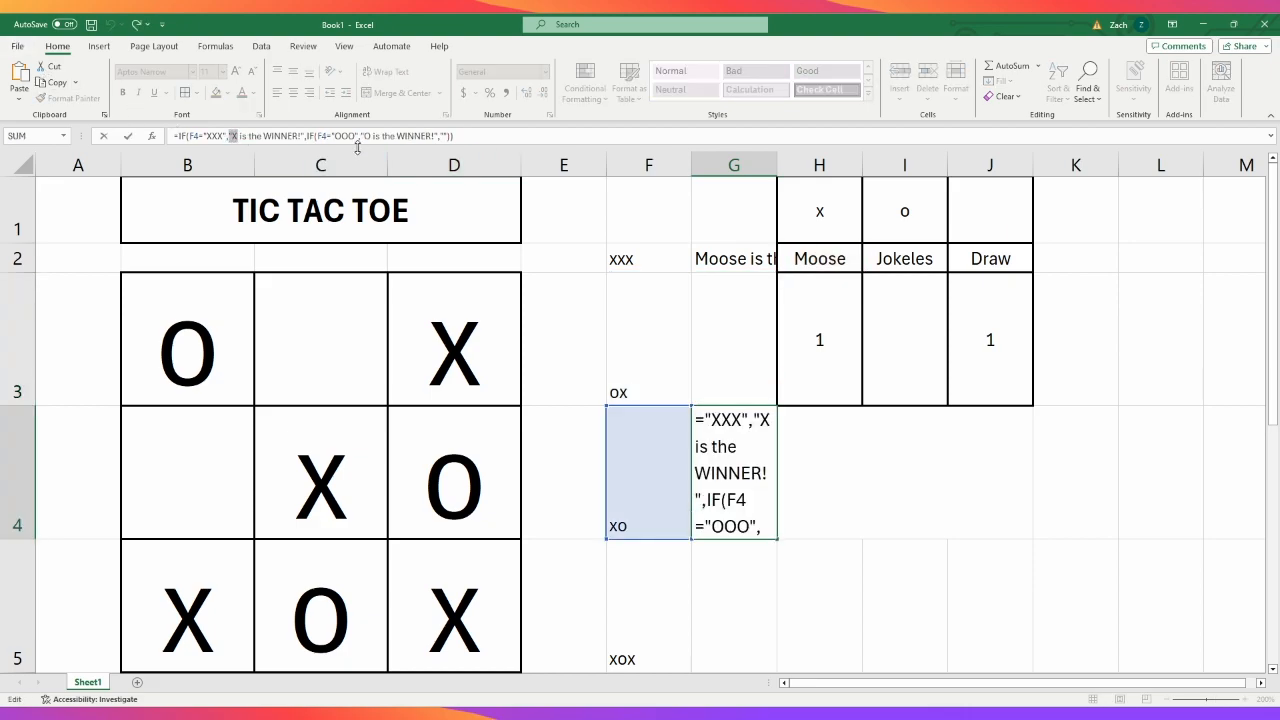
{"action": "type", "text": "H2&\""}
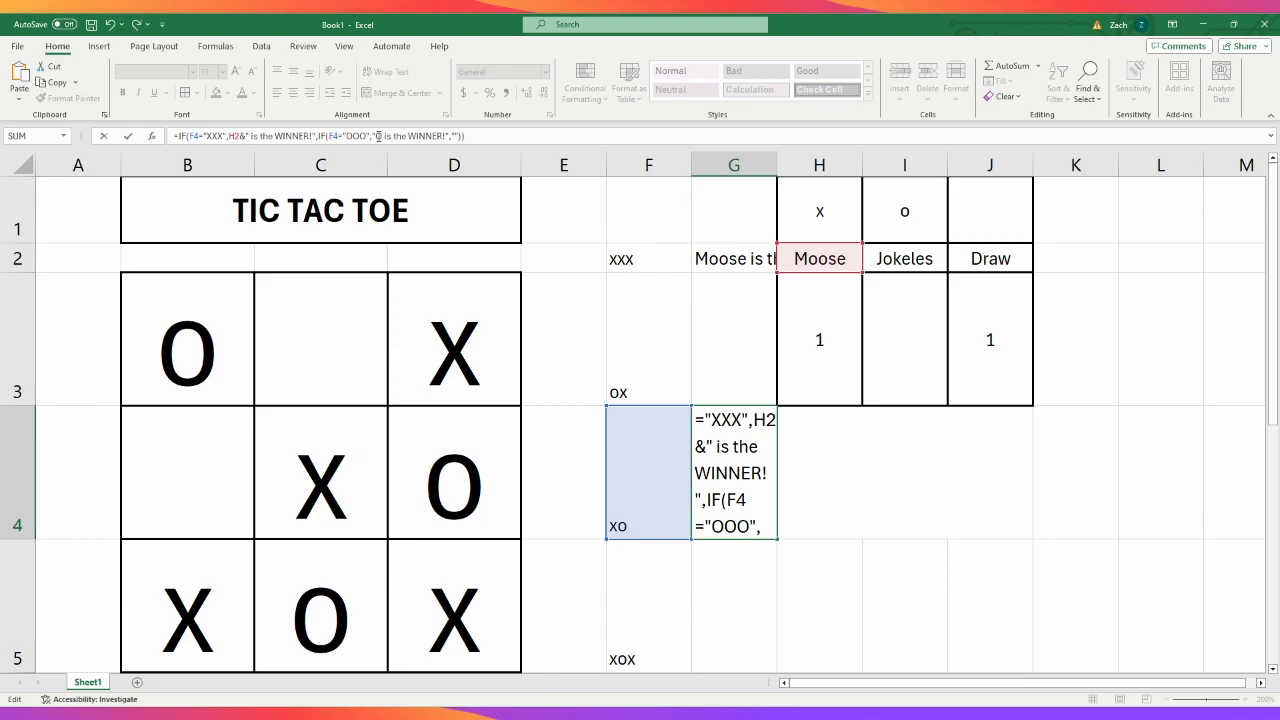
{"action": "left_click_drag", "start_coordinate": [373, 136], "coordinate": [379, 138]}
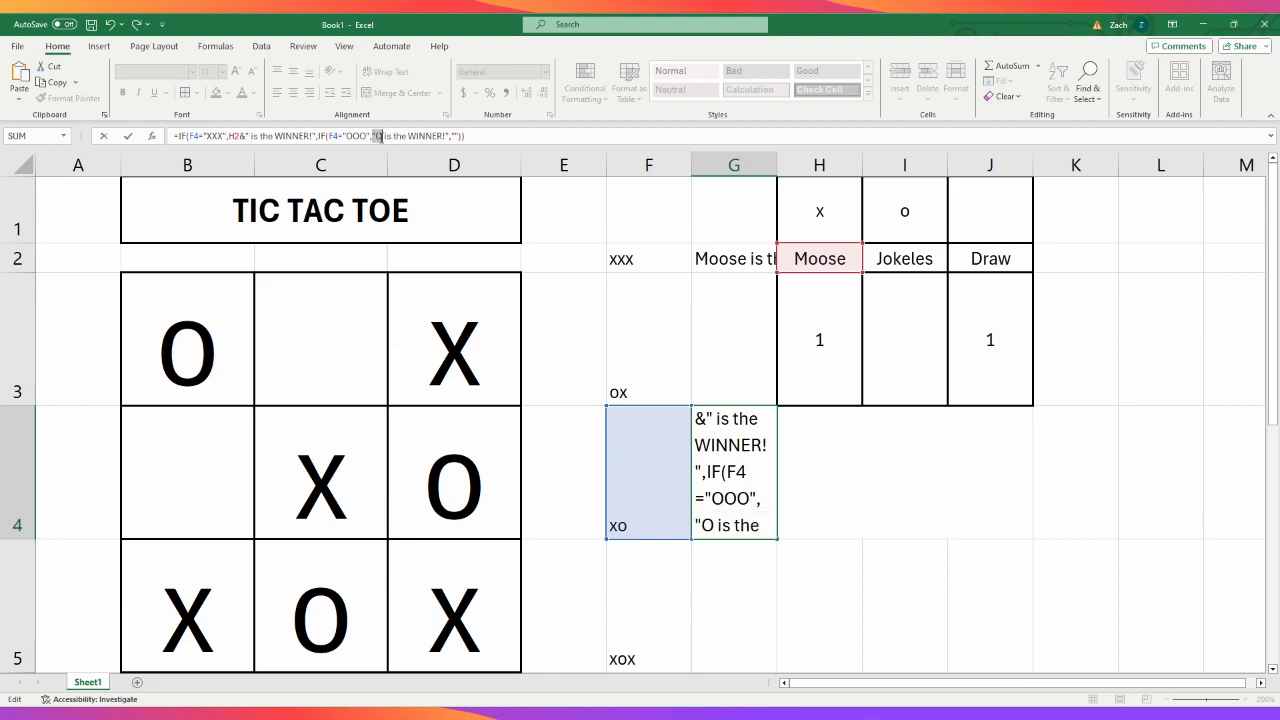
{"action": "type", "text": "H2&\""}
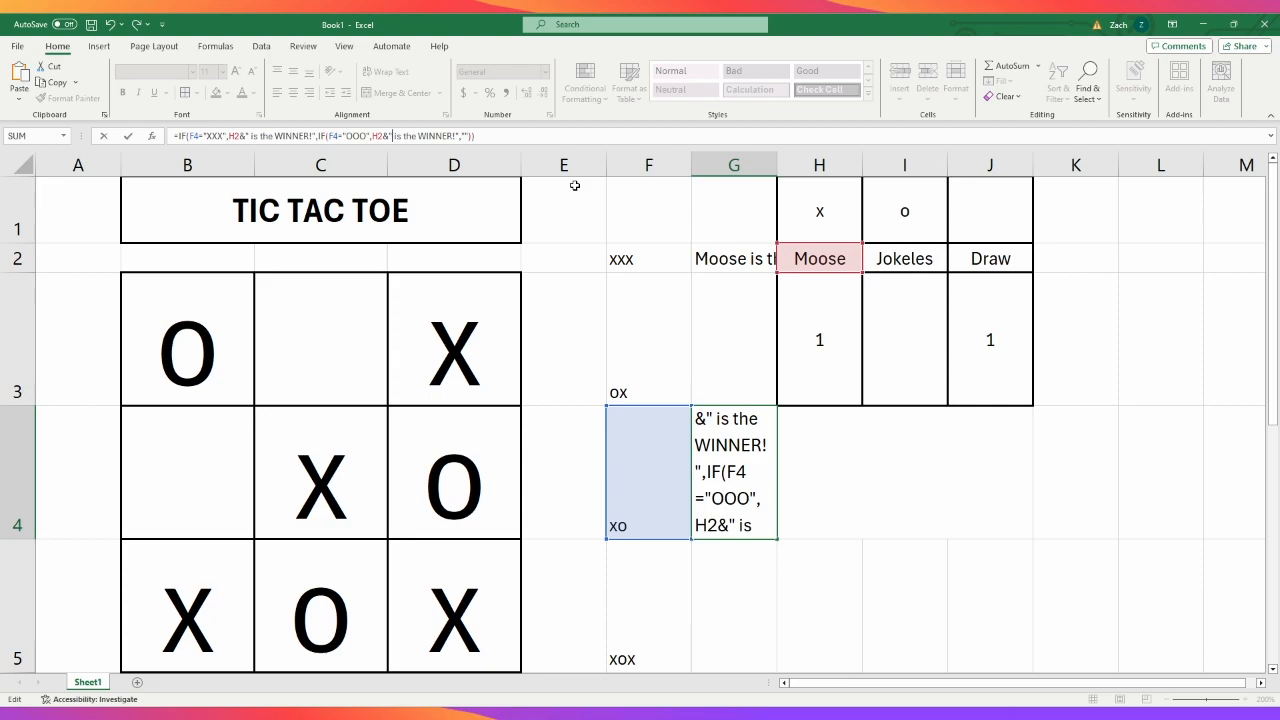
{"action": "key", "text": "Return"}
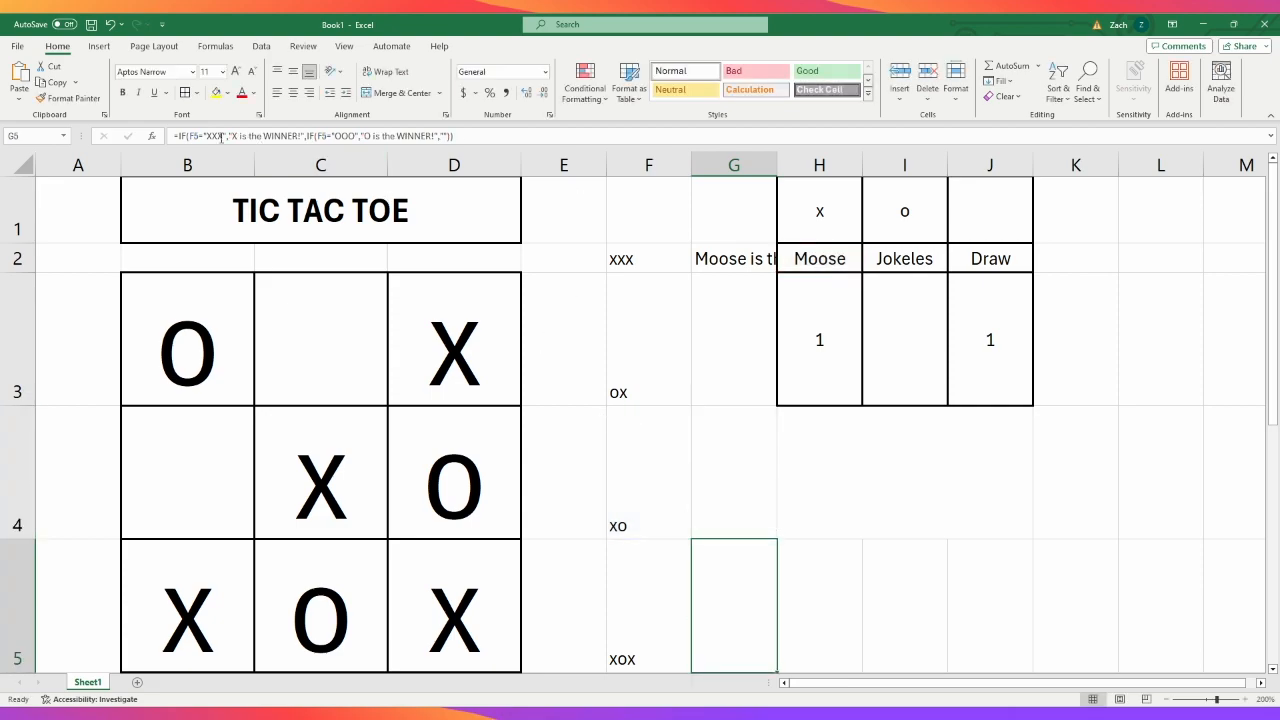
- In the G5 formula, replace the X and O in both winner messages with the H2&" reference
{"action": "left_click", "coordinate": [228, 135]}
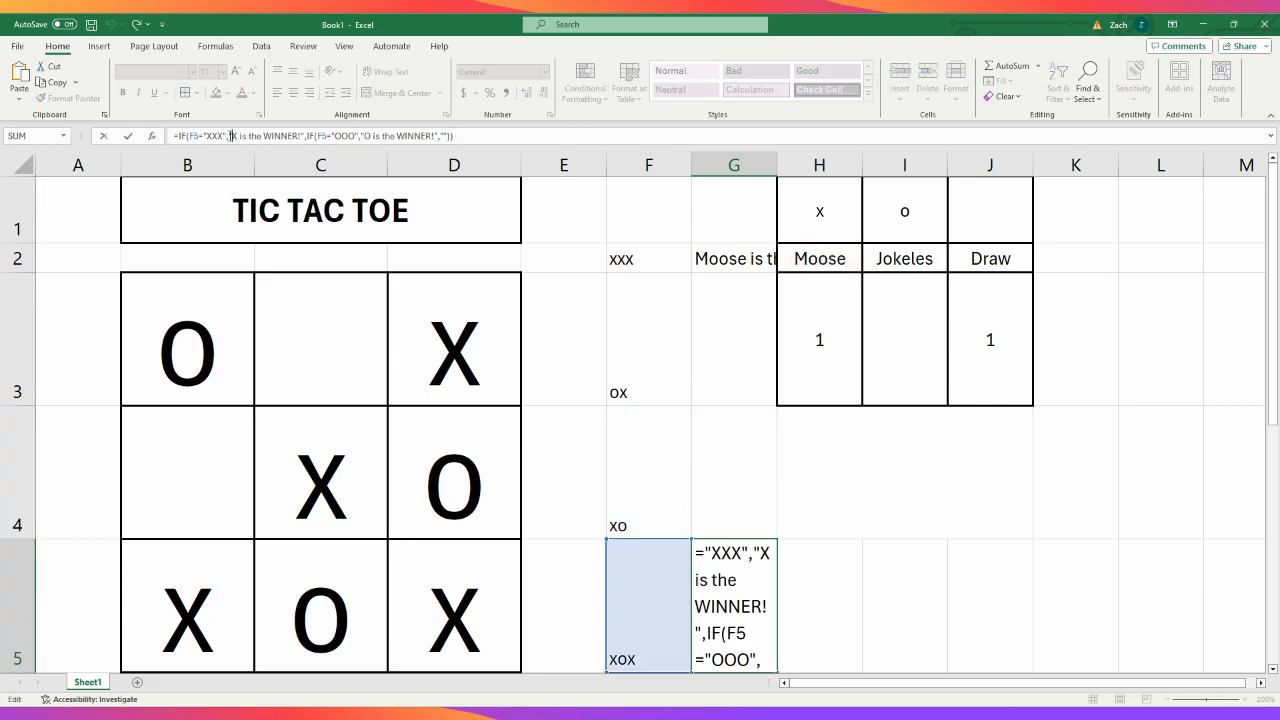
{"action": "left_click_drag", "start_coordinate": [230, 135], "coordinate": [240, 135]}
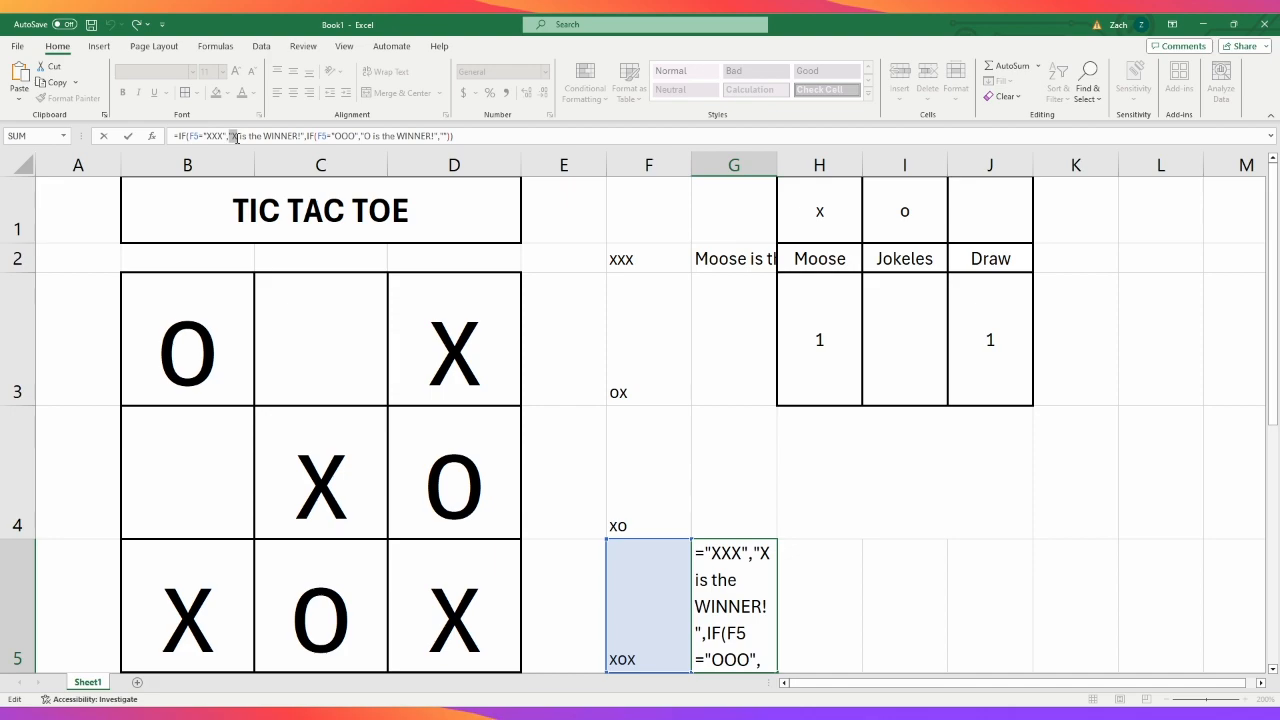
{"action": "type", "text": "H2&\""}
{"action": "double_click", "coordinate": [334, 136]}
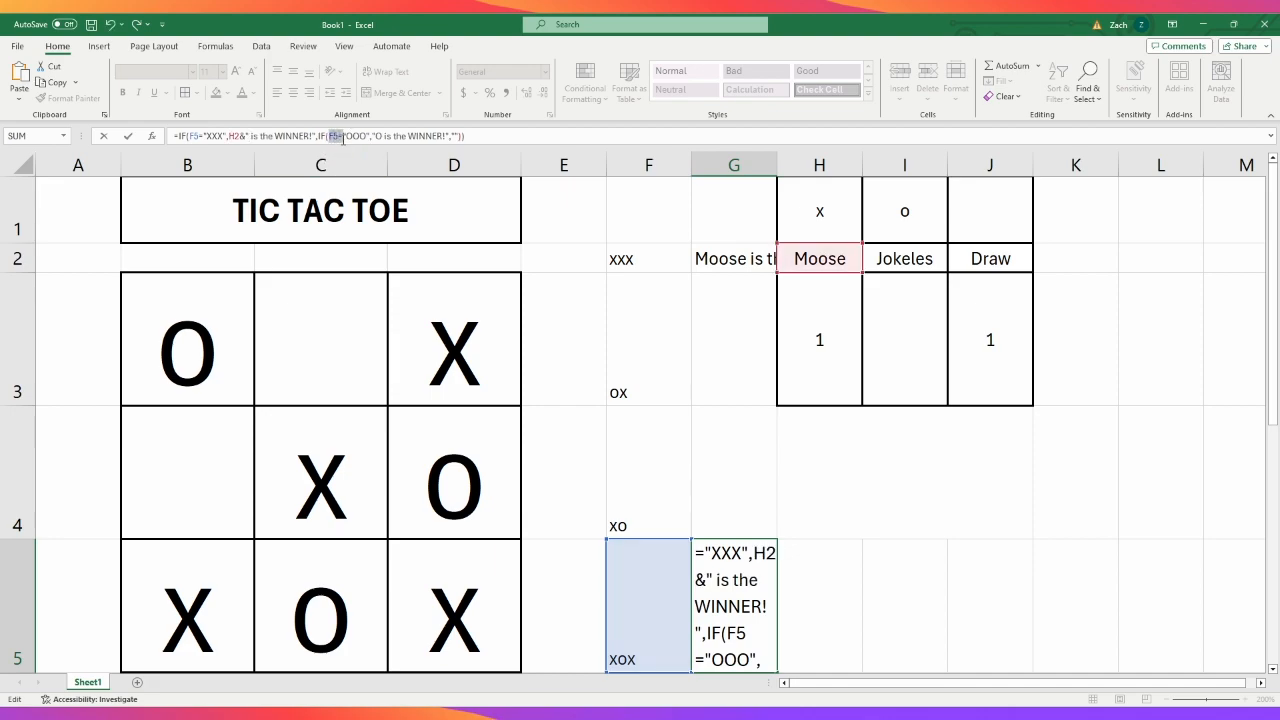
{"action": "left_click_drag", "start_coordinate": [372, 136], "coordinate": [385, 136]}
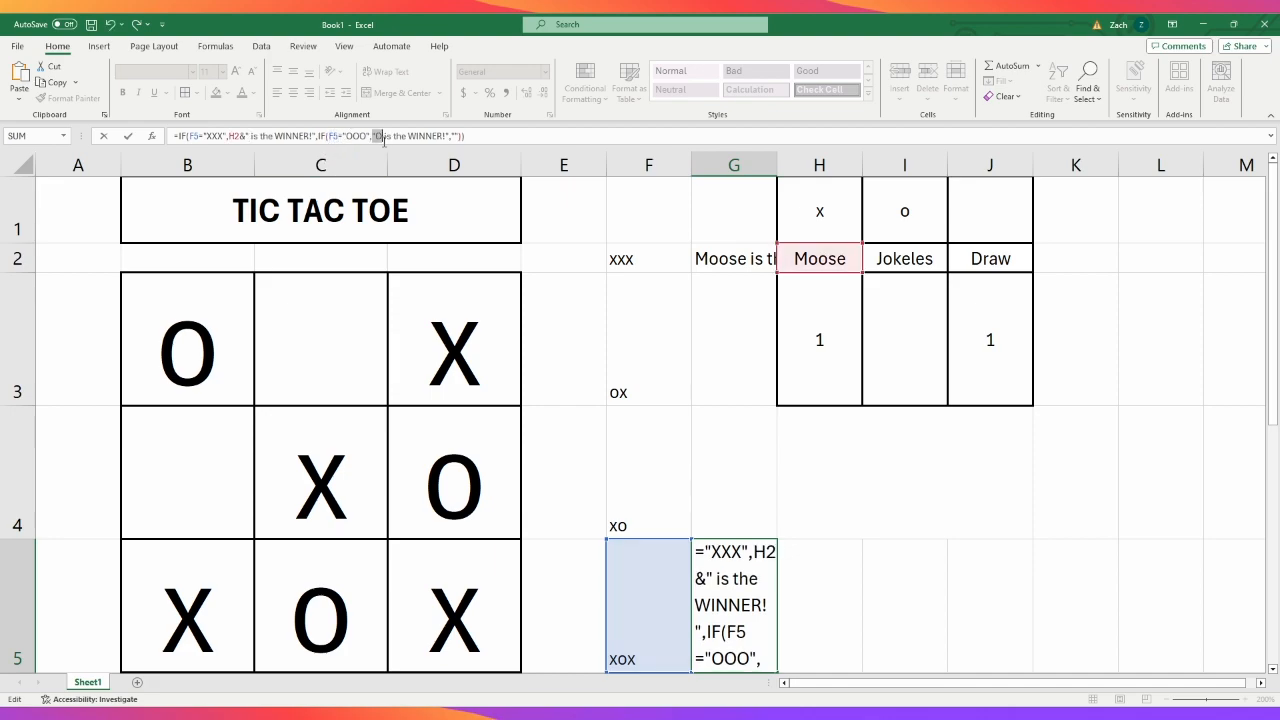
{"action": "type", "text": "H2&\""}
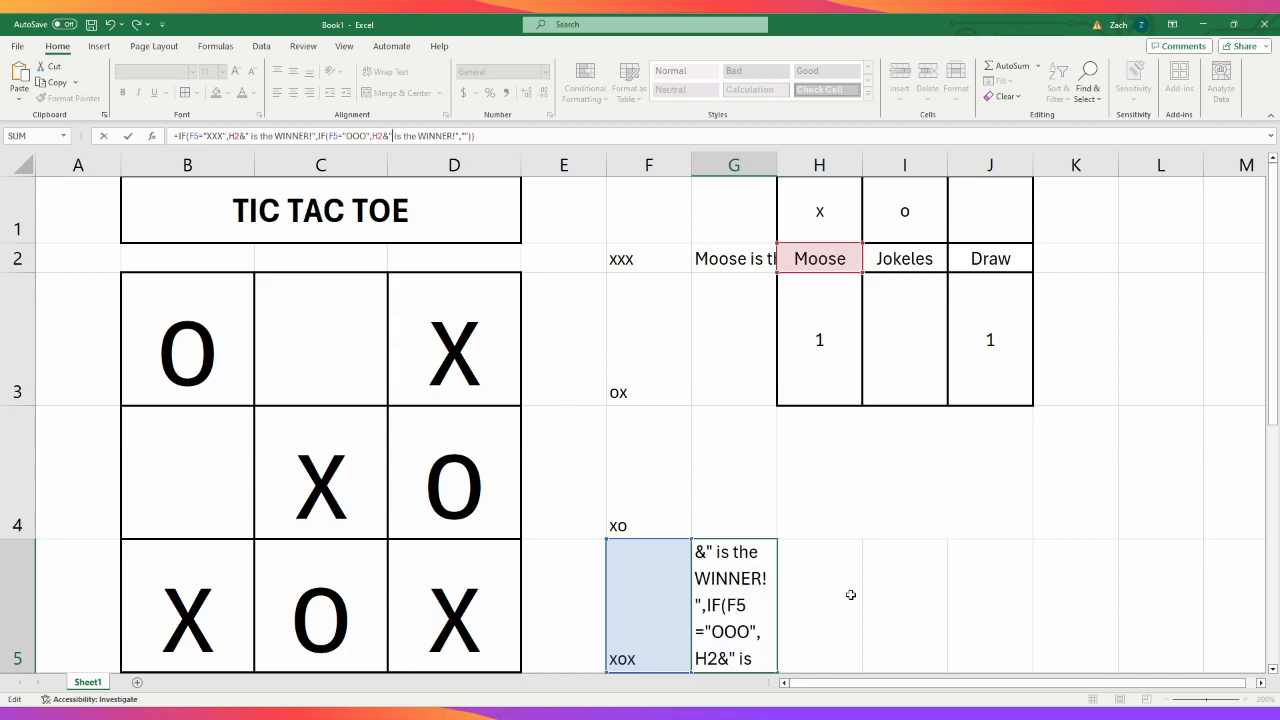
{"action": "key", "text": "Return"}
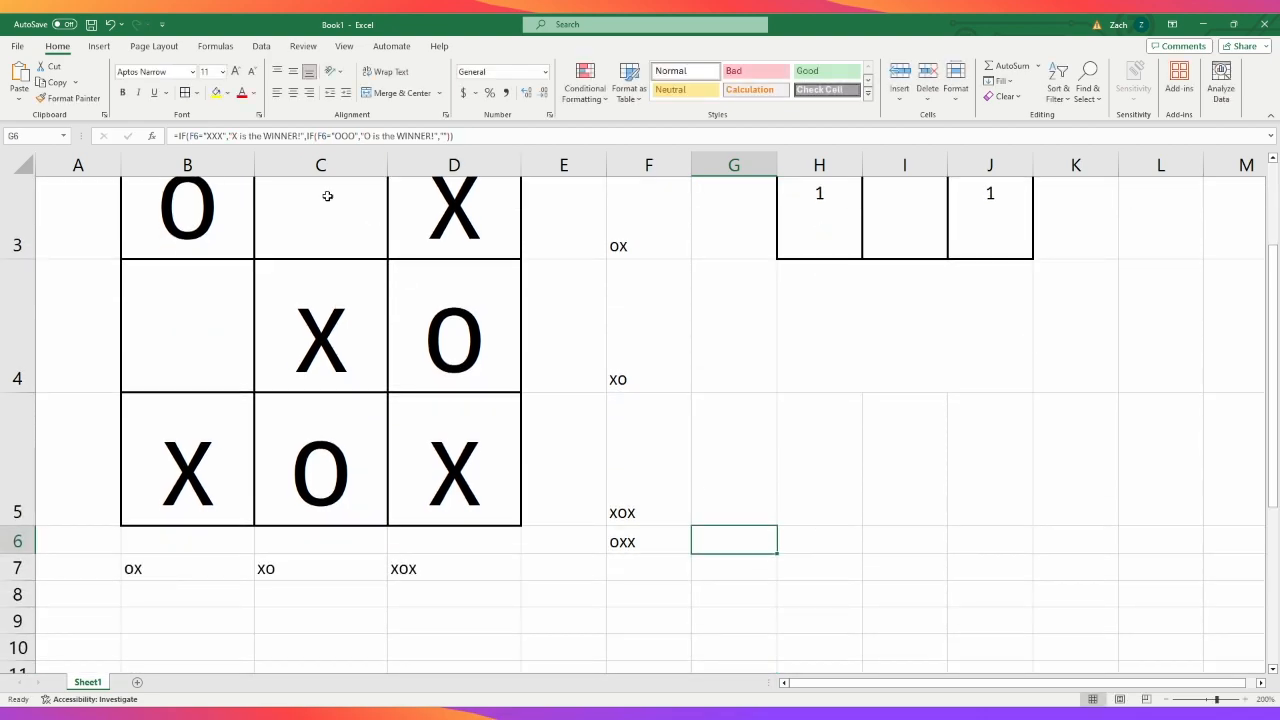
- In the G6 formula, replace the X and O in both winner messages with the H2&" reference
{"action": "double_click", "coordinate": [231, 135]}
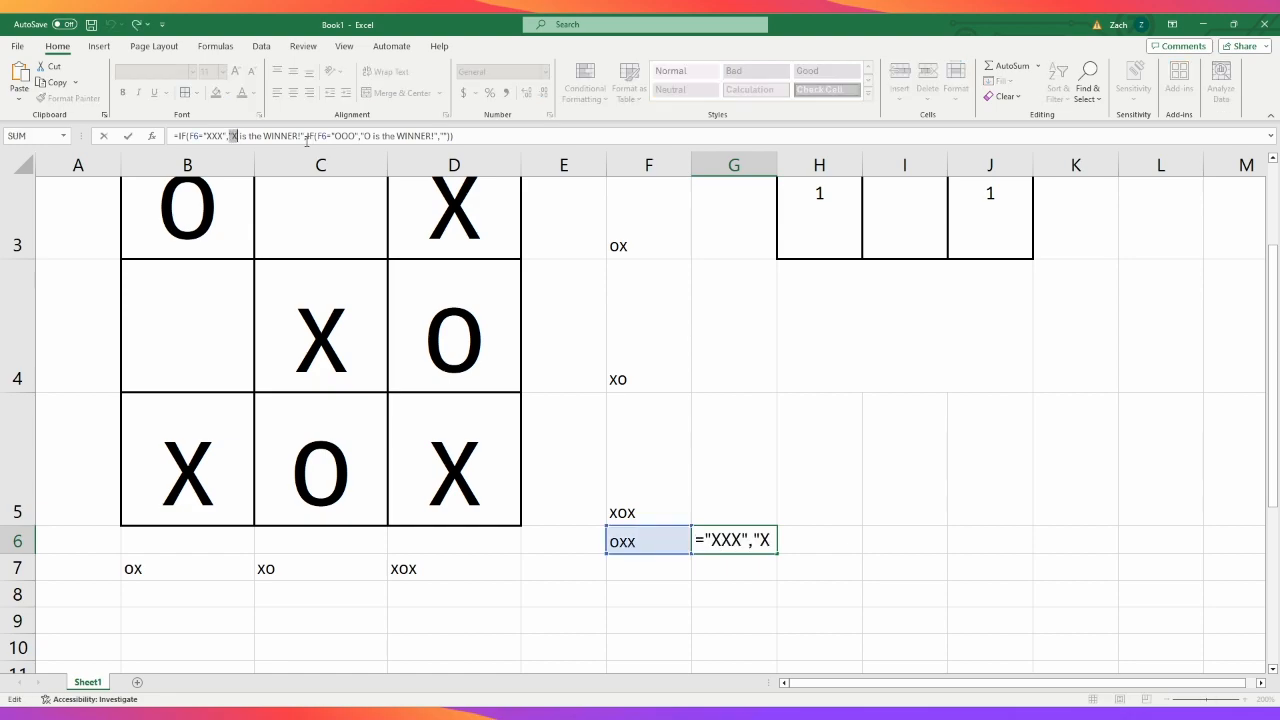
{"action": "type", "text": "H2&\""}
{"action": "double_click", "coordinate": [377, 136]}
{"action": "type", "text": "H2&\""}
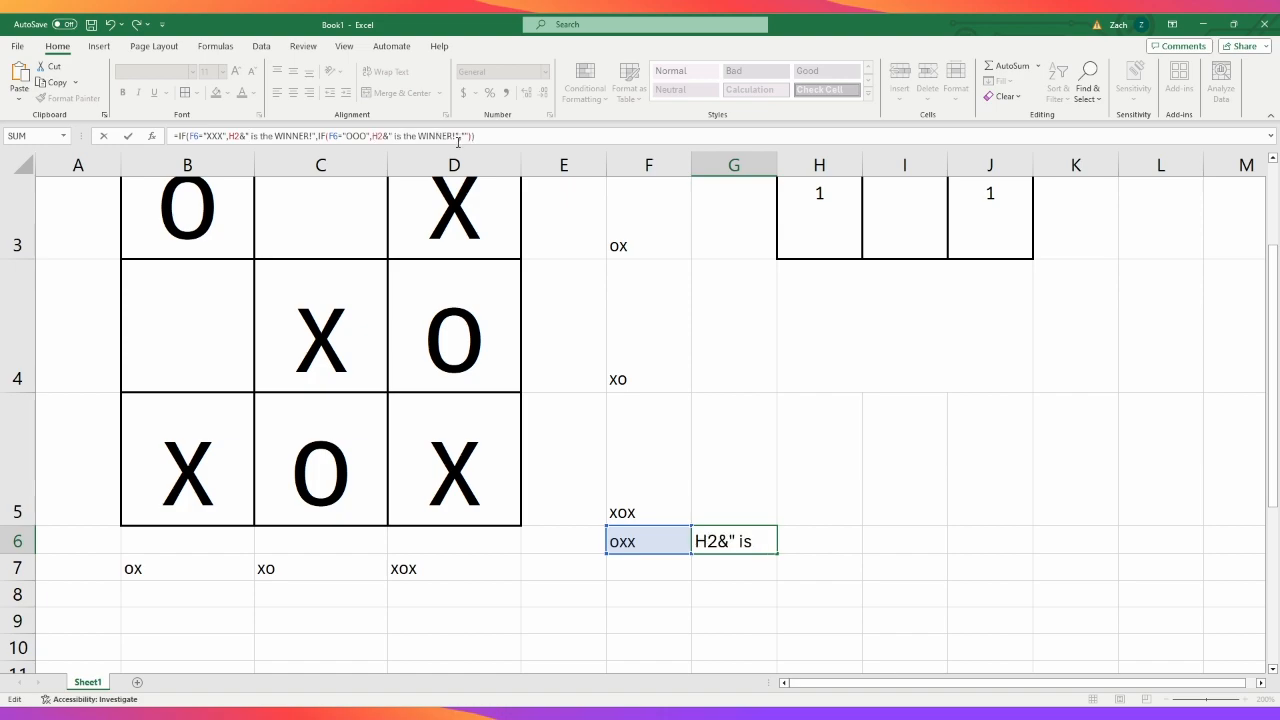
{"action": "key", "text": "Return"}
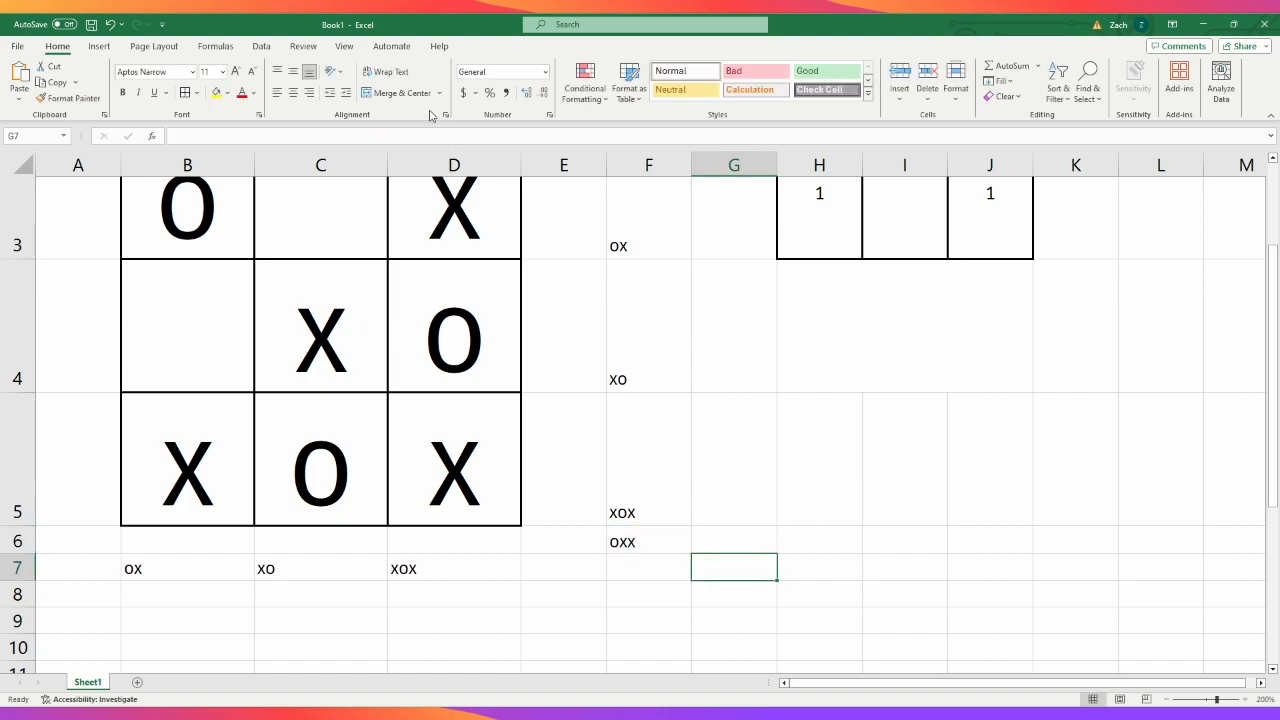
- In the B8 formula below the board, replace the X and O in both winner messages with H2&"
{"action": "left_click", "coordinate": [167, 593]}
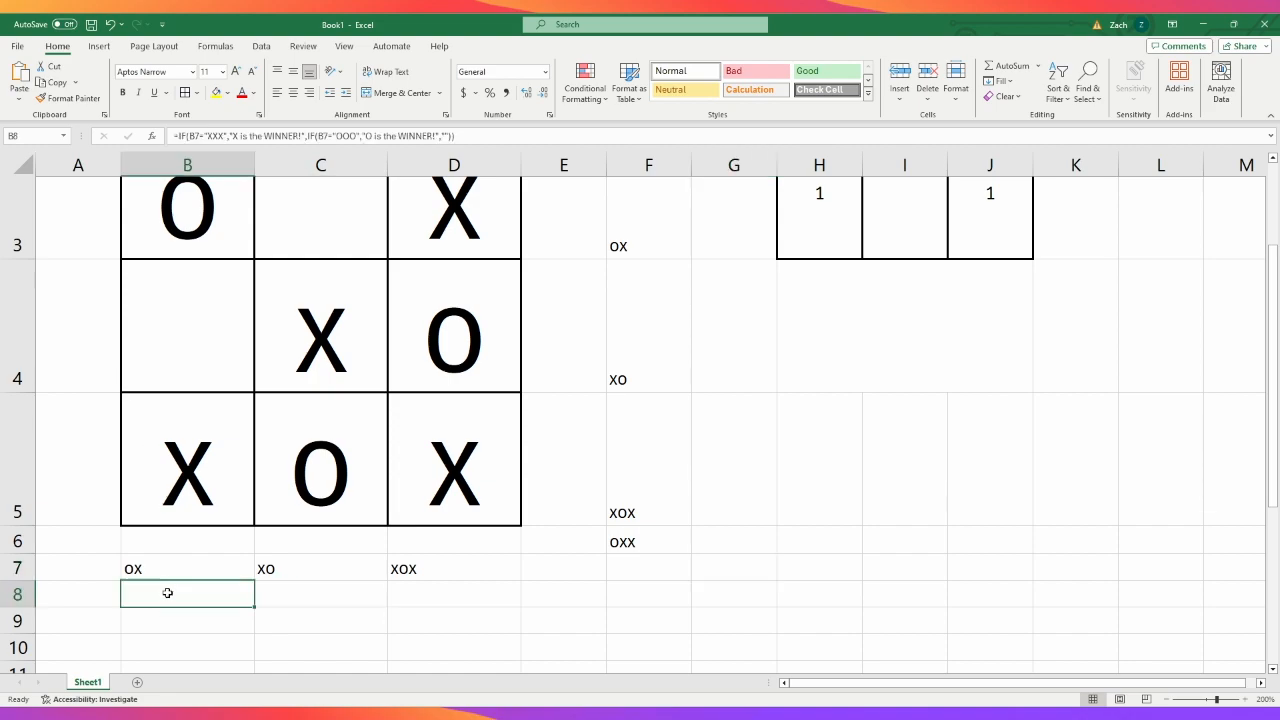
{"action": "double_click", "coordinate": [232, 136]}
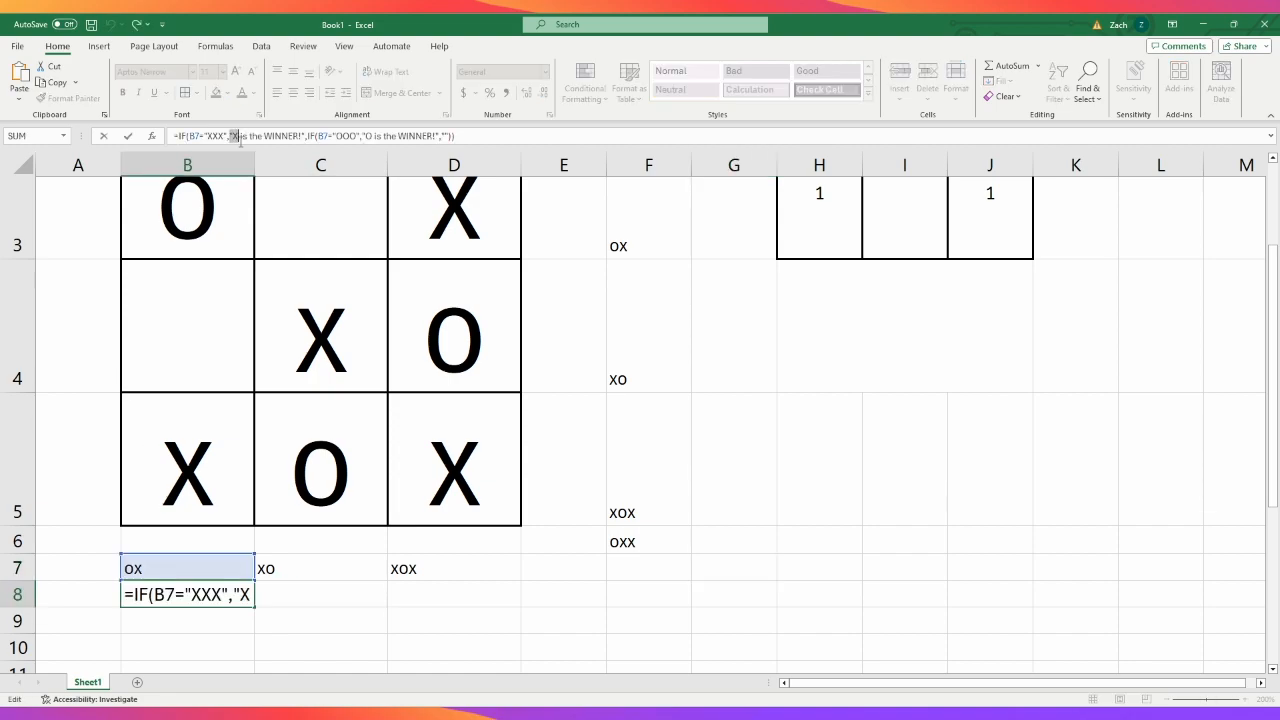
{"action": "type", "text": "H2&\""}
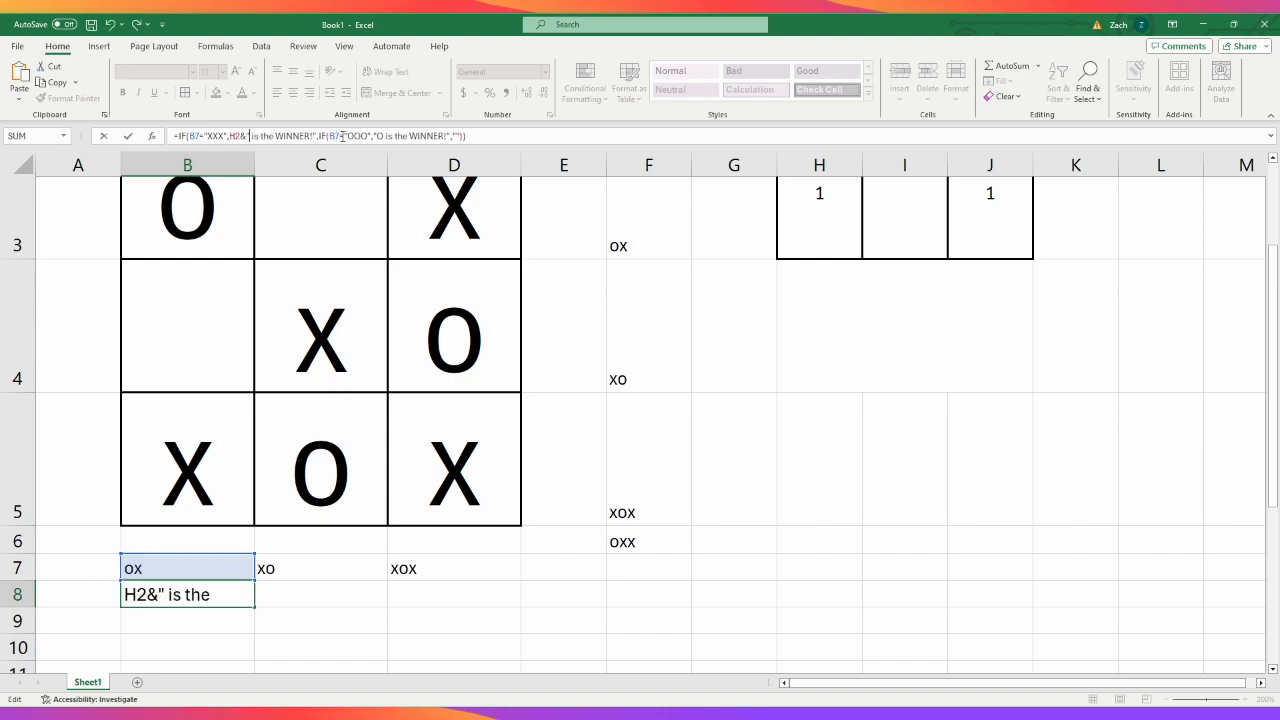
{"action": "left_click", "coordinate": [375, 136]}
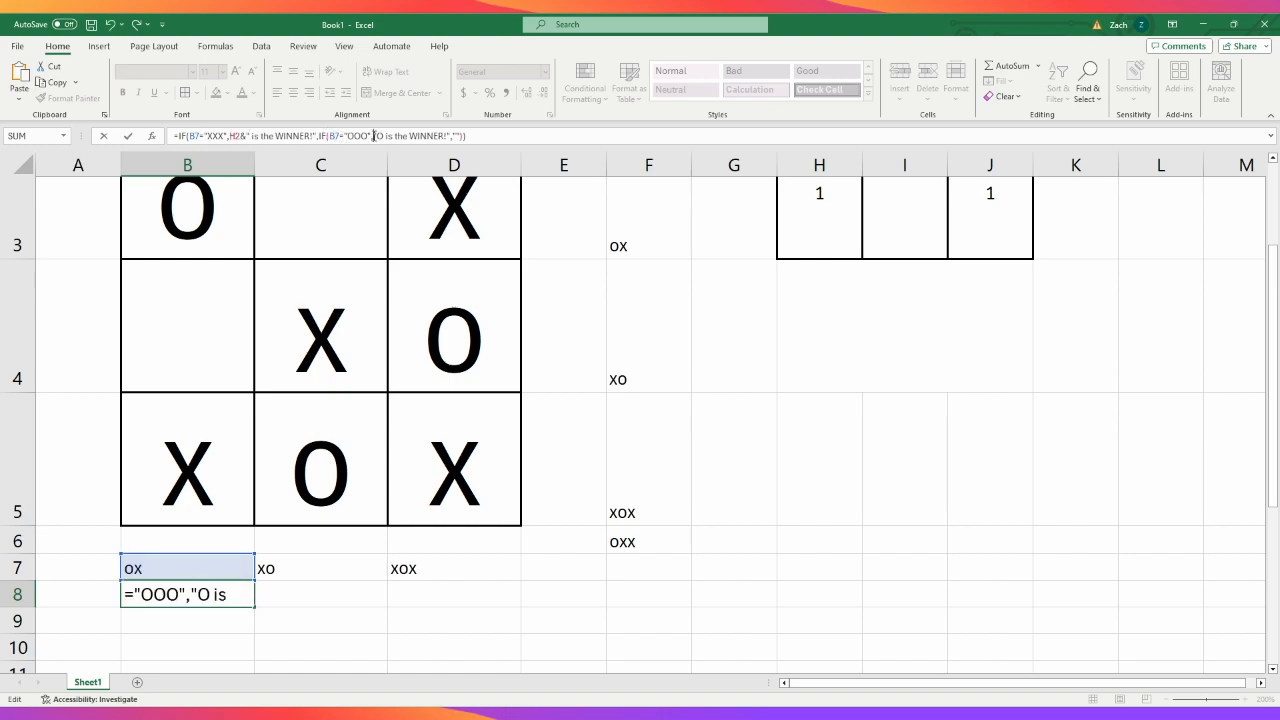
{"action": "type", "text": "H2&\""}
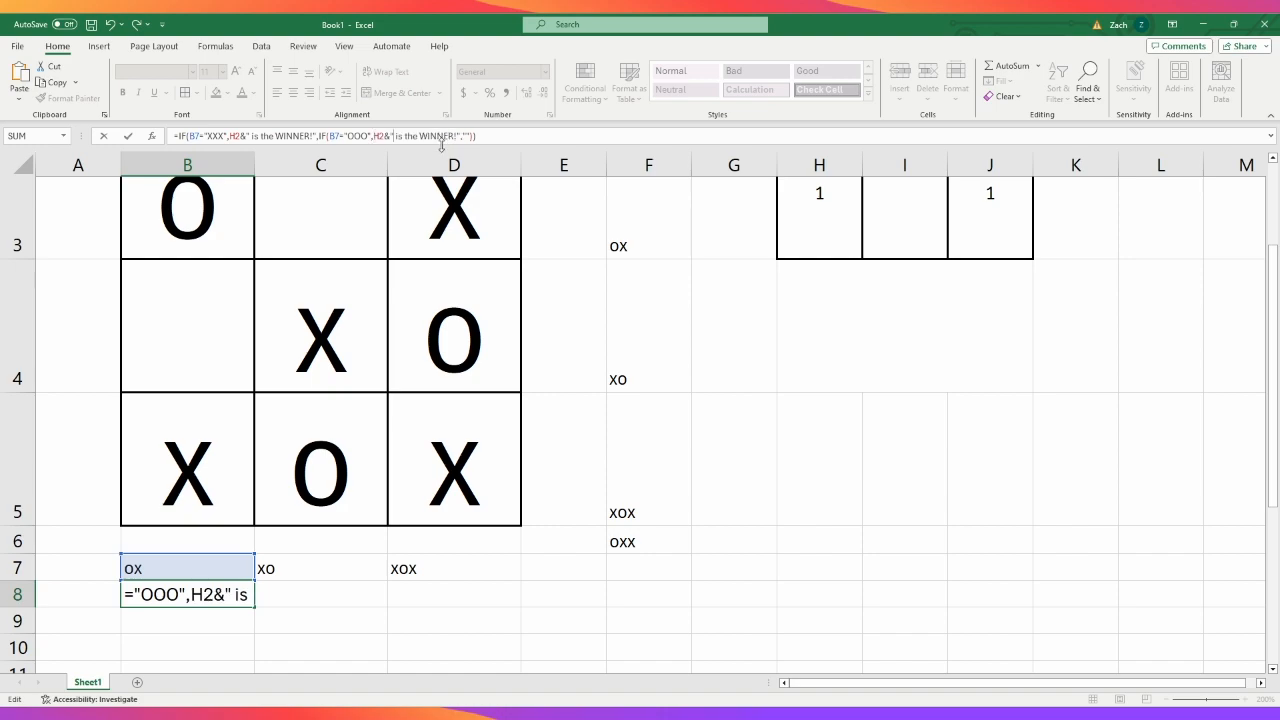
{"action": "key", "text": "Tab"}
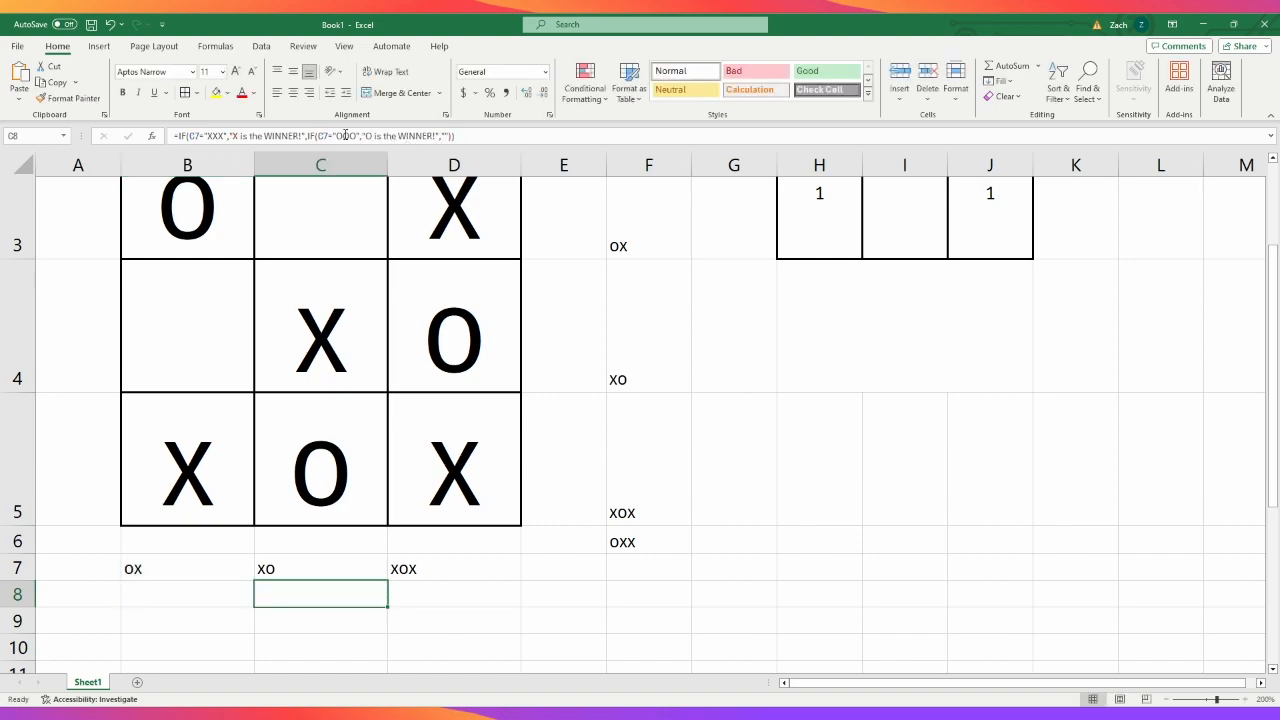
- In the C8 formula, replace the X and O in both winner messages with the H2&" reference
{"action": "double_click", "coordinate": [235, 136]}
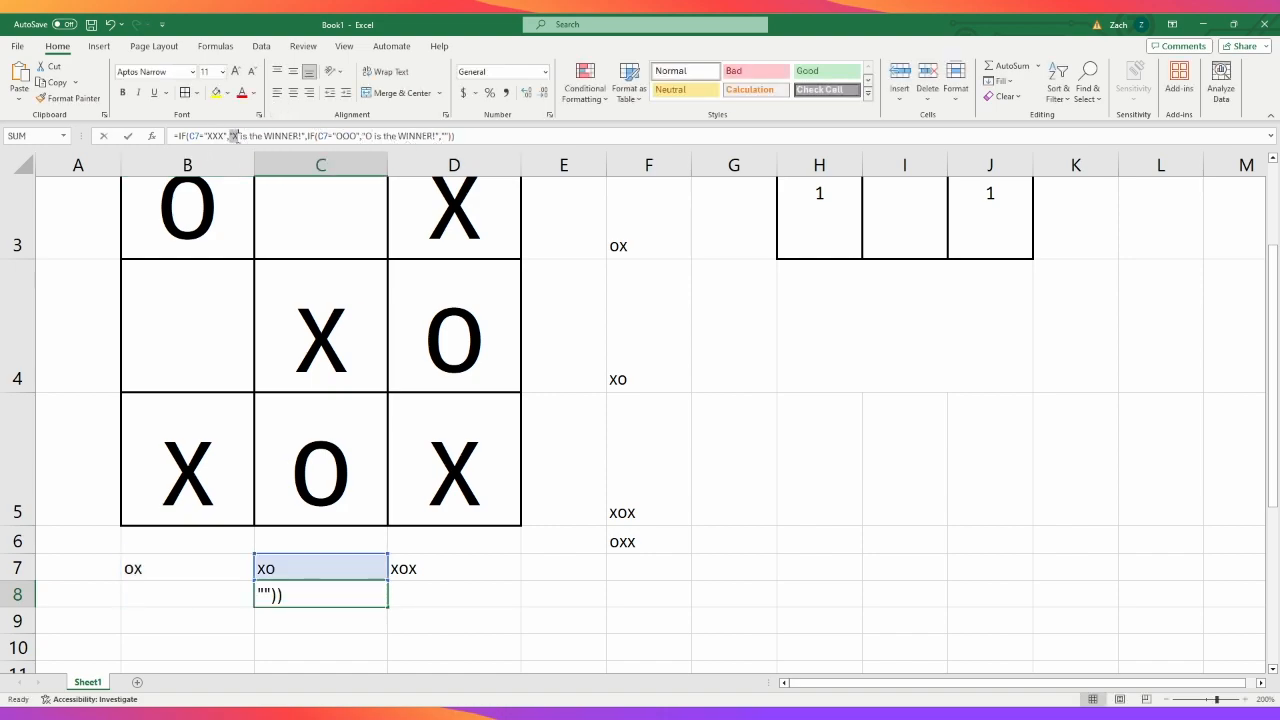
{"action": "type", "text": "H2&\""}
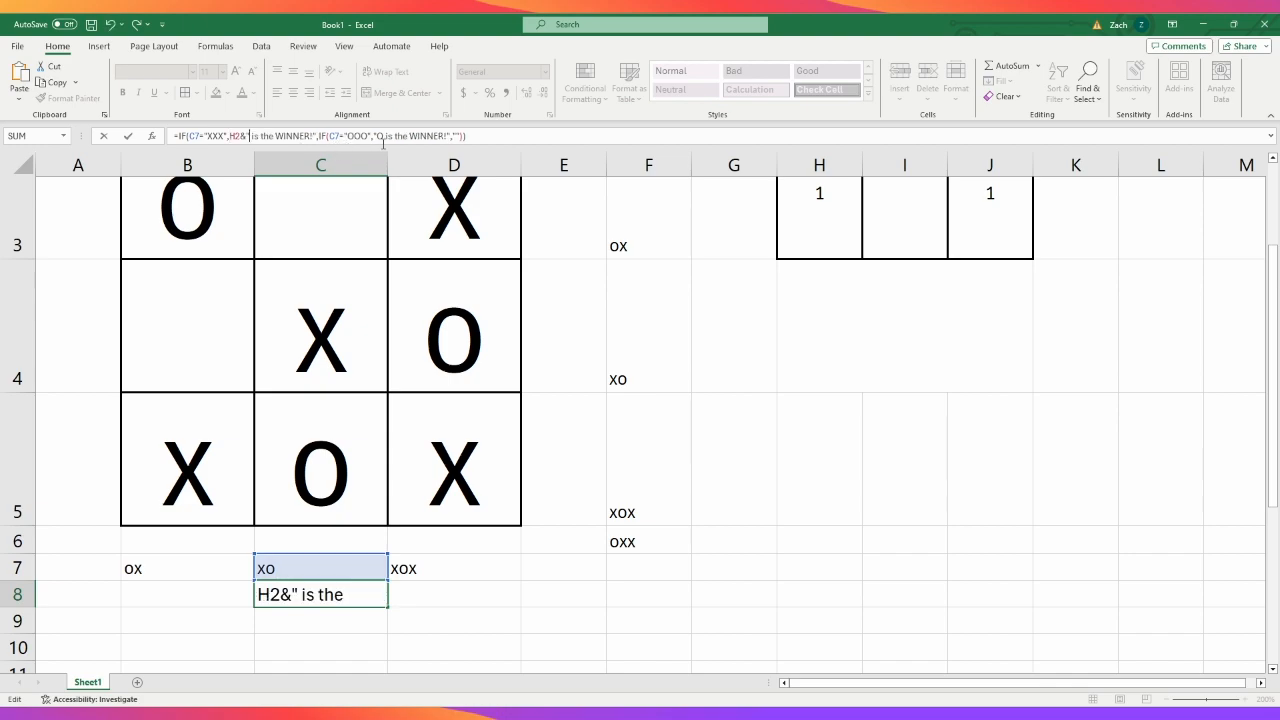
{"action": "double_click", "coordinate": [377, 136]}
{"action": "type", "text": "H2&\""}
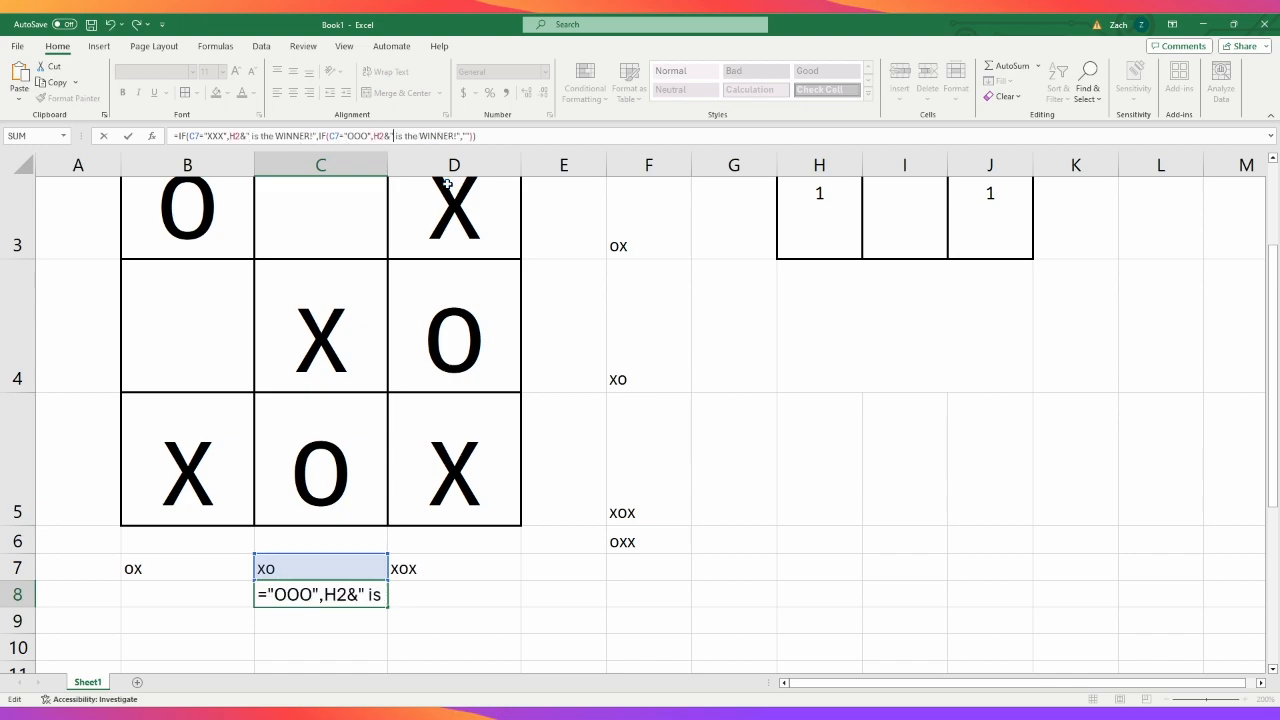
{"action": "key", "text": "Tab"}
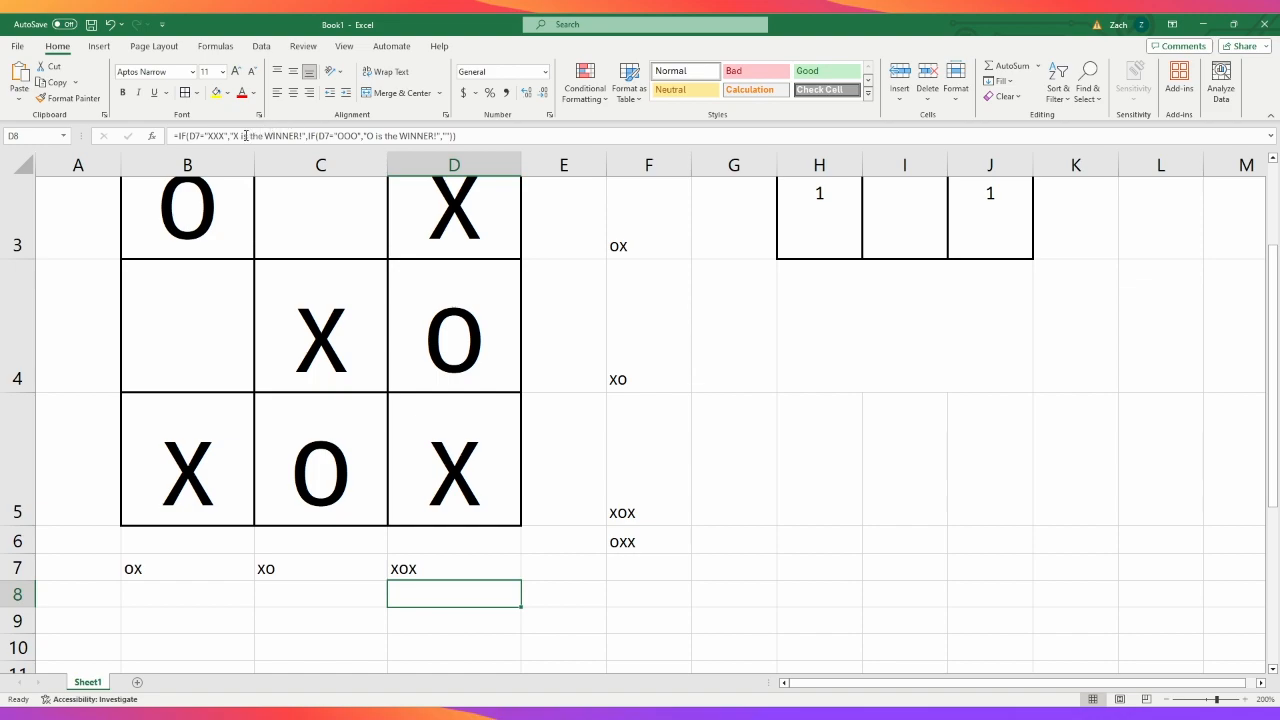
- In the D8 formula, replace the X and O in both winner messages with the copied H2&" reference
{"action": "left_click", "coordinate": [234, 137]}
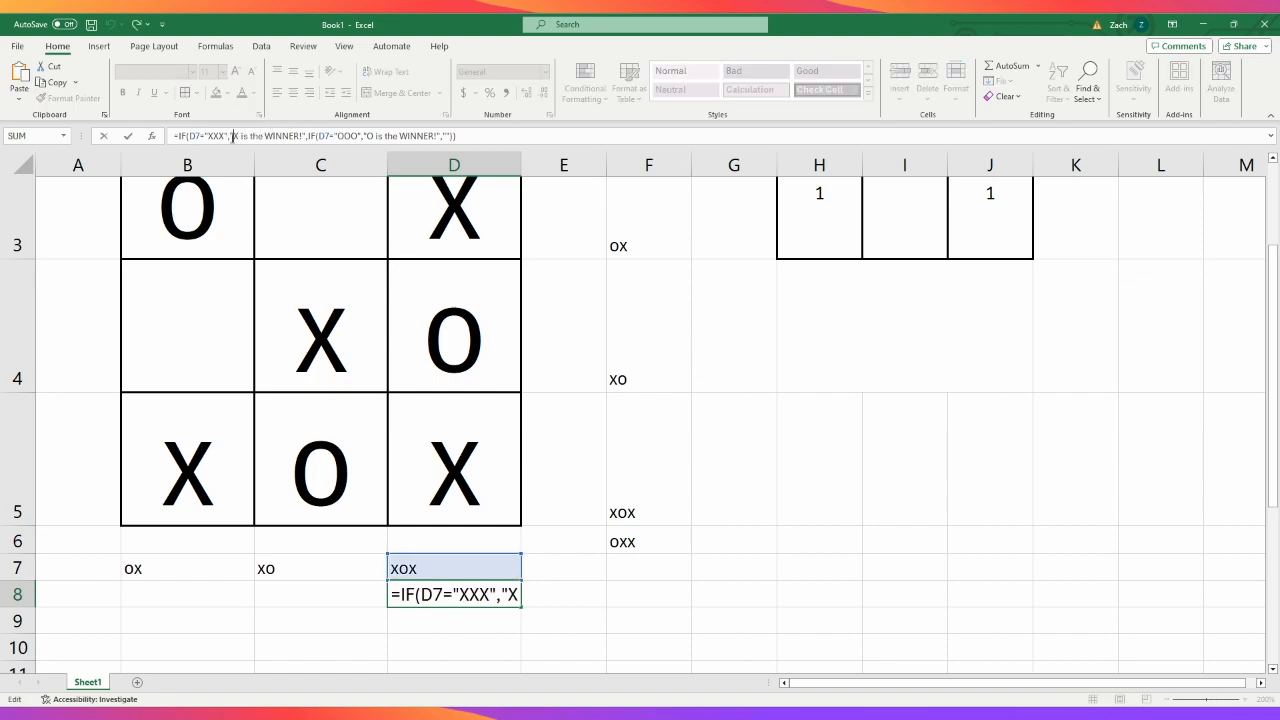
{"action": "double_click", "coordinate": [236, 137]}
{"action": "type", "text": "H2&\""}
{"action": "key", "text": "Tab"}
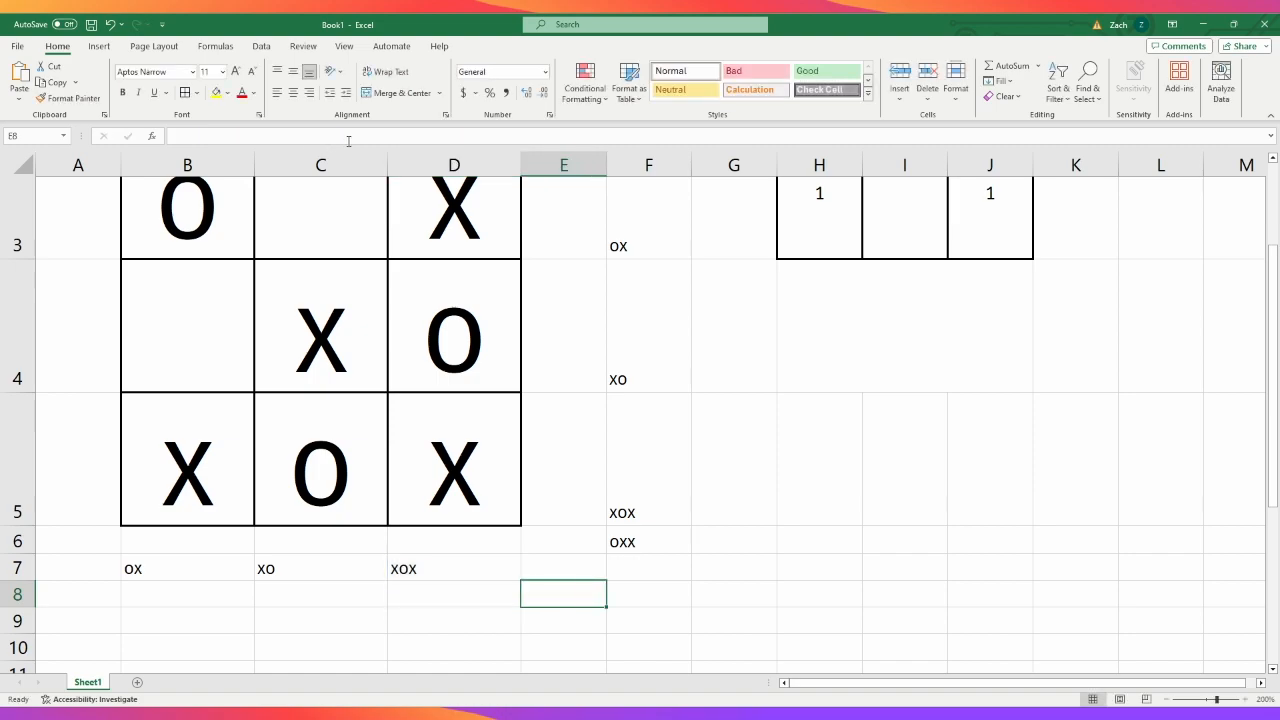
{"action": "left_click", "coordinate": [433, 587]}
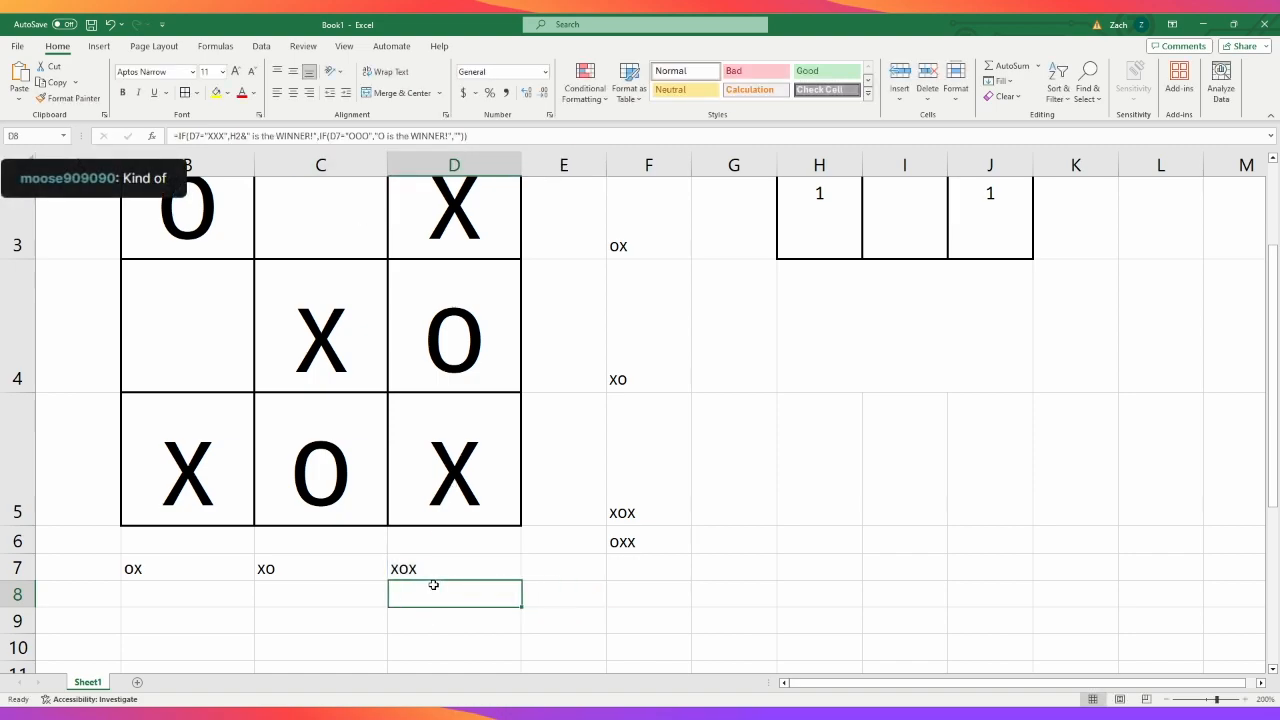
{"action": "double_click", "coordinate": [376, 137]}
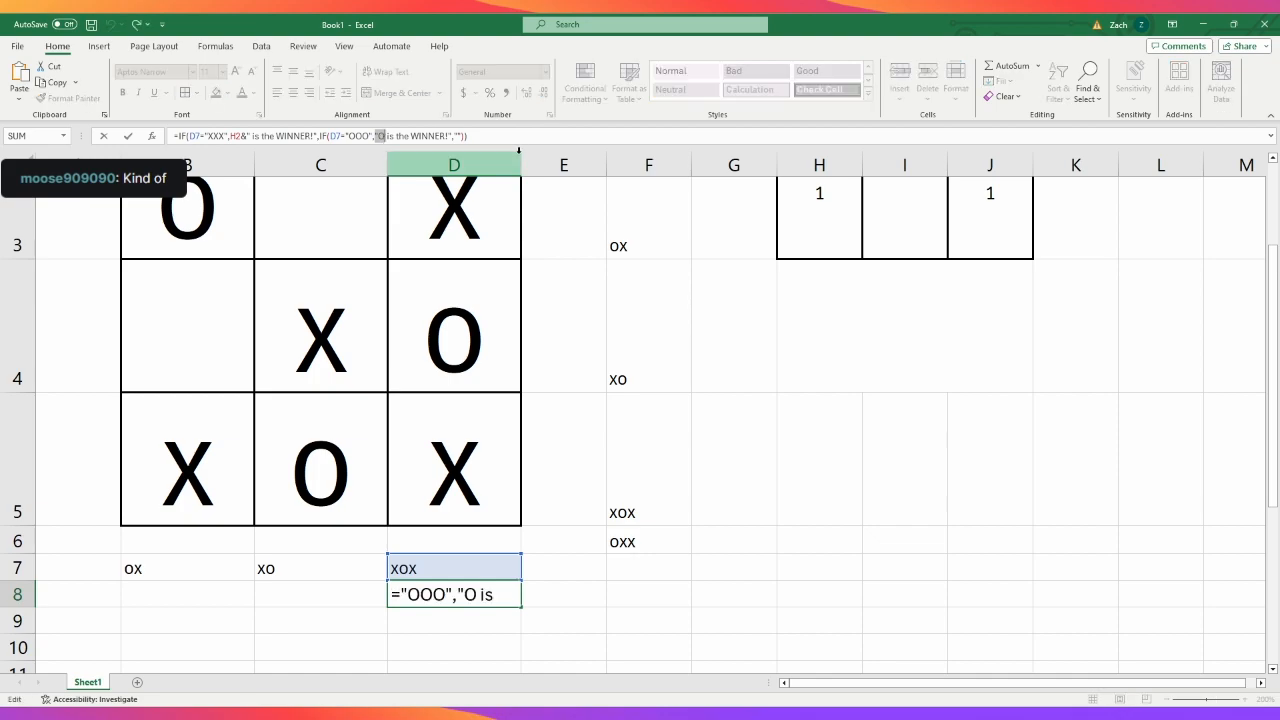
{"action": "type", "text": "H2&\""}
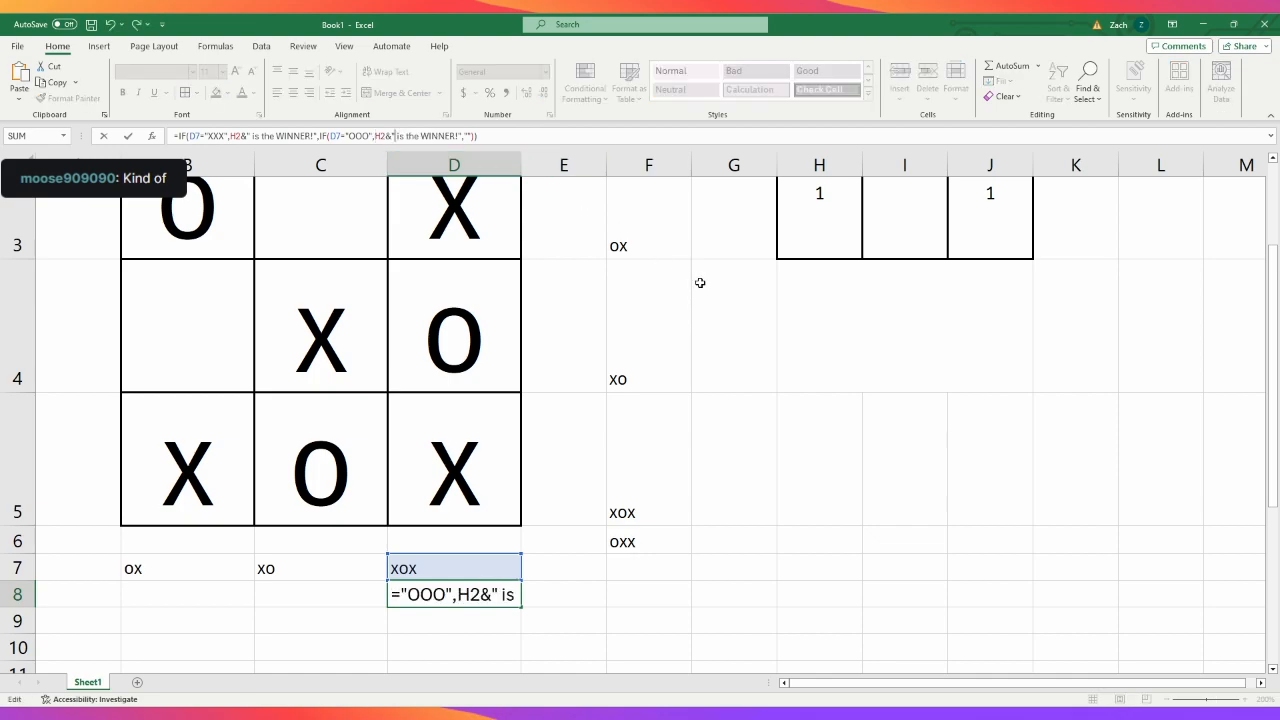
{"action": "key", "text": "Return"}
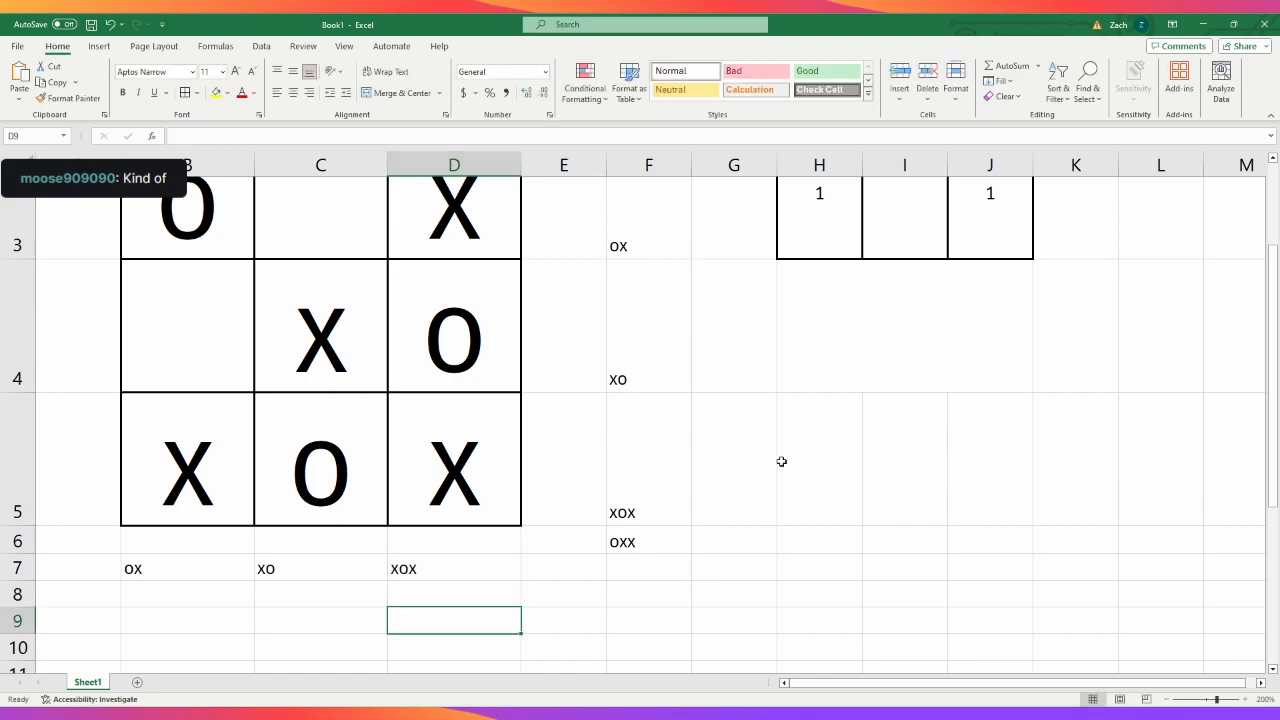
- Enter x in B3 and C3 to complete the board's first row with x and test the winner messages
{"action": "scroll", "coordinate": [397, 295], "scroll_direction": "up", "scroll_amount": 1}
{"action": "left_click", "coordinate": [214, 257]}
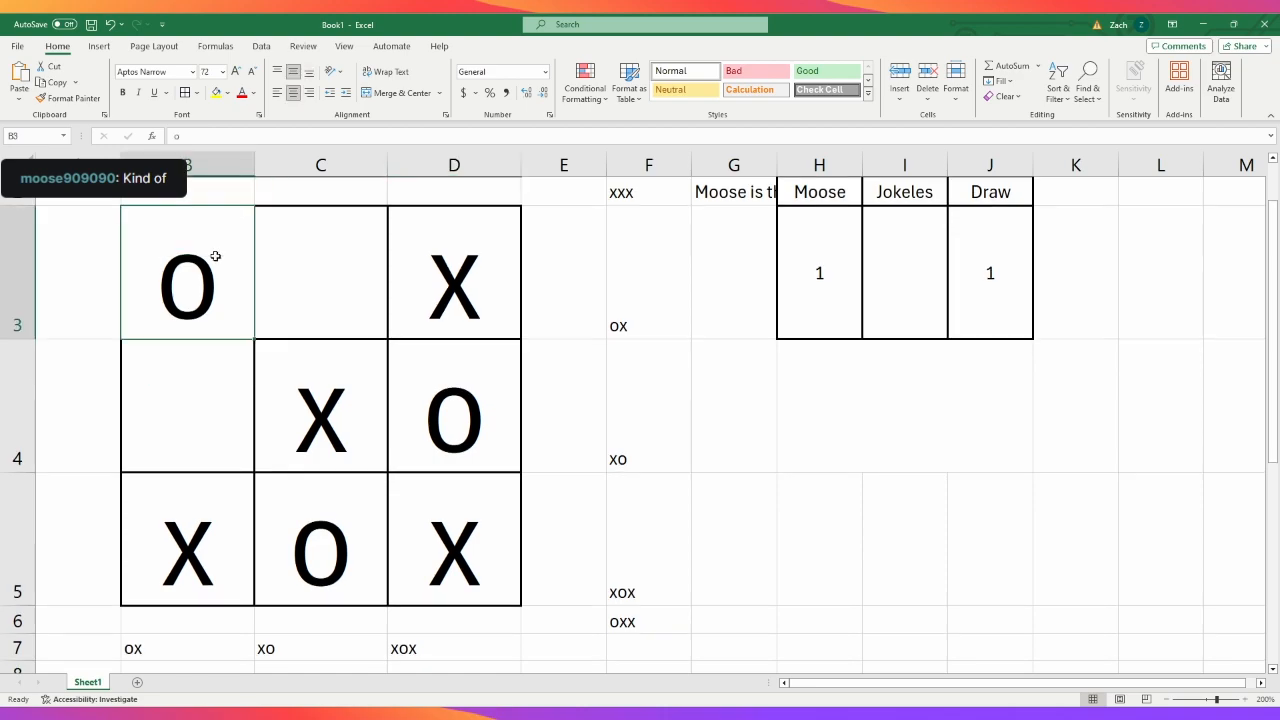
{"action": "type", "text": "x"}
{"action": "key", "text": "Tab"}
{"action": "type", "text": "x"}
{"action": "key", "text": "Tab"}
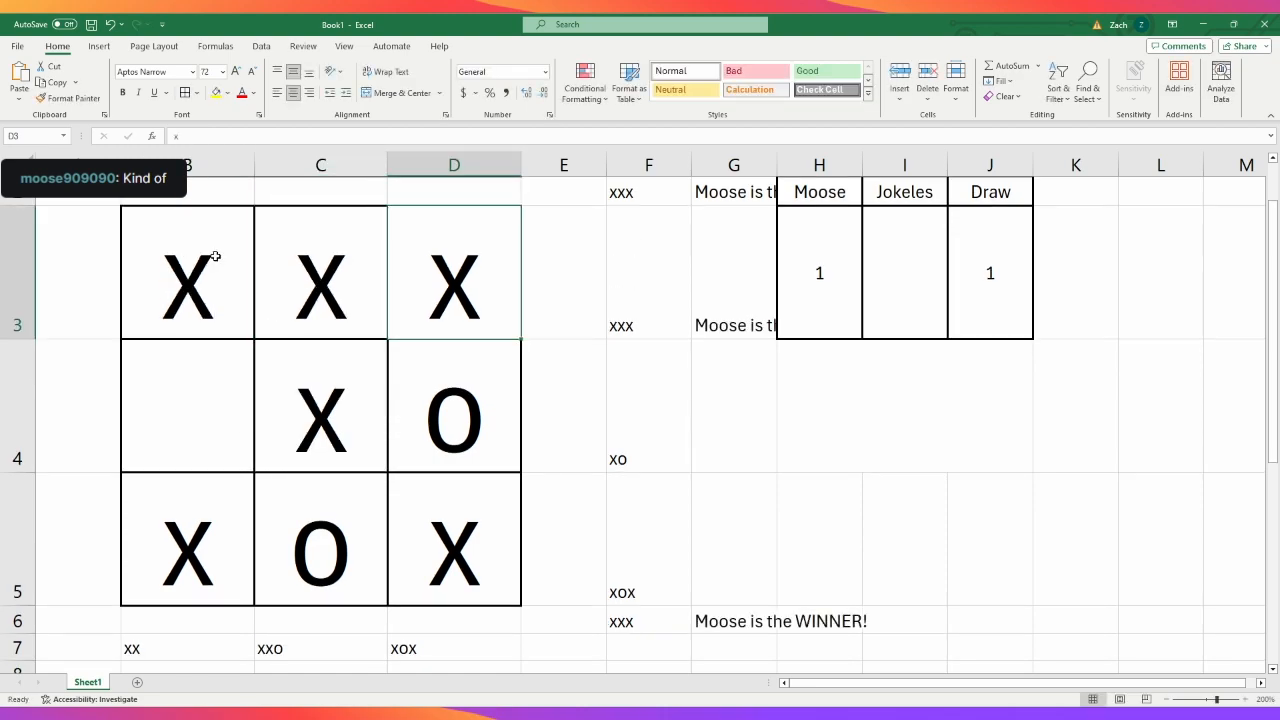
- Fill the board's middle row, B4 to D4, with x to test its winner message
{"action": "key", "text": "Left"}
{"action": "key", "text": "Down"}
{"action": "key", "text": "Left"}
{"action": "key", "text": "Right"}
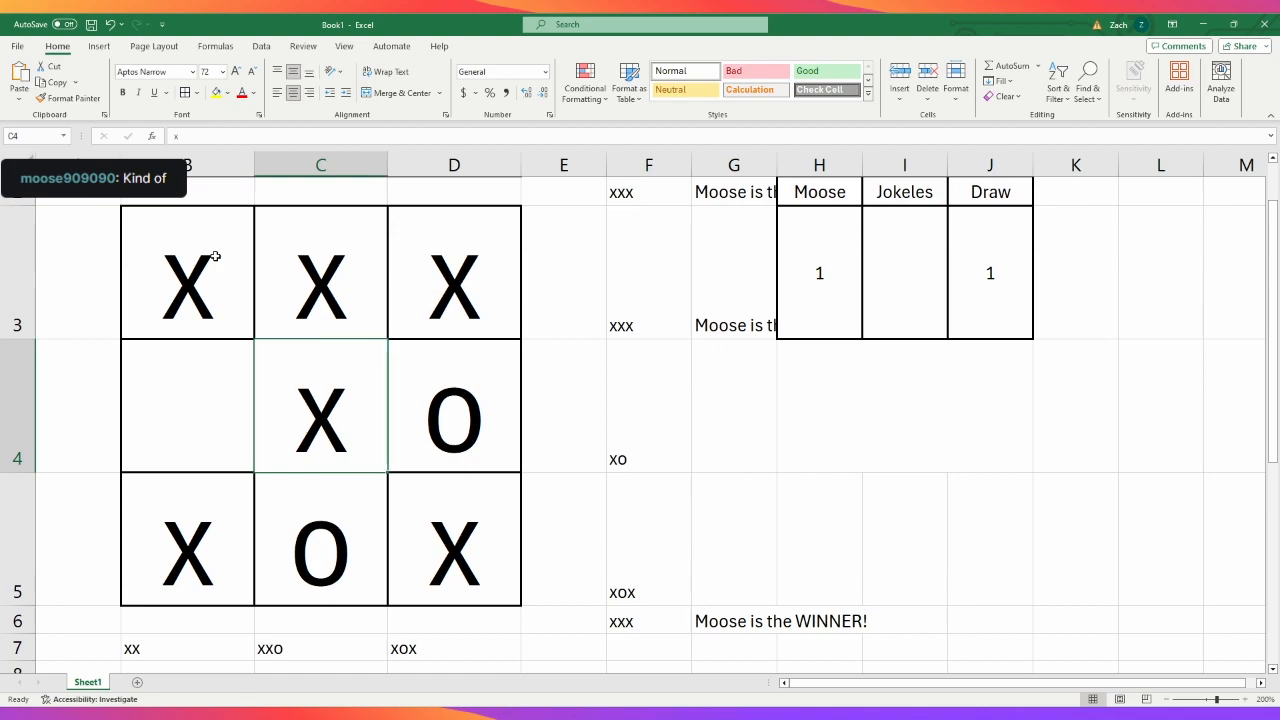
{"action": "type", "text": "x"}
{"action": "key", "text": "Tab"}
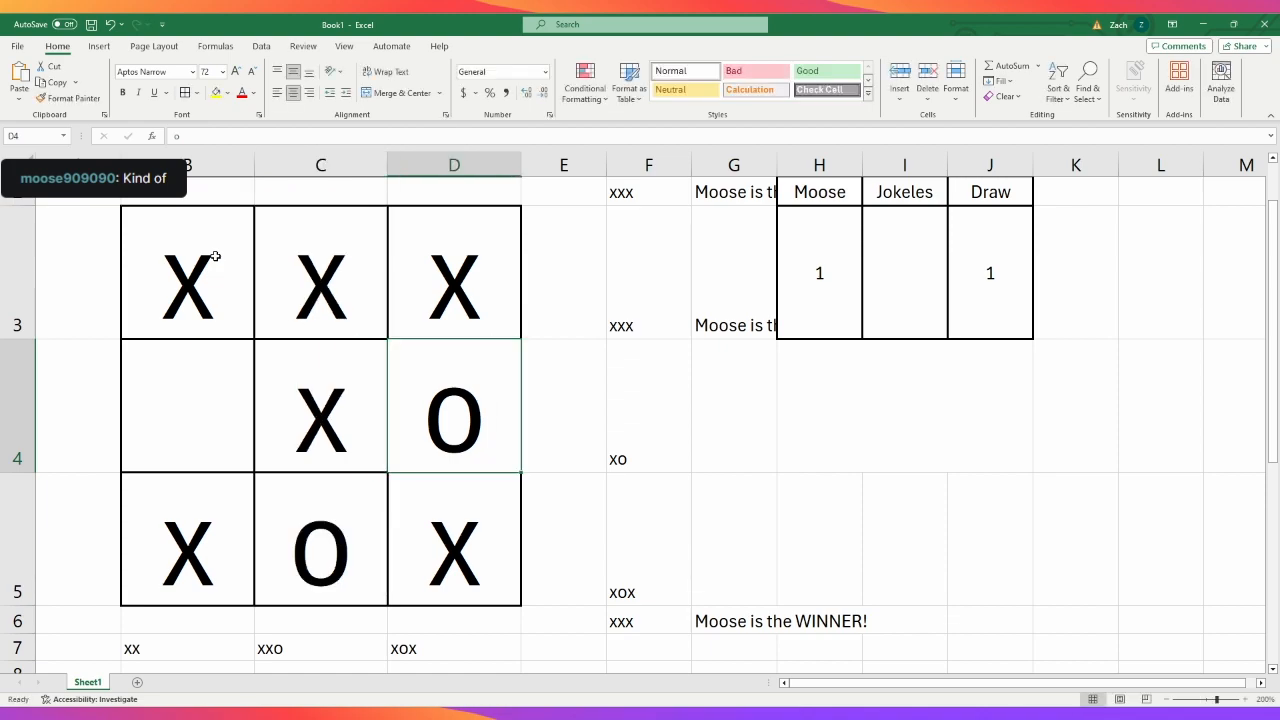
{"action": "type", "text": "x"}
{"action": "key", "text": "Tab"}
{"action": "key", "text": "Left"}
{"action": "key", "text": "Left"}
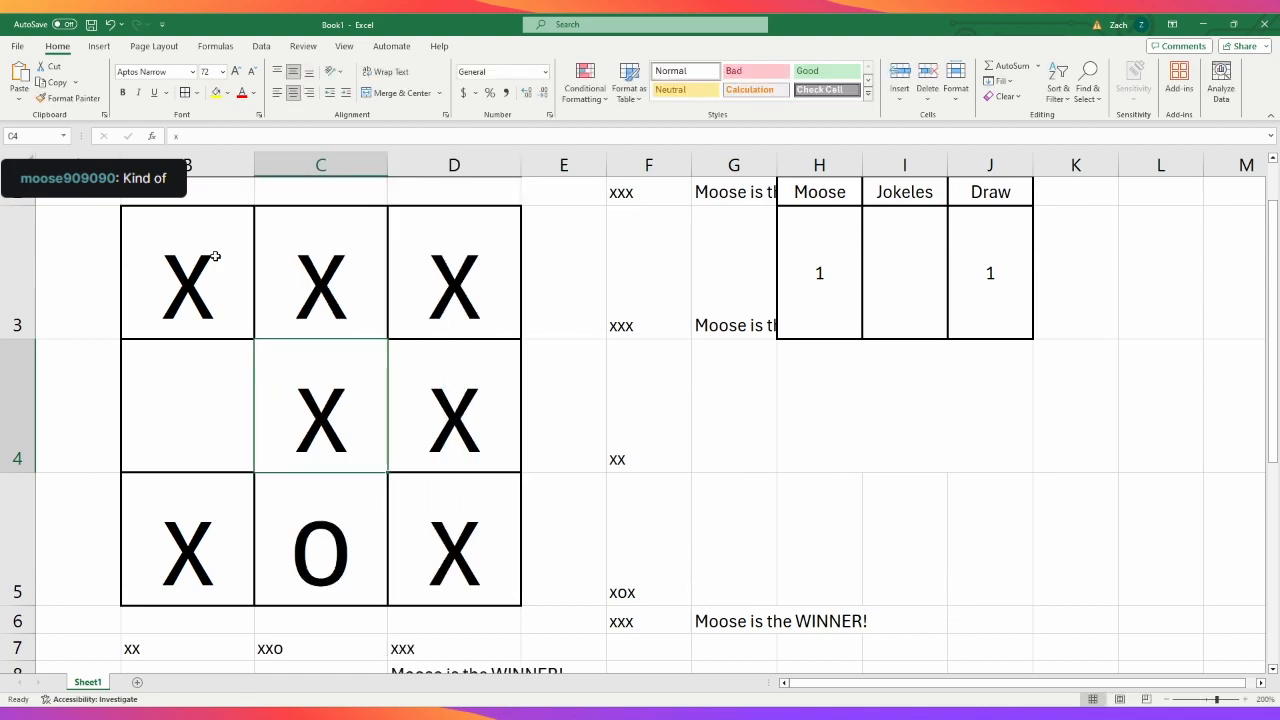
{"action": "key", "text": "Left"}
{"action": "type", "text": "x"}
{"action": "key", "text": "Return"}
{"action": "key", "text": "Right"}
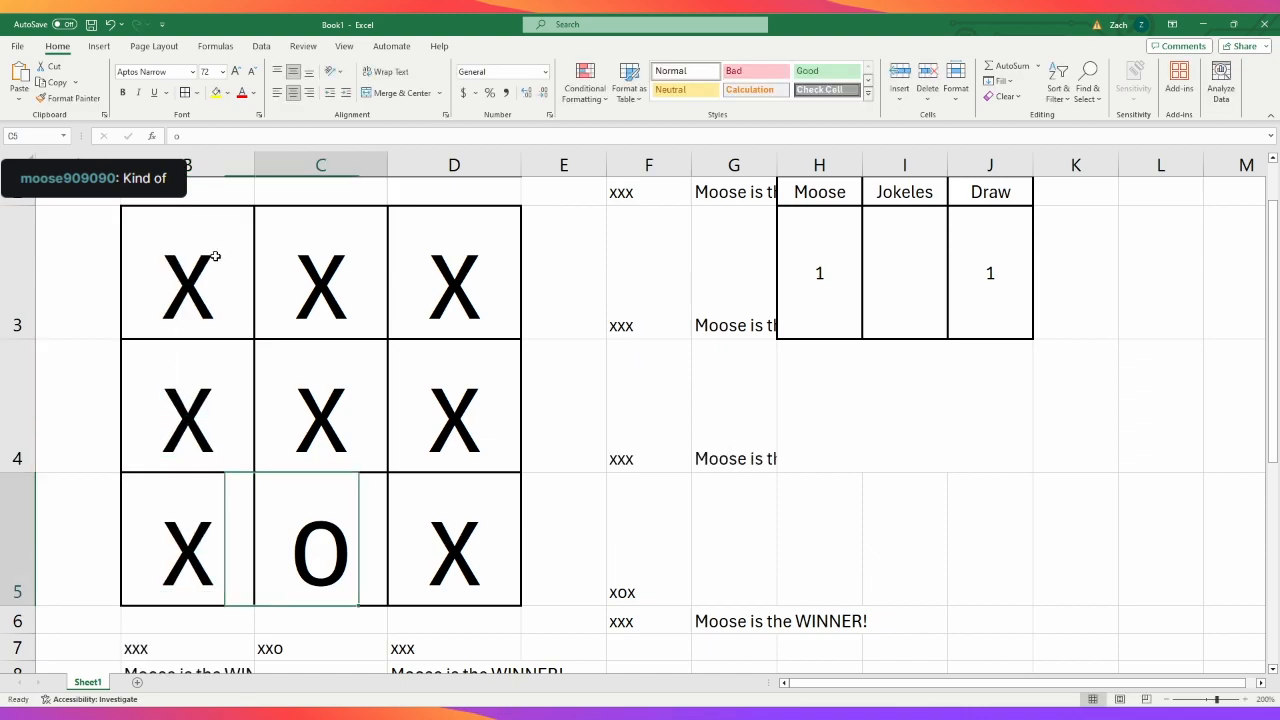
- Enter x in C5 to complete the board's bottom row and check the winner messages beside and below the board
{"action": "type", "text": "x"}
{"action": "key", "text": "Return"}
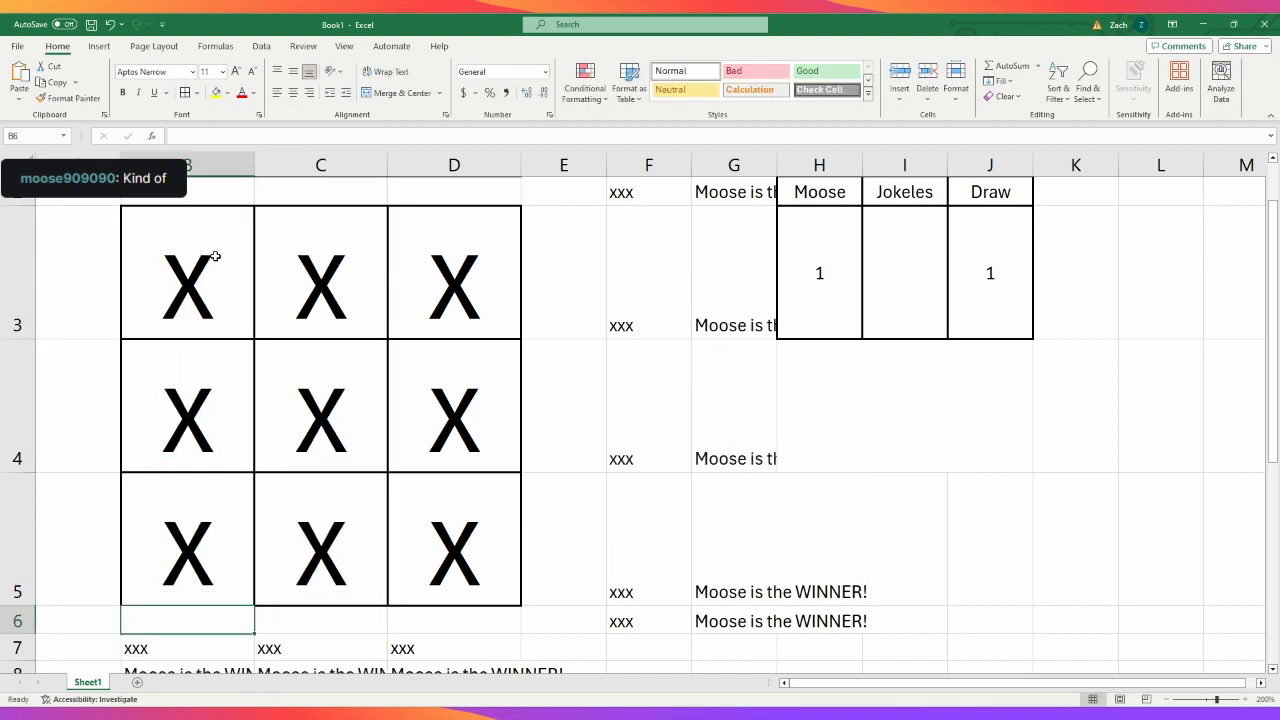
{"action": "scroll", "coordinate": [722, 280], "scroll_direction": "up", "scroll_amount": 1}
{"action": "scroll", "coordinate": [737, 330], "scroll_direction": "down", "scroll_amount": 2}
{"action": "scroll", "coordinate": [600, 556], "scroll_direction": "down", "scroll_amount": 1}
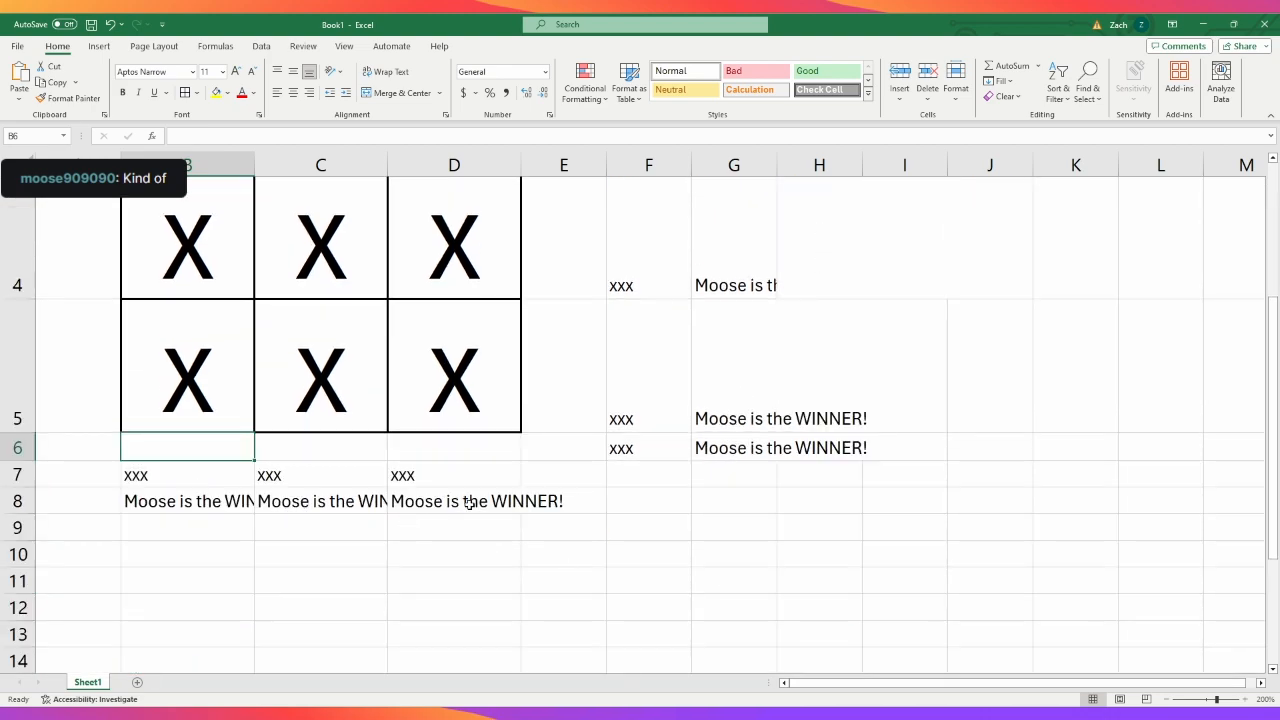
{"action": "scroll", "coordinate": [469, 503], "scroll_direction": "up", "scroll_amount": 3}
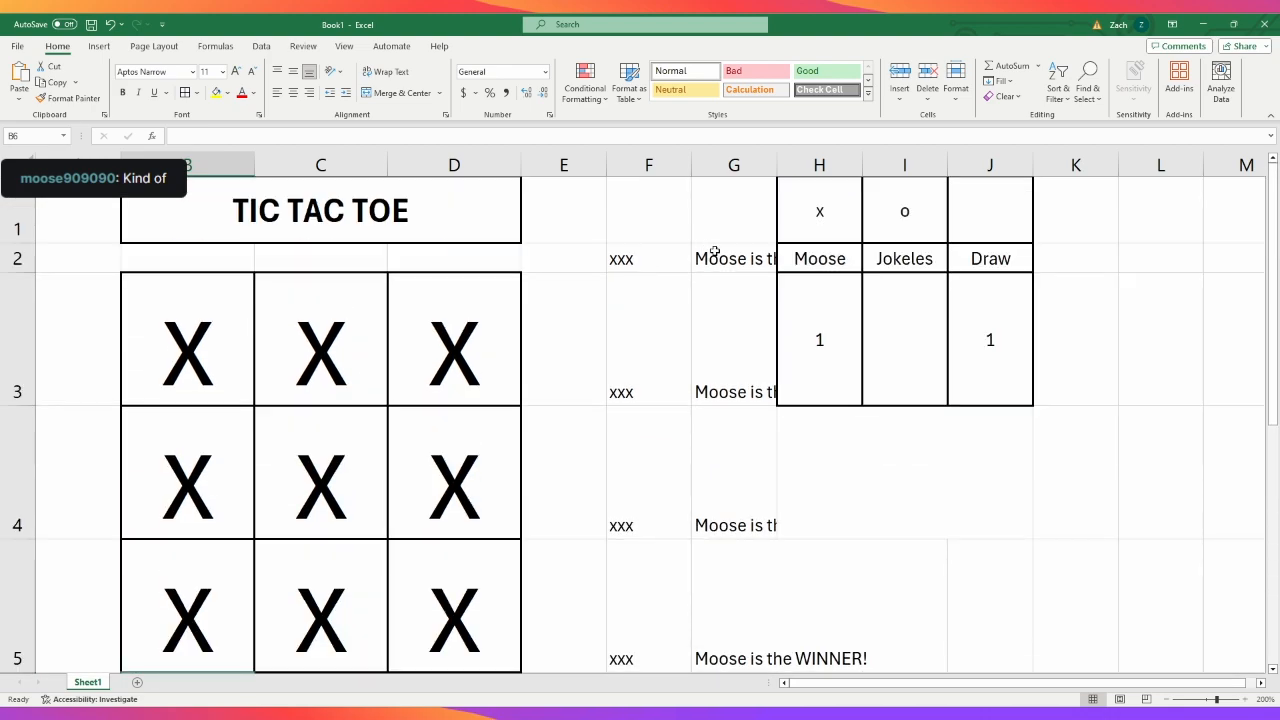
- Fill the board's first row, B3 to D3, with o to test the winner message for the second player
{"action": "left_click", "coordinate": [222, 348]}
{"action": "type", "text": "o"}
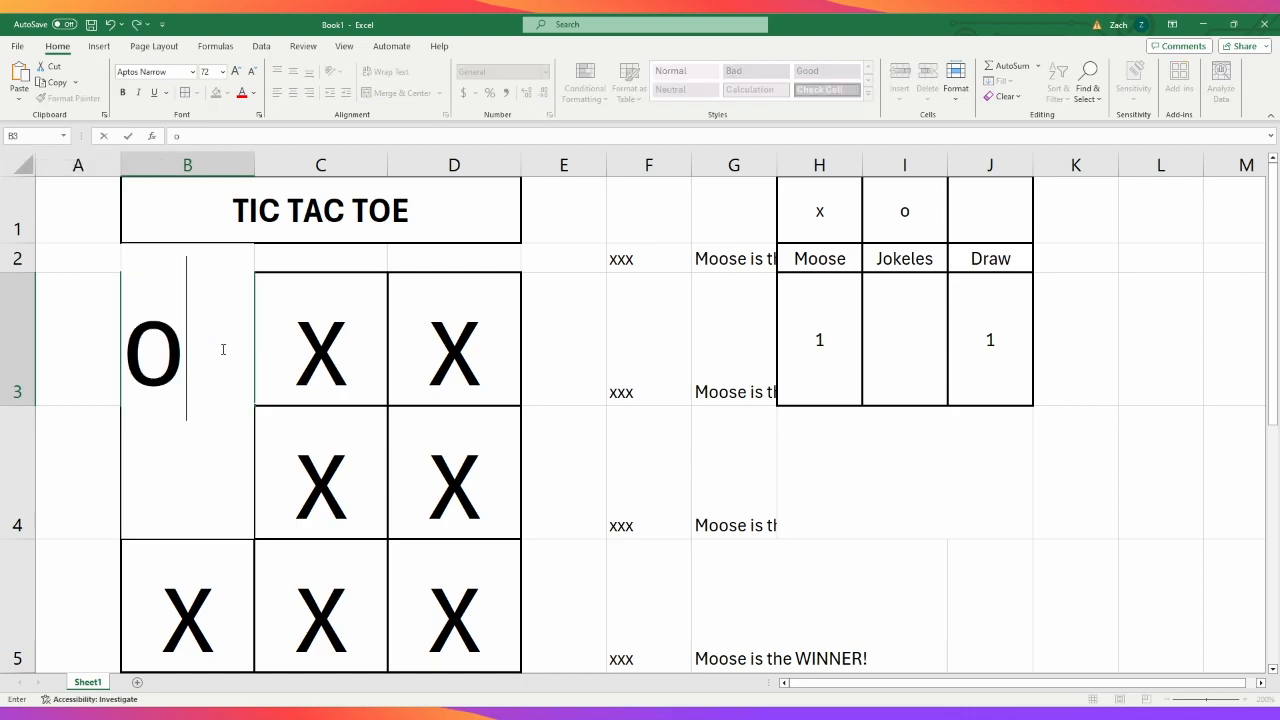
{"action": "key", "text": "Tab"}
{"action": "type", "text": "o"}
{"action": "key", "text": "Tab"}
{"action": "type", "text": "o"}
{"action": "key", "text": "Tab"}
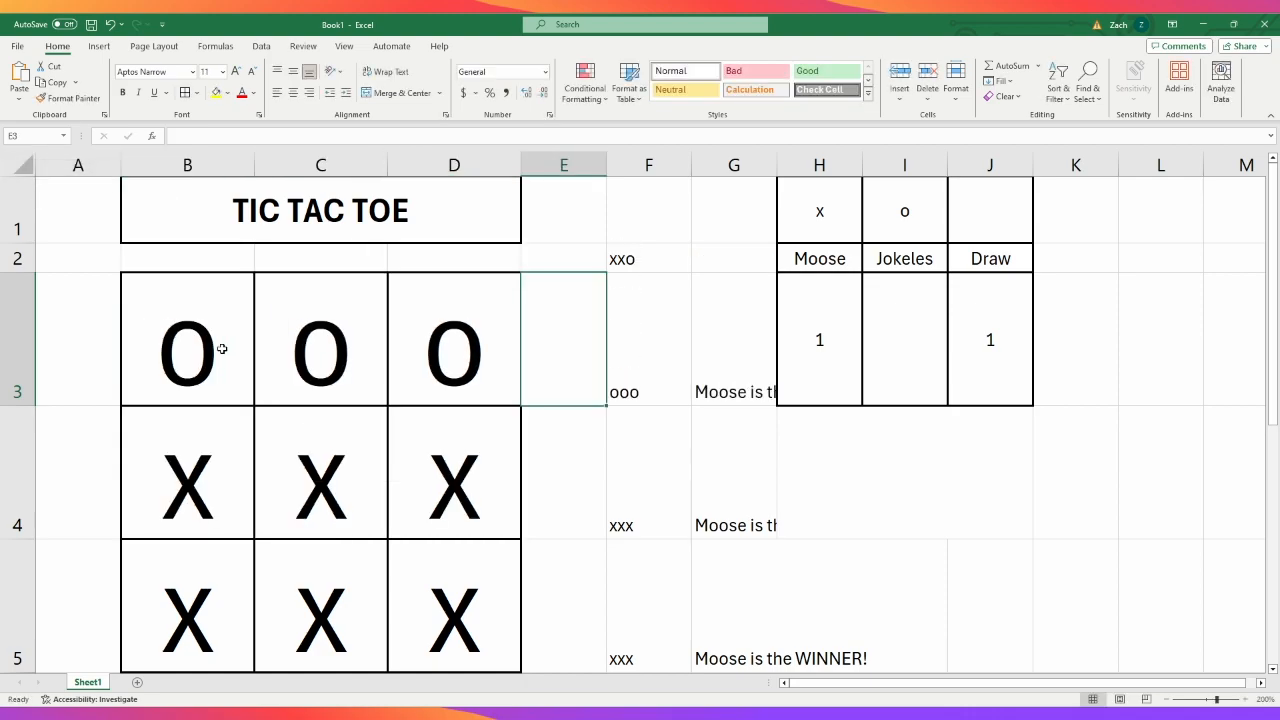
{"action": "key", "text": "Down"}
{"action": "key", "text": "Left"}
{"action": "key", "text": "Left"}
{"action": "key", "text": "Left"}
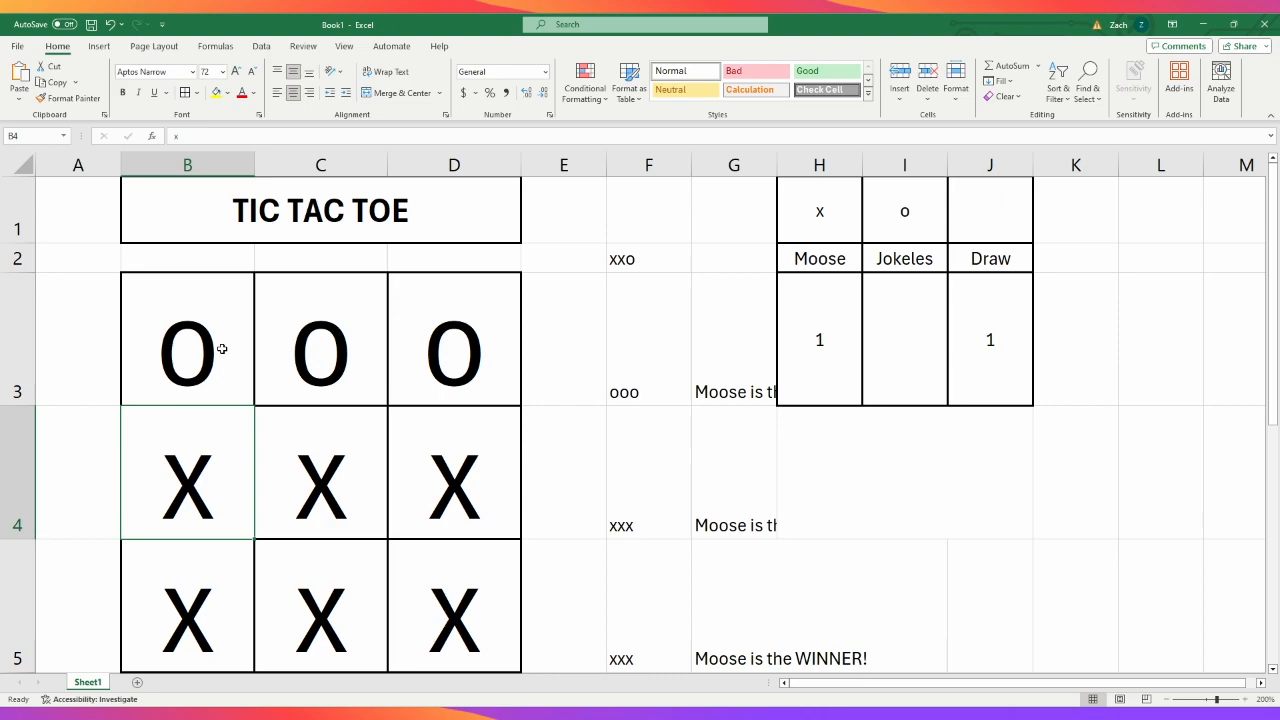
- In the G2 formula, change the name reference in the OOO winner message to I2
{"action": "left_click", "coordinate": [205, 358]}
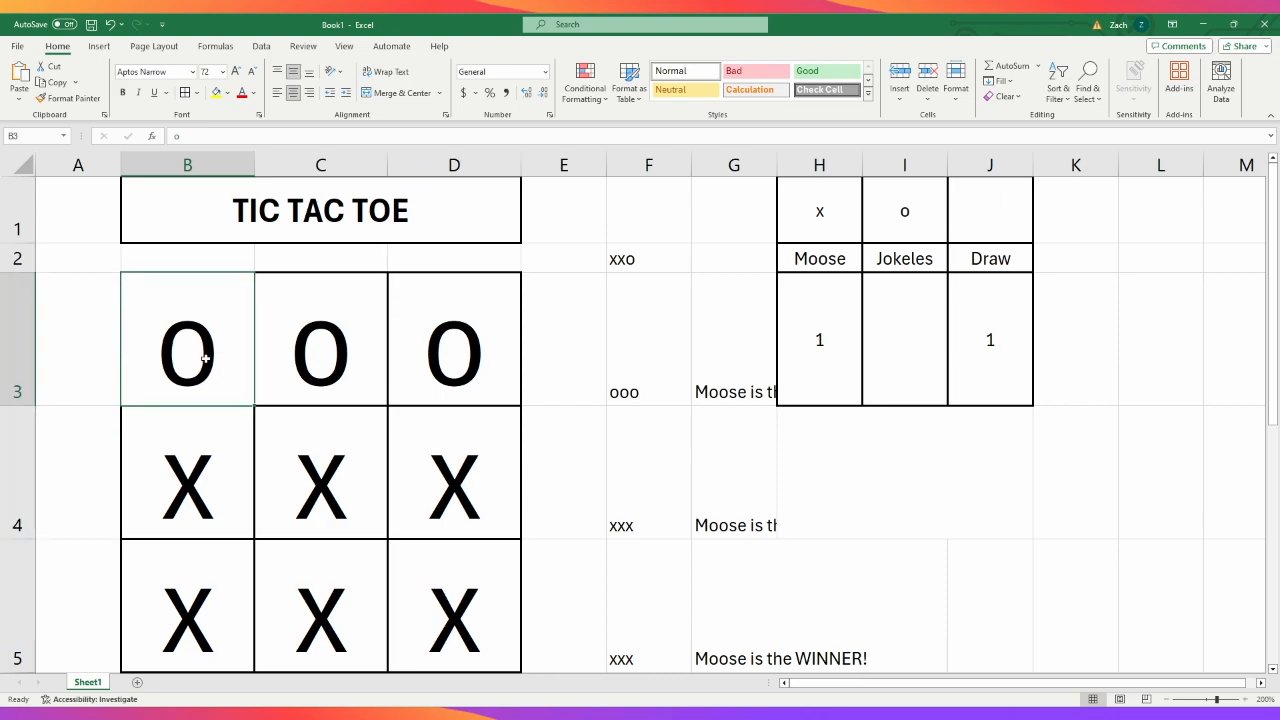
{"action": "left_click", "coordinate": [871, 262]}
{"action": "left_click", "coordinate": [718, 240]}
{"action": "left_click", "coordinate": [718, 256]}
{"action": "left_click", "coordinate": [376, 136]}
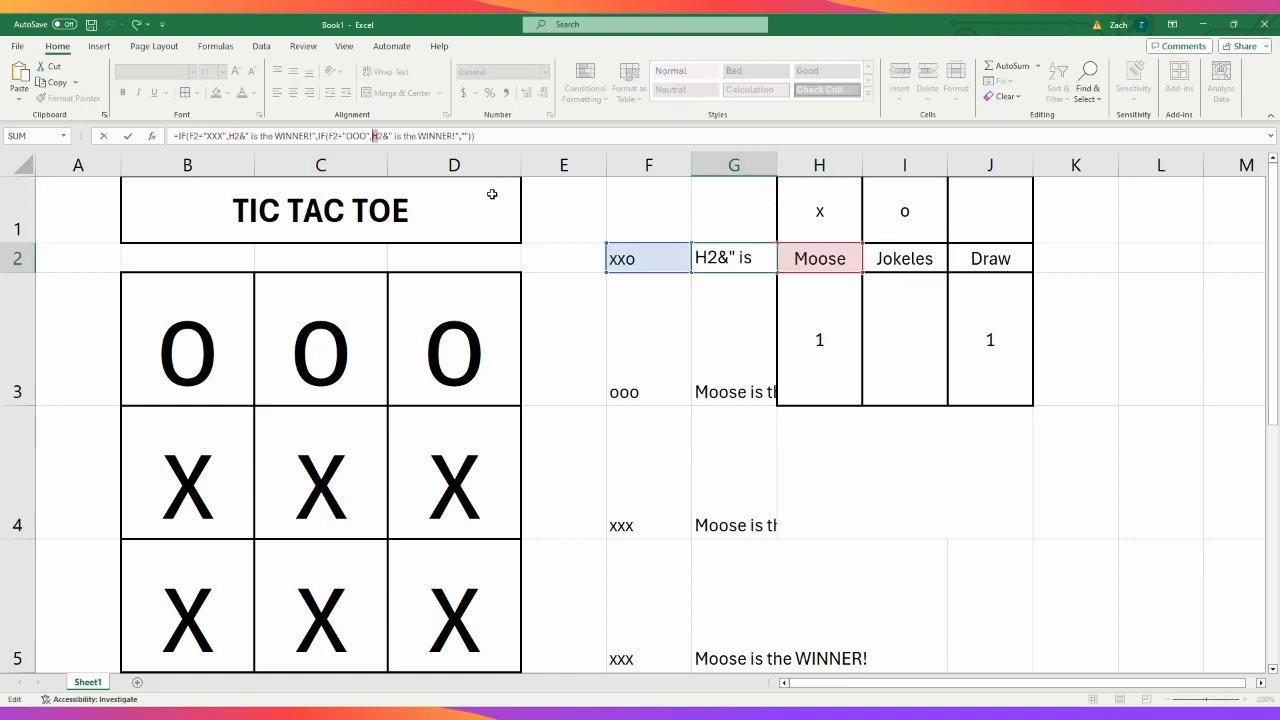
{"action": "type", "text": "I"}
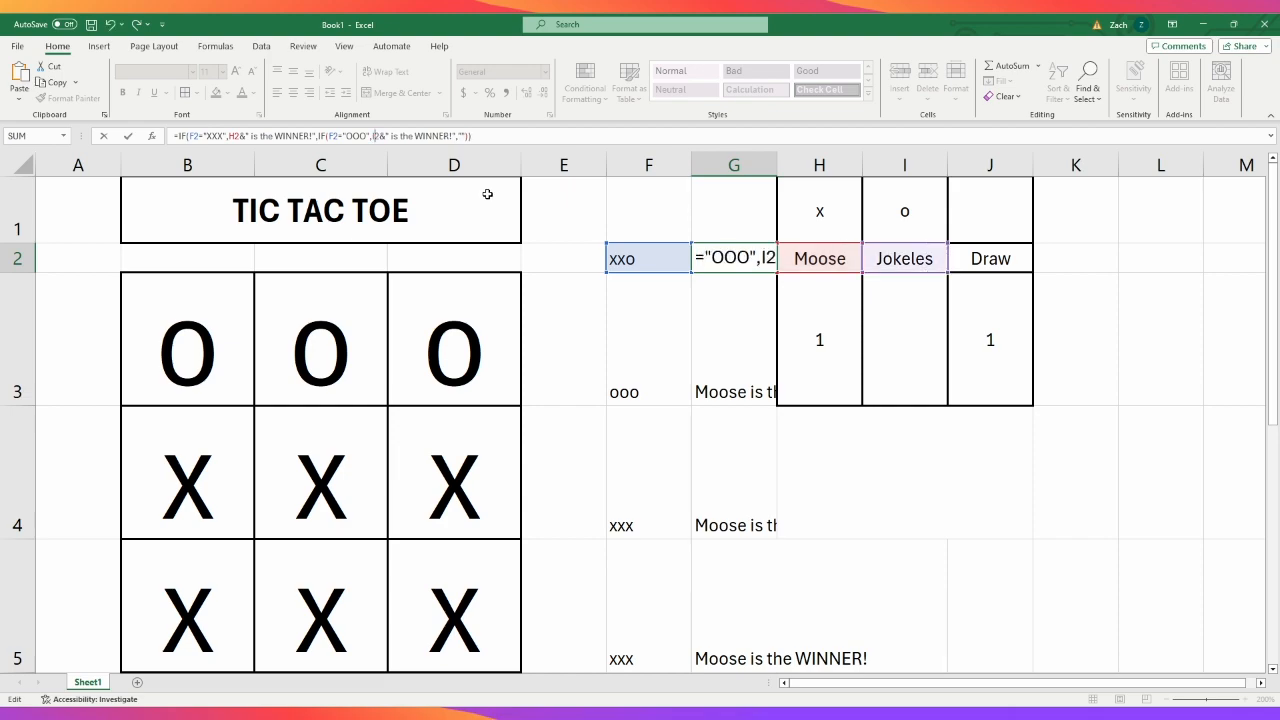
{"action": "key", "text": "Return"}
- In the G3 formula, point the OOO winner message to the player name in I2
{"action": "left_click", "coordinate": [722, 257]}
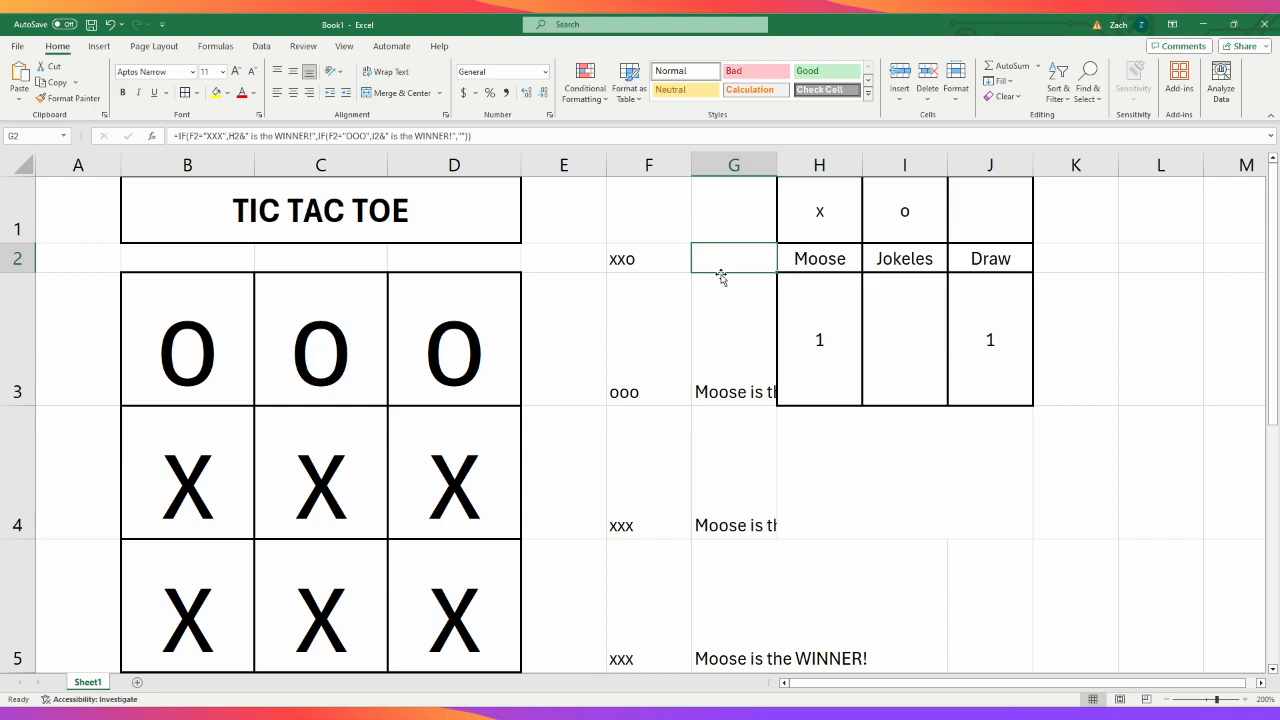
{"action": "key", "text": "Down"}
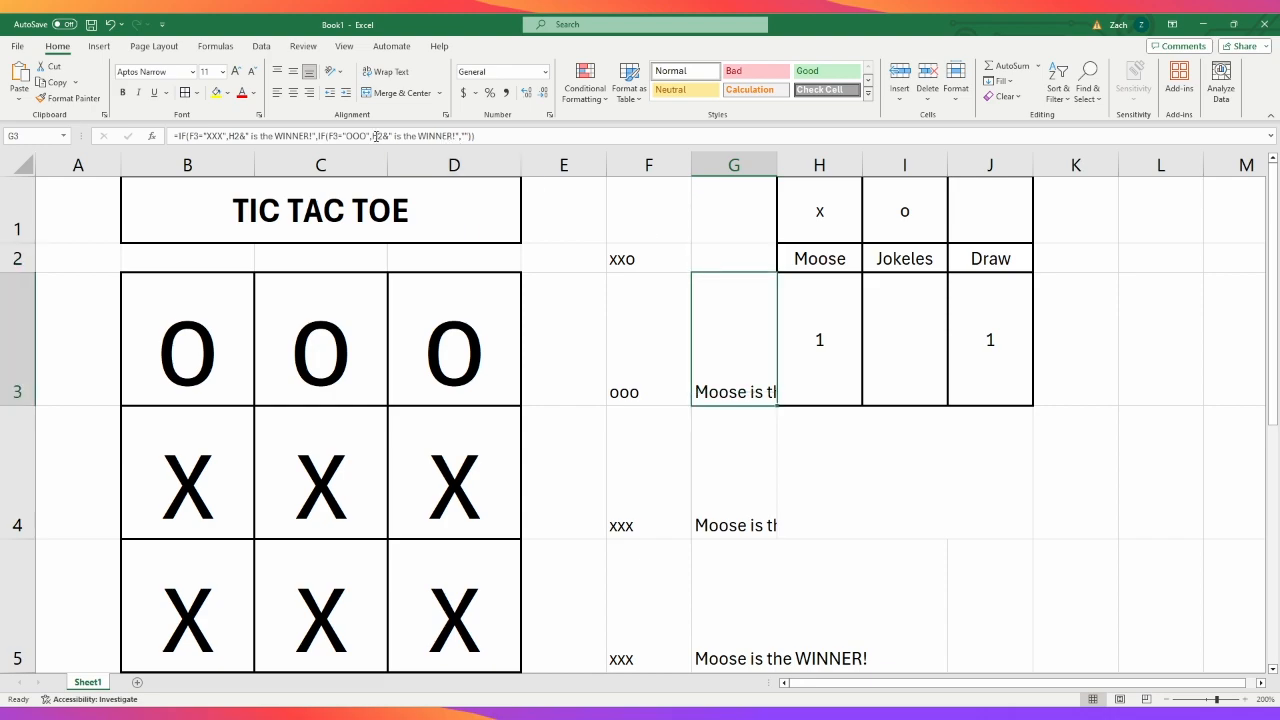
{"action": "left_click", "coordinate": [376, 136]}
{"action": "type", "text": "i"}
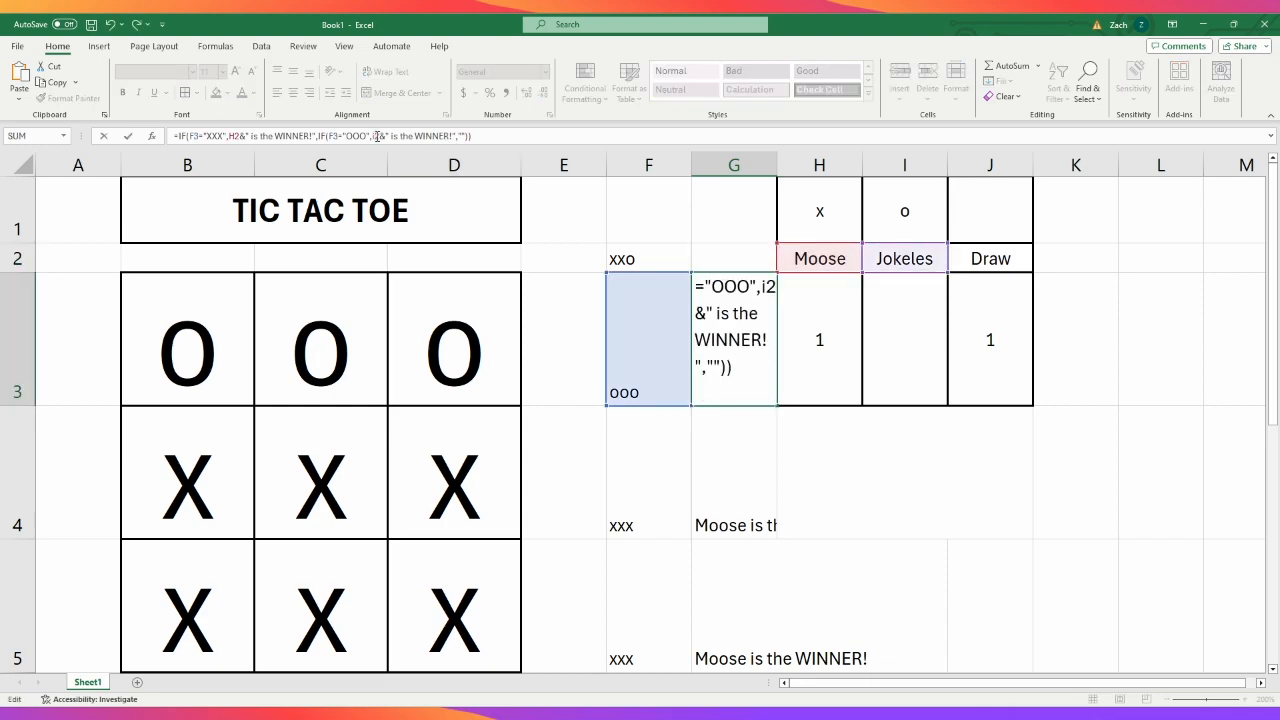
{"action": "key", "text": "Return"}
- Change the OOO message's name reference to I2 in the G4 and G5 winner formulas
{"action": "left_click_drag", "start_coordinate": [379, 137], "coordinate": [373, 137]}
{"action": "type", "text": "i"}
{"action": "key", "text": "Return"}
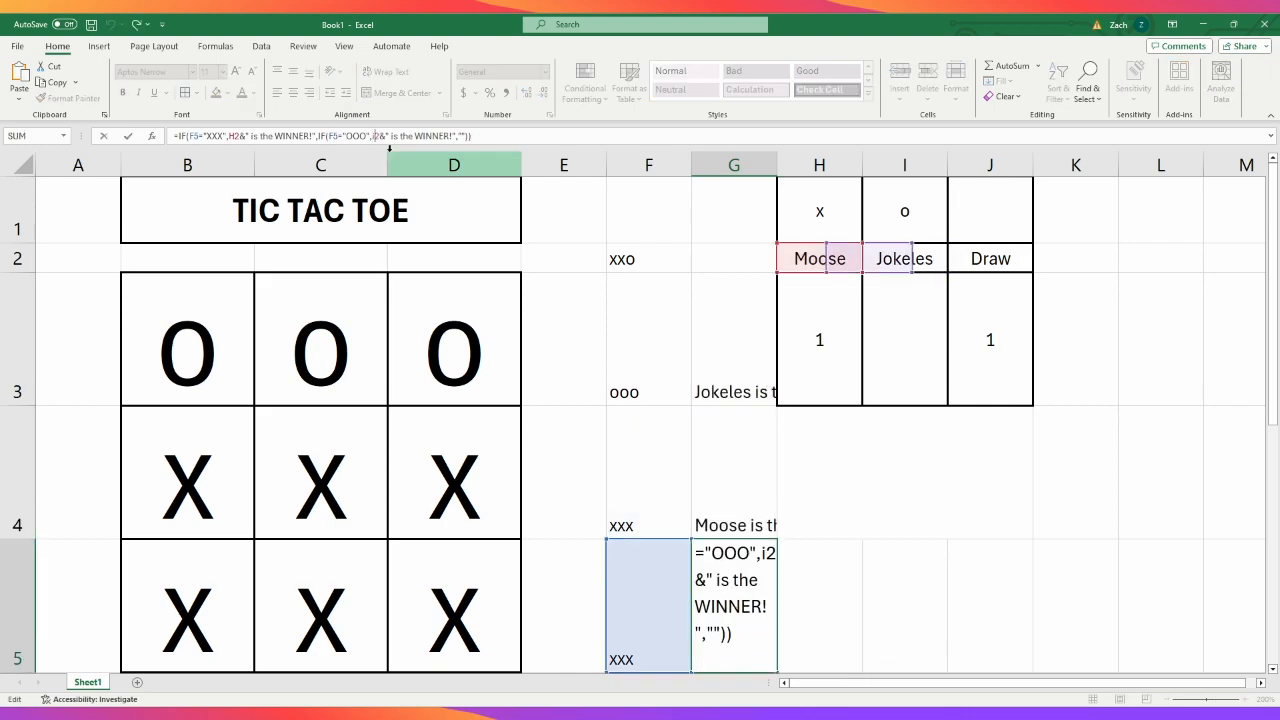
{"action": "type", "text": "i"}
{"action": "key", "text": "Return"}
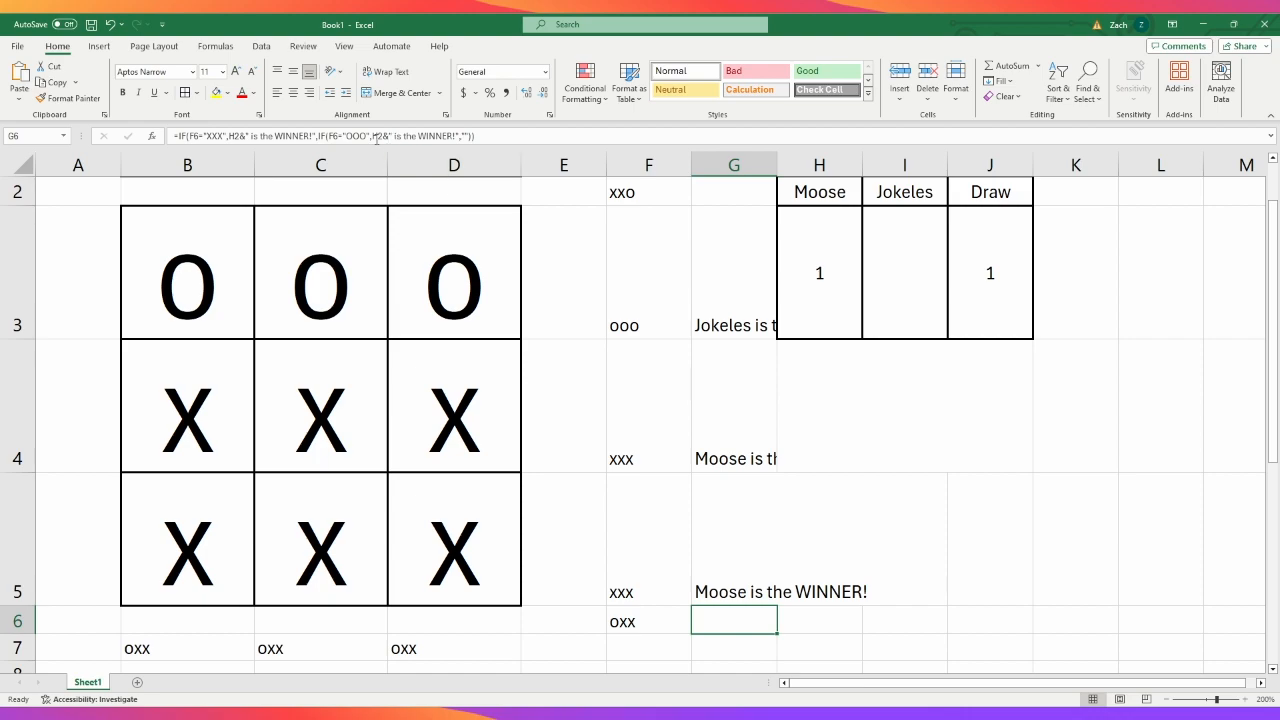
- In the G6 diagonal formula, change the OOO message's name reference to I2
{"action": "left_click_drag", "start_coordinate": [379, 137], "coordinate": [374, 138]}
{"action": "type", "text": "i"}
{"action": "key", "text": "Return"}
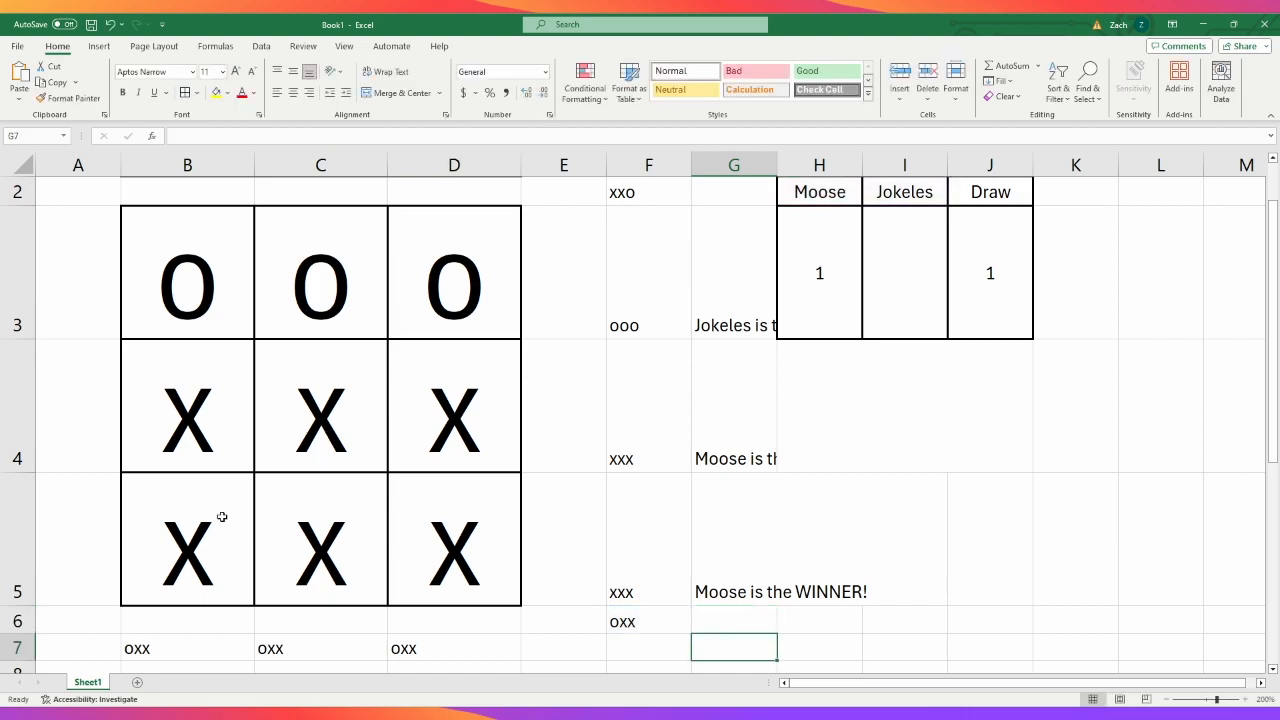
- In the B8 column formula, change the OOO message's name reference to I2
{"action": "left_click", "coordinate": [182, 665]}
{"action": "left_click_drag", "start_coordinate": [385, 136], "coordinate": [379, 136]}
{"action": "type", "text": "i"}
{"action": "key", "text": "Return"}
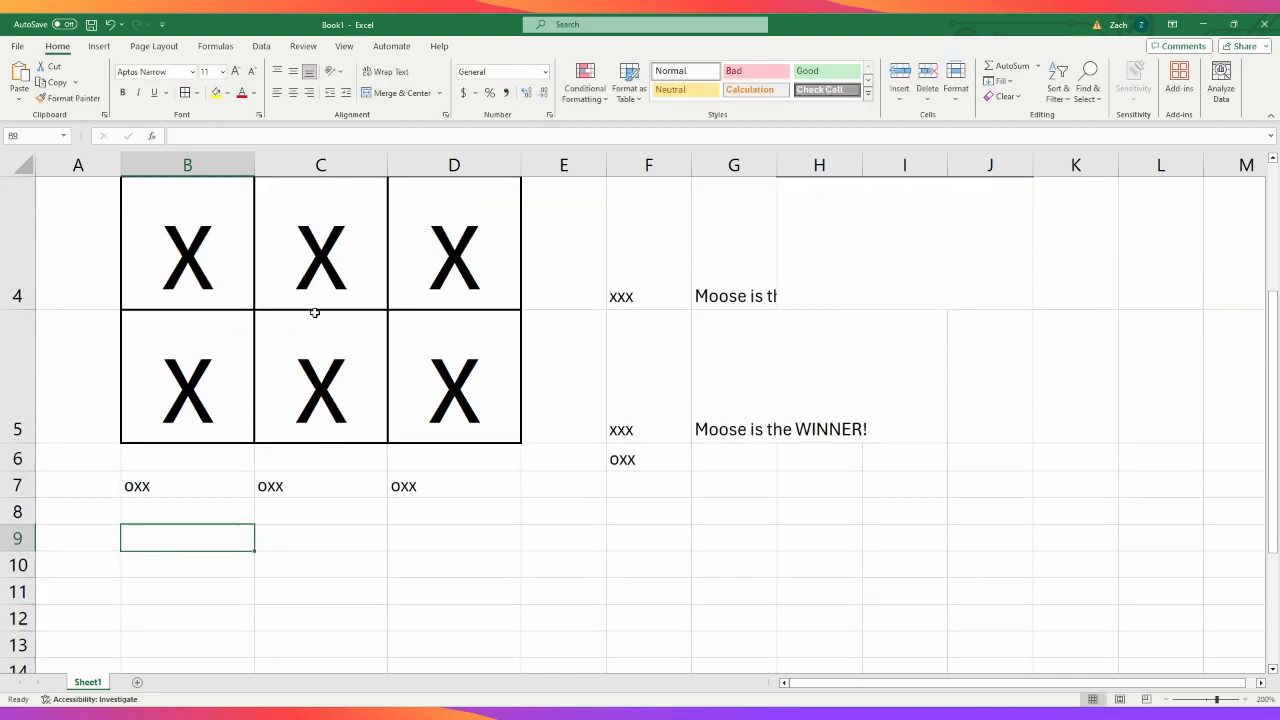
- In the C8 column formula, change the OOO message's name reference to I2
{"action": "left_click", "coordinate": [317, 513]}
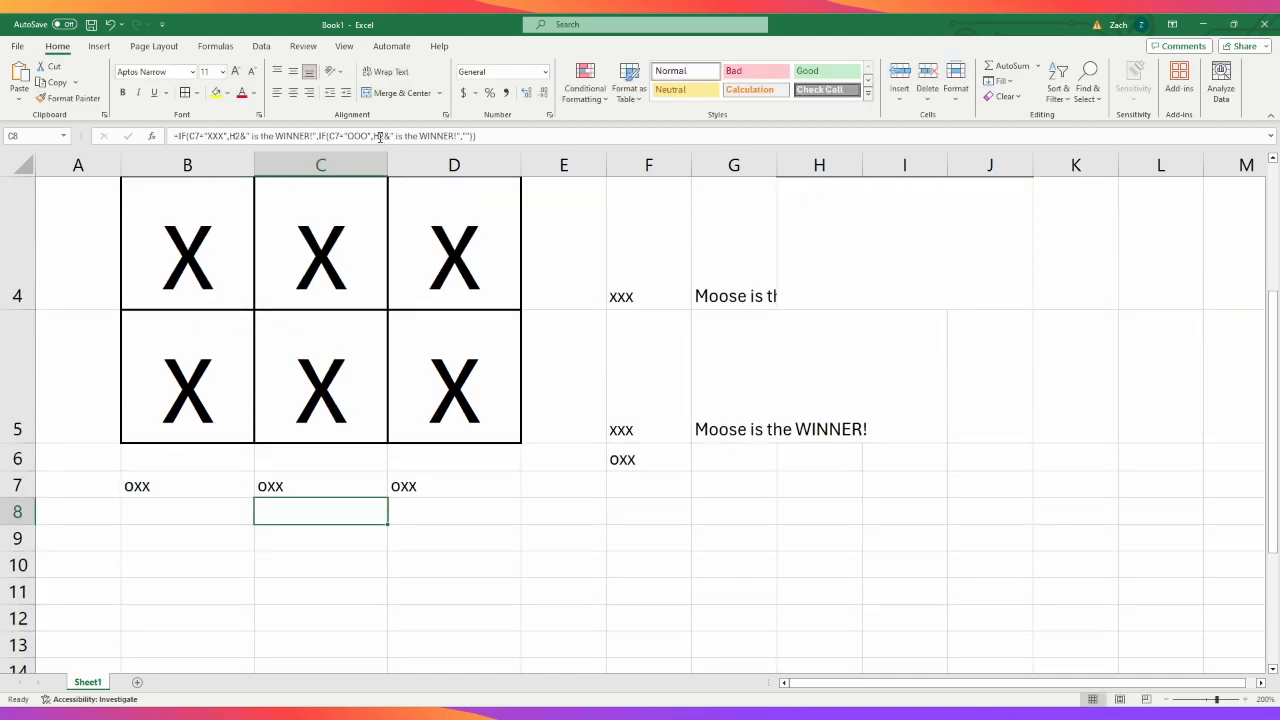
{"action": "left_click_drag", "start_coordinate": [382, 137], "coordinate": [376, 136]}
{"action": "type", "text": "i"}
- In the D8 column formula, change the OOO message's name reference to I2
{"action": "left_click", "coordinate": [432, 515]}
{"action": "left_click", "coordinate": [376, 136]}
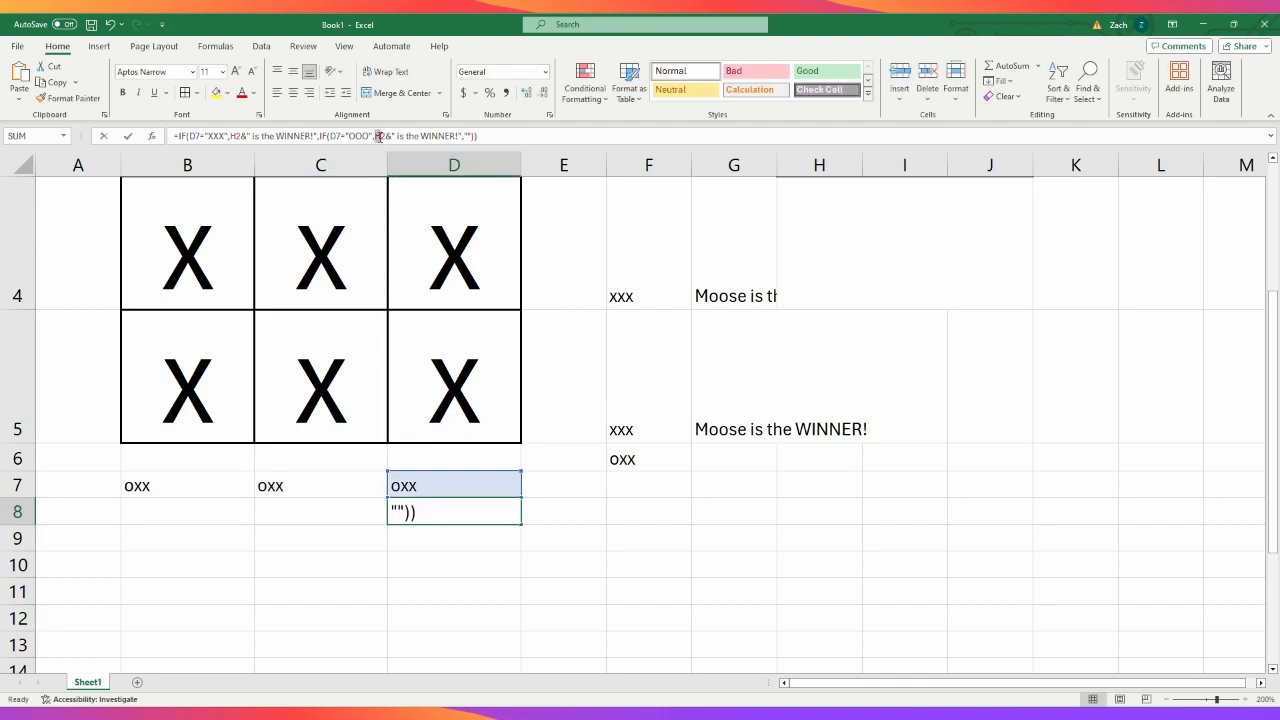
{"action": "left_click_drag", "start_coordinate": [376, 136], "coordinate": [383, 137]}
{"action": "type", "text": "i"}
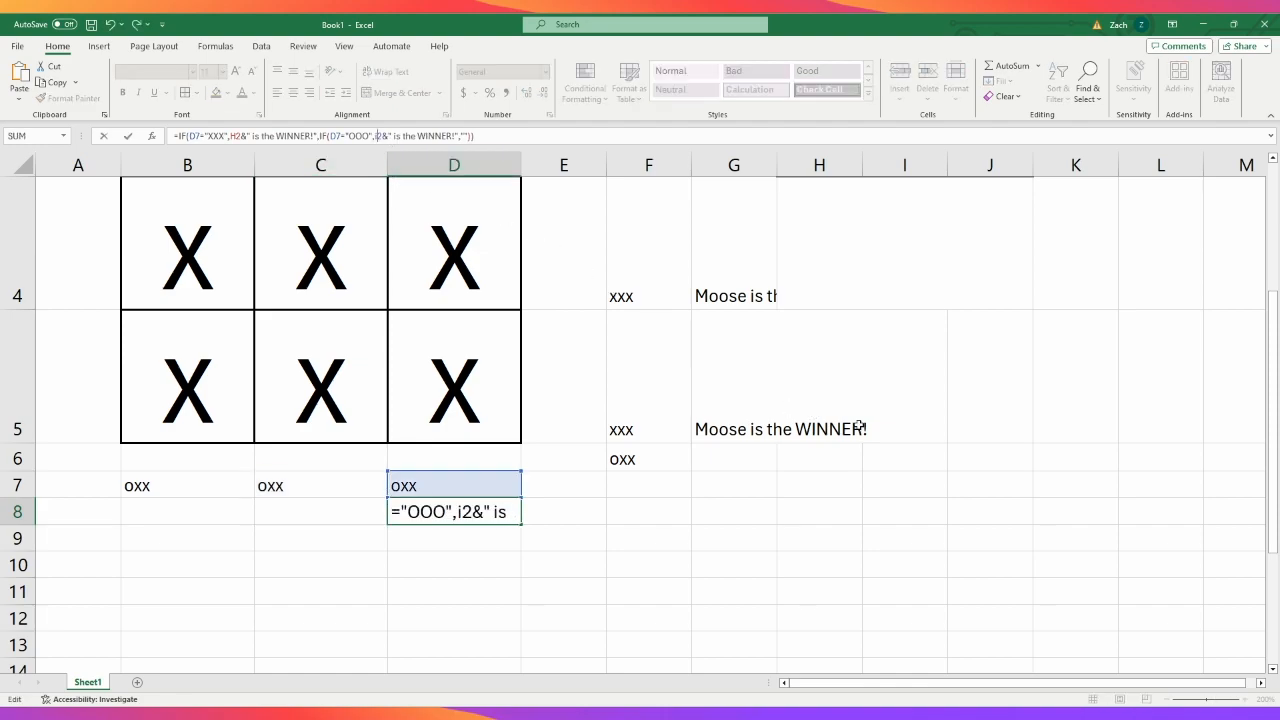
{"action": "key", "text": "Return"}
- Fill the board's middle row, B4 to D4, with o to test its corrected winner message
{"action": "scroll", "coordinate": [876, 508], "scroll_direction": "up", "scroll_amount": 1}
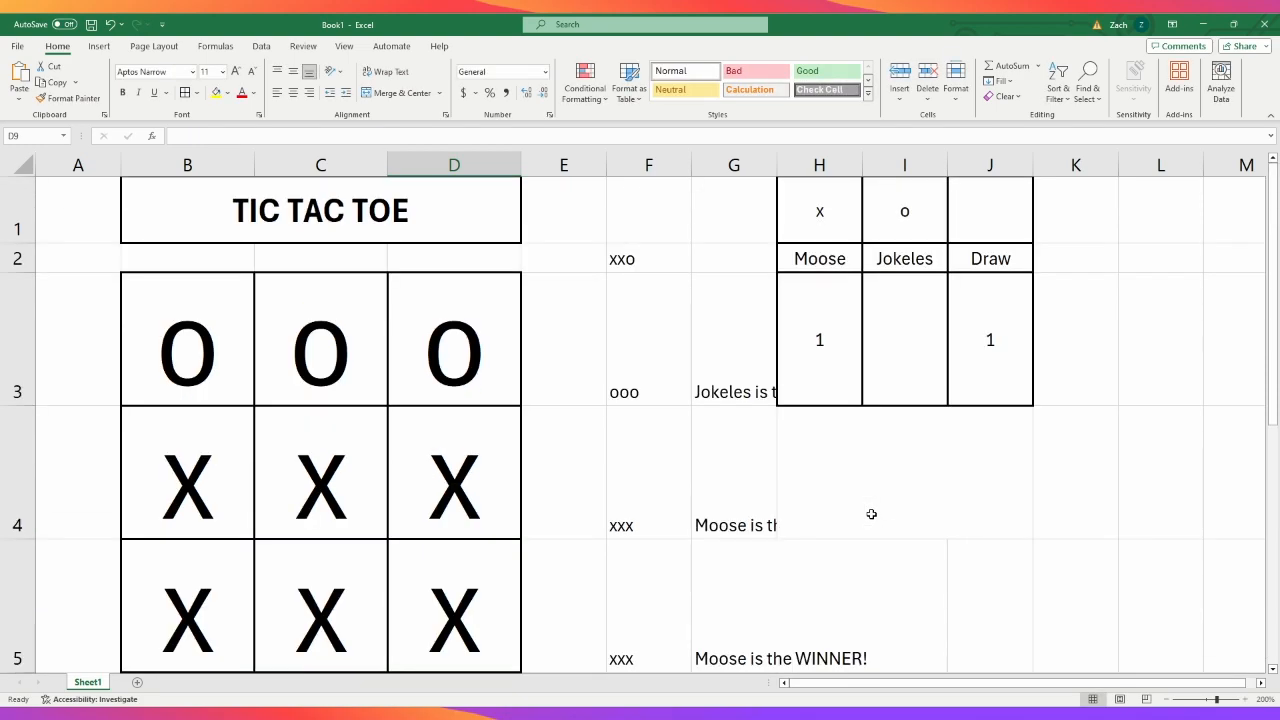
{"action": "left_click", "coordinate": [742, 378]}
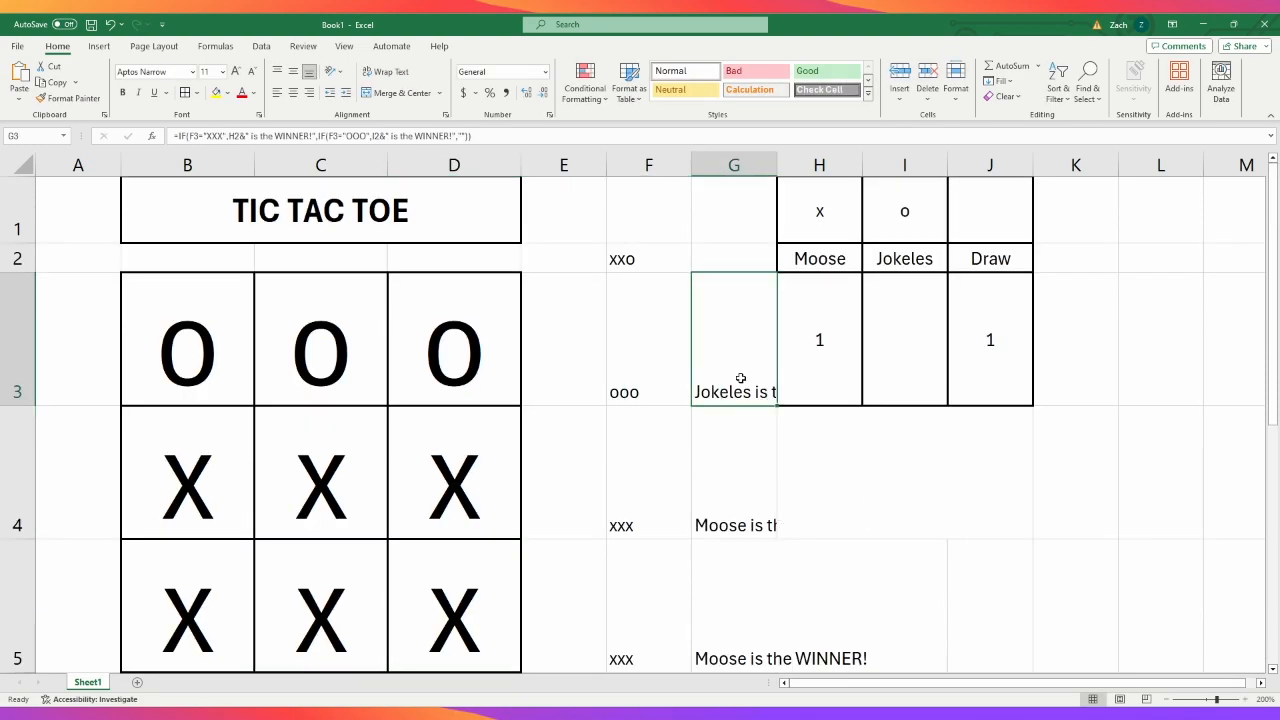
{"action": "left_click", "coordinate": [174, 462]}
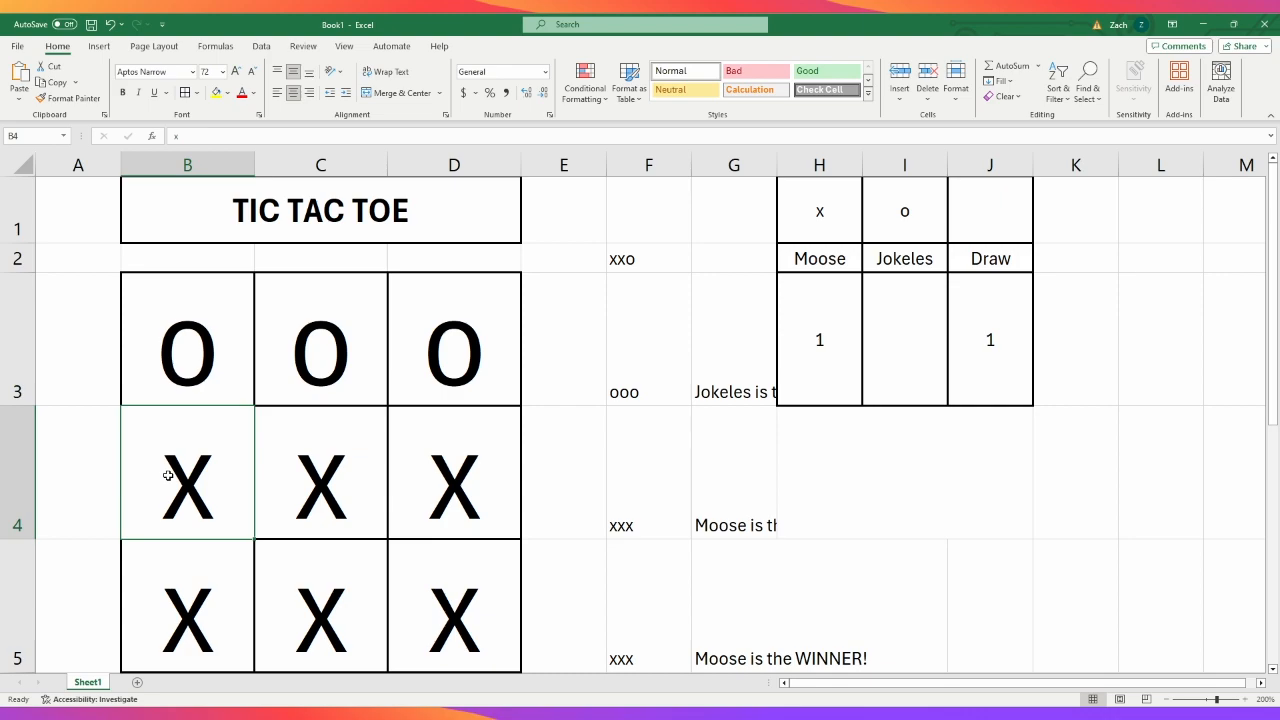
{"action": "type", "text": "o"}
{"action": "key", "text": "Tab"}
{"action": "type", "text": "o"}
{"action": "key", "text": "Tab"}
- Fill the board's bottom row, B5 to D5, with o and check the column and diagonal winner messages
{"action": "type", "text": "o"}
{"action": "key", "text": "Tab"}
{"action": "key", "text": "Return"}
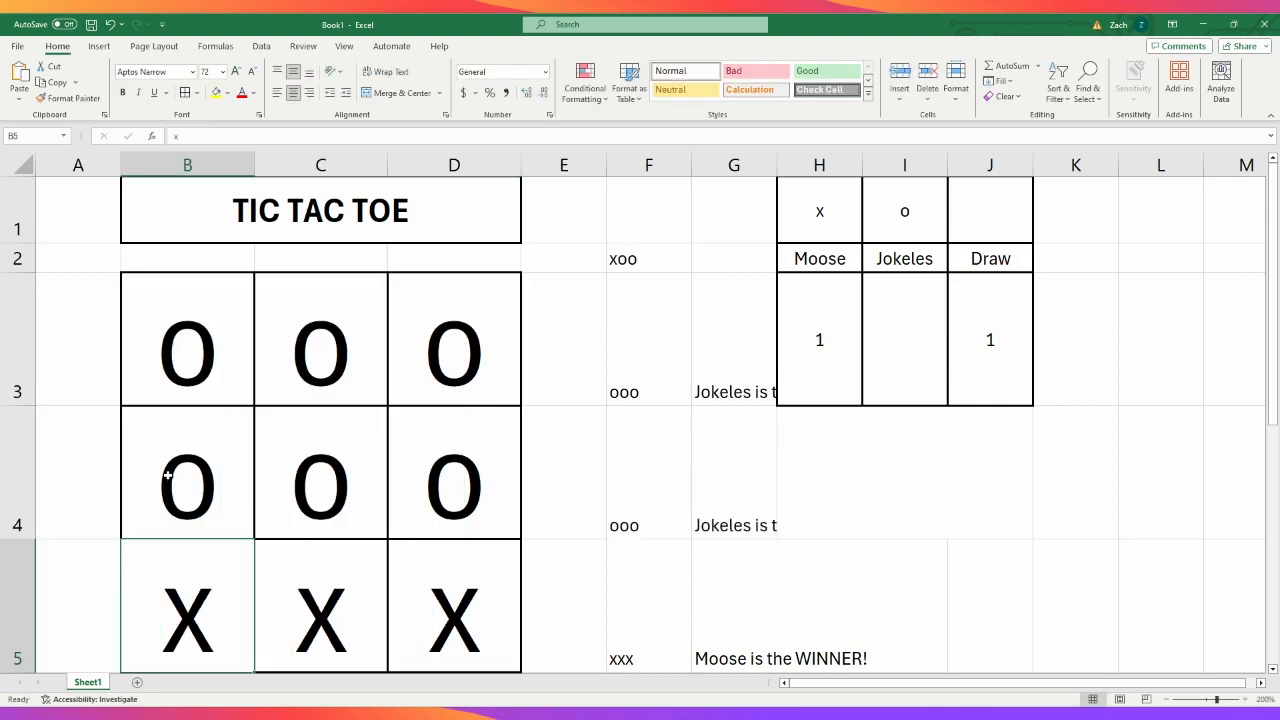
{"action": "type", "text": "o"}
{"action": "key", "text": "Tab"}
{"action": "type", "text": "o"}
{"action": "key", "text": "Tab"}
{"action": "type", "text": "o"}
{"action": "key", "text": "Tab"}
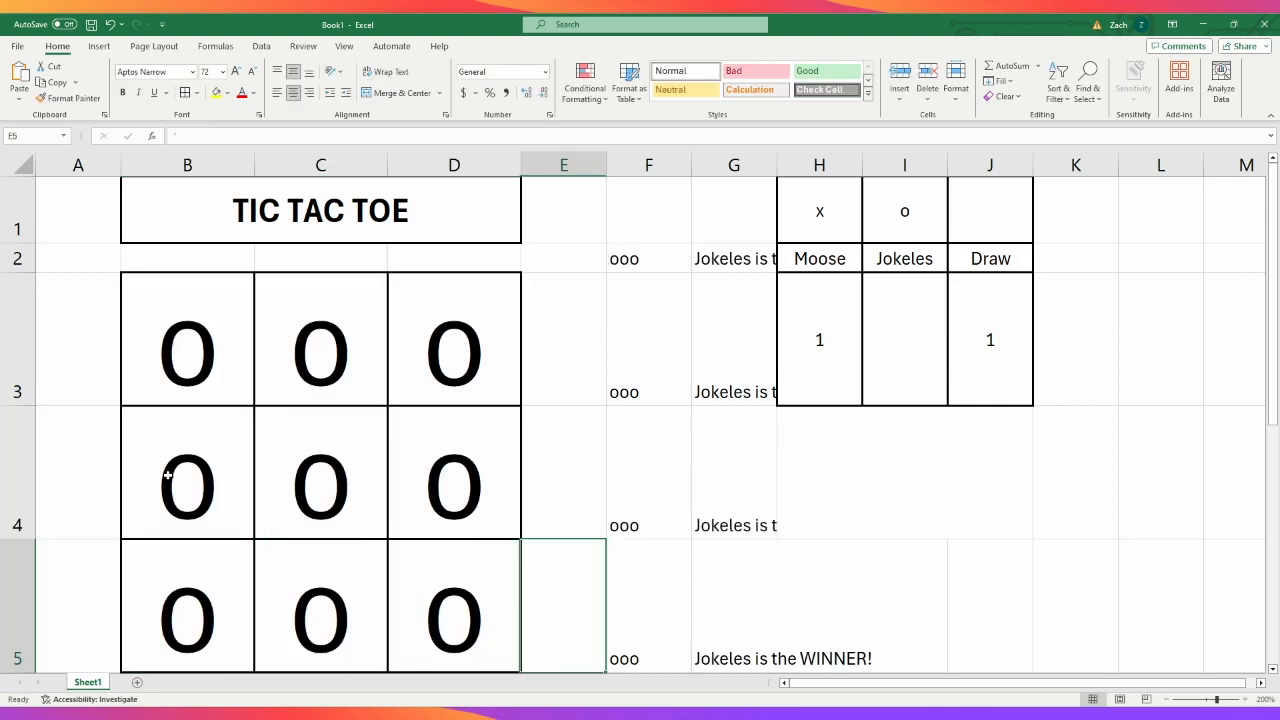
{"action": "key", "text": "Return"}
{"action": "scroll", "coordinate": [243, 434], "scroll_direction": "down", "scroll_amount": 1}
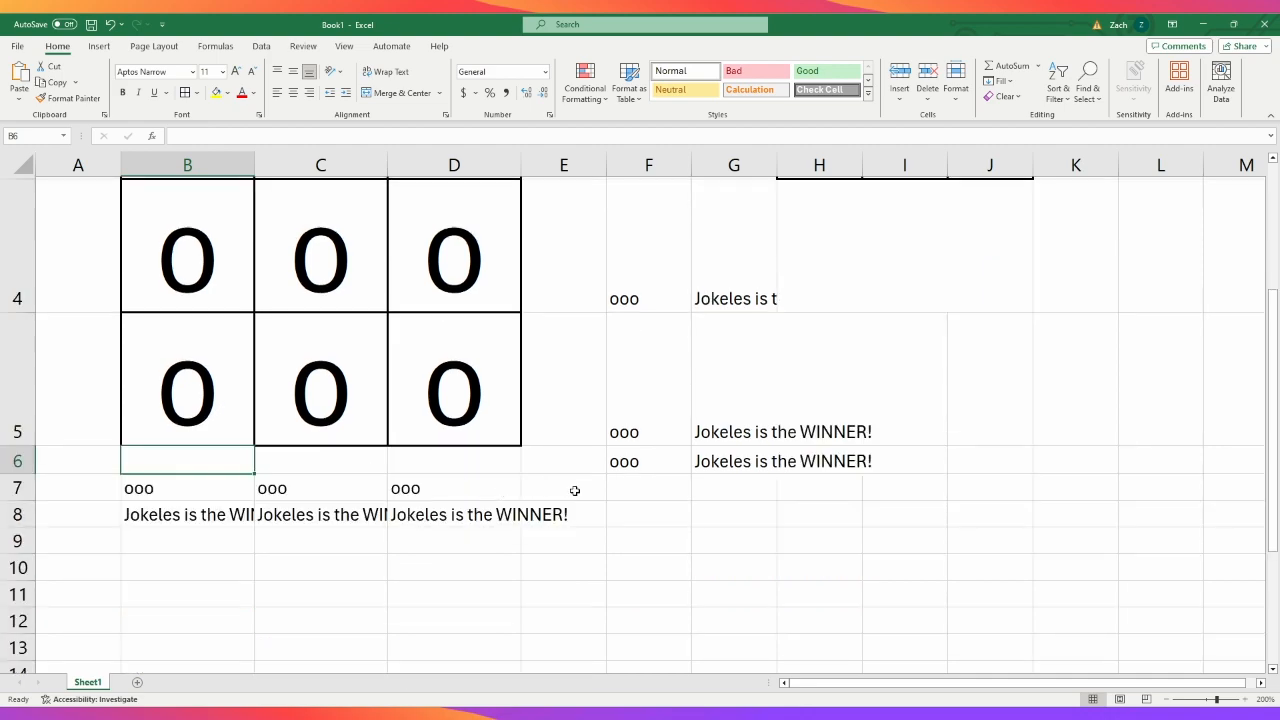
{"action": "scroll", "coordinate": [563, 495], "scroll_direction": "up", "scroll_amount": 2}
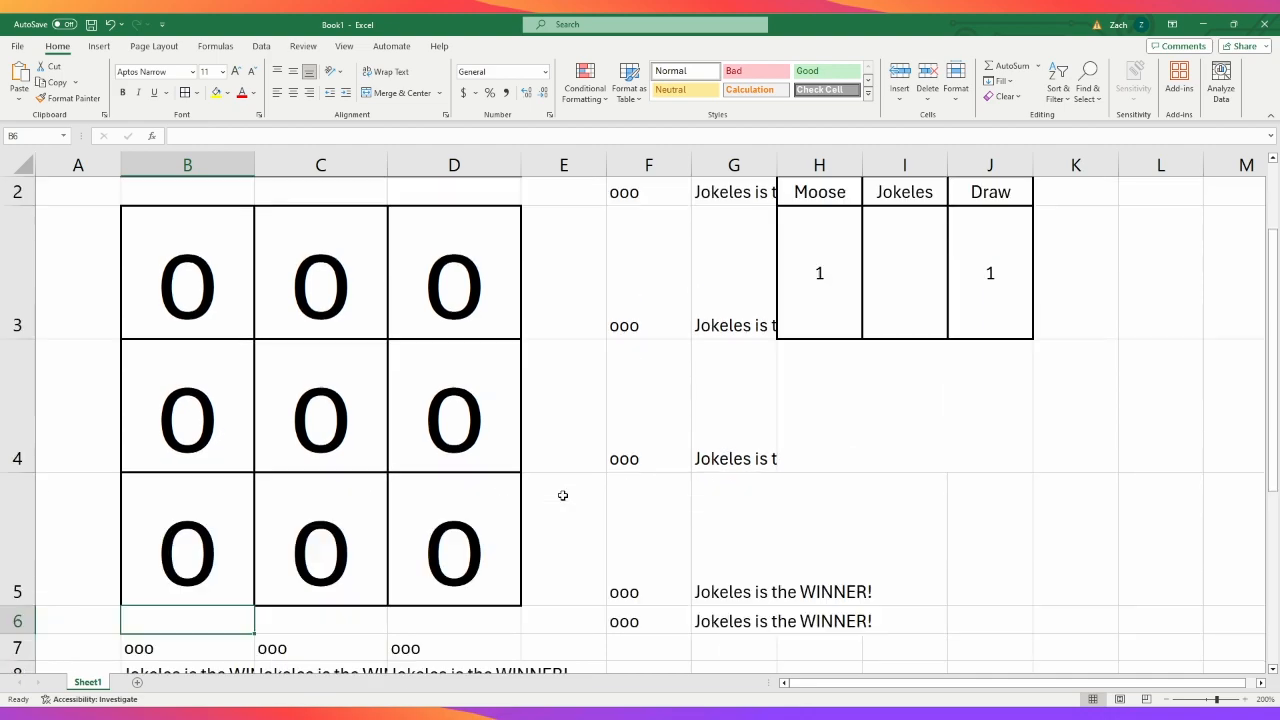
- Start a formula in the merged cell H4 below the scoreboard
{"action": "left_click", "coordinate": [213, 357]}
{"action": "mouse_move", "coordinate": [213, 357]}
{"action": "left_mouse_down"}
{"action": "mouse_move", "coordinate": [383, 557]}
{"action": "mouse_move", "coordinate": [439, 598]}
{"action": "left_mouse_up"}
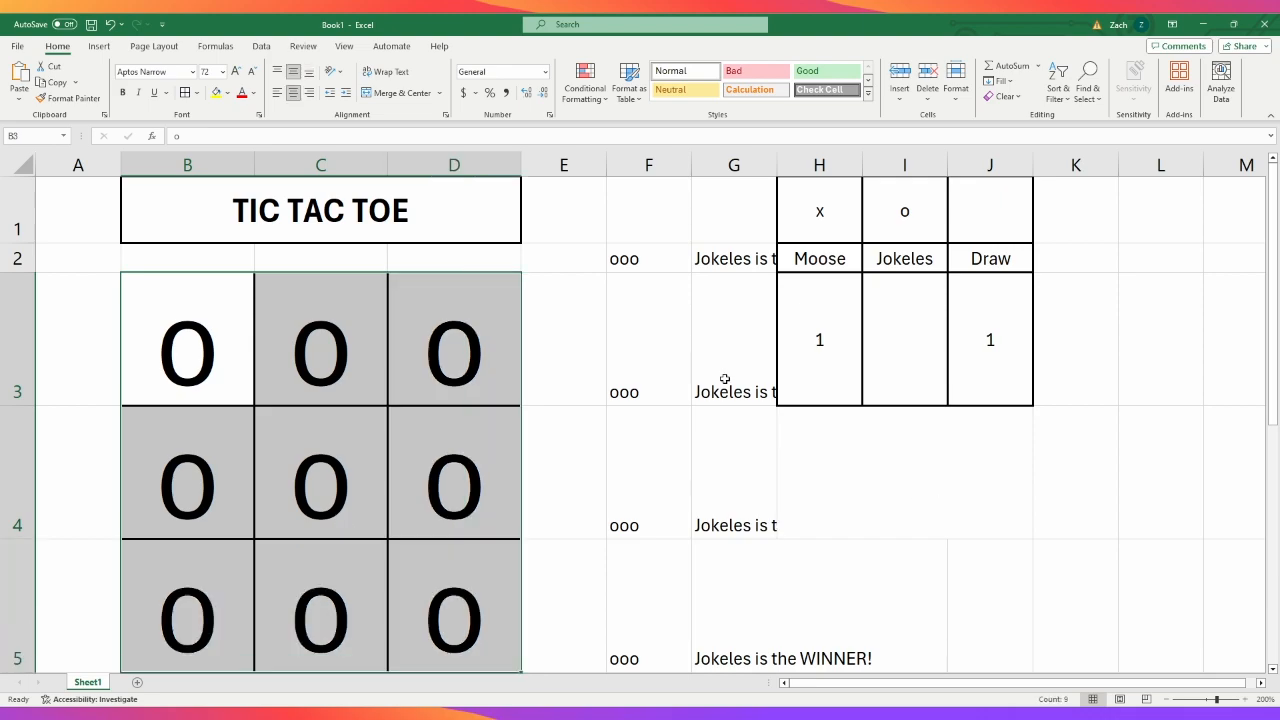
{"action": "left_click", "coordinate": [943, 487]}
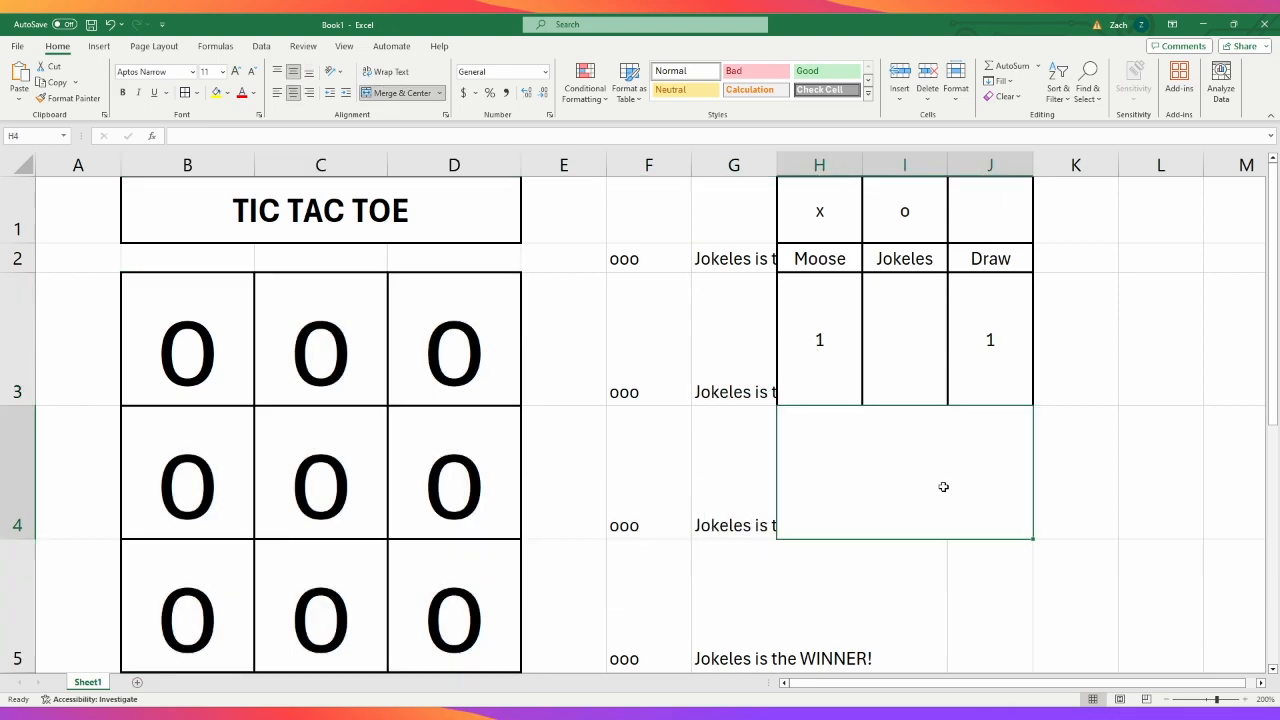
{"action": "left_click", "coordinate": [505, 143]}
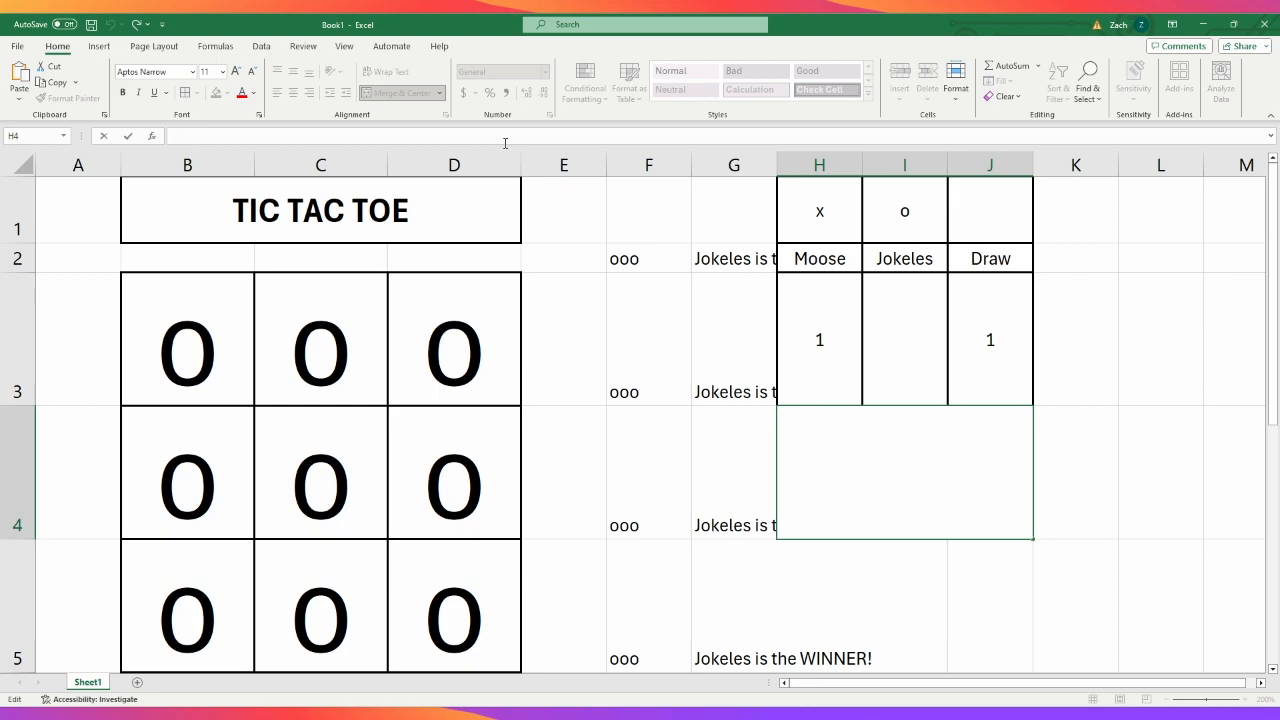
{"action": "type", "text": "="}
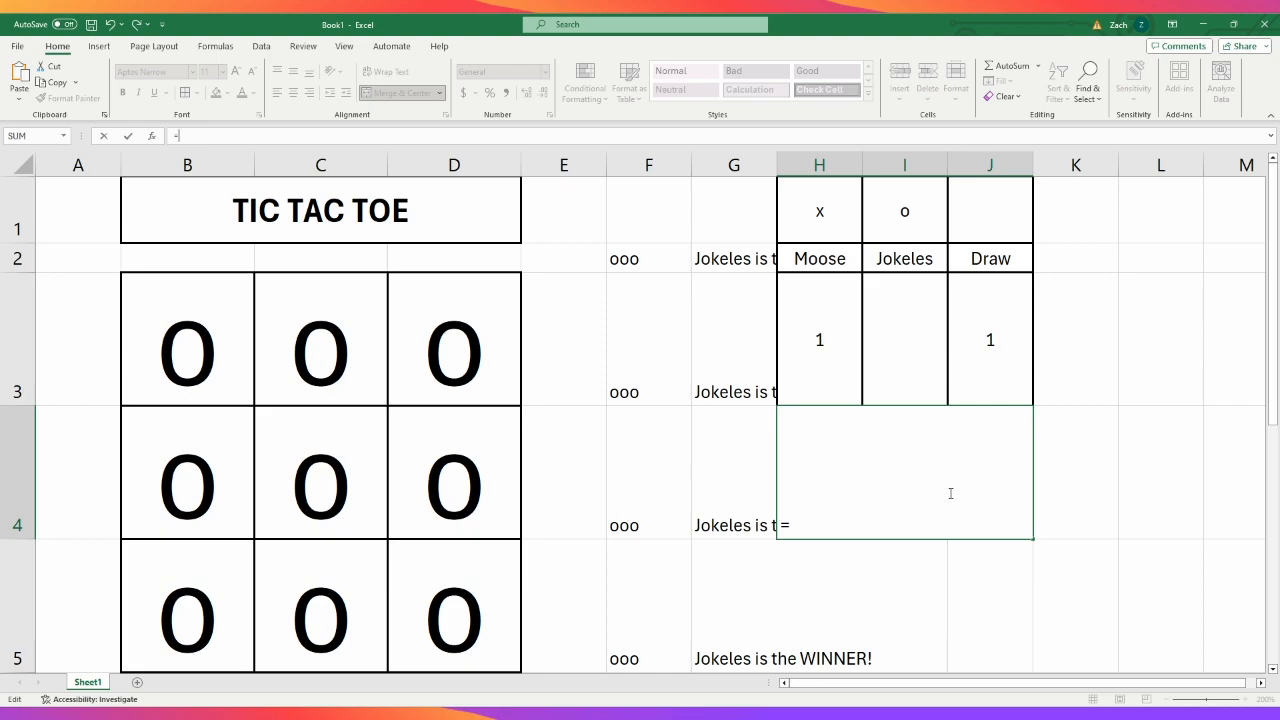
- Discard the unfinished formula in H4 and clear all marks from the board, B3 to D5
{"action": "key", "text": "BackSpace"}
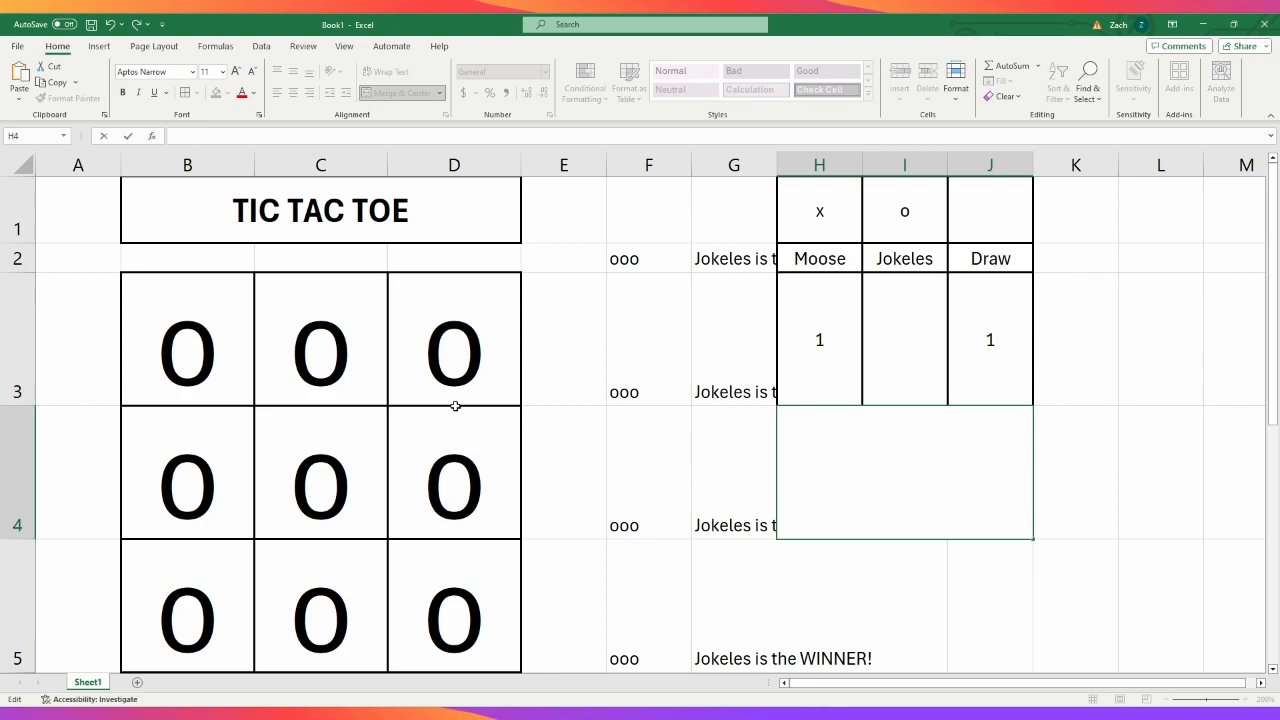
{"action": "left_click_drag", "start_coordinate": [215, 336], "coordinate": [436, 600]}
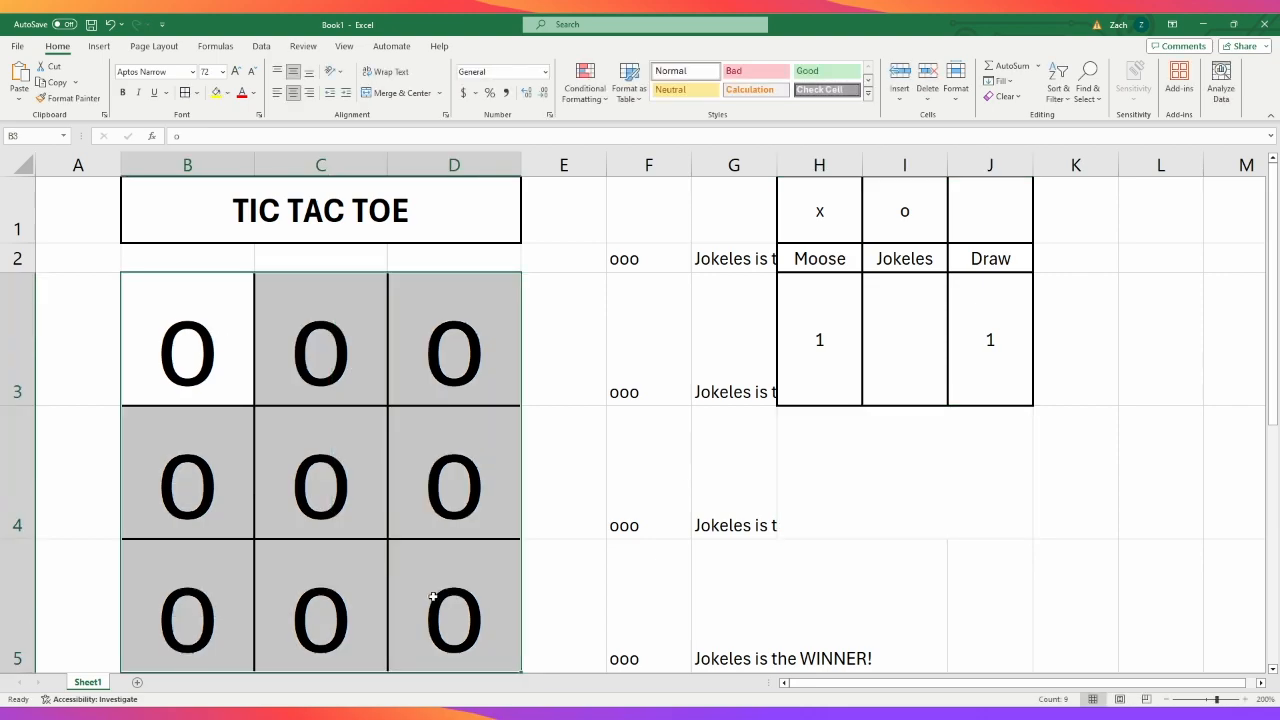
{"action": "key", "text": "Delete"}
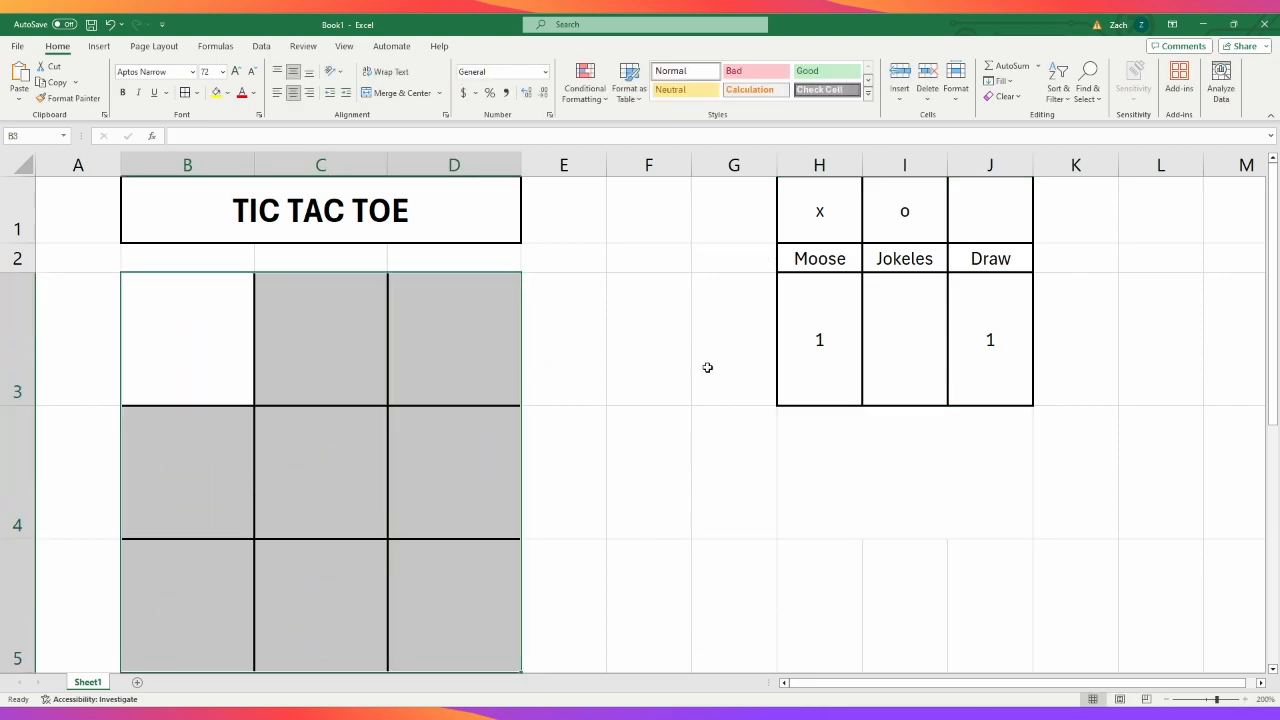
{"action": "left_click", "coordinate": [742, 367]}
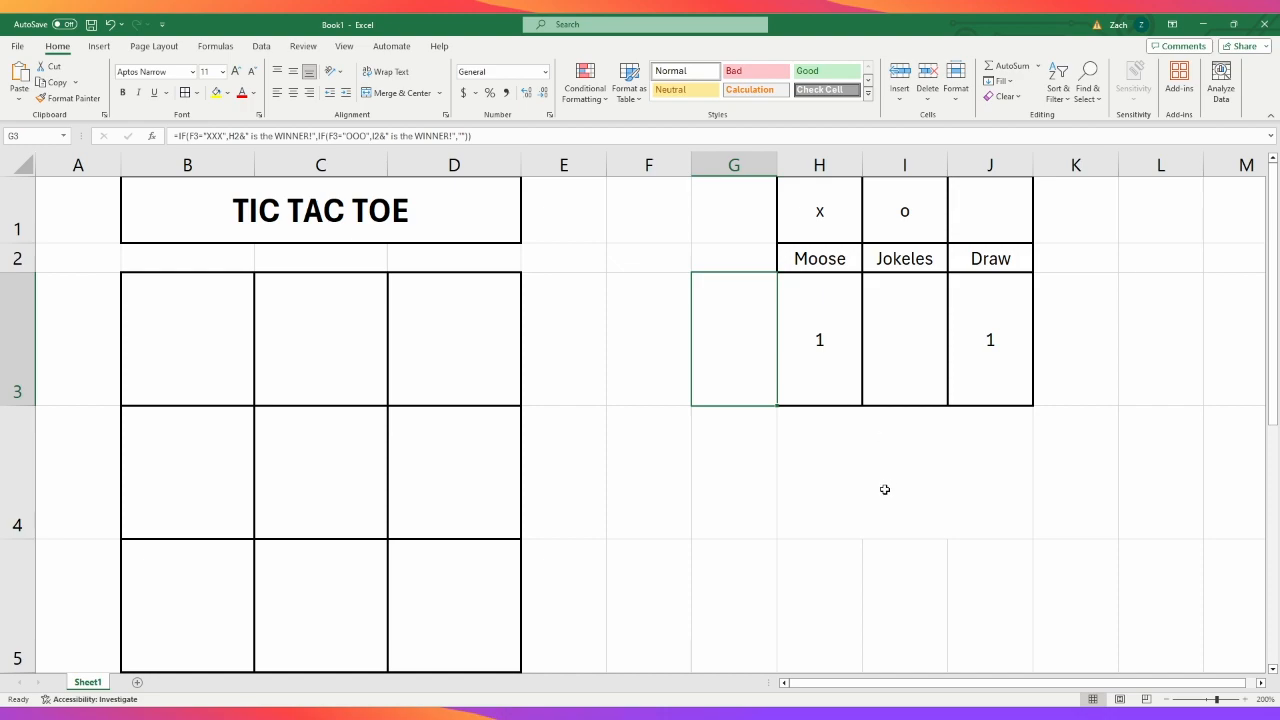
{"action": "left_click", "coordinate": [843, 474]}
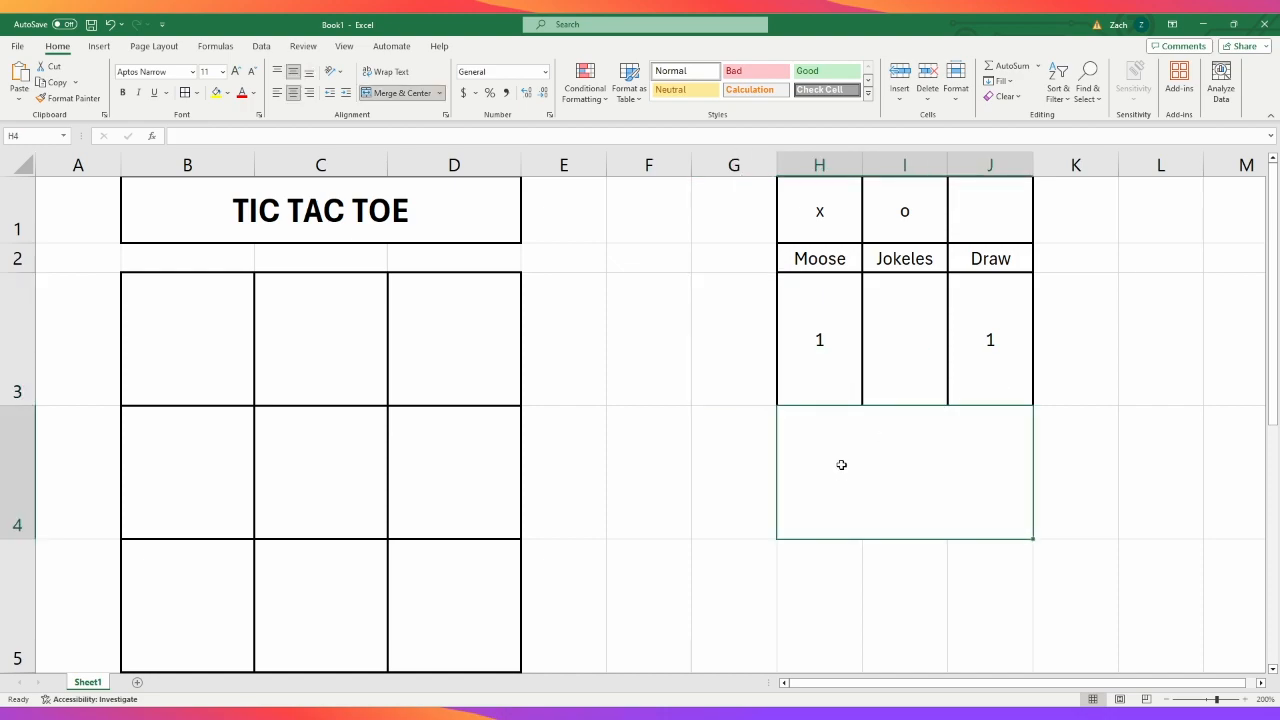
{"action": "left_click", "coordinate": [728, 263]}
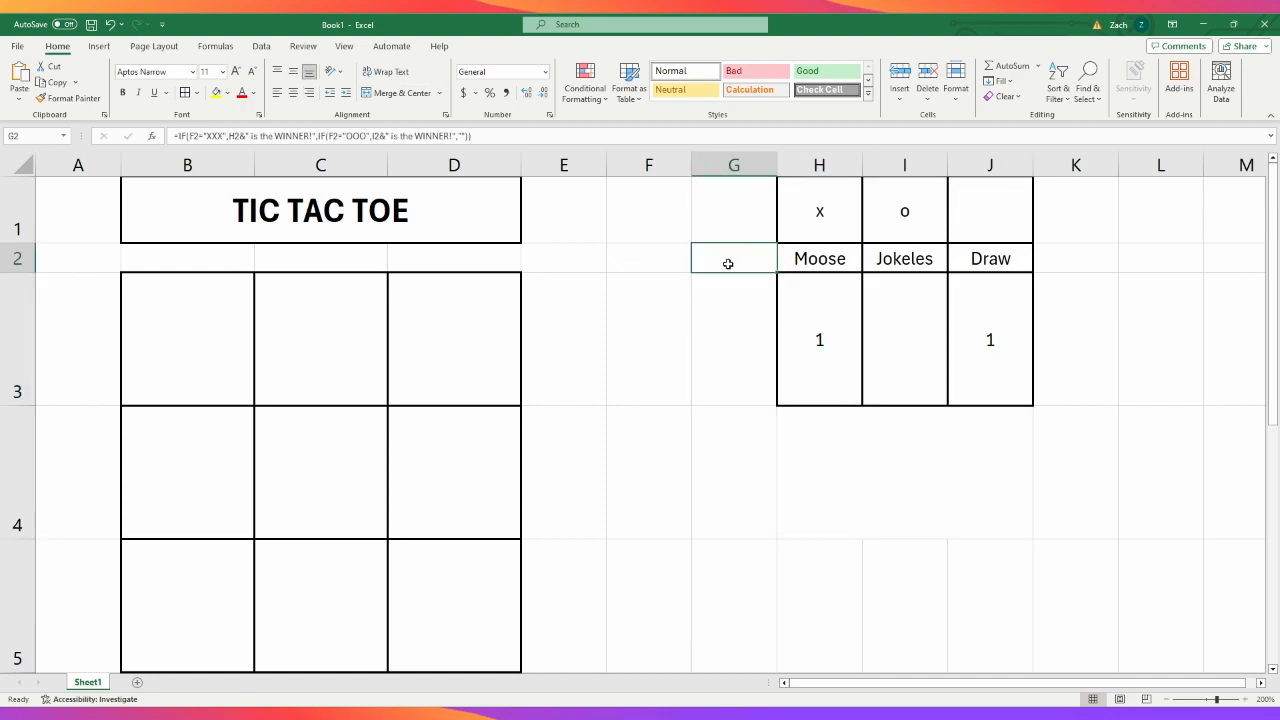
{"action": "left_click", "coordinate": [872, 501]}
{"action": "left_click", "coordinate": [720, 252]}
{"action": "left_click", "coordinate": [877, 474]}
{"action": "left_click", "coordinate": [580, 141]}
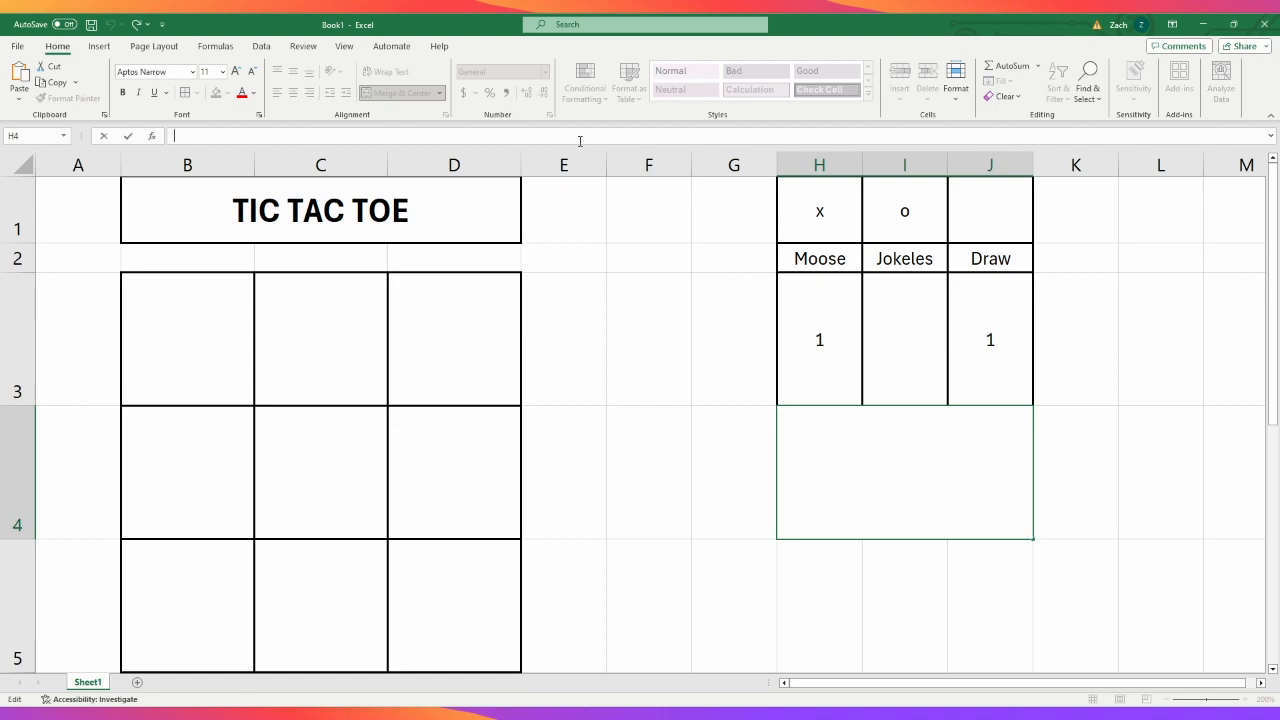
{"action": "type", "text": "=or"}
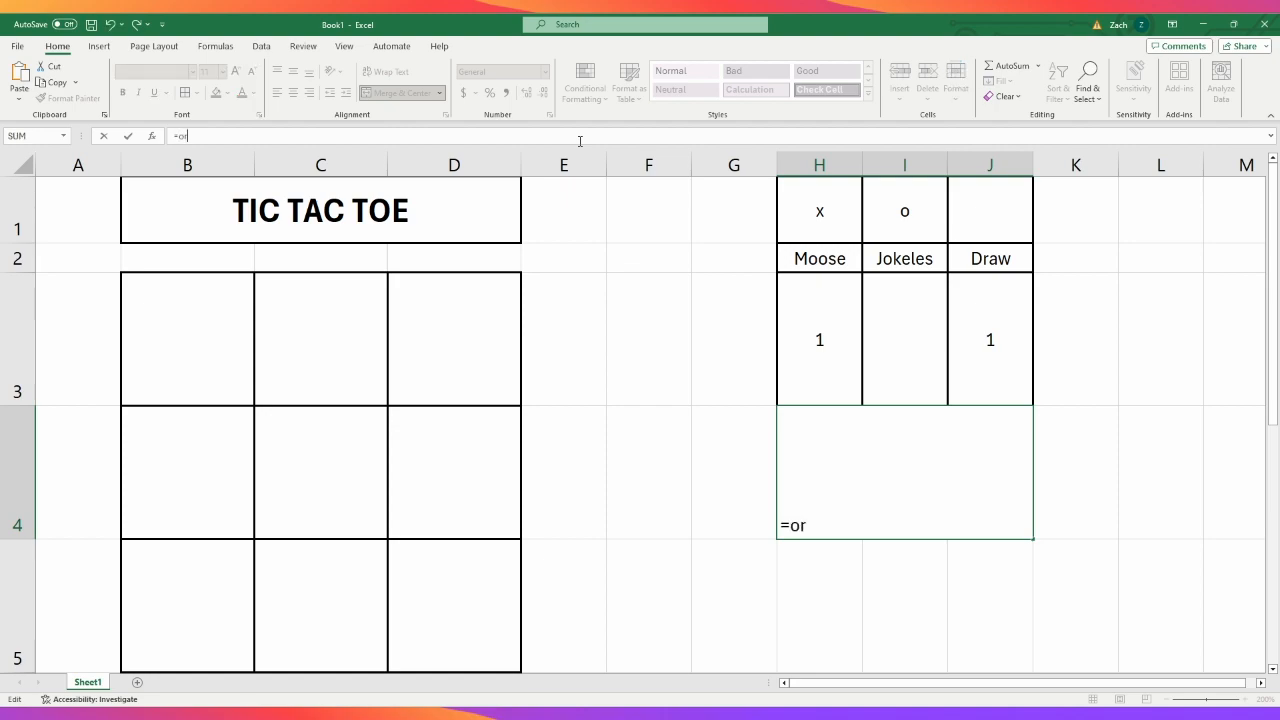
{"action": "key", "text": "Tab"}
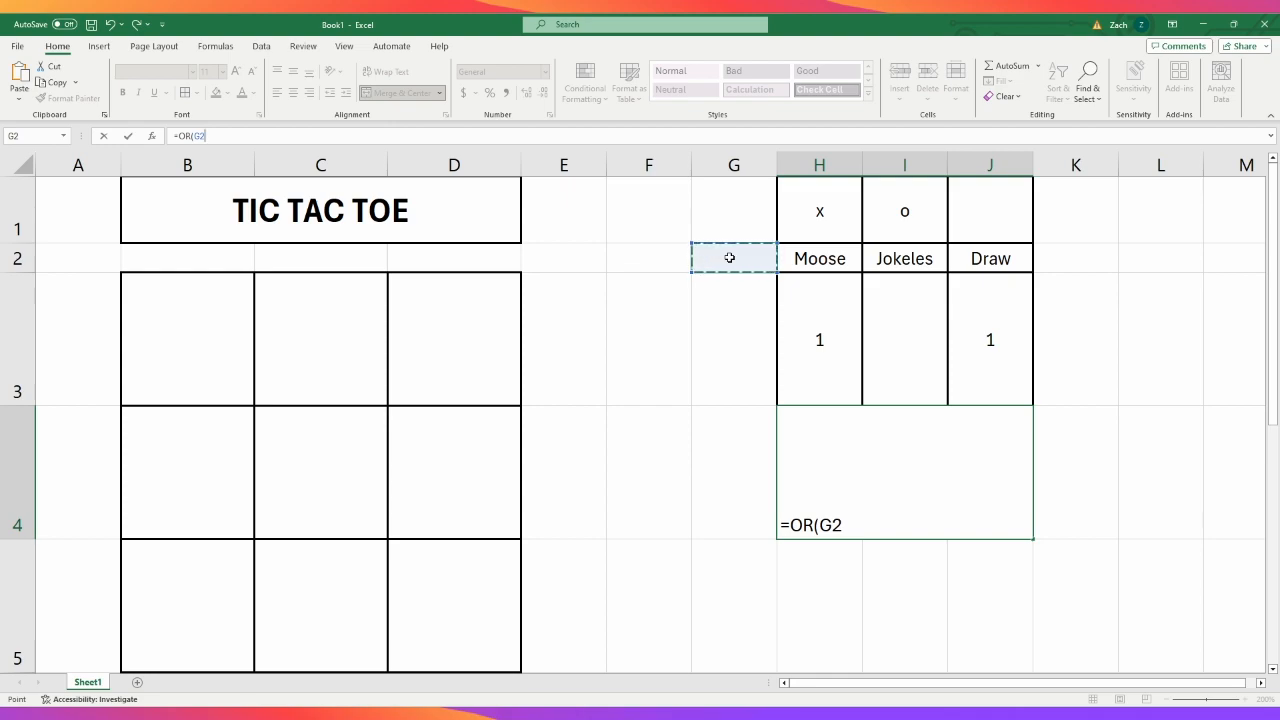
{"action": "key", "text": "BackSpace"}
{"action": "key", "text": "BackSpace"}
{"action": "key", "text": "BackSpace"}
{"action": "key", "text": "BackSpace"}
{"action": "key", "text": "BackSpace"}
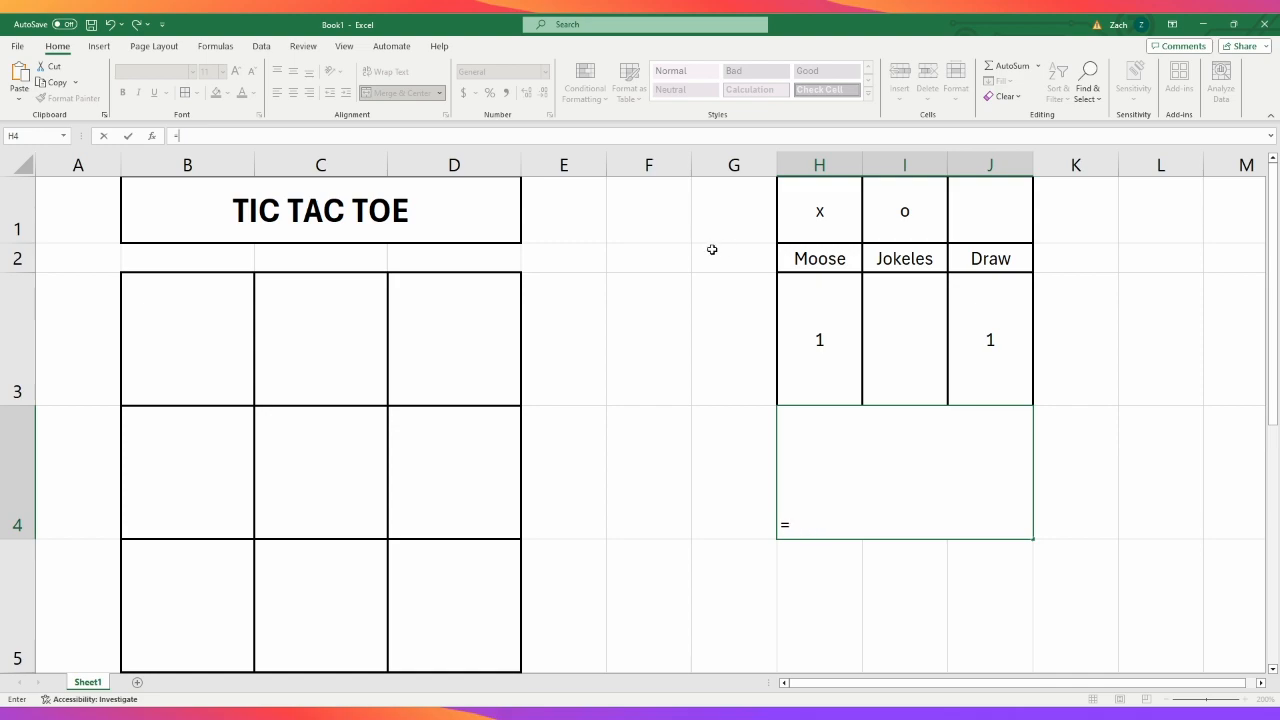
{"action": "type", "text": "if"}
{"action": "key", "text": "Tab"}
{"action": "type", "text": "is"}
{"action": "key", "text": "Tab"}
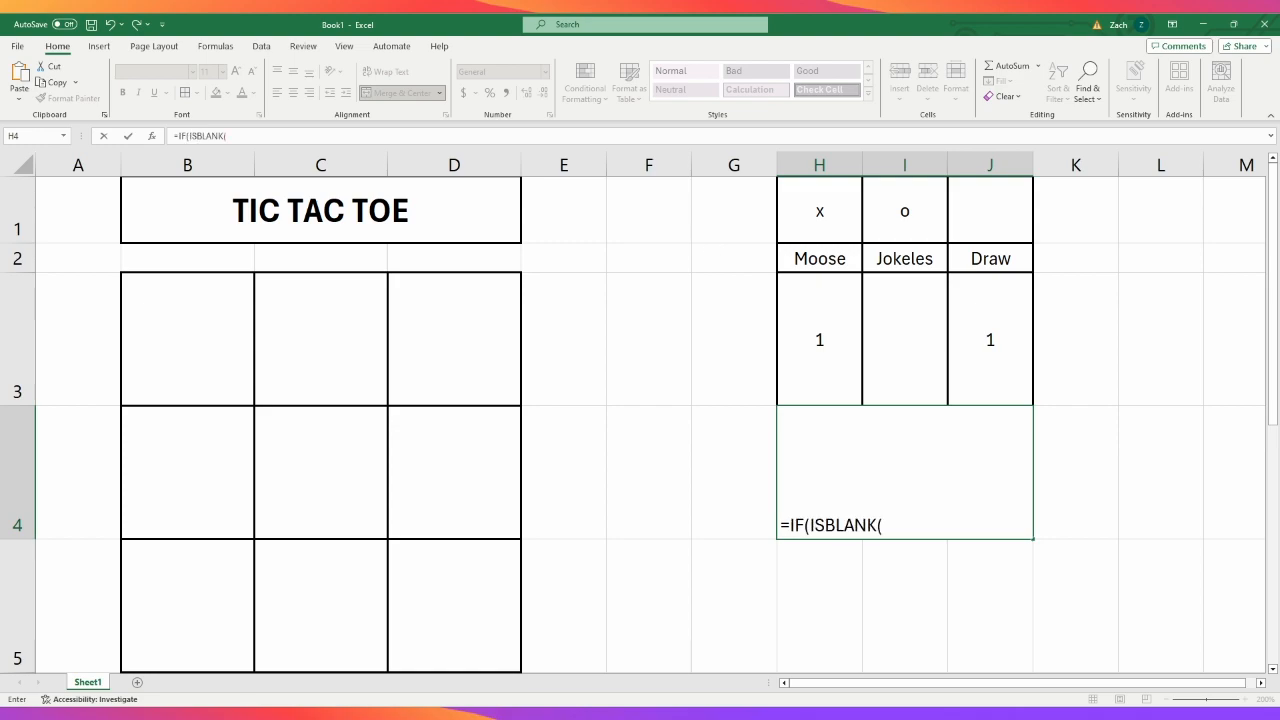
{"action": "left_click", "coordinate": [712, 249]}
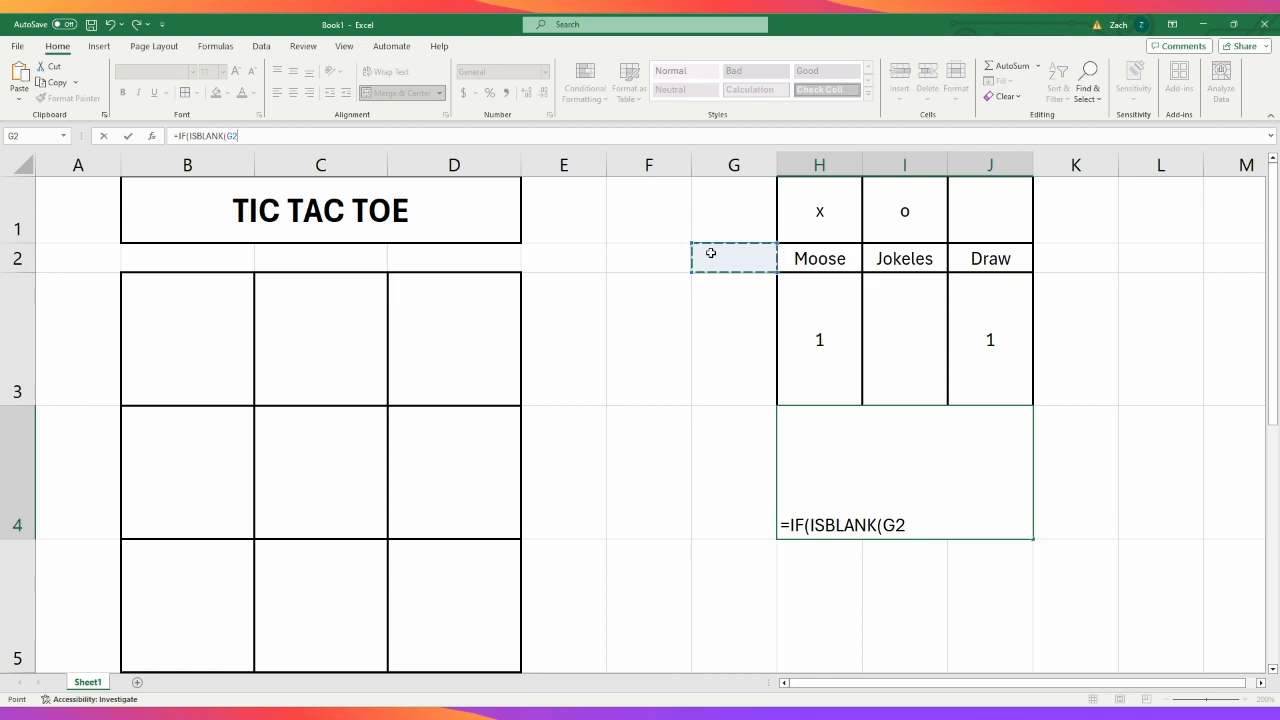
{"action": "type", "text": ")"}
{"action": "key", "text": "BackSpace"}
{"action": "key", "text": "BackSpace"}
{"action": "key", "text": "BackSpace"}
{"action": "key", "text": "BackSpace"}
{"action": "key", "text": "BackSpace"}
{"action": "key", "text": "BackSpace"}
{"action": "key", "text": "BackSpace"}
{"action": "key", "text": "BackSpace"}
{"action": "key", "text": "BackSpace"}
{"action": "key", "text": "BackSpace"}
{"action": "key", "text": "BackSpace"}
{"action": "key", "text": "BackSpace"}
{"action": "key", "text": "BackSpace"}
{"action": "key", "text": "BackSpace"}
{"action": "key", "text": "BackSpace"}
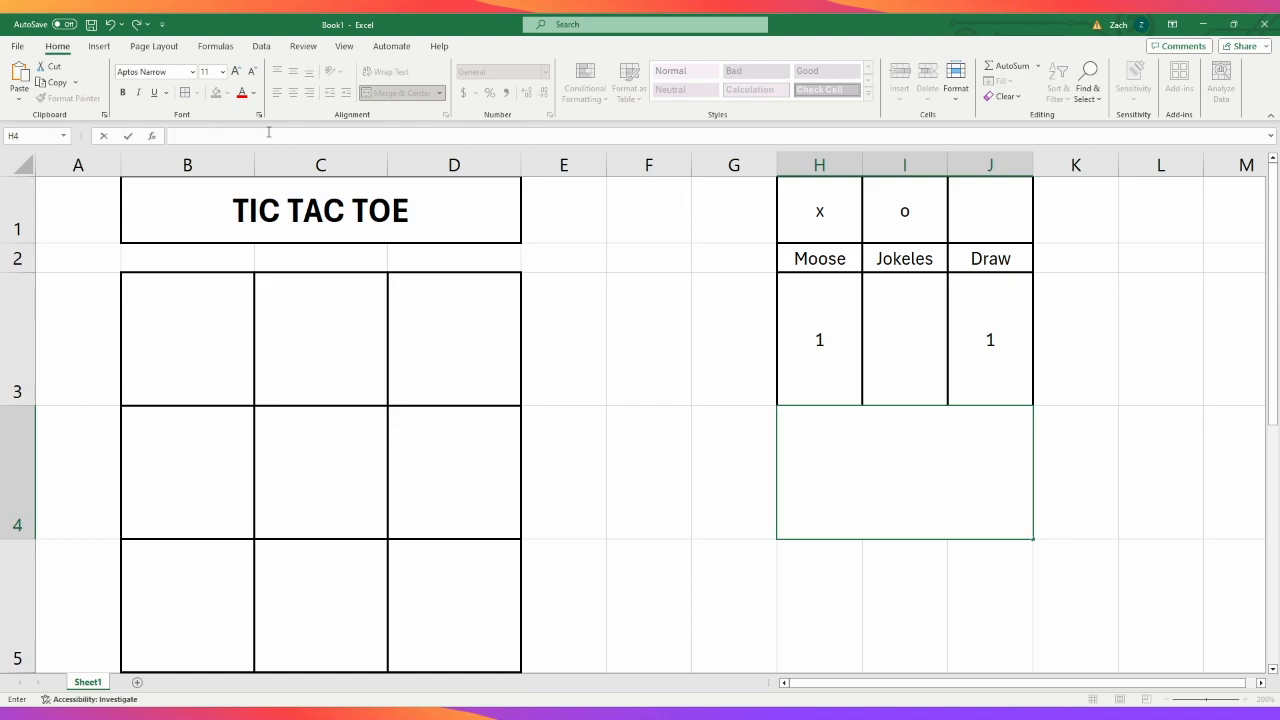
- Fill the board's top row, B3 to D3, with x and check the row's helper cells G3 and F3
{"action": "left_click", "coordinate": [203, 369]}
{"action": "type", "text": "x"}
{"action": "key", "text": "Tab"}
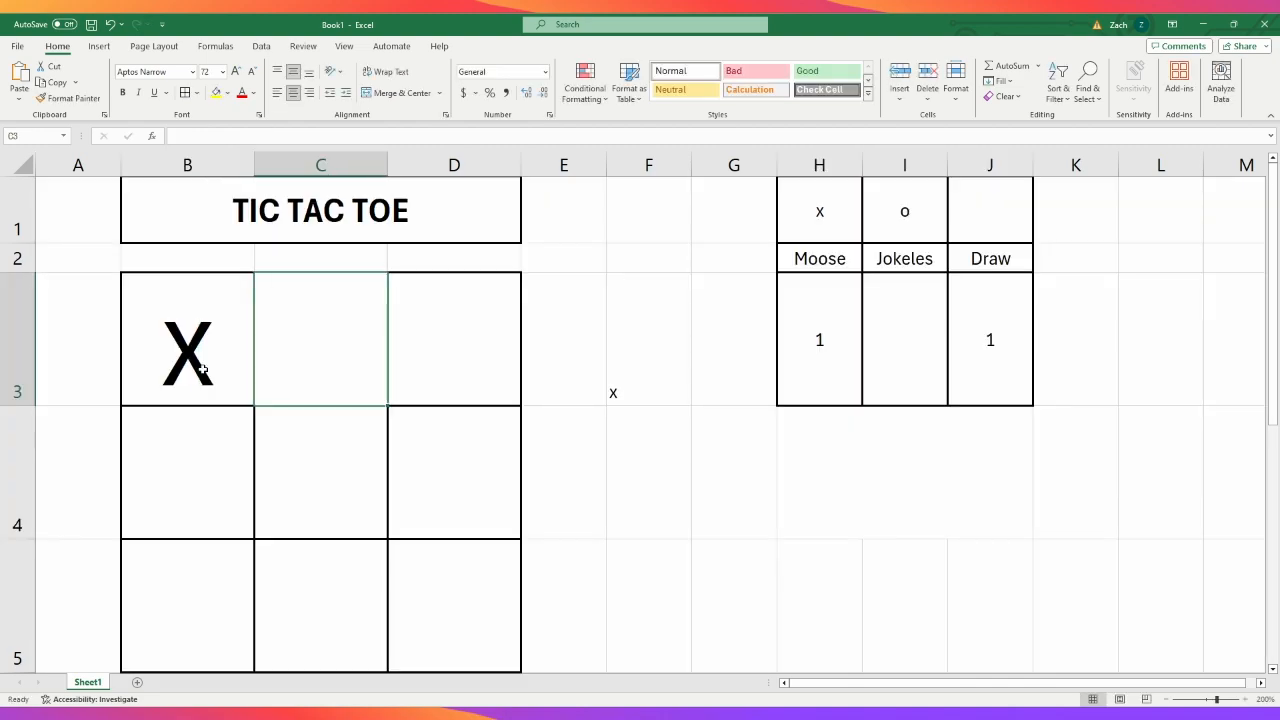
{"action": "type", "text": "x"}
{"action": "key", "text": "Tab"}
{"action": "type", "text": "x"}
{"action": "key", "text": "Tab"}
{"action": "left_click", "coordinate": [749, 339]}
{"action": "left_click", "coordinate": [841, 467]}
{"action": "left_click", "coordinate": [724, 363]}
{"action": "left_click", "coordinate": [838, 494]}
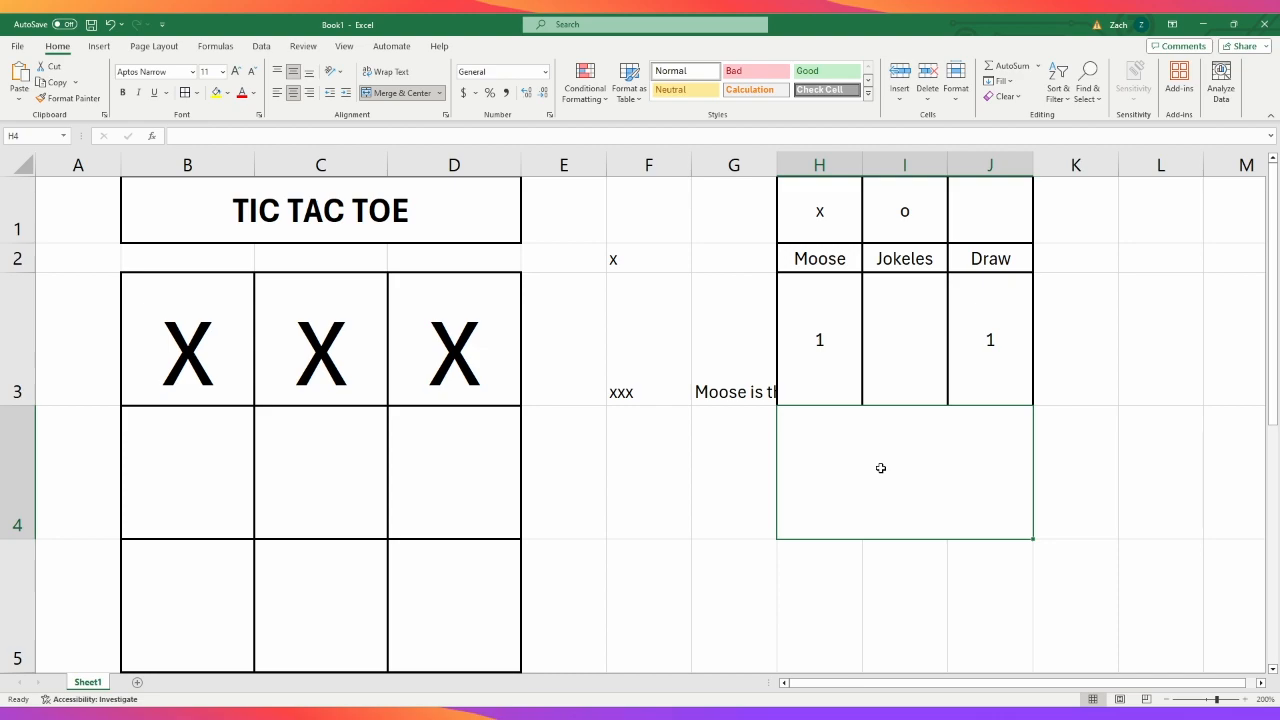
{"action": "left_click", "coordinate": [677, 371]}
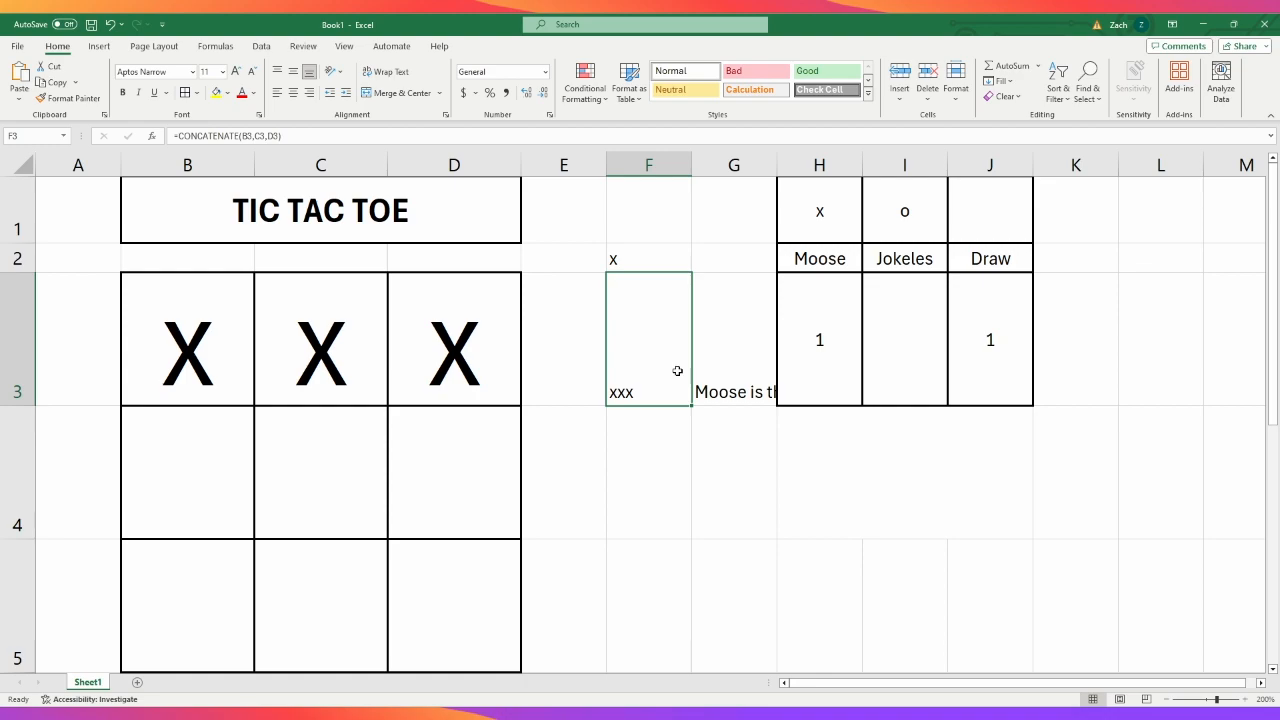
- Start an IF formula in merged cell H4 with an OR test whose first condition is F2="XXX"
{"action": "left_click", "coordinate": [889, 493]}
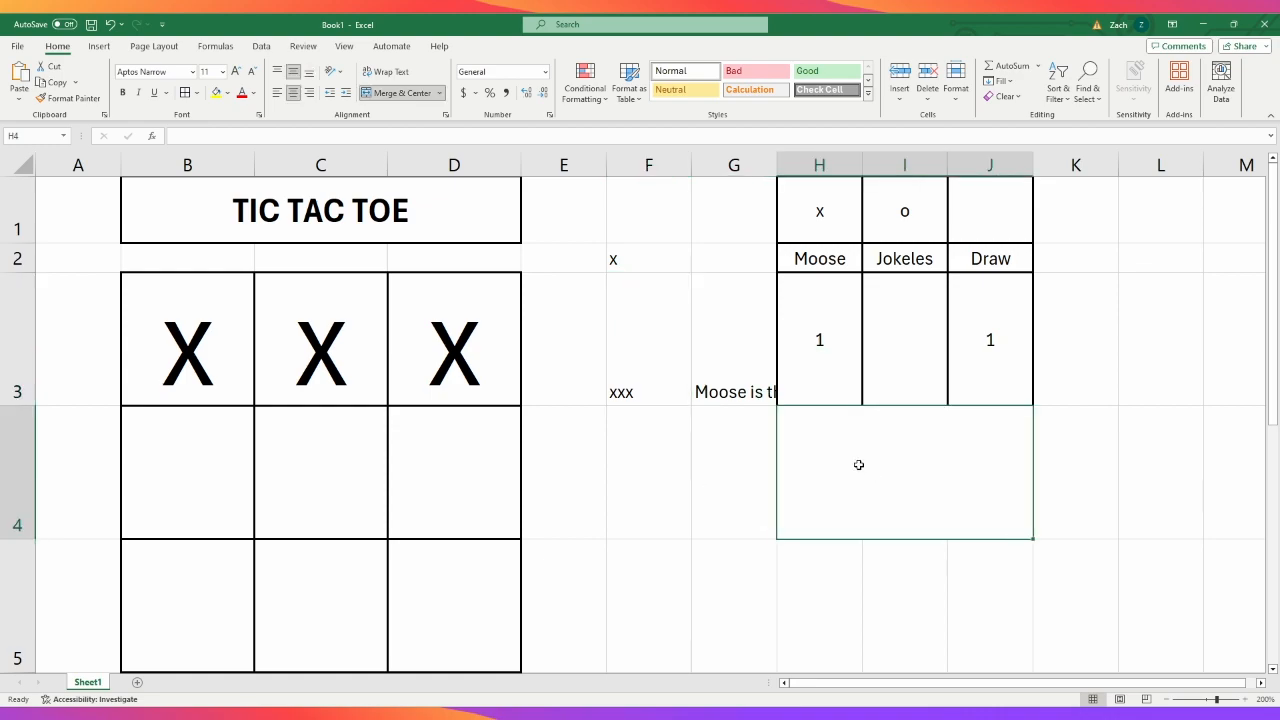
{"action": "left_click", "coordinate": [447, 131]}
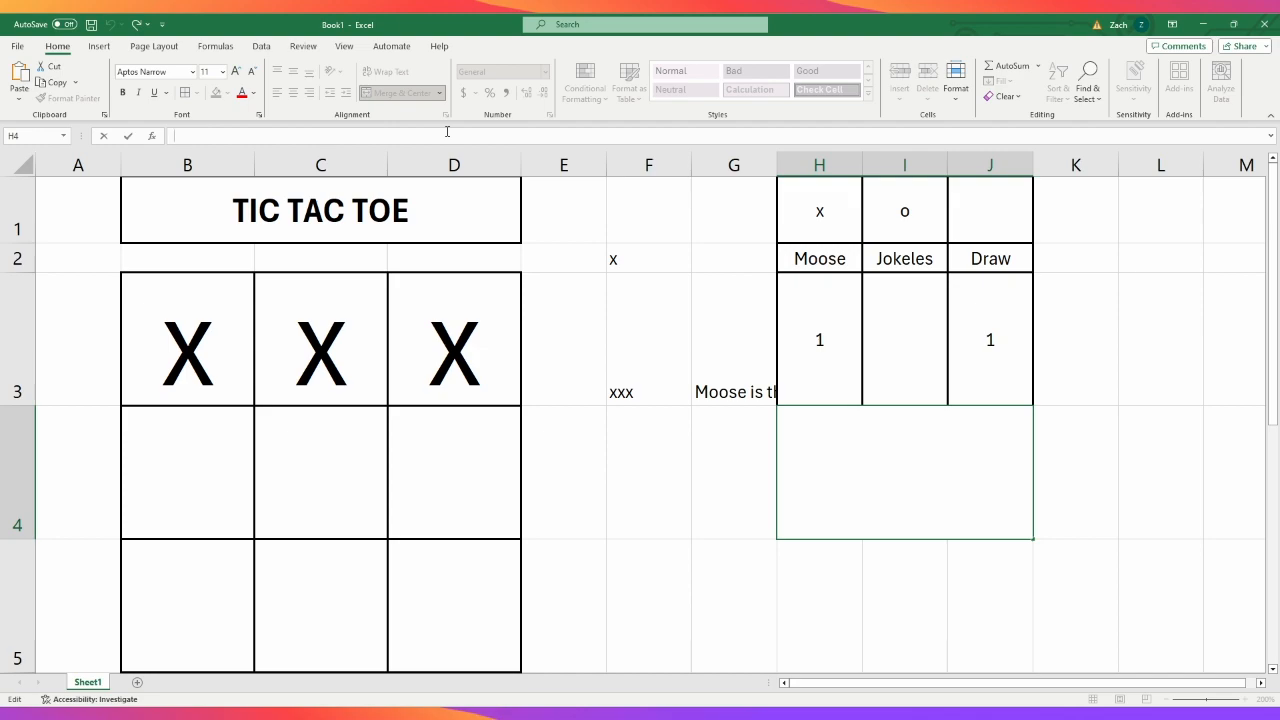
{"action": "type", "text": "=if"}
{"action": "key", "text": "Tab"}
{"action": "type", "text": "or"}
{"action": "key", "text": "Tab"}
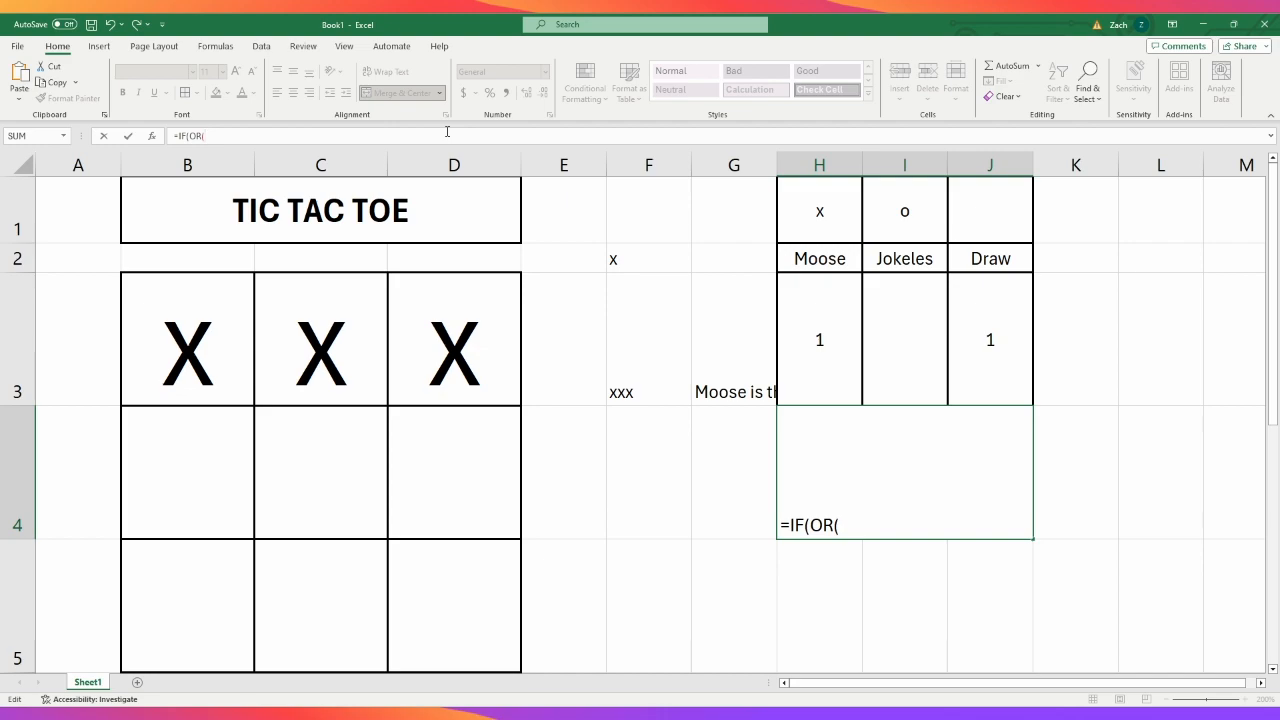
{"action": "left_click", "coordinate": [639, 263]}
{"action": "type", "text": "=\"XXX\""}
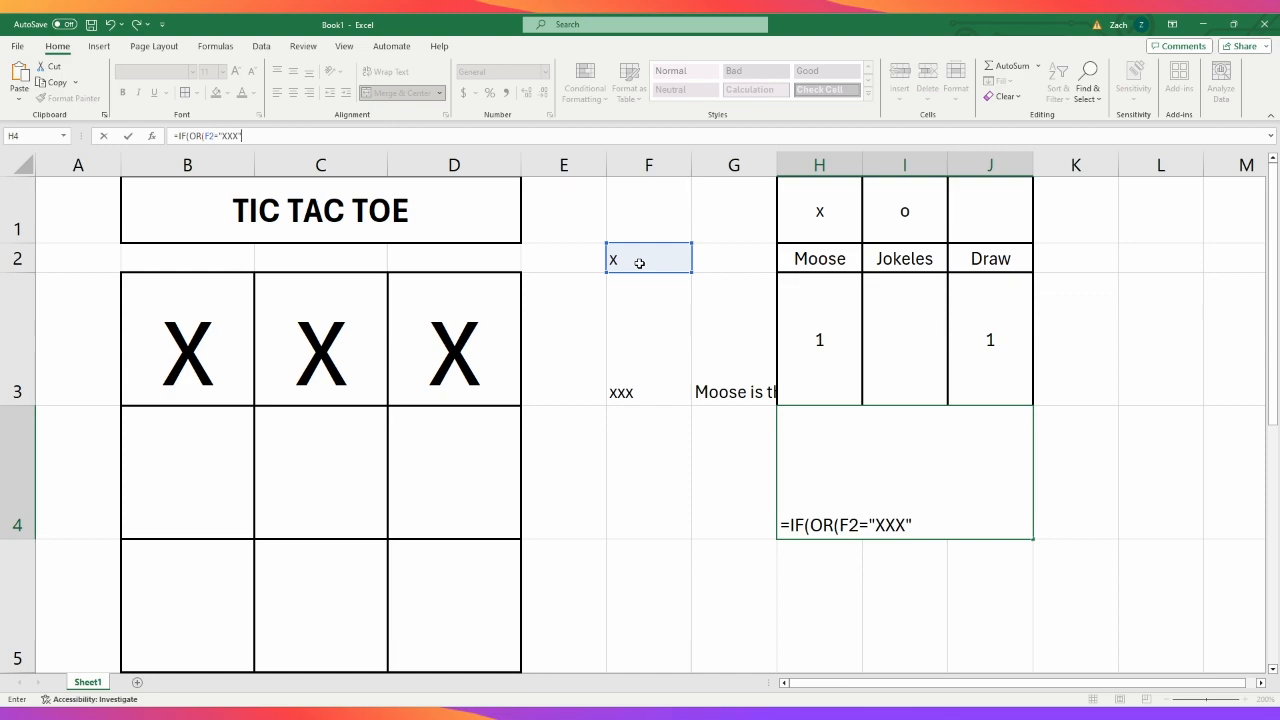
{"action": "key", "text": "BackSpace"}
{"action": "key", "text": "BackSpace"}
{"action": "key", "text": "BackSpace"}
{"action": "key", "text": "BackSpace"}
{"action": "key", "text": "BackSpace"}
{"action": "key", "text": "BackSpace"}
{"action": "type", "text": "=\"XXX\""}
- Add F3="XXX" as the second condition of the H4 formula's OR test and close the test
{"action": "left_click", "coordinate": [652, 331]}
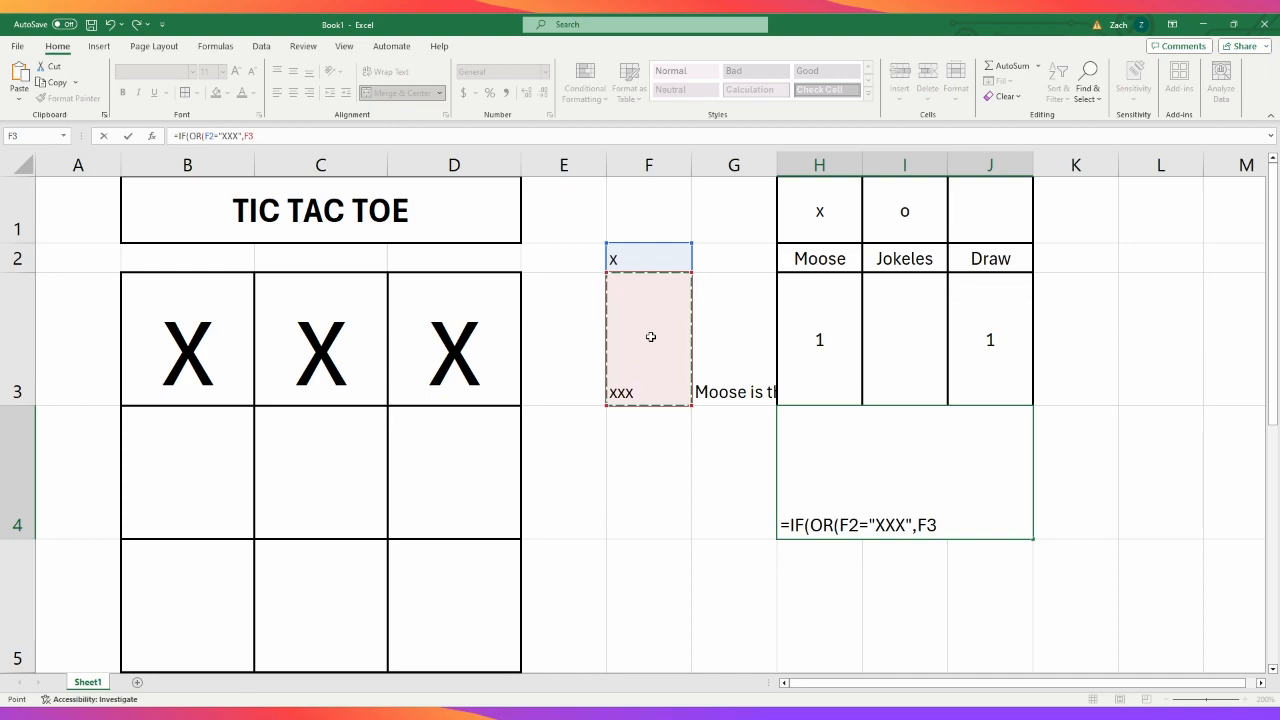
{"action": "type", "text": "=\"xxx"}
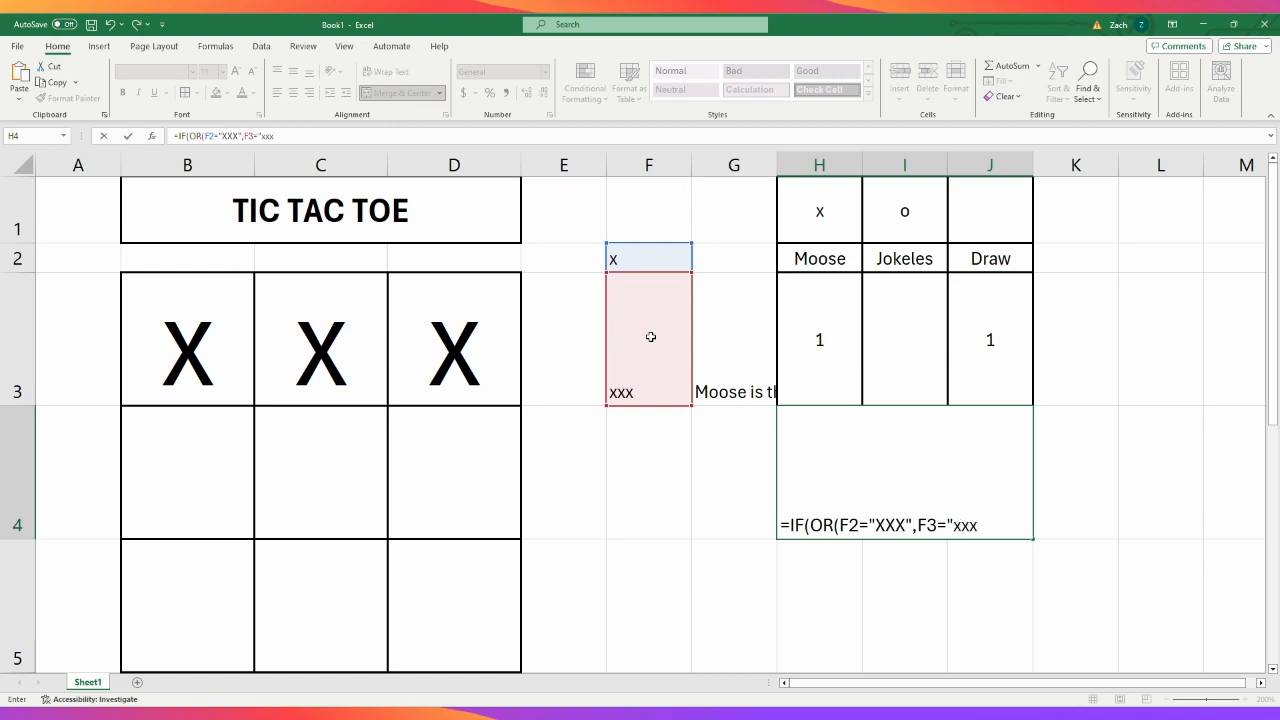
{"action": "key", "text": "BackSpace"}
{"action": "key", "text": "BackSpace"}
{"action": "type", "text": "xx"}
{"action": "key", "text": "BackSpace"}
{"action": "key", "text": "BackSpace"}
{"action": "key", "text": "BackSpace"}
{"action": "type", "text": "xxx"}
{"action": "key", "text": "BackSpace"}
{"action": "key", "text": "BackSpace"}
{"action": "key", "text": "BackSpace"}
{"action": "type", "text": "XXX"}
{"action": "type", "text": "),"}
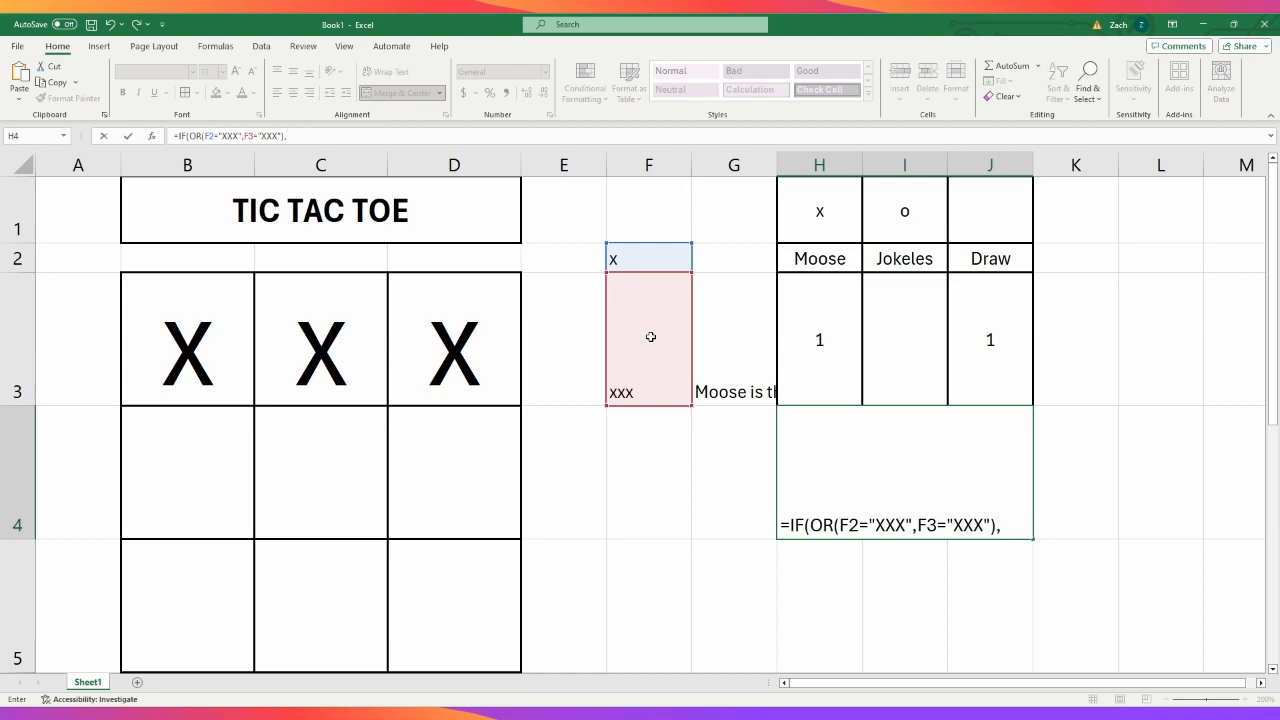
- Set the H4 formula's result for a true XXX test to H2&" WINS"
{"action": "left_click", "coordinate": [842, 259]}
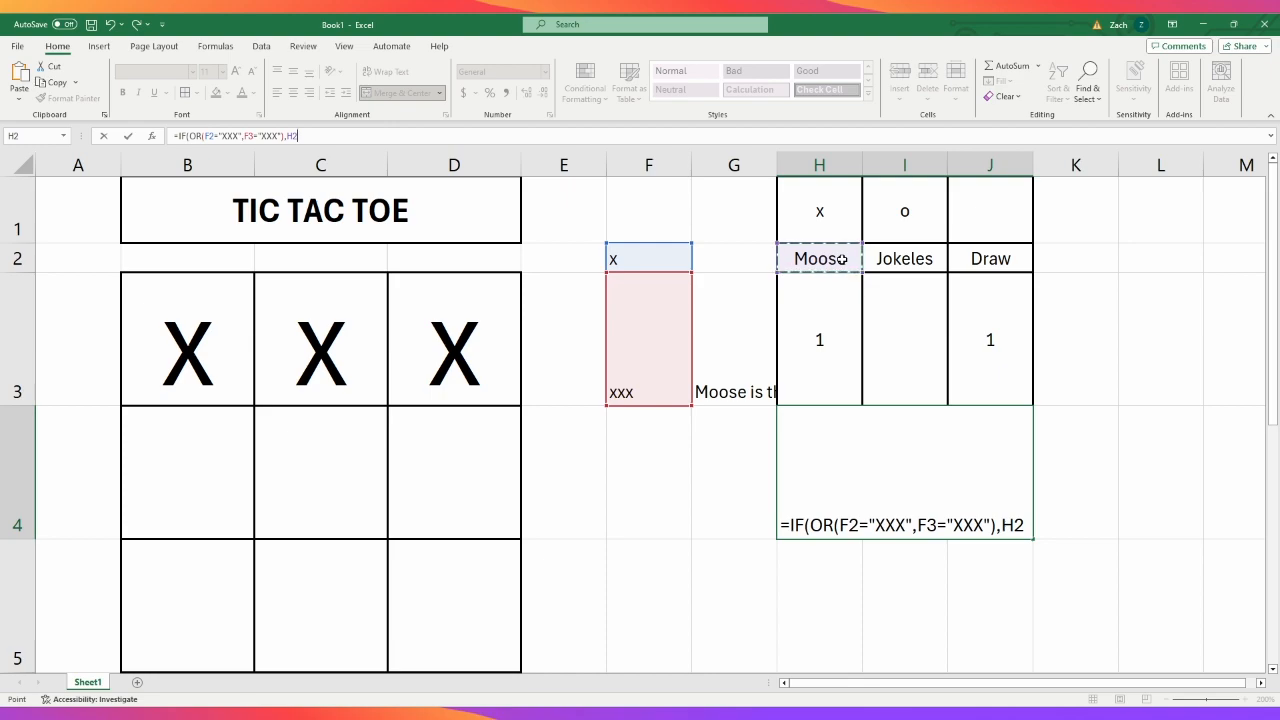
{"action": "type", "text": "&"}
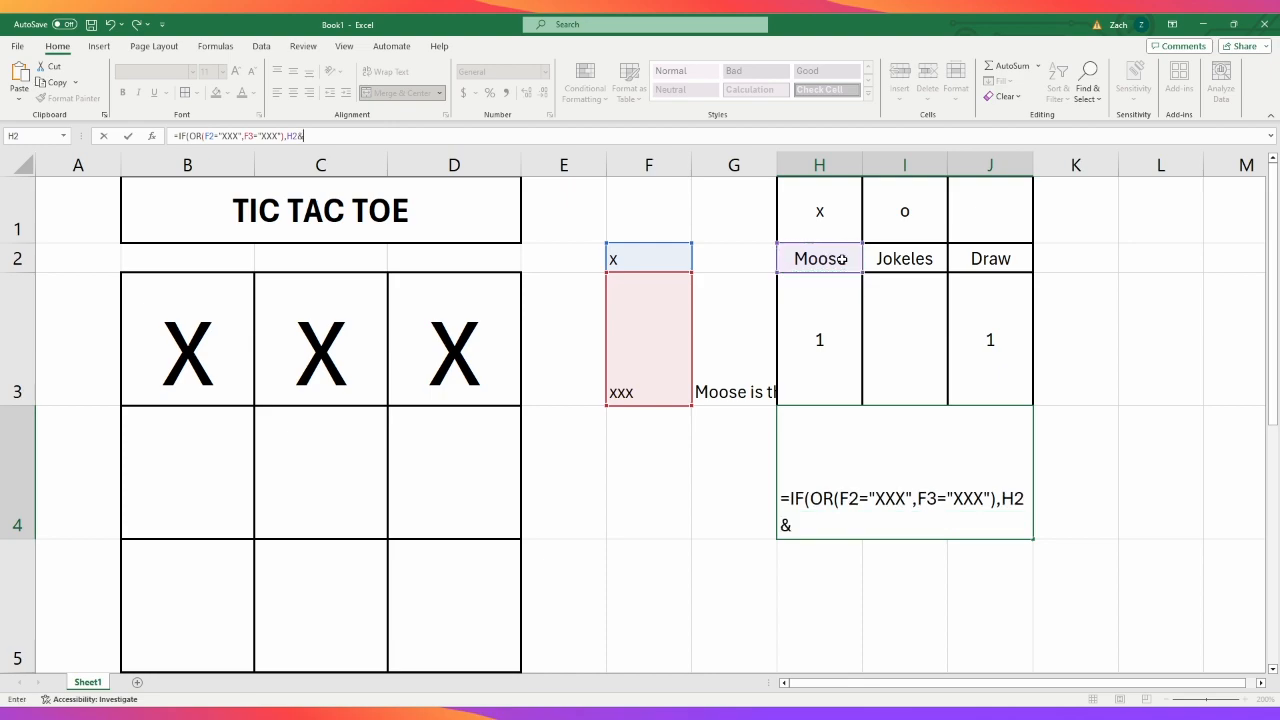
{"action": "type", "text": "\""}
{"action": "type", "text": " wIND"}
{"action": "key", "text": "BackSpace"}
{"action": "key", "text": "BackSpace"}
{"action": "key", "text": "BackSpace"}
{"action": "key", "text": "BackSpace"}
{"action": "type", "text": "WI"}
{"action": "key", "text": "BackSpace"}
{"action": "type", "text": "ISN"}
{"action": "key", "text": "BackSpace"}
{"action": "key", "text": "BackSpace"}
{"action": "type", "text": "NS\","}
- Begin a second OR test in the H4 formula with the condition F2="OOO"
{"action": "type", "text": "OR"}
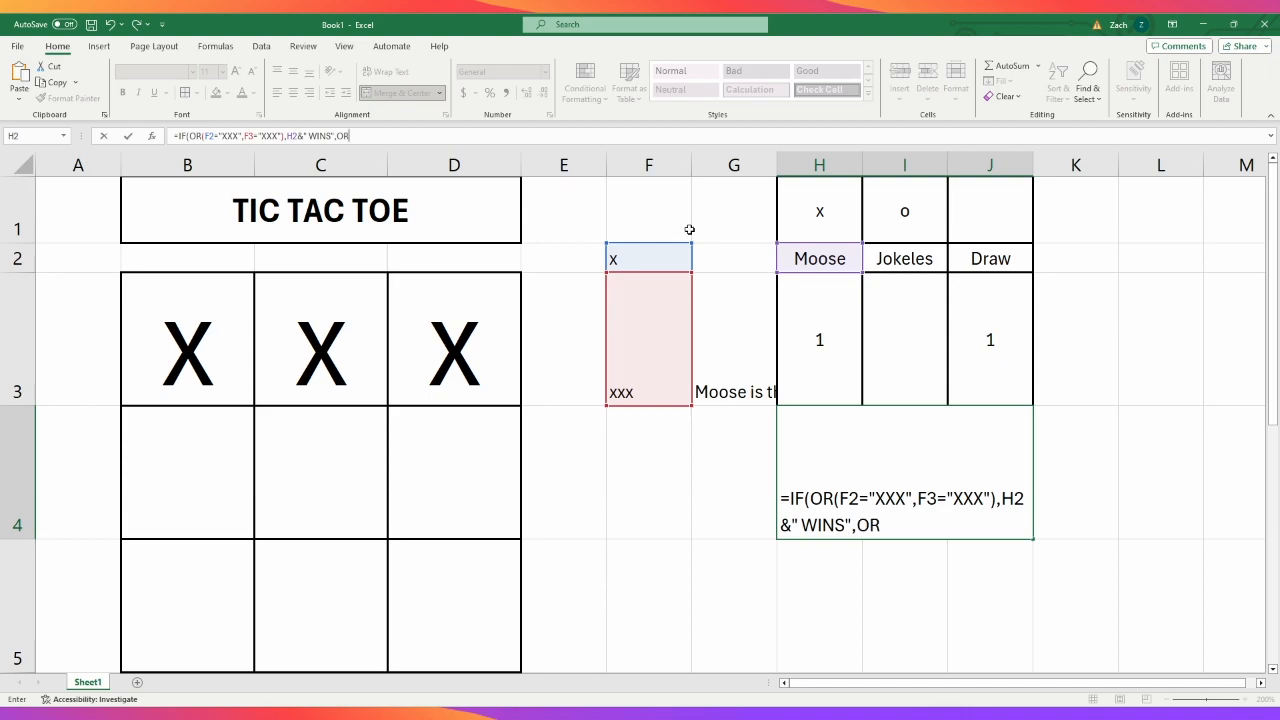
{"action": "type", "text": "("}
{"action": "left_click", "coordinate": [667, 255]}
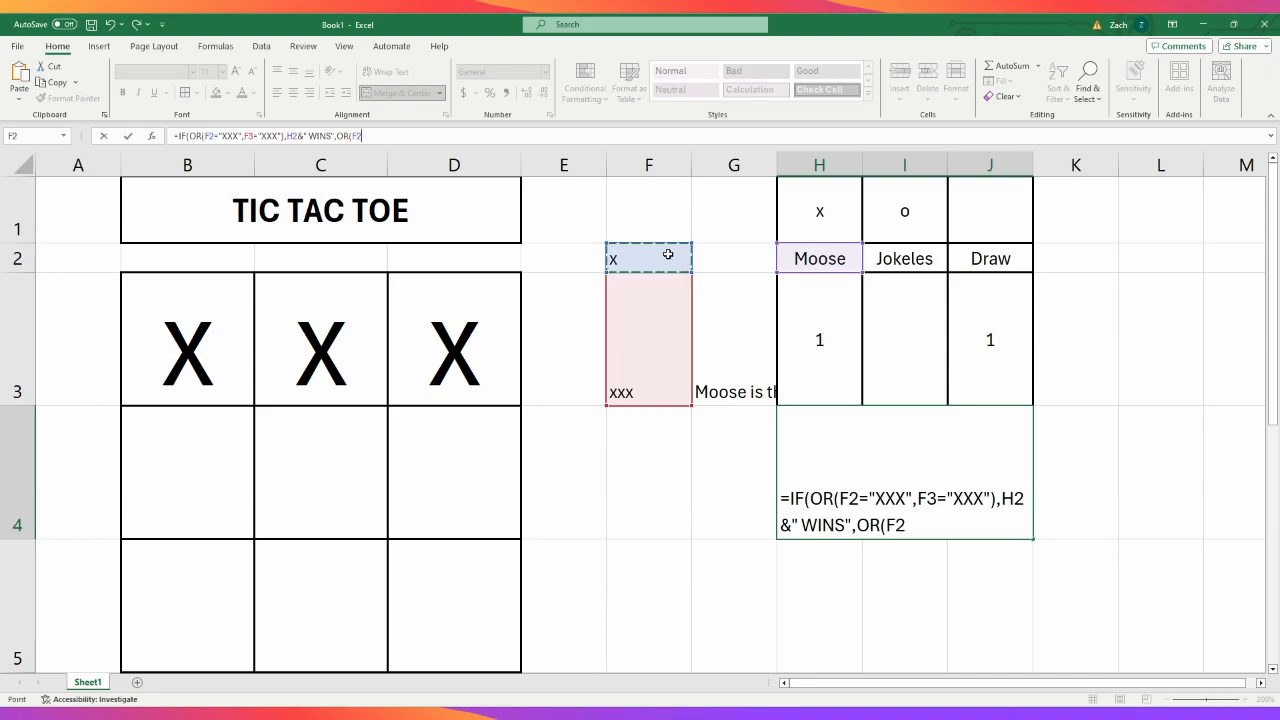
{"action": "type", "text": "=\"OOO\","}
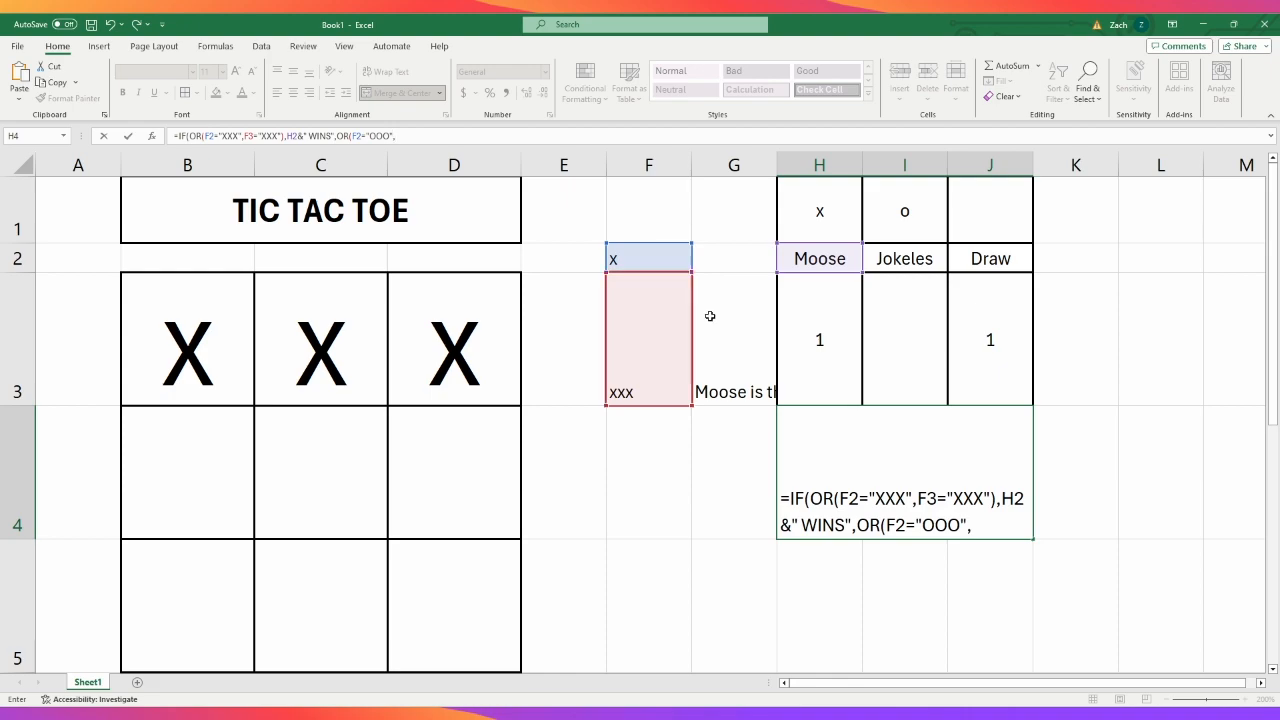
- Add F3="OOO" to the second OR test and wrap that test in a nested IF
{"action": "left_click", "coordinate": [636, 339]}
{"action": "type", "text": "=\"OOO"}
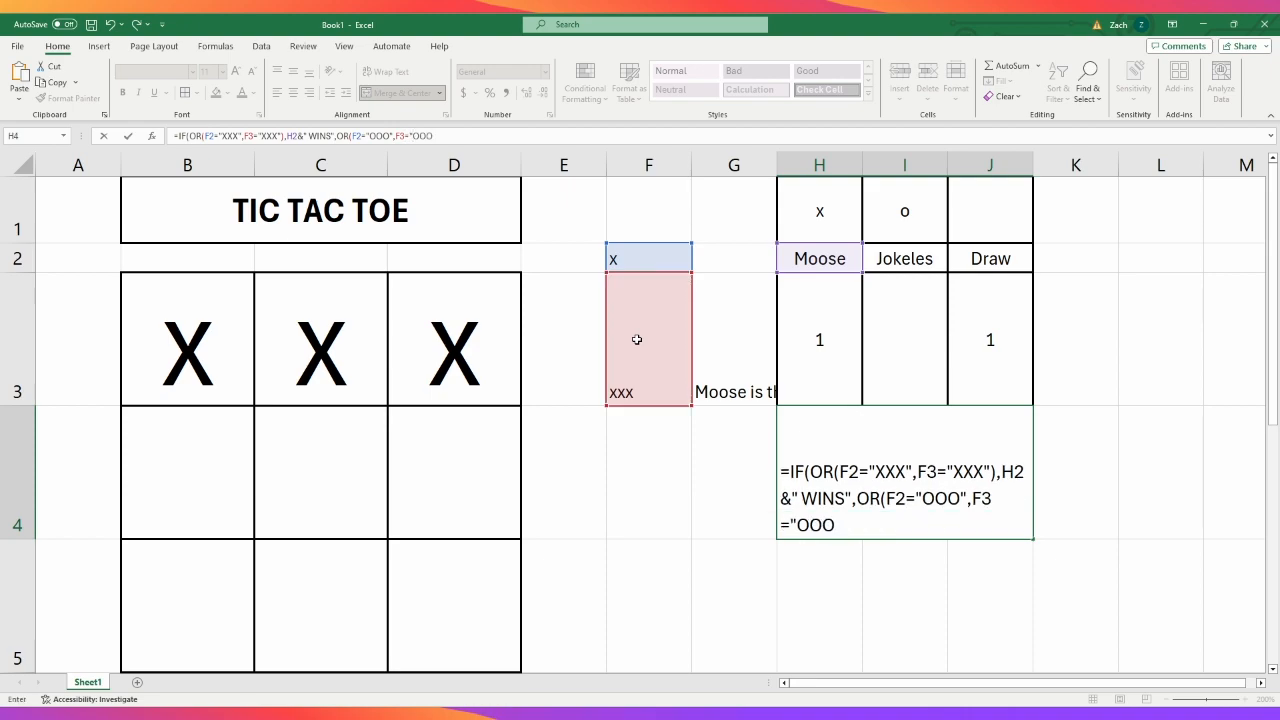
{"action": "type", "text": "\""}
{"action": "type", "text": ","}
{"action": "left_click", "coordinate": [338, 136]}
{"action": "type", "text": "IF("}
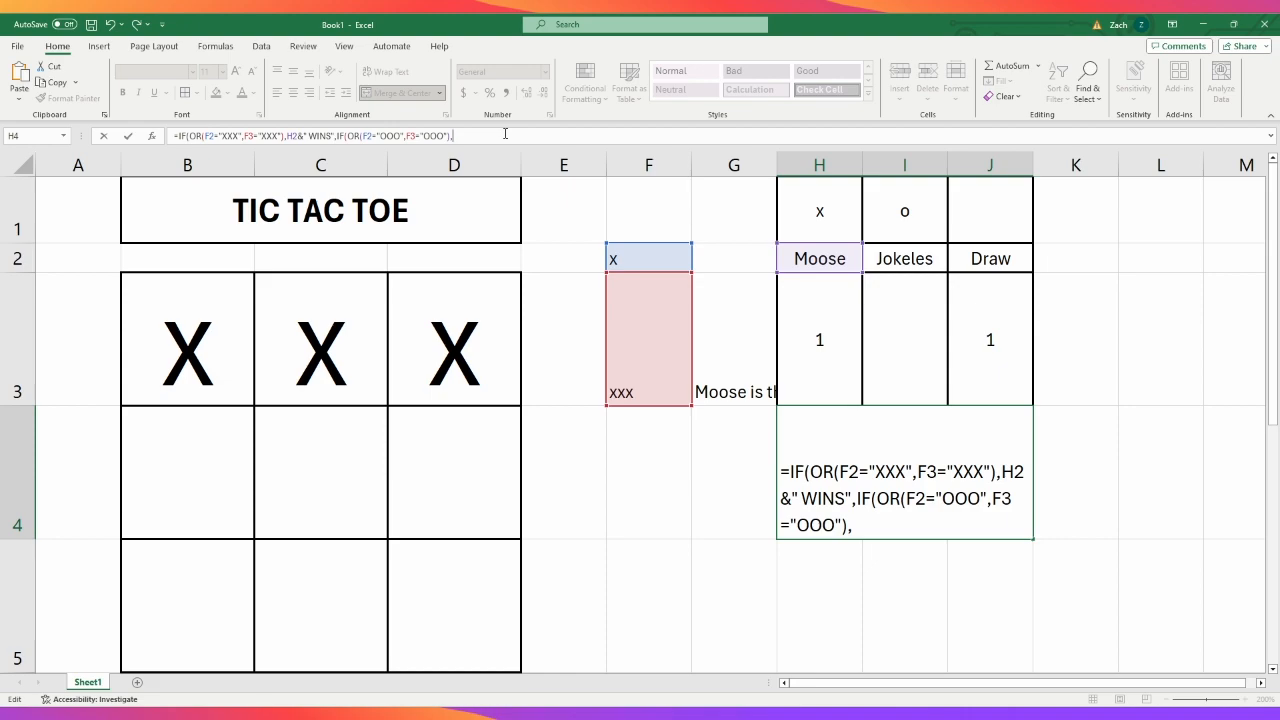
- Complete the nested IF in H4 to return I2& "WINS" when true and empty text otherwise
{"action": "left_click", "coordinate": [930, 264]}
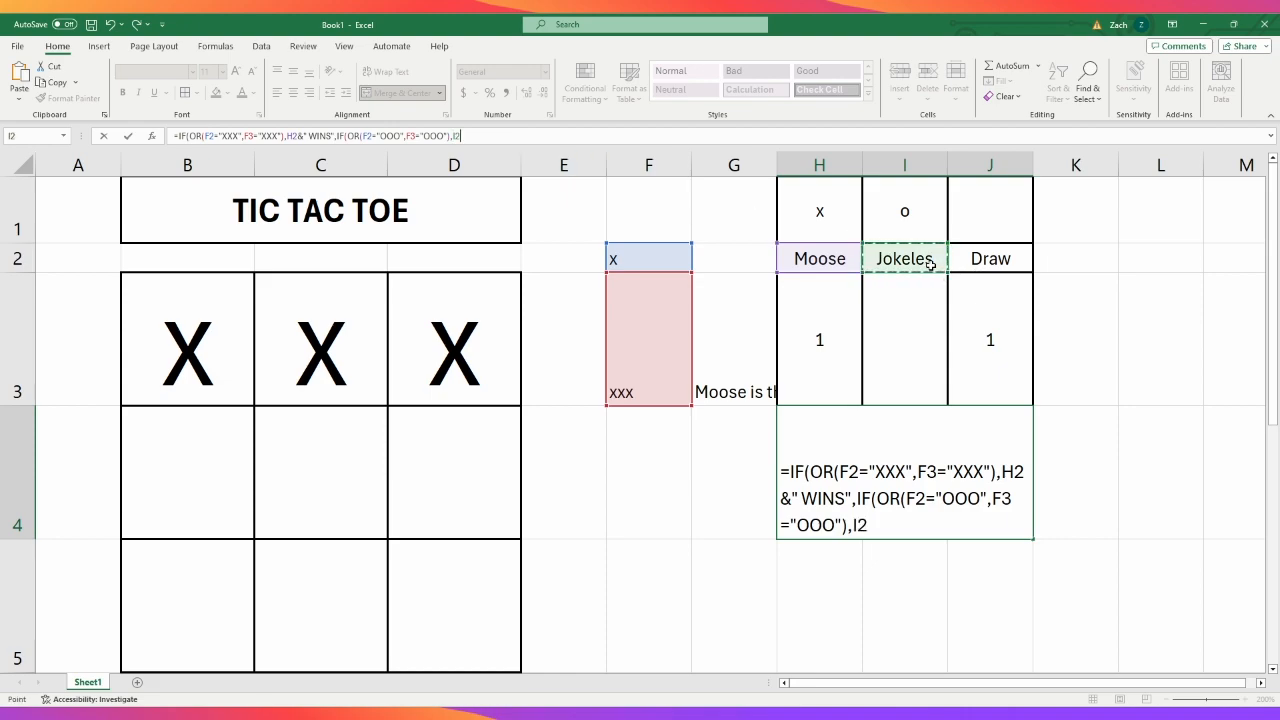
{"action": "type", "text": ","}
{"action": "type", "text": "&"}
{"action": "type", "text": " \"WIND"}
{"action": "key", "text": "BackSpace"}
{"action": "type", "text": "S\""}
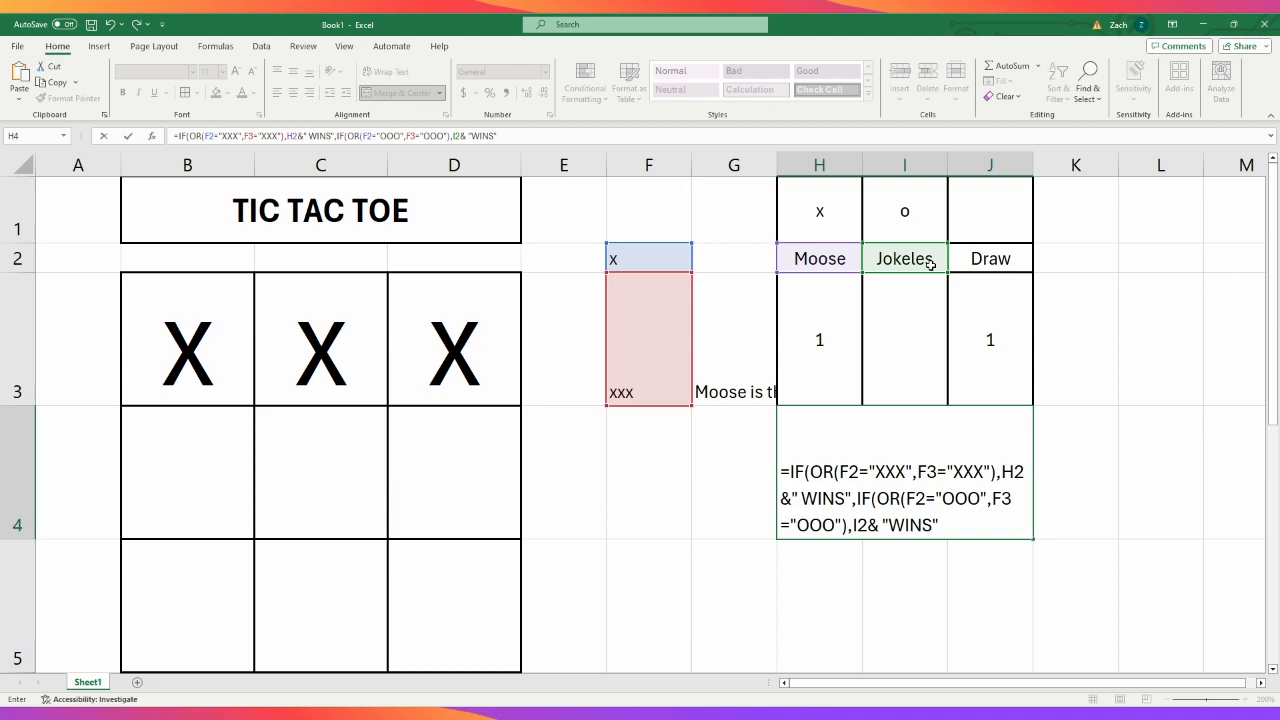
{"action": "type", "text": ",\"\"))"}
{"action": "key", "text": "Return"}
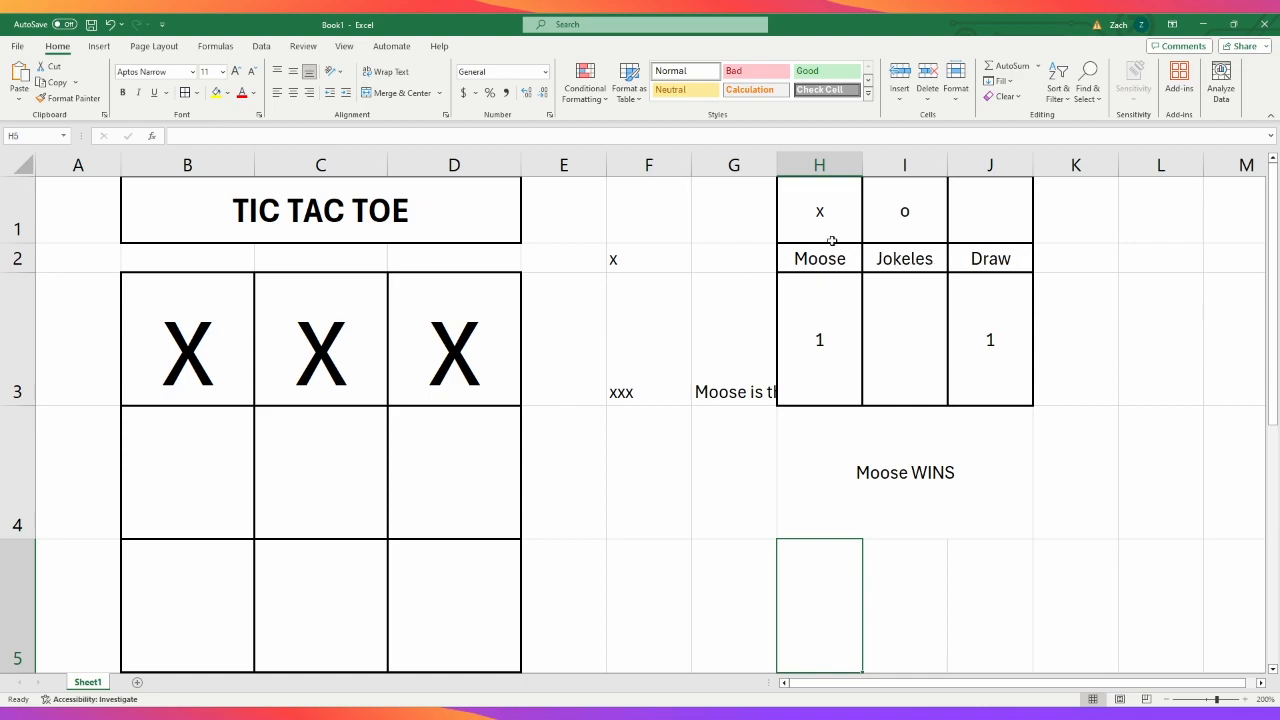
- Replace the board's top row, B3 to D3, with O to test the combined result in H4
{"action": "left_click", "coordinate": [225, 352]}
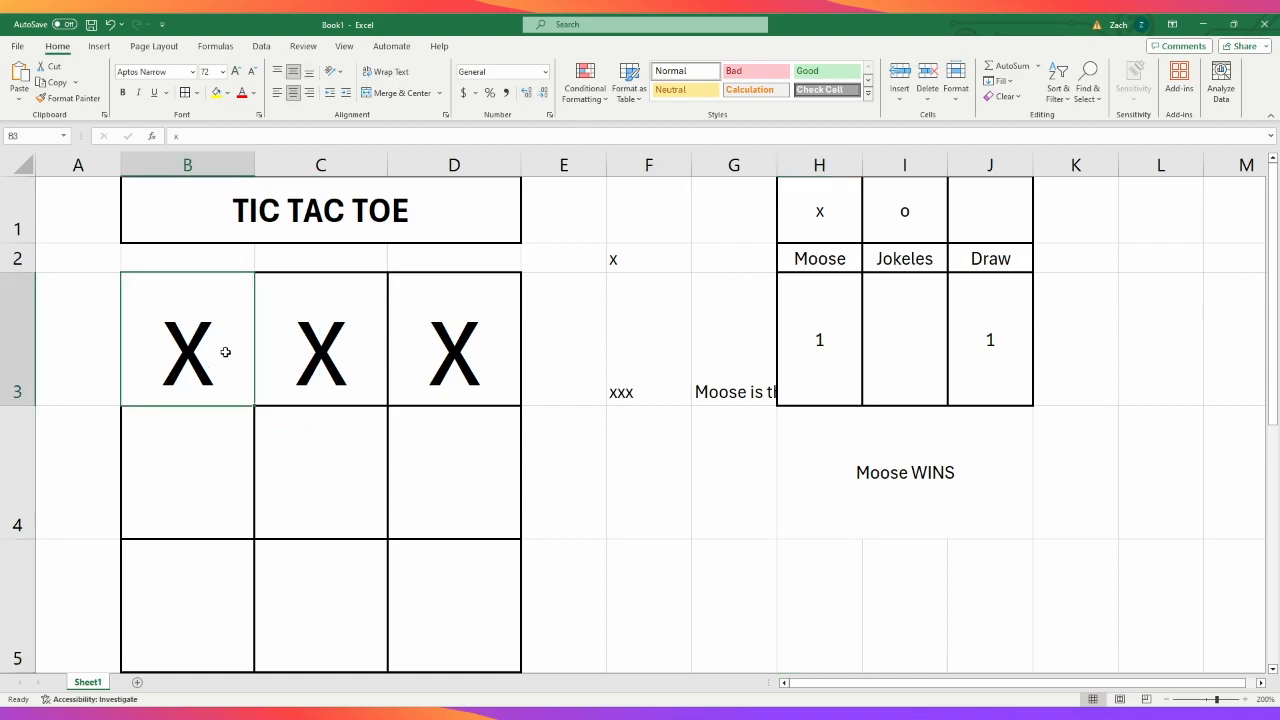
{"action": "type", "text": "o"}
{"action": "key", "text": "Tab"}
{"action": "type", "text": "o"}
{"action": "key", "text": "Tab"}
{"action": "type", "text": "o"}
{"action": "key", "text": "Tab"}
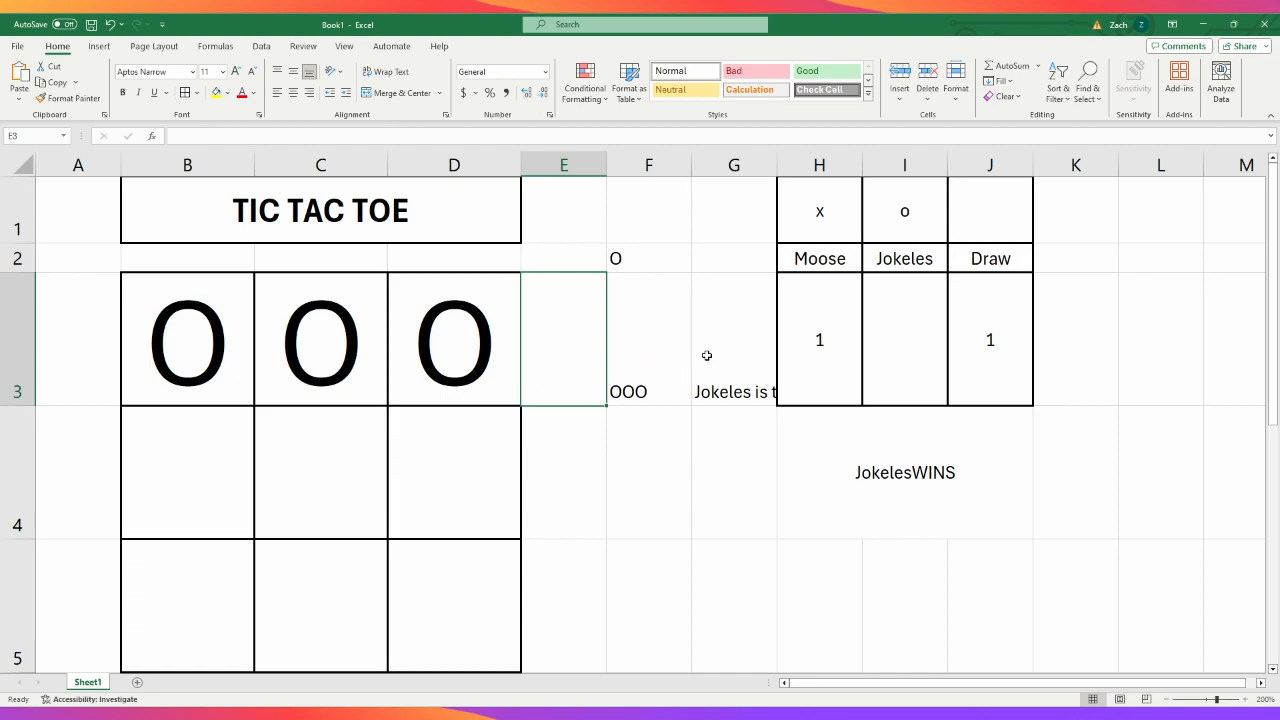
- Correct the O-winner text in the H4 formula to I2&" WINS", with a space before WINS inside the quotes
{"action": "left_click", "coordinate": [899, 479]}
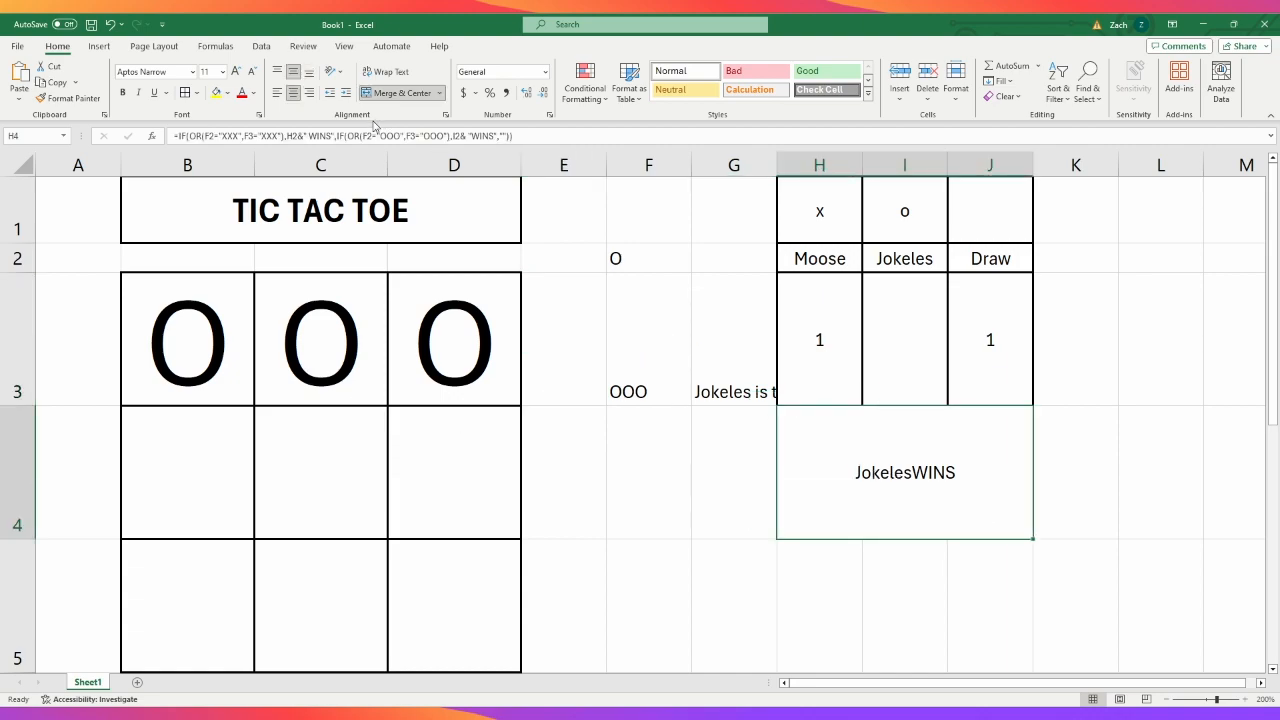
{"action": "left_click", "coordinate": [468, 136]}
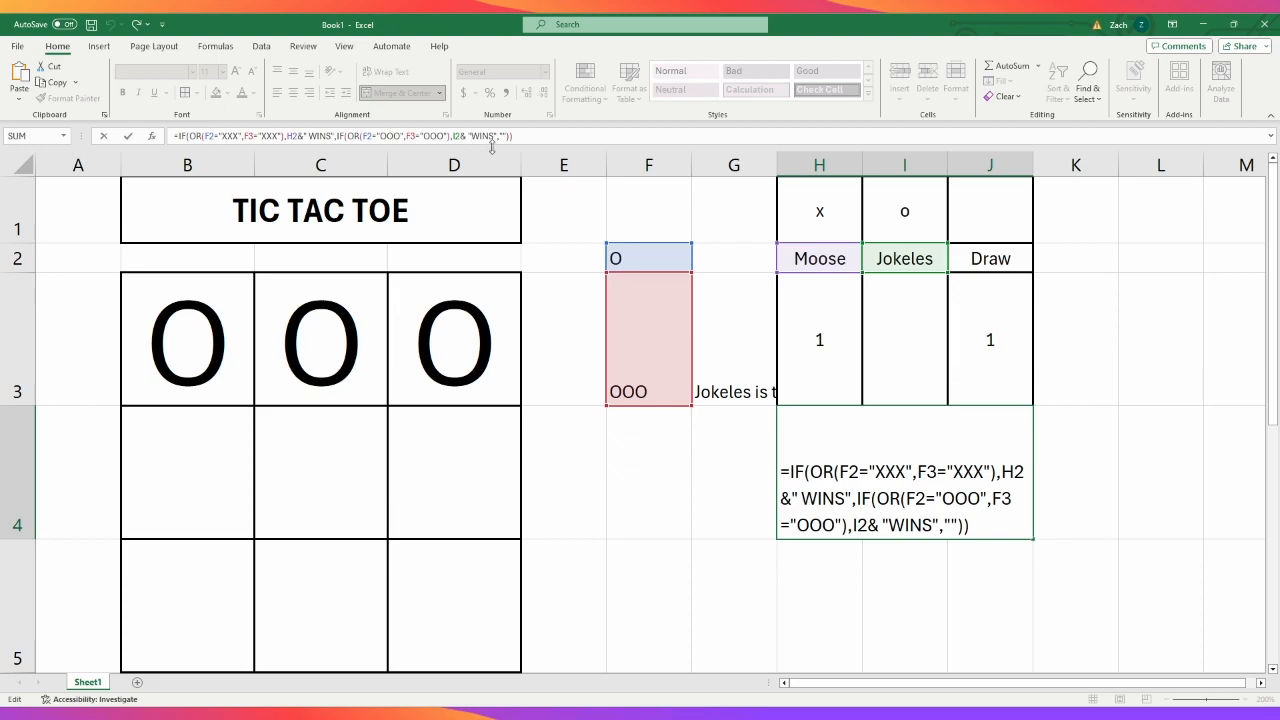
{"action": "key", "text": "BackSpace"}
{"action": "key", "text": "BackSpace"}
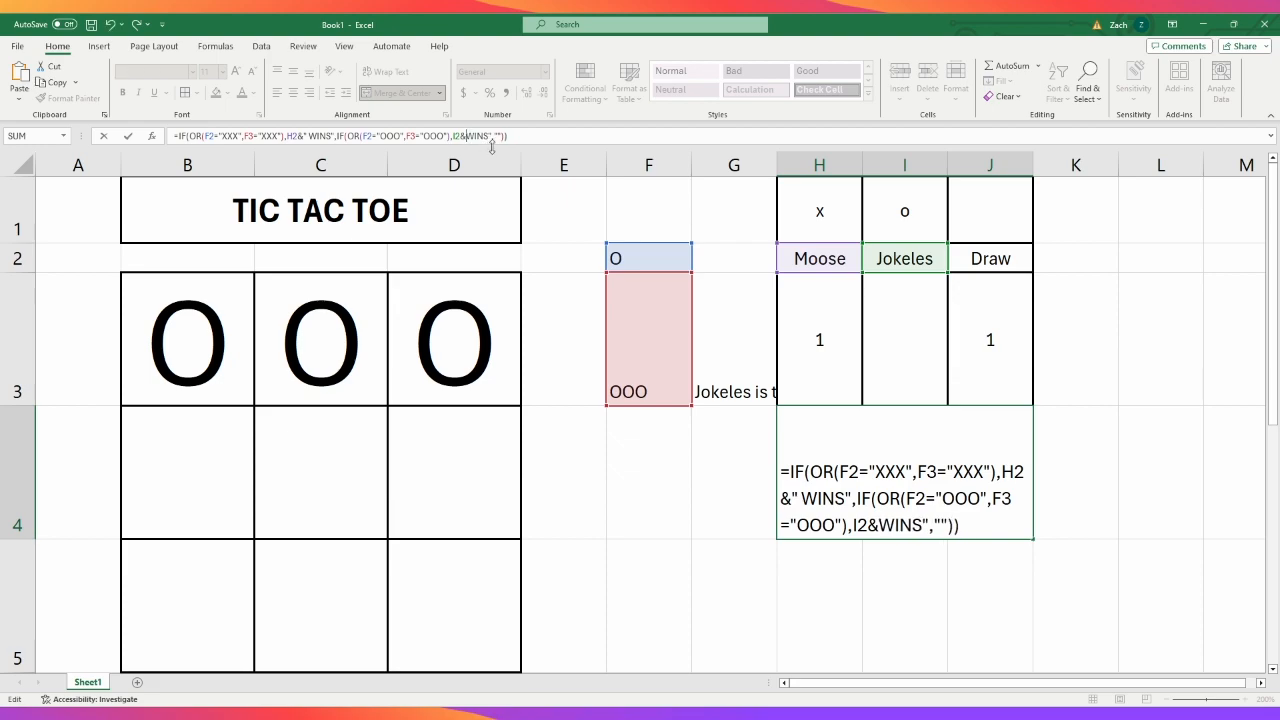
{"action": "type", "text": "\""}
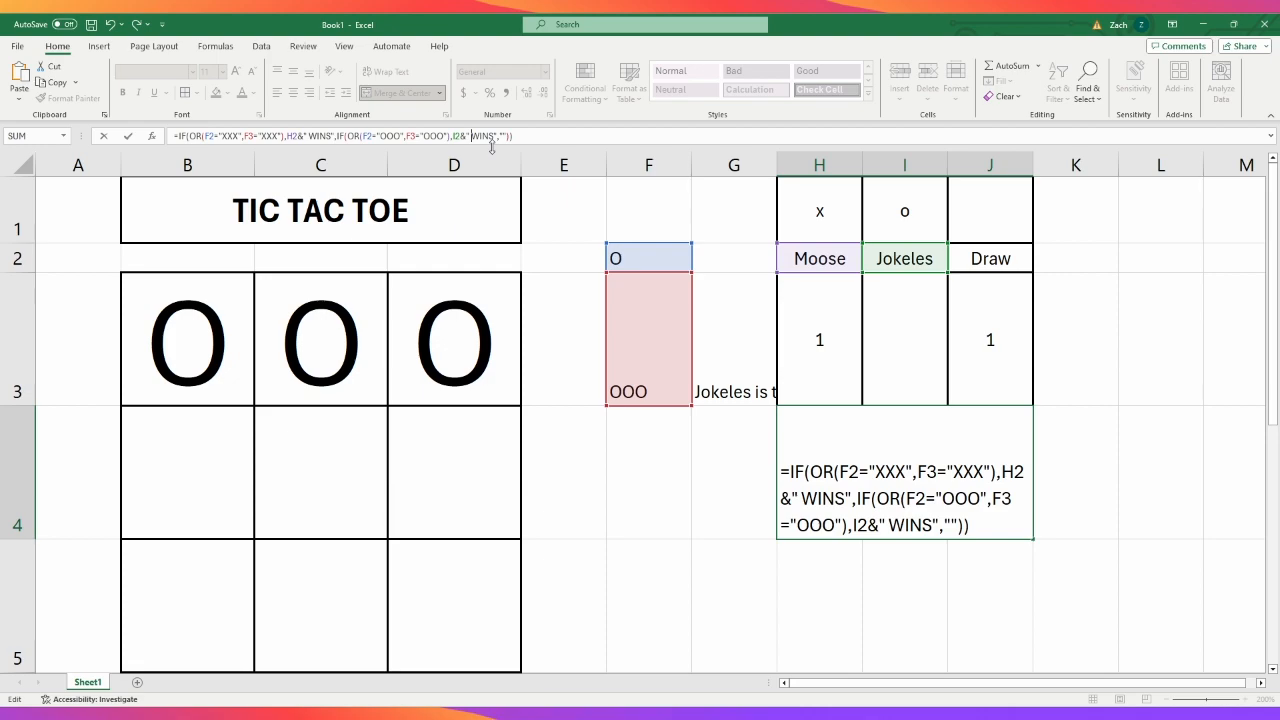
{"action": "key", "text": "Return"}
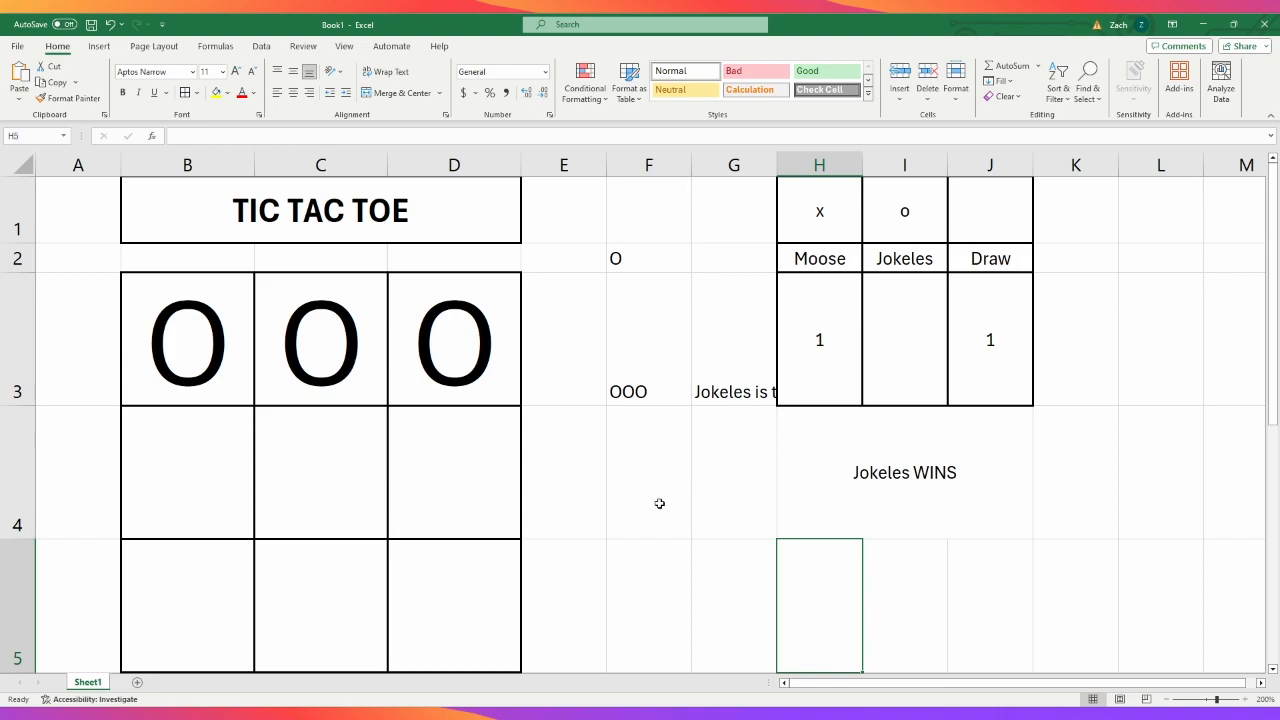
- Clear the marks from the board's top row, B3 to D3
{"action": "left_click_drag", "start_coordinate": [209, 379], "coordinate": [481, 371]}
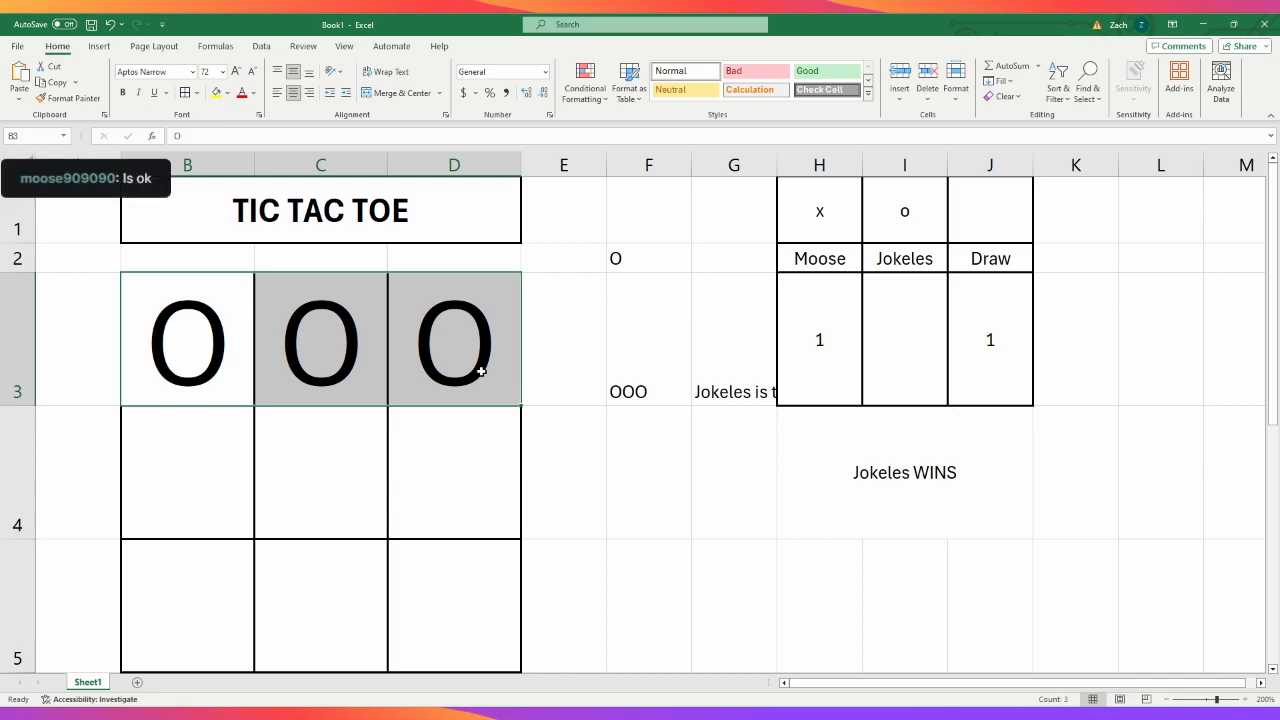
{"action": "key", "text": "Delete"}
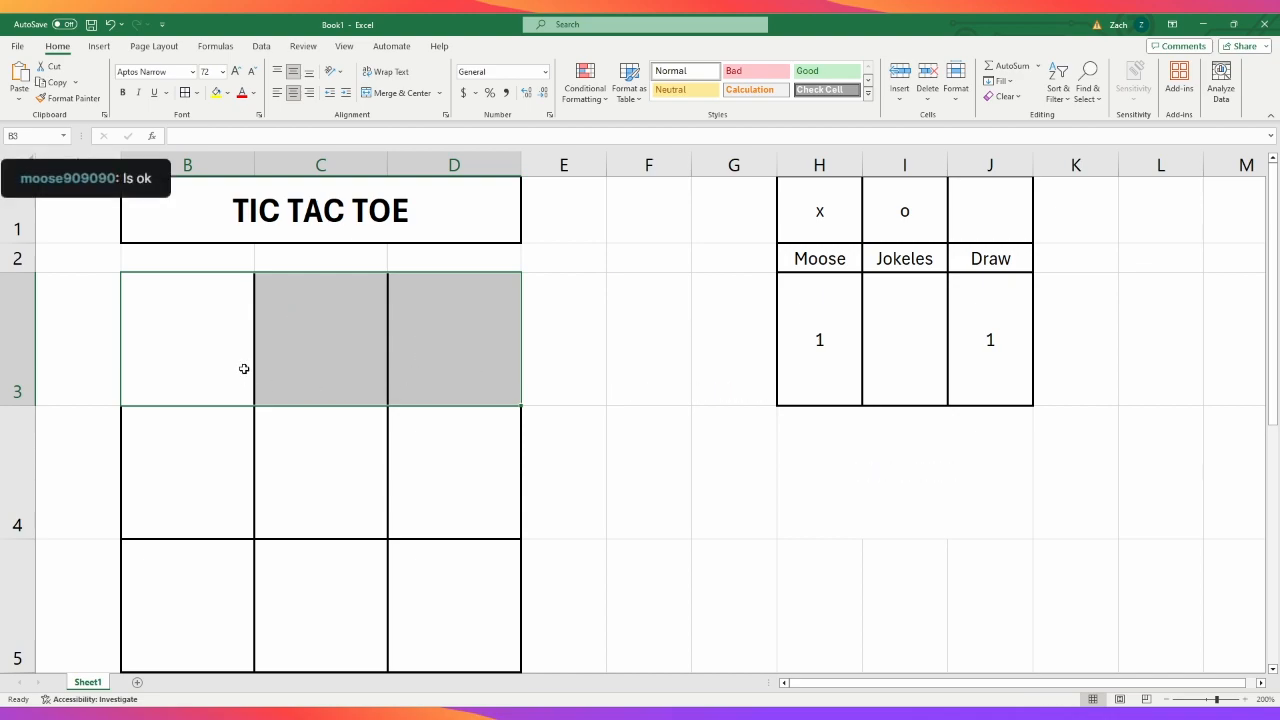
{"action": "left_click", "coordinate": [210, 350]}
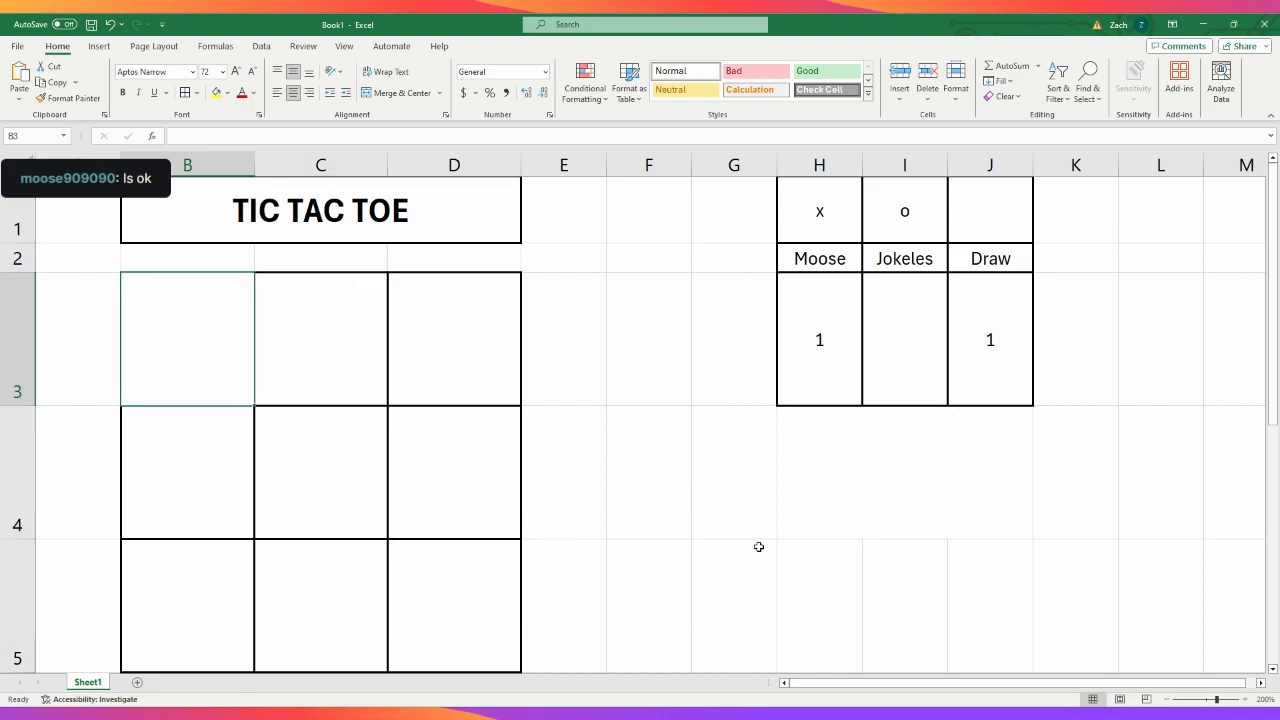
{"action": "left_click", "coordinate": [940, 604]}
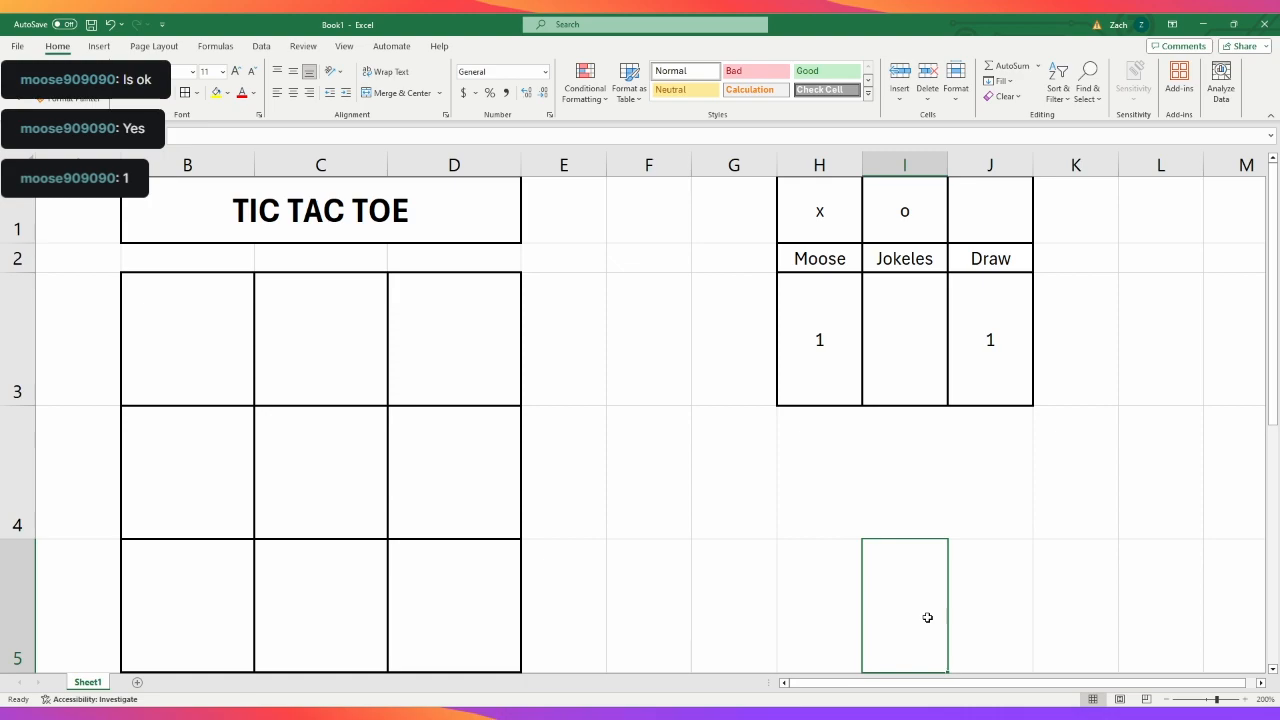
- Start a new game by placing X in B3 and O in the centre square C4
{"action": "left_click", "coordinate": [218, 345]}
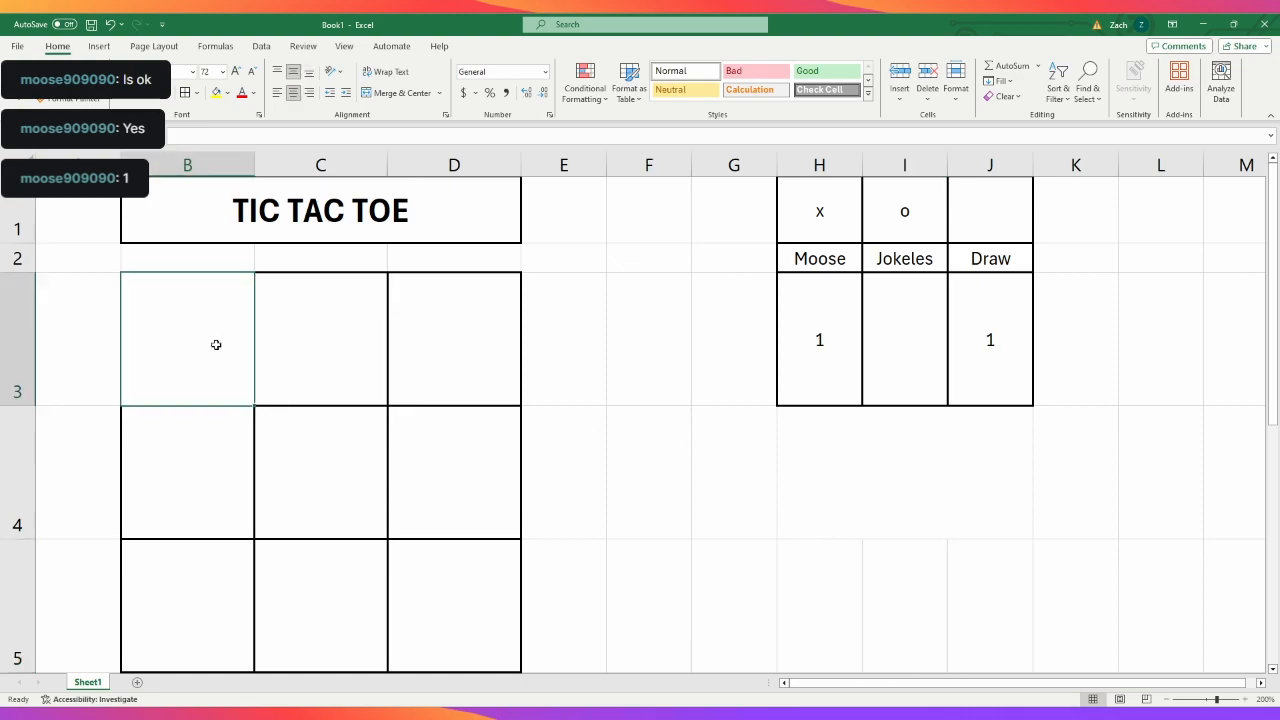
{"action": "type", "text": "x"}
{"action": "left_click", "coordinate": [305, 484]}
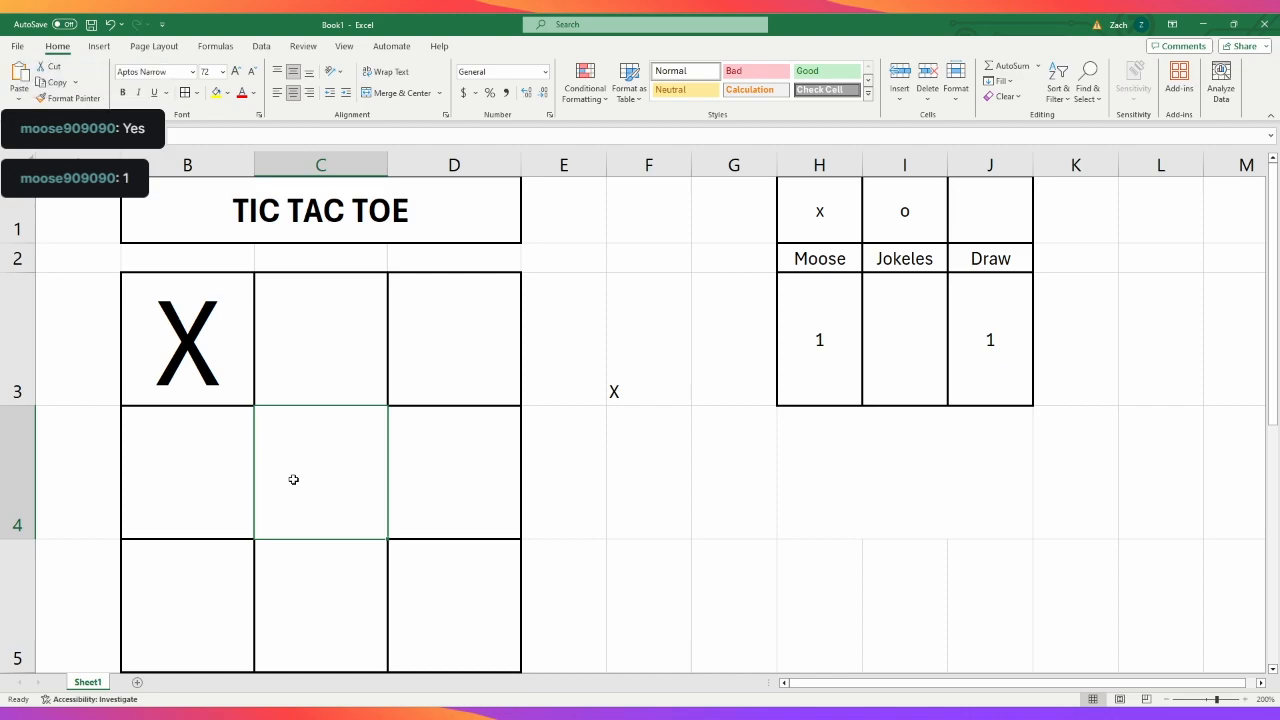
{"action": "type", "text": "O"}
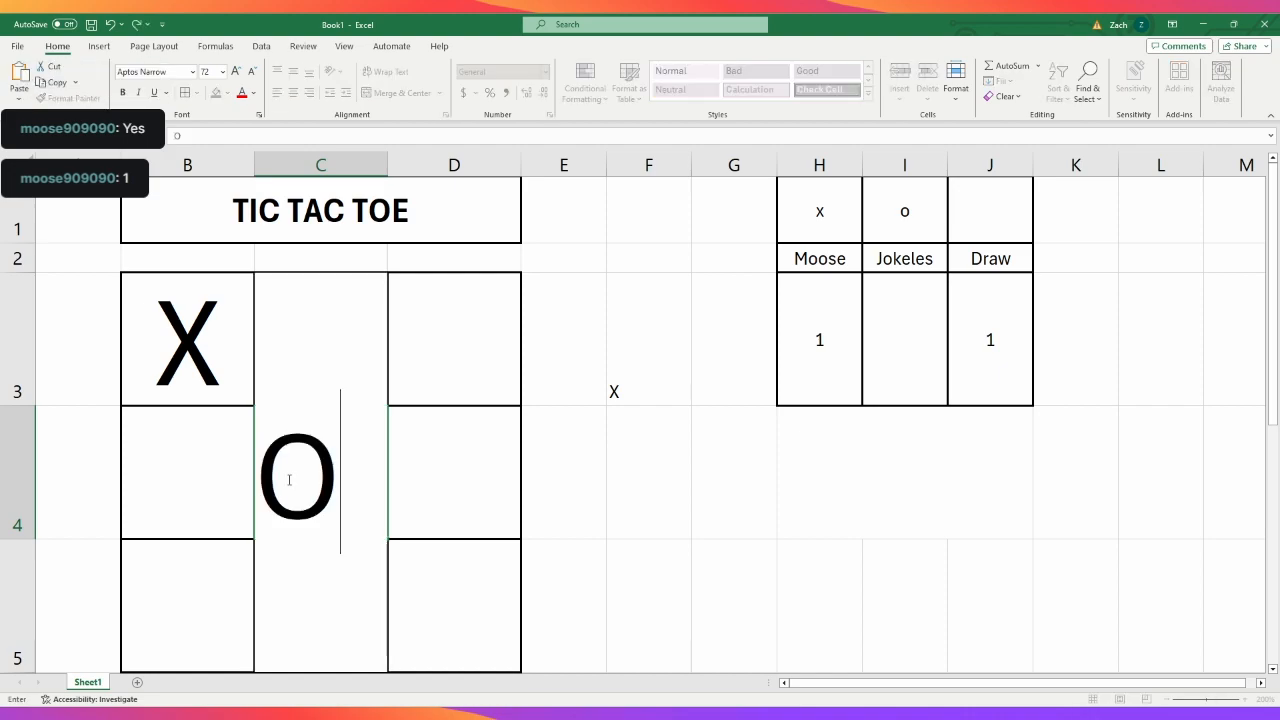
{"action": "left_click", "coordinate": [470, 596]}
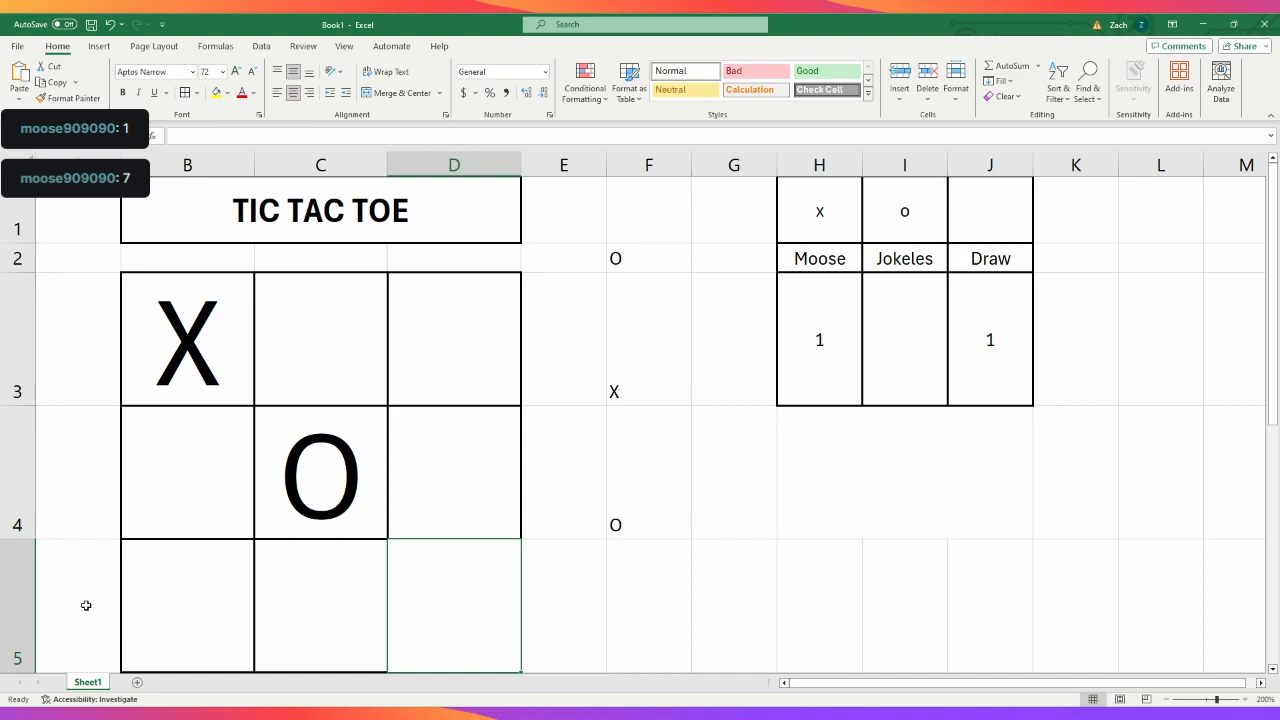
- Place X in the board square B5 and block with O in C3
{"action": "left_click", "coordinate": [208, 618]}
{"action": "type", "text": "X"}
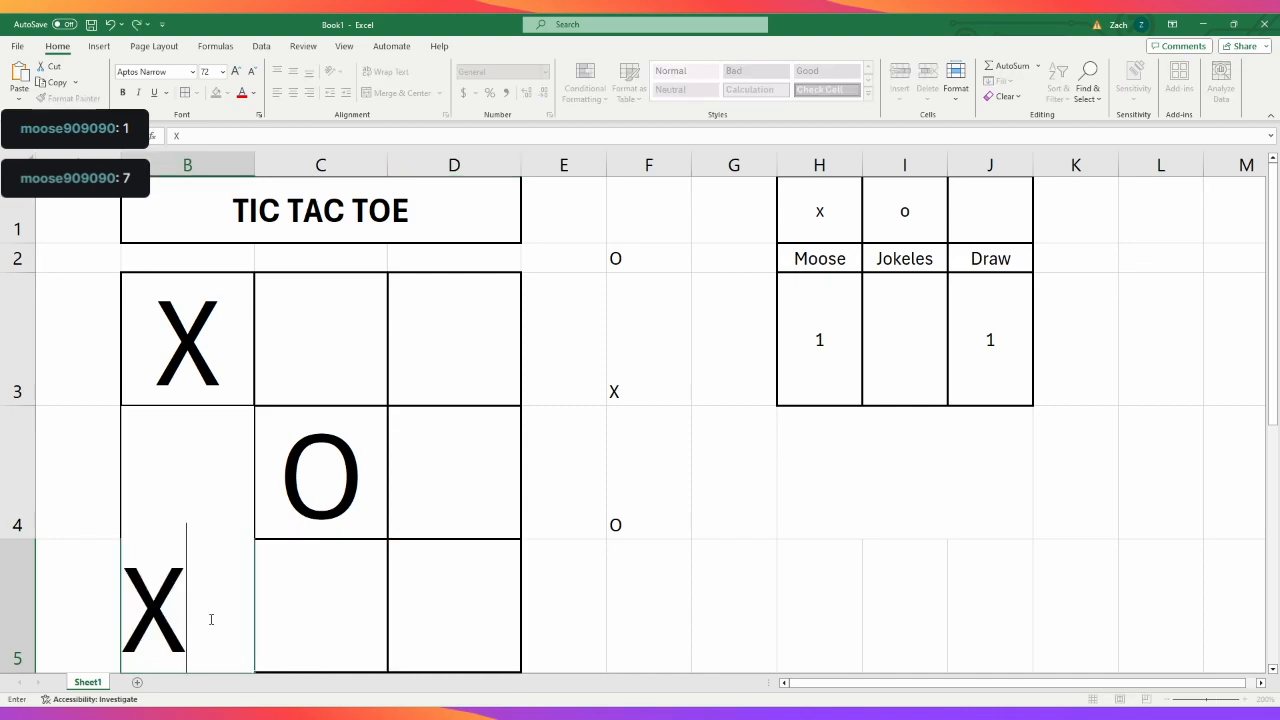
{"action": "left_click", "coordinate": [523, 624]}
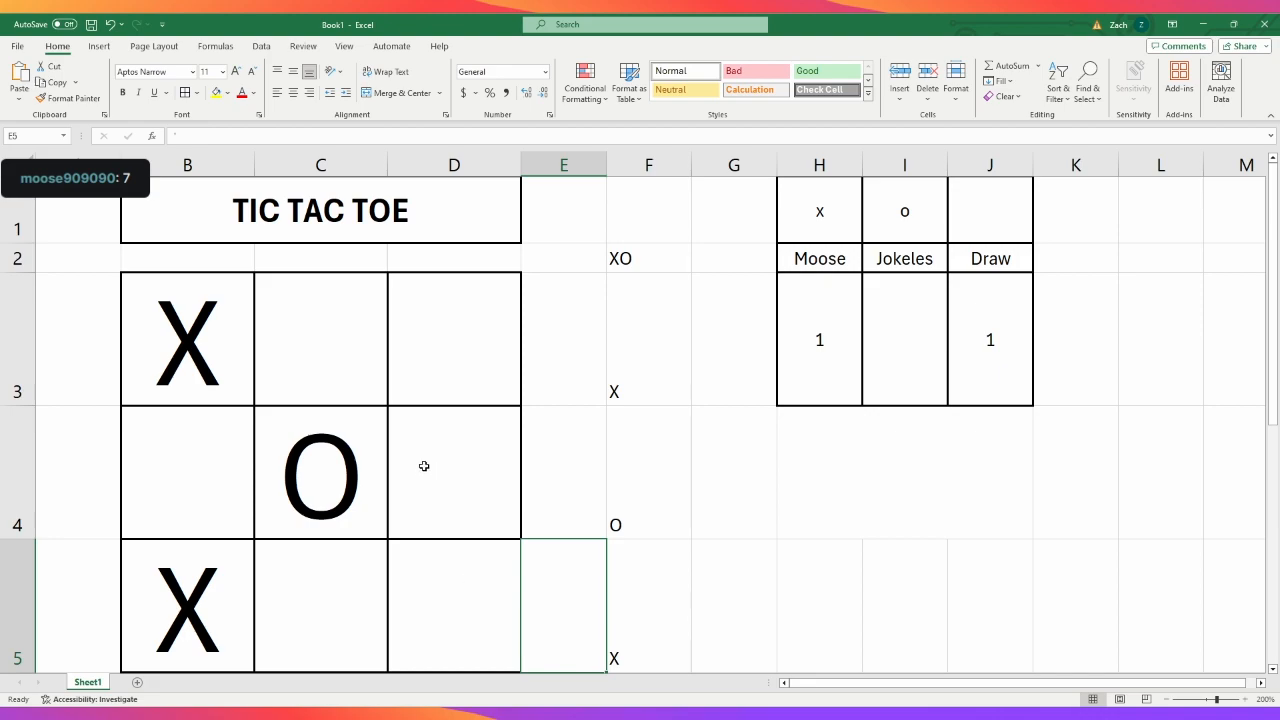
{"action": "left_click", "coordinate": [343, 360]}
{"action": "type", "text": "O"}
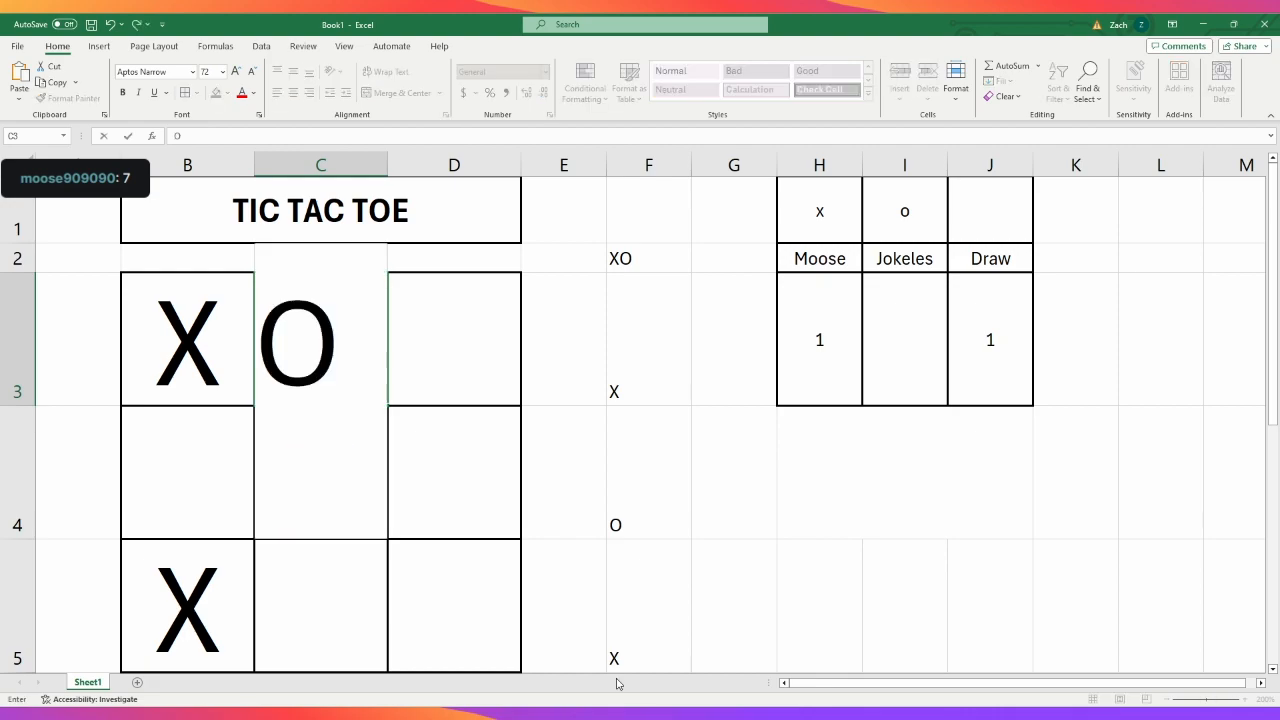
{"action": "left_click", "coordinate": [755, 610]}
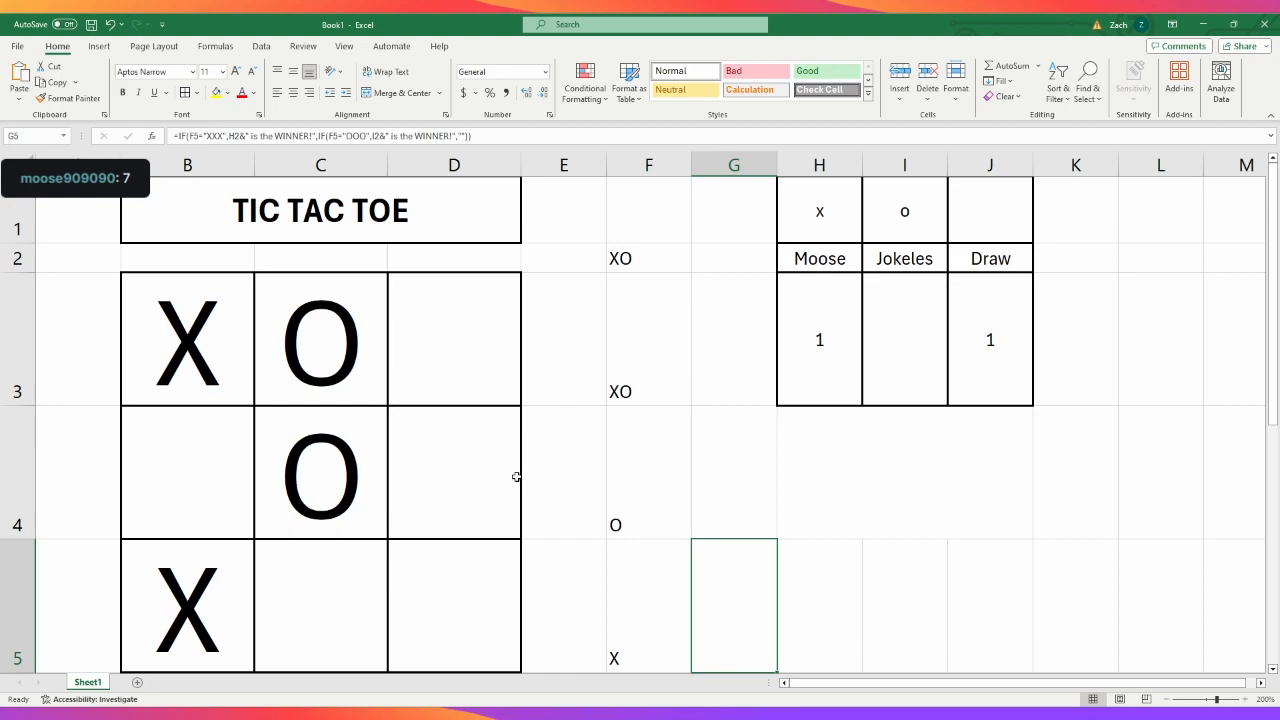
{"action": "left_click", "coordinate": [998, 592]}
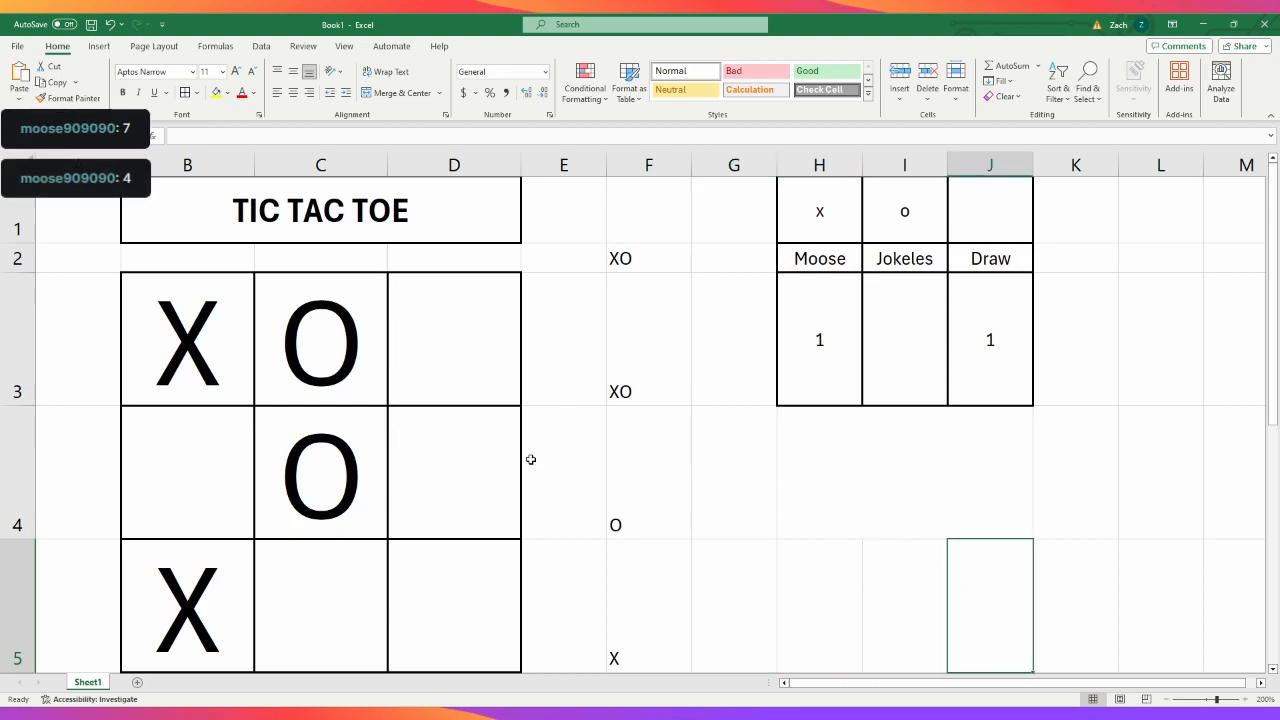
- Place X in B4 to complete the board's first column
{"action": "left_click", "coordinate": [211, 465]}
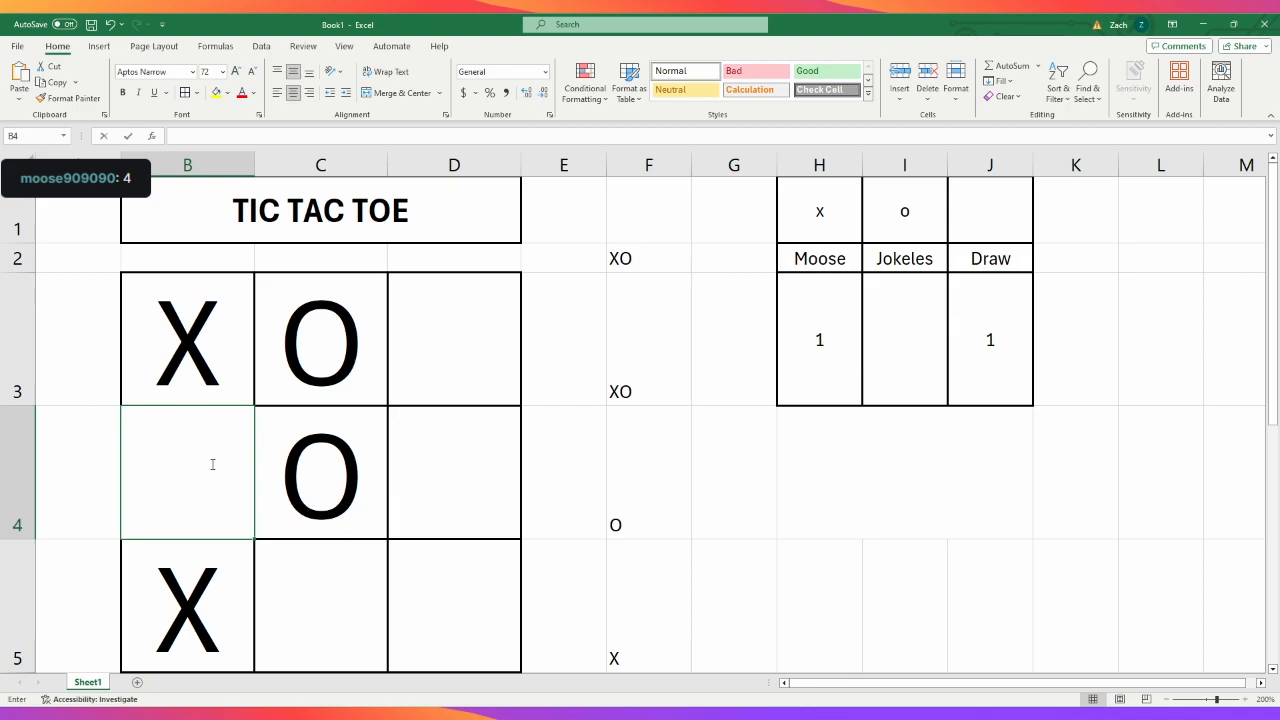
{"action": "type", "text": "X"}
{"action": "left_click", "coordinate": [1052, 595]}
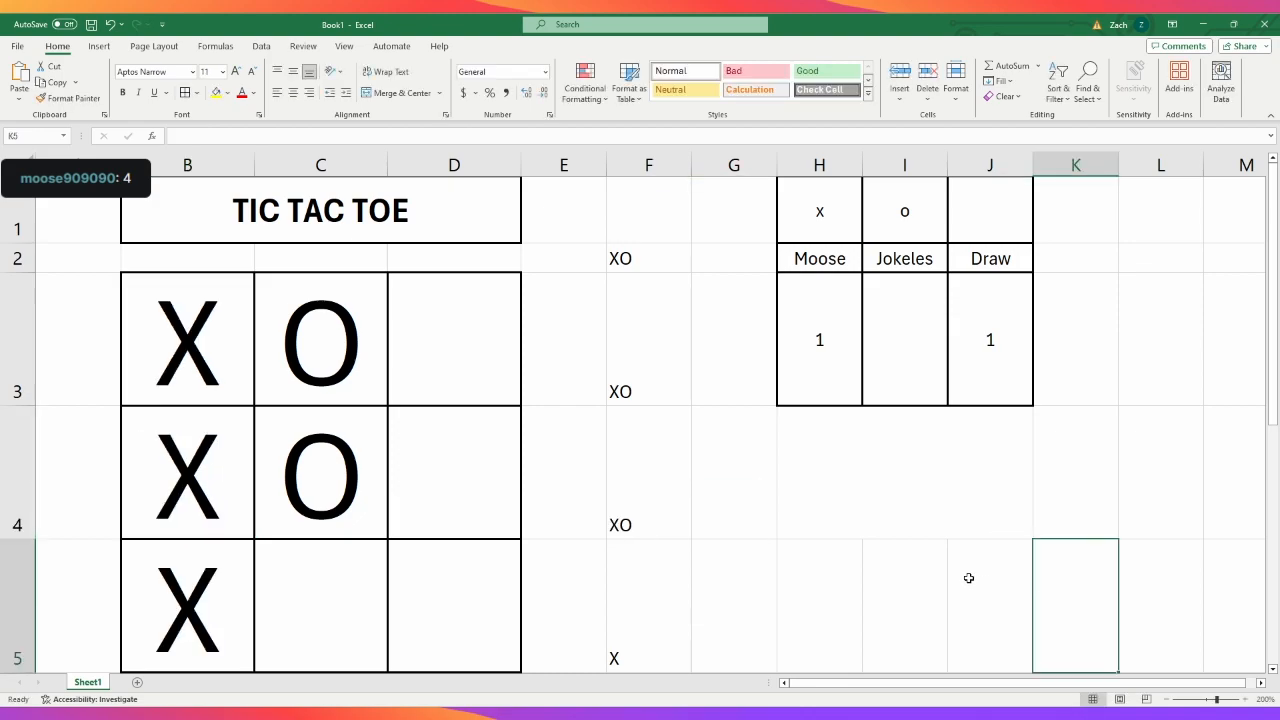
- Swap the two player names in the scoreboard headers H2 and I2
{"action": "left_click", "coordinate": [835, 258]}
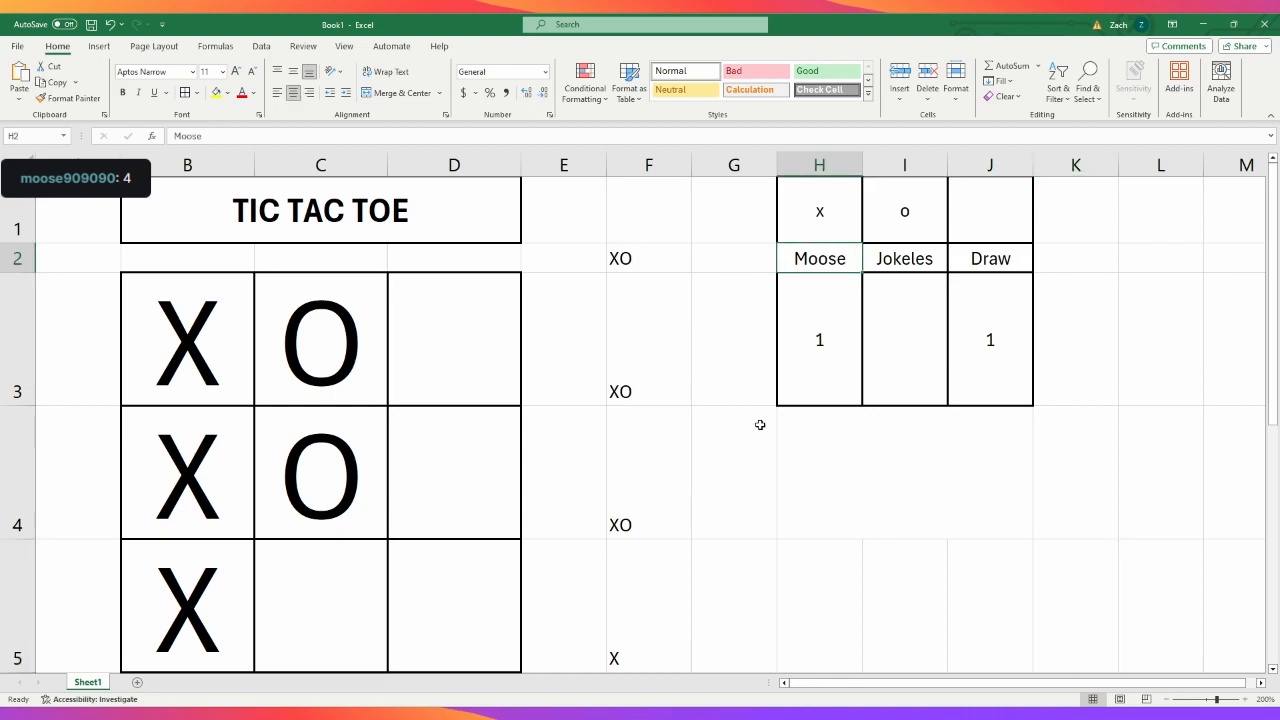
{"action": "scroll", "coordinate": [768, 485], "scroll_direction": "down", "scroll_amount": 2}
{"action": "scroll", "coordinate": [768, 485], "scroll_direction": "up", "scroll_amount": 2}
{"action": "scroll", "coordinate": [818, 330], "scroll_direction": "down", "scroll_amount": 3}
{"action": "scroll", "coordinate": [820, 320], "scroll_direction": "up", "scroll_amount": 3}
{"action": "double_click", "coordinate": [322, 135]}
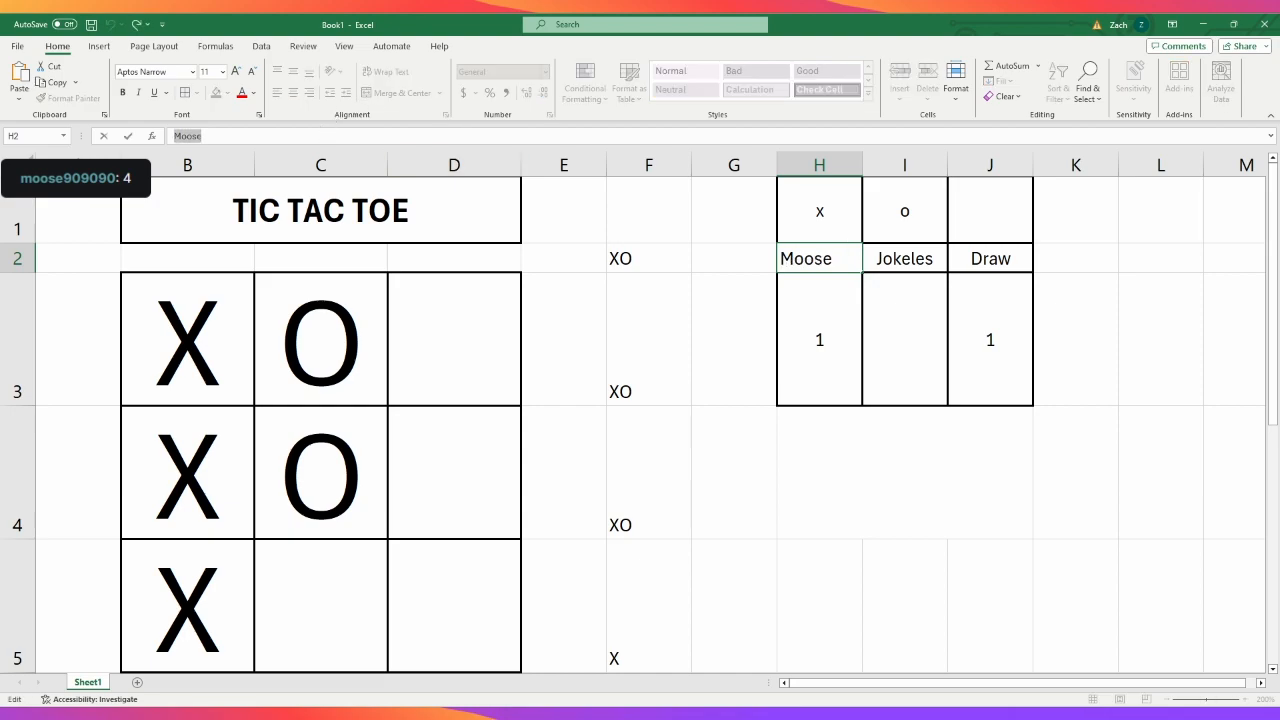
{"action": "type", "text": "JOKEL"}
{"action": "key", "text": "BackSpace"}
{"action": "key", "text": "BackSpace"}
{"action": "key", "text": "BackSpace"}
{"action": "key", "text": "BackSpace"}
{"action": "key", "text": "BackSpace"}
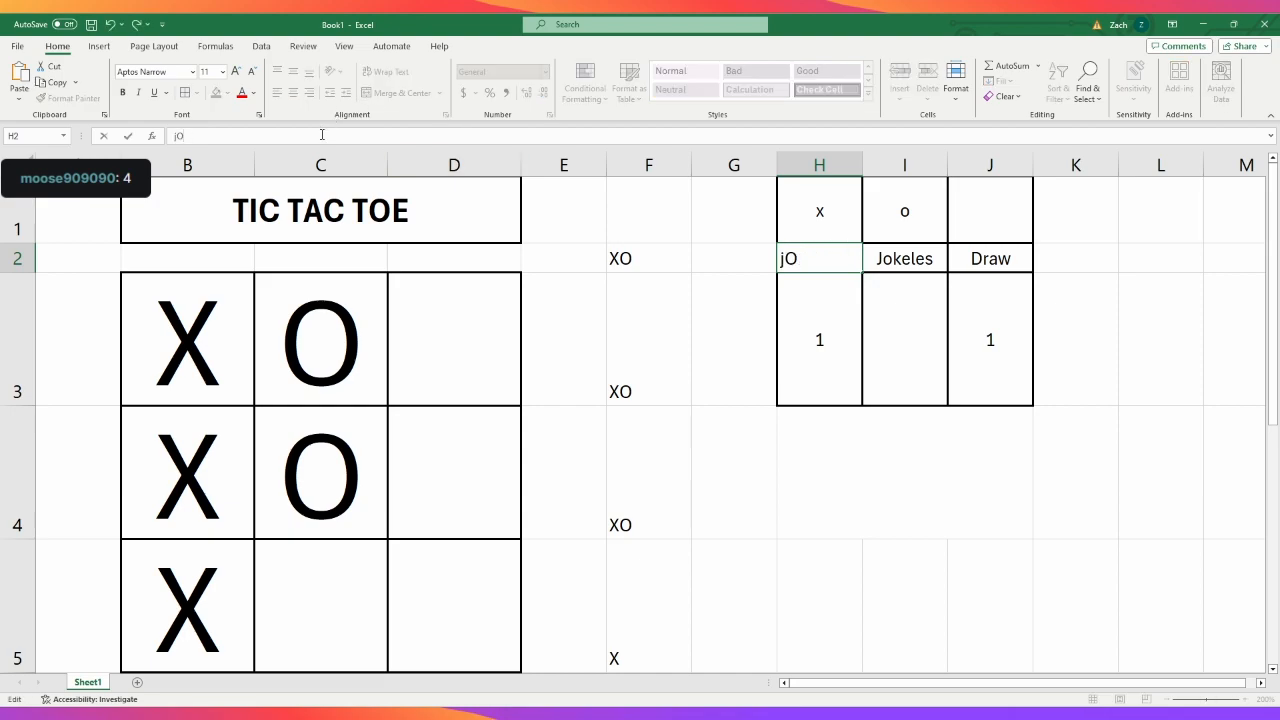
{"action": "type", "text": "Jokeles"}
{"action": "key", "text": "Tab"}
{"action": "type", "text": "Moose"}
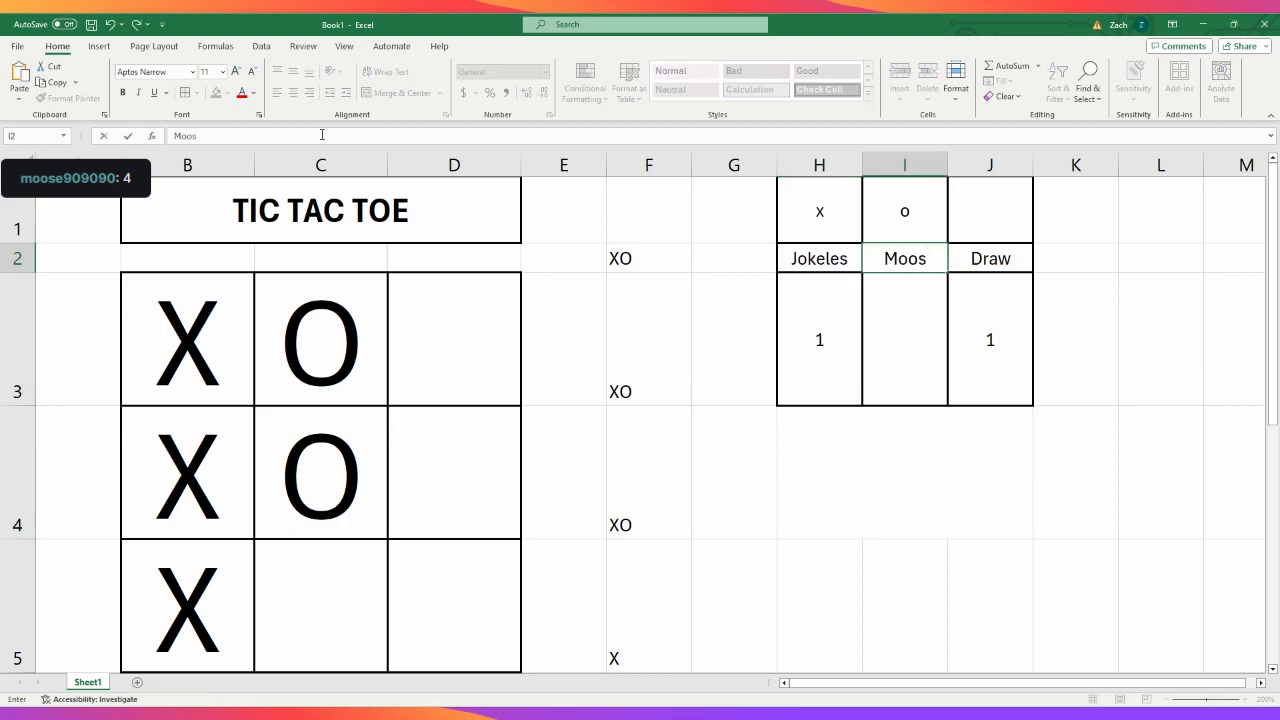
{"action": "left_click", "coordinate": [920, 597]}
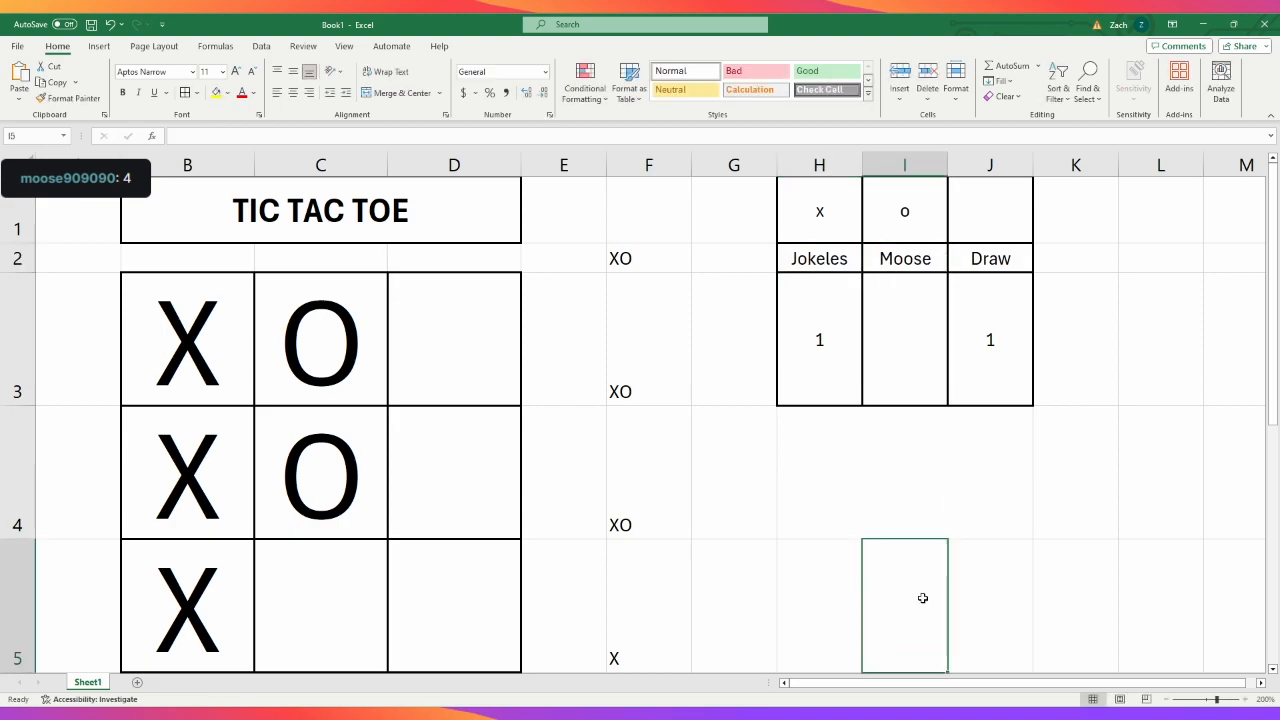
- Check the win results below the board and set the X player's score in H3 to 2
{"action": "scroll", "coordinate": [922, 597], "scroll_direction": "down", "scroll_amount": 1}
{"action": "scroll", "coordinate": [920, 597], "scroll_direction": "down", "scroll_amount": 1}
{"action": "scroll", "coordinate": [920, 597], "scroll_direction": "up", "scroll_amount": 2}
{"action": "scroll", "coordinate": [920, 597], "scroll_direction": "down", "scroll_amount": 1}
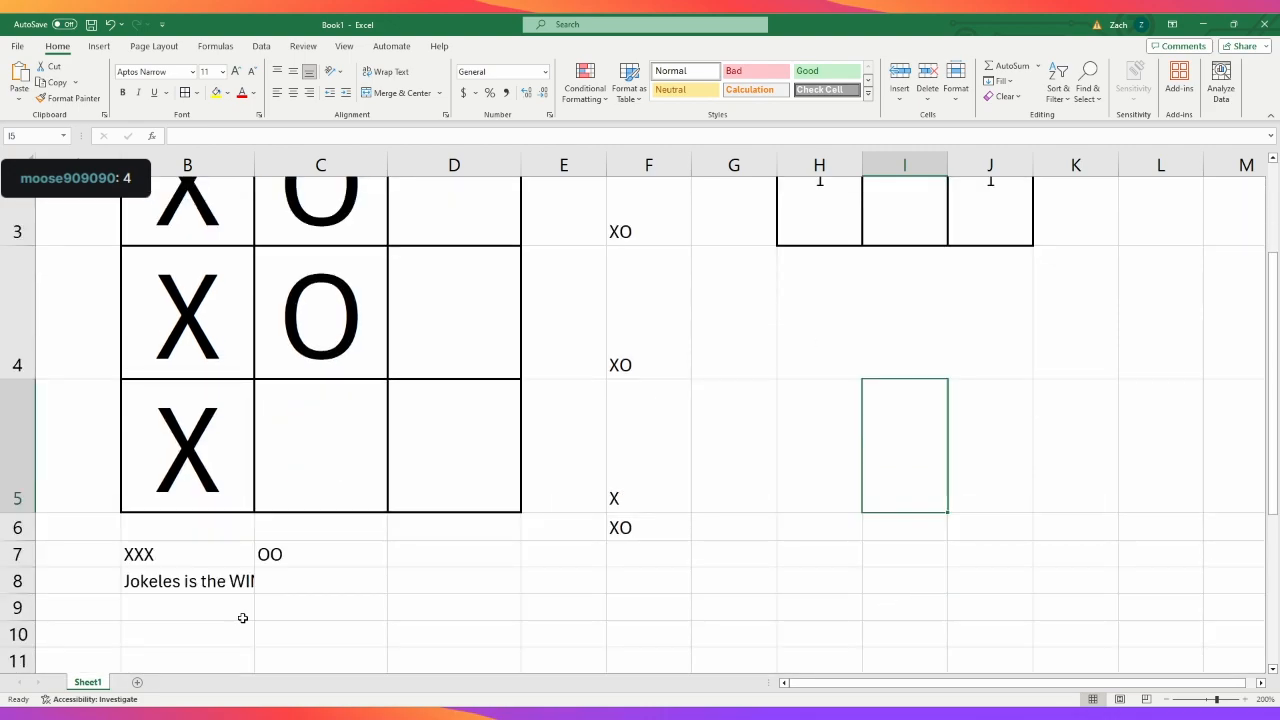
{"action": "scroll", "coordinate": [587, 577], "scroll_direction": "up", "scroll_amount": 2}
{"action": "left_click", "coordinate": [824, 347]}
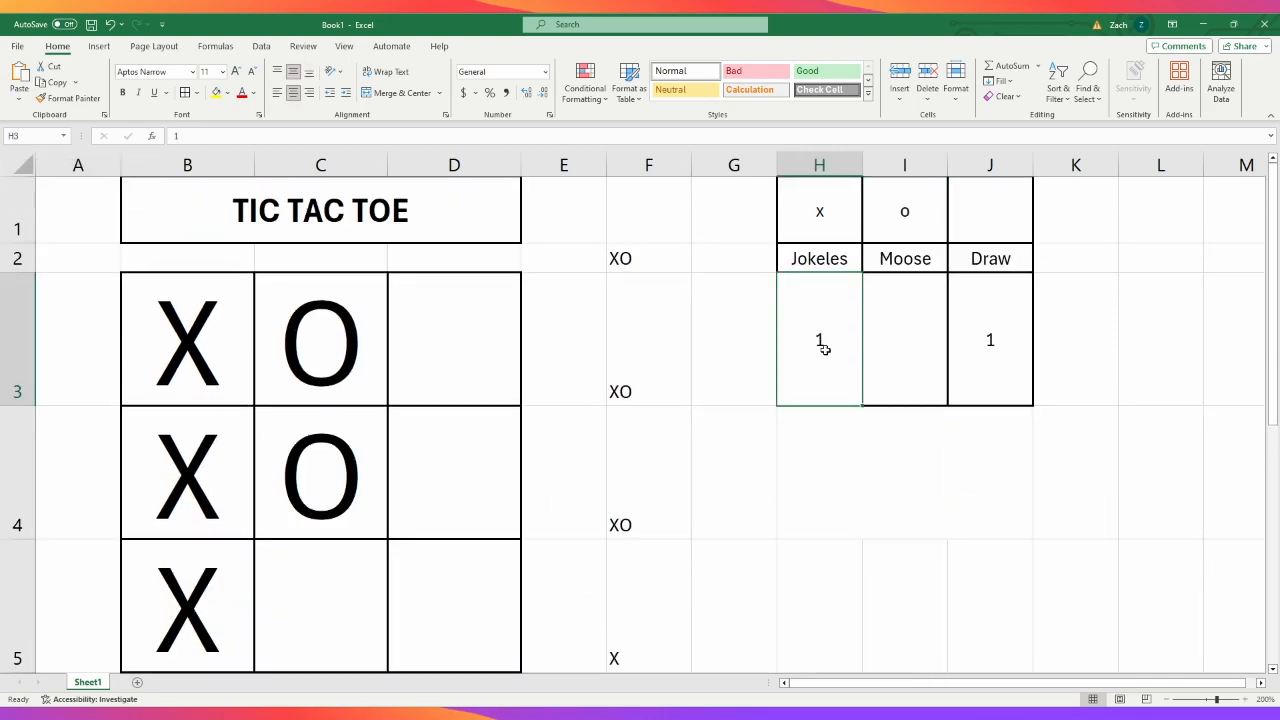
{"action": "type", "text": "2"}
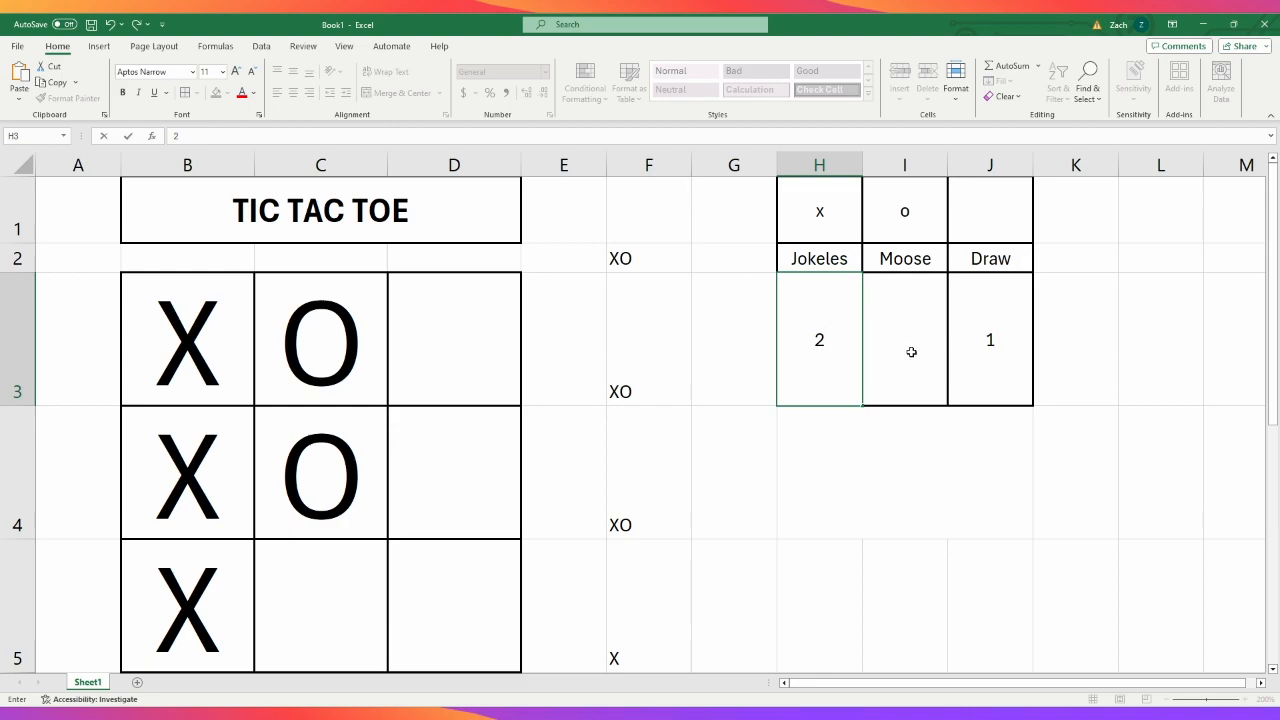
{"action": "key", "text": "Return"}
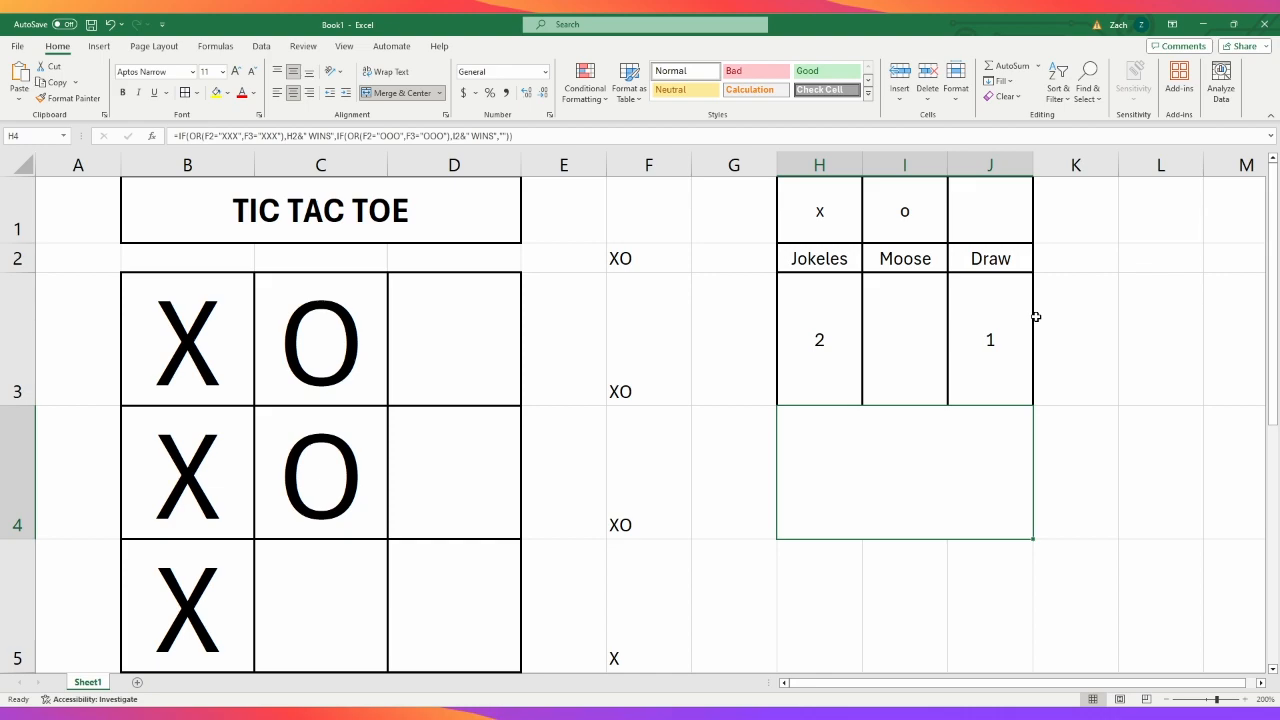
- Restore the original order of the player names in H2 and I2
{"action": "left_click", "coordinate": [843, 260]}
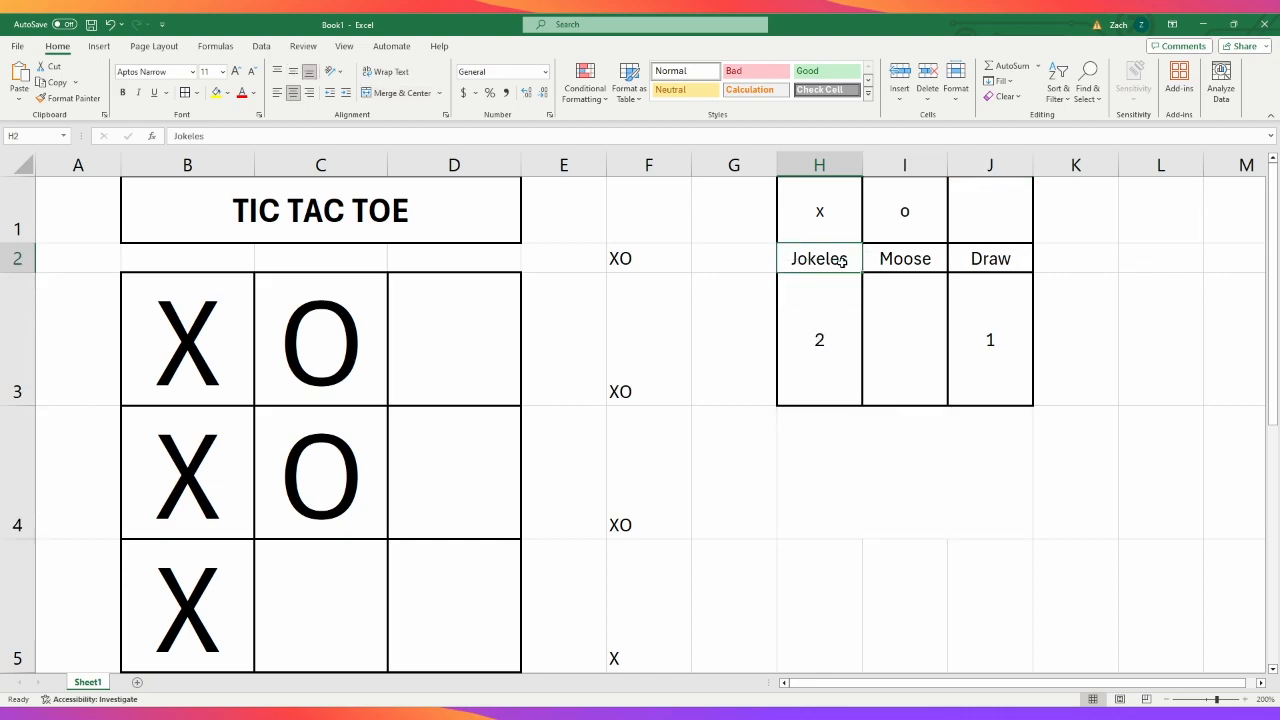
{"action": "type", "text": "Moose"}
{"action": "key", "text": "Tab"}
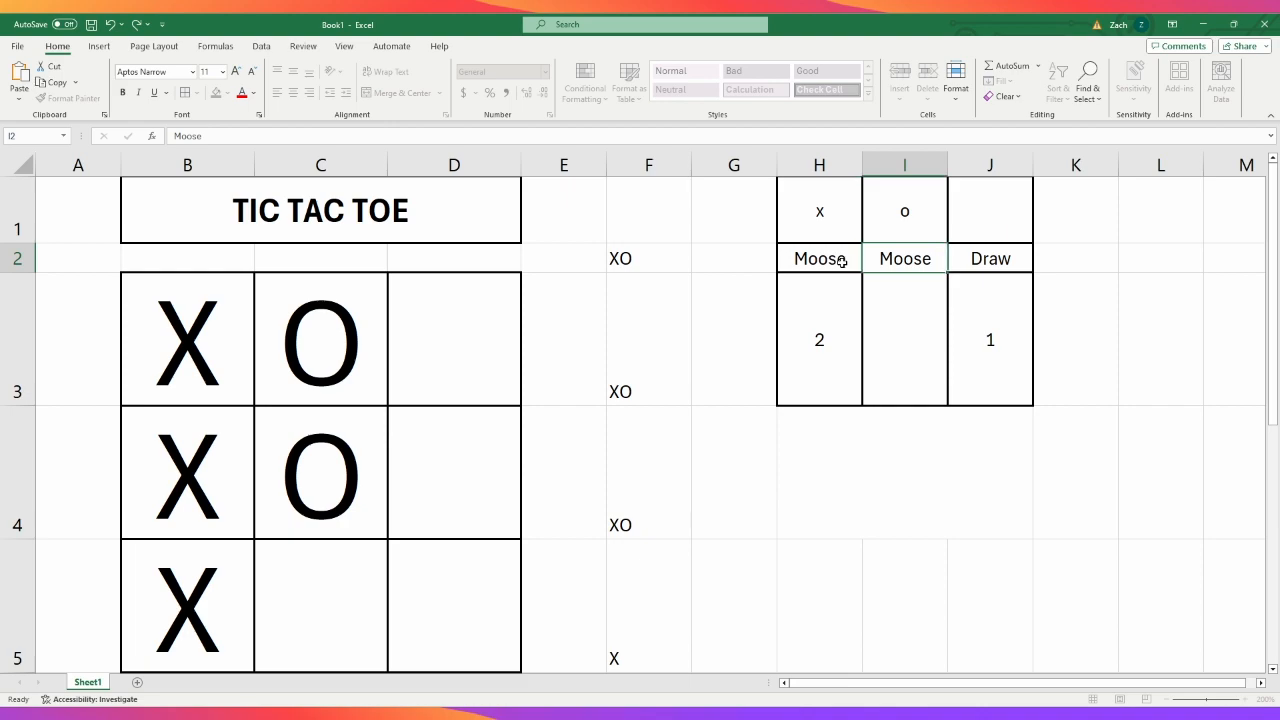
{"action": "type", "text": "Jokeels"}
{"action": "key", "text": "BackSpace"}
{"action": "key", "text": "BackSpace"}
{"action": "key", "text": "BackSpace"}
{"action": "type", "text": "les"}
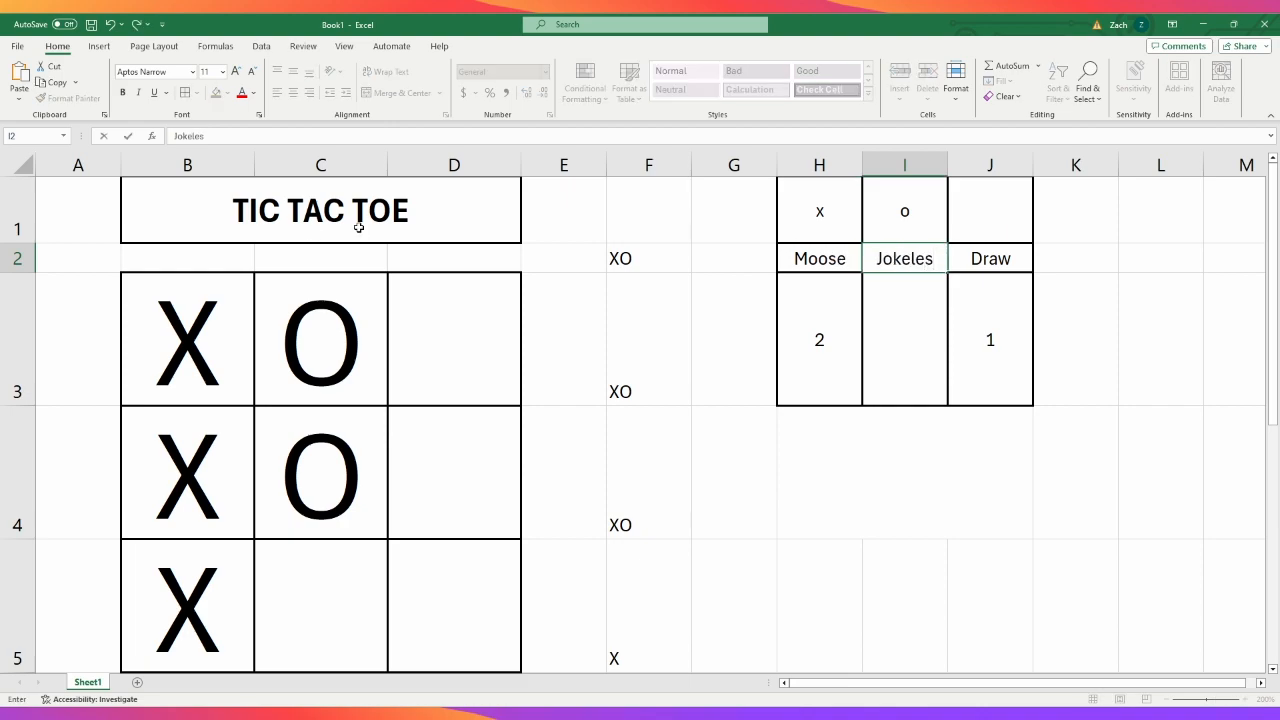
{"action": "left_click", "coordinate": [320, 368]}
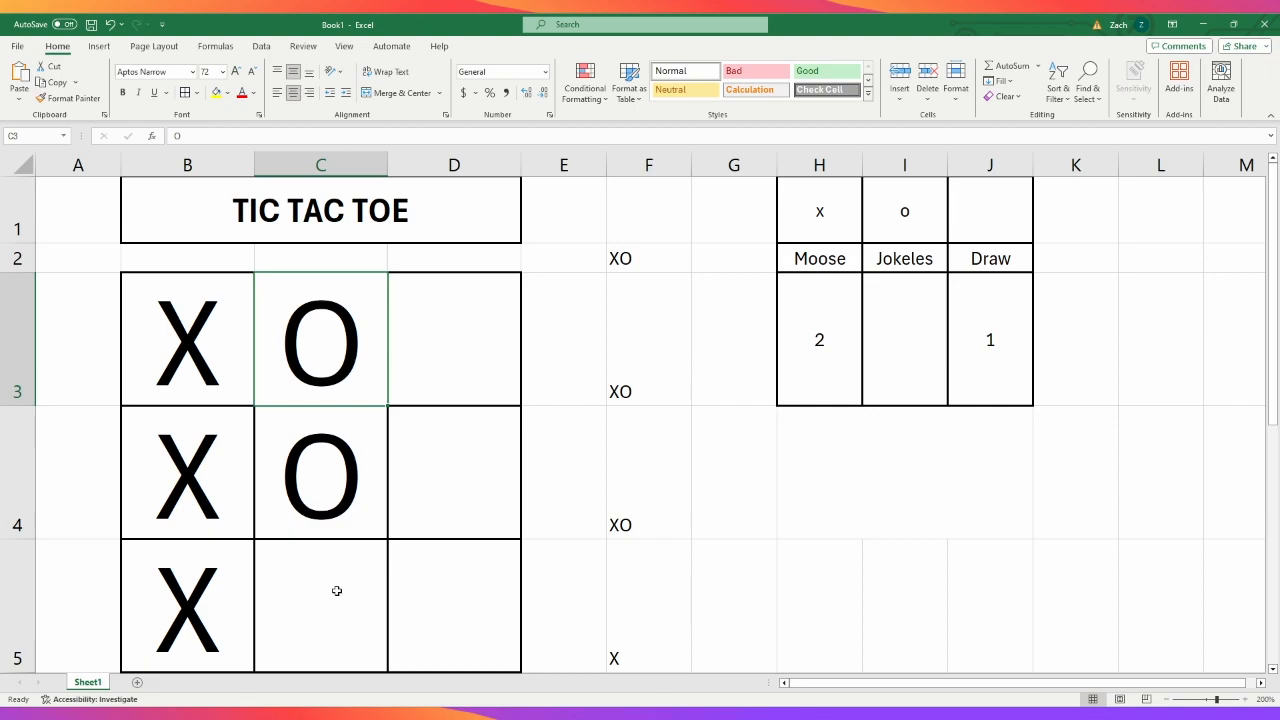
- Add an outline border around the merged result cell H4 below the scoreboard
{"action": "left_click", "coordinate": [213, 517]}
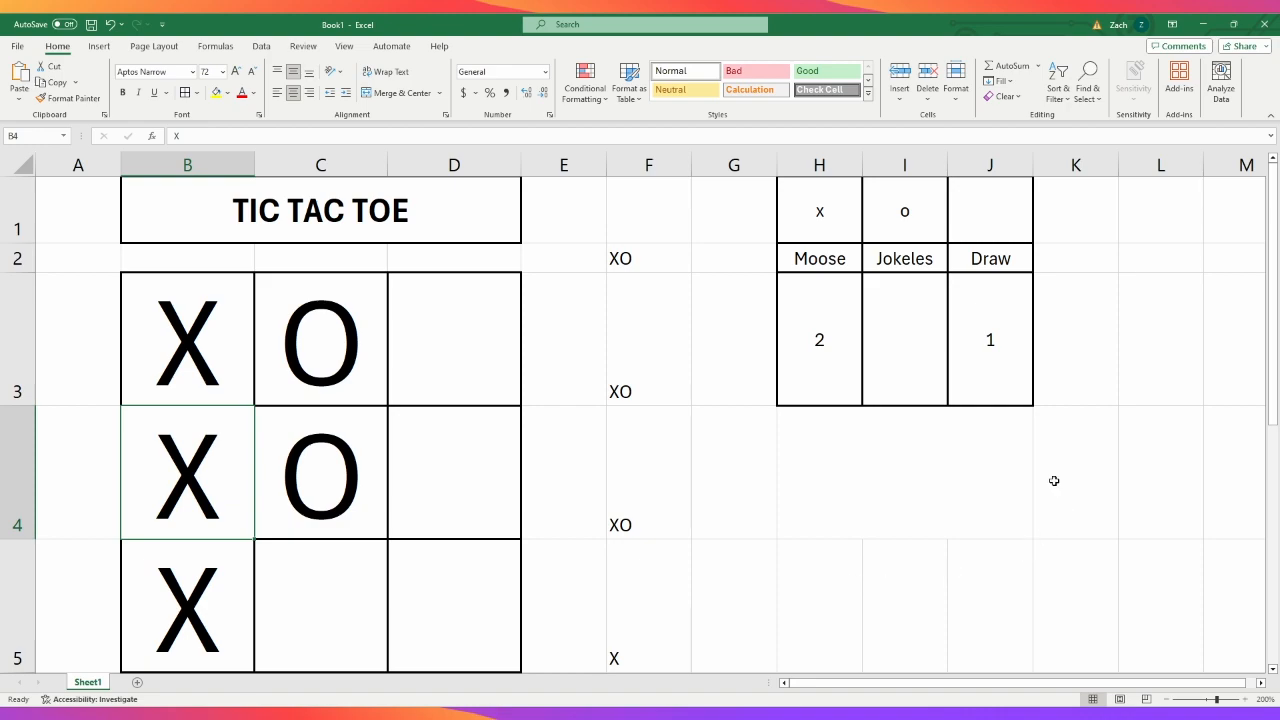
{"action": "left_click", "coordinate": [921, 458]}
{"action": "left_click", "coordinate": [1223, 477]}
{"action": "left_click", "coordinate": [890, 432]}
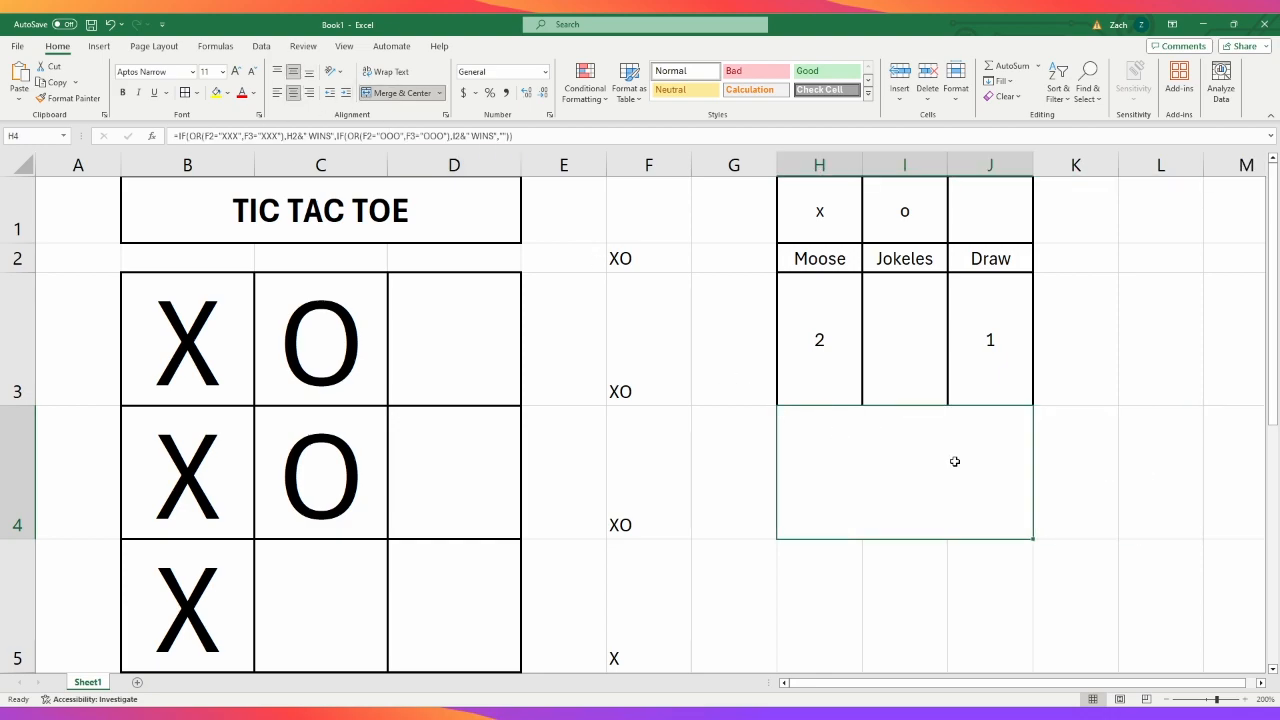
{"action": "left_click", "coordinate": [1152, 561]}
{"action": "left_click", "coordinate": [716, 316]}
{"action": "left_click", "coordinate": [809, 463]}
{"action": "left_click", "coordinate": [1145, 572]}
{"action": "left_click", "coordinate": [1104, 465]}
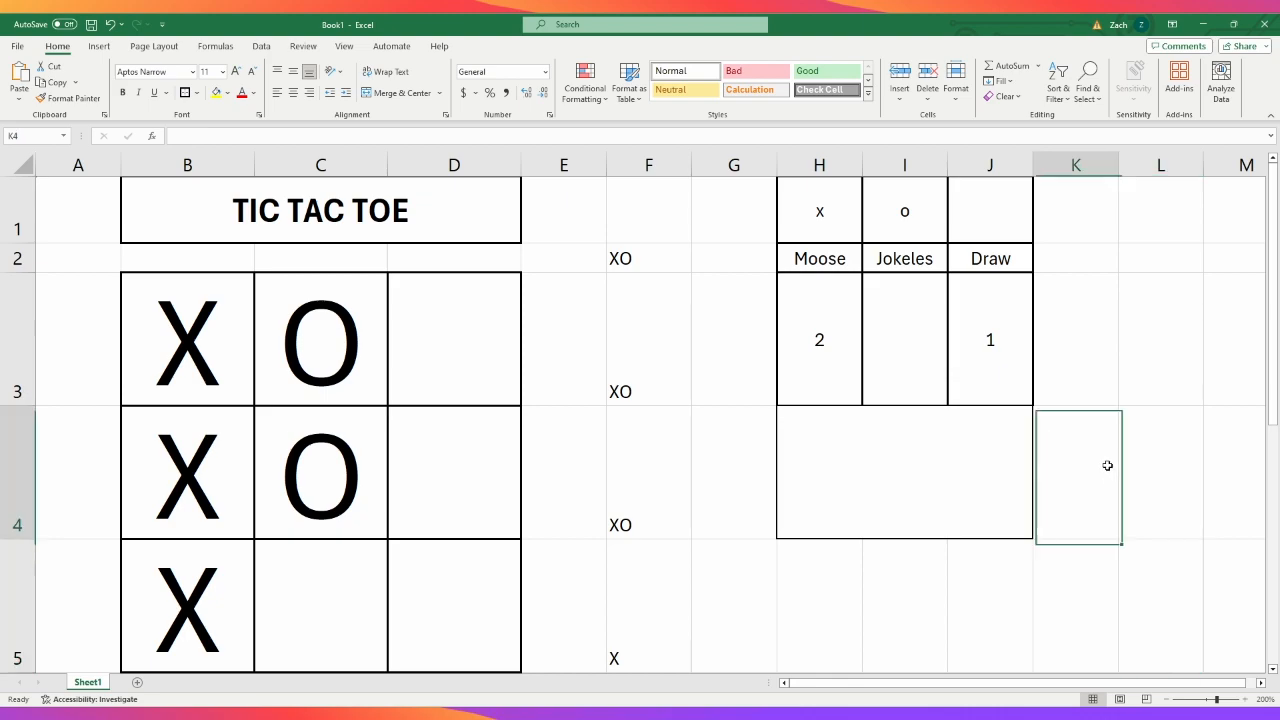
{"action": "left_click", "coordinate": [1139, 564]}
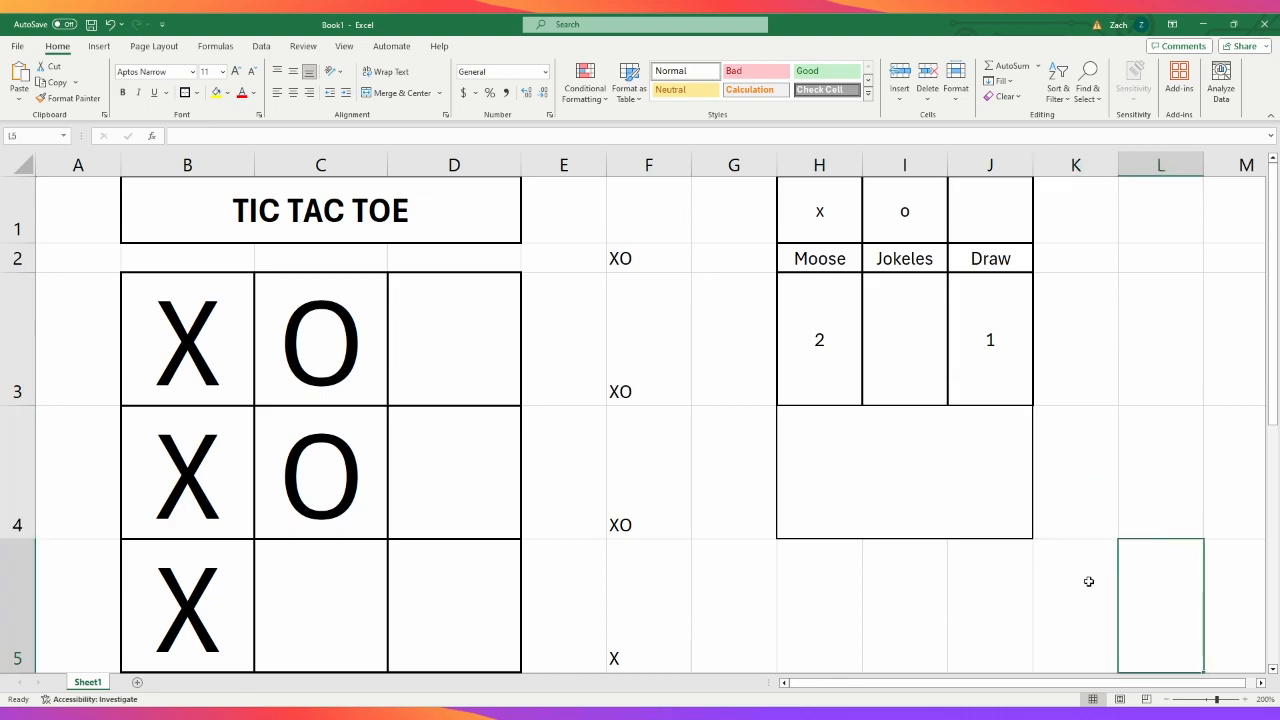
- Change the outline of merged cell H4 to a thick outside border matching the scoreboard
{"action": "left_click", "coordinate": [987, 466]}
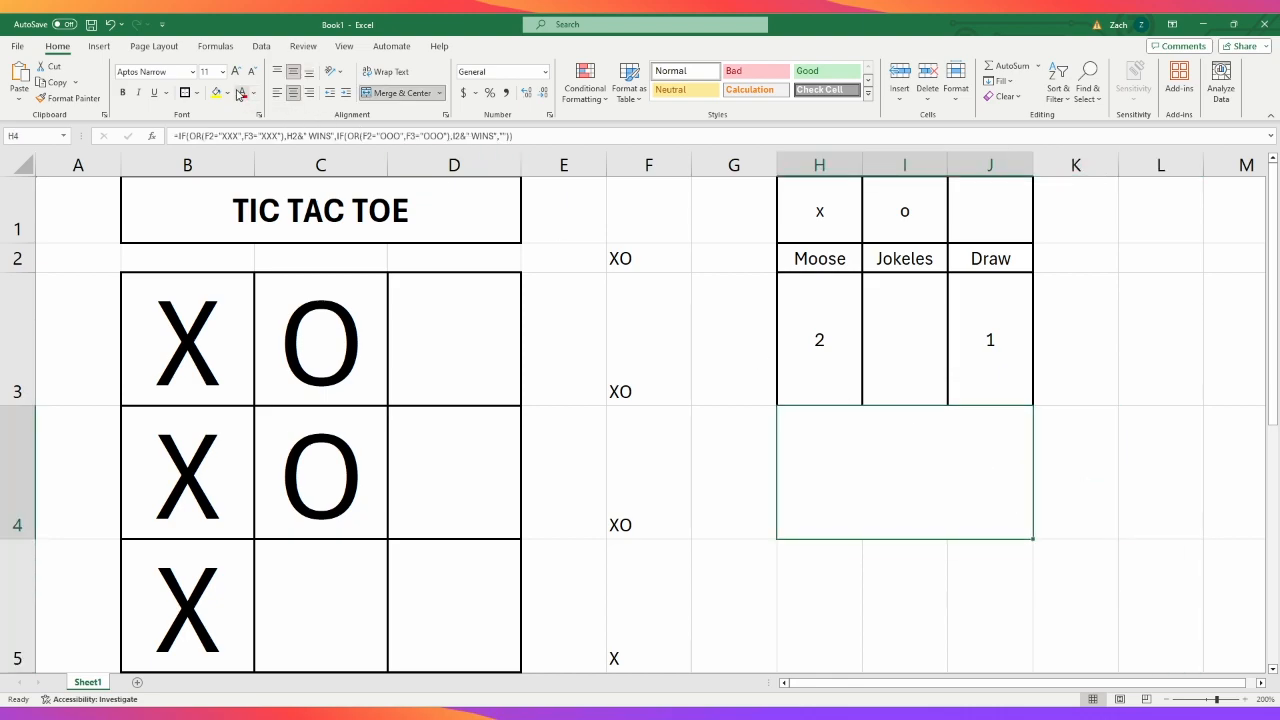
{"action": "left_click", "coordinate": [185, 94]}
{"action": "left_click", "coordinate": [382, 692]}
{"action": "left_click", "coordinate": [896, 478]}
{"action": "left_click", "coordinate": [1166, 503]}
{"action": "key", "text": "Escape"}
{"action": "key", "text": "ctrl+z"}
{"action": "left_click", "coordinate": [1089, 596]}
{"action": "left_click", "coordinate": [915, 364]}
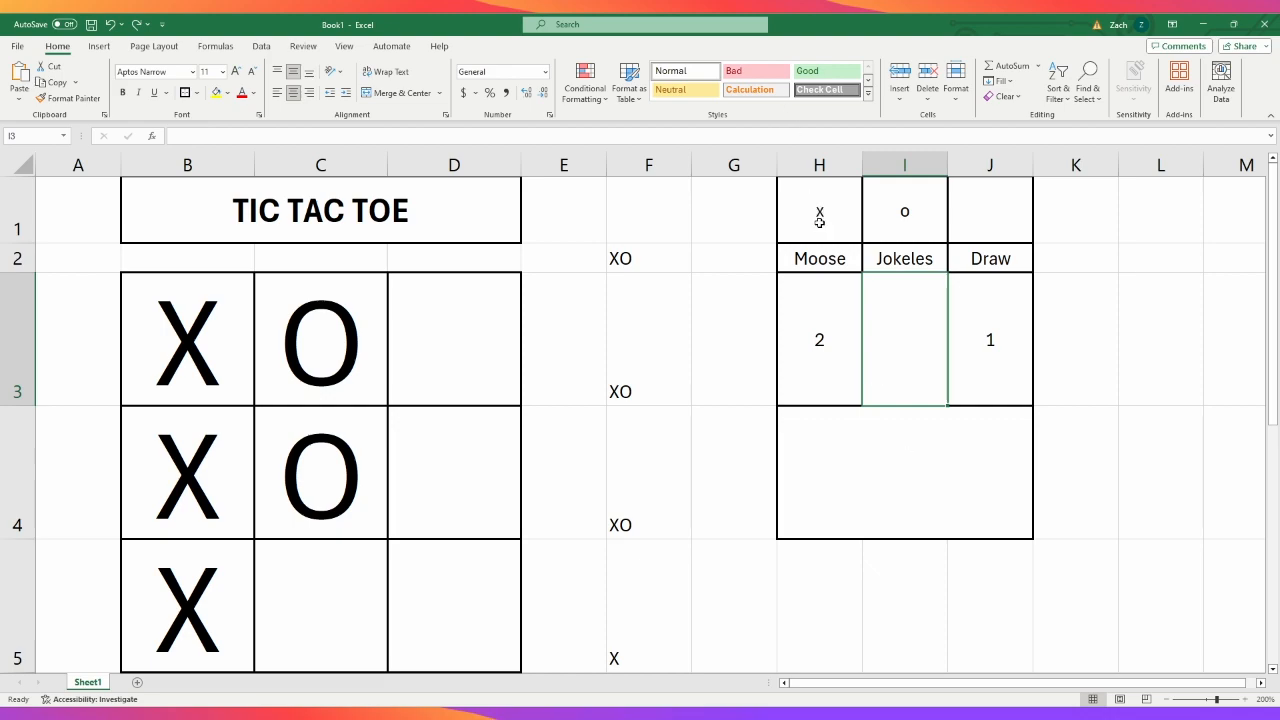
- Add the condition F4="XXX" to the first OR test of the H4 formula
{"action": "left_click", "coordinate": [869, 494]}
{"action": "left_click", "coordinate": [737, 260]}
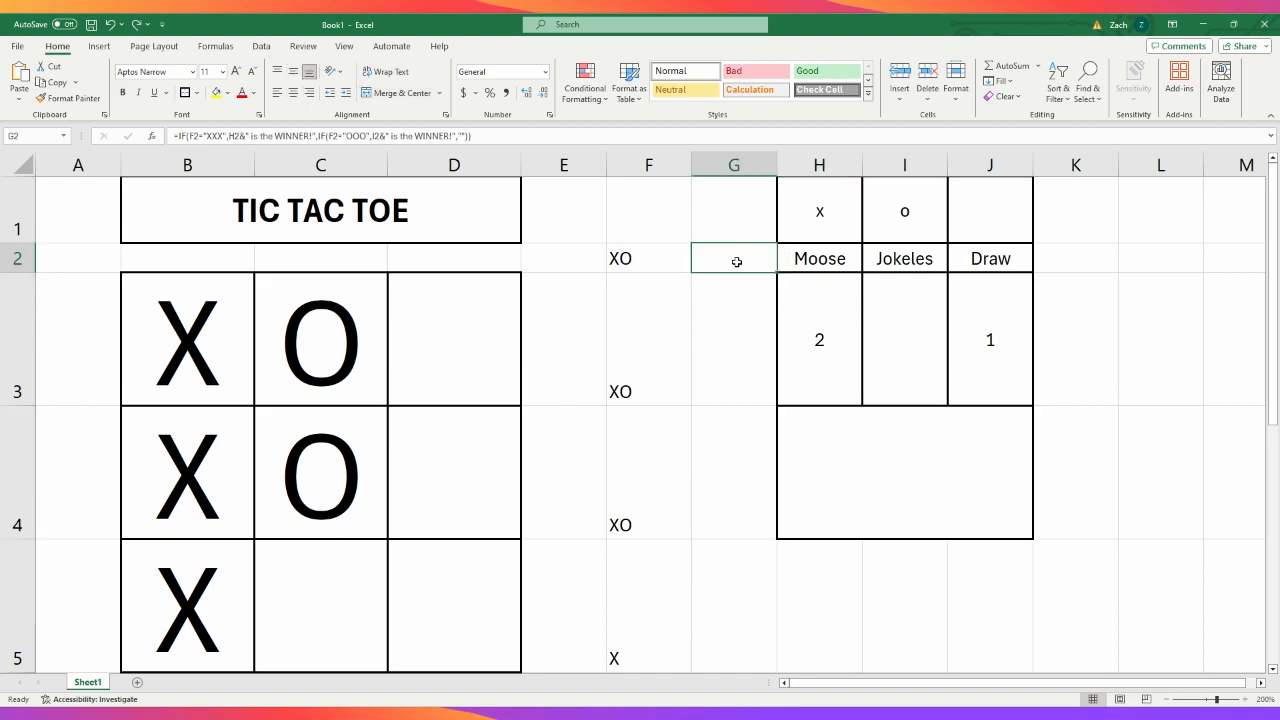
{"action": "left_click", "coordinate": [730, 332]}
{"action": "left_click", "coordinate": [830, 442]}
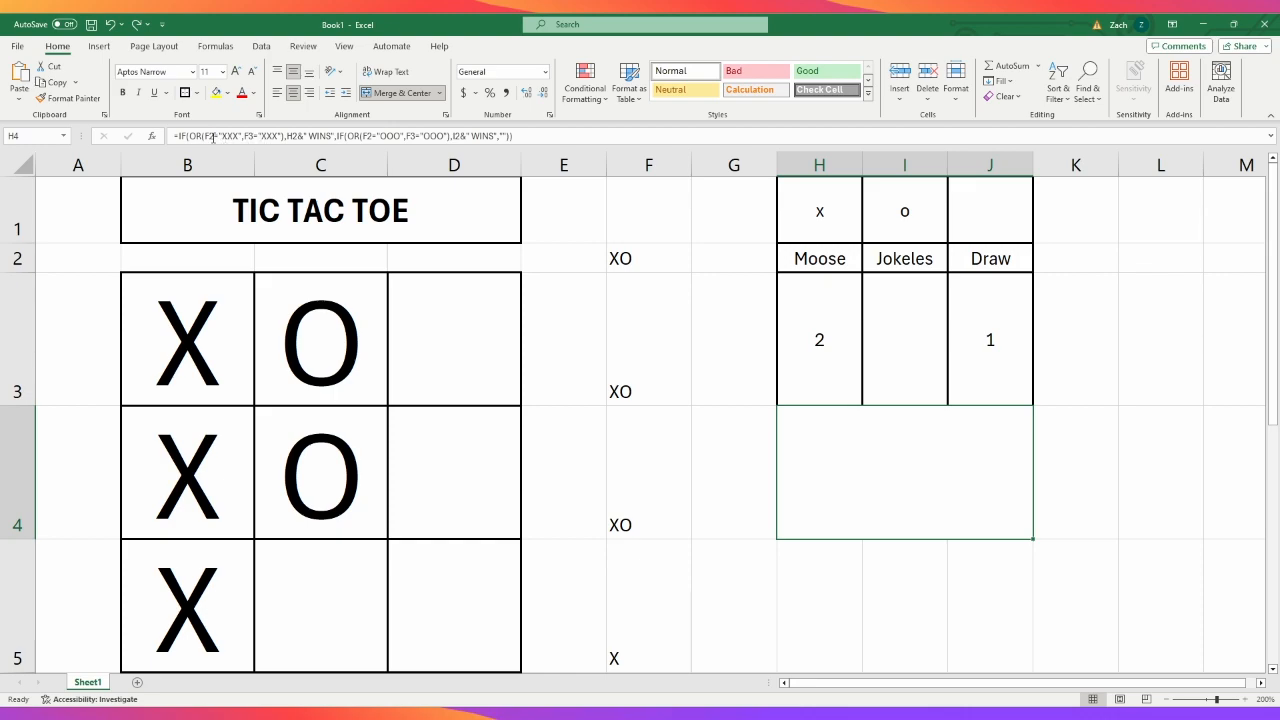
{"action": "left_click_drag", "start_coordinate": [207, 138], "coordinate": [242, 137]}
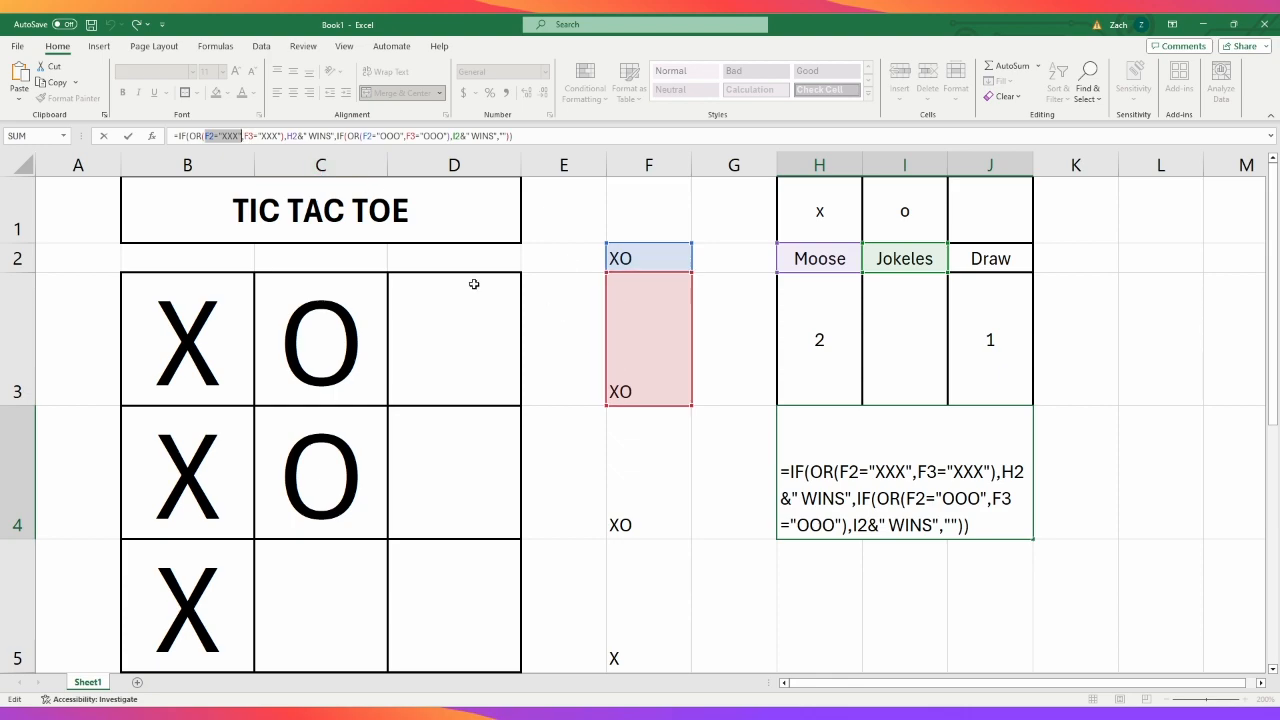
{"action": "left_click", "coordinate": [357, 138]}
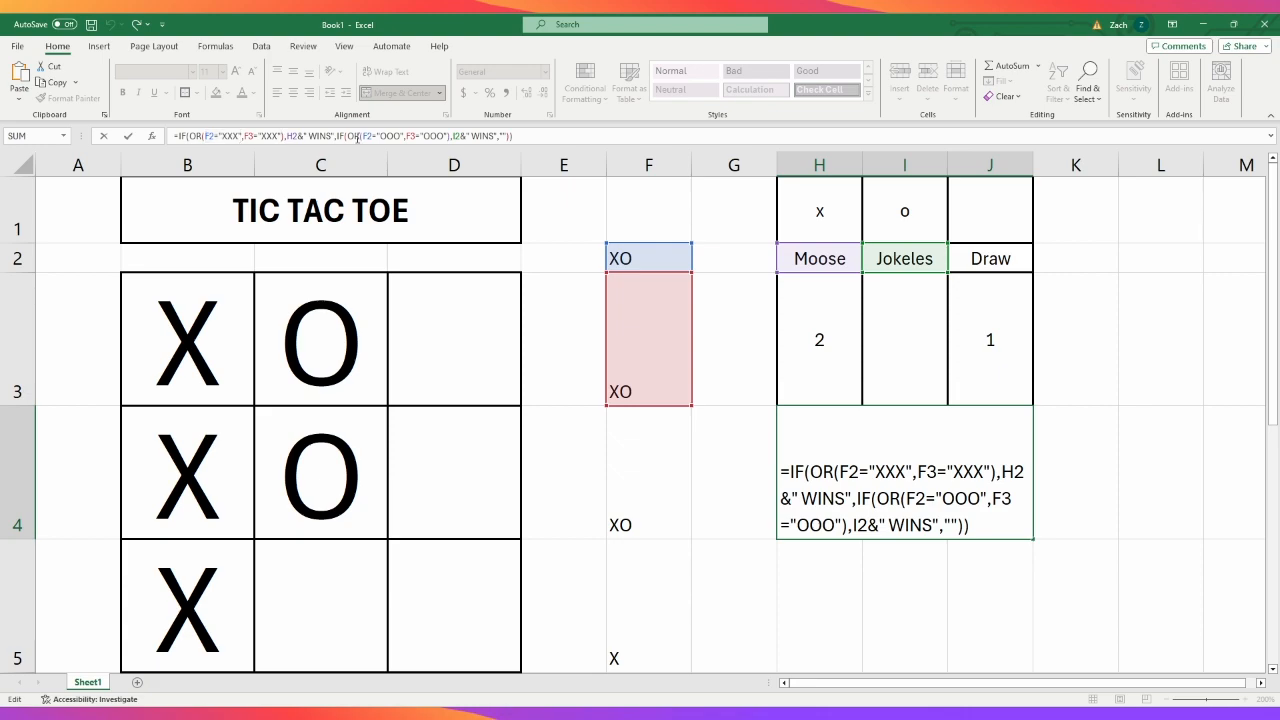
{"action": "left_click_drag", "start_coordinate": [242, 138], "coordinate": [282, 138]}
{"action": "key", "text": "ctrl+c"}
{"action": "left_click", "coordinate": [281, 139]}
{"action": "type", "text": ","}
{"action": "key", "text": "ctrl+v"}
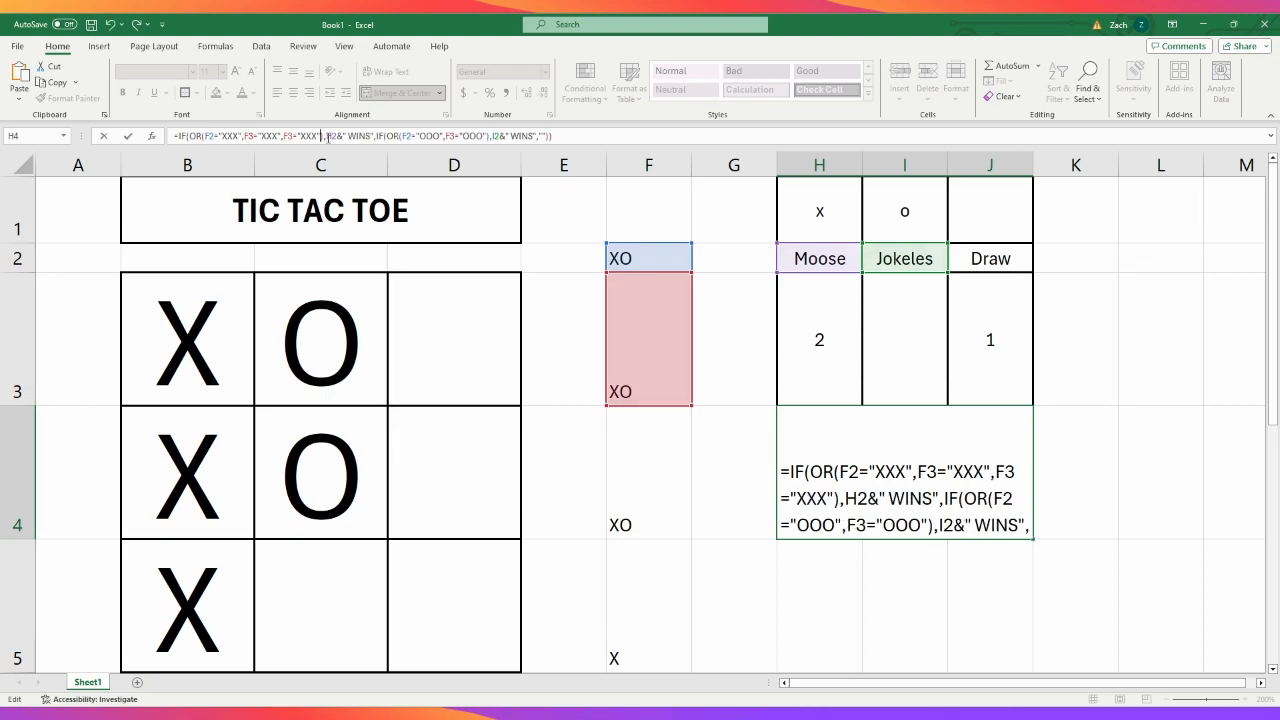
{"action": "left_click", "coordinate": [290, 139]}
{"action": "key", "text": "BackSpace"}
{"action": "type", "text": "4"}
- Add the condition F5="XXX" to the first OR test in H4
{"action": "left_click", "coordinate": [322, 138]}
{"action": "type", "text": ",F3=\"XXX\""}
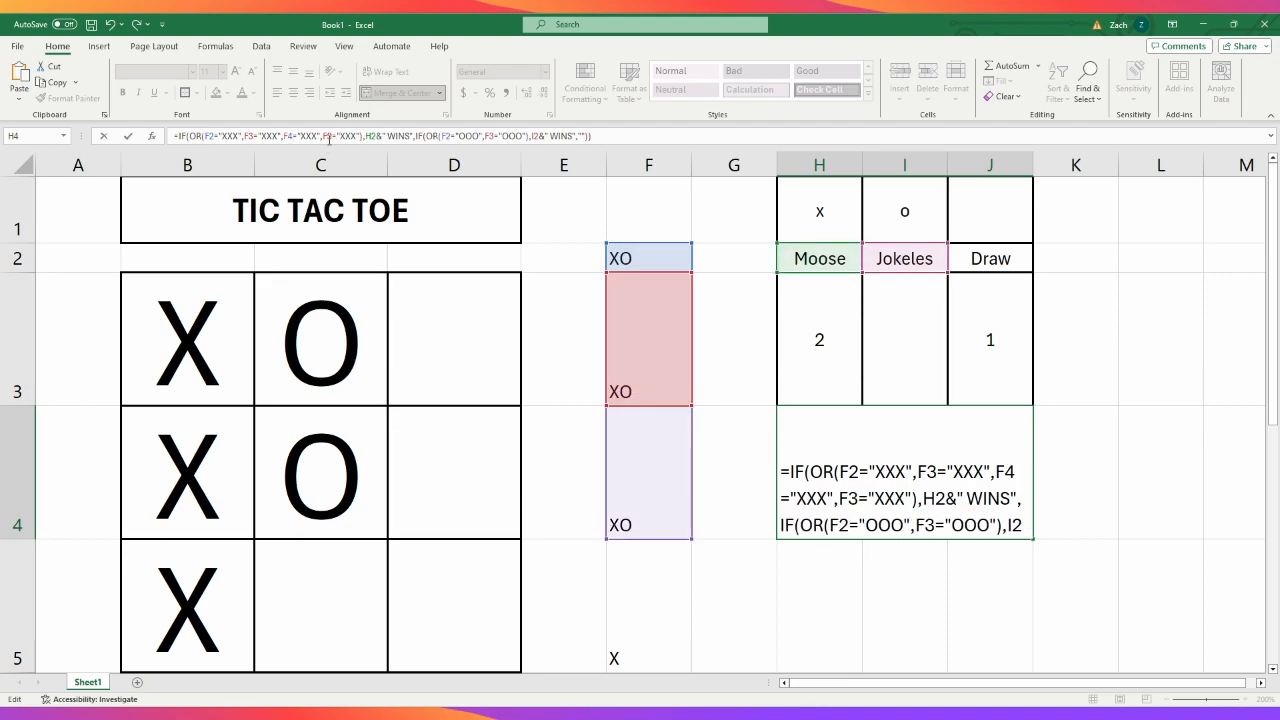
{"action": "left_click", "coordinate": [330, 138]}
{"action": "key", "text": "BackSpace"}
{"action": "type", "text": "5"}
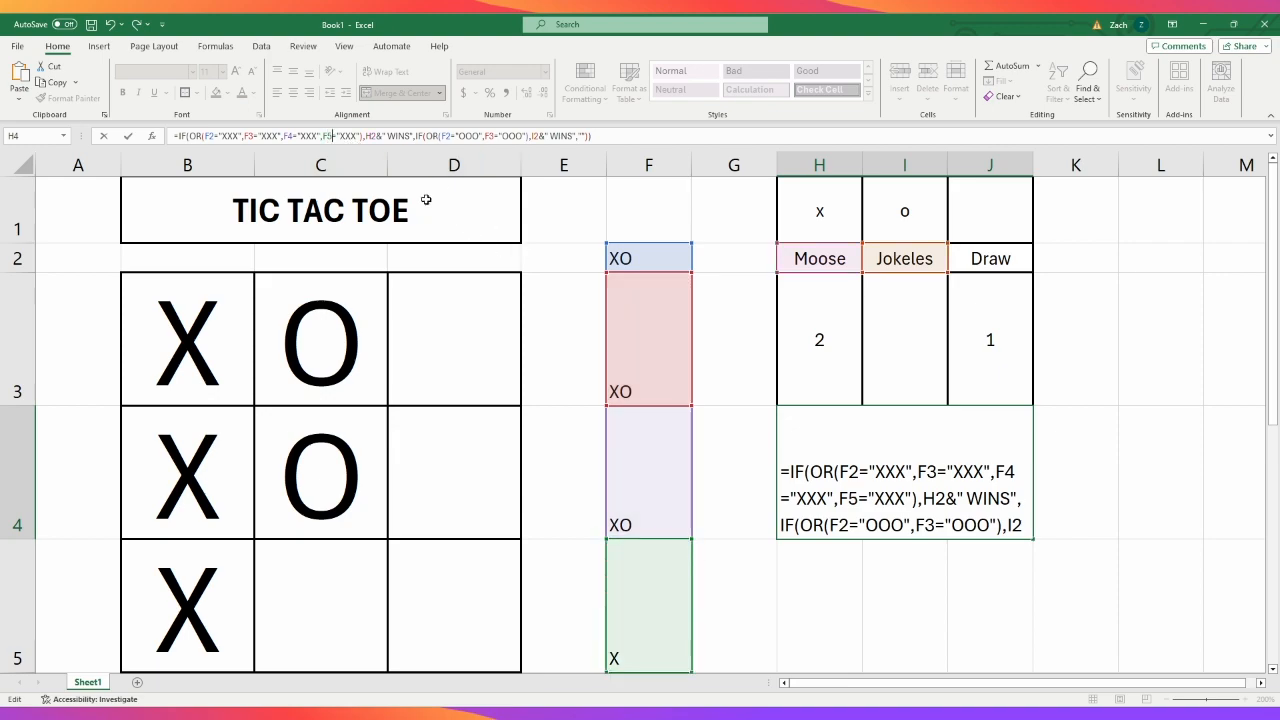
- Extend the first OR test in H4 with the condition F6="XXX"
{"action": "key", "text": "Right"}
{"action": "key", "text": "Right"}
{"action": "key", "text": "Right"}
{"action": "key", "text": "Right"}
{"action": "key", "text": "Right"}
{"action": "key", "text": "Right"}
{"action": "scroll", "coordinate": [660, 406], "scroll_direction": "down", "scroll_amount": 1}
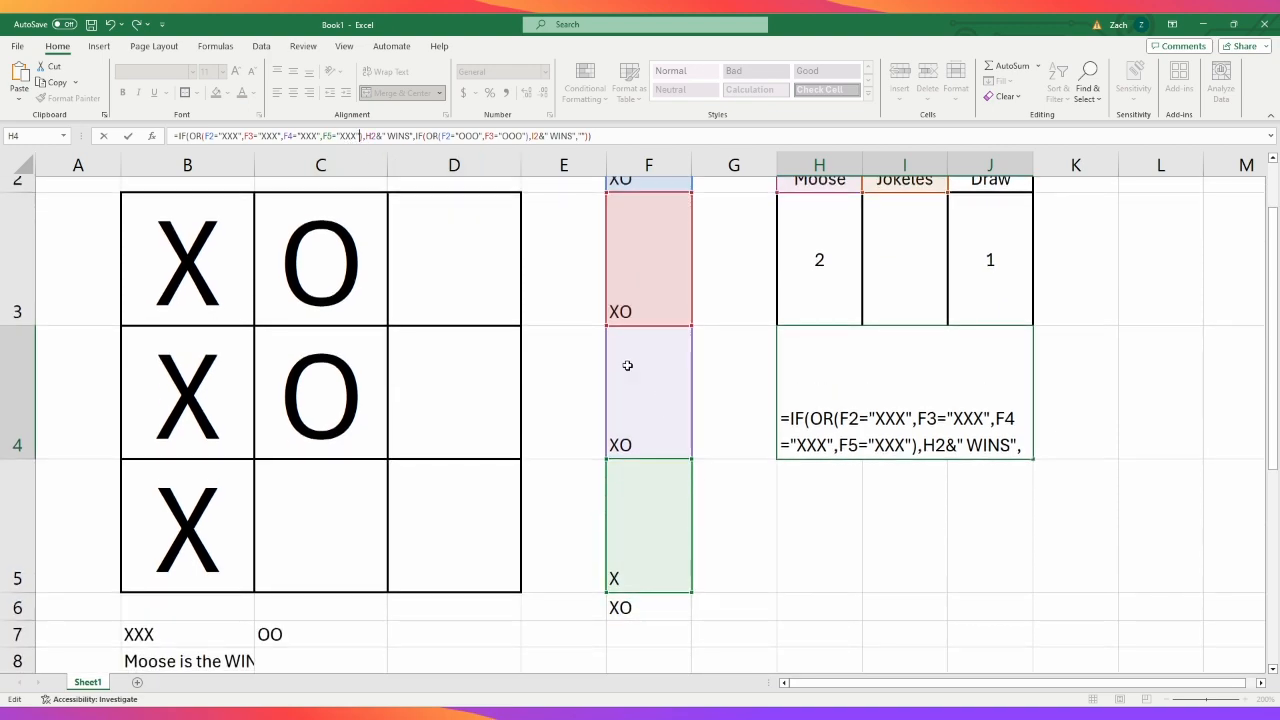
{"action": "type", "text": ",F3=\"XXX\""}
{"action": "left_click", "coordinate": [370, 136]}
{"action": "key", "text": "BackSpace"}
{"action": "type", "text": "6"}
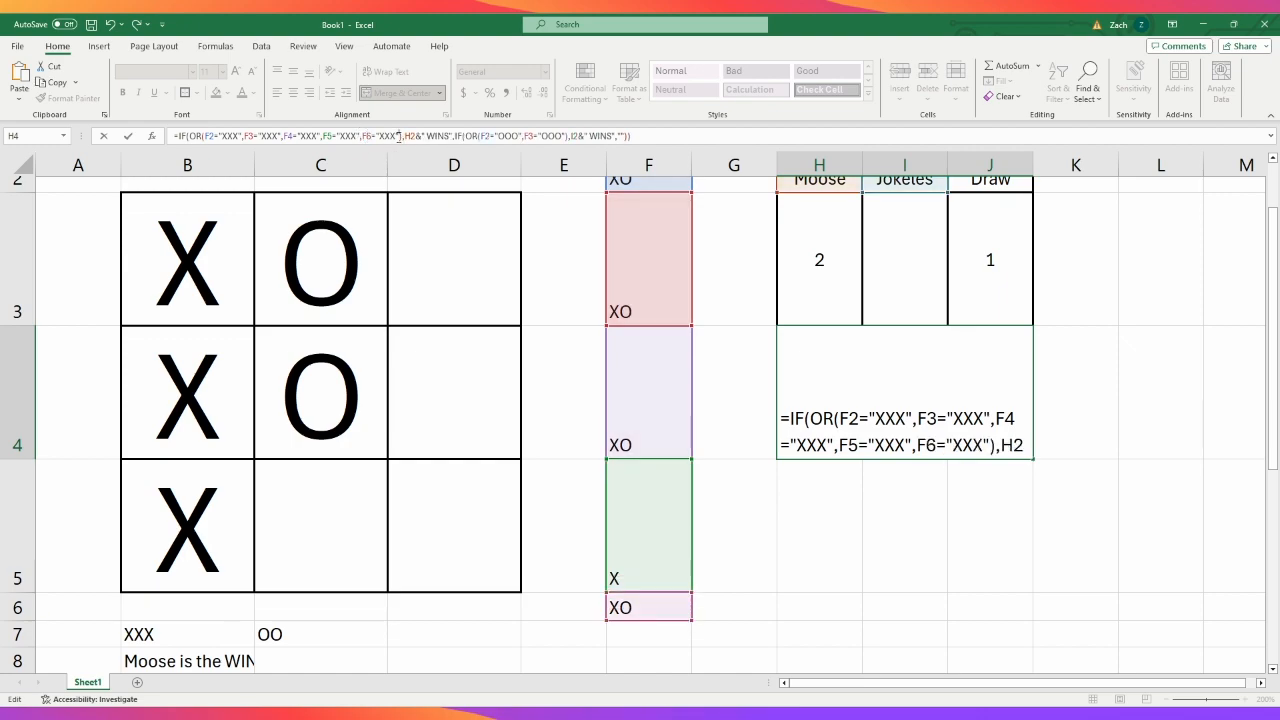
- Append the first column check B7="XXX" to the first OR test in H4
{"action": "type", "text": ",F3=\"XXX\""}
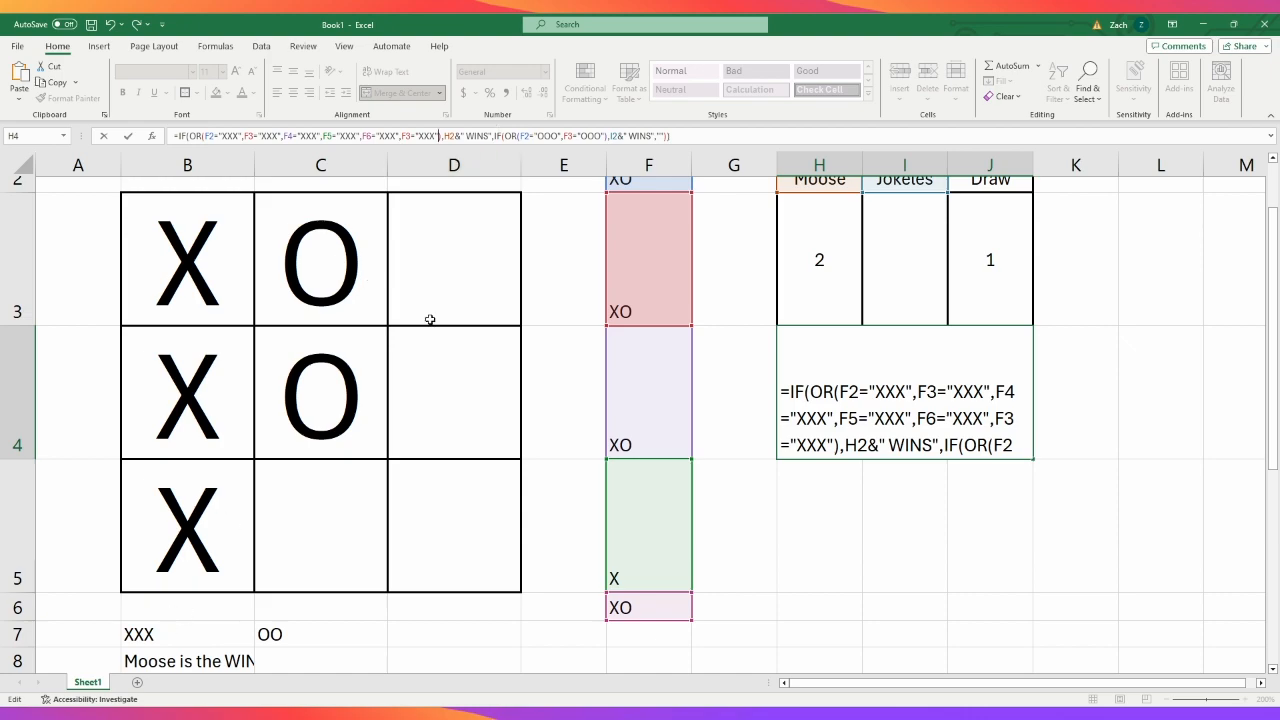
{"action": "double_click", "coordinate": [406, 138]}
{"action": "type", "text": "b7"}
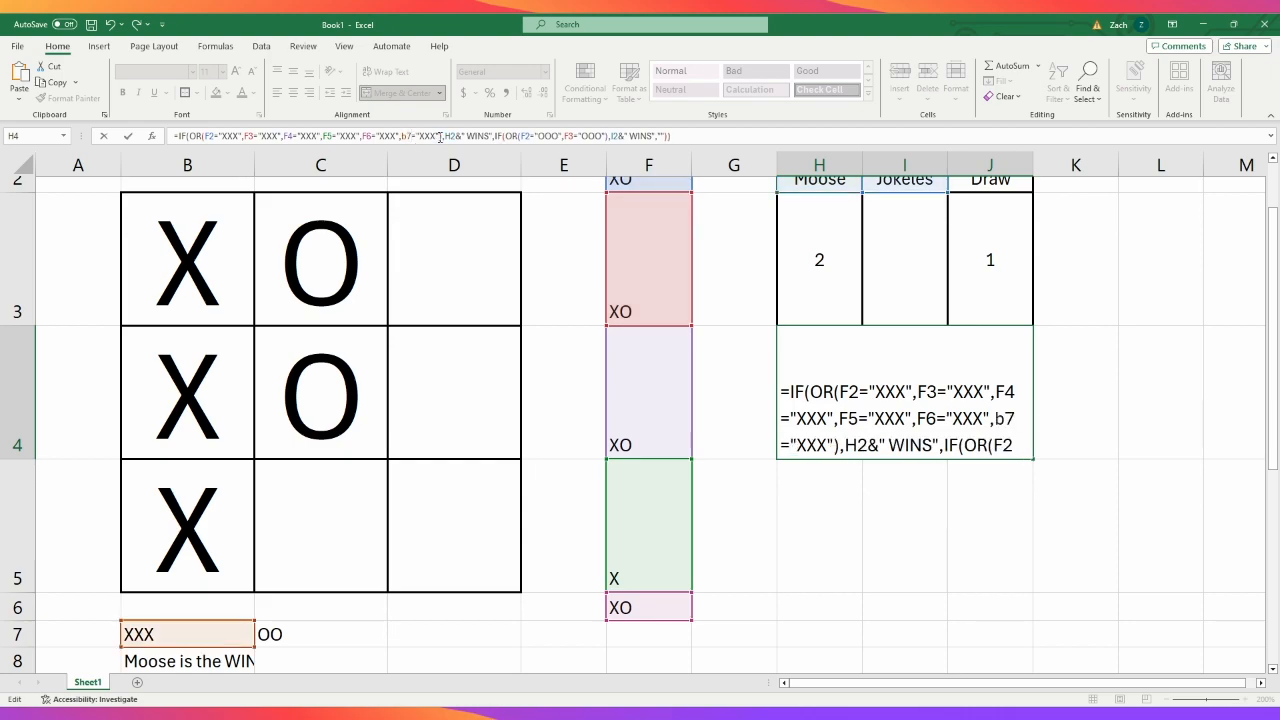
{"action": "type", "text": ","}
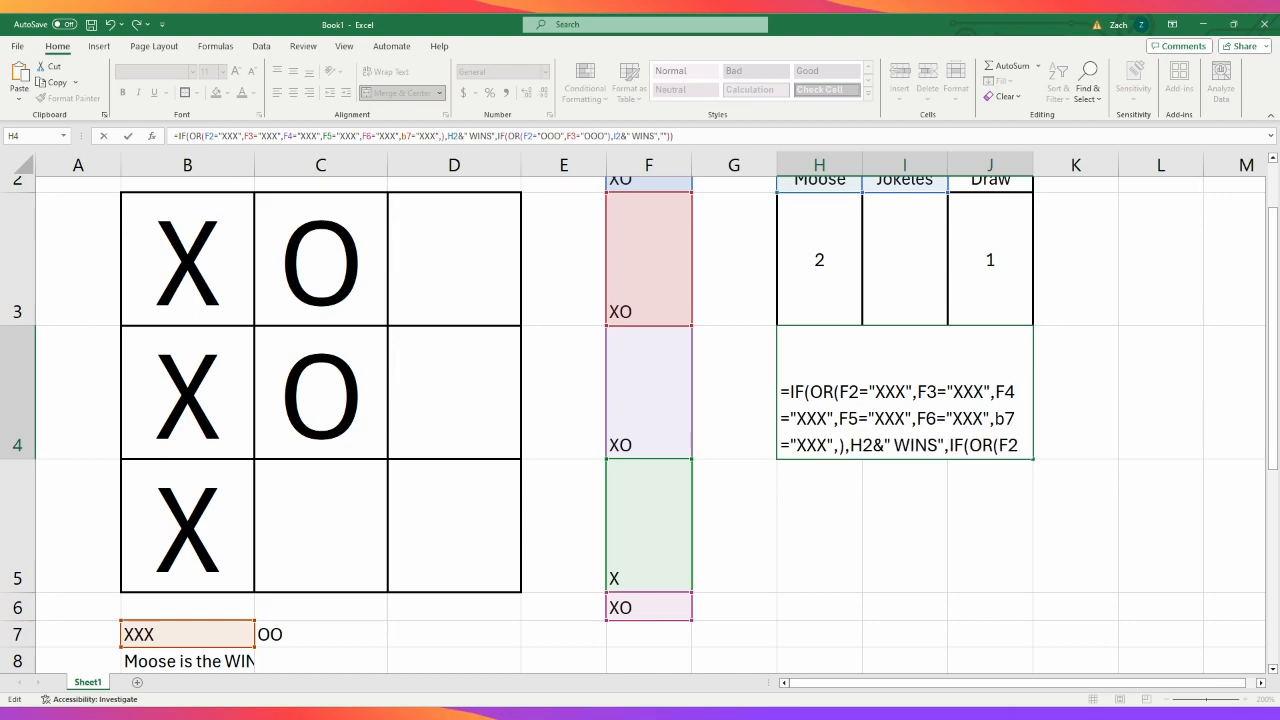
{"action": "left_click_drag", "start_coordinate": [401, 136], "coordinate": [417, 136]}
{"action": "type", "text": ",F3=\"XXX\""}
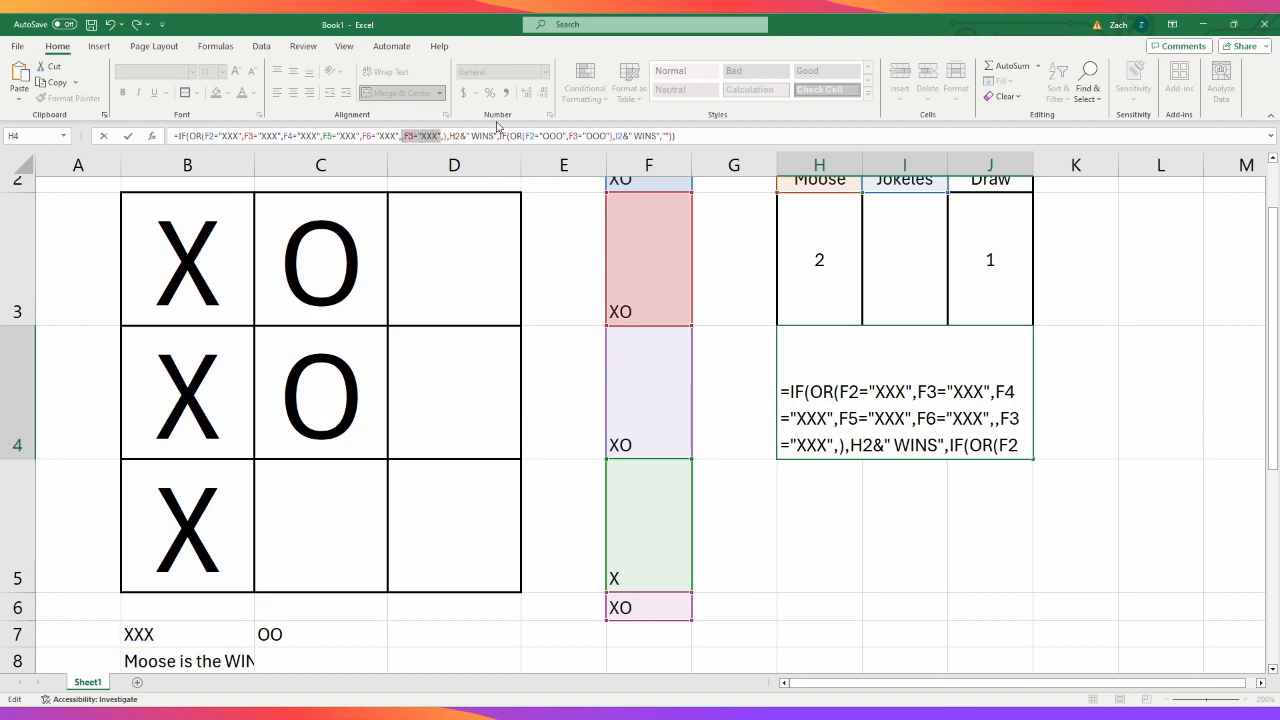
{"action": "key", "text": "ctrl+z"}
{"action": "key", "text": "ctrl+c"}
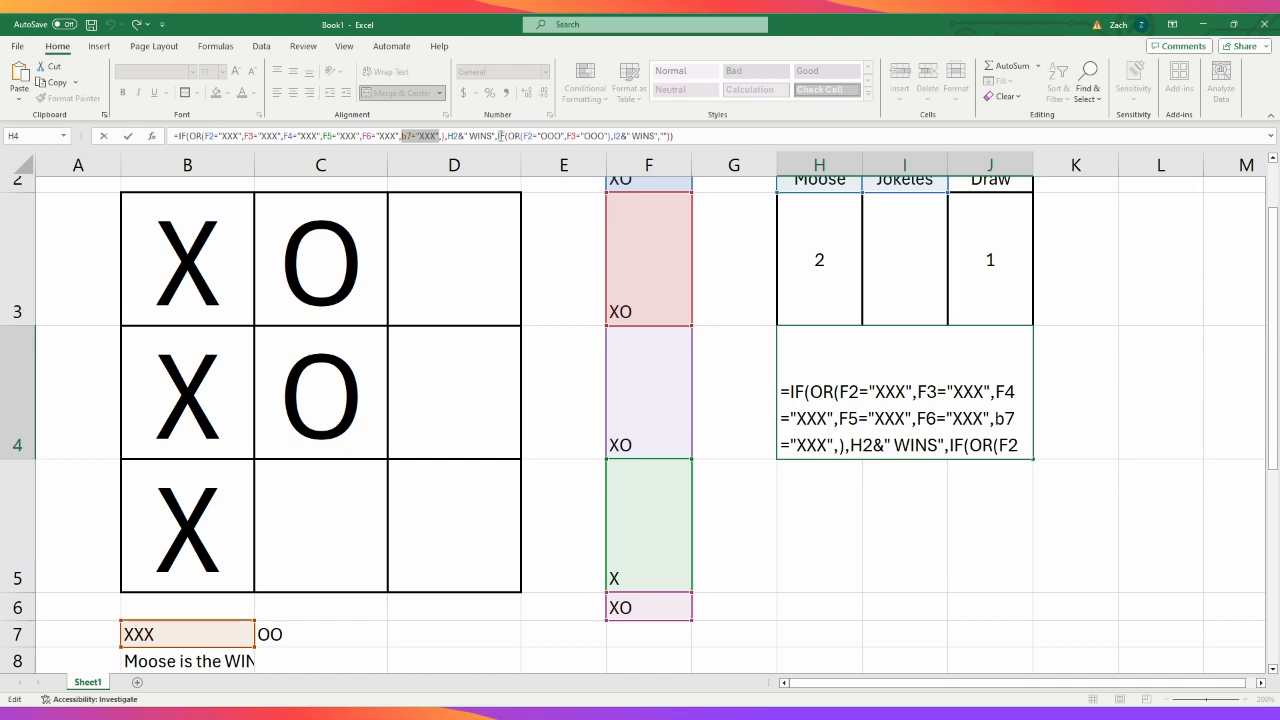
{"action": "left_click", "coordinate": [452, 138]}
{"action": "key", "text": "BackSpace"}
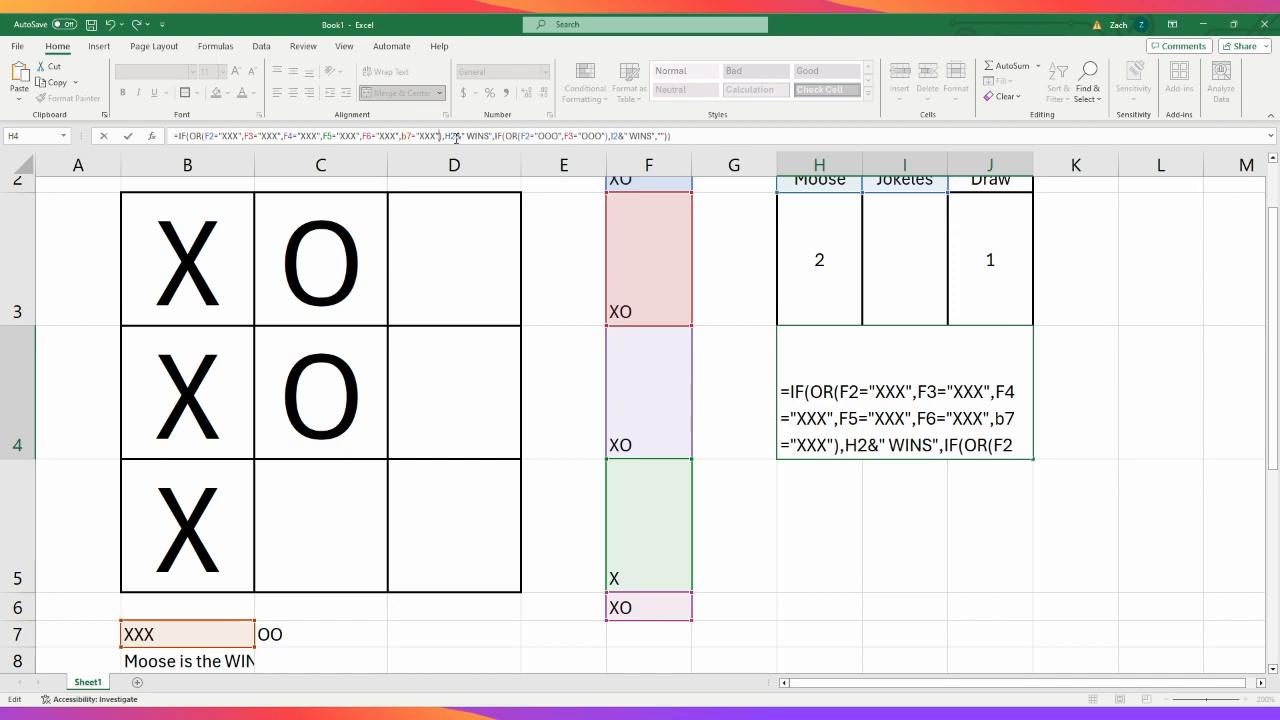
- Append the column checks C7="XXX" and D7="XXX" to the first OR test in H4
{"action": "key", "text": "ctrl+v"}
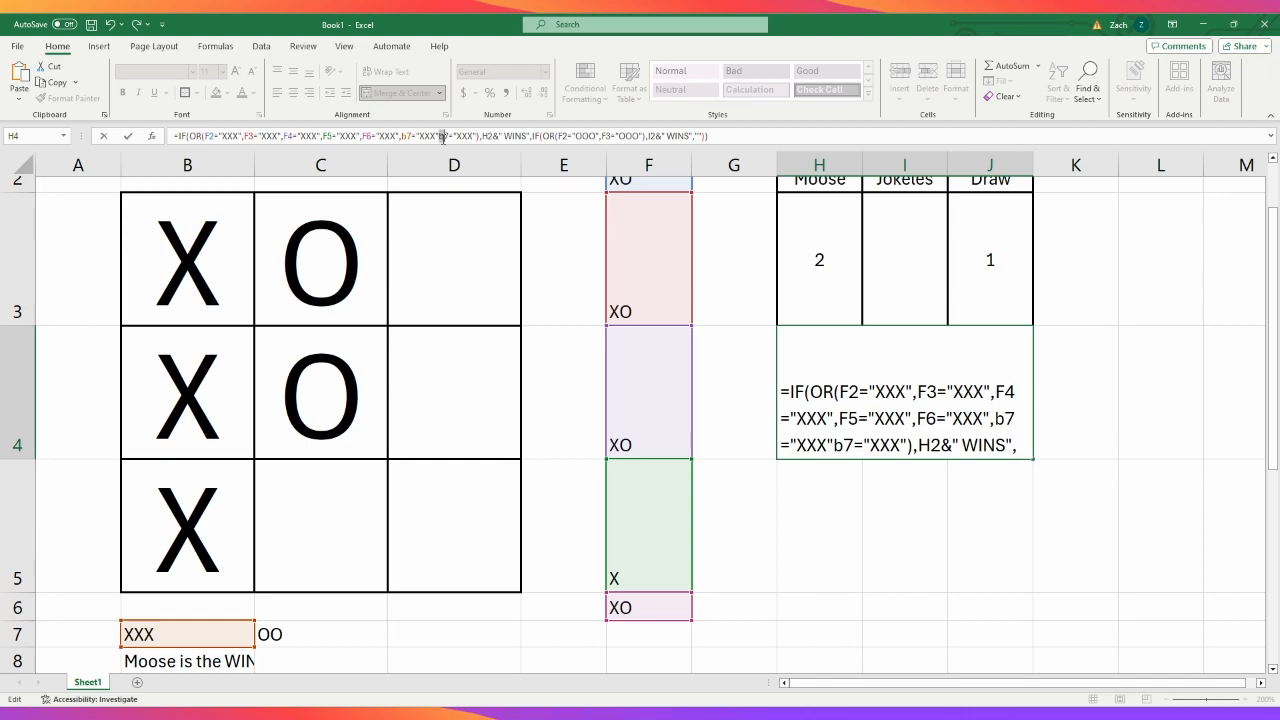
{"action": "type", "text": "c"}
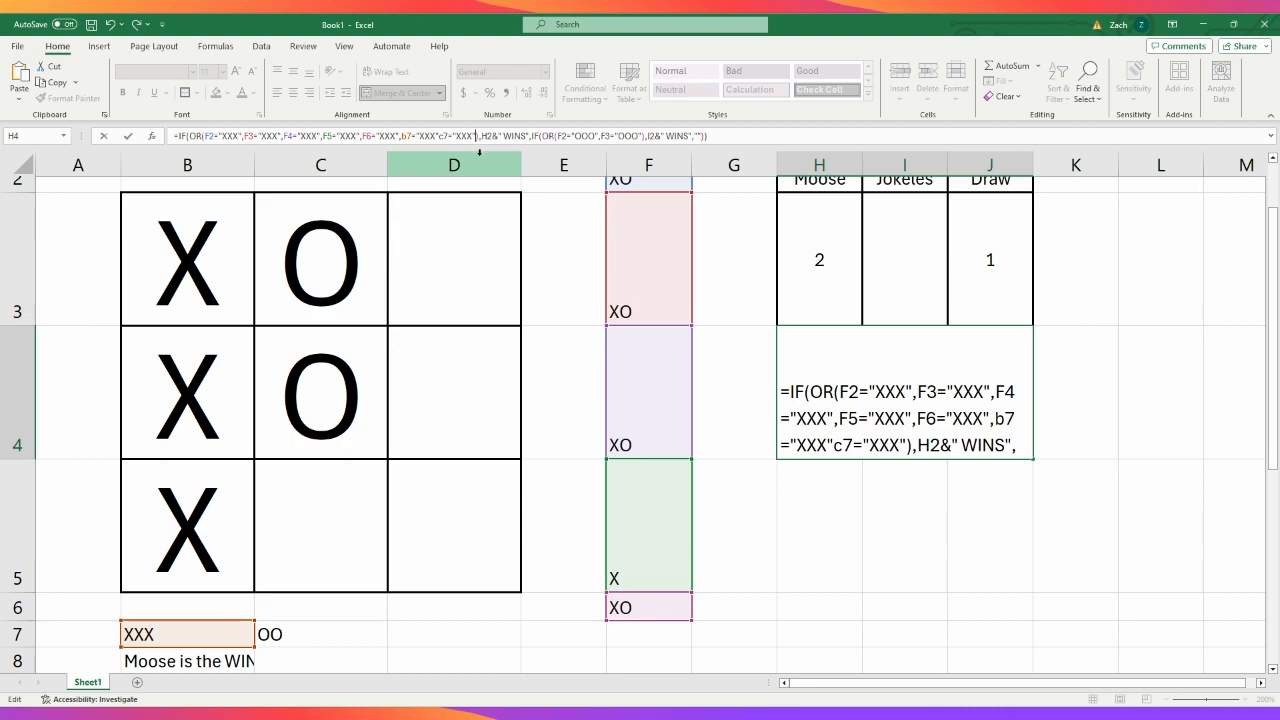
{"action": "key", "text": "ctrl+v"}
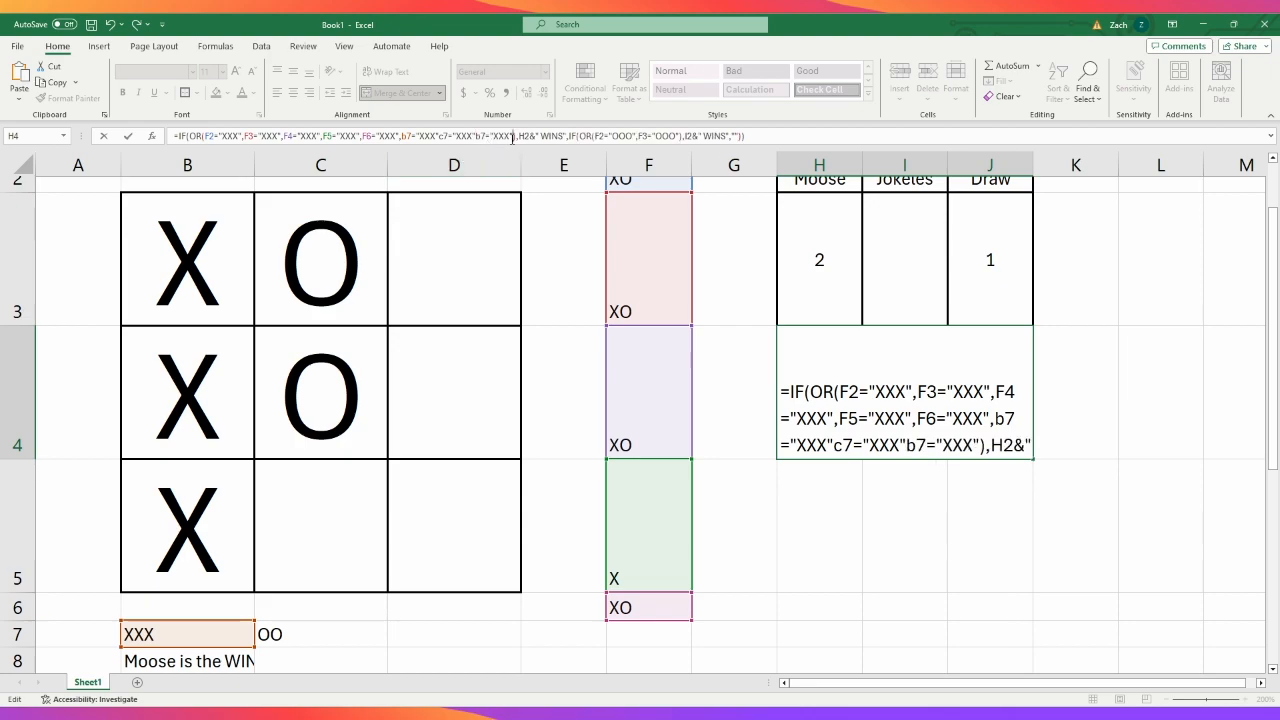
{"action": "type", "text": "d"}
{"action": "key", "text": "Return"}
{"action": "left_click", "coordinate": [635, 430]}
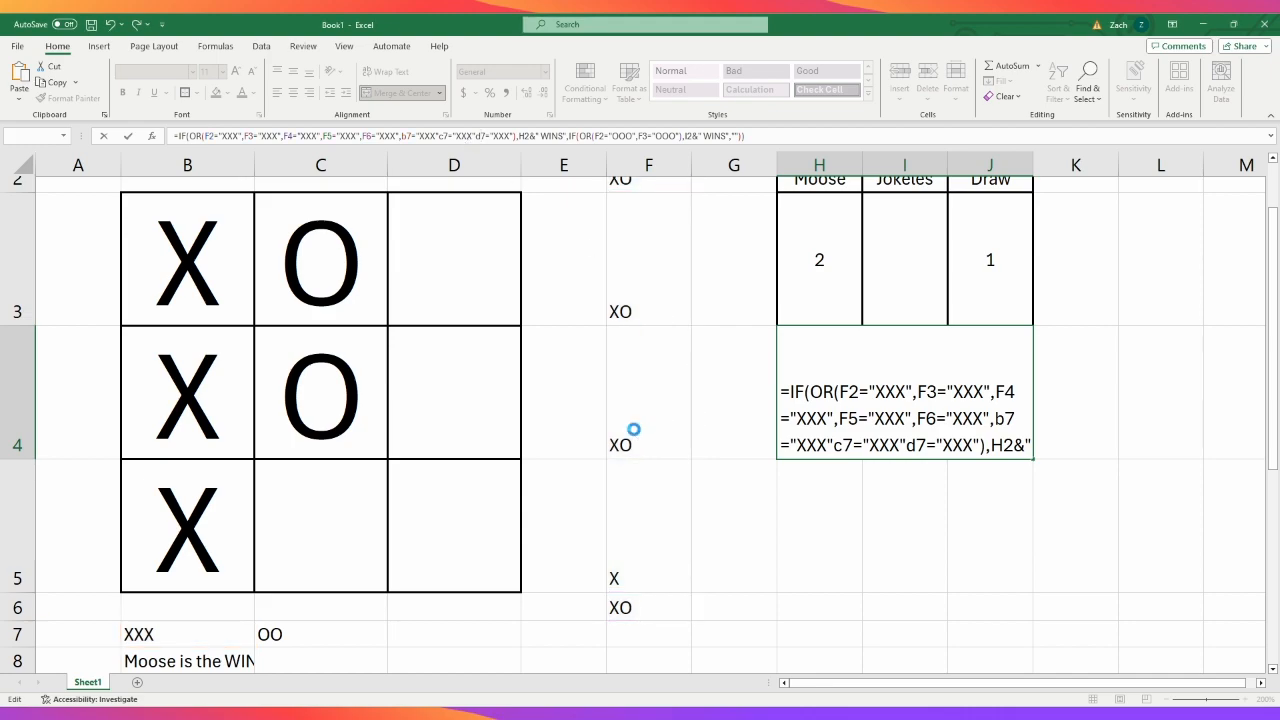
- Insert the missing commas between the B7, C7 and D7 conditions and commit the H4 formula
{"action": "left_click", "coordinate": [444, 137]}
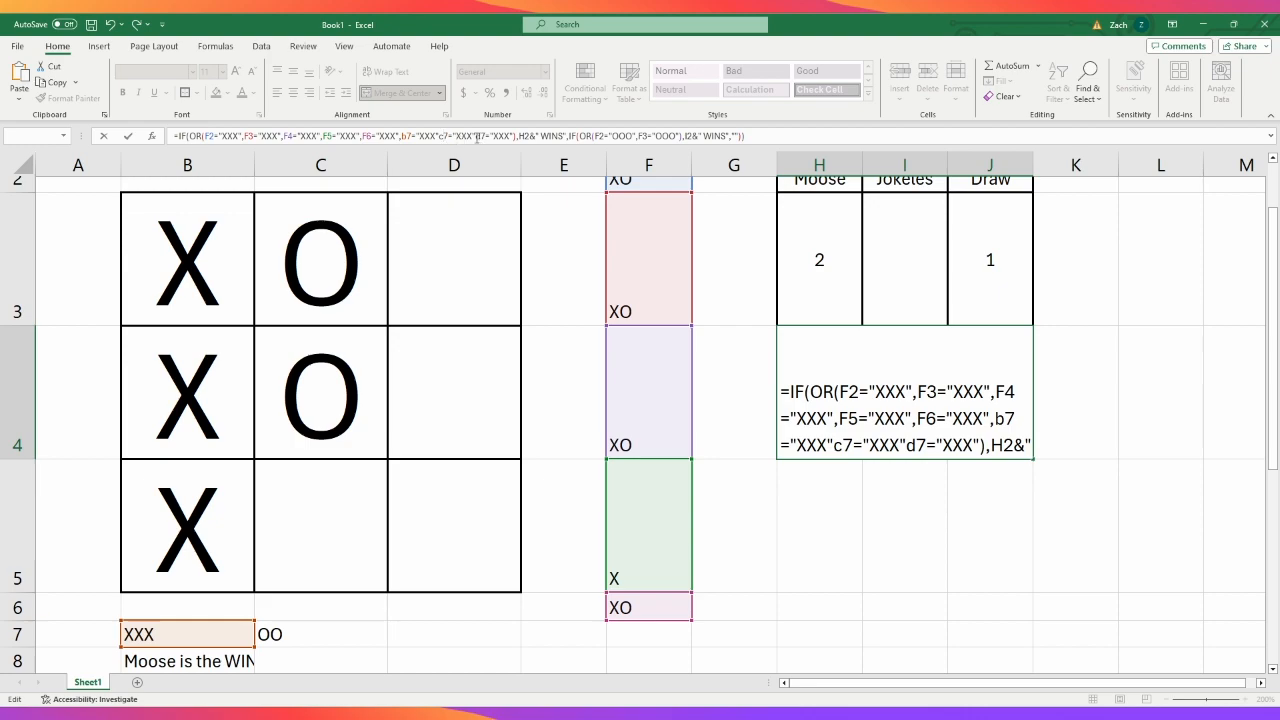
{"action": "type", "text": ","}
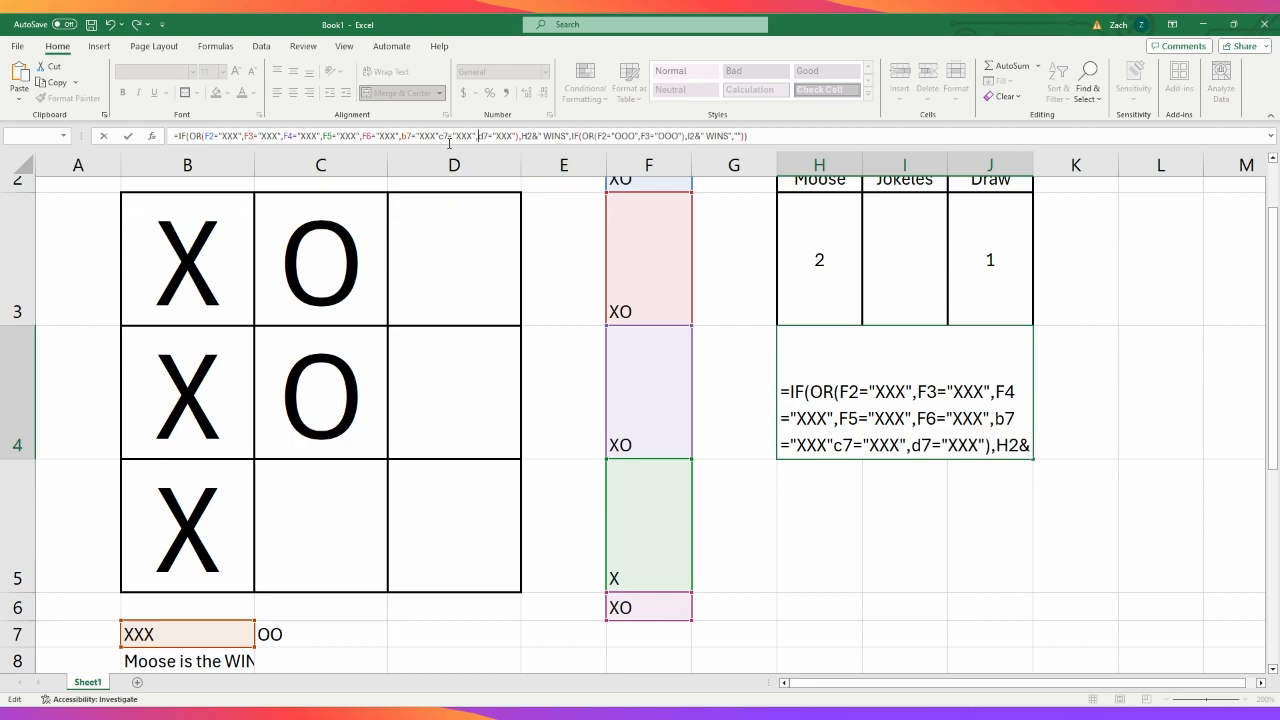
{"action": "type", "text": ","}
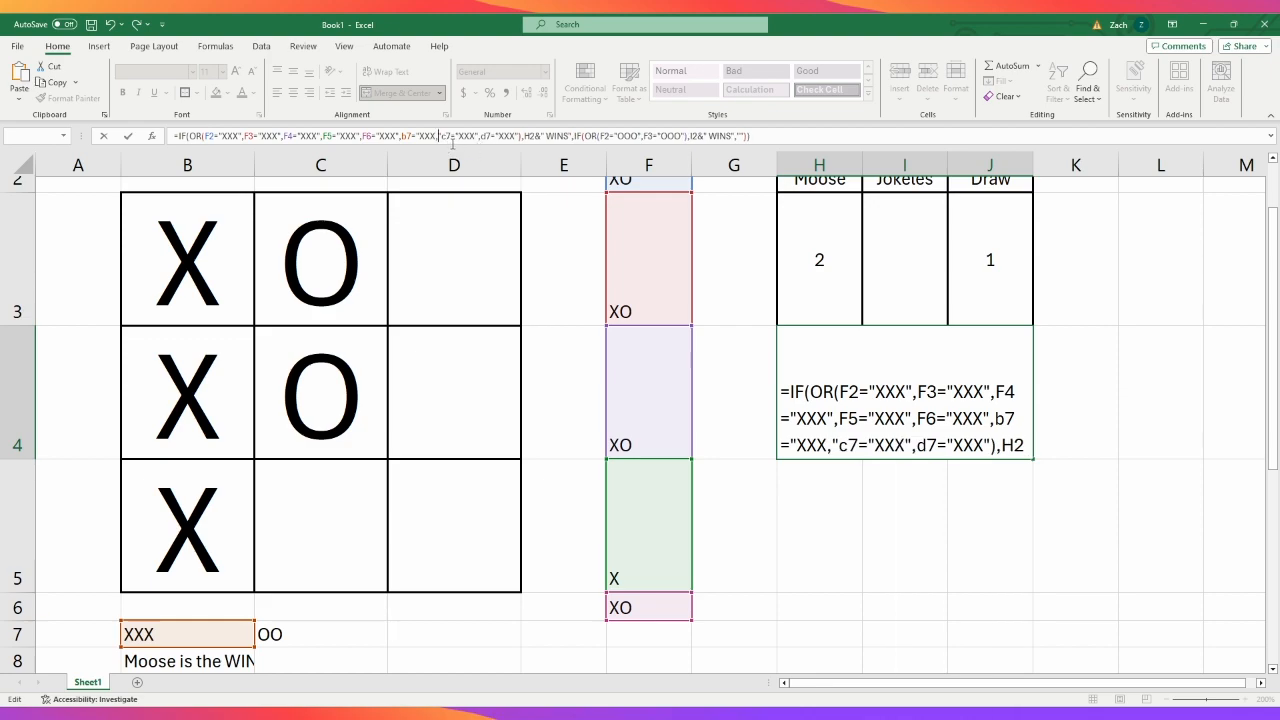
{"action": "key", "text": "BackSpace"}
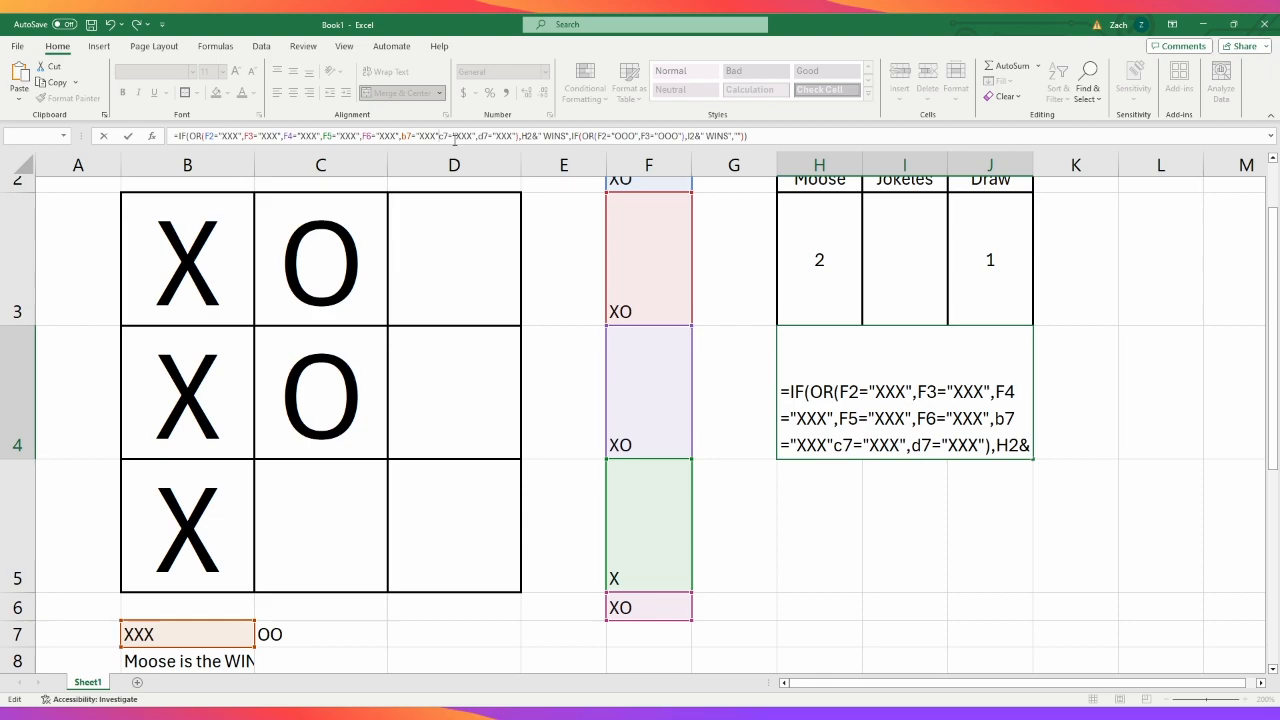
{"action": "type", "text": ","}
{"action": "key", "text": "Return"}
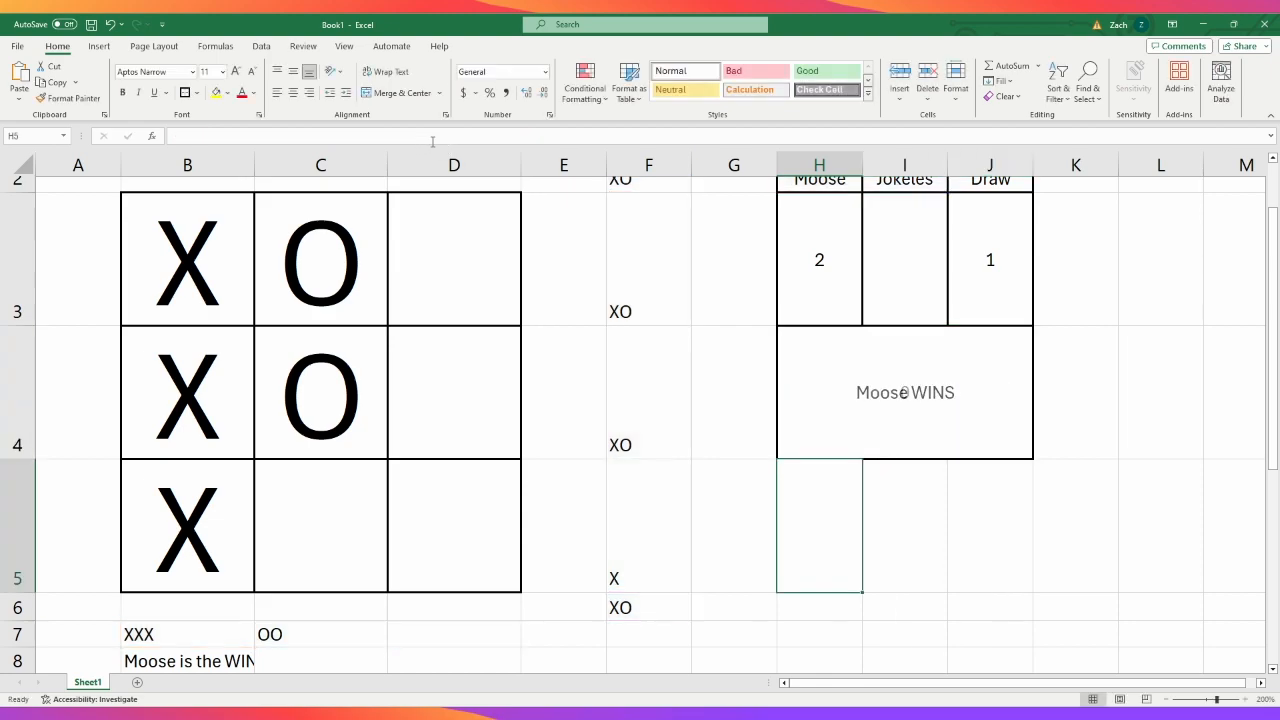
- Check the concatenation cells B7 to D7 and F3 to F6 that feed the H4 formula
{"action": "left_click", "coordinate": [177, 640]}
{"action": "left_click", "coordinate": [314, 640]}
{"action": "left_click", "coordinate": [478, 639]}
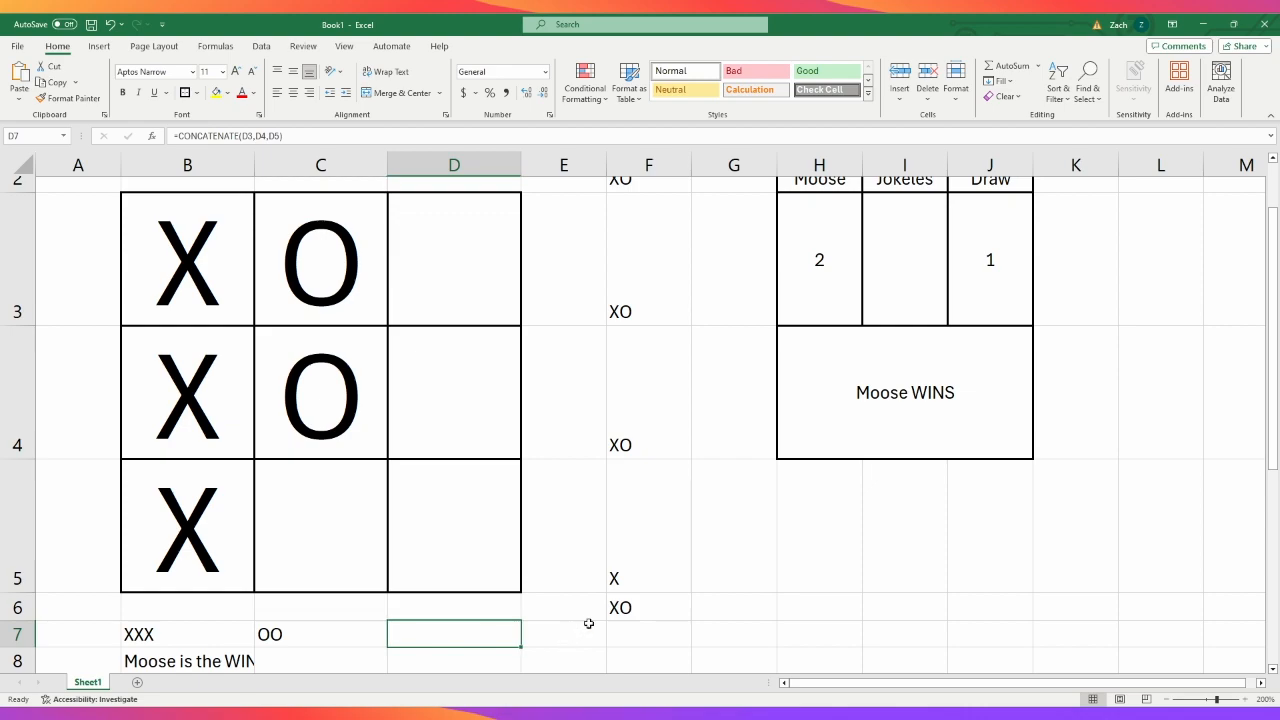
{"action": "left_click", "coordinate": [649, 545]}
{"action": "left_click", "coordinate": [649, 410]}
{"action": "left_click", "coordinate": [649, 295]}
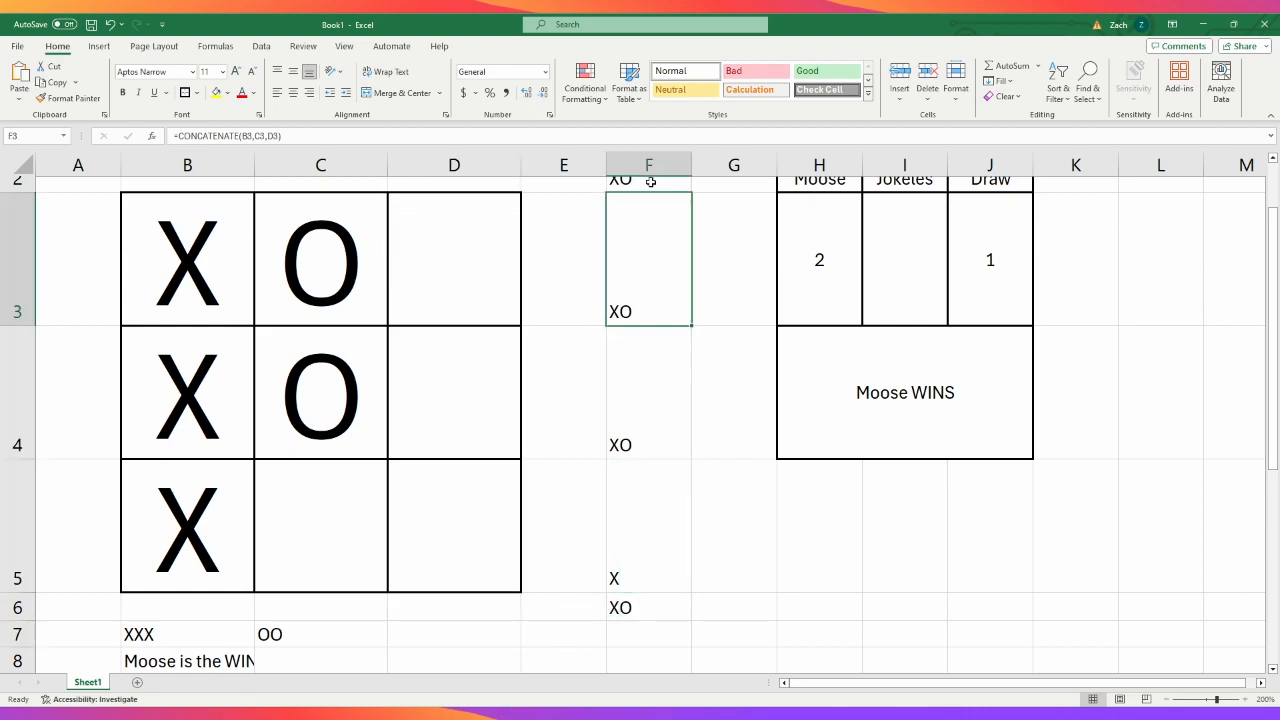
{"action": "left_click", "coordinate": [632, 598]}
- Replace the F2 and F3 "OOO" conditions in H4's second OR test with a copy of all the "XXX" conditions
{"action": "left_click", "coordinate": [918, 413]}
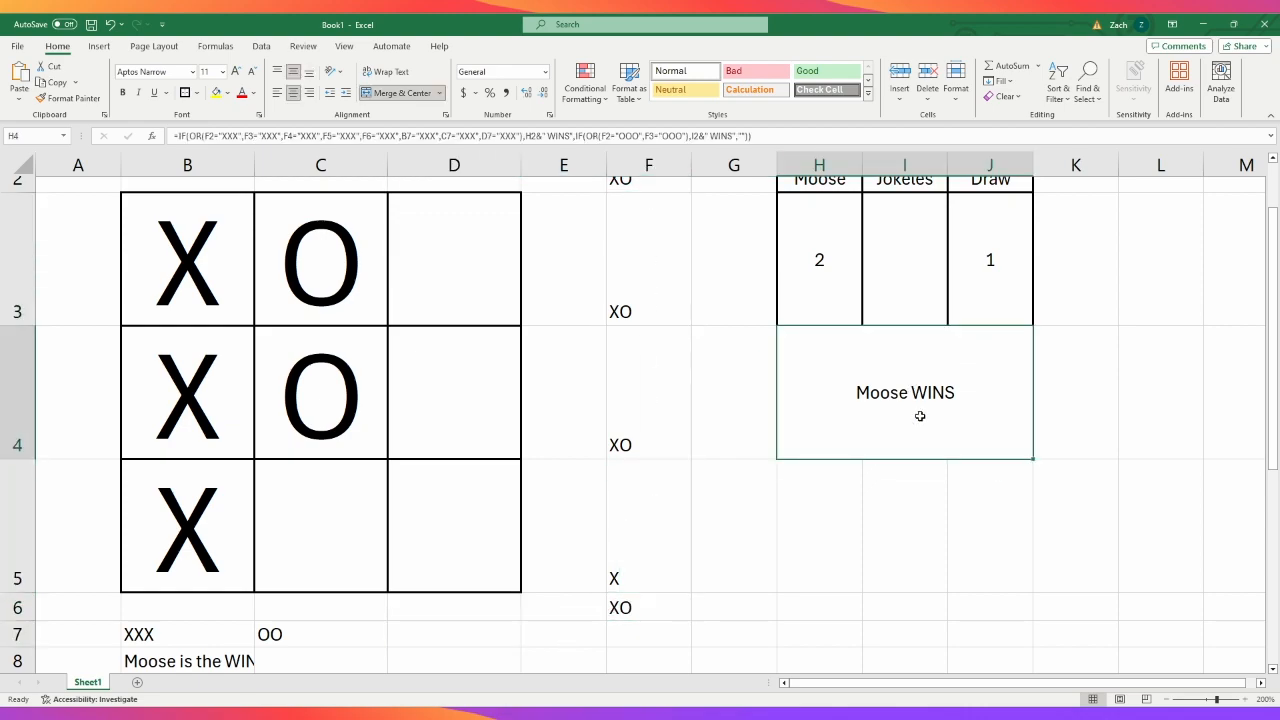
{"action": "left_click_drag", "start_coordinate": [519, 137], "coordinate": [205, 138]}
{"action": "key", "text": "ctrl+c"}
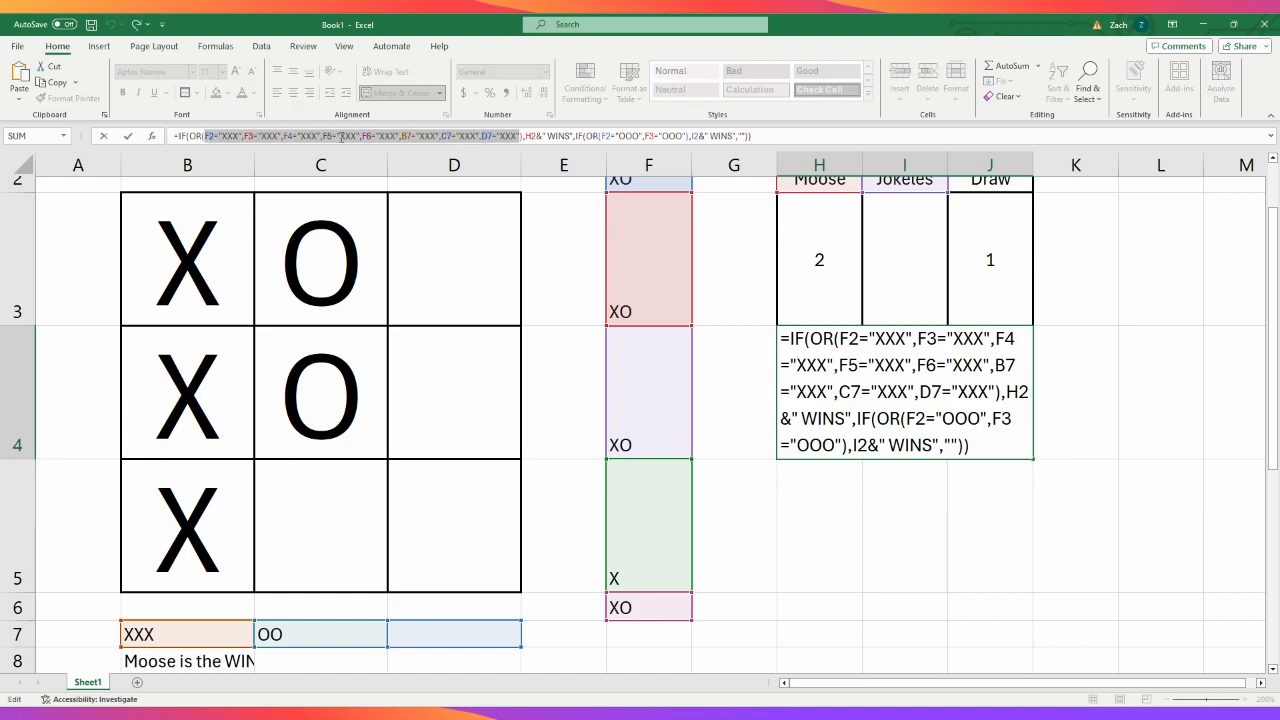
{"action": "left_click_drag", "start_coordinate": [600, 137], "coordinate": [686, 138]}
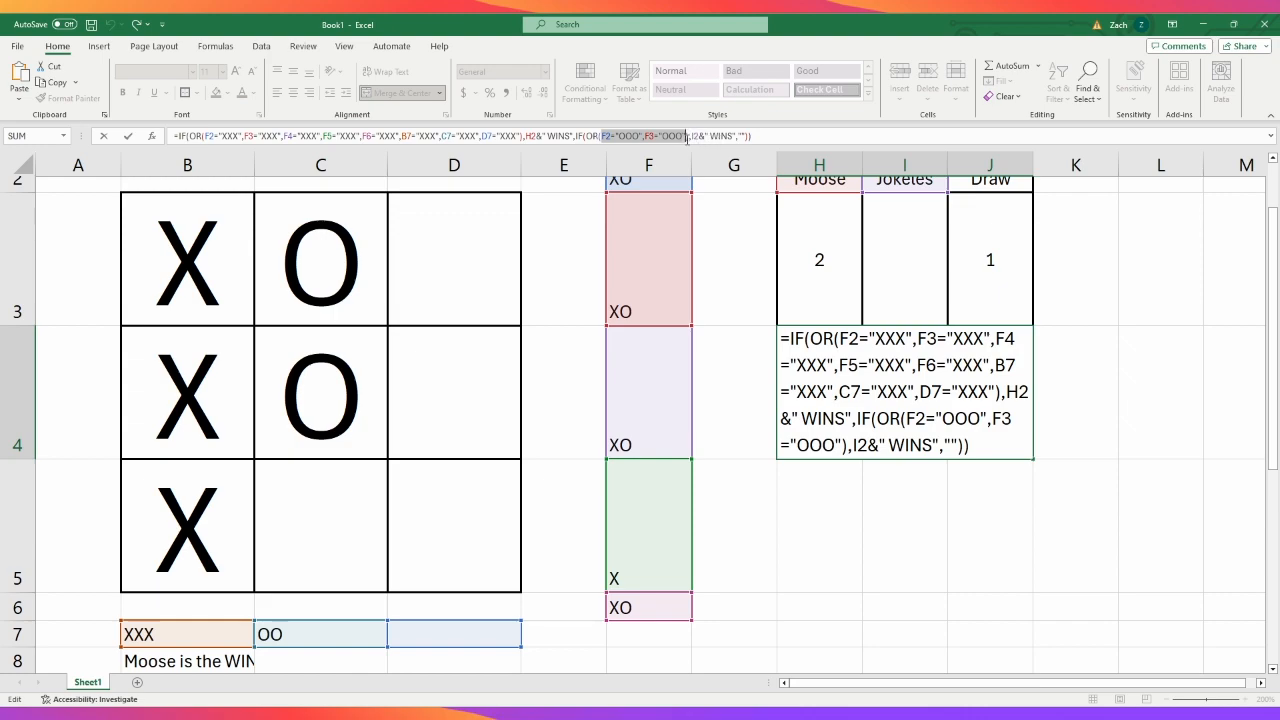
{"action": "key", "text": "ctrl+v"}
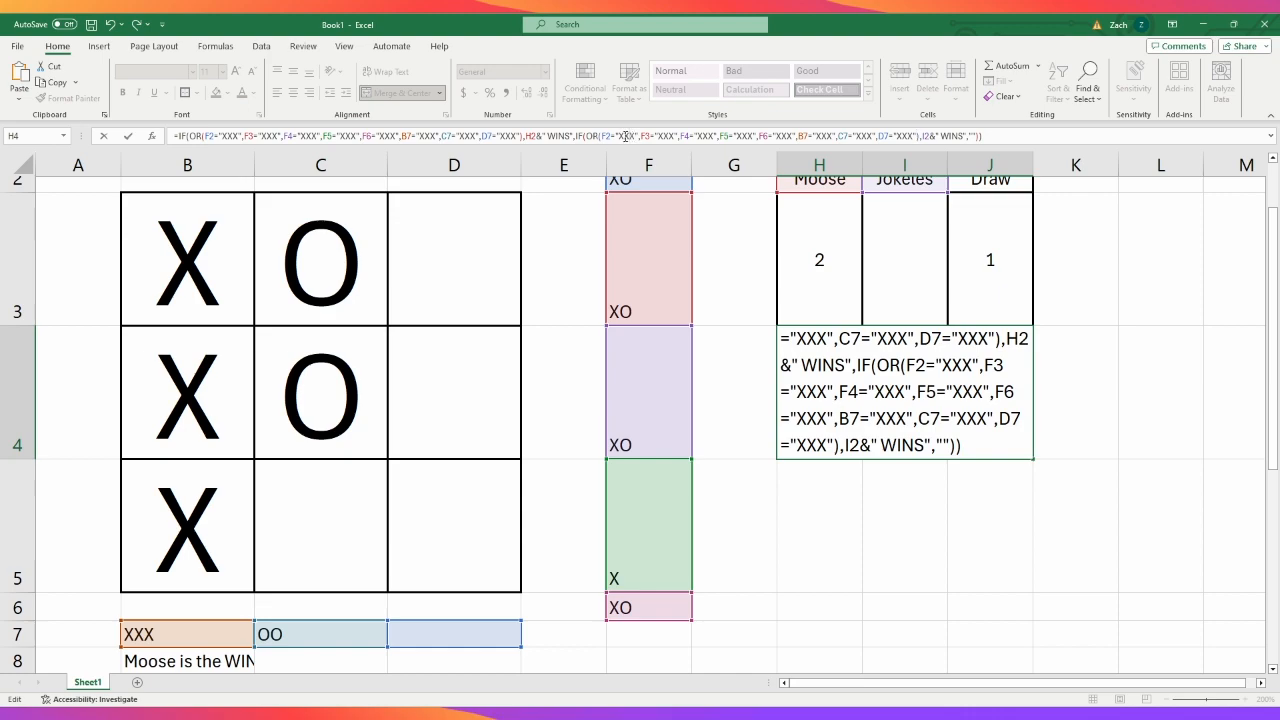
- Change the F2 condition in H4's second OR test to "OOO" and copy that value for reuse
{"action": "double_click", "coordinate": [629, 137]}
{"action": "type", "text": "ooo"}
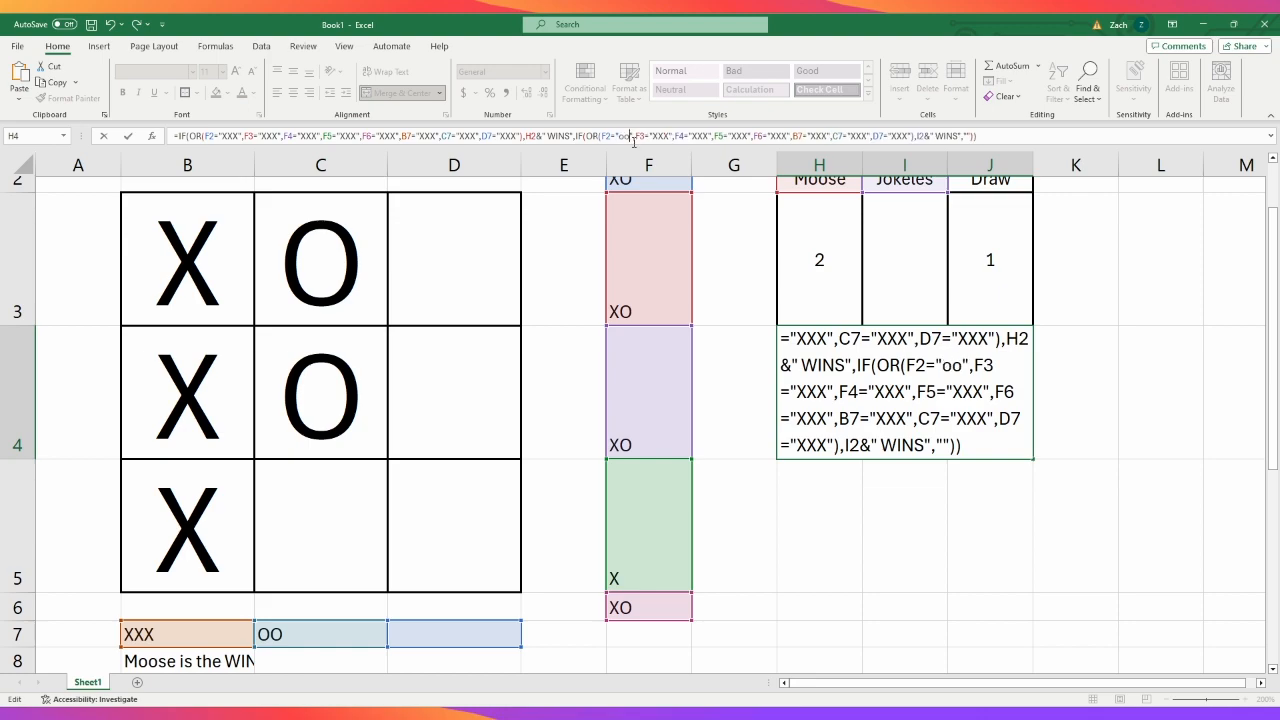
{"action": "key", "text": "BackSpace"}
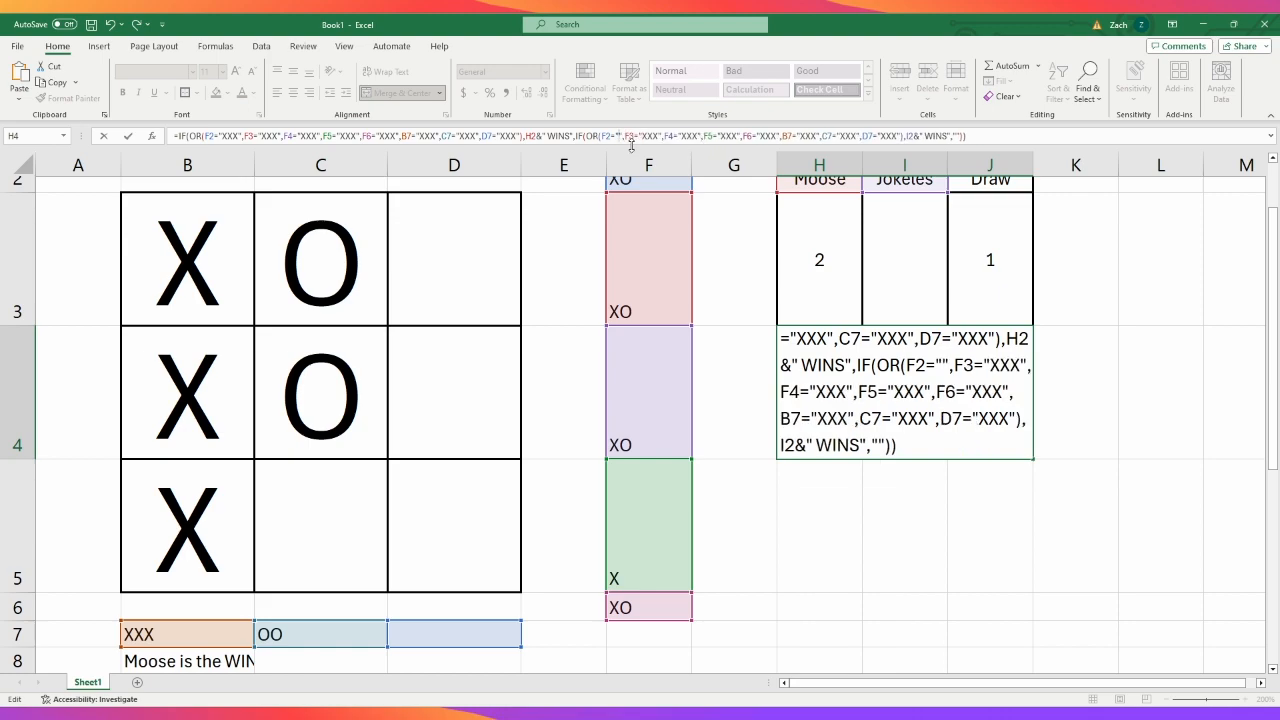
{"action": "type", "text": "OOO"}
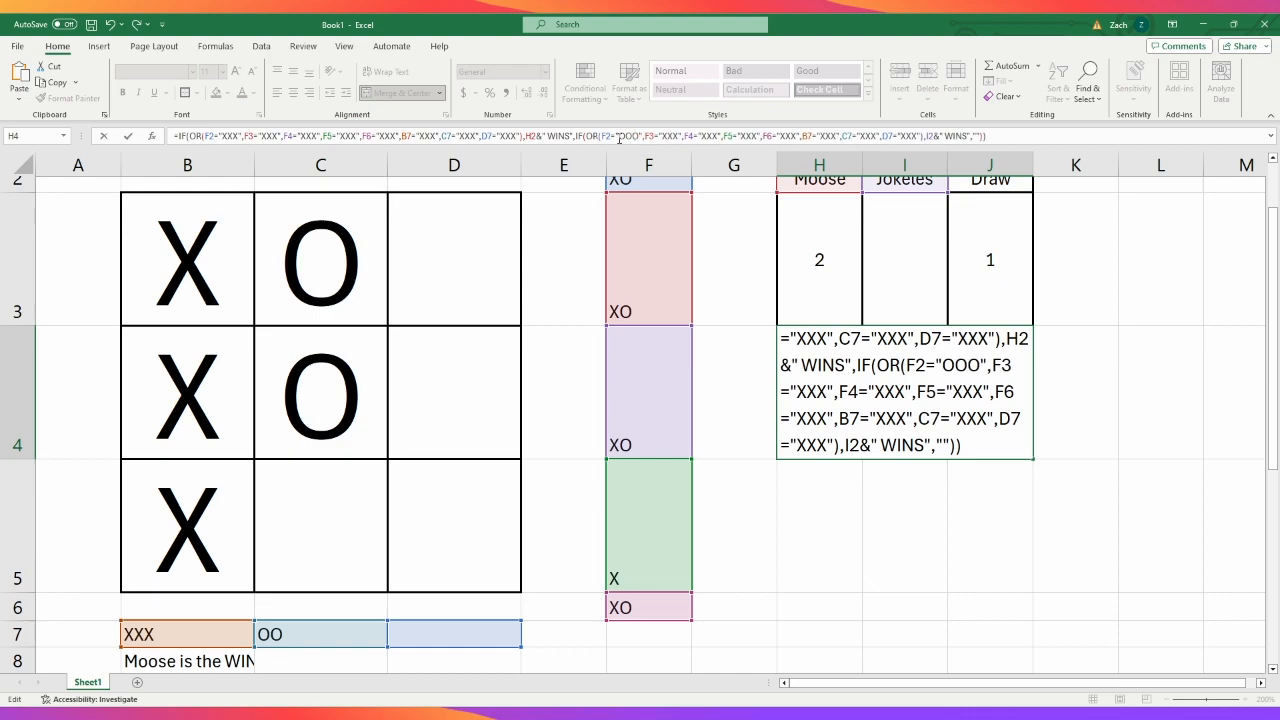
{"action": "left_click_drag", "start_coordinate": [626, 136], "coordinate": [641, 137]}
{"action": "key", "text": "ctrl+c"}
- Replace "XXX" with "OOO" in the F3, F5, F6 and B7 conditions of H4's second OR test
{"action": "double_click", "coordinate": [668, 136]}
{"action": "type", "text": "OOO"}
{"action": "double_click", "coordinate": [755, 136]}
{"action": "type", "text": "OOO"}
{"action": "double_click", "coordinate": [799, 136]}
{"action": "key", "text": "ctrl+v"}
{"action": "double_click", "coordinate": [838, 136]}
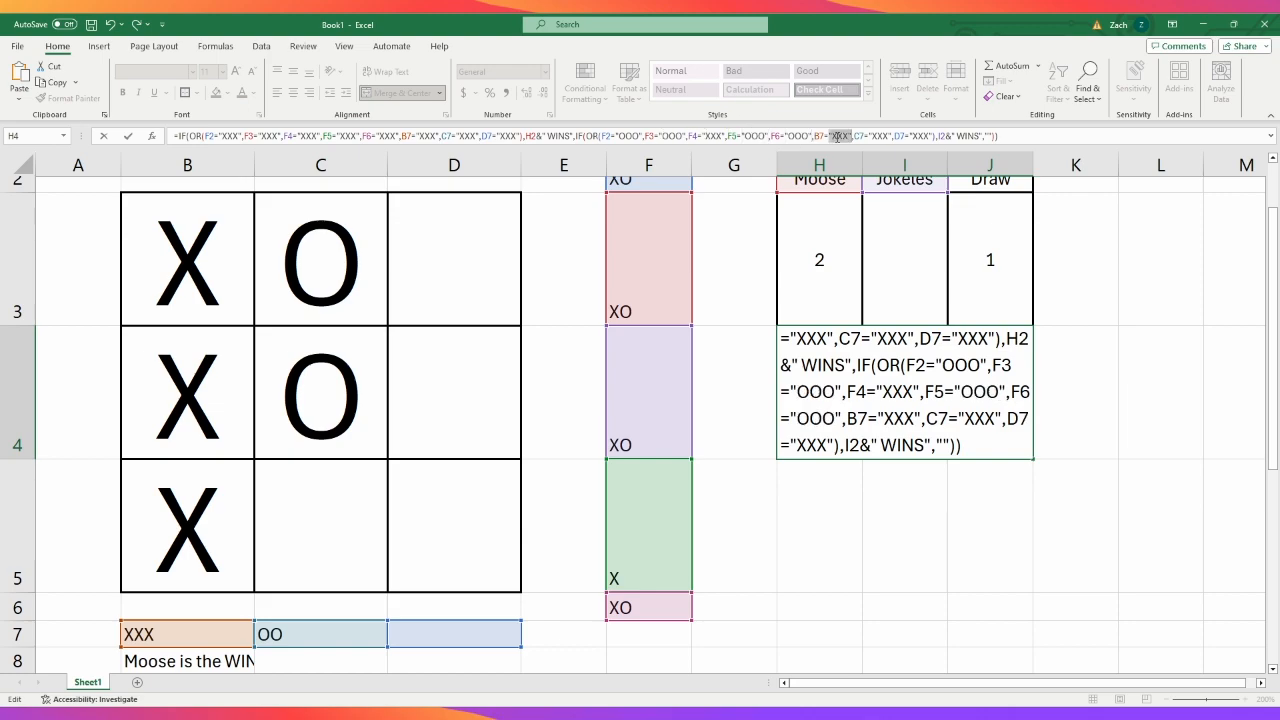
{"action": "key", "text": "ctrl+v"}
- Replace "XXX" with "OOO" in the second OR test's C7 and D7 conditions and commit the H4 formula
{"action": "triple_click", "coordinate": [884, 135]}
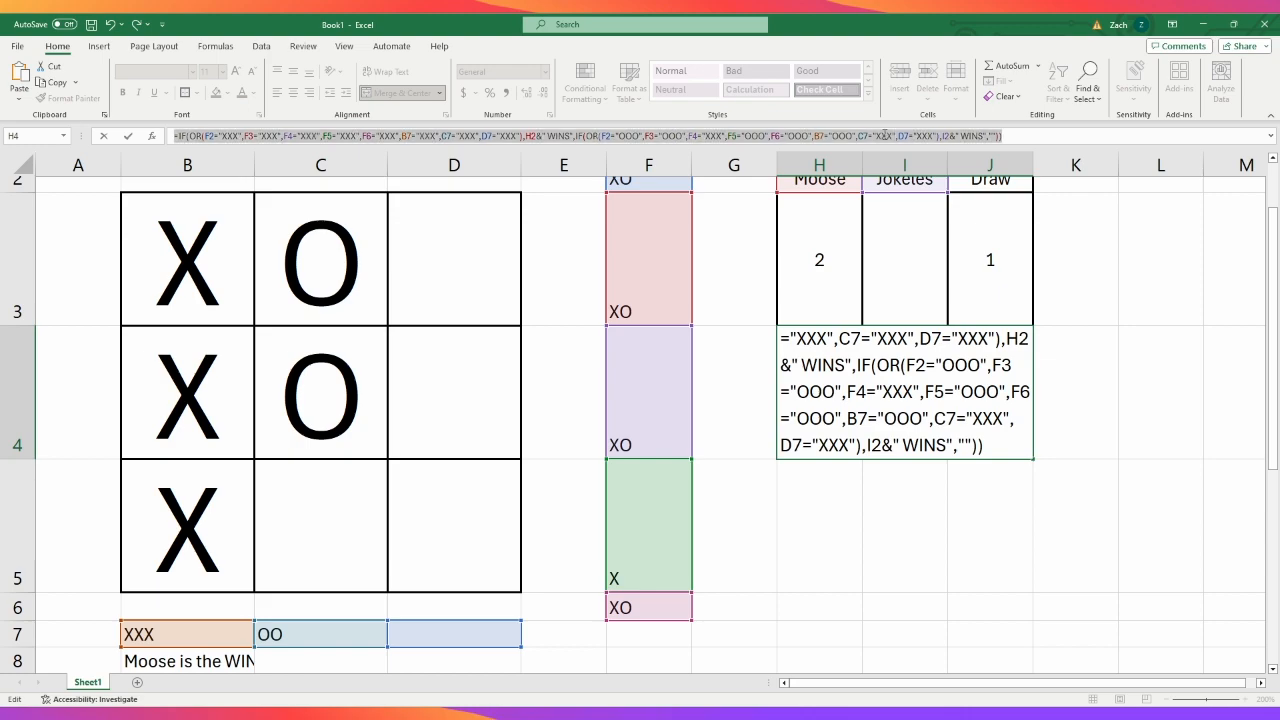
{"action": "left_click", "coordinate": [884, 135]}
{"action": "double_click", "coordinate": [886, 136]}
{"action": "type", "text": "OOO"}
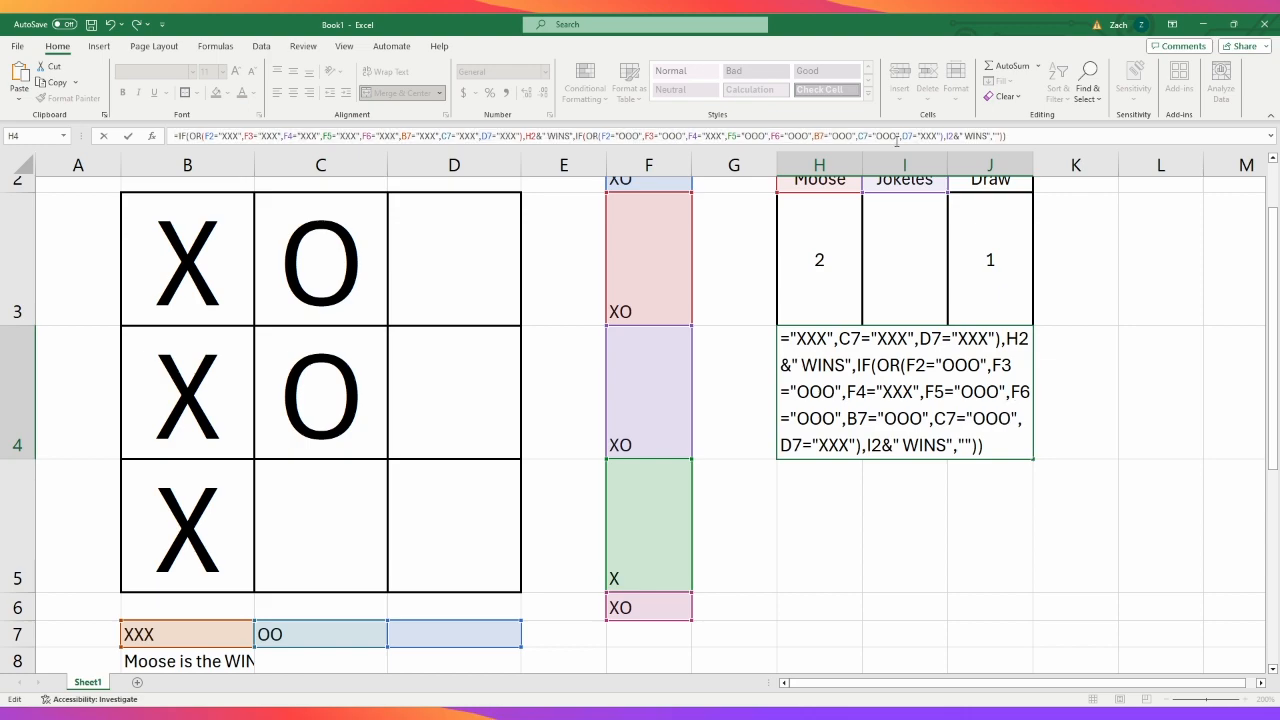
{"action": "double_click", "coordinate": [921, 136]}
{"action": "type", "text": "OOO"}
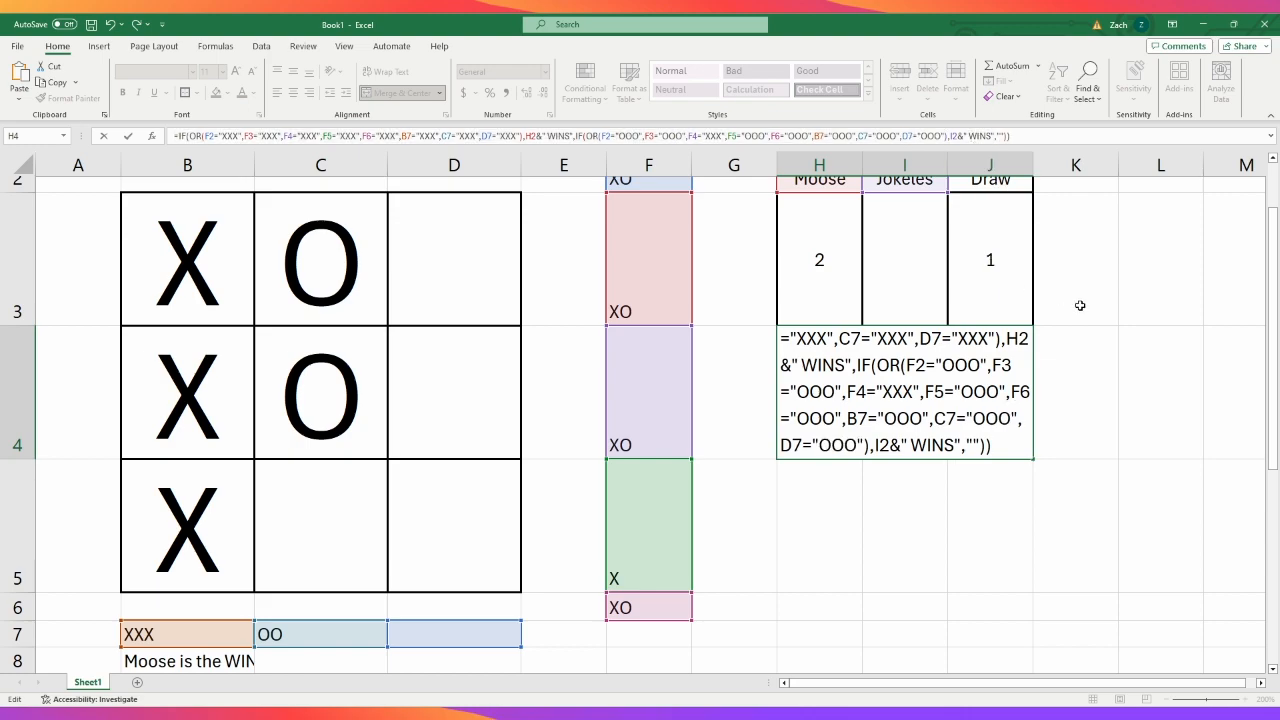
{"action": "key", "text": "Return"}
- Enter o in B3 and D3 so the board's first row forms a winning line
{"action": "left_click", "coordinate": [195, 268]}
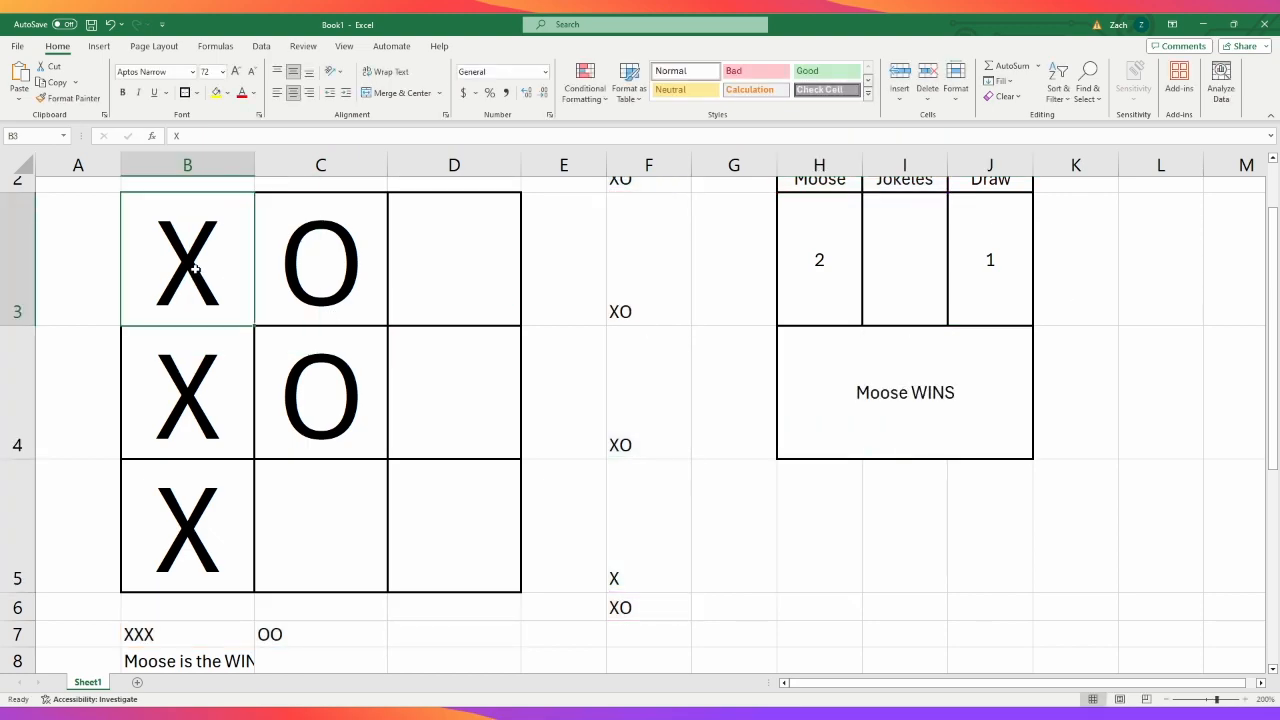
{"action": "type", "text": "o"}
{"action": "key", "text": "Tab"}
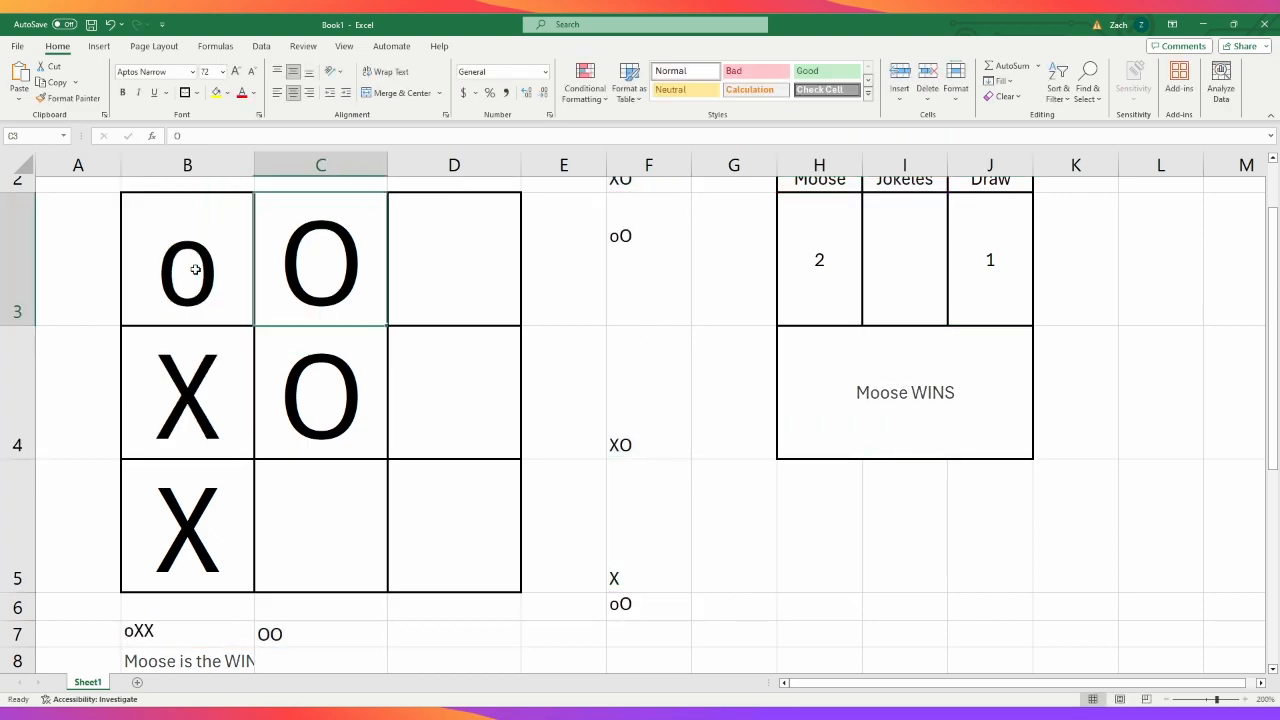
{"action": "key", "text": "Tab"}
{"action": "type", "text": "o"}
{"action": "key", "text": "Return"}
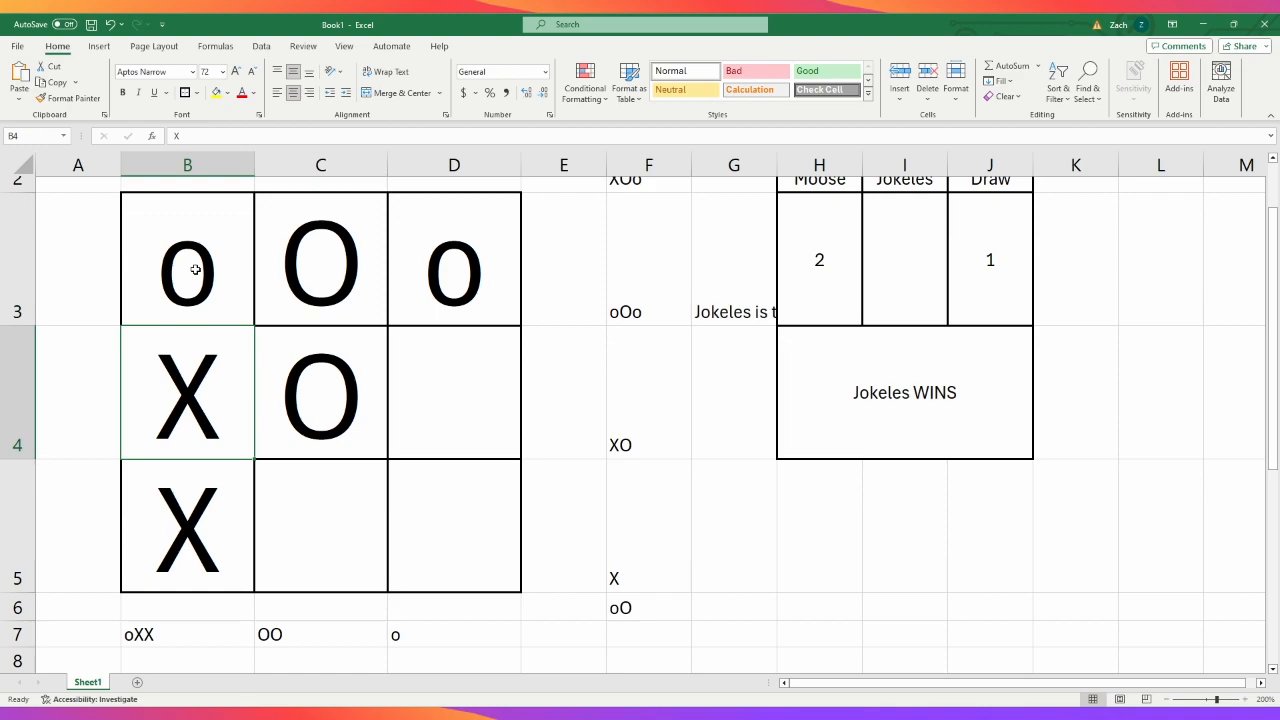
- Fill the board's middle row, B4 to D4, with o
{"action": "type", "text": "o"}
{"action": "key", "text": "Tab"}
{"action": "type", "text": "o"}
{"action": "key", "text": "Tab"}
- Fill the board's last row, B5 to D5, with o
{"action": "type", "text": "o"}
{"action": "key", "text": "Tab"}
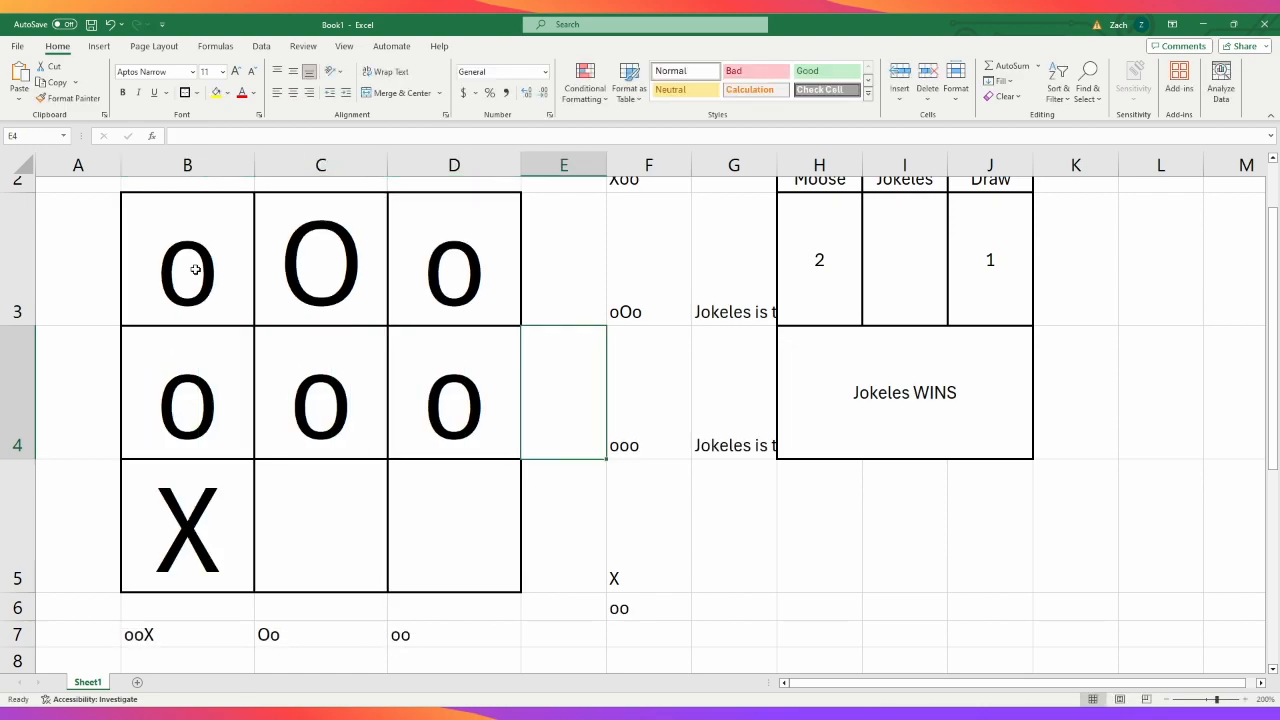
{"action": "key", "text": "Return"}
{"action": "type", "text": "o"}
{"action": "key", "text": "Tab"}
{"action": "type", "text": "o"}
{"action": "key", "text": "Tab"}
{"action": "type", "text": "o"}
{"action": "key", "text": "Tab"}
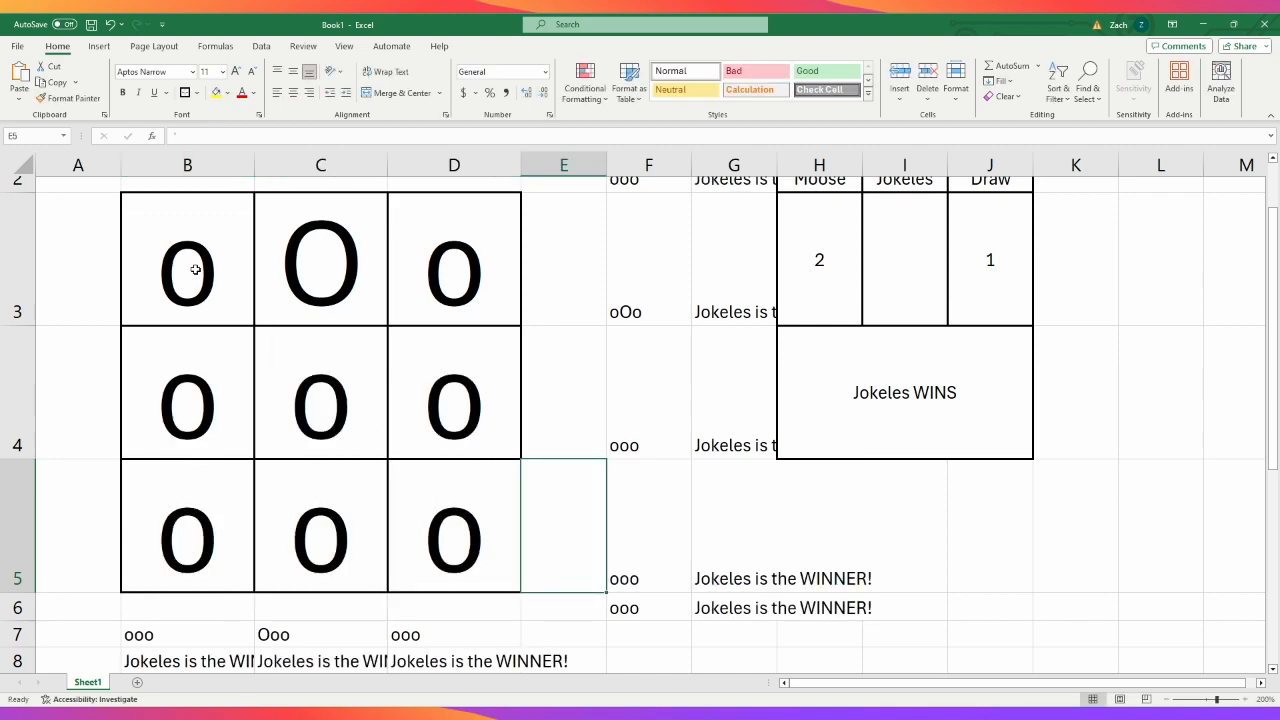
{"action": "key", "text": "Return"}
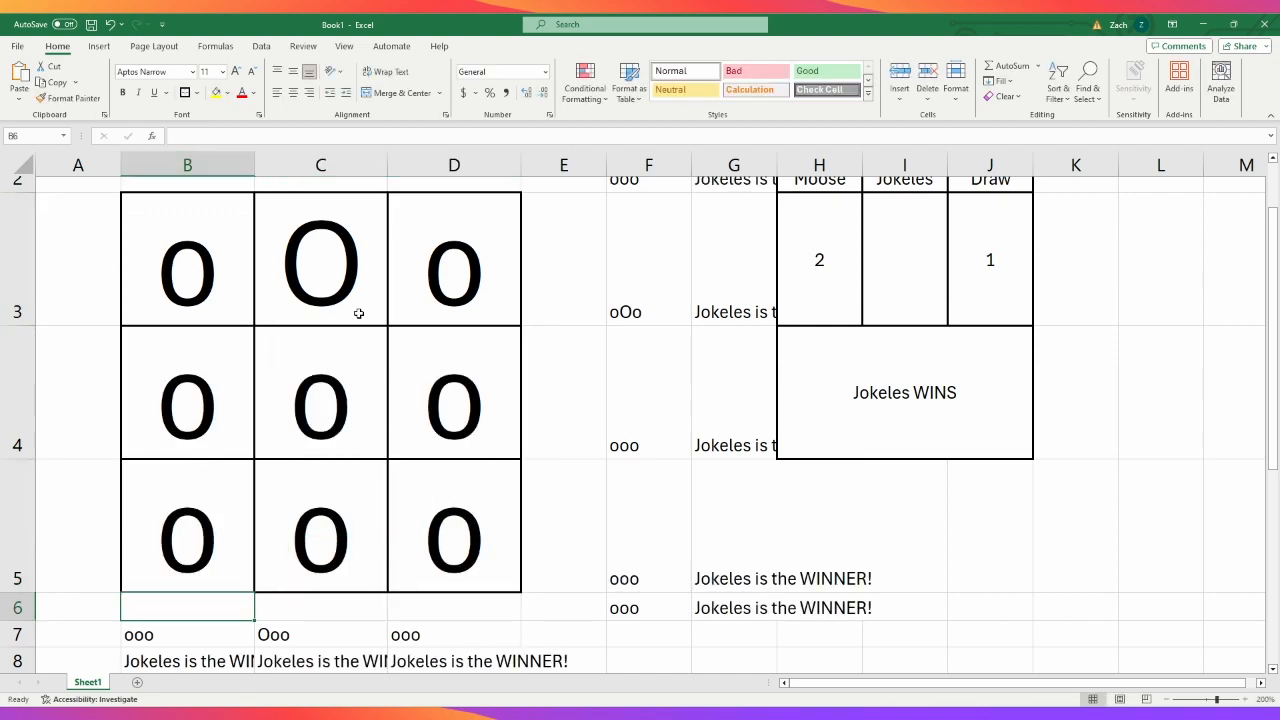
- Clear C3, C4, D5 and B5 one at a time to test the H4 result as winning lines are broken
{"action": "left_click", "coordinate": [334, 288]}
{"action": "key", "text": "Delete"}
{"action": "left_click", "coordinate": [358, 393]}
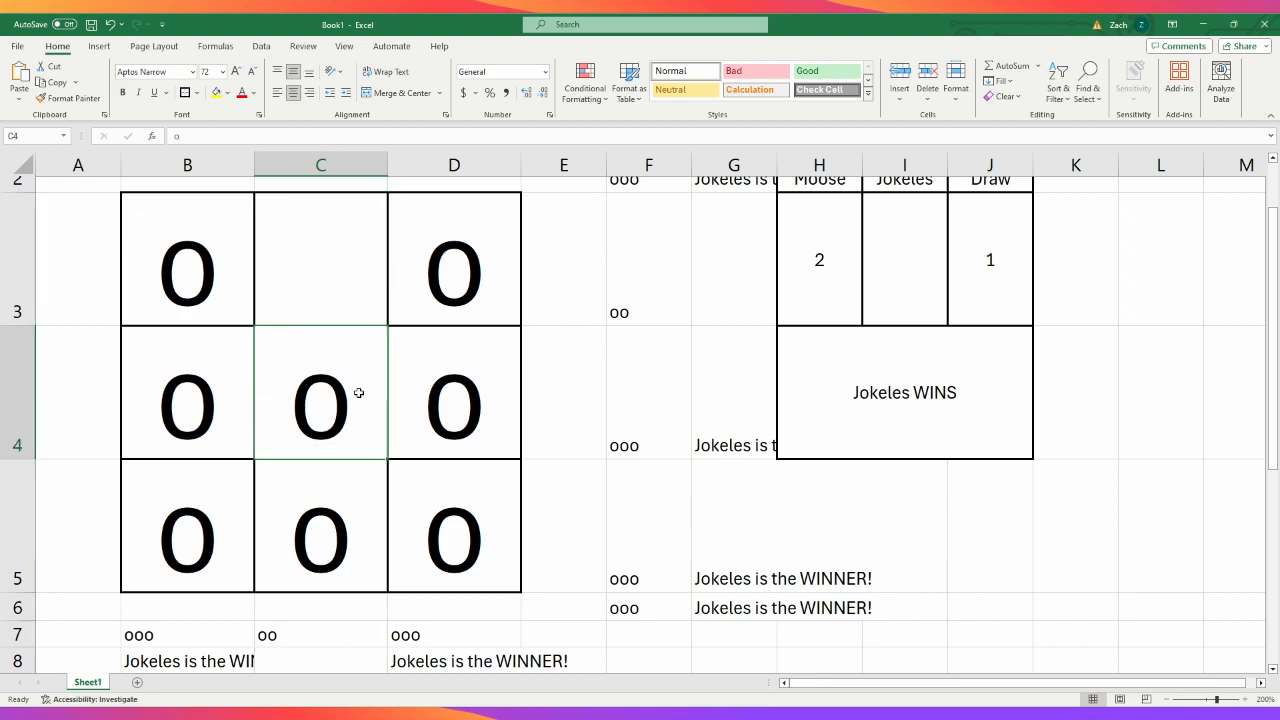
{"action": "key", "text": "Delete"}
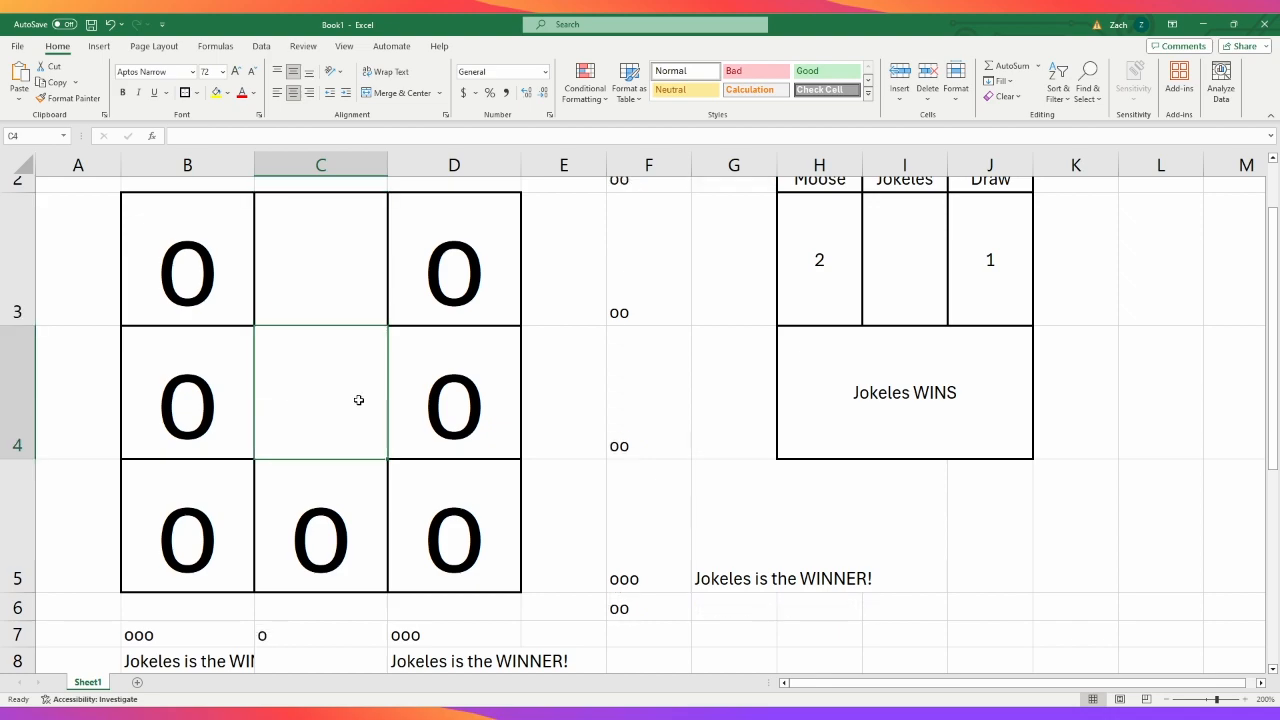
{"action": "left_click", "coordinate": [443, 512]}
{"action": "key", "text": "Delete"}
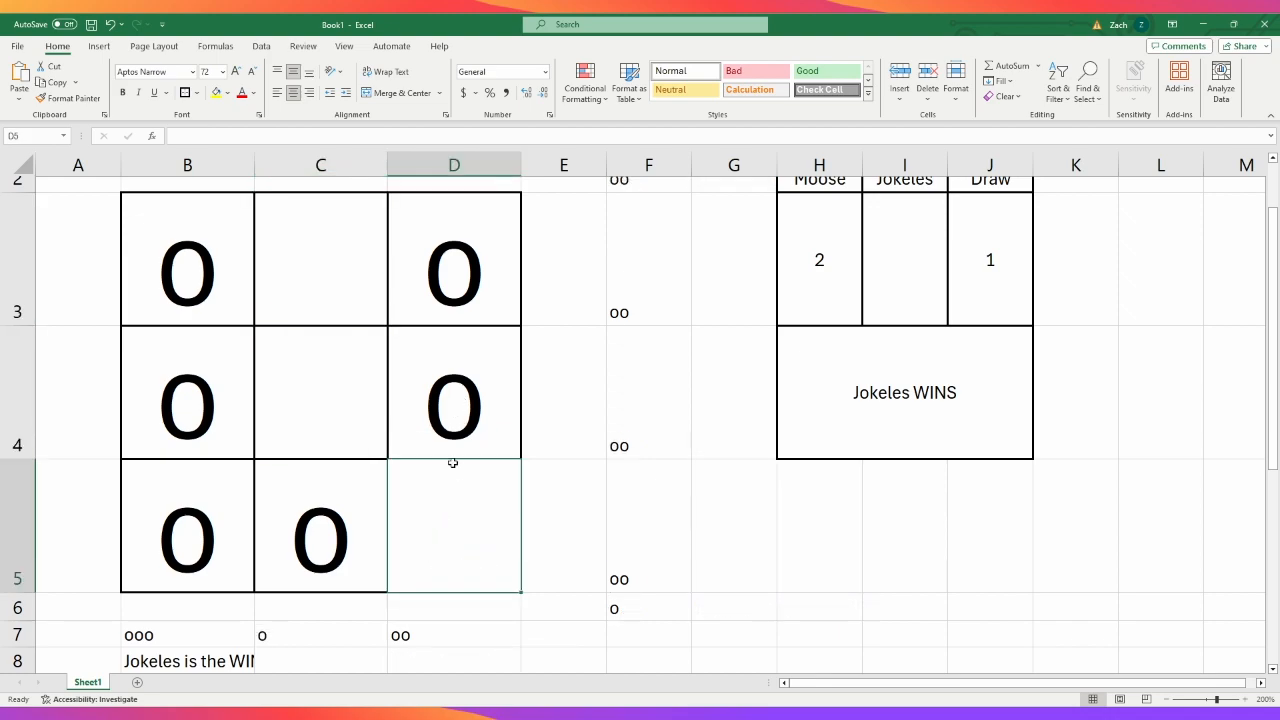
{"action": "scroll", "coordinate": [451, 462], "scroll_direction": "up", "scroll_amount": 1}
{"action": "scroll", "coordinate": [453, 463], "scroll_direction": "down", "scroll_amount": 1}
{"action": "scroll", "coordinate": [451, 462], "scroll_direction": "up", "scroll_amount": 1}
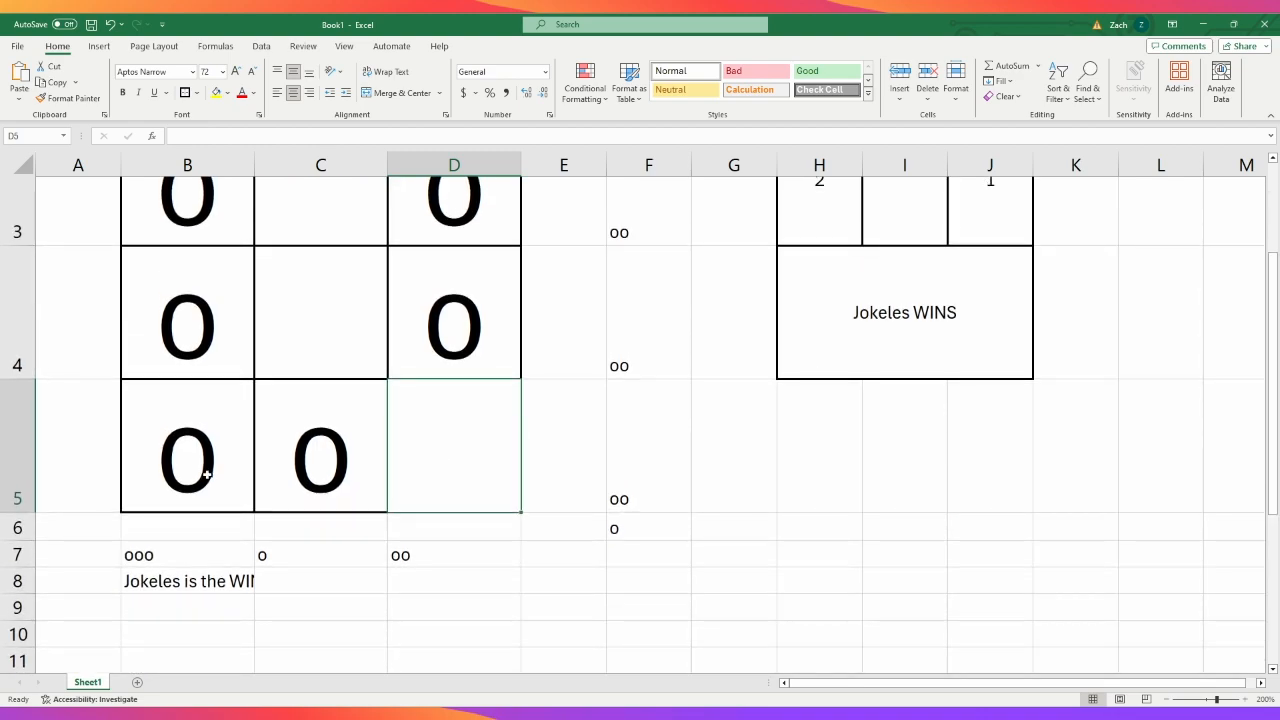
{"action": "left_click", "coordinate": [211, 476]}
{"action": "key", "text": "Delete"}
{"action": "scroll", "coordinate": [560, 525], "scroll_direction": "up", "scroll_amount": 1}
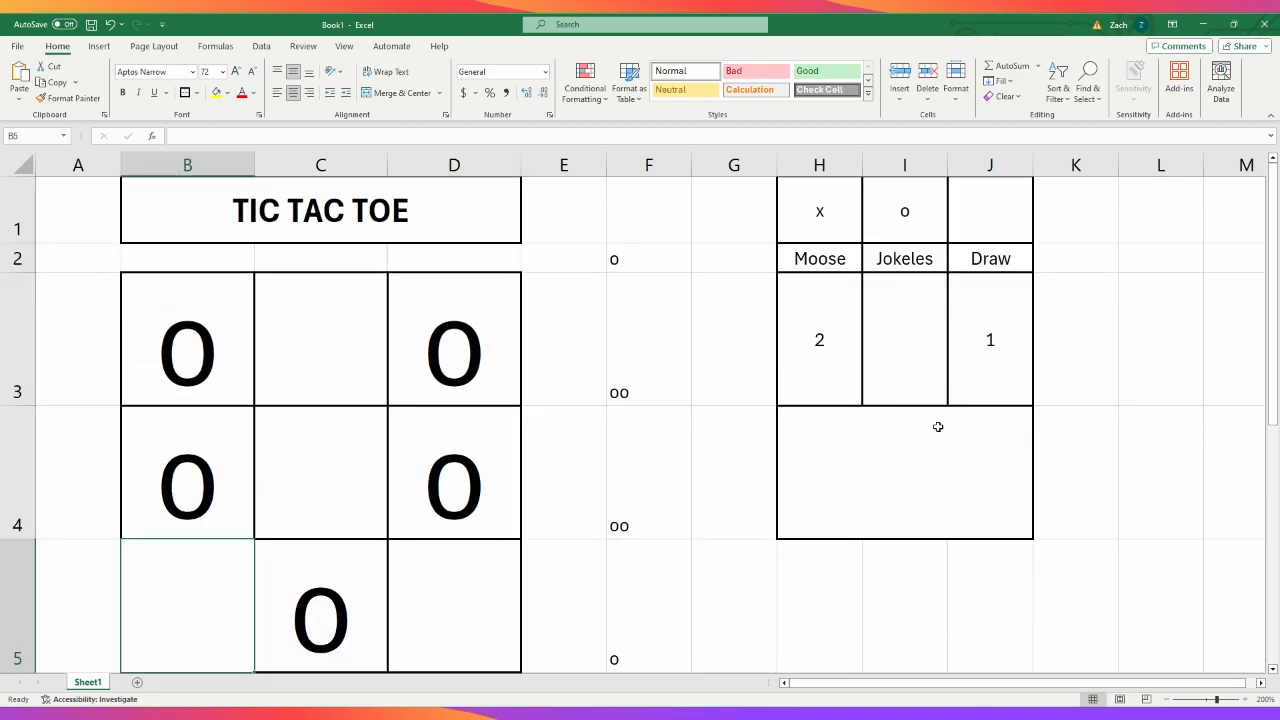
- Review the H4 result formula against the concatenation cells in column F and row 7
{"action": "scroll", "coordinate": [679, 528], "scroll_direction": "down", "scroll_amount": 1}
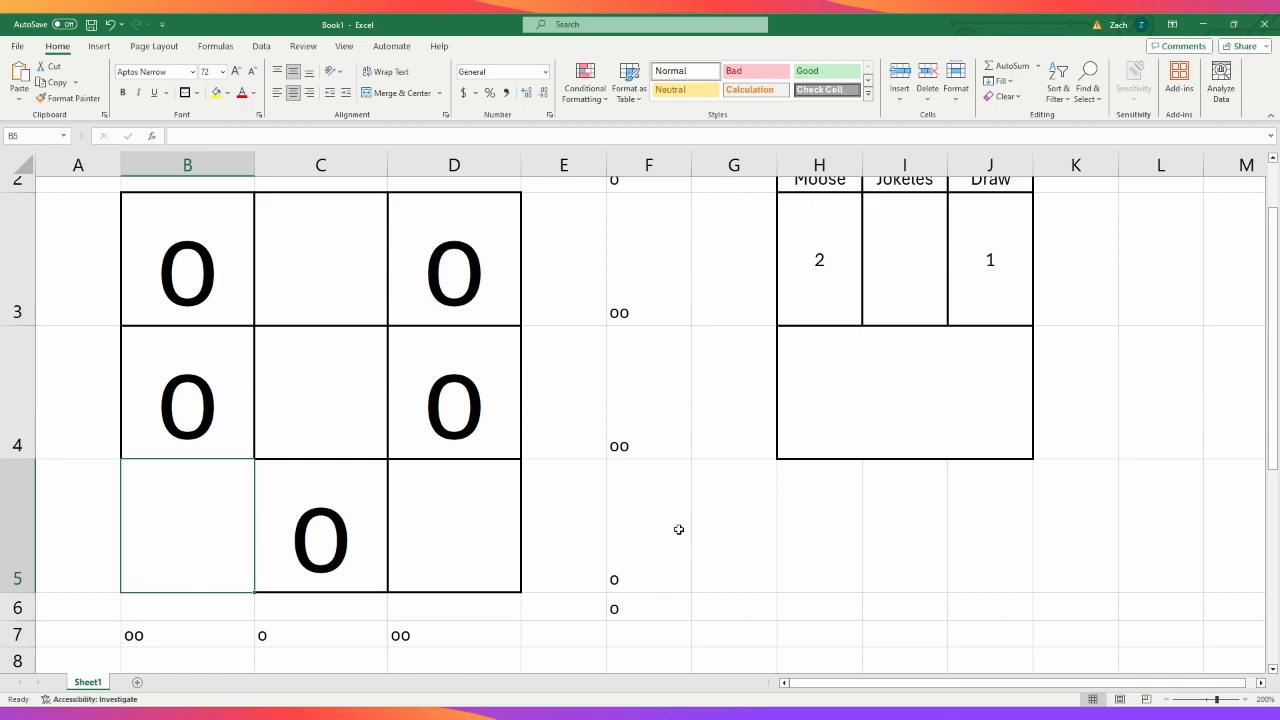
{"action": "left_click", "coordinate": [847, 388]}
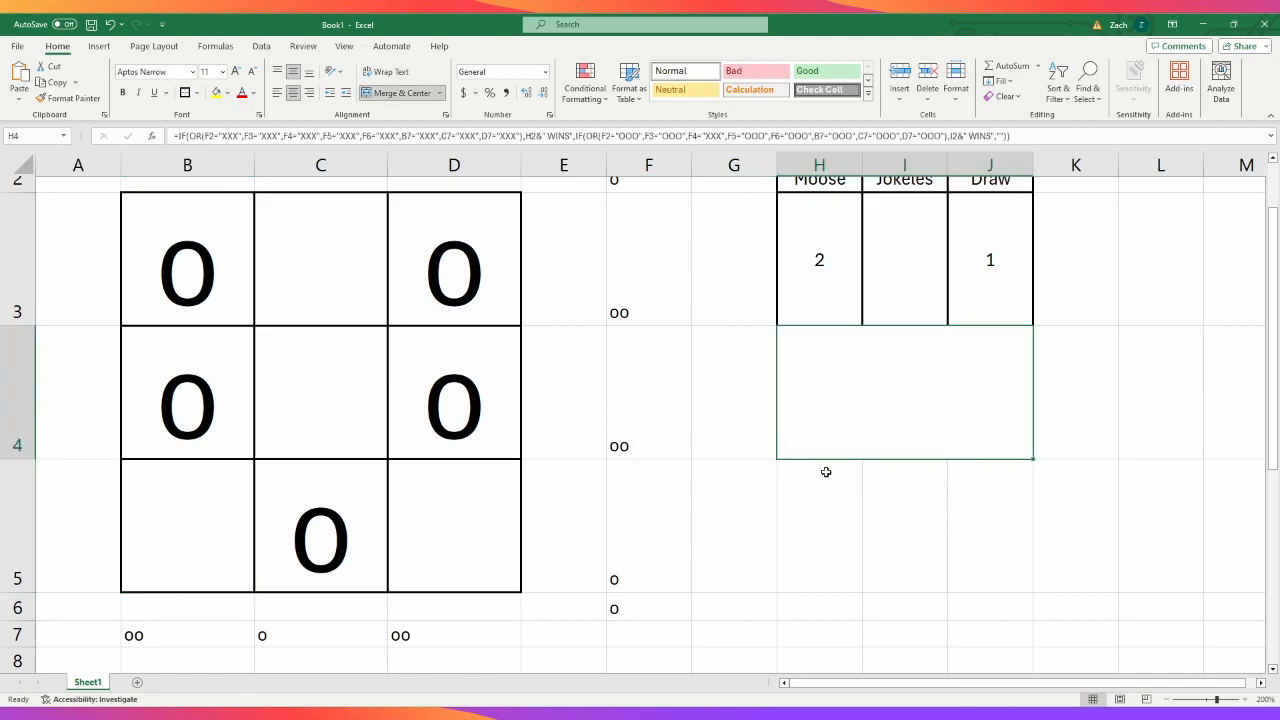
{"action": "left_click", "coordinate": [894, 548]}
{"action": "scroll", "coordinate": [908, 380], "scroll_direction": "up", "scroll_amount": 1}
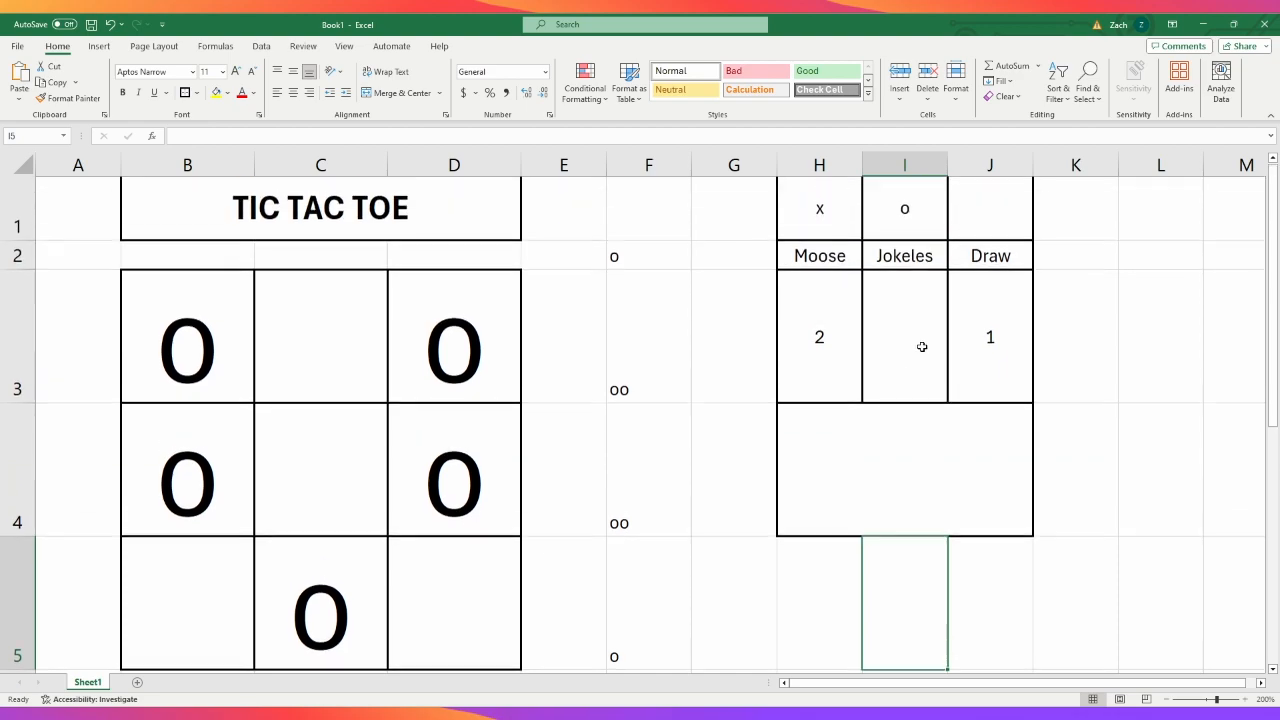
{"action": "left_click", "coordinate": [933, 490]}
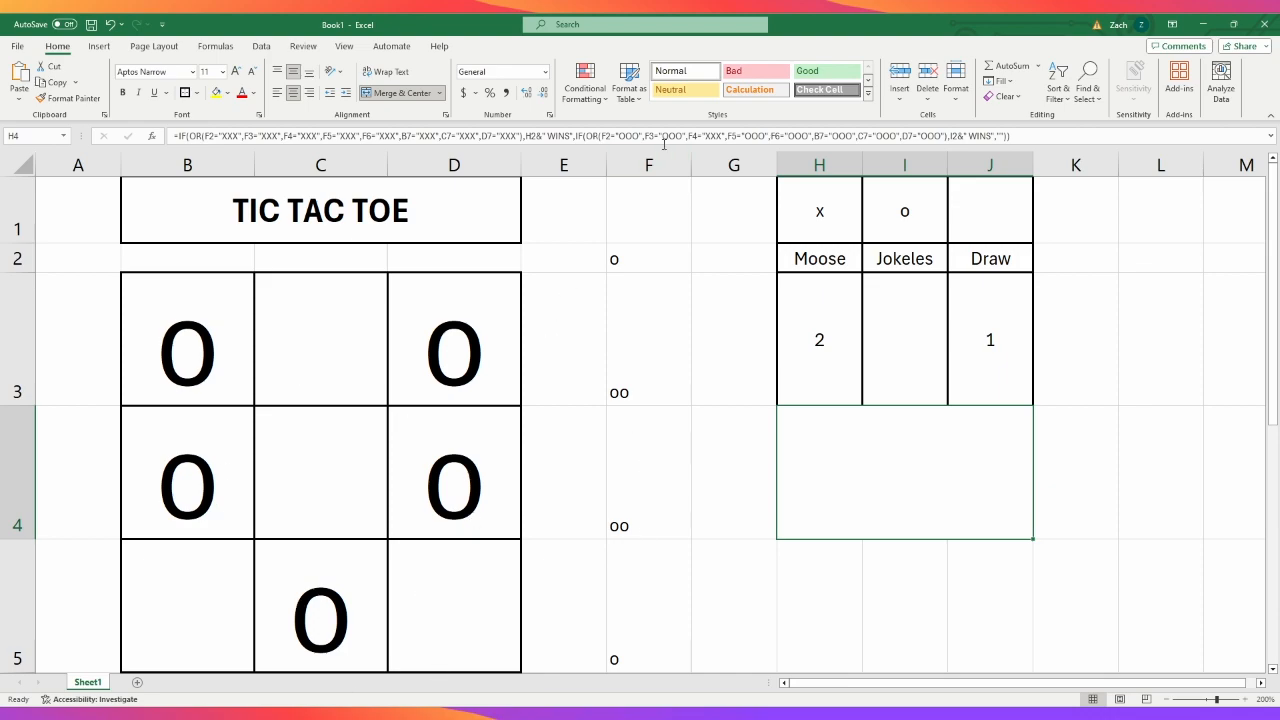
{"action": "scroll", "coordinate": [631, 490], "scroll_direction": "down", "scroll_amount": 2}
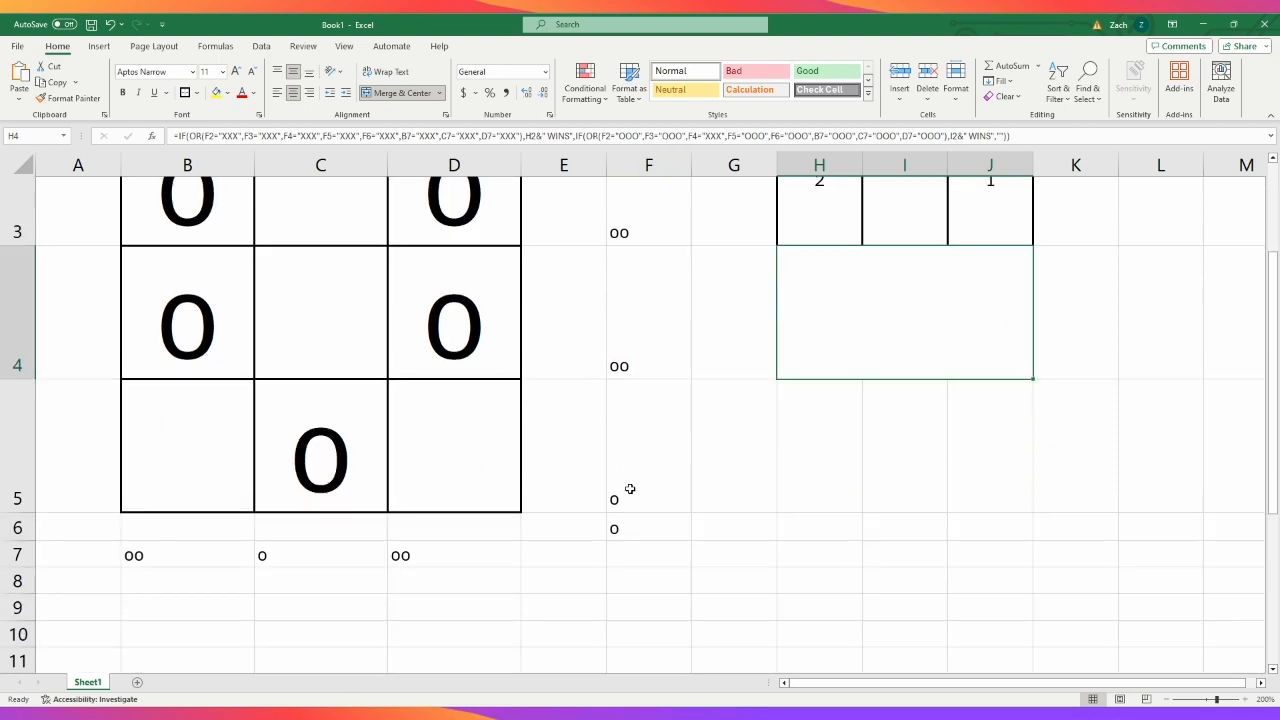
{"action": "left_click", "coordinate": [930, 458]}
{"action": "scroll", "coordinate": [929, 460], "scroll_direction": "up", "scroll_amount": 1}
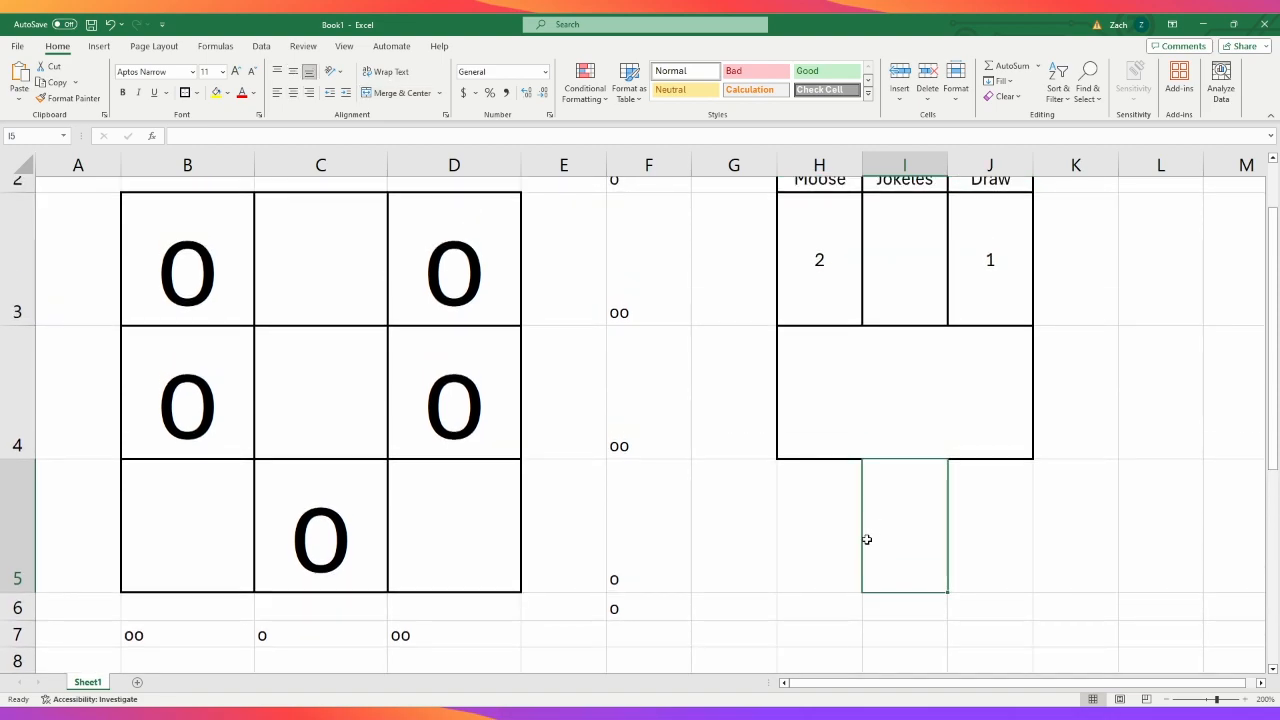
{"action": "left_click", "coordinate": [860, 542]}
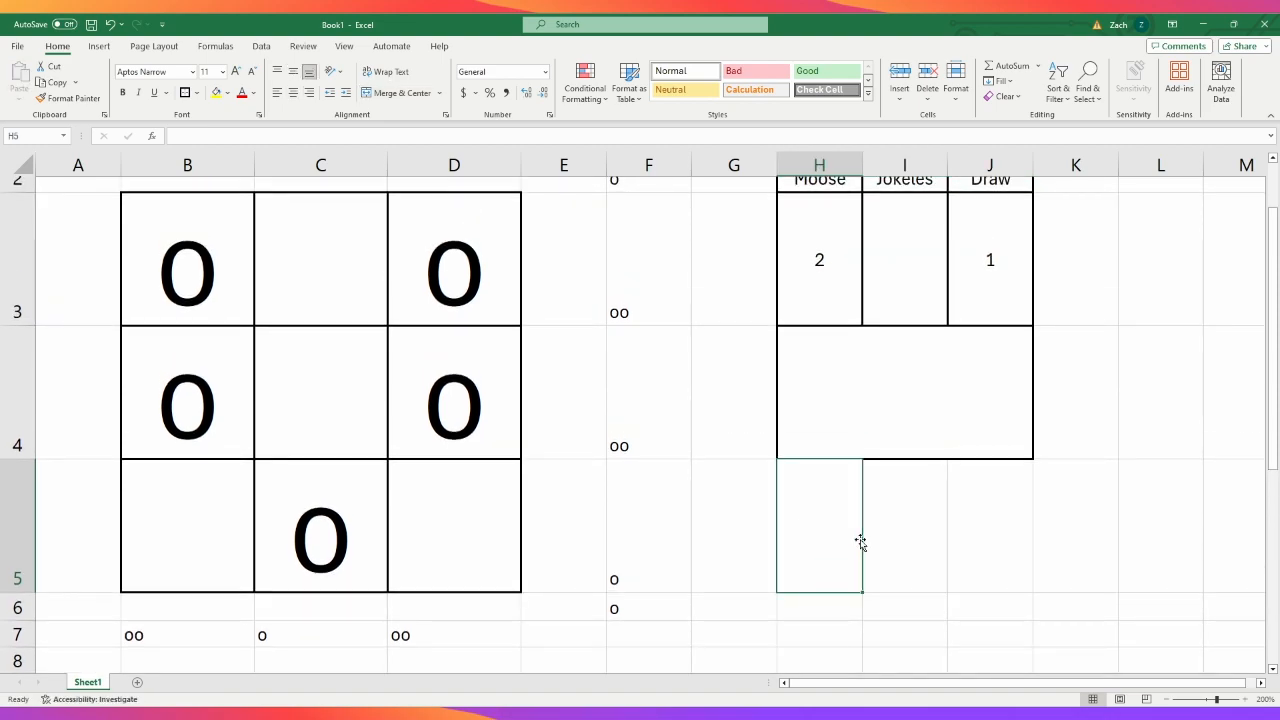
{"action": "left_click", "coordinate": [882, 430]}
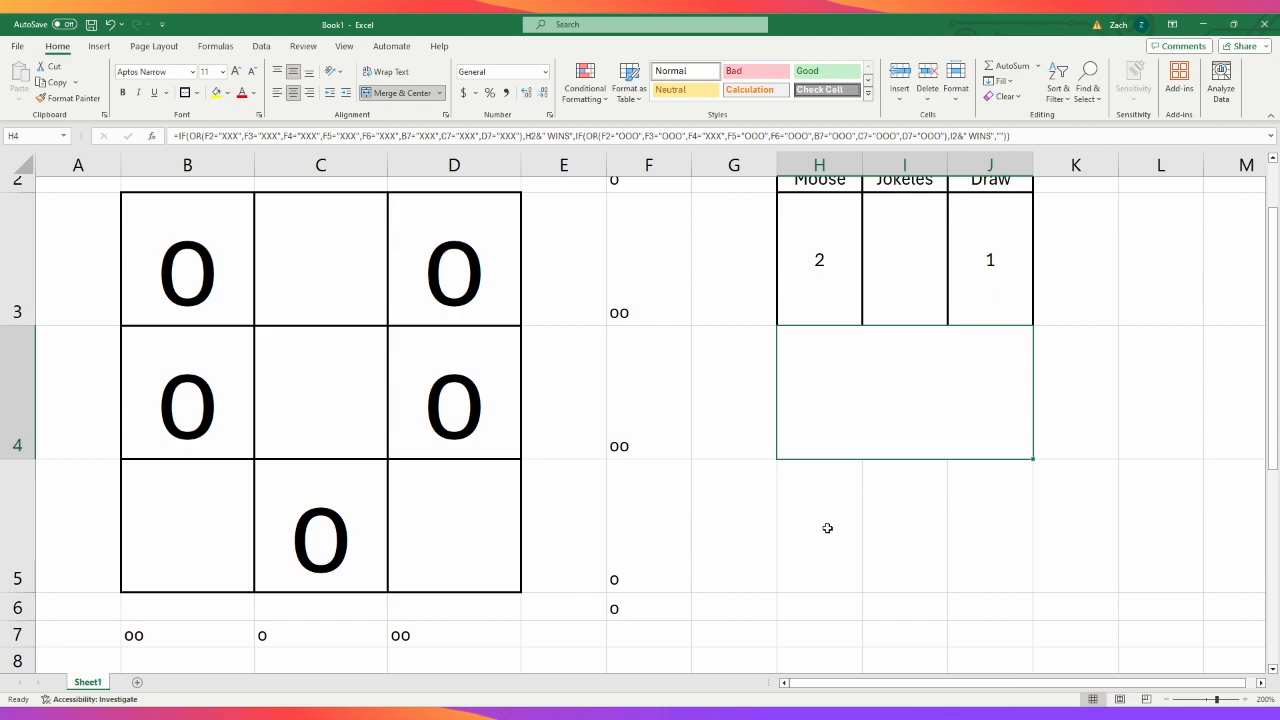
- Enter the incomplete formula =if in H5
{"action": "left_click", "coordinate": [827, 527]}
{"action": "left_click", "coordinate": [762, 139]}
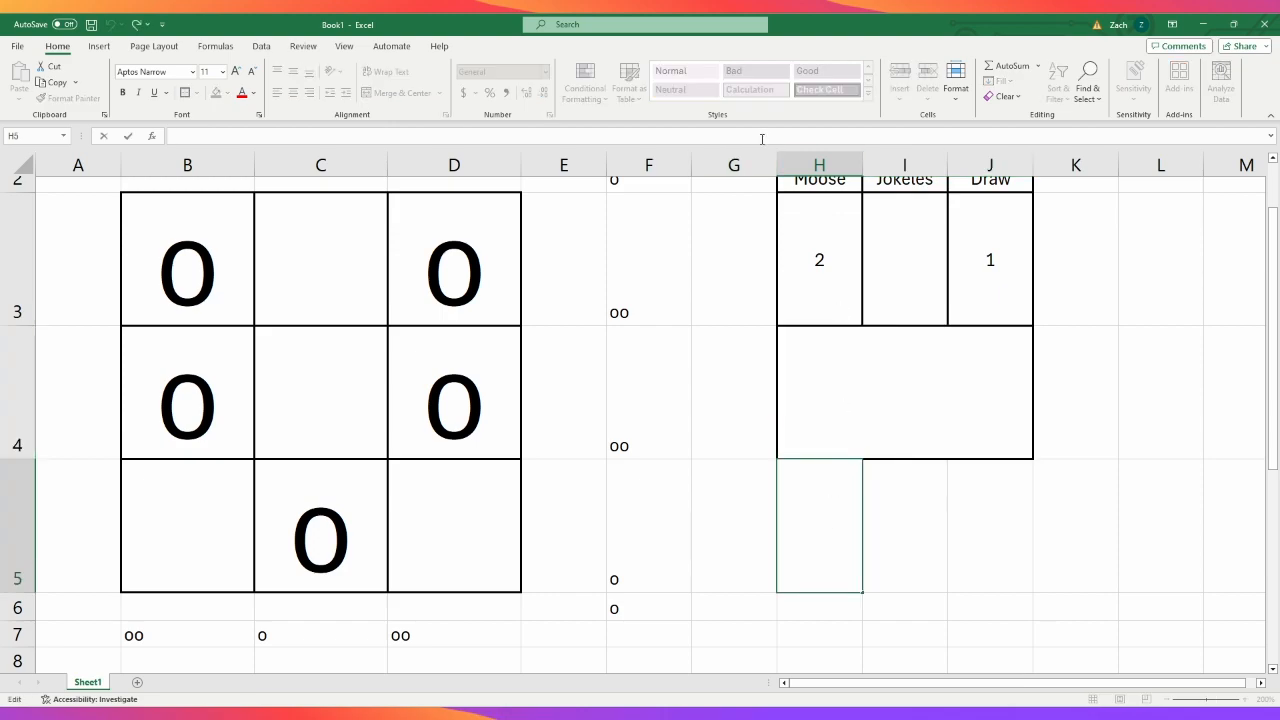
{"action": "type", "text": "=if"}
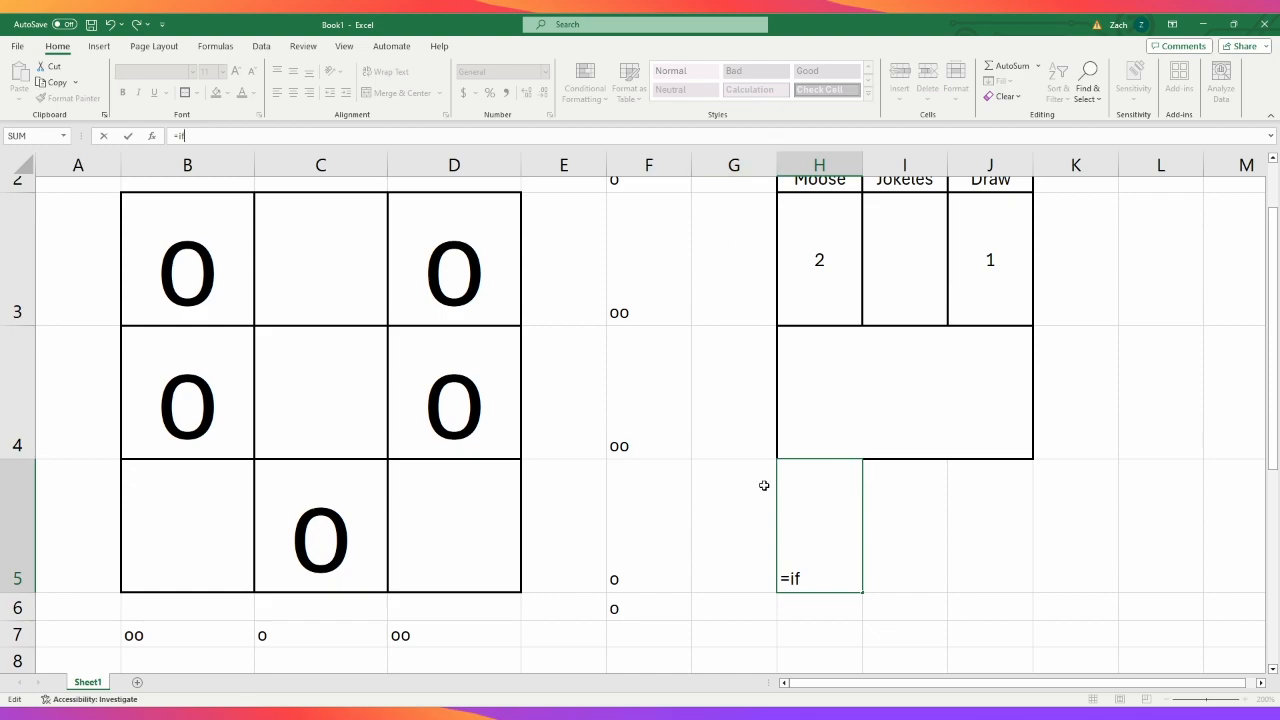
{"action": "left_click", "coordinate": [220, 248]}
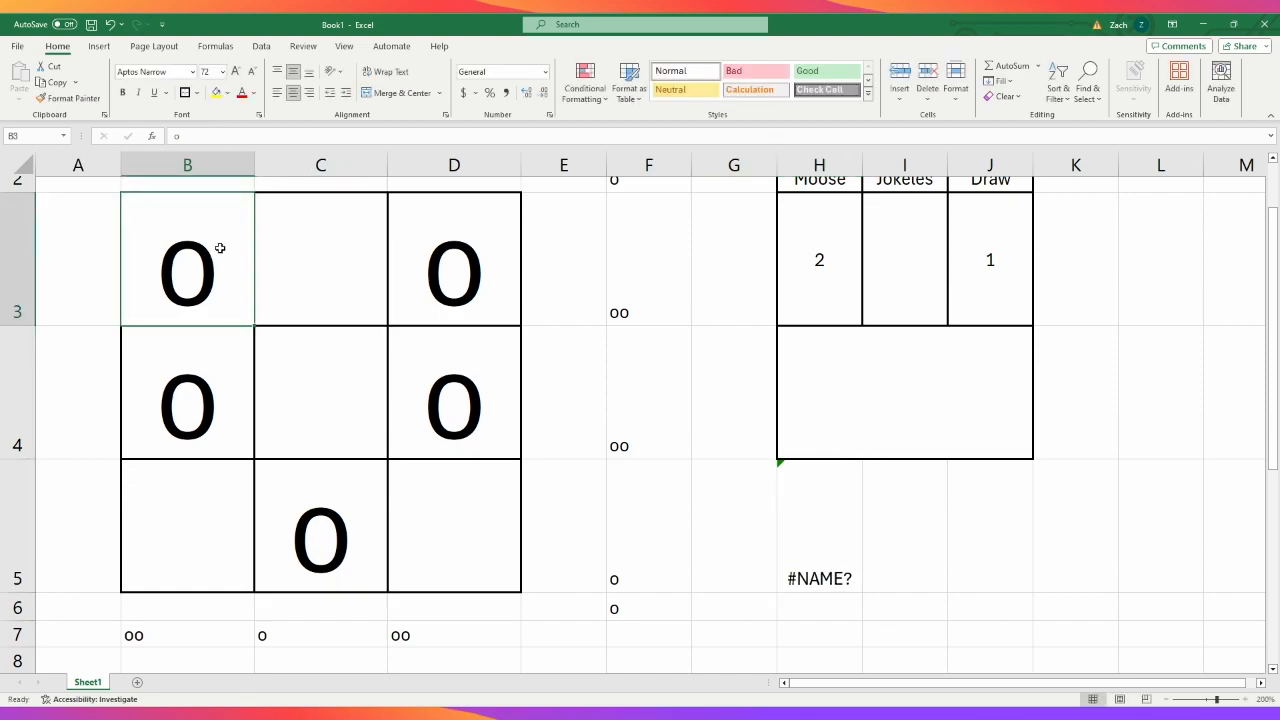
- Switch cell D3's vertical alignment between bottom and middle, ending on bottom alignment
{"action": "left_click", "coordinate": [407, 456]}
{"action": "left_click", "coordinate": [444, 299]}
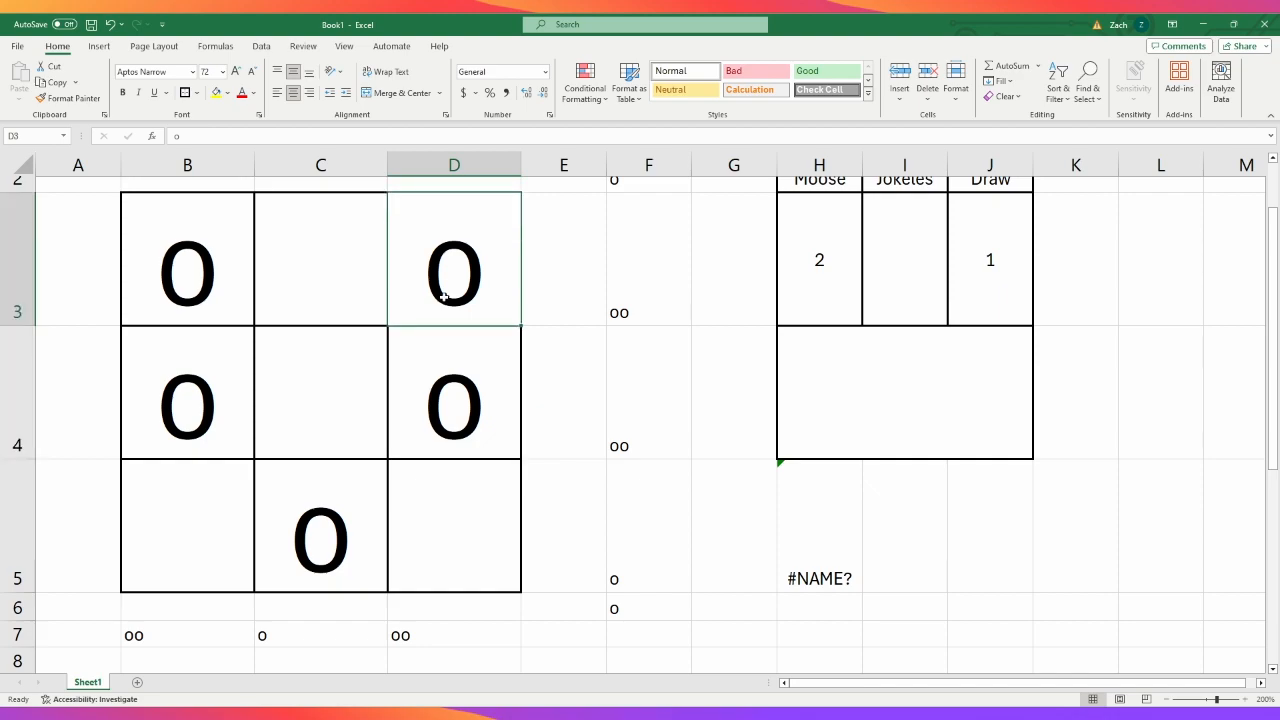
{"action": "left_click", "coordinate": [296, 71]}
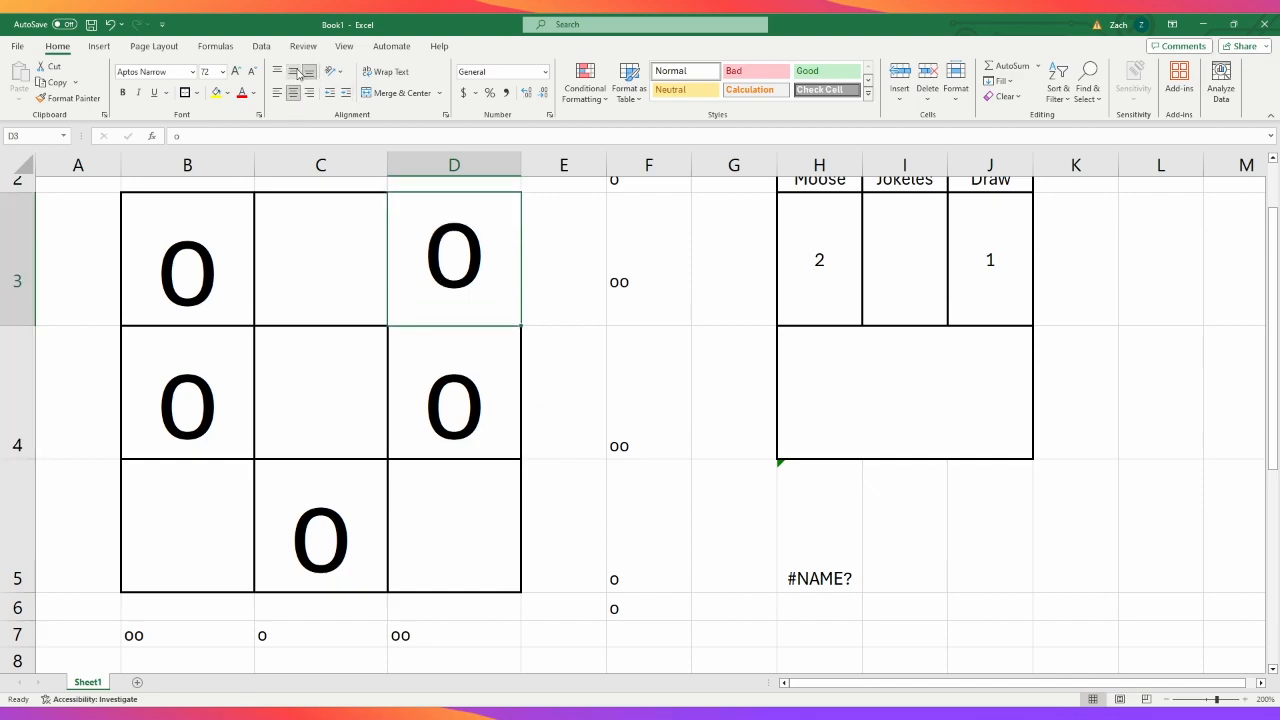
{"action": "left_click", "coordinate": [297, 73]}
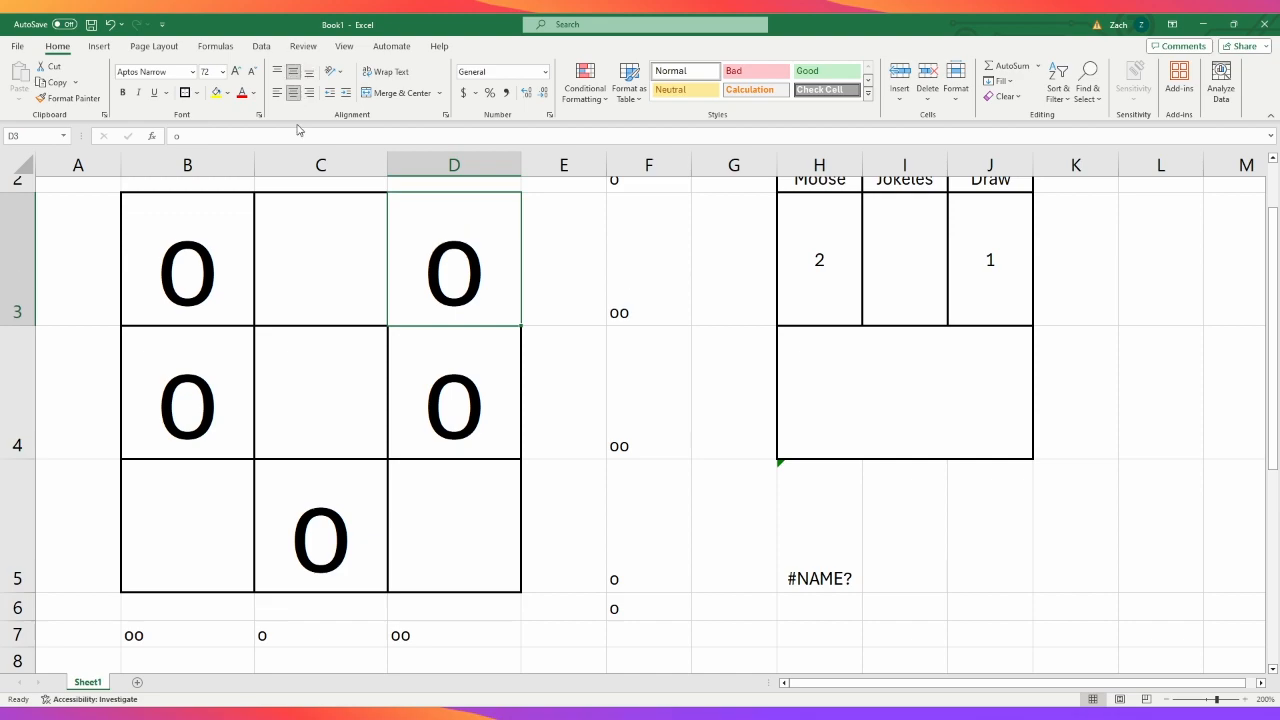
{"action": "left_click", "coordinate": [294, 72]}
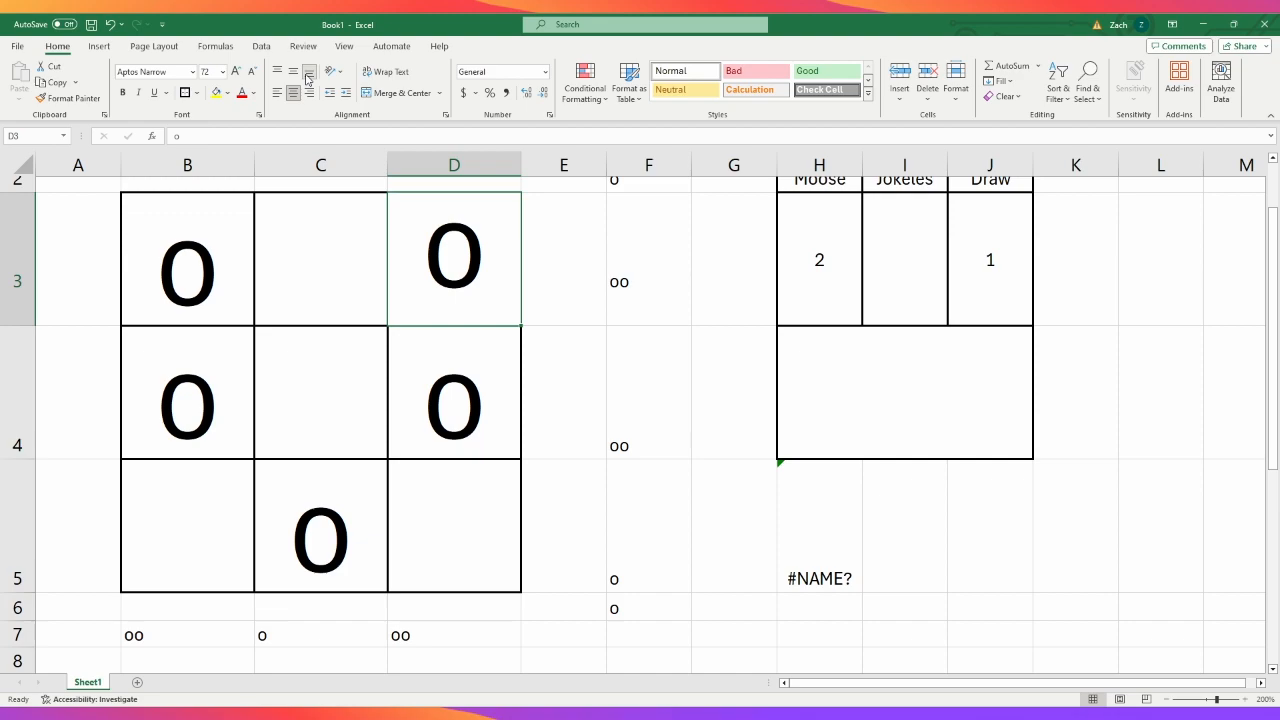
- Set cell D3's vertical alignment to middle so it matches the other board cells
{"action": "left_click", "coordinate": [1163, 363]}
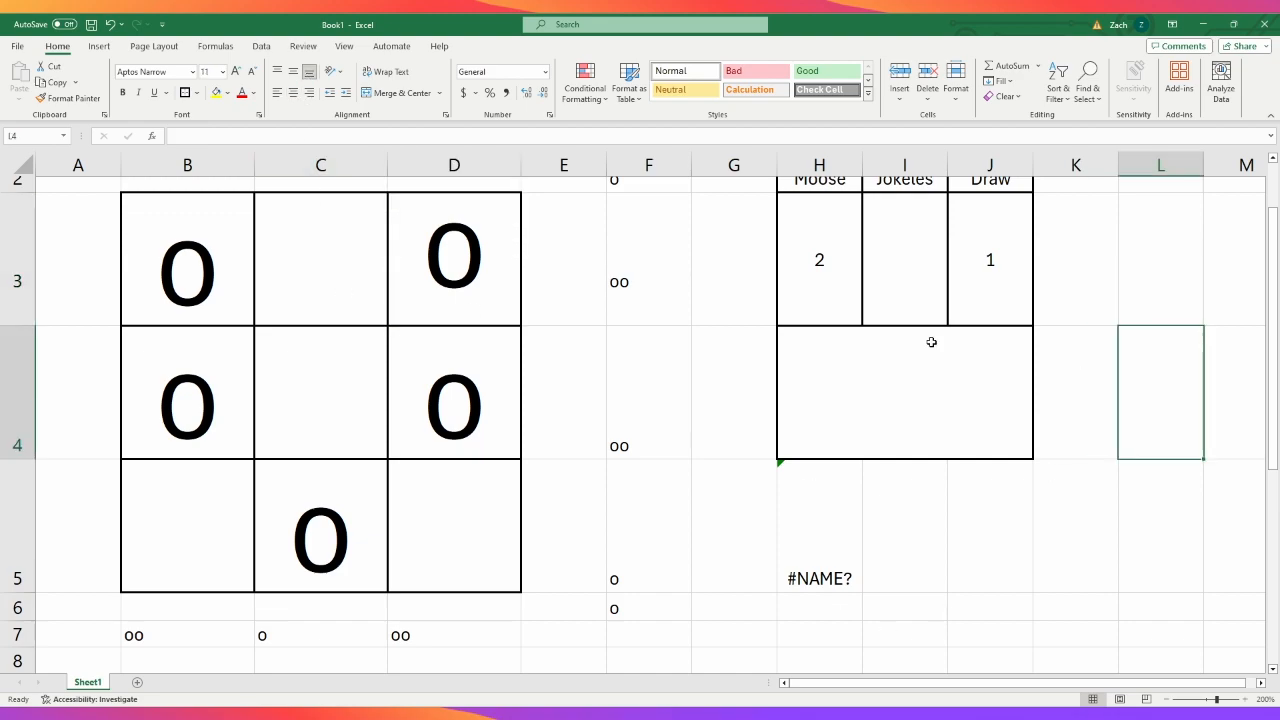
{"action": "left_click", "coordinate": [293, 73]}
{"action": "left_click", "coordinate": [476, 265]}
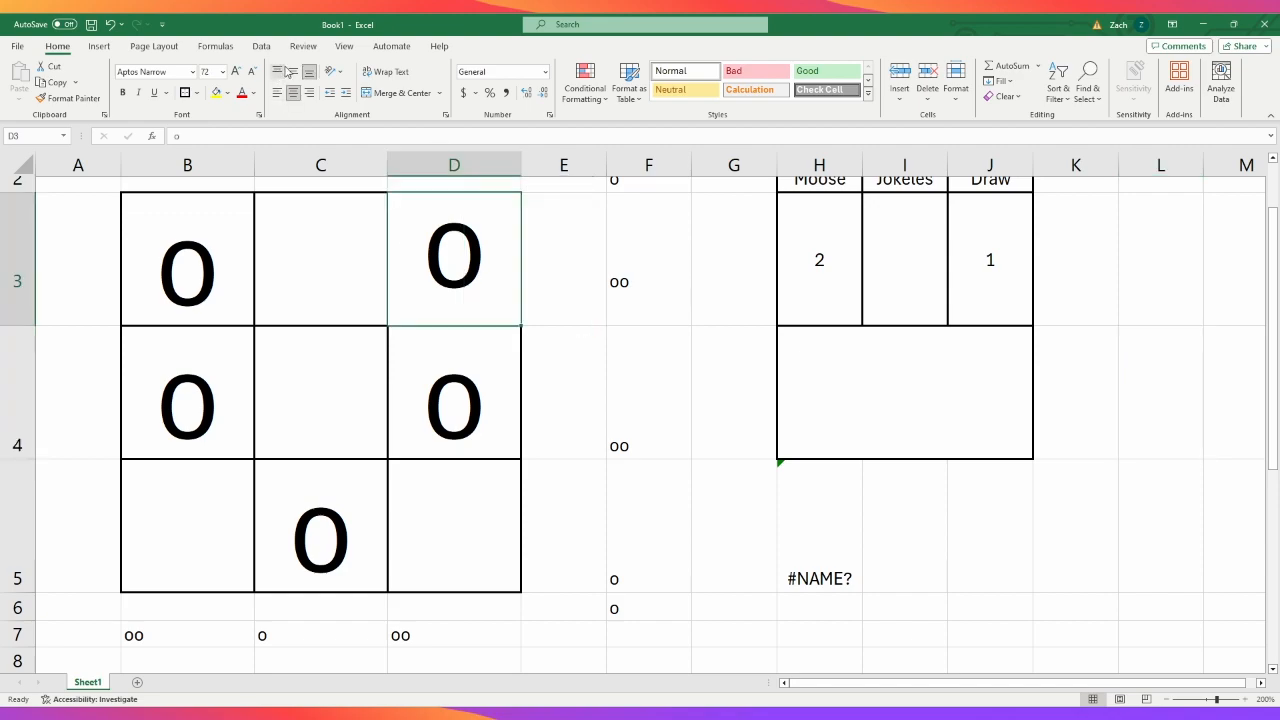
{"action": "left_click", "coordinate": [293, 73]}
{"action": "left_click", "coordinate": [1257, 571]}
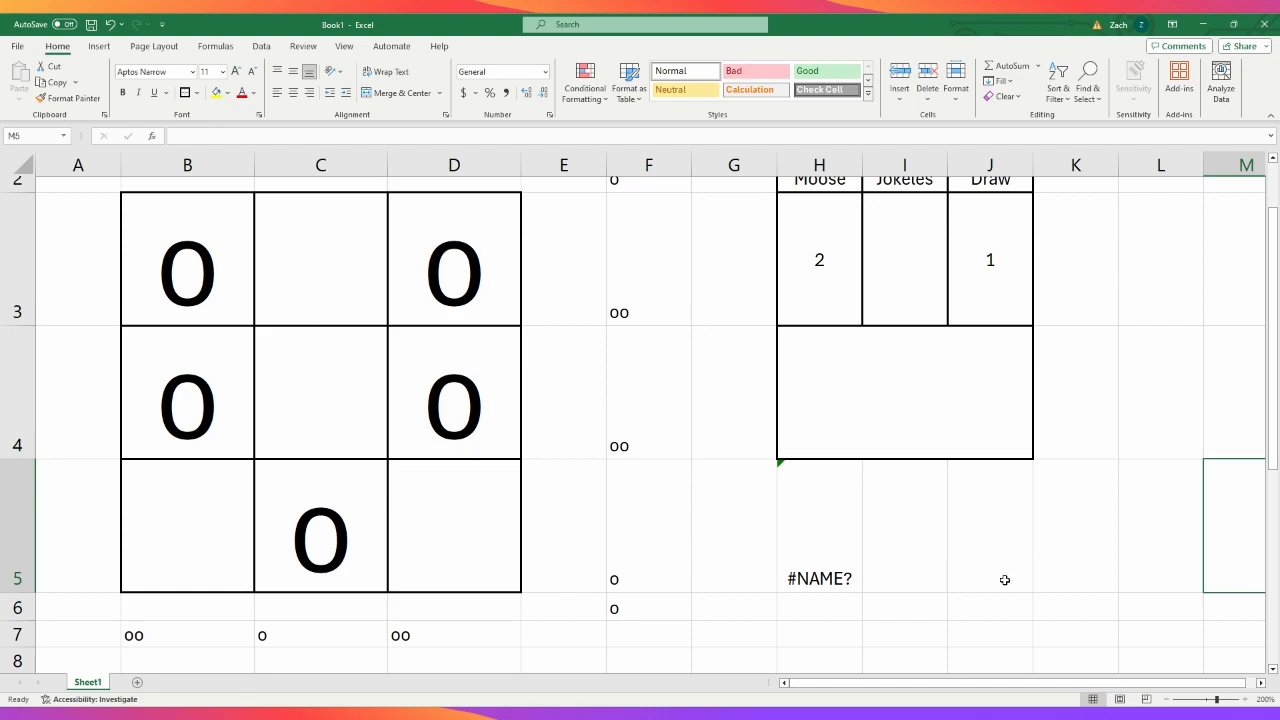
- Erase the unfinished =if formula from H5
{"action": "left_click", "coordinate": [818, 536]}
{"action": "left_click", "coordinate": [552, 139]}
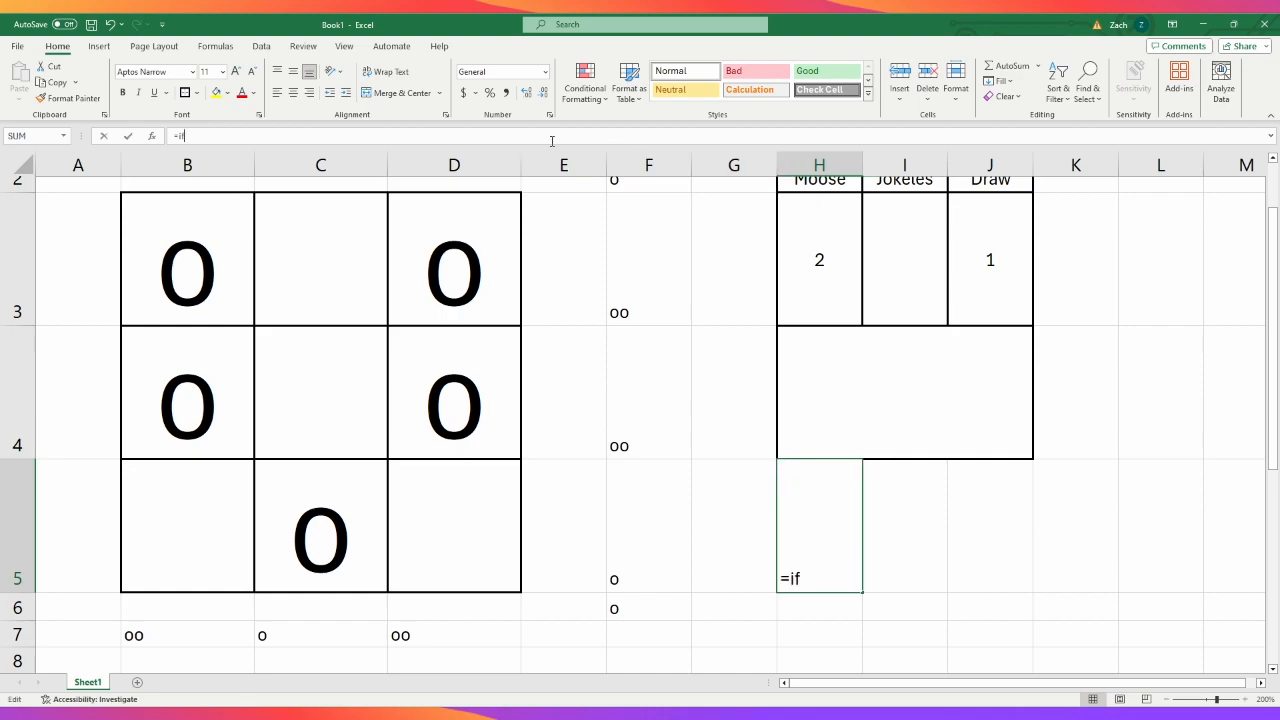
{"action": "key", "text": "BackSpace"}
{"action": "key", "text": "BackSpace"}
{"action": "key", "text": "BackSpace"}
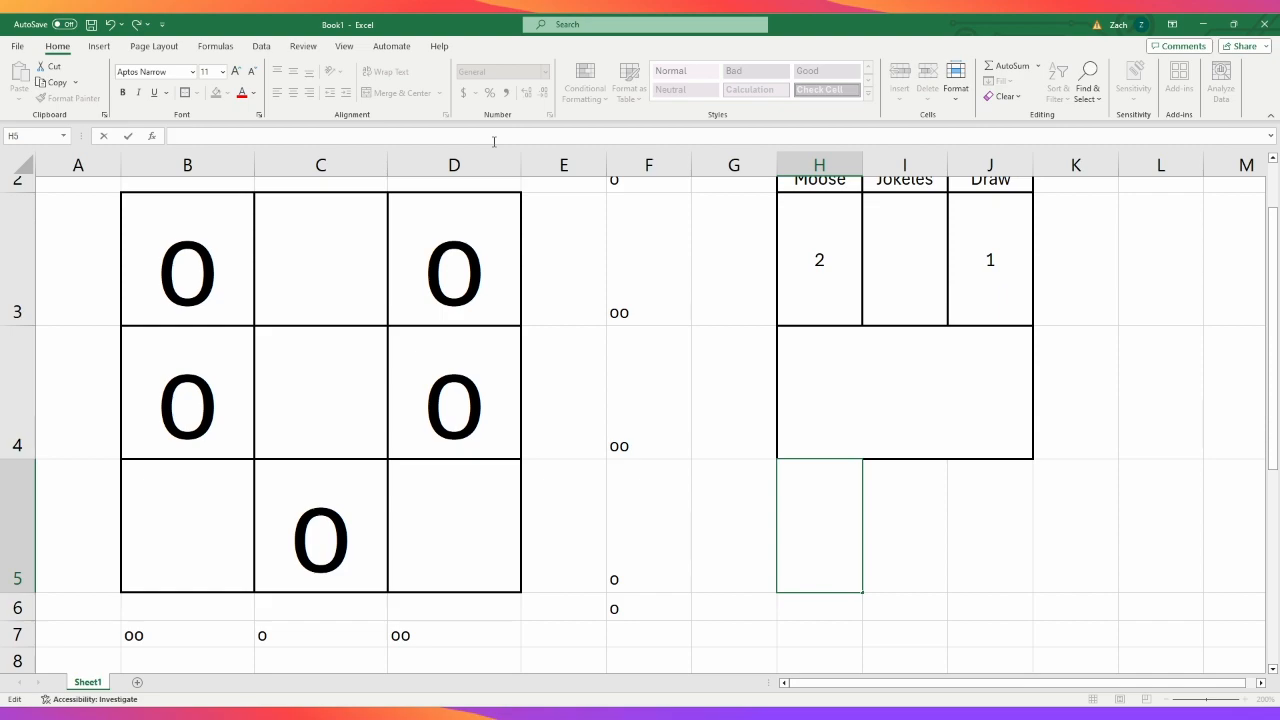
- Enter =COUNTBLANK(B3:D5) in H5 to count the empty cells of the board
{"action": "type", "text": "=is"}
{"action": "key", "text": "BackSpace"}
{"action": "key", "text": "BackSpace"}
{"action": "type", "text": "no"}
{"action": "key", "text": "BackSpace"}
{"action": "key", "text": "BackSpace"}
{"action": "type", "text": "bla"}
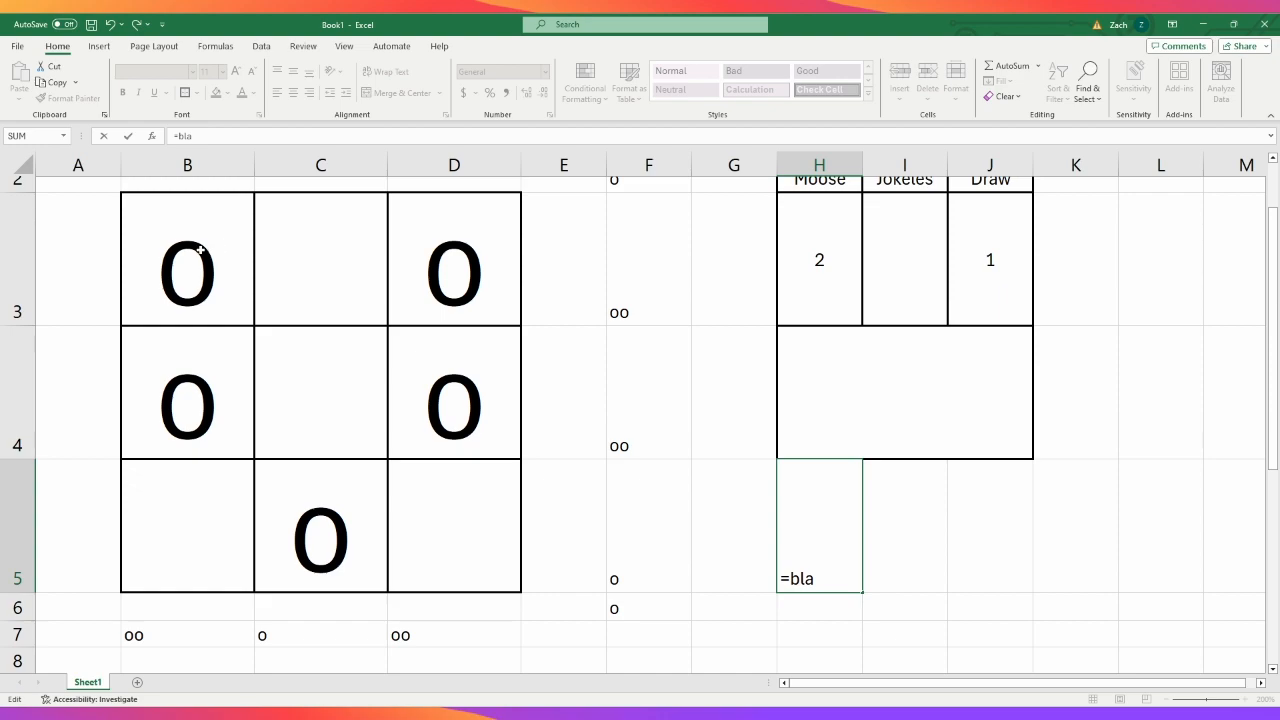
{"action": "key", "text": "Tab"}
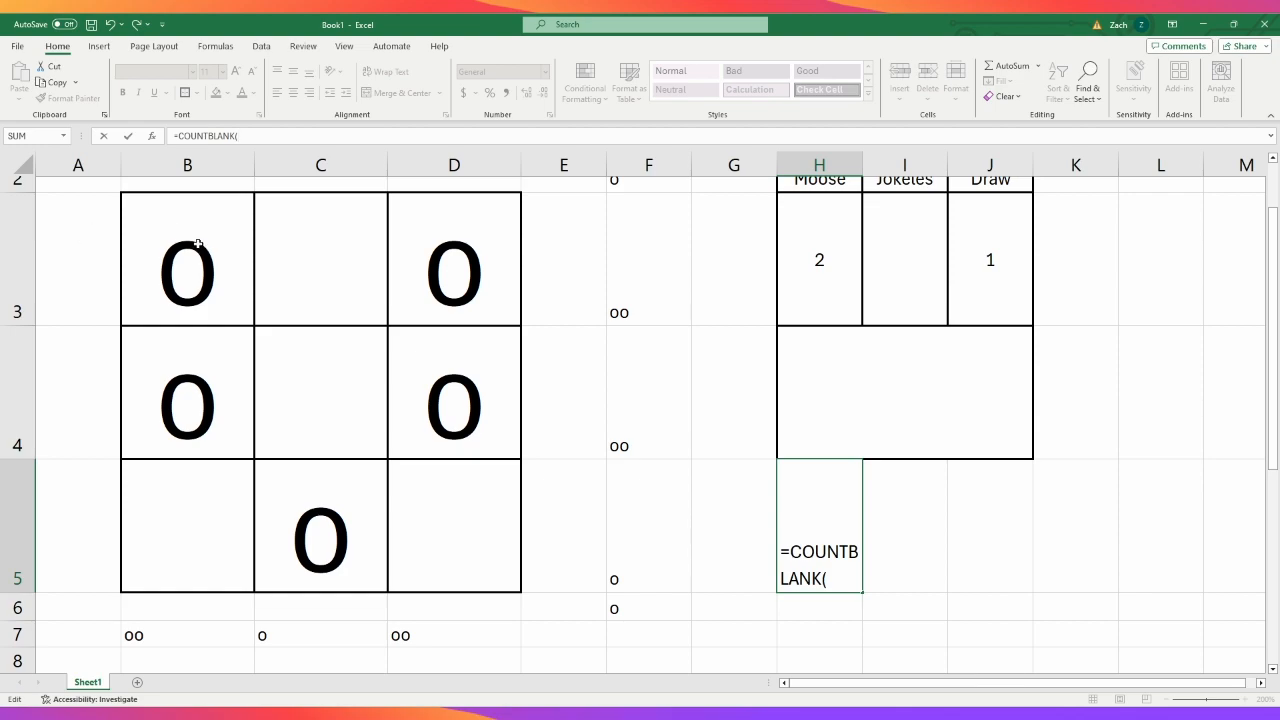
{"action": "mouse_move", "coordinate": [198, 244]}
{"action": "left_mouse_down"}
{"action": "mouse_move", "coordinate": [271, 346]}
{"action": "mouse_move", "coordinate": [434, 503]}
{"action": "left_mouse_up"}
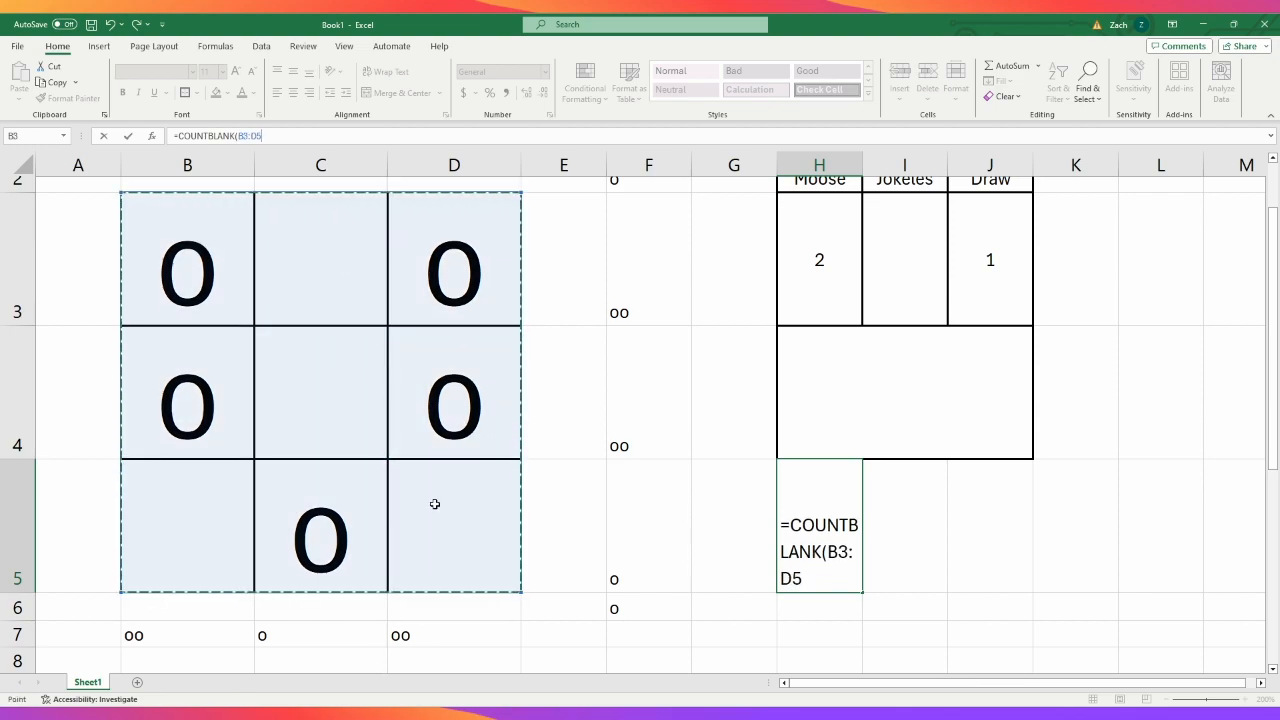
{"action": "key", "text": "Return"}
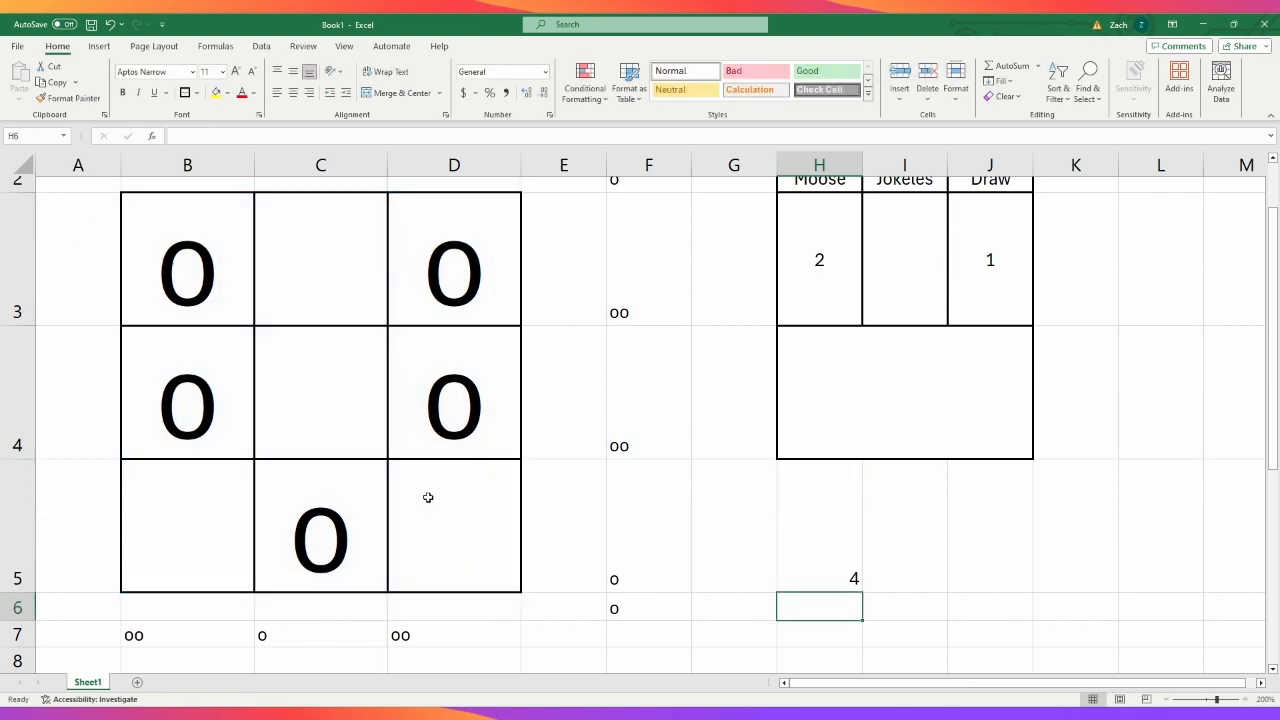
- Fill the empty board cells to test the blank count: f in C4, g in C3, a in D5 and hj in B5
{"action": "left_click", "coordinate": [368, 446]}
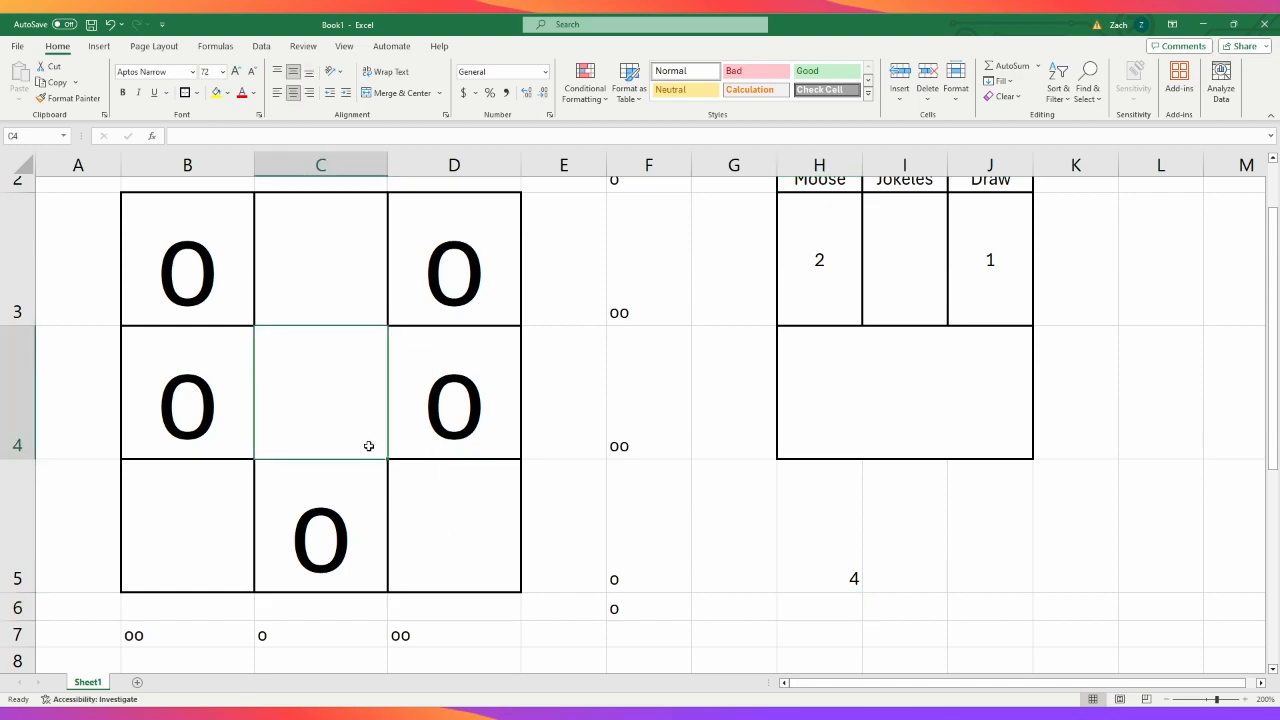
{"action": "double_click", "coordinate": [370, 446]}
{"action": "type", "text": "f"}
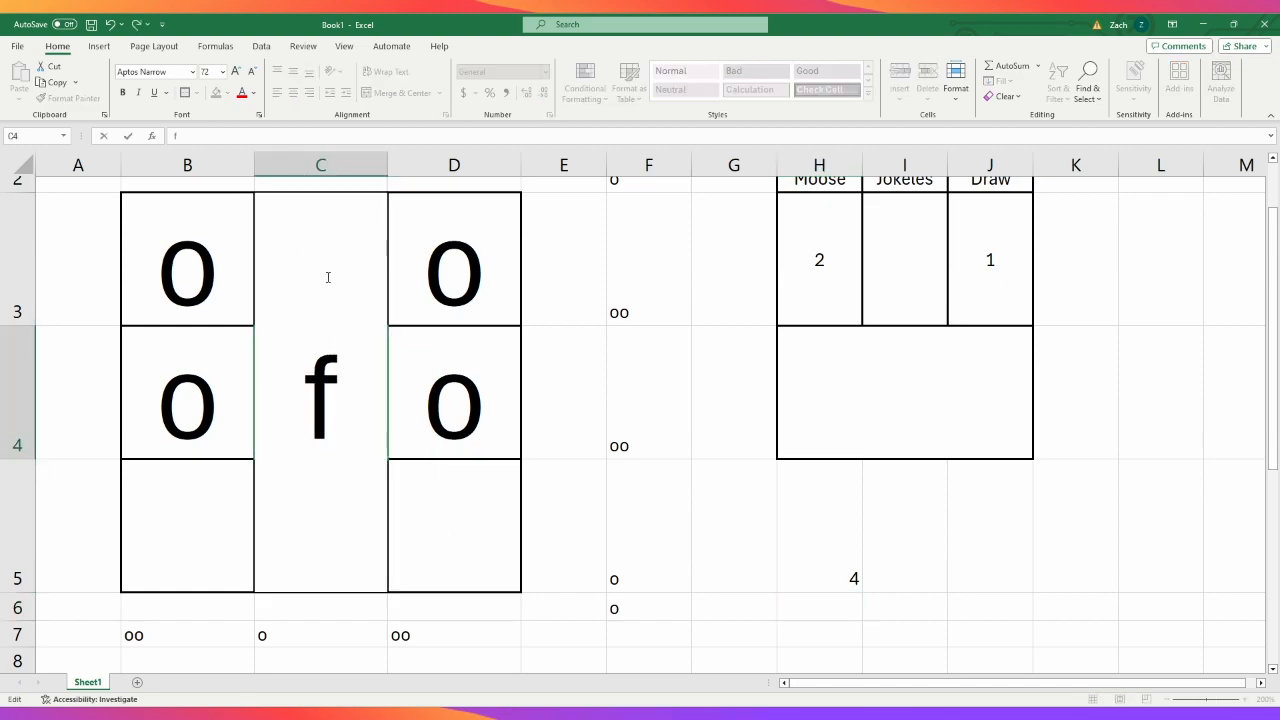
{"action": "key", "text": "Return"}
{"action": "type", "text": "o"}
{"action": "key", "text": "ctrl+Return"}
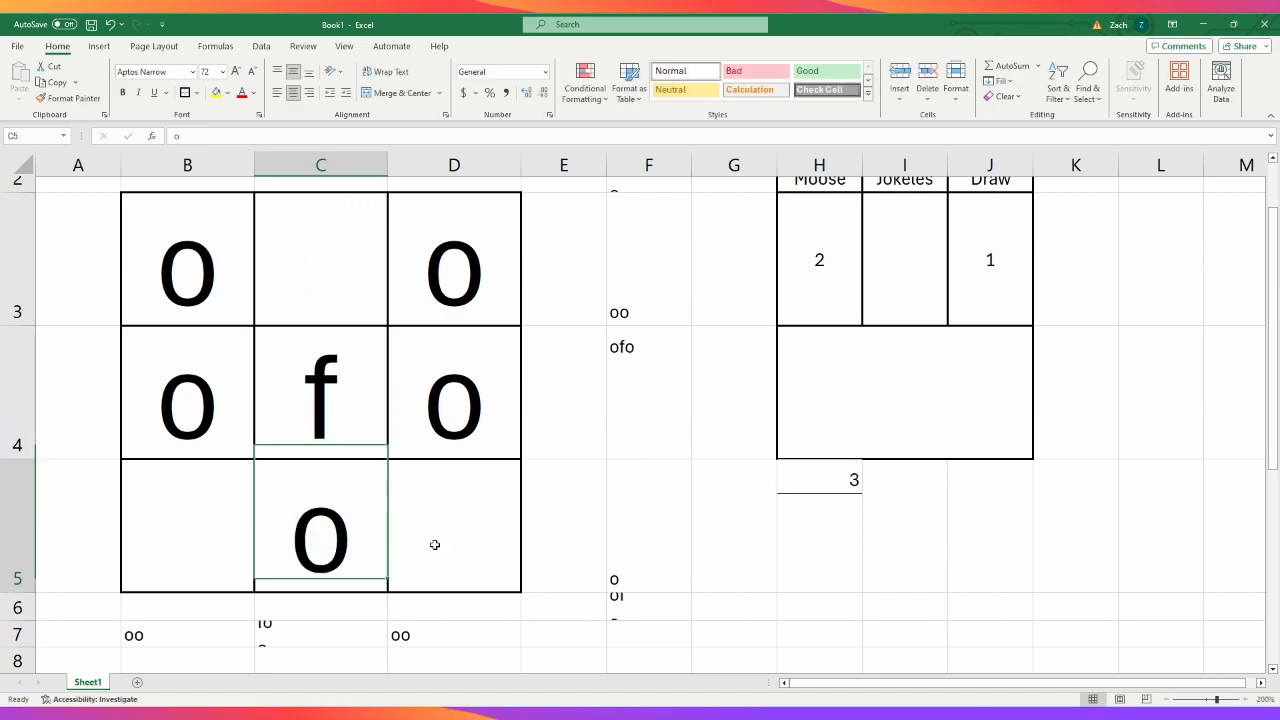
{"action": "left_click", "coordinate": [330, 266]}
{"action": "type", "text": "g"}
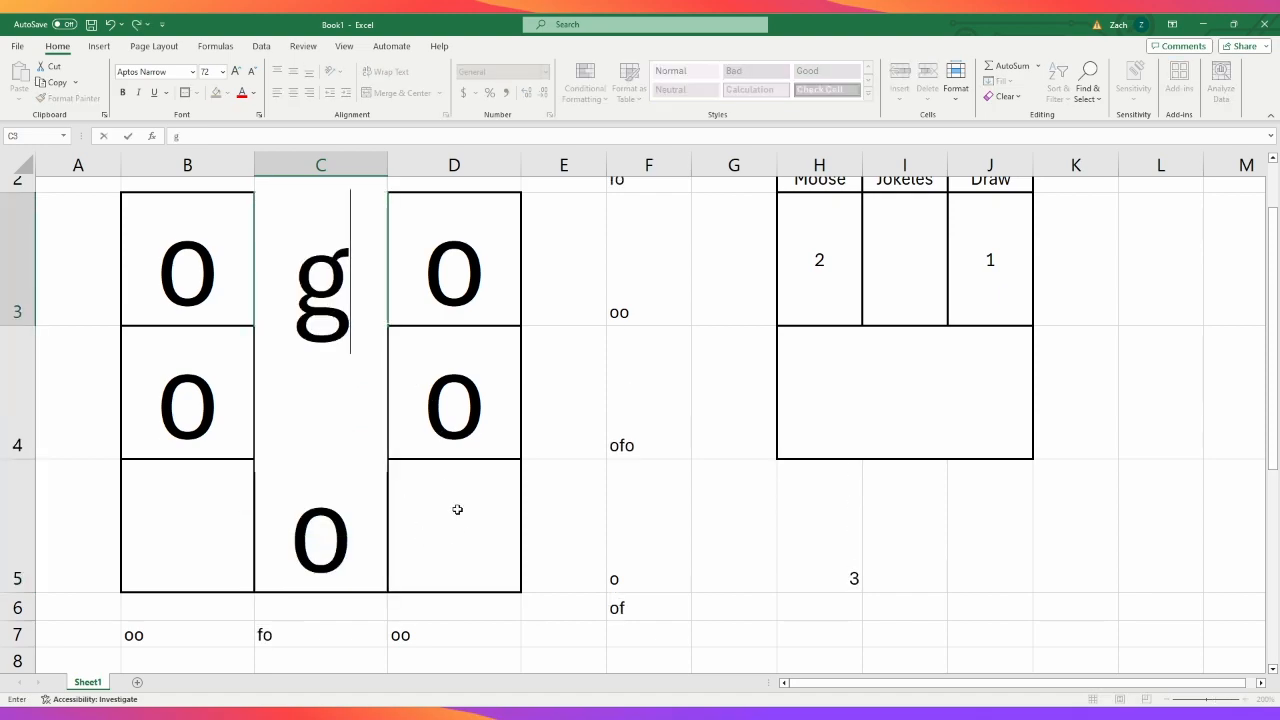
{"action": "left_click", "coordinate": [460, 520]}
{"action": "type", "text": "a"}
{"action": "left_click", "coordinate": [195, 525]}
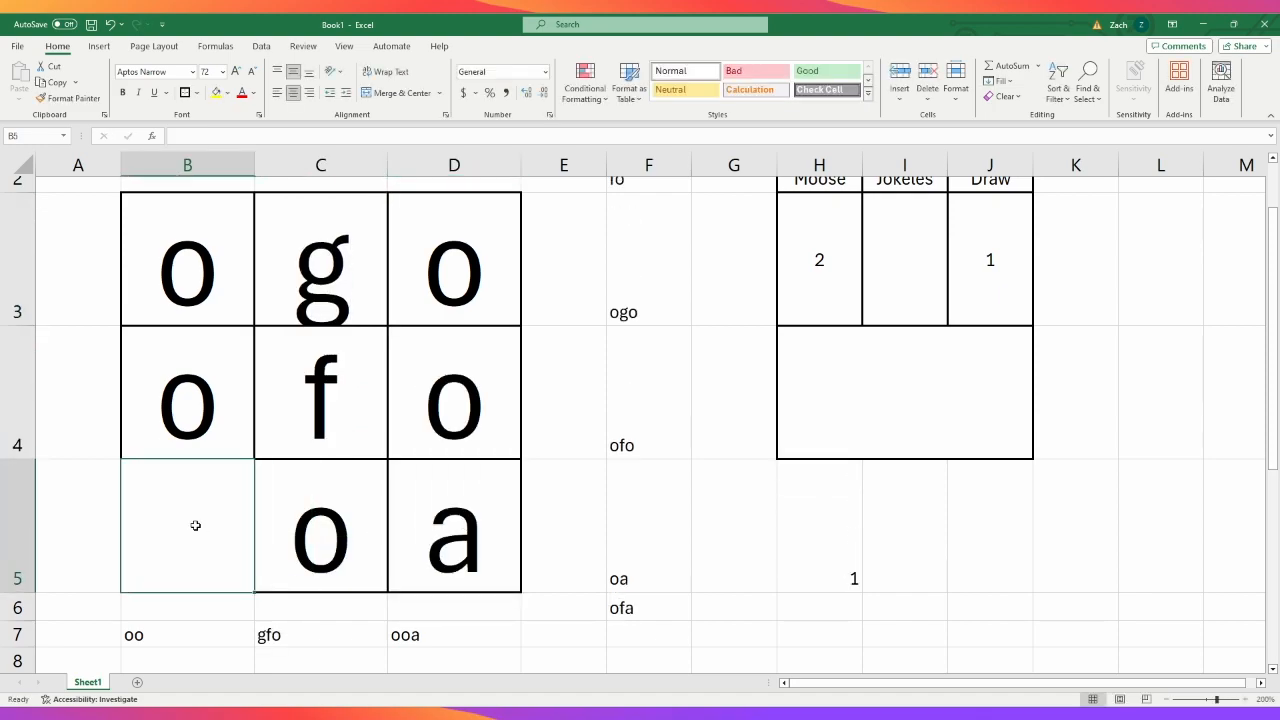
{"action": "type", "text": "hj"}
{"action": "left_click", "coordinate": [1102, 554]}
- Wrap the H5 blank count in a condition so the formula reads =IF(COUNTBLANK(B3:D5)=0,"Draw")
{"action": "left_click", "coordinate": [848, 550]}
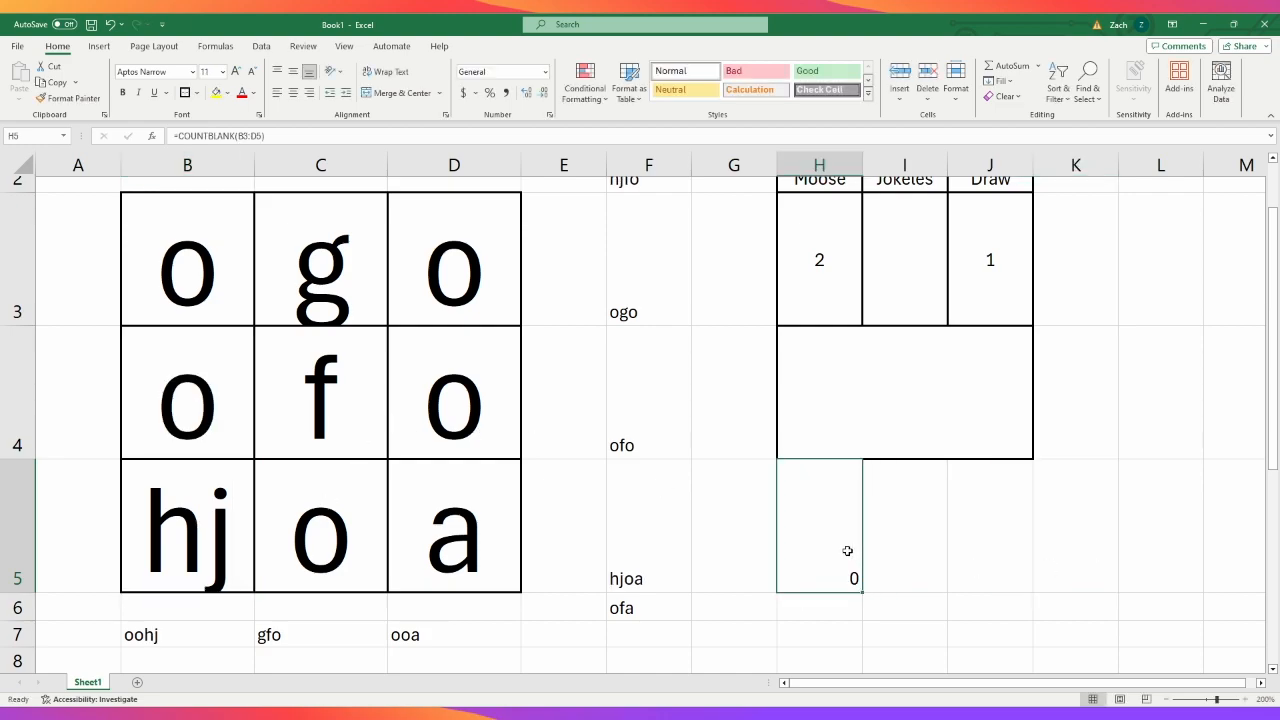
{"action": "left_click", "coordinate": [177, 135]}
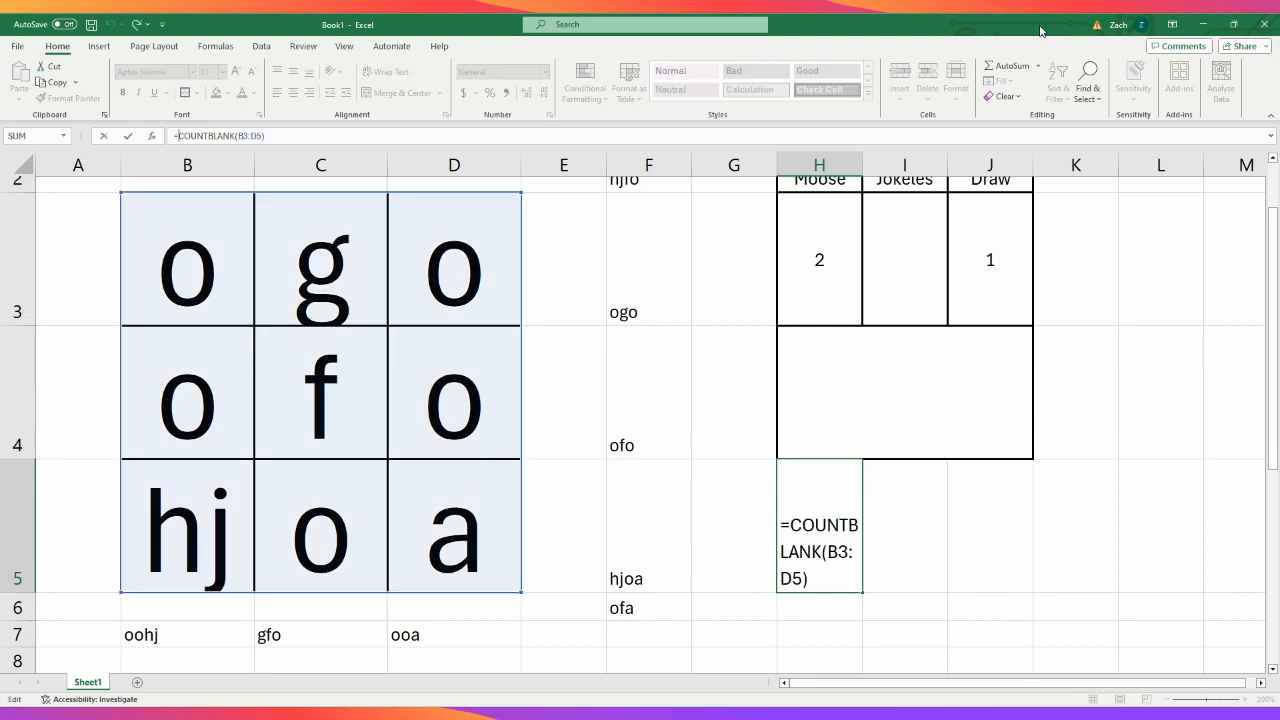
{"action": "type", "text": "="}
{"action": "key", "text": "BackSpace"}
{"action": "type", "text": "IF("}
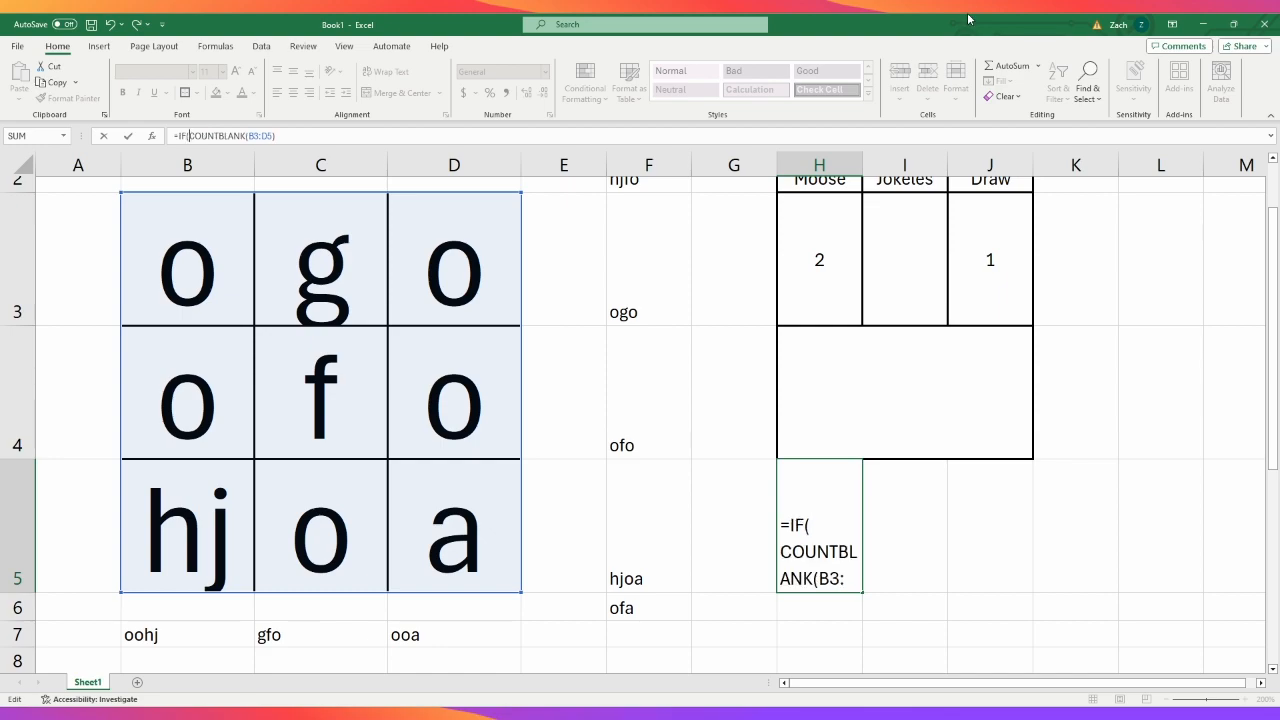
{"action": "left_click", "coordinate": [296, 137]}
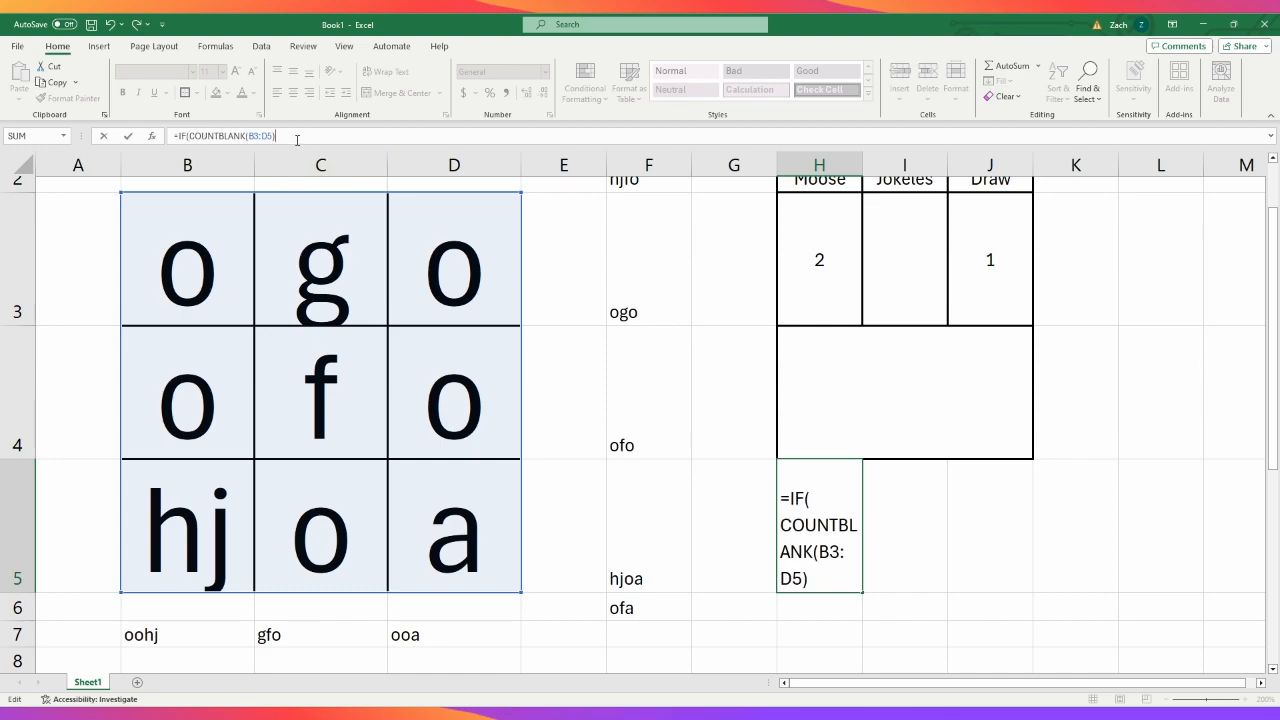
{"action": "type", "text": "=0"}
{"action": "key", "text": "BackSpace"}
{"action": "type", "text": ",\"Draw"}
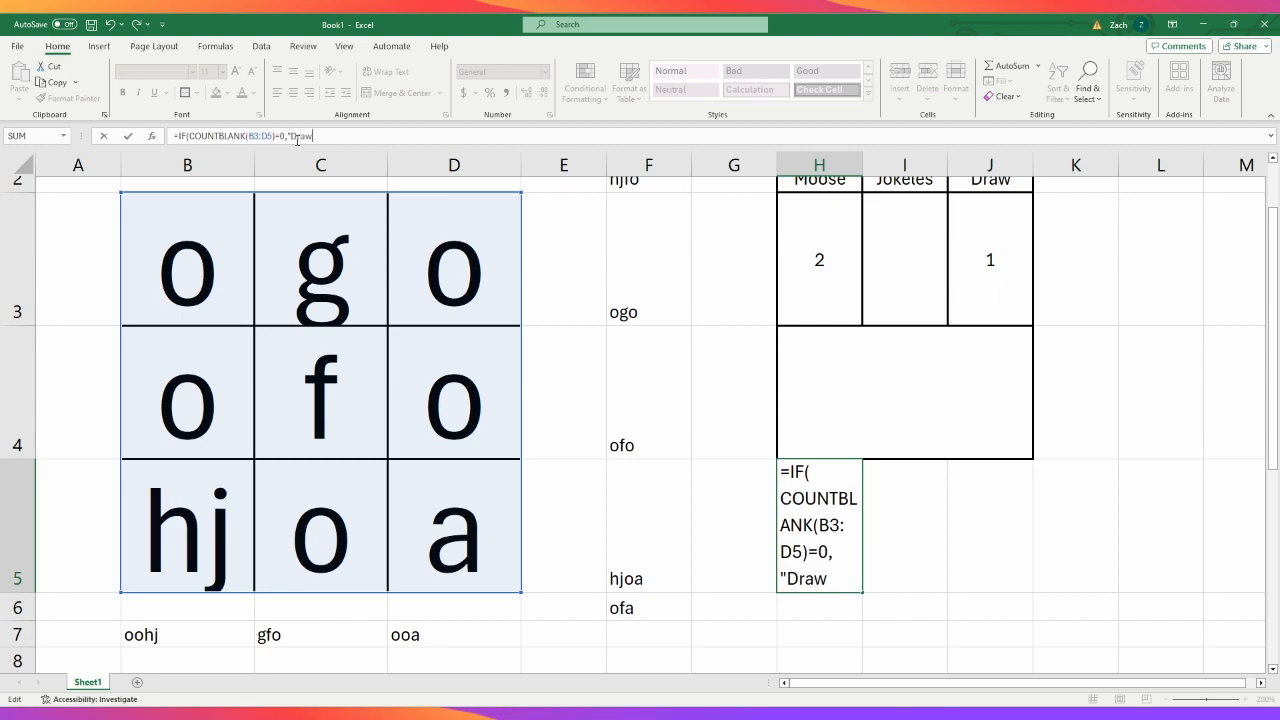
{"action": "key", "text": "Return"}
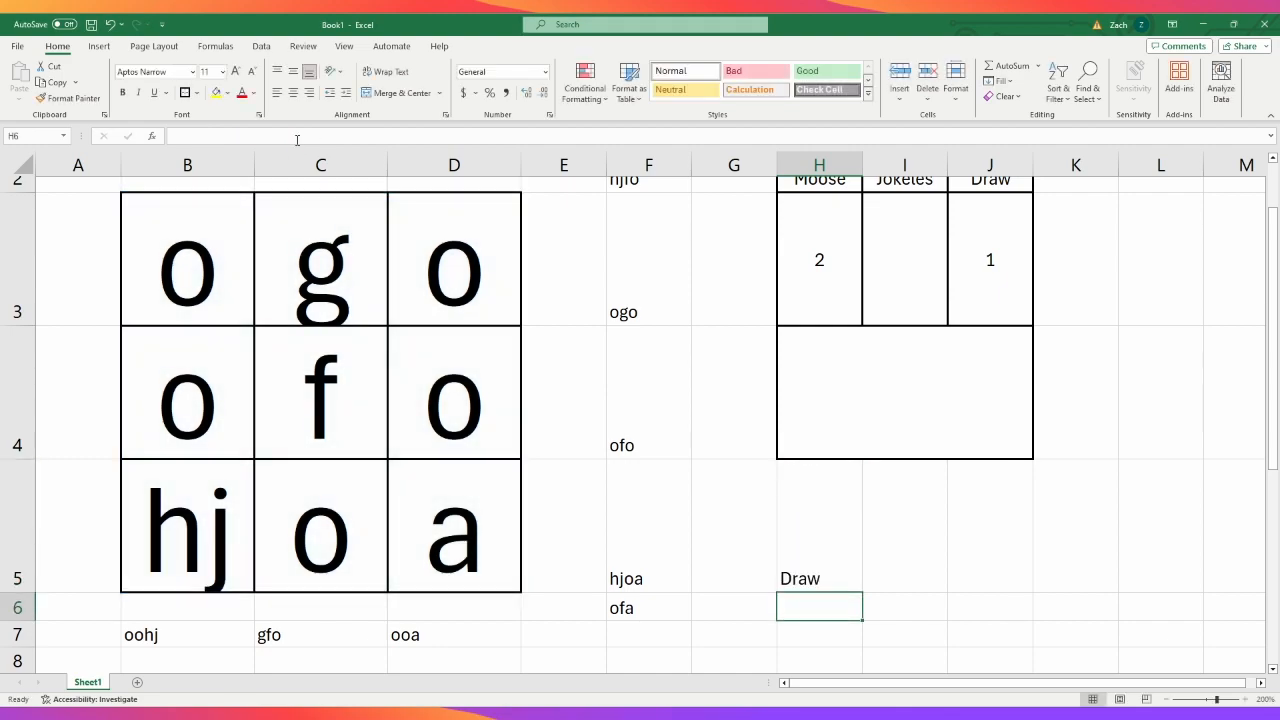
- Copy the draw formula from H5 without its equals sign, leaving H5 as it is
{"action": "left_click", "coordinate": [846, 536]}
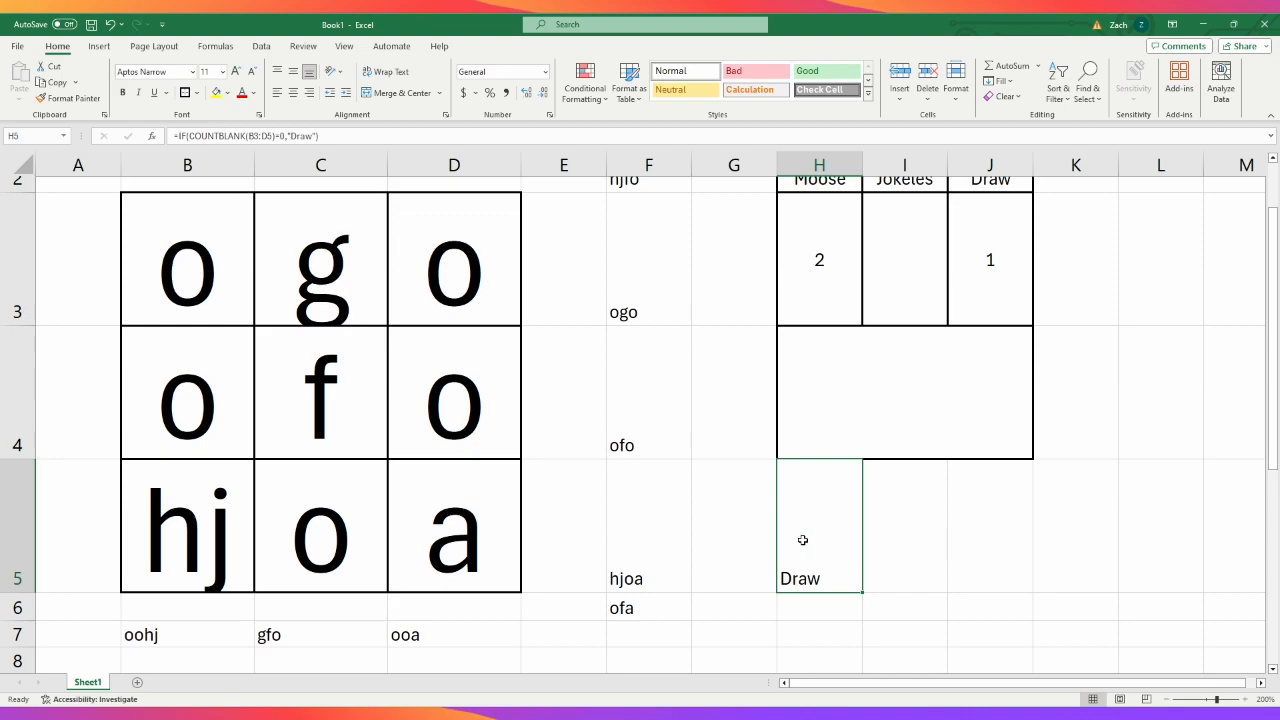
{"action": "left_click", "coordinate": [940, 400]}
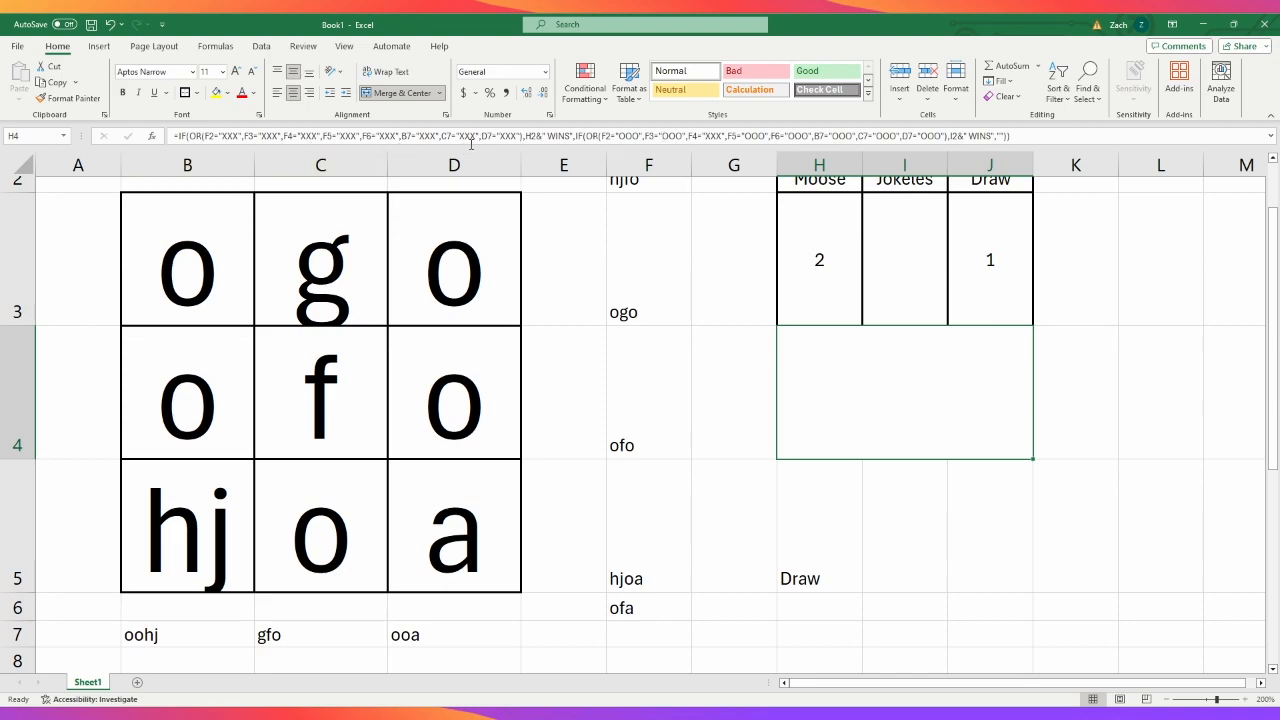
{"action": "left_click", "coordinate": [827, 533]}
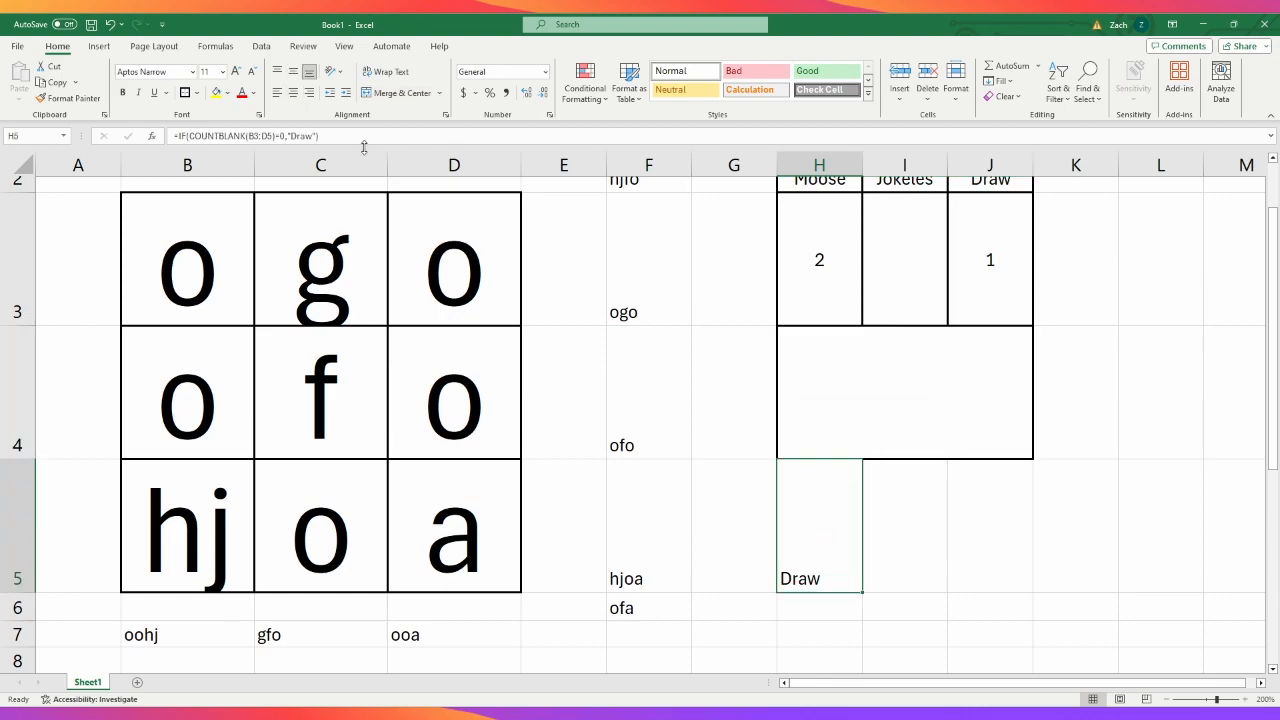
{"action": "left_click_drag", "start_coordinate": [341, 134], "coordinate": [179, 140]}
{"action": "key", "text": "ctrl+c"}
{"action": "key", "text": "Escape"}
- Nest the copied IF(COUNTBLANK(B3:D5)=0,"Draw" in the H4 formula after I2&" WINS", with "" as its false value
{"action": "left_click", "coordinate": [826, 346]}
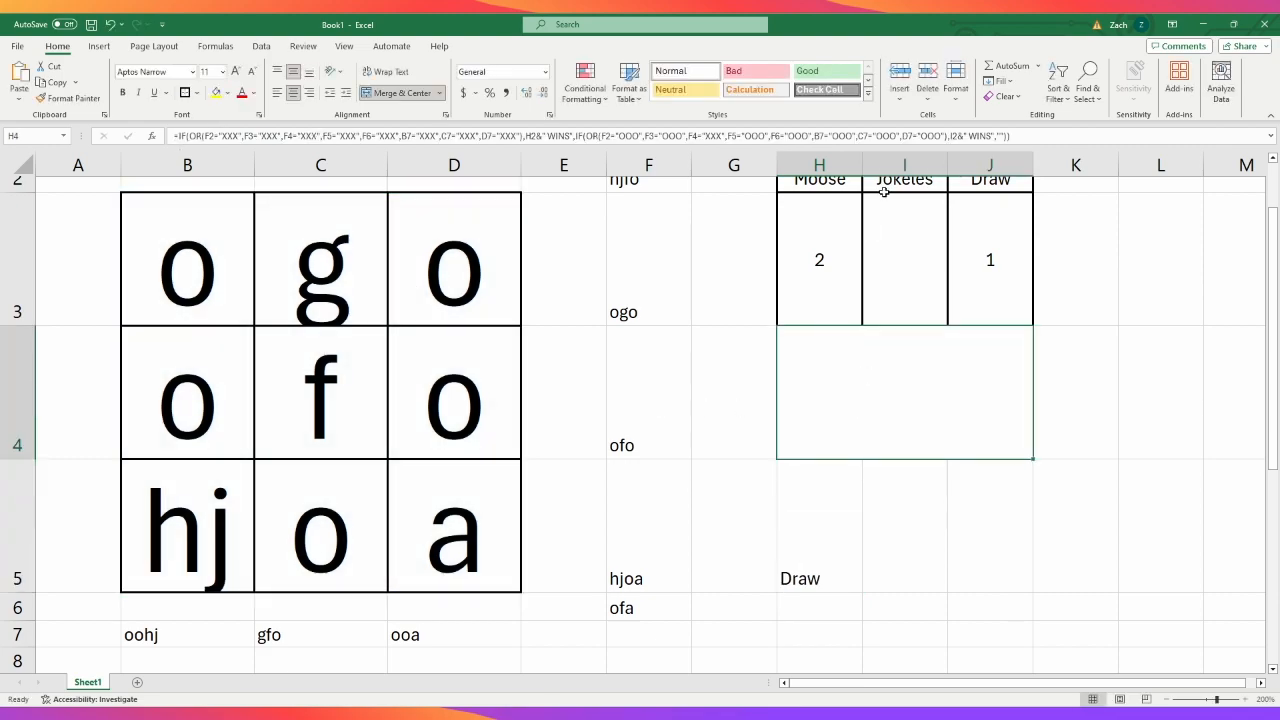
{"action": "left_click", "coordinate": [998, 136]}
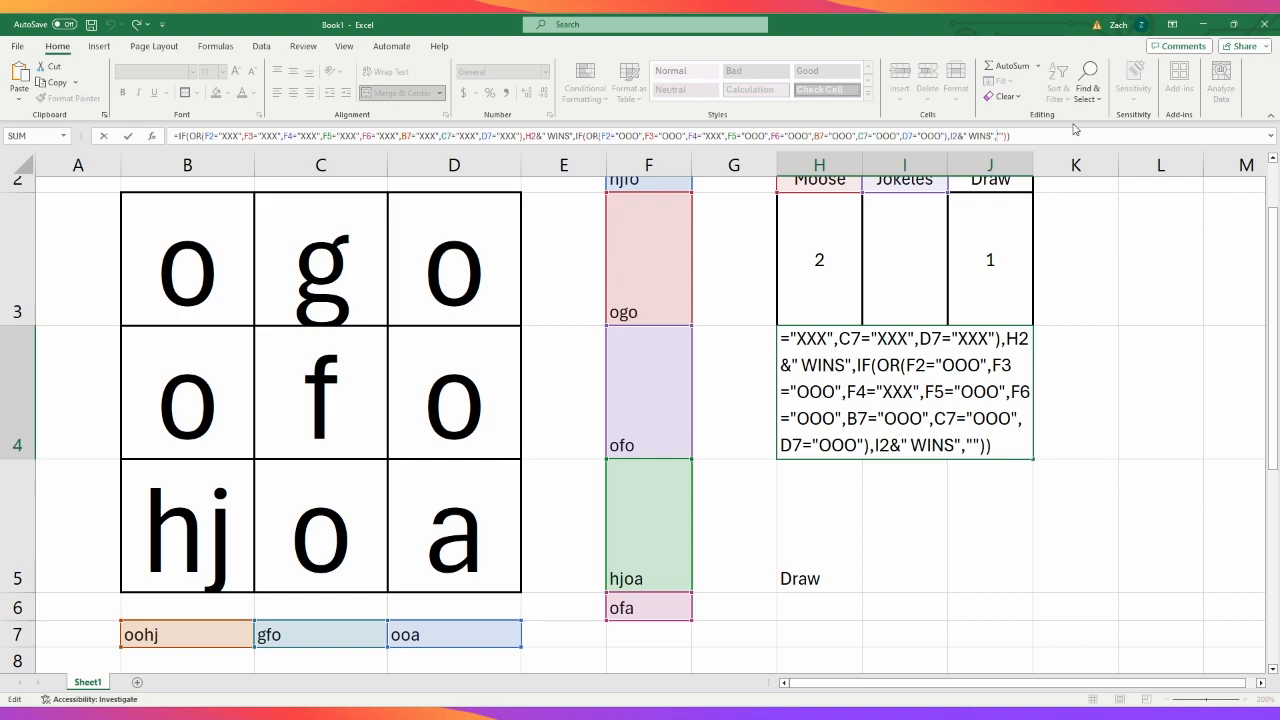
{"action": "key", "text": "ctrl+v"}
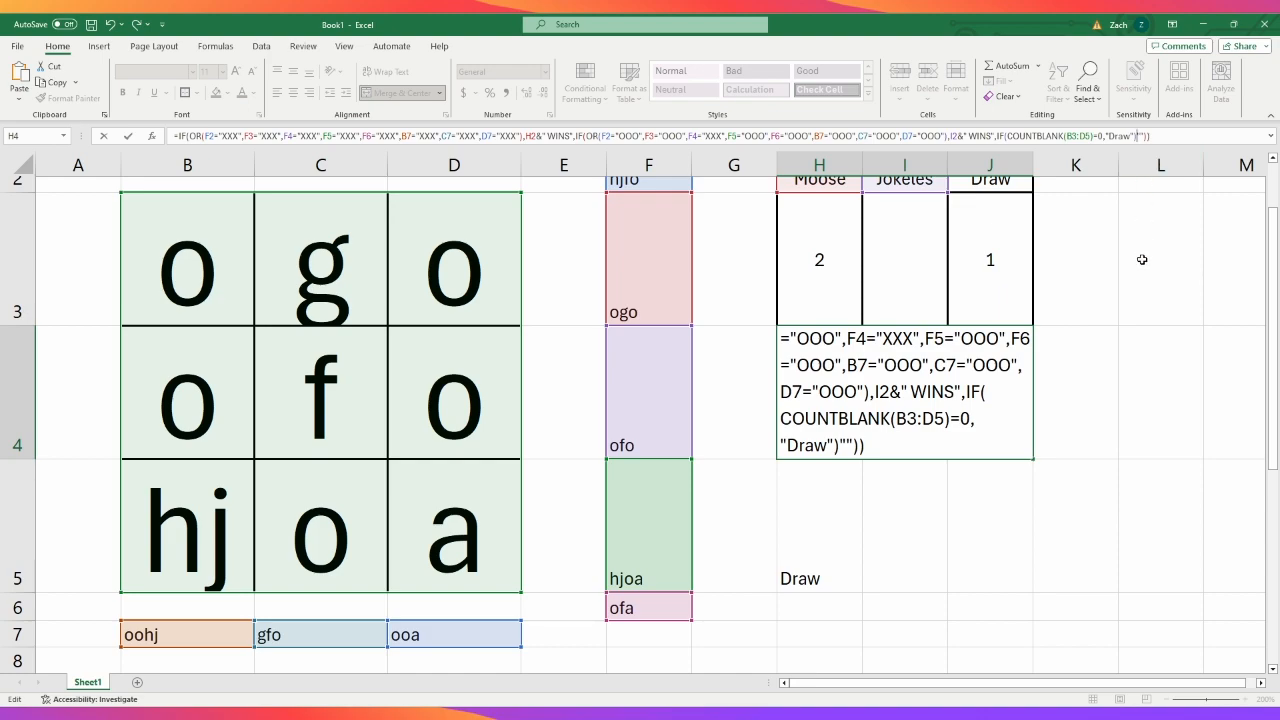
{"action": "key", "text": "BackSpace"}
{"action": "type", "text": ","}
{"action": "key", "text": "Return"}
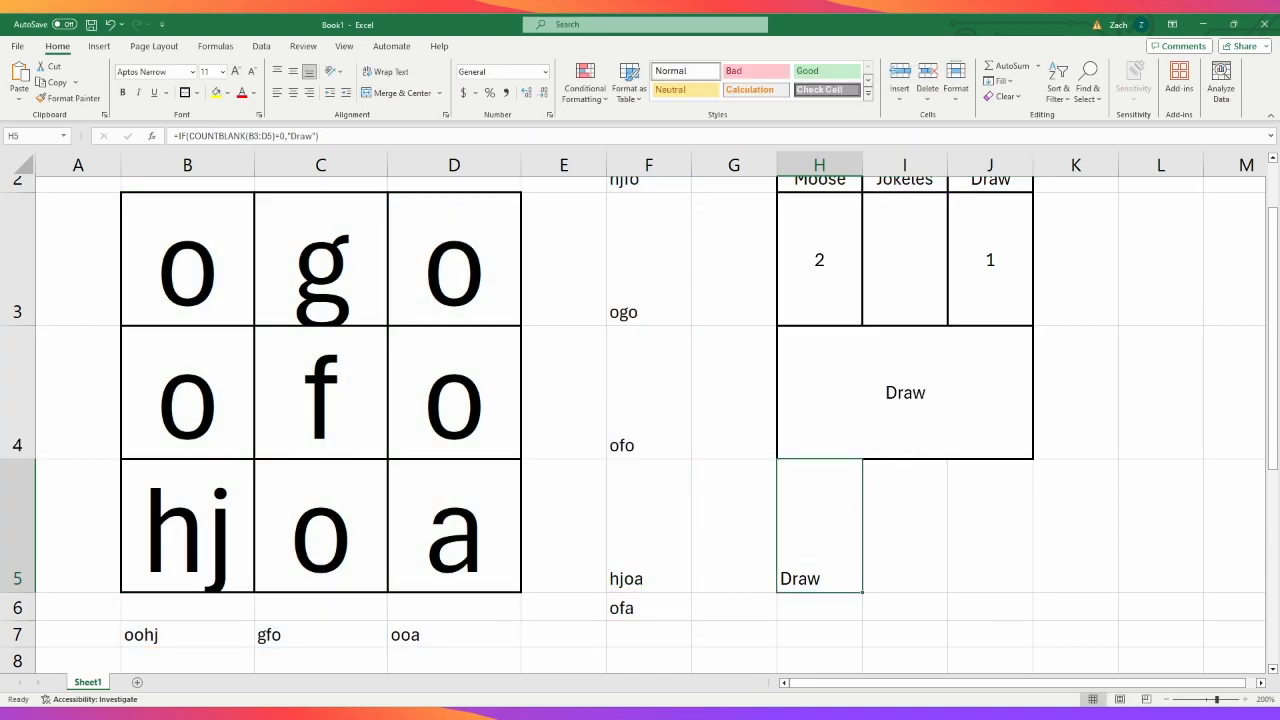
- Enter o in C3 to complete the top row and check the H4 result on a full board
{"action": "scroll", "coordinate": [703, 408], "scroll_direction": "up", "scroll_amount": 2}
{"action": "left_click", "coordinate": [349, 371]}
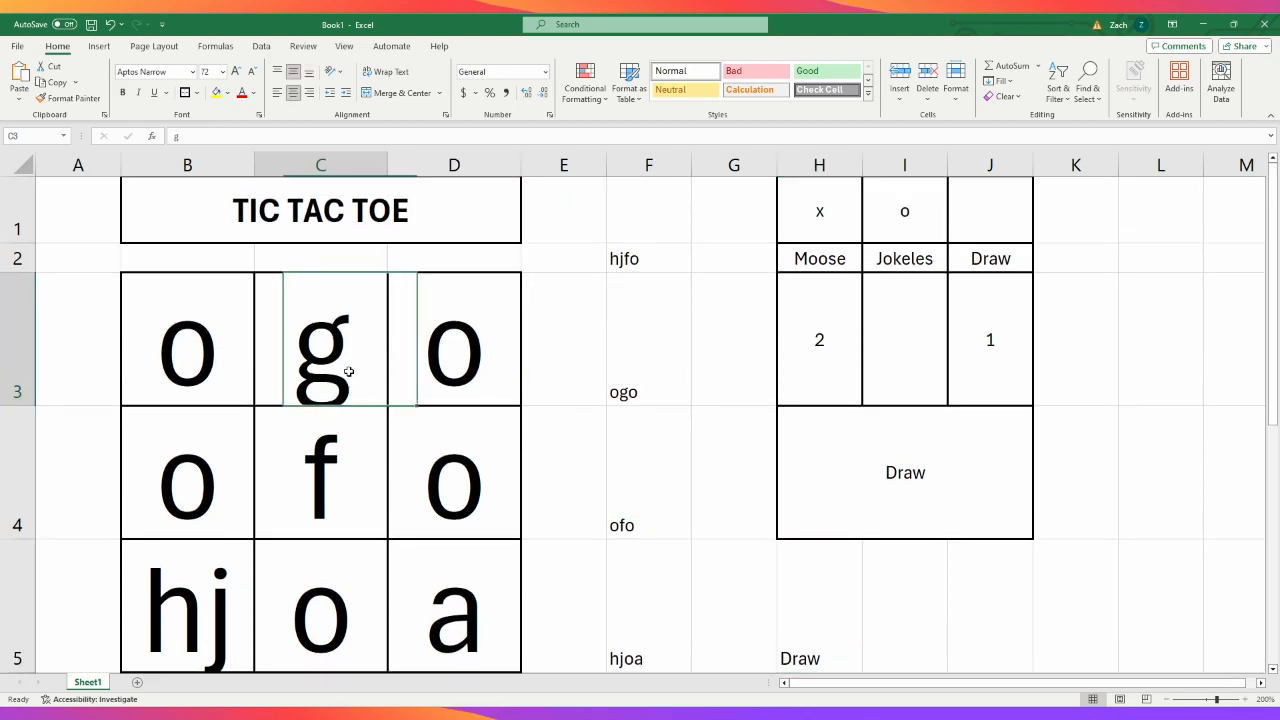
{"action": "type", "text": "o"}
{"action": "key", "text": "Return"}
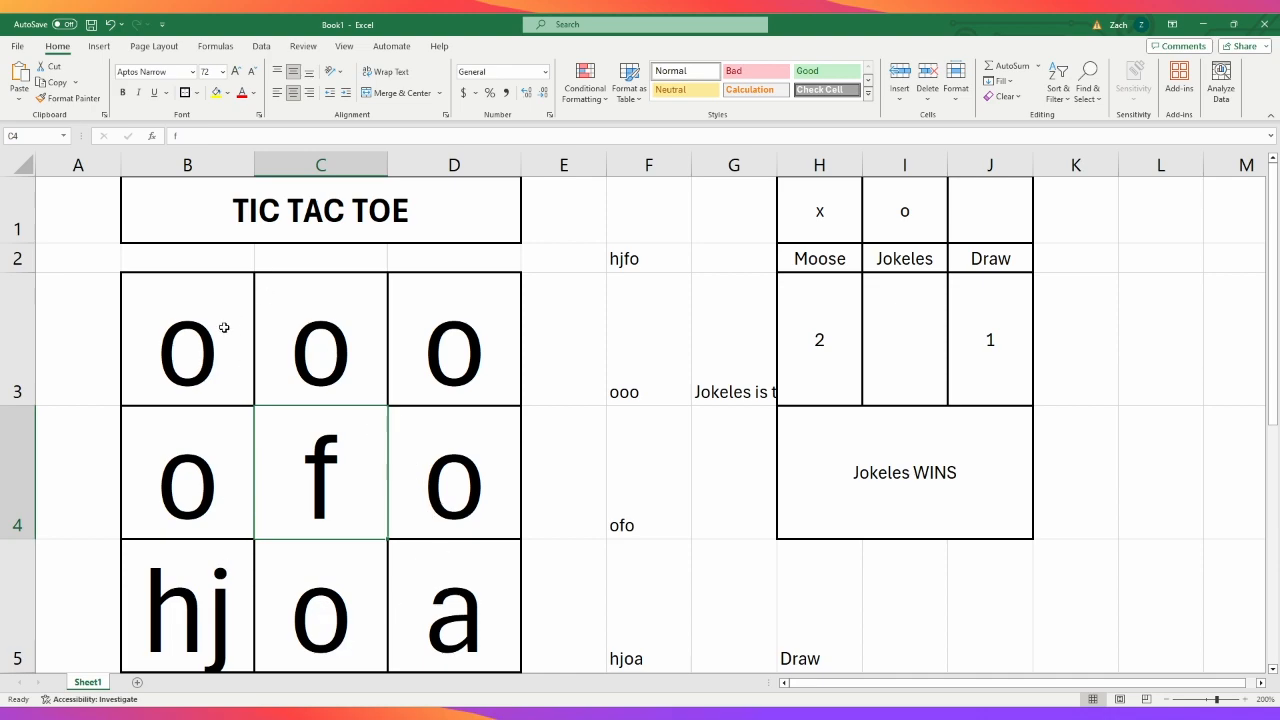
{"action": "left_click", "coordinate": [979, 485]}
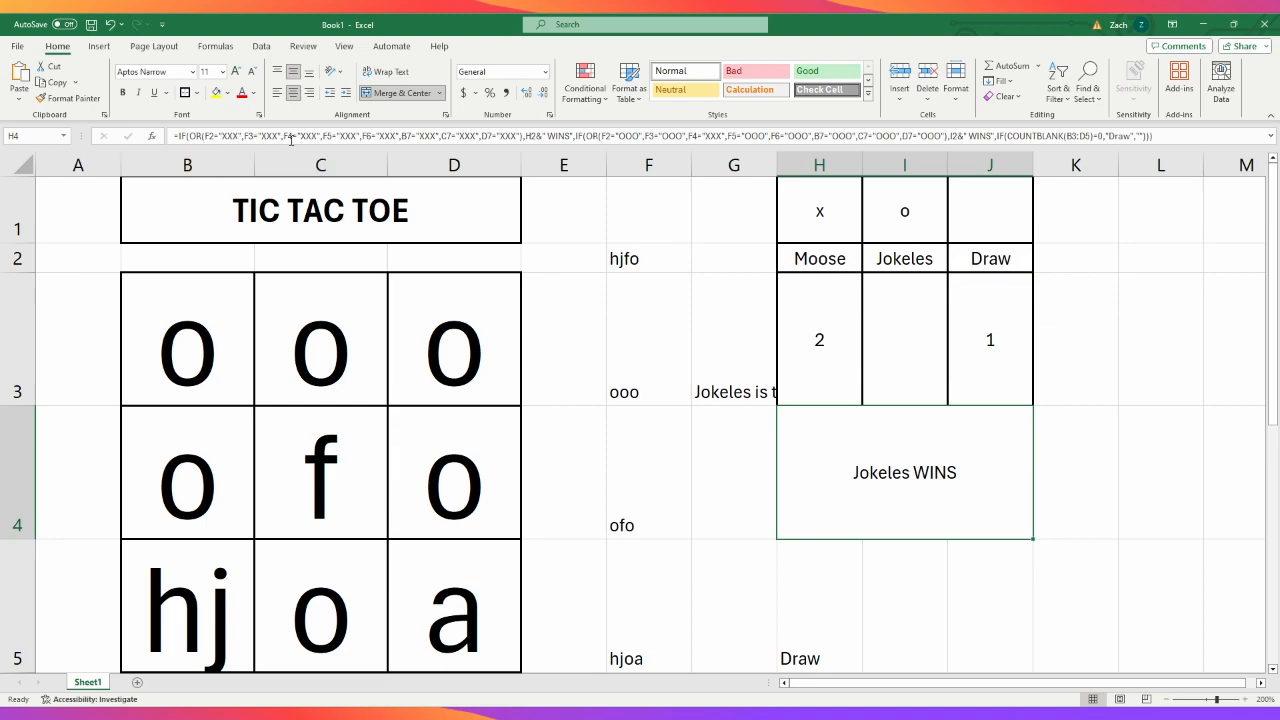
- Enter x in B4, C4 and D4 to test a middle-row win for X, and inspect the H4 formula
{"action": "left_click", "coordinate": [231, 478]}
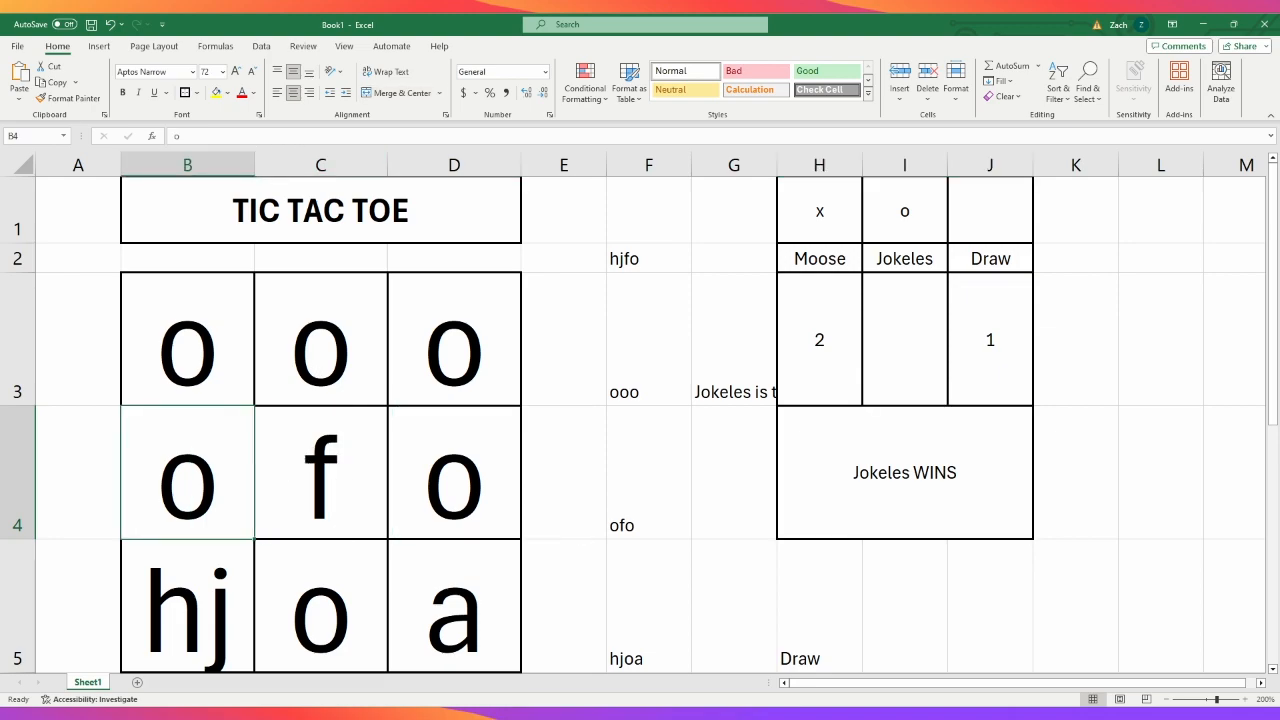
{"action": "type", "text": "x"}
{"action": "key", "text": "Tab"}
{"action": "type", "text": "x"}
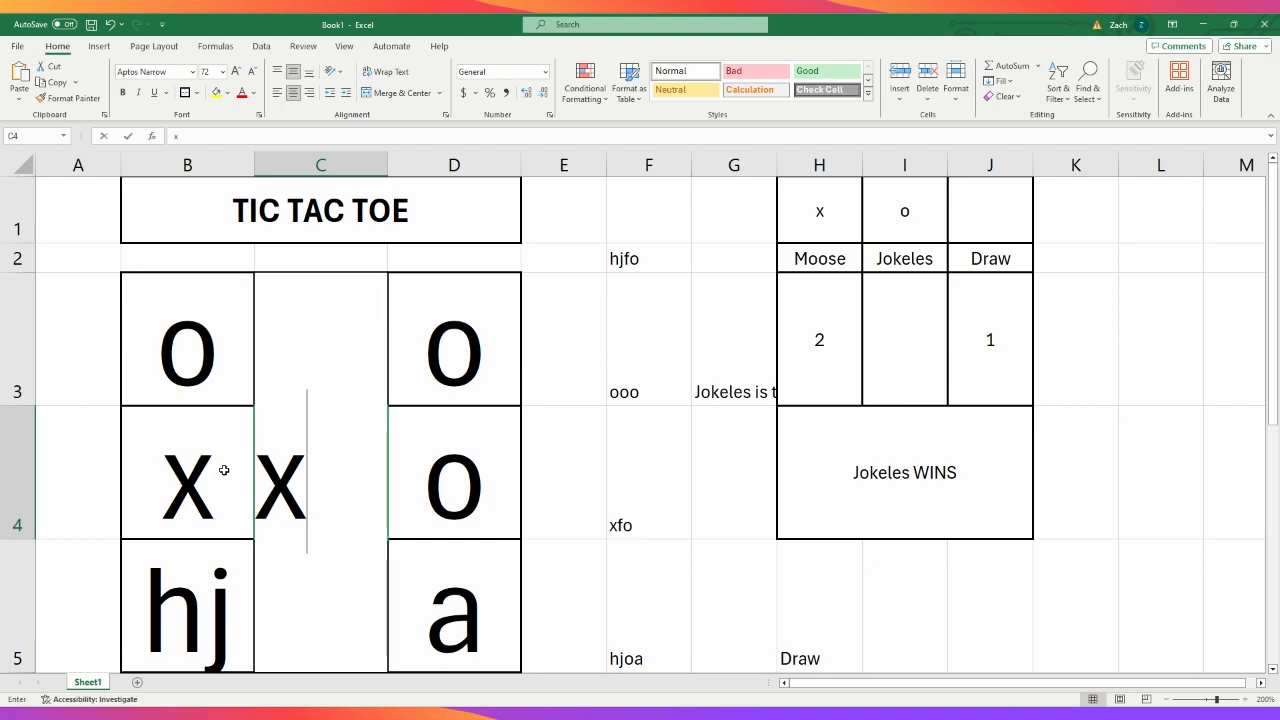
{"action": "key", "text": "Tab"}
{"action": "type", "text": "x"}
{"action": "key", "text": "Return"}
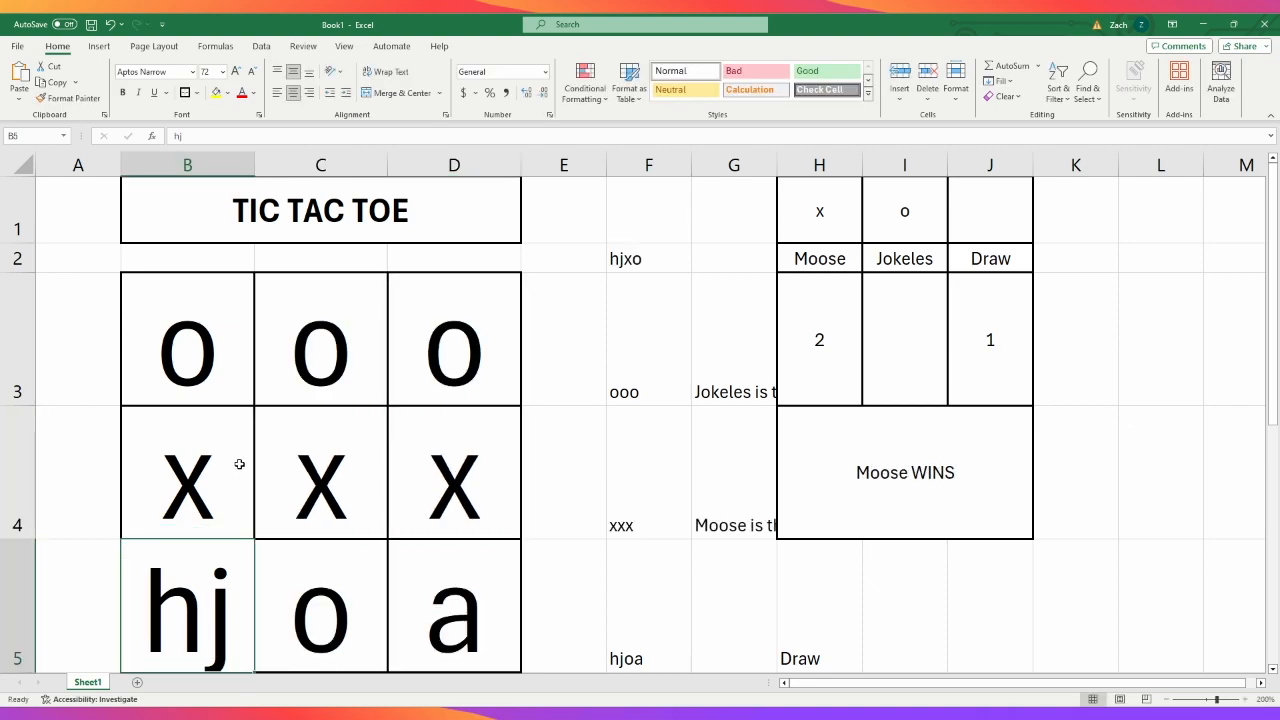
{"action": "left_click", "coordinate": [446, 500]}
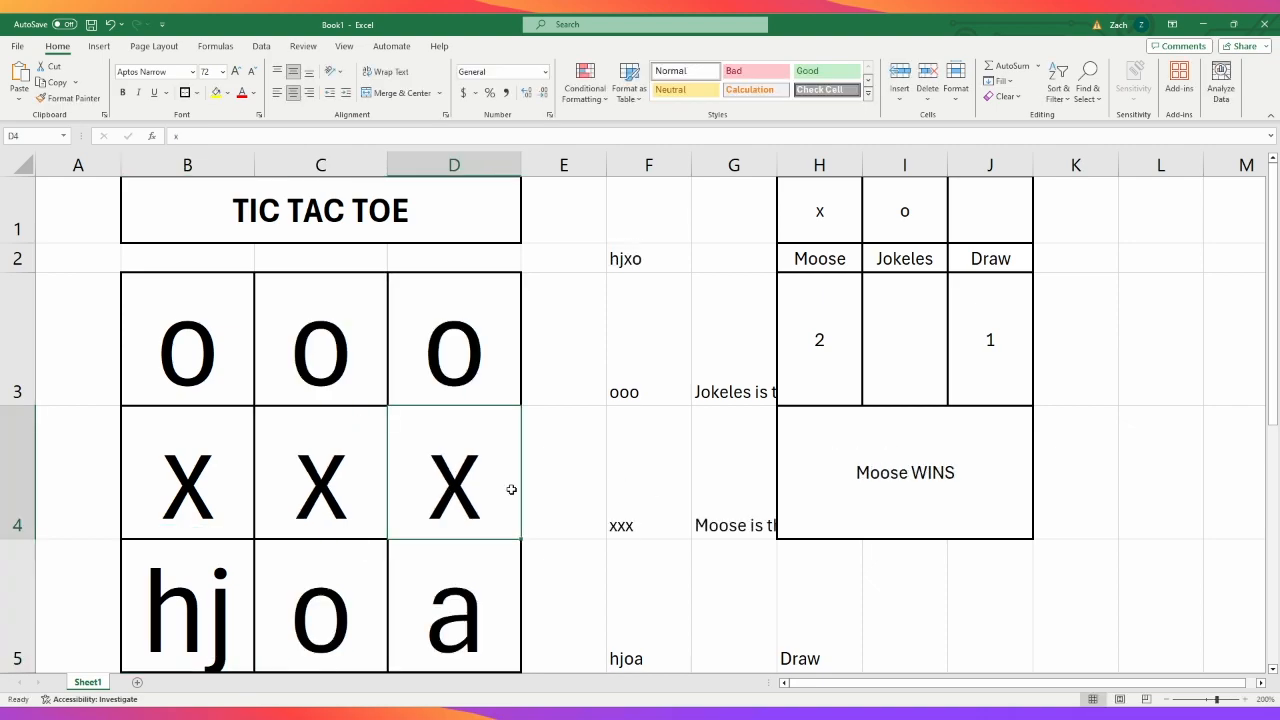
{"action": "left_click", "coordinate": [921, 470]}
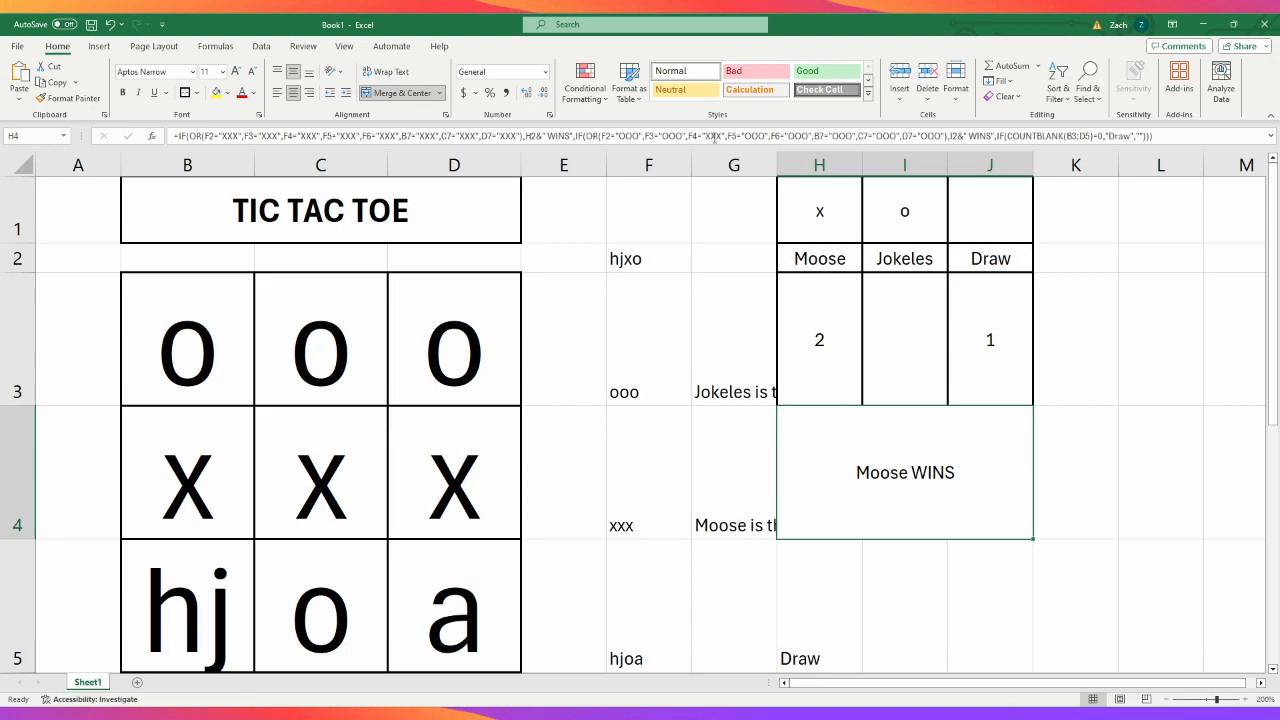
- Remove the mistaken XXX from the F4 comparison in the O-win part of the H4 formula, leaving empty quotes
{"action": "double_click", "coordinate": [713, 136]}
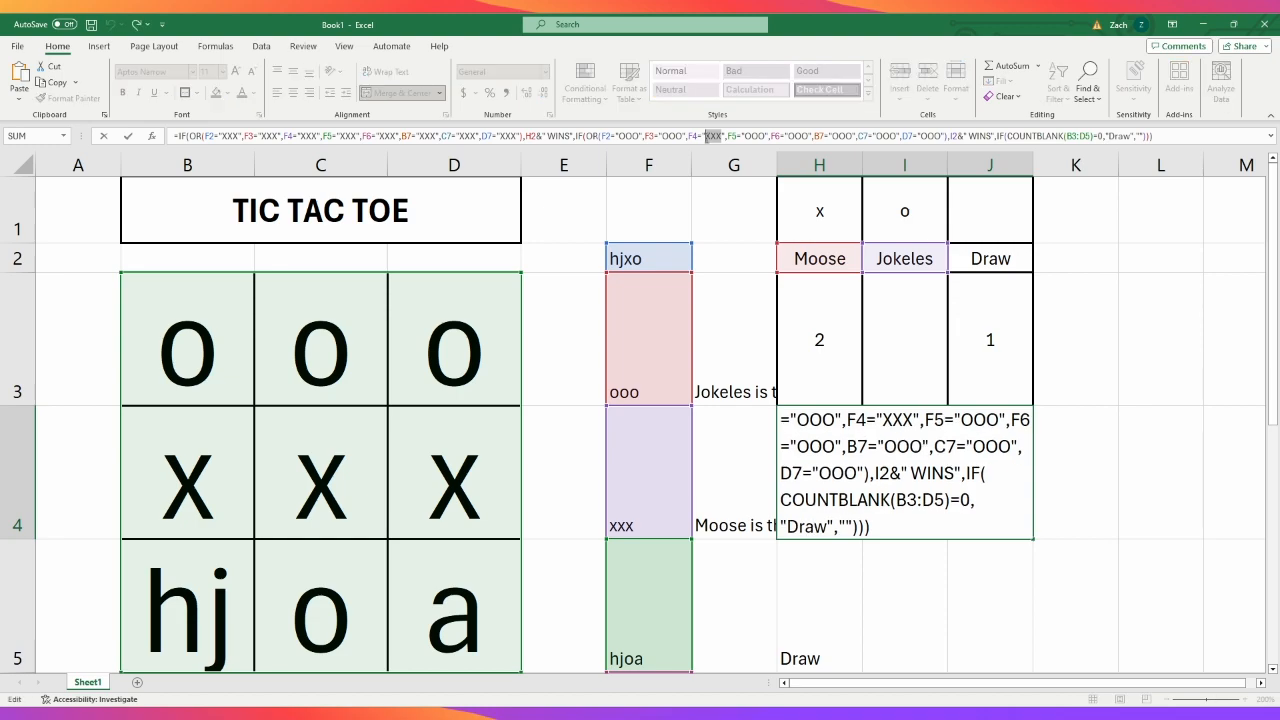
{"action": "type", "text": "ooo"}
{"action": "key", "text": "BackSpace"}
{"action": "key", "text": "BackSpace"}
{"action": "key", "text": "BackSpace"}
{"action": "key", "text": "Return"}
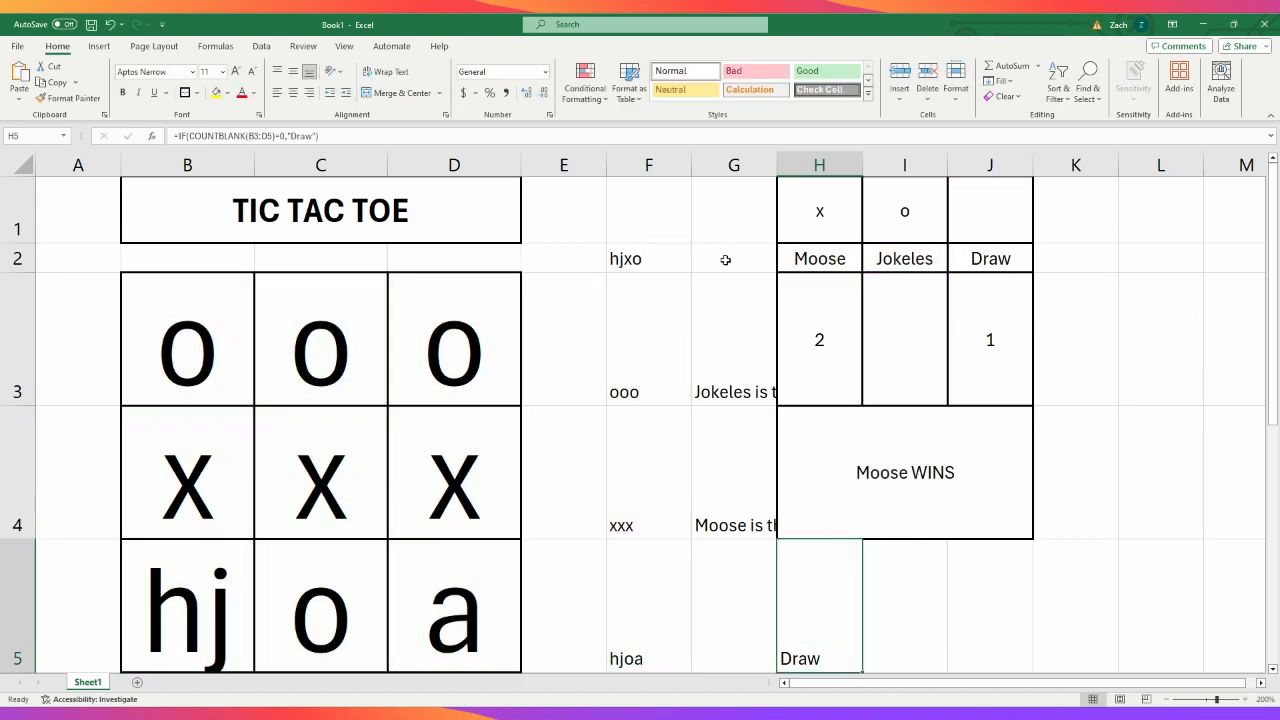
- Complete the F4 comparison in the O-win part of the H4 formula with "OOO" and review the formula
{"action": "left_click", "coordinate": [829, 420]}
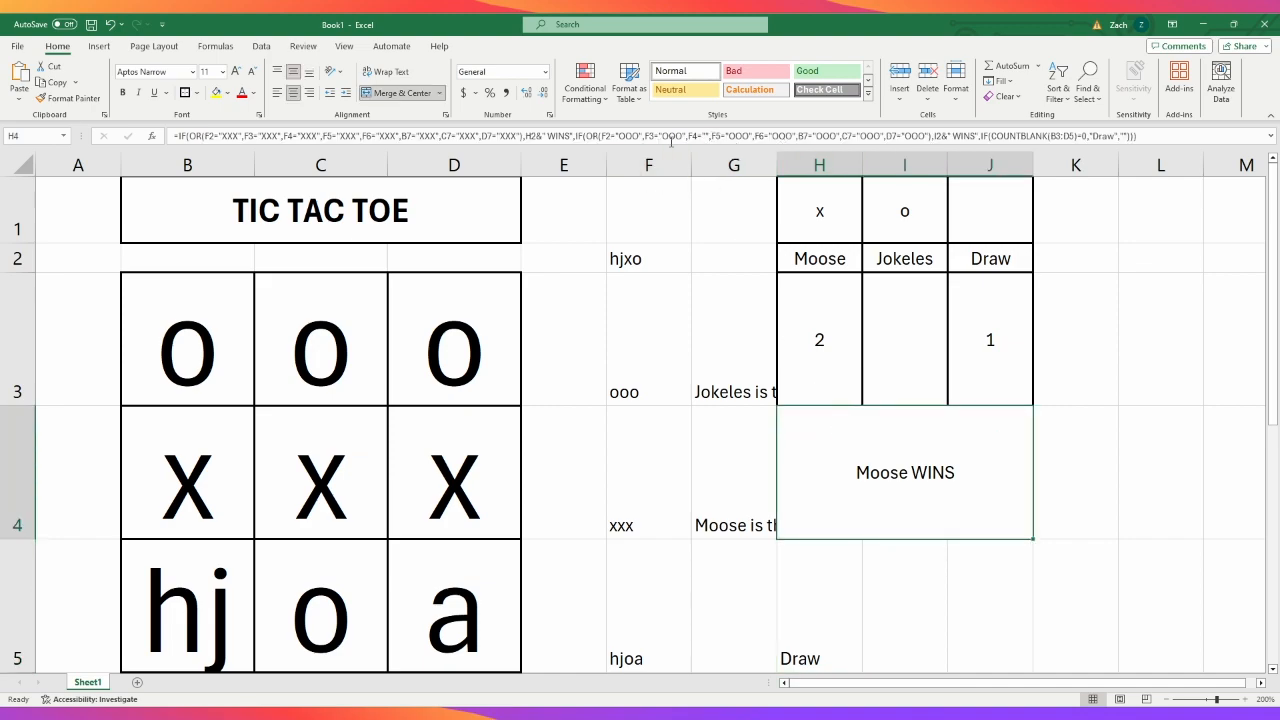
{"action": "left_click", "coordinate": [718, 336]}
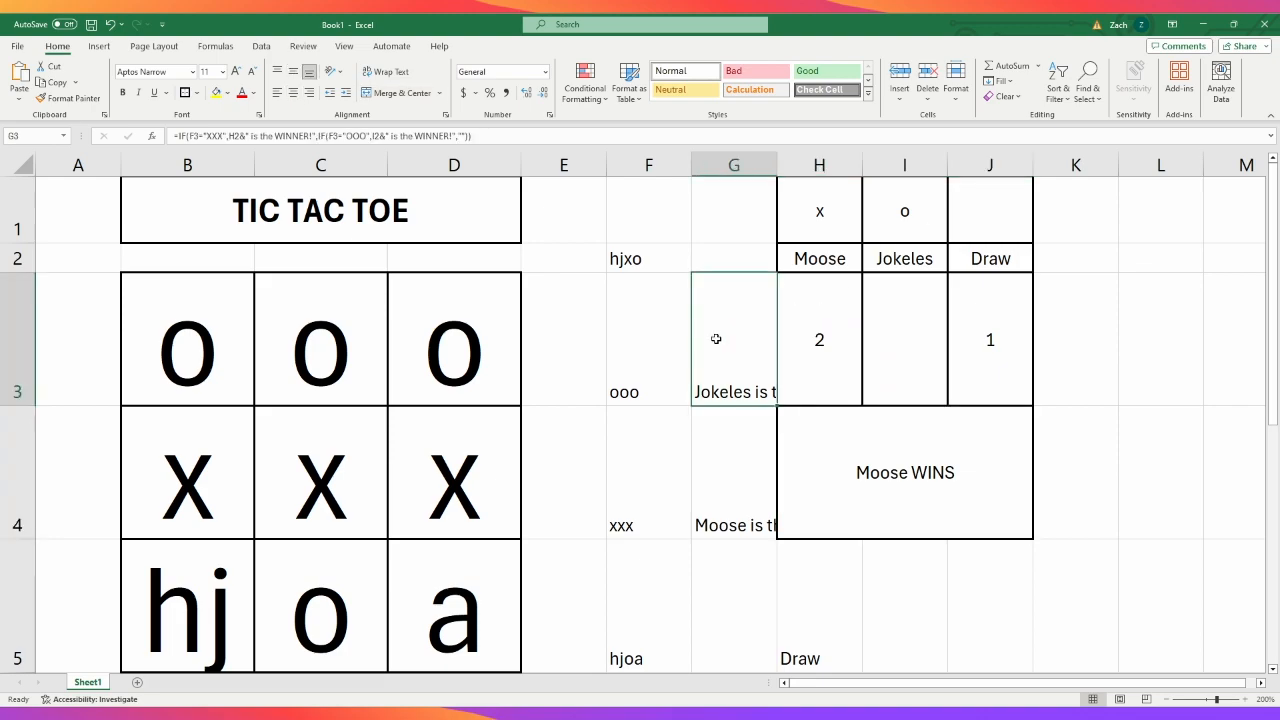
{"action": "left_click", "coordinate": [713, 448]}
{"action": "left_click", "coordinate": [897, 449]}
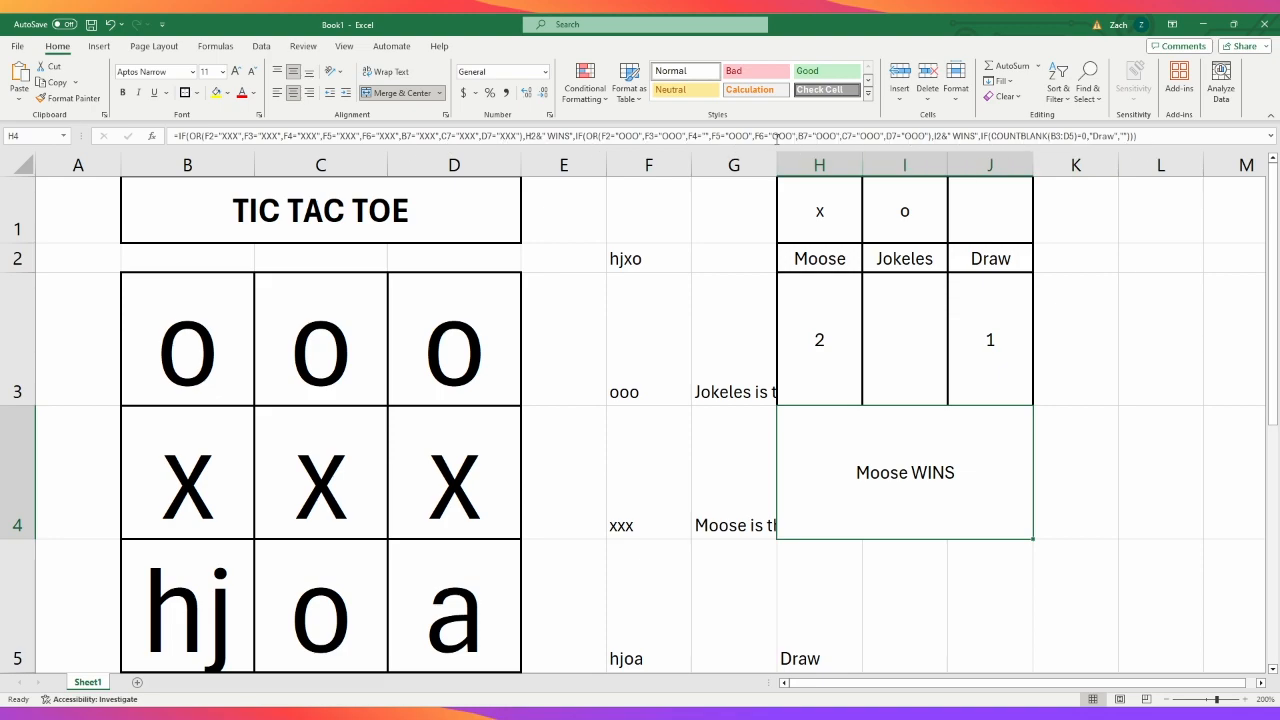
{"action": "left_click", "coordinate": [706, 136]}
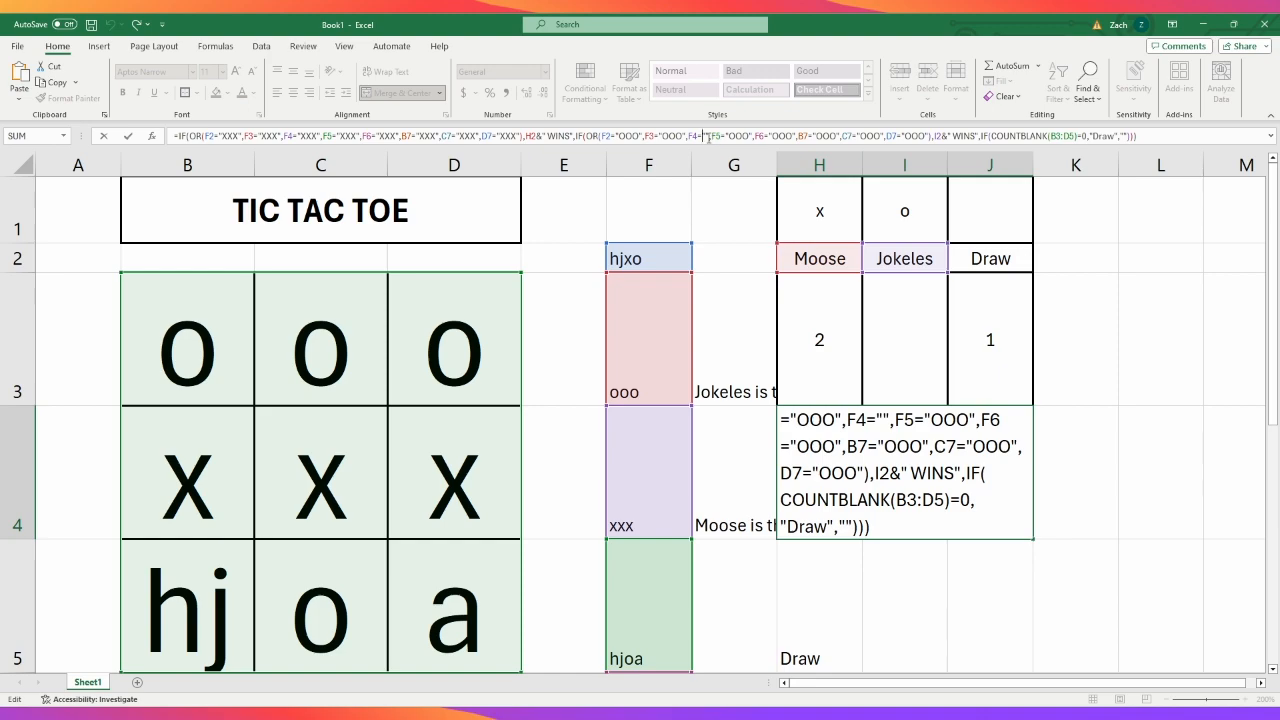
{"action": "type", "text": "ooo"}
{"action": "key", "text": "BackSpace"}
{"action": "key", "text": "BackSpace"}
{"action": "key", "text": "BackSpace"}
{"action": "type", "text": "OOO"}
{"action": "key", "text": "Return"}
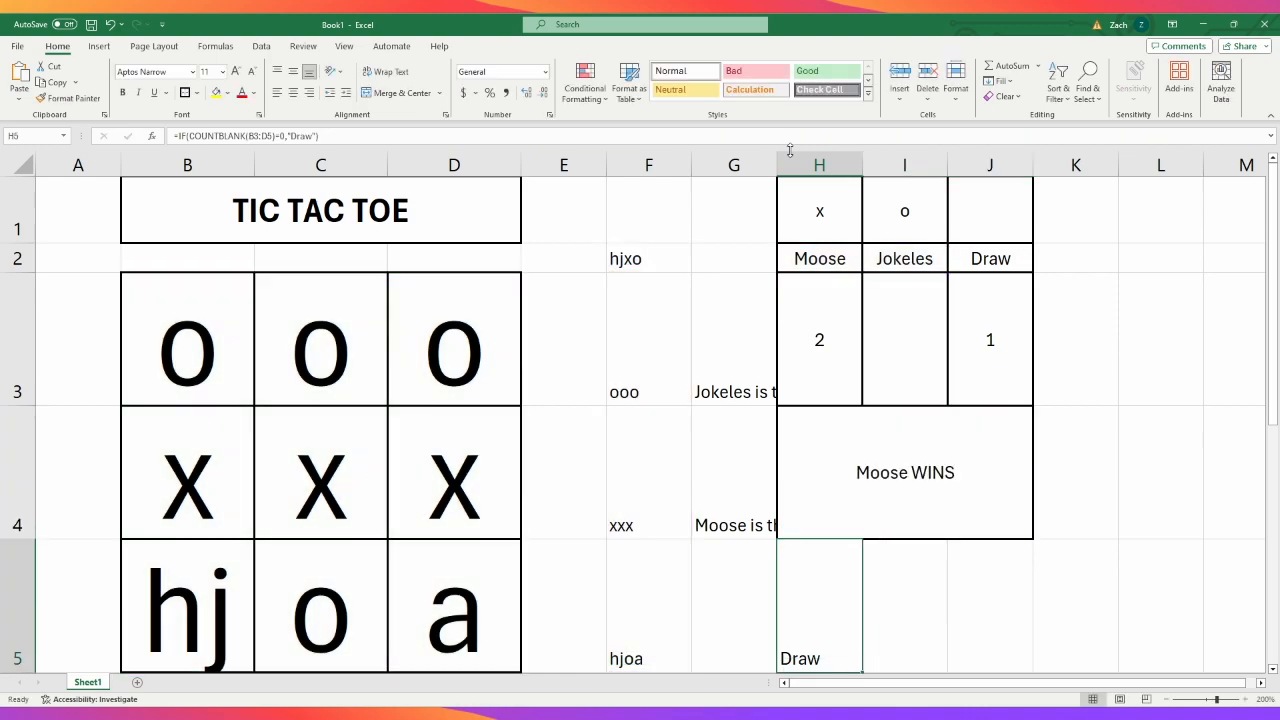
{"action": "left_click", "coordinate": [923, 448]}
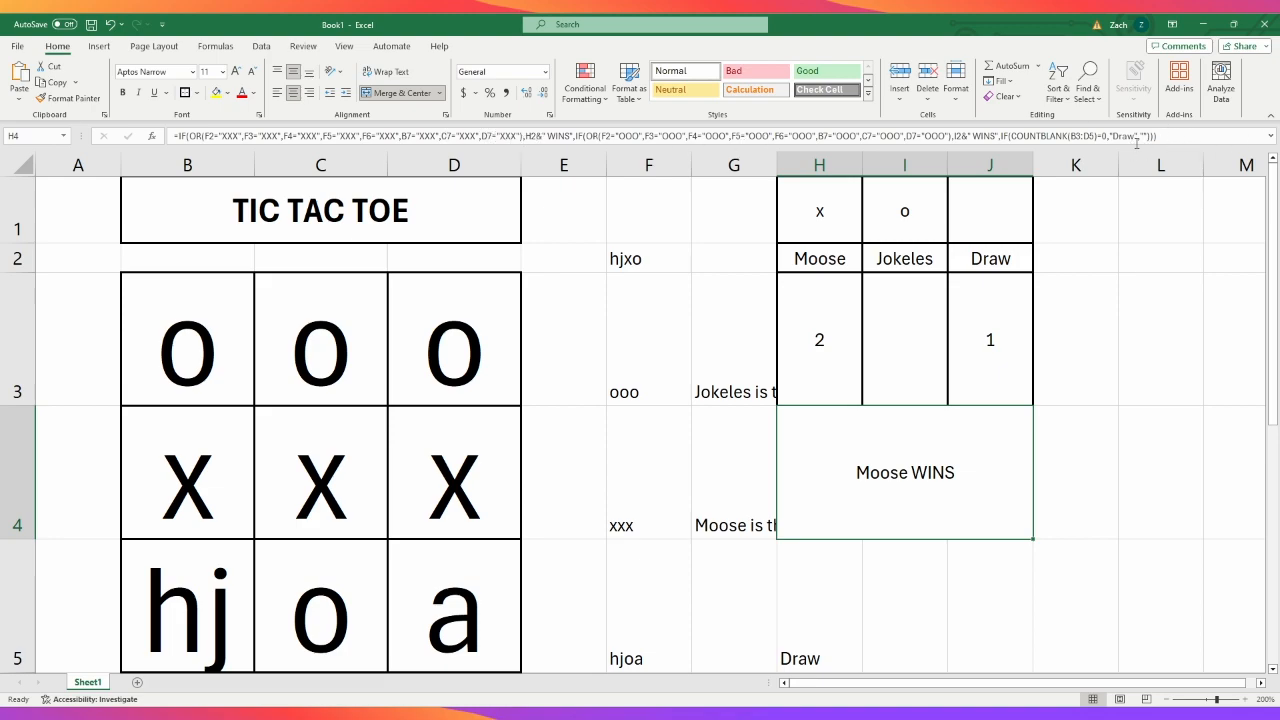
{"action": "left_click", "coordinate": [1150, 494]}
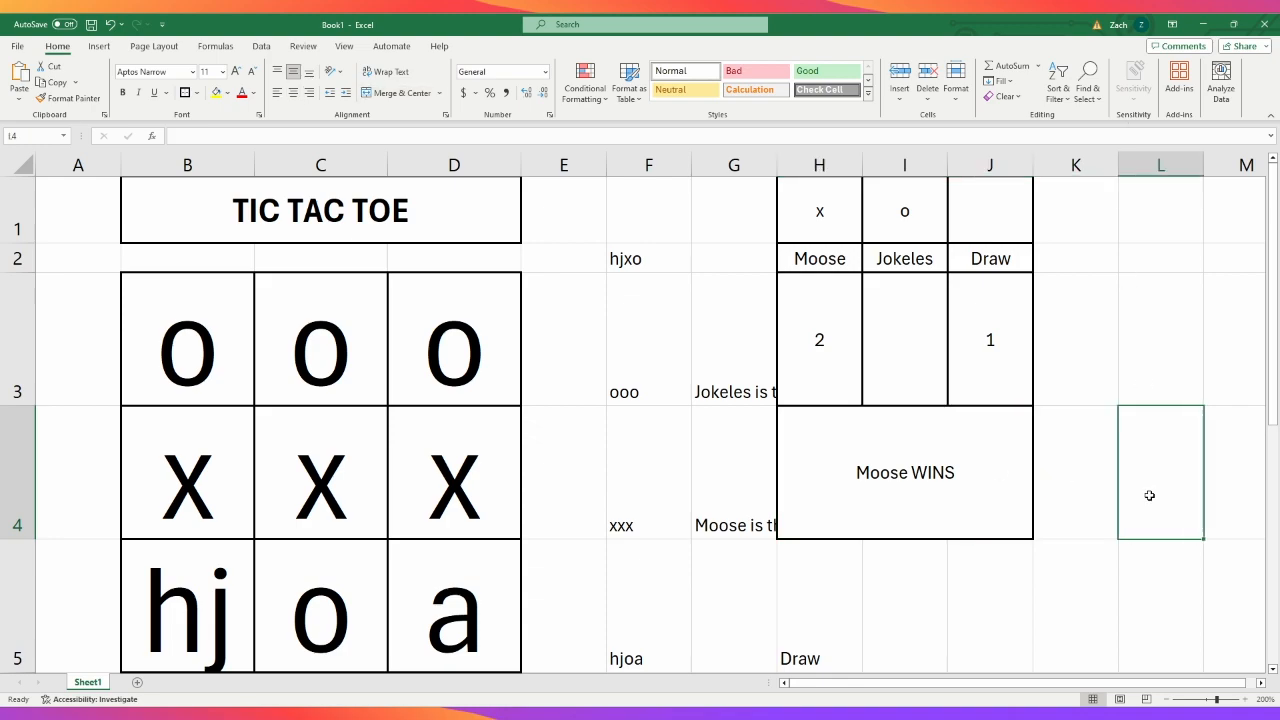
{"action": "left_click", "coordinate": [1092, 566]}
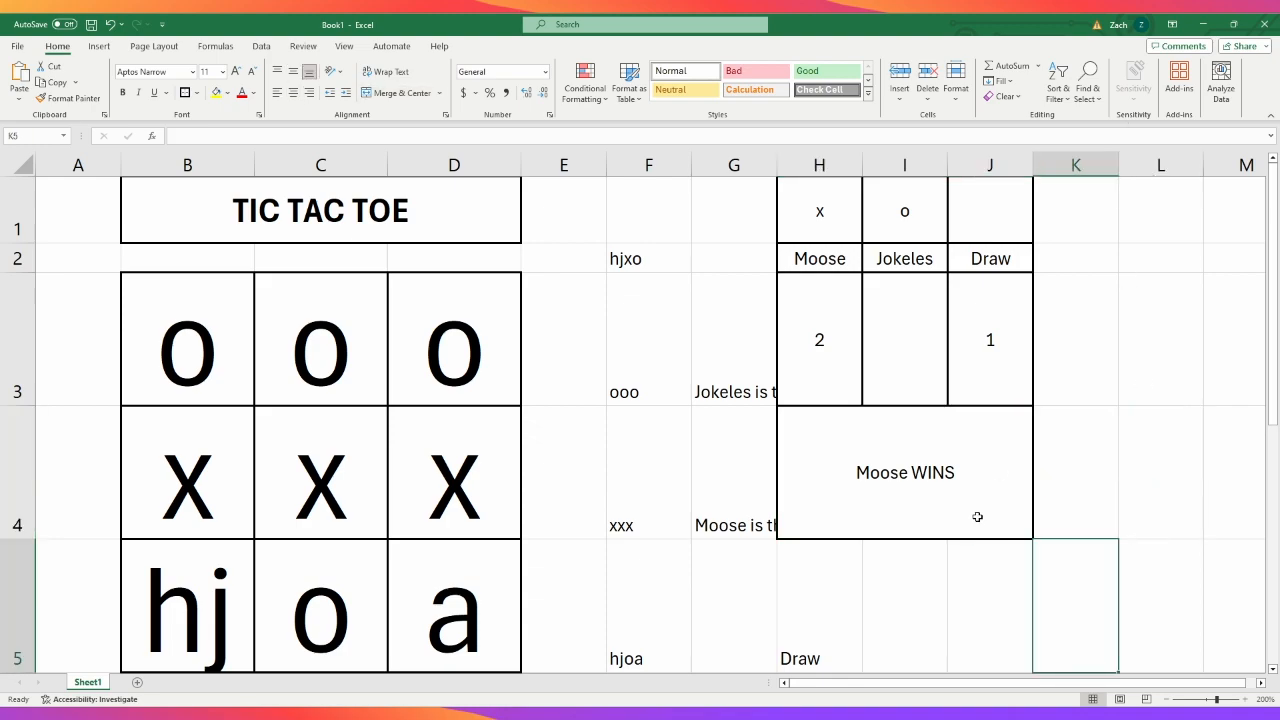
- Hide helper columns F and G and rows 7 and 8
{"action": "left_click_drag", "start_coordinate": [740, 165], "coordinate": [661, 180]}
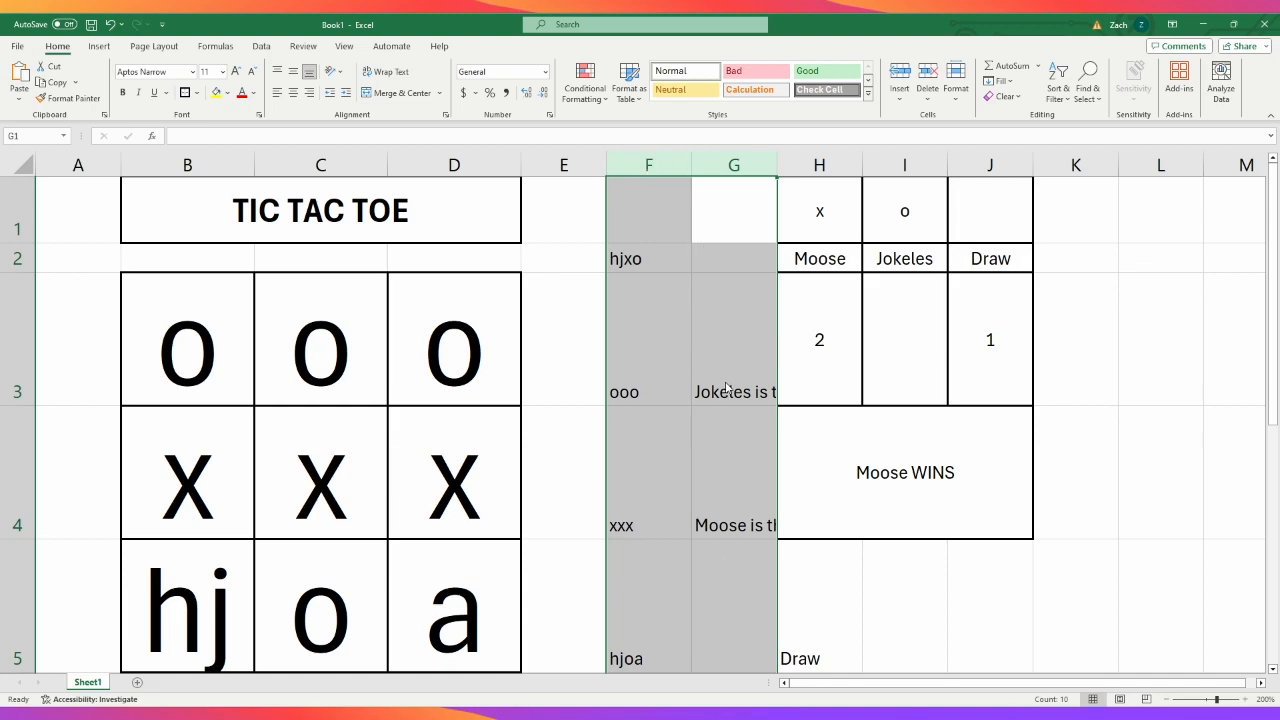
{"action": "key", "text": "ctrl+0"}
{"action": "scroll", "coordinate": [817, 589], "scroll_direction": "down", "scroll_amount": 1}
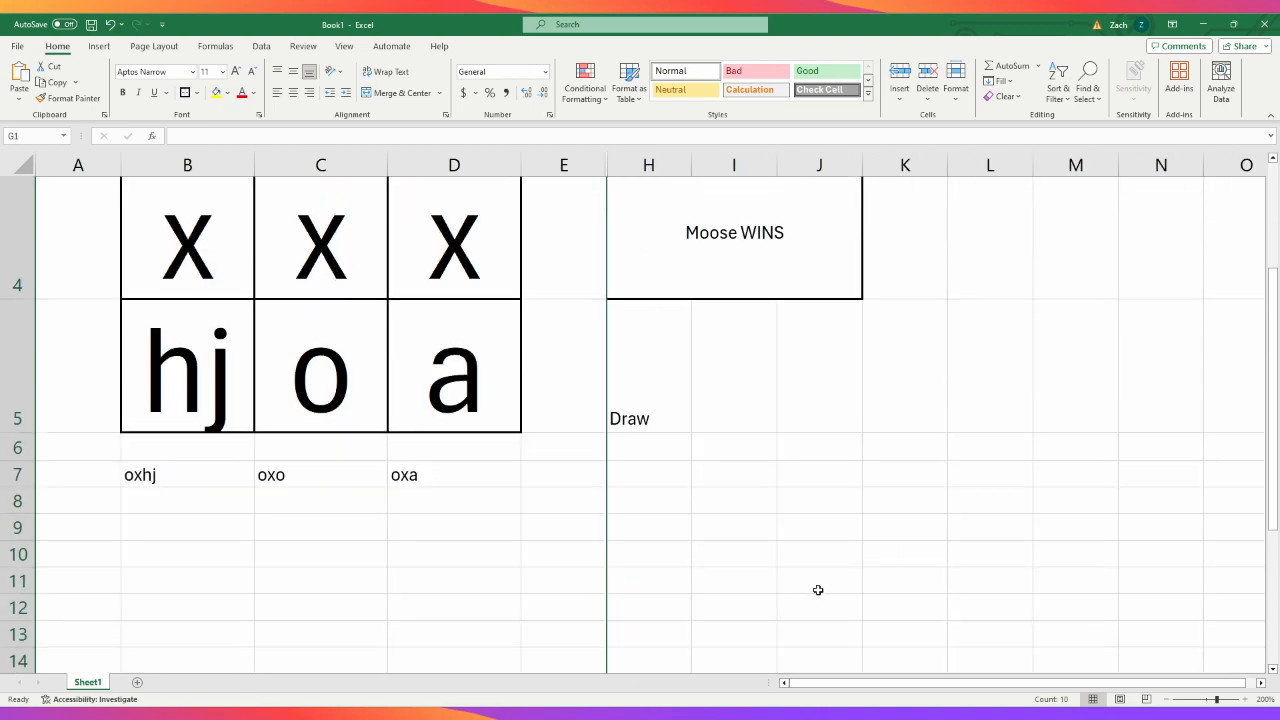
{"action": "left_click", "coordinate": [12, 476]}
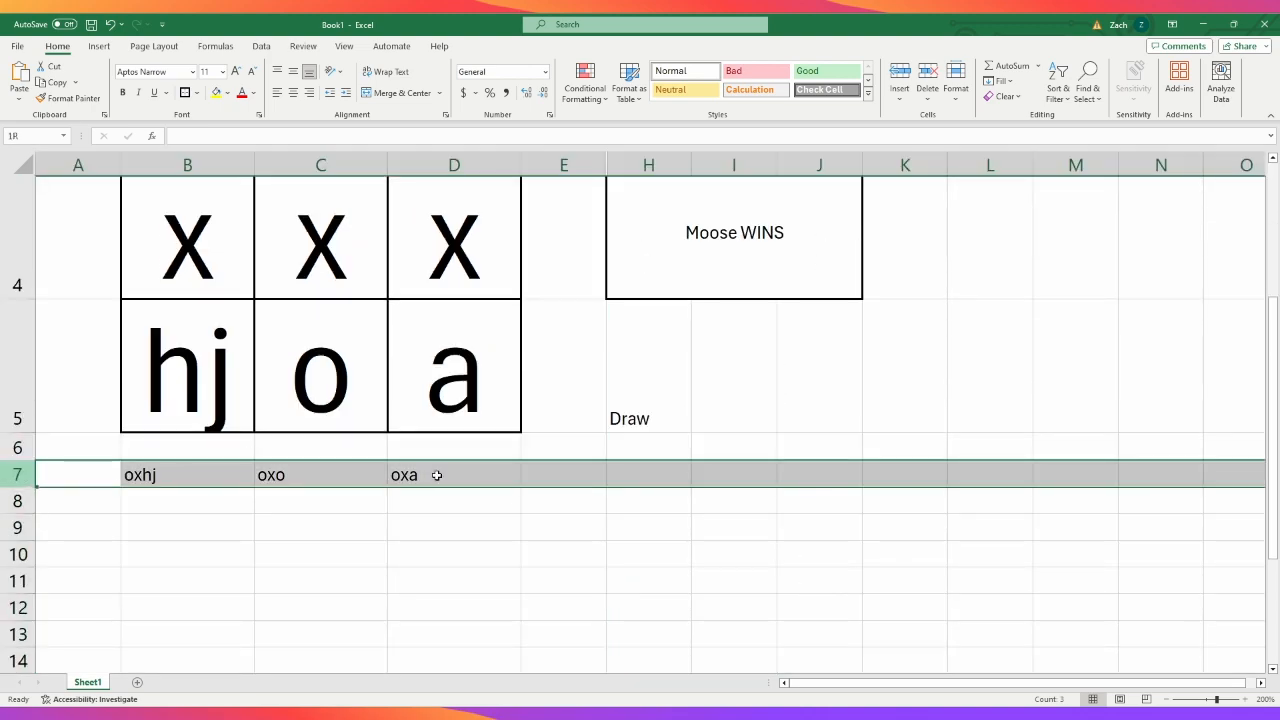
{"action": "left_click_drag", "start_coordinate": [14, 476], "coordinate": [16, 500]}
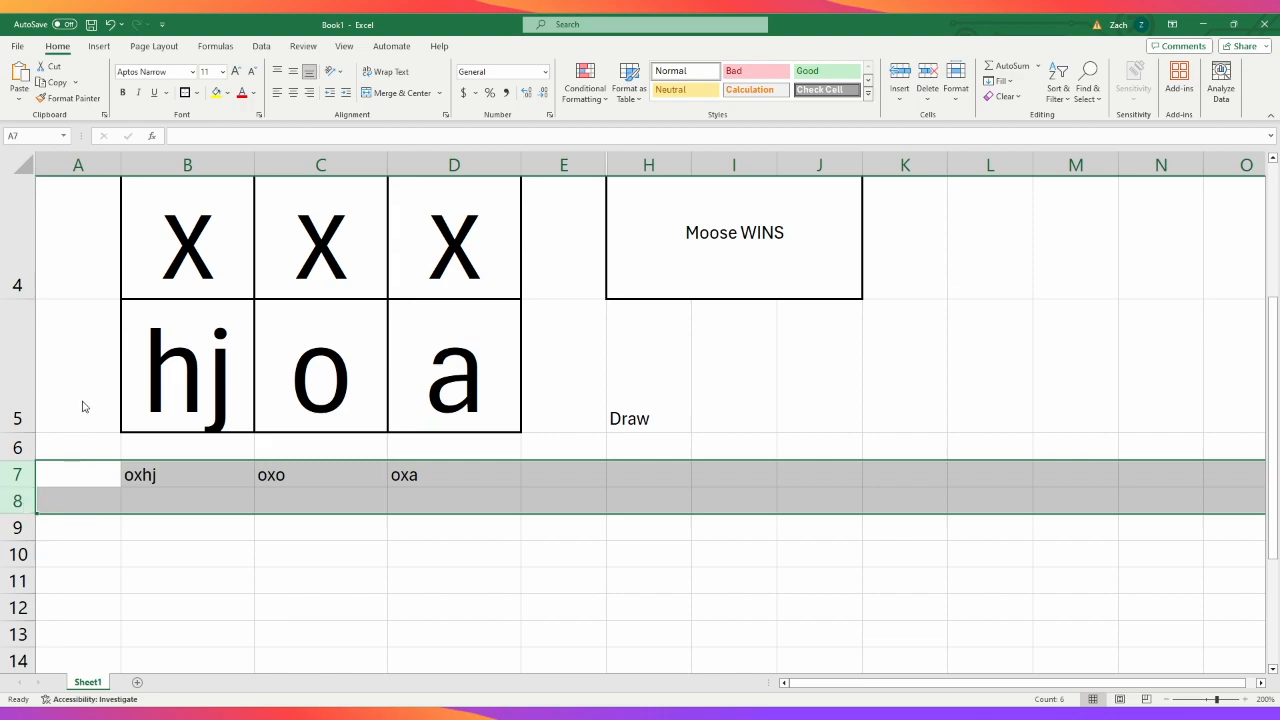
{"action": "key", "text": "ctrl+9"}
{"action": "left_click", "coordinate": [664, 580]}
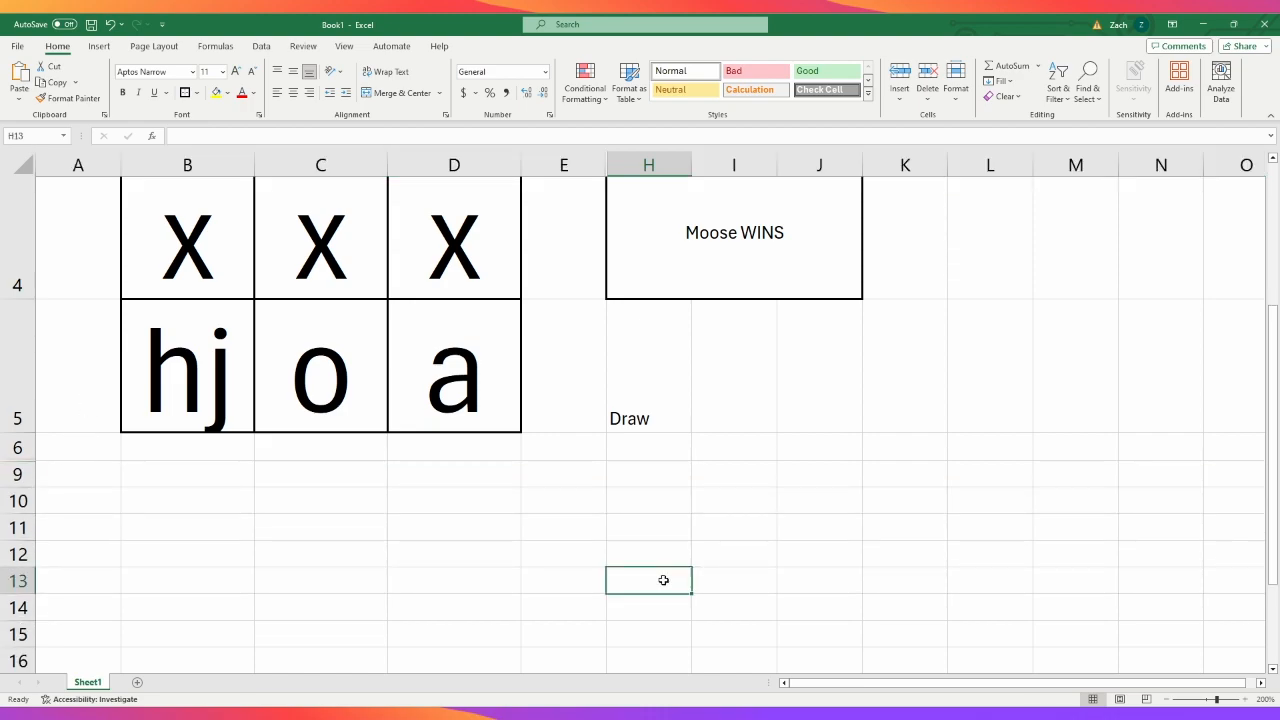
- Delete the leftover draw formula from H5 below the scoreboard
{"action": "scroll", "coordinate": [881, 536], "scroll_direction": "up", "scroll_amount": 3}
{"action": "scroll", "coordinate": [881, 536], "scroll_direction": "down", "scroll_amount": 1}
{"action": "left_click", "coordinate": [633, 516]}
{"action": "key", "text": "Delete"}
{"action": "left_click", "coordinate": [1131, 586]}
{"action": "scroll", "coordinate": [975, 584], "scroll_direction": "up", "scroll_amount": 2}
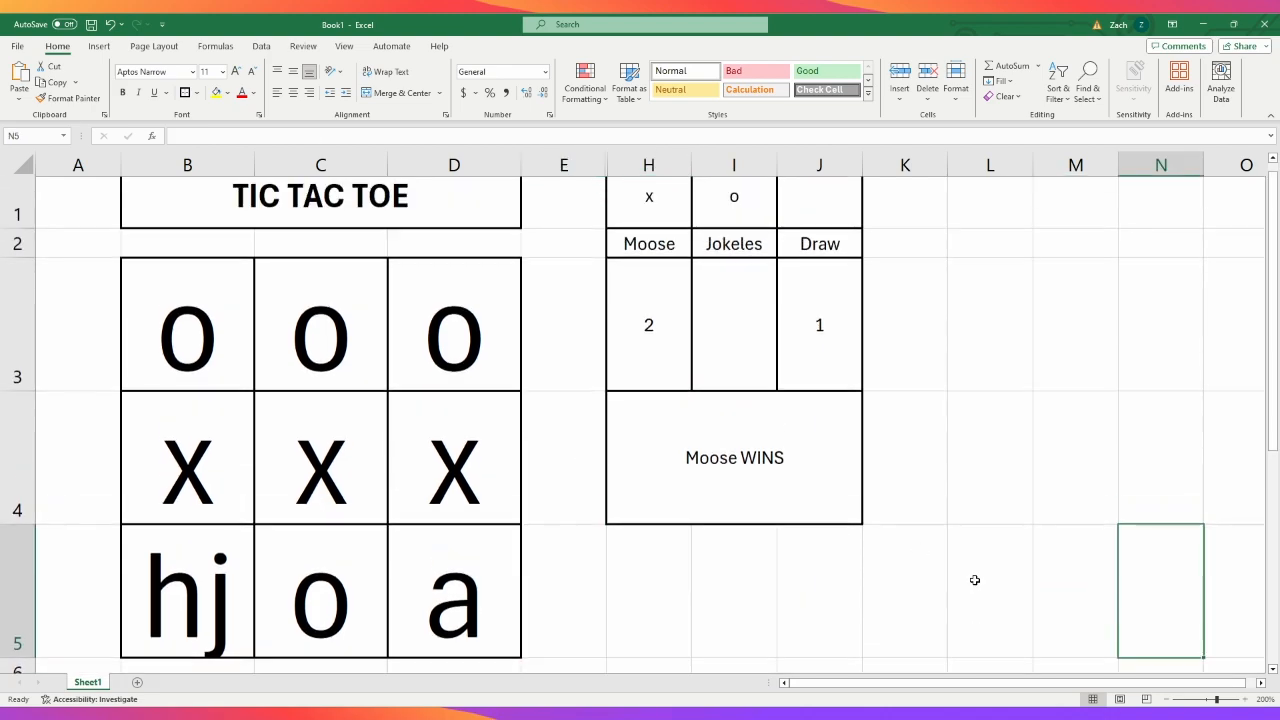
- Move the scoreboard from H1:J4 down to H3:J6, in line with the game board
{"action": "left_click", "coordinate": [655, 210]}
{"action": "left_click_drag", "start_coordinate": [655, 210], "coordinate": [817, 478]}
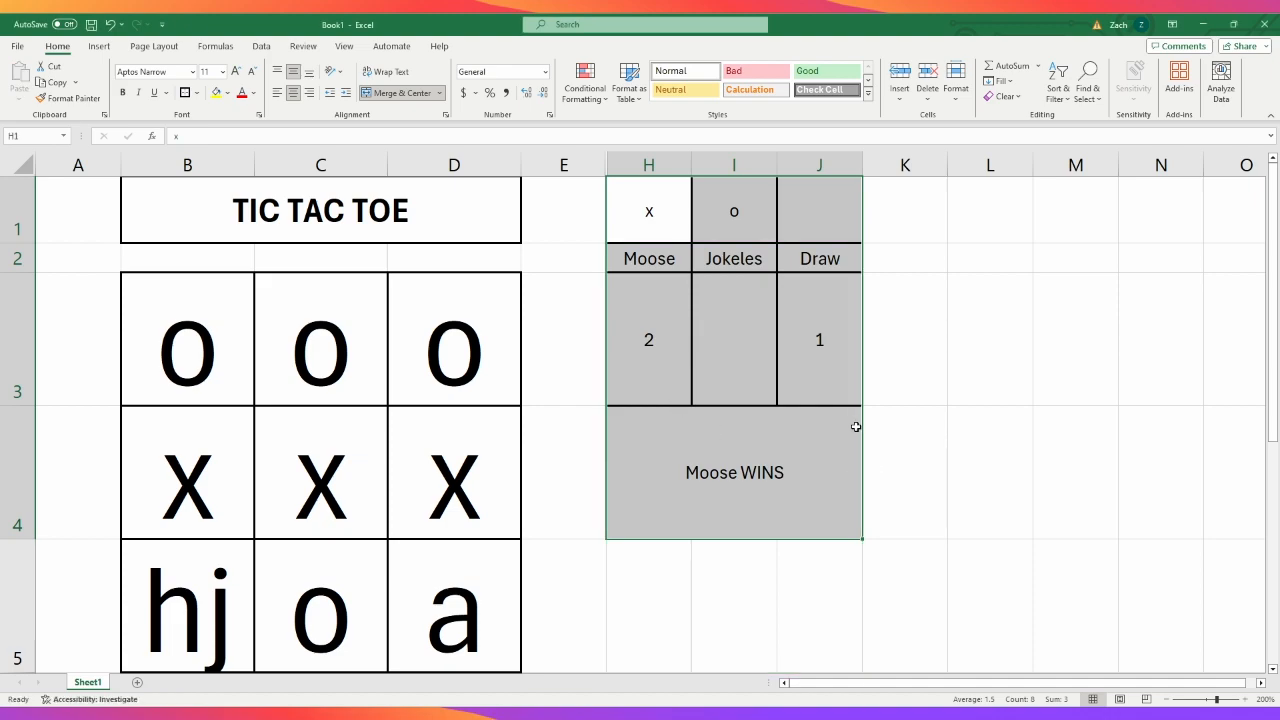
{"action": "left_click_drag", "start_coordinate": [863, 443], "coordinate": [1168, 548]}
{"action": "left_click_drag", "start_coordinate": [946, 526], "coordinate": [677, 552]}
{"action": "left_click", "coordinate": [908, 529]}
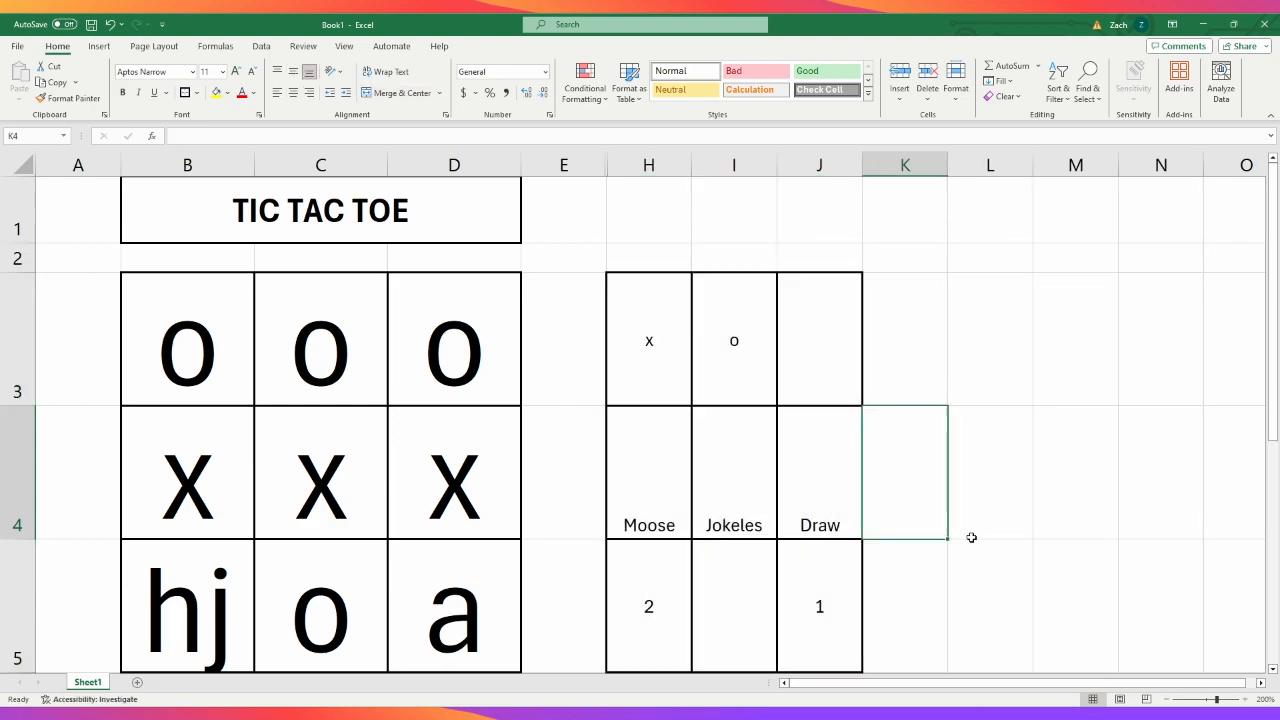
{"action": "scroll", "coordinate": [986, 534], "scroll_direction": "down", "scroll_amount": 2}
{"action": "scroll", "coordinate": [986, 537], "scroll_direction": "up", "scroll_amount": 1}
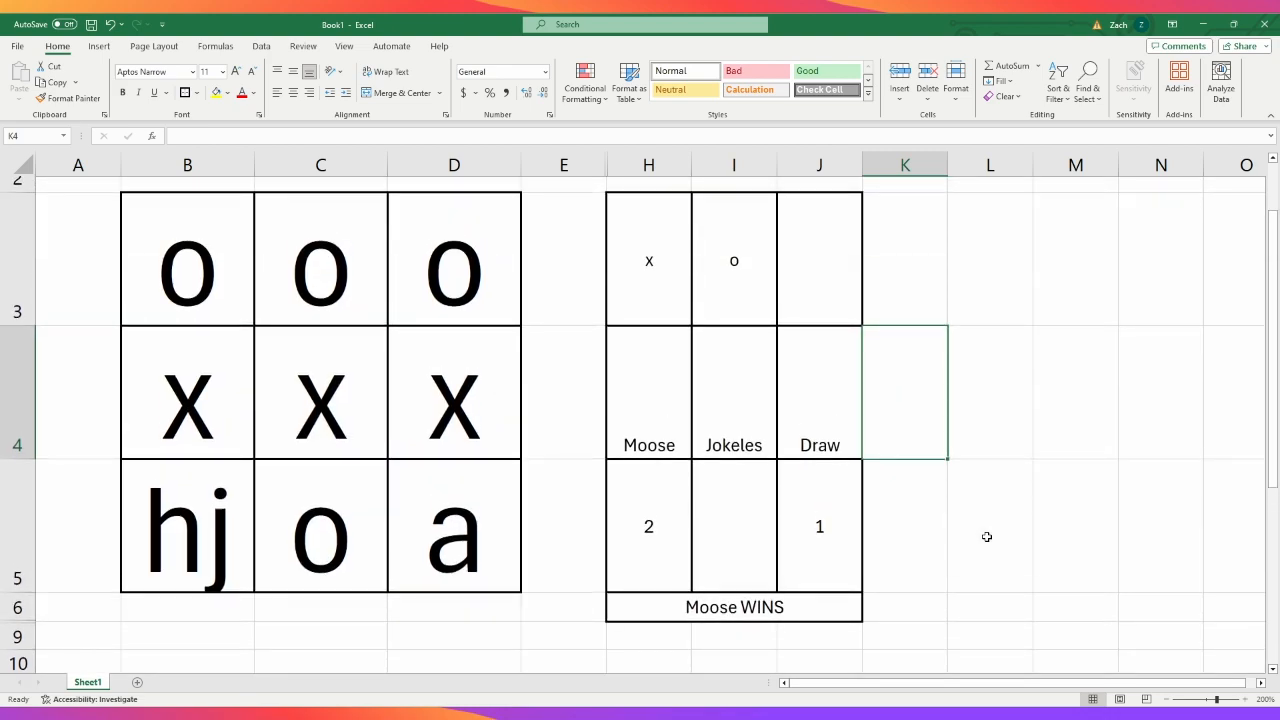
{"action": "scroll", "coordinate": [986, 534], "scroll_direction": "up", "scroll_amount": 1}
{"action": "left_click_drag", "start_coordinate": [645, 294], "coordinate": [823, 623]}
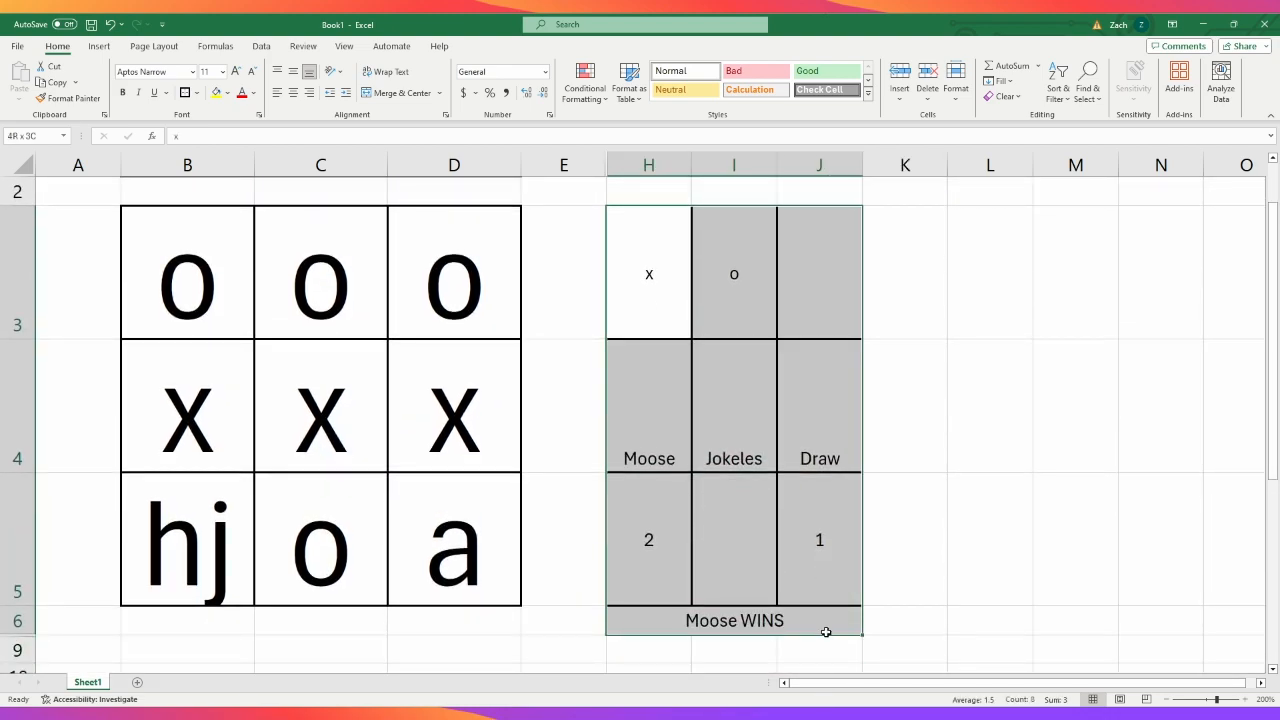
{"action": "scroll", "coordinate": [900, 420], "scroll_direction": "up", "scroll_amount": 1}
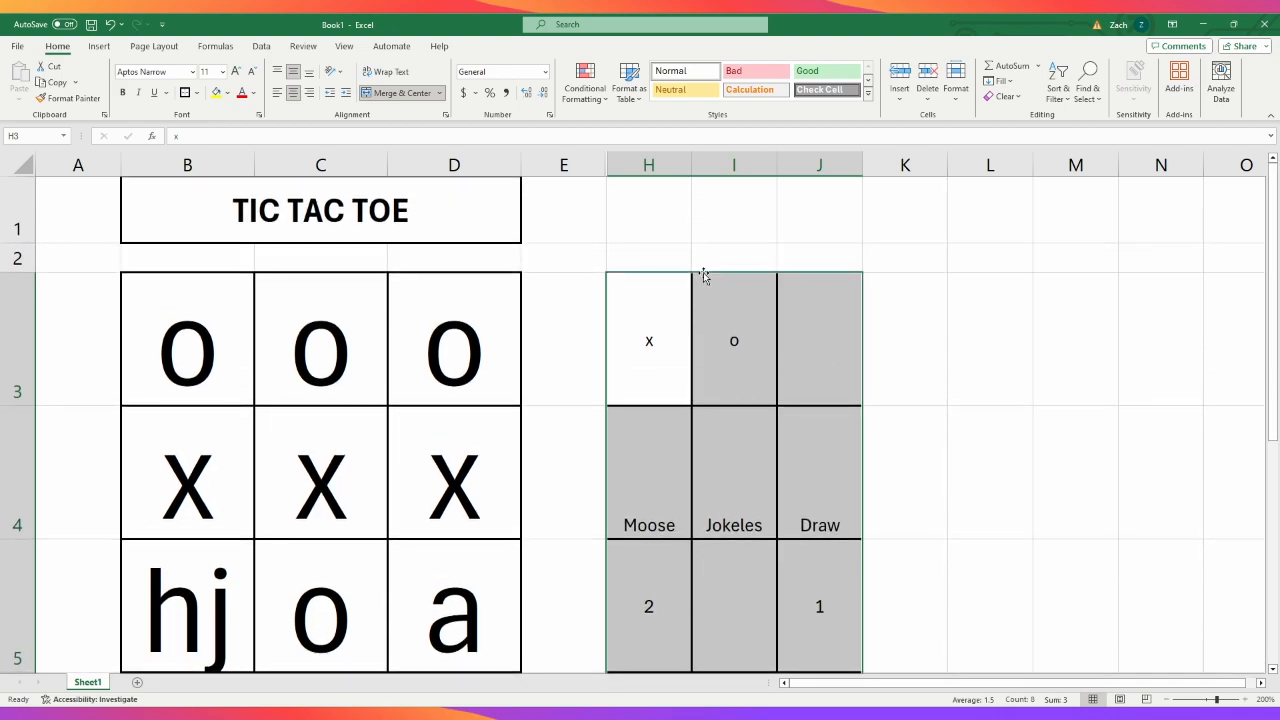
{"action": "left_click", "coordinate": [954, 480]}
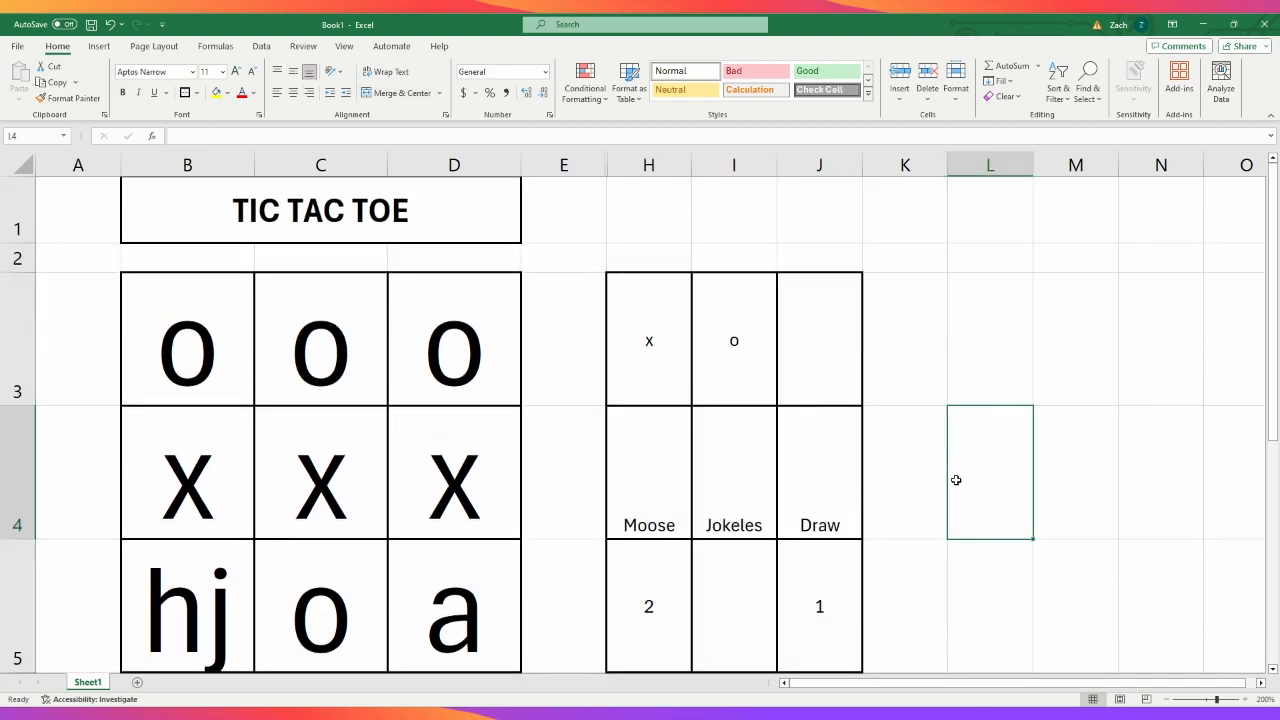
- Move the merged winner result cell from H6:J6 up to H1:J1, above the scoreboard
{"action": "scroll", "coordinate": [956, 480], "scroll_direction": "down", "scroll_amount": 1}
{"action": "left_click", "coordinate": [750, 525]}
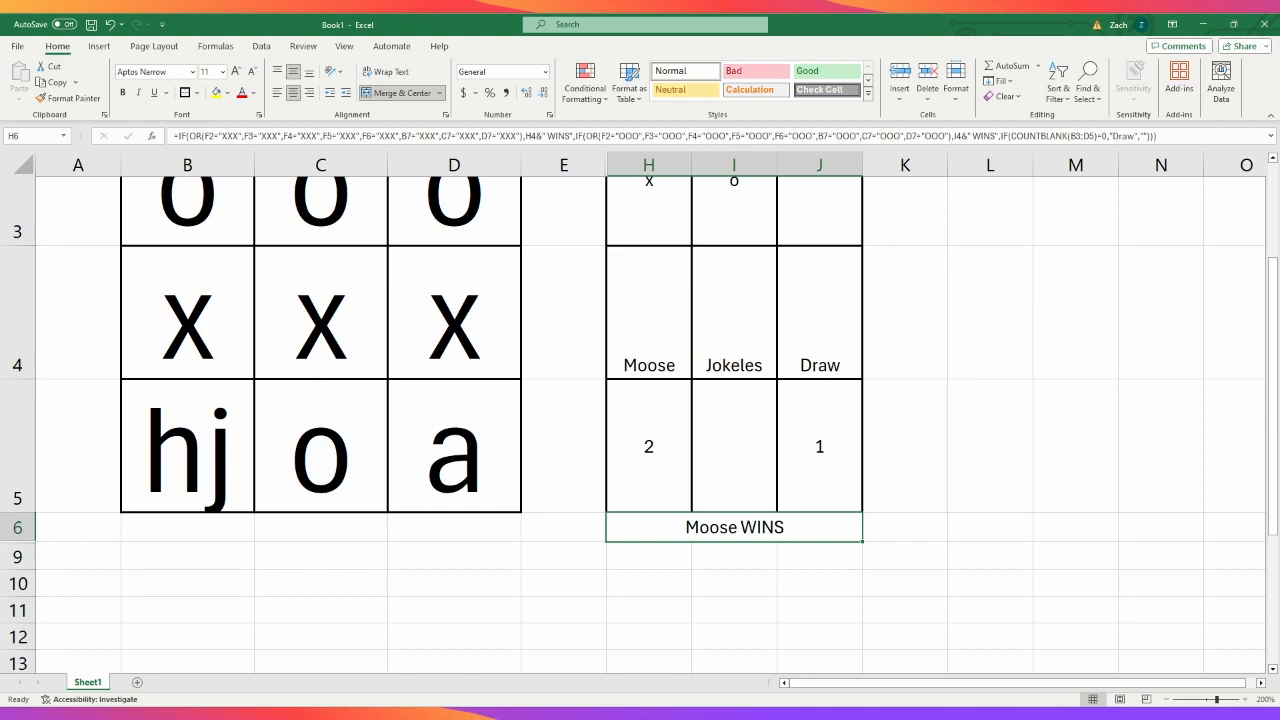
{"action": "left_click", "coordinate": [783, 545]}
{"action": "left_click", "coordinate": [760, 535]}
{"action": "left_click_drag", "start_coordinate": [760, 543], "coordinate": [748, 224]}
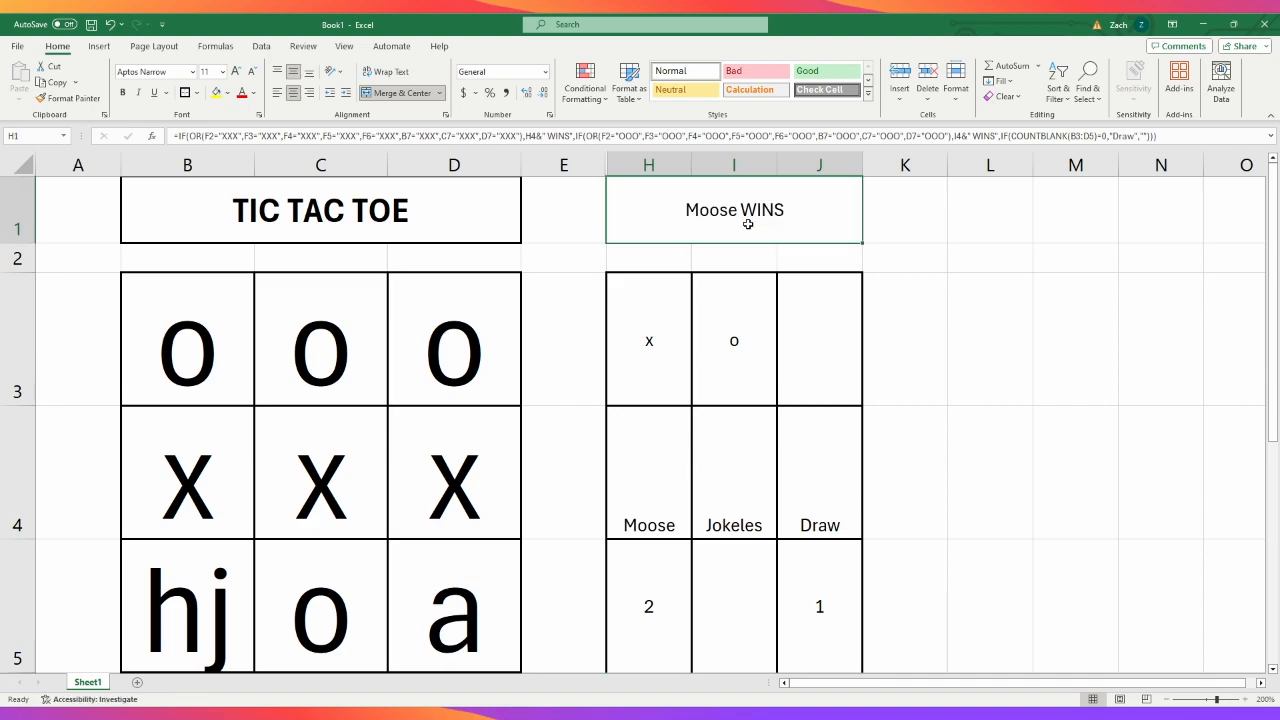
- Draw a bottom border under the score cells H5:J5 to close off the scoreboard
{"action": "scroll", "coordinate": [960, 566], "scroll_direction": "down", "scroll_amount": 1}
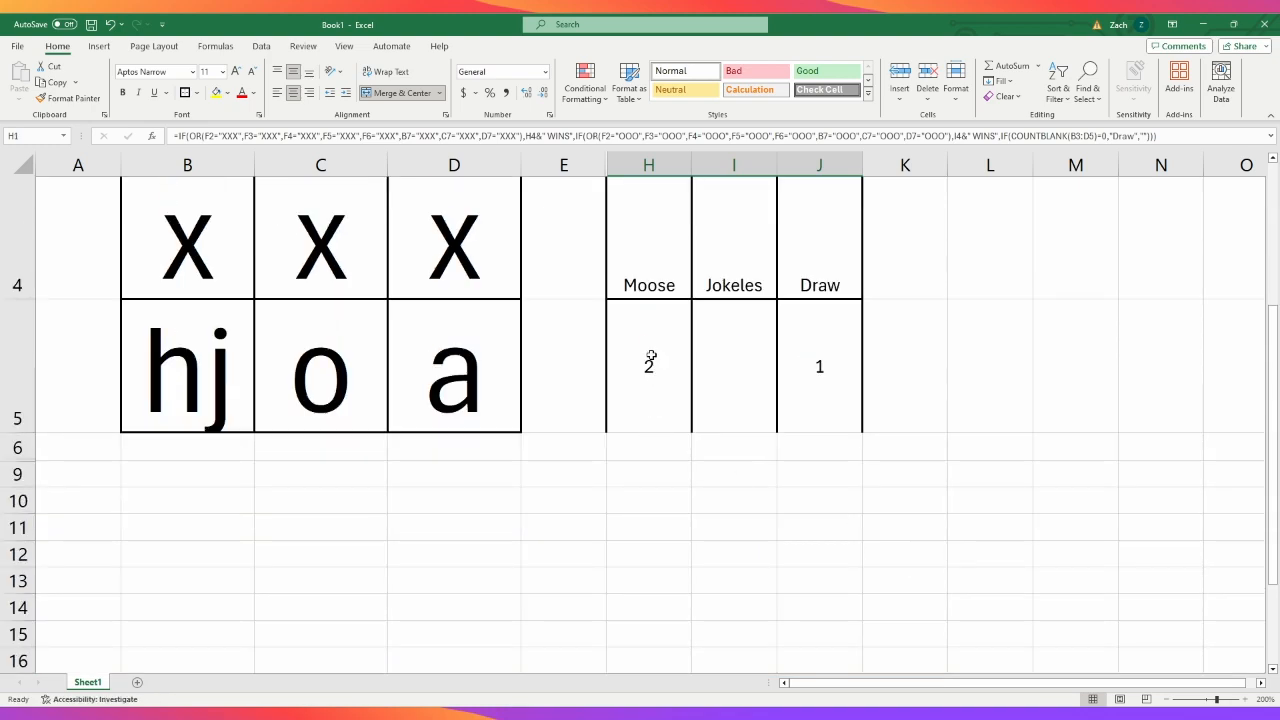
{"action": "left_click", "coordinate": [651, 357]}
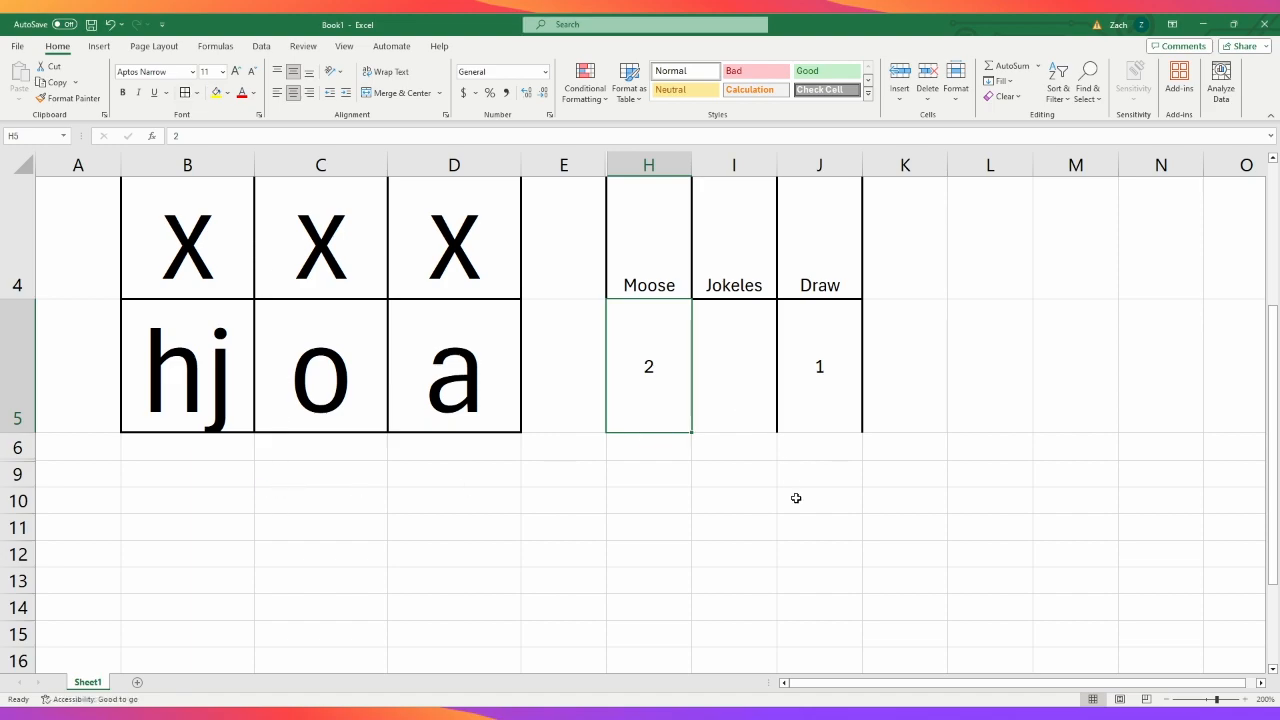
{"action": "left_click", "coordinate": [1120, 494]}
{"action": "left_click", "coordinate": [645, 373]}
{"action": "left_click", "coordinate": [368, 700]}
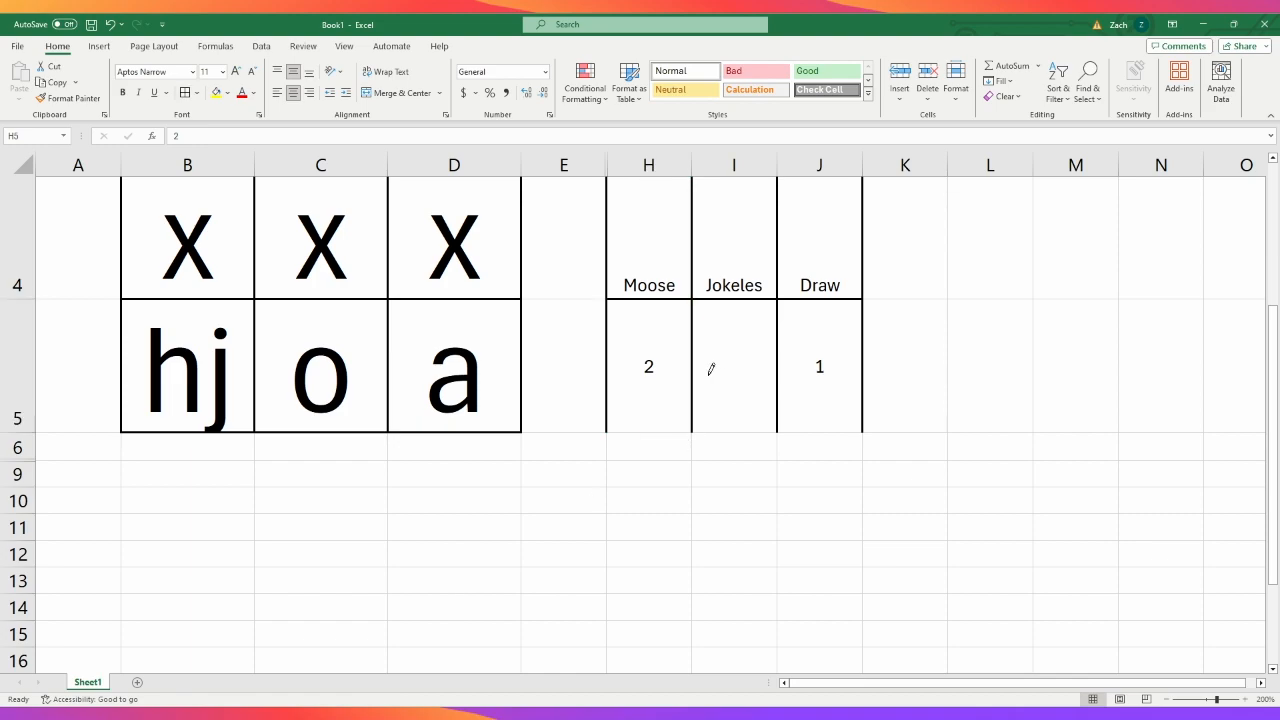
{"action": "left_click", "coordinate": [662, 418]}
{"action": "left_click_drag", "start_coordinate": [853, 428], "coordinate": [698, 421]}
{"action": "scroll", "coordinate": [913, 479], "scroll_direction": "up", "scroll_amount": 1}
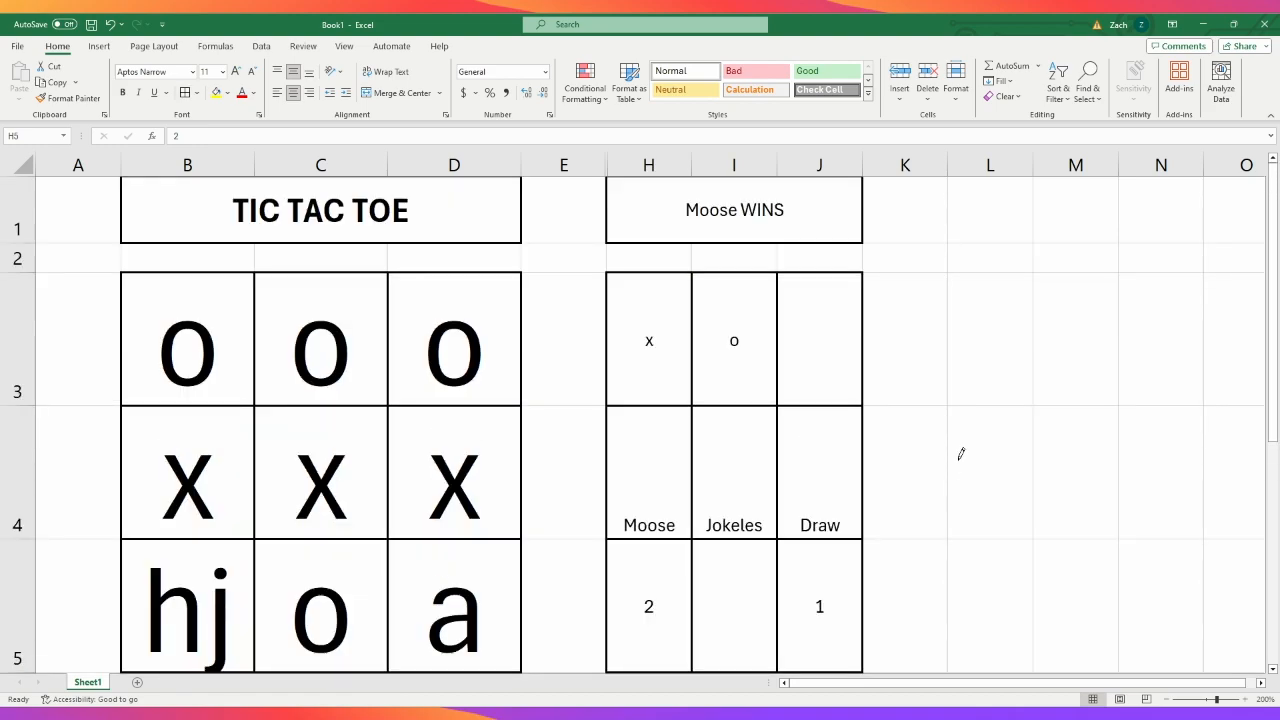
{"action": "key", "text": "Escape"}
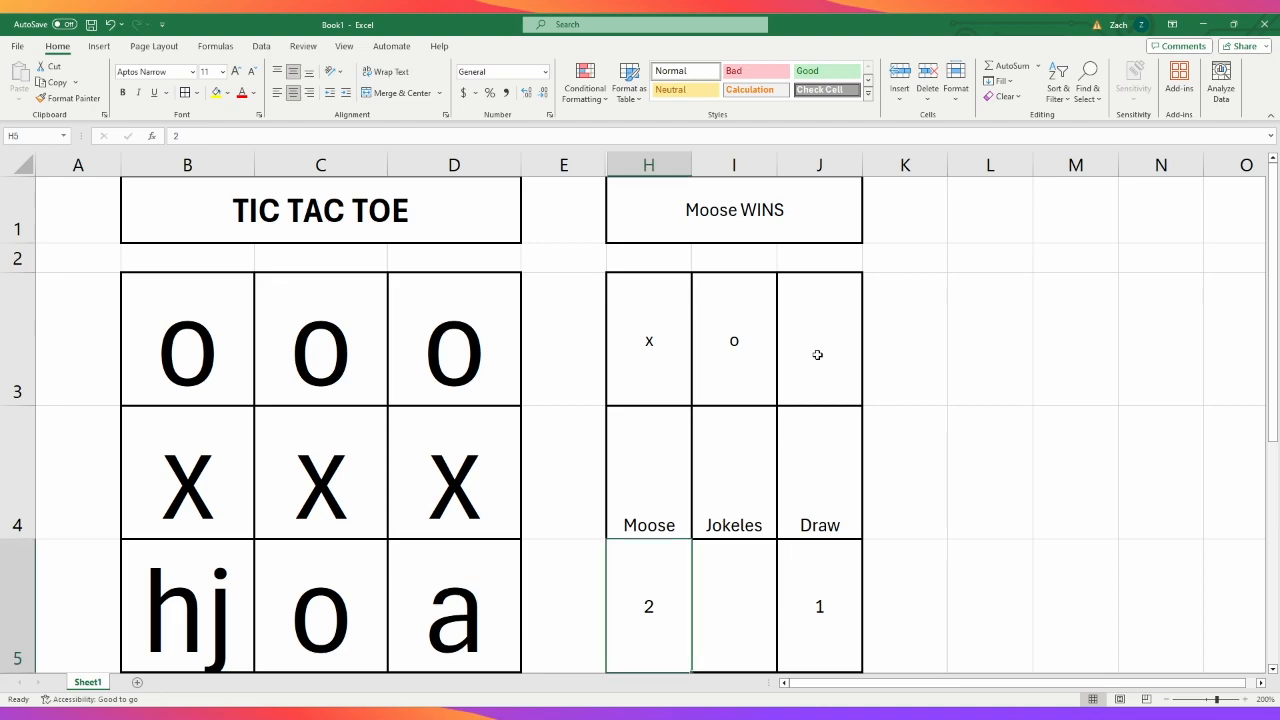
{"action": "left_click", "coordinate": [818, 354]}
{"action": "left_click", "coordinate": [1019, 534]}
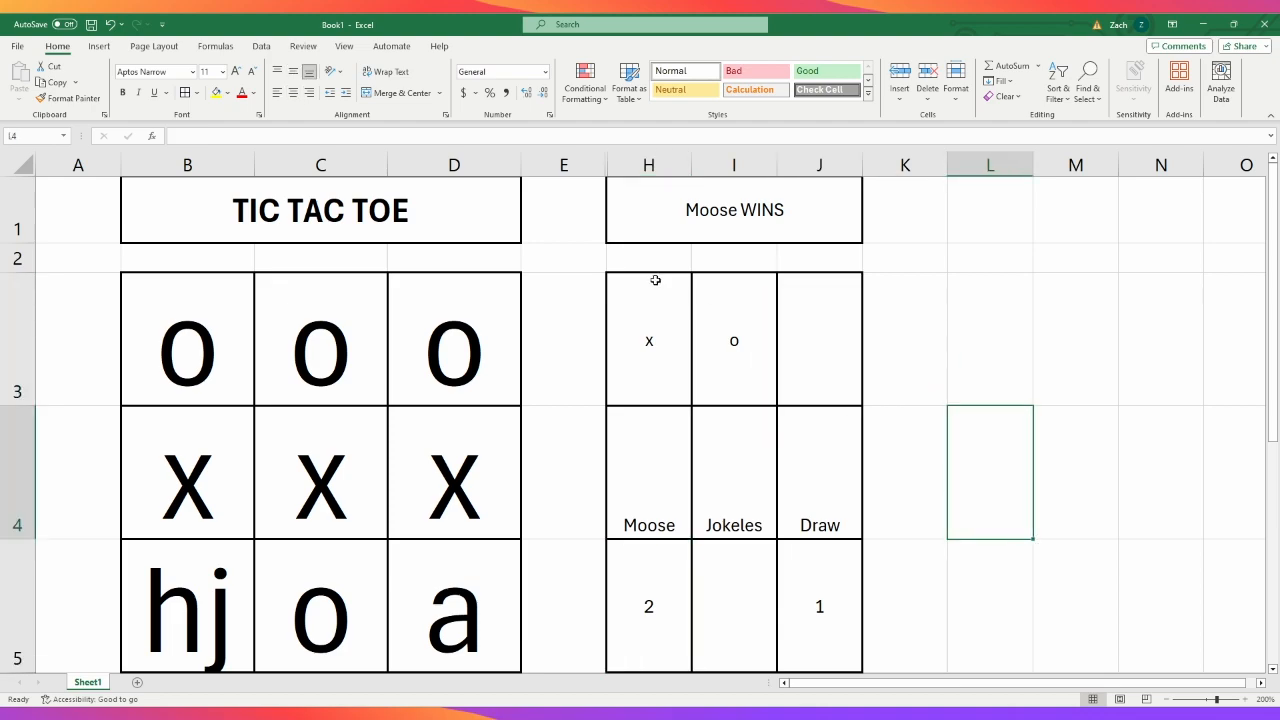
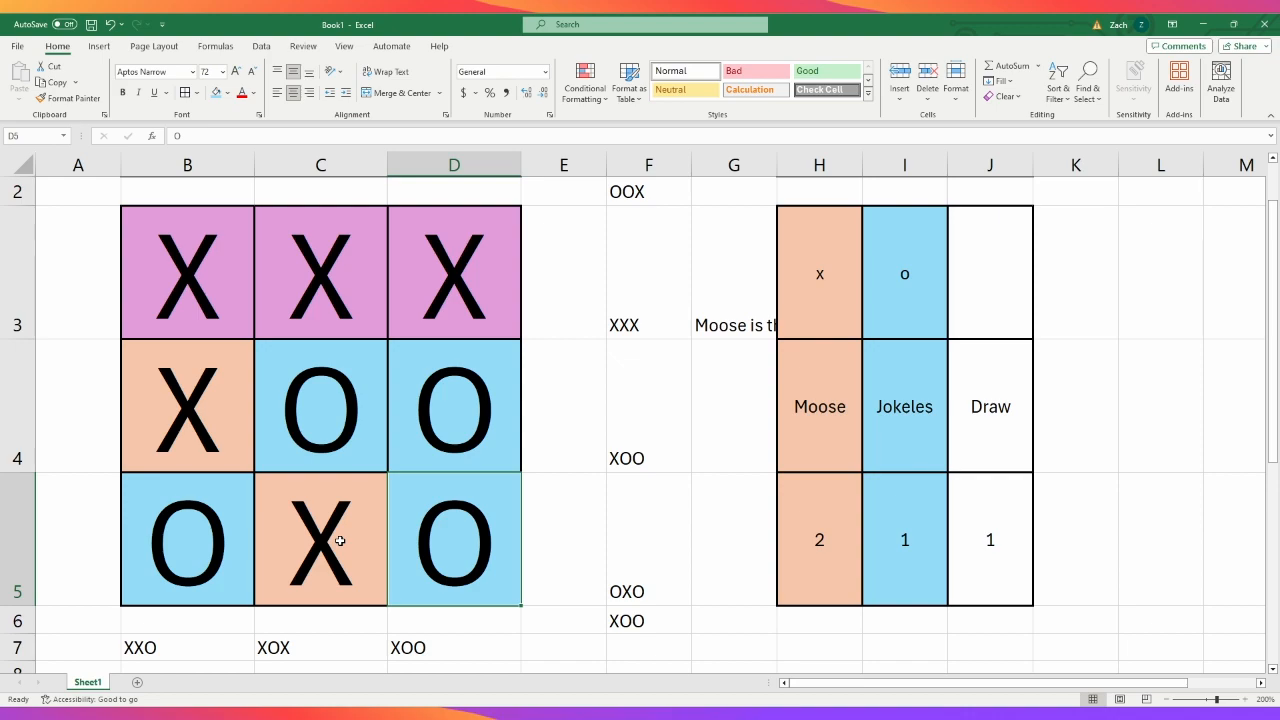
{"action": "left_click", "coordinate": [179, 259]}
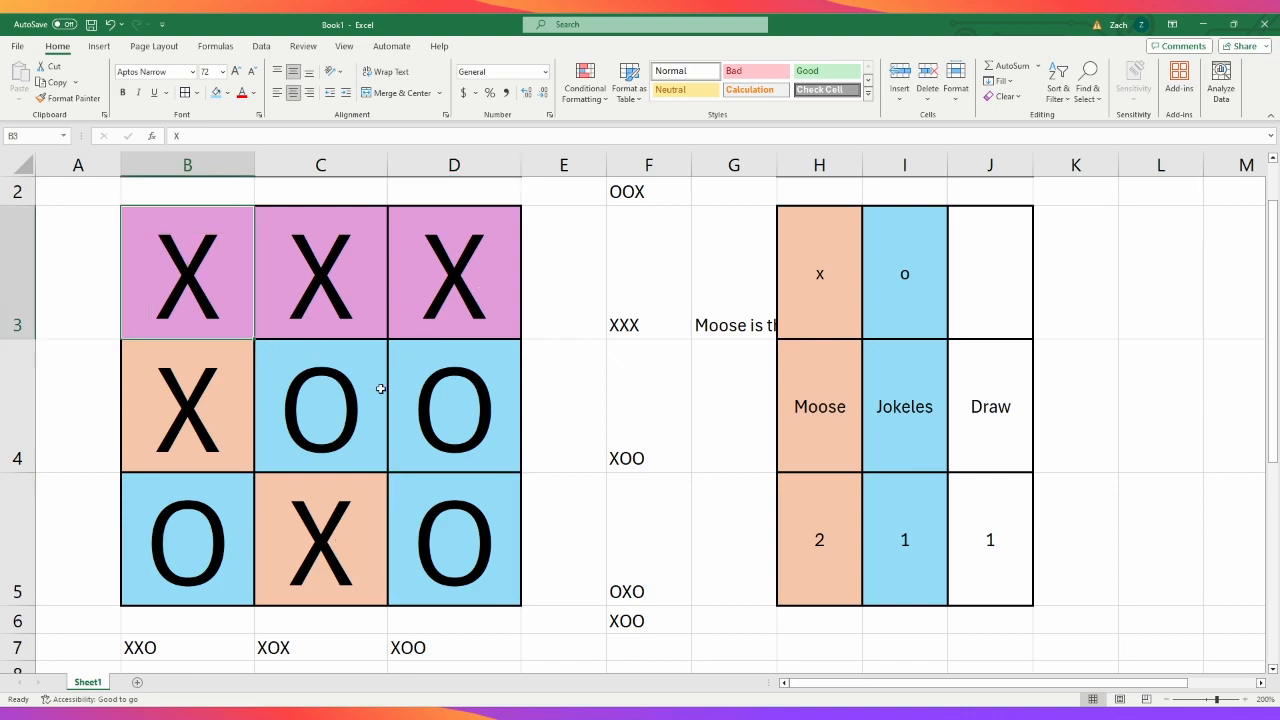
{"action": "left_click", "coordinate": [1092, 456]}
{"action": "left_click", "coordinate": [1128, 537]}
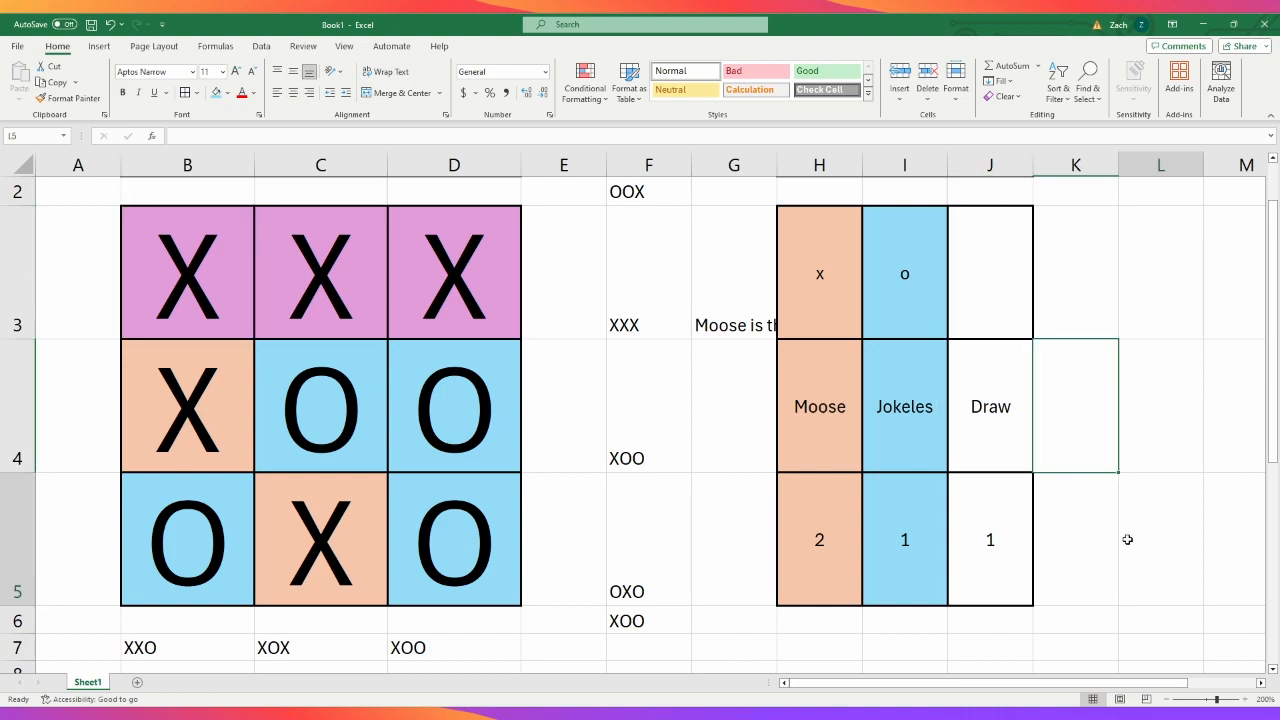
- Add a dropdown list with X and O choices, each in quotation marks, to the board cells B3:D5
{"action": "left_click_drag", "start_coordinate": [168, 291], "coordinate": [427, 525]}
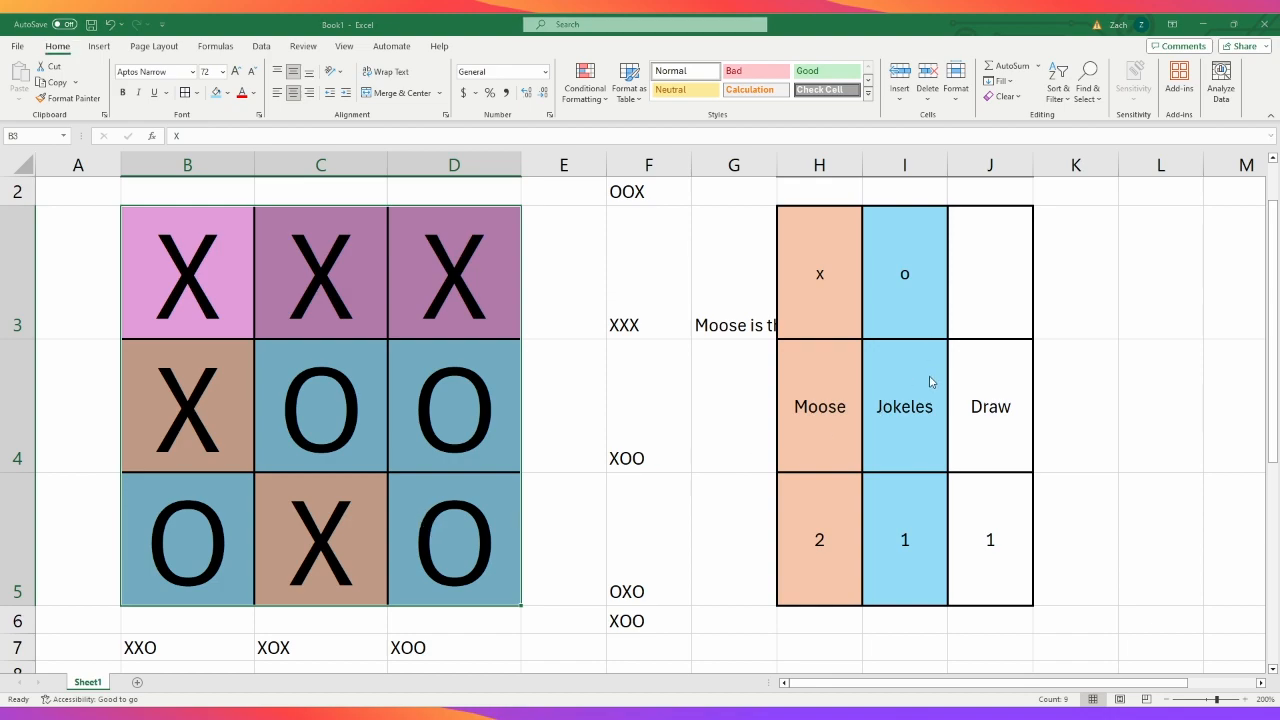
{"action": "type", "text": "X"}
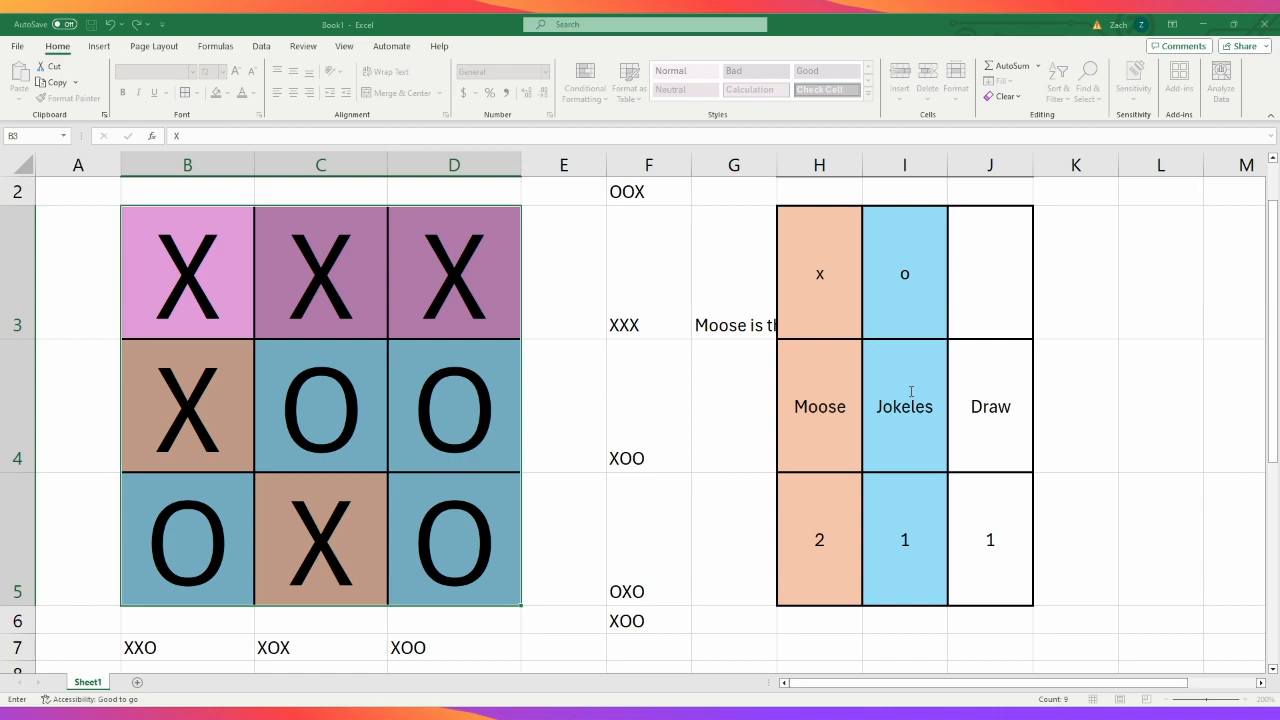
{"action": "key", "text": "Return"}
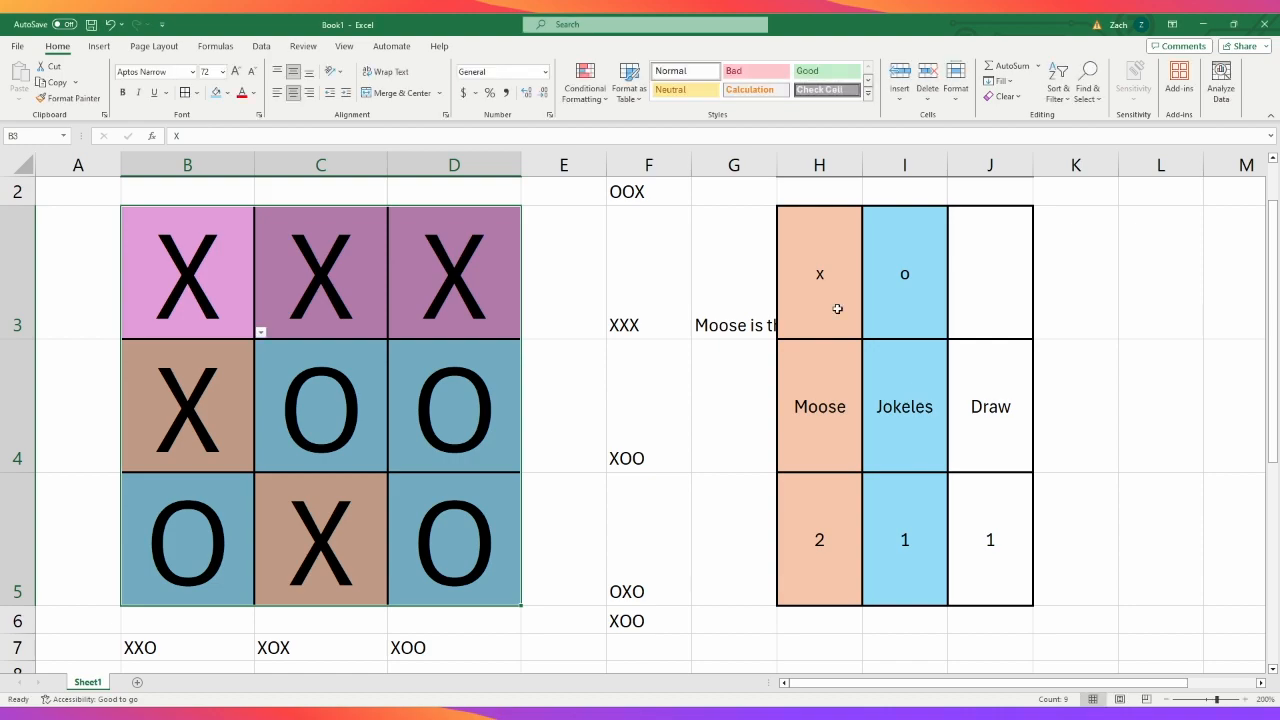
- Choose the quoted O entry from the dropdown lists in board cells B3 and C3
{"action": "left_click", "coordinate": [228, 358]}
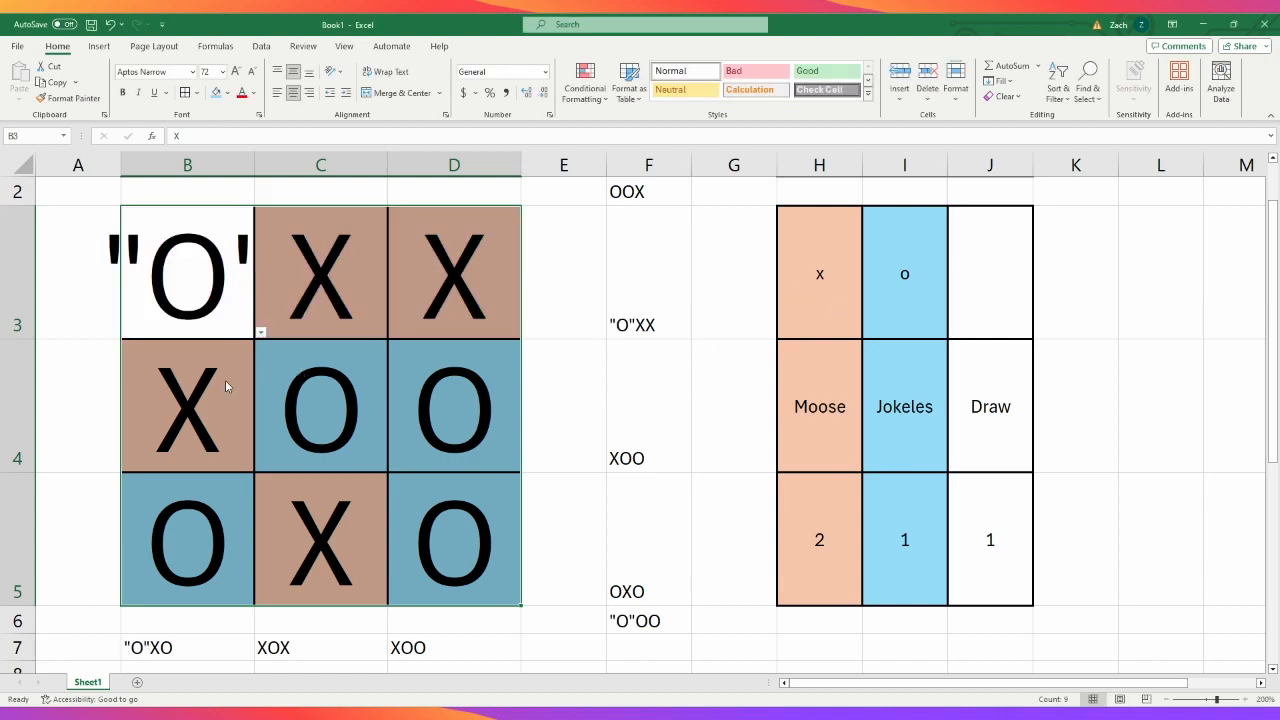
{"action": "left_click", "coordinate": [228, 384]}
{"action": "left_click", "coordinate": [228, 300]}
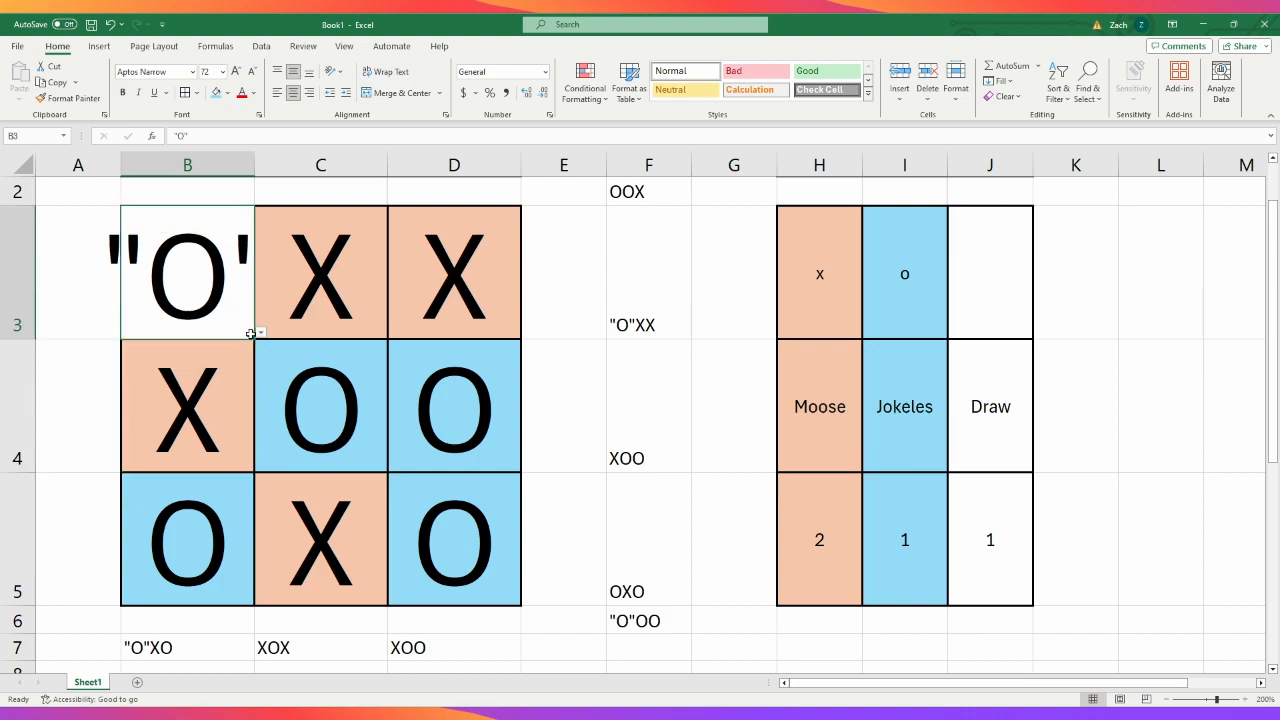
{"action": "left_click", "coordinate": [289, 314]}
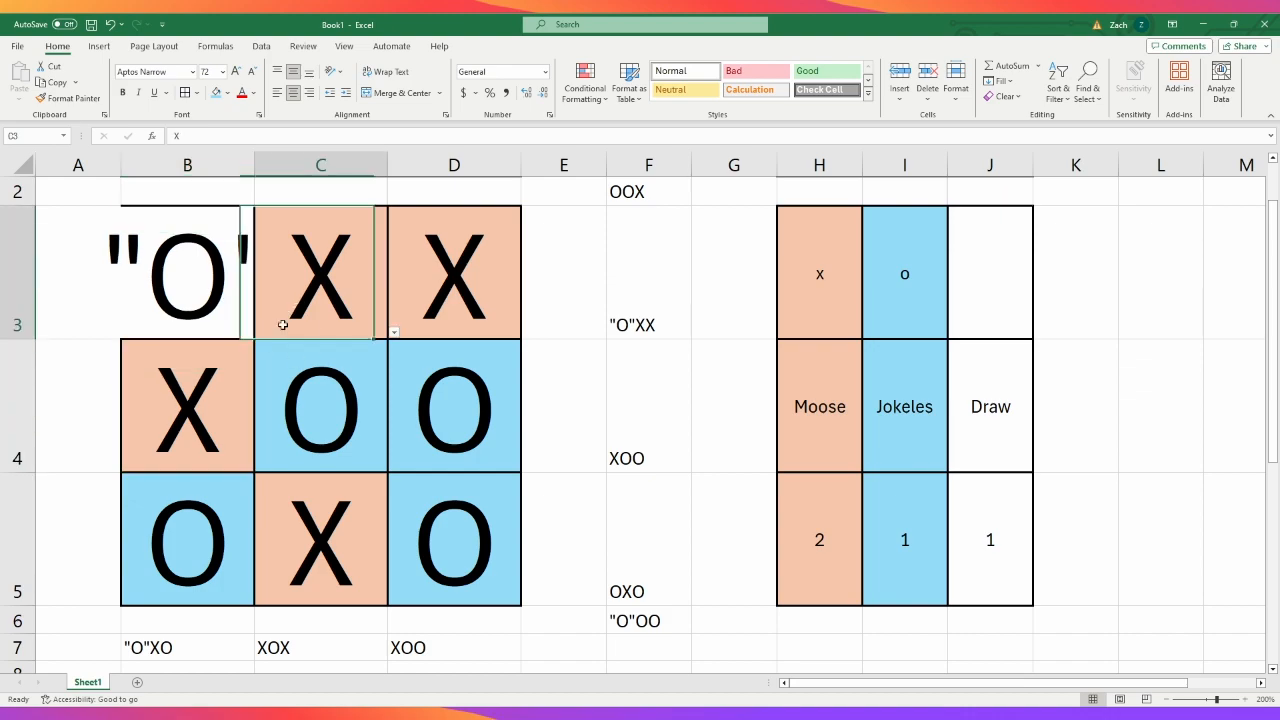
{"action": "left_click", "coordinate": [393, 335]}
{"action": "left_click", "coordinate": [343, 358]}
- Edit the data validation list of board cells B3:D5 so the X and O choices have no quotation marks
{"action": "left_click_drag", "start_coordinate": [241, 298], "coordinate": [433, 513]}
{"action": "key", "text": "alt"}
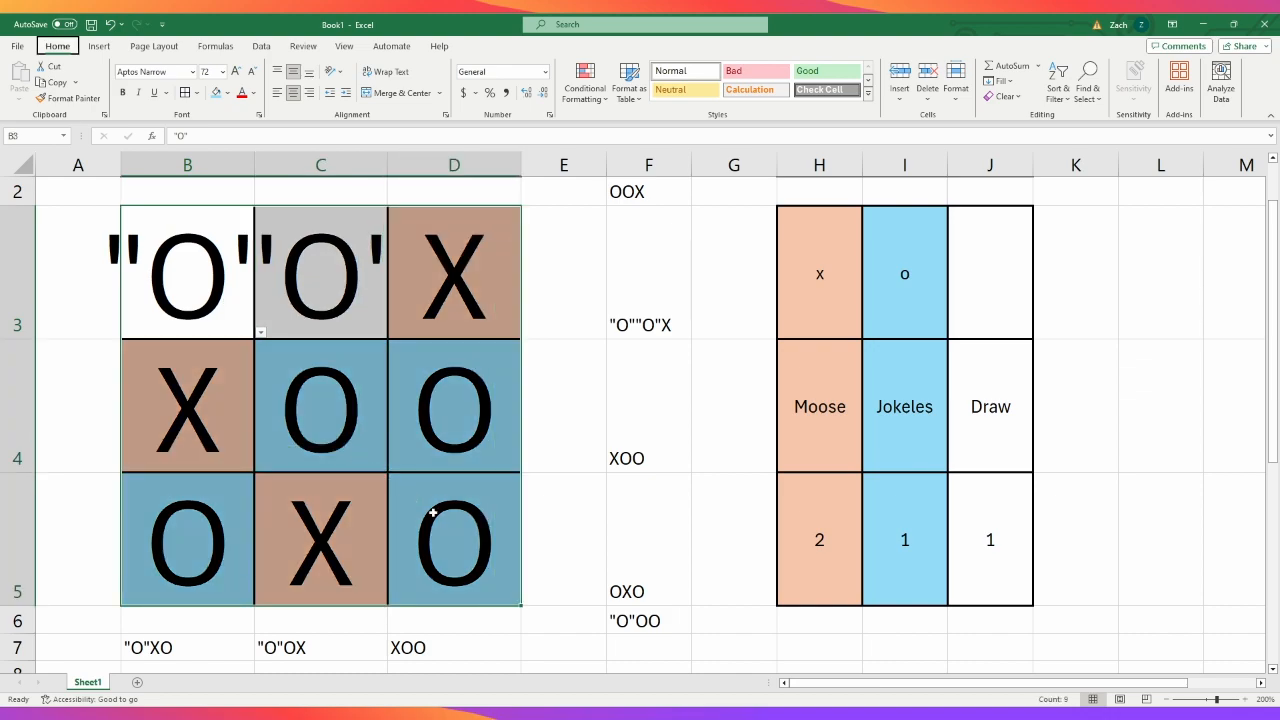
{"action": "key", "text": "d"}
{"action": "key", "text": "l"}
{"action": "left_click", "coordinate": [881, 391]}
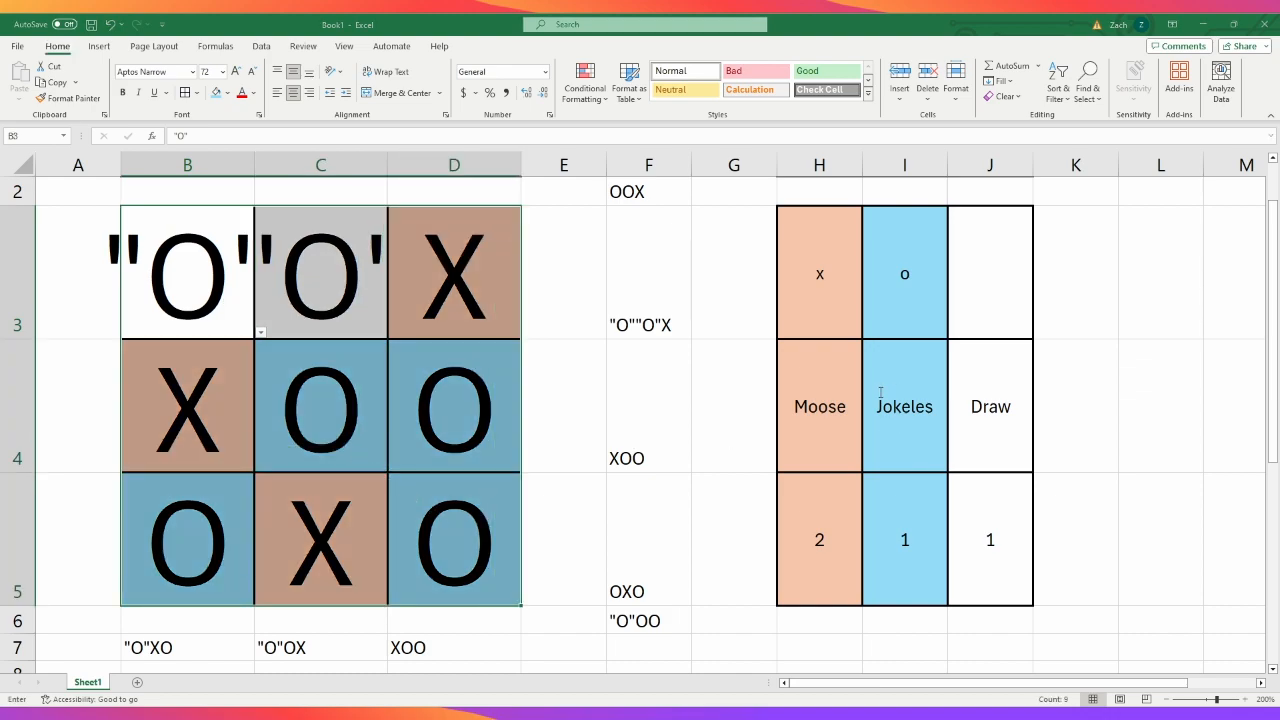
{"action": "key", "text": "Right"}
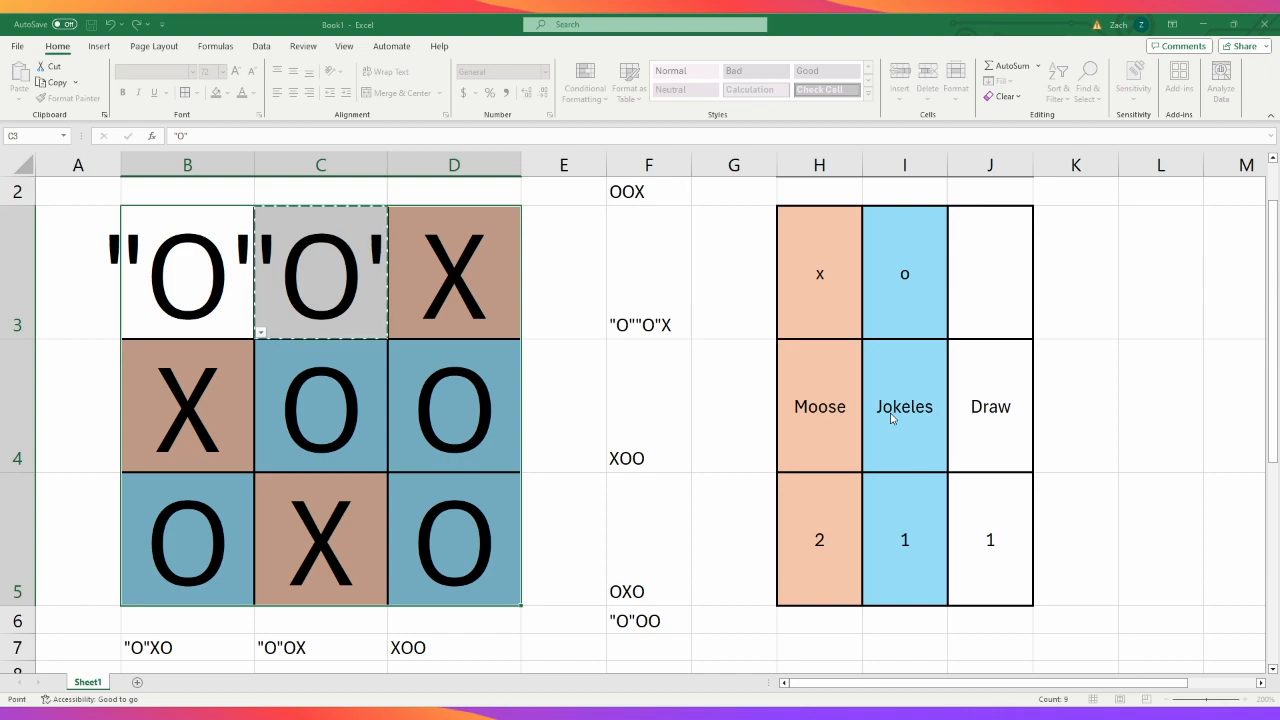
{"action": "key", "text": "BackSpace"}
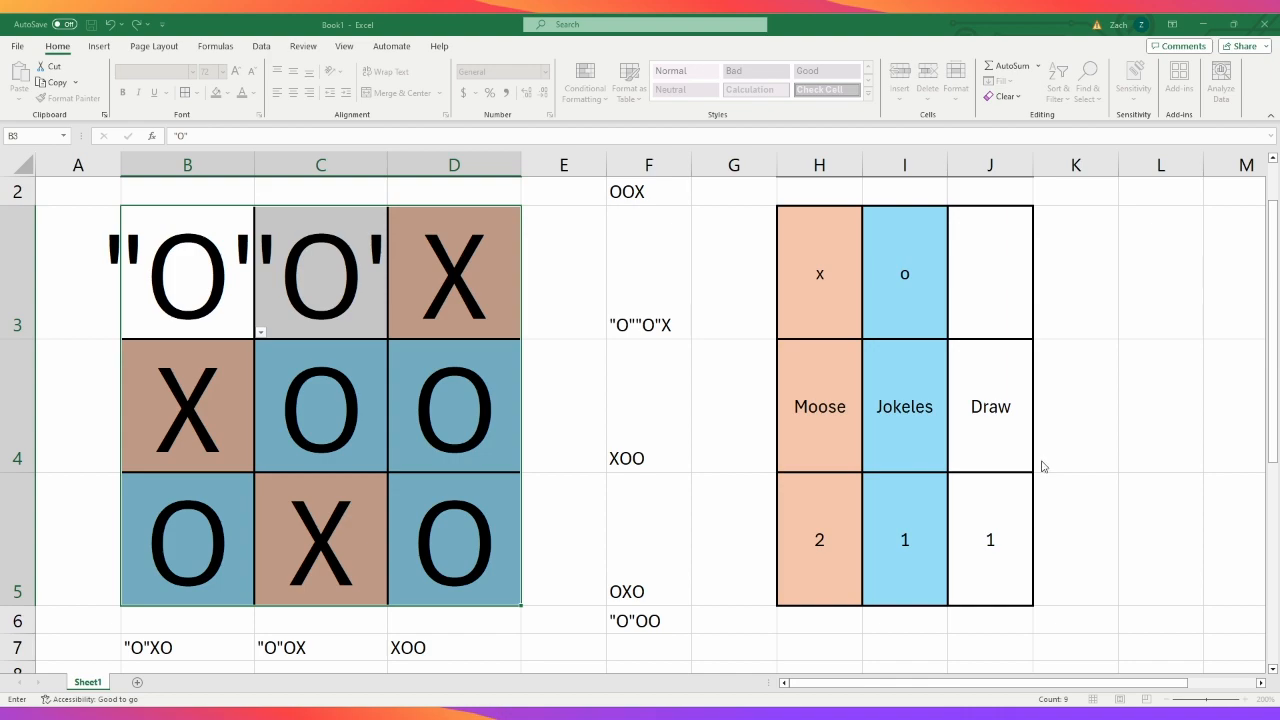
{"action": "key", "text": "Escape"}
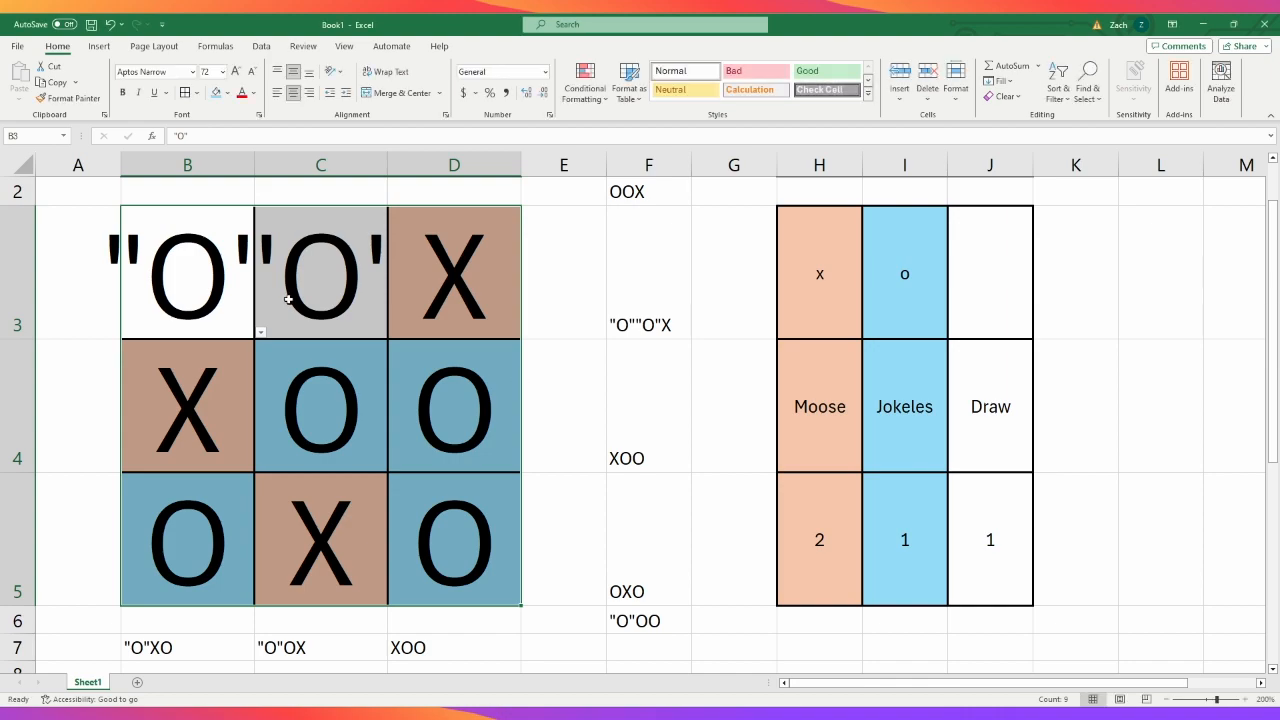
- Choose O in B3 and X in C3 from the corrected dropdown lists
{"action": "key", "text": "ctrl+z"}
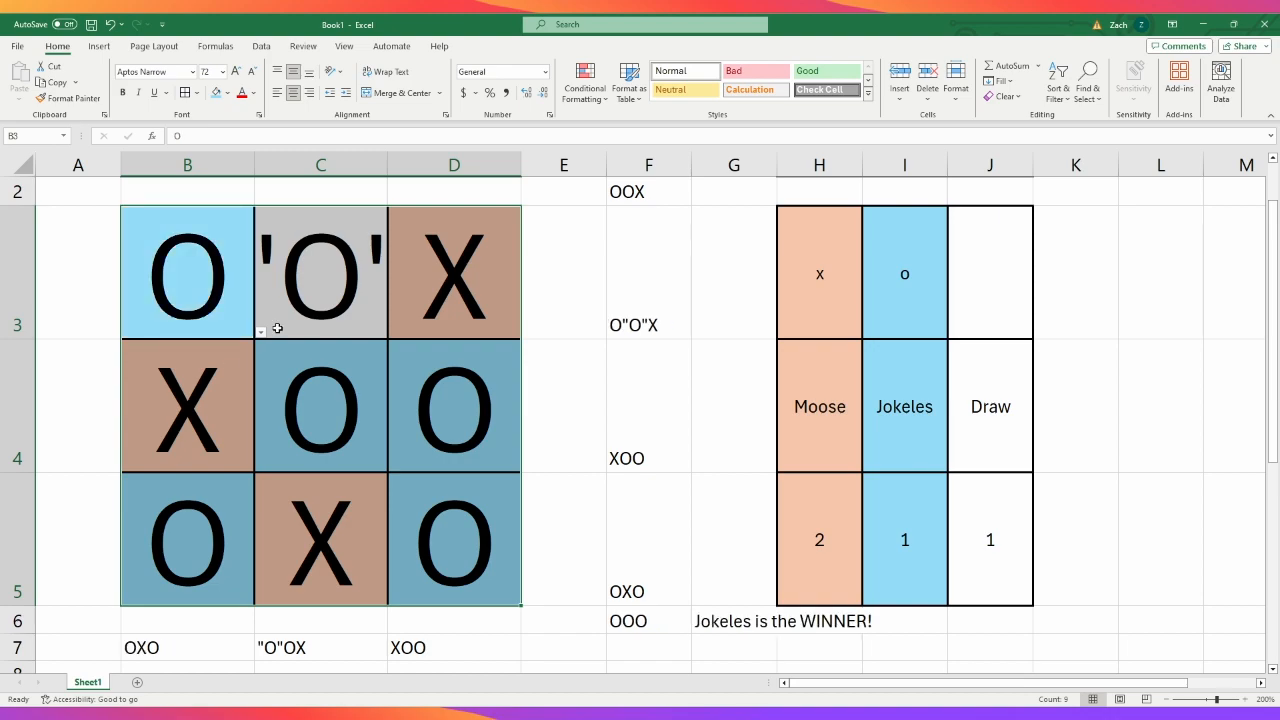
{"action": "left_click", "coordinate": [372, 329]}
{"action": "key", "text": "ctrl+z"}
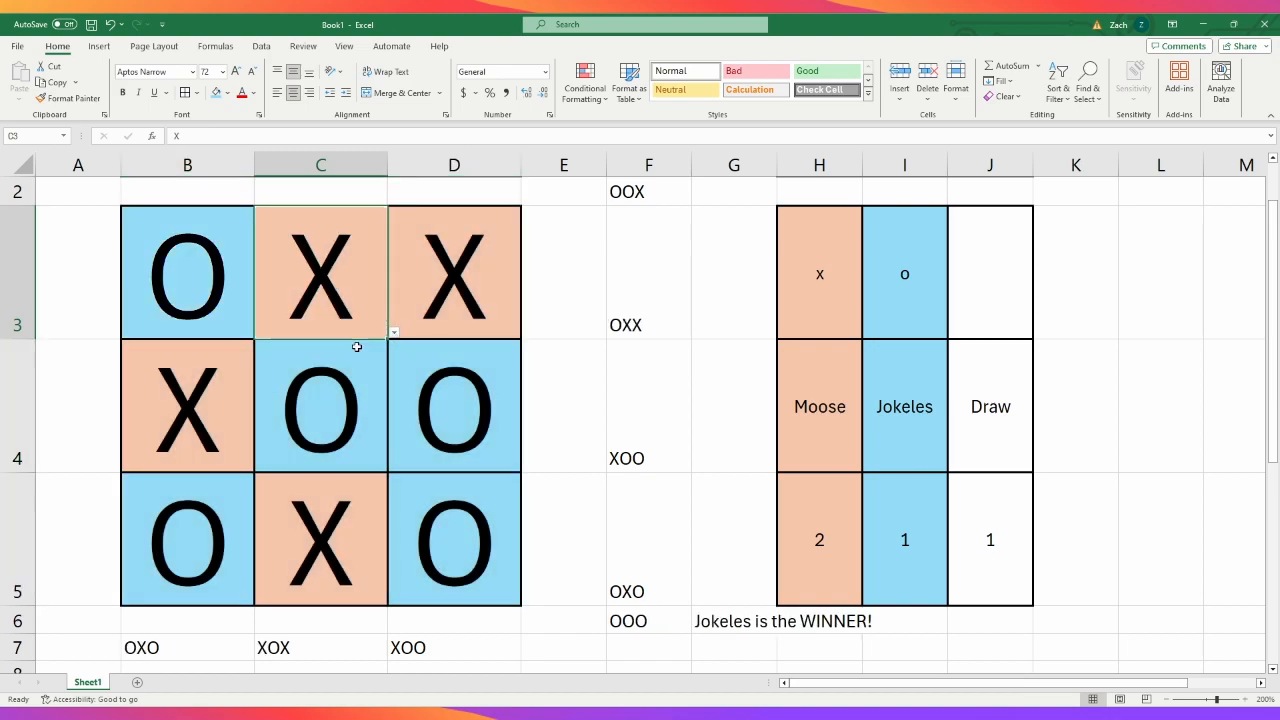
- Clear all marks from the game board cells B3:D5
{"action": "left_click", "coordinate": [636, 440]}
{"action": "left_click_drag", "start_coordinate": [250, 332], "coordinate": [428, 523]}
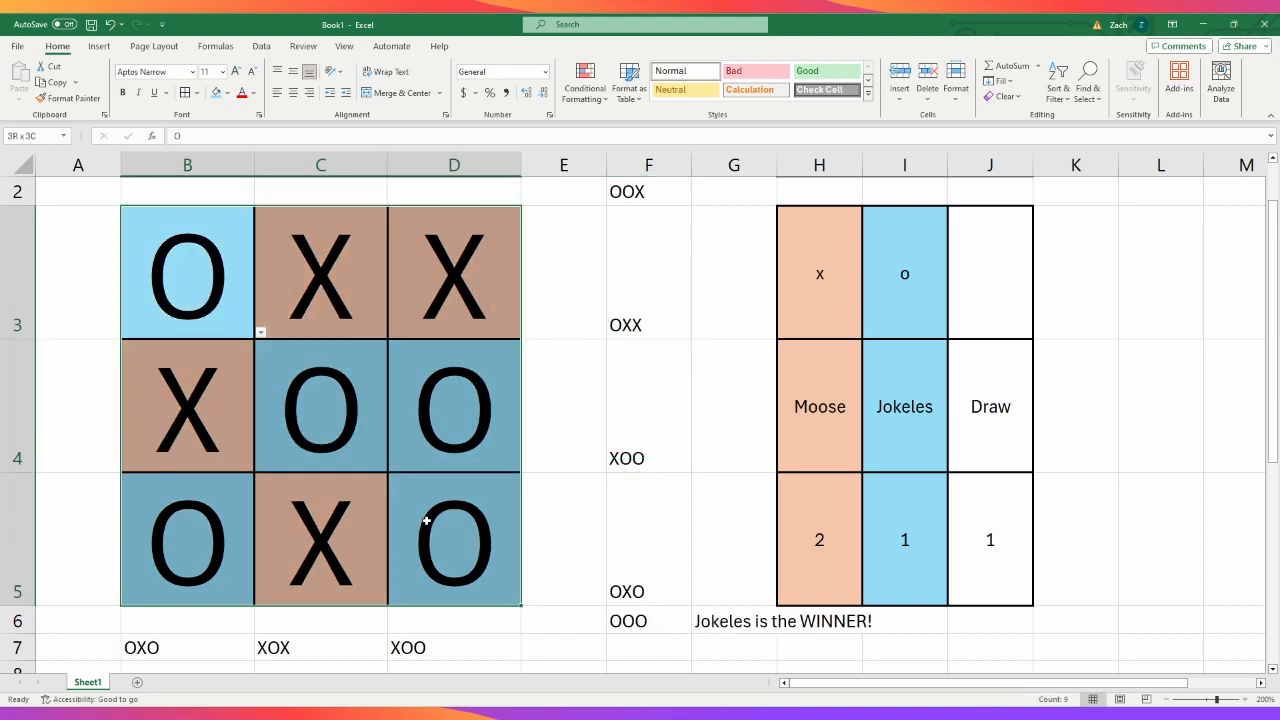
{"action": "key", "text": "Delete"}
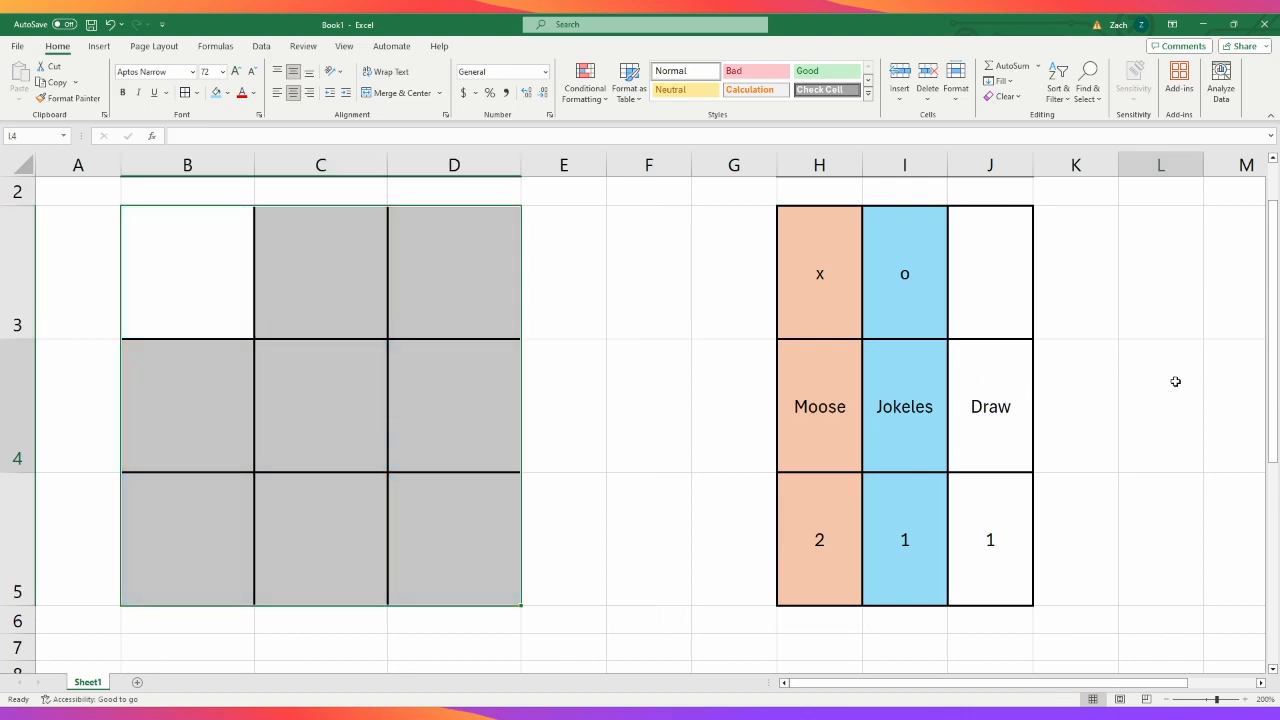
{"action": "left_click", "coordinate": [1174, 380]}
- Enter O in the centre cell C4 and X in D3 of the empty game board
{"action": "left_click", "coordinate": [309, 400]}
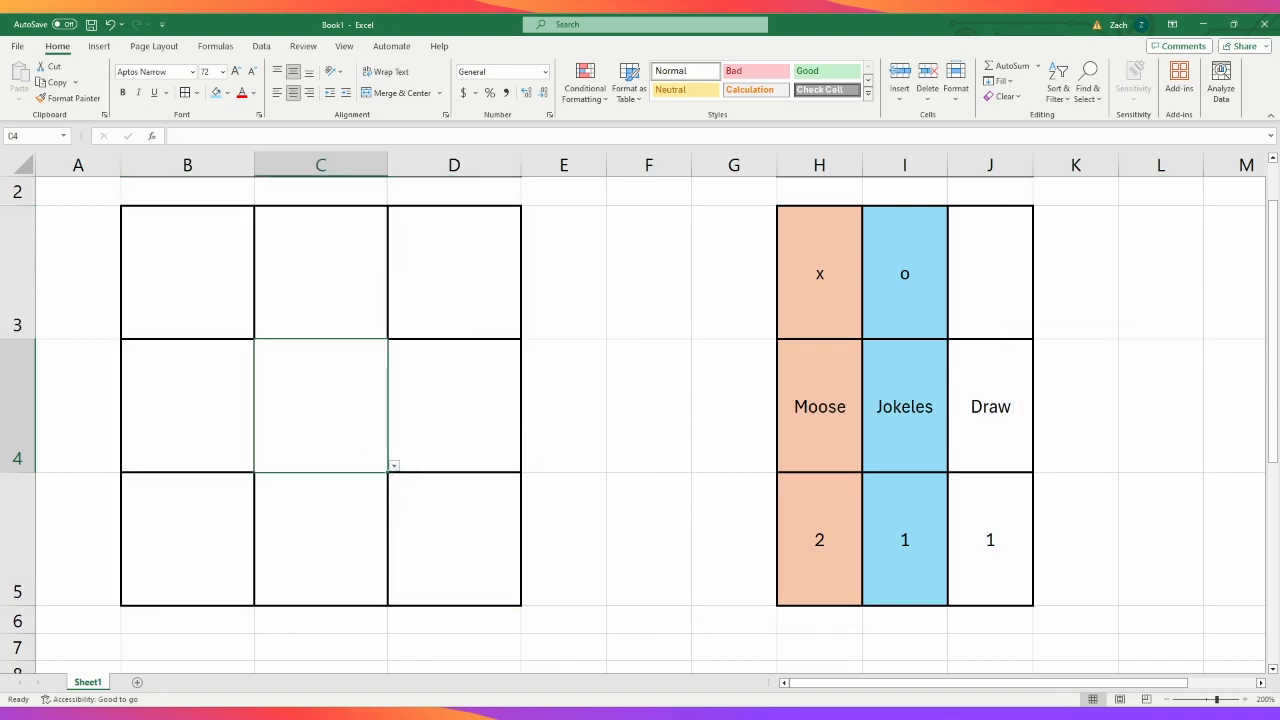
{"action": "type", "text": "O"}
{"action": "key", "text": "ctrl+Return"}
{"action": "left_click", "coordinate": [466, 430]}
{"action": "left_click", "coordinate": [469, 286]}
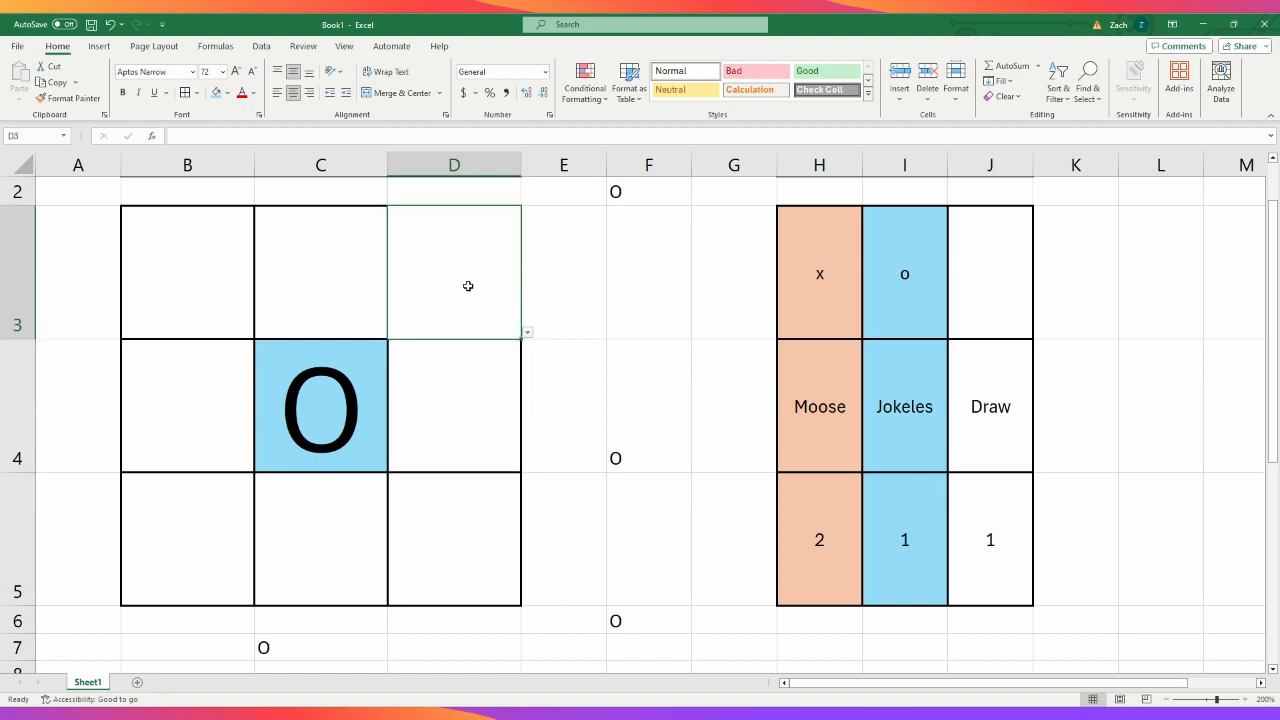
{"action": "type", "text": "X"}
{"action": "key", "text": "ctrl+Return"}
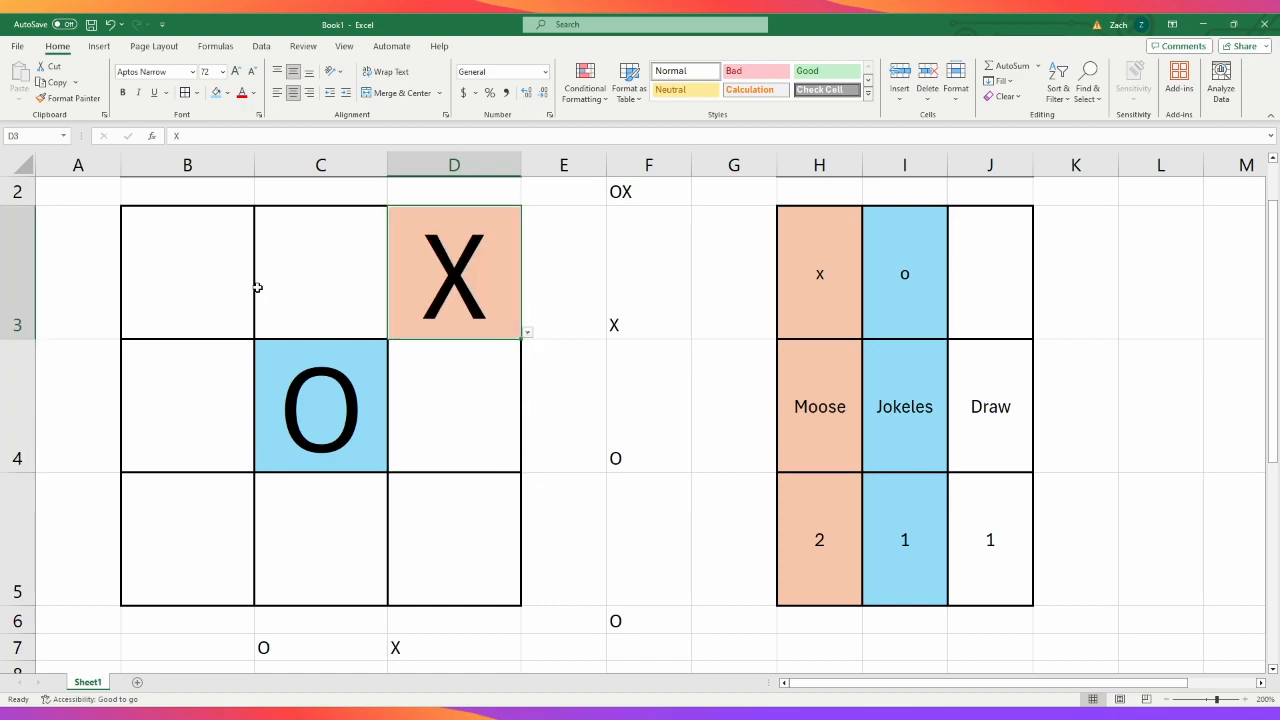
- Enter O in board cell B3 and X in board cell B5
{"action": "left_click", "coordinate": [238, 298]}
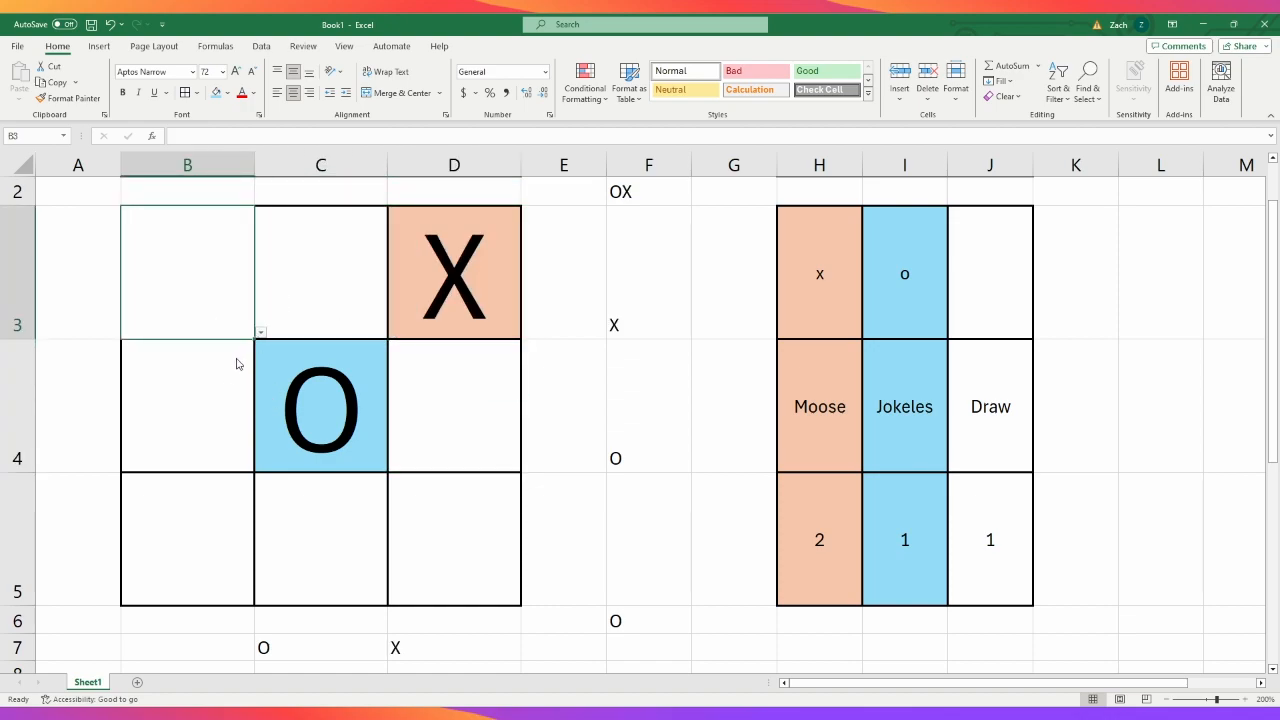
{"action": "type", "text": "O"}
{"action": "key", "text": "ctrl+Return"}
{"action": "left_click", "coordinate": [226, 543]}
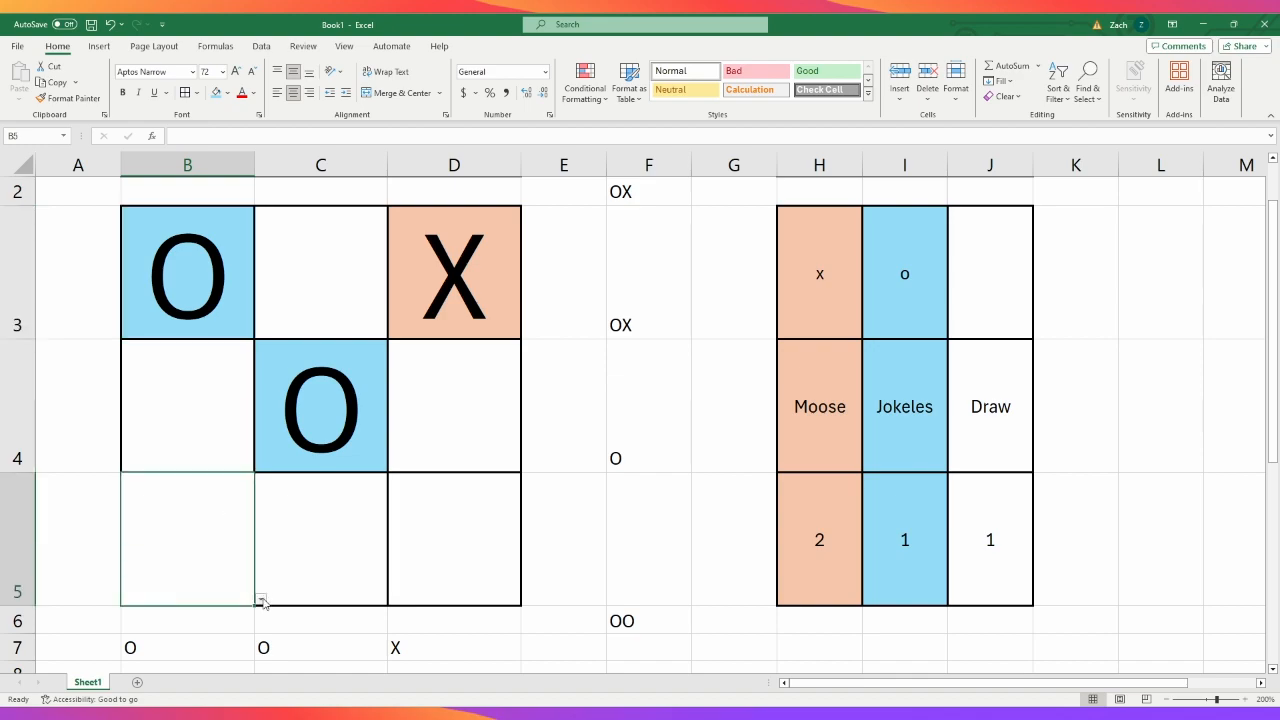
{"action": "type", "text": "X"}
{"action": "key", "text": "ctrl+Return"}
- Enter X in board cell B4 and O in board cell C5
{"action": "left_click", "coordinate": [186, 434]}
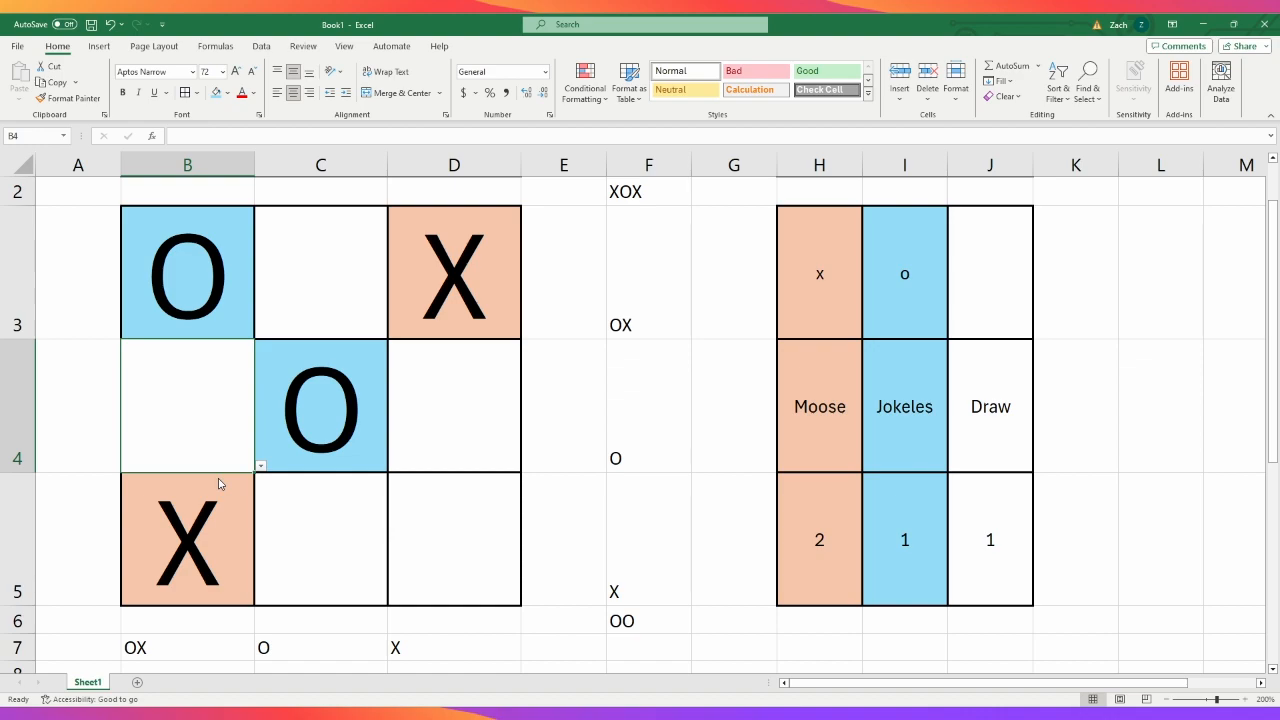
{"action": "type", "text": "X"}
{"action": "key", "text": "ctrl+Return"}
{"action": "left_click", "coordinate": [340, 508]}
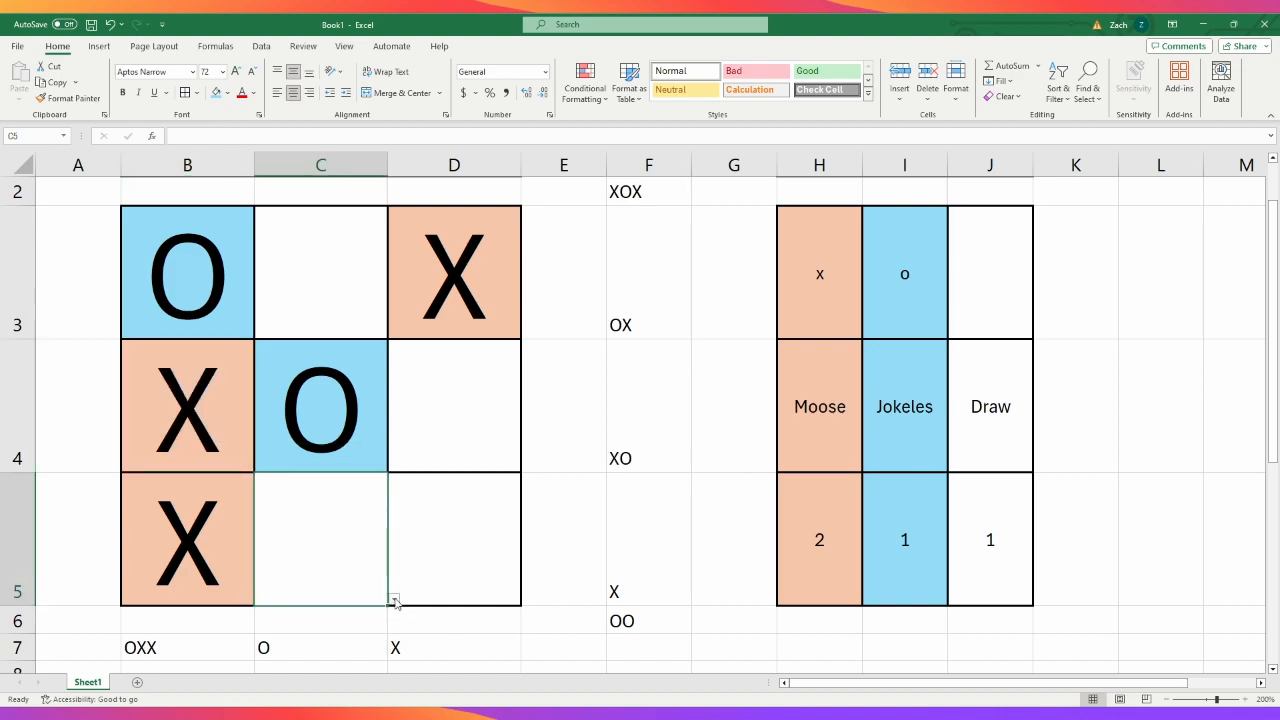
{"action": "type", "text": "O"}
{"action": "key", "text": "ctrl+Return"}
- Enter X in the remaining board cells D5, C3 and D4 to fill the grid
{"action": "left_click", "coordinate": [430, 524]}
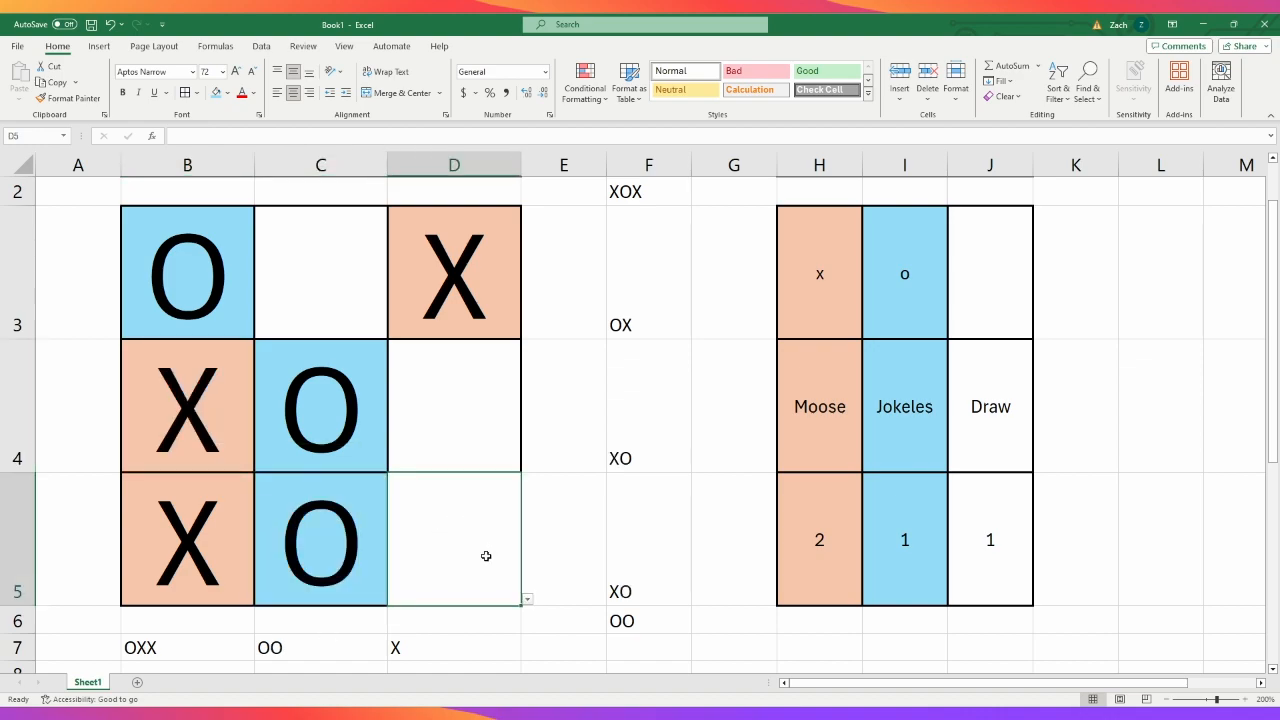
{"action": "type", "text": "X"}
{"action": "key", "text": "ctrl+Return"}
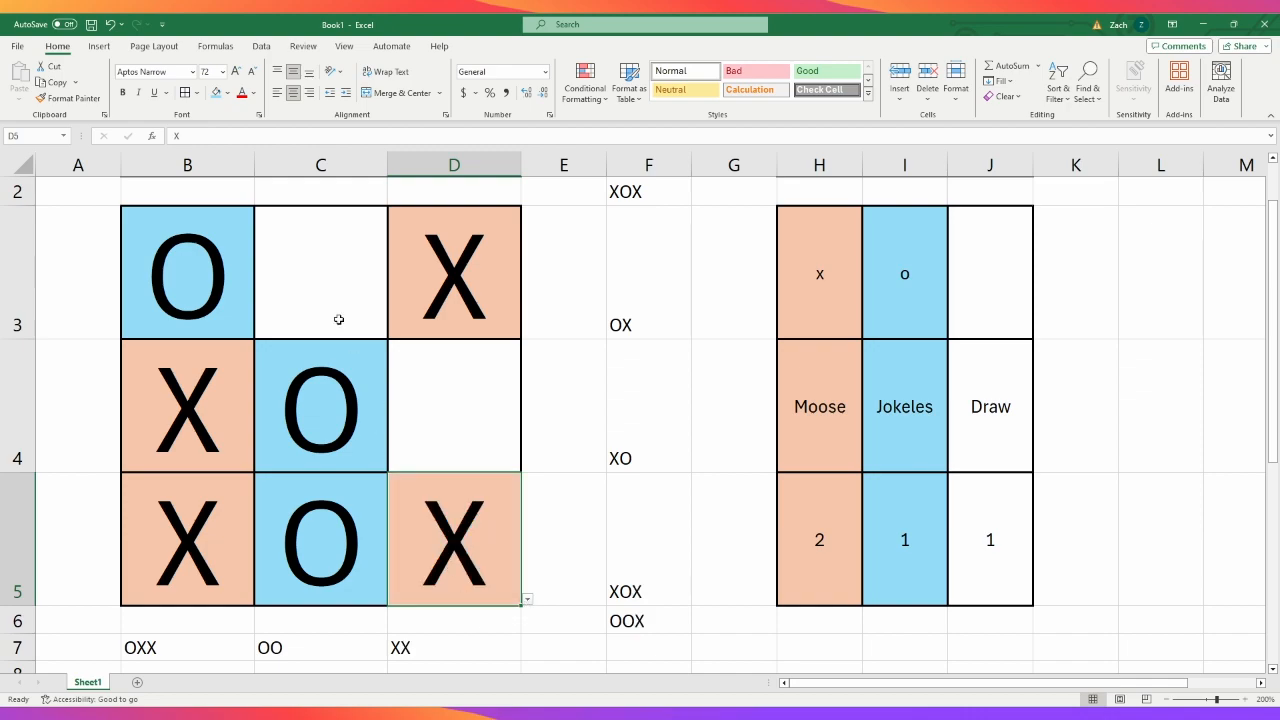
{"action": "left_click", "coordinate": [337, 314]}
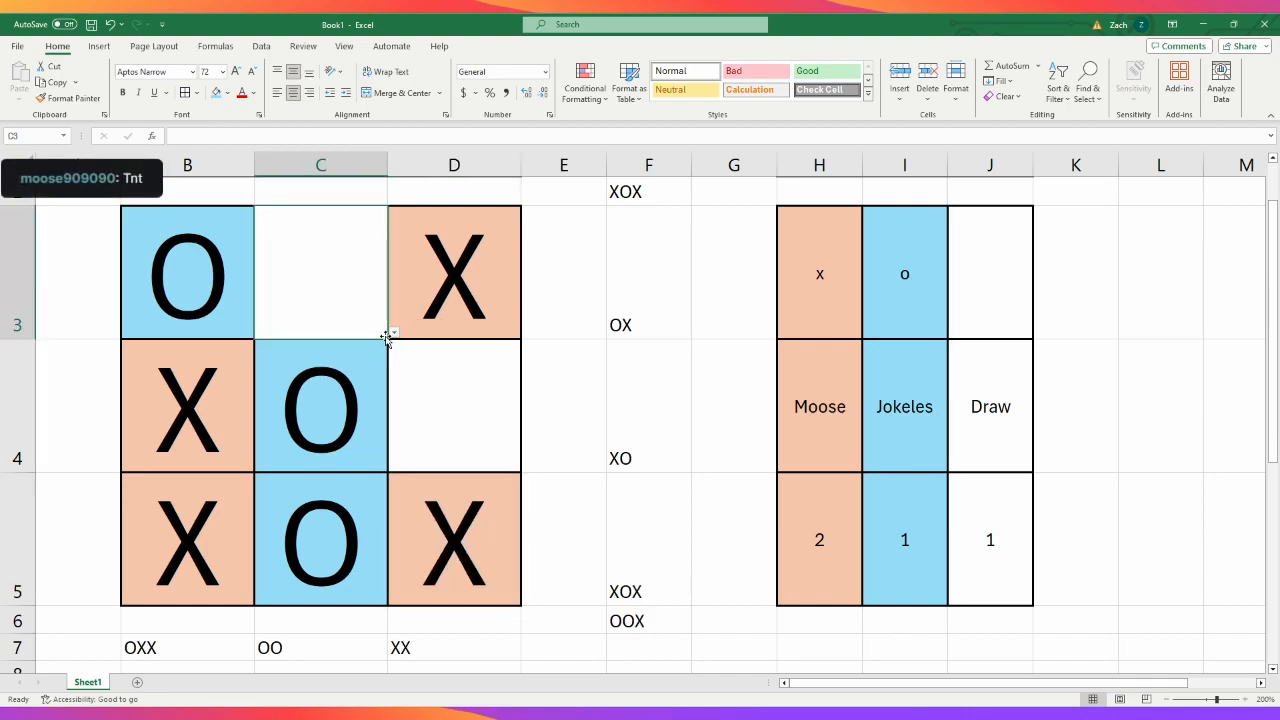
{"action": "type", "text": "X"}
{"action": "key", "text": "ctrl+Return"}
{"action": "left_click", "coordinate": [461, 390]}
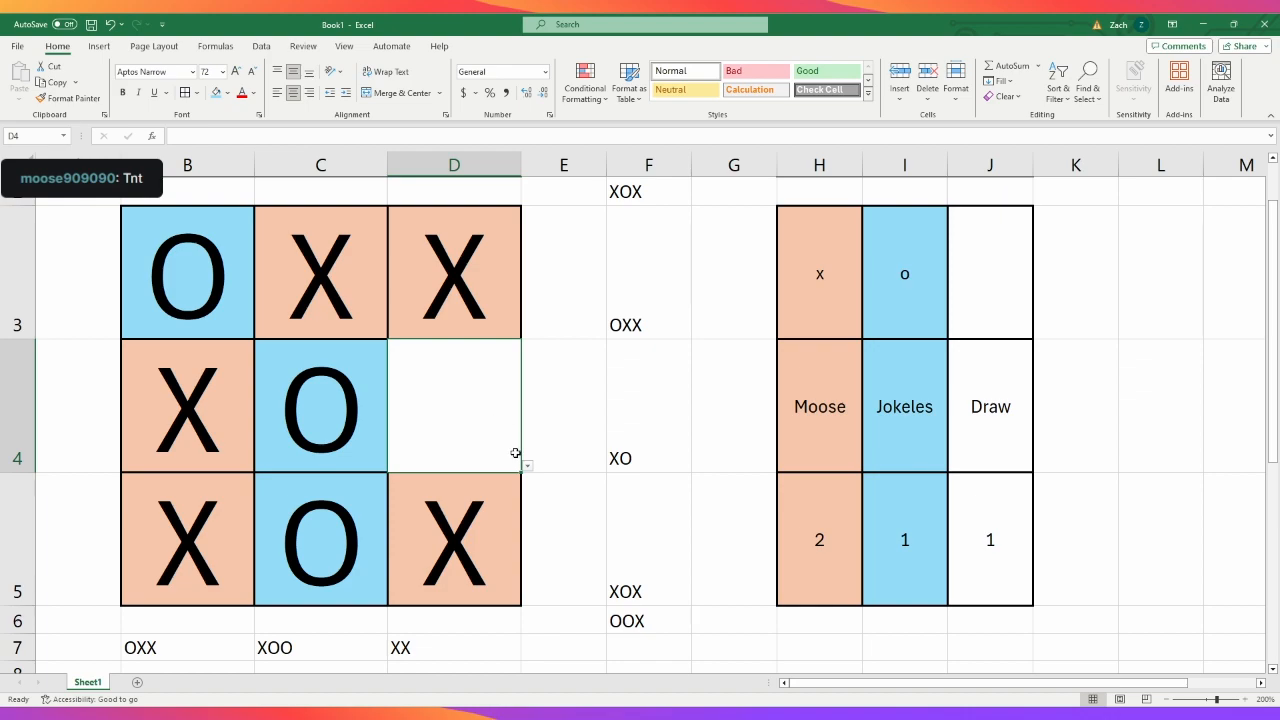
{"action": "type", "text": "X"}
{"action": "key", "text": "ctrl+Return"}
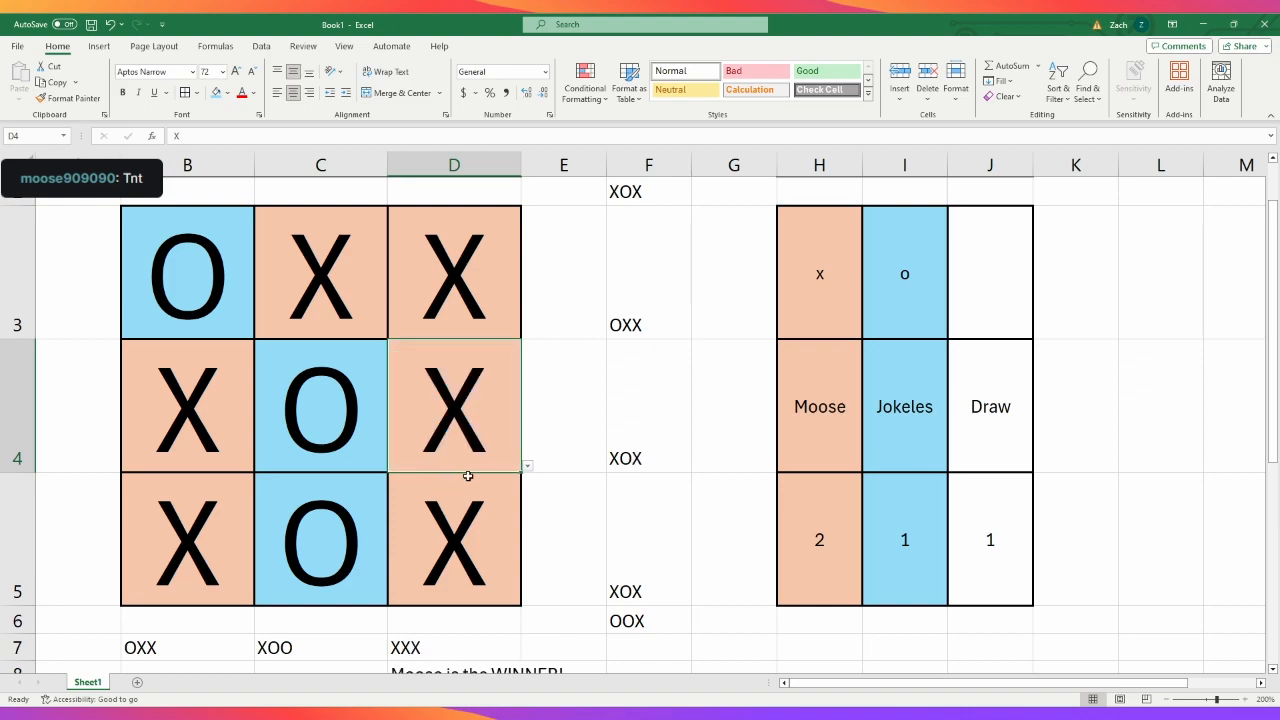
{"action": "left_click", "coordinate": [328, 494]}
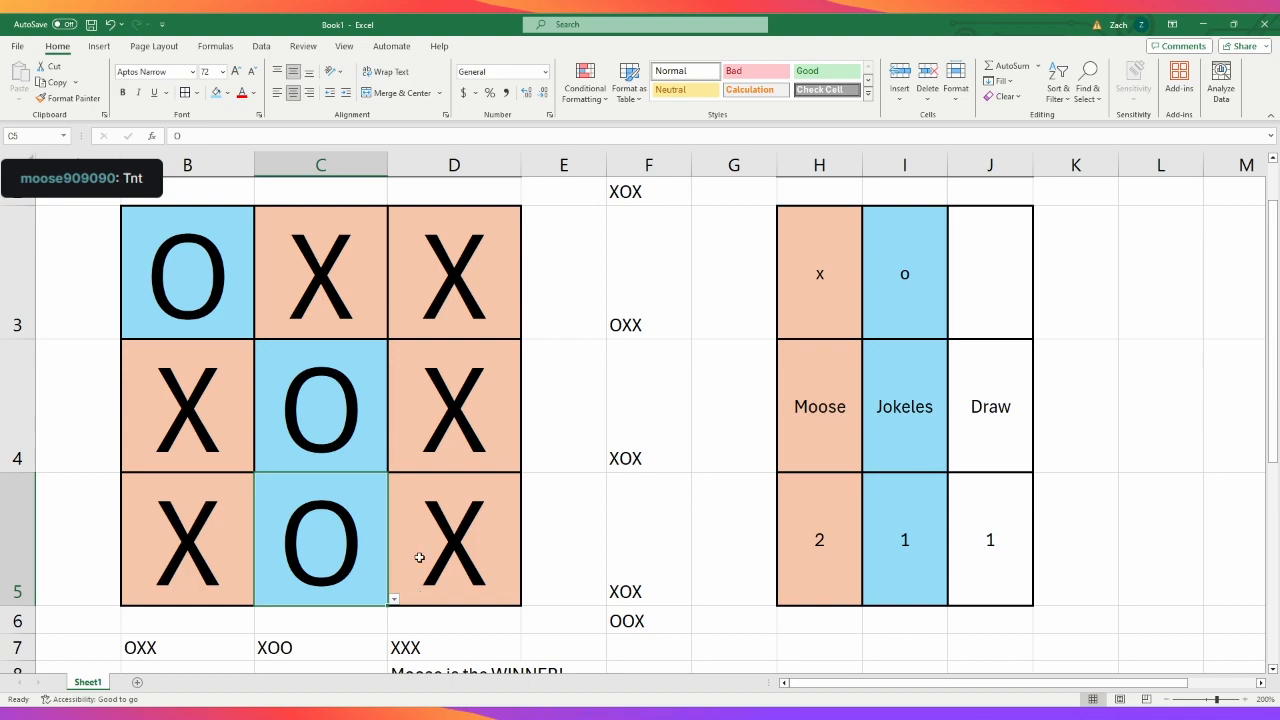
{"action": "left_click_drag", "start_coordinate": [151, 284], "coordinate": [202, 540]}
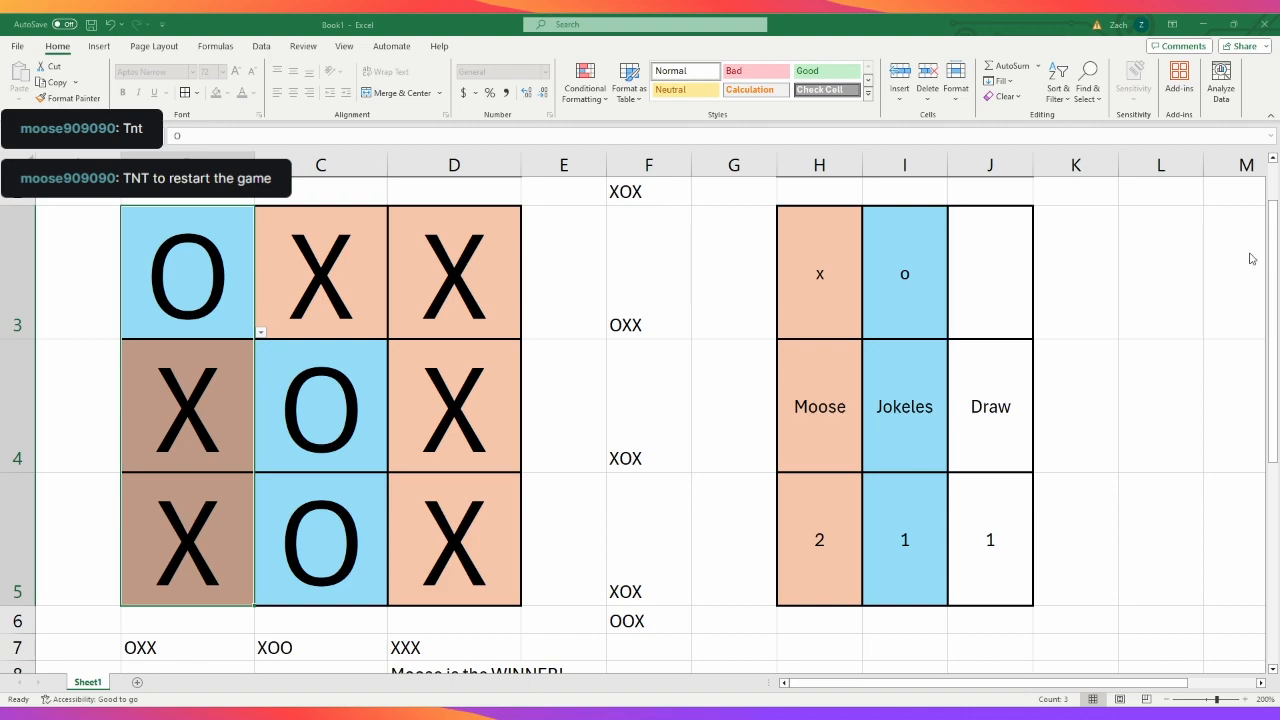
{"action": "left_click", "coordinate": [857, 433]}
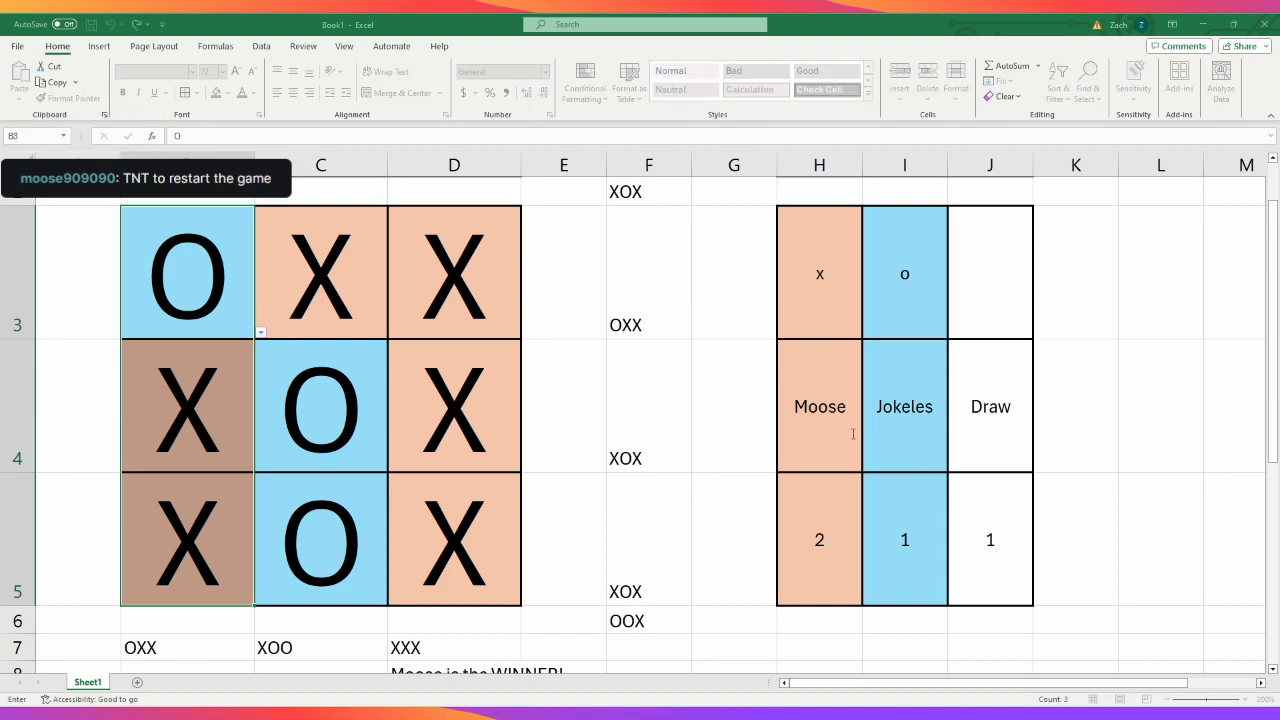
{"action": "left_click", "coordinate": [1089, 503]}
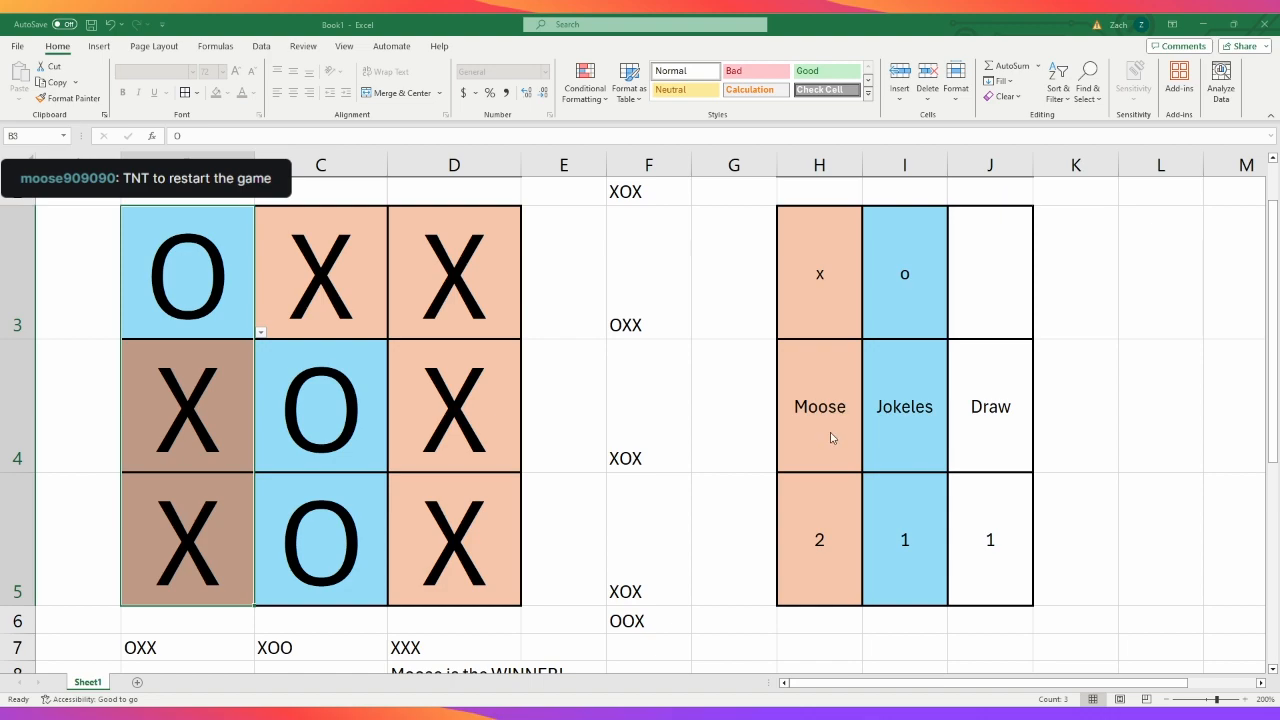
{"action": "type", "text": "O"}
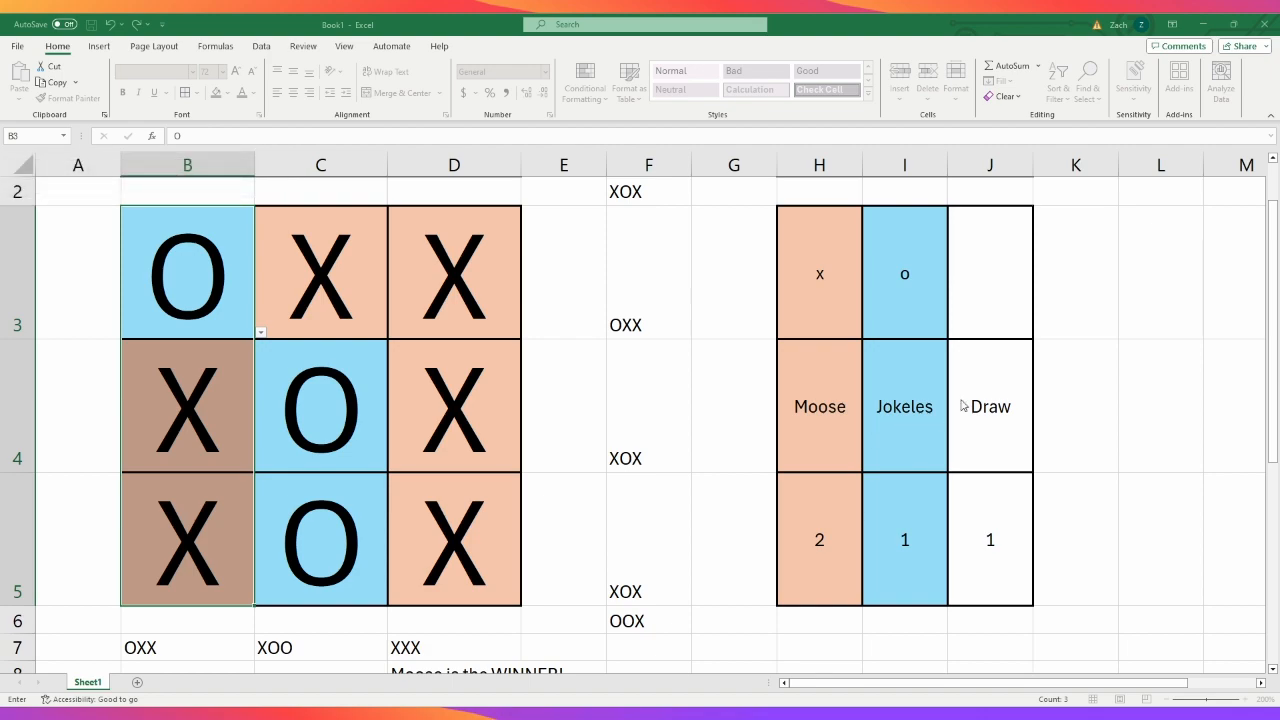
{"action": "key", "text": "Escape"}
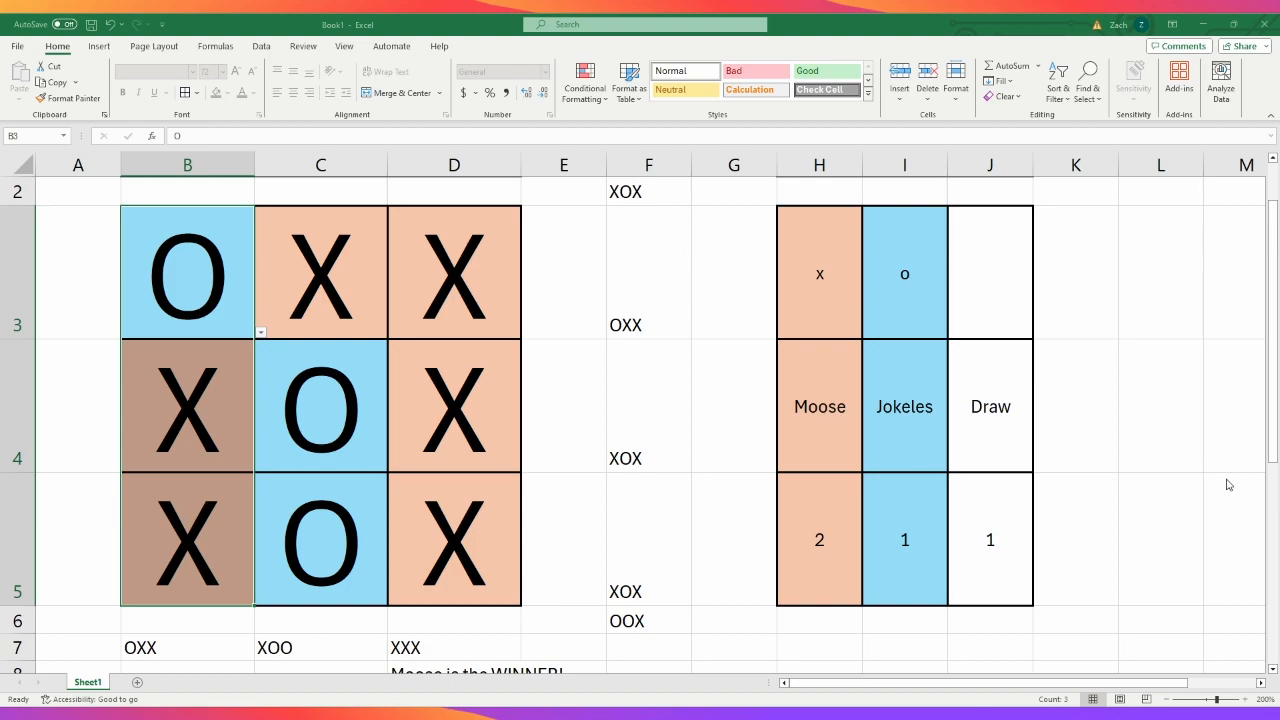
- Set board cell B3 to X and cell C3 to O so that each column holds three matching marks
{"action": "left_click", "coordinate": [224, 308]}
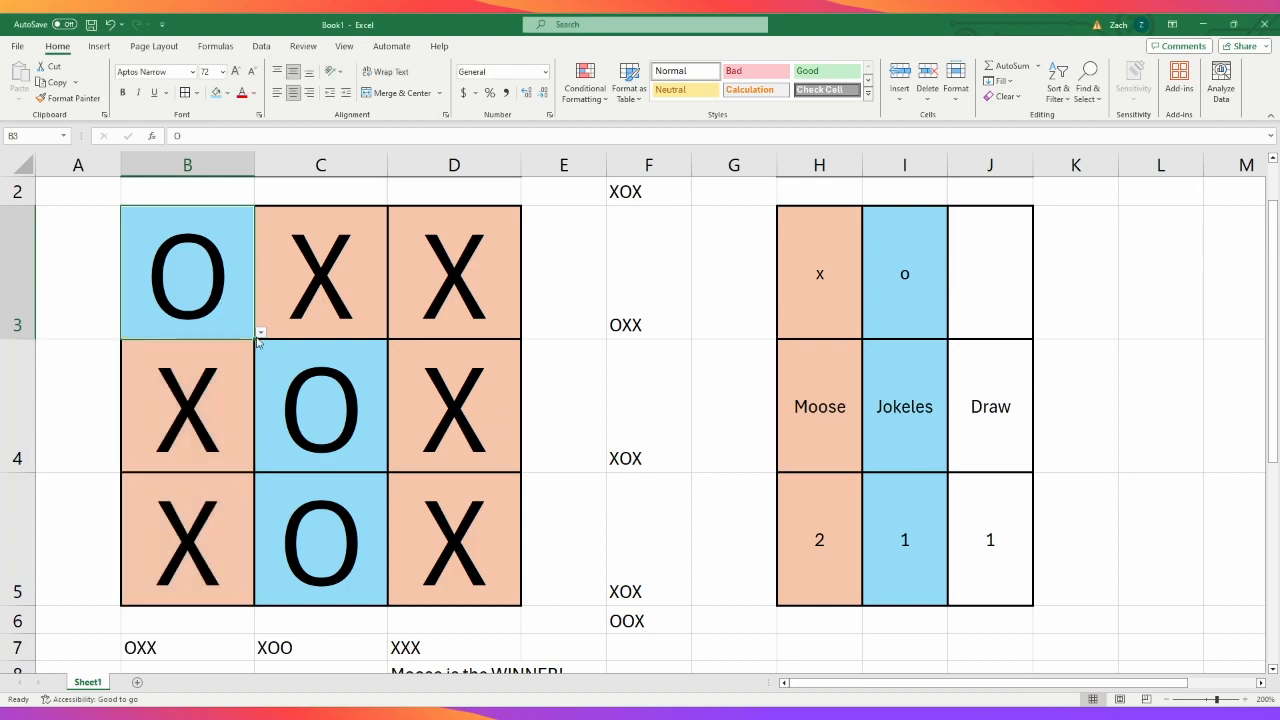
{"action": "left_click", "coordinate": [257, 337]}
{"action": "left_click", "coordinate": [237, 348]}
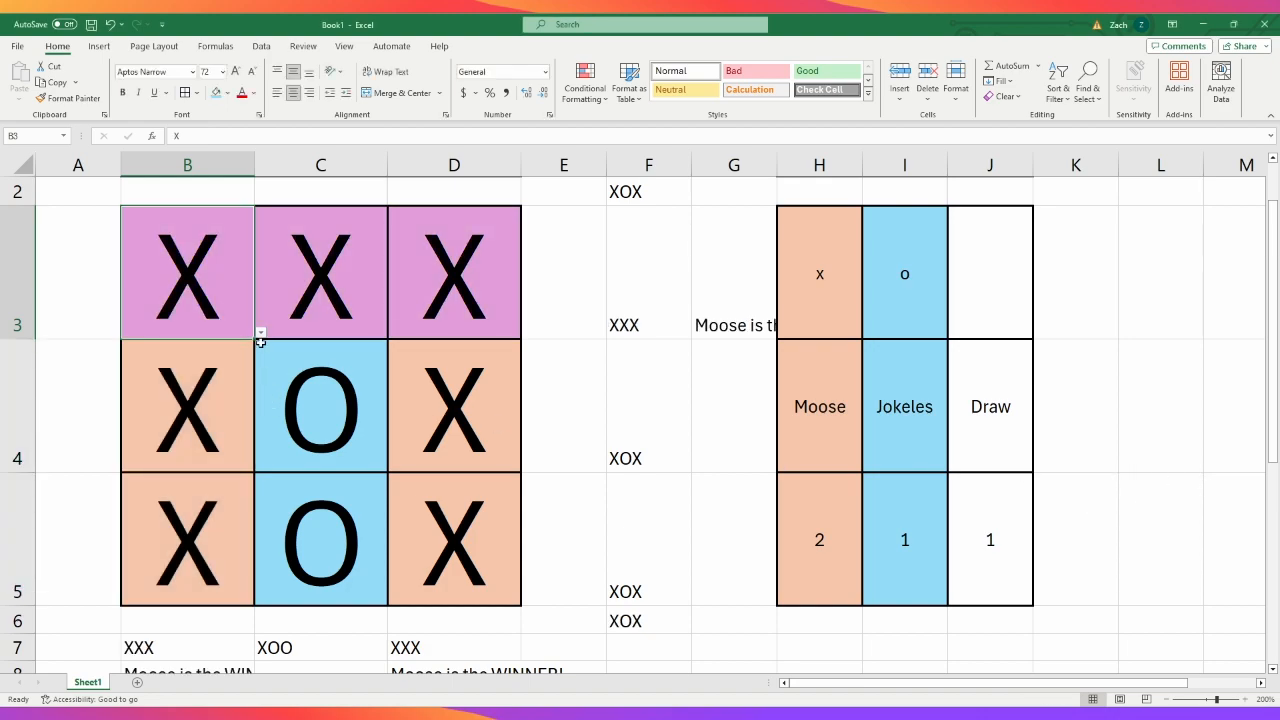
{"action": "left_click", "coordinate": [396, 368]}
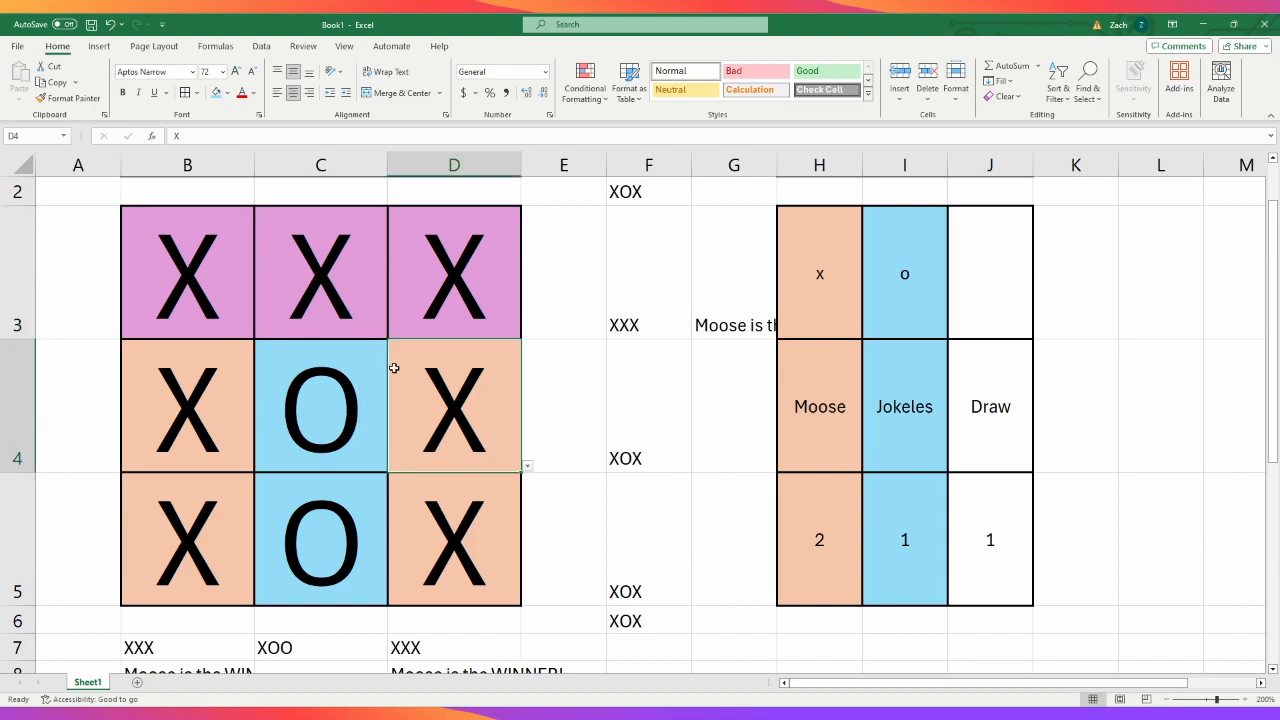
{"action": "left_click", "coordinate": [408, 300]}
{"action": "left_click", "coordinate": [387, 331]}
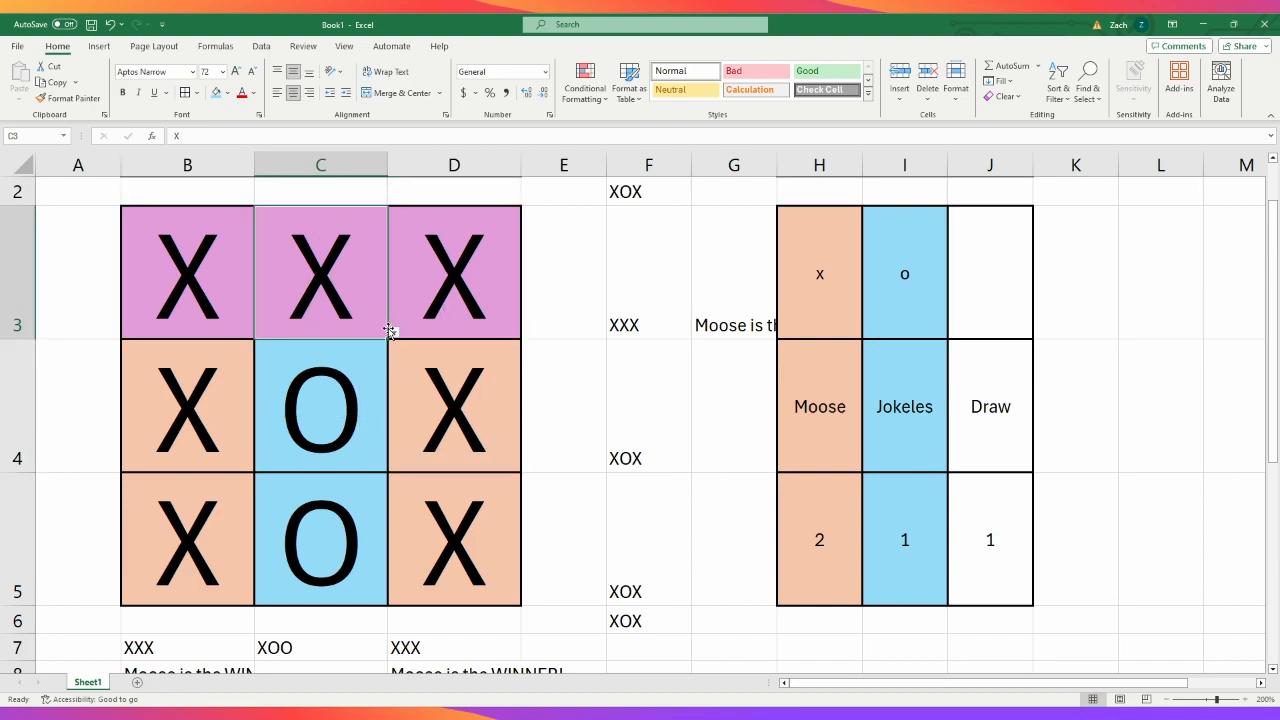
{"action": "left_click", "coordinate": [394, 334]}
{"action": "left_click", "coordinate": [363, 362]}
{"action": "left_click", "coordinate": [457, 404]}
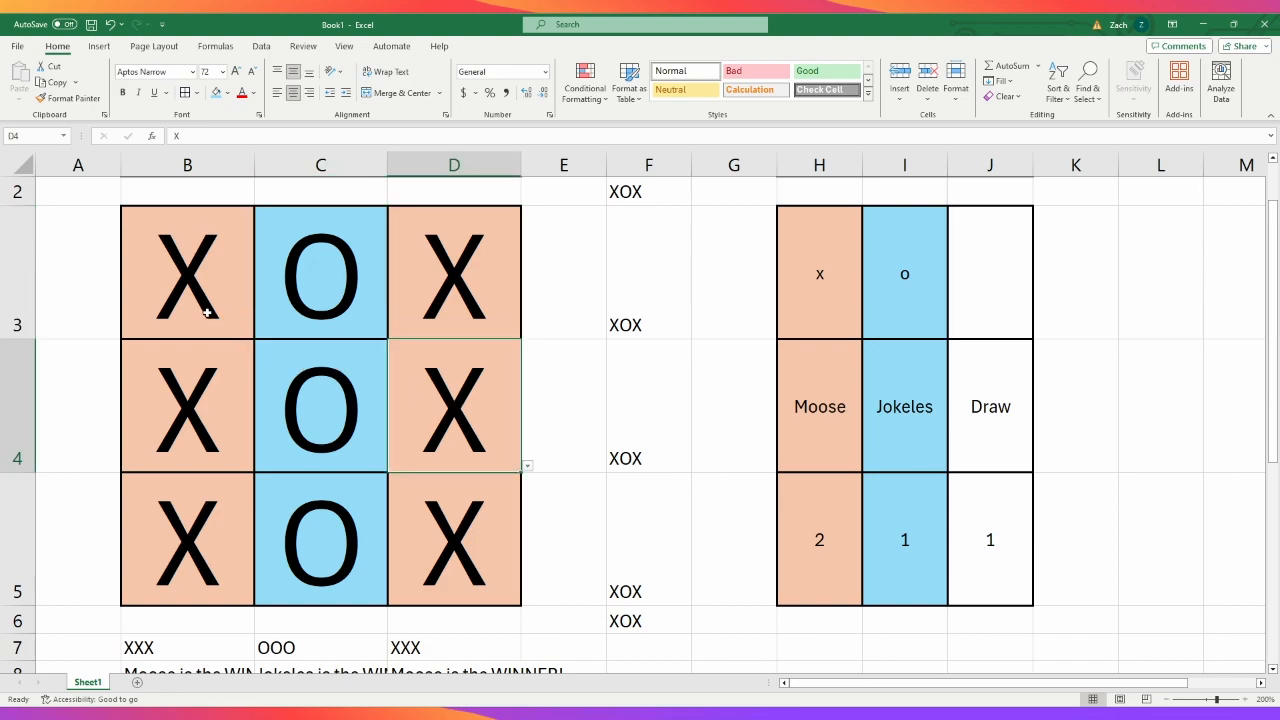
- Try to set up a conditional formatting rule that highlights a winning column on B3:B5
{"action": "left_click", "coordinate": [207, 313]}
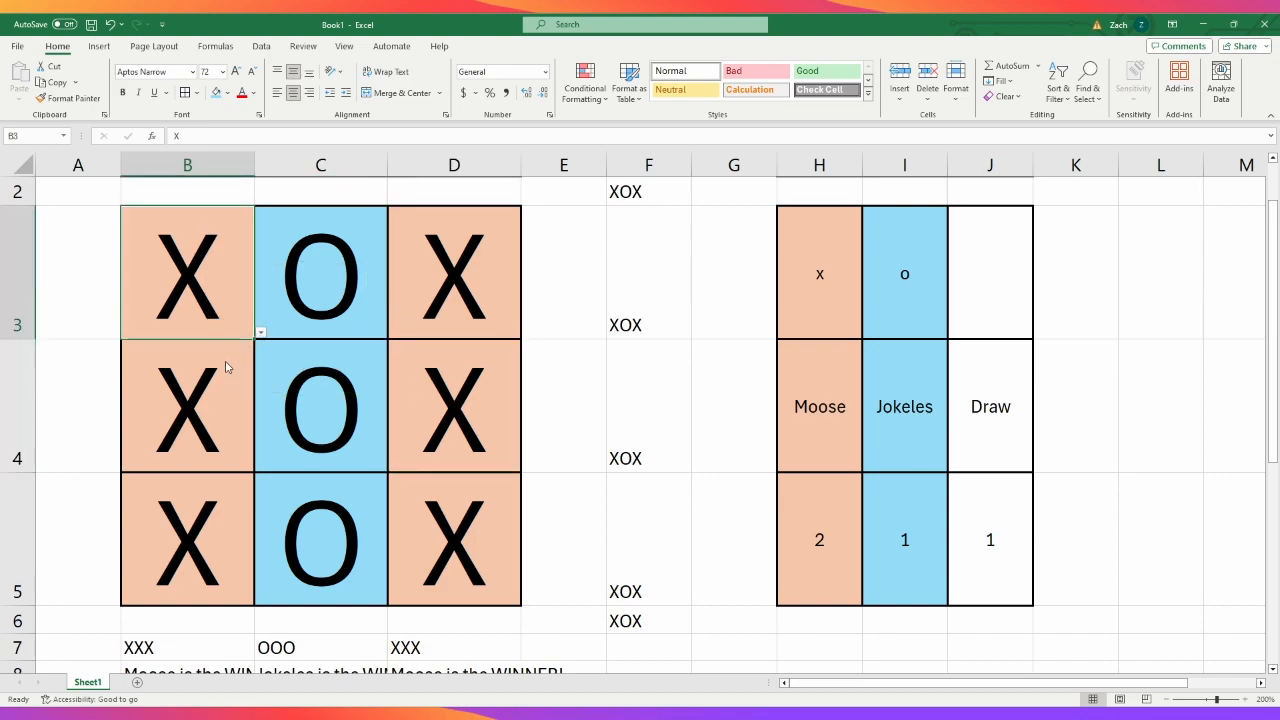
{"action": "left_click_drag", "start_coordinate": [197, 290], "coordinate": [199, 540]}
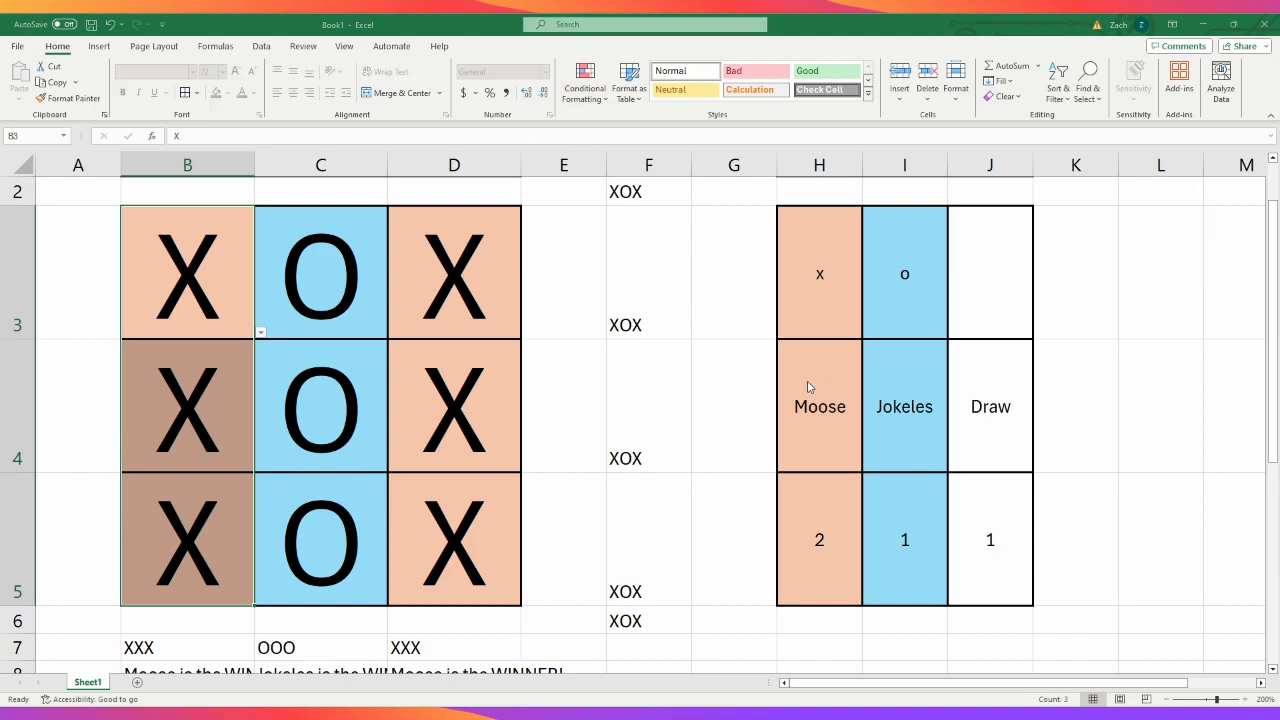
{"action": "left_click", "coordinate": [1030, 380]}
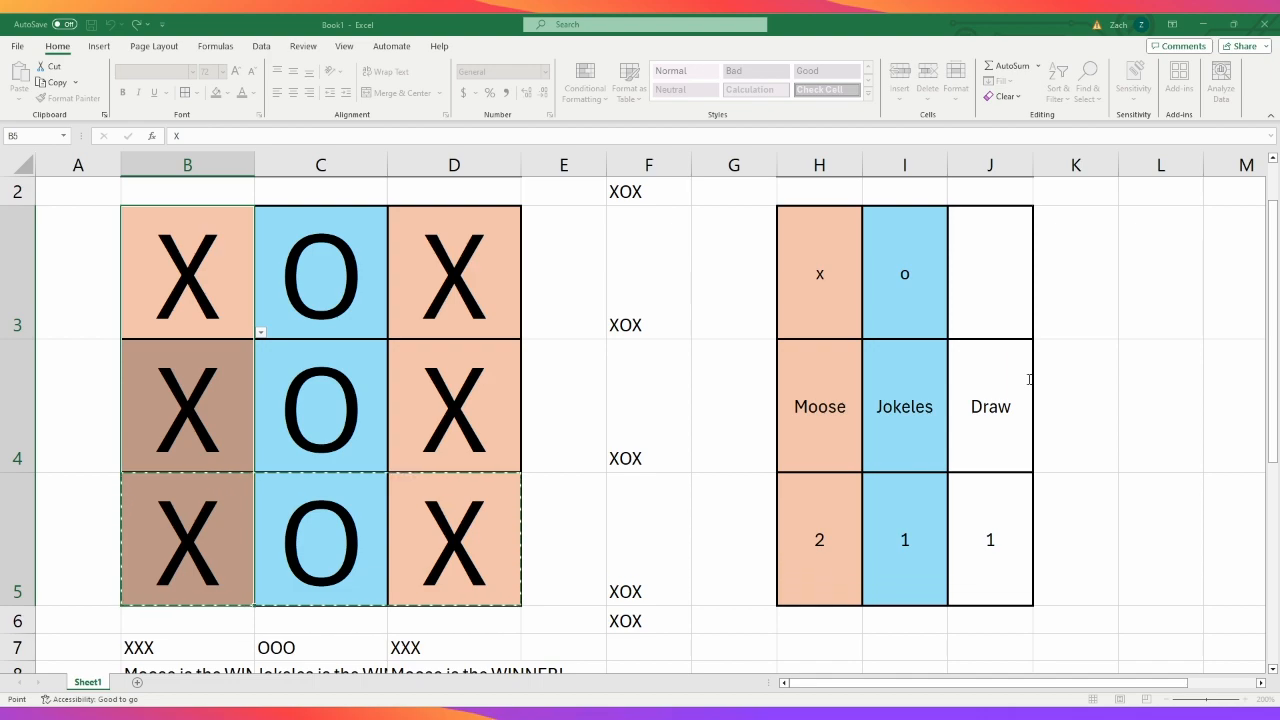
{"action": "key", "text": "BackSpace"}
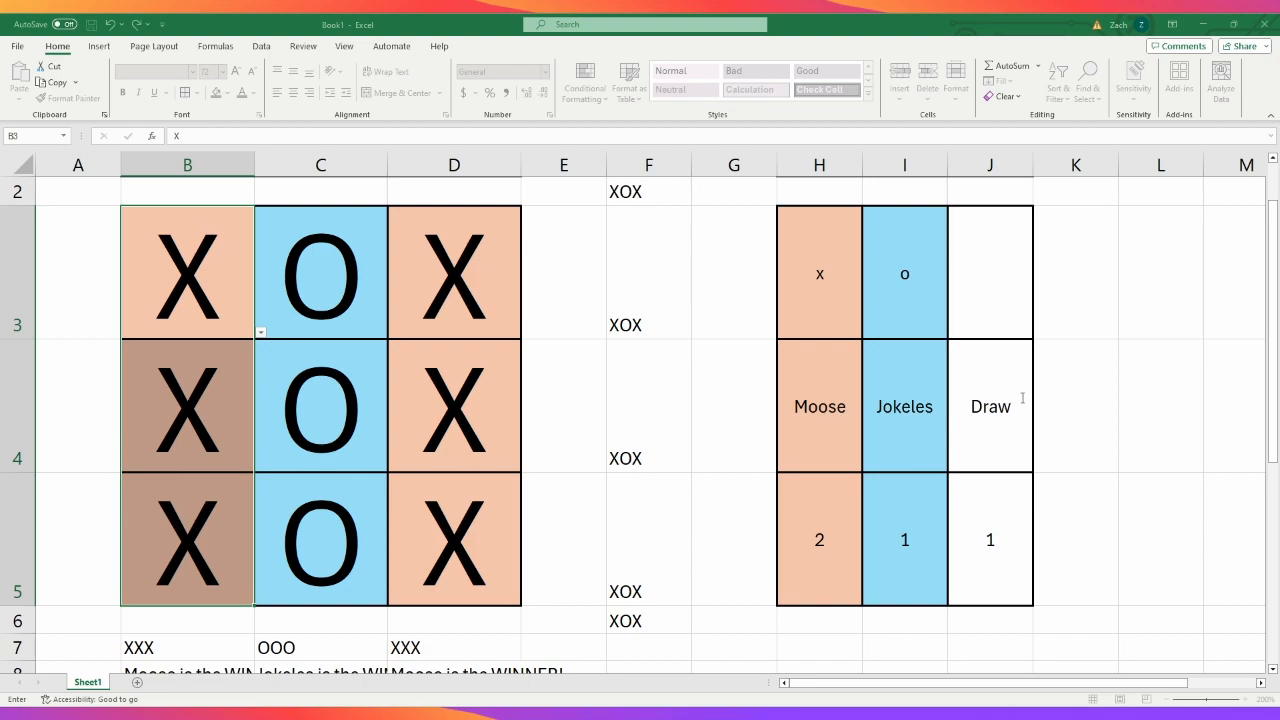
{"action": "left_click", "coordinate": [1023, 398]}
{"action": "key", "text": "BackSpace"}
{"action": "left_click", "coordinate": [355, 410]}
{"action": "left_click", "coordinate": [223, 408]}
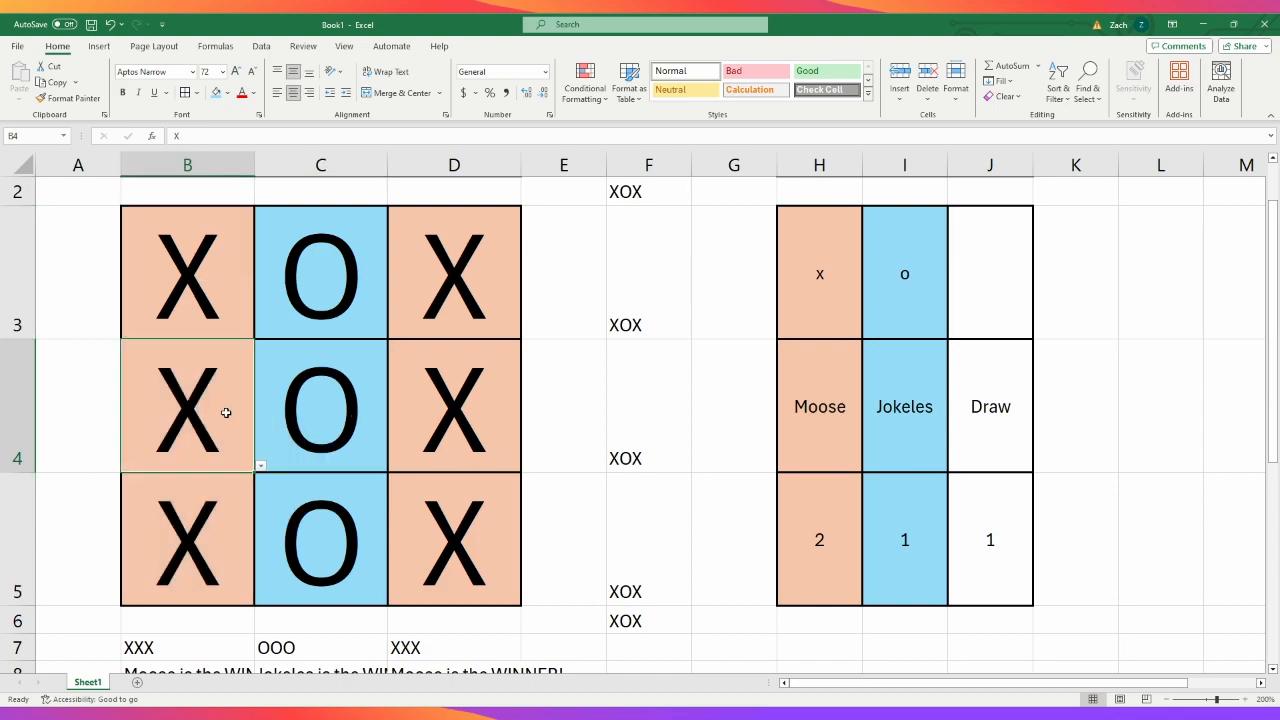
{"action": "left_click", "coordinate": [231, 496]}
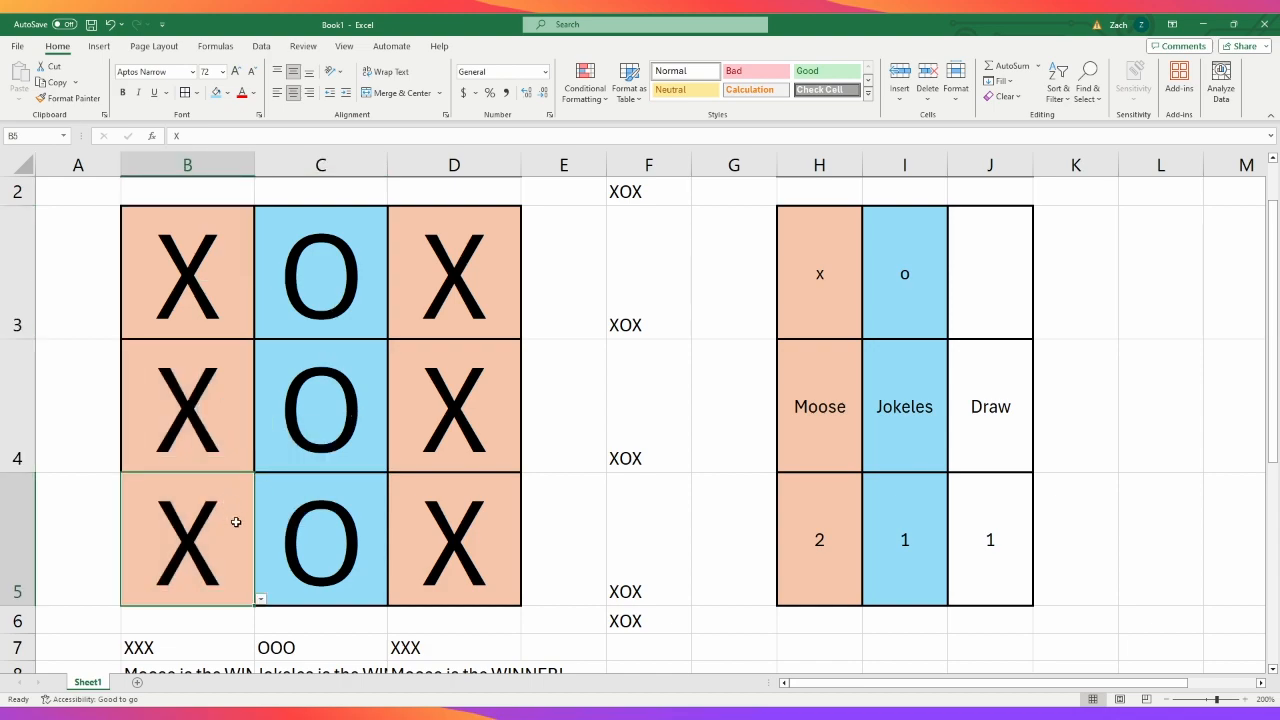
{"action": "left_click", "coordinate": [192, 651]}
- Rework the conditional formatting rule on B3:B5 so three matching marks in the column get the purple winner fill
{"action": "left_click_drag", "start_coordinate": [210, 300], "coordinate": [214, 506]}
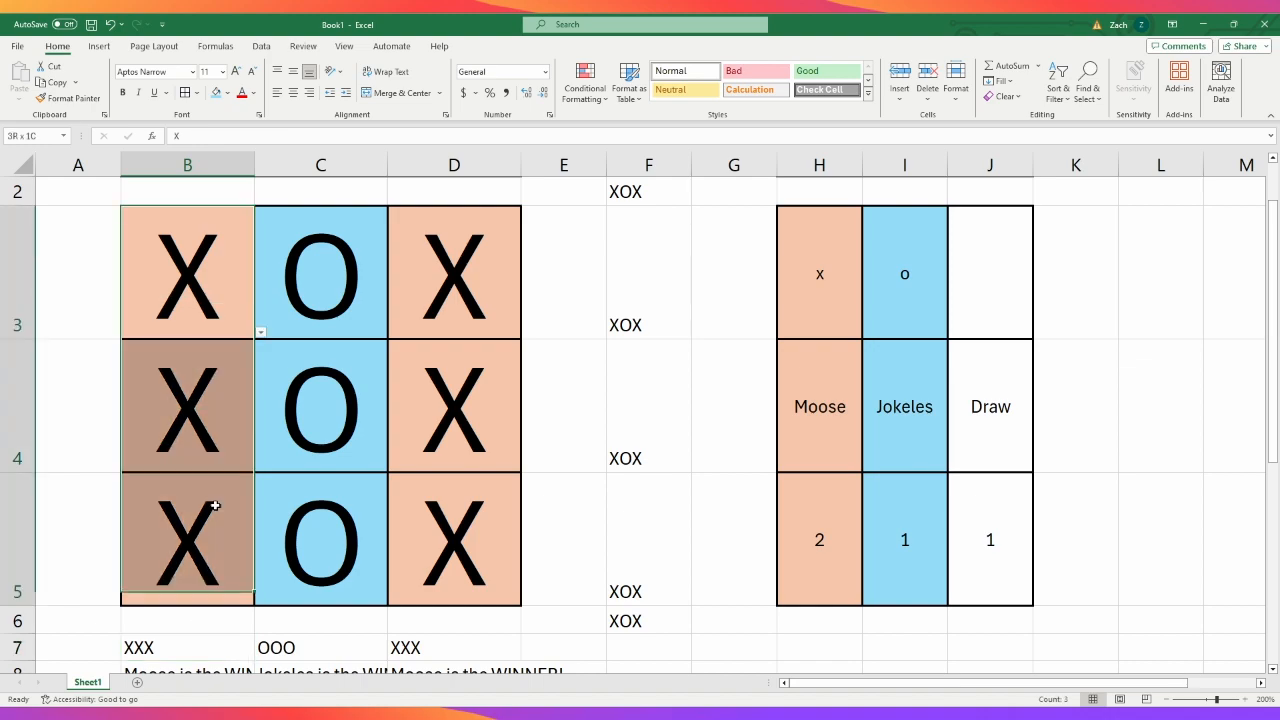
{"action": "left_click", "coordinate": [603, 295]}
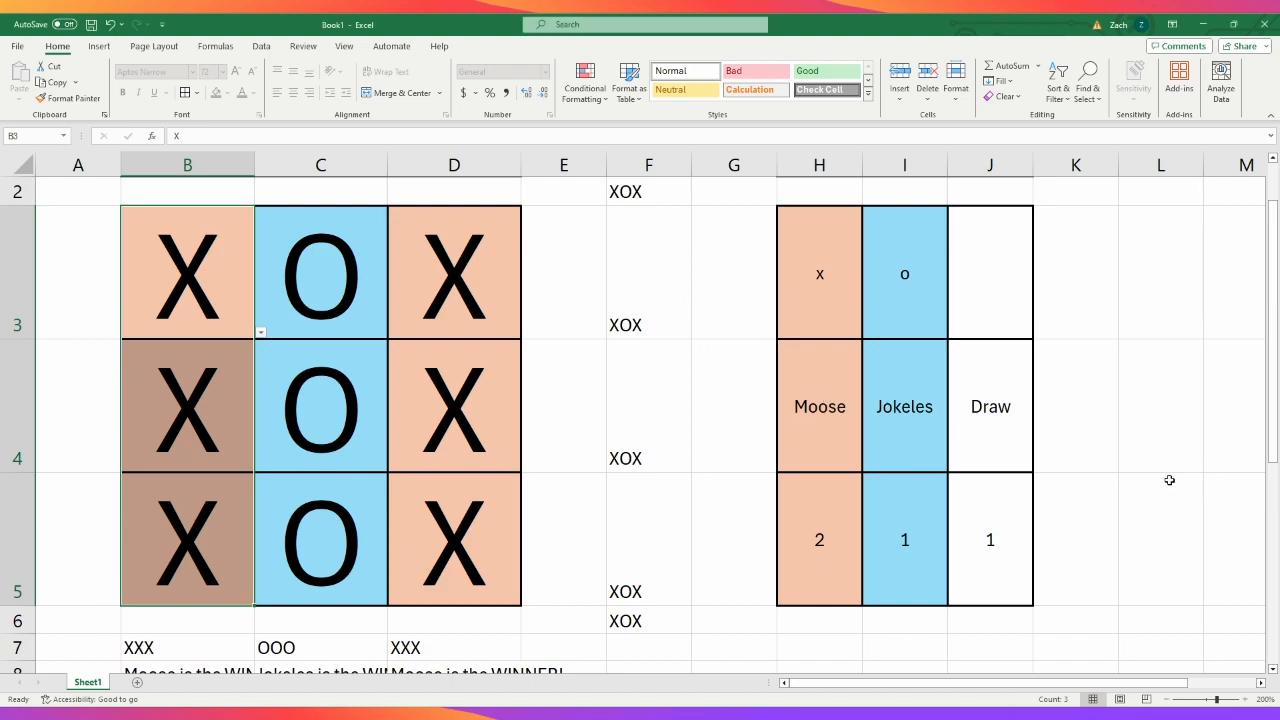
{"action": "left_click", "coordinate": [191, 301]}
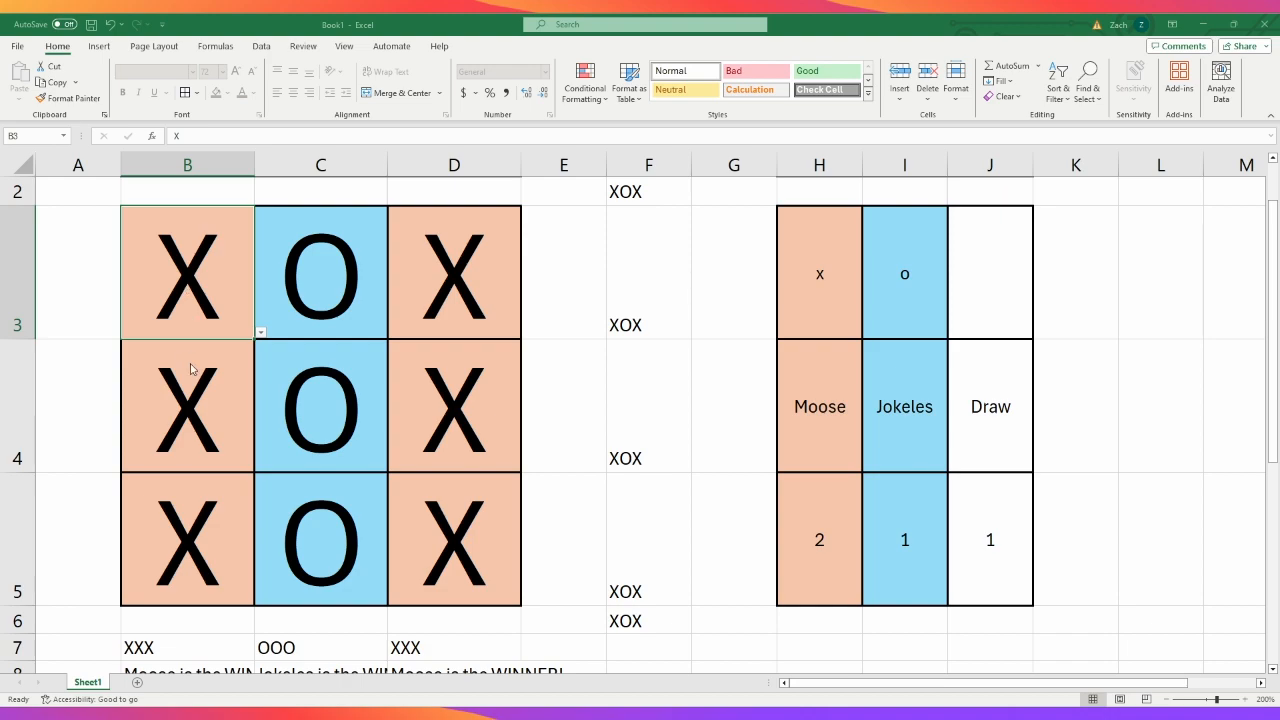
{"action": "left_click", "coordinate": [1190, 476]}
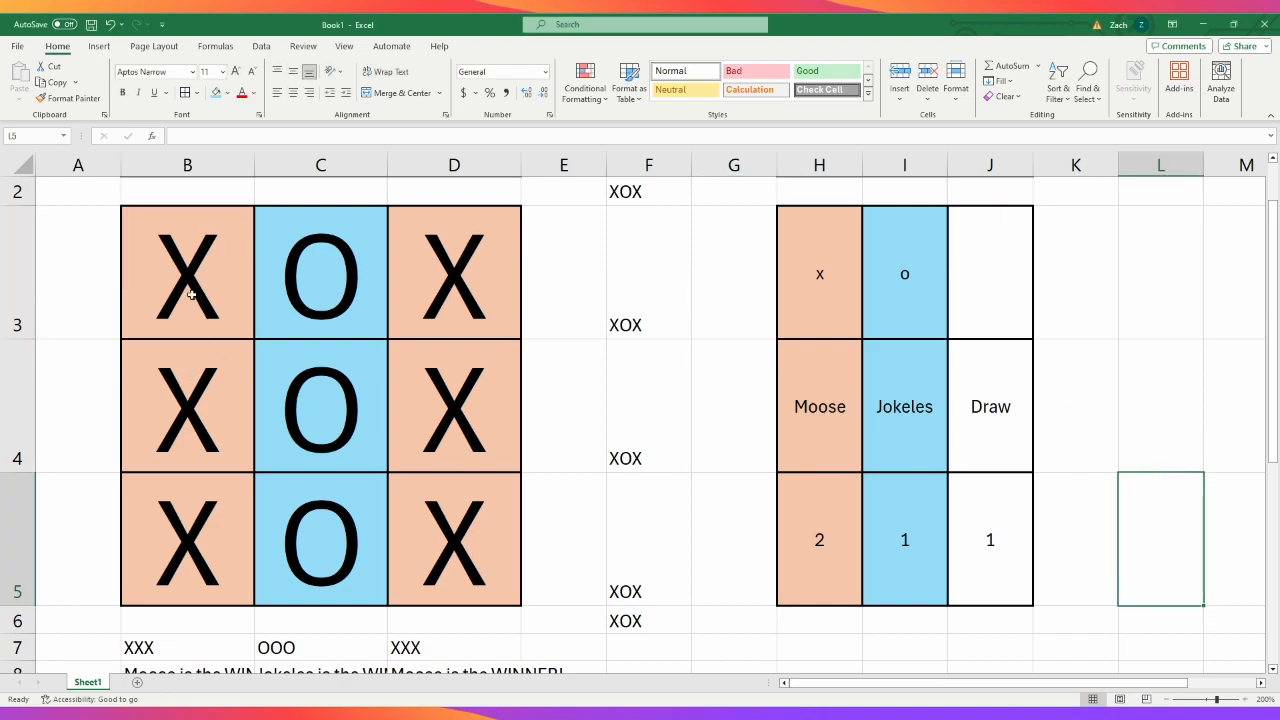
{"action": "left_click_drag", "start_coordinate": [191, 294], "coordinate": [206, 517]}
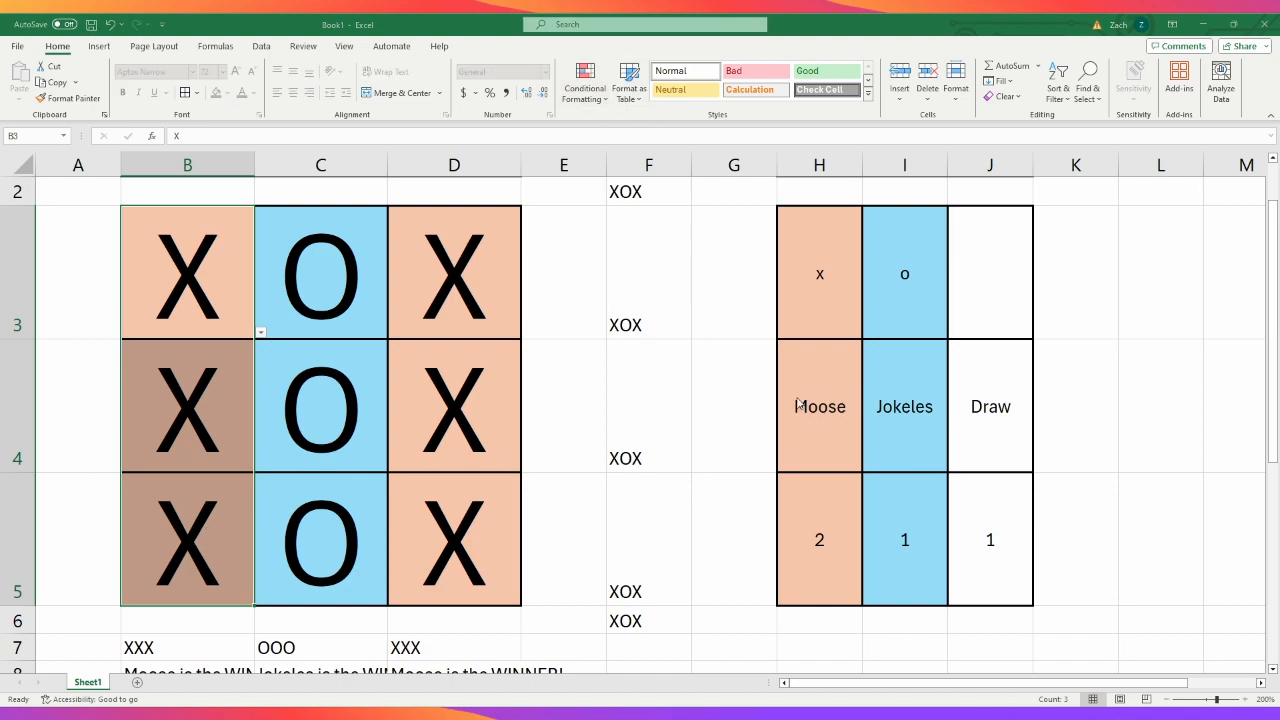
{"action": "left_click", "coordinate": [854, 434]}
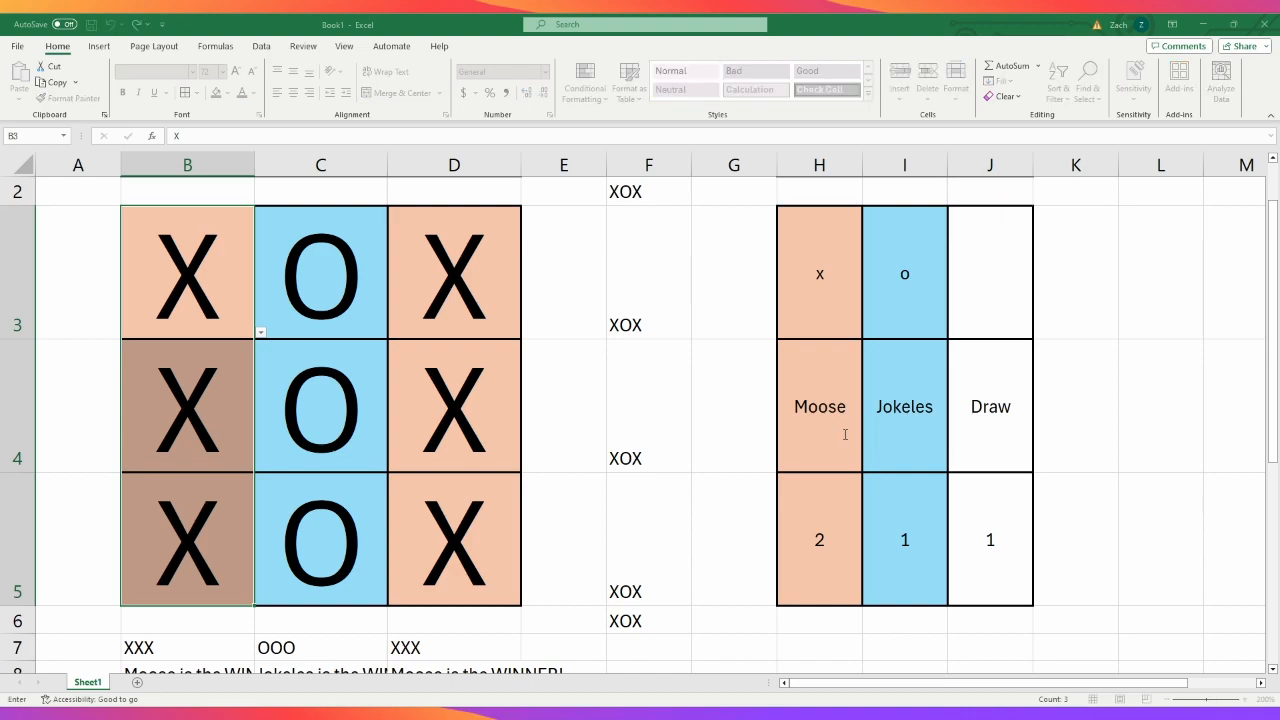
{"action": "left_click", "coordinate": [1062, 503]}
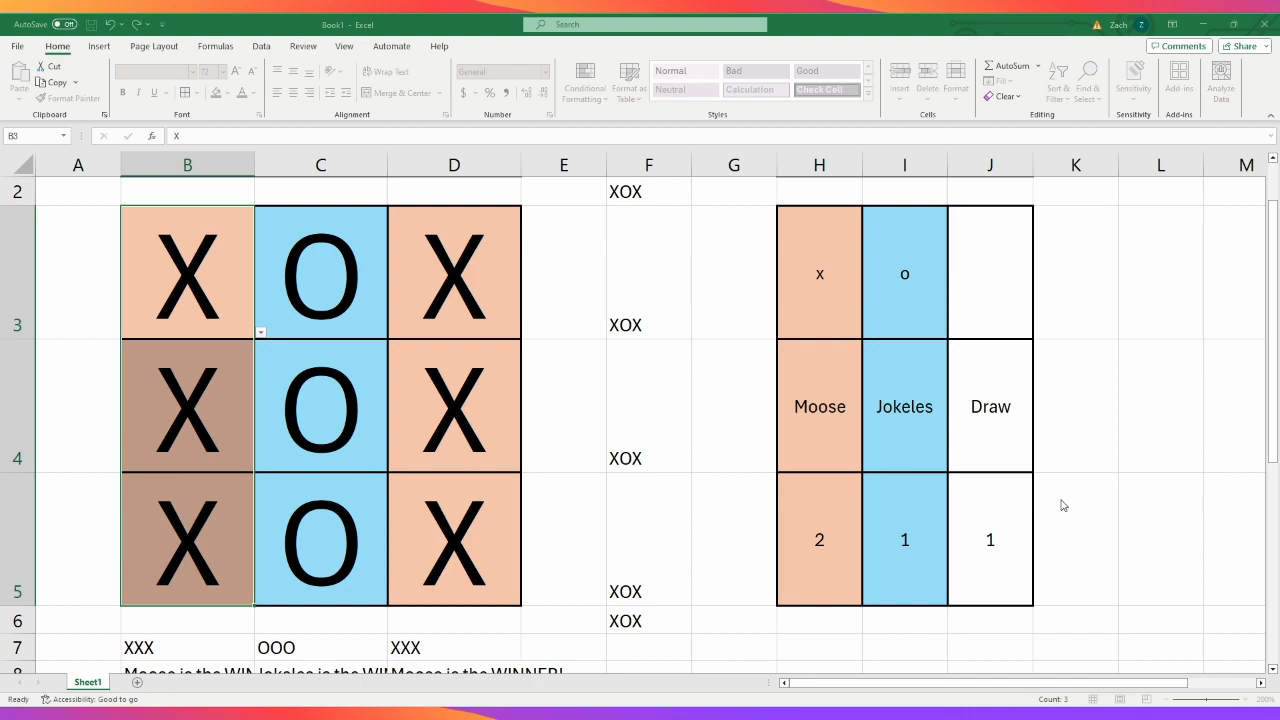
{"action": "left_click", "coordinate": [848, 432]}
{"action": "left_click", "coordinate": [1086, 506]}
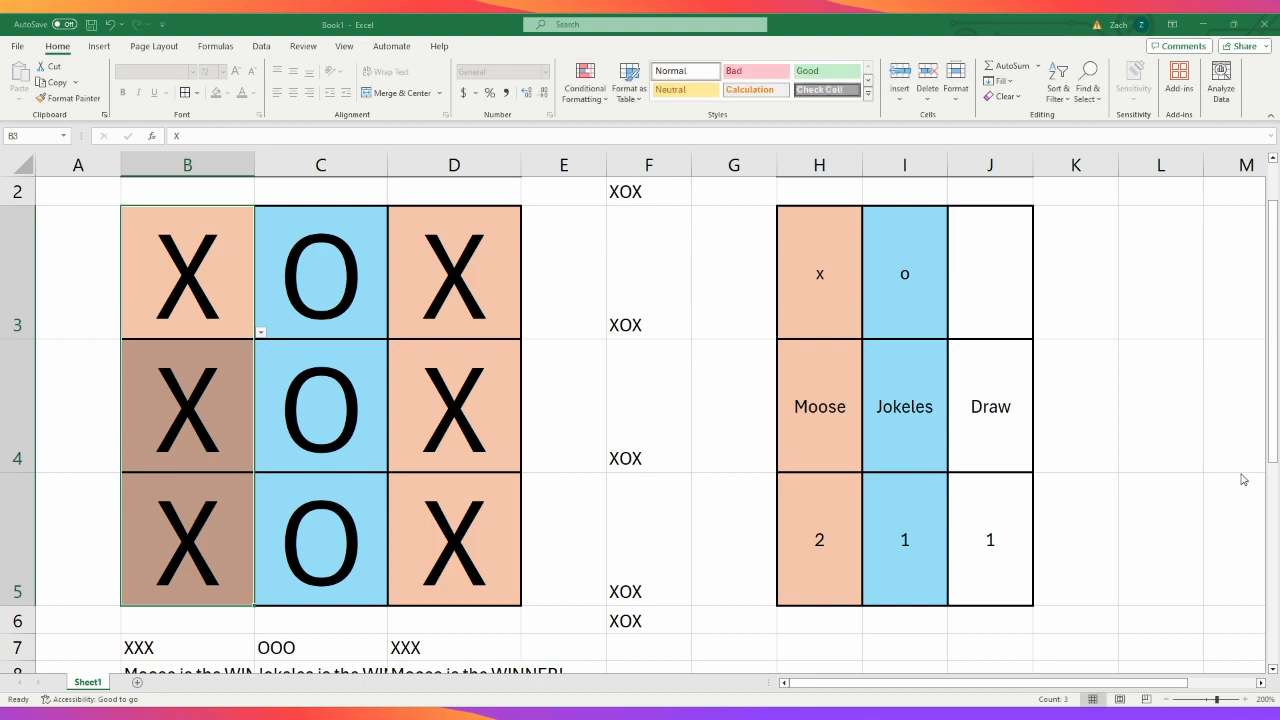
{"action": "left_click", "coordinate": [1242, 478]}
{"action": "left_click", "coordinate": [1117, 479]}
- Change board cell B4 to O to test the first column's highlighting
{"action": "left_click", "coordinate": [232, 424]}
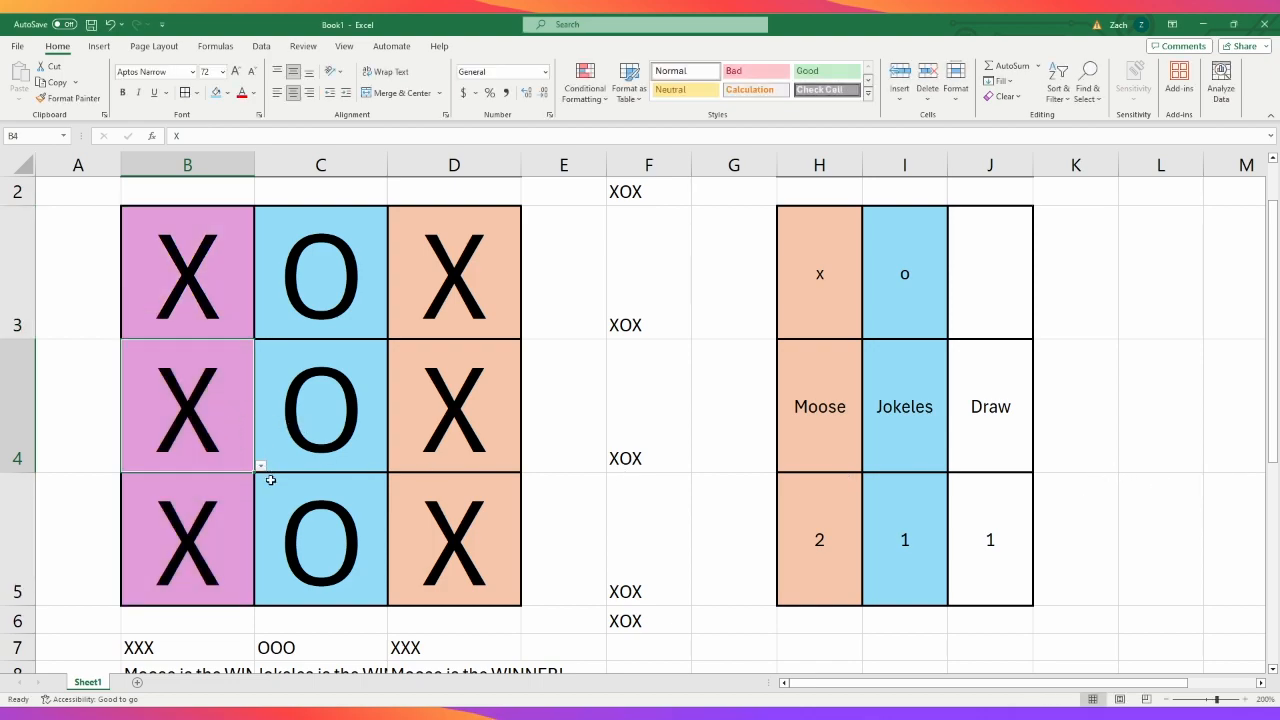
{"action": "type", "text": "O"}
{"action": "key", "text": "ctrl+Return"}
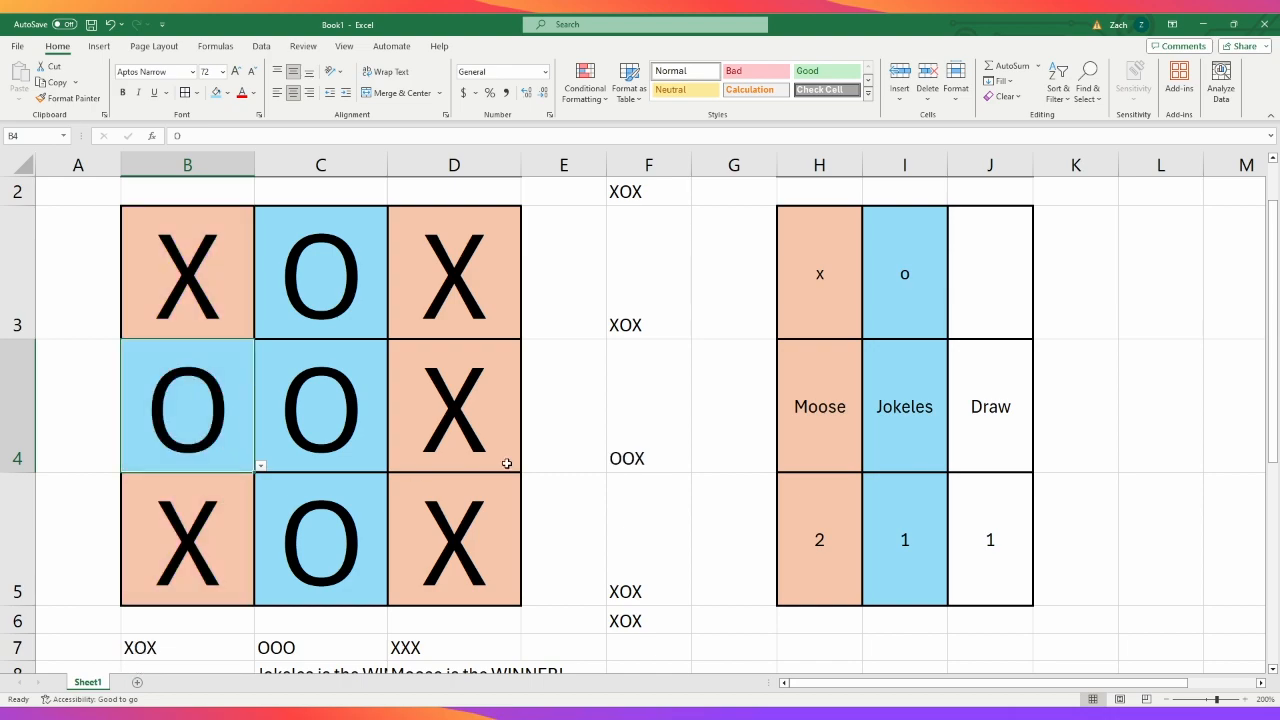
- Try to set up the same winning-column conditional formatting rule for the middle column C3:C5
{"action": "left_click", "coordinate": [345, 440]}
{"action": "left_click_drag", "start_coordinate": [340, 264], "coordinate": [343, 508]}
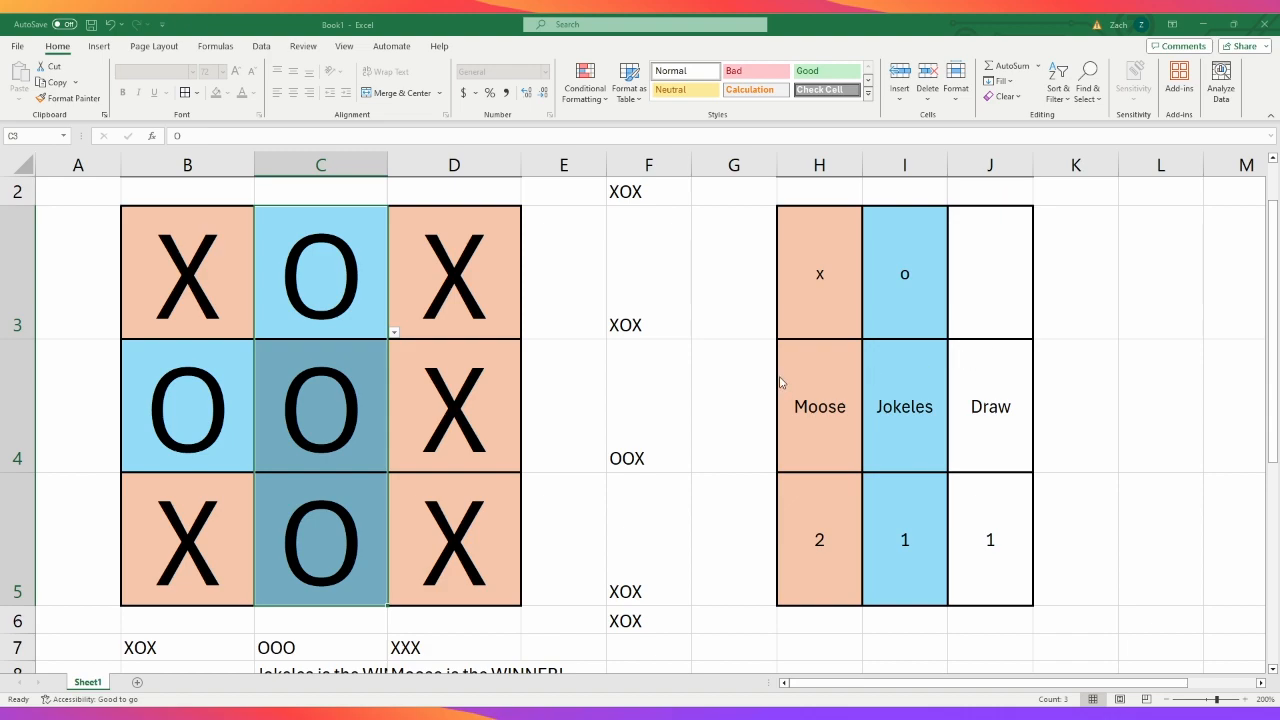
{"action": "type", "text": "O"}
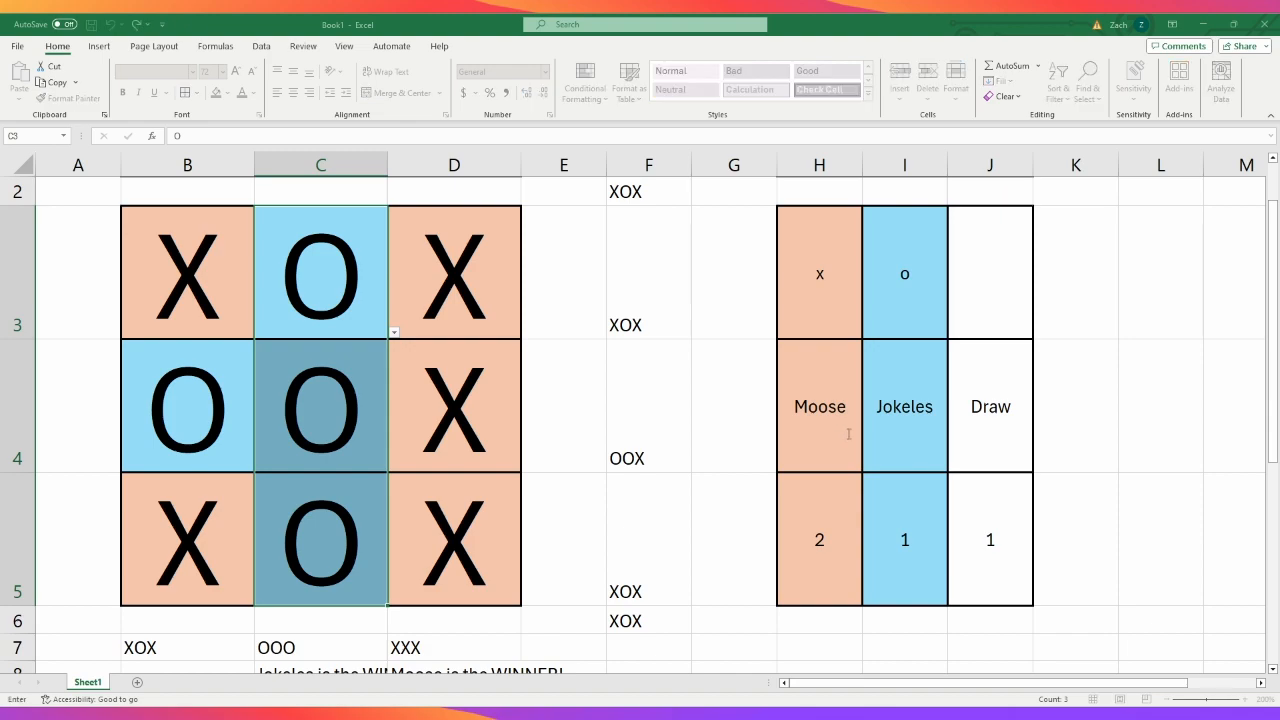
{"action": "key", "text": "ctrl+Return"}
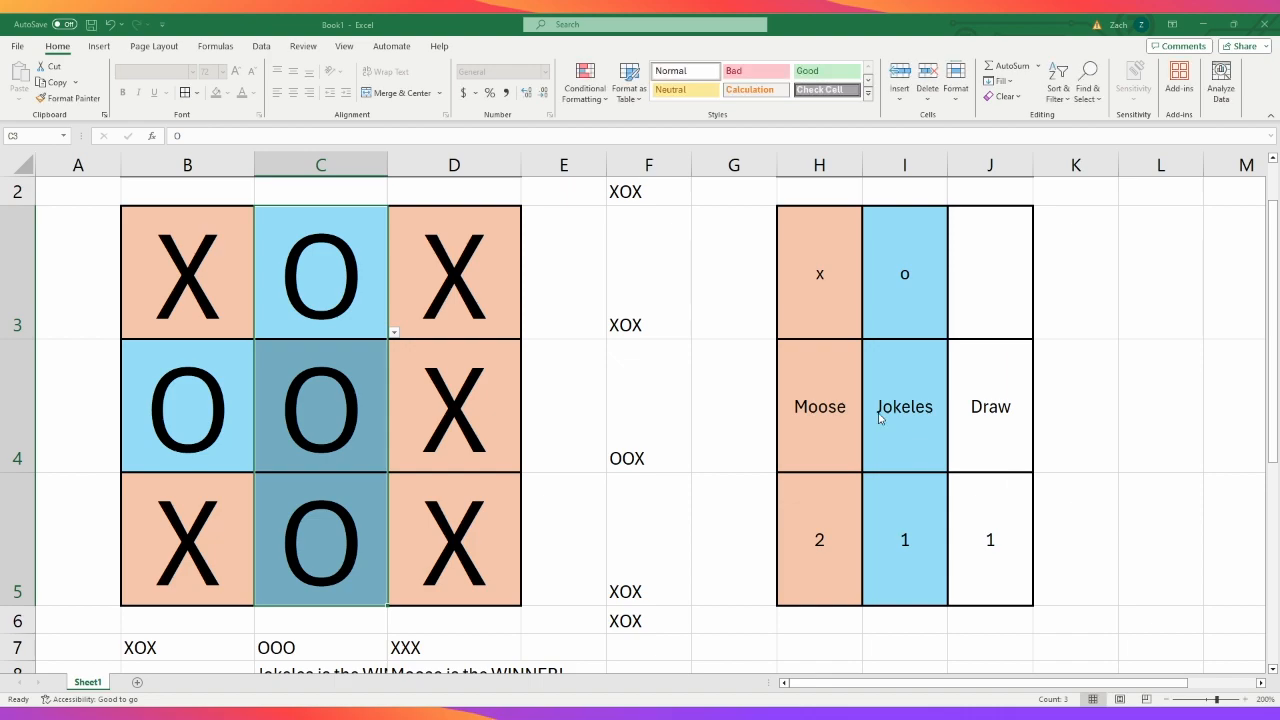
{"action": "left_click", "coordinate": [1027, 376]}
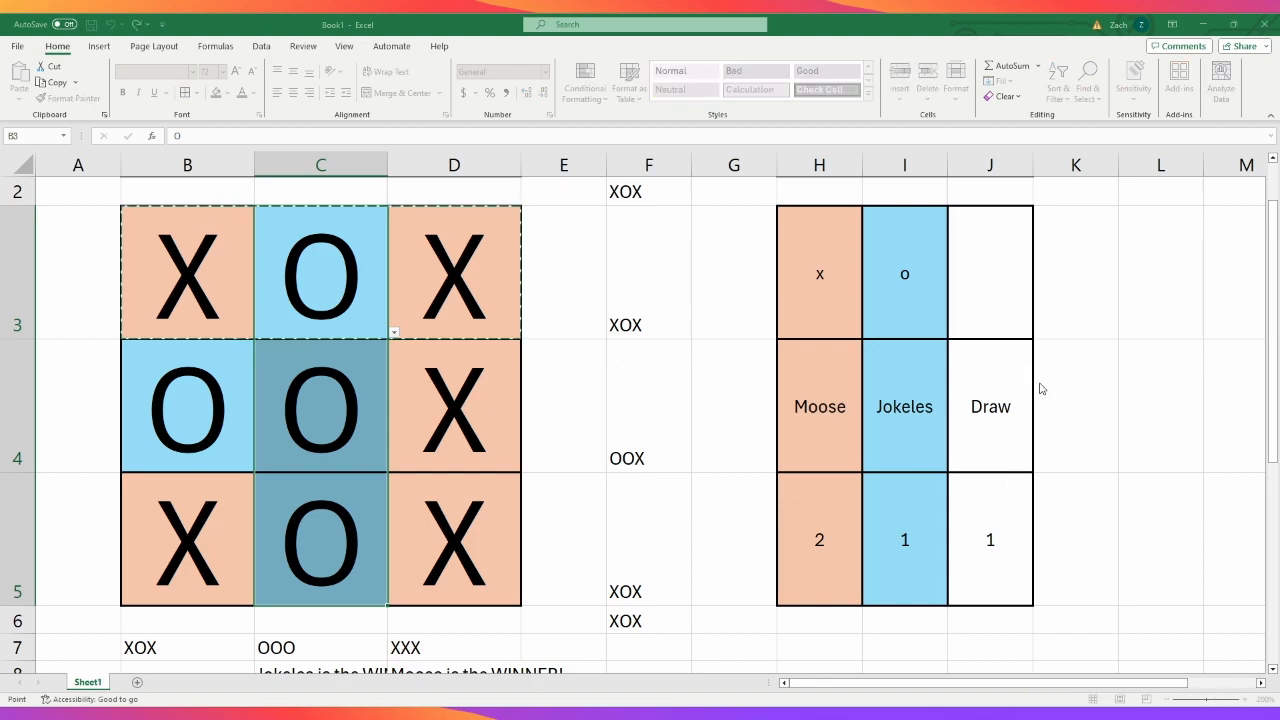
{"action": "left_click", "coordinate": [1093, 380]}
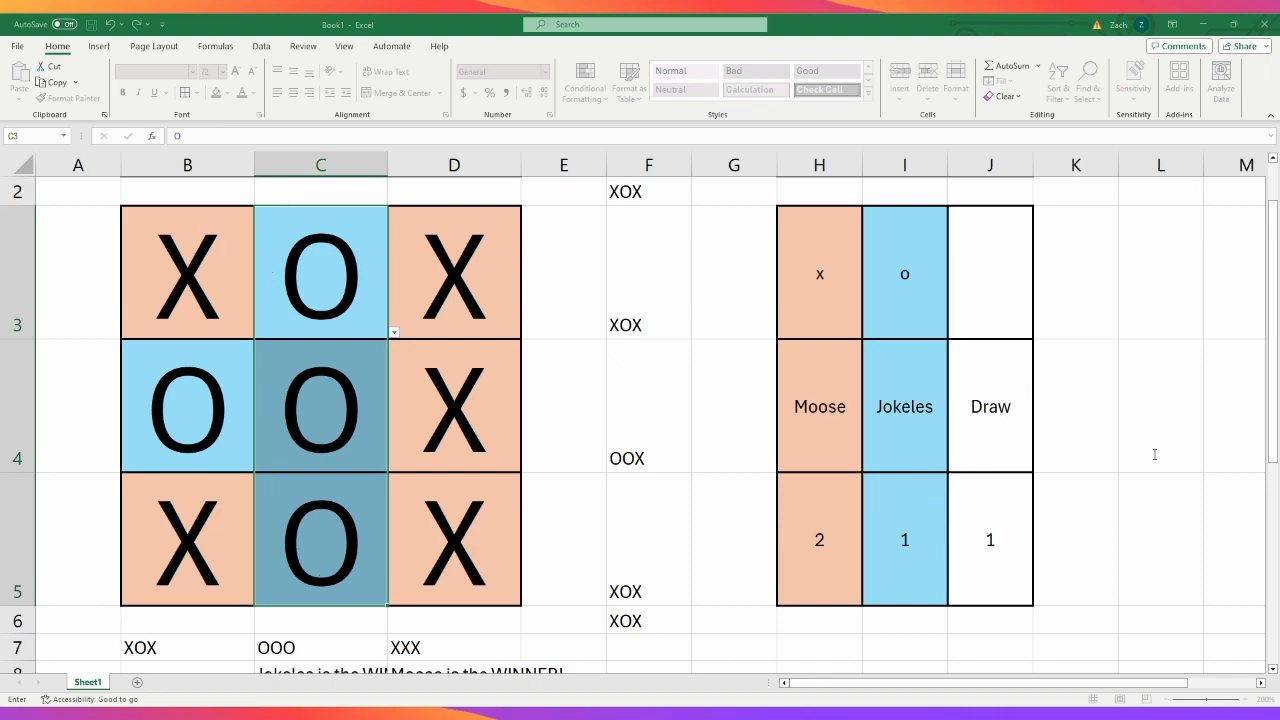
{"action": "left_click", "coordinate": [1235, 480]}
{"action": "left_click", "coordinate": [1146, 480]}
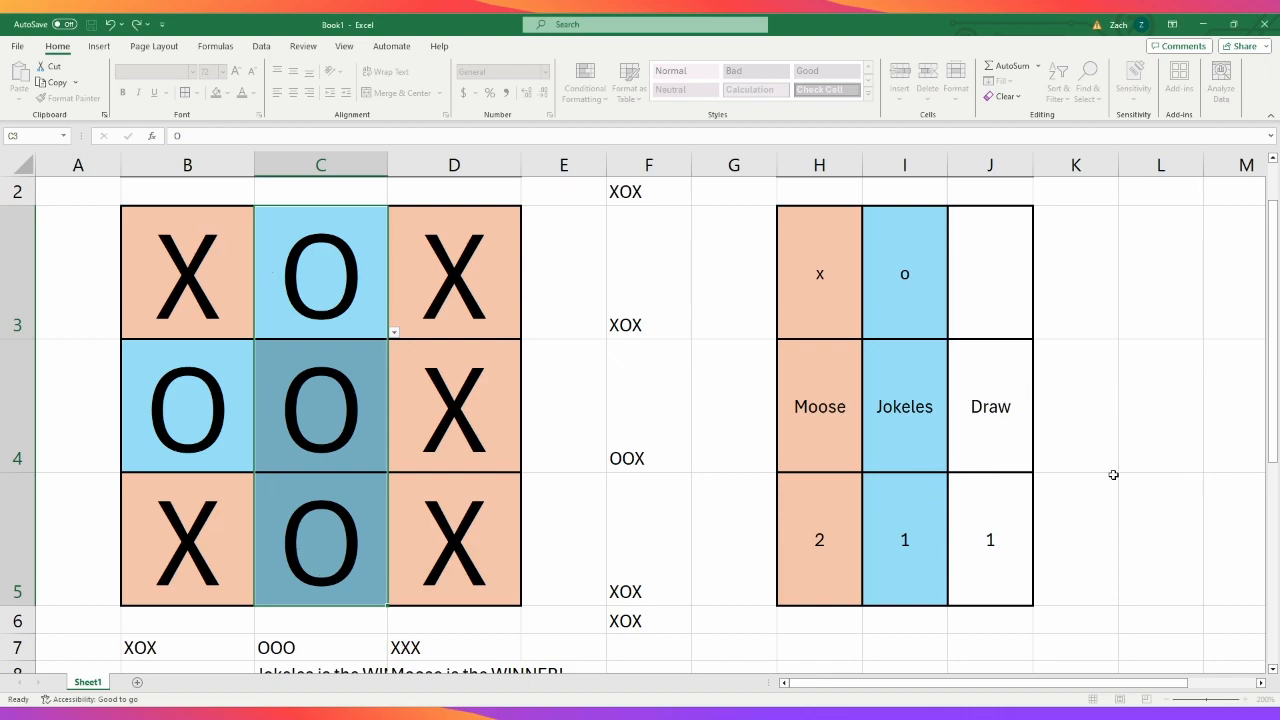
- Enter X in all three middle-column cells, C3, C4 and C5, to test the column's highlighting
{"action": "left_click", "coordinate": [357, 335]}
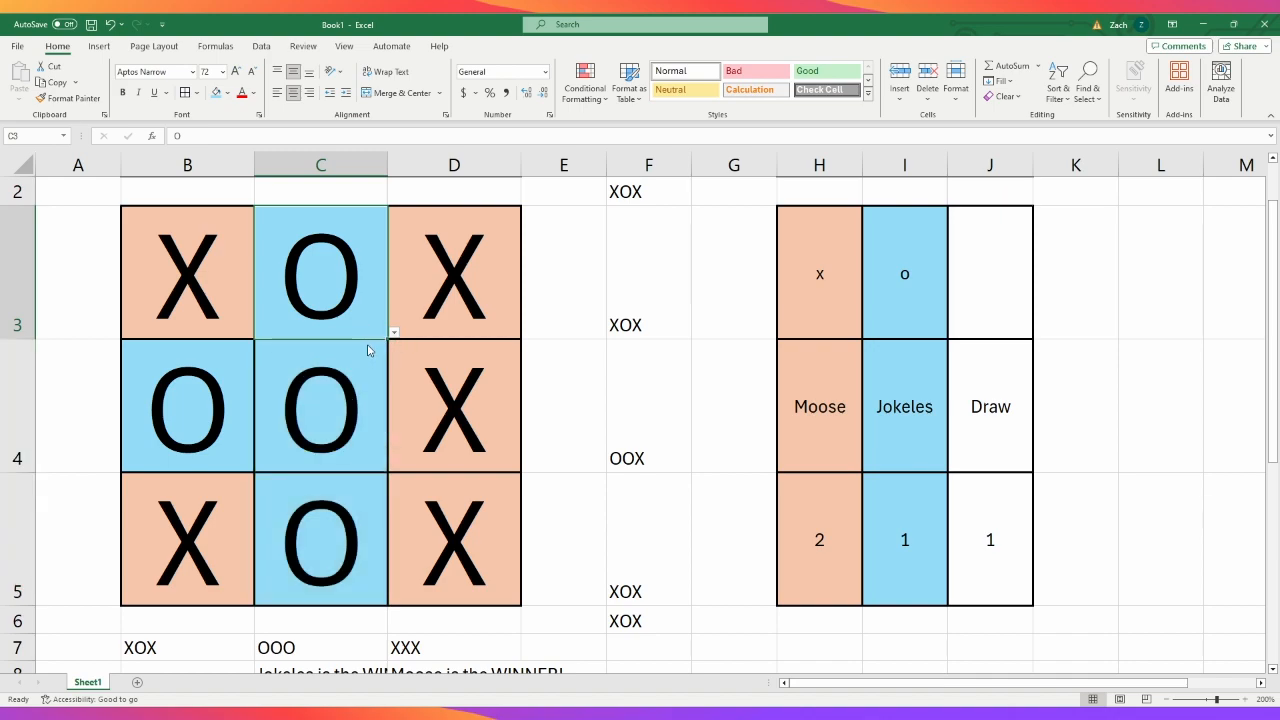
{"action": "type", "text": "X"}
{"action": "key", "text": "Return"}
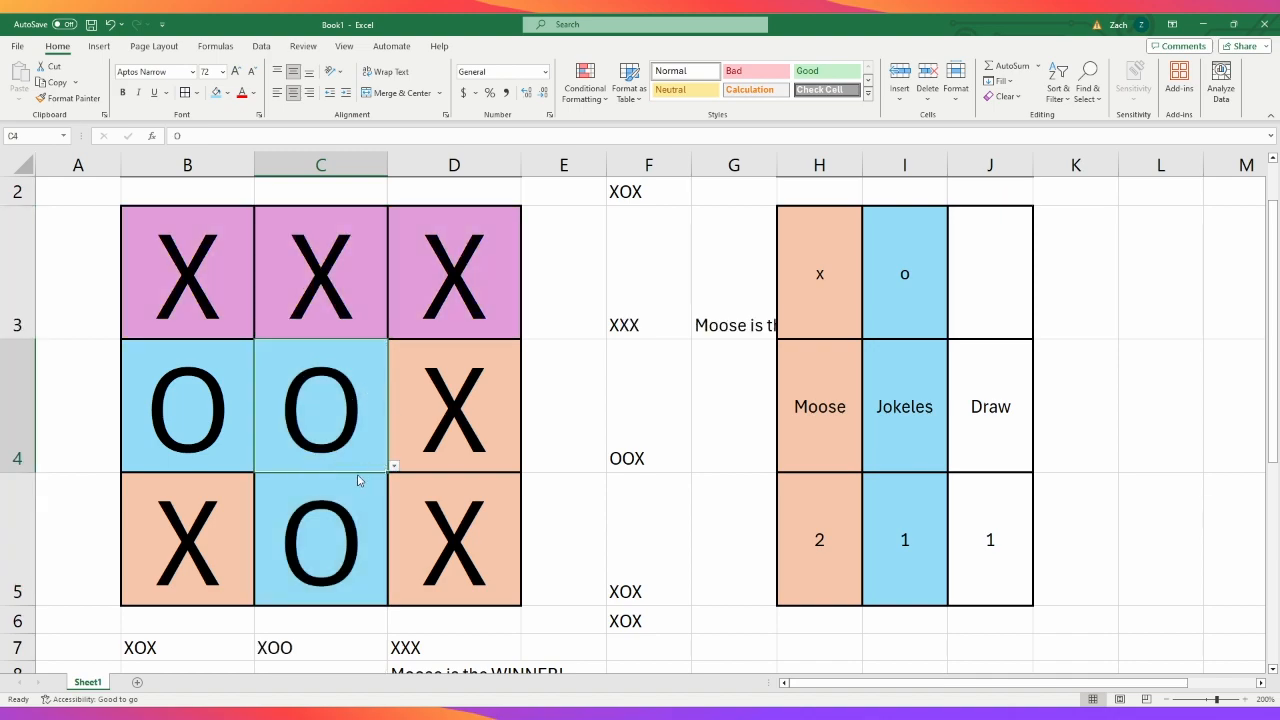
{"action": "type", "text": "X"}
{"action": "key", "text": "Return"}
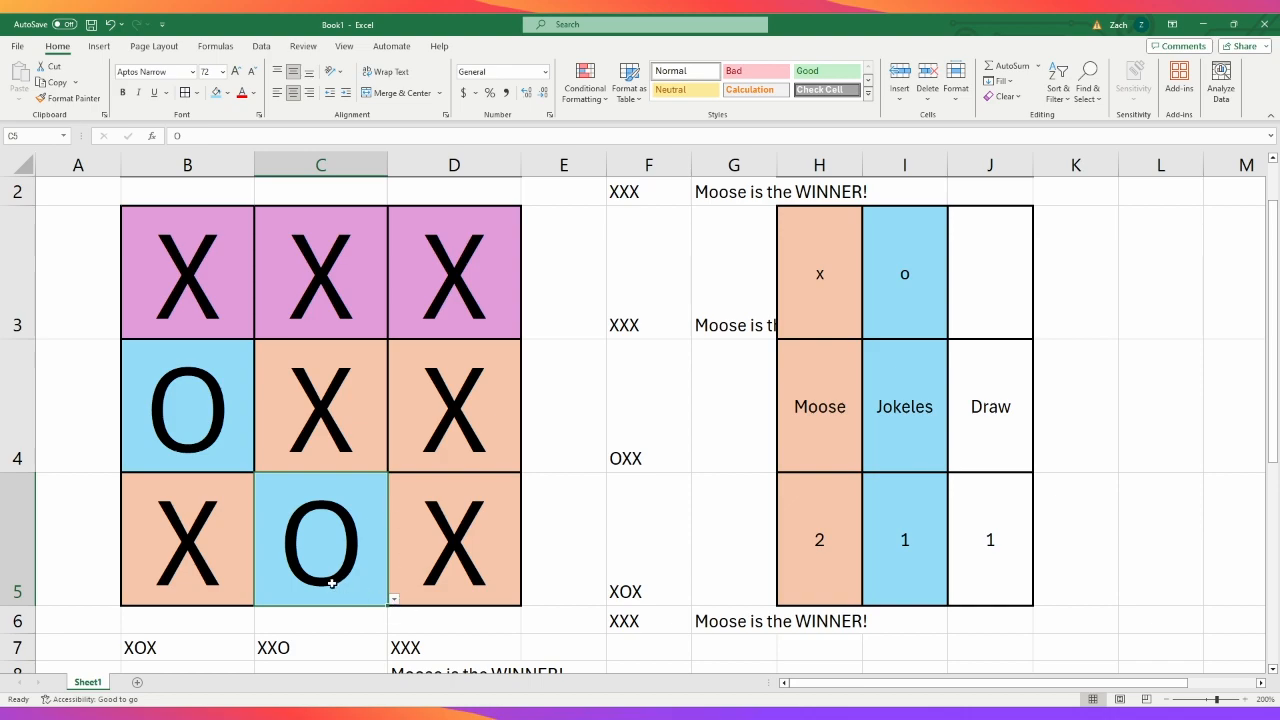
{"action": "type", "text": "X"}
{"action": "key", "text": "ctrl+Return"}
- Change the third-column cells D3, D4 and D5 to O to test that column's highlighting
{"action": "left_click", "coordinate": [351, 318]}
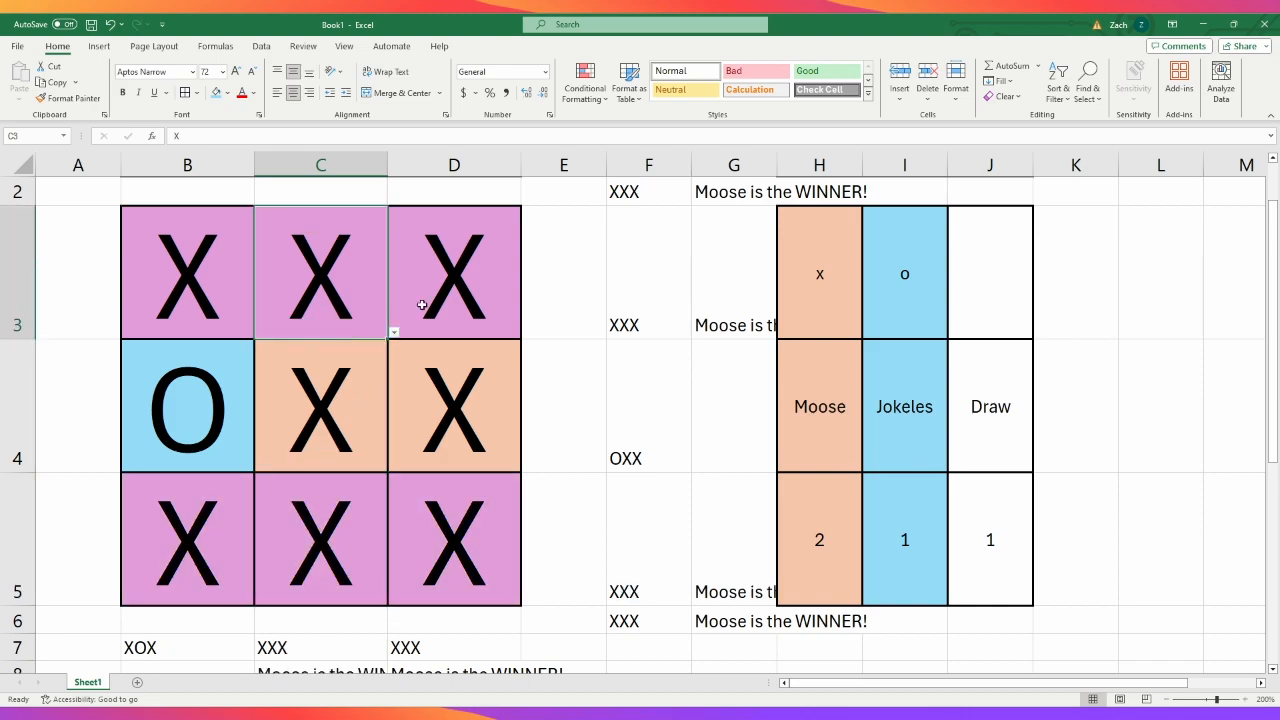
{"action": "left_click", "coordinate": [450, 295]}
{"action": "left_click", "coordinate": [525, 336]}
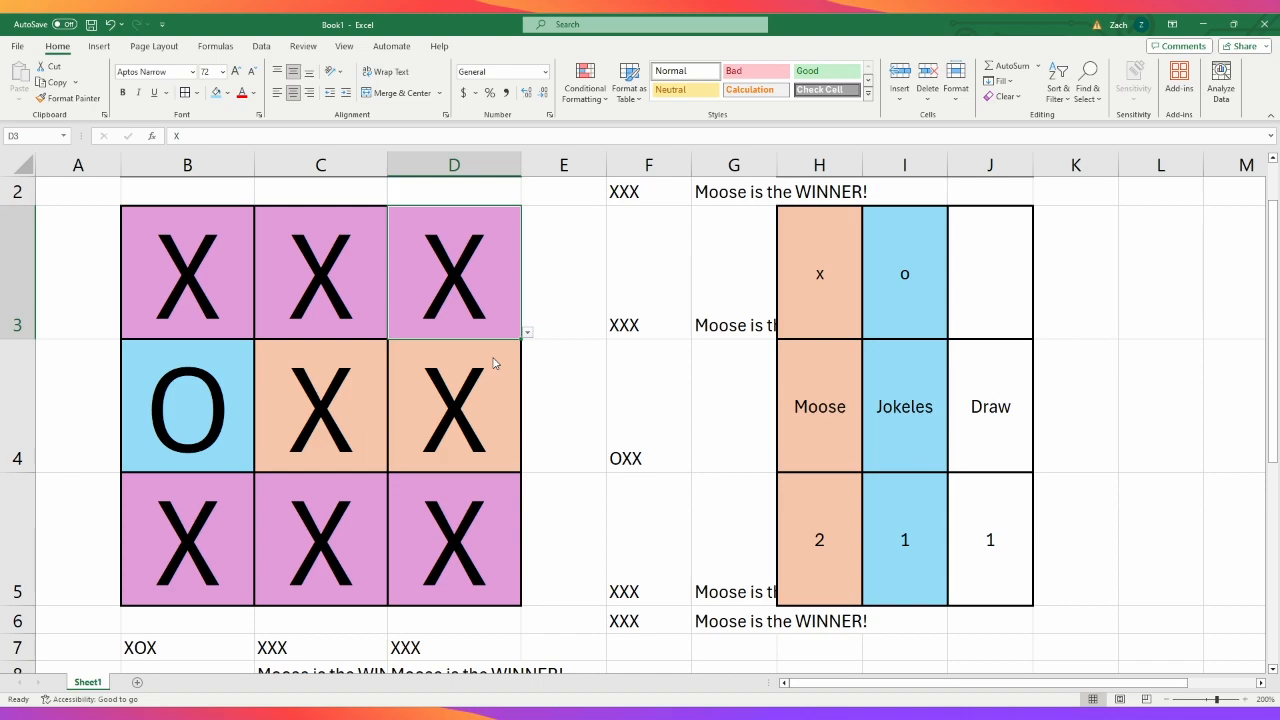
{"action": "left_click", "coordinate": [497, 364]}
{"action": "left_click", "coordinate": [495, 418]}
{"action": "left_click", "coordinate": [526, 466]}
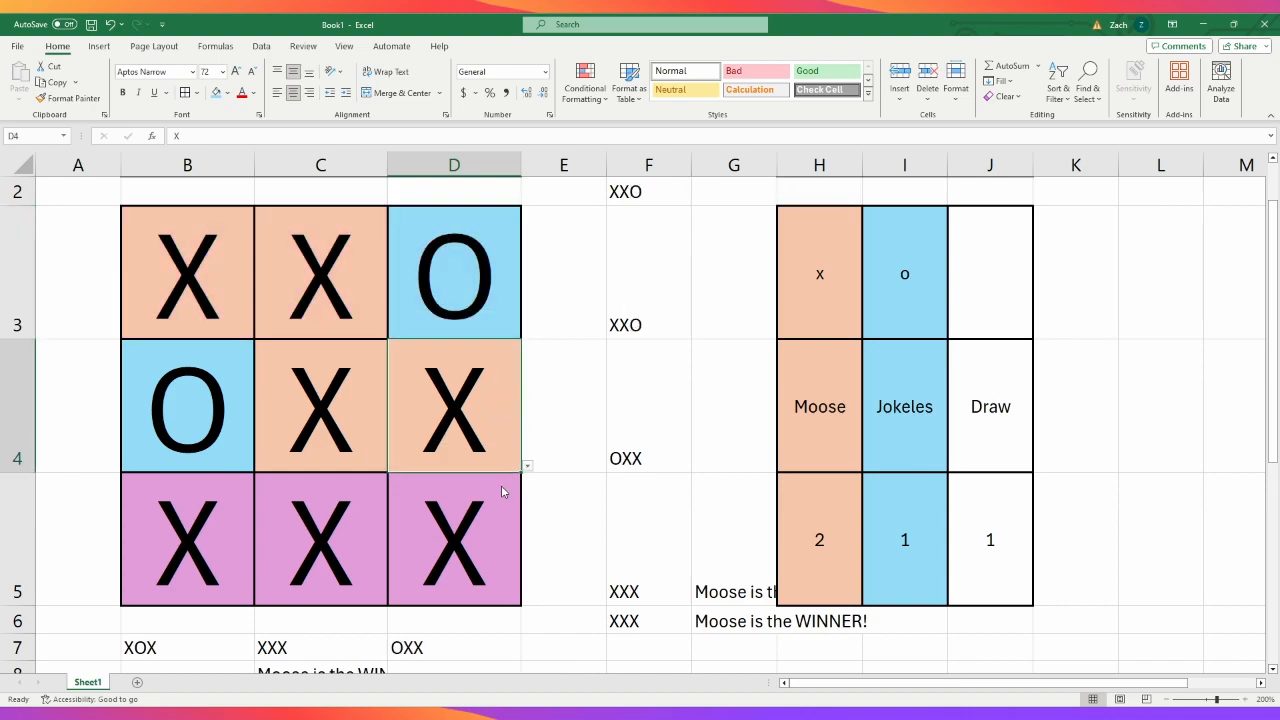
{"action": "left_click", "coordinate": [501, 485]}
{"action": "left_click", "coordinate": [482, 516]}
{"action": "left_click", "coordinate": [528, 603]}
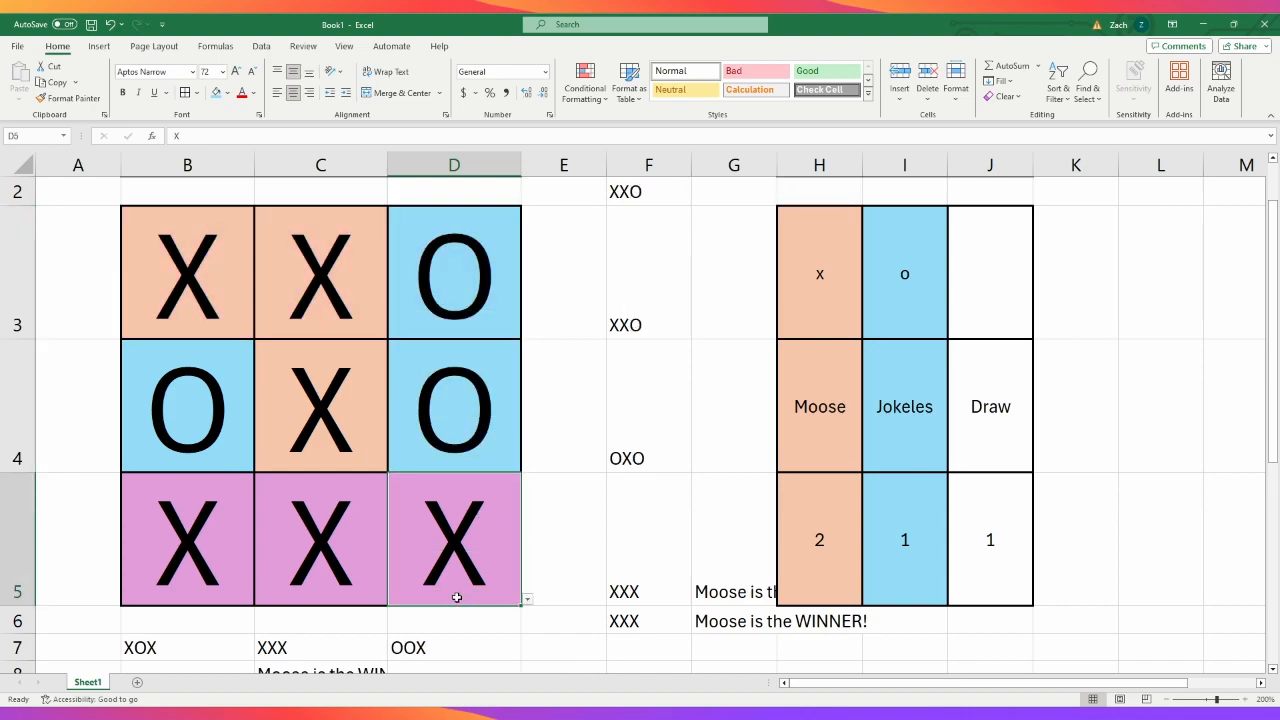
{"action": "left_click", "coordinate": [461, 625]}
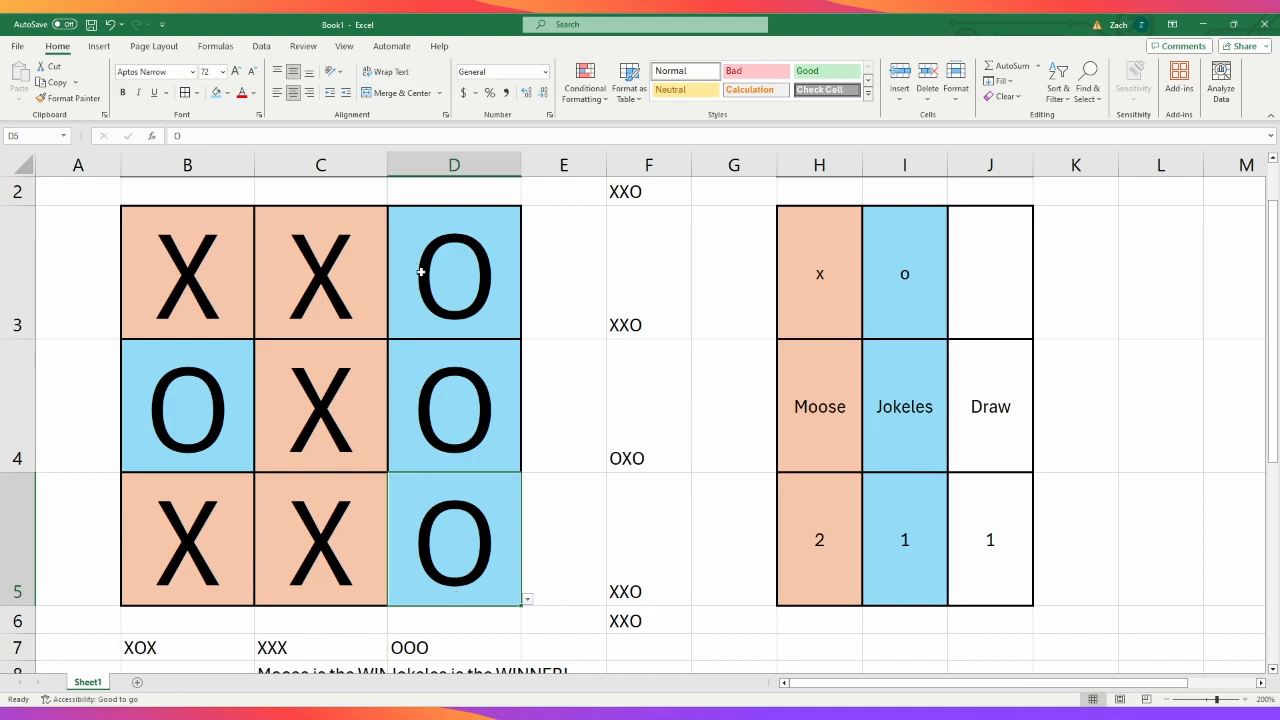
- Clear the marks from board columns D3:D5 and B3:B5
{"action": "left_click_drag", "start_coordinate": [423, 271], "coordinate": [449, 569]}
{"action": "key", "text": "Delete"}
{"action": "left_click_drag", "start_coordinate": [219, 324], "coordinate": [223, 571]}
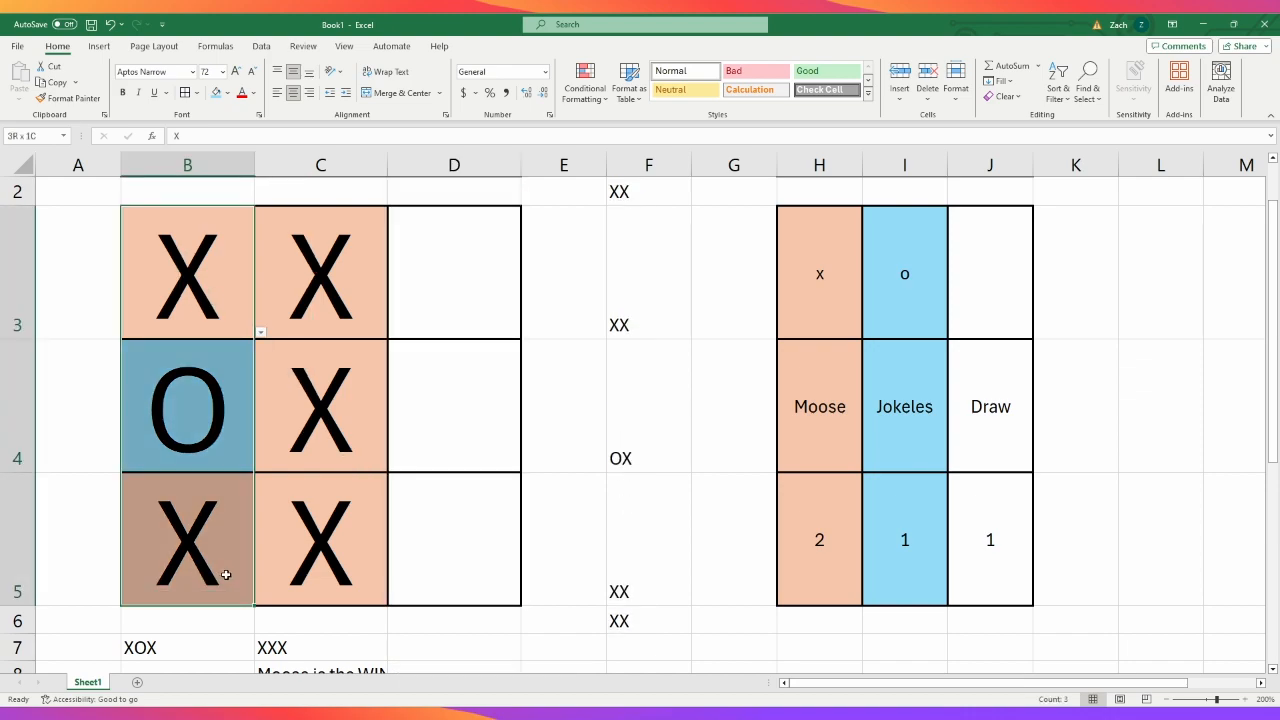
{"action": "key", "text": "Delete"}
- Edit the winning-column conditional formatting rule for the middle column C3:C5 so matching marks get the purple fill
{"action": "left_click_drag", "start_coordinate": [337, 320], "coordinate": [357, 514]}
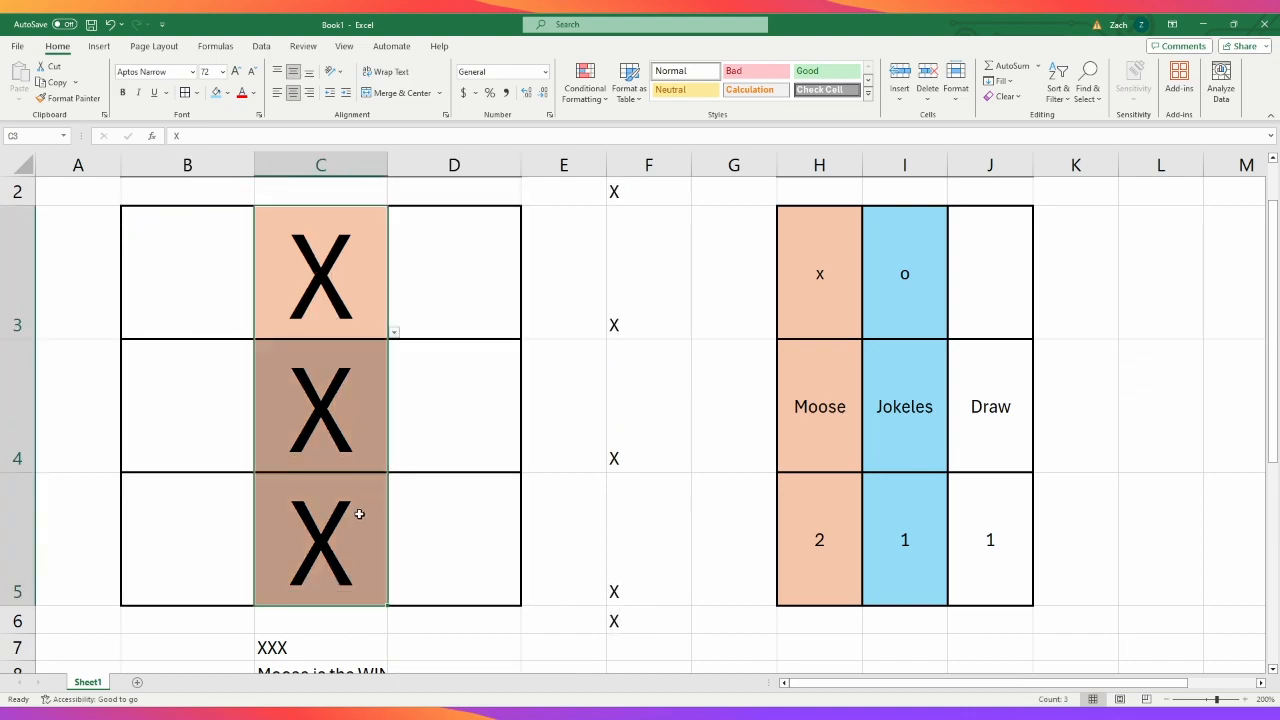
{"action": "left_click", "coordinate": [440, 391]}
{"action": "left_click_drag", "start_coordinate": [340, 293], "coordinate": [340, 533]}
{"action": "left_click", "coordinate": [613, 294]}
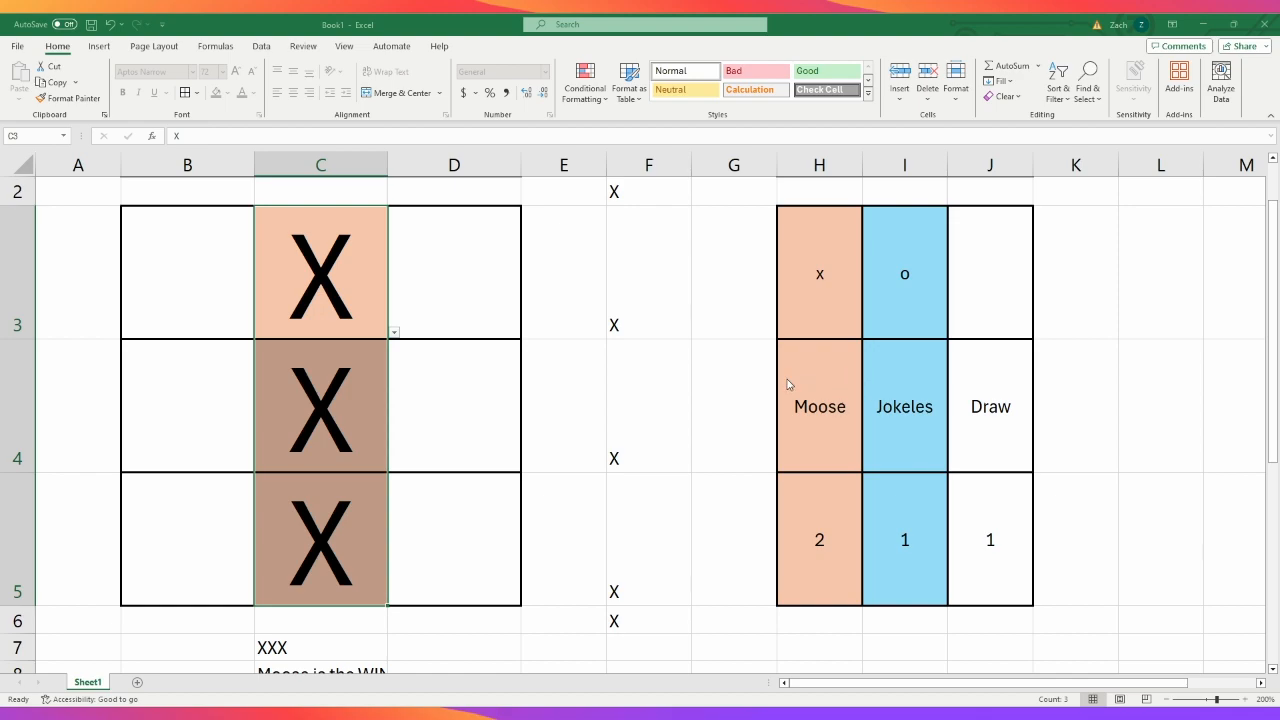
{"action": "left_click", "coordinate": [851, 431]}
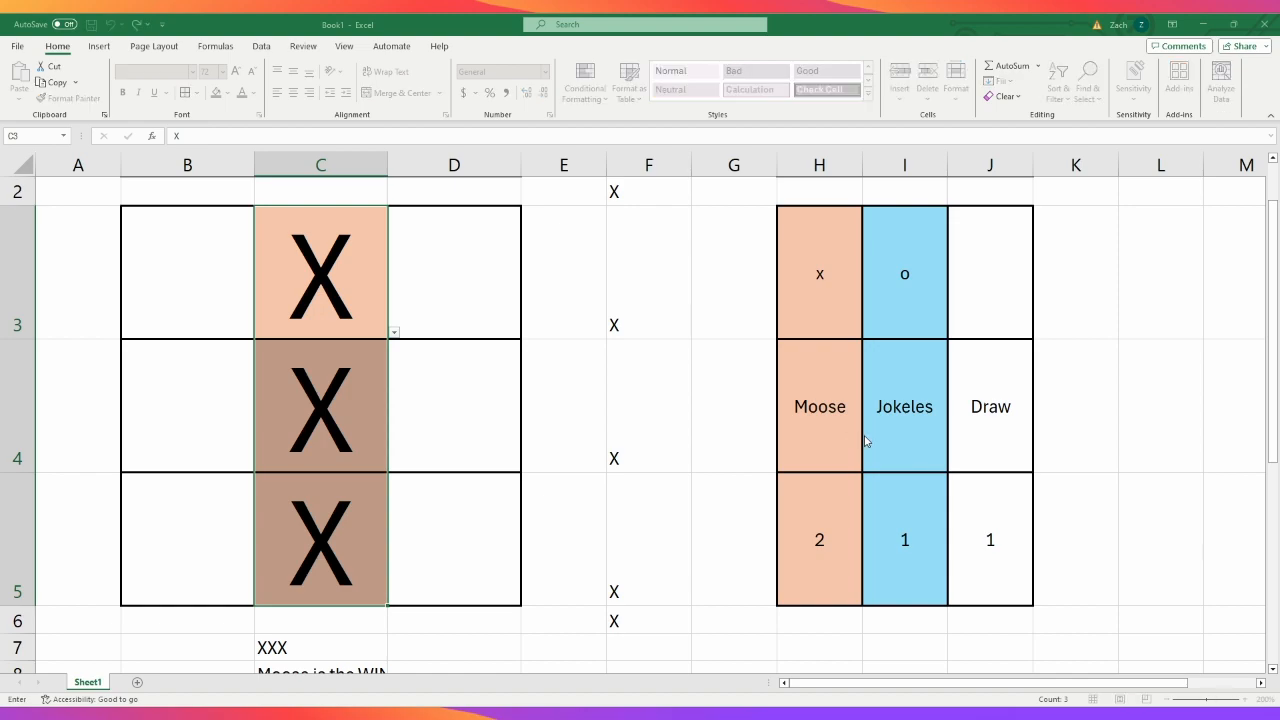
{"action": "left_click", "coordinate": [1087, 501]}
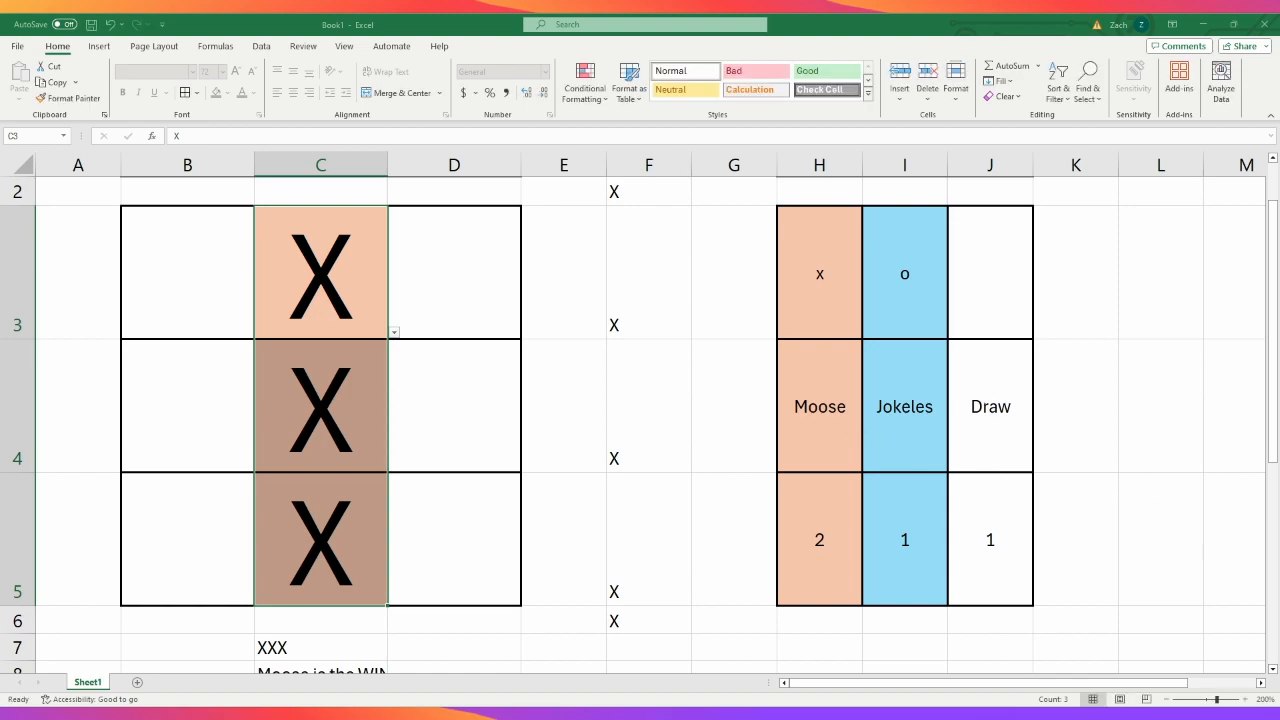
{"action": "left_click", "coordinate": [1210, 474]}
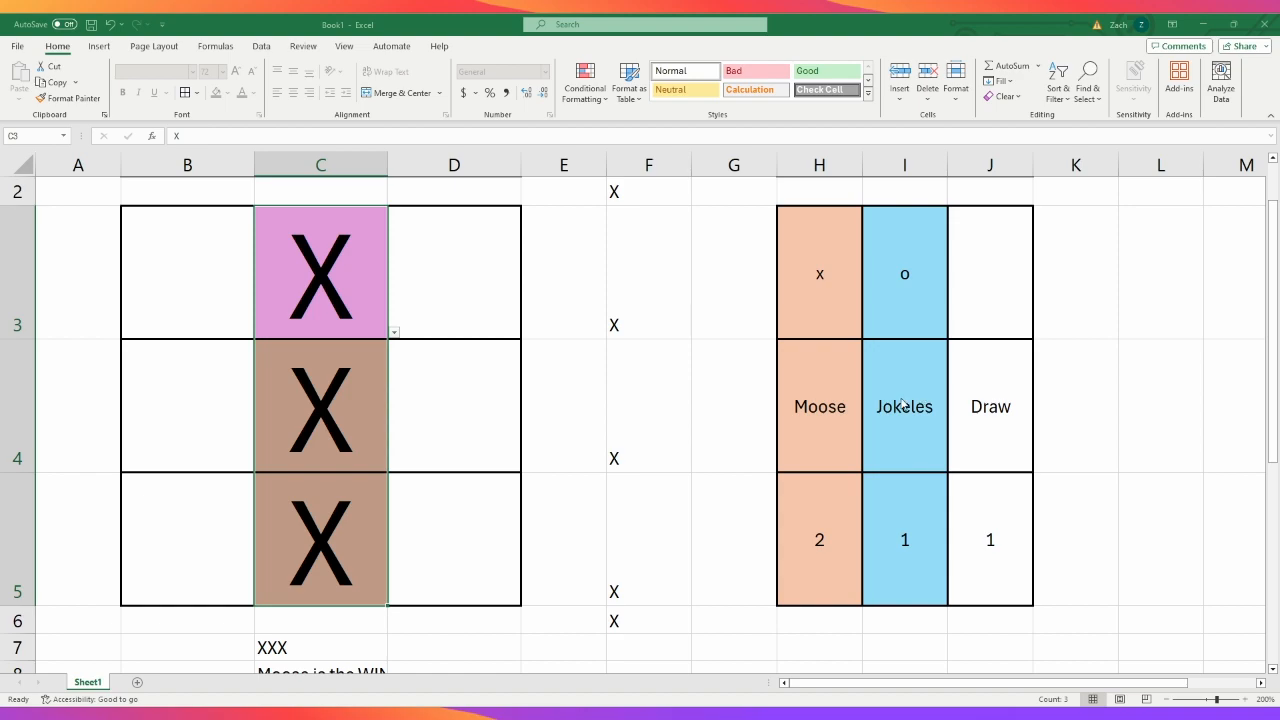
- Leave the conditional formatting rule's range unedited and undo the clearing of B3:B5
{"action": "left_click", "coordinate": [1050, 376]}
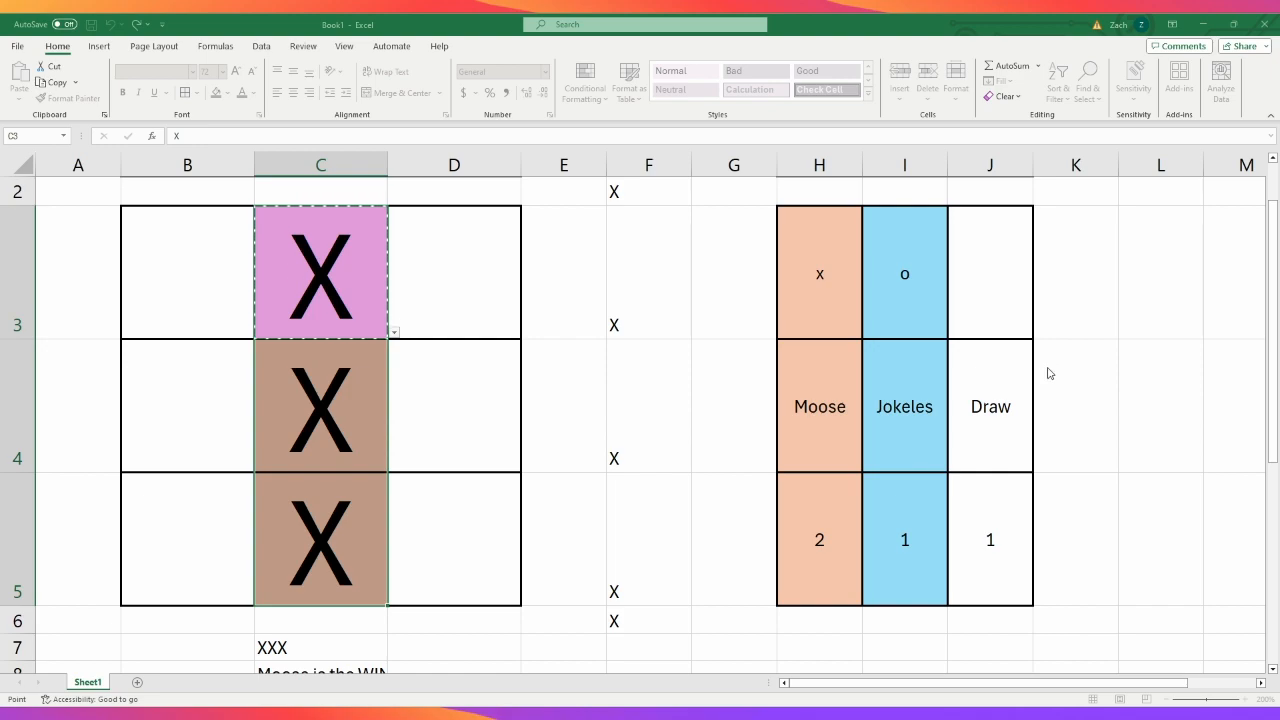
{"action": "key", "text": "Escape"}
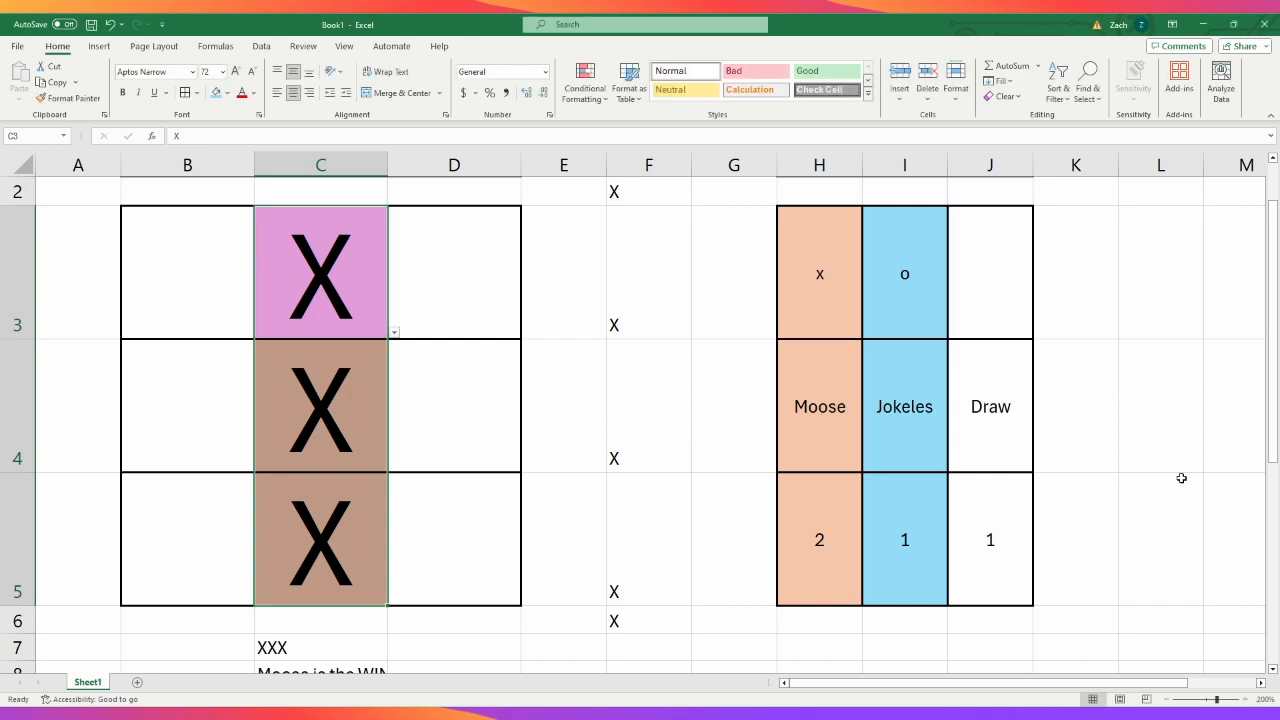
{"action": "key", "text": "ctrl+z"}
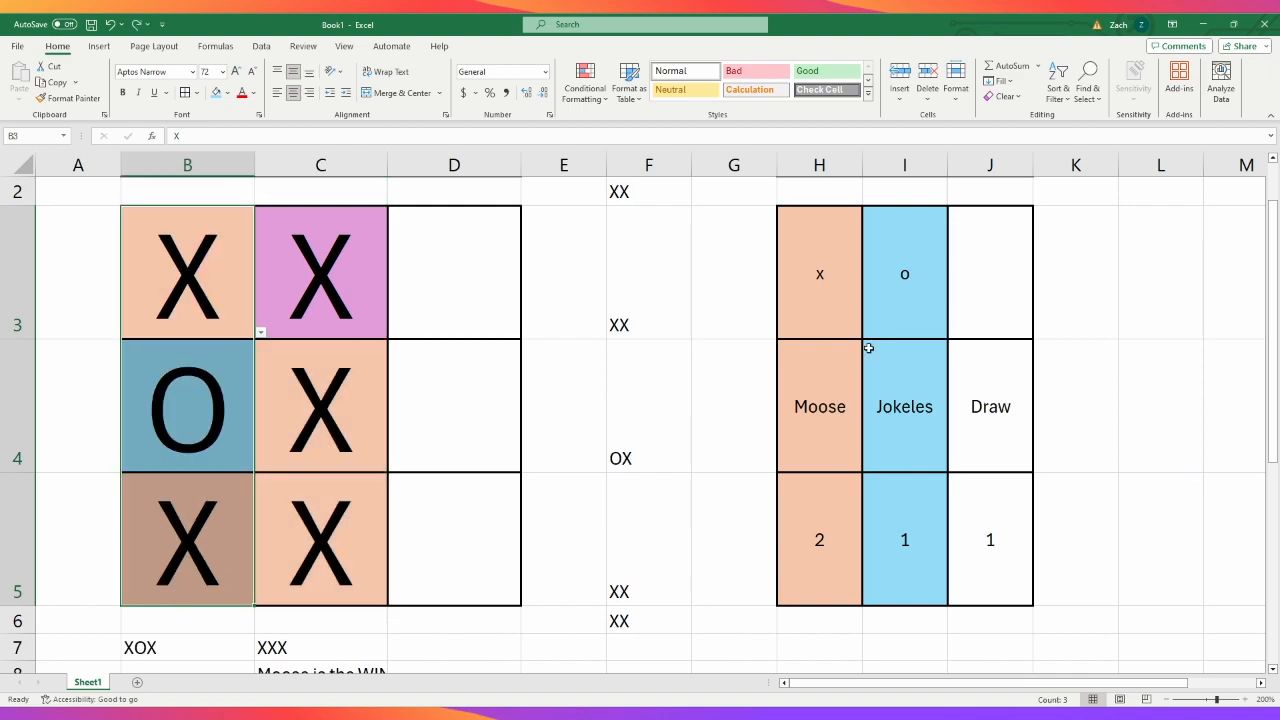
- Try to adjust the applied range of the middle column's purple winner rule in the conditional formatting rules for C3:C5
{"action": "left_click_drag", "start_coordinate": [323, 300], "coordinate": [334, 542]}
{"action": "left_click", "coordinate": [602, 101]}
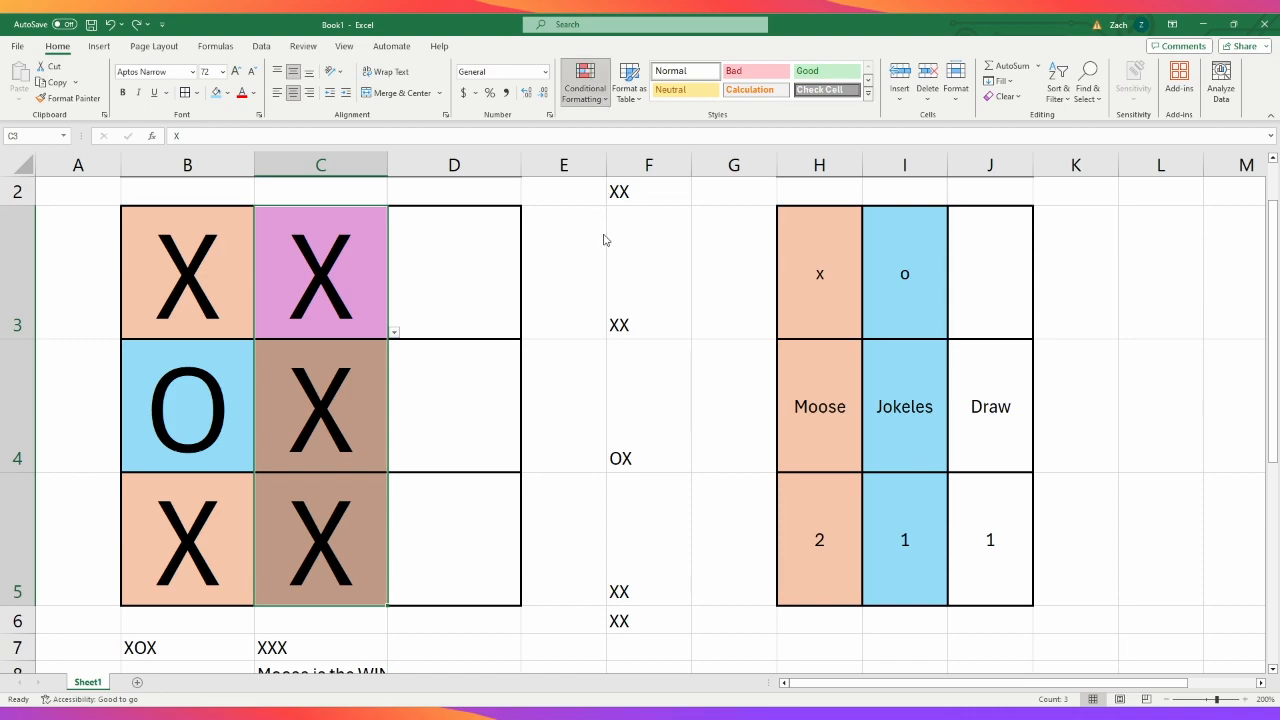
{"action": "left_click", "coordinate": [605, 303]}
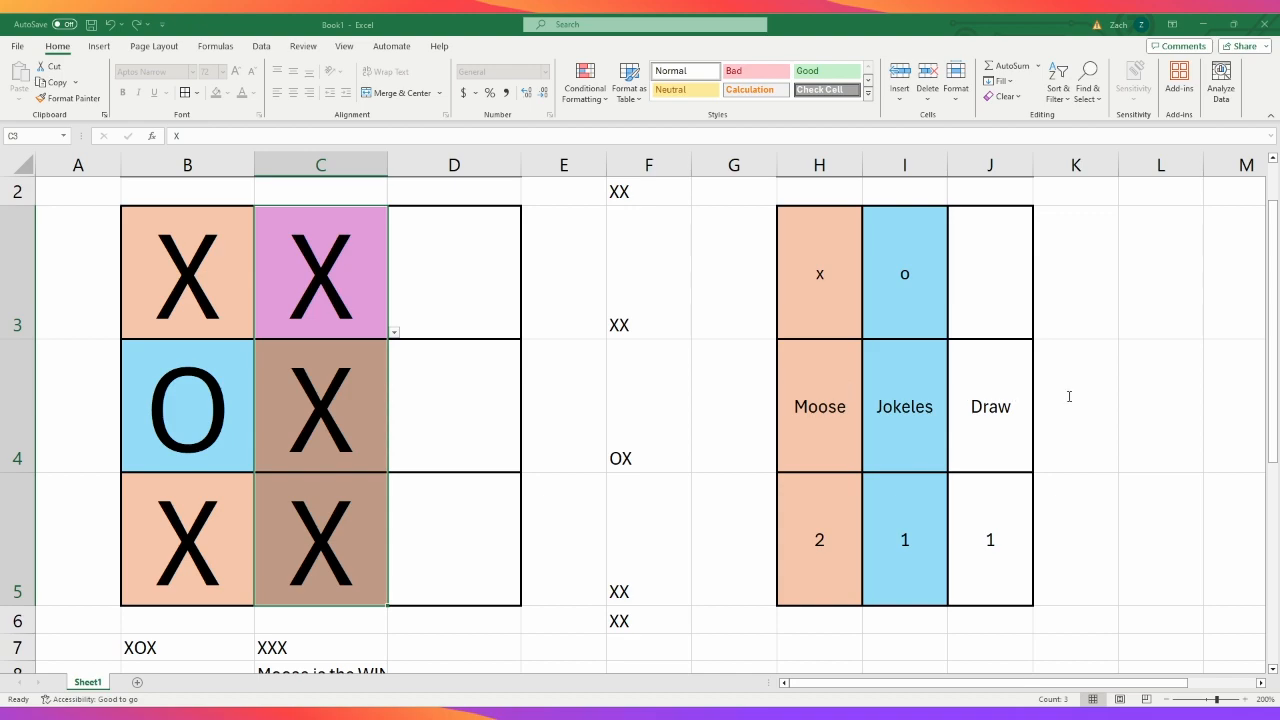
{"action": "left_click", "coordinate": [1041, 378]}
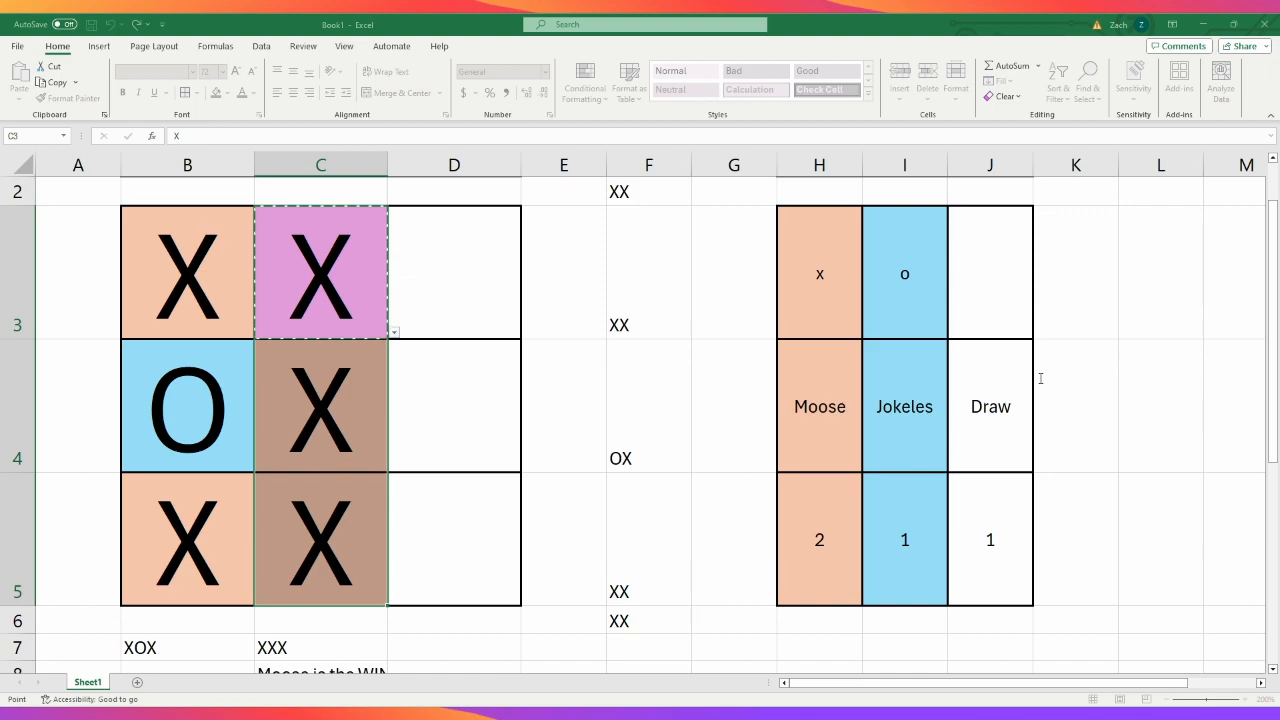
{"action": "key", "text": "F8"}
{"action": "type", "text": "="}
{"action": "left_click", "coordinate": [1235, 476]}
{"action": "left_click", "coordinate": [1121, 483]}
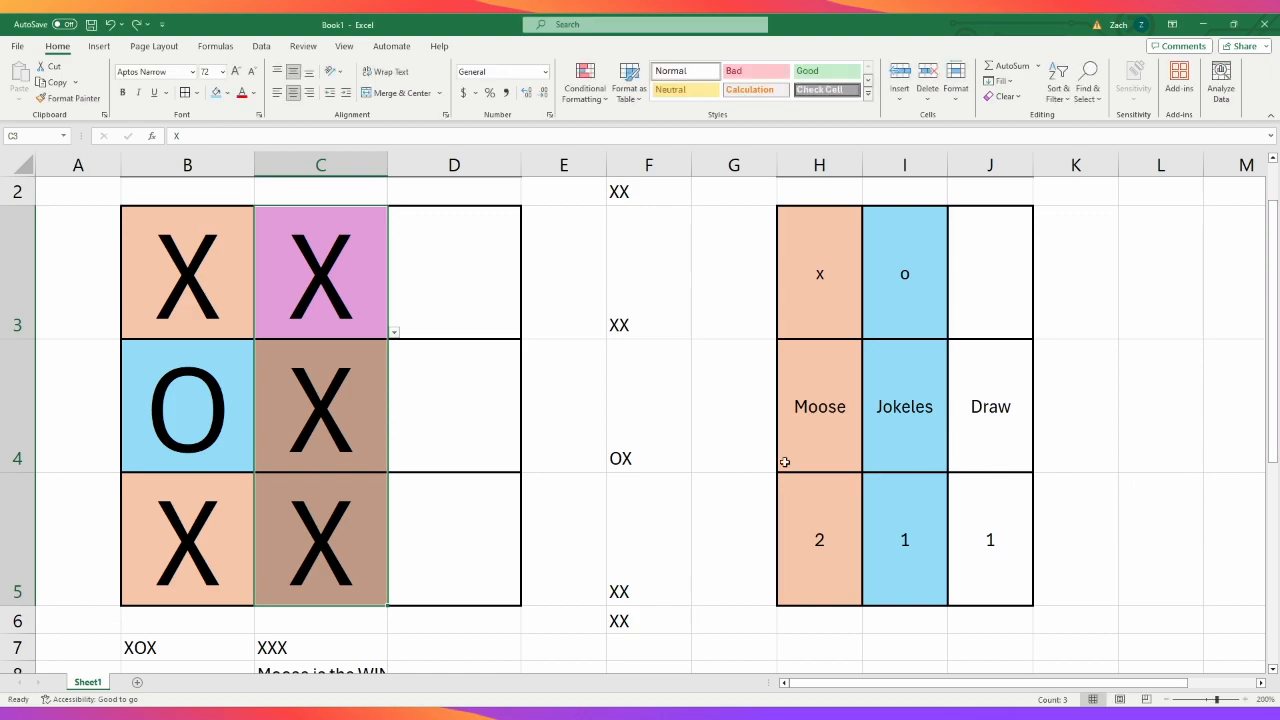
- Extend the purple winner rule's applied range from cell C3 to the whole middle column, C3:C5
{"action": "left_click", "coordinate": [322, 397]}
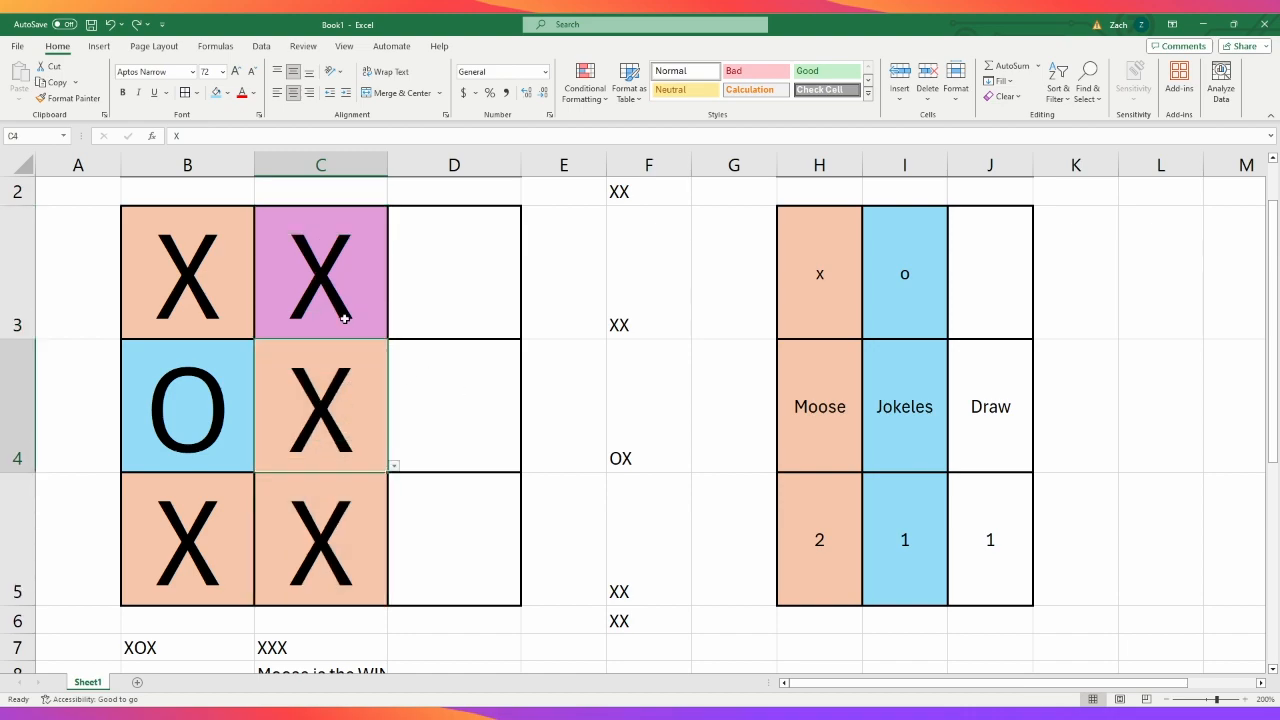
{"action": "left_click_drag", "start_coordinate": [344, 318], "coordinate": [343, 534]}
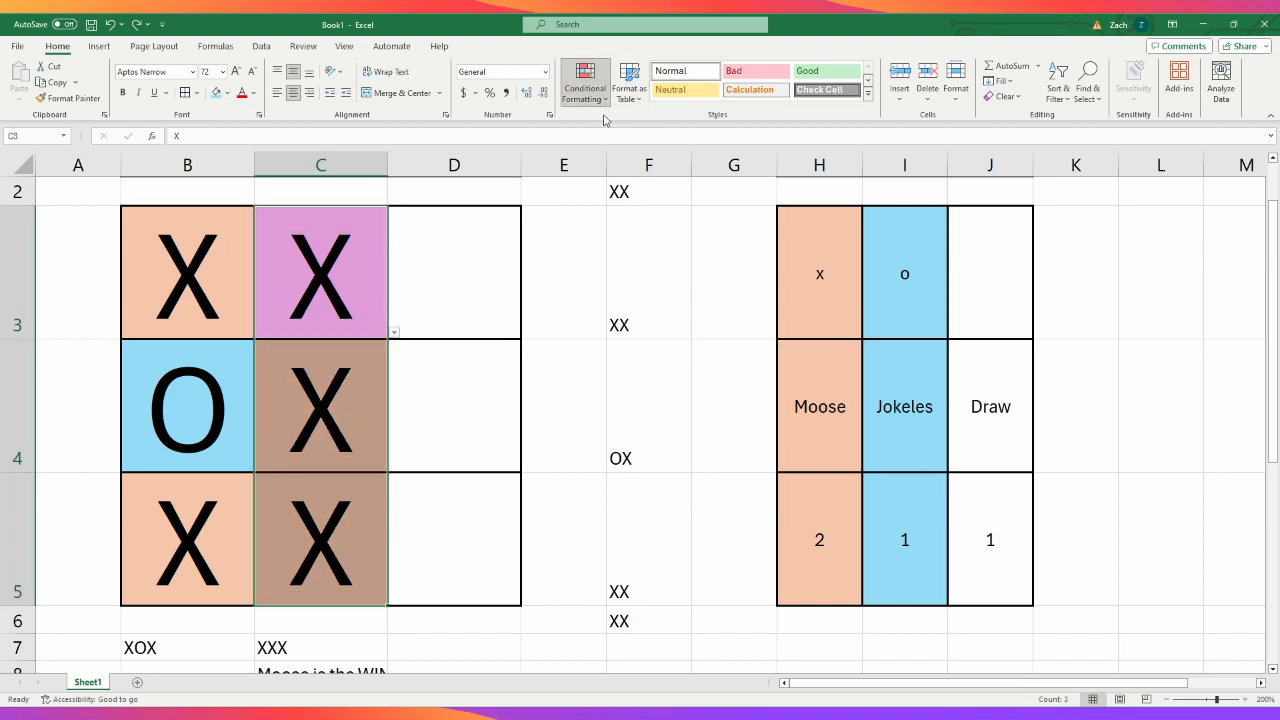
{"action": "left_click", "coordinate": [611, 293]}
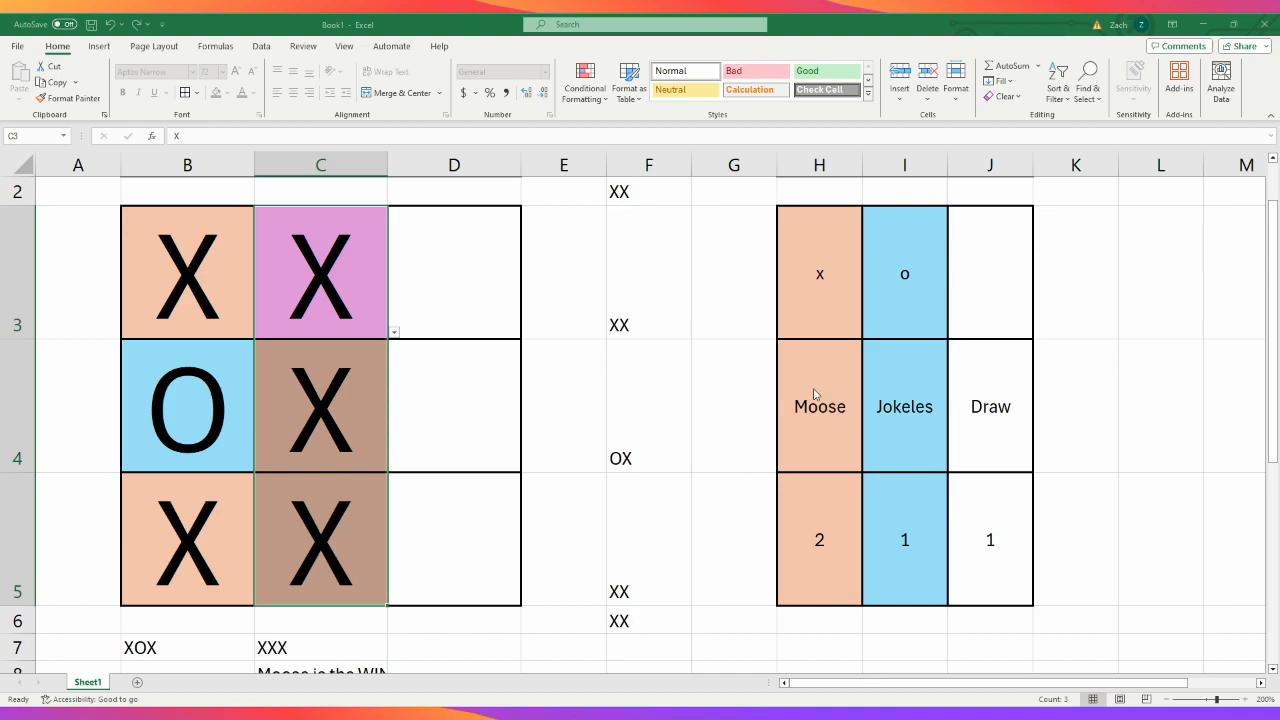
{"action": "left_click", "coordinate": [1060, 378]}
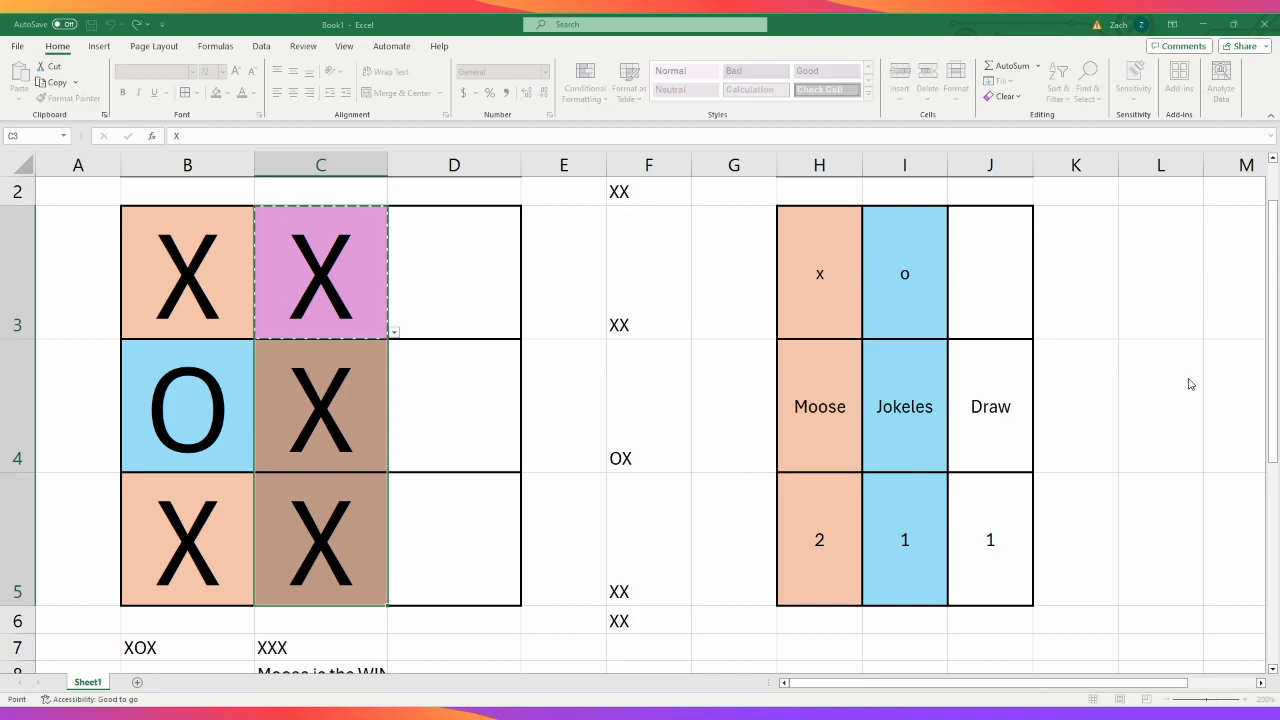
{"action": "left_click_drag", "start_coordinate": [380, 318], "coordinate": [381, 554]}
{"action": "scroll", "coordinate": [1043, 414], "scroll_direction": "down", "scroll_amount": 1}
{"action": "scroll", "coordinate": [1043, 414], "scroll_direction": "up", "scroll_amount": 1}
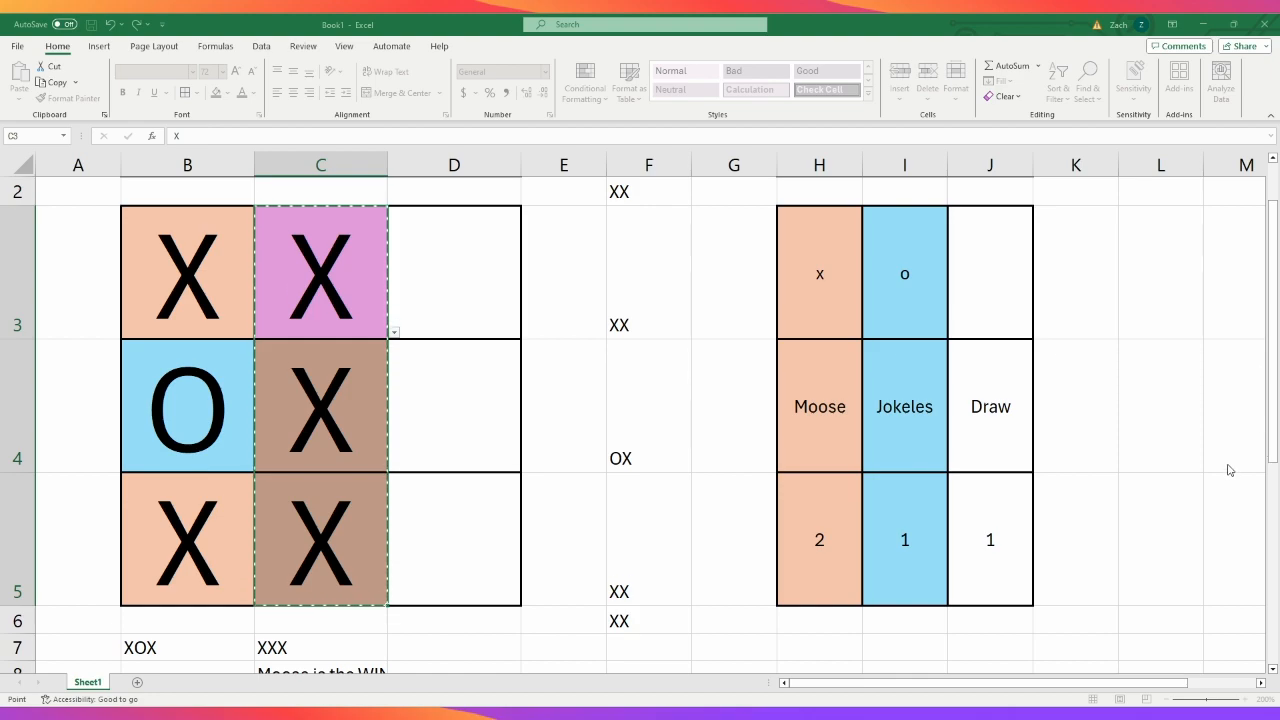
{"action": "key", "text": "Escape"}
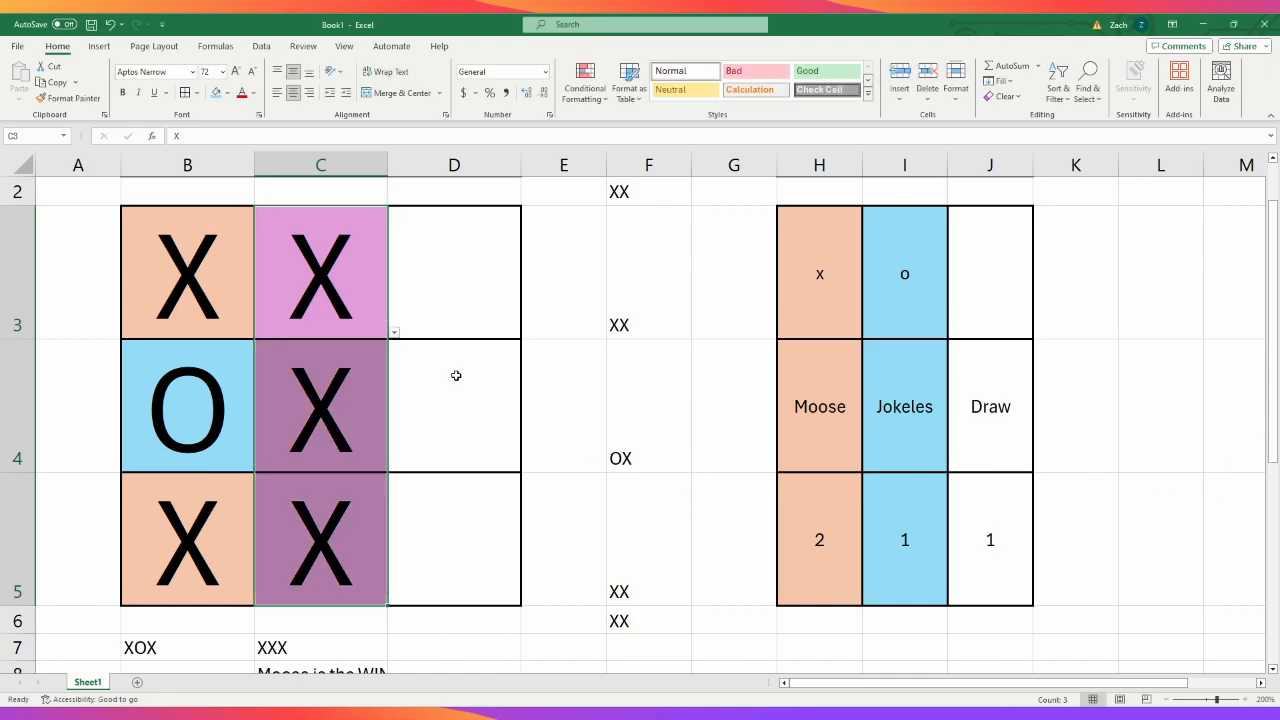
- Change the center cell C4 to O to test the middle column's highlighting
{"action": "left_click", "coordinate": [352, 390]}
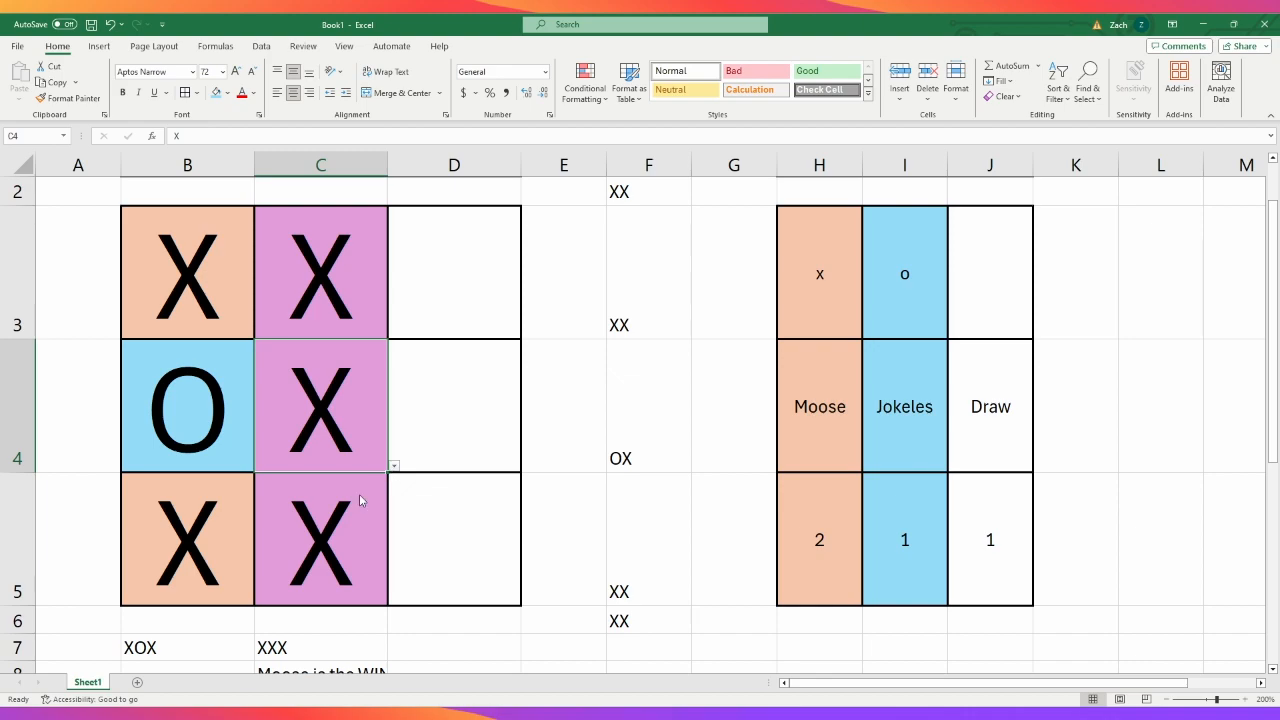
{"action": "type", "text": "O"}
{"action": "key", "text": "Return"}
- Switch B4 to X and back to O to test the first column's winner highlighting
{"action": "left_click", "coordinate": [207, 303]}
{"action": "left_click", "coordinate": [228, 421]}
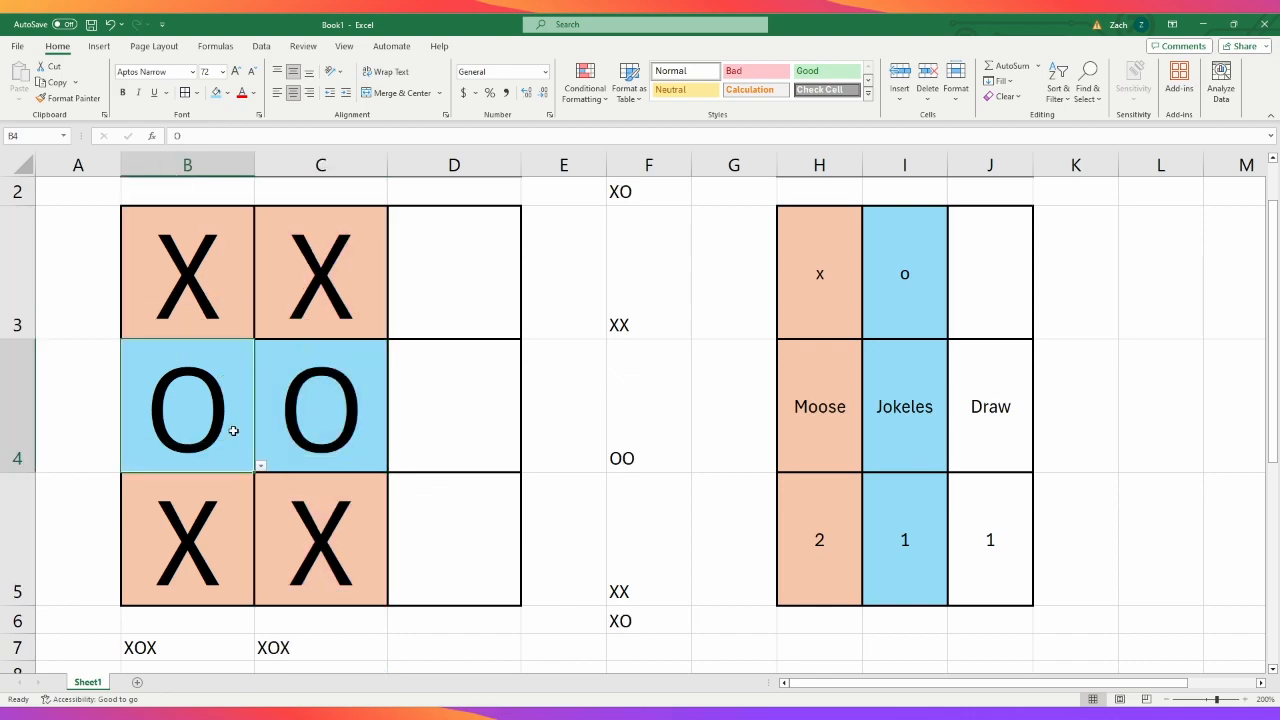
{"action": "left_click", "coordinate": [261, 467]}
{"action": "left_click", "coordinate": [233, 480]}
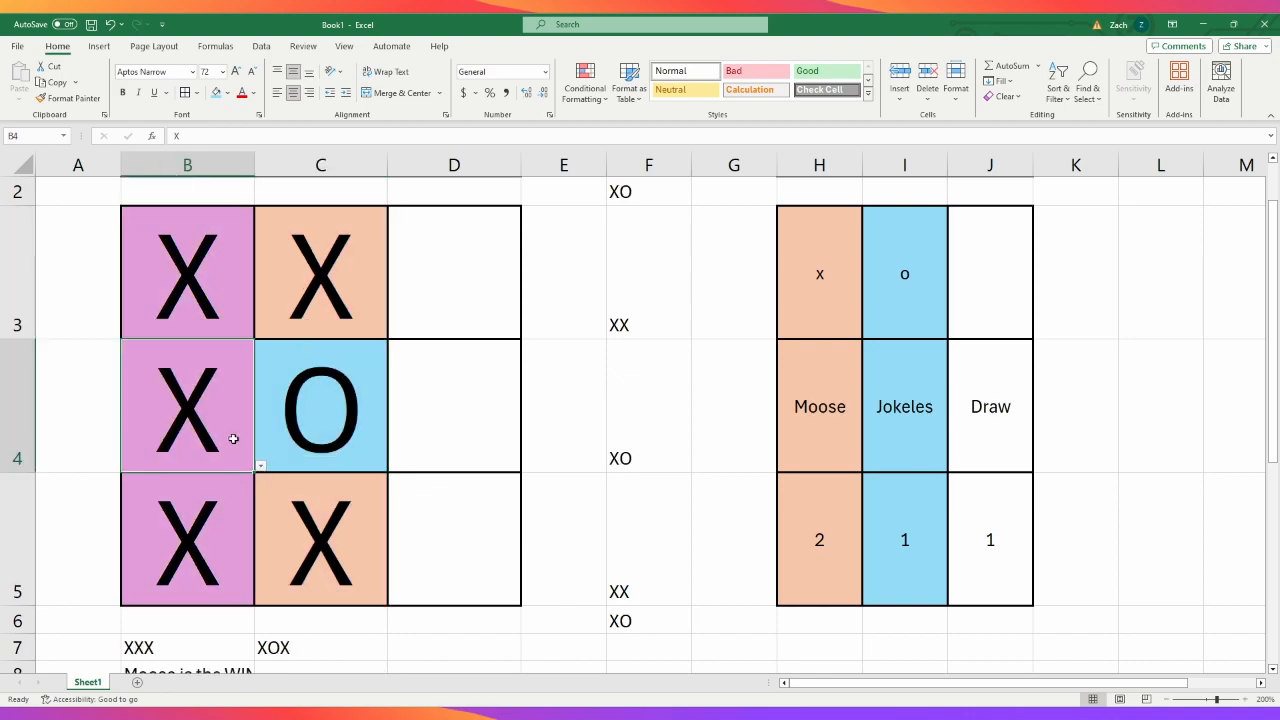
{"action": "left_click", "coordinate": [262, 466]}
{"action": "left_click", "coordinate": [226, 491]}
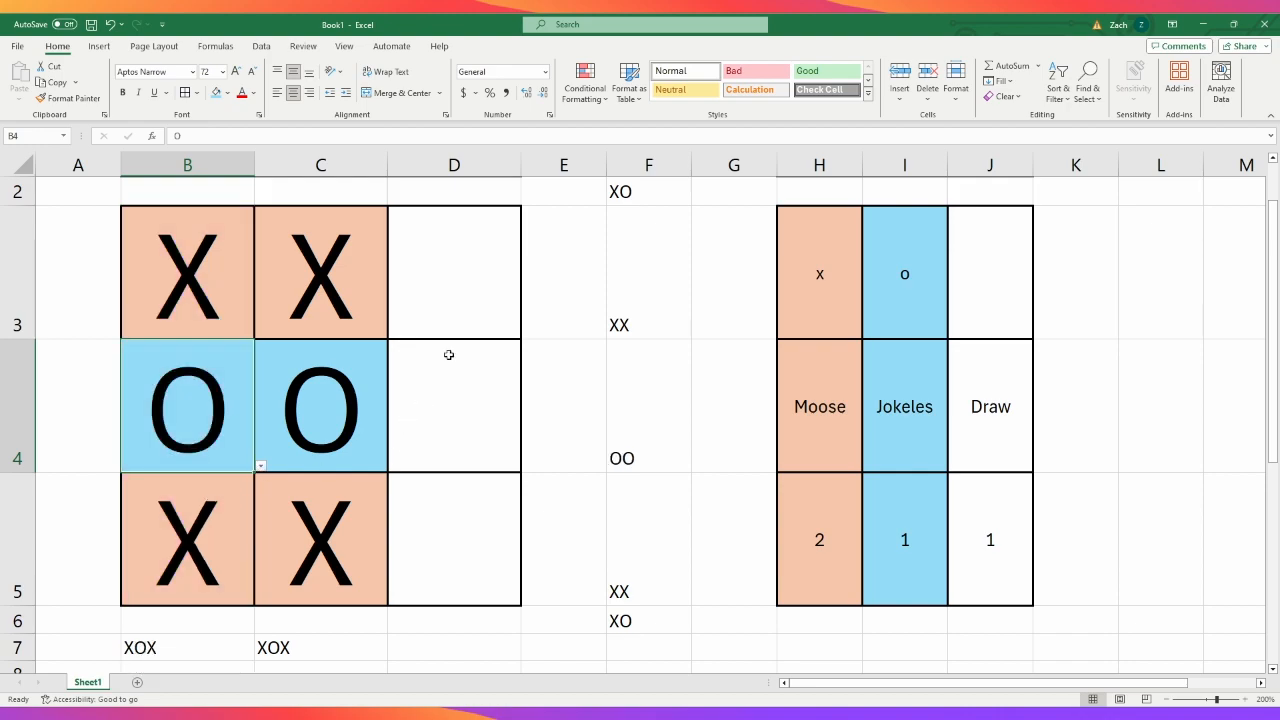
- Check the conditional formatting rules that apply to the third column, D3:D5
{"action": "left_click", "coordinate": [451, 289]}
{"action": "left_click_drag", "start_coordinate": [451, 289], "coordinate": [460, 530]}
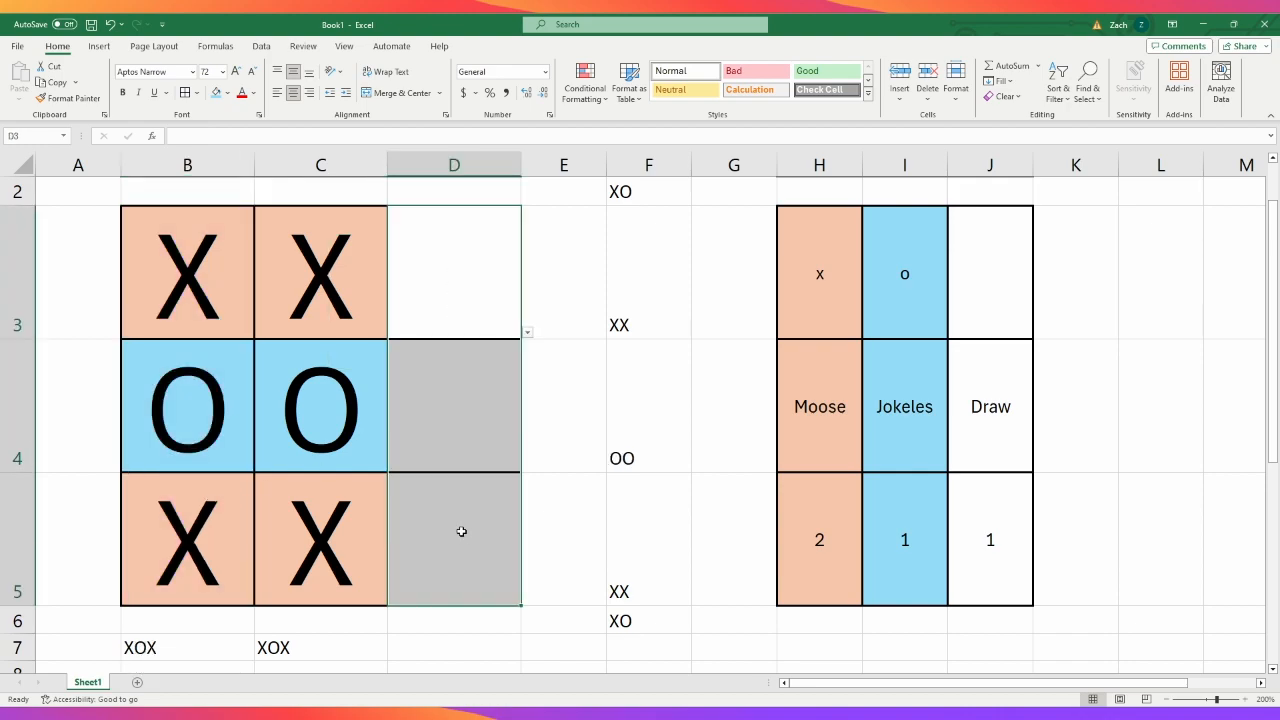
{"action": "left_click", "coordinate": [606, 296]}
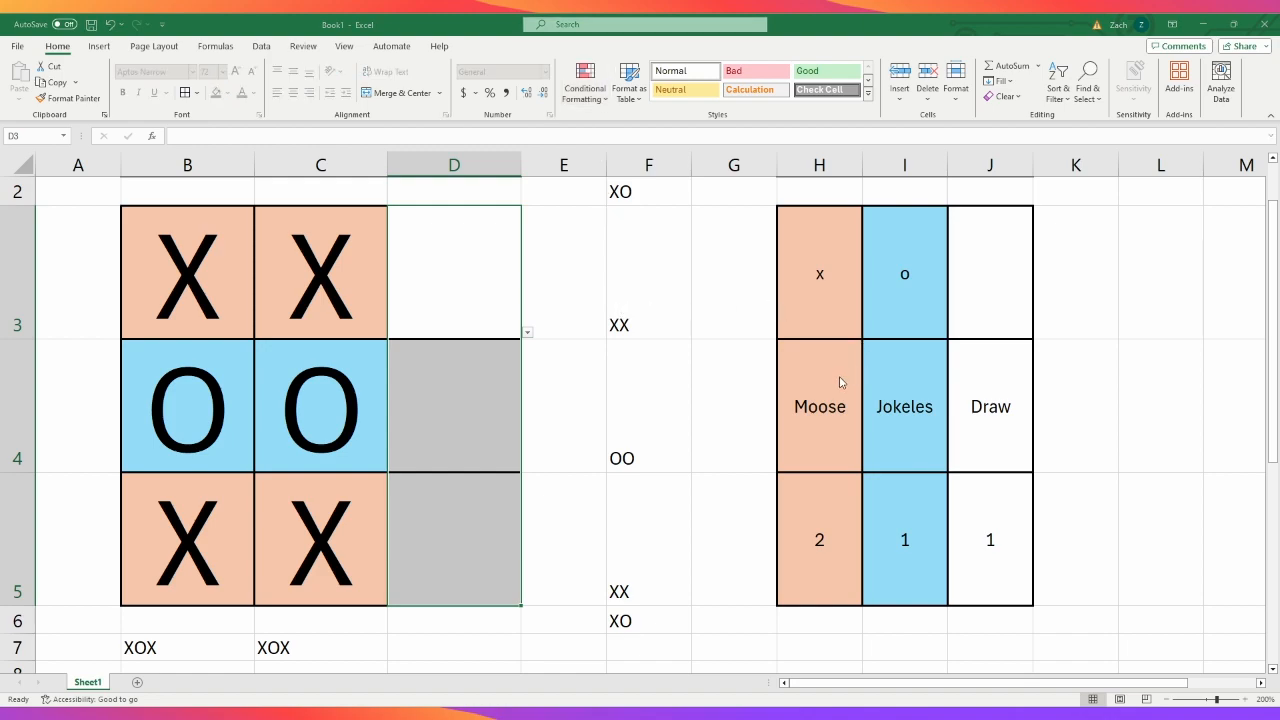
{"action": "left_click", "coordinate": [426, 297]}
- Change B3 and B5 to O to test the first column's highlighting with three O marks
{"action": "left_click_drag", "start_coordinate": [206, 294], "coordinate": [213, 493]}
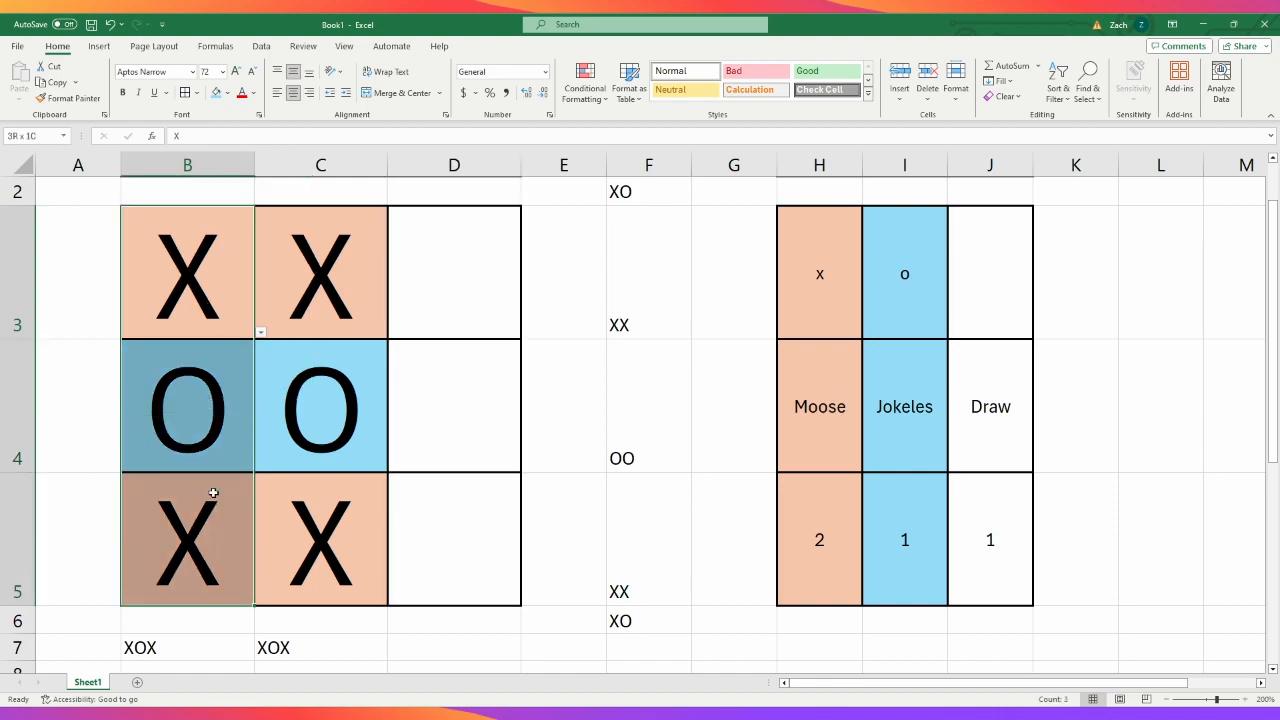
{"action": "left_click", "coordinate": [237, 323]}
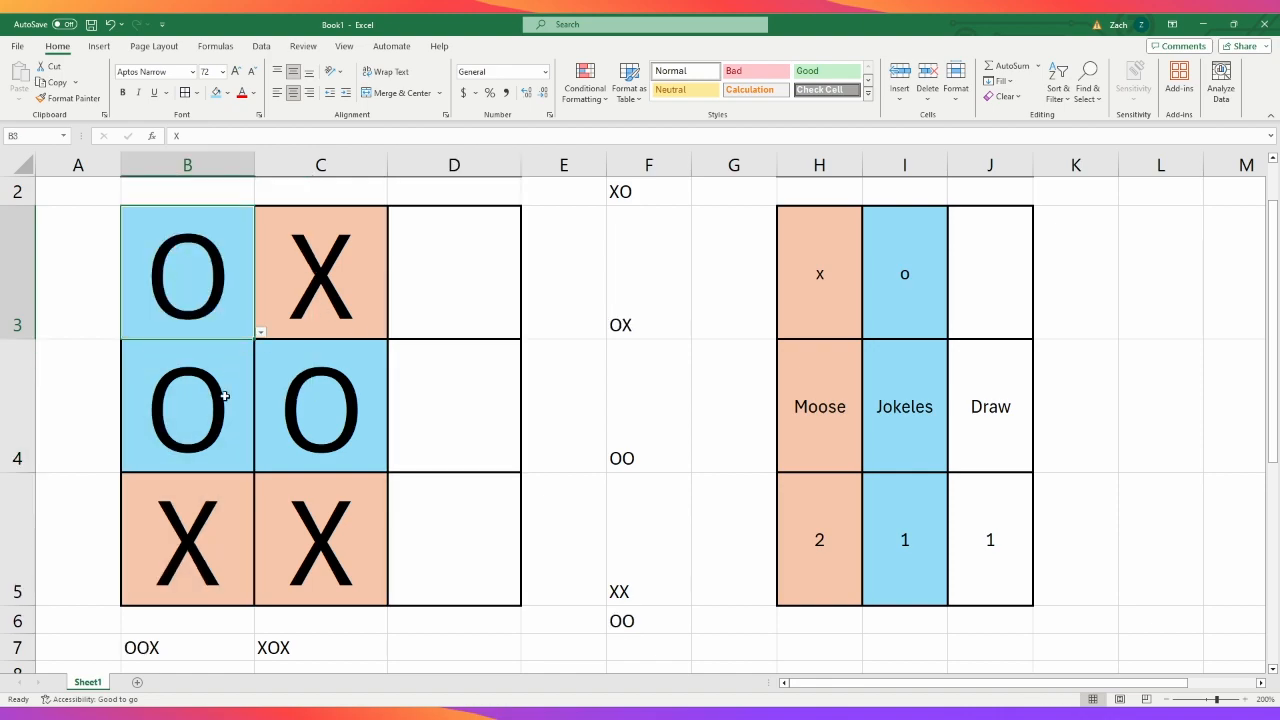
{"action": "left_click", "coordinate": [225, 515]}
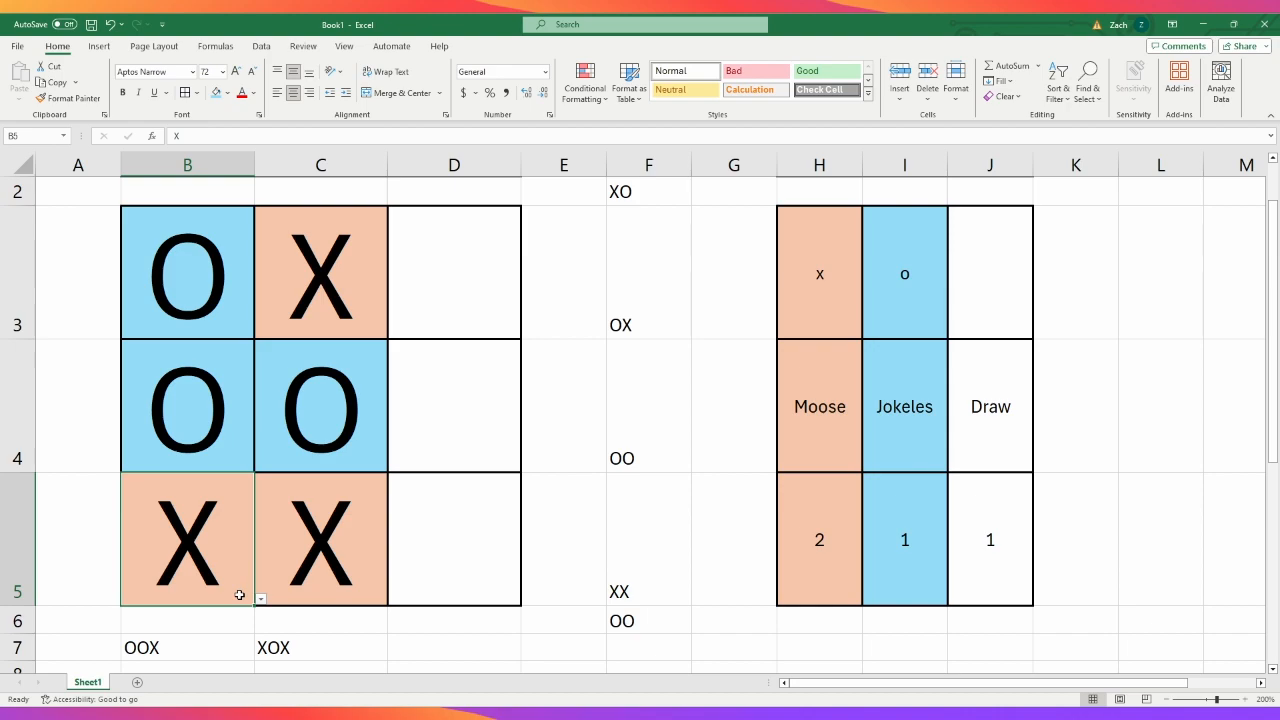
- Fill the middle column, C3:C5, with O marks to test its winner highlighting
{"action": "left_click", "coordinate": [355, 460]}
{"action": "left_click", "coordinate": [327, 295]}
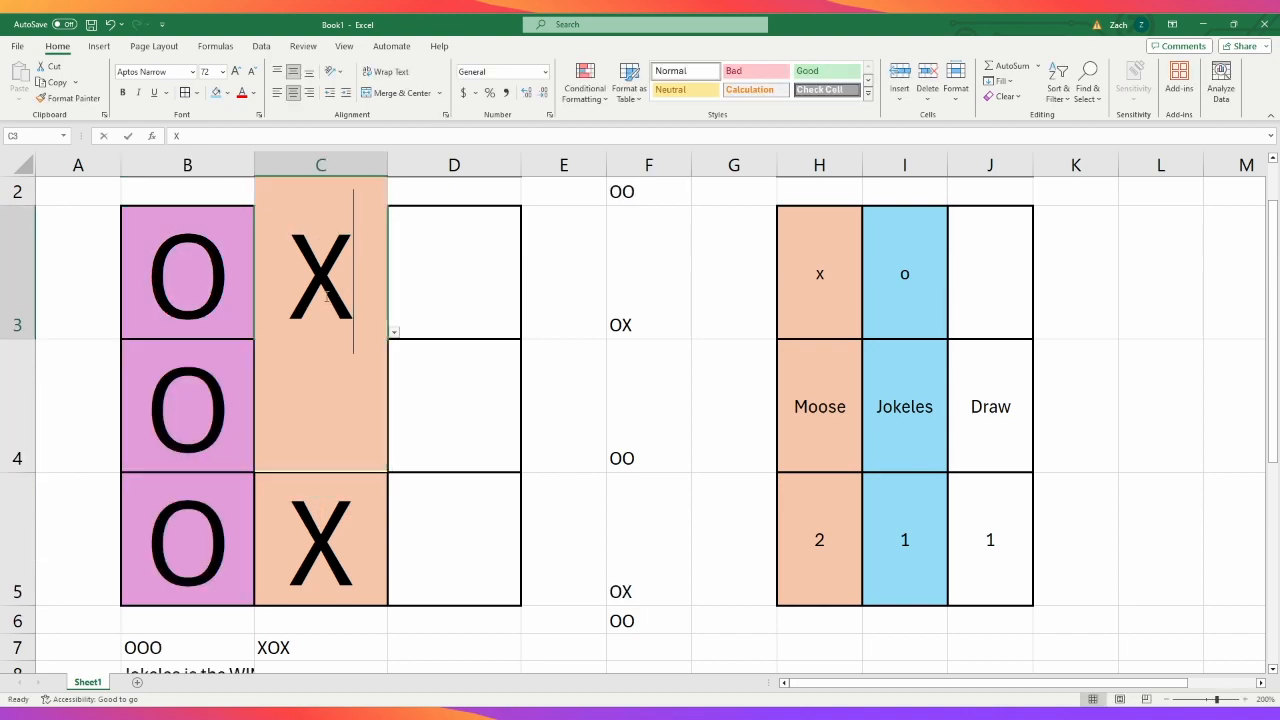
{"action": "type", "text": "OO"}
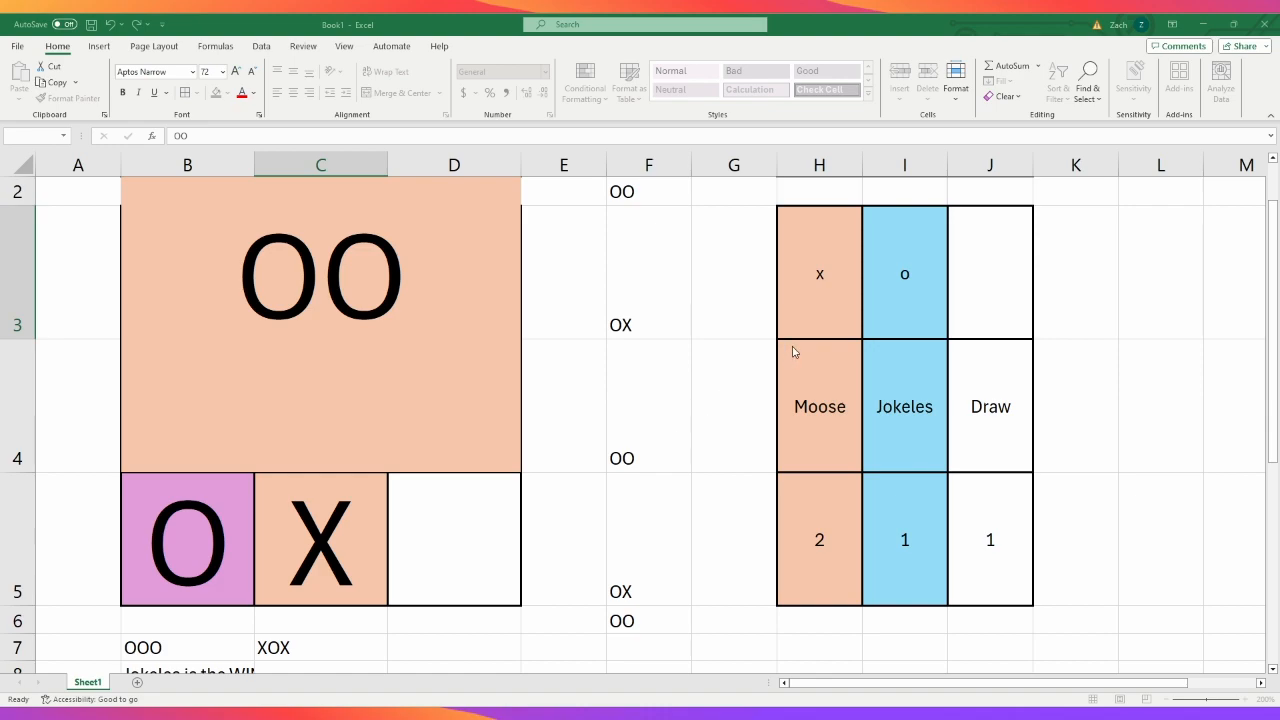
{"action": "key", "text": "Escape"}
{"action": "type", "text": "O"}
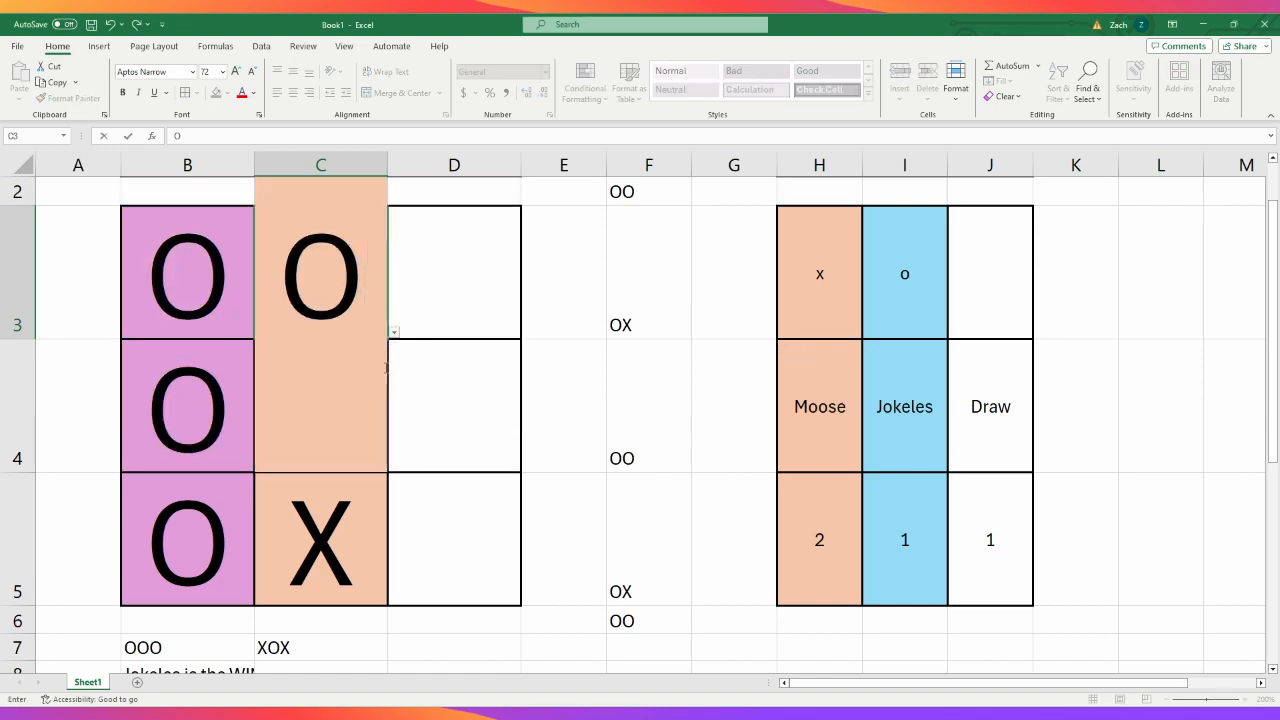
{"action": "key", "text": "Return"}
{"action": "type", "text": "OO"}
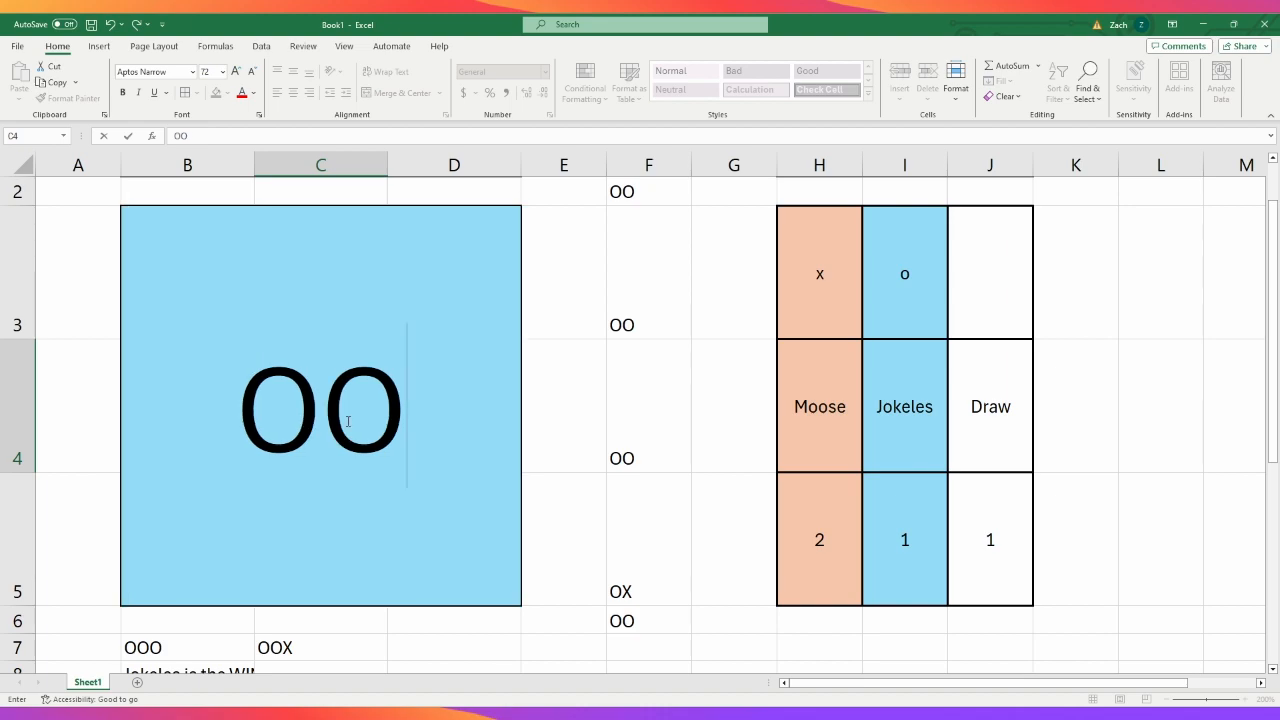
{"action": "key", "text": "Return"}
{"action": "type", "text": "O"}
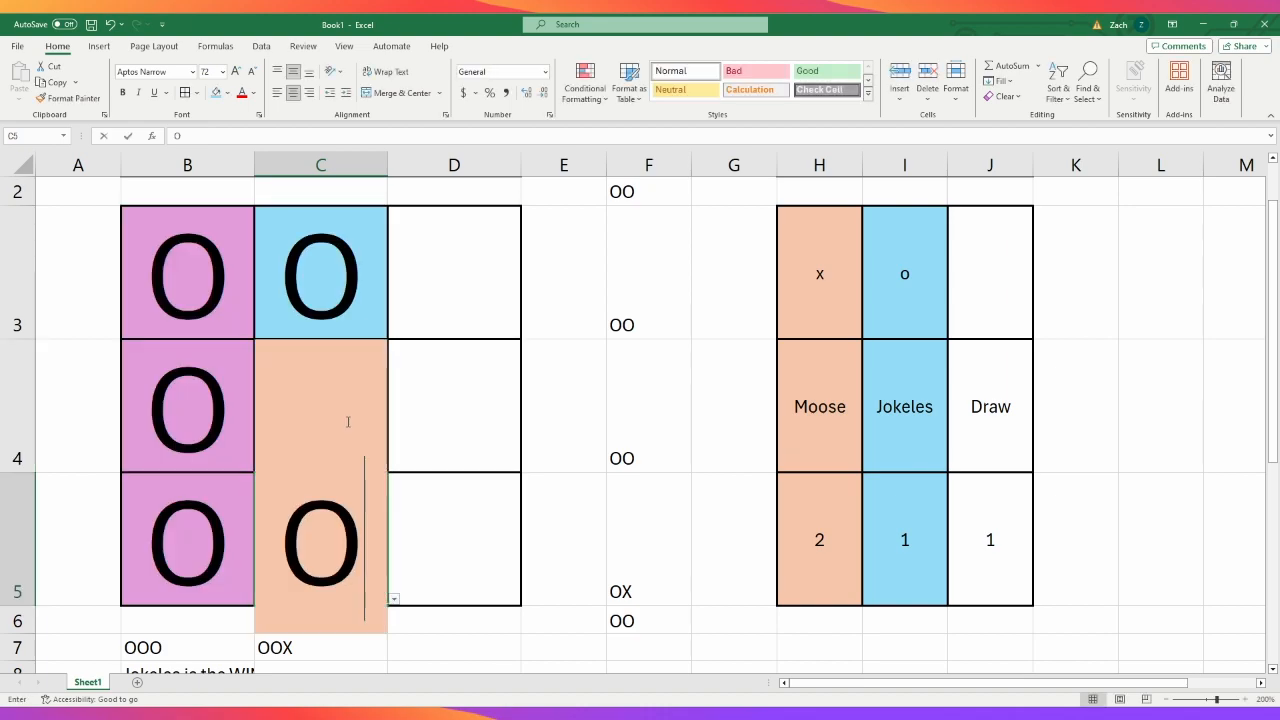
{"action": "key", "text": "Return"}
- Correct the conditional formatting rules for C3:C5 so a winning line in the middle column is highlighted purple
{"action": "left_click_drag", "start_coordinate": [378, 292], "coordinate": [360, 510]}
{"action": "left_click", "coordinate": [580, 80]}
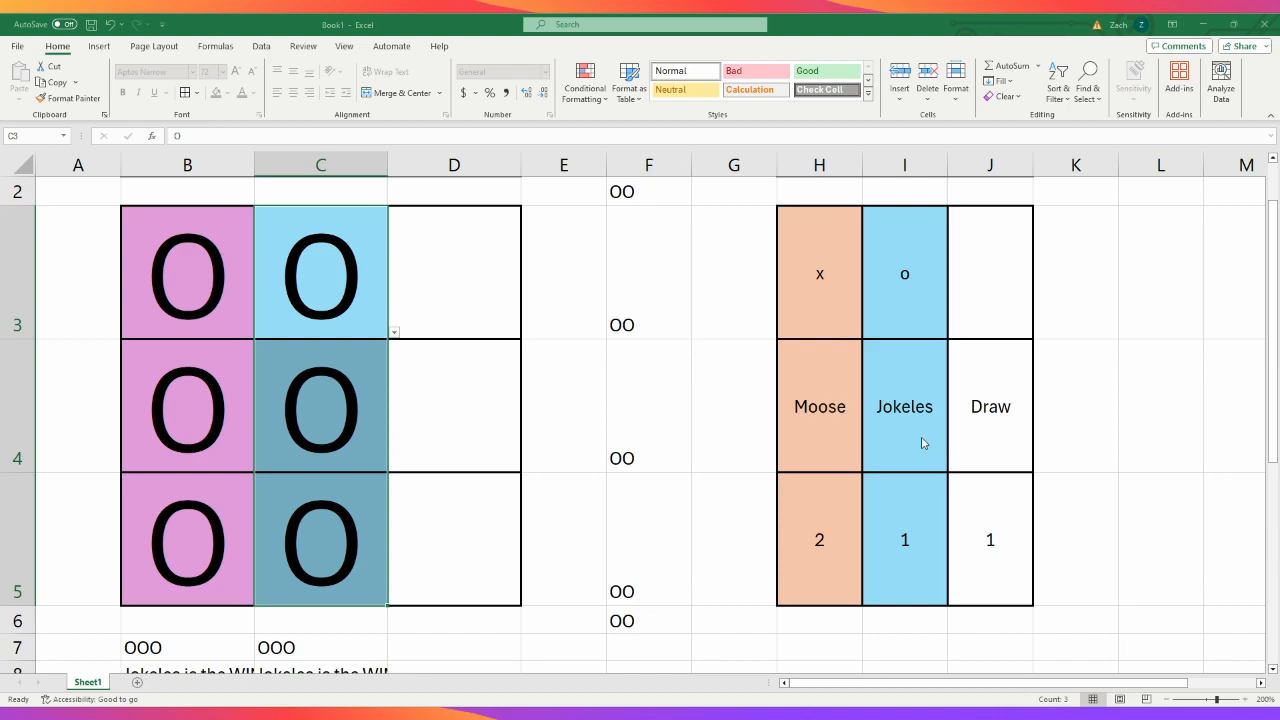
{"action": "left_click", "coordinate": [877, 430]}
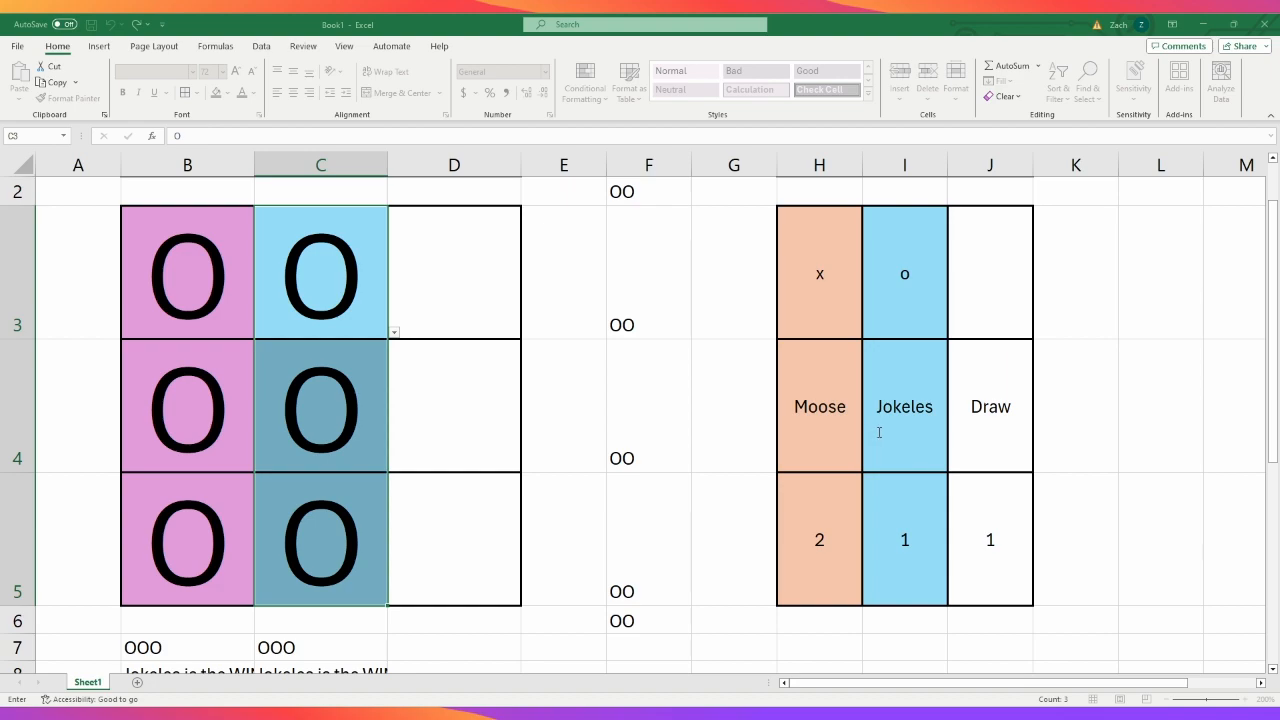
{"action": "left_click", "coordinate": [1072, 500]}
{"action": "left_click", "coordinate": [1228, 482]}
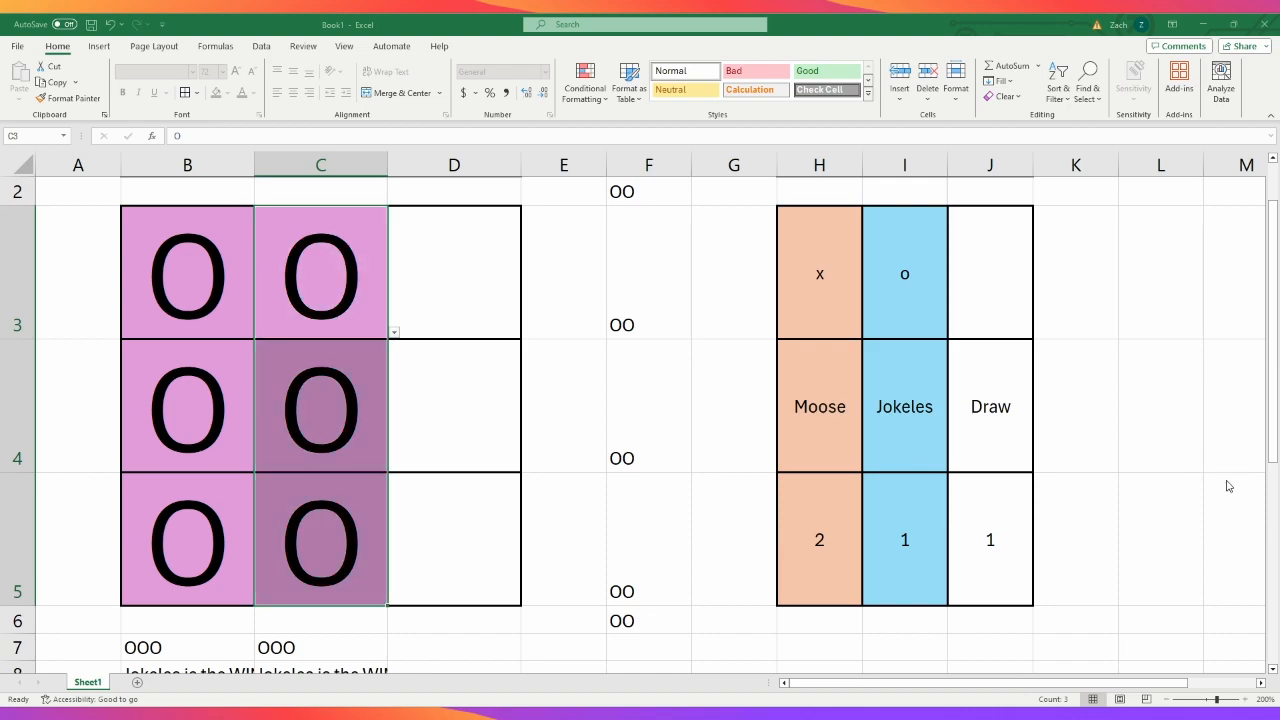
{"action": "left_click", "coordinate": [1134, 483]}
- Examine the conditional formatting rules that apply to the third column, D3:D5
{"action": "left_click", "coordinate": [443, 339]}
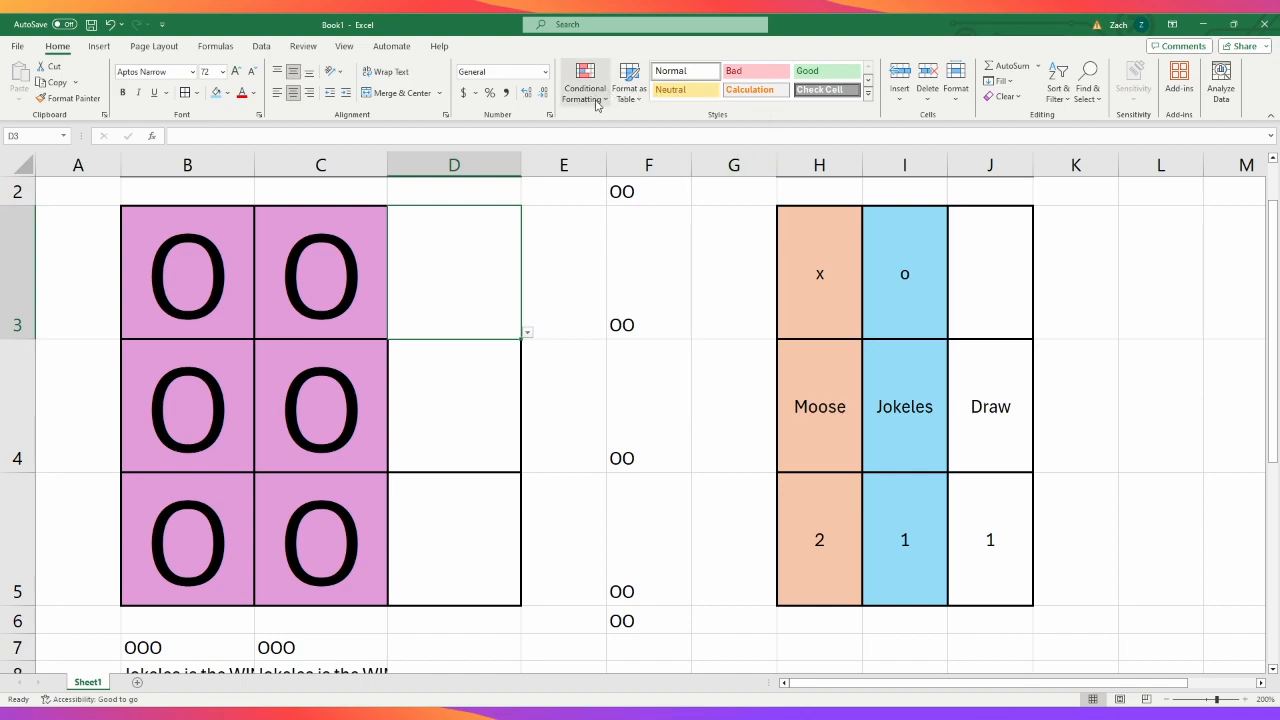
{"action": "left_click", "coordinate": [619, 304]}
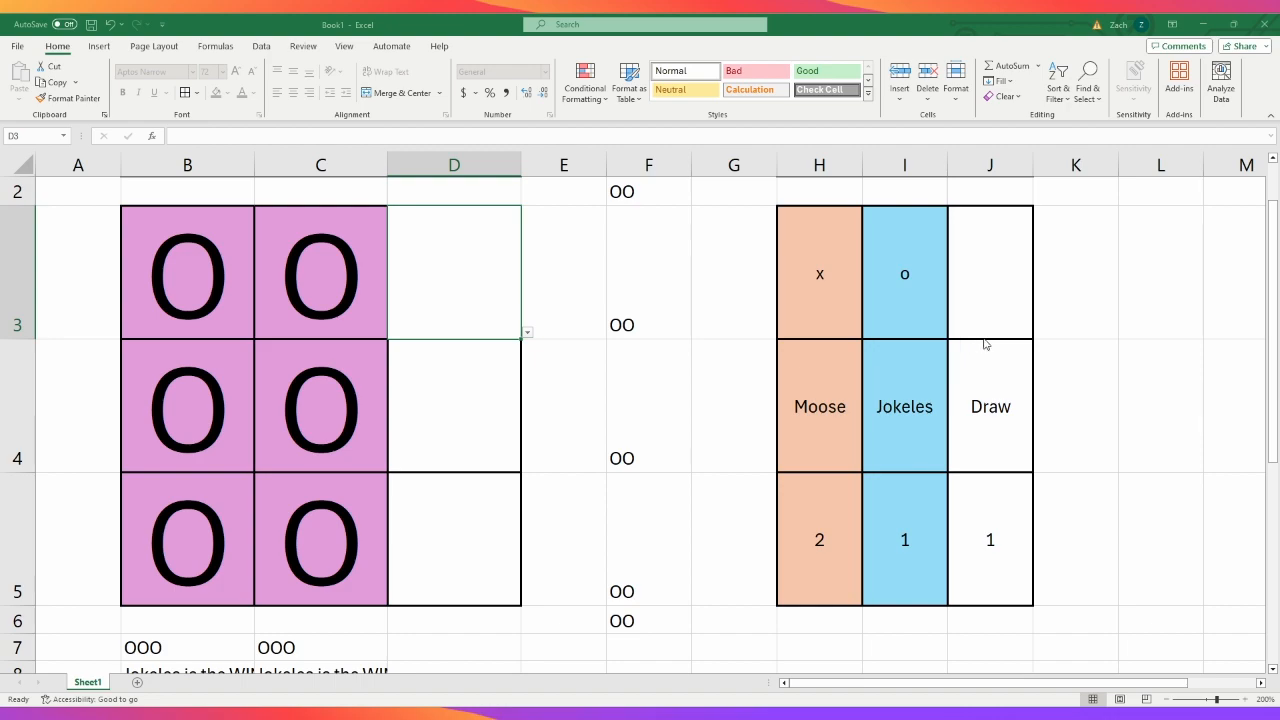
{"action": "mouse_move", "coordinate": [469, 326]}
{"action": "left_mouse_down"}
{"action": "mouse_move", "coordinate": [489, 600]}
{"action": "mouse_move", "coordinate": [489, 575]}
{"action": "left_mouse_up"}
{"action": "left_click", "coordinate": [599, 98]}
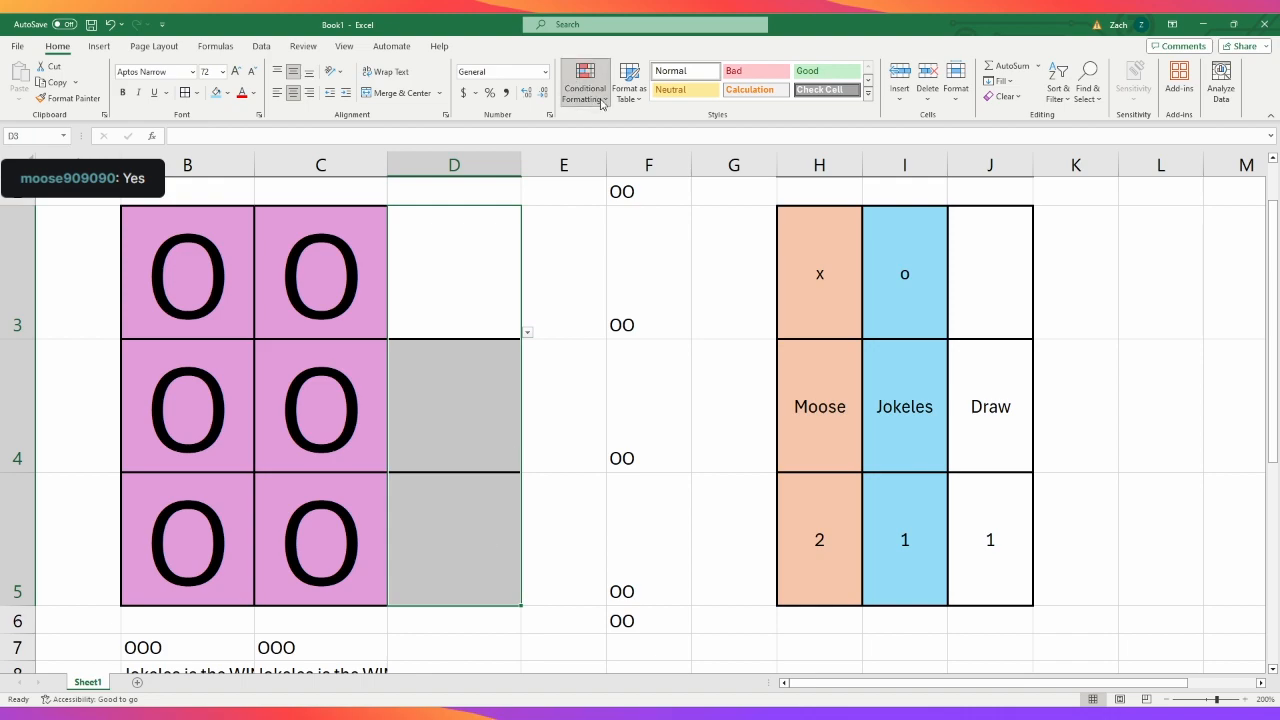
{"action": "left_click", "coordinate": [616, 303]}
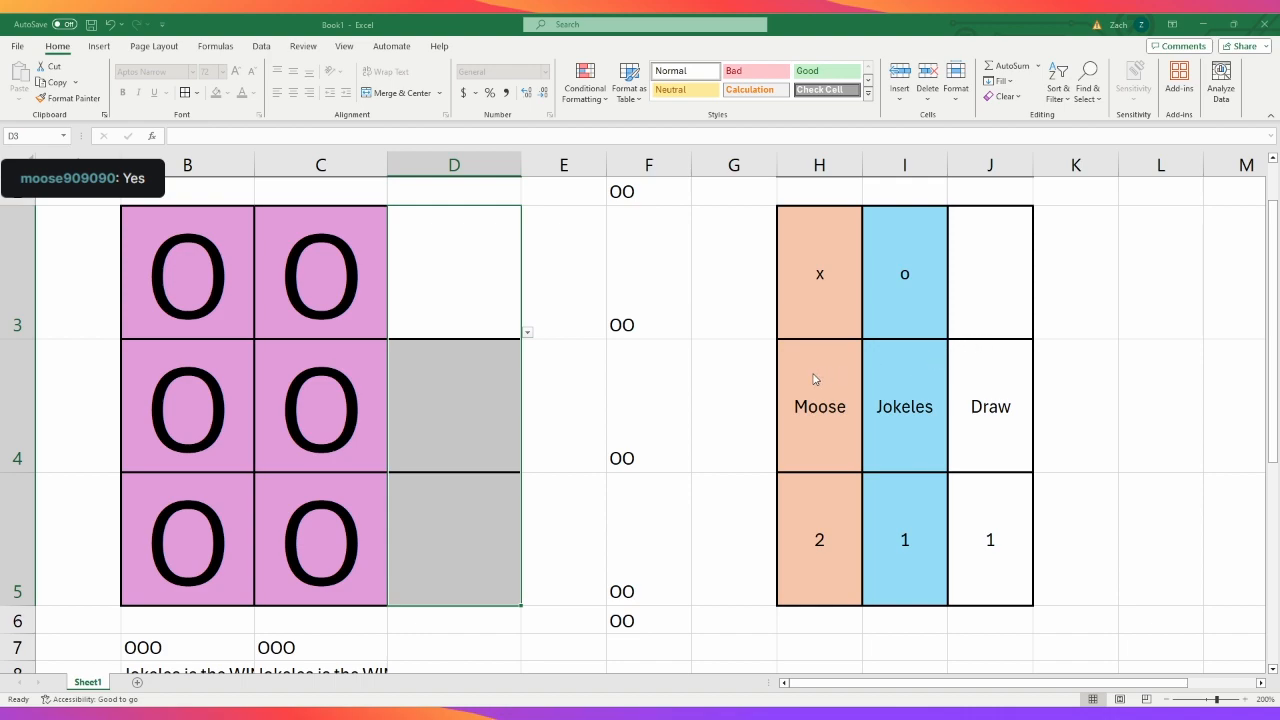
{"action": "left_click", "coordinate": [852, 433]}
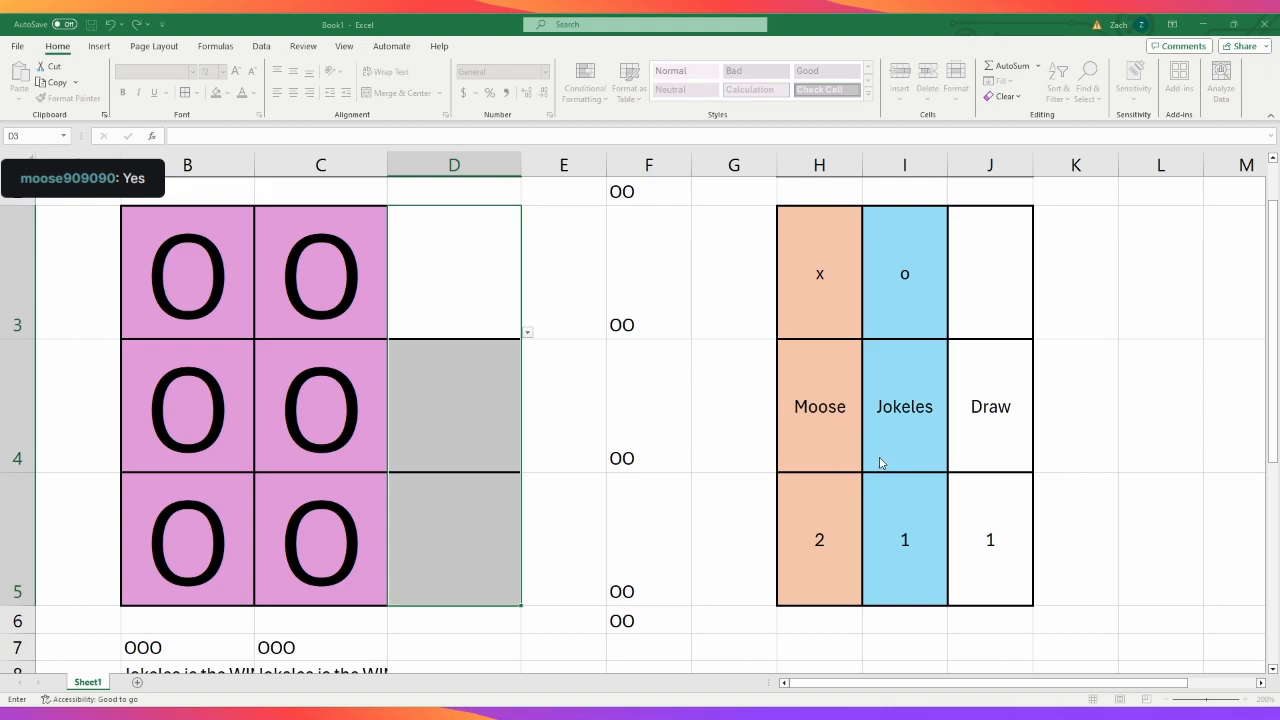
{"action": "key", "text": "Escape"}
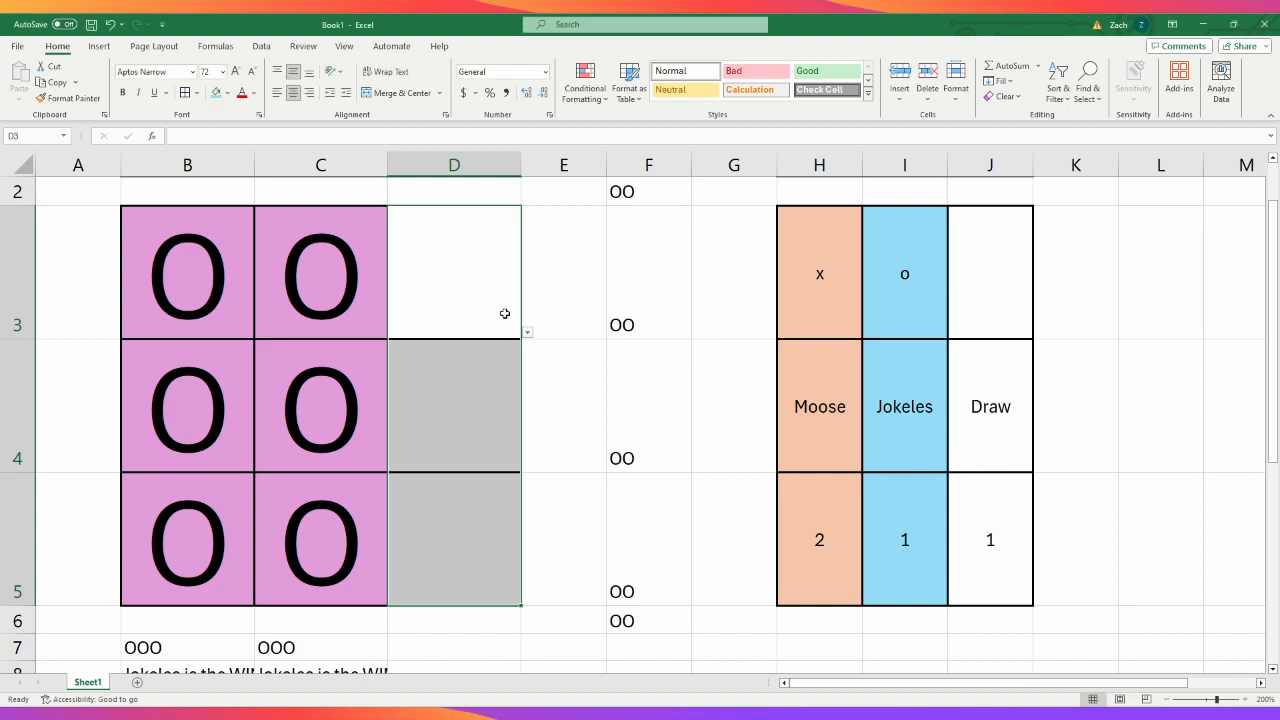
- Fill the third column, D3:D5, with O marks to test its winner highlighting
{"action": "left_click", "coordinate": [531, 336]}
{"action": "left_click", "coordinate": [466, 307]}
{"action": "type", "text": "O"}
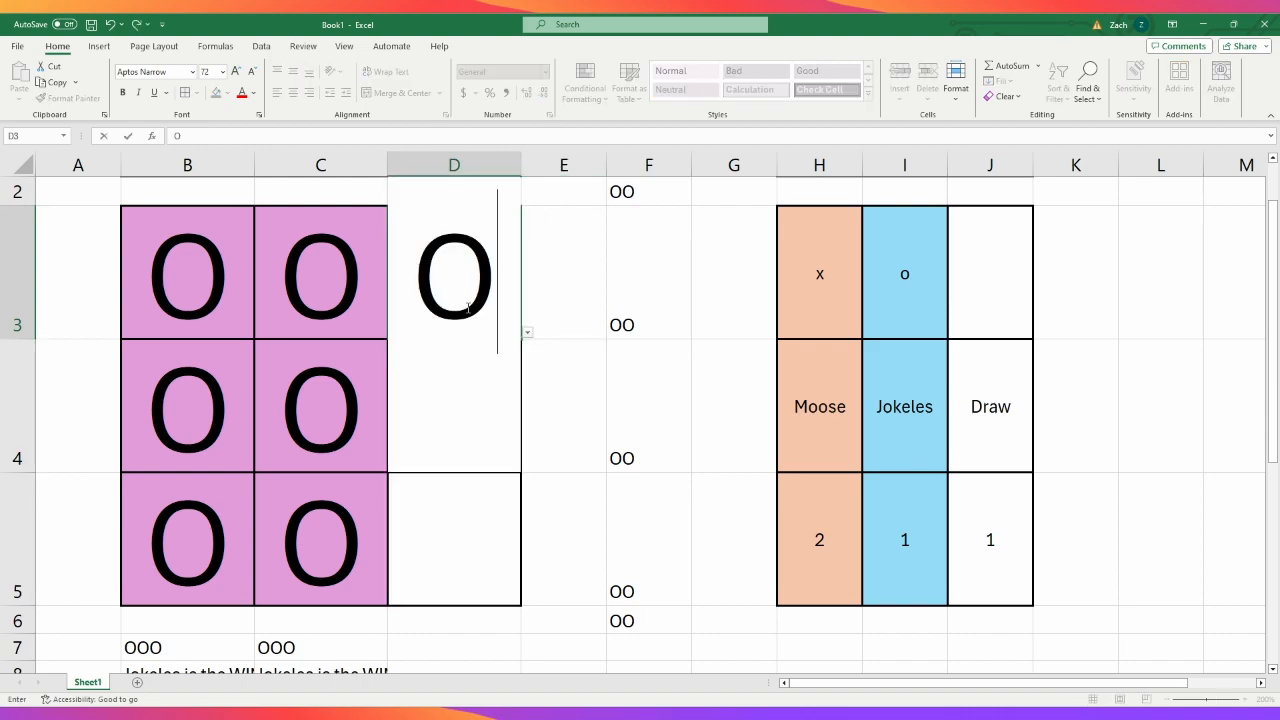
{"action": "key", "text": "Return"}
{"action": "type", "text": "O"}
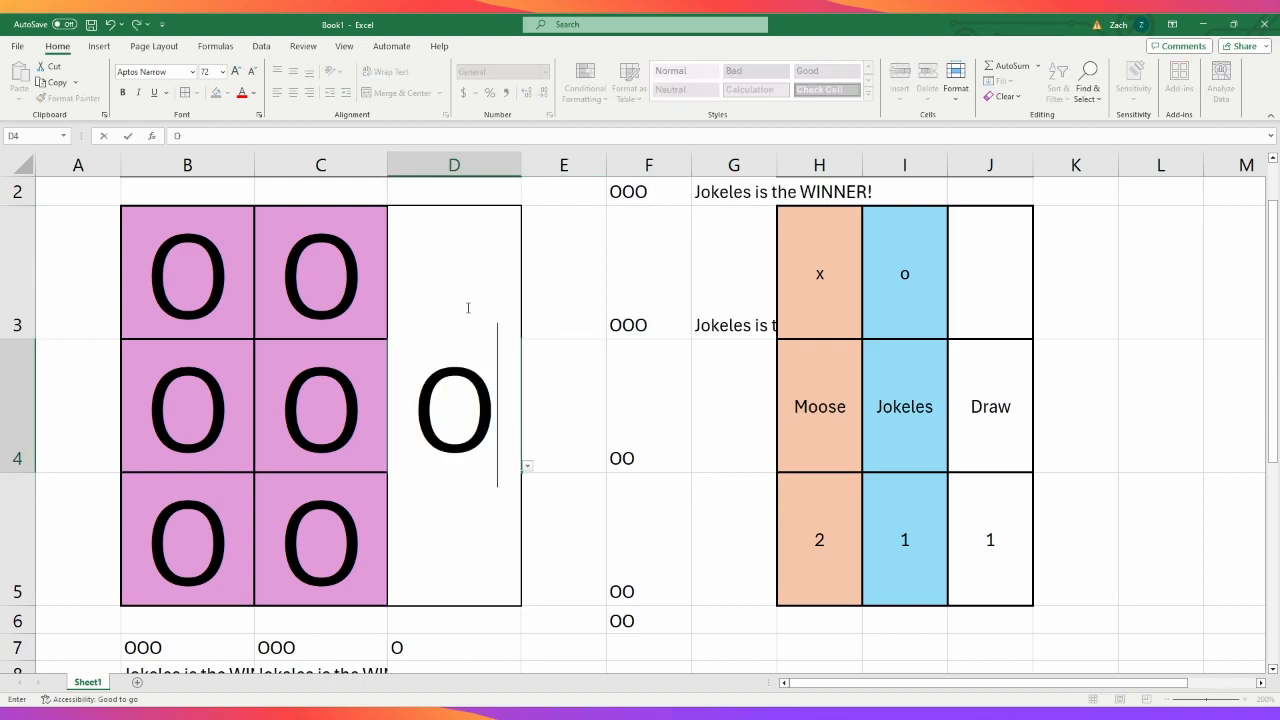
{"action": "key", "text": "Return"}
{"action": "type", "text": "O"}
{"action": "key", "text": "Return"}
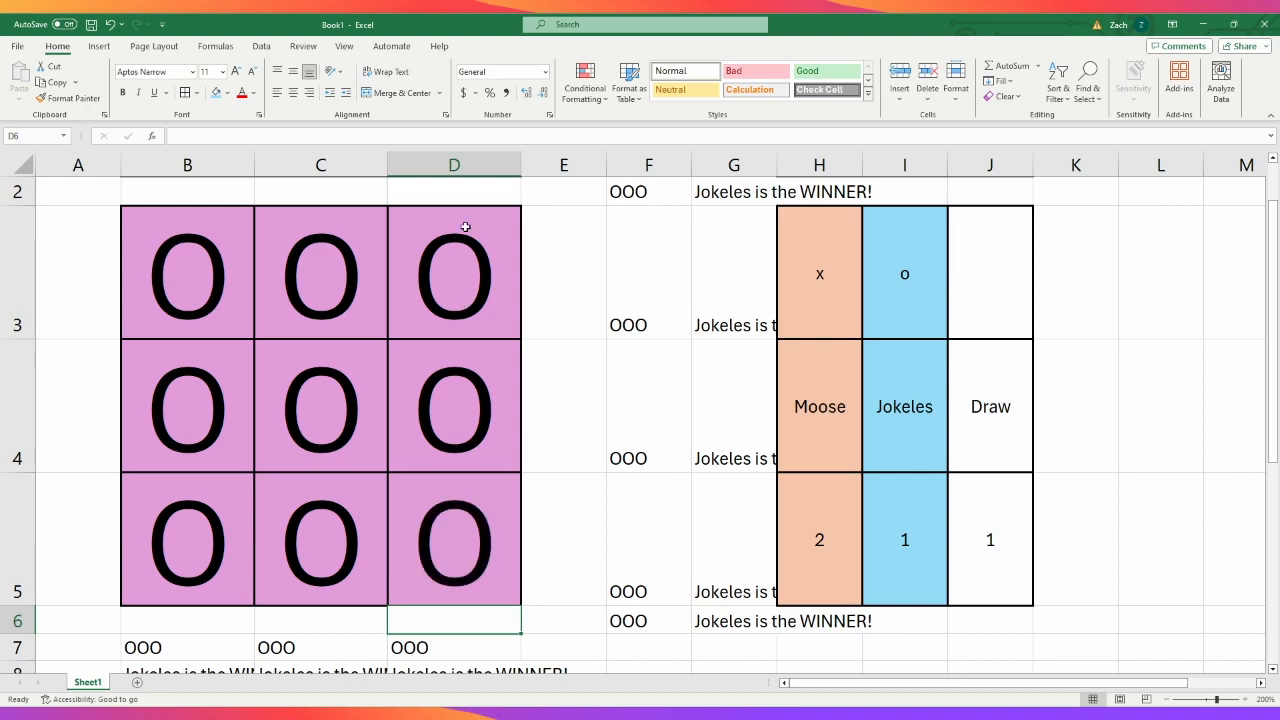
- Clear the marks in B3:C5 to test the third column's highlighting on its own
{"action": "left_click_drag", "start_coordinate": [347, 297], "coordinate": [234, 537]}
{"action": "key", "text": "Delete"}
{"action": "left_click", "coordinate": [443, 304]}
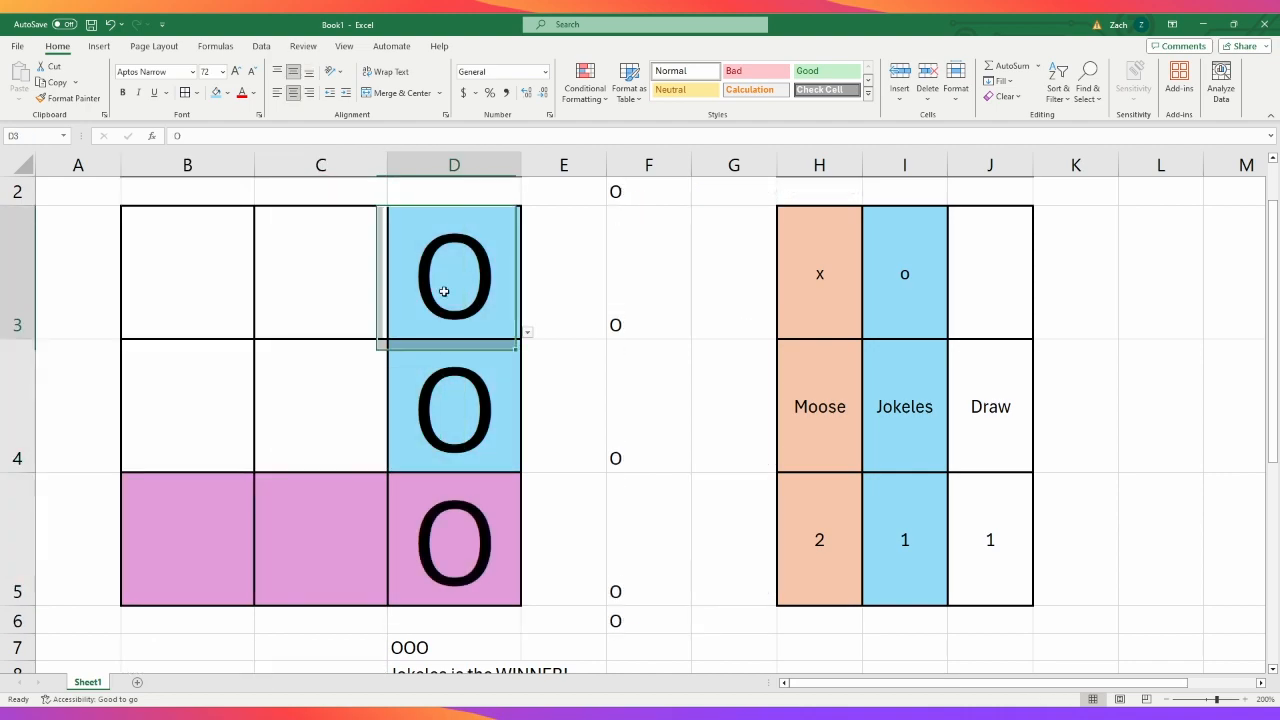
{"action": "left_click", "coordinate": [356, 515]}
{"action": "left_click", "coordinate": [324, 392]}
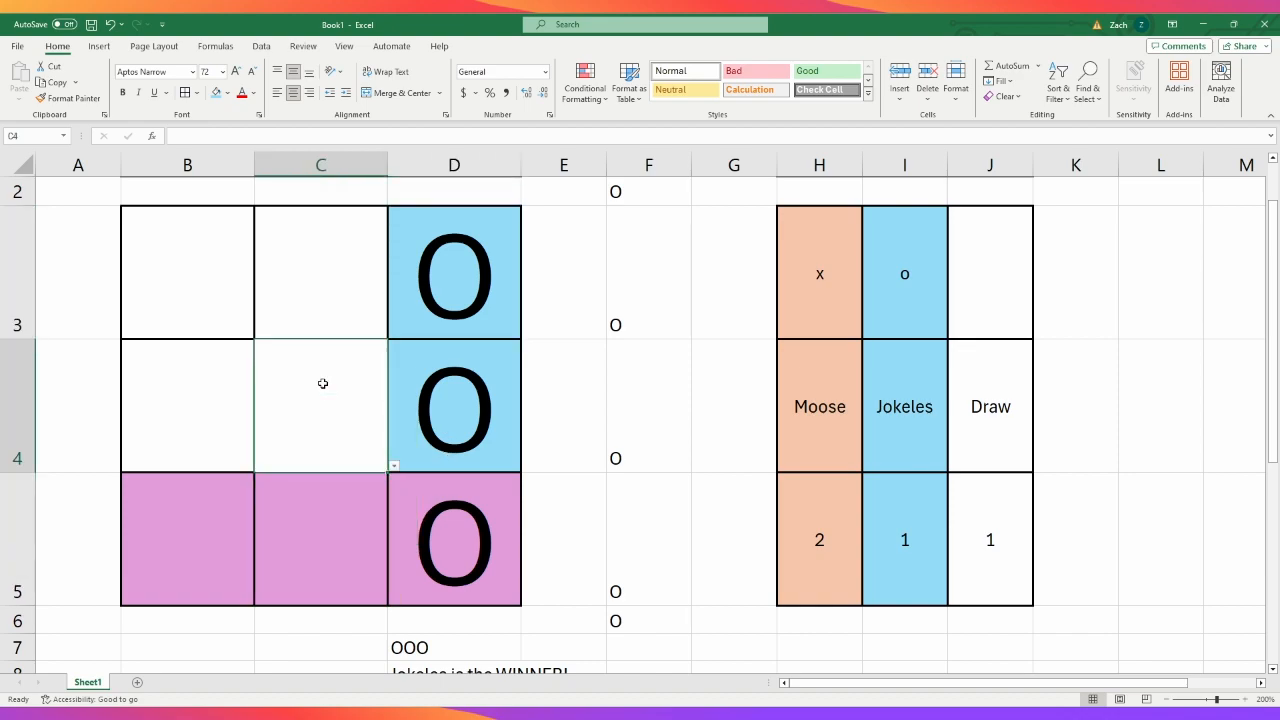
{"action": "left_click", "coordinate": [329, 266]}
{"action": "left_click", "coordinate": [426, 507]}
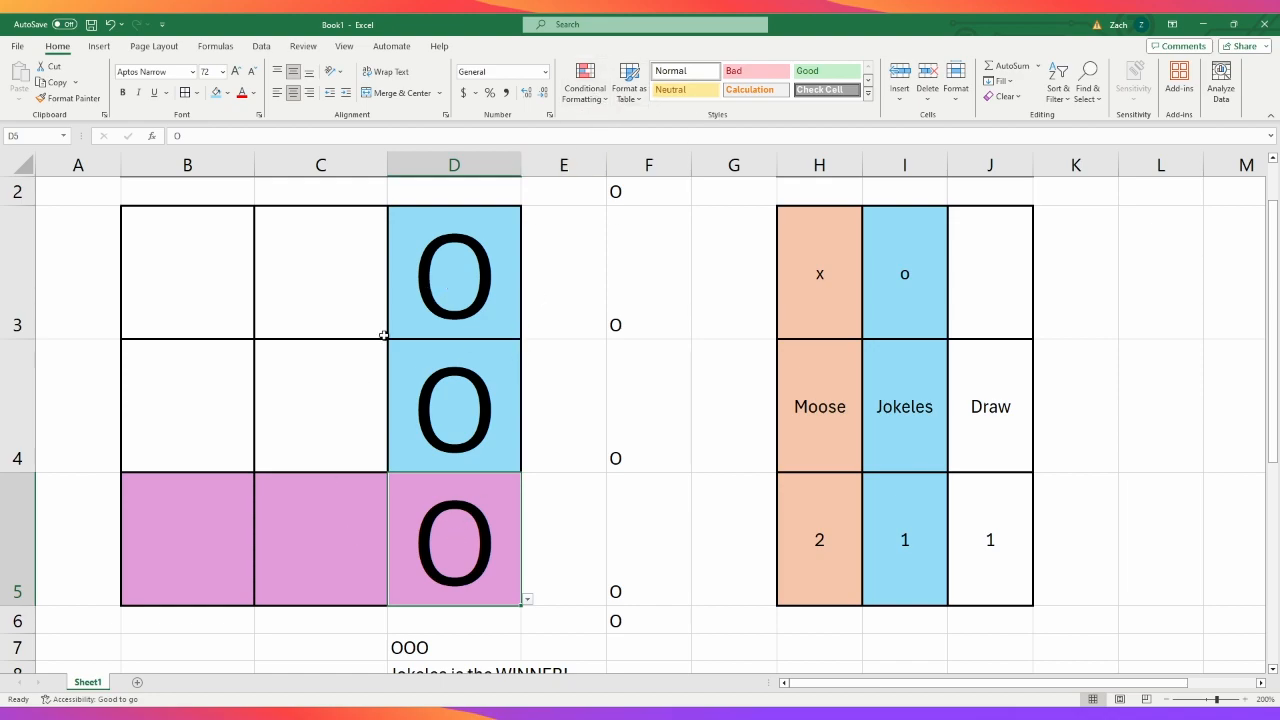
- Correct the conditional formatting rules for B5:D5 so a third-column win does not highlight the bottom row
{"action": "left_click_drag", "start_coordinate": [186, 544], "coordinate": [398, 546]}
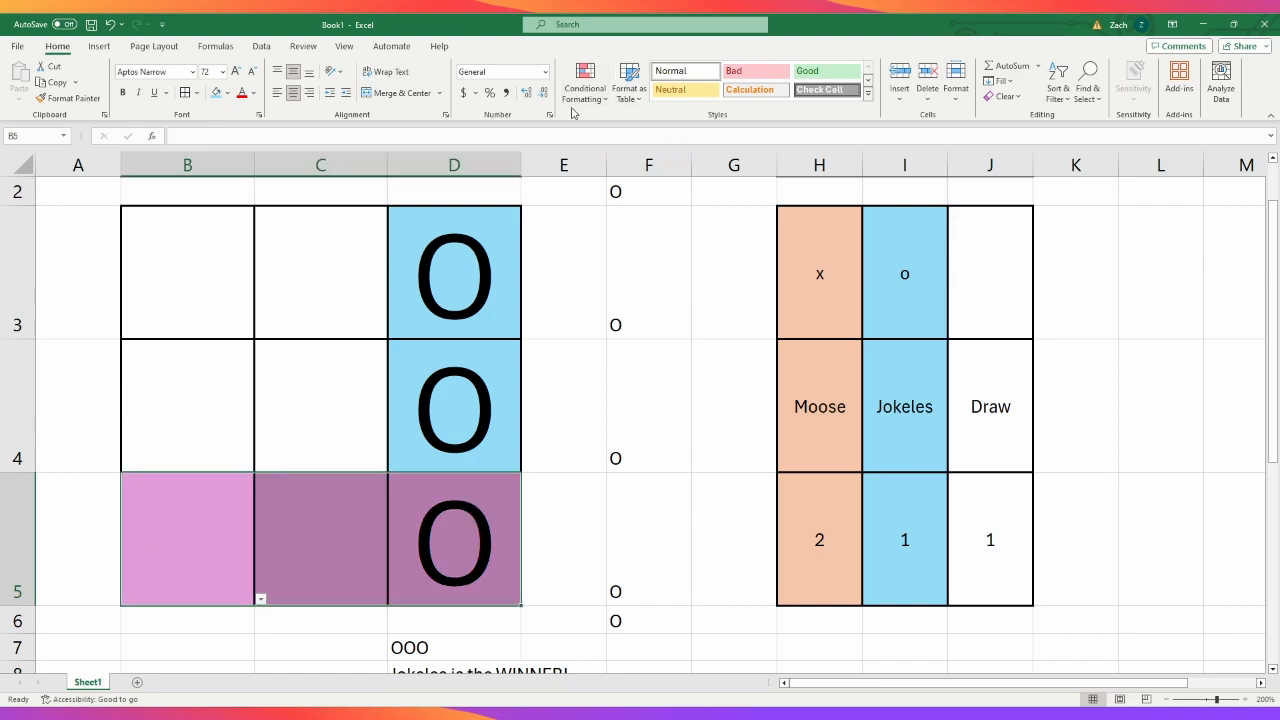
{"action": "left_click", "coordinate": [603, 102]}
{"action": "left_click", "coordinate": [612, 308]}
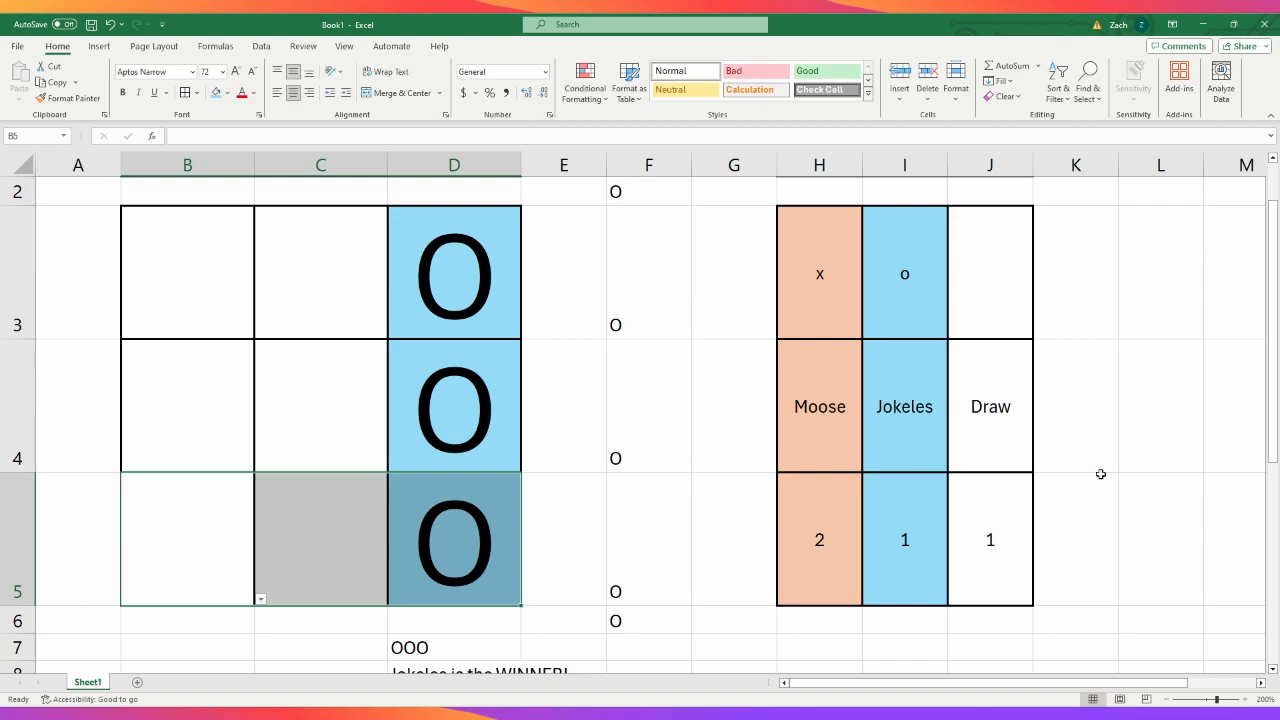
{"action": "left_click", "coordinate": [436, 492]}
{"action": "left_click", "coordinate": [216, 526]}
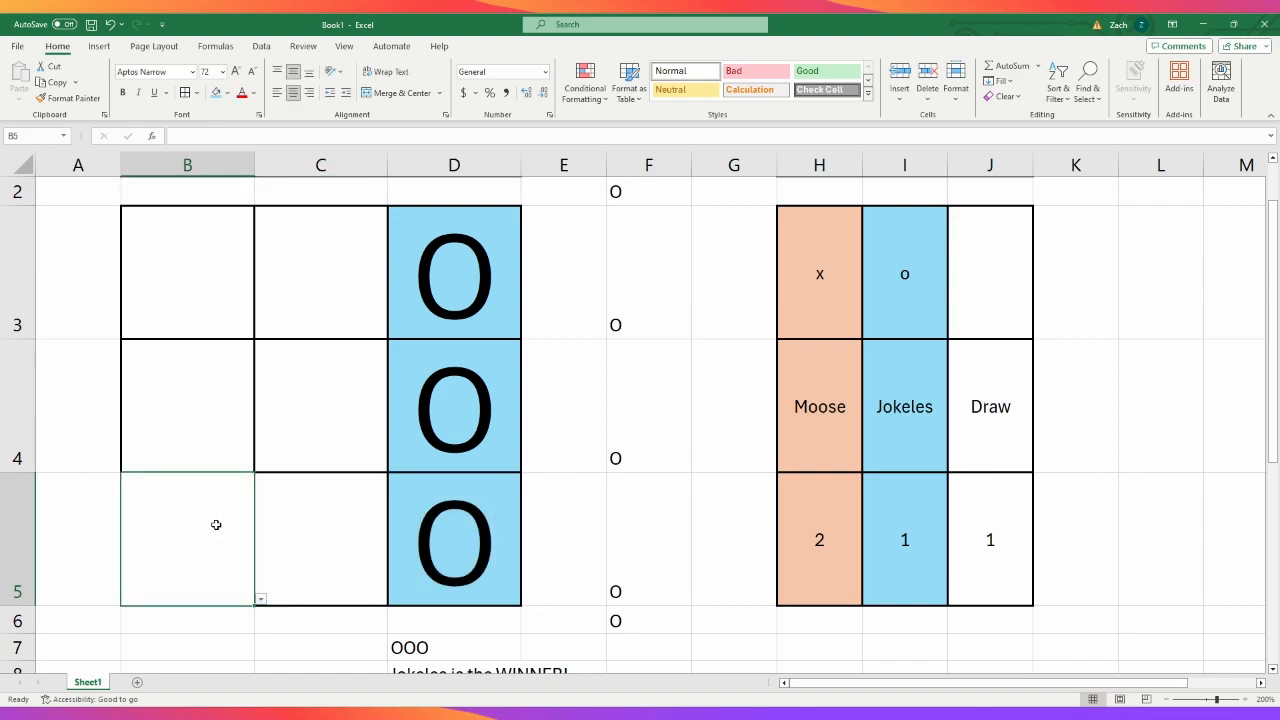
- Apply the third column's purple winner rule to D3:D5 in the conditional formatting rules
{"action": "left_click", "coordinate": [469, 295]}
{"action": "left_click_drag", "start_coordinate": [469, 295], "coordinate": [479, 524]}
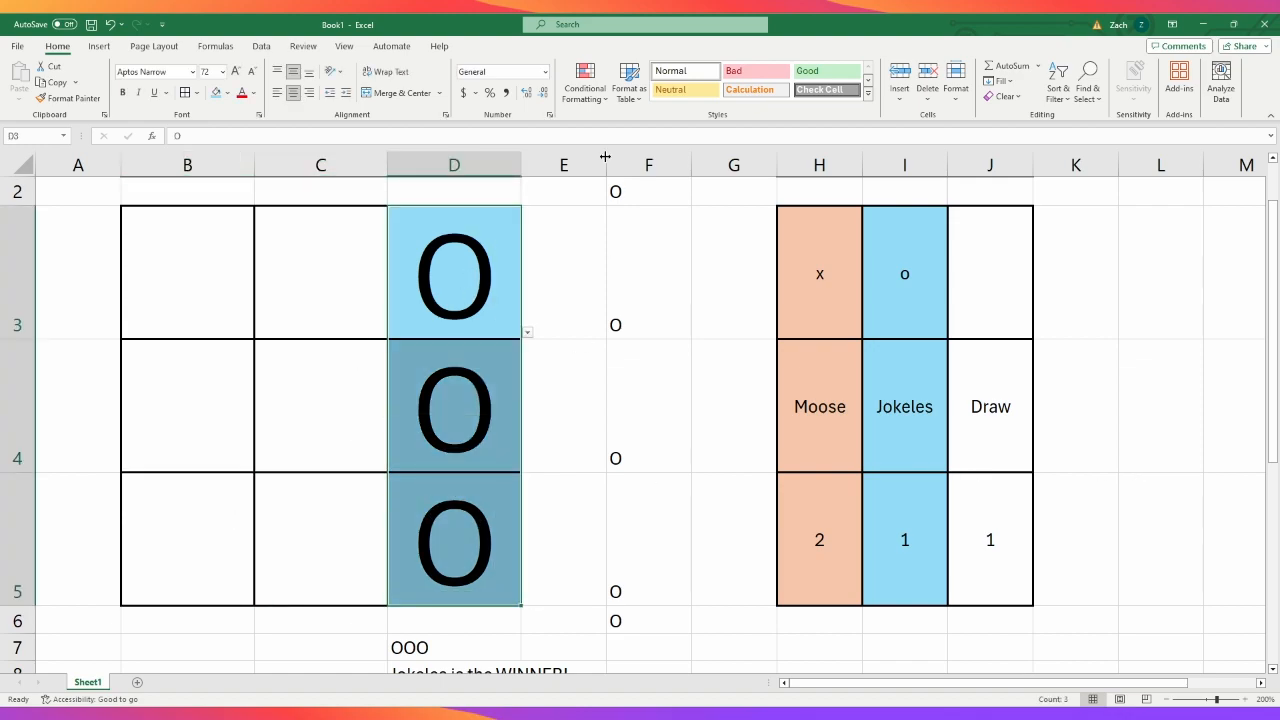
{"action": "left_click", "coordinate": [595, 303]}
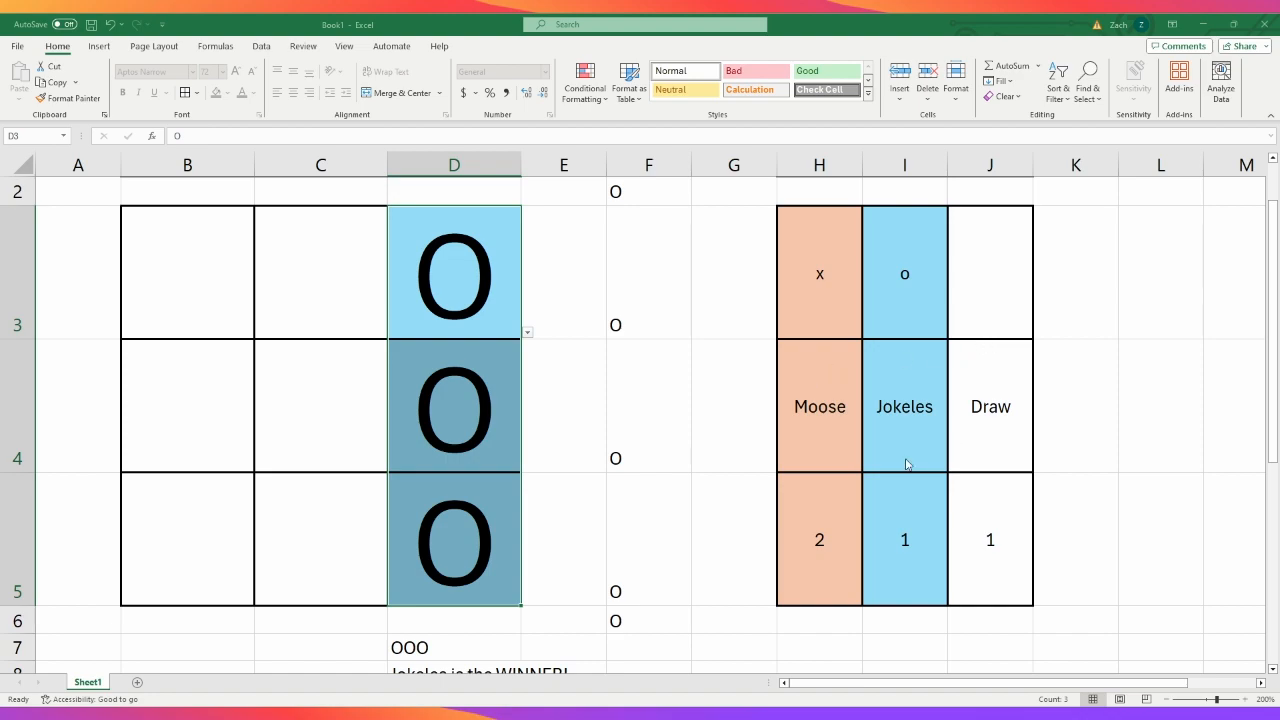
{"action": "type", "text": "O"}
{"action": "left_click", "coordinate": [1023, 381]}
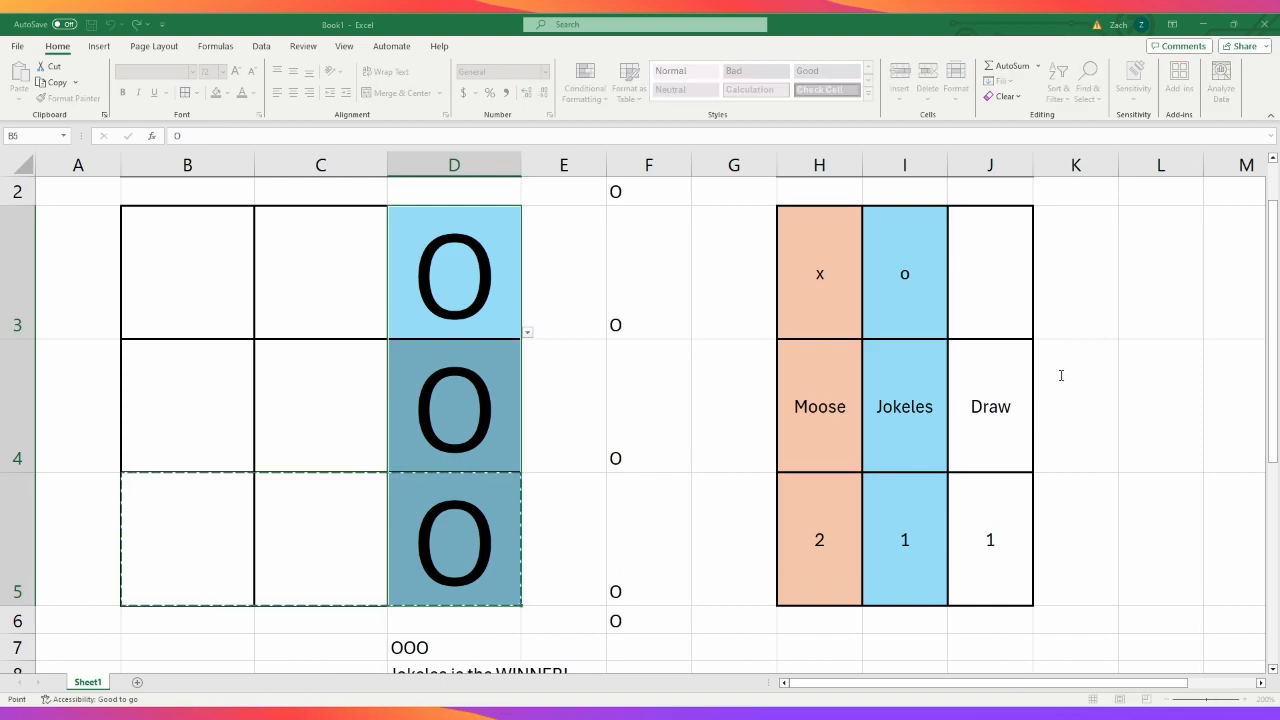
{"action": "left_click", "coordinate": [1046, 377]}
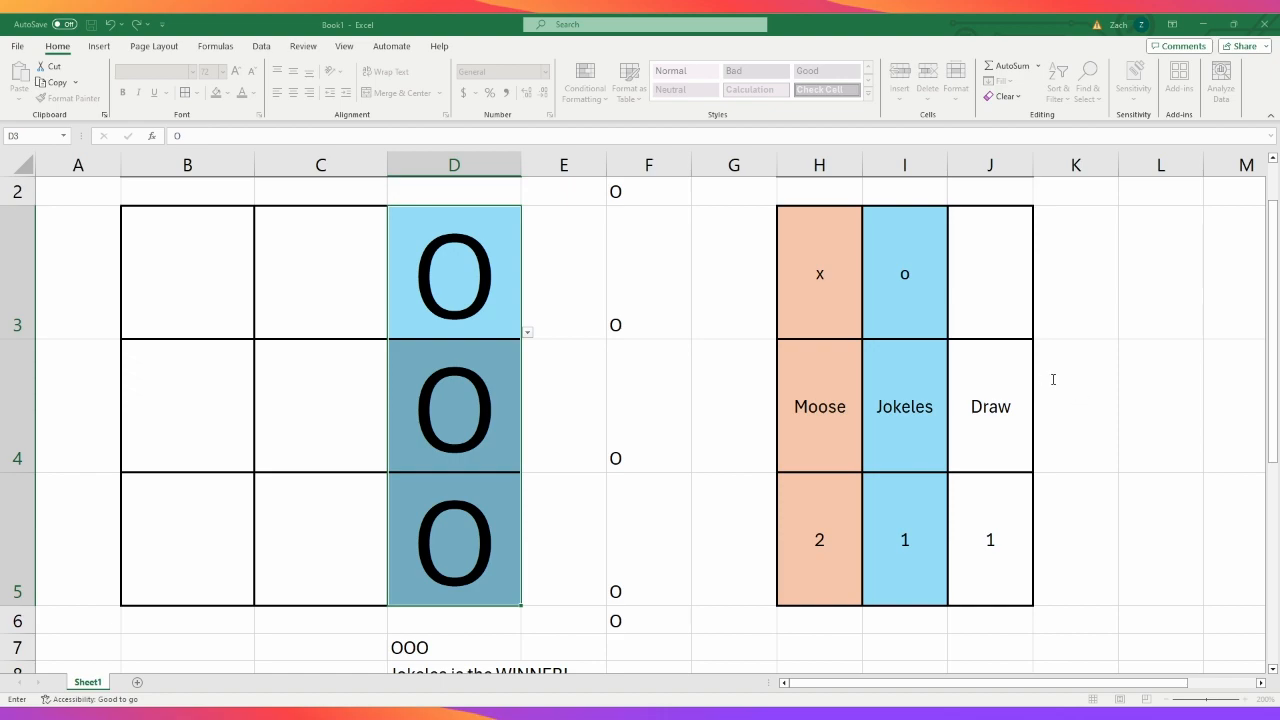
{"action": "left_click", "coordinate": [1240, 481]}
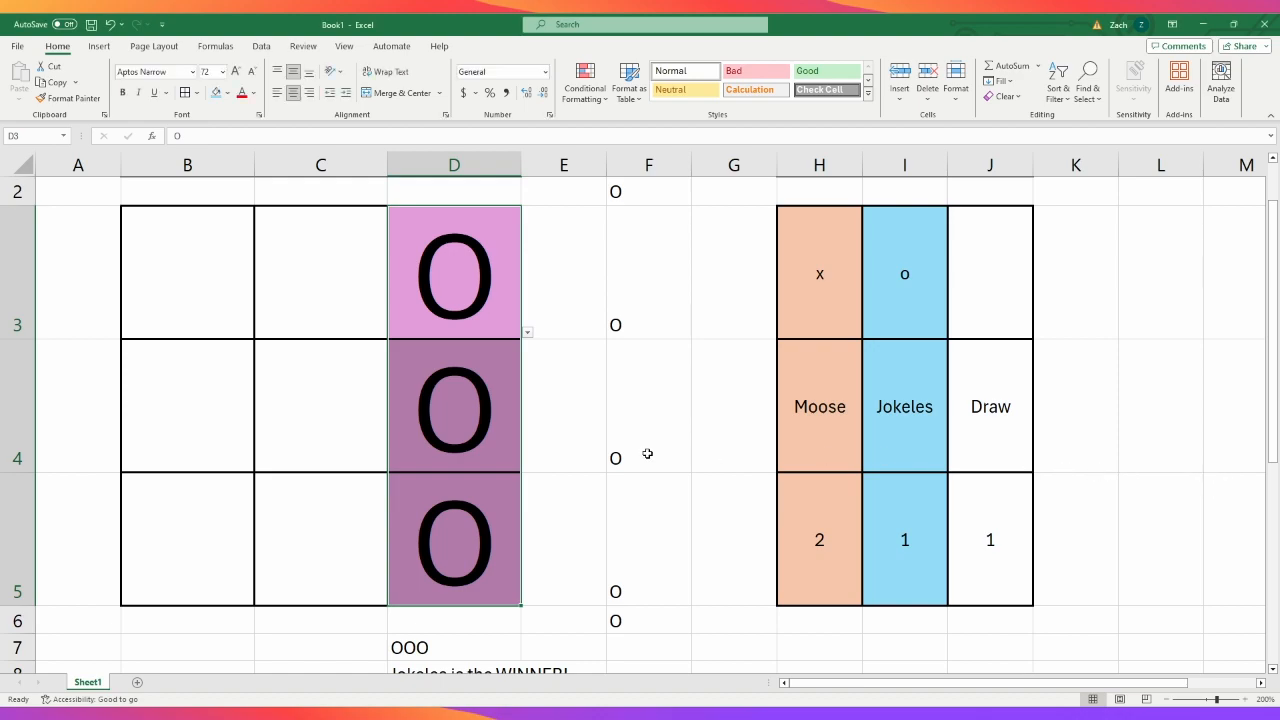
{"action": "left_click", "coordinate": [288, 395]}
{"action": "left_click", "coordinate": [477, 465]}
{"action": "left_click", "coordinate": [453, 548]}
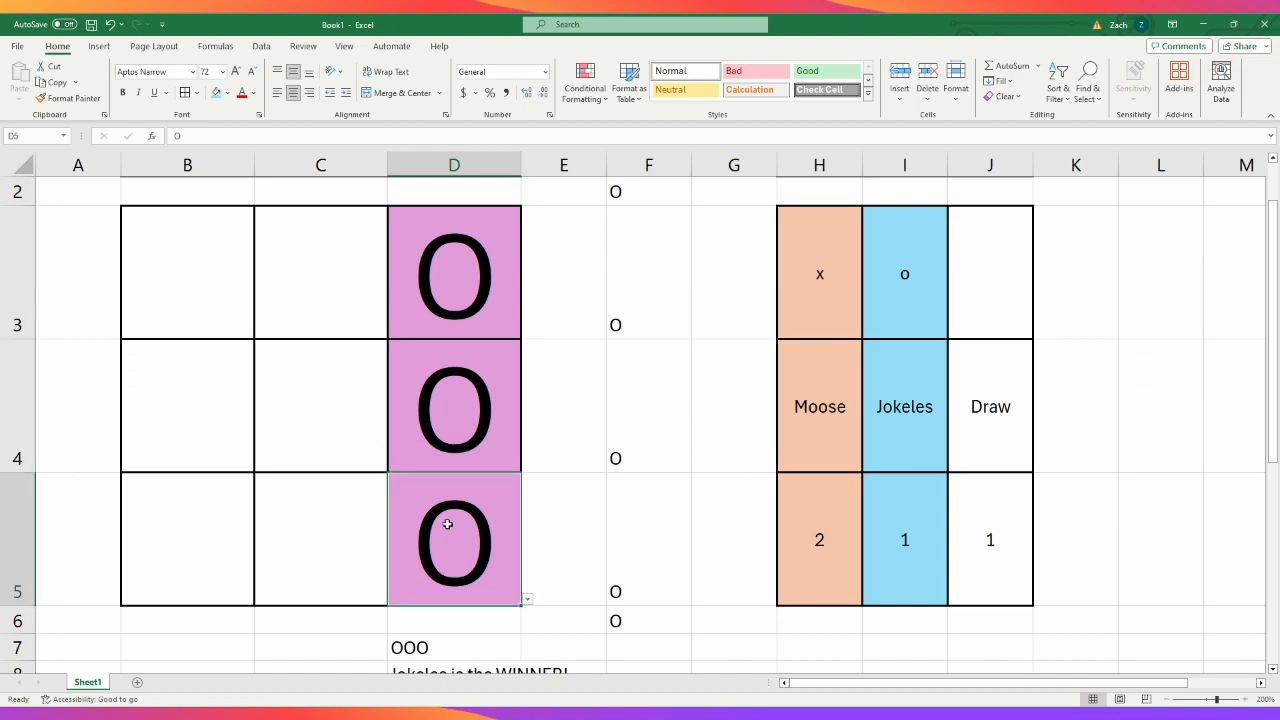
- Replace the marks in D3:D5 with X to test the third column's highlighting for an X win
{"action": "left_click", "coordinate": [312, 326]}
{"action": "left_click", "coordinate": [510, 304]}
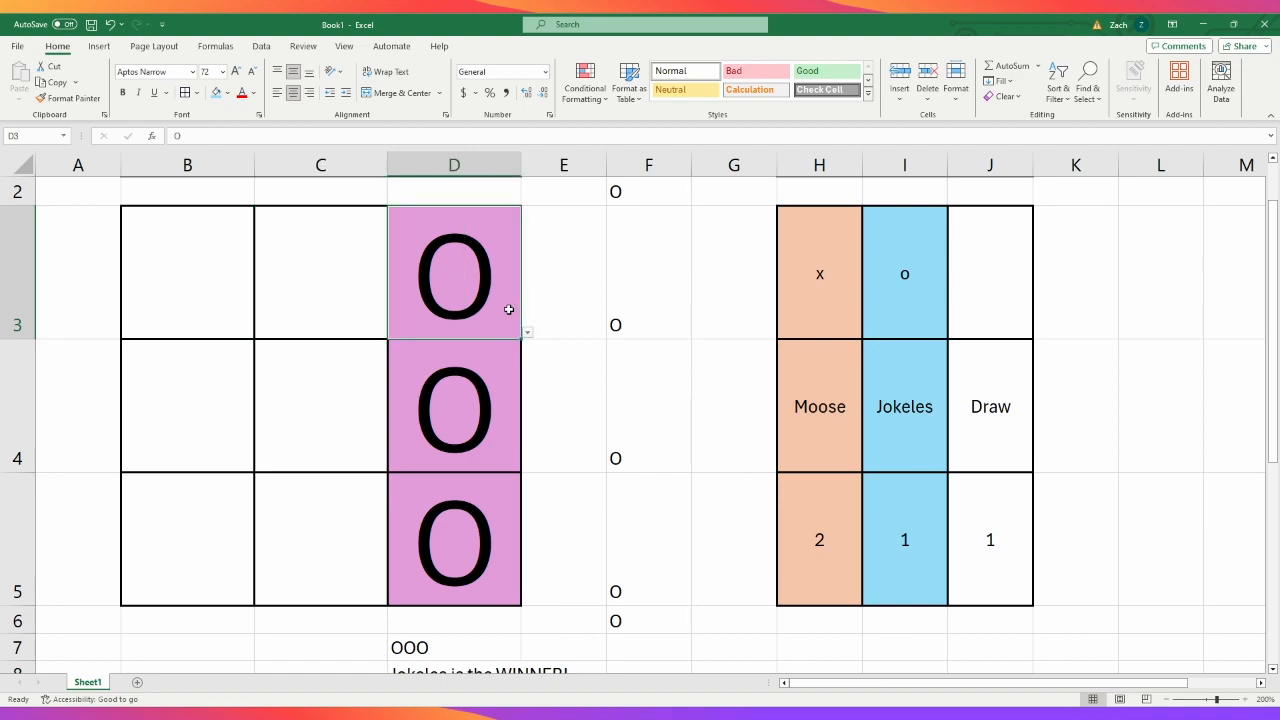
{"action": "type", "text": "X"}
{"action": "key", "text": "Return"}
{"action": "type", "text": "X"}
{"action": "key", "text": "Return"}
{"action": "type", "text": "X"}
{"action": "key", "text": "Return"}
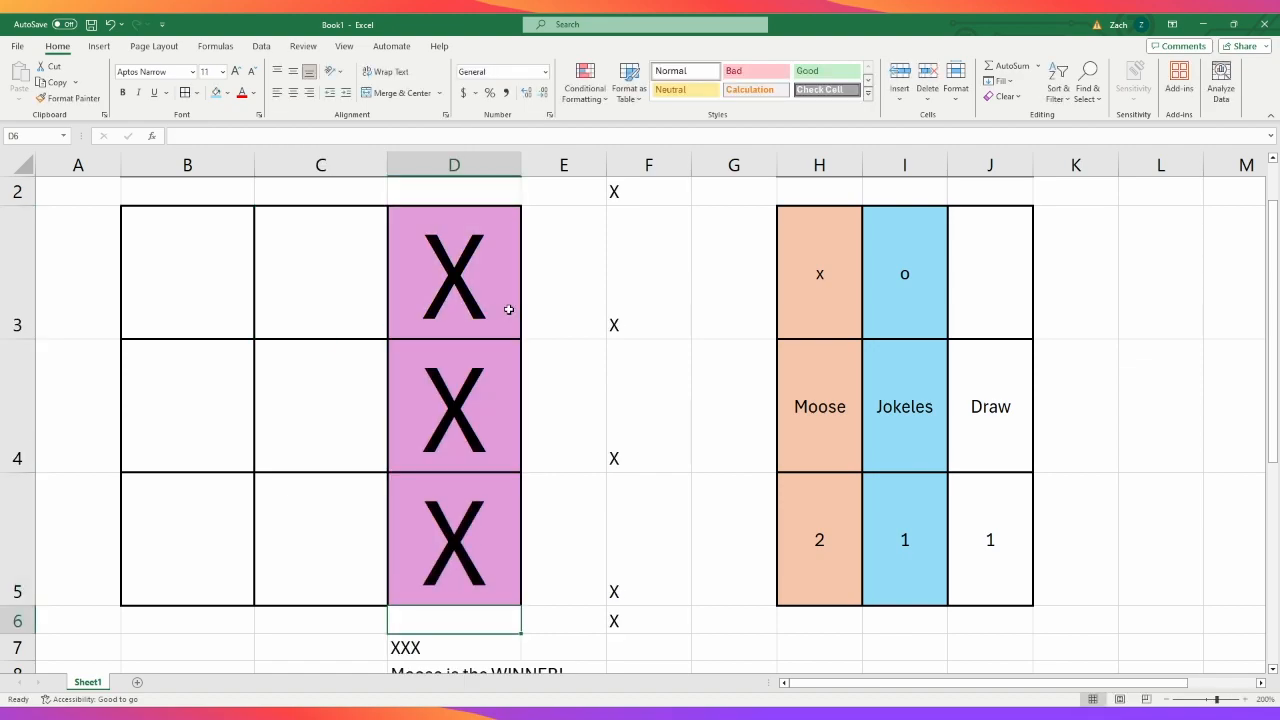
- Fill C3:C5 with X marks to test the middle column's highlighting, and return to C3
{"action": "left_click", "coordinate": [329, 256]}
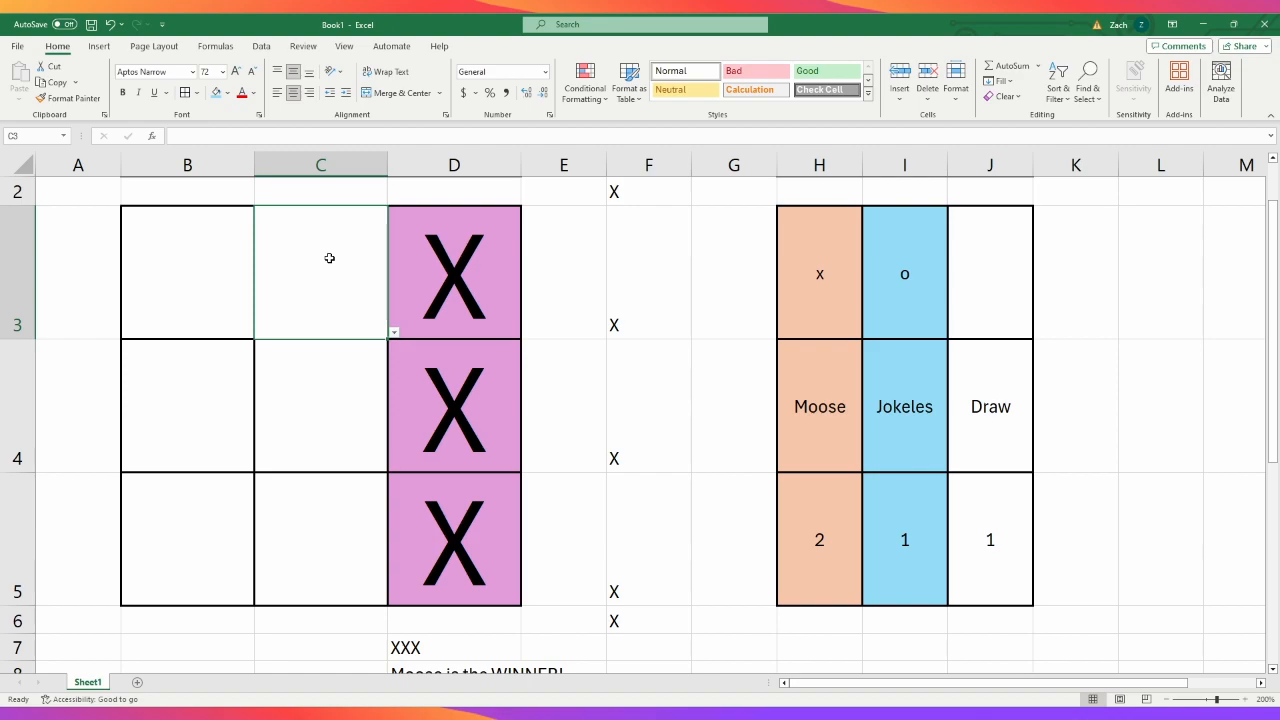
{"action": "type", "text": "X"}
{"action": "key", "text": "Return"}
{"action": "type", "text": "X"}
{"action": "key", "text": "Return"}
{"action": "type", "text": "X"}
{"action": "key", "text": "Return"}
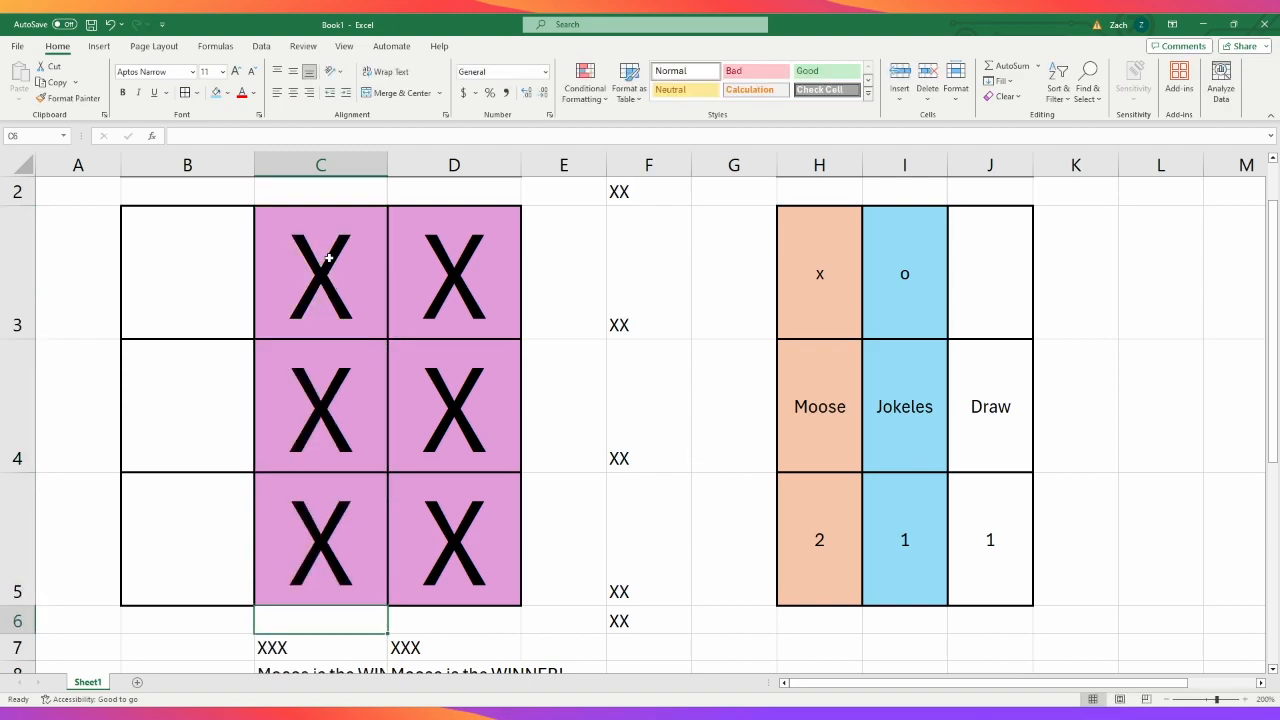
{"action": "key", "text": "Up"}
{"action": "key", "text": "Up"}
{"action": "key", "text": "Up"}
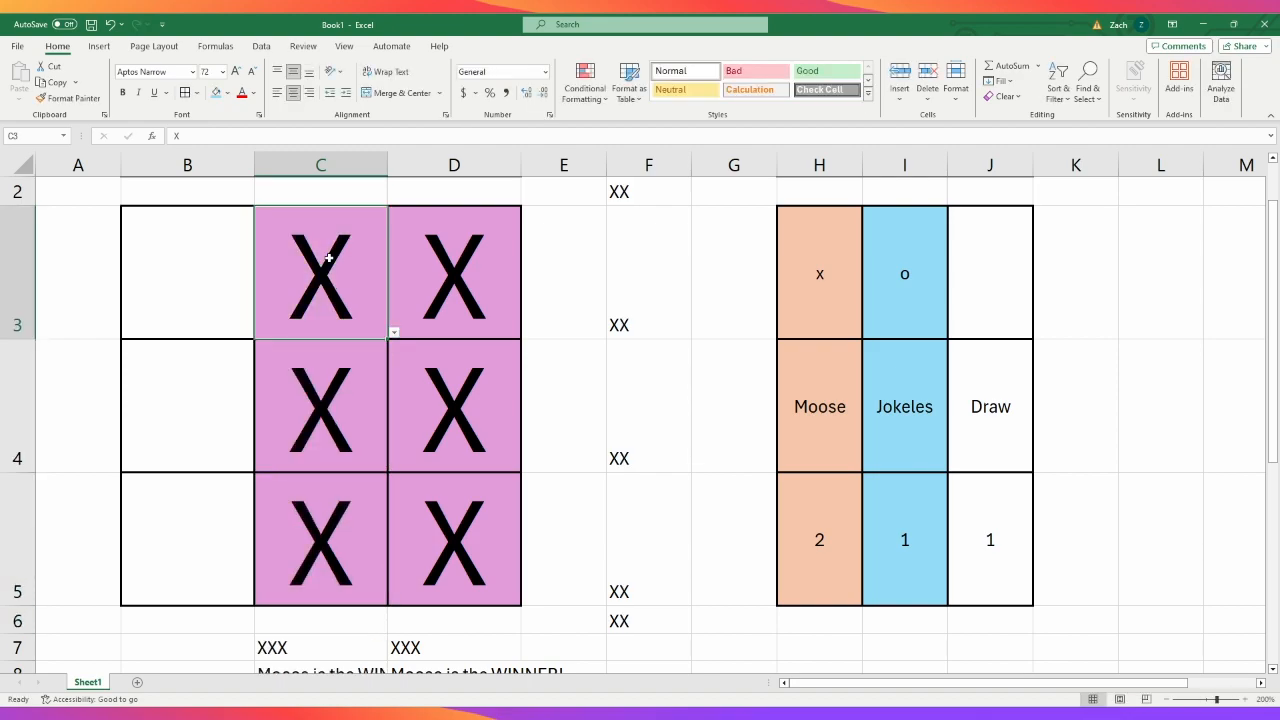
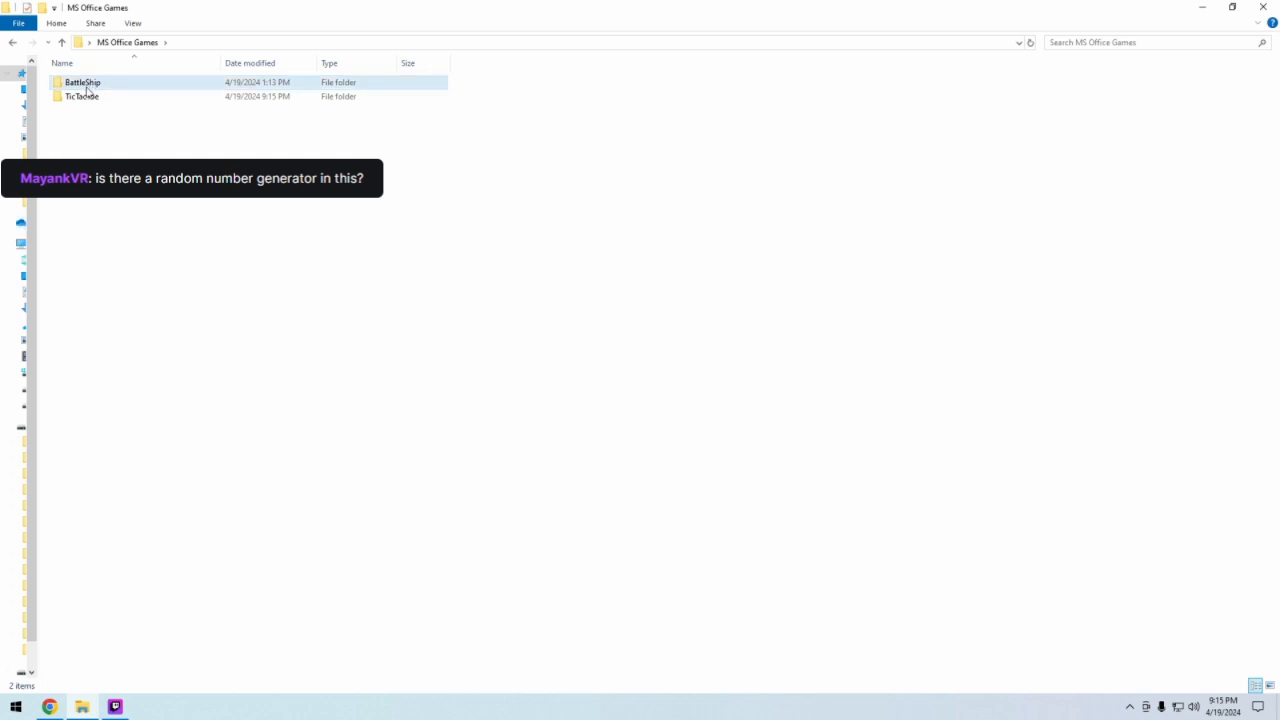
- Duplicate TicTacToe.xlsx inside the TicTacToe folder
{"action": "double_click", "coordinate": [83, 96]}
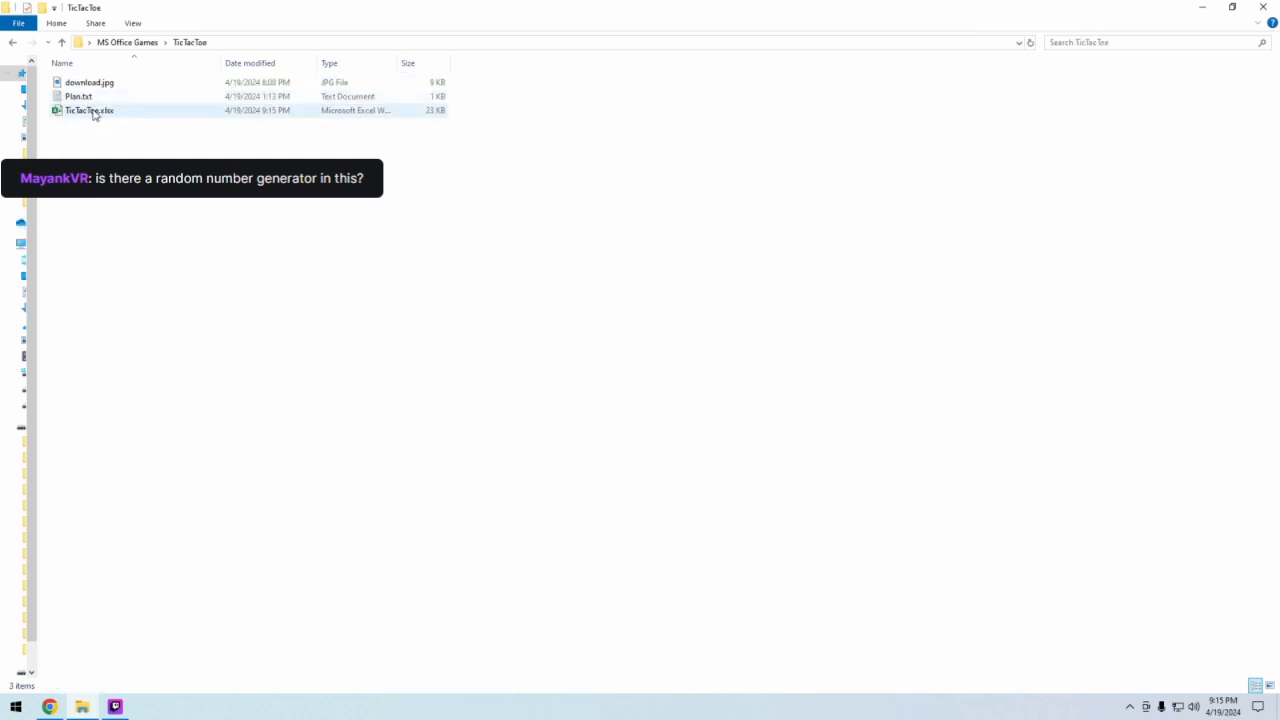
{"action": "right_click", "coordinate": [94, 112]}
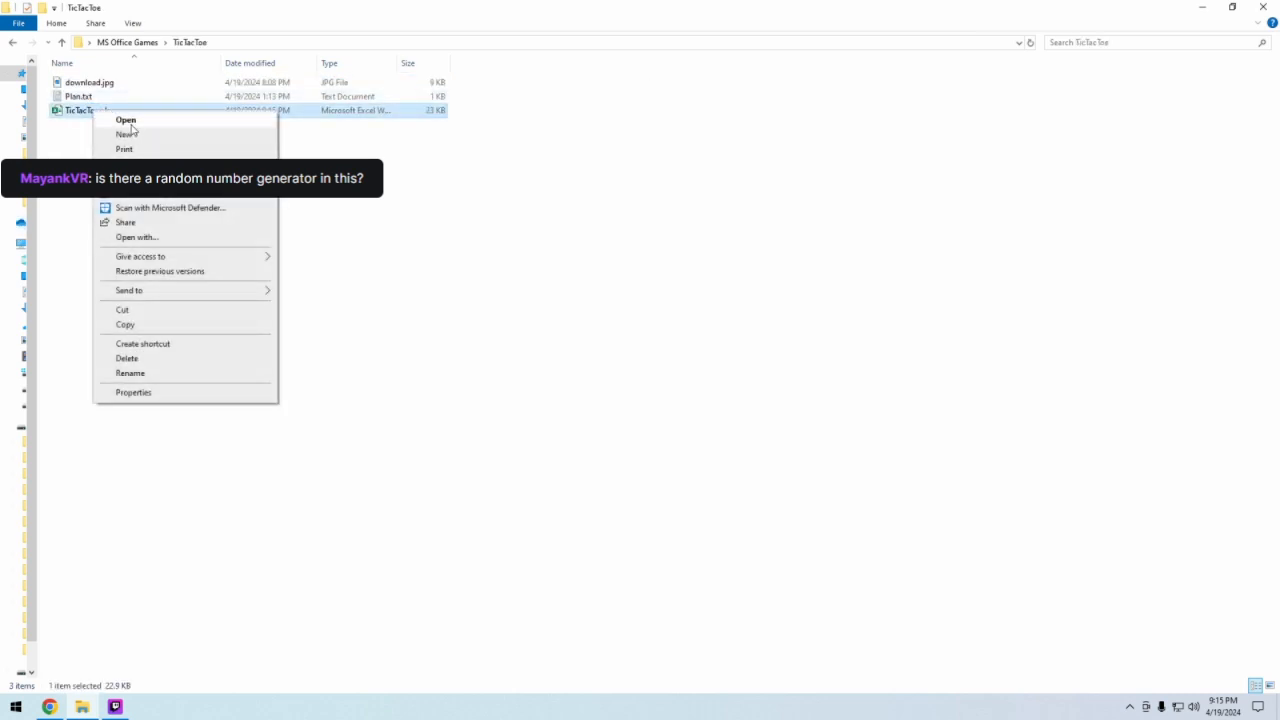
{"action": "left_click", "coordinate": [126, 324]}
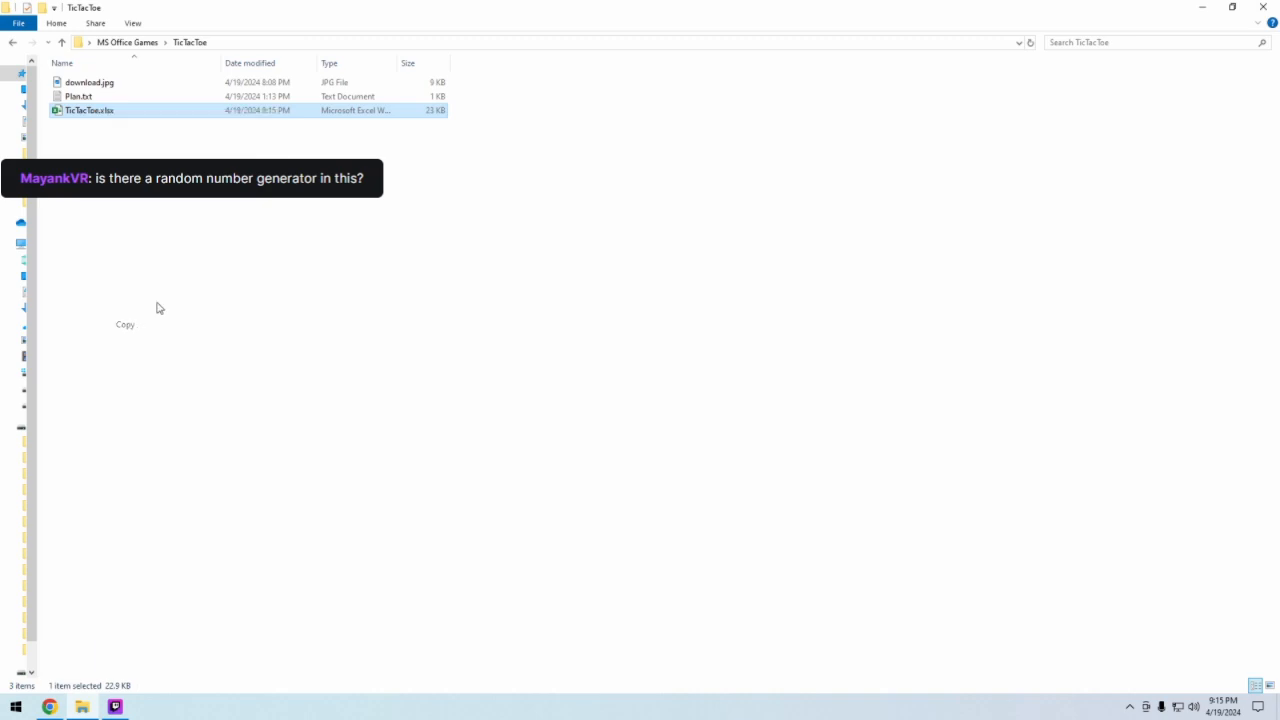
{"action": "right_click", "coordinate": [189, 238]}
{"action": "left_click", "coordinate": [252, 329]}
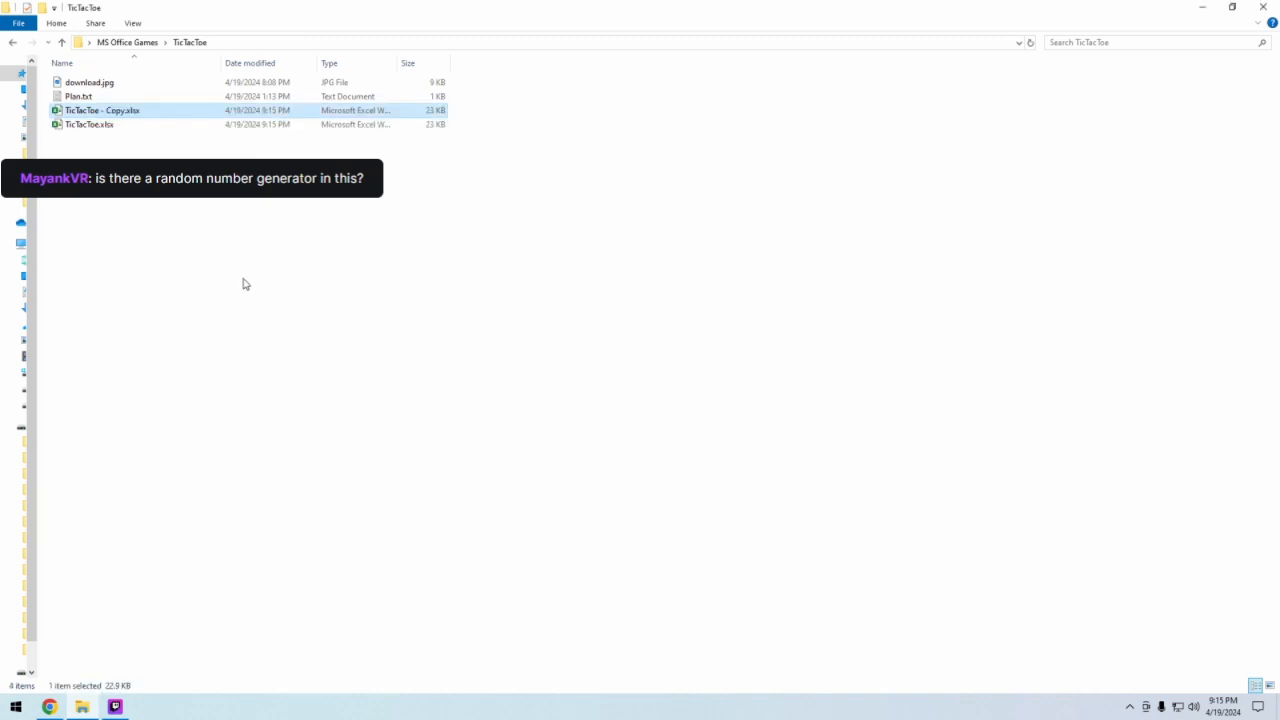
- Rename the copied workbook as TicTacToe W AI.xlsx
{"action": "left_click", "coordinate": [125, 110]}
{"action": "left_click_drag", "start_coordinate": [125, 110], "coordinate": [99, 115]}
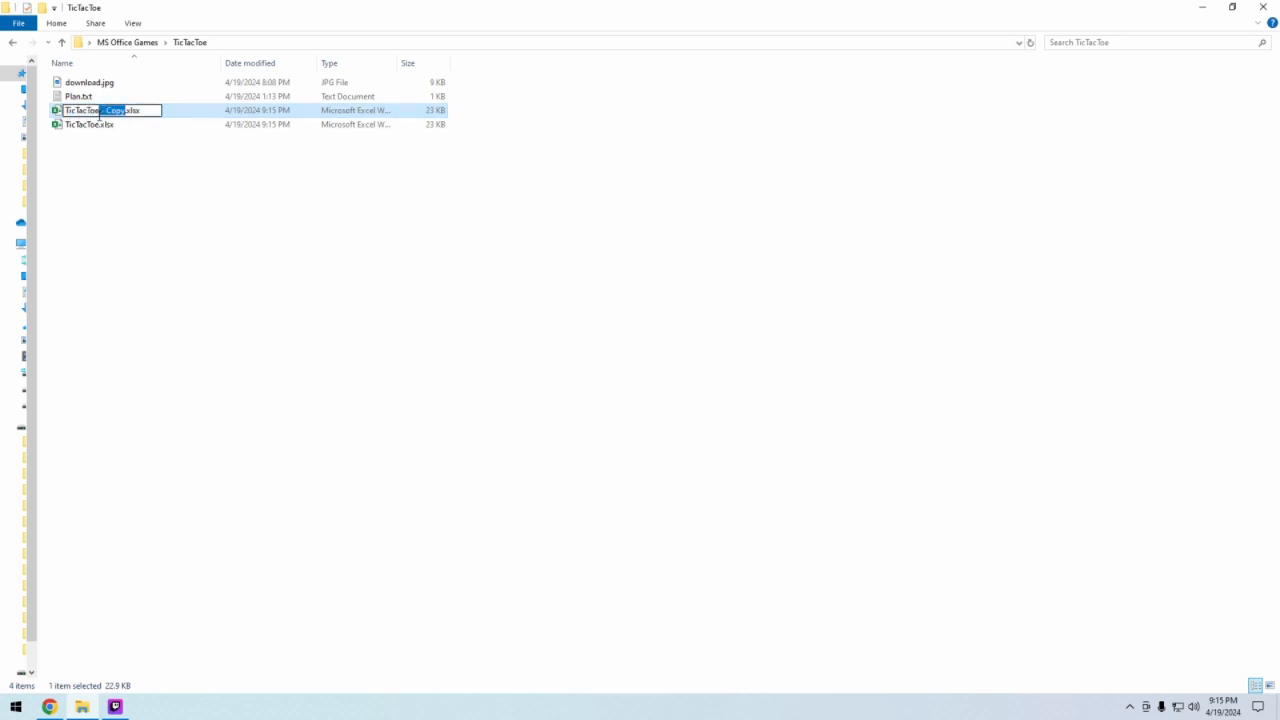
{"action": "key", "text": "BackSpace"}
{"action": "type", "text": "W A"}
{"action": "left_click", "coordinate": [125, 191]}
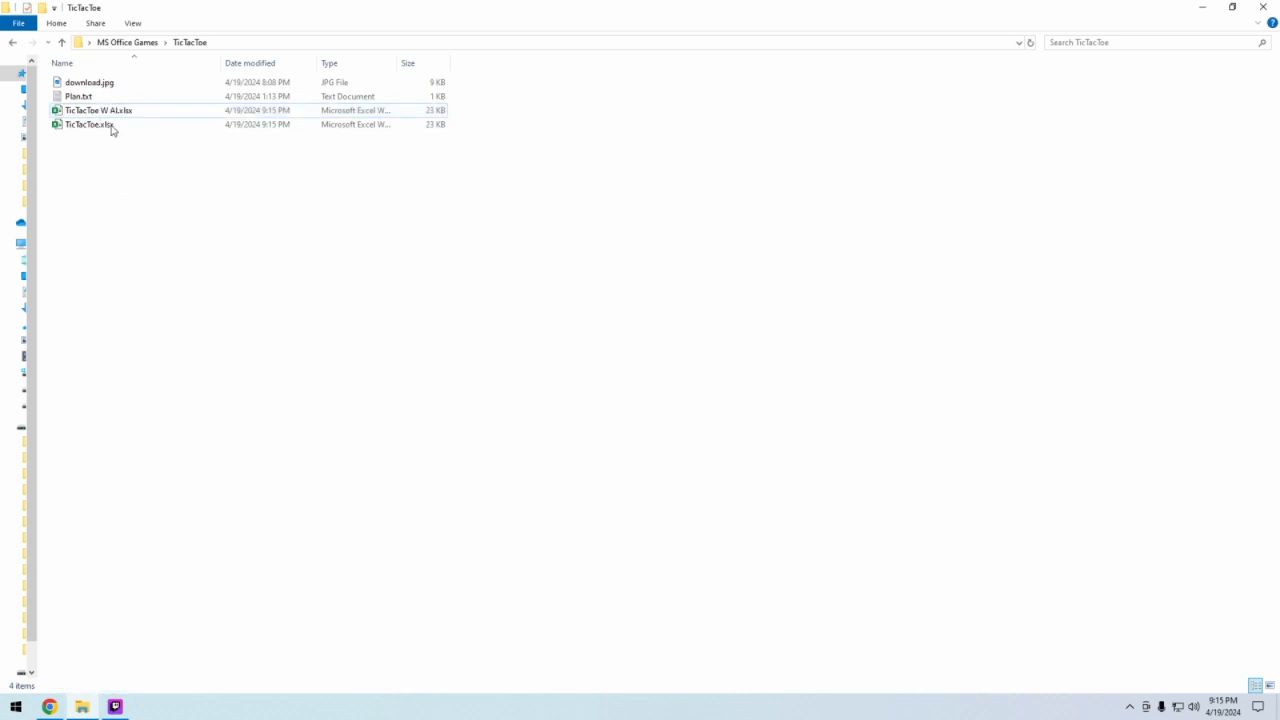
- Open TicTacToe W AI.xlsx in Excel and add a second, blank worksheet with cell E6 selected
{"action": "double_click", "coordinate": [106, 112]}
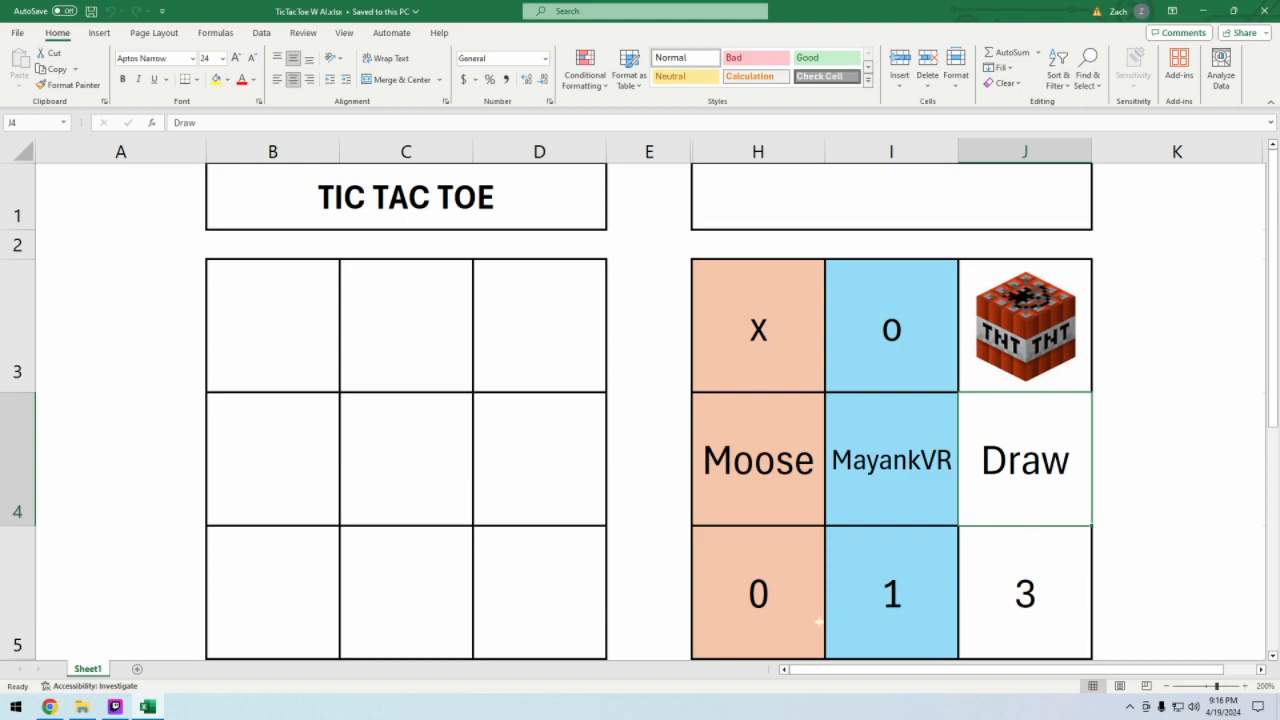
{"action": "left_click", "coordinate": [137, 669]}
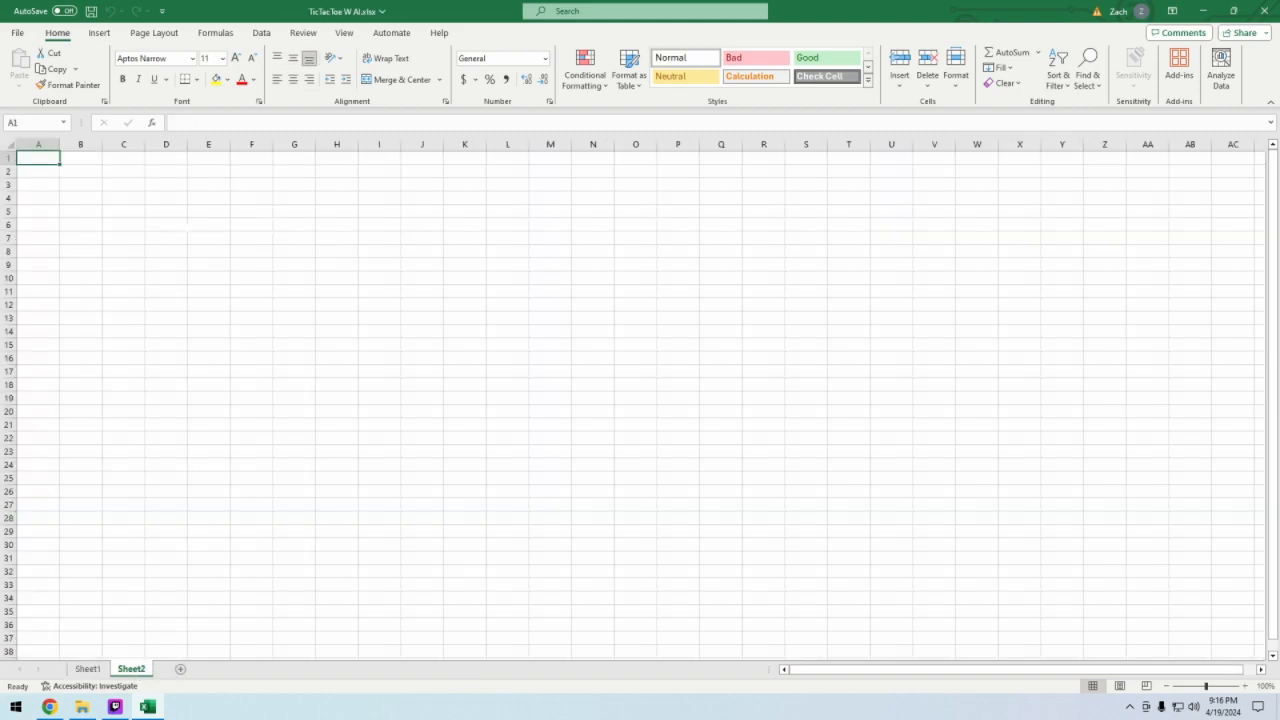
{"action": "left_click", "coordinate": [208, 225]}
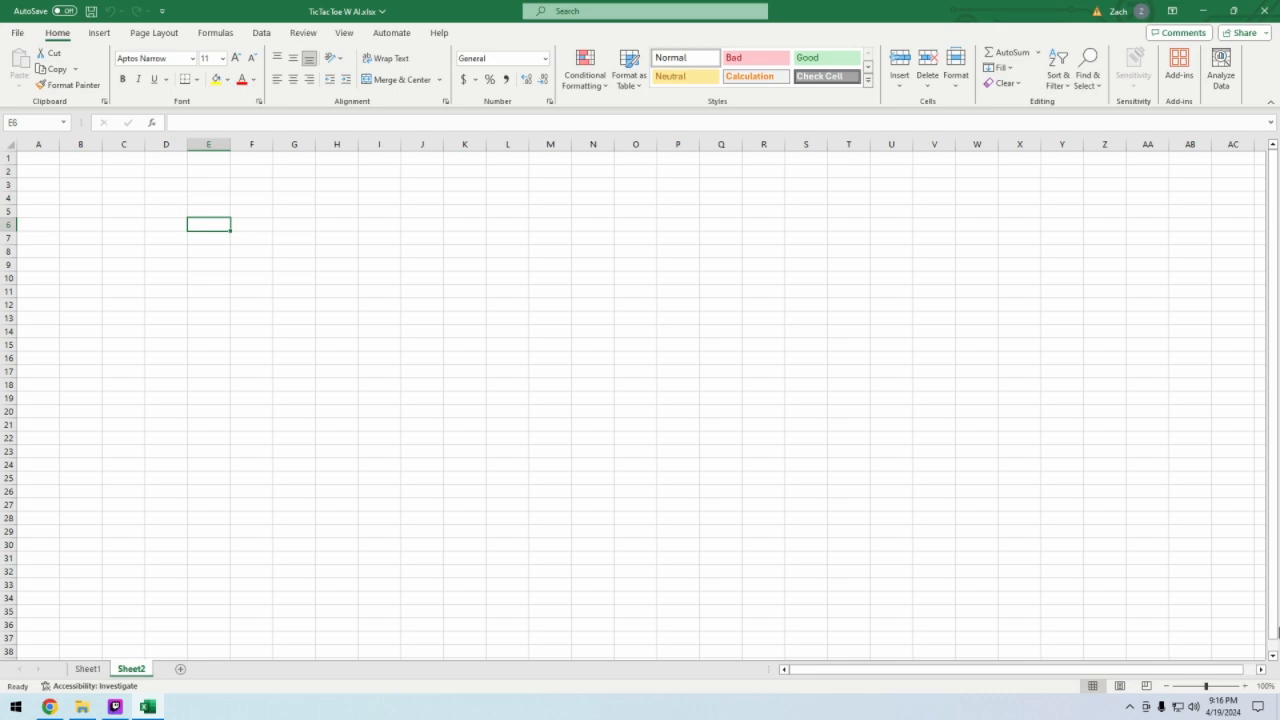
{"action": "left_click", "coordinate": [1247, 686]}
{"action": "left_click", "coordinate": [1247, 686]}
{"action": "left_click", "coordinate": [1247, 686]}
{"action": "left_click", "coordinate": [1247, 686]}
{"action": "left_click", "coordinate": [1247, 686]}
{"action": "left_click", "coordinate": [1247, 686]}
{"action": "left_click", "coordinate": [1247, 686]}
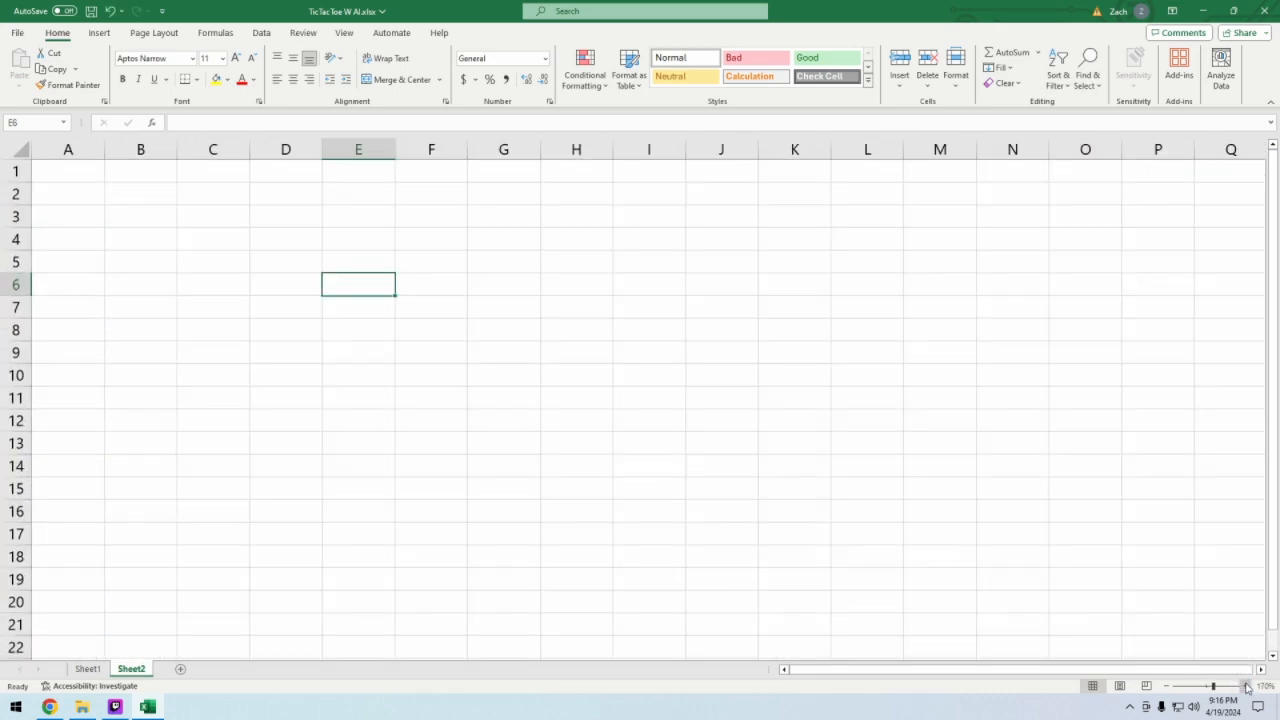
{"action": "left_click", "coordinate": [1247, 686]}
{"action": "left_click", "coordinate": [1247, 686]}
{"action": "left_click", "coordinate": [1247, 686]}
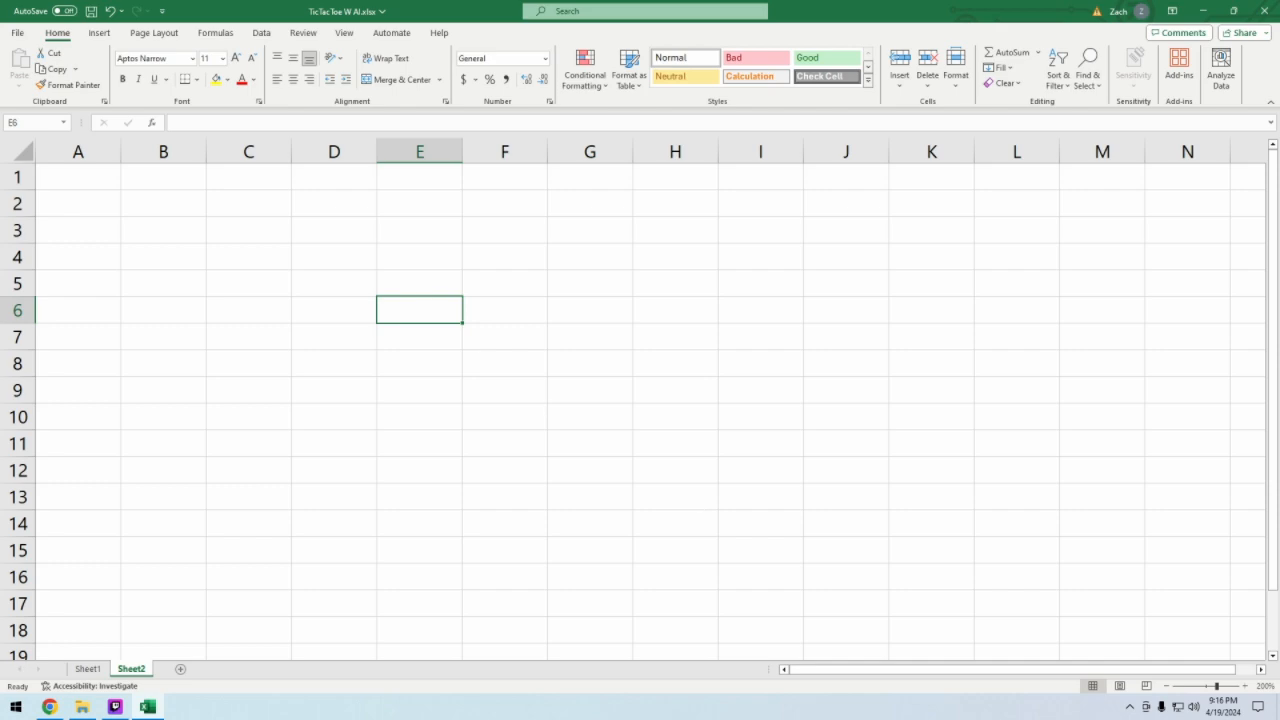
- Try entering =rand without parentheses in cell E6 and fill it down through E13
{"action": "type", "text": "="}
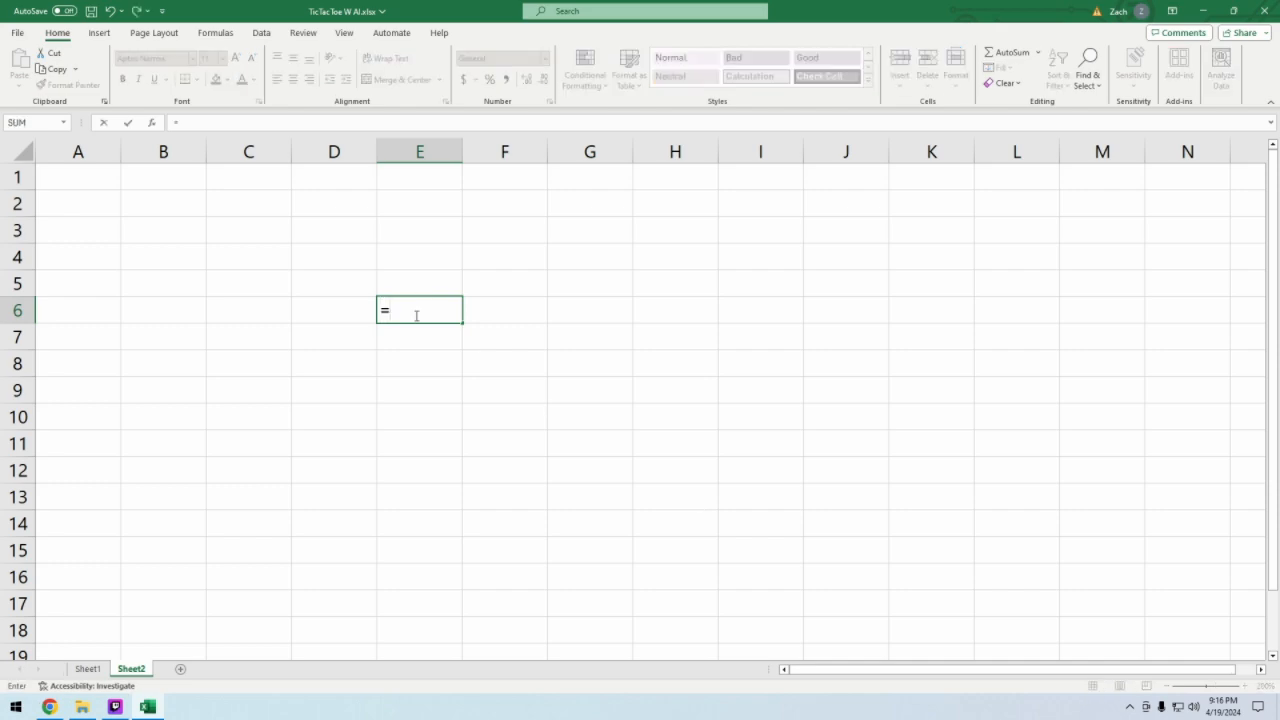
{"action": "type", "text": "rand"}
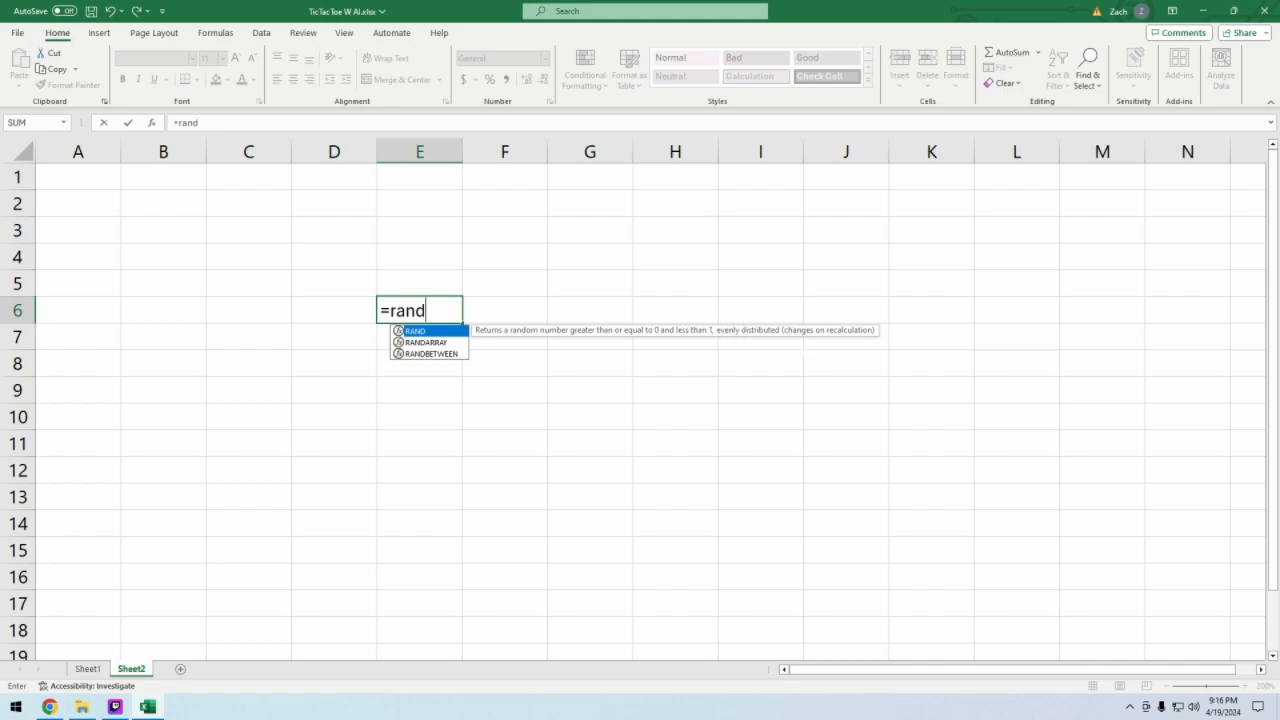
{"action": "key", "text": "Return"}
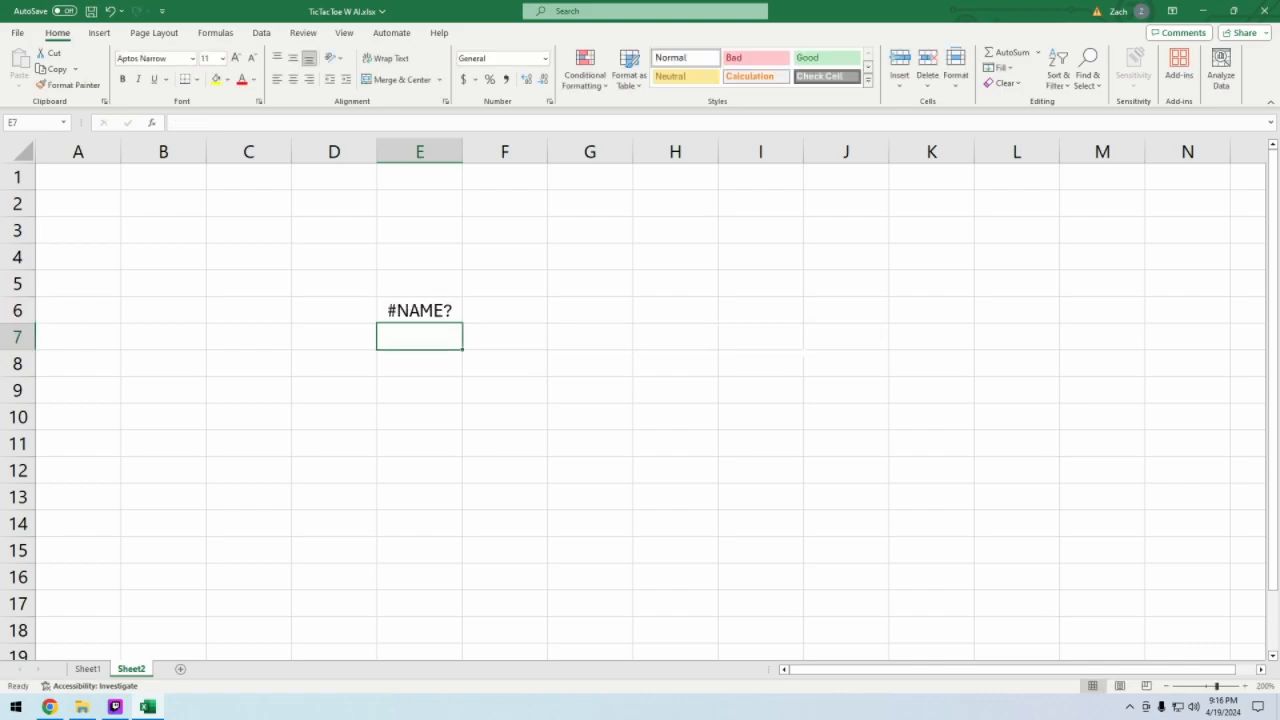
{"action": "left_click", "coordinate": [449, 314]}
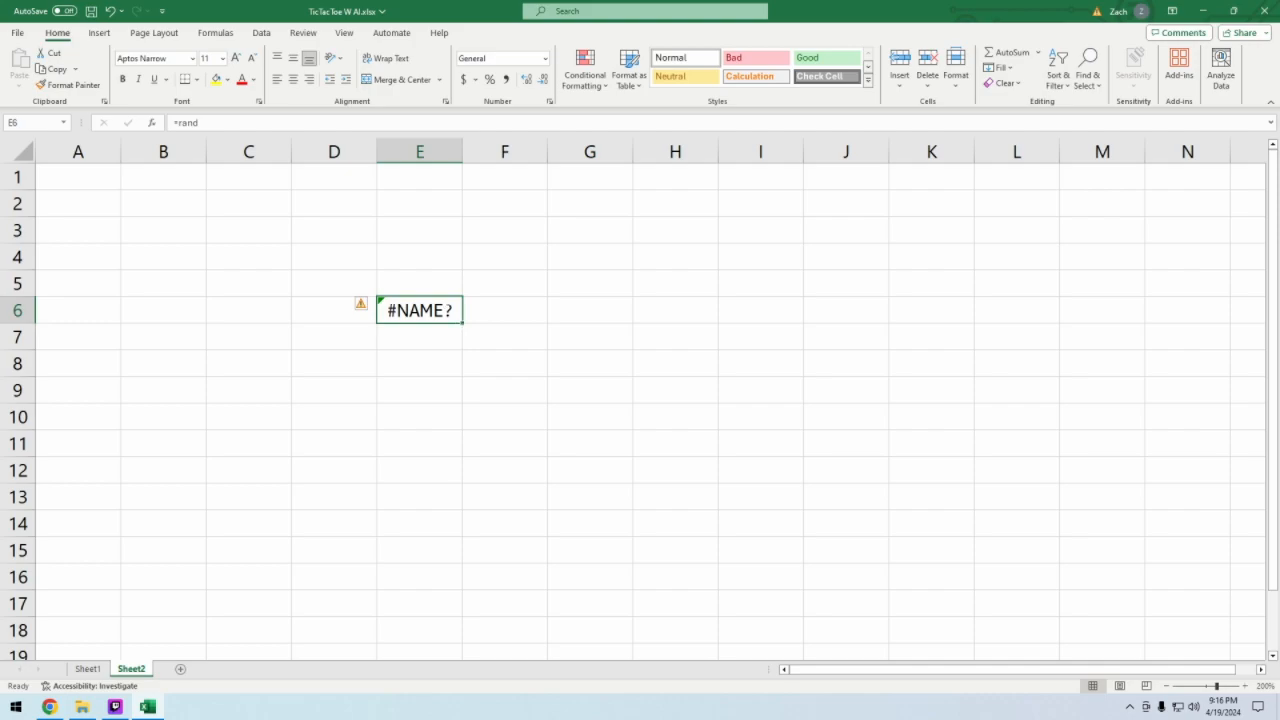
{"action": "left_click_drag", "start_coordinate": [462, 323], "coordinate": [462, 508]}
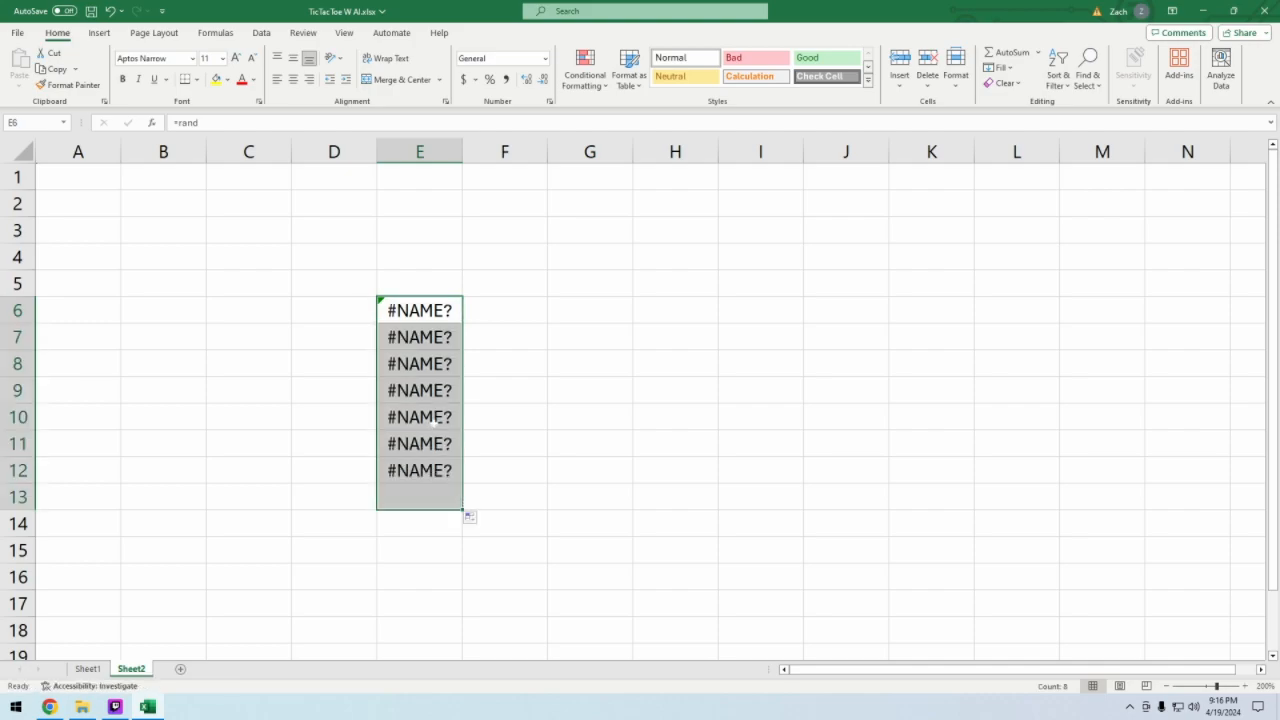
- Enter =RAND() in cell E6 and fill it down through E13, replacing the existing formulas
{"action": "left_click", "coordinate": [420, 417]}
{"action": "left_click", "coordinate": [420, 310]}
{"action": "left_click_drag", "start_coordinate": [420, 310], "coordinate": [427, 500]}
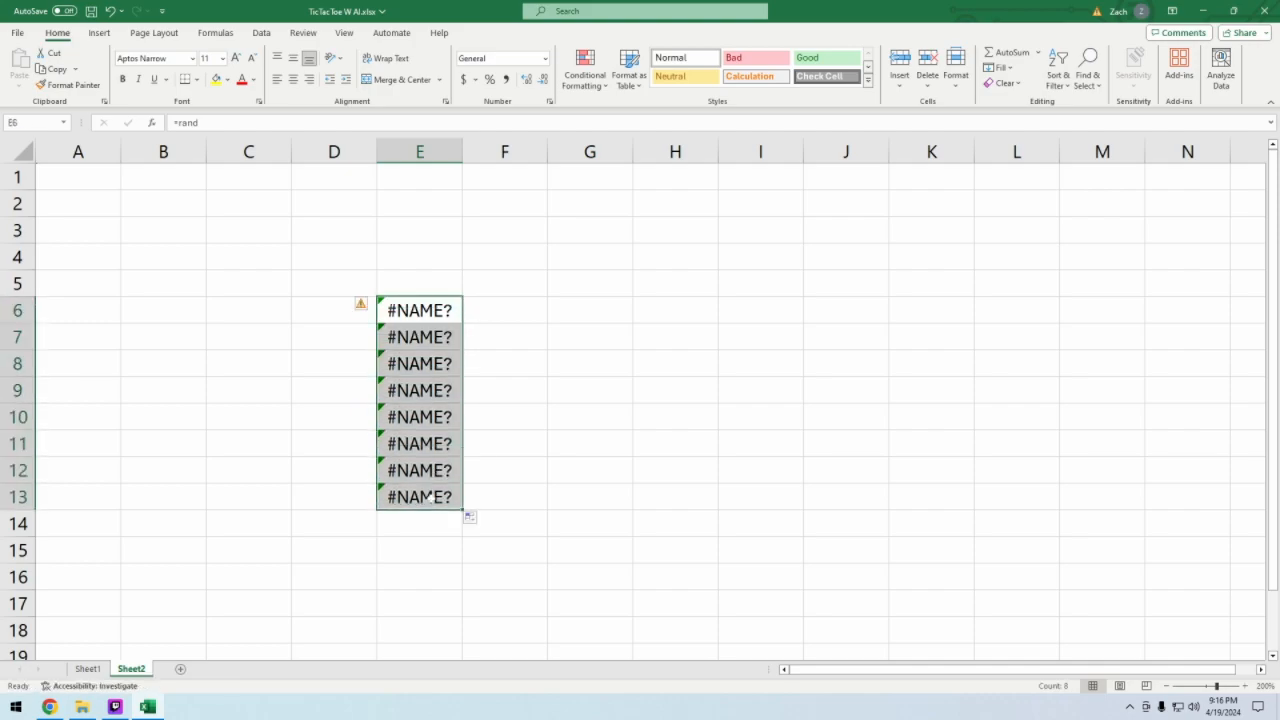
{"action": "type", "text": "=rand"}
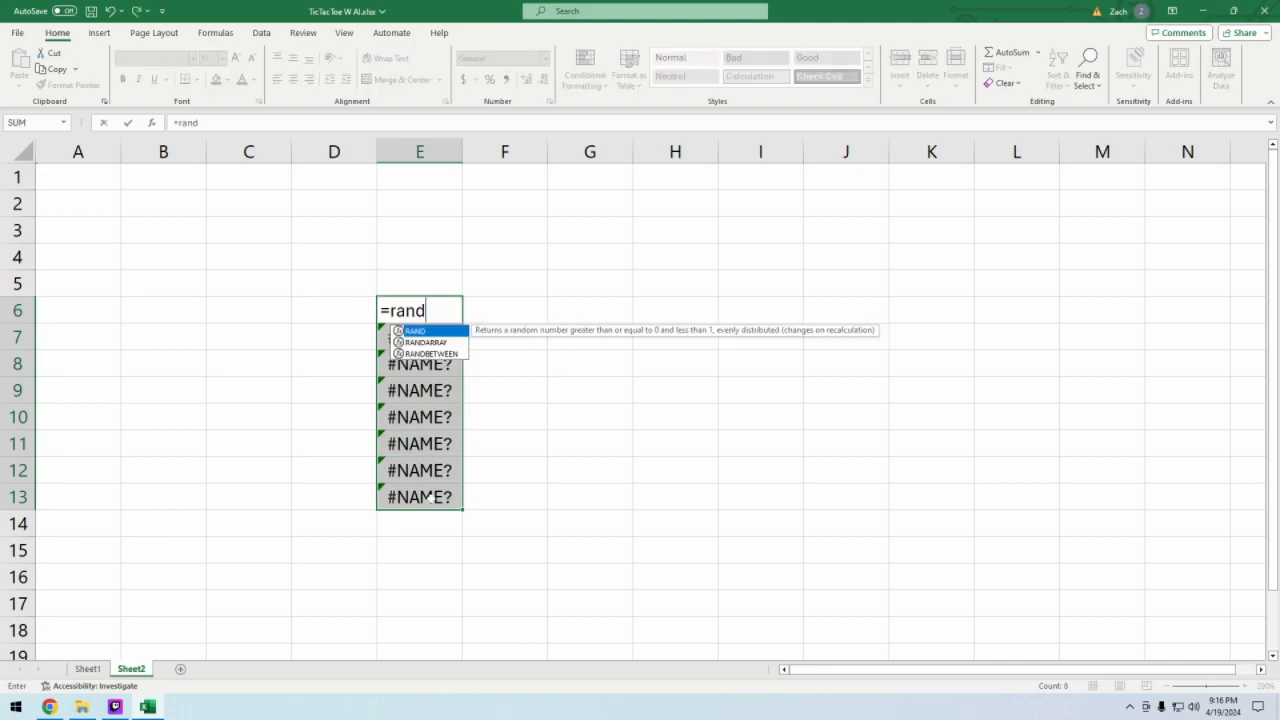
{"action": "key", "text": "Tab"}
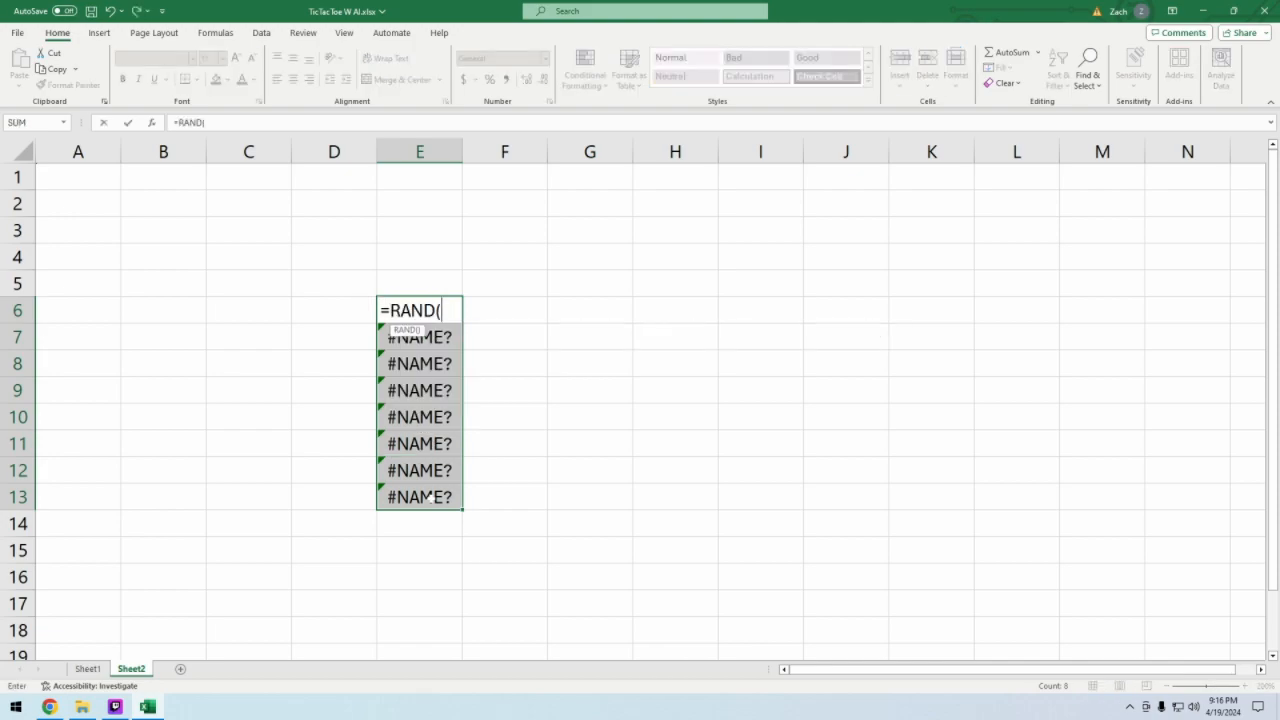
{"action": "key", "text": "Return"}
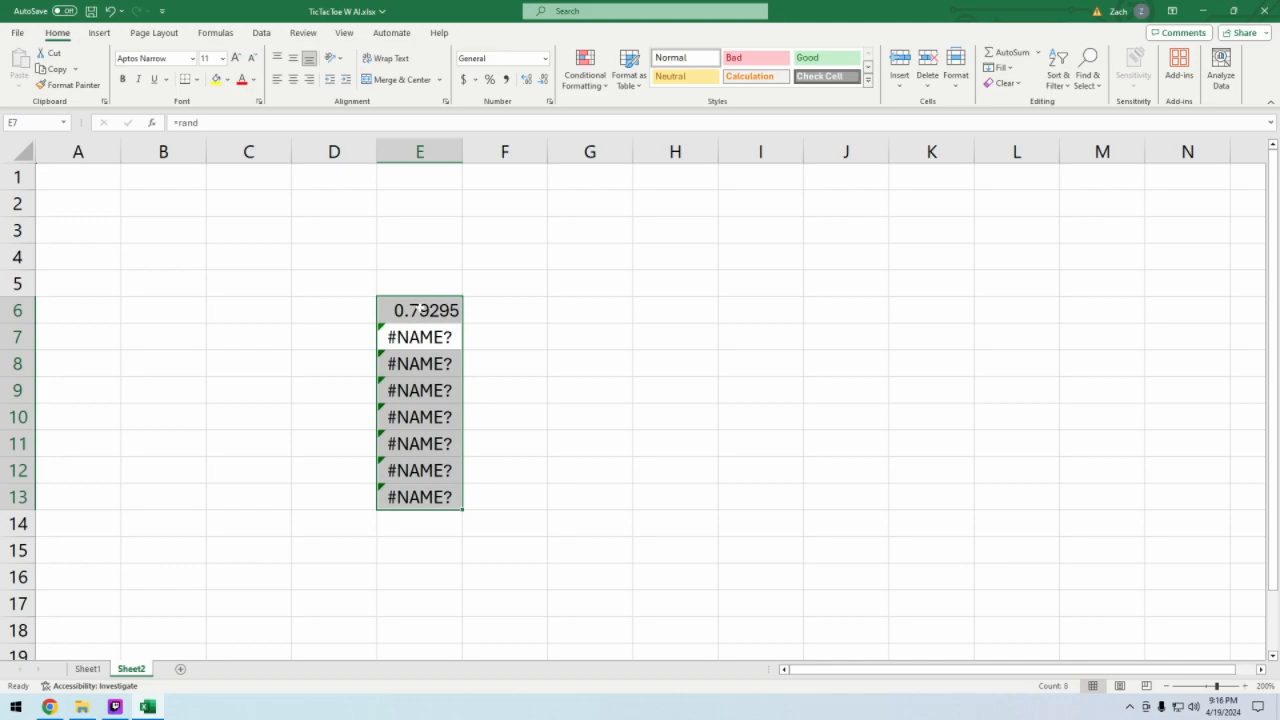
{"action": "left_click", "coordinate": [420, 308]}
{"action": "left_click_drag", "start_coordinate": [463, 323], "coordinate": [462, 506]}
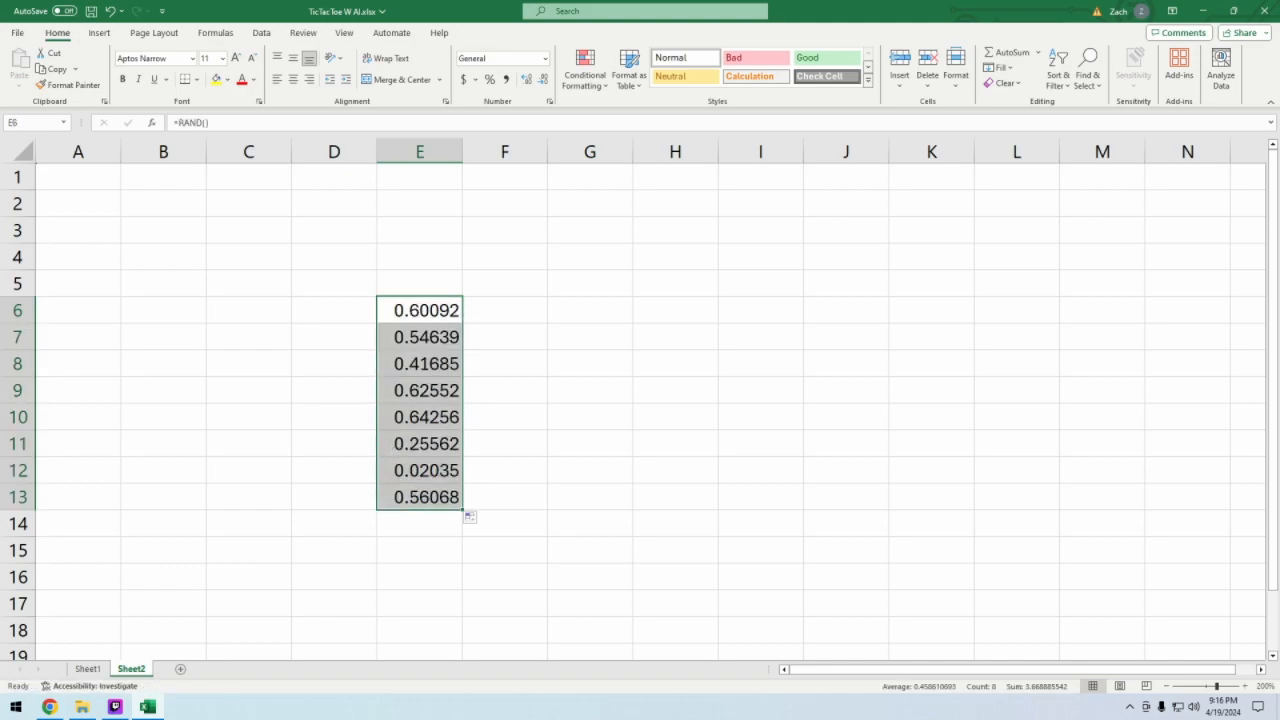
- Inspect the RAND formula in cell E6 and leave it without saving any edit
{"action": "left_click", "coordinate": [590, 497]}
{"action": "left_click", "coordinate": [504, 310]}
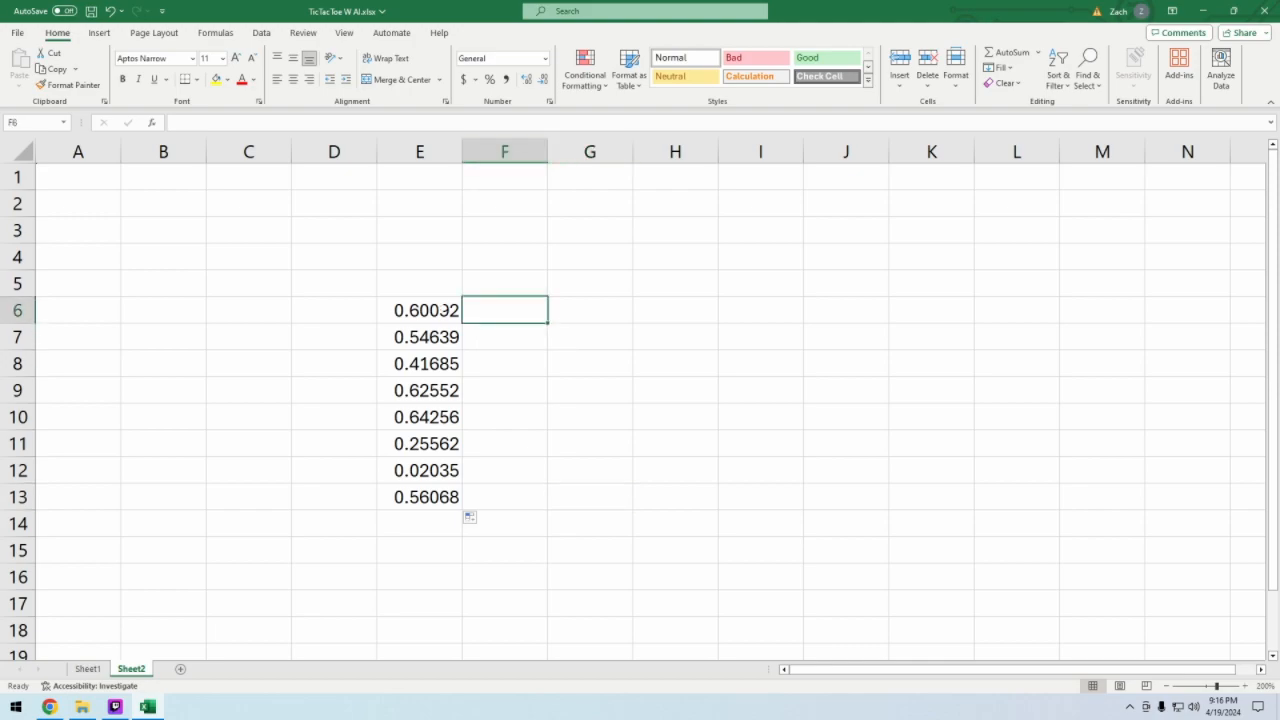
{"action": "left_click", "coordinate": [447, 310]}
{"action": "left_click", "coordinate": [209, 122]}
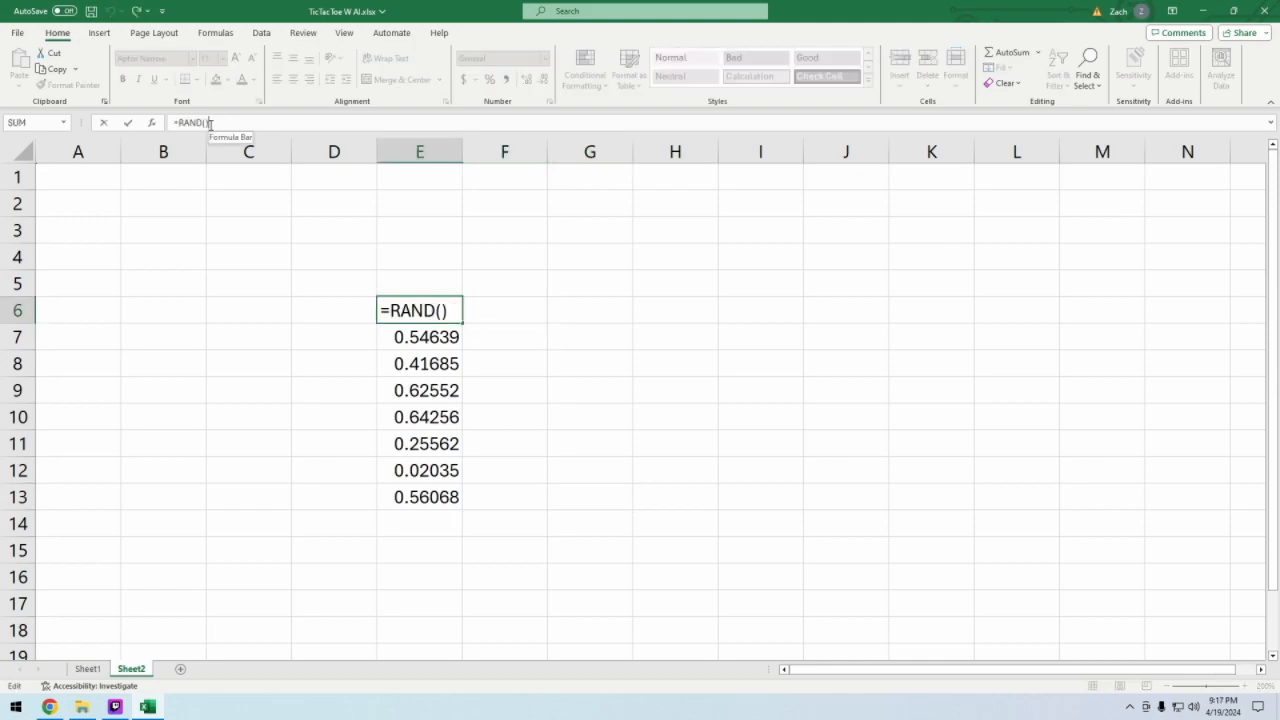
{"action": "left_click", "coordinate": [590, 497]}
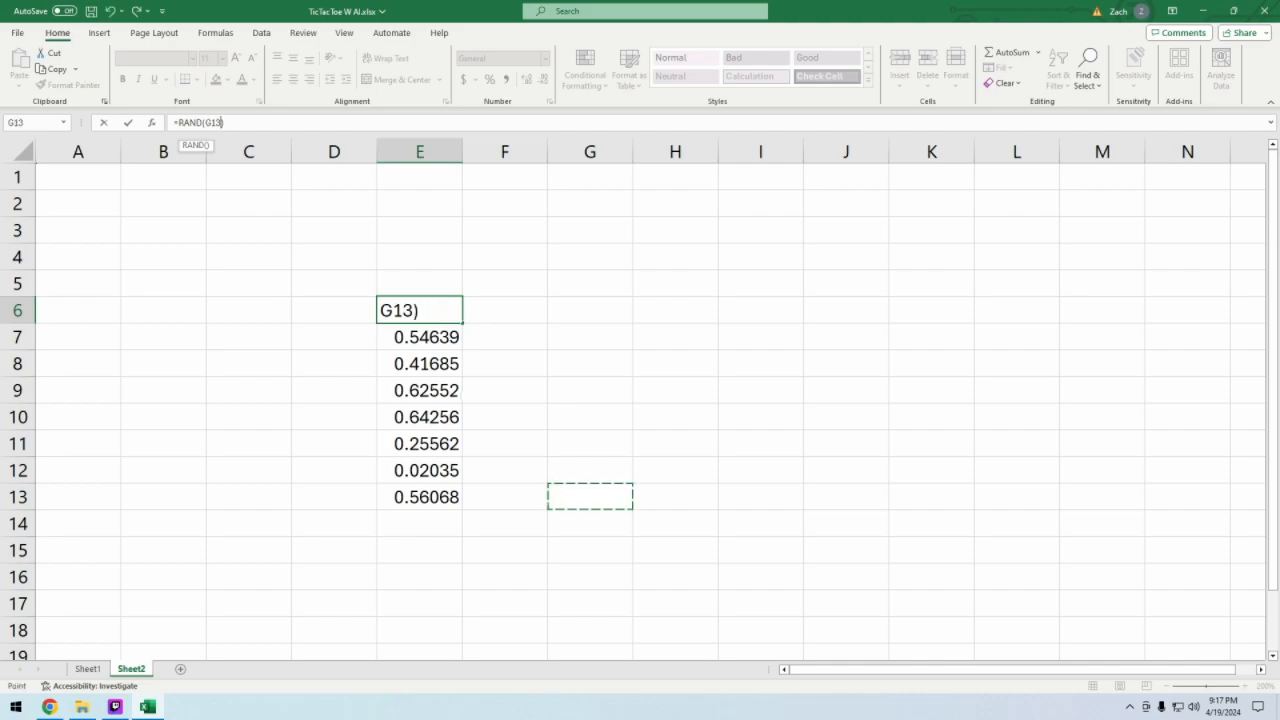
{"action": "key", "text": "Escape"}
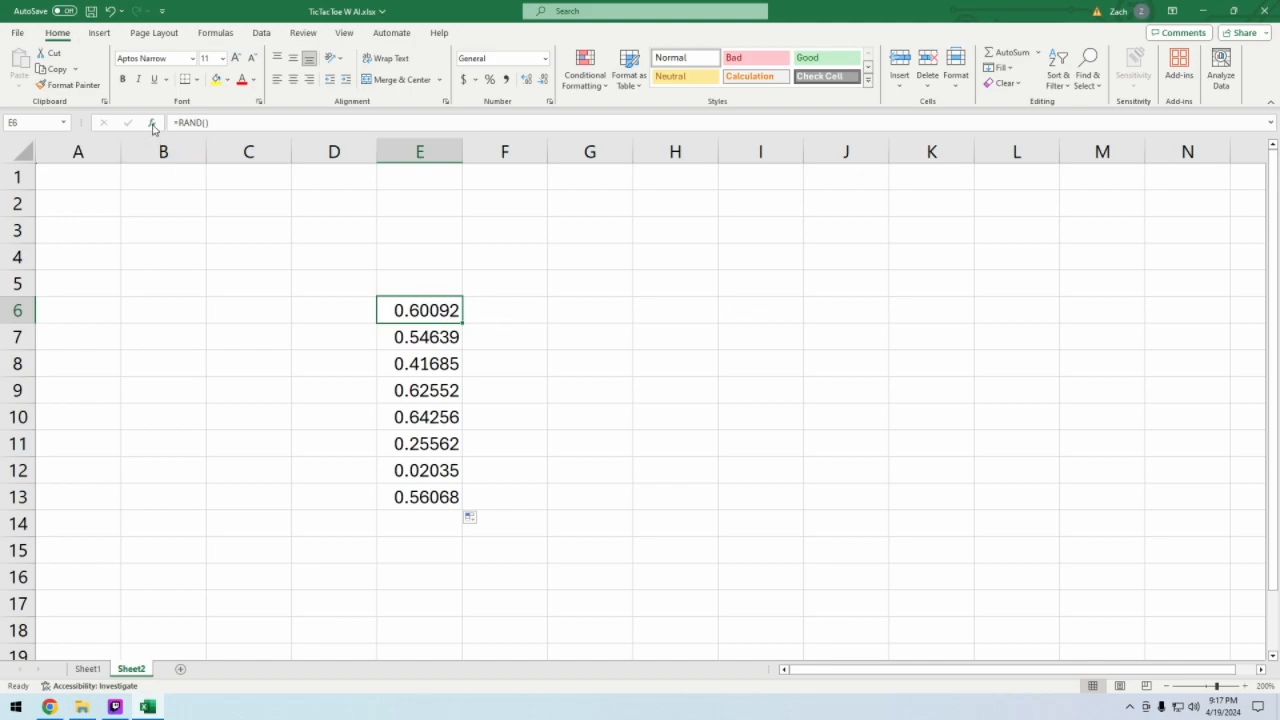
- Open the Insert Function dialog for cell D6 and look through its function categories
{"action": "key", "text": "Left"}
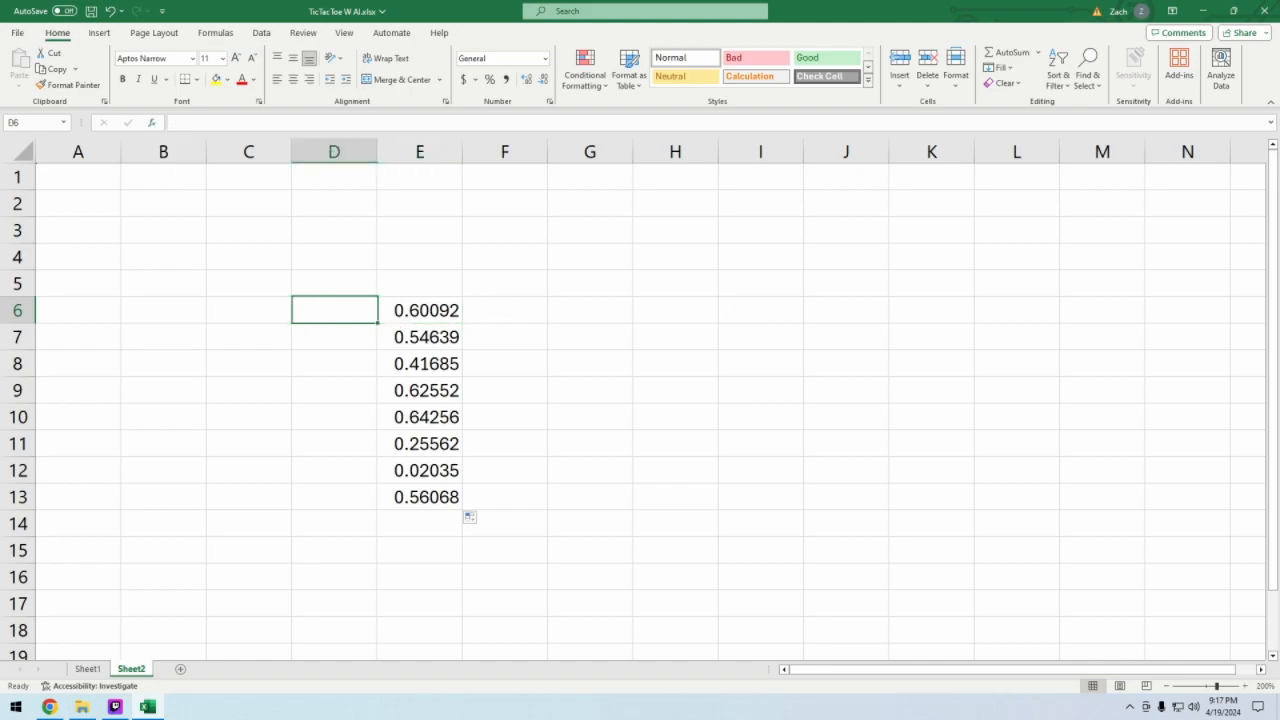
{"action": "left_click", "coordinate": [153, 125]}
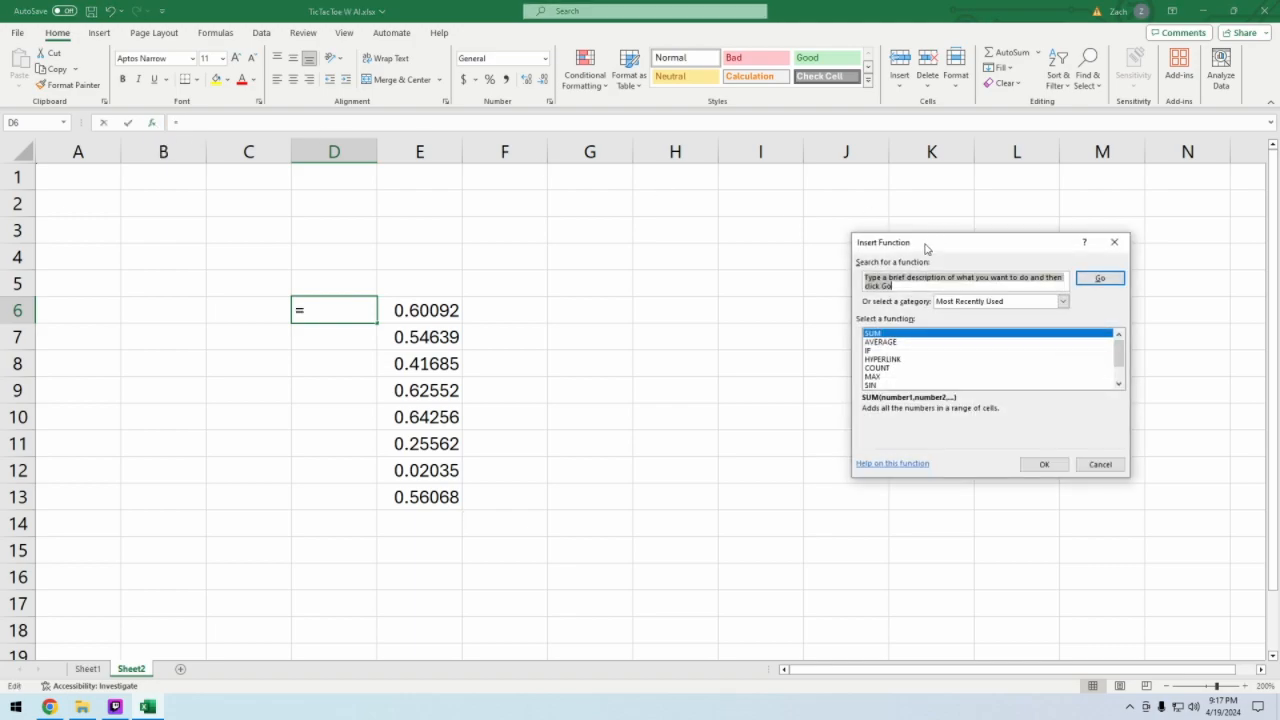
{"action": "left_click_drag", "start_coordinate": [922, 249], "coordinate": [546, 230]}
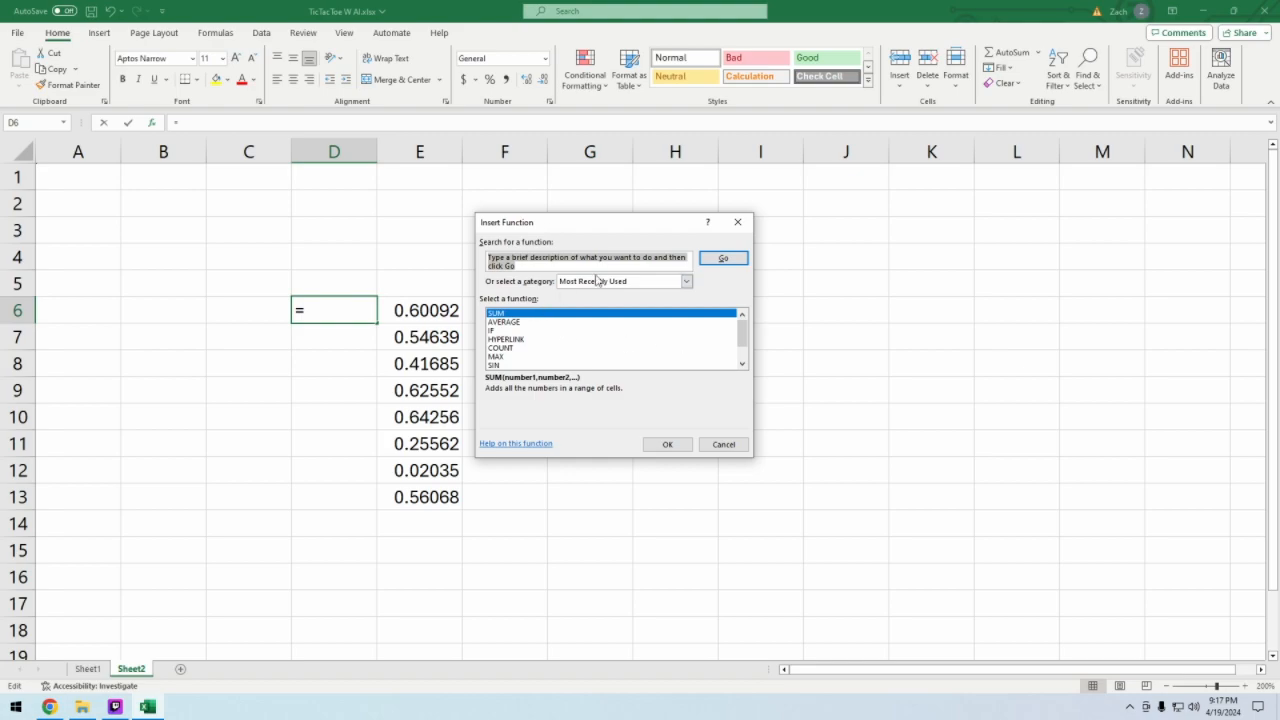
{"action": "left_click", "coordinate": [688, 281]}
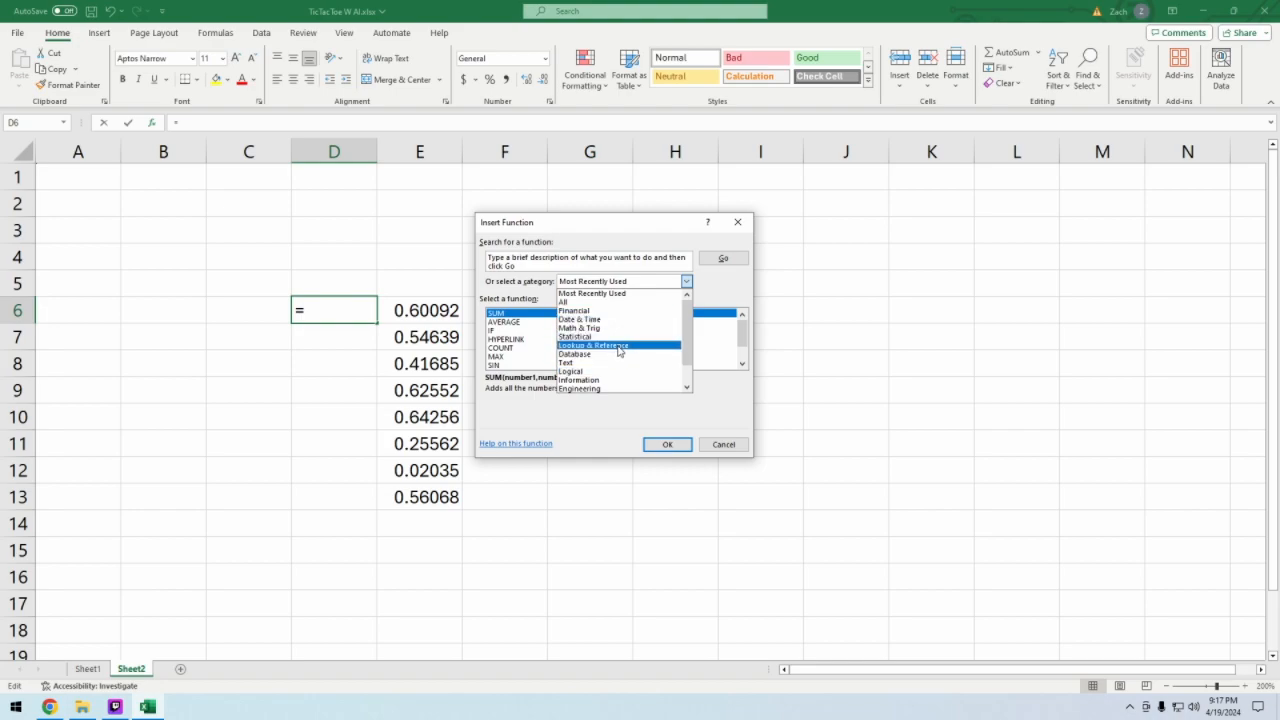
{"action": "left_click", "coordinate": [644, 256]}
- Search the available functions for "rand", read the RANDARRAY description, and close the dialog without inserting a function
{"action": "left_click", "coordinate": [596, 259]}
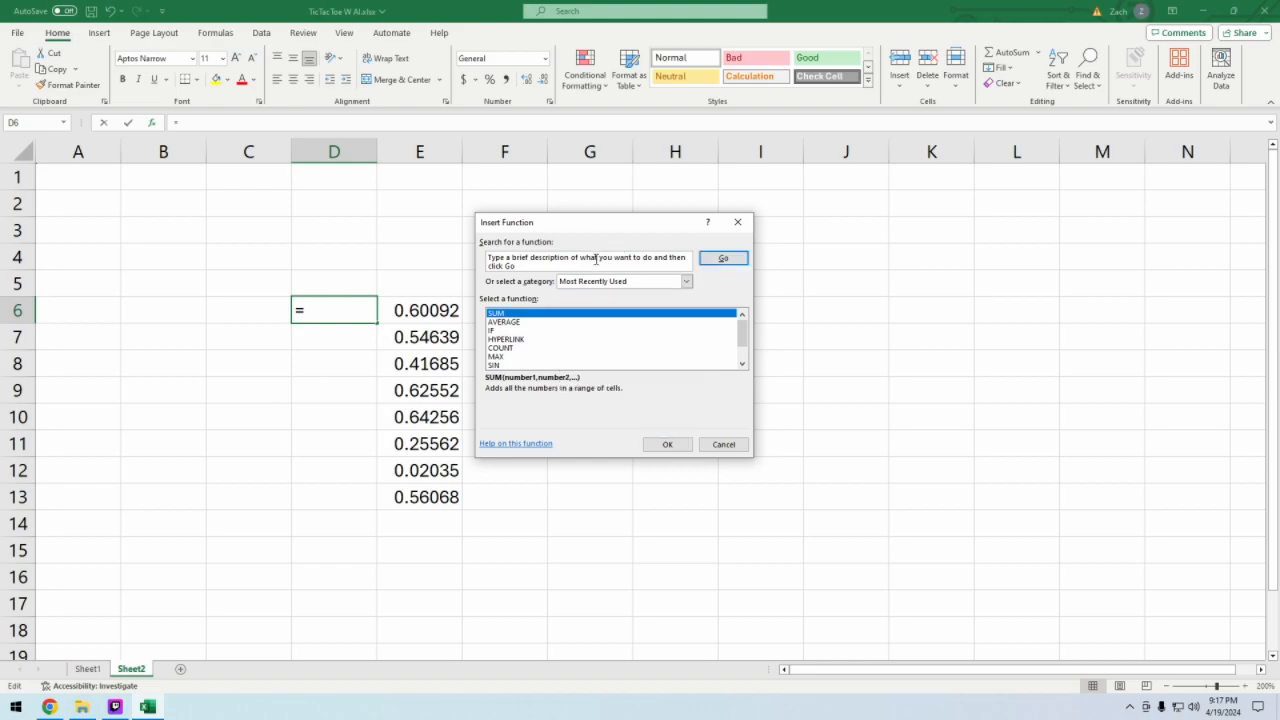
{"action": "double_click", "coordinate": [533, 259]}
{"action": "left_click_drag", "start_coordinate": [512, 266], "coordinate": [466, 253]}
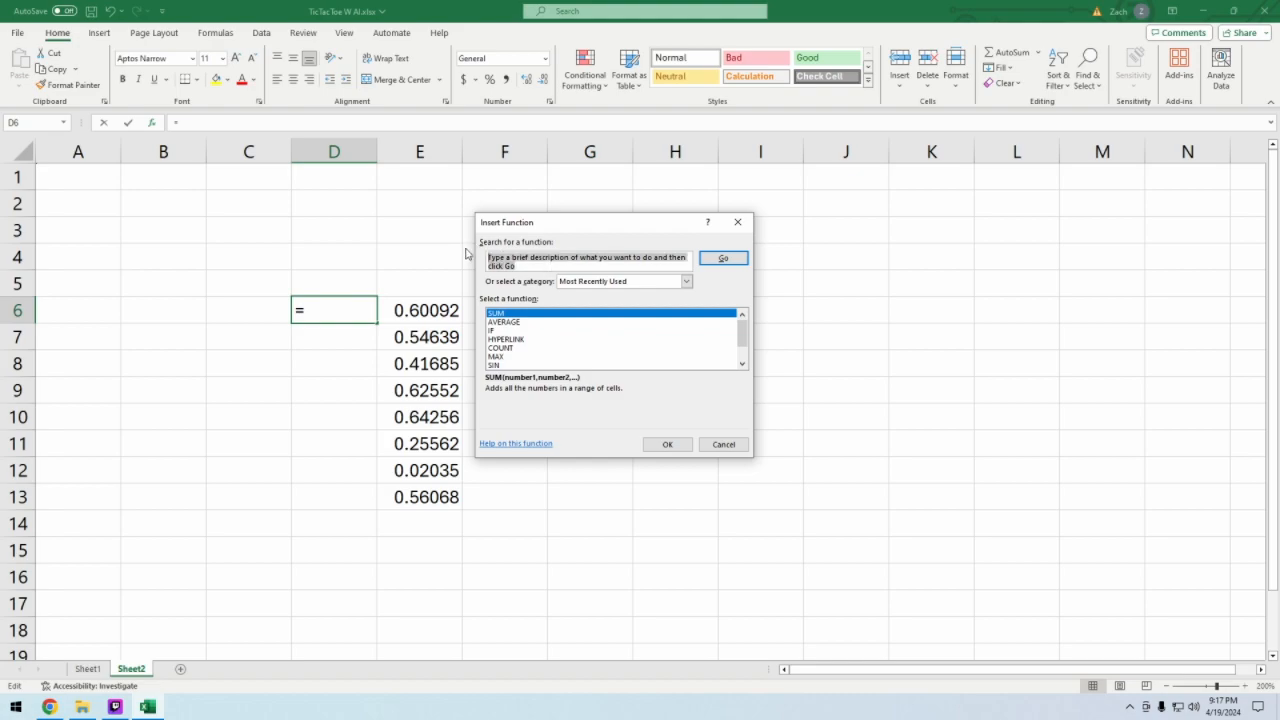
{"action": "mouse_move", "coordinate": [740, 334]}
{"action": "left_mouse_down"}
{"action": "mouse_move", "coordinate": [740, 363]}
{"action": "mouse_move", "coordinate": [738, 316]}
{"action": "left_mouse_up"}
{"action": "type", "text": "ran"}
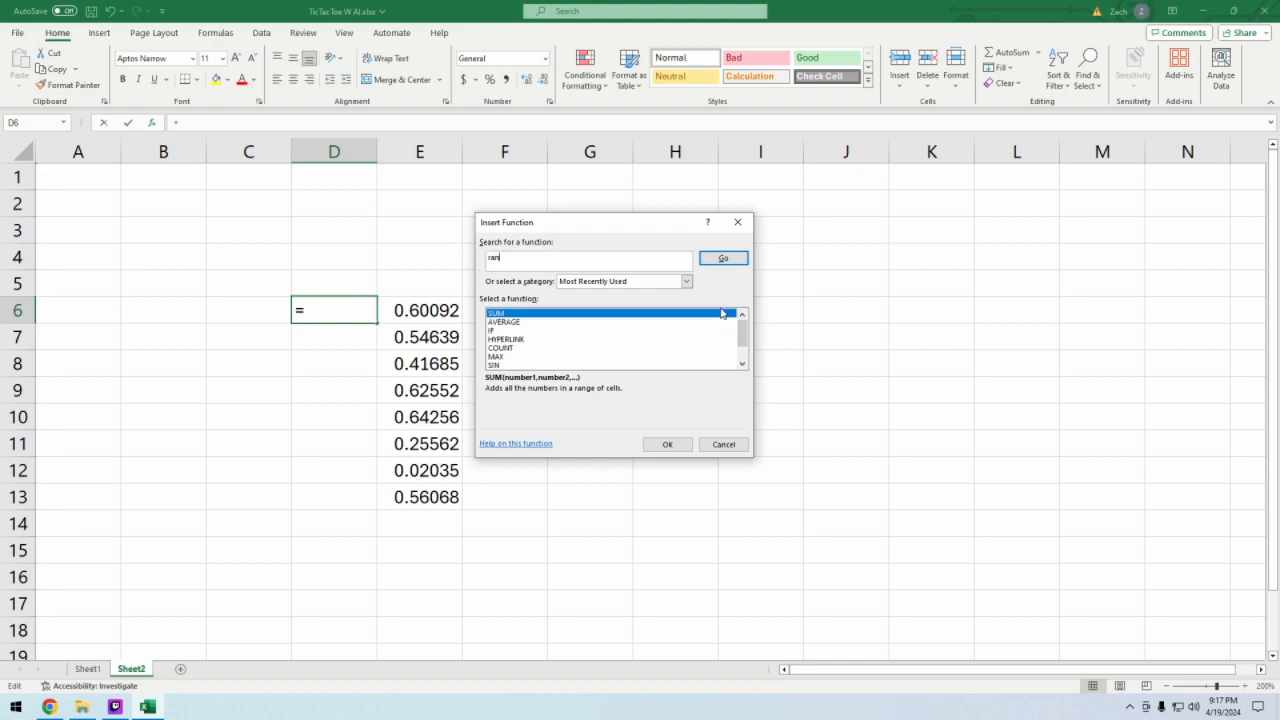
{"action": "type", "text": "d"}
{"action": "key", "text": "Return"}
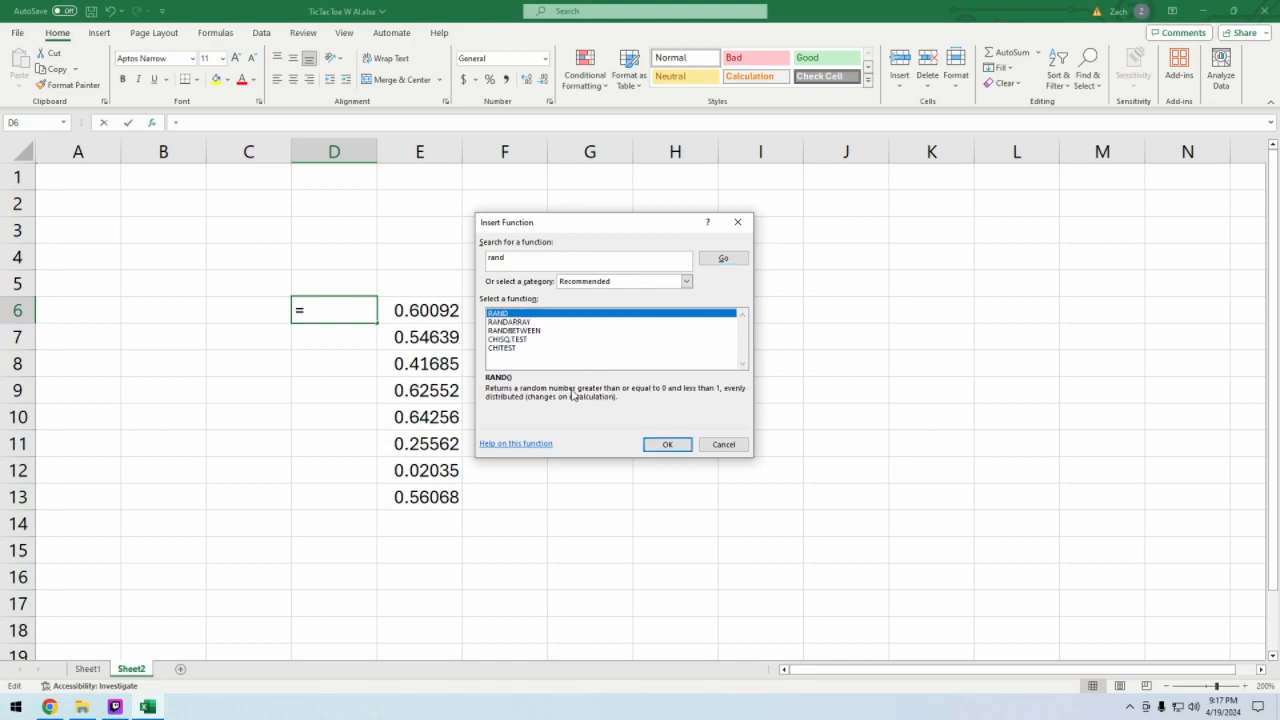
{"action": "left_click", "coordinate": [527, 322]}
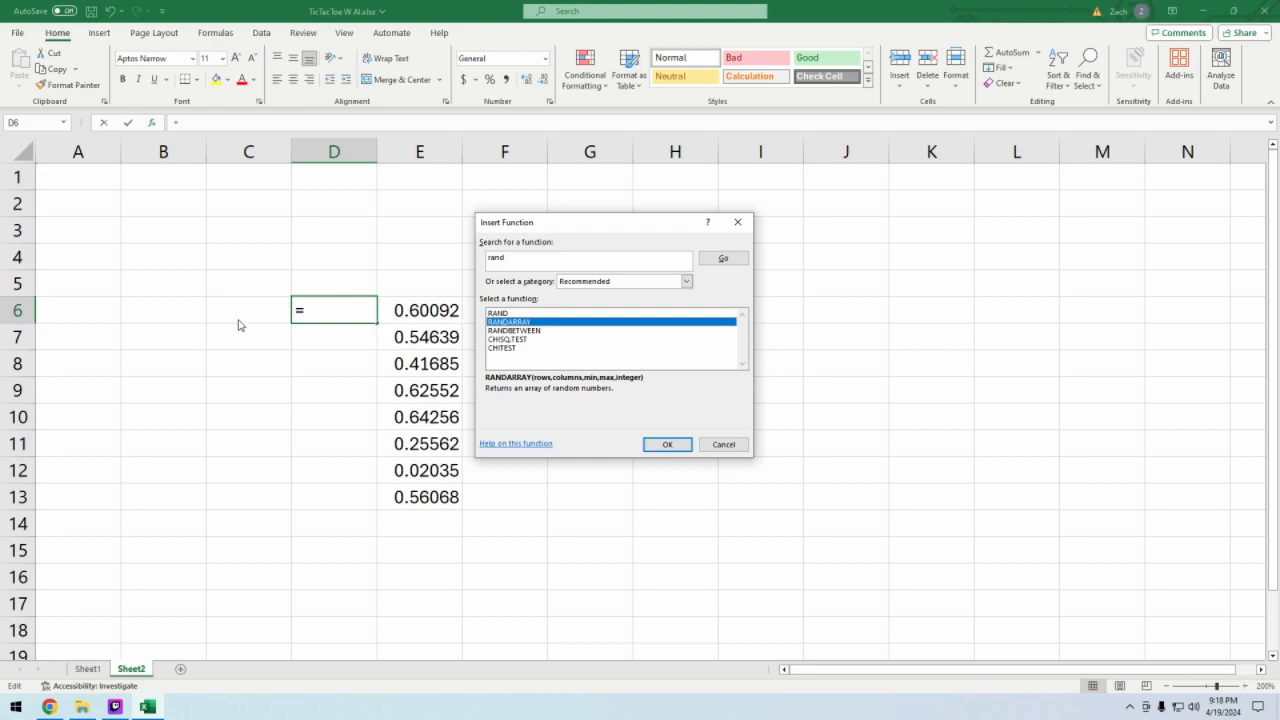
{"action": "left_click", "coordinate": [738, 447]}
{"action": "left_click_drag", "start_coordinate": [420, 311], "coordinate": [420, 497]}
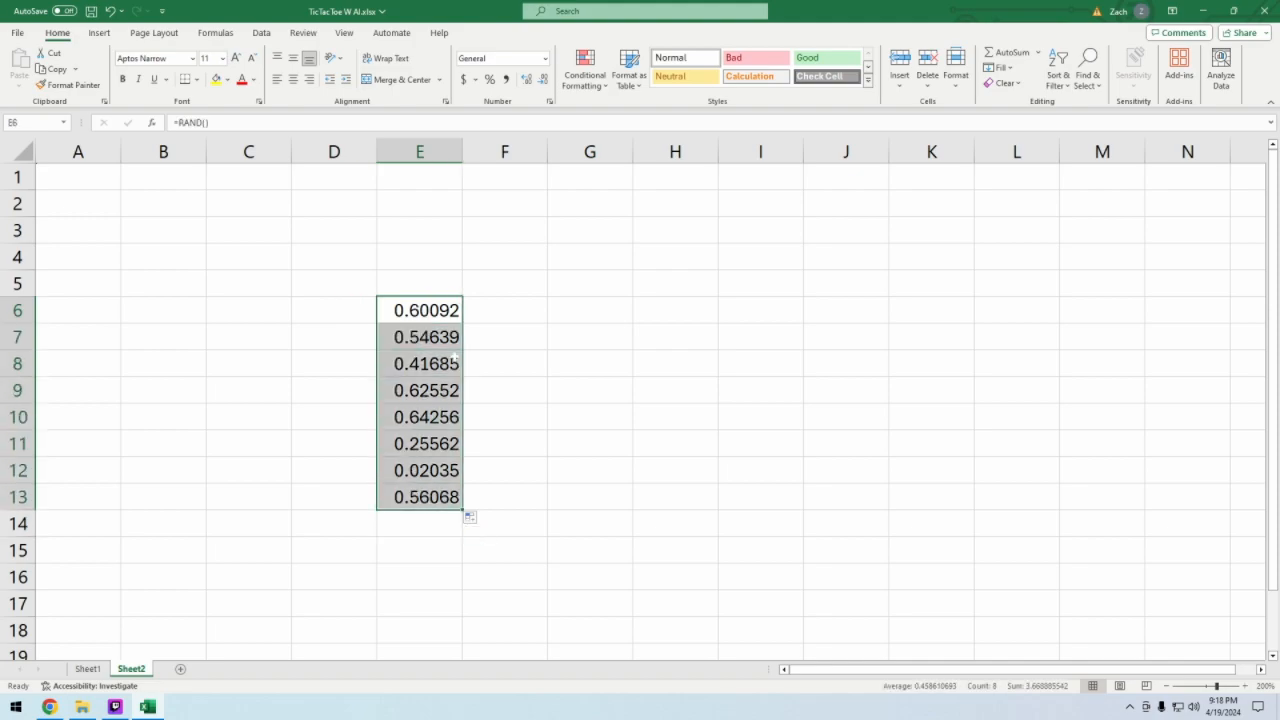
{"action": "left_click_drag", "start_coordinate": [425, 311], "coordinate": [902, 319]}
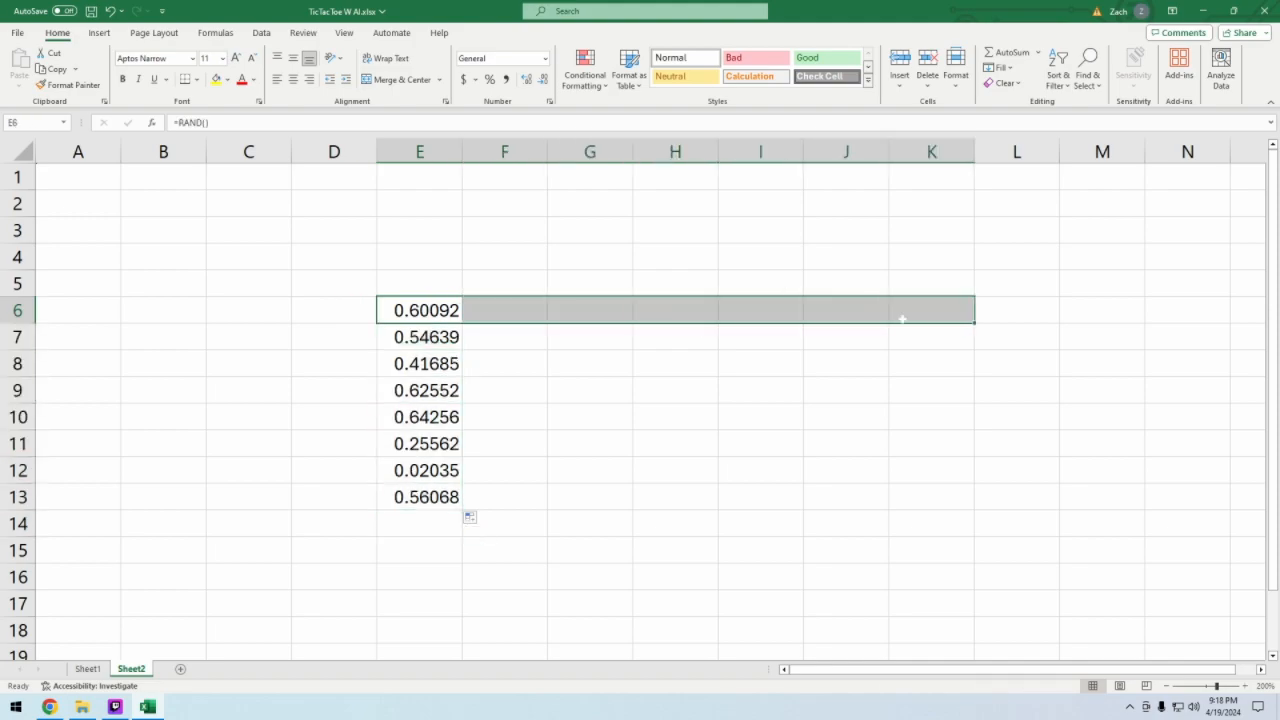
{"action": "left_click_drag", "start_coordinate": [425, 311], "coordinate": [785, 497]}
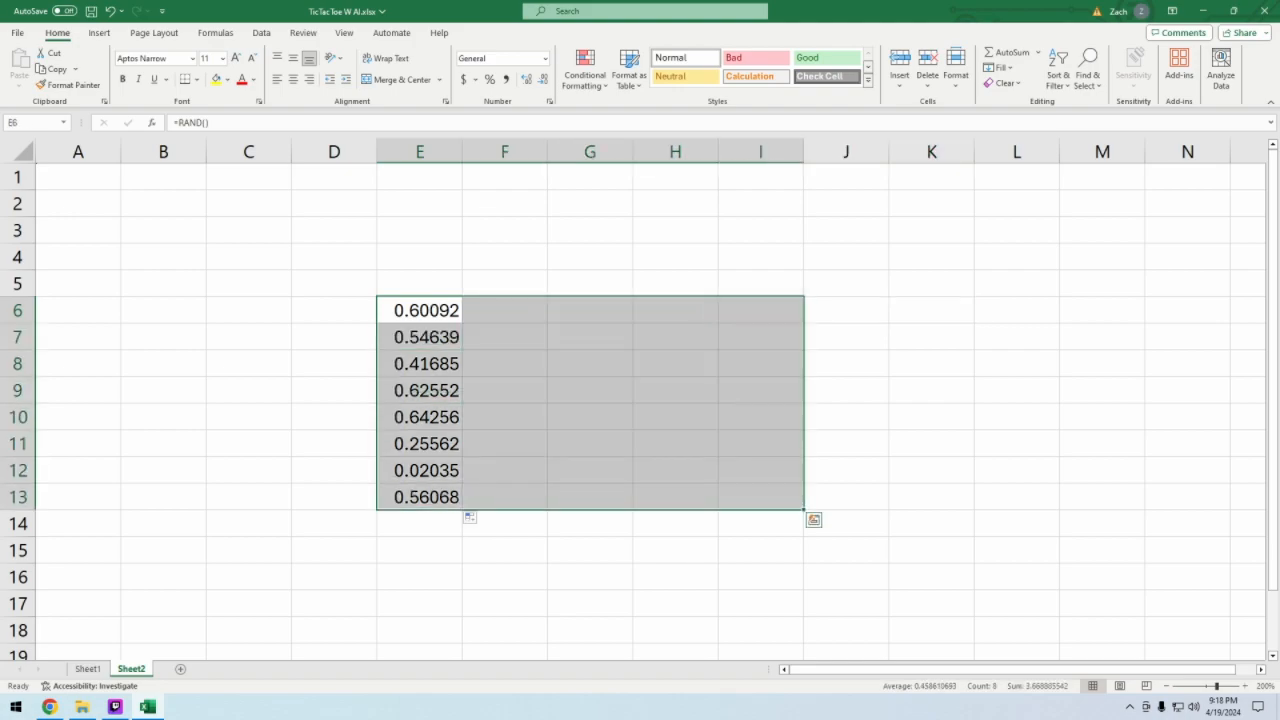
{"action": "left_click", "coordinate": [478, 364]}
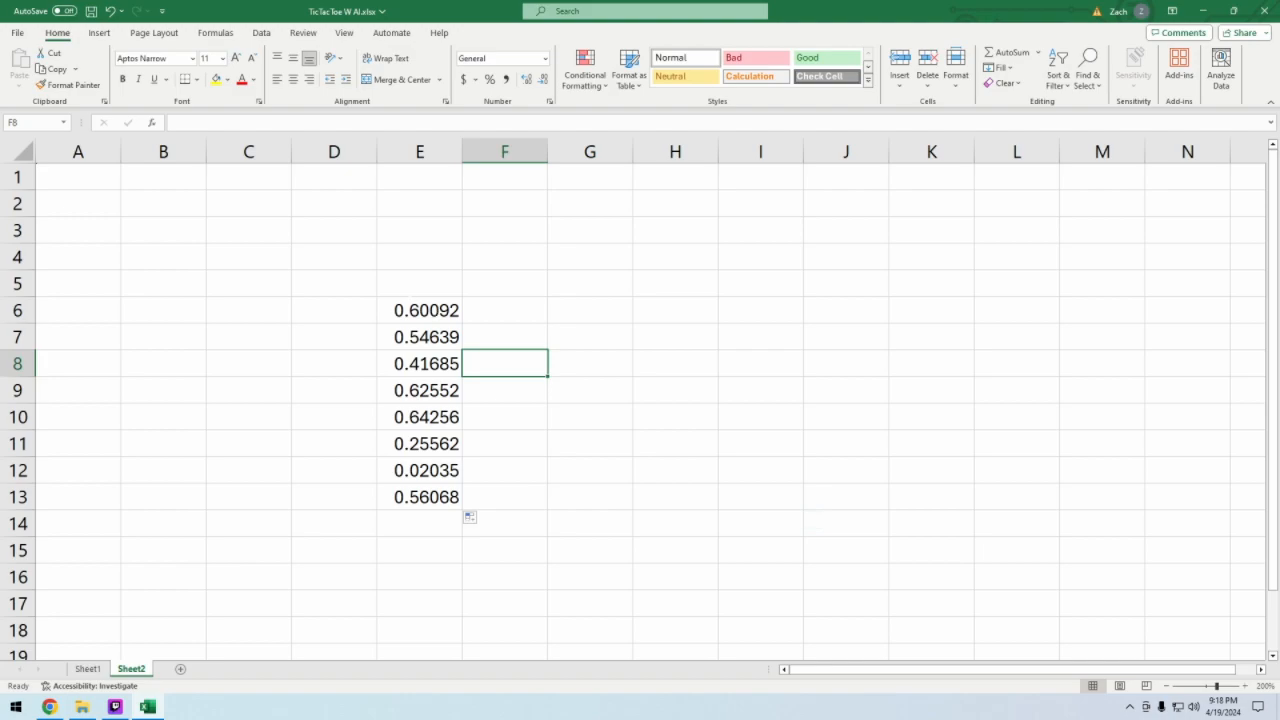
- Check the function arguments of the RAND formula for cells E6:E13 and close the dialog without changing anything
{"action": "left_click_drag", "start_coordinate": [396, 309], "coordinate": [446, 486]}
{"action": "left_click", "coordinate": [151, 122]}
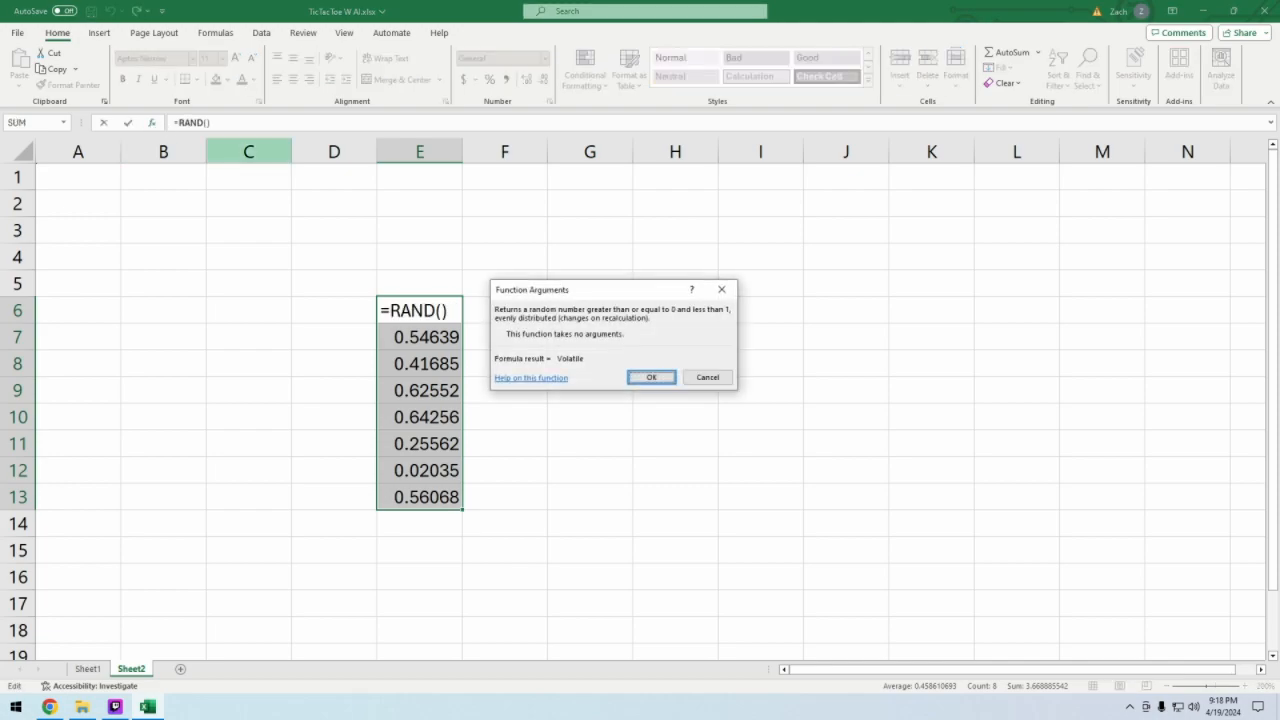
{"action": "left_click", "coordinate": [700, 378]}
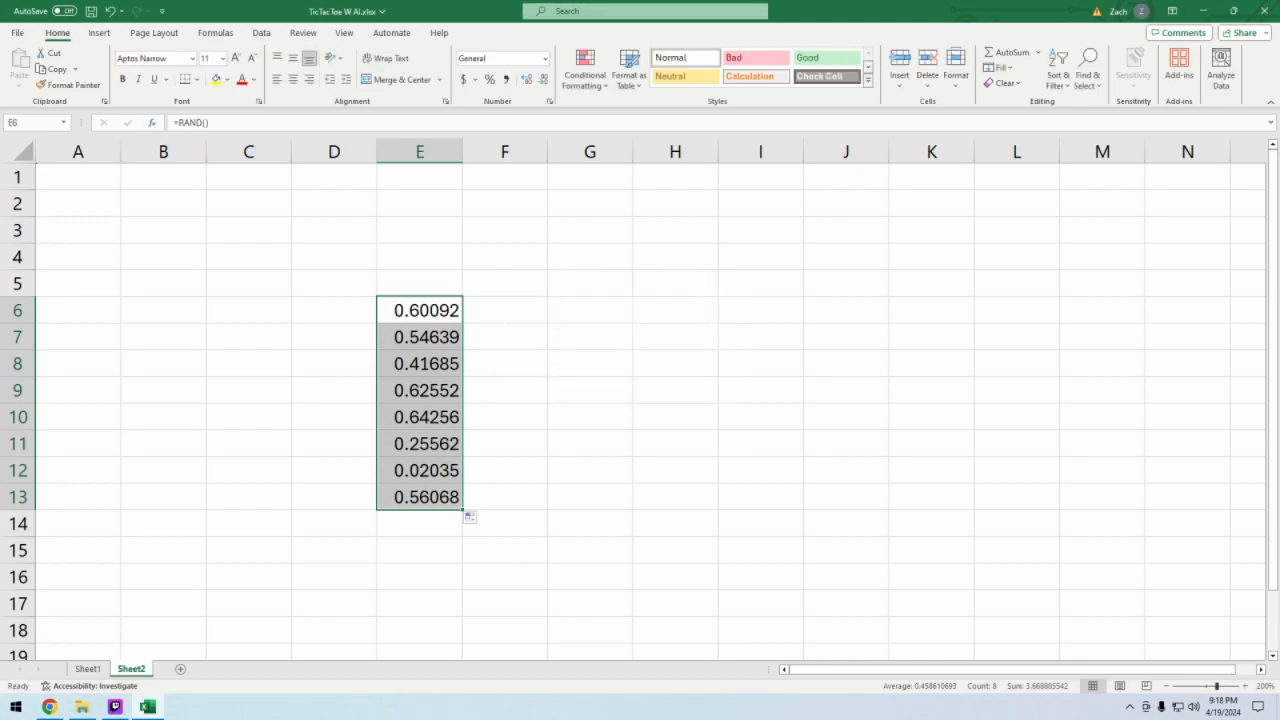
- Clear the RAND formulas from column E, deleting the contents of cells E6:E15
{"action": "left_click", "coordinate": [504, 310]}
{"action": "left_click_drag", "start_coordinate": [420, 310], "coordinate": [434, 533]}
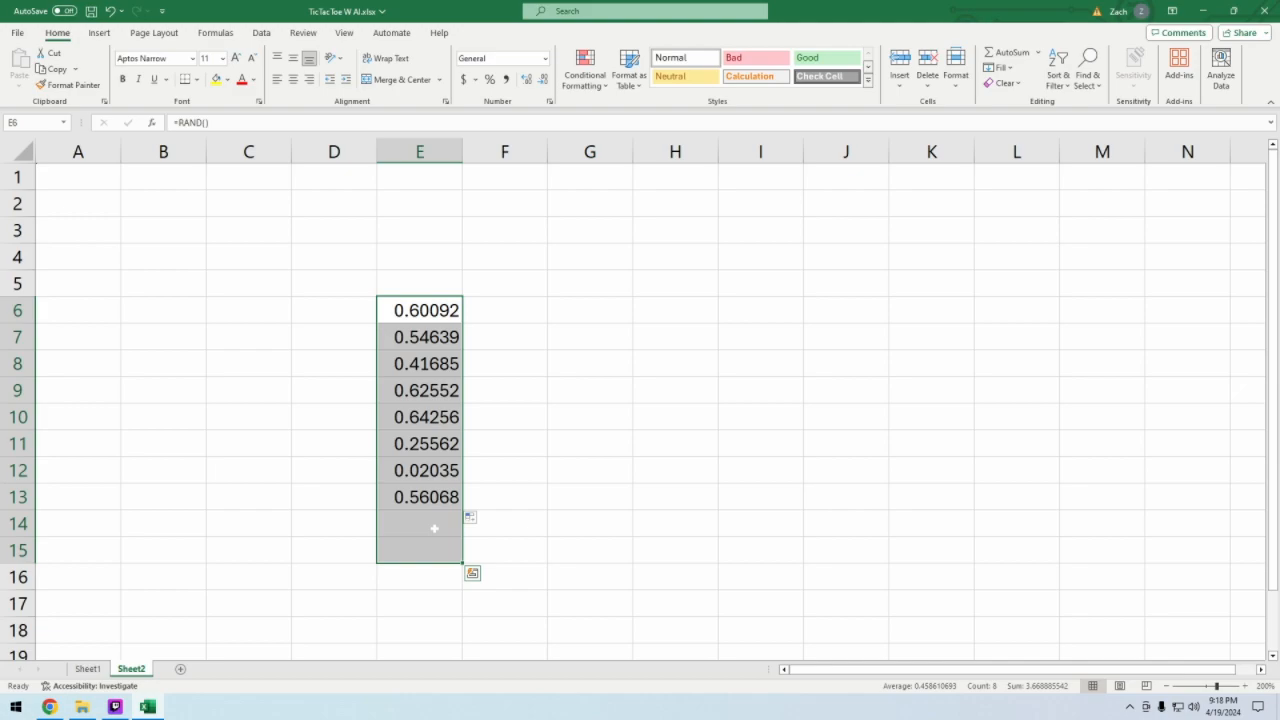
{"action": "key", "text": "Delete"}
{"action": "left_click", "coordinate": [422, 338]}
{"action": "left_click_drag", "start_coordinate": [420, 310], "coordinate": [420, 490]}
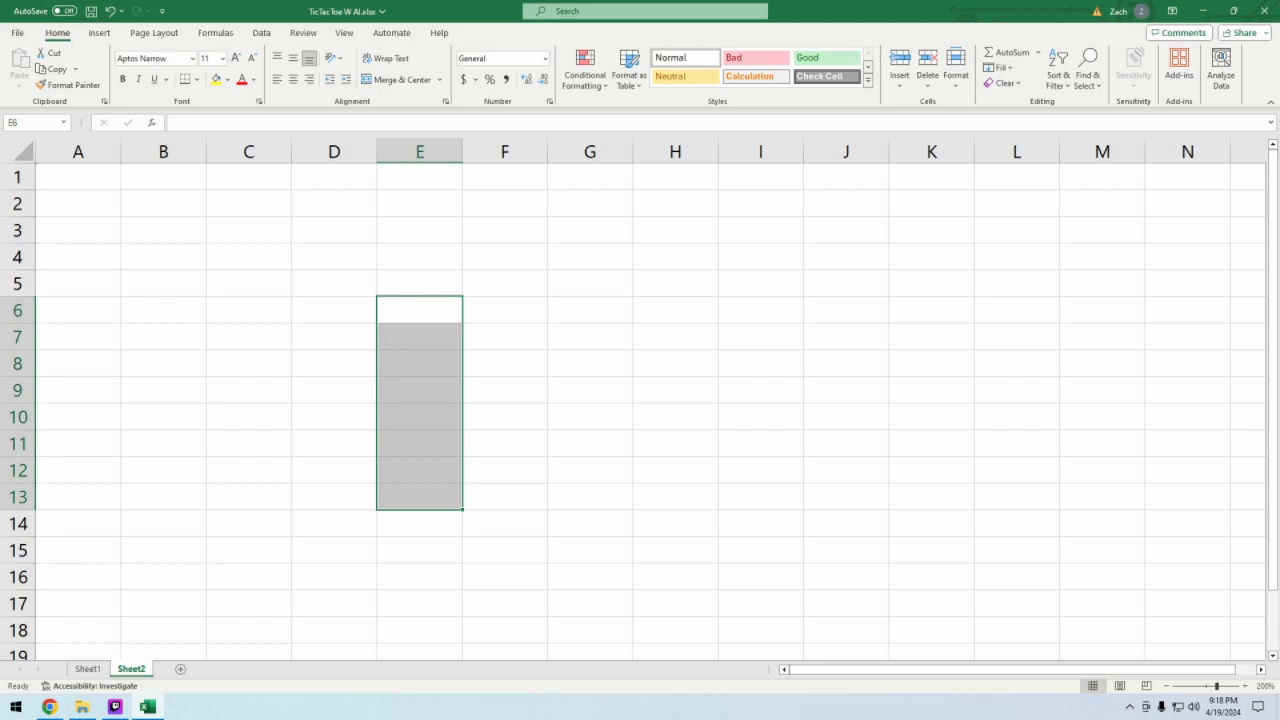
- Look over the Tic Tac Toe board and the rows below it on Sheet1
{"action": "left_click", "coordinate": [88, 669]}
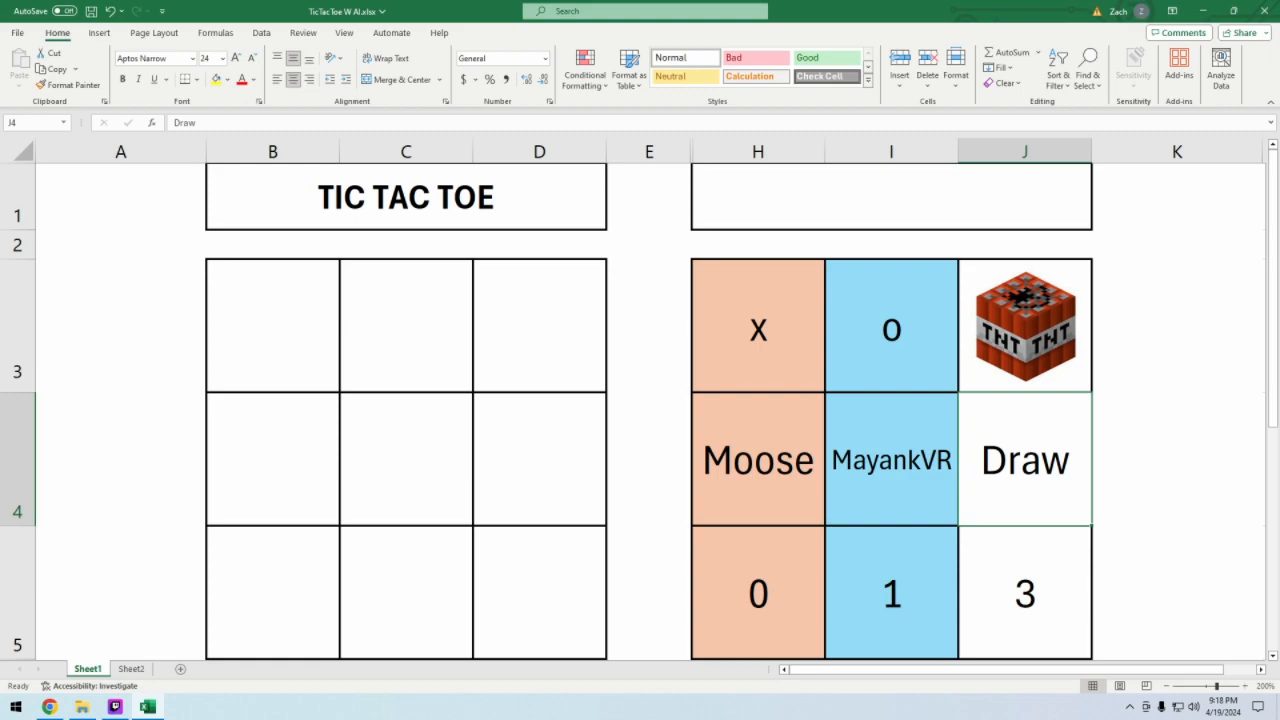
{"action": "scroll", "coordinate": [640, 410], "scroll_direction": "down", "scroll_amount": 3}
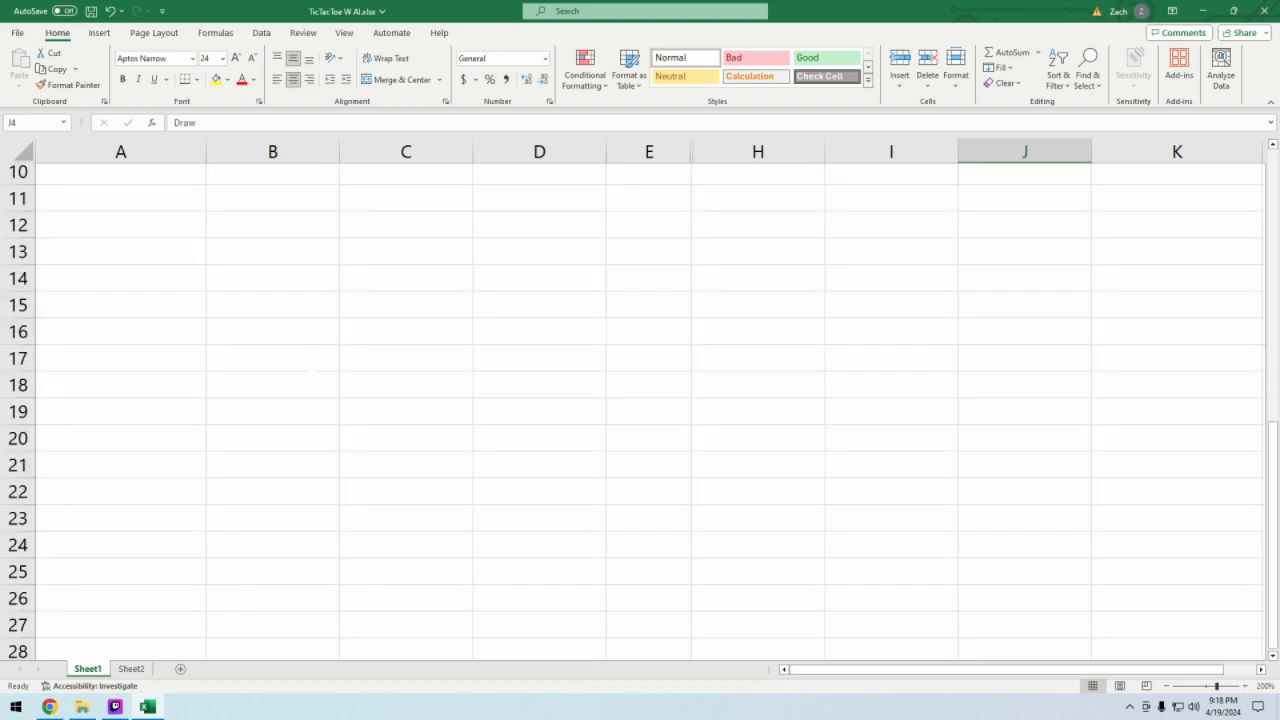
{"action": "scroll", "coordinate": [640, 410], "scroll_direction": "up", "scroll_amount": 3}
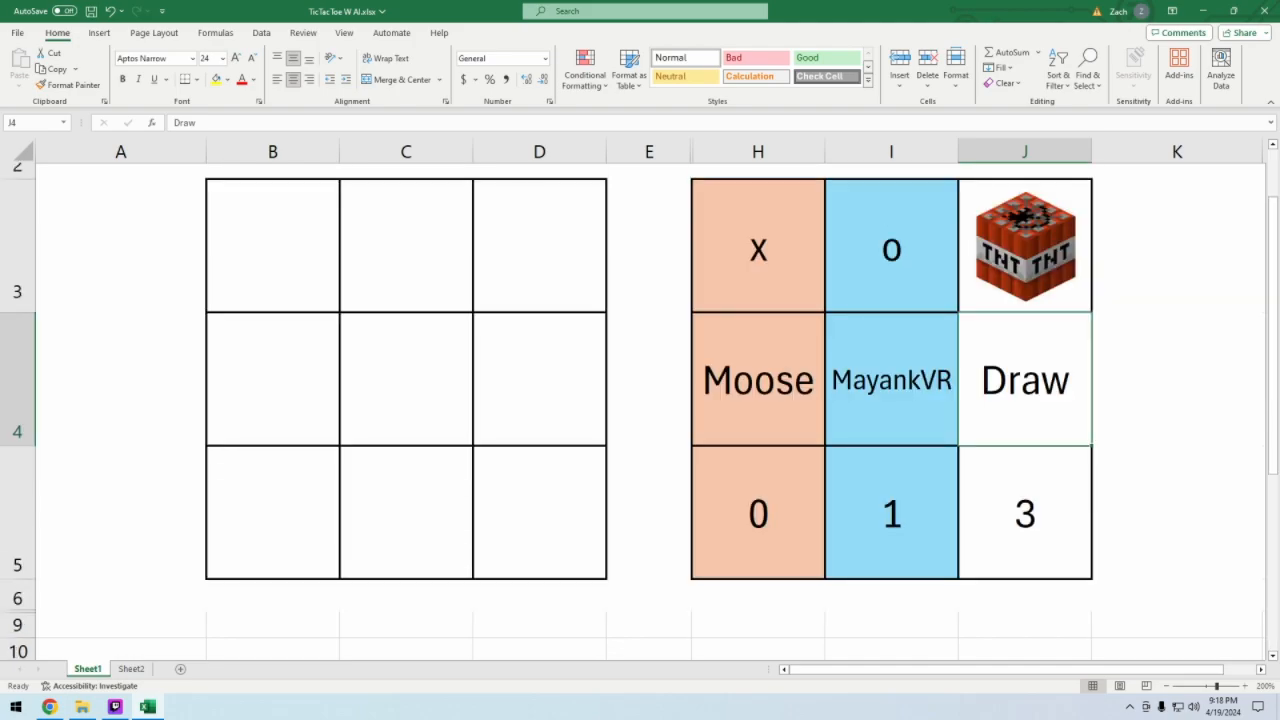
{"action": "scroll", "coordinate": [640, 410], "scroll_direction": "down", "scroll_amount": 3}
{"action": "scroll", "coordinate": [640, 410], "scroll_direction": "up", "scroll_amount": 4}
{"action": "left_click_drag", "start_coordinate": [272, 325], "coordinate": [499, 577]}
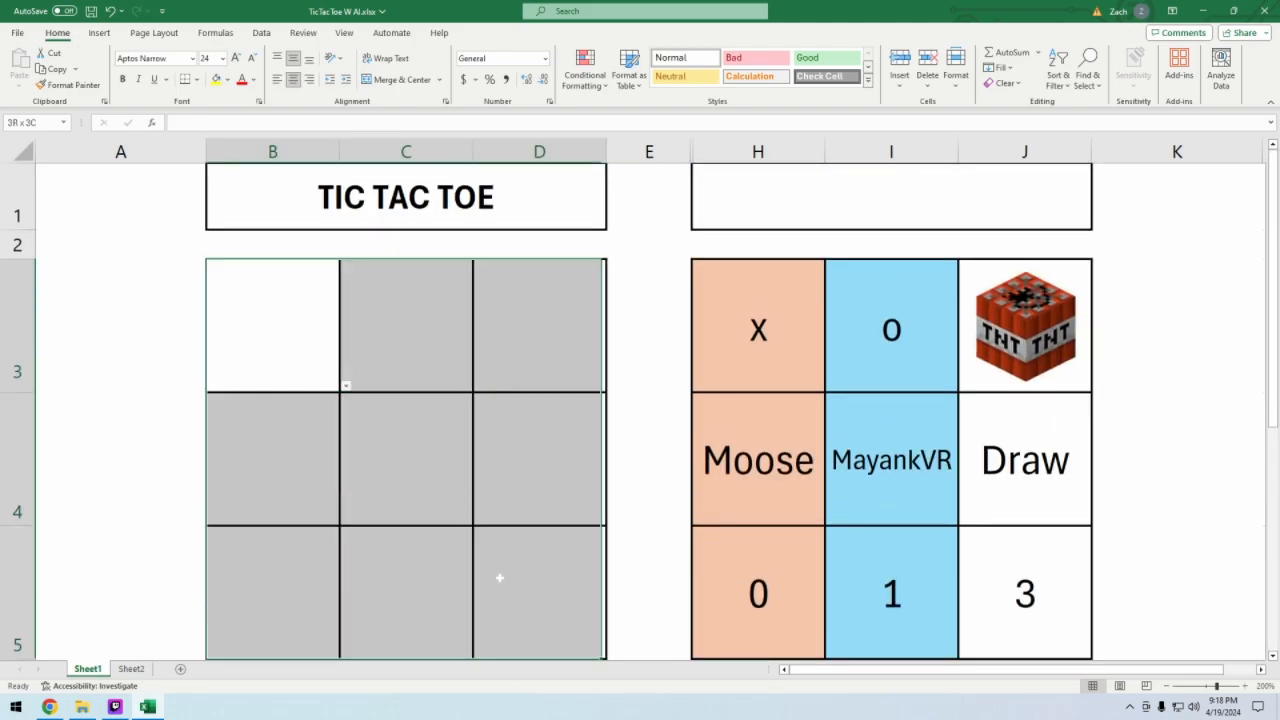
{"action": "key", "text": "ctrl+c"}
{"action": "scroll", "coordinate": [500, 577], "scroll_direction": "down", "scroll_amount": 2}
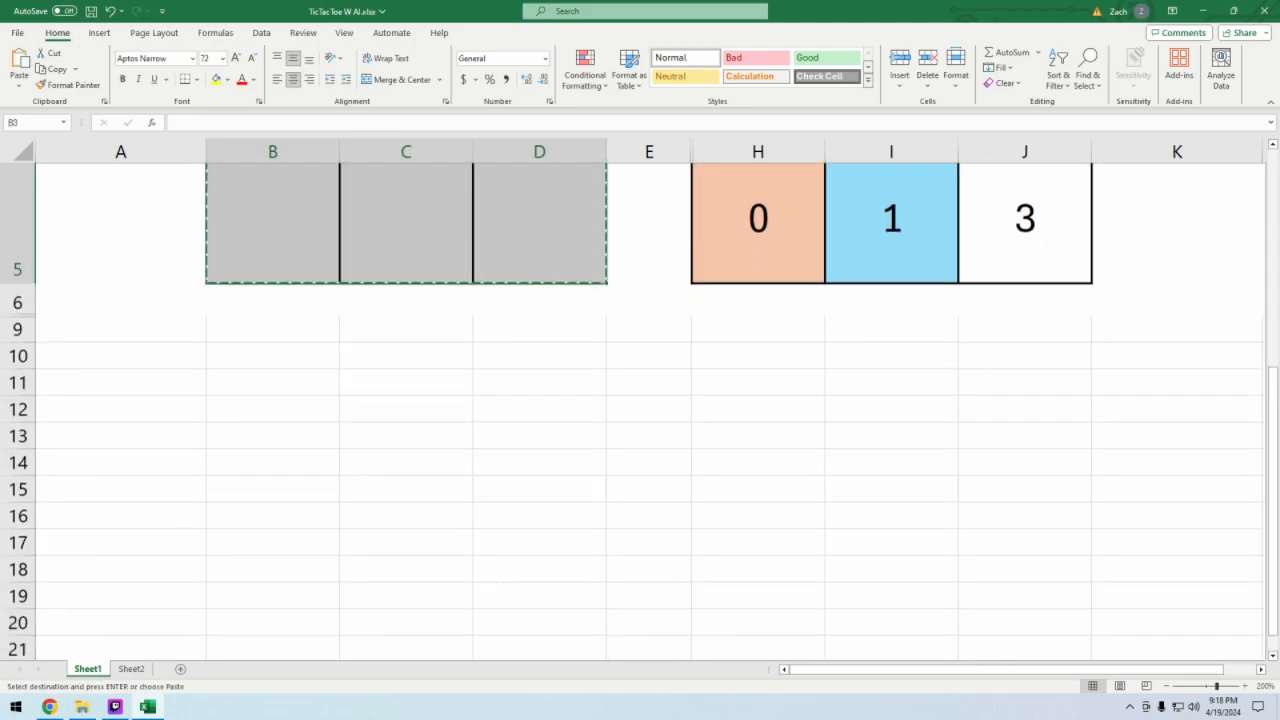
{"action": "key", "text": "Escape"}
{"action": "scroll", "coordinate": [322, 447], "scroll_direction": "up", "scroll_amount": 3}
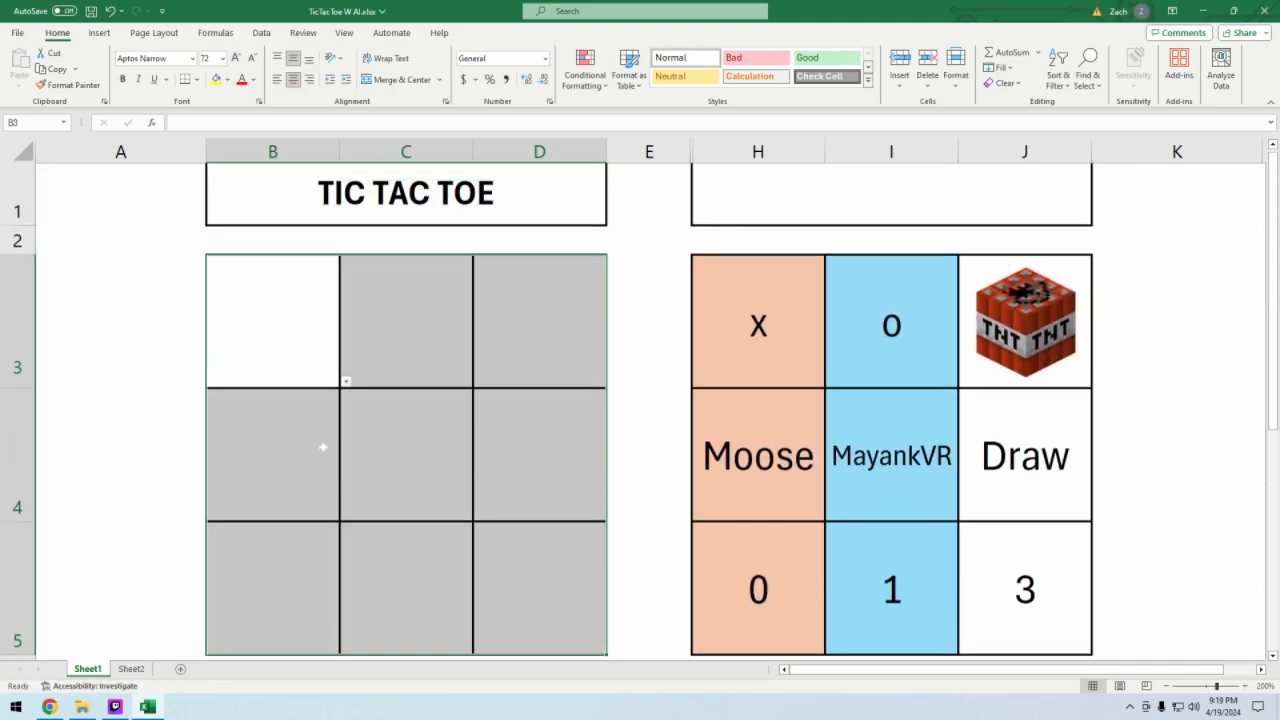
- Return to Sheet2 and increase the height of rows 4 to 6 equally for a three-row game board
{"action": "left_click", "coordinate": [131, 668]}
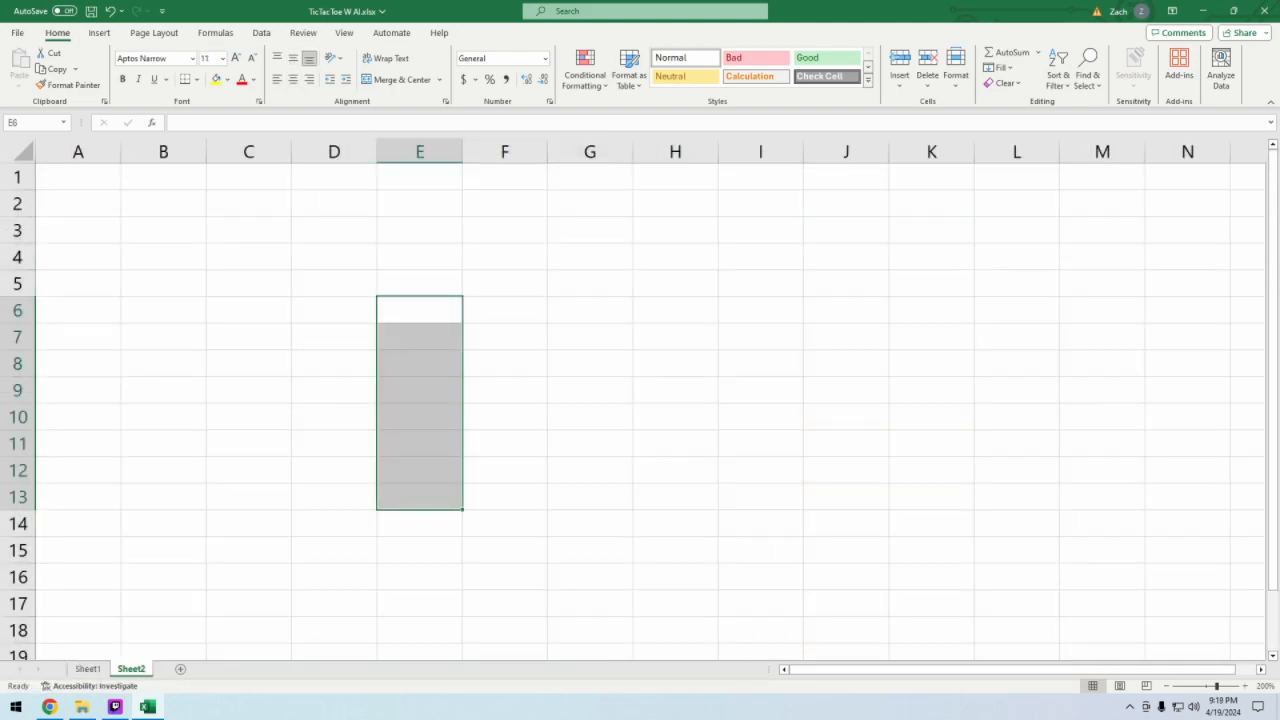
{"action": "left_click", "coordinate": [330, 257]}
{"action": "right_click", "coordinate": [268, 256]}
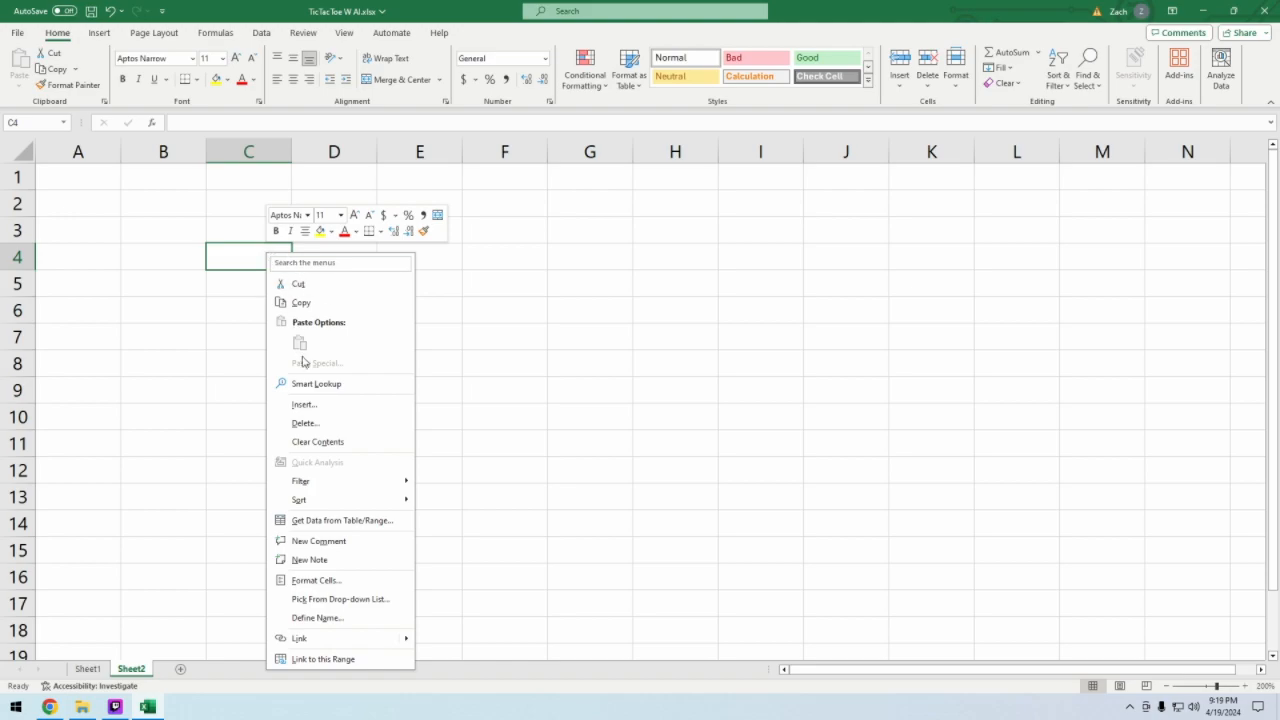
{"action": "key", "text": "Escape"}
{"action": "key", "text": "Down"}
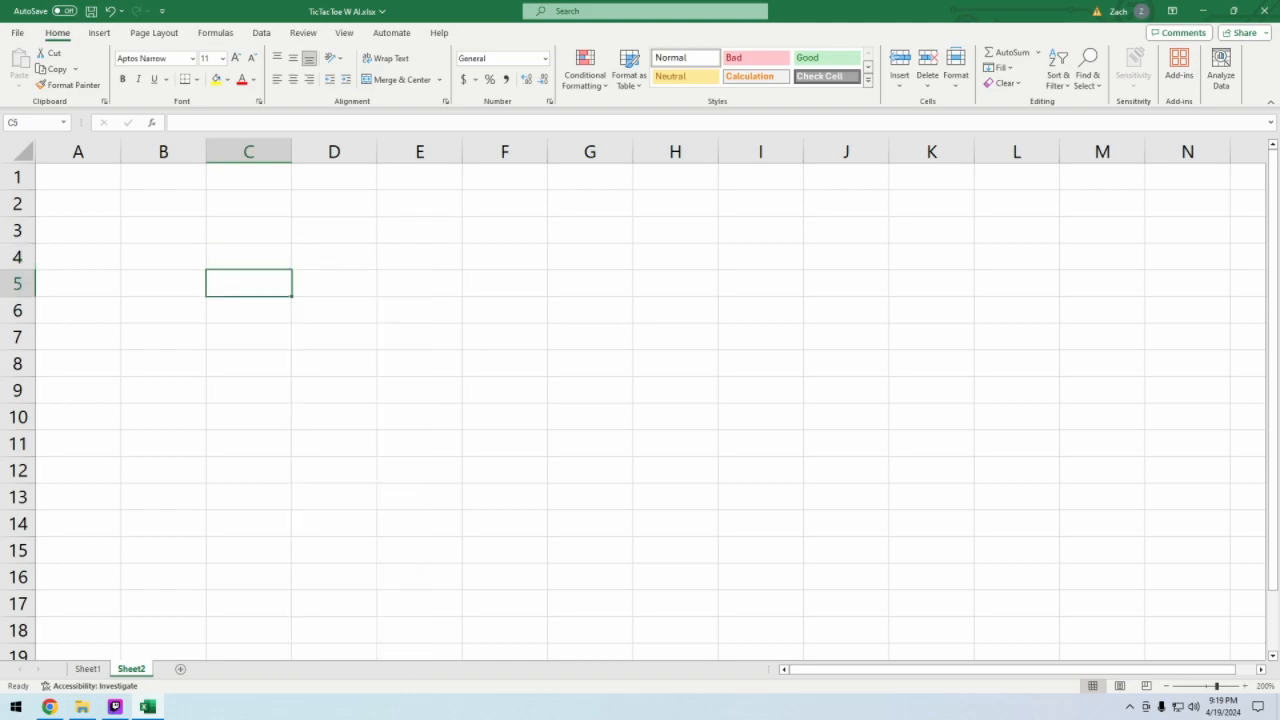
{"action": "key", "text": "Up"}
{"action": "left_click_drag", "start_coordinate": [248, 256], "coordinate": [397, 303]}
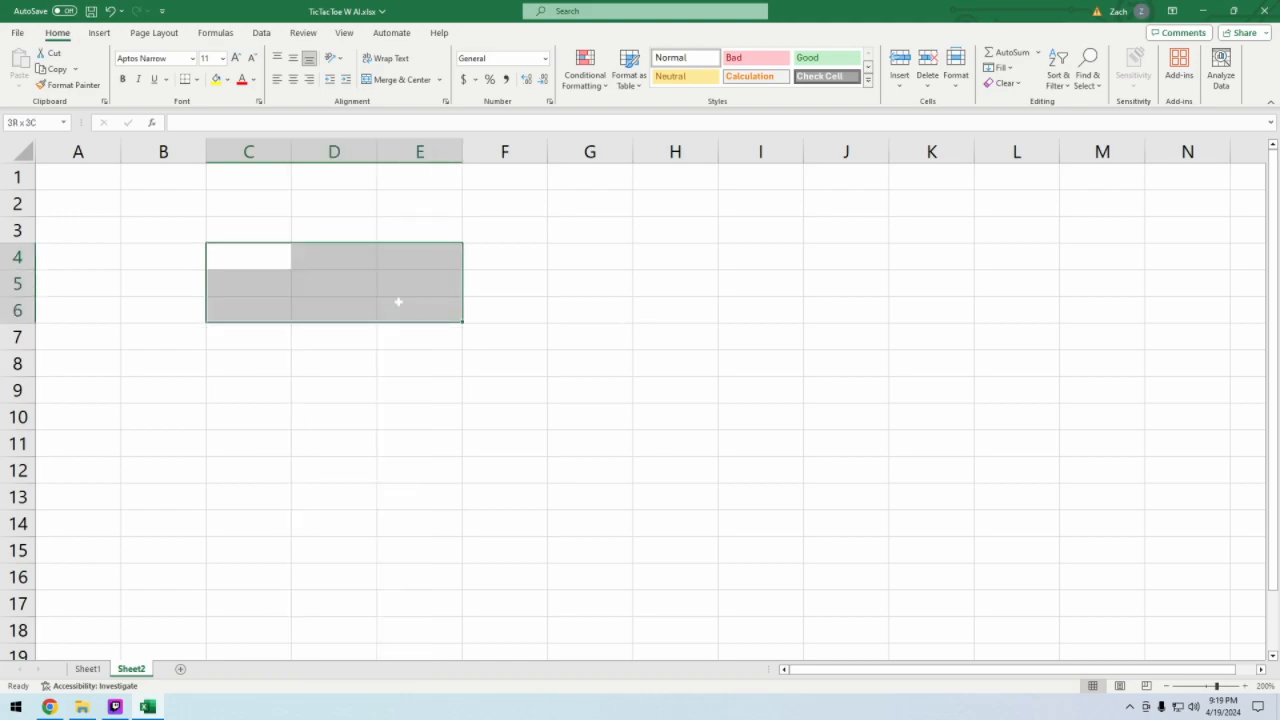
{"action": "left_click", "coordinate": [17, 256]}
{"action": "left_click_drag", "start_coordinate": [17, 257], "coordinate": [17, 430]}
{"action": "left_click", "coordinate": [268, 306]}
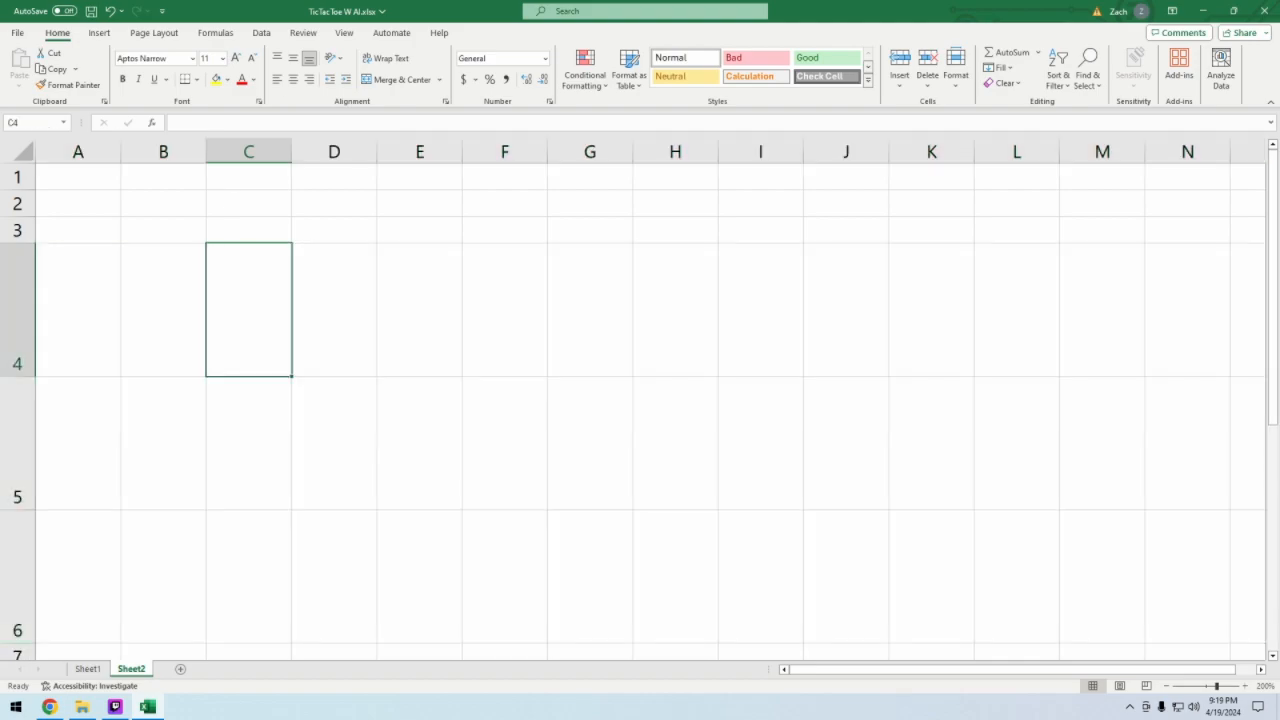
- Widen columns C to E equally so the cells of C4:E6 become square
{"action": "left_click_drag", "start_coordinate": [230, 156], "coordinate": [510, 151]}
{"action": "left_click", "coordinate": [637, 310]}
{"action": "left_click", "coordinate": [168, 311]}
- Apply All Borders to the 3-by-3 board in cells C4:E6
{"action": "left_click_drag", "start_coordinate": [272, 310], "coordinate": [530, 554]}
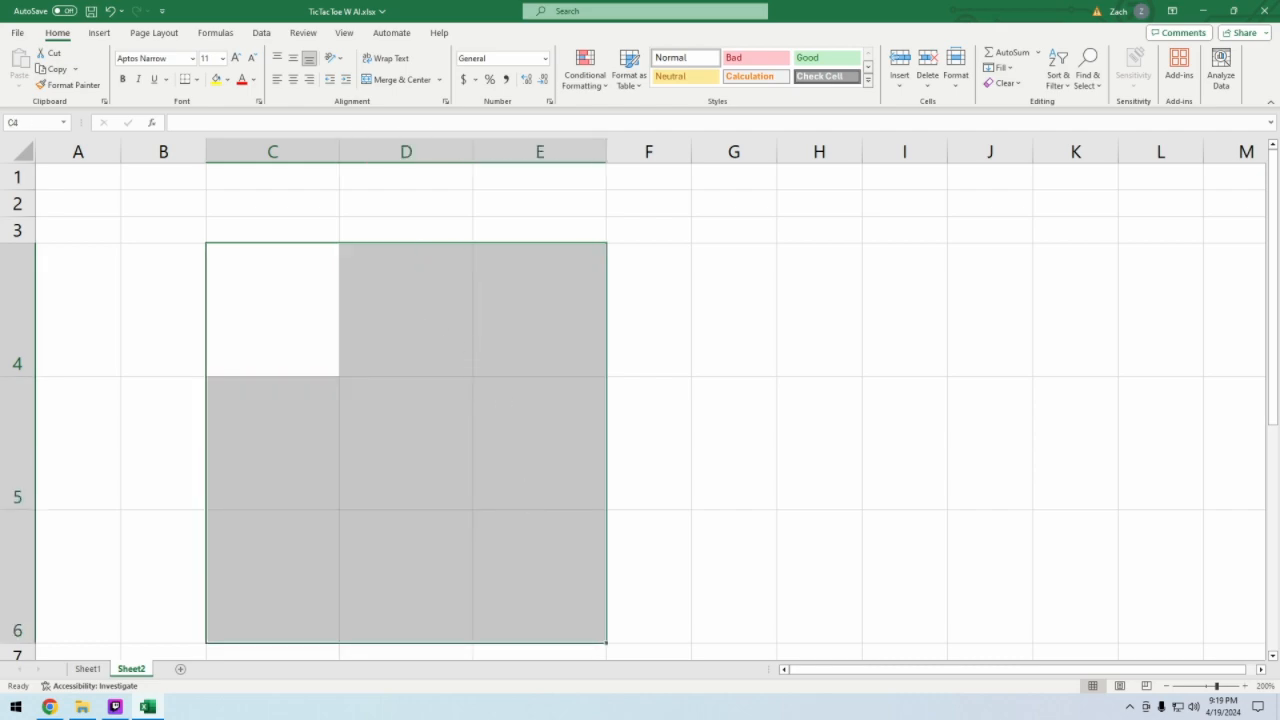
{"action": "left_click", "coordinate": [198, 79]}
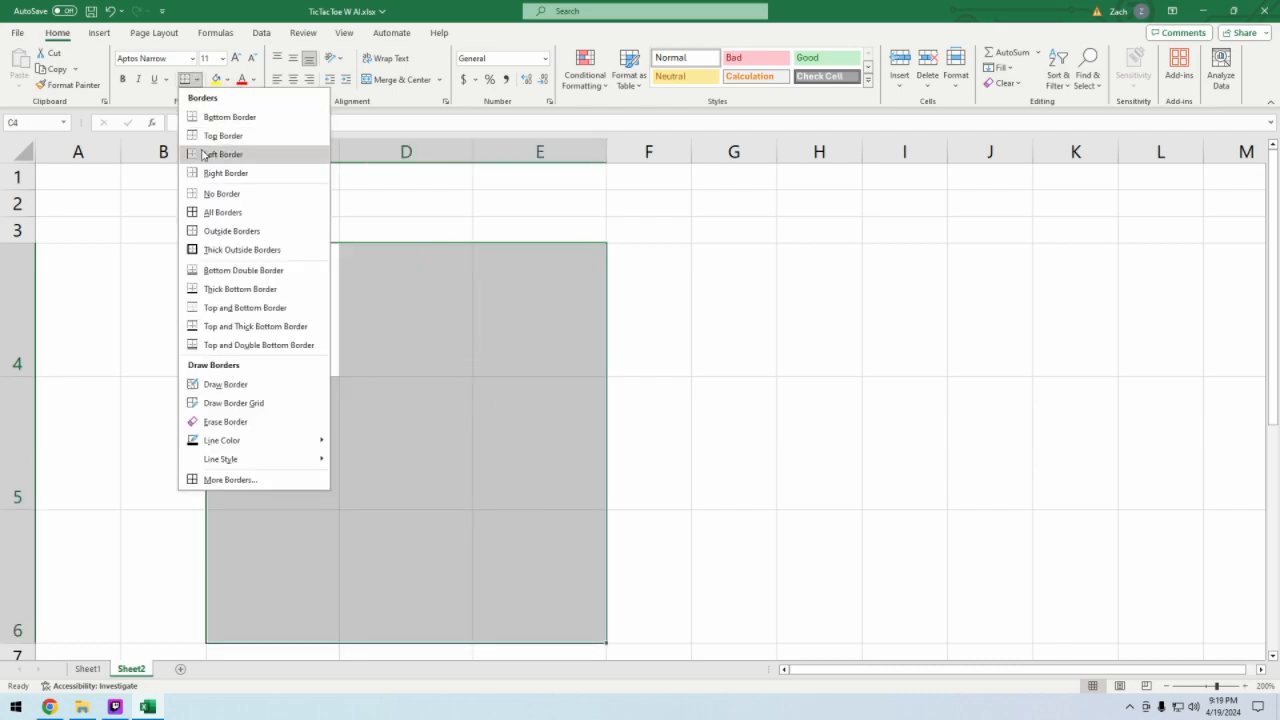
{"action": "left_click", "coordinate": [222, 212]}
{"action": "left_click", "coordinate": [734, 443]}
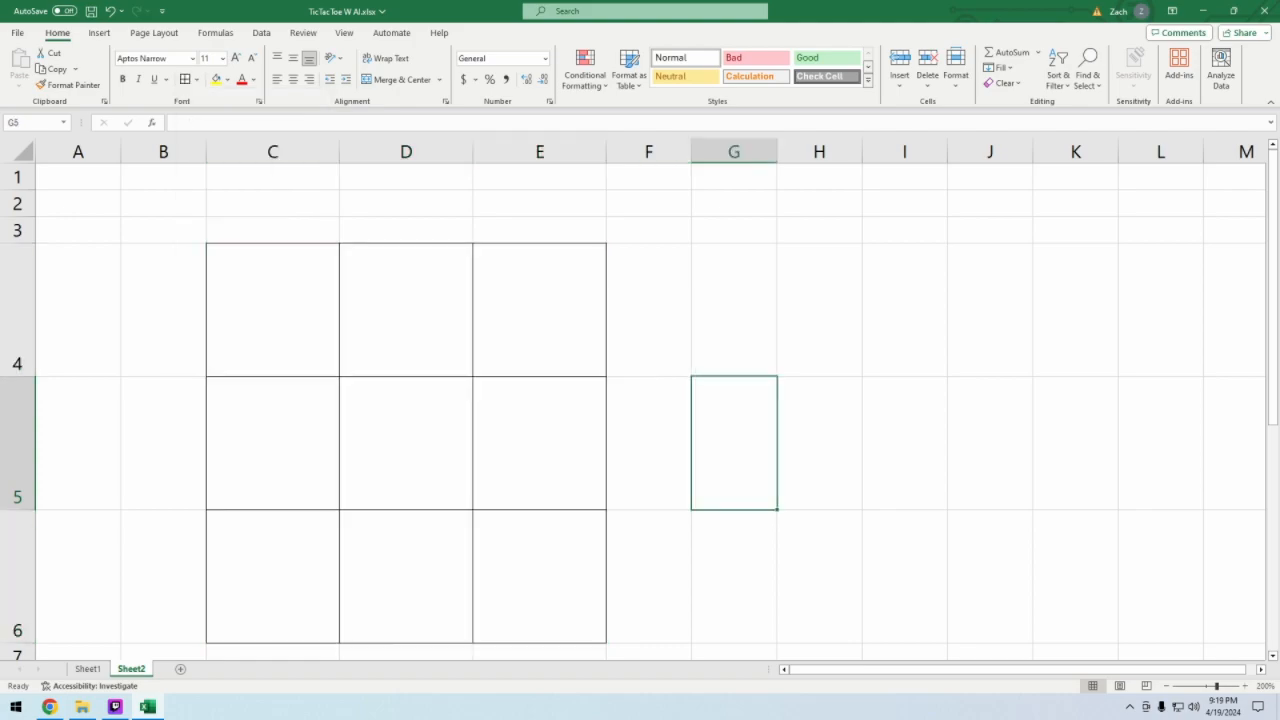
- For cells C4:E6, search the Insert Function dialog for "ran" and read the RANDARRAY description, moving the dialog off the board
{"action": "left_click_drag", "start_coordinate": [272, 310], "coordinate": [543, 594]}
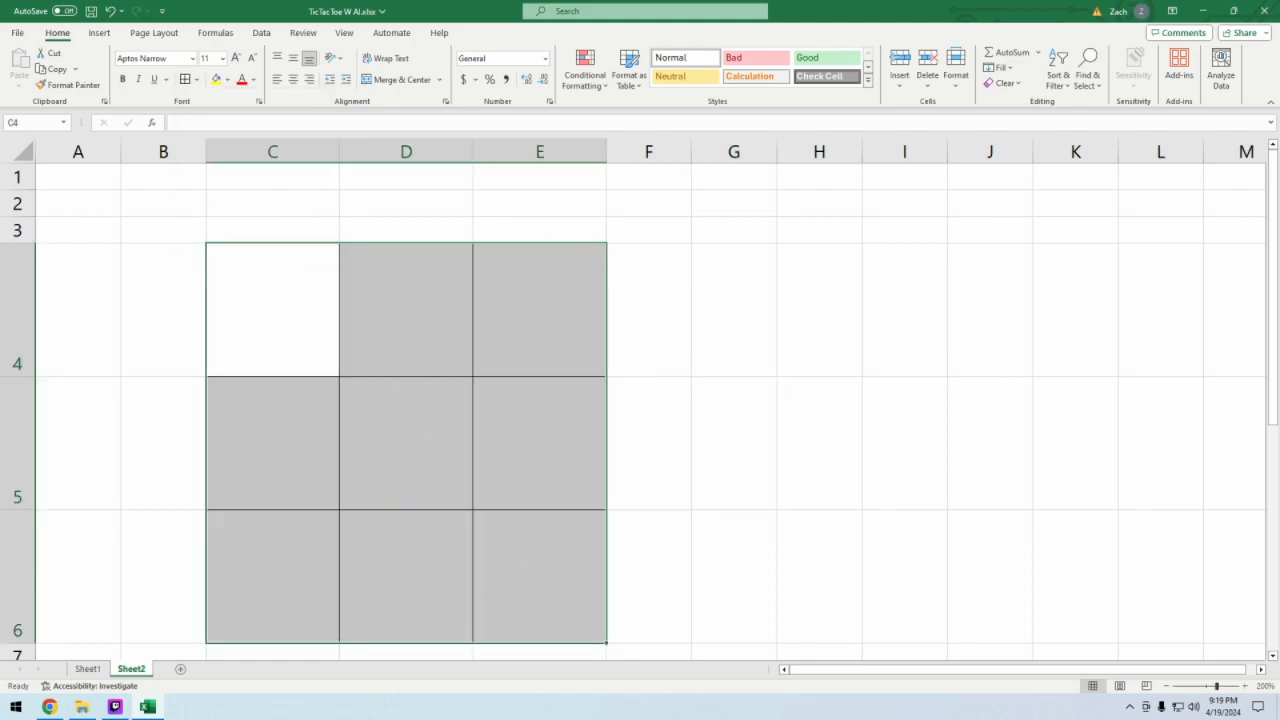
{"action": "left_click", "coordinate": [272, 310]}
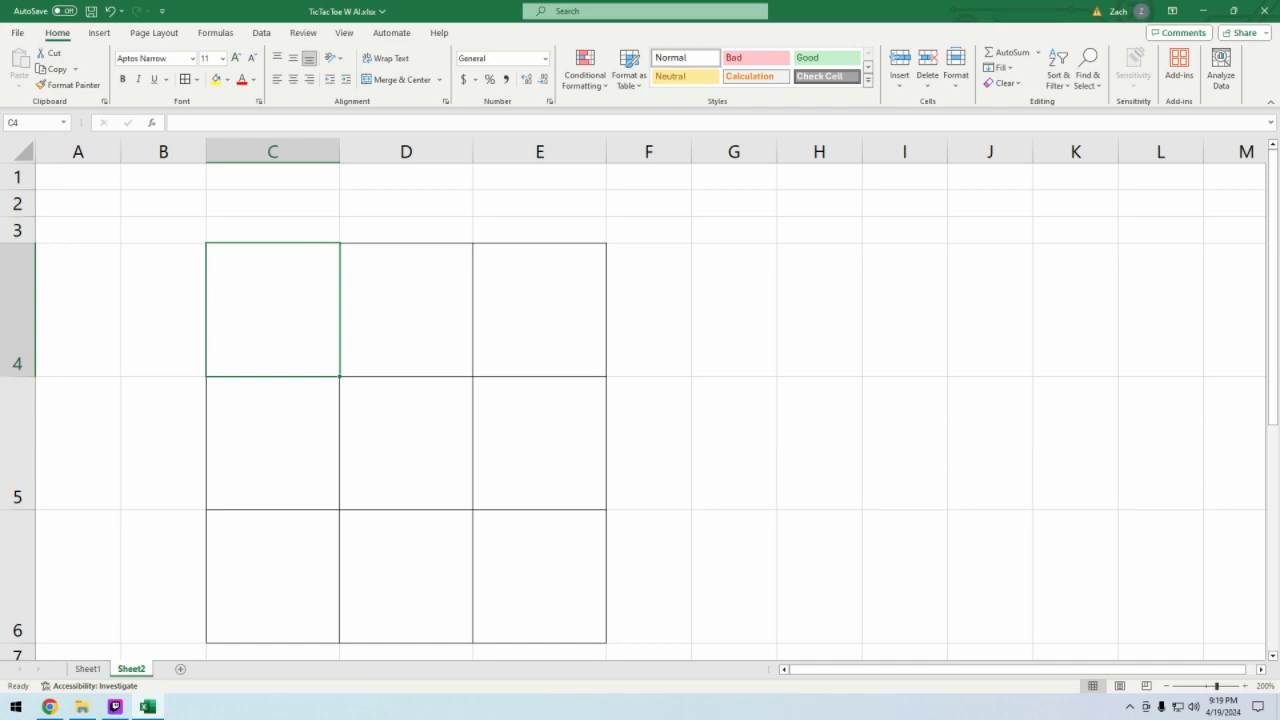
{"action": "left_click_drag", "start_coordinate": [272, 310], "coordinate": [520, 583]}
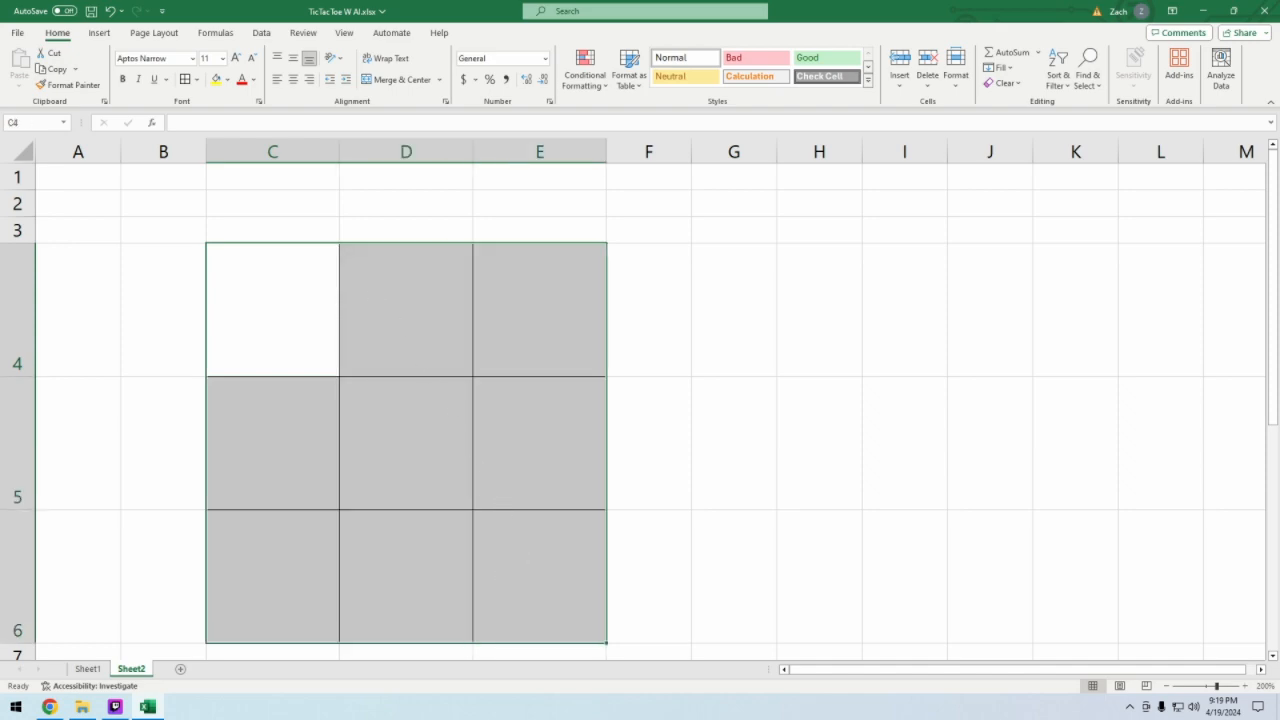
{"action": "left_click", "coordinate": [153, 121]}
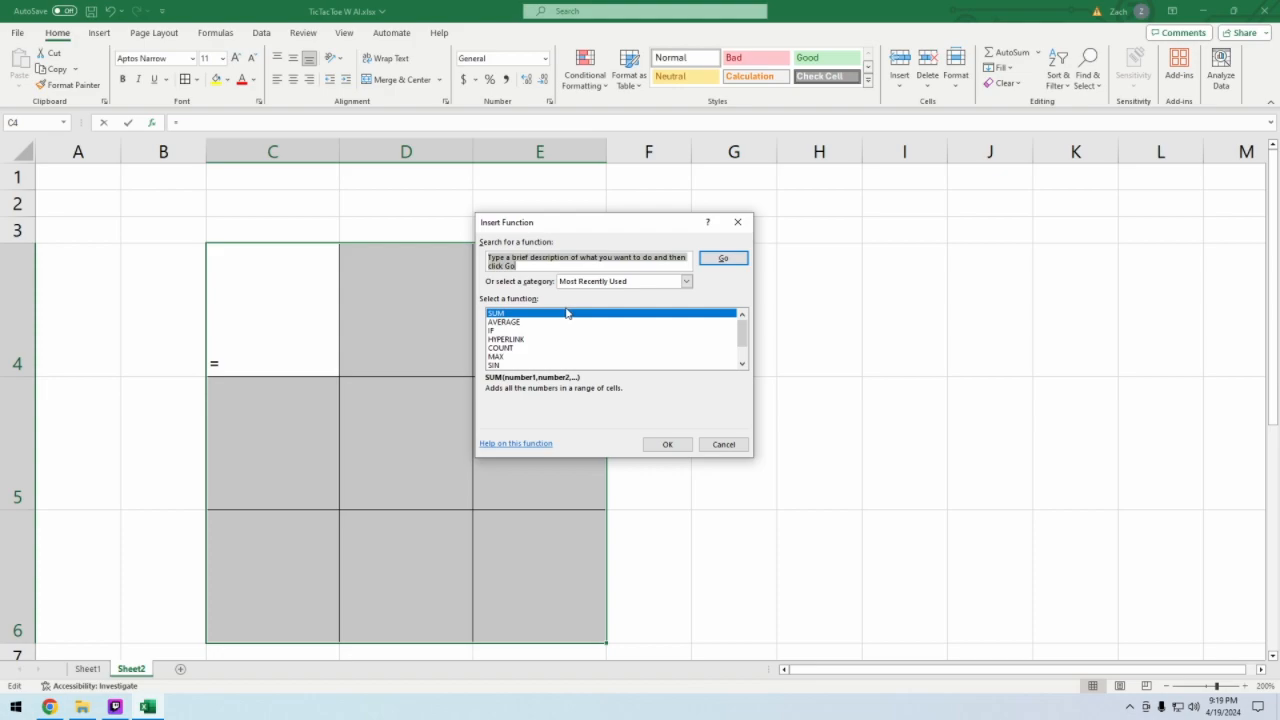
{"action": "type", "text": "ran"}
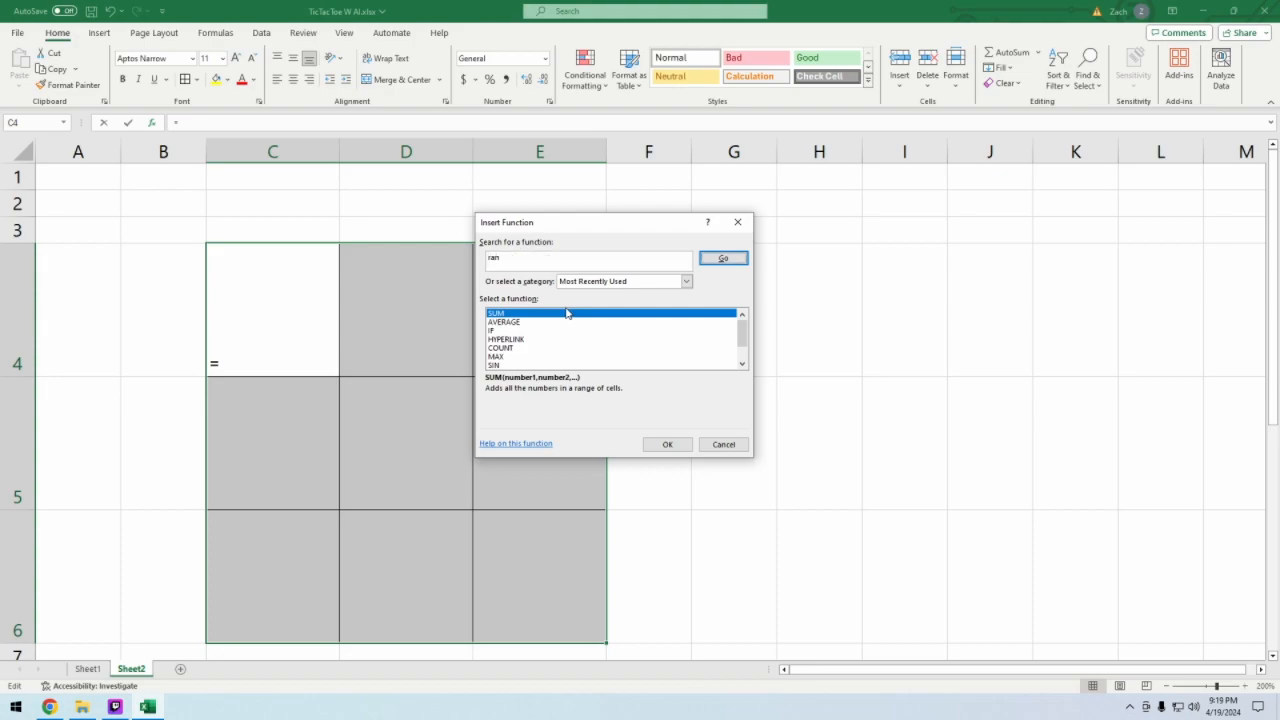
{"action": "key", "text": "Return"}
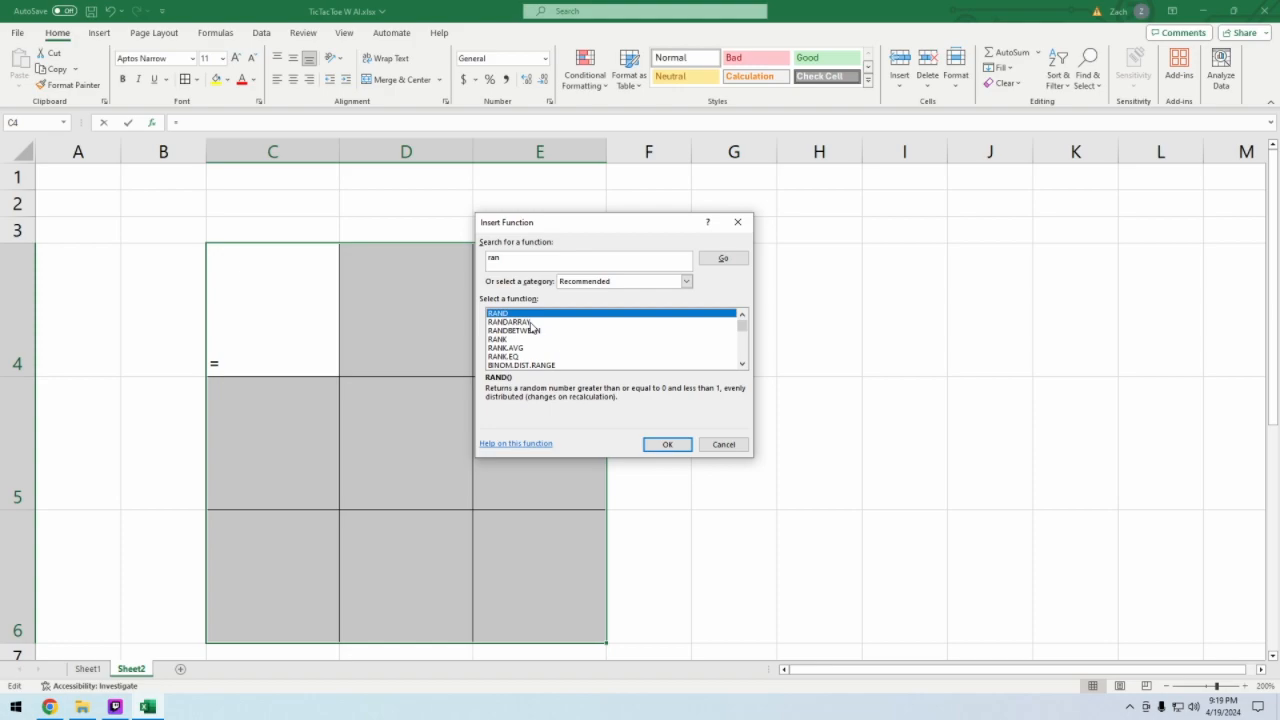
{"action": "left_click", "coordinate": [531, 323]}
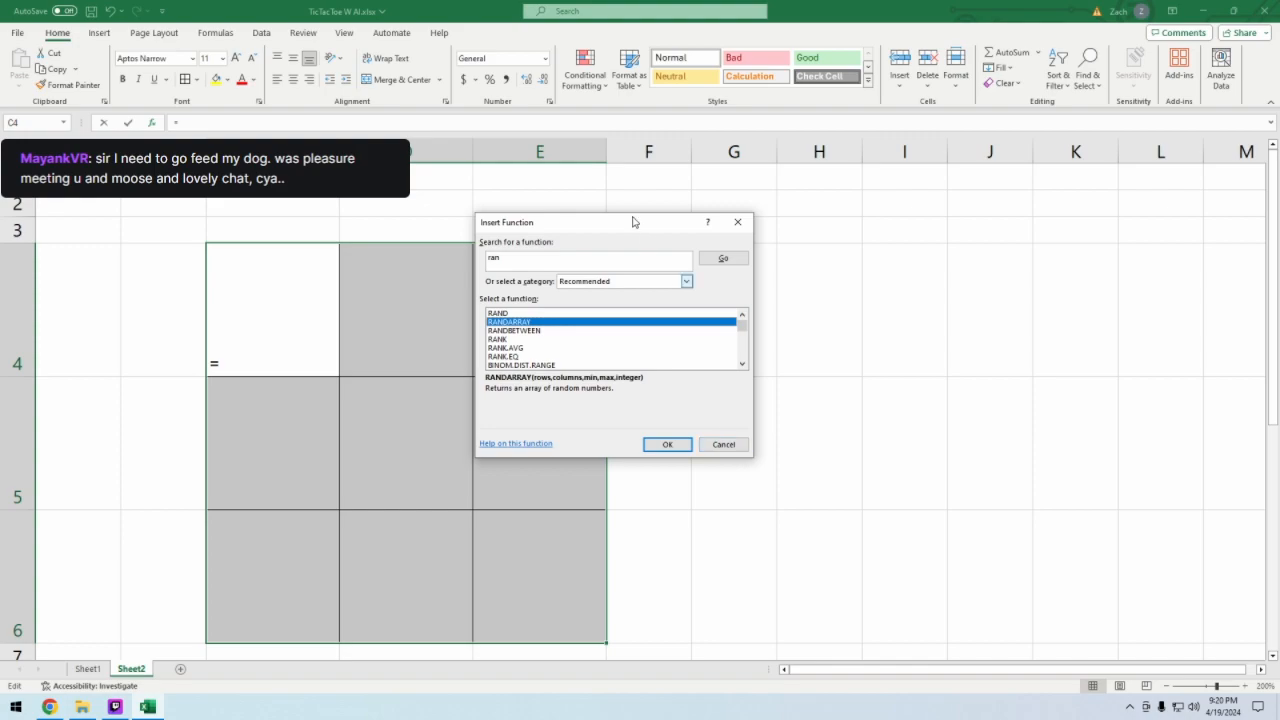
{"action": "left_click_drag", "start_coordinate": [588, 226], "coordinate": [888, 278]}
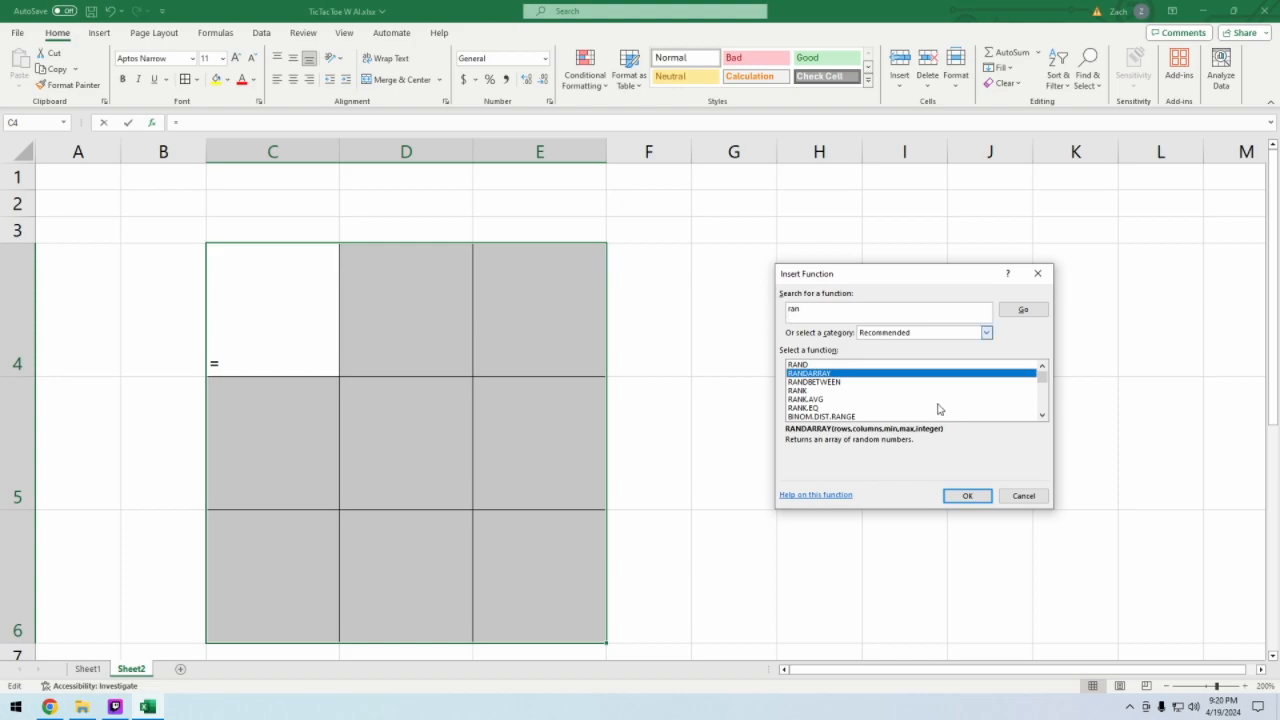
- Compare the RANDARRAY, RANK and RANDBETWEEN descriptions and close the dialog without inserting a function
{"action": "left_click", "coordinate": [851, 386]}
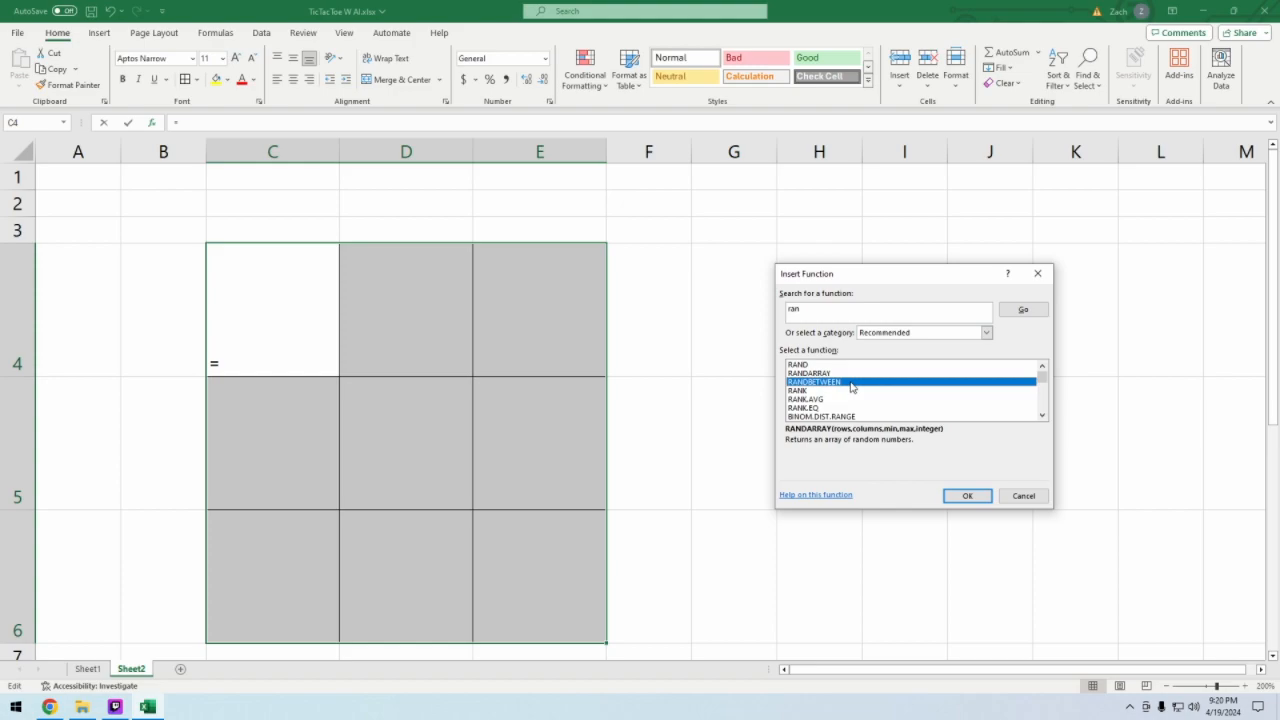
{"action": "left_click", "coordinate": [830, 374]}
{"action": "left_click", "coordinate": [829, 391]}
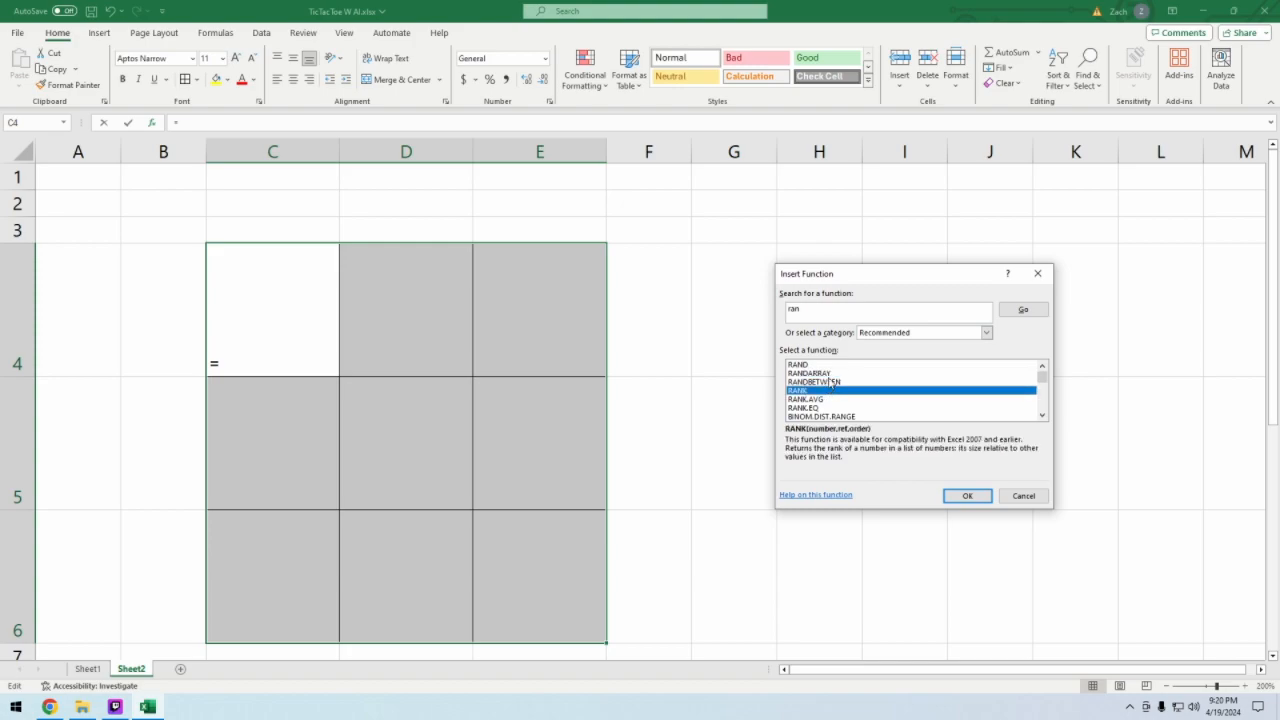
{"action": "left_click", "coordinate": [831, 382]}
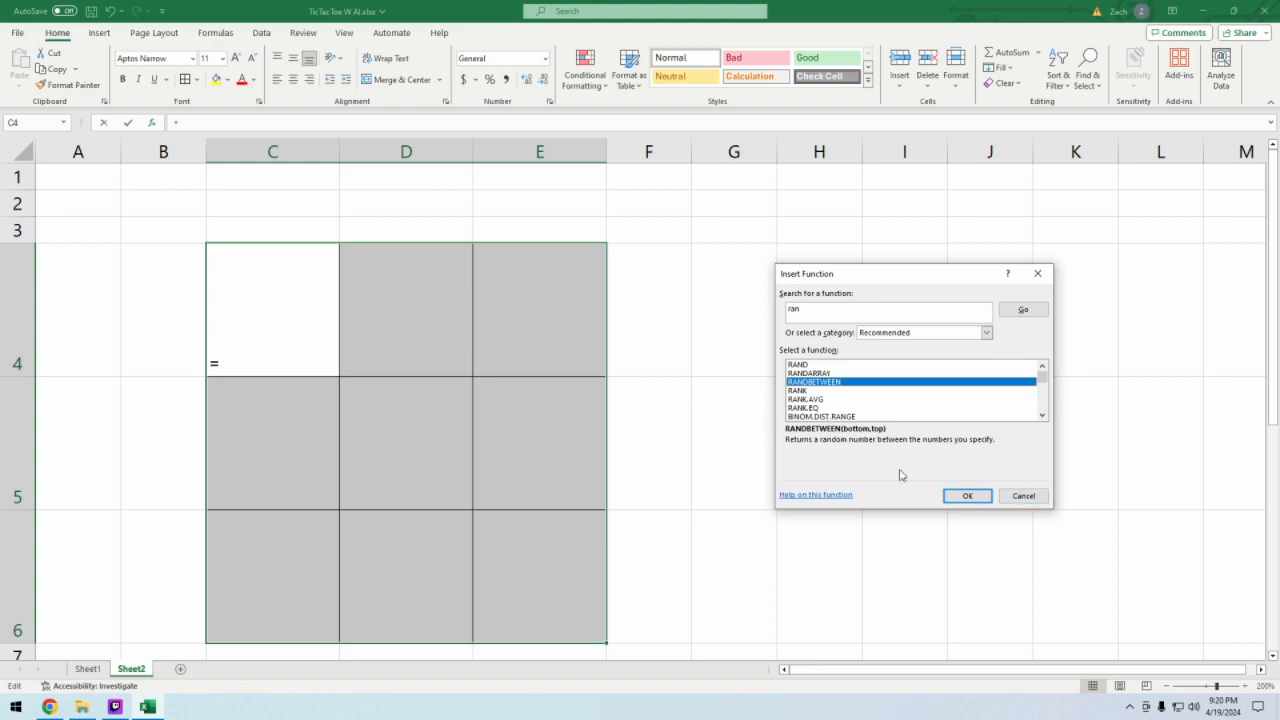
{"action": "left_click", "coordinate": [1030, 497]}
- Enter the formula =RANDBETWEEN(1,6) in cell C4 of the board
{"action": "left_click", "coordinate": [272, 311]}
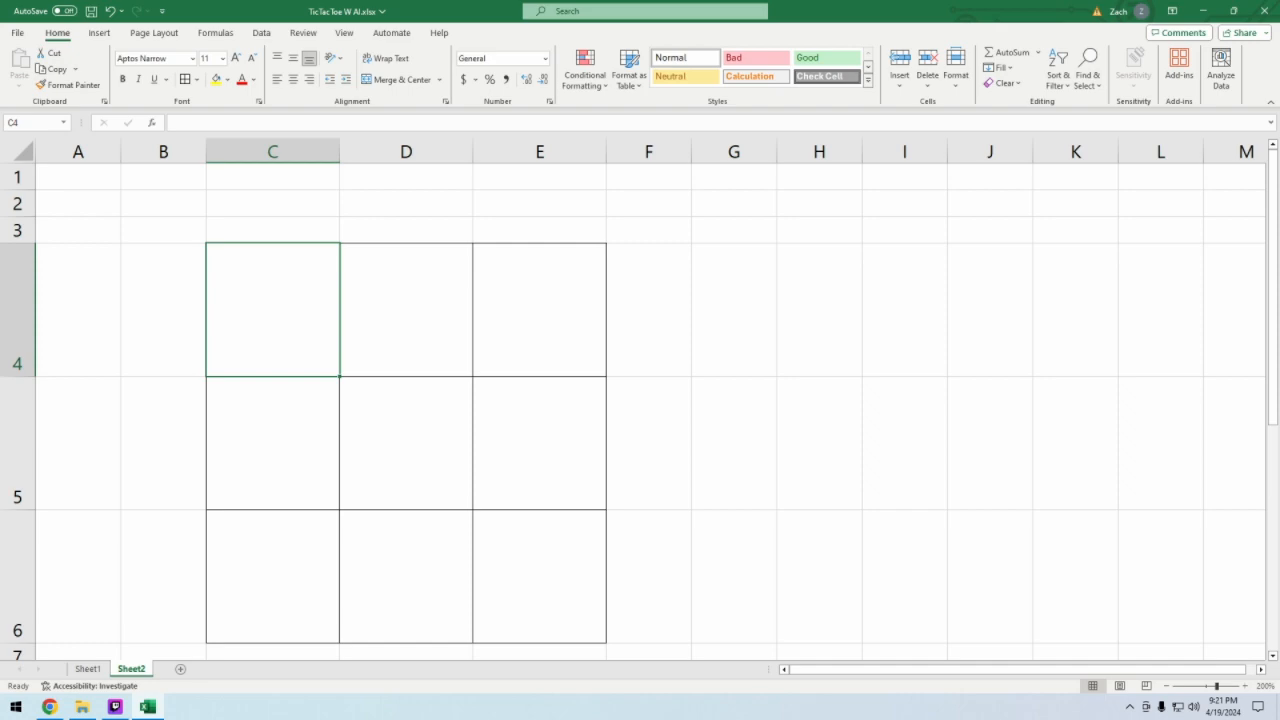
{"action": "right_click", "coordinate": [282, 270]}
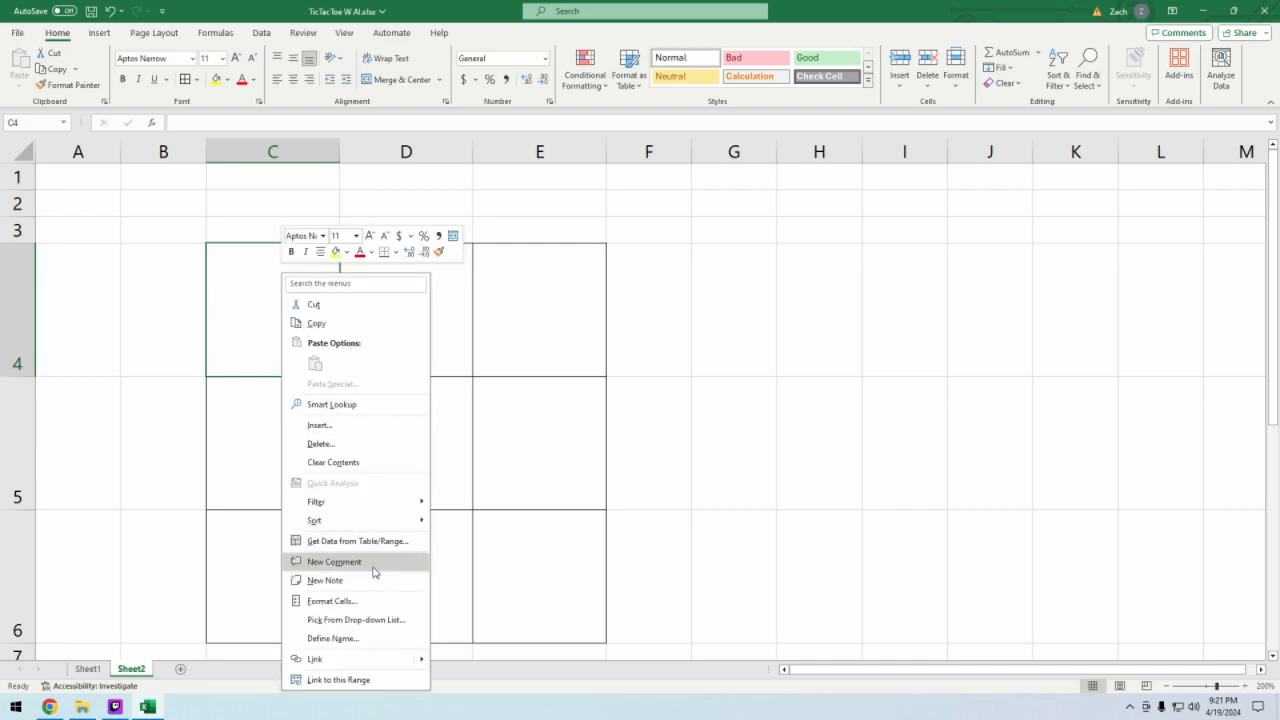
{"action": "left_click", "coordinate": [235, 336]}
{"action": "left_click", "coordinate": [293, 121]}
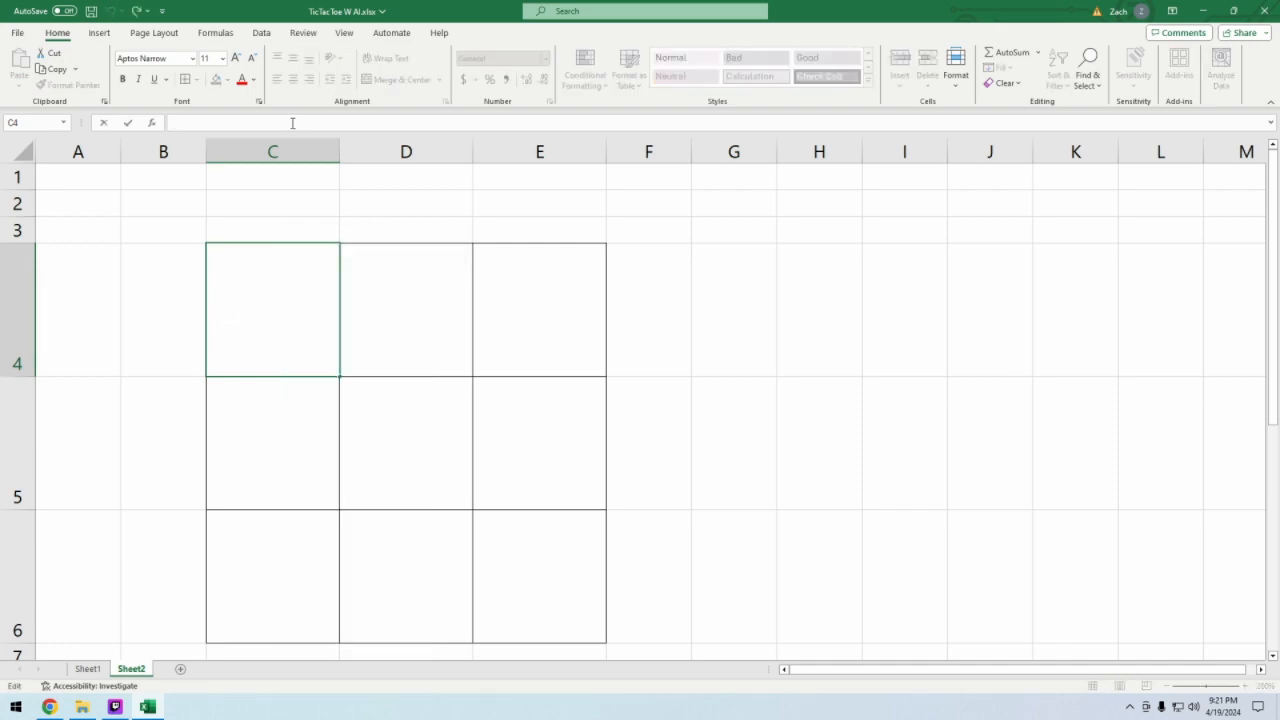
{"action": "type", "text": "=ran"}
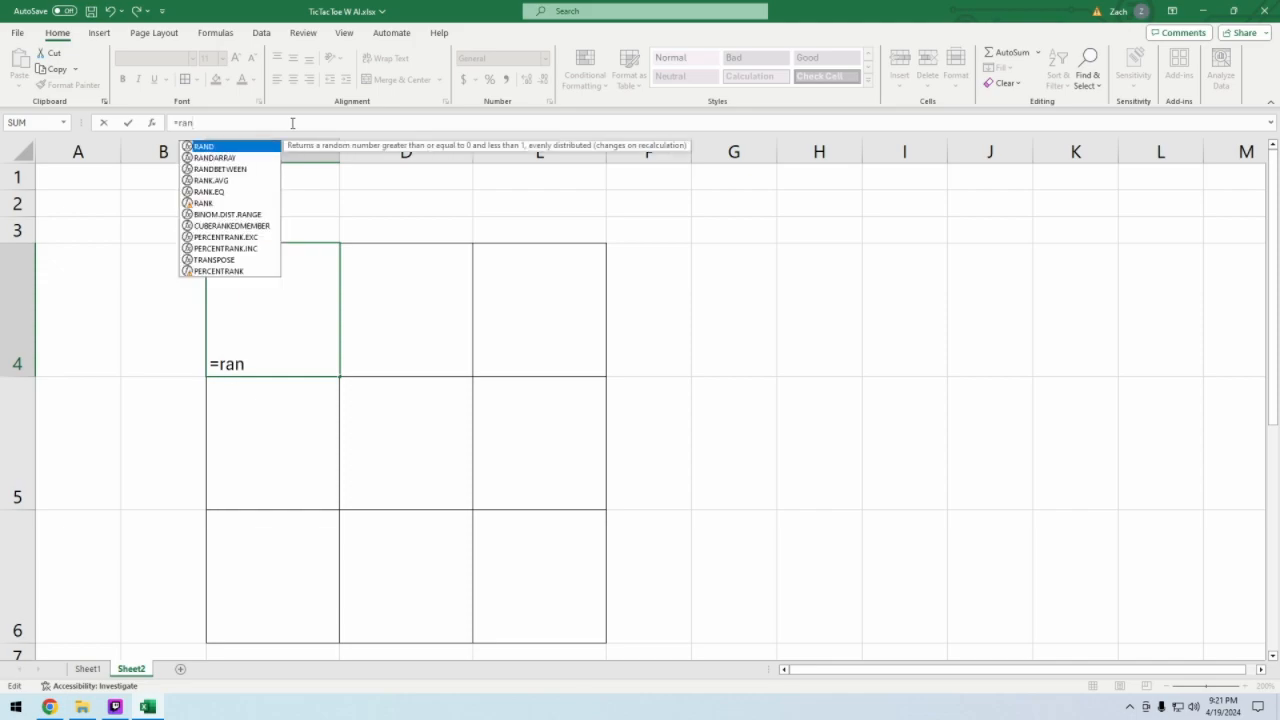
{"action": "key", "text": "Down"}
{"action": "key", "text": "Down"}
{"action": "key", "text": "Tab"}
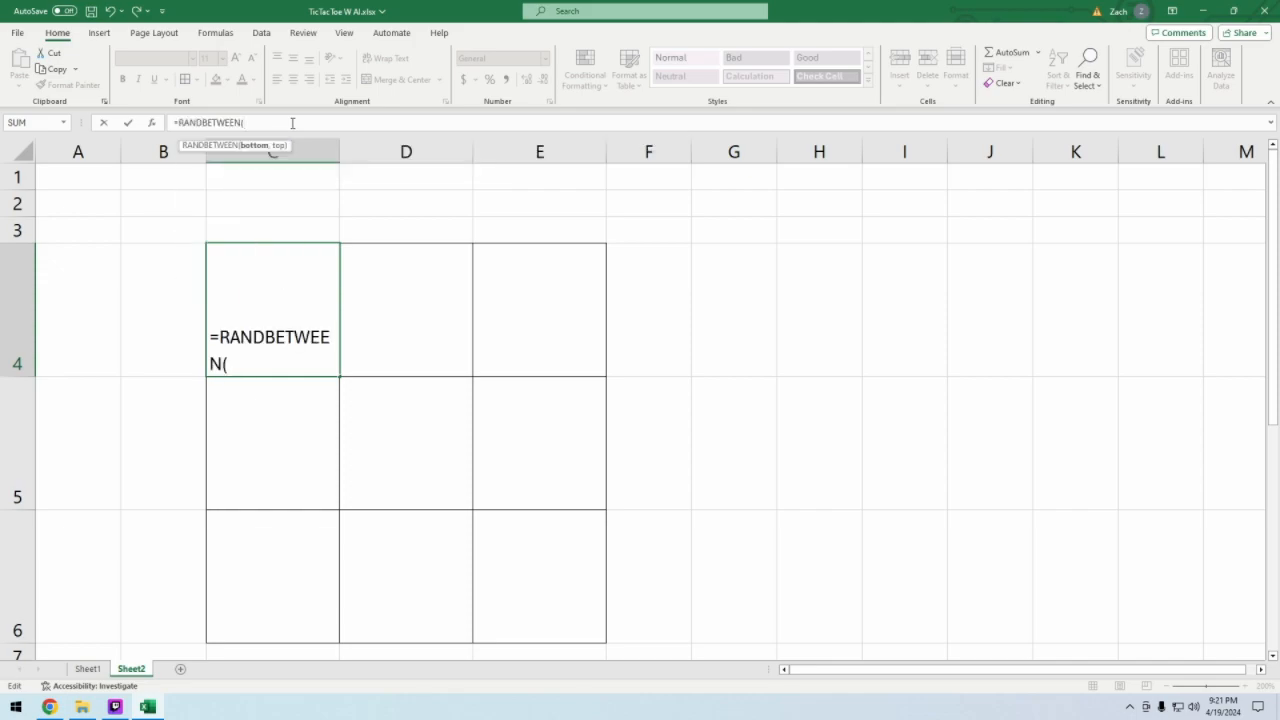
{"action": "type", "text": "1,6"}
{"action": "key", "text": "Return"}
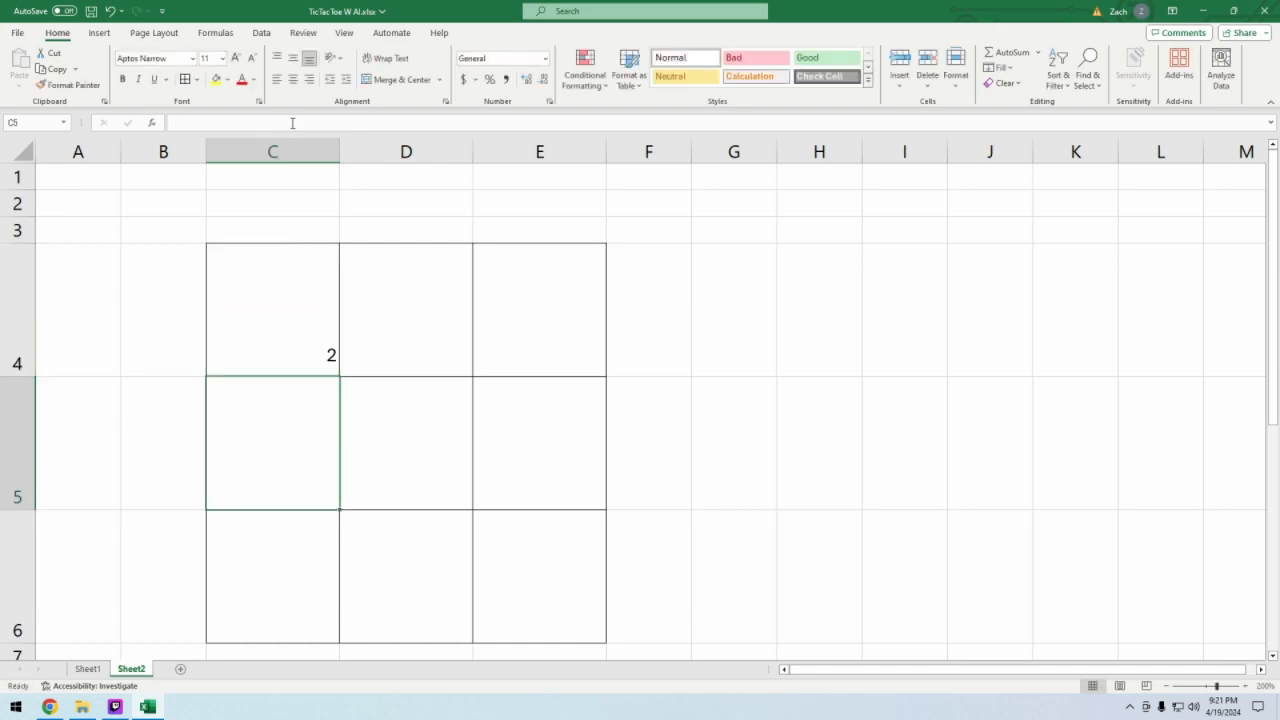
- Recalculate the sheet repeatedly to test how the RANDBETWEEN formula in cell C4 behaves
{"action": "key", "text": "Up"}
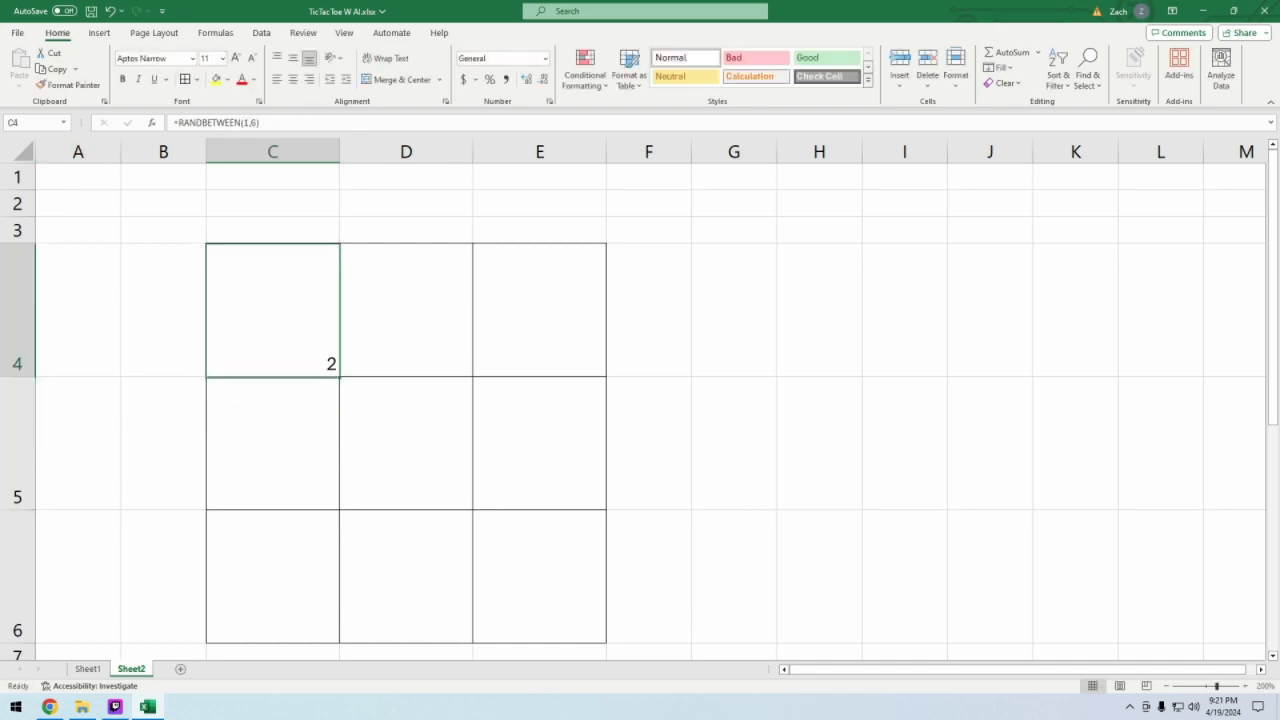
{"action": "key", "text": "F9"}
{"action": "key", "text": "F9"}
{"action": "key", "text": "F9"}
{"action": "key", "text": "F9"}
{"action": "key", "text": "F9"}
{"action": "key", "text": "F9"}
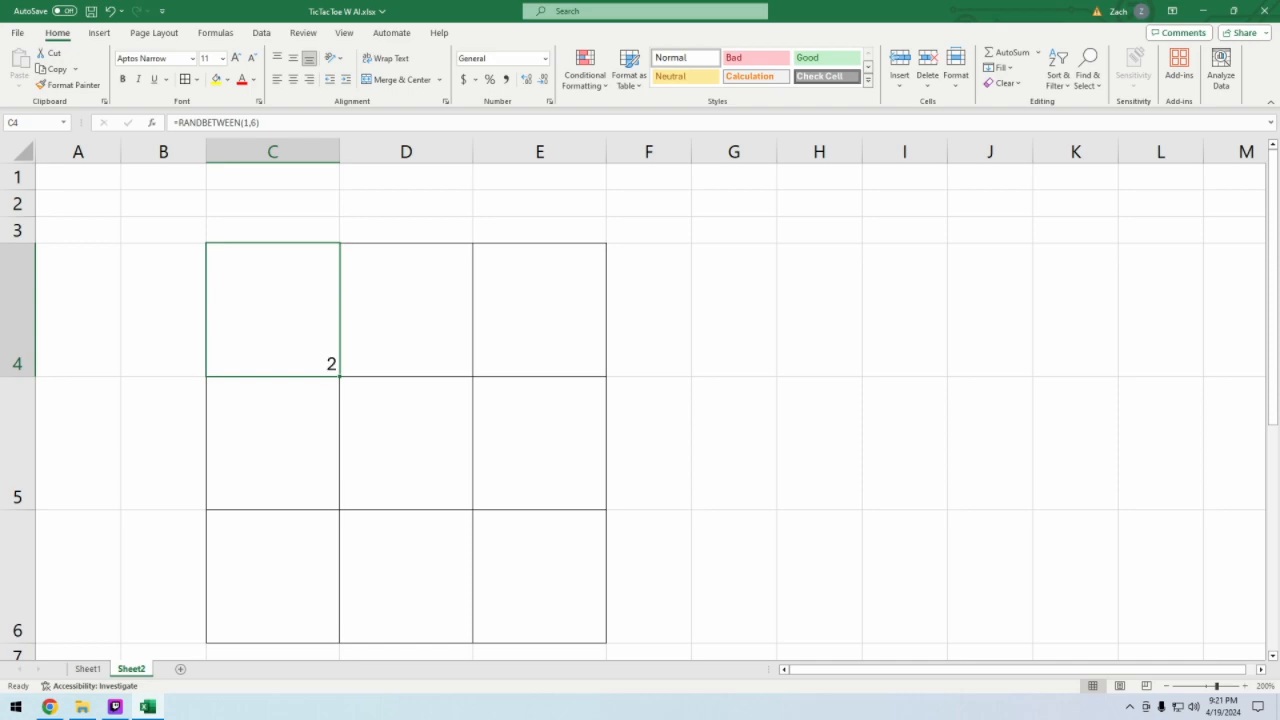
{"action": "key", "text": "F9"}
{"action": "key", "text": "F9"}
{"action": "key", "text": "F9"}
{"action": "key", "text": "F9"}
{"action": "key", "text": "F9"}
{"action": "key", "text": "F9"}
{"action": "key", "text": "F9"}
{"action": "key", "text": "F9"}
- Clear the RANDBETWEEN formula from the board range C4:E6, leaving its function arguments unchanged beforehand
{"action": "left_click_drag", "start_coordinate": [272, 310], "coordinate": [497, 574]}
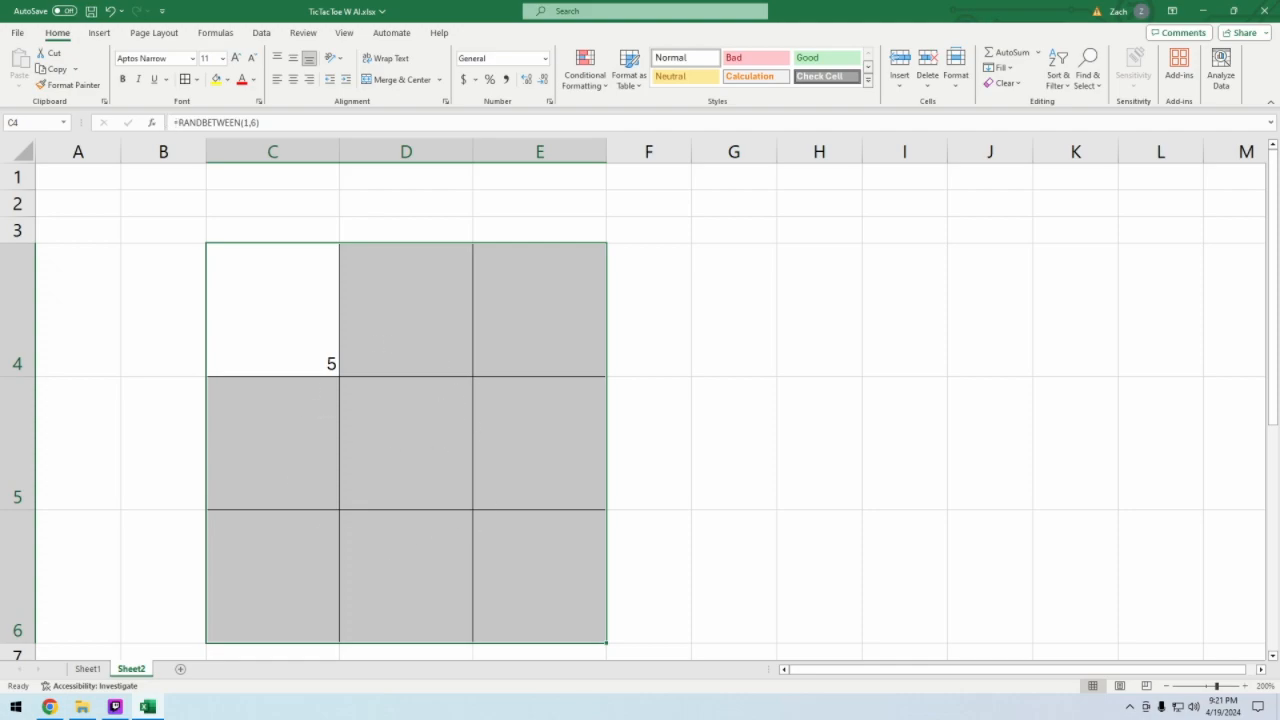
{"action": "left_click", "coordinate": [273, 311]}
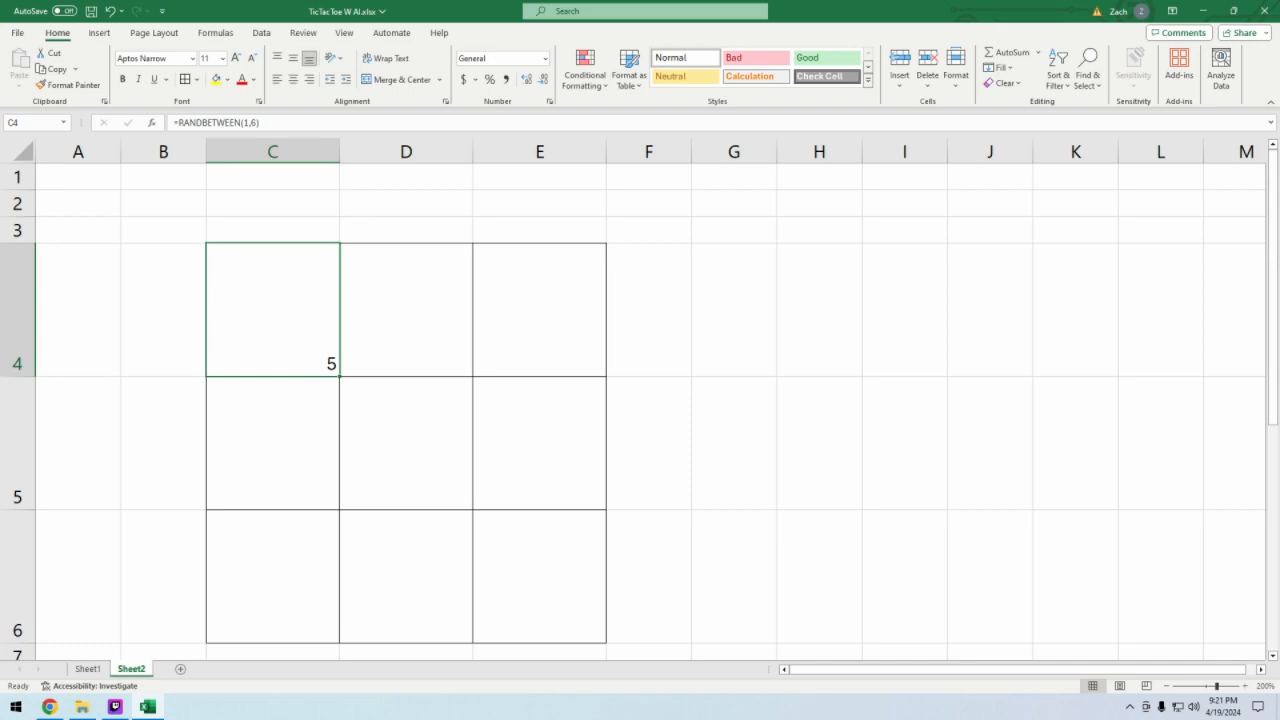
{"action": "mouse_move", "coordinate": [273, 311]}
{"action": "left_mouse_down"}
{"action": "mouse_move", "coordinate": [560, 640]}
{"action": "mouse_move", "coordinate": [553, 618]}
{"action": "left_mouse_up"}
{"action": "key", "text": "shift+F3"}
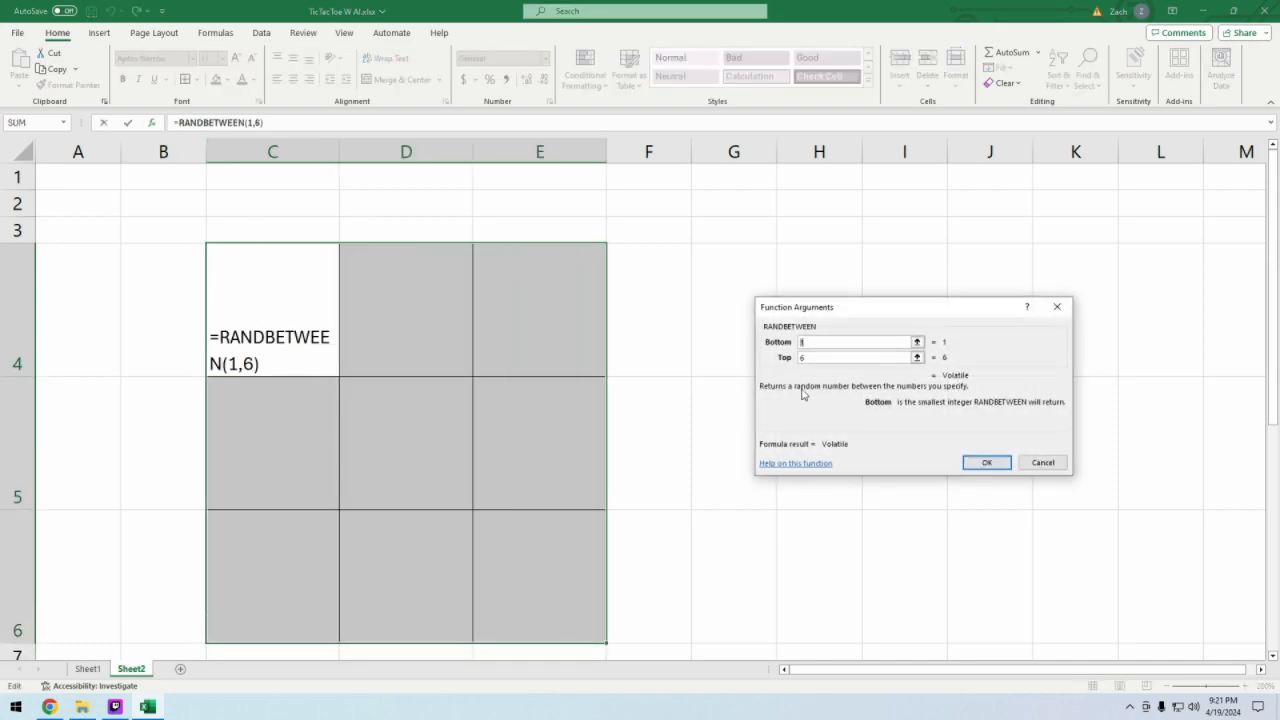
{"action": "left_click", "coordinate": [1043, 462]}
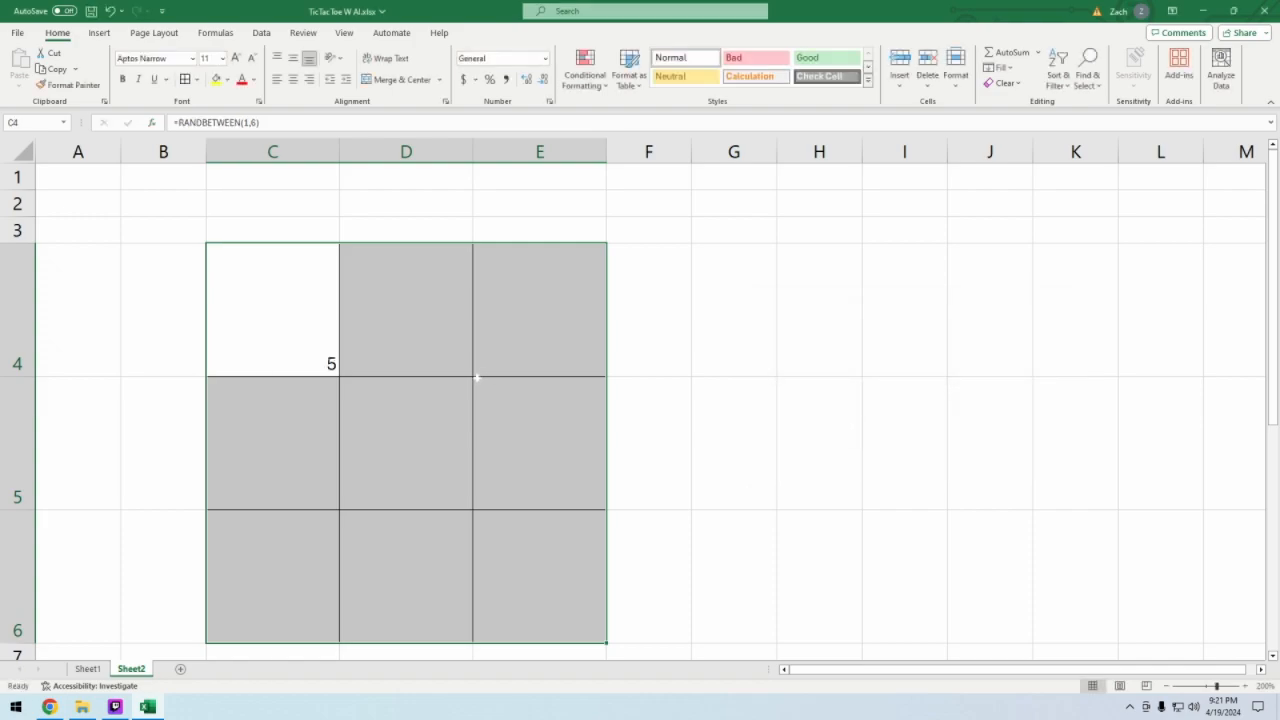
{"action": "key", "text": "Delete"}
- For cells C4:E6, search the functions for "rand" and insert RANDARRAY, moving its arguments dialog closer to the board
{"action": "left_click", "coordinate": [152, 122]}
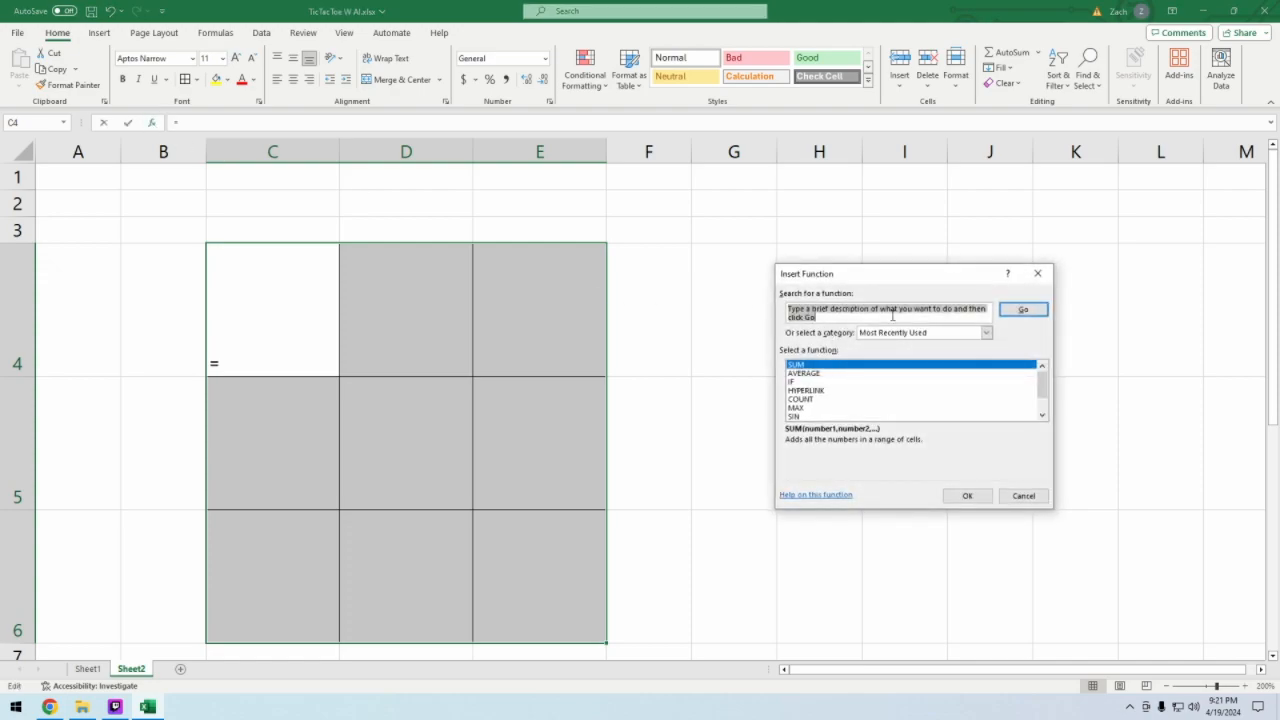
{"action": "type", "text": "rand"}
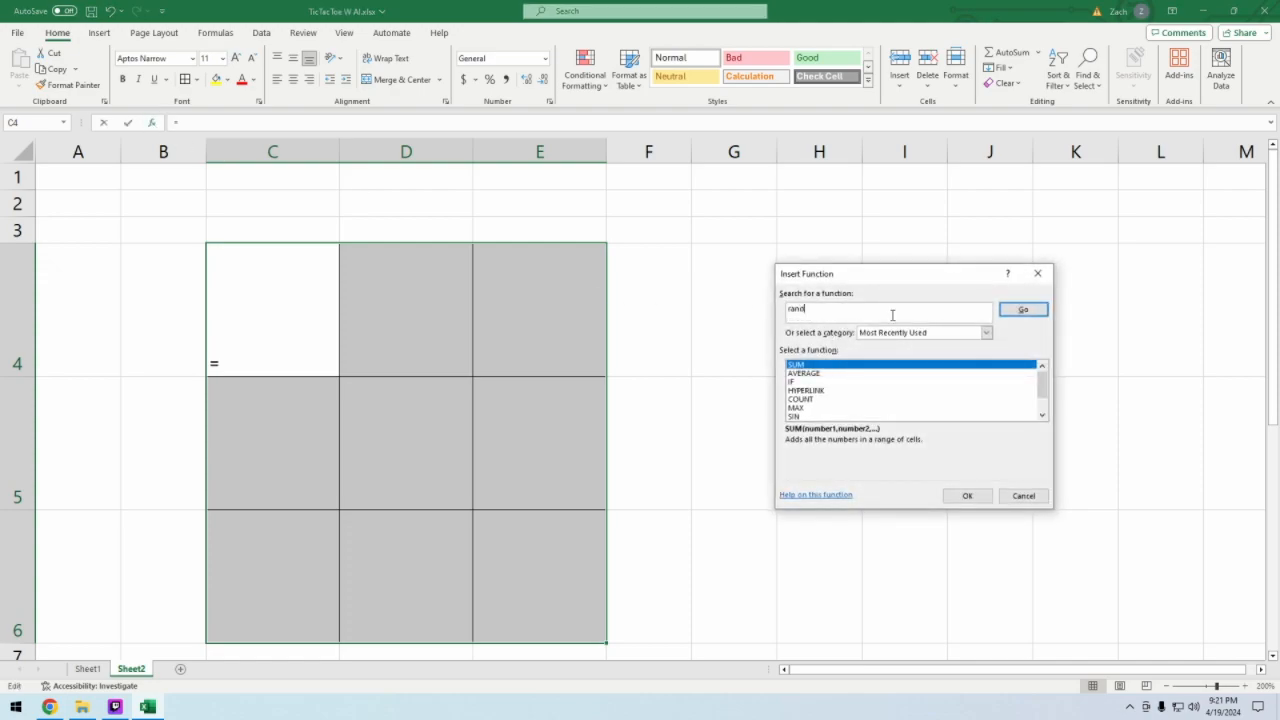
{"action": "key", "text": "Return"}
{"action": "left_click", "coordinate": [823, 383]}
{"action": "double_click", "coordinate": [823, 373]}
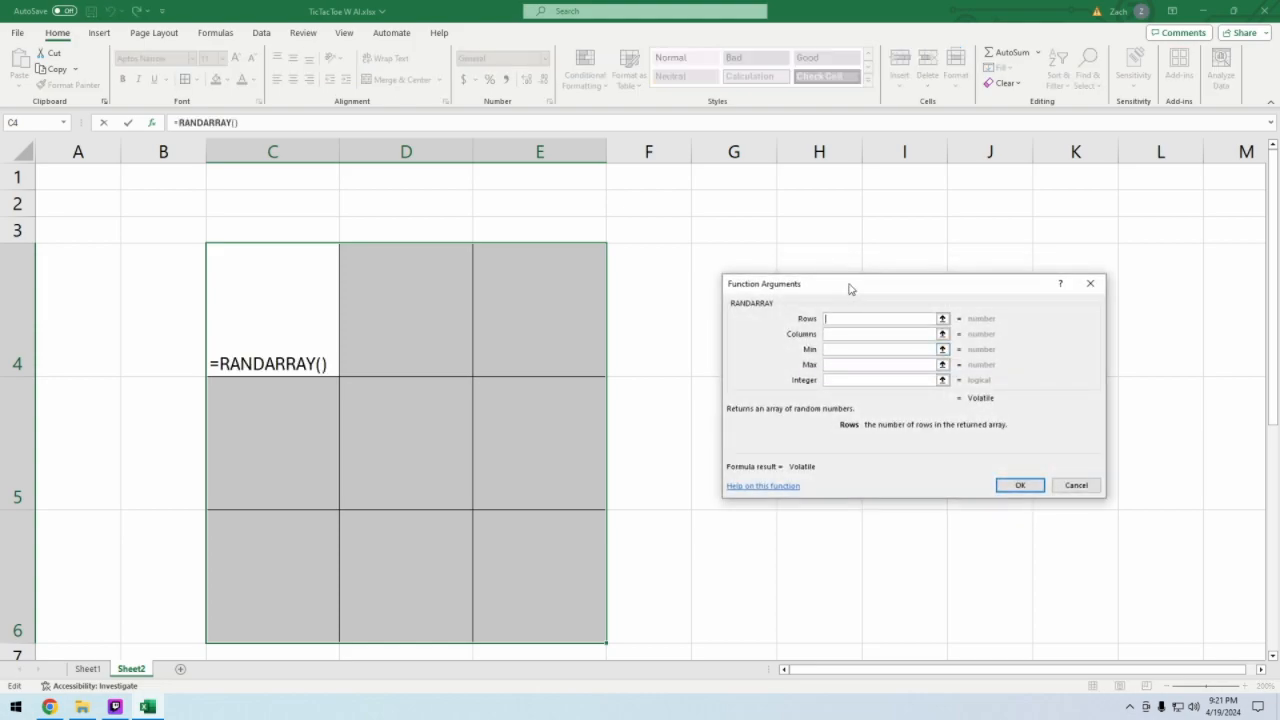
{"action": "left_click_drag", "start_coordinate": [849, 289], "coordinate": [763, 259]}
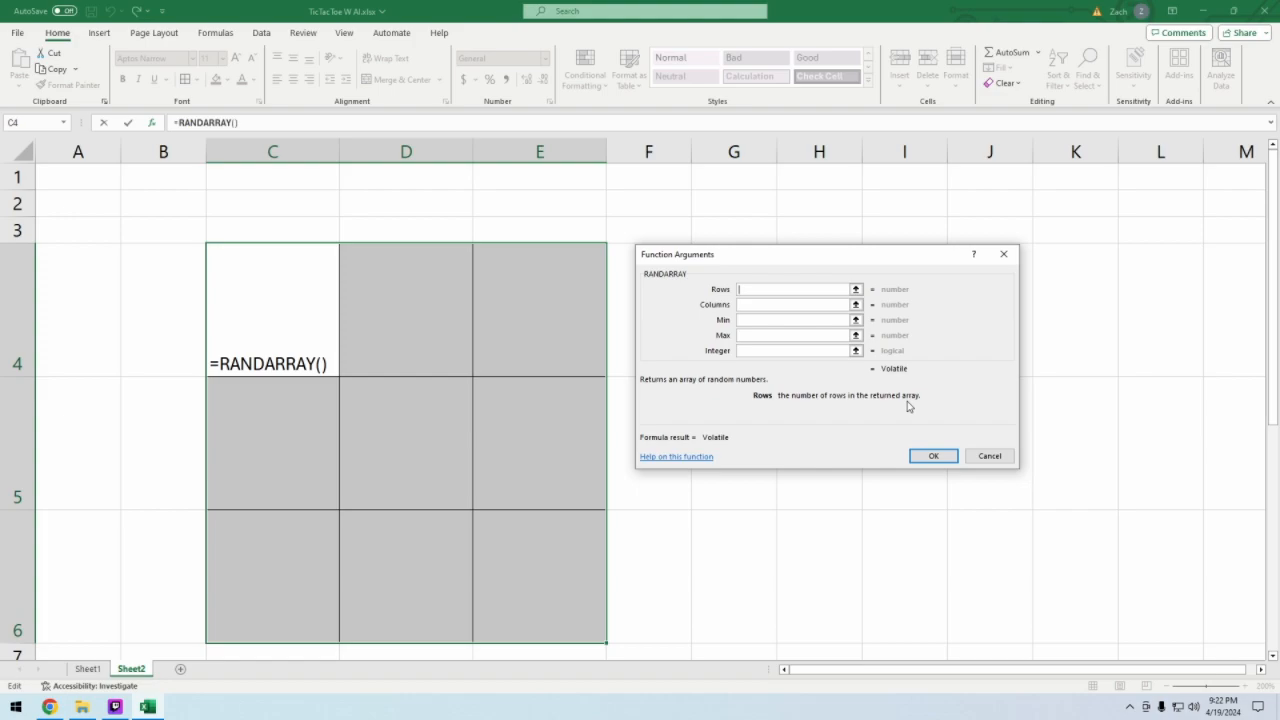
- Set RANDARRAY to 3 rows, 3 columns, minimum 1, maximum 9 and Integer 1, and apply it to the board
{"action": "type", "text": "3"}
{"action": "left_click", "coordinate": [800, 304]}
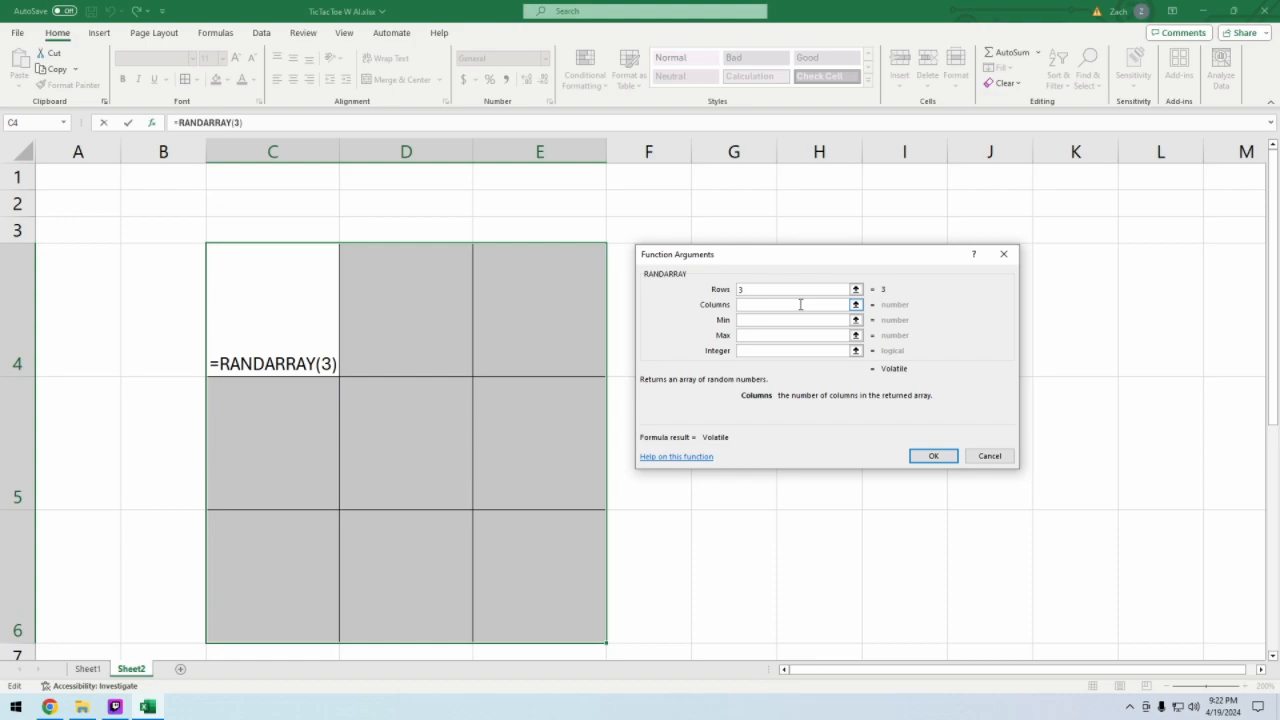
{"action": "type", "text": "3"}
{"action": "left_click", "coordinate": [798, 321]}
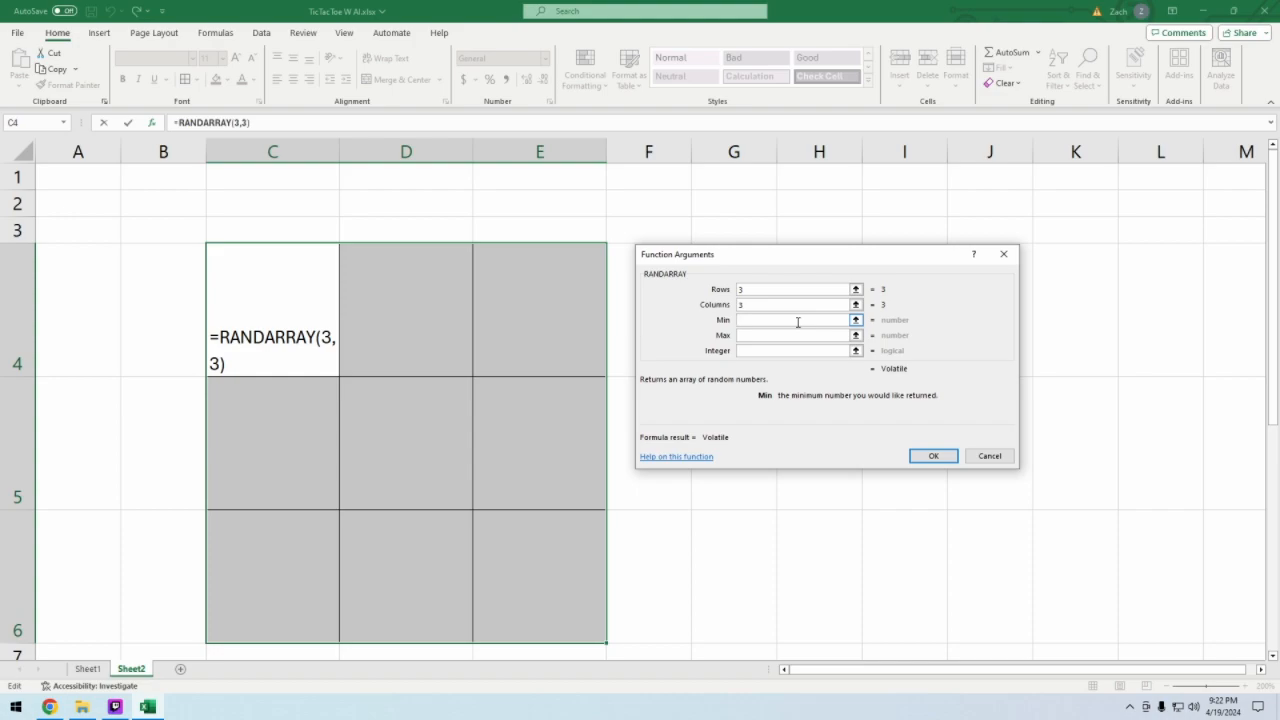
{"action": "type", "text": "1"}
{"action": "left_click", "coordinate": [797, 337]}
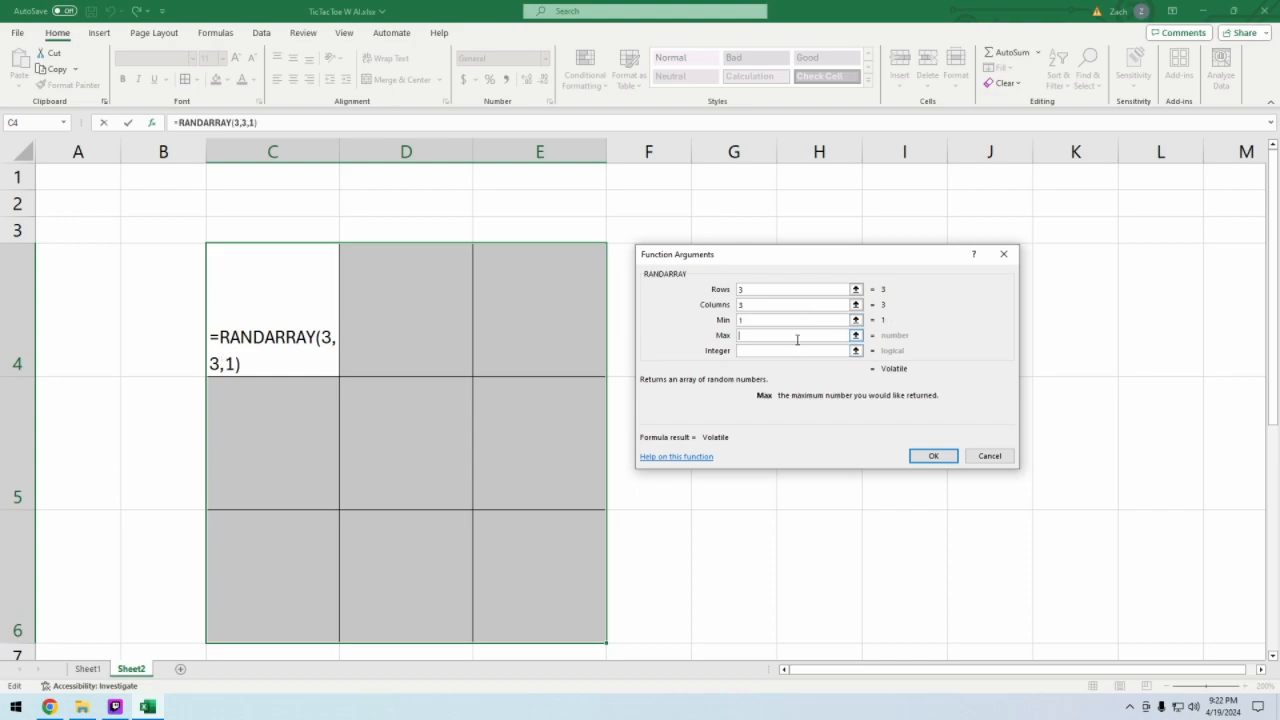
{"action": "type", "text": "9"}
{"action": "left_click", "coordinate": [793, 350]}
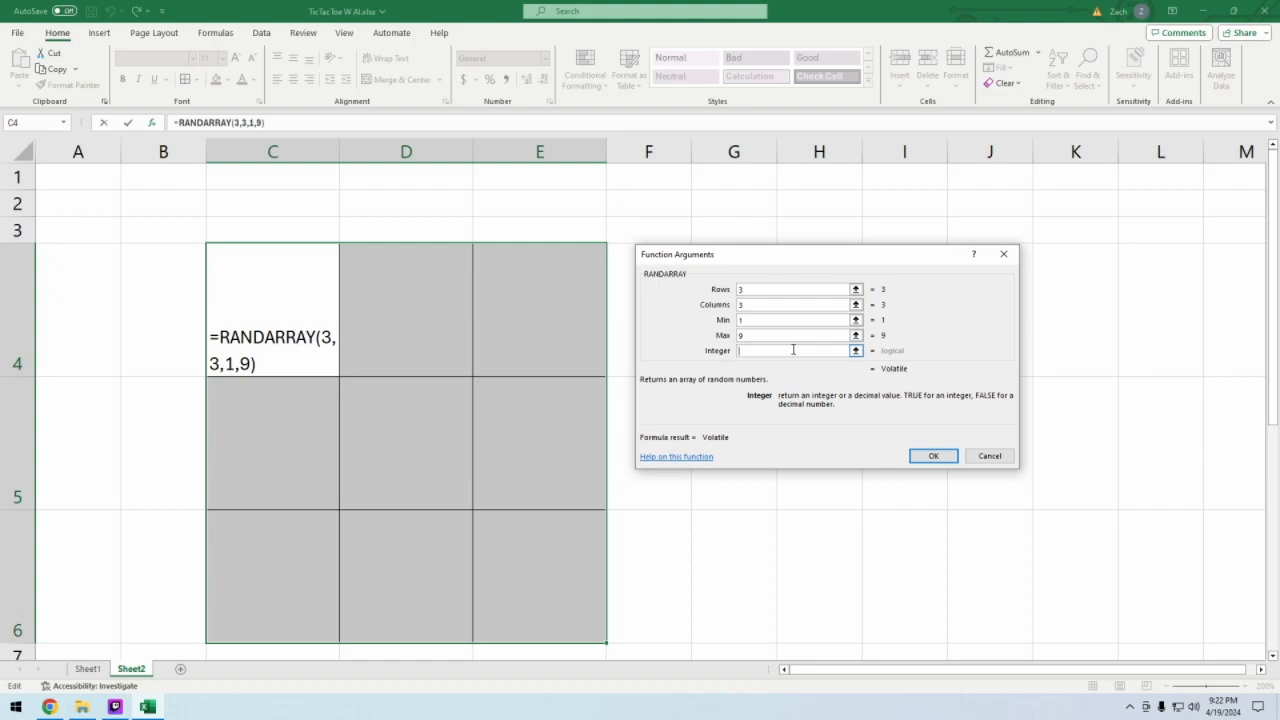
{"action": "type", "text": "1"}
{"action": "left_click", "coordinate": [933, 456]}
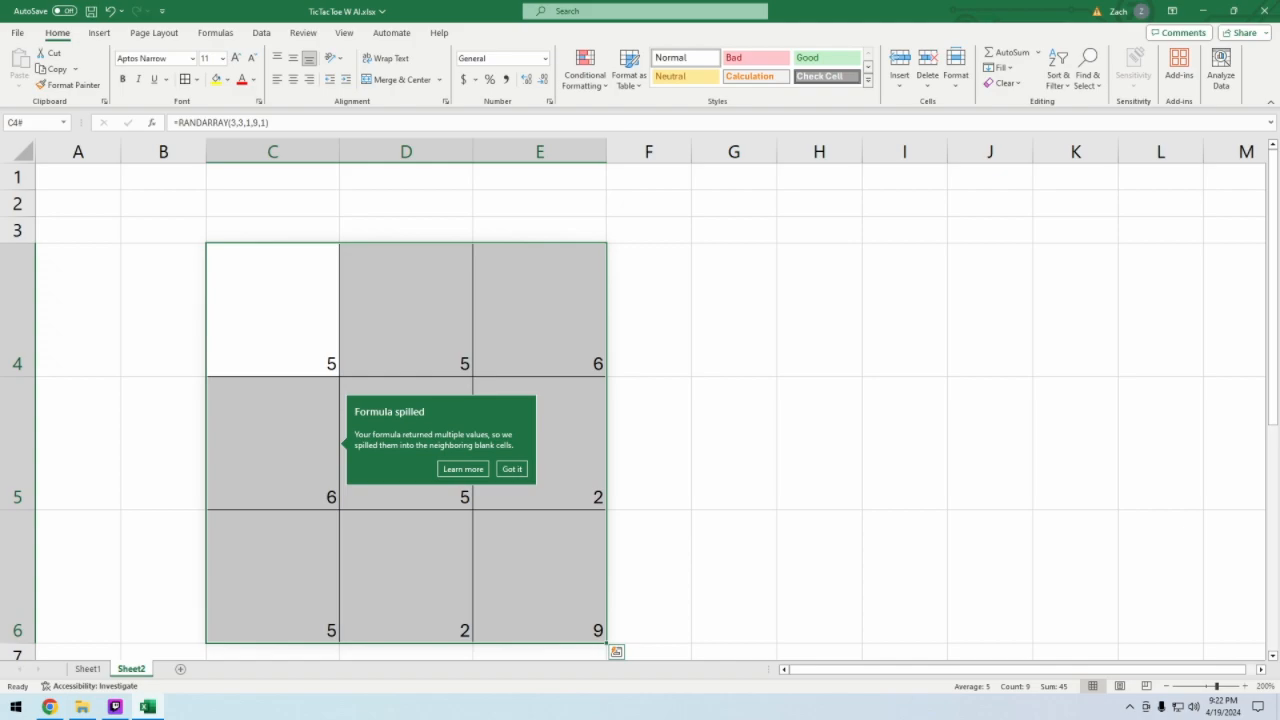
- Examine how the RANDARRAY formula spills across the board by comparing the formulas of C4, D4 and E4
{"action": "left_click", "coordinate": [819, 443]}
{"action": "scroll", "coordinate": [640, 400], "scroll_direction": "down", "scroll_amount": 1}
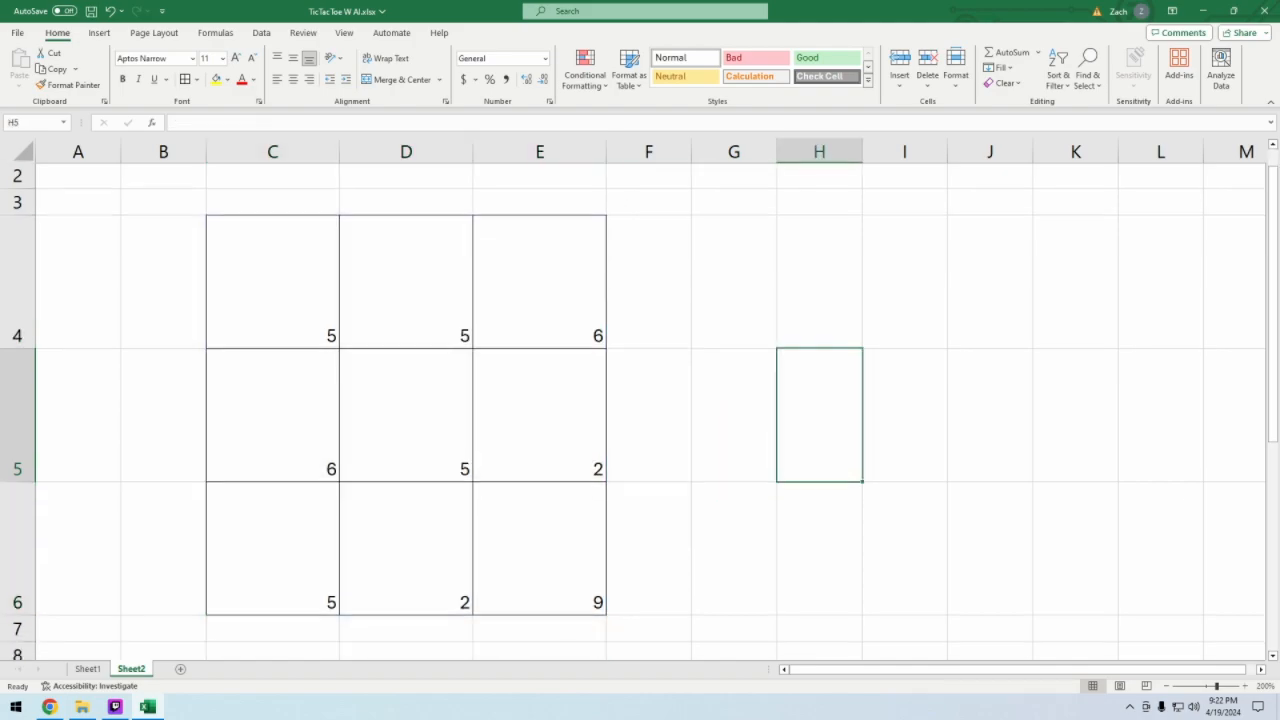
{"action": "scroll", "coordinate": [640, 400], "scroll_direction": "up", "scroll_amount": 1}
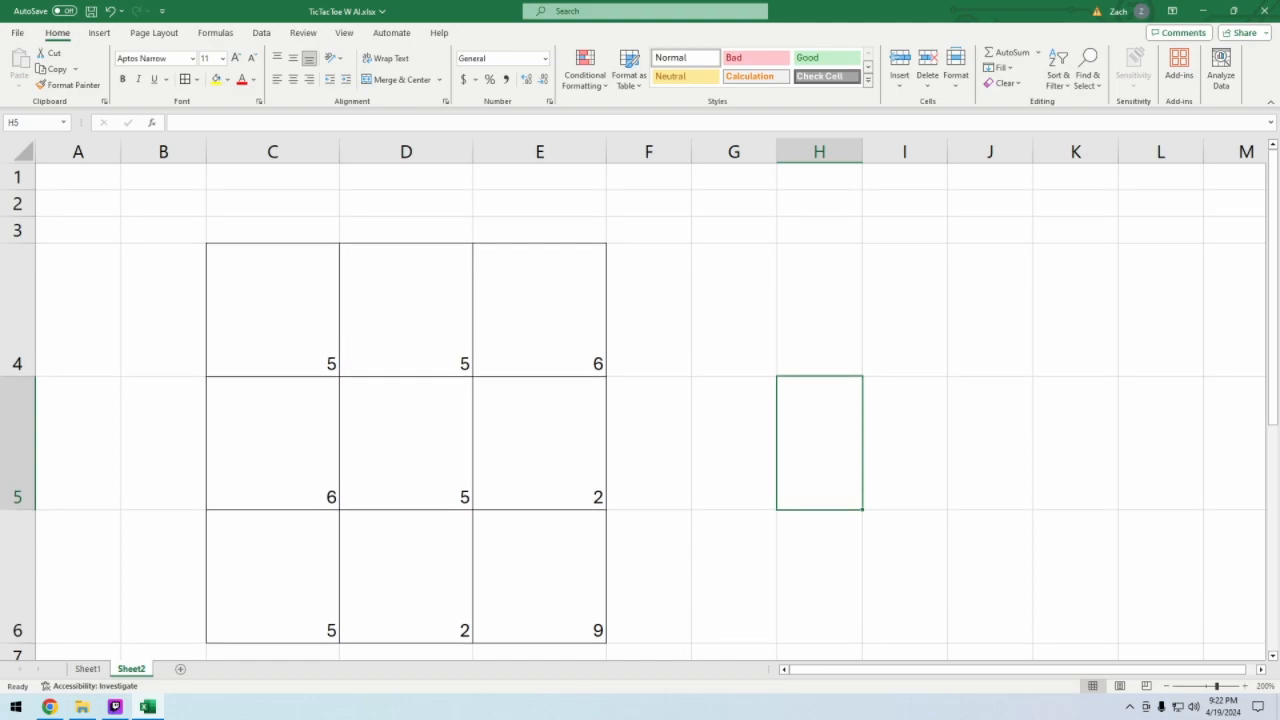
{"action": "left_click", "coordinate": [406, 310]}
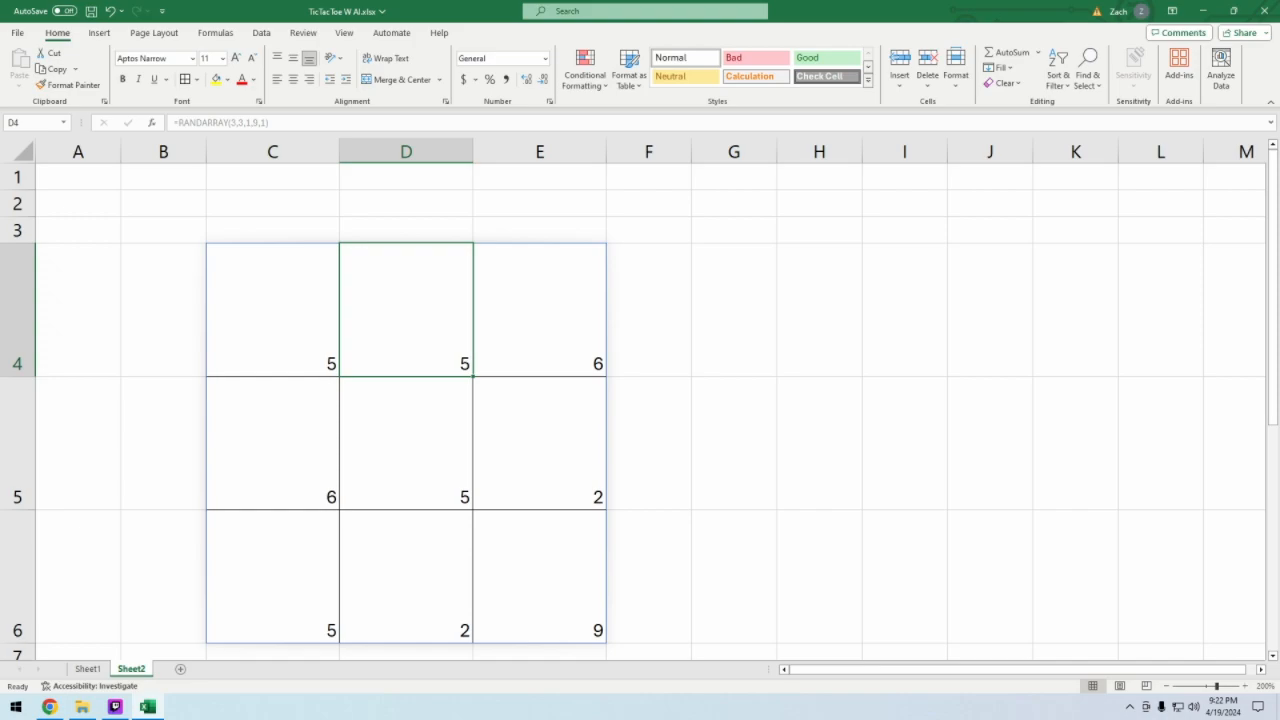
{"action": "left_click", "coordinate": [272, 310]}
{"action": "left_click", "coordinate": [540, 310]}
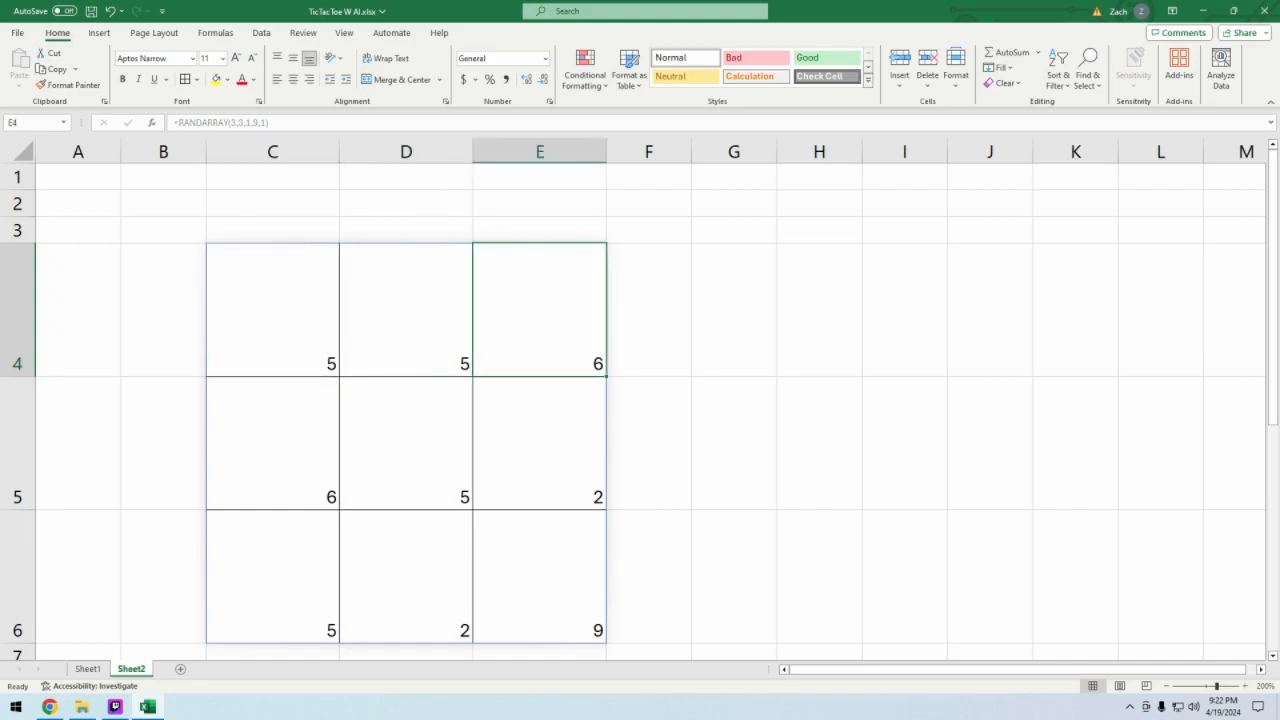
{"action": "left_click", "coordinate": [272, 310]}
{"action": "left_click", "coordinate": [406, 310]}
{"action": "left_click", "coordinate": [272, 310]}
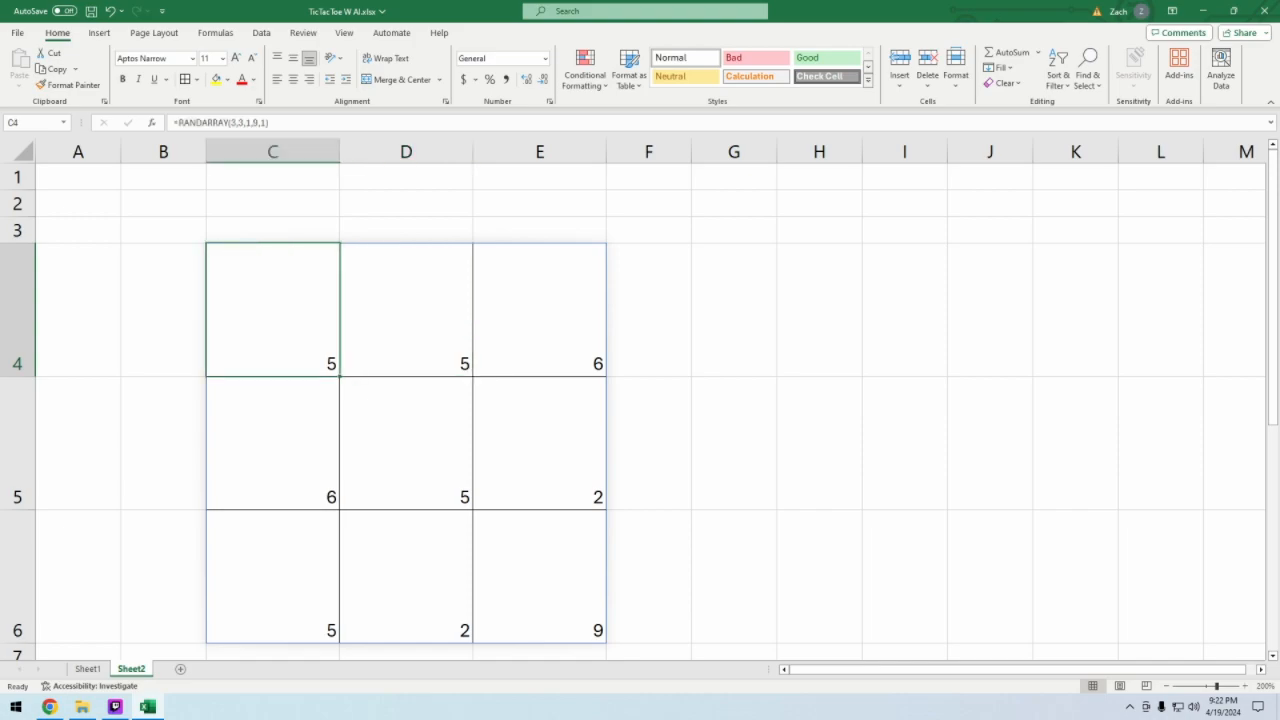
{"action": "left_click", "coordinate": [406, 310]}
{"action": "left_click", "coordinate": [734, 310]}
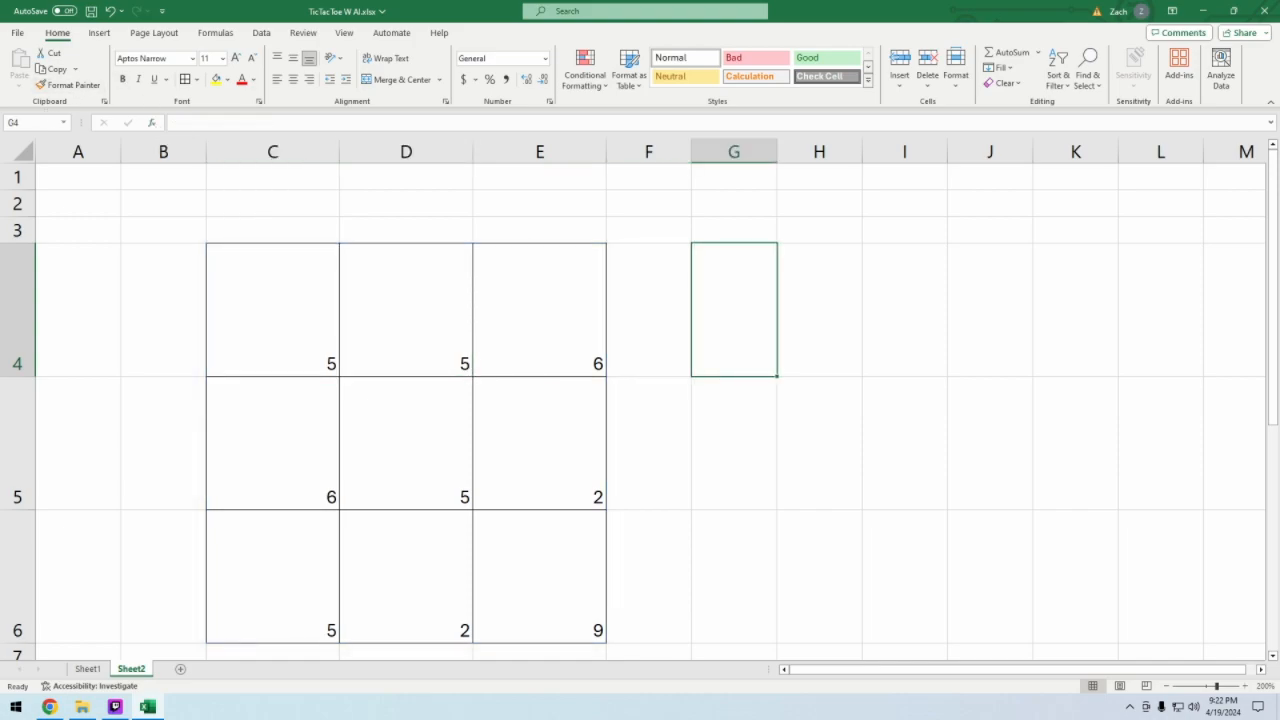
{"action": "left_click", "coordinate": [272, 310]}
{"action": "left_click", "coordinate": [406, 310]}
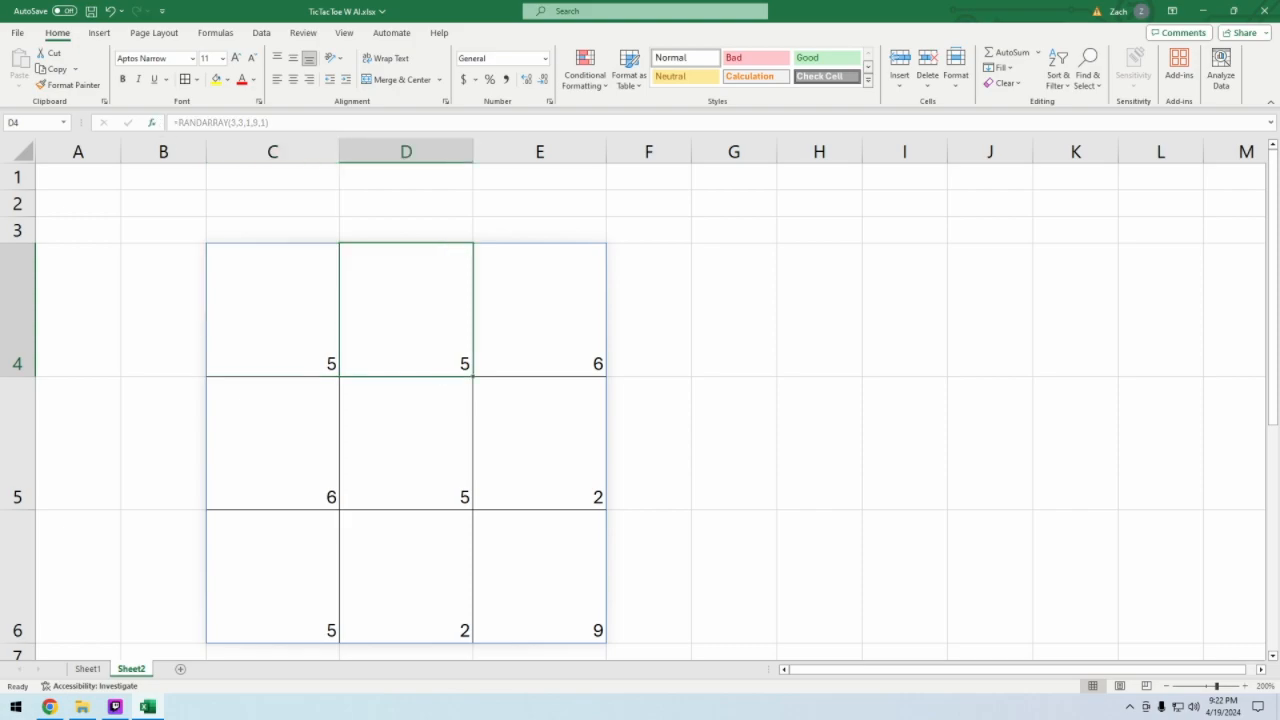
{"action": "left_click", "coordinate": [272, 310]}
{"action": "left_click_drag", "start_coordinate": [272, 310], "coordinate": [563, 623]}
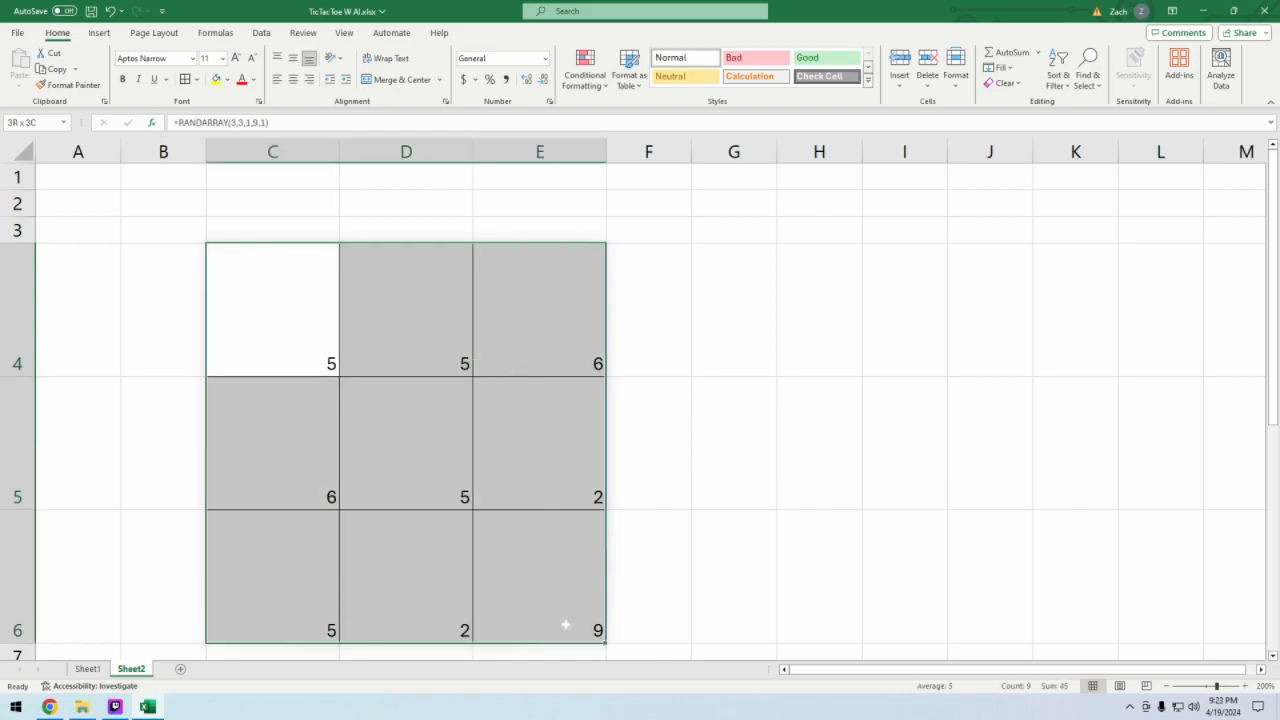
- Check whether the spilled cell D4 can be edited, and compare the formulas in rows 4 and 5 with C4
{"action": "left_click", "coordinate": [411, 334]}
{"action": "left_click", "coordinate": [293, 125]}
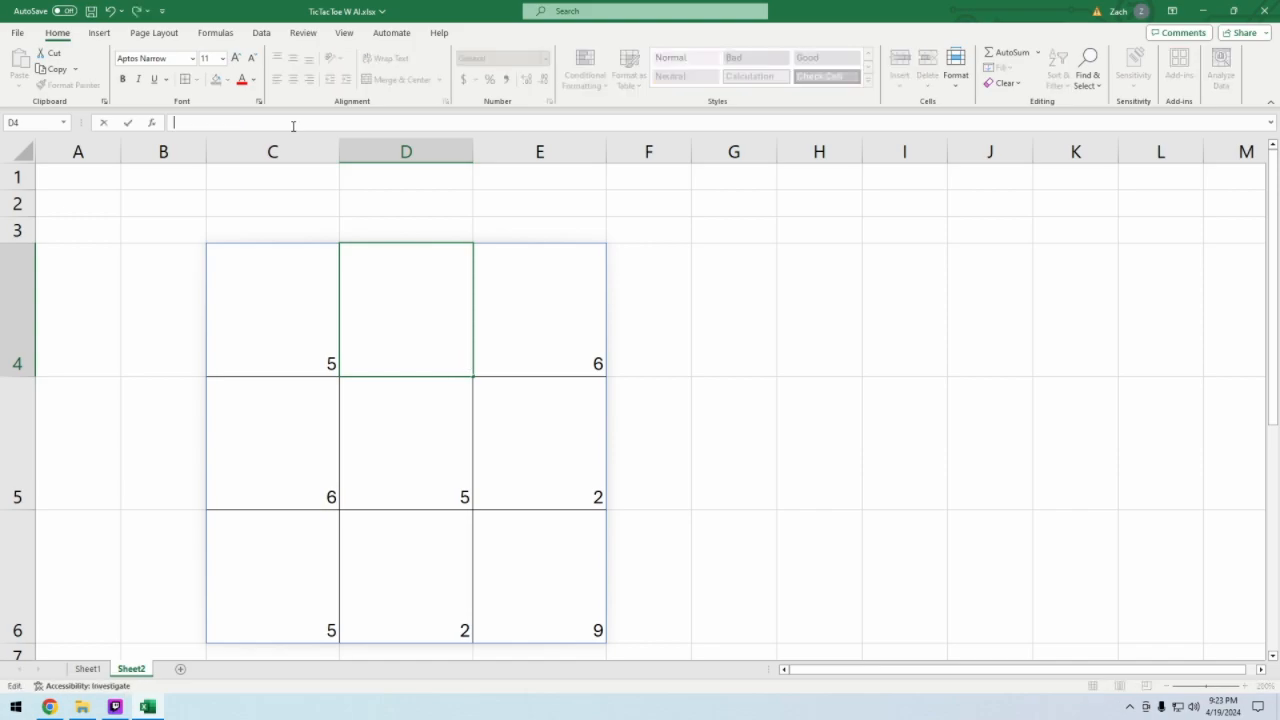
{"action": "left_click", "coordinate": [820, 440]}
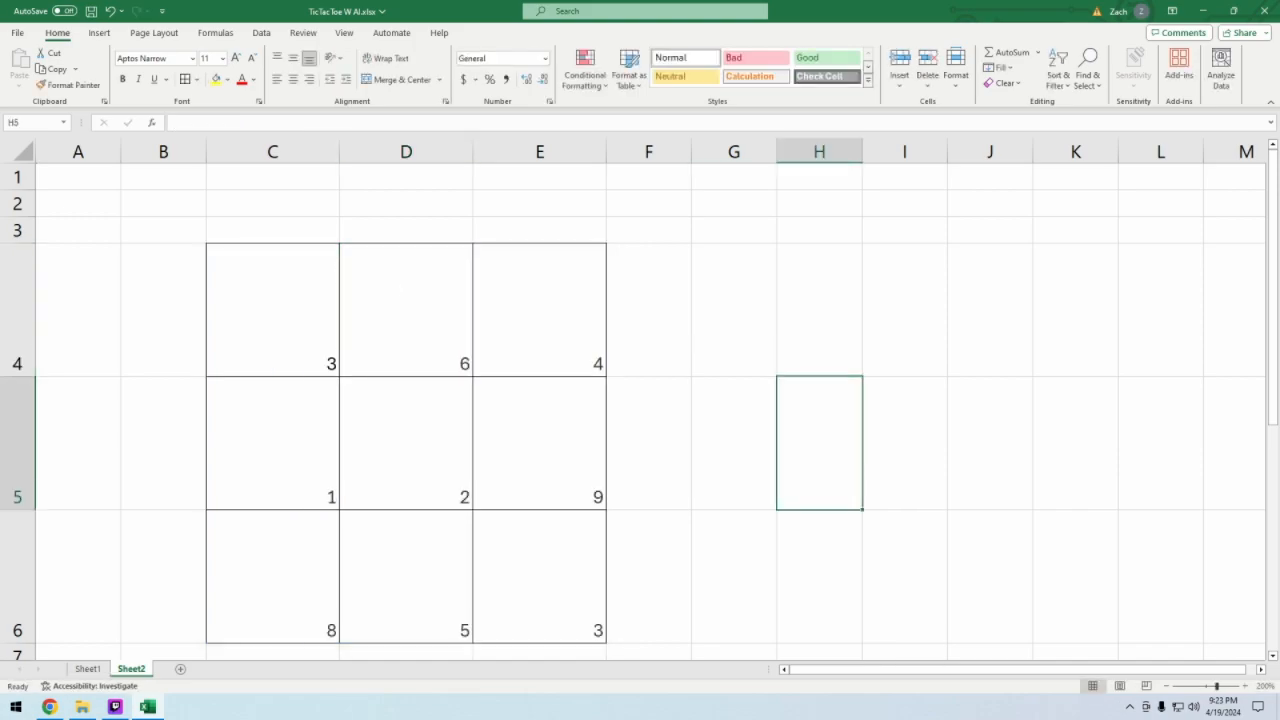
{"action": "left_click", "coordinate": [404, 312]}
{"action": "left_click", "coordinate": [274, 310]}
{"action": "key", "text": "Down"}
{"action": "key", "text": "Right"}
{"action": "key", "text": "Right"}
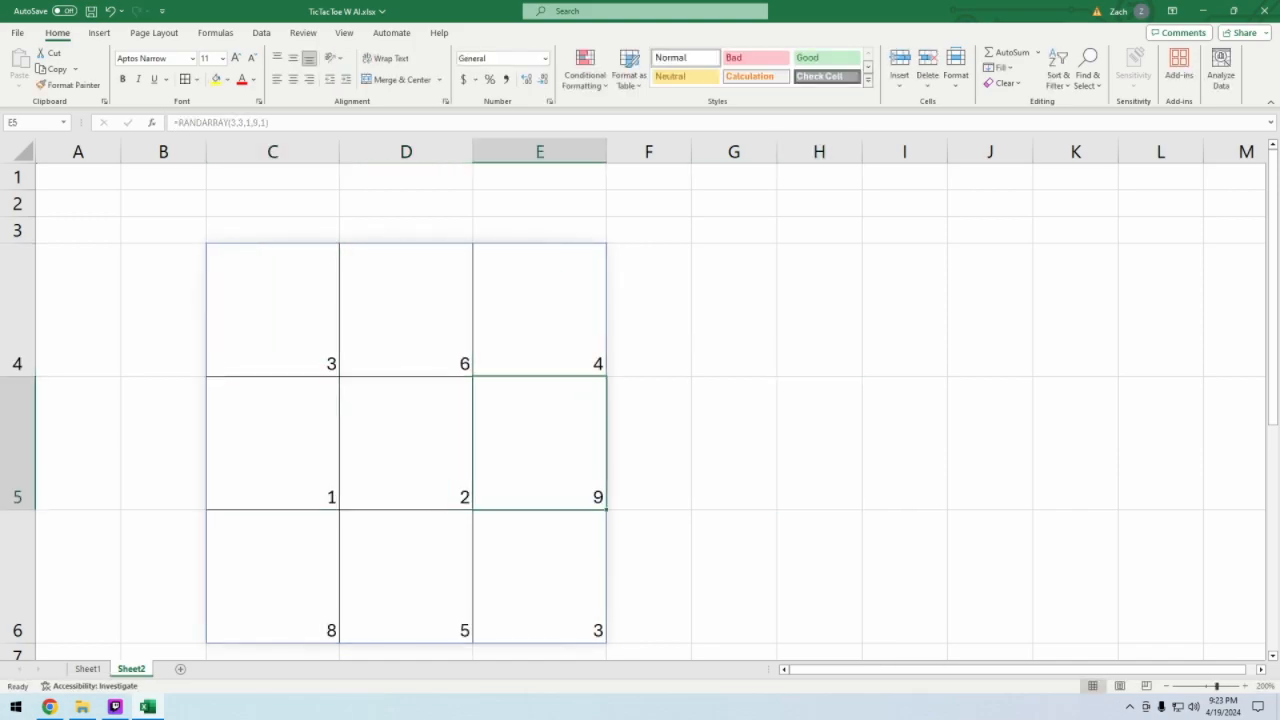
{"action": "key", "text": "Up"}
{"action": "key", "text": "Left"}
{"action": "key", "text": "Left"}
{"action": "key", "text": "Left"}
{"action": "key", "text": "Right"}
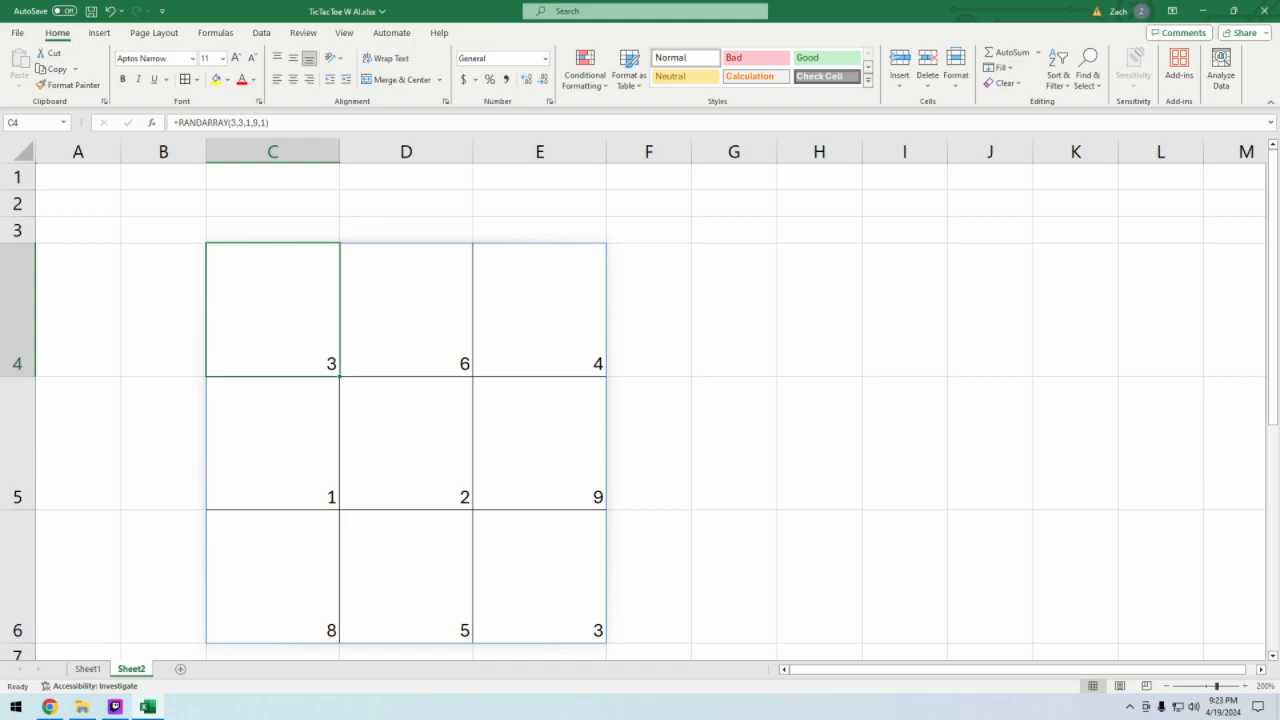
- Enter a CONCATENATE formula in G4 that joins the board's first row, using C4, D4 and E4
{"action": "left_click", "coordinate": [734, 310]}
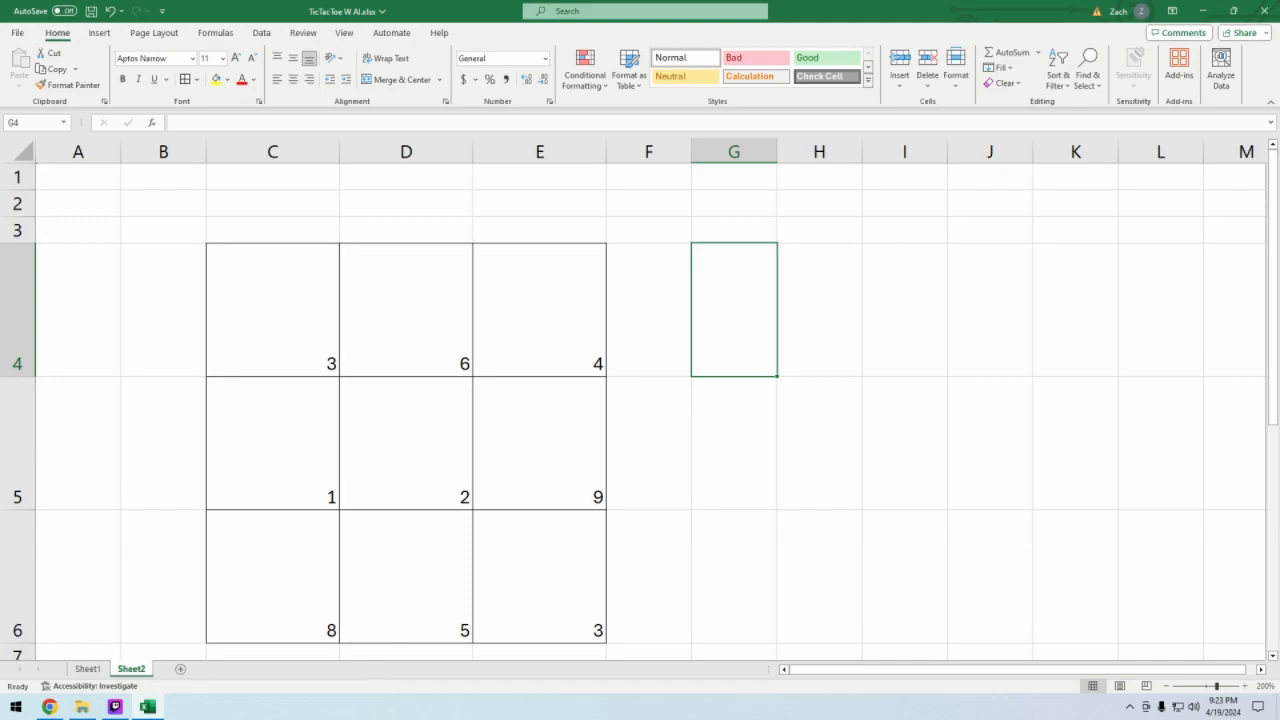
{"action": "left_click", "coordinate": [347, 124]}
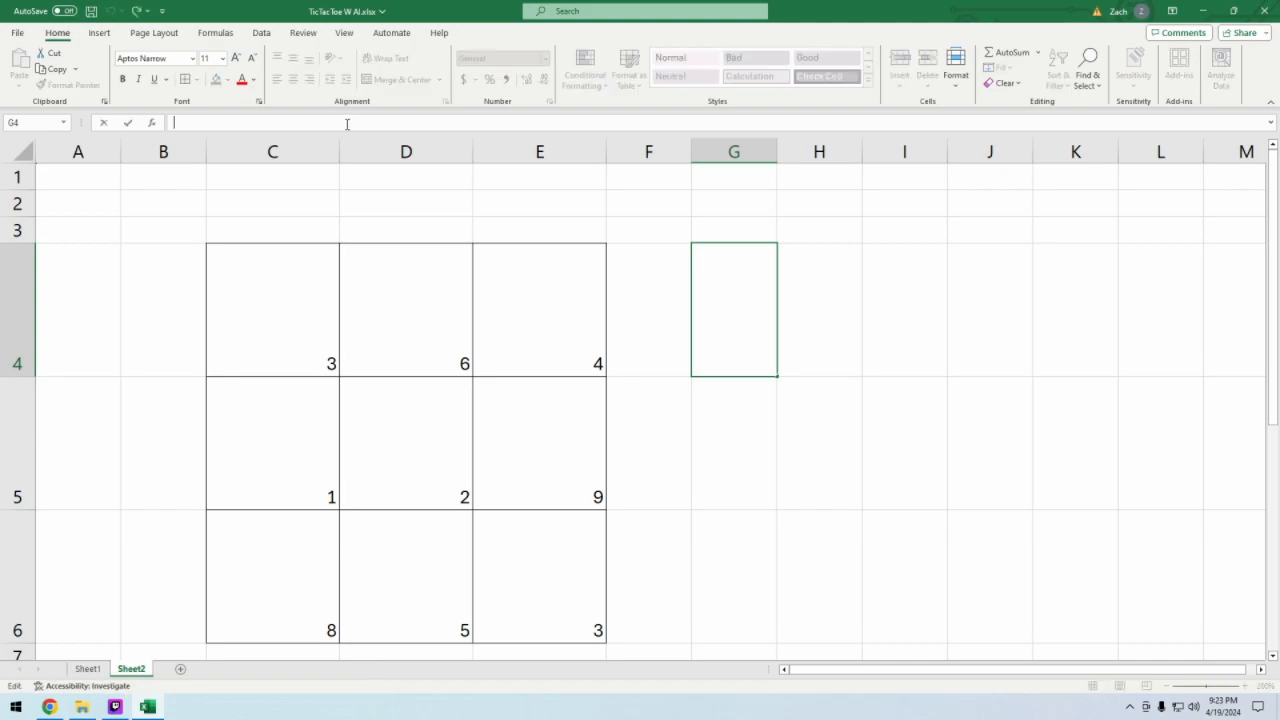
{"action": "type", "text": "=can"}
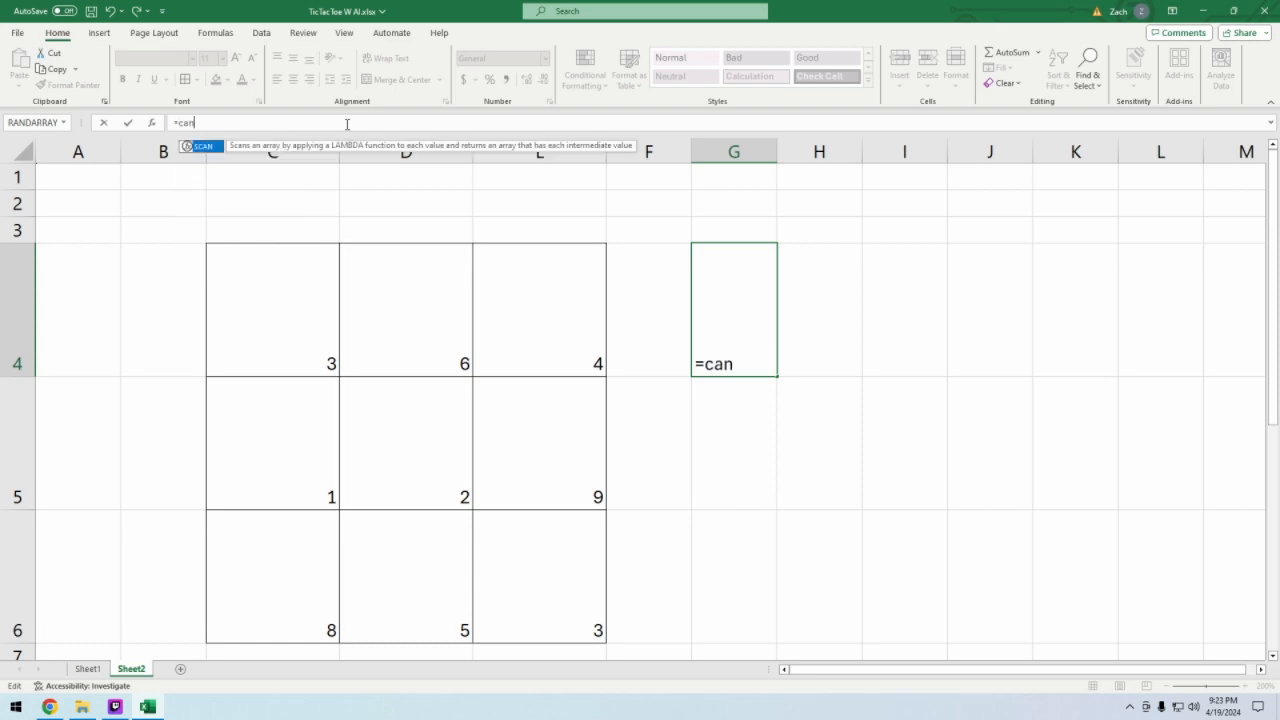
{"action": "key", "text": "BackSpace"}
{"action": "key", "text": "BackSpace"}
{"action": "key", "text": "BackSpace"}
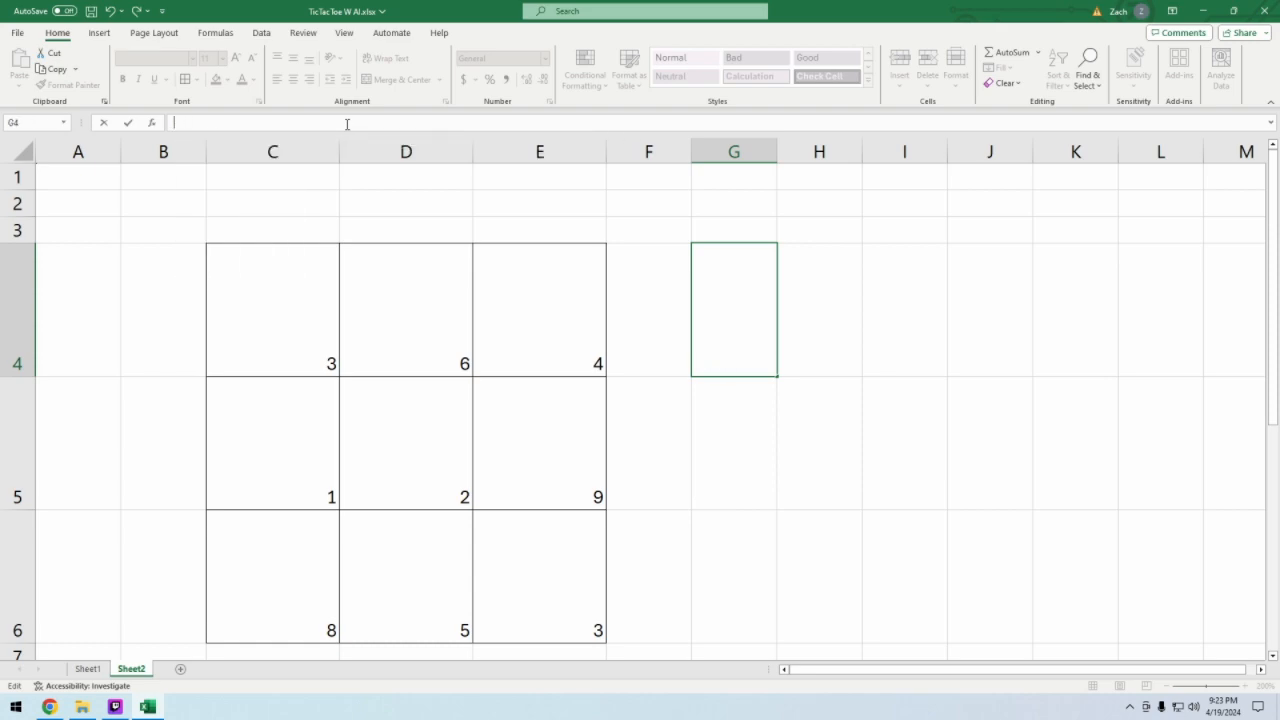
{"action": "type", "text": "con"}
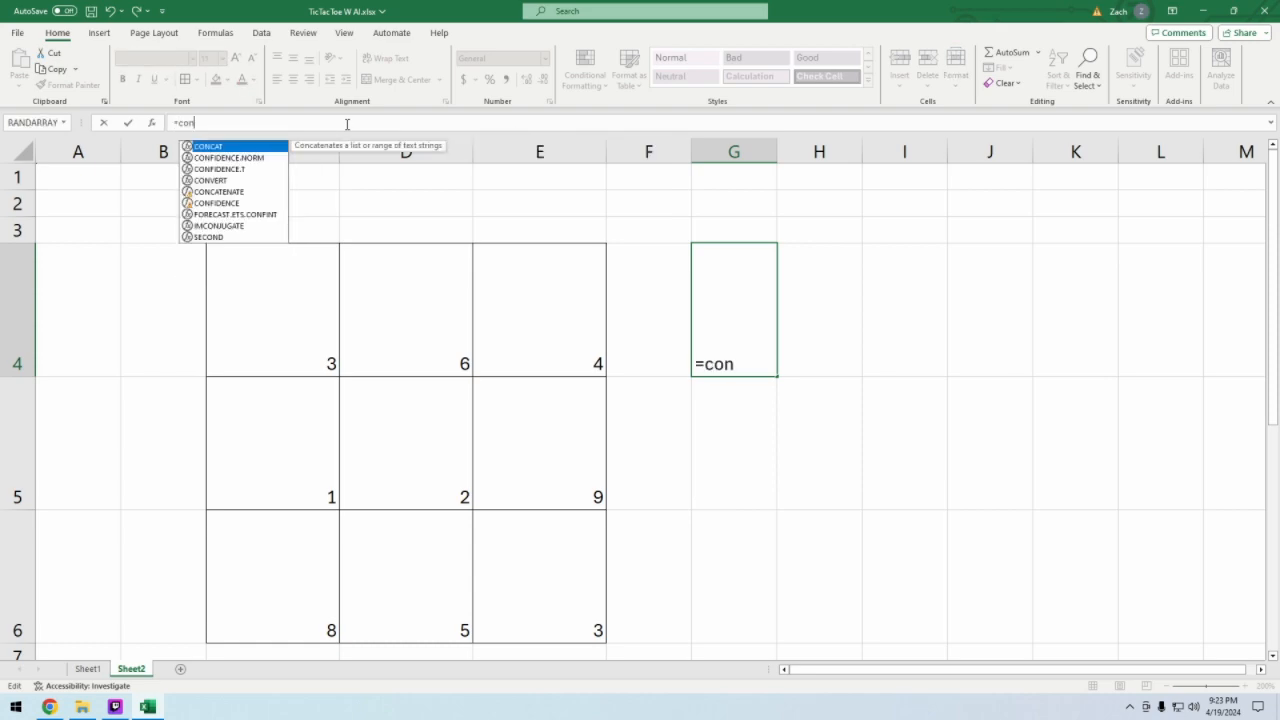
{"action": "type", "text": "ca"}
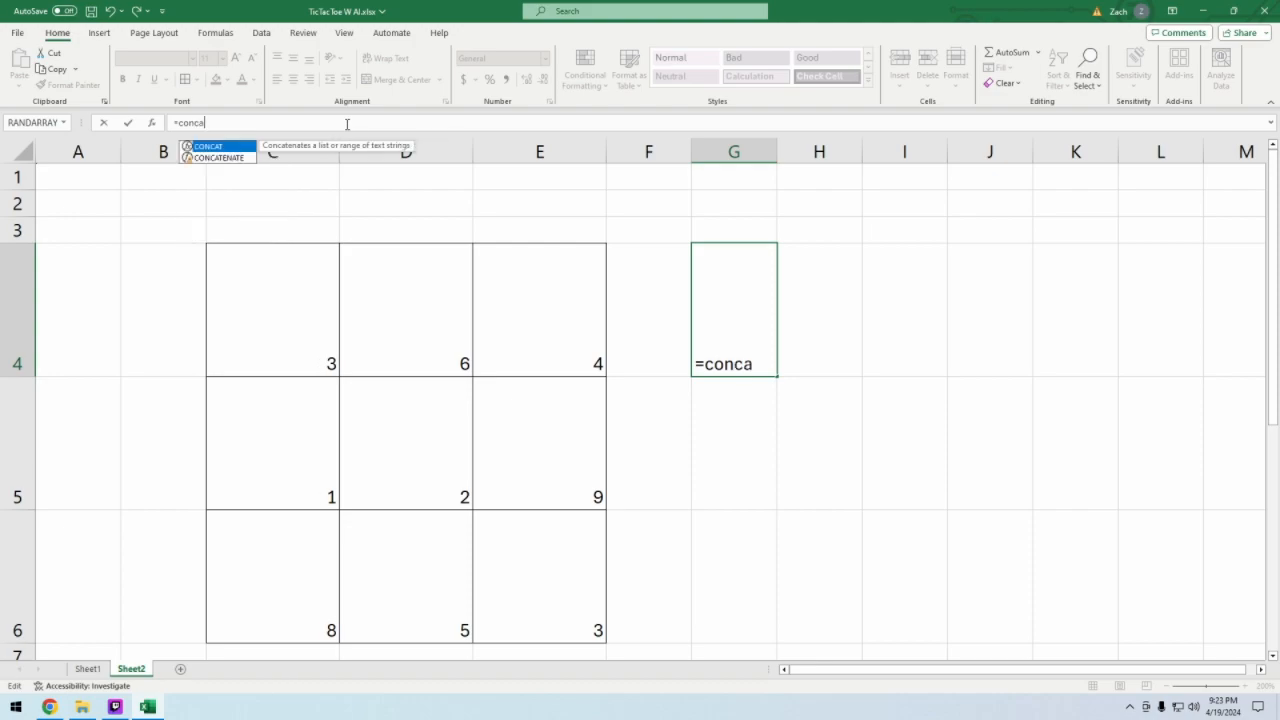
{"action": "key", "text": "Down"}
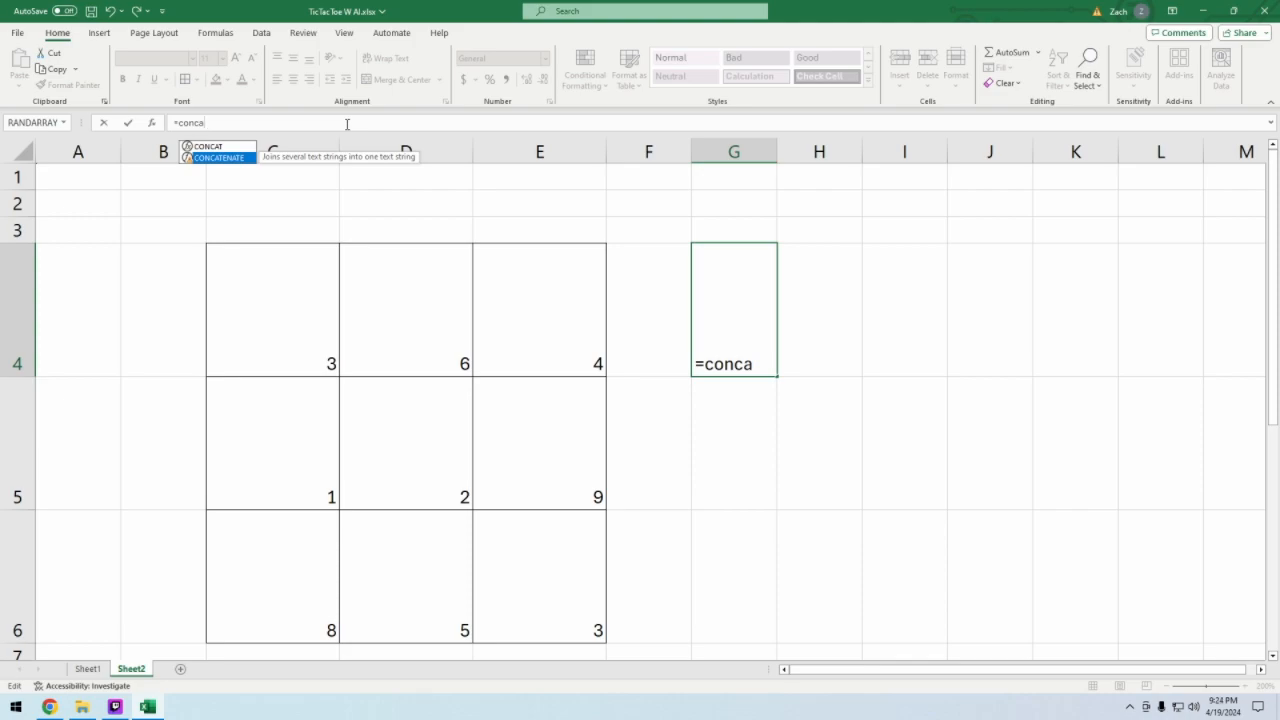
{"action": "key", "text": "Tab"}
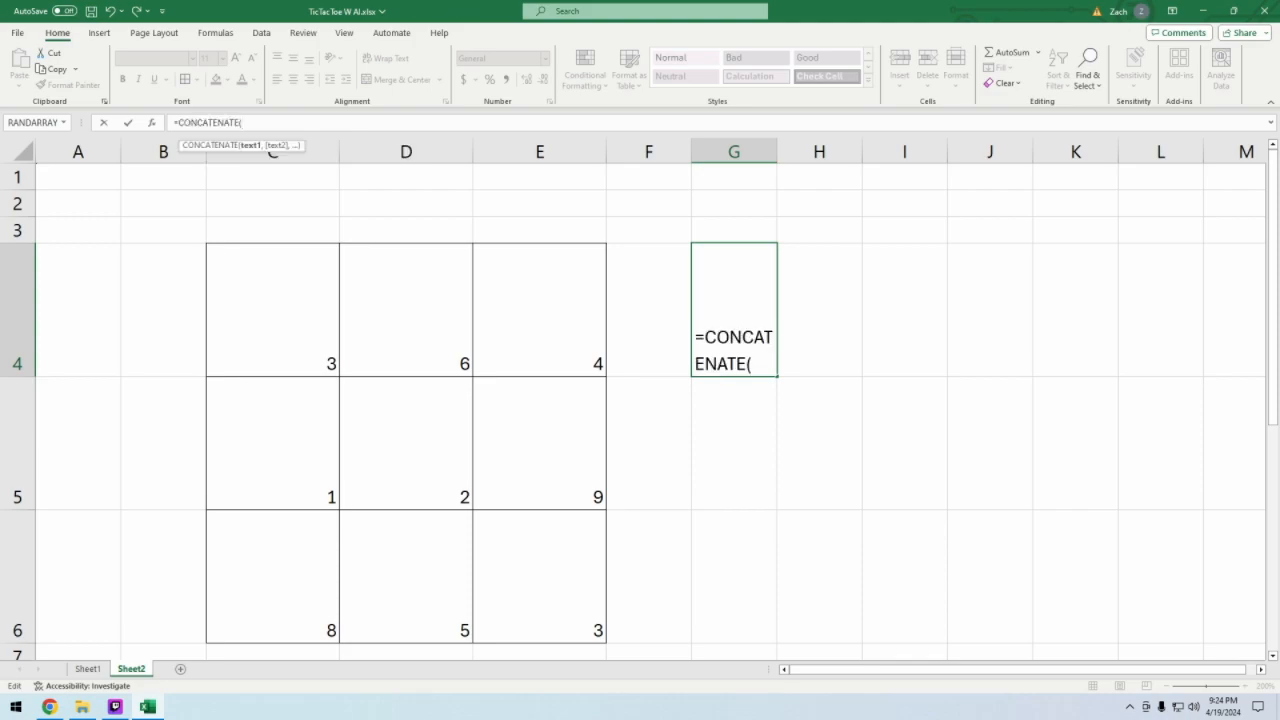
{"action": "left_click", "coordinate": [286, 312]}
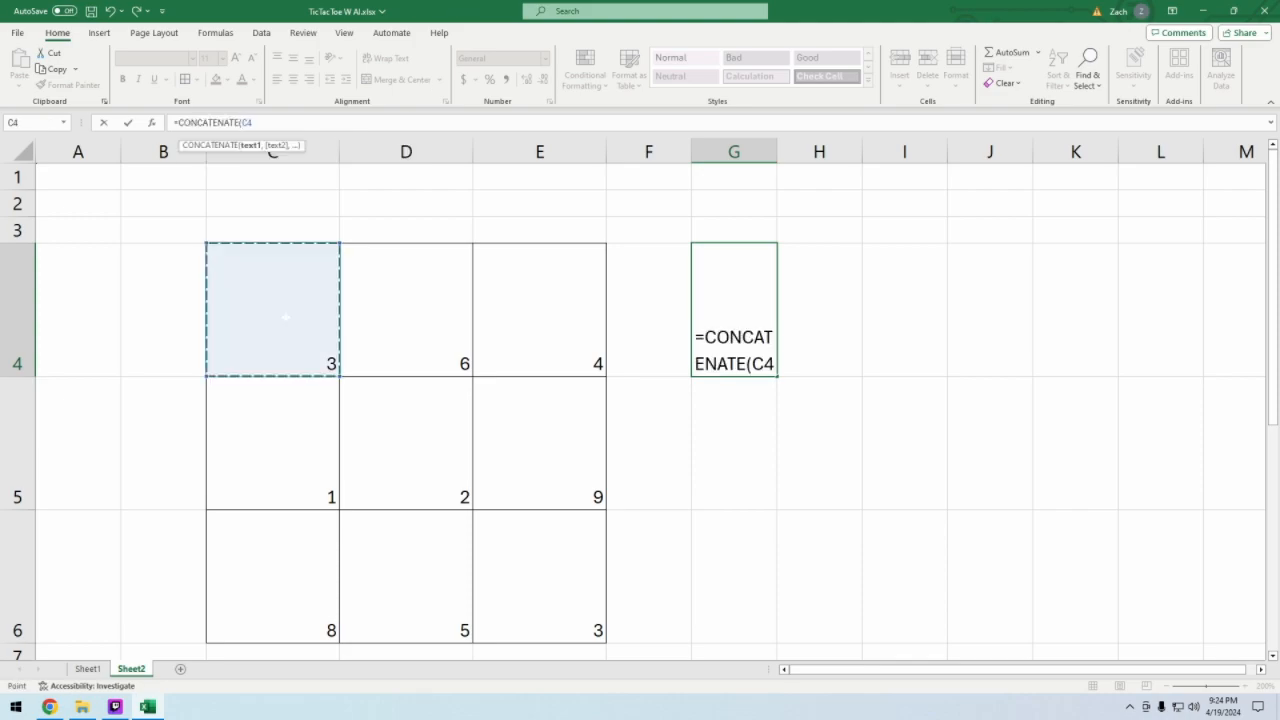
{"action": "type", "text": ","}
{"action": "left_click", "coordinate": [405, 312]}
{"action": "type", "text": ","}
{"action": "left_click", "coordinate": [570, 327]}
{"action": "type", "text": ","}
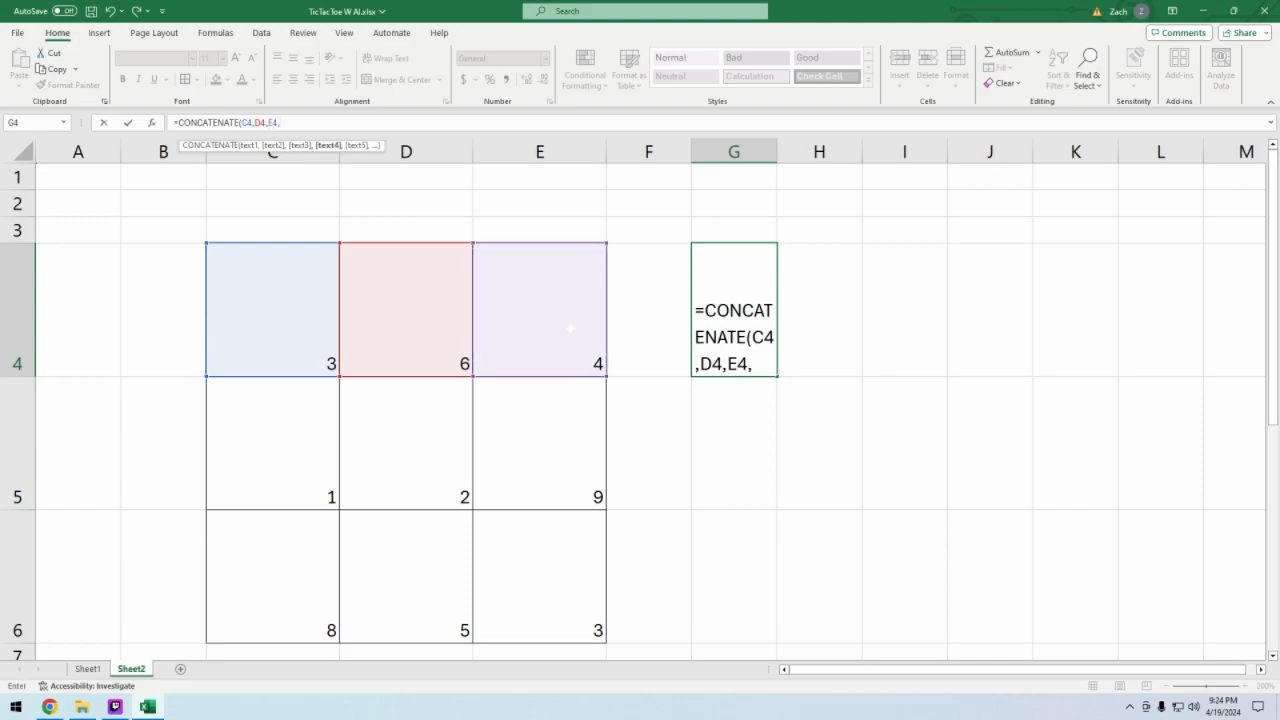
{"action": "key", "text": "Return"}
{"action": "key", "text": "Up"}
{"action": "key", "text": "Right"}
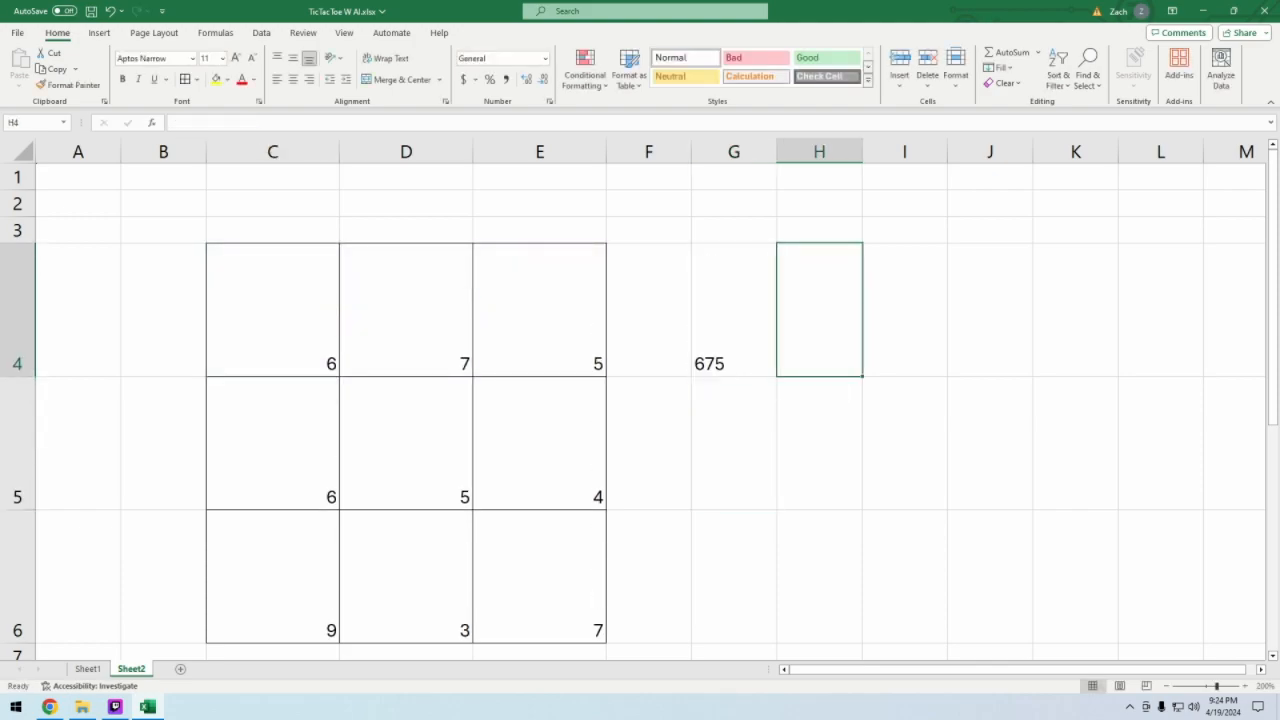
- Fill the G4 formula down to G6 and inspect the copied formula in G5
{"action": "key", "text": "Left"}
{"action": "left_click_drag", "start_coordinate": [777, 376], "coordinate": [777, 612]}
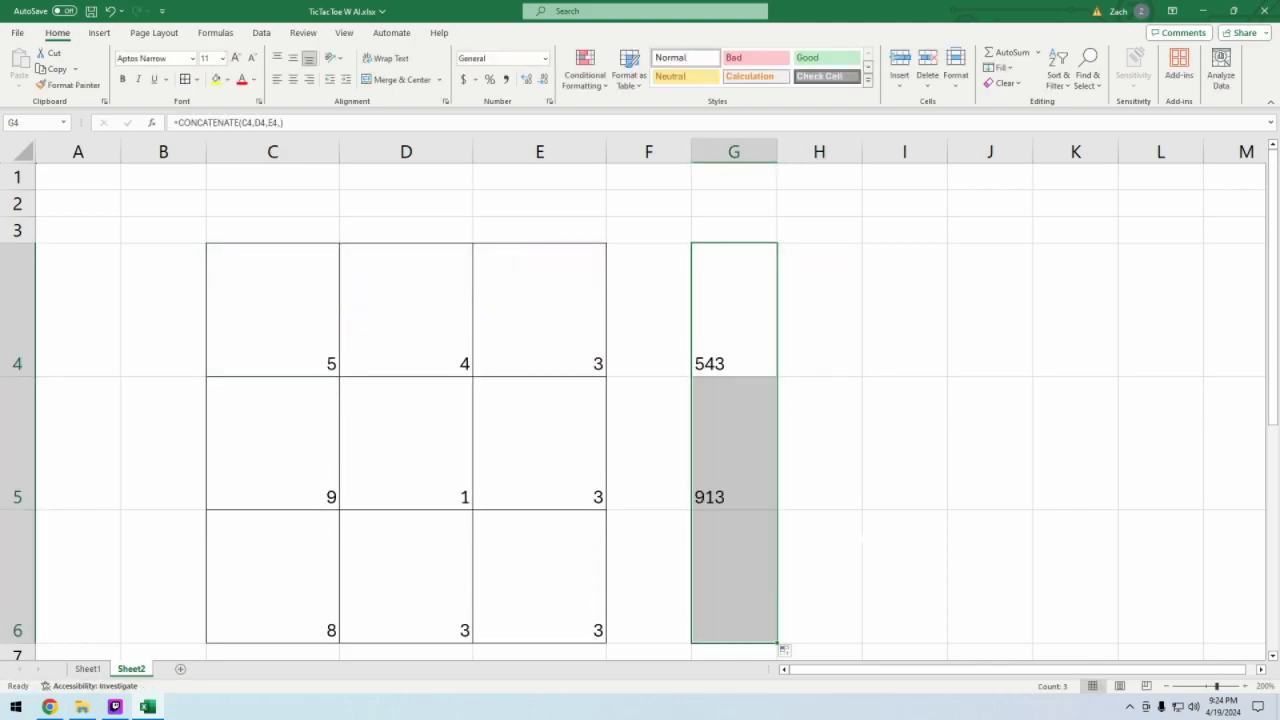
{"action": "left_click", "coordinate": [904, 580]}
{"action": "left_click", "coordinate": [734, 443]}
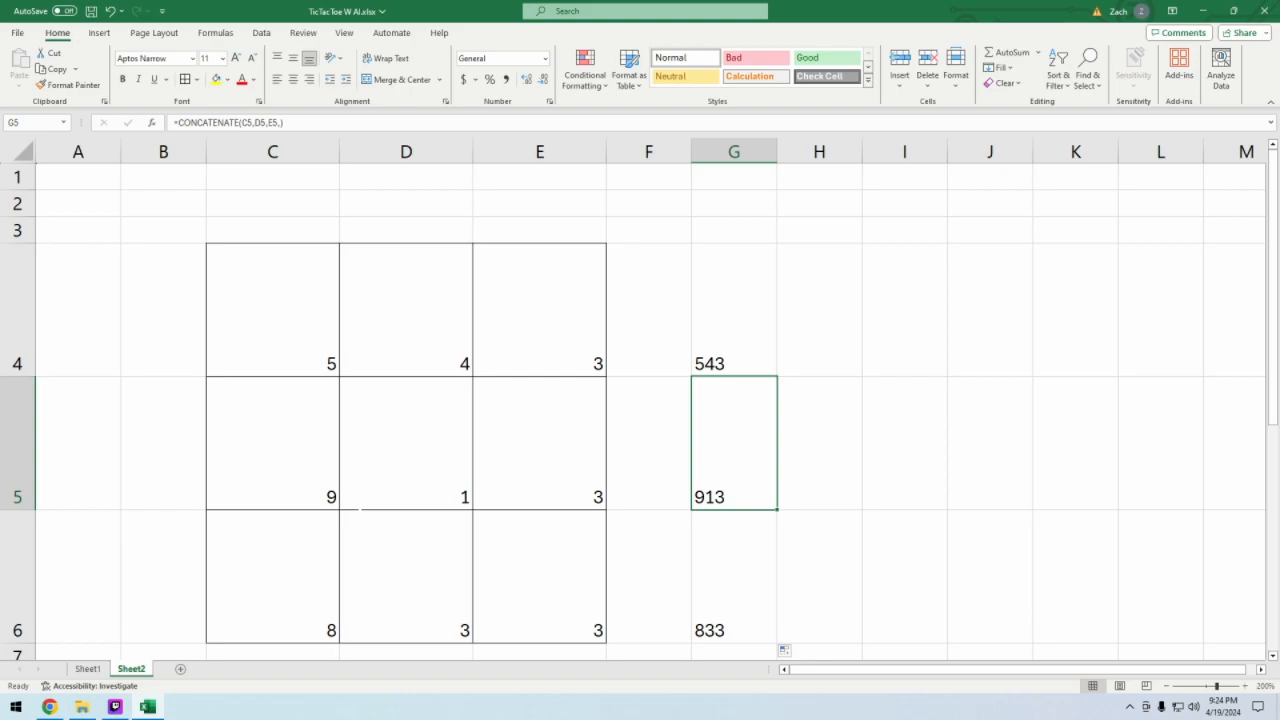
- Clear the CONCATENATE formulas from G4:G6
{"action": "left_click_drag", "start_coordinate": [734, 320], "coordinate": [747, 391]}
{"action": "key", "text": "Delete"}
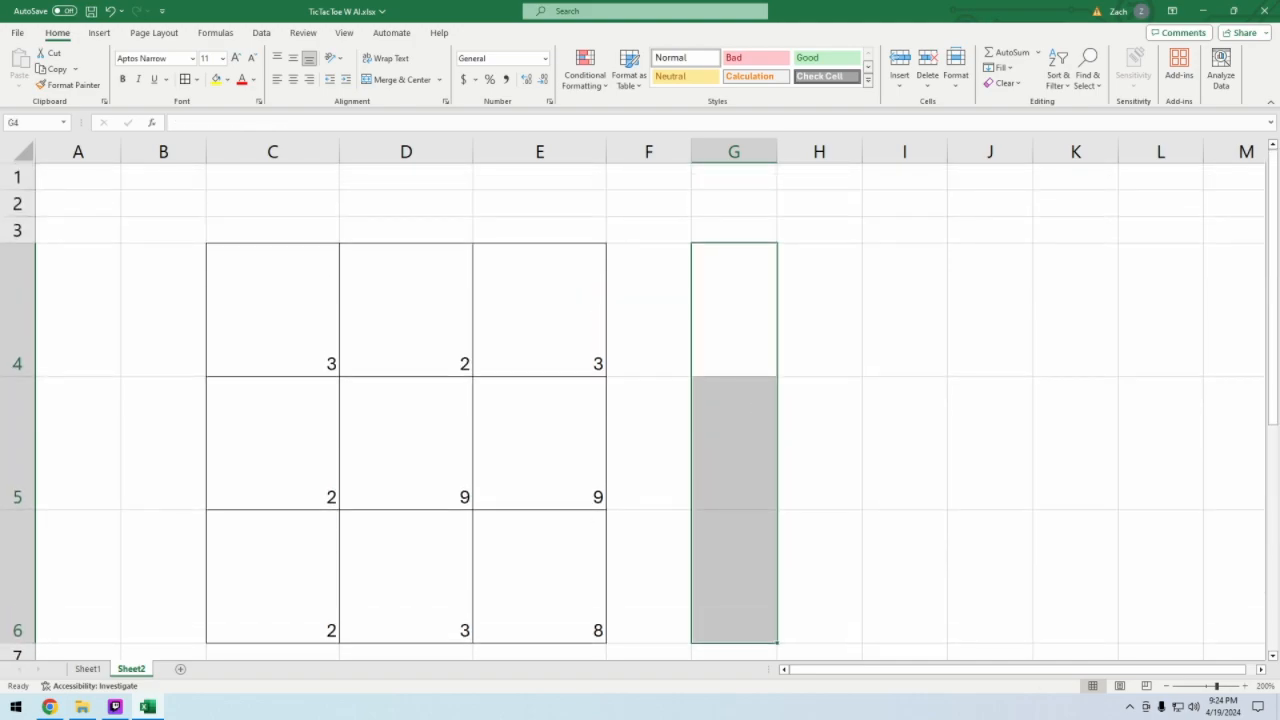
{"action": "left_click", "coordinate": [856, 482]}
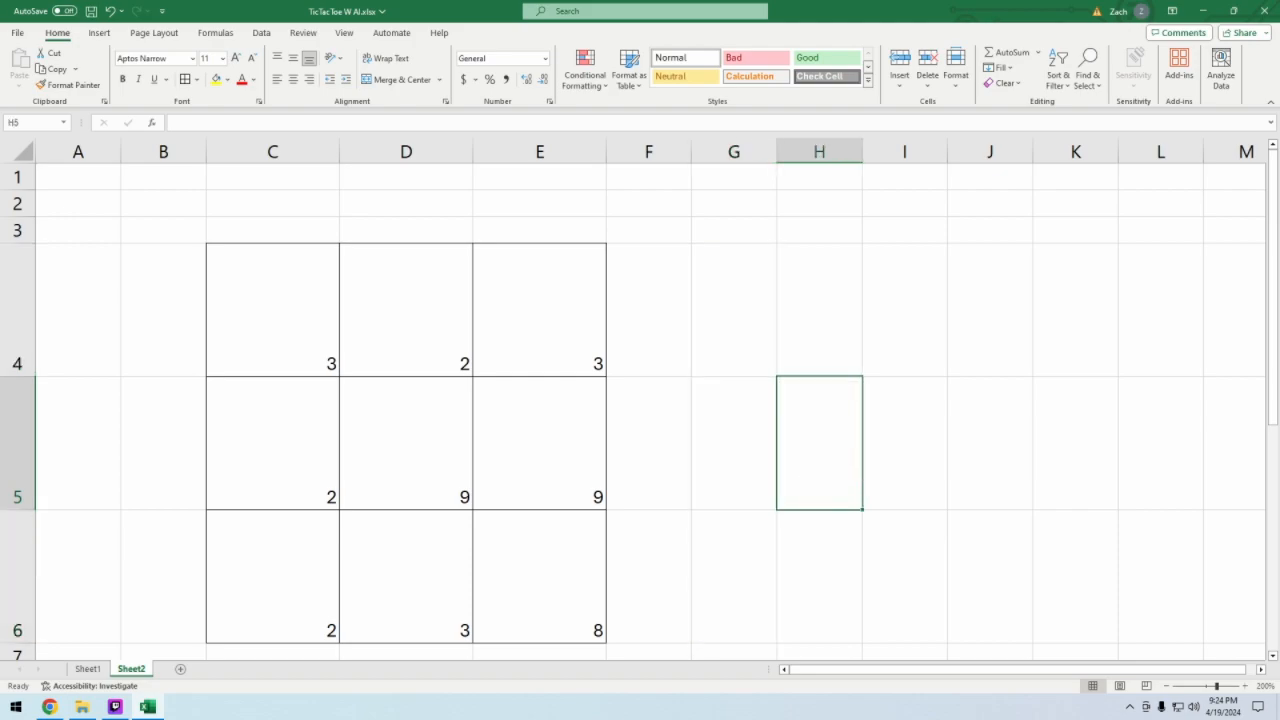
- Delete the Sheet2 test worksheet permanently from the workbook
{"action": "left_click", "coordinate": [273, 311]}
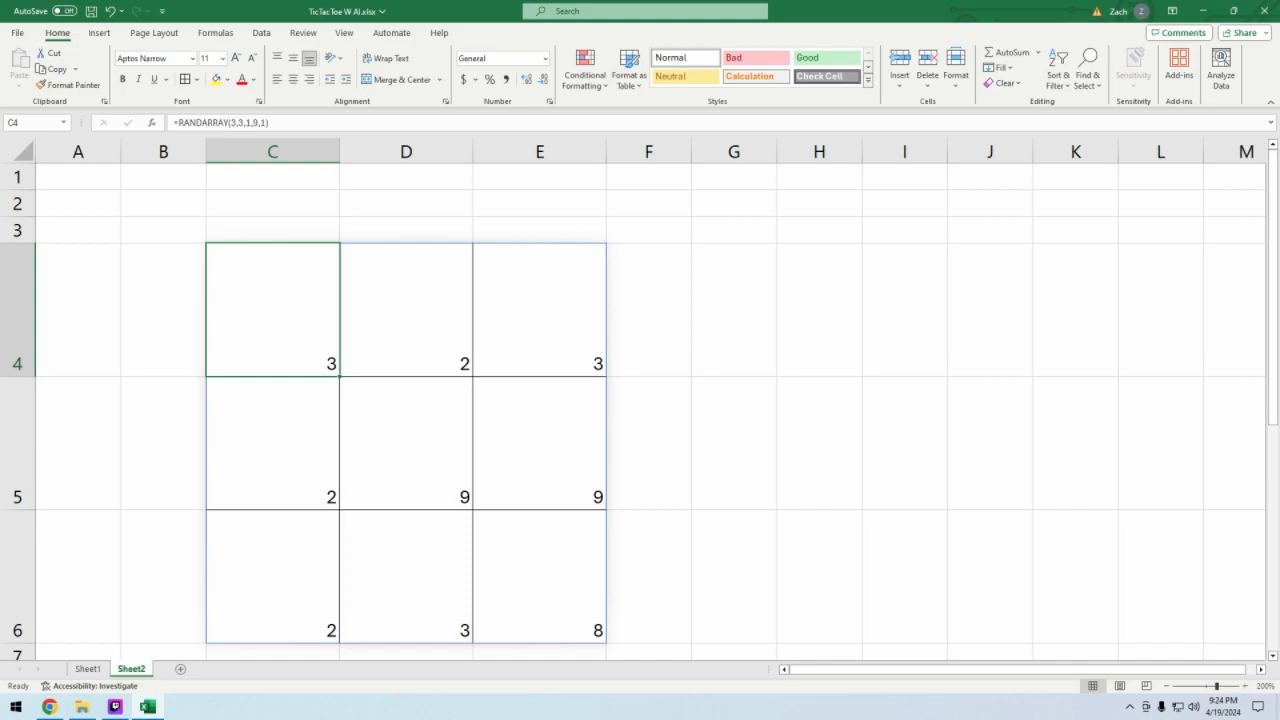
{"action": "right_click", "coordinate": [140, 668]}
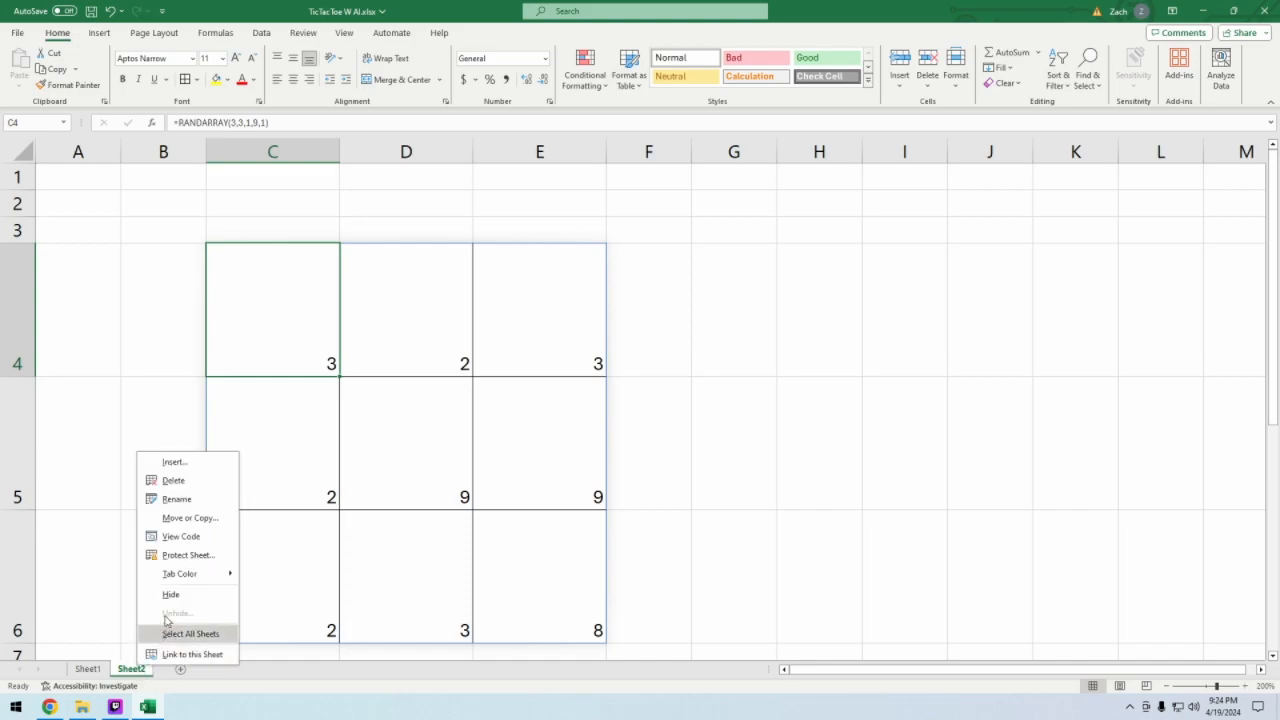
{"action": "left_click", "coordinate": [175, 481]}
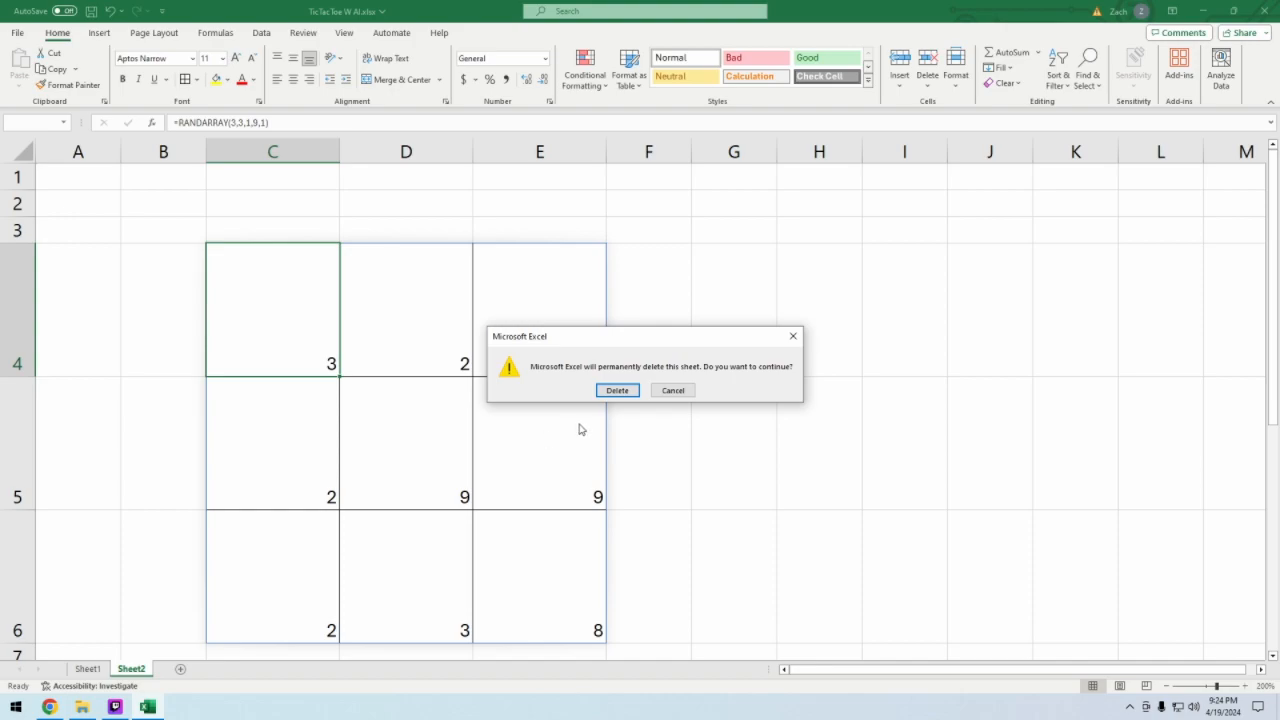
{"action": "left_click", "coordinate": [617, 389]}
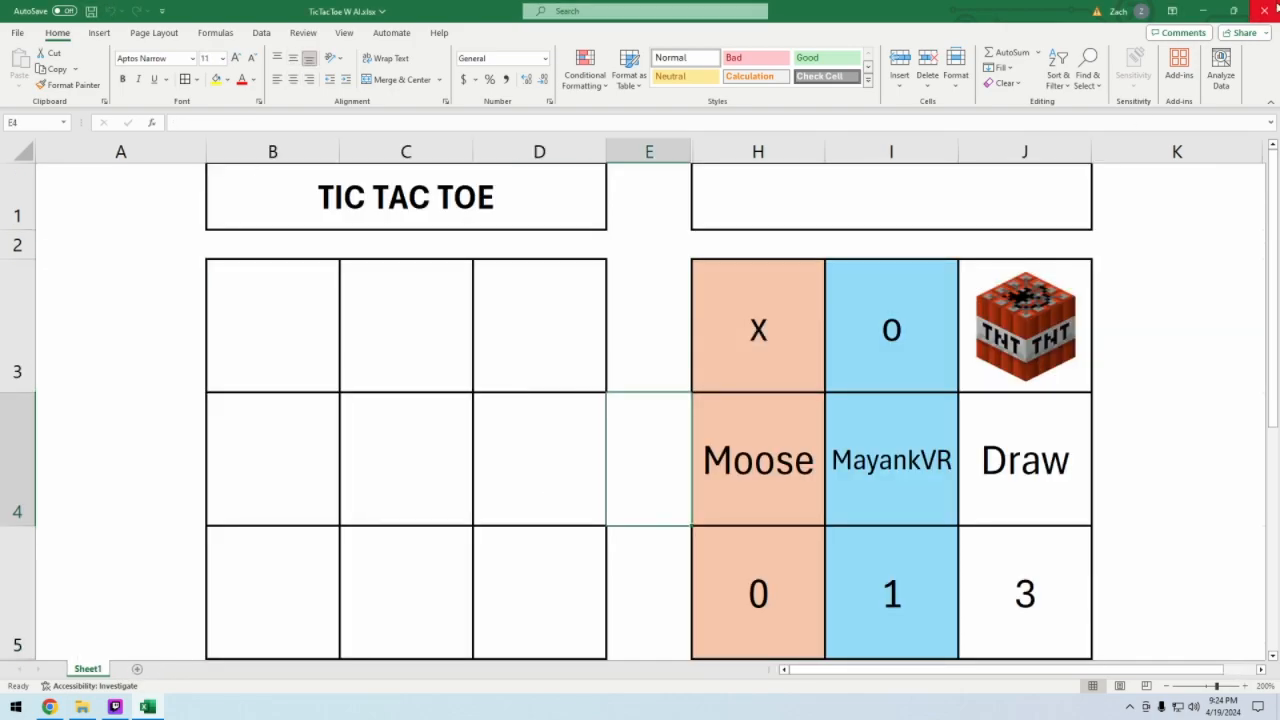
{"action": "left_click", "coordinate": [1122, 13]}
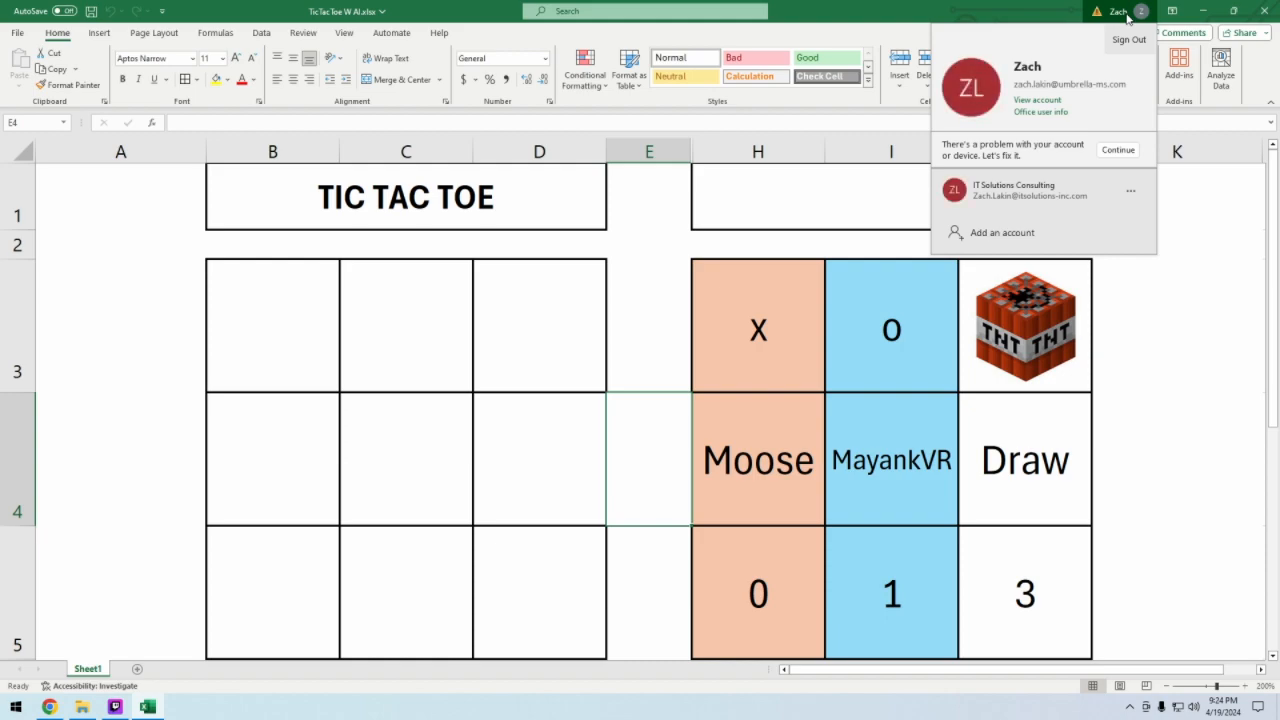